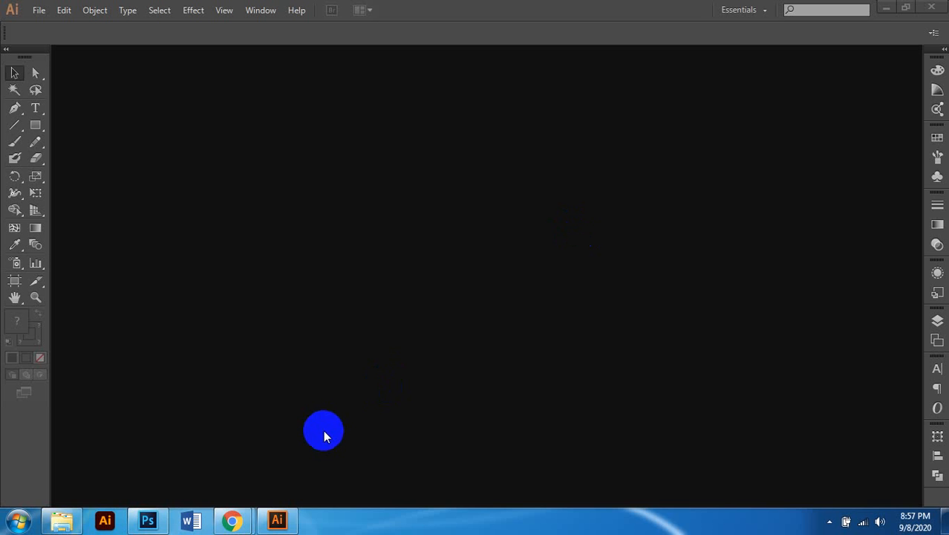
Step: Open the first calendar image from the Wall folder in Photo Viewer
left_click(67, 522)
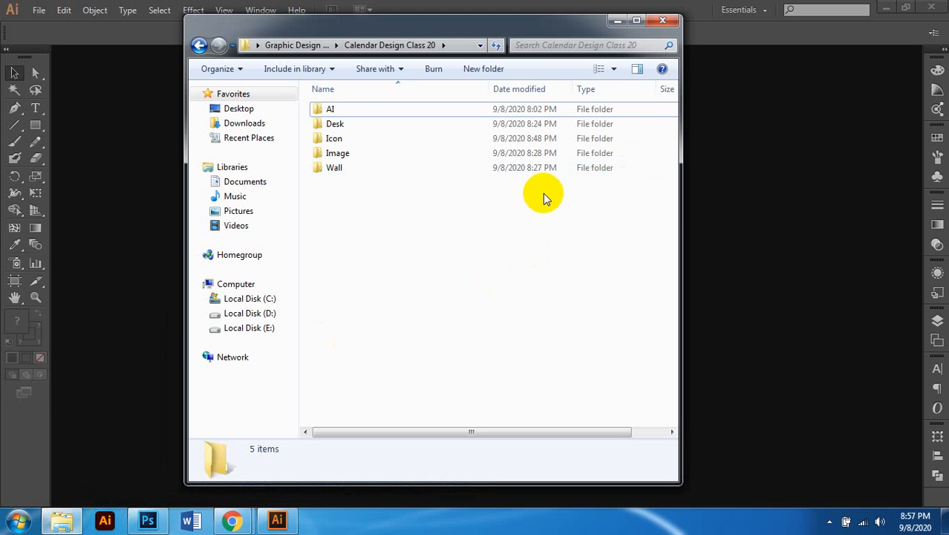
double_click(355, 169)
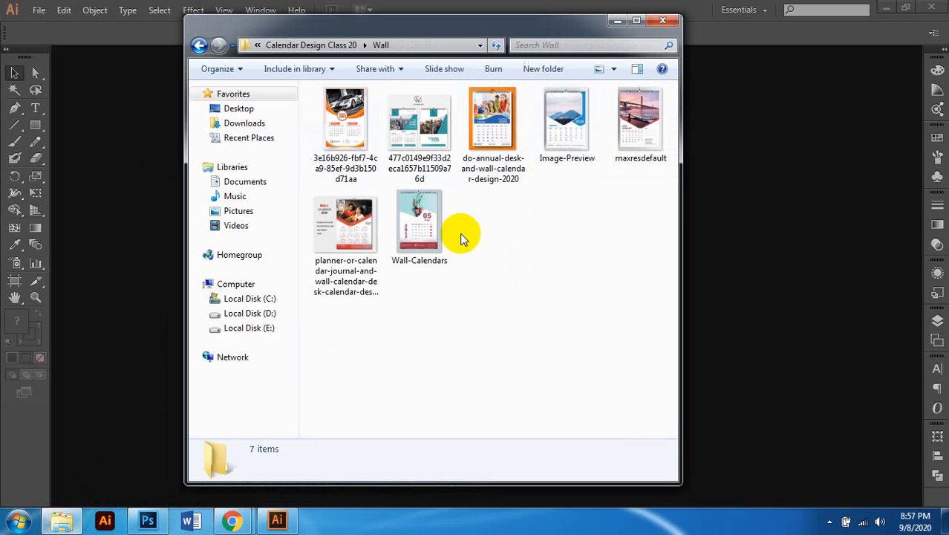
left_click(349, 141)
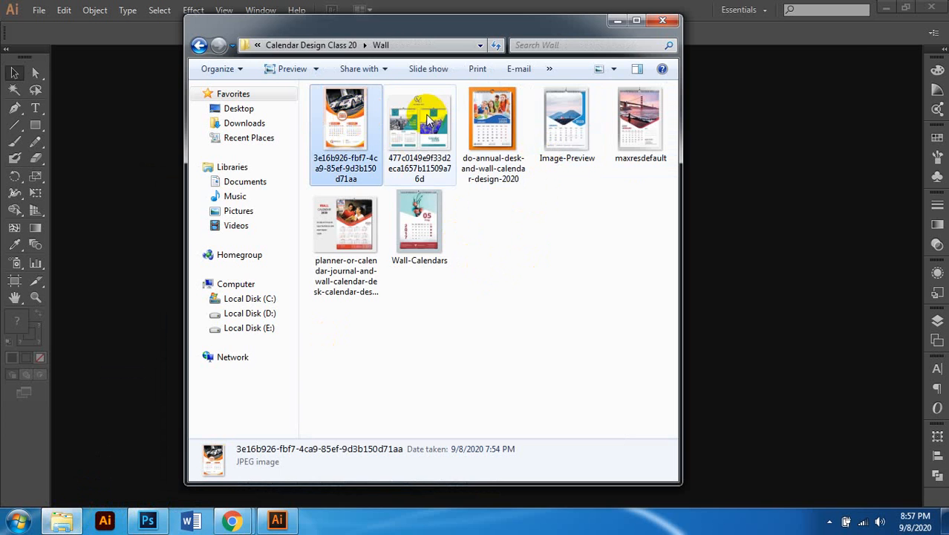
key("Return")
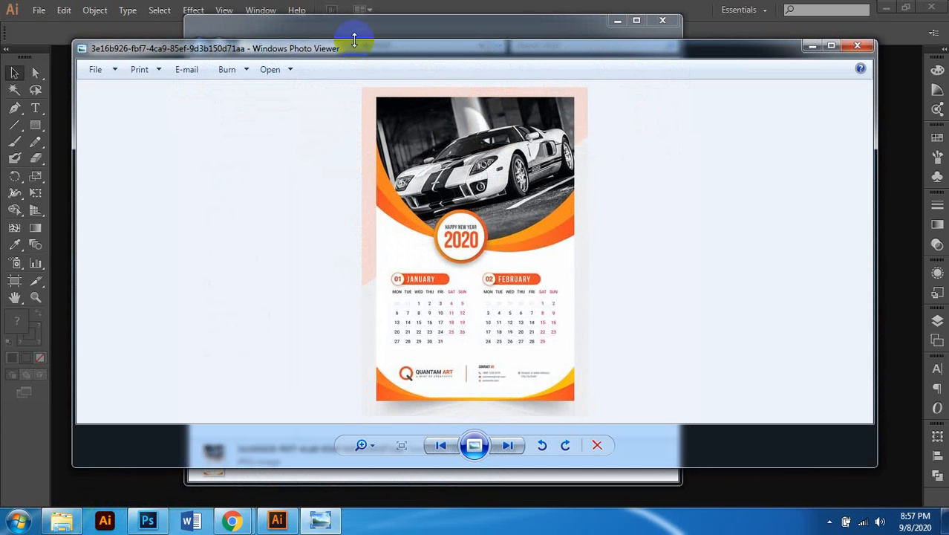
Step: Maximize the orange car calendar image and zoom in and out to study its layout
left_click(832, 46)
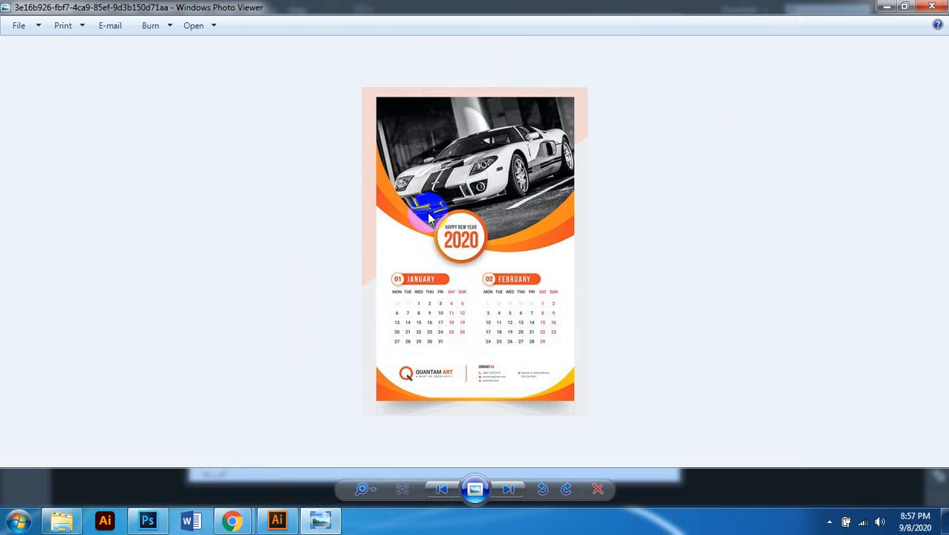
scroll(444, 257, "up", 1)
scroll(436, 264, "down", 1)
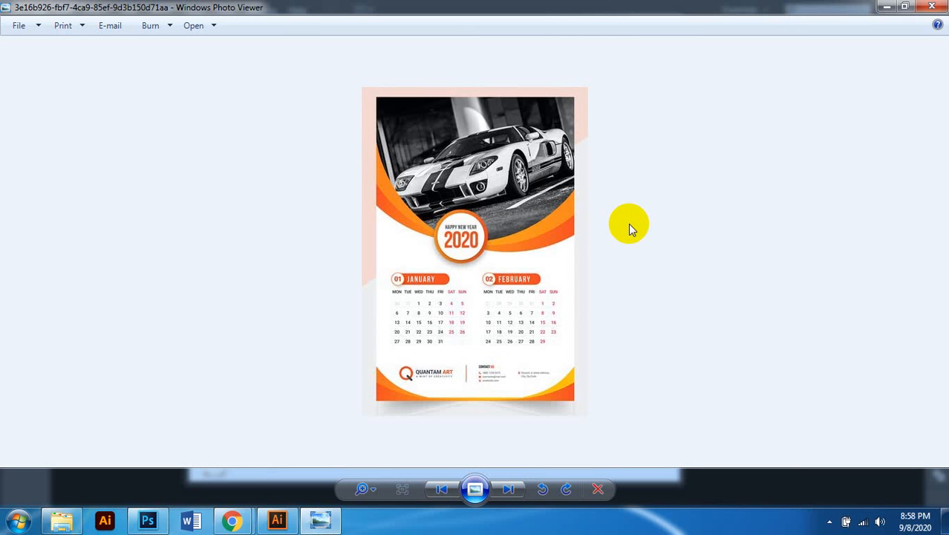
scroll(599, 228, "up", 2)
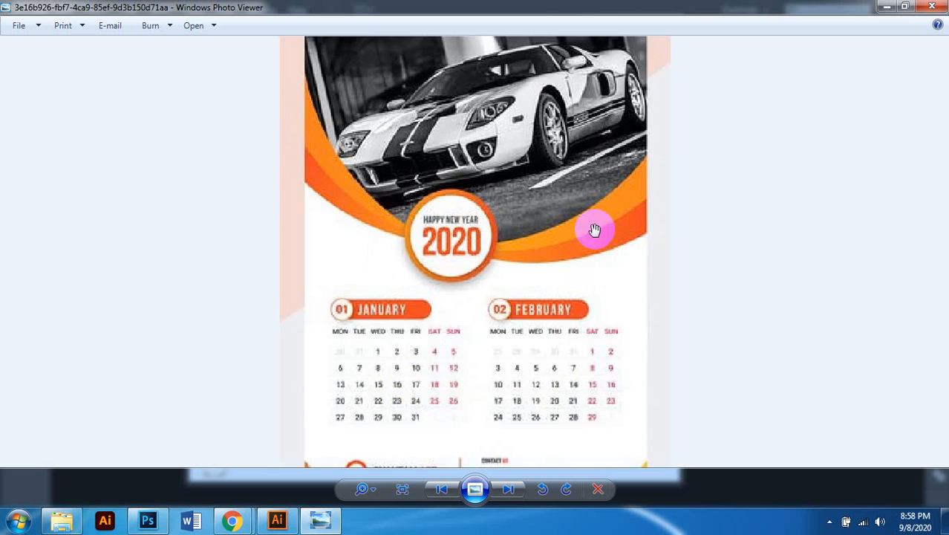
scroll(595, 230, "down", 2)
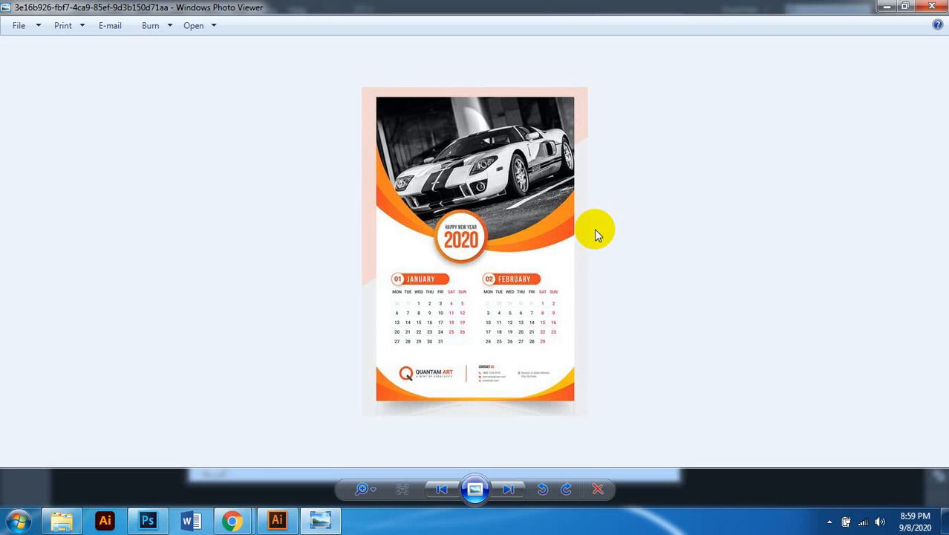
scroll(509, 251, "up", 1)
scroll(510, 251, "down", 1)
scroll(512, 251, "up", 1)
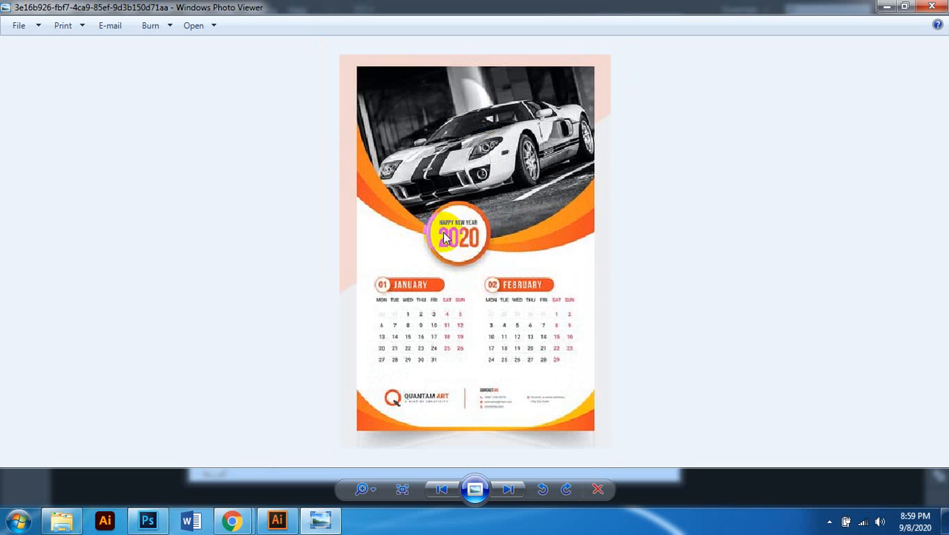
scroll(493, 250, "down", 1)
scroll(504, 294, "up", 2)
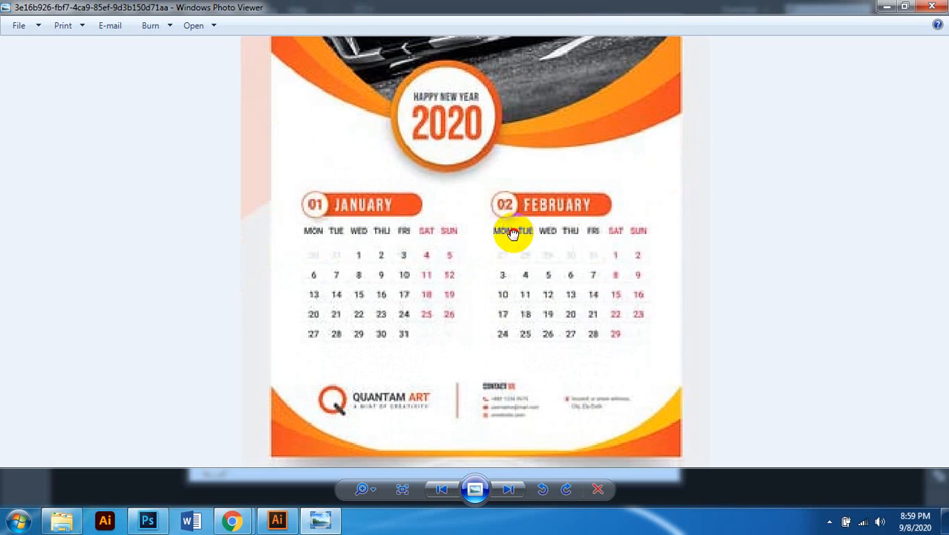
scroll(441, 354, "down", 2)
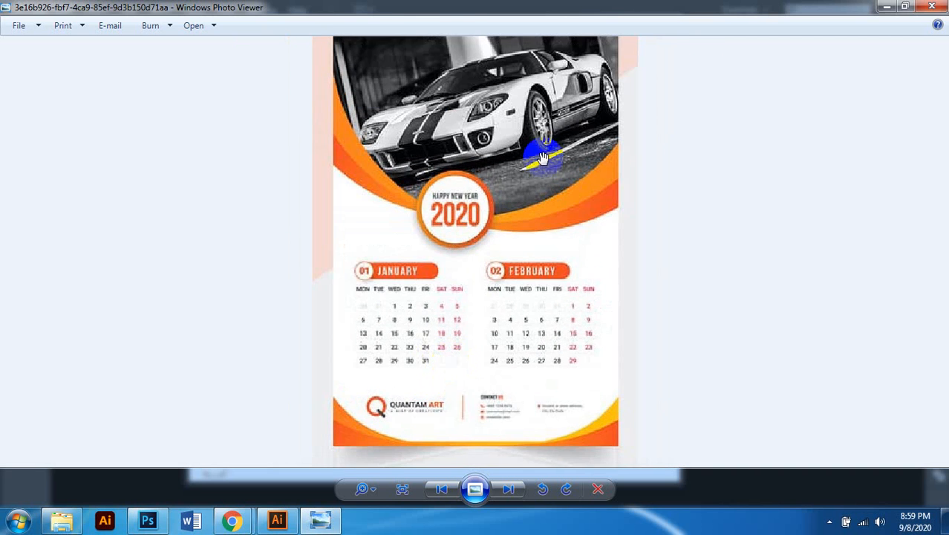
scroll(542, 157, "up", 1)
scroll(543, 146, "down", 2)
scroll(492, 347, "up", 1)
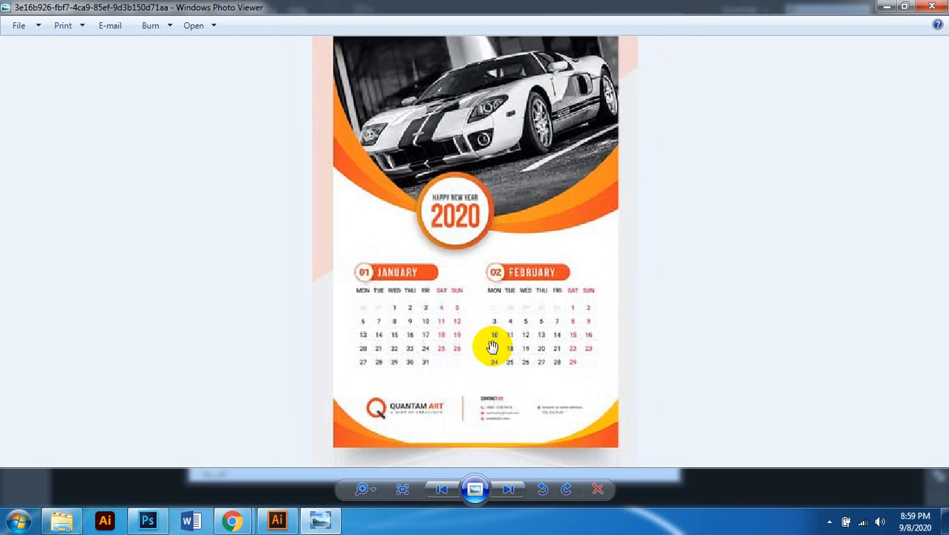
scroll(493, 347, "down", 1)
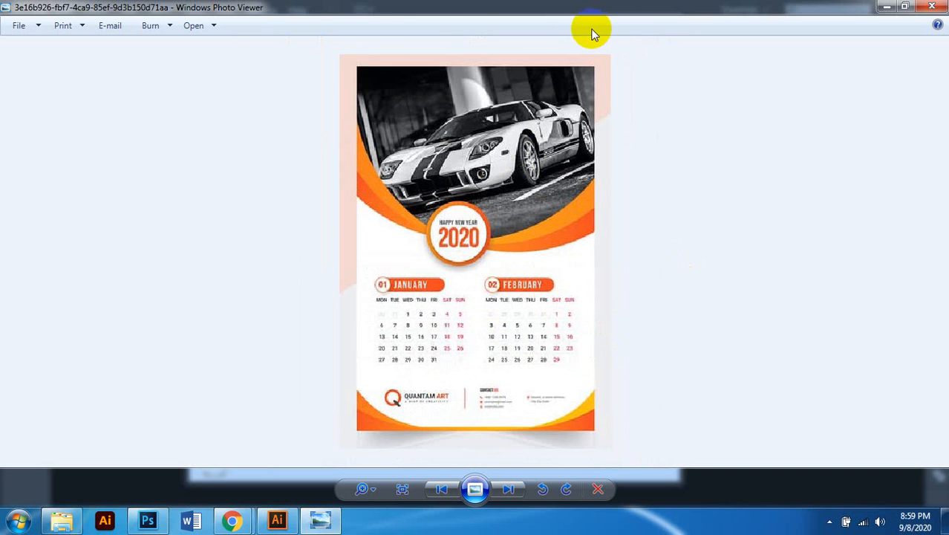
Step: Advance to the teal CALENDAR MATE calendars image and zoom in on it
left_click(509, 488)
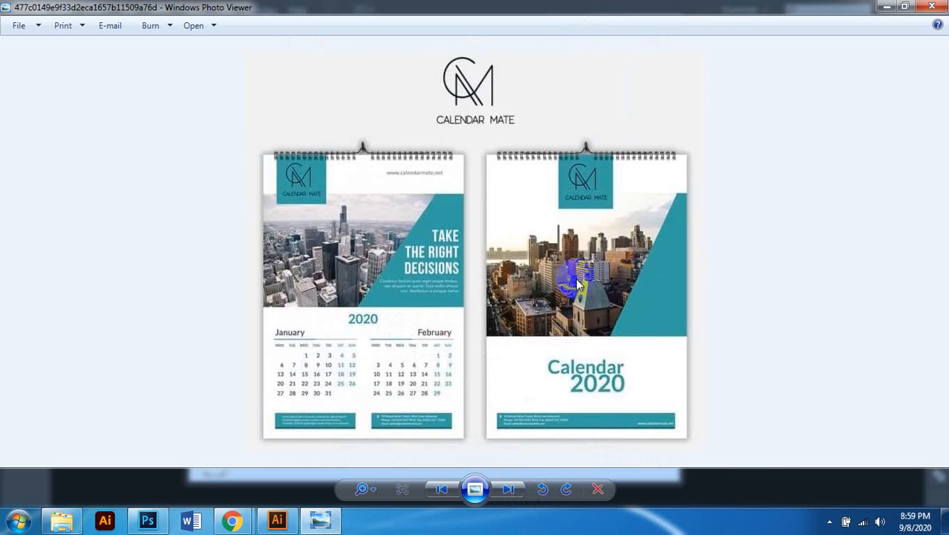
scroll(326, 262, "up", 2)
scroll(324, 263, "down", 1)
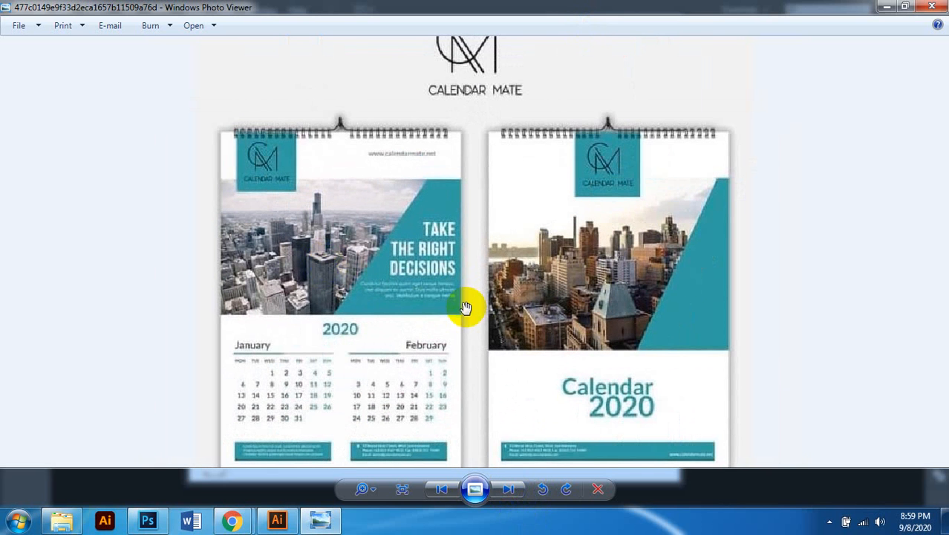
scroll(447, 311, "down", 1)
scroll(437, 316, "up", 2)
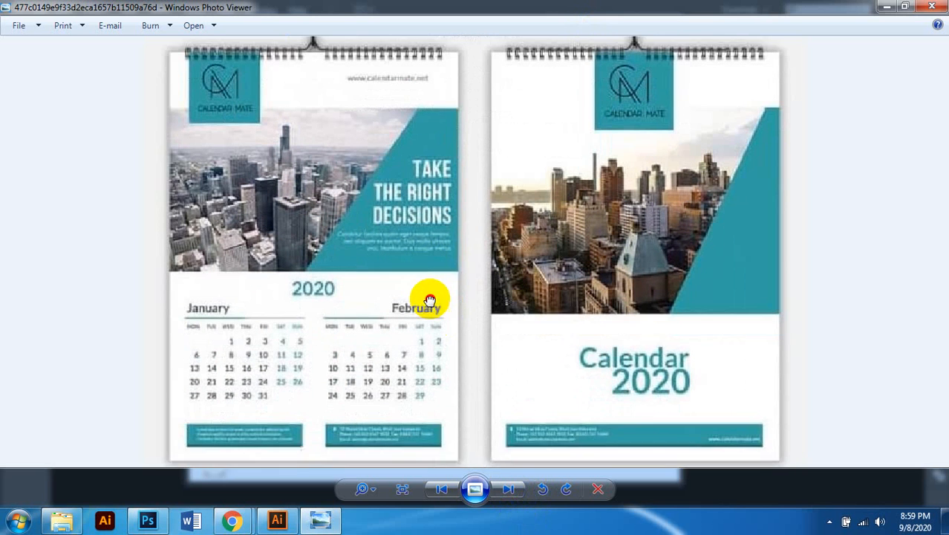
scroll(419, 227, "down", 1)
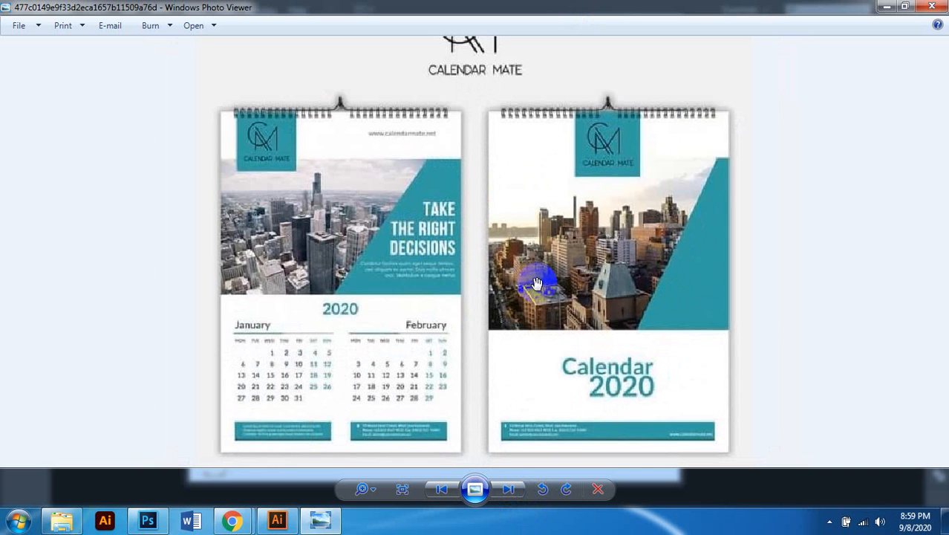
scroll(586, 295, "up", 1)
Step: Pan across the lower part of the teal calendars while zooming to inspect them
left_click_drag(569, 292, 516, 256)
scroll(445, 340, "down", 1)
scroll(598, 247, "down", 1)
scroll(578, 278, "up", 3)
left_click_drag(578, 291, 566, 201)
scroll(577, 232, "down", 1)
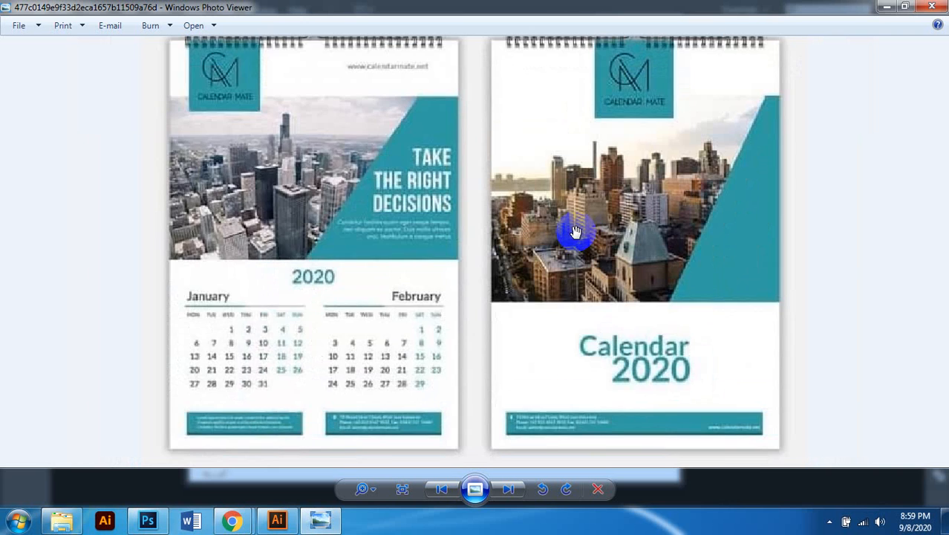
scroll(576, 232, "down", 1)
scroll(586, 239, "up", 1)
left_click_drag(586, 239, 537, 209)
scroll(636, 247, "down", 1)
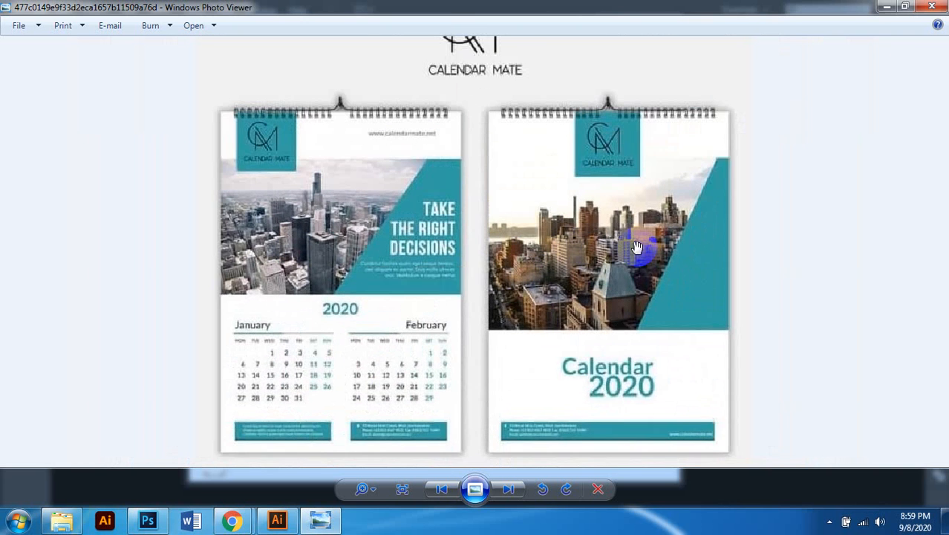
scroll(635, 245, "down", 1)
scroll(558, 312, "up", 1)
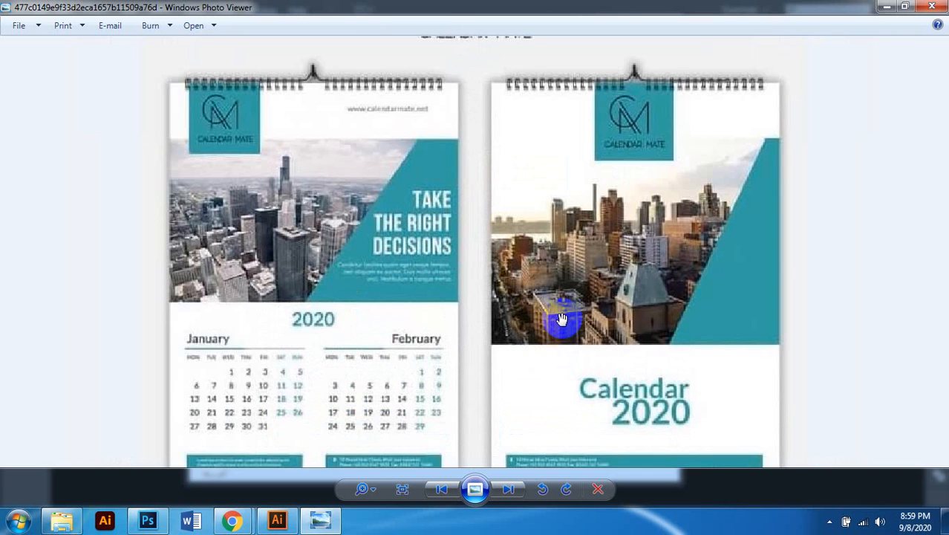
scroll(562, 319, "down", 1)
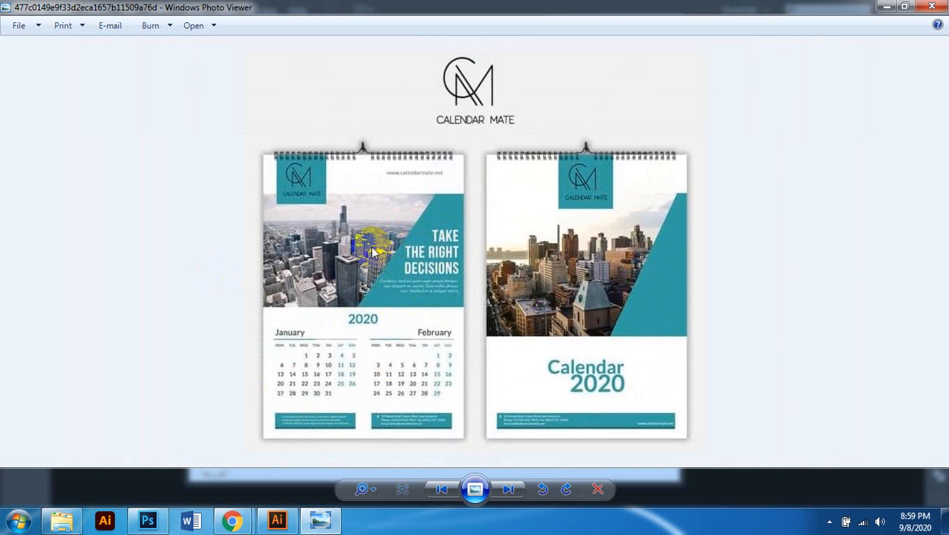
scroll(639, 356, "up", 1)
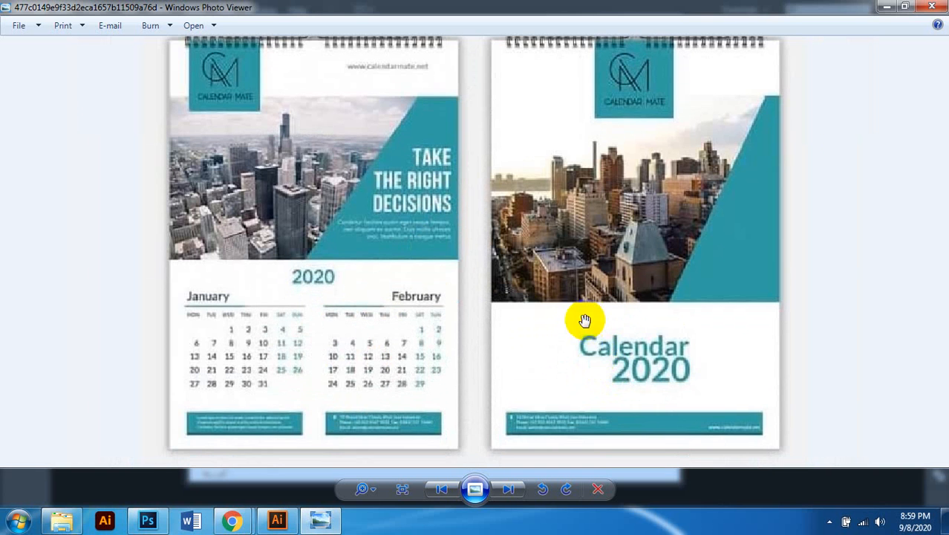
scroll(652, 257, "down", 1)
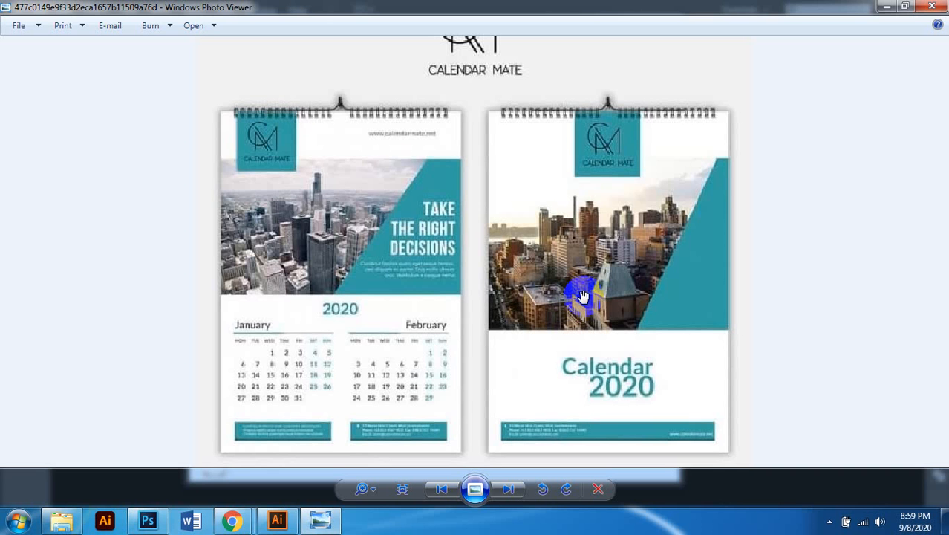
Step: Browse ahead through the next wall calendar to the Image-Preview calendar
left_click(507, 488)
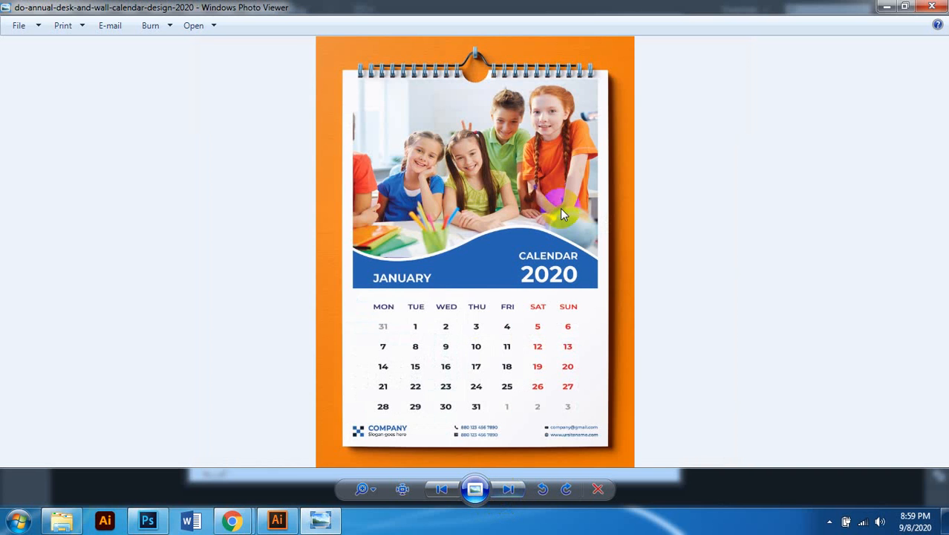
scroll(555, 225, "up", 1)
scroll(556, 225, "down", 1)
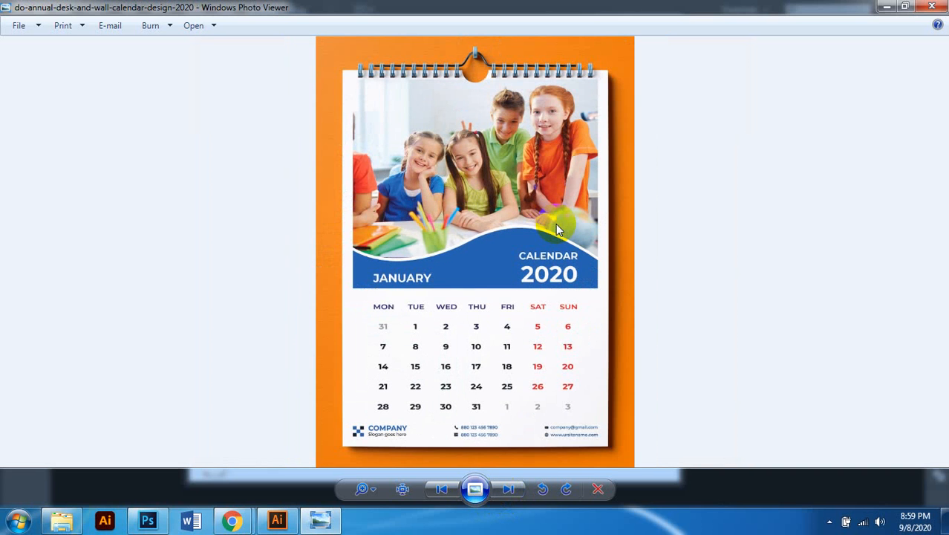
scroll(567, 334, "up", 1)
scroll(569, 336, "down", 1)
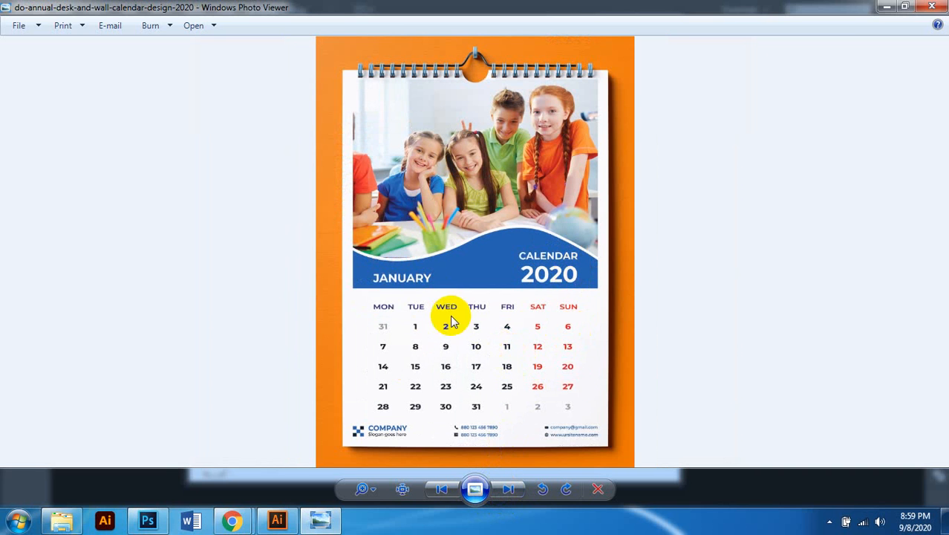
left_click(510, 491)
scroll(481, 383, "down", 1)
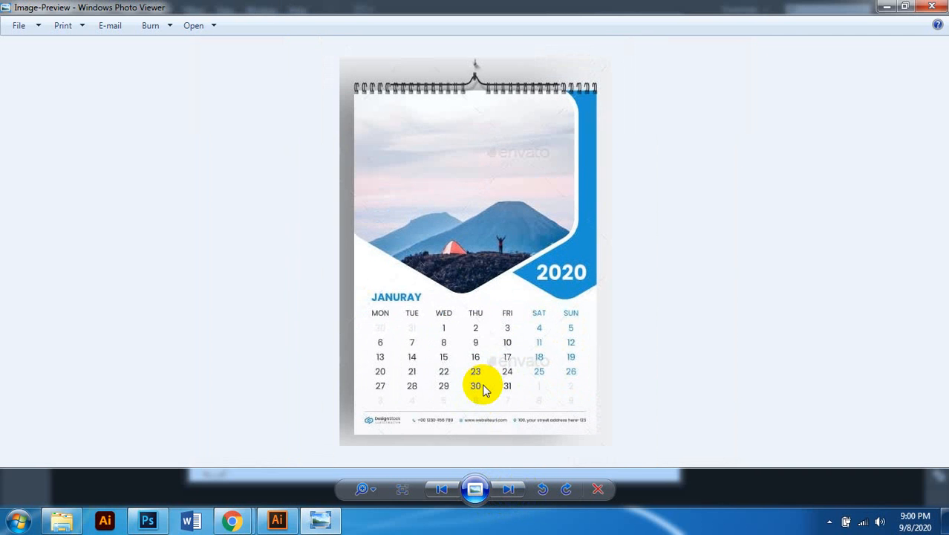
Step: Inspect the Golden Gate calendar's January grid and contact details up close
left_click(508, 489)
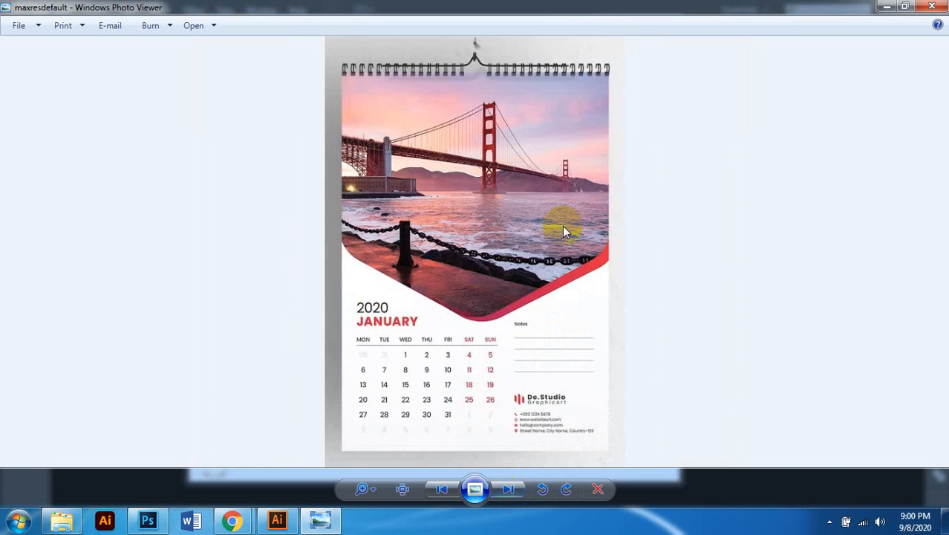
scroll(495, 255, "up", 1)
scroll(495, 255, "down", 1)
scroll(578, 418, "up", 2)
scroll(578, 417, "up", 1)
left_click_drag(579, 416, 564, 331)
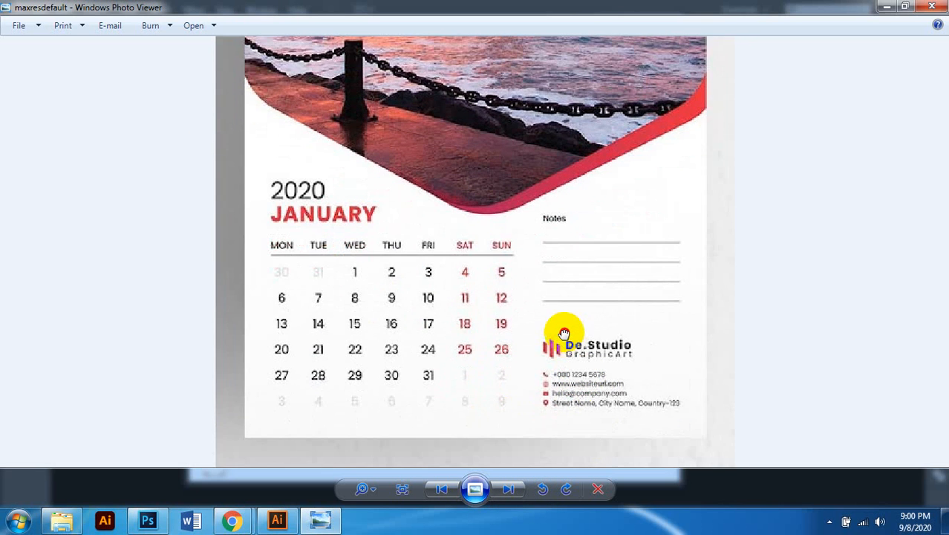
scroll(566, 330, "down", 2)
scroll(578, 324, "down", 1)
scroll(502, 127, "up", 2)
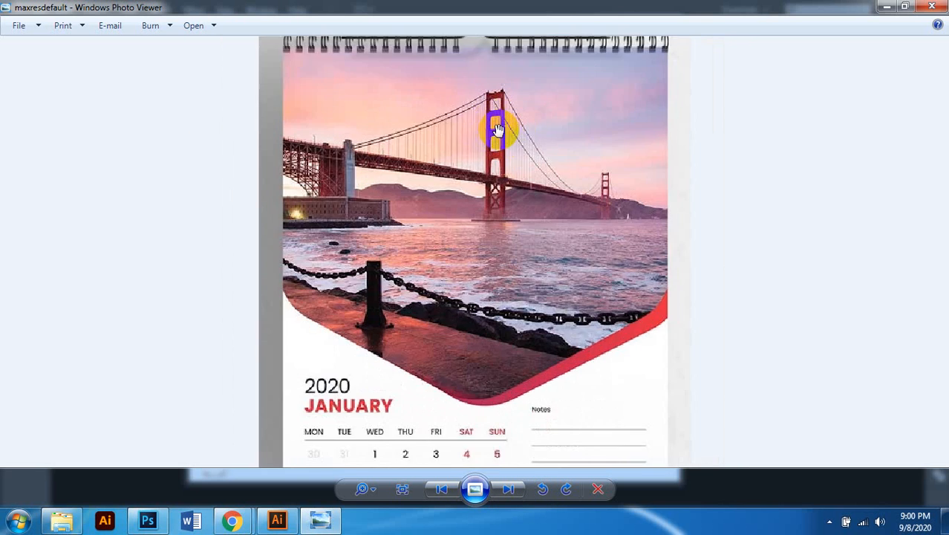
scroll(470, 155, "down", 1)
scroll(469, 154, "down", 1)
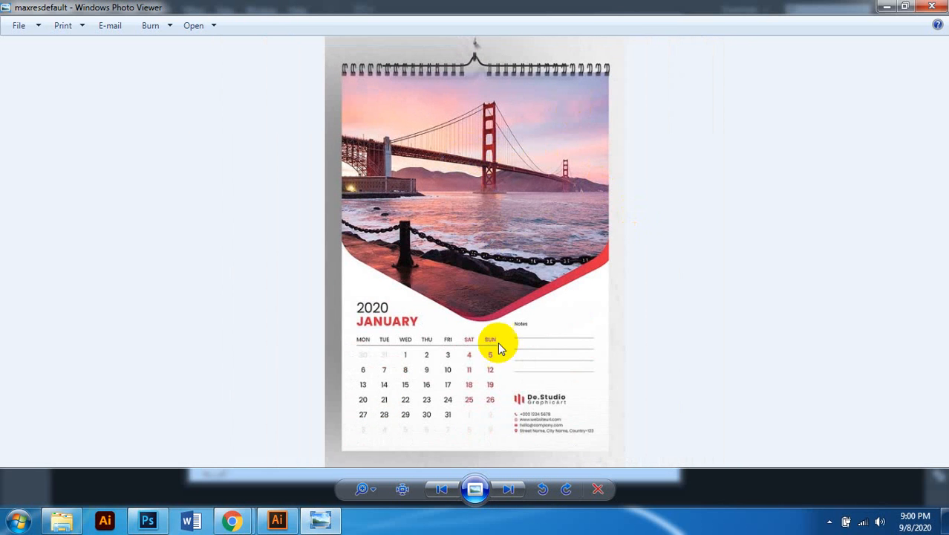
Step: Page on through the Wall-Calendars image to the car calendar image
left_click(509, 490)
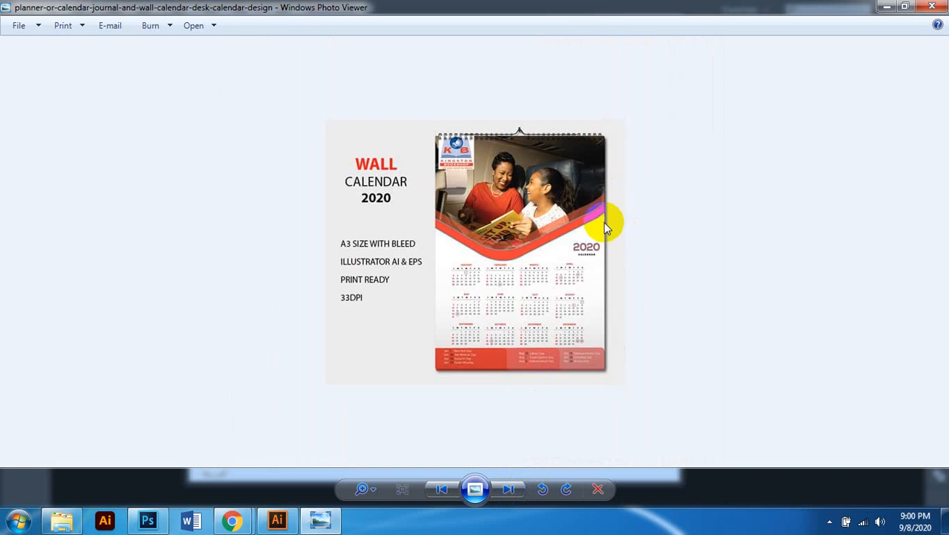
scroll(606, 227, "up", 1)
scroll(610, 305, "up", 1)
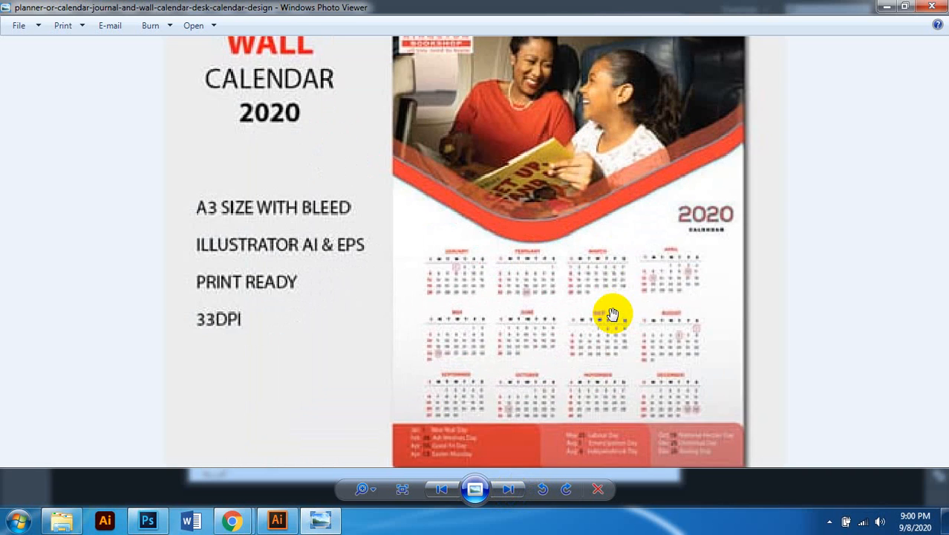
scroll(614, 313, "down", 2)
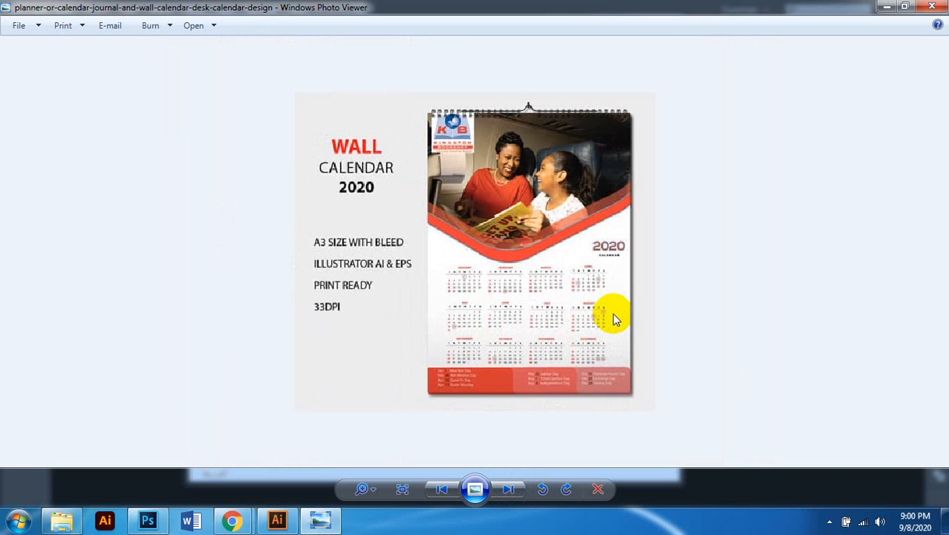
left_click(512, 489)
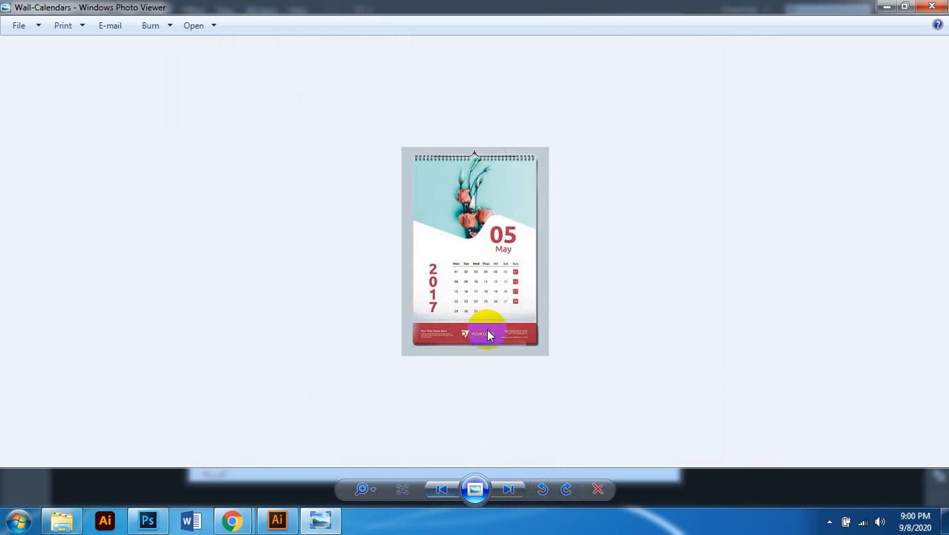
scroll(485, 335, "up", 3)
scroll(518, 306, "down", 3)
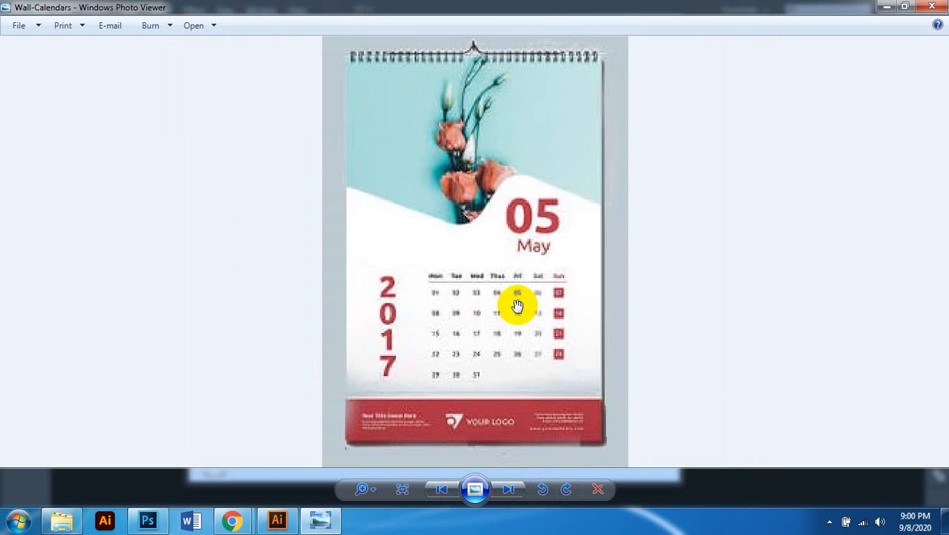
left_click(518, 490)
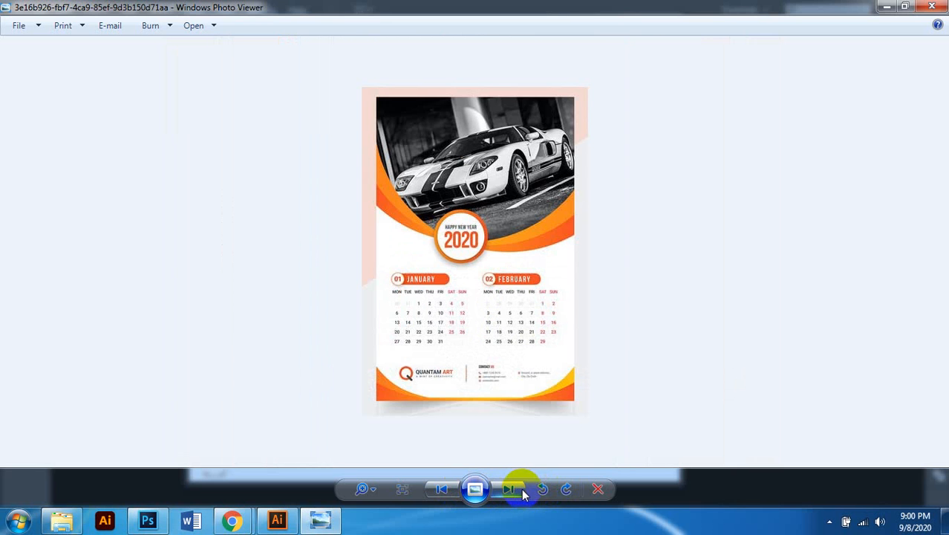
Step: Close Photo Viewer, open the Desk folder and select the 01- desk calendar image
left_click(934, 7)
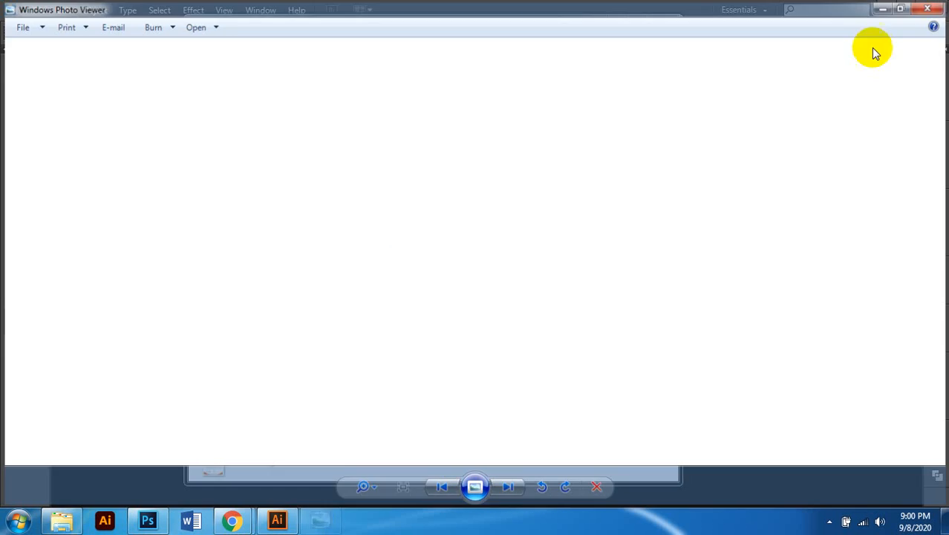
key("BackSpace")
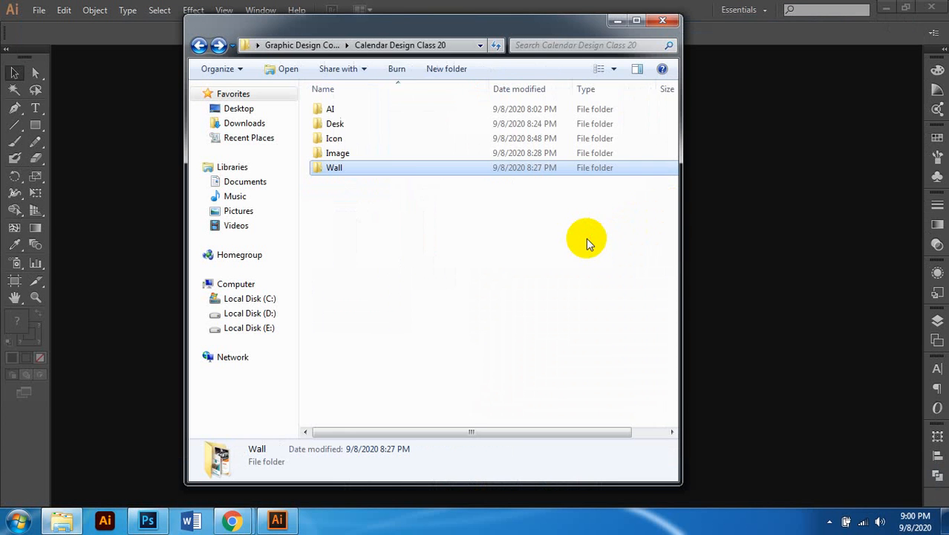
double_click(371, 122)
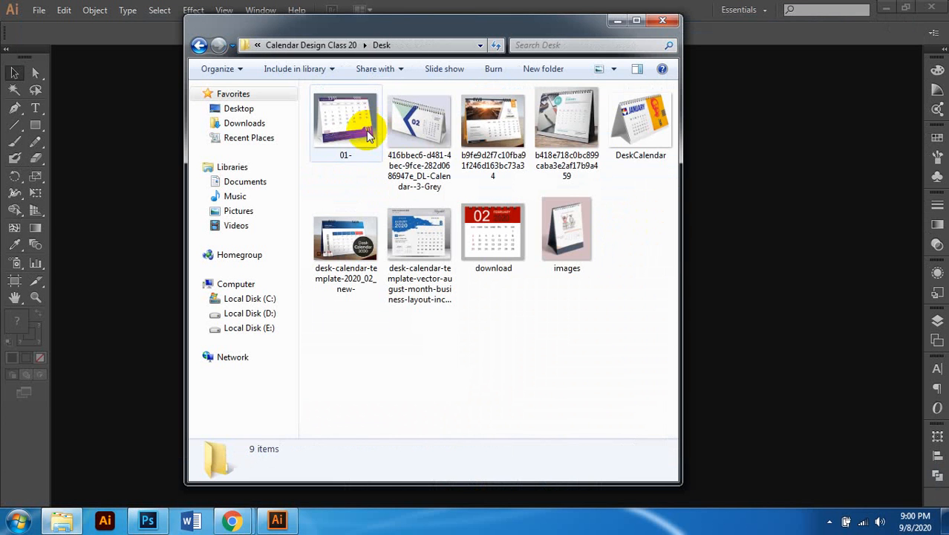
left_click(364, 130)
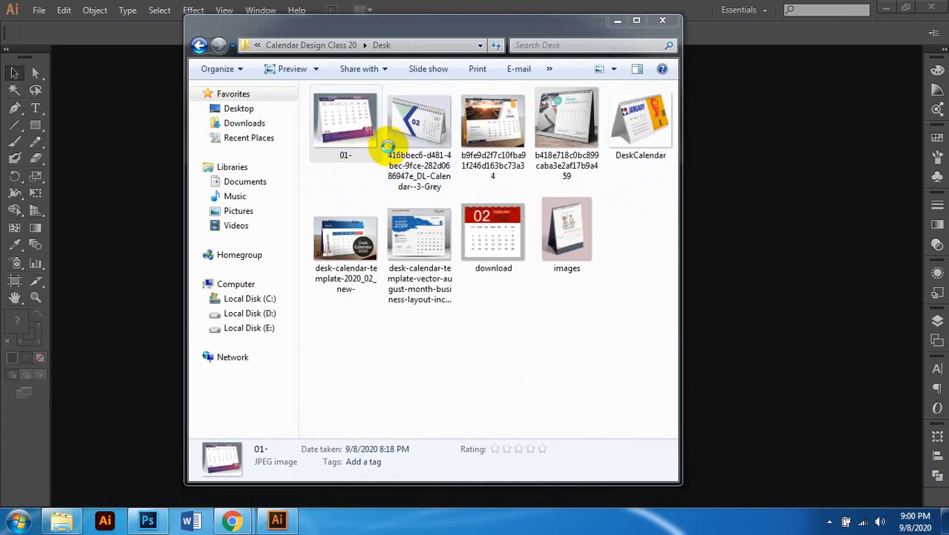
Step: Zoom over the first two desk calendar references
scroll(670, 168, "down", 1)
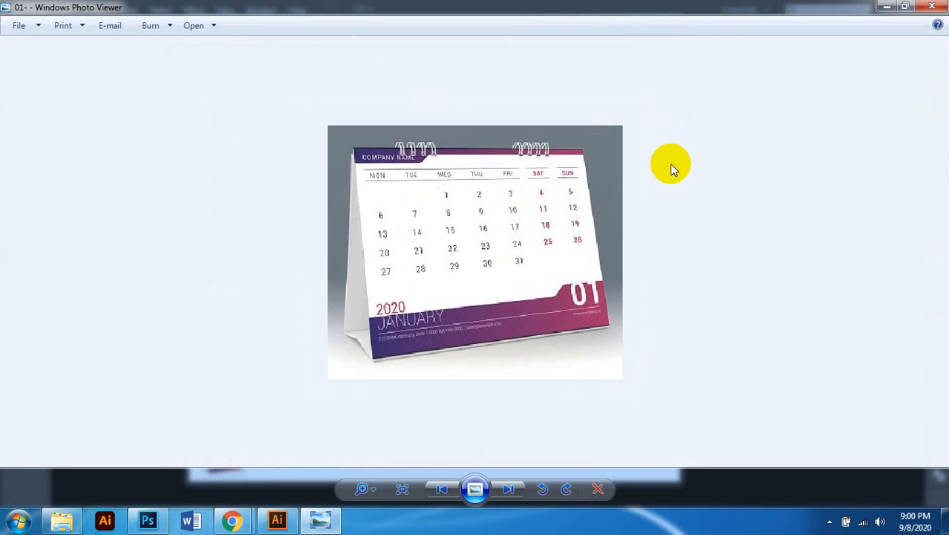
scroll(631, 186, "up", 1)
scroll(661, 183, "down", 1)
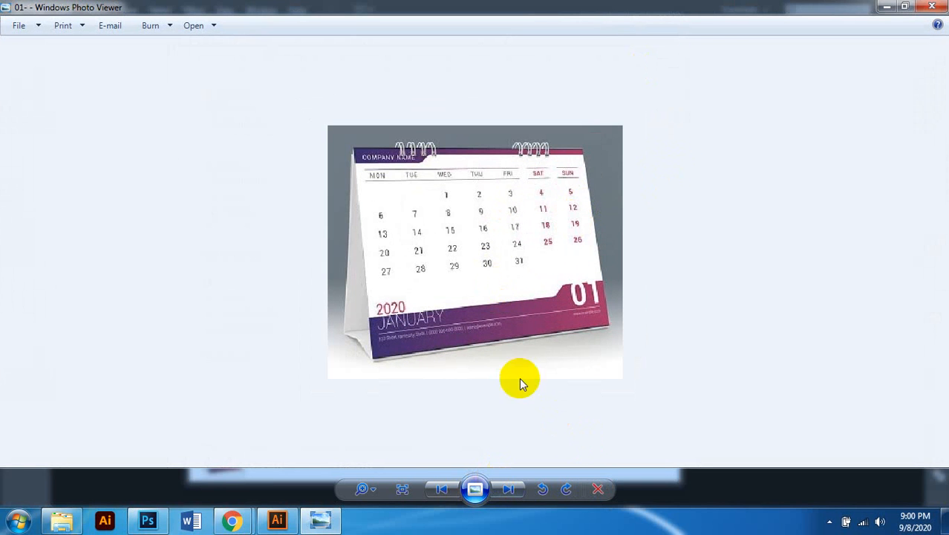
left_click(511, 487)
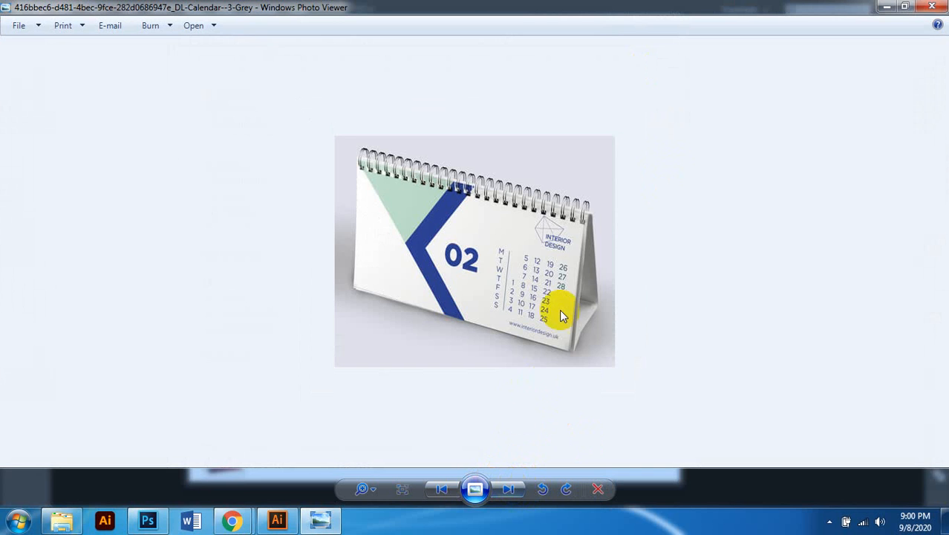
scroll(557, 311, "up", 2)
scroll(550, 311, "down", 1)
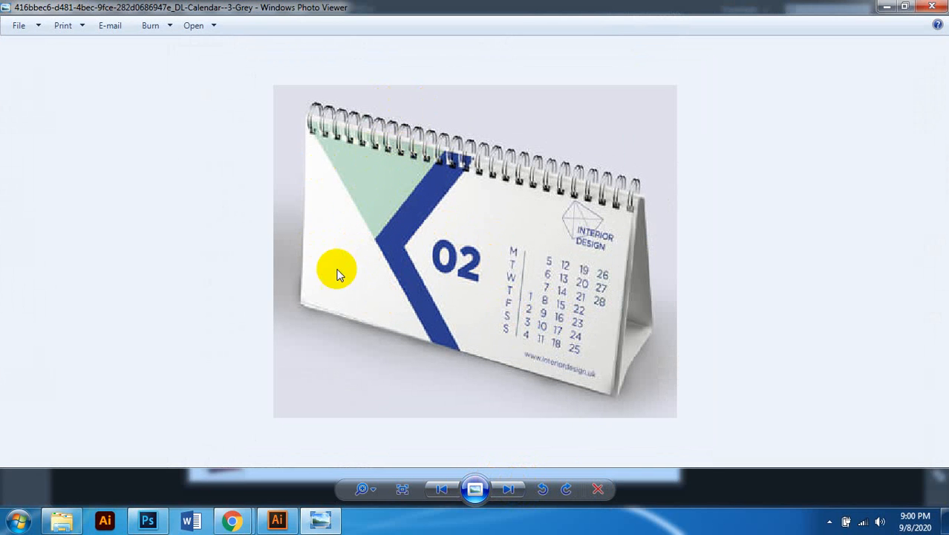
Step: Browse through the January 2019, 2018 and DeskCalendar images to the Desk Calendar 2020 template
left_click(511, 489)
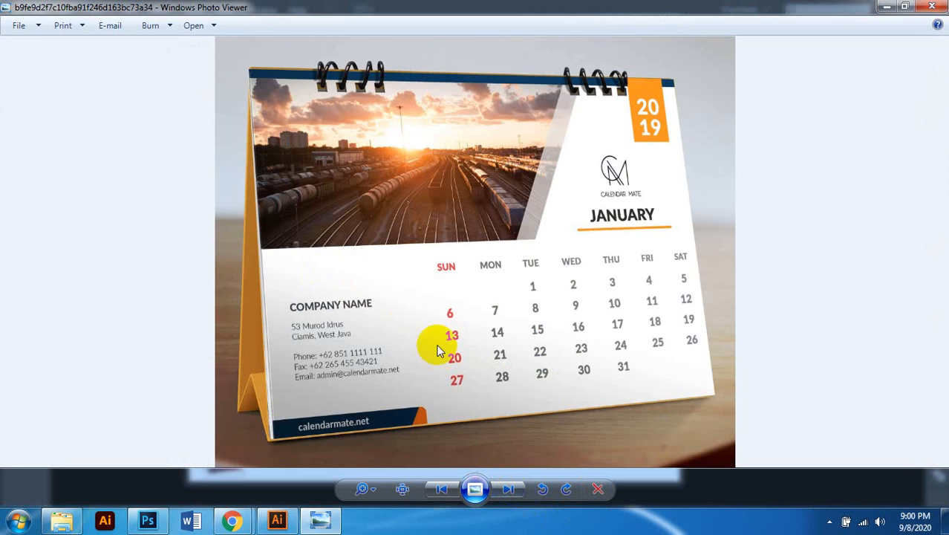
scroll(688, 219, "up", 1)
scroll(641, 249, "down", 1)
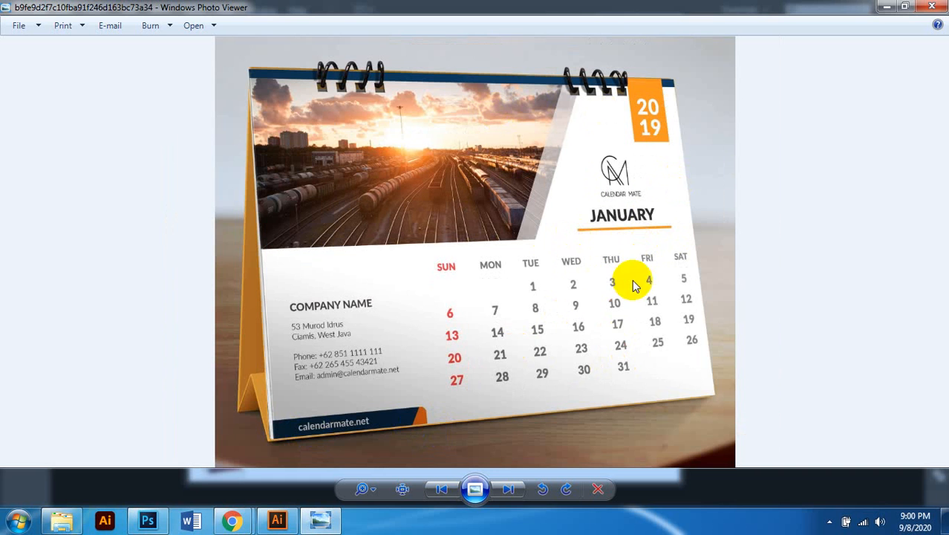
left_click(506, 489)
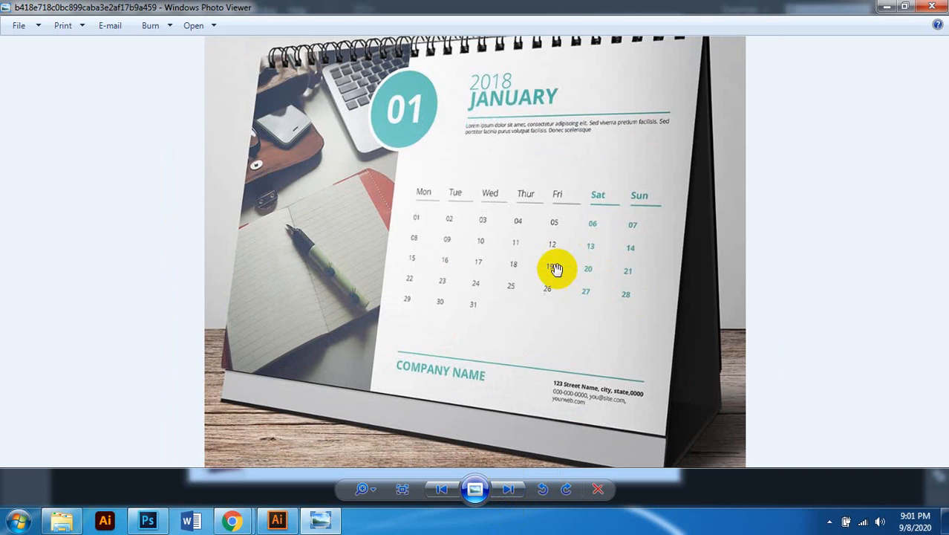
scroll(561, 275, "up", 1)
scroll(546, 266, "down", 1)
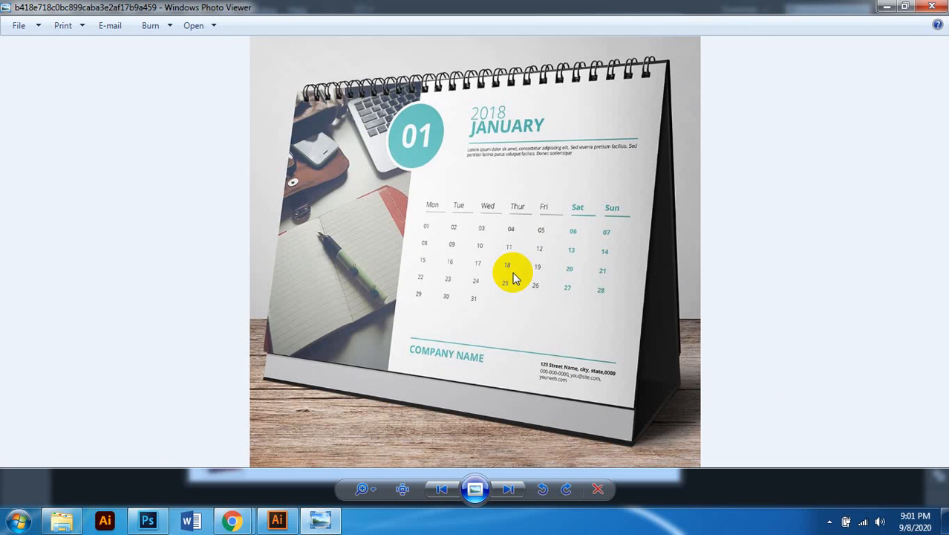
left_click(516, 491)
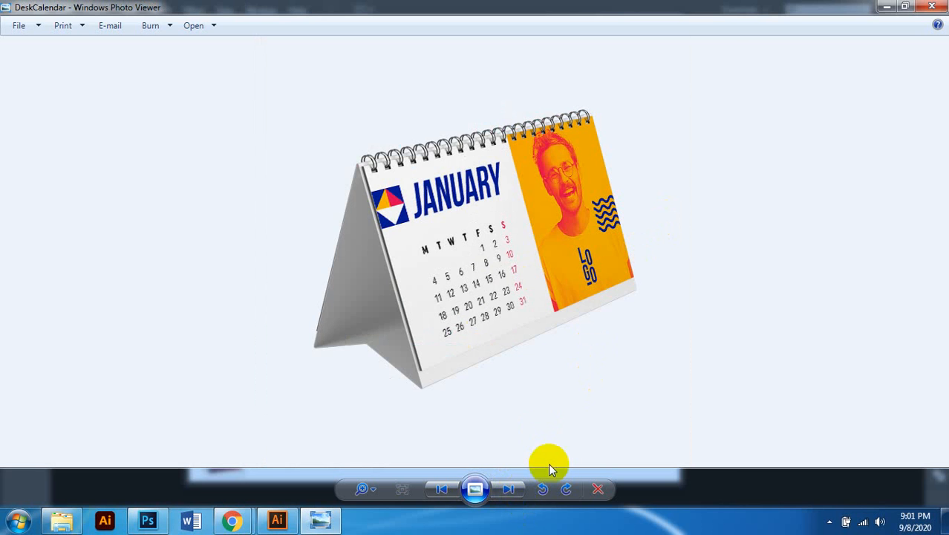
left_click(513, 493)
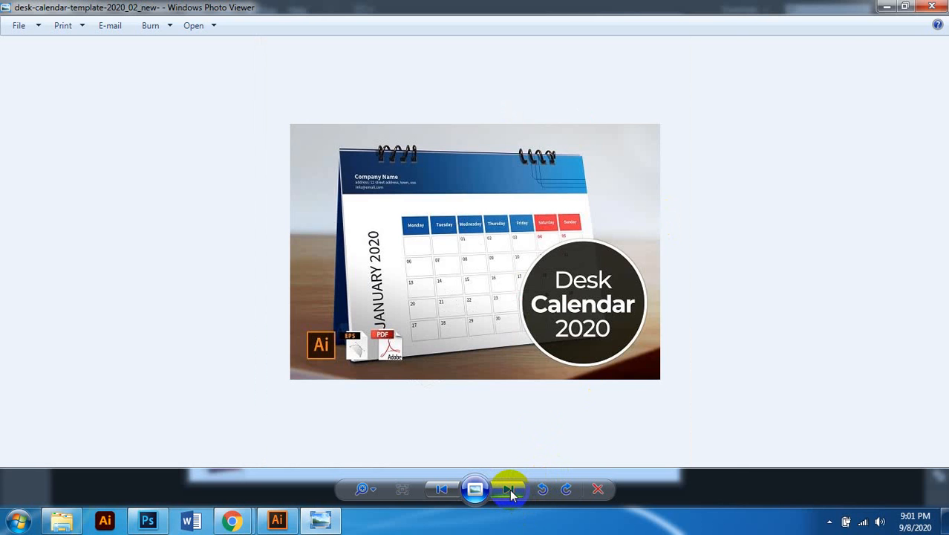
Step: Zoom in and out on the August 2020 template, then advance past February 2020 to the pink calendar
left_click(511, 491)
scroll(402, 231, "up", 2)
scroll(474, 260, "down", 2)
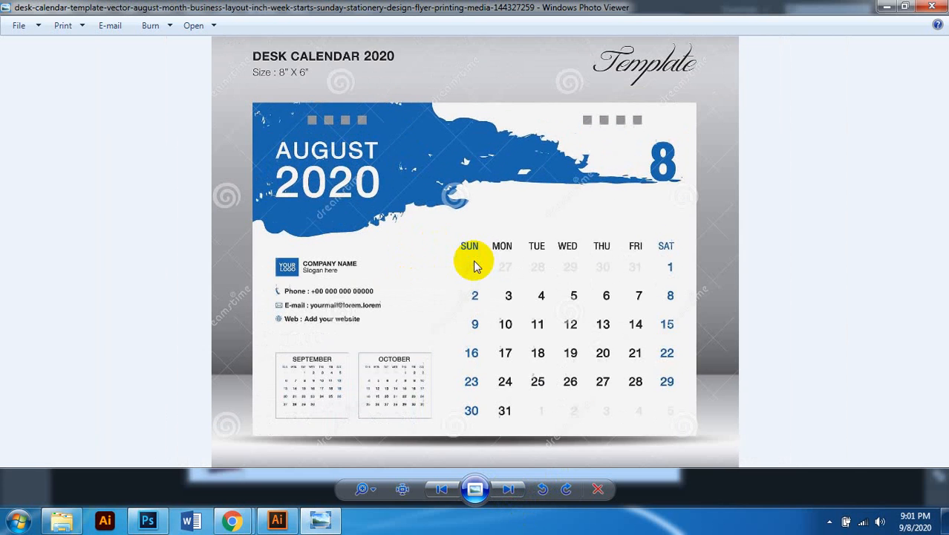
scroll(503, 263, "up", 2)
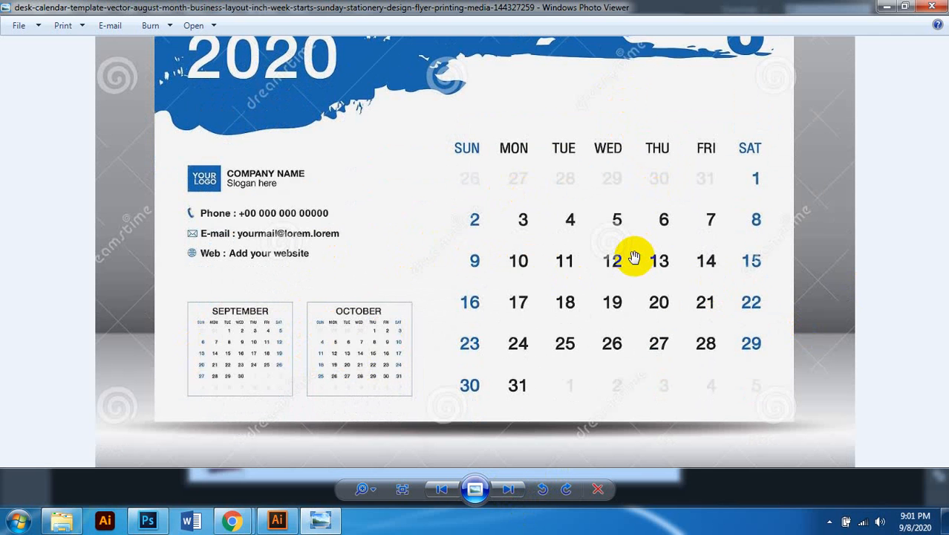
scroll(634, 258, "down", 2)
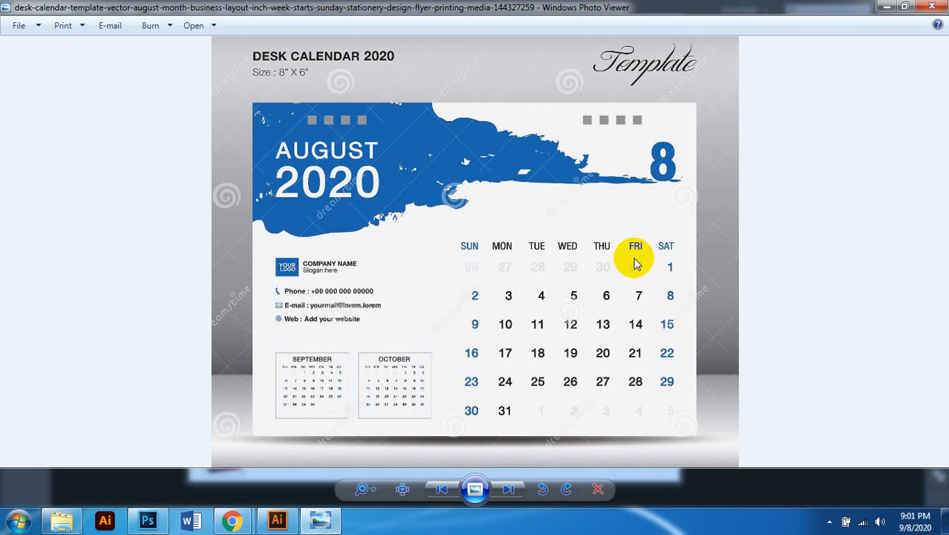
scroll(635, 263, "up", 1)
scroll(635, 265, "down", 1)
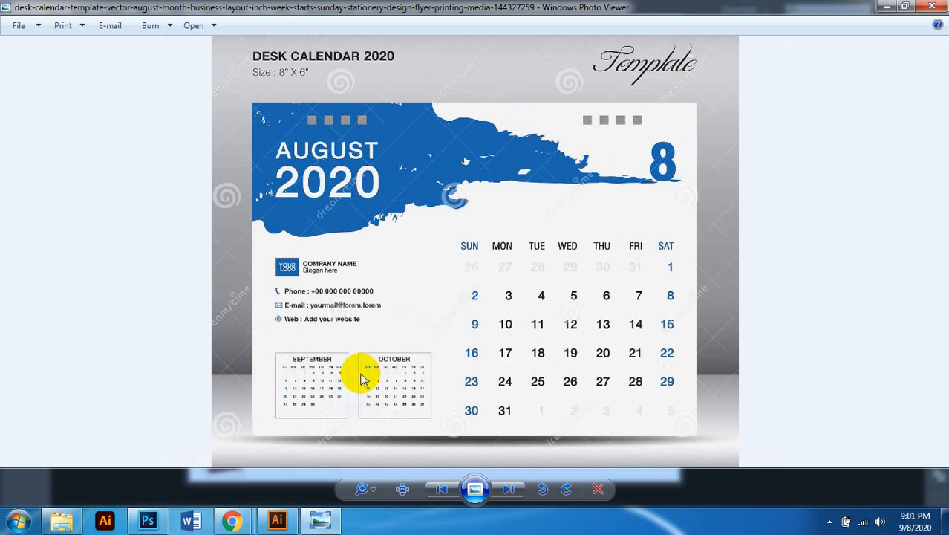
scroll(364, 375, "up", 2)
scroll(281, 260, "down", 1)
scroll(280, 260, "down", 1)
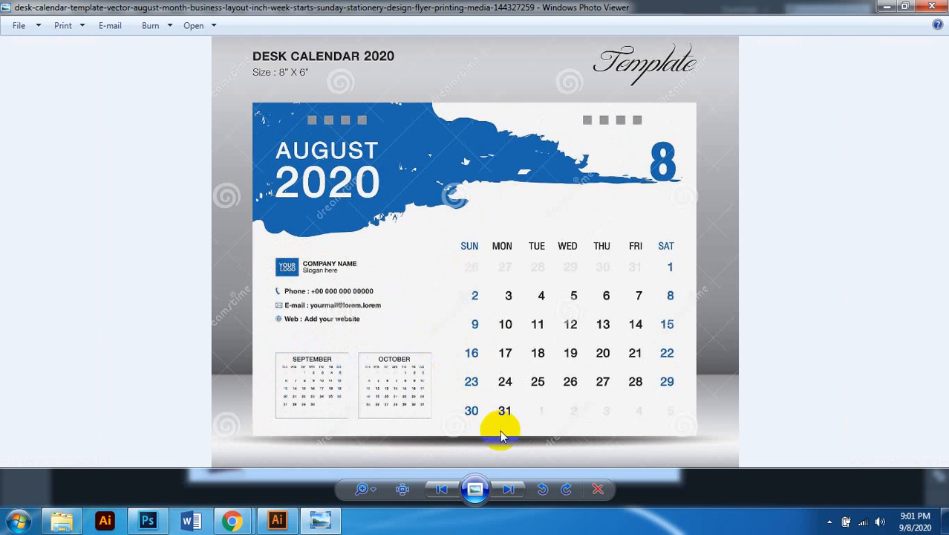
left_click(508, 489)
left_click(508, 489)
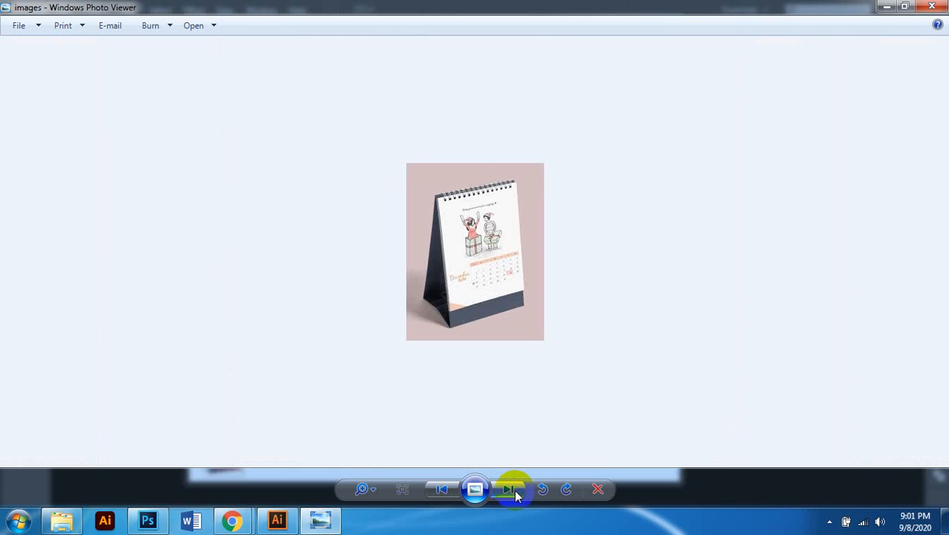
Step: Go back to the February 2020 calendar and zoom in on it
left_click(441, 489)
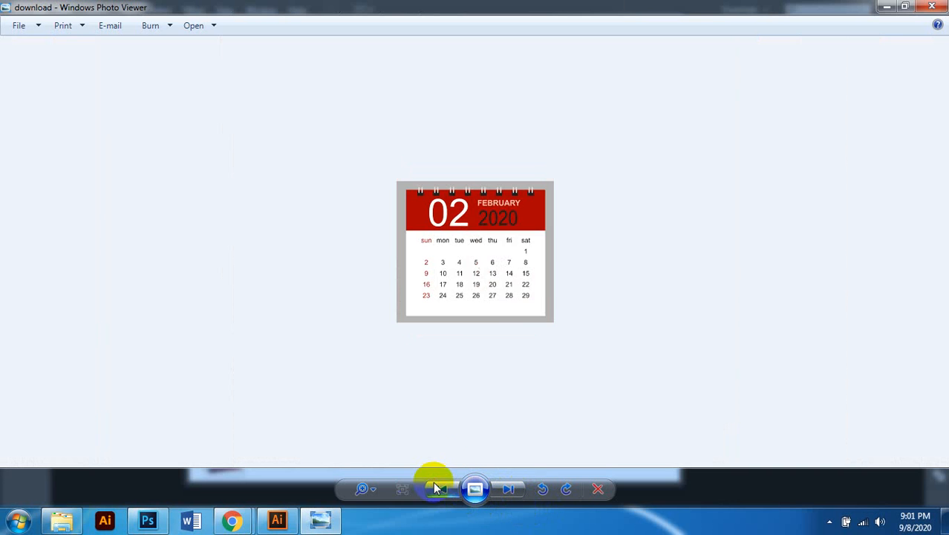
scroll(554, 201, "up", 3)
scroll(515, 263, "down", 3)
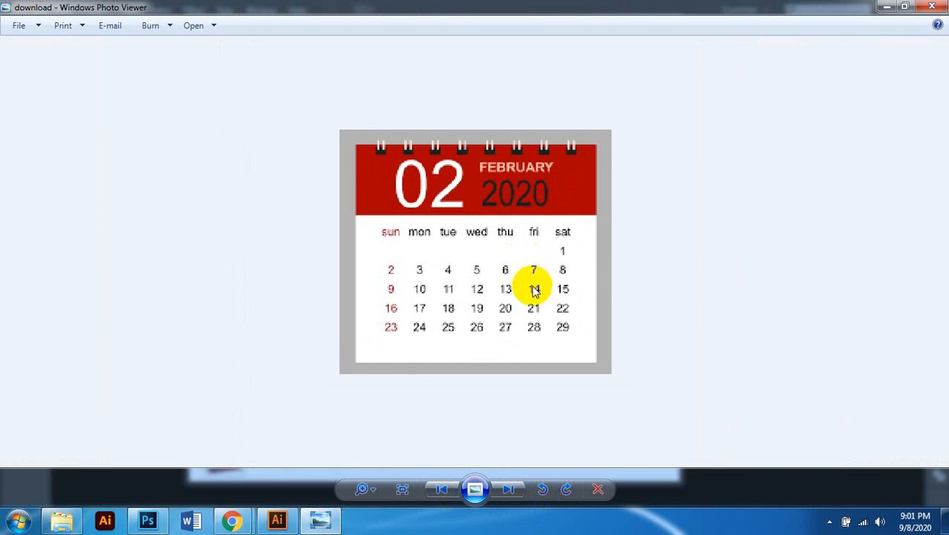
scroll(520, 319, "up", 2)
scroll(547, 293, "down", 2)
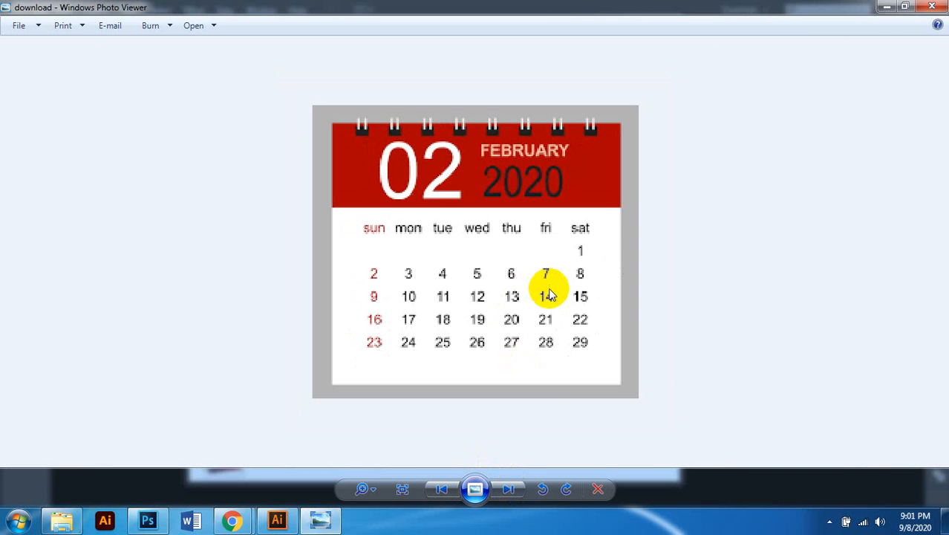
scroll(540, 327, "up", 1)
Step: Return to the pink desk calendar and pan around its enlarged view
left_click(508, 488)
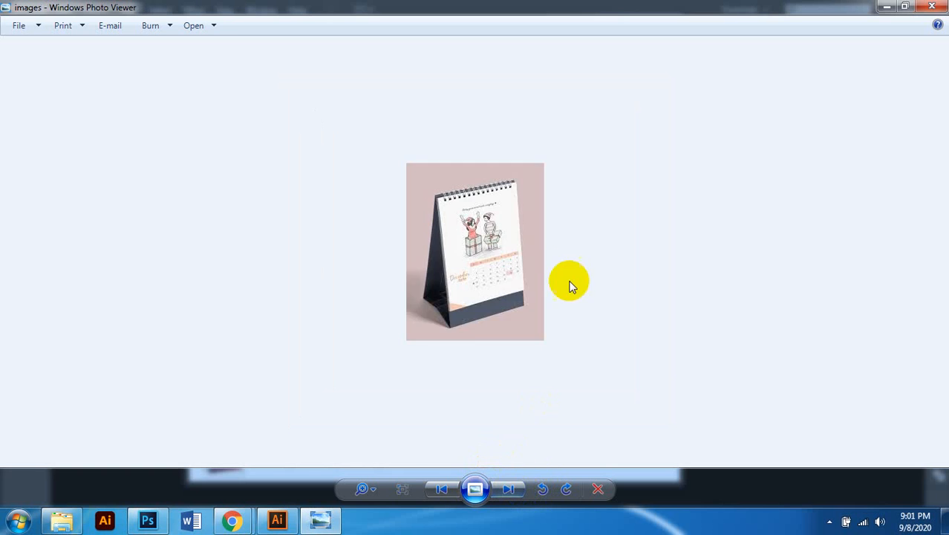
scroll(562, 278, "up", 3)
left_click_drag(577, 330, 559, 285)
scroll(561, 284, "down", 1)
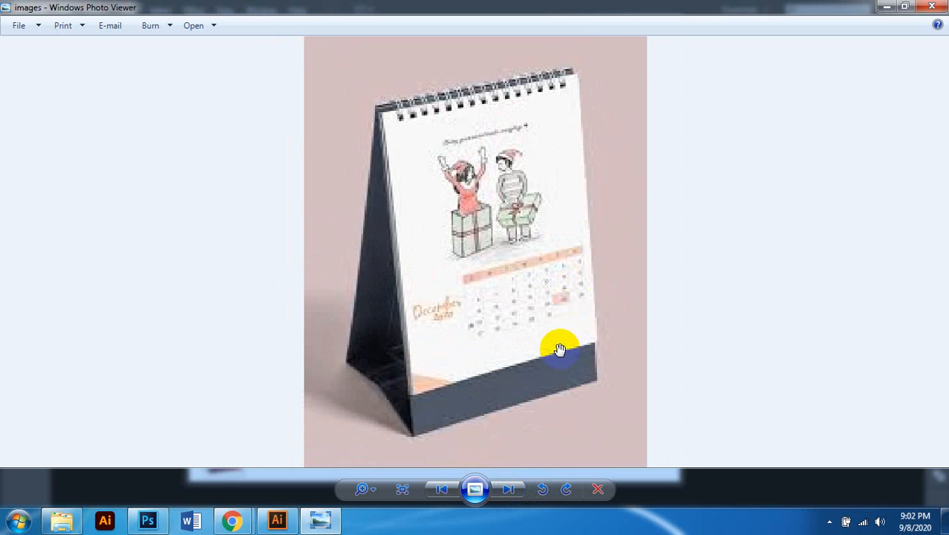
scroll(560, 347, "down", 4)
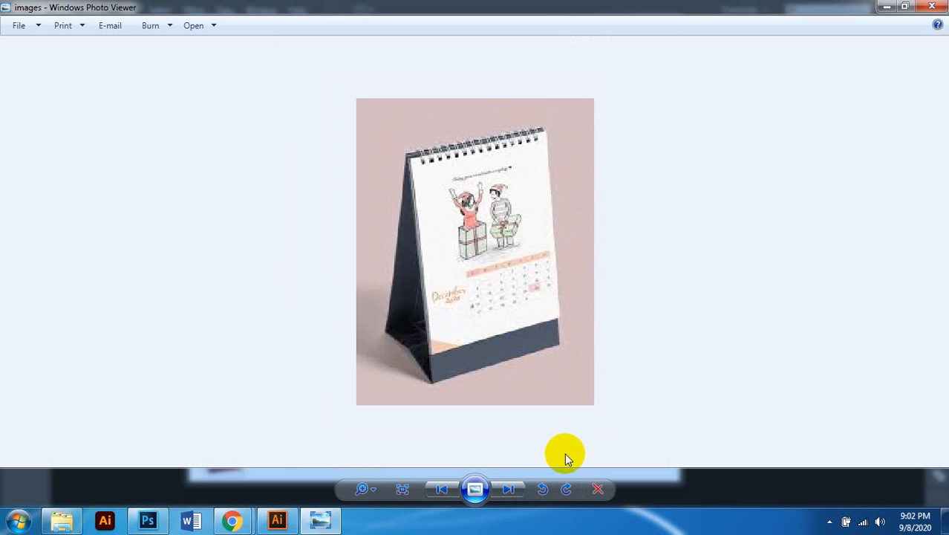
Step: Cycle through the desk calendars to Desk Calendar 2020, then close the viewer
left_click(508, 487)
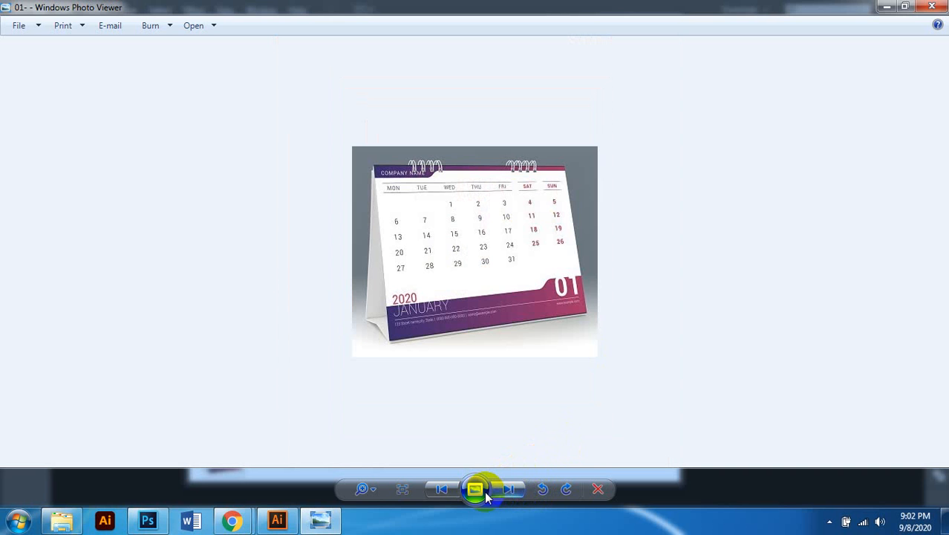
left_click(453, 491)
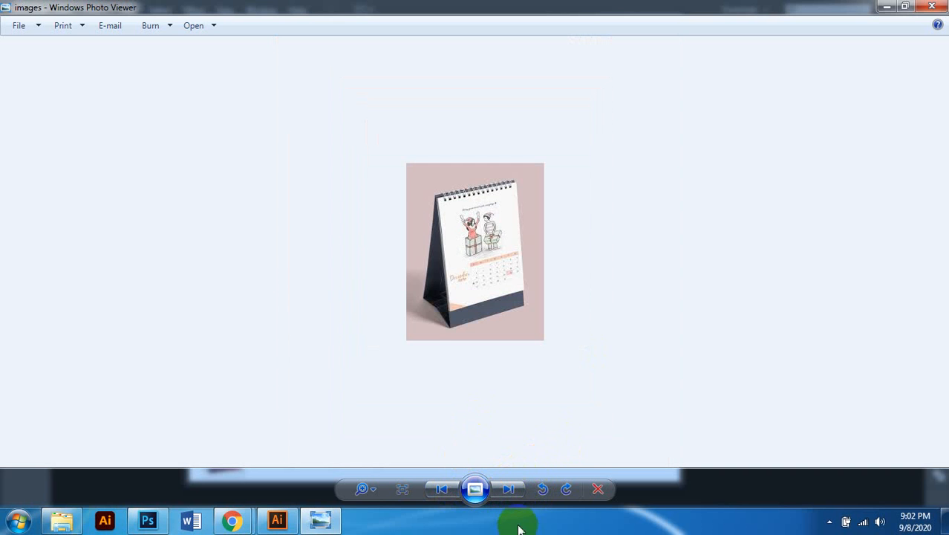
left_click(508, 489)
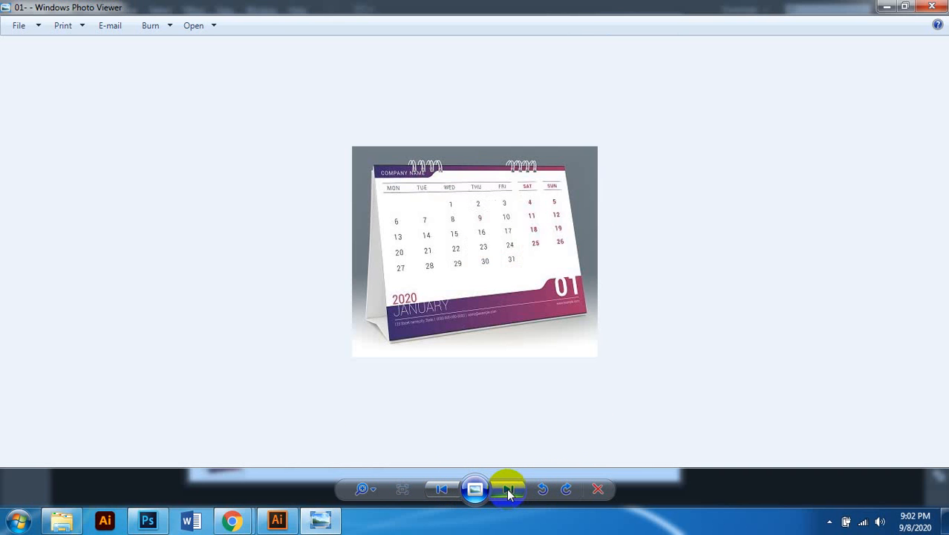
left_click(508, 491)
left_click(508, 490)
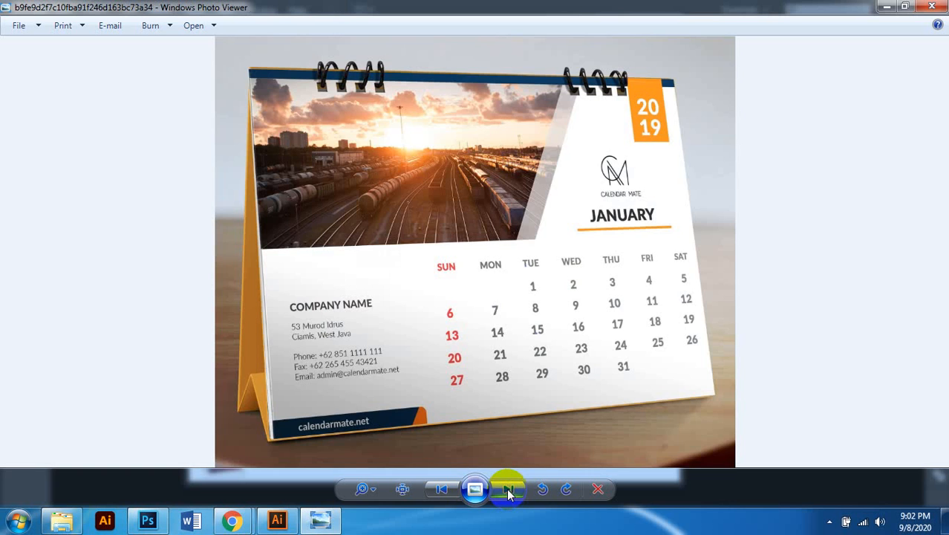
left_click(508, 490)
left_click(508, 490)
left_click(508, 490)
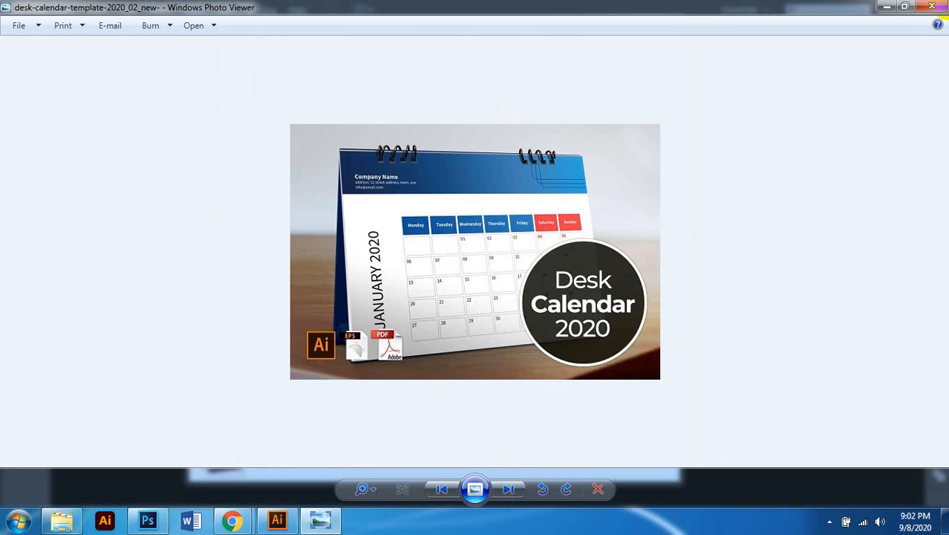
left_click(932, 7)
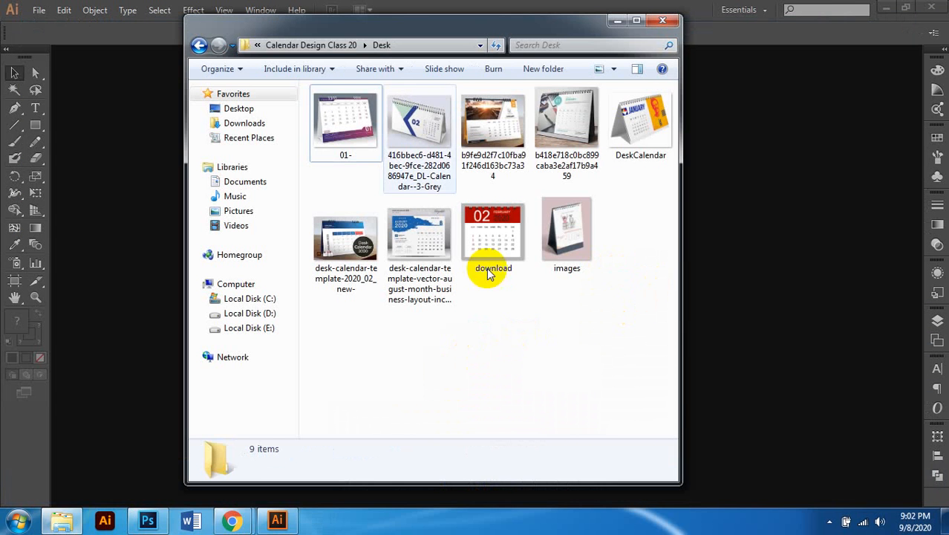
Step: Go back to the Wall folder and open the maxresdefault Golden Gate calendar image
left_click(335, 48)
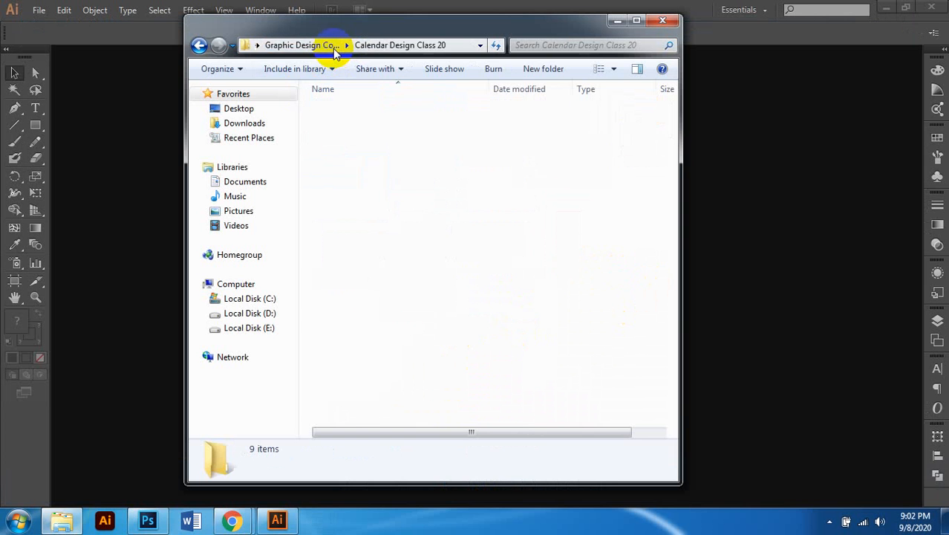
left_click(397, 218)
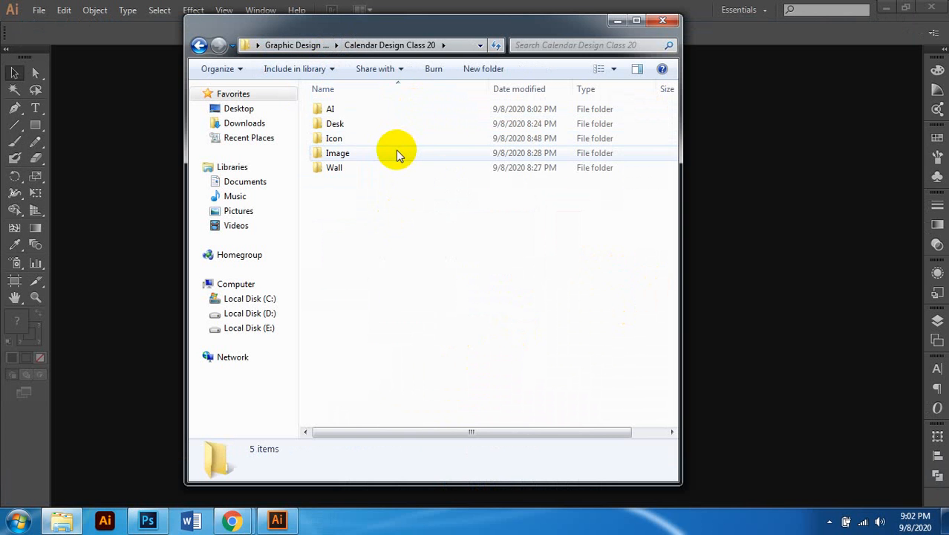
double_click(359, 169)
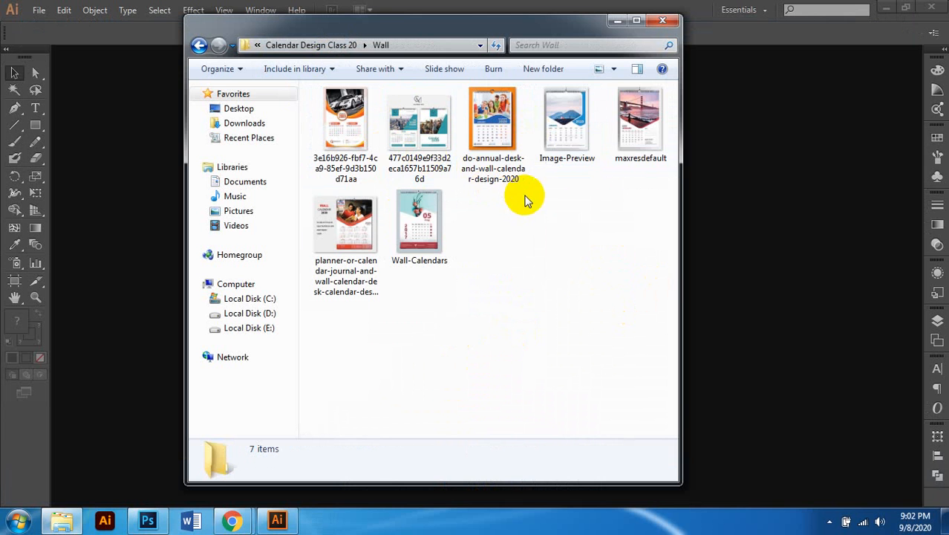
left_click(631, 123)
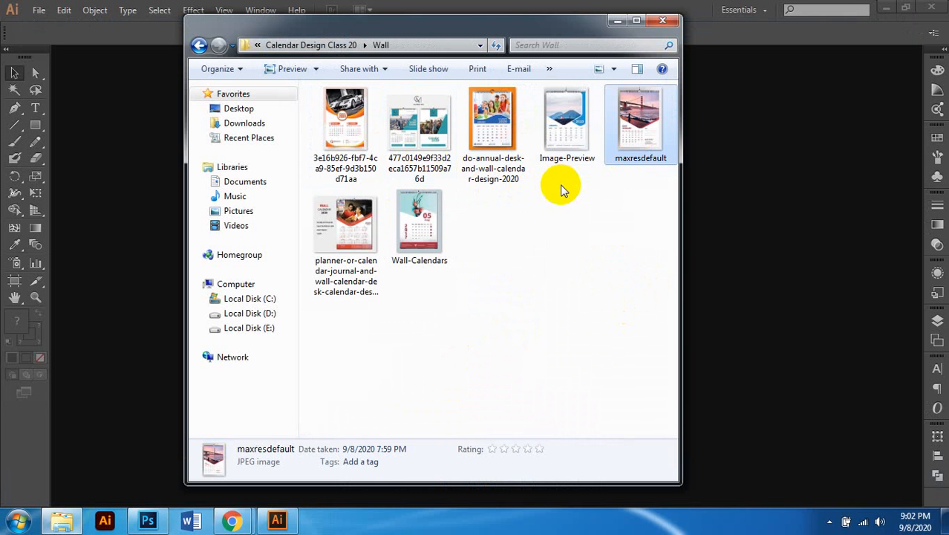
key("Return")
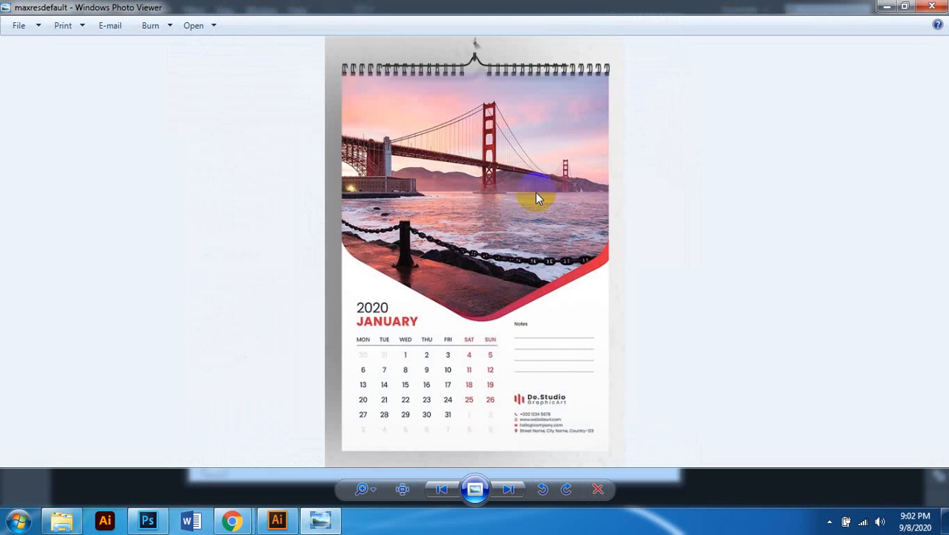
Step: Zoom into the maxresdefault calendar and pan to inspect its spiral binding and date grid
scroll(536, 192, "up", 2)
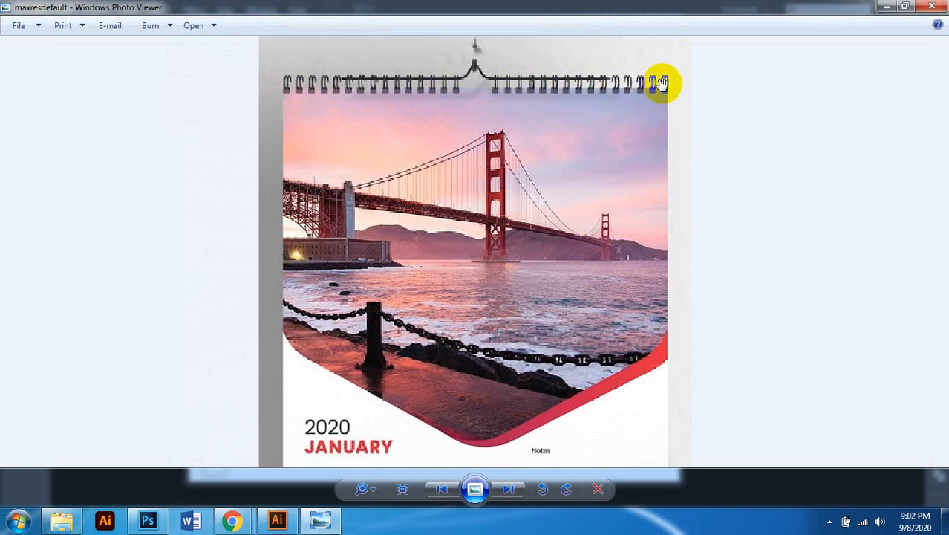
scroll(663, 83, "down", 2)
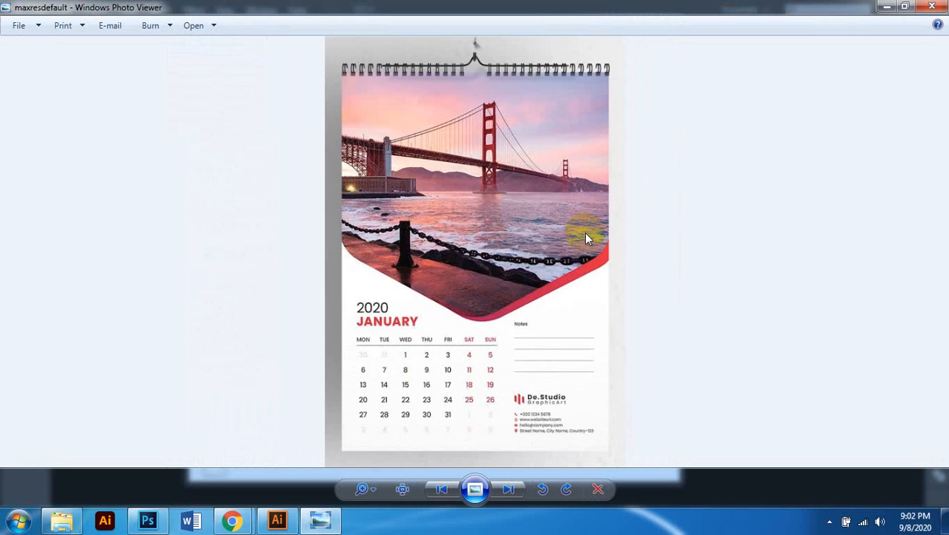
scroll(527, 193, "up", 2)
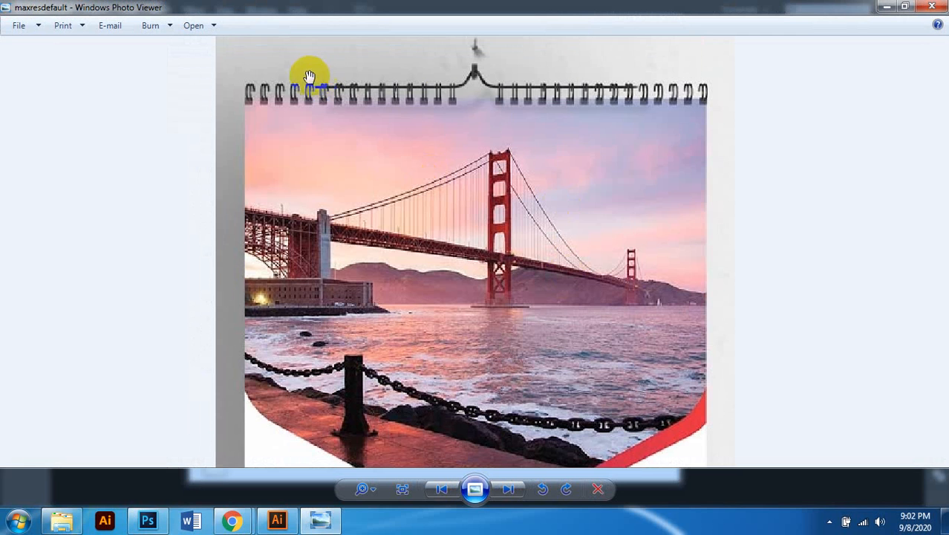
scroll(614, 97, "down", 1)
scroll(510, 171, "down", 2)
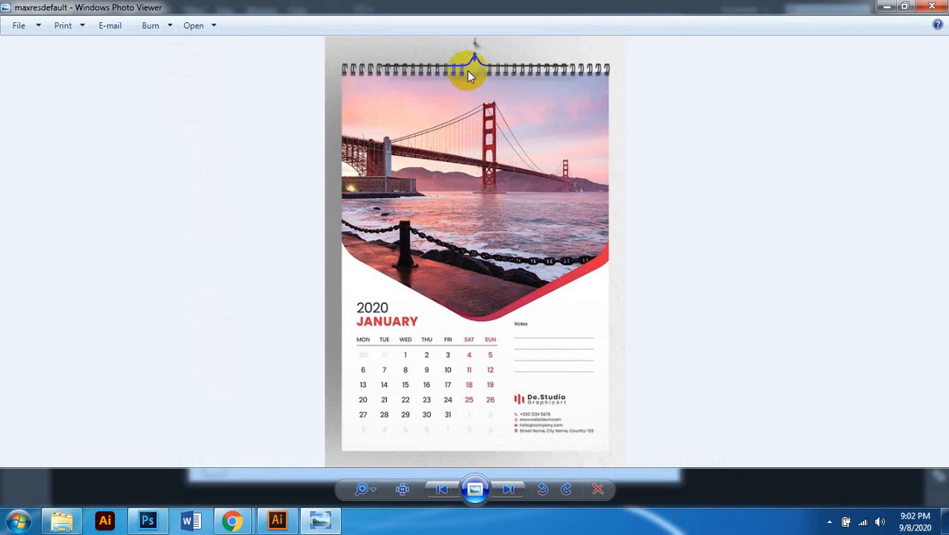
scroll(582, 83, "up", 1)
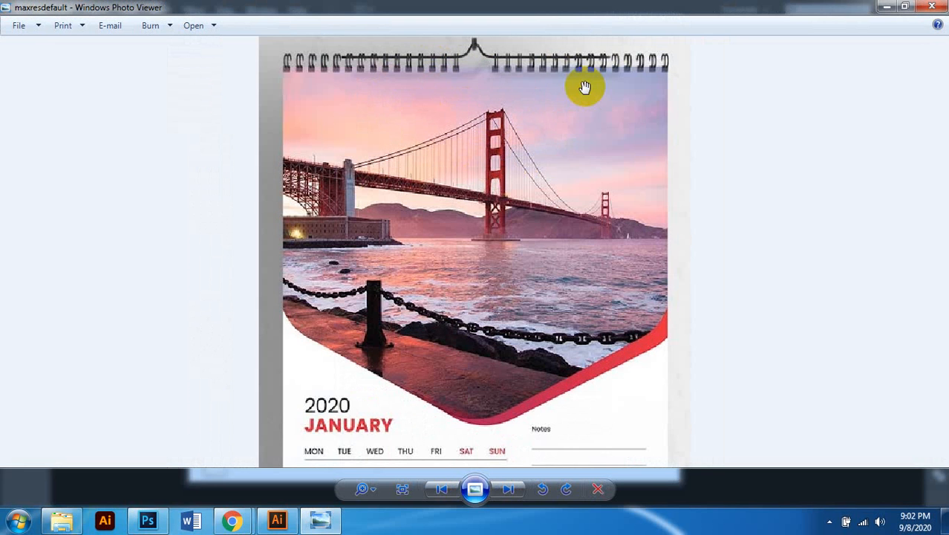
scroll(584, 78, "up", 1)
left_click_drag(584, 77, 583, 123)
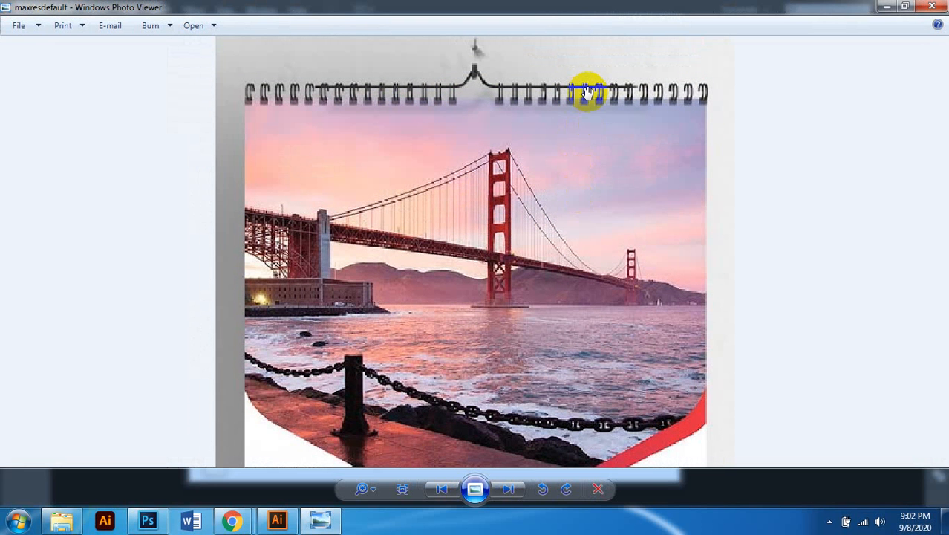
scroll(587, 91, "down", 2)
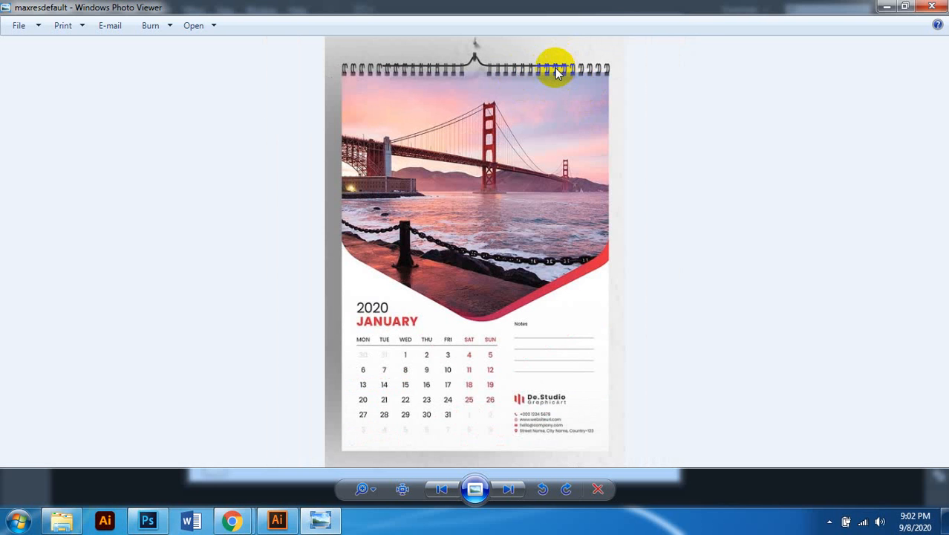
scroll(546, 398, "up", 2)
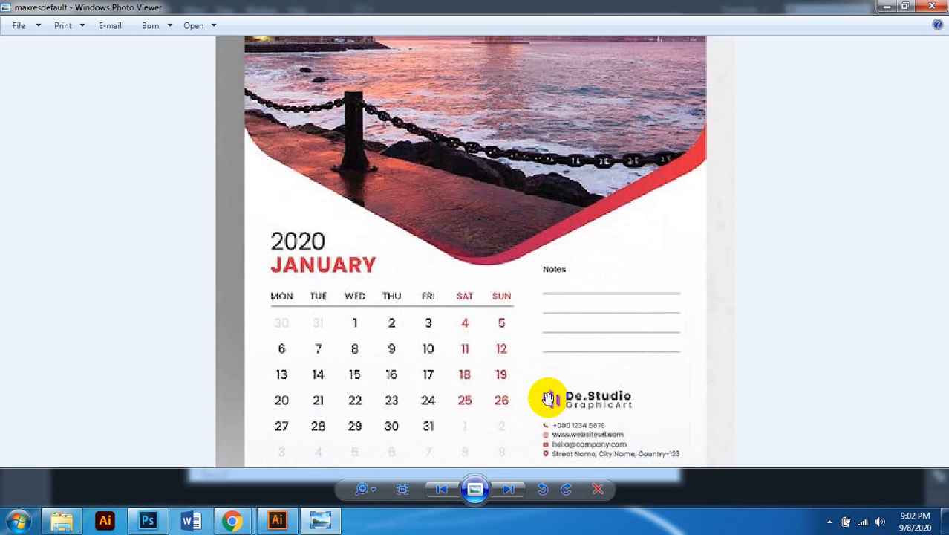
left_click_drag(547, 398, 532, 345)
scroll(547, 315, "down", 2)
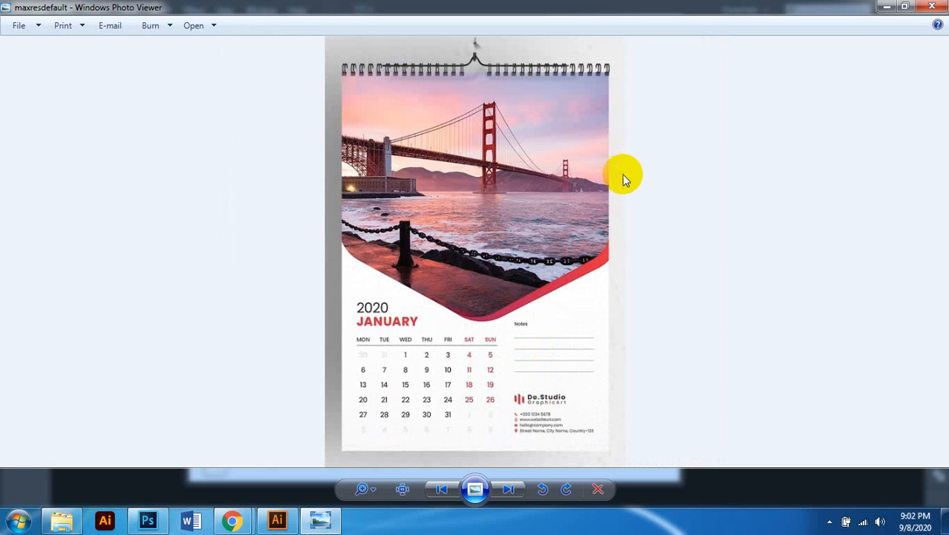
scroll(618, 163, "up", 1)
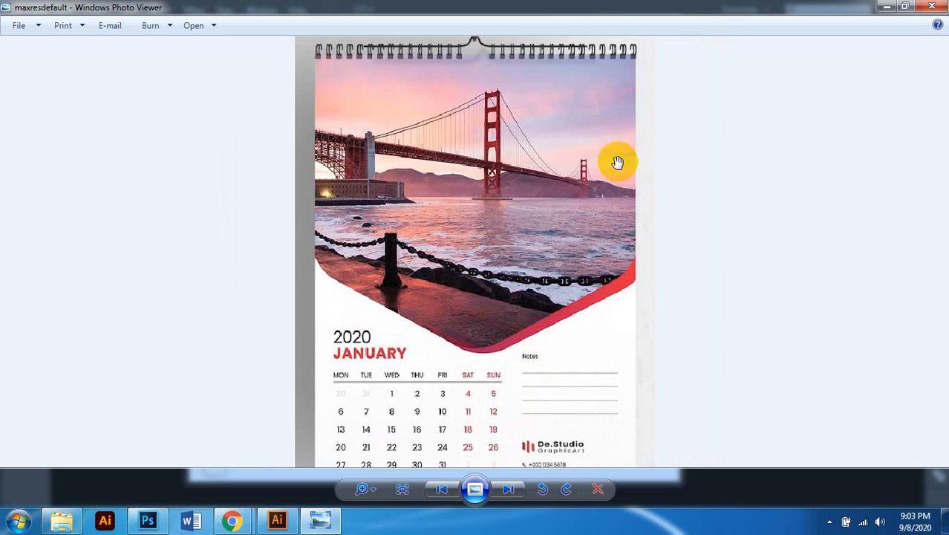
scroll(617, 164, "up", 1)
scroll(624, 166, "down", 2)
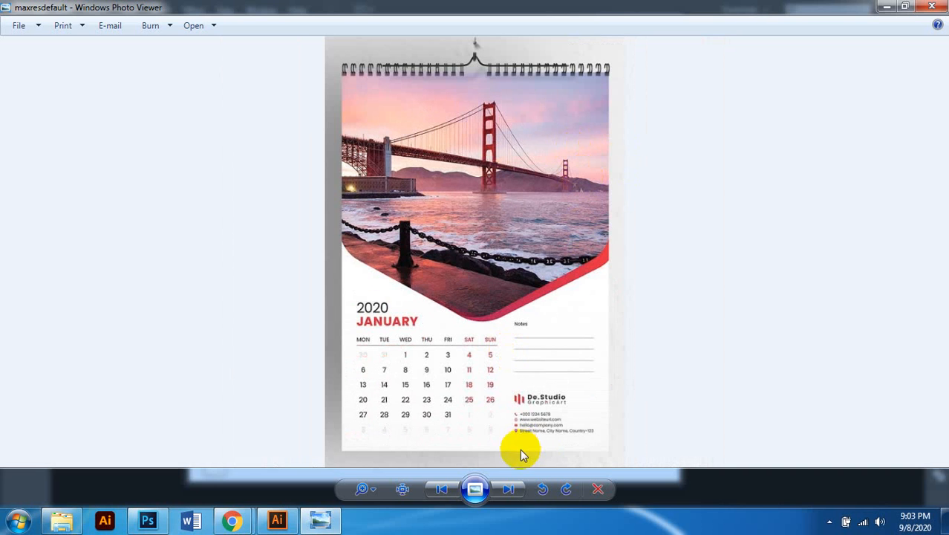
Step: Close Photo Viewer, reopen maxresdefault from the Wall folder, then close it again
left_click(932, 6)
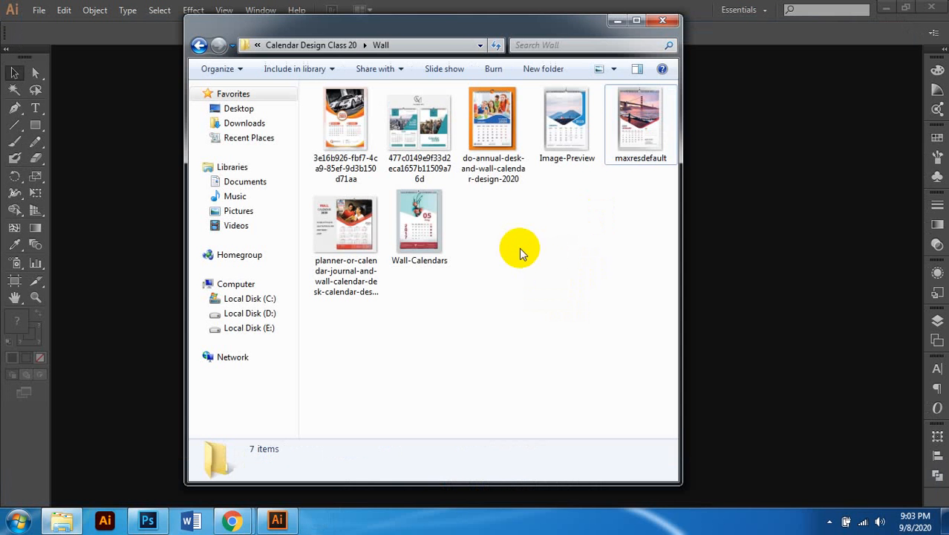
left_click(640, 158)
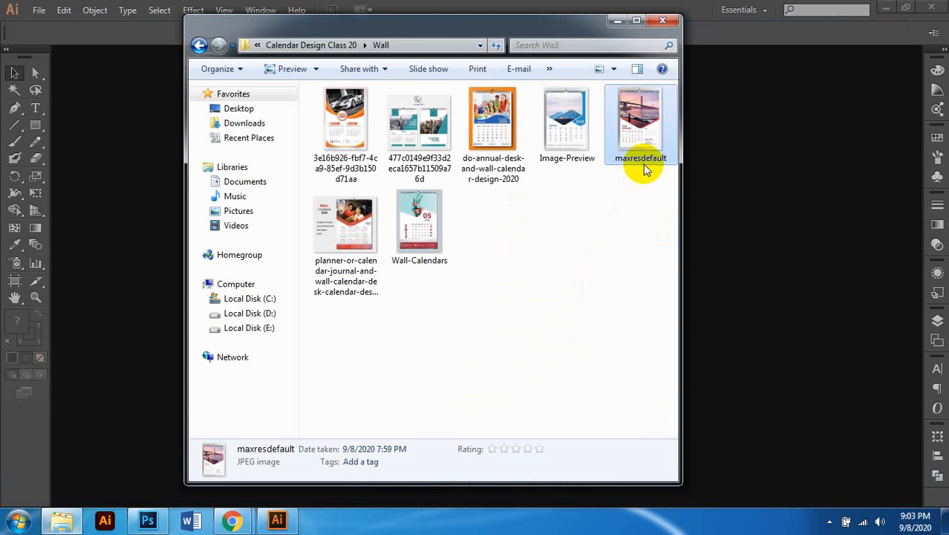
double_click(643, 104)
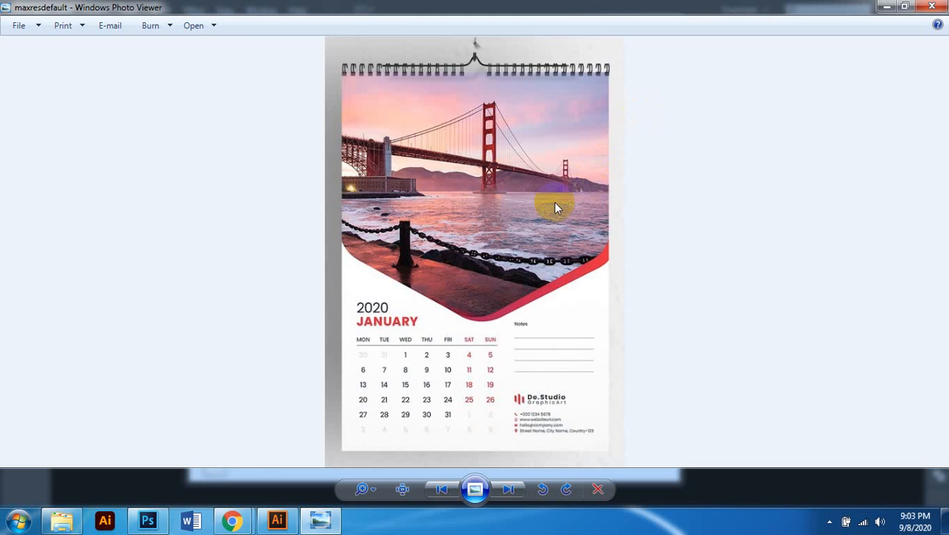
scroll(554, 207, "up", 2)
scroll(555, 208, "down", 2)
left_click(932, 6)
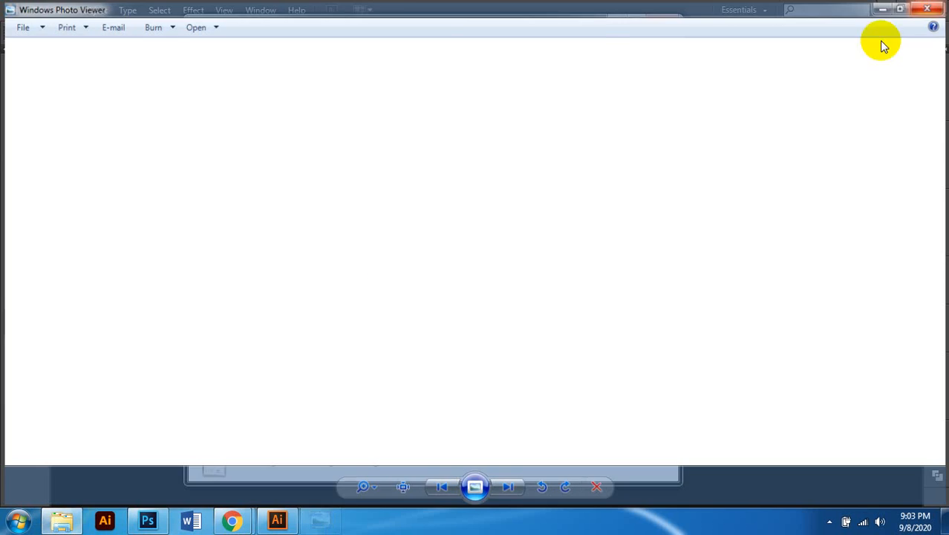
Step: In Illustrator, create a new document named 'Calendar Design Wall' and switch to Direct Selection
left_click(788, 36)
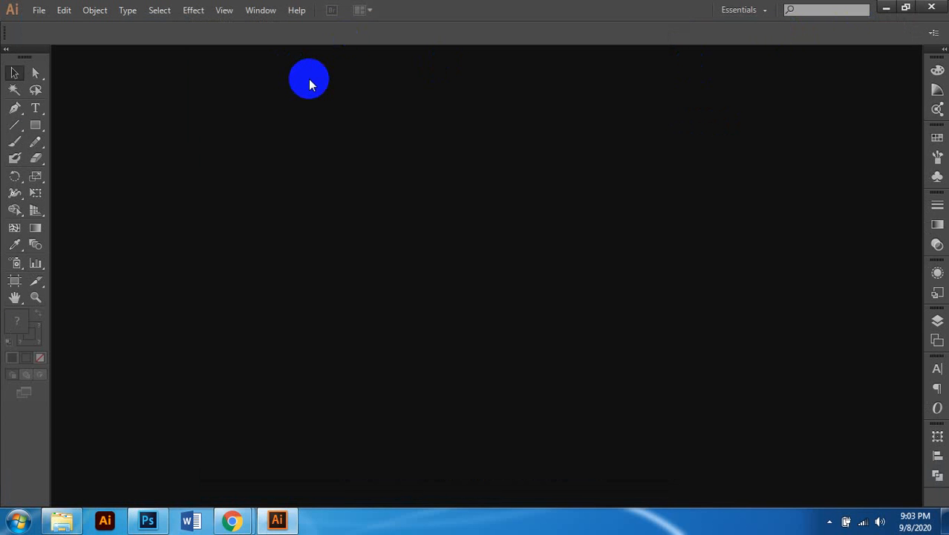
left_click(38, 10)
left_click(83, 29)
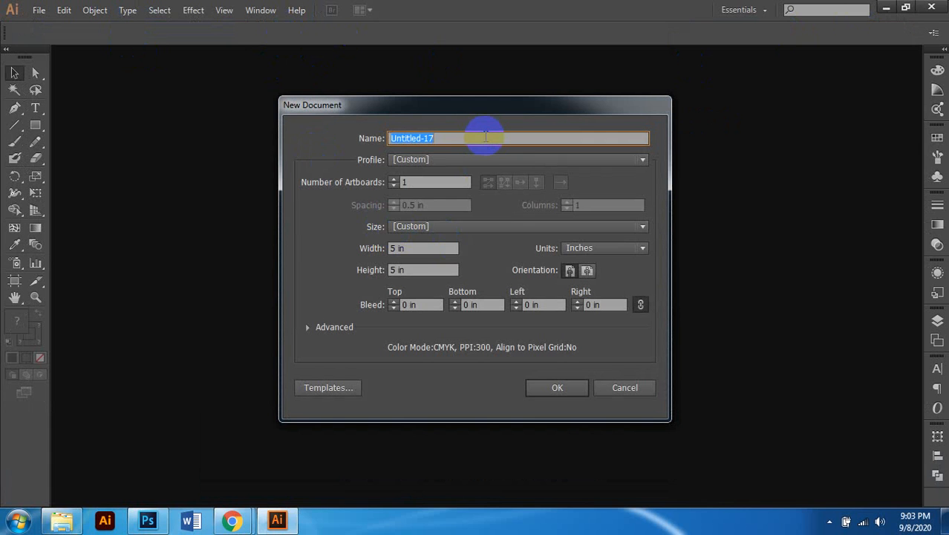
type("Calendar Design ")
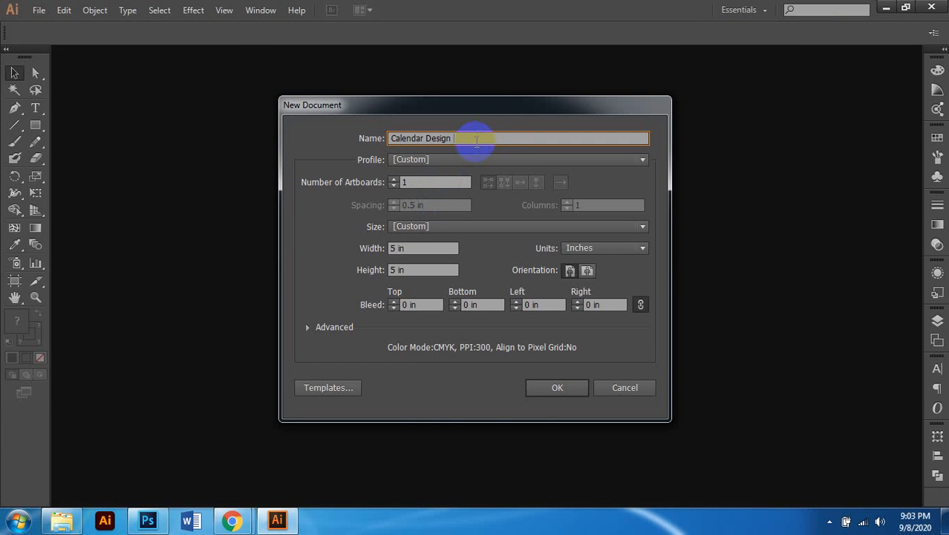
type("Wall")
key("Return")
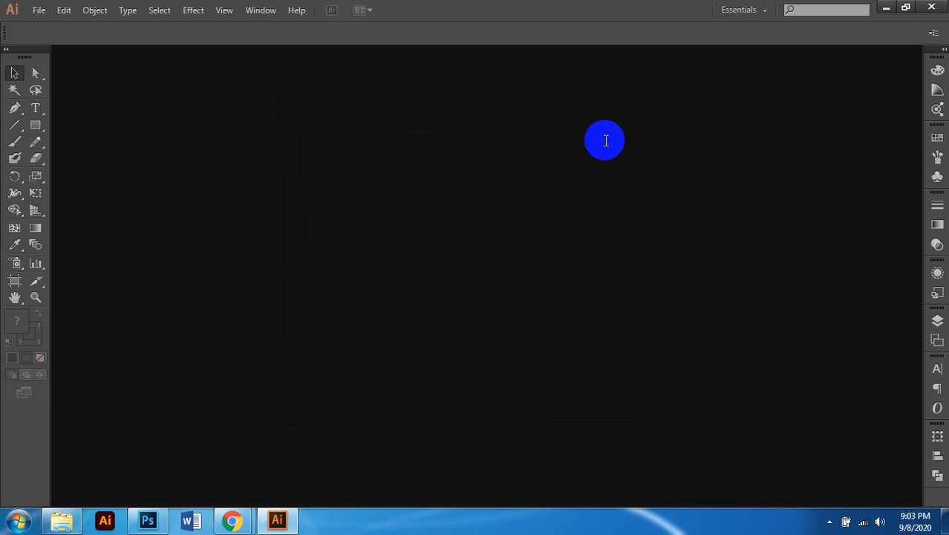
key("a")
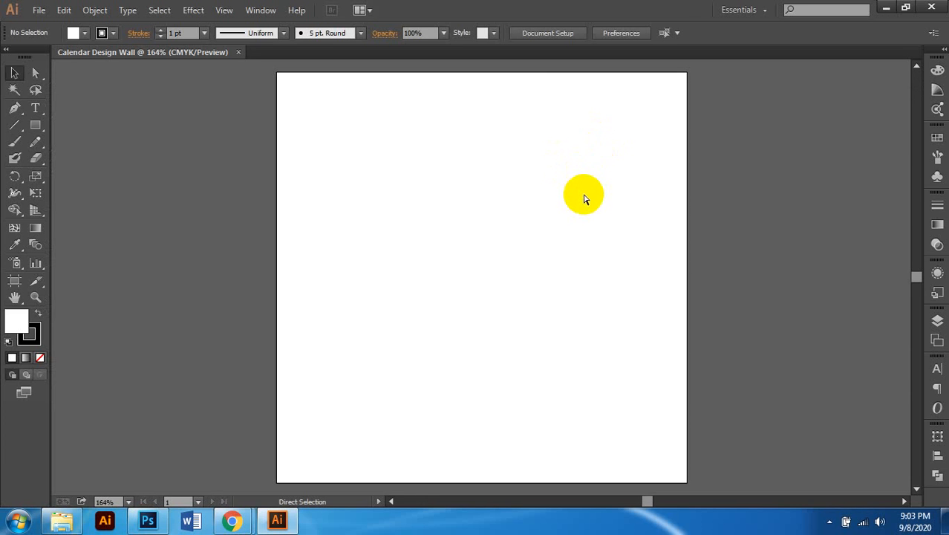
Step: Close the old document and recreate 'Calendar Design Wall' at 15 × 20 in with 0.125 in bleed
left_click(239, 52)
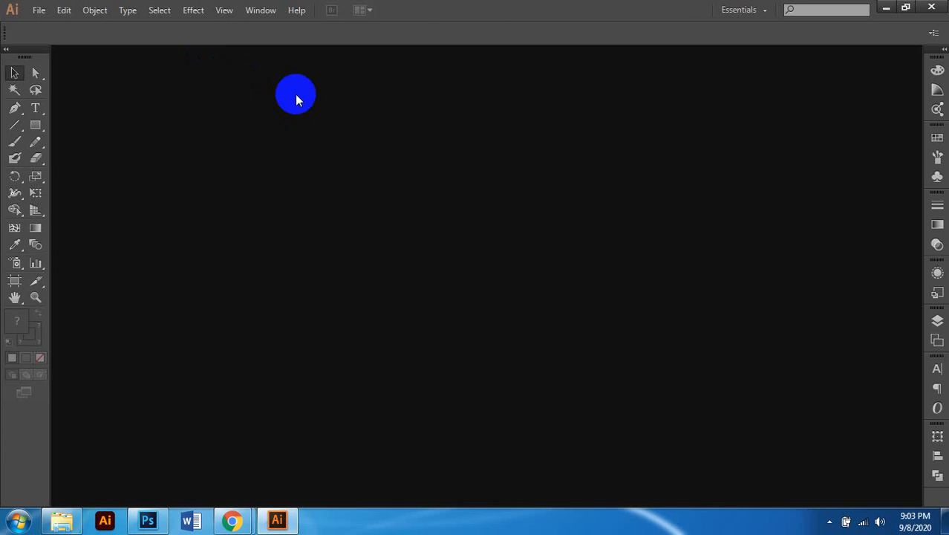
key("ctrl+n")
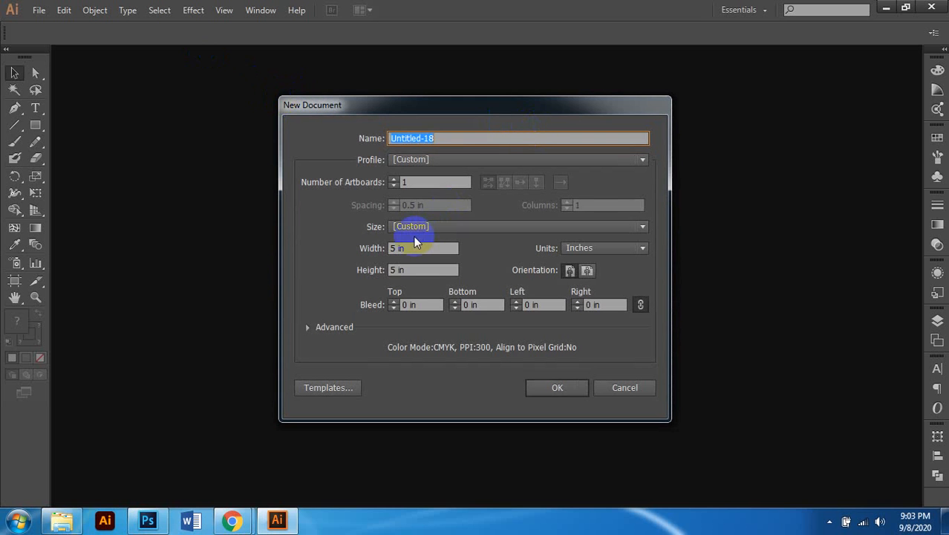
type("Ca")
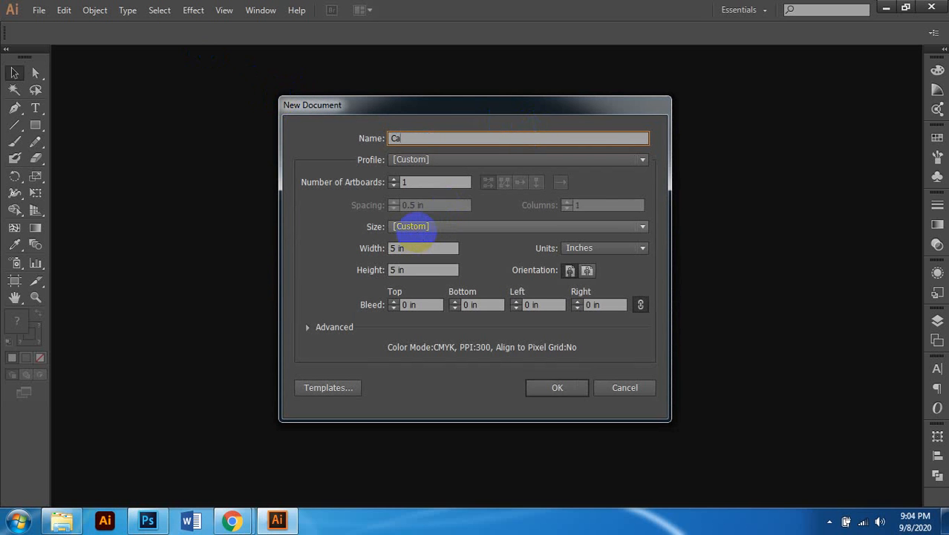
type("lendar Design Wall")
left_click_drag(421, 248, 329, 267)
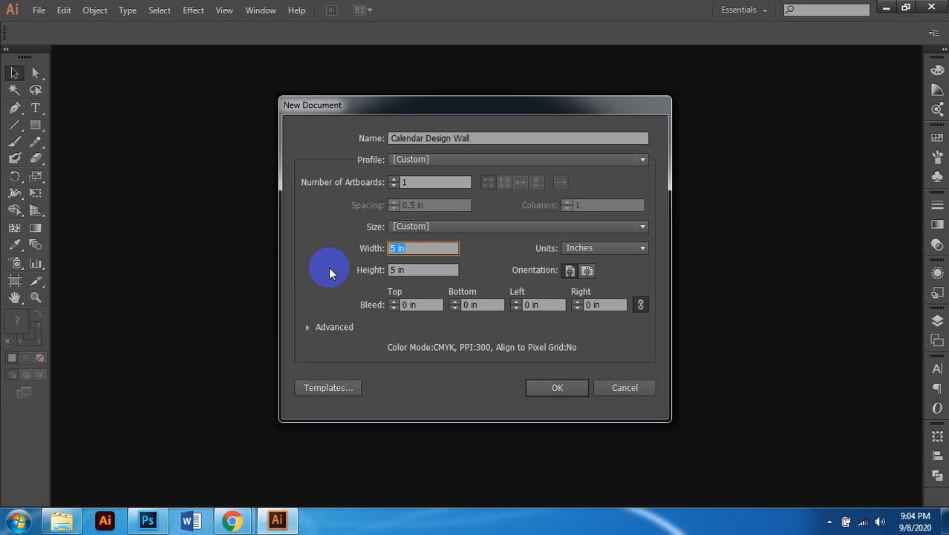
type("15")
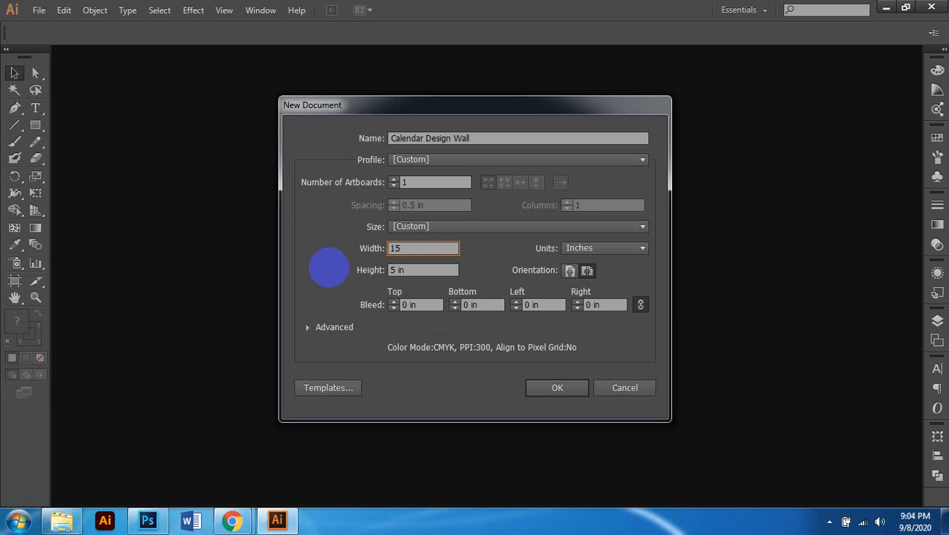
key("Tab")
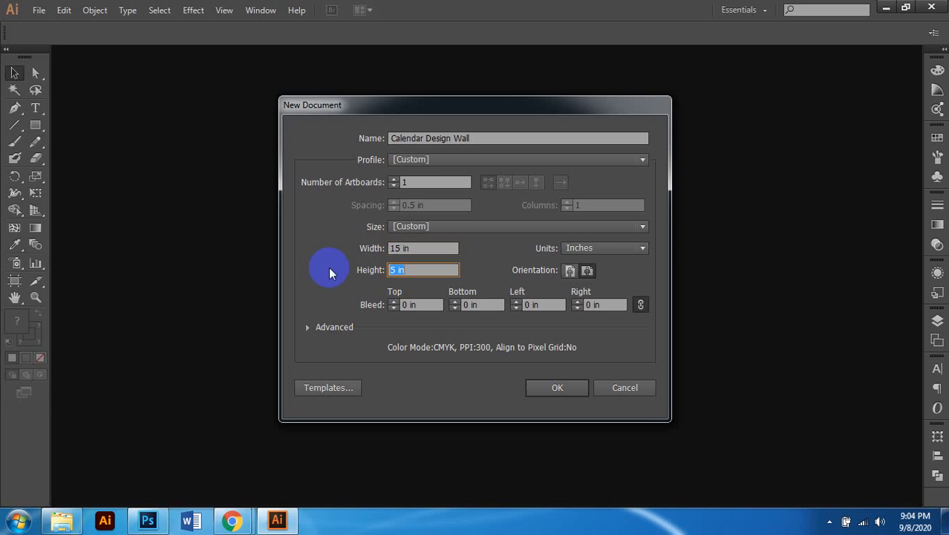
type("20")
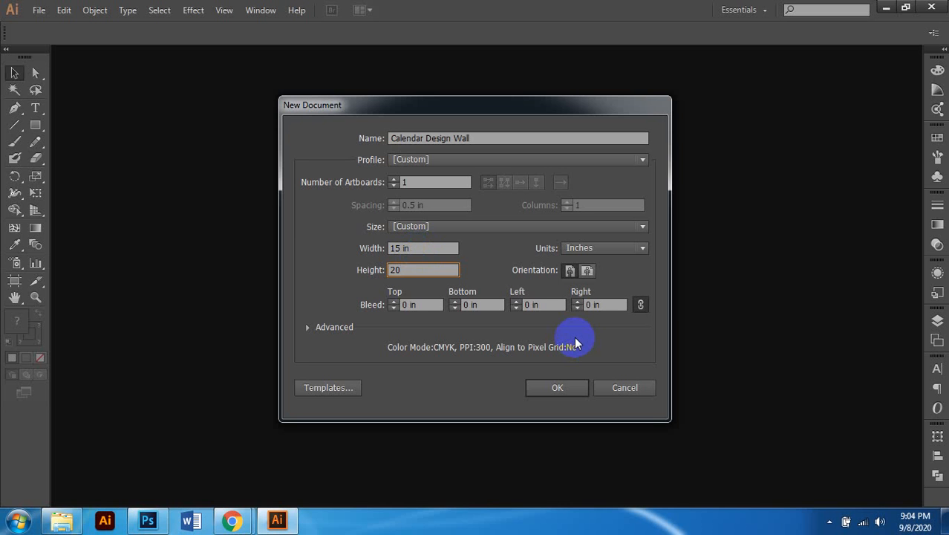
left_click(585, 272)
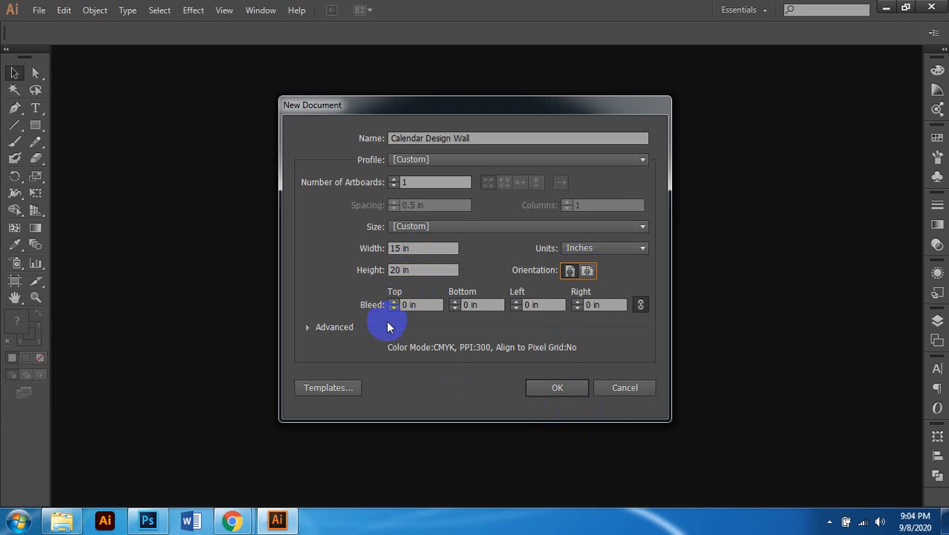
left_click(393, 301)
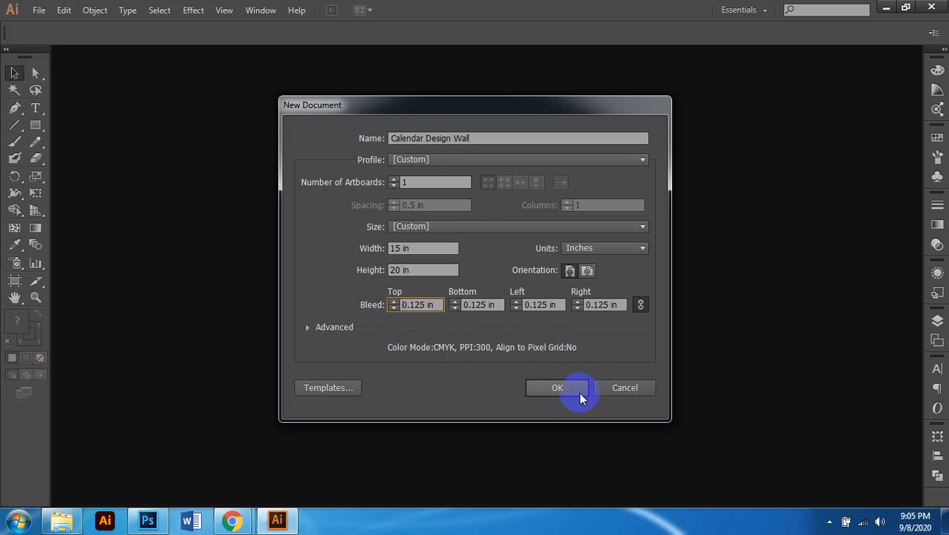
left_click(558, 387)
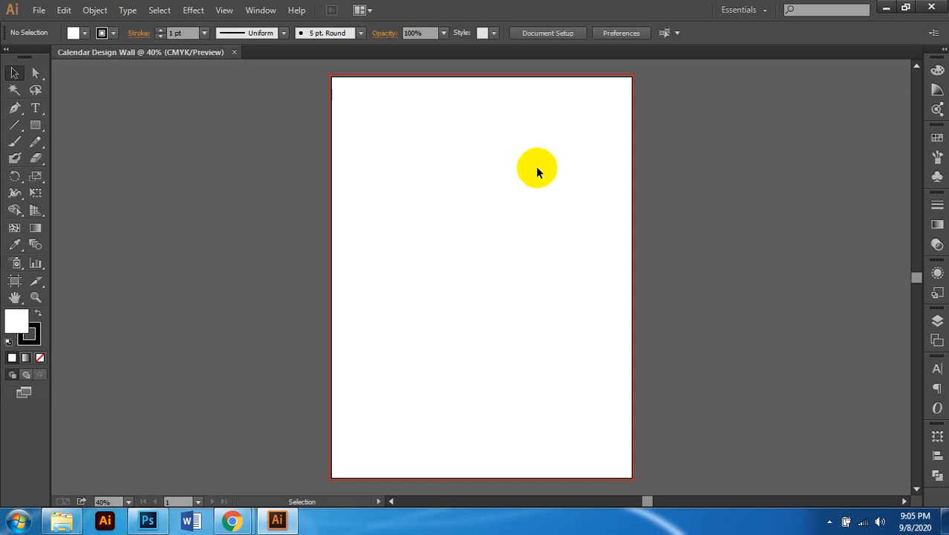
scroll(334, 85, "up", 4)
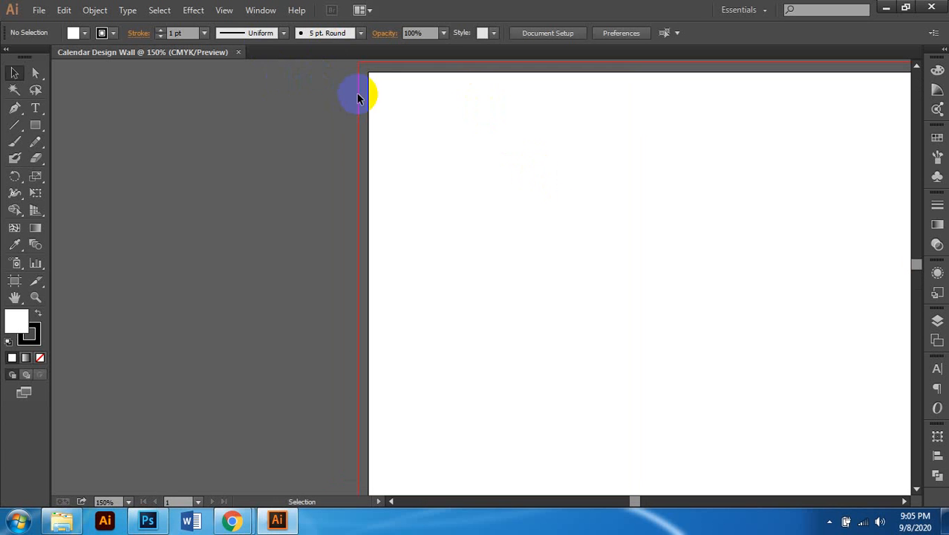
scroll(386, 126, "up", 2)
scroll(405, 151, "up", 2)
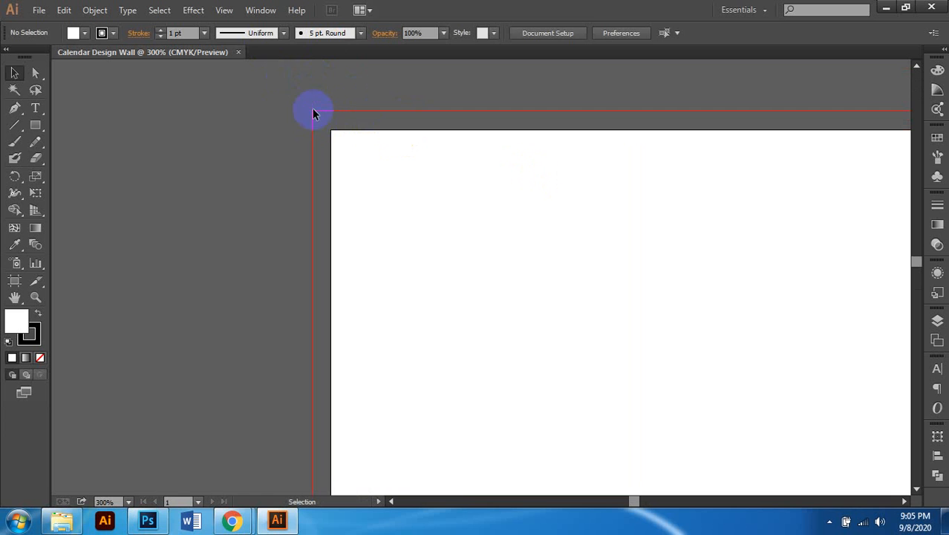
scroll(522, 159, "down", 3)
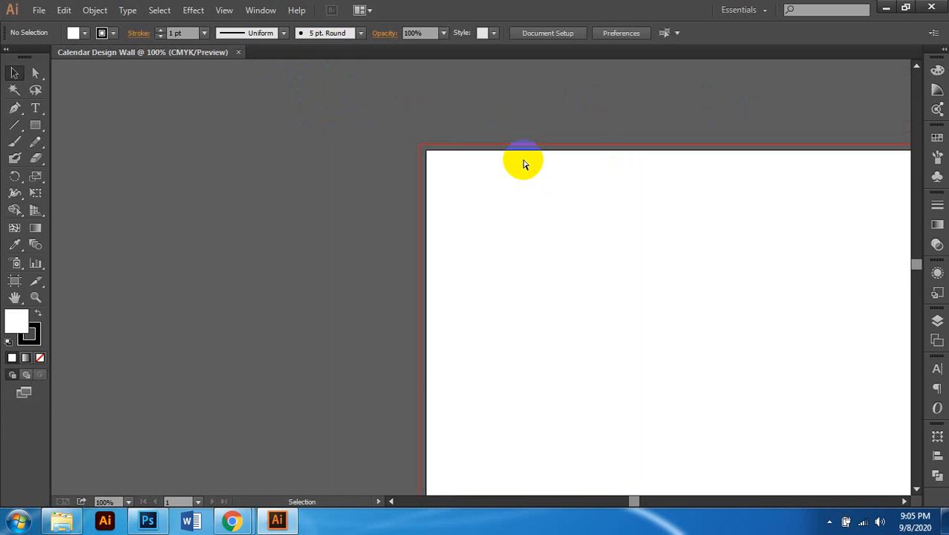
scroll(505, 163, "down", 1)
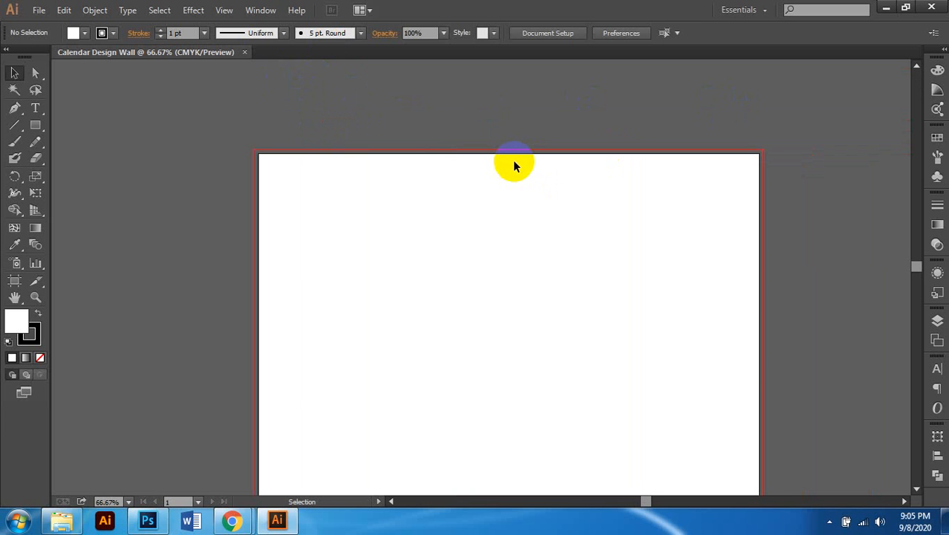
scroll(248, 164, "up", 3)
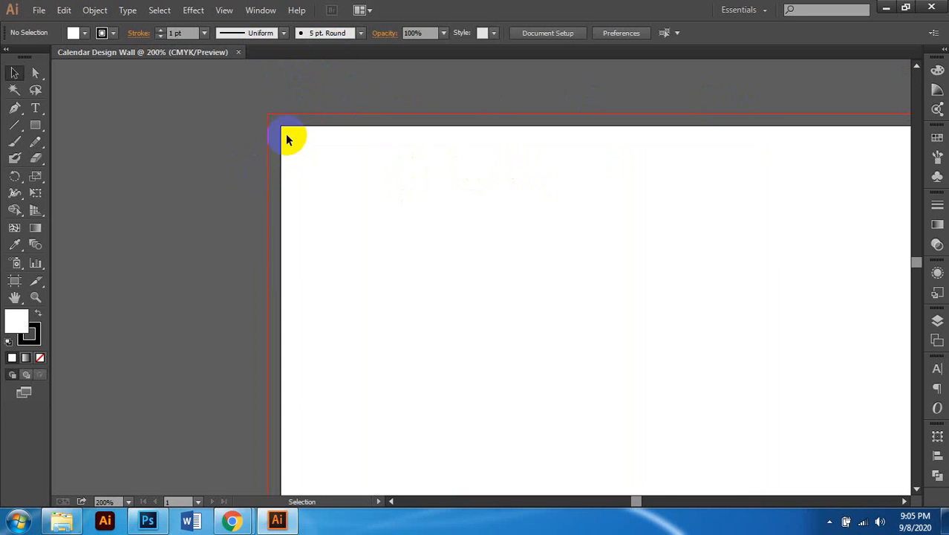
scroll(454, 187, "down", 3)
scroll(275, 187, "up", 1)
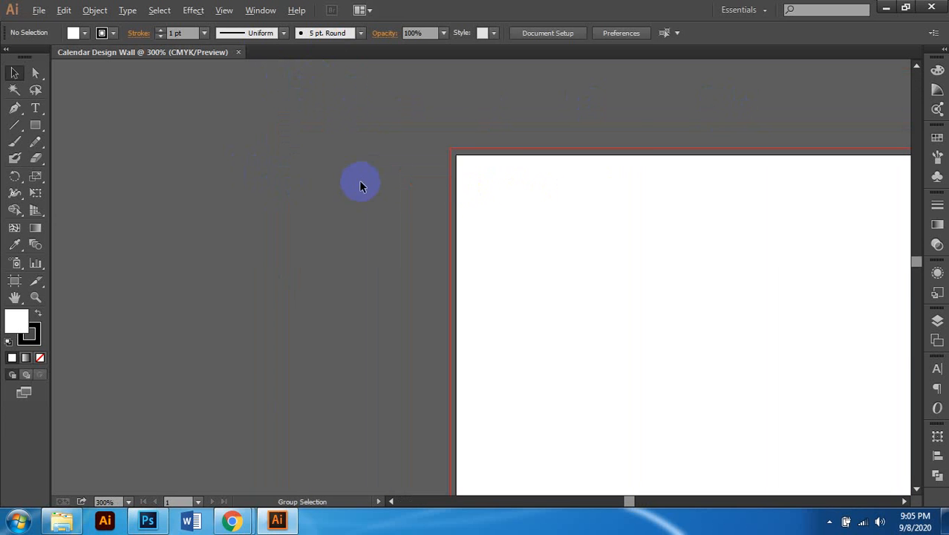
scroll(360, 183, "up", 3)
scroll(519, 209, "right", 4)
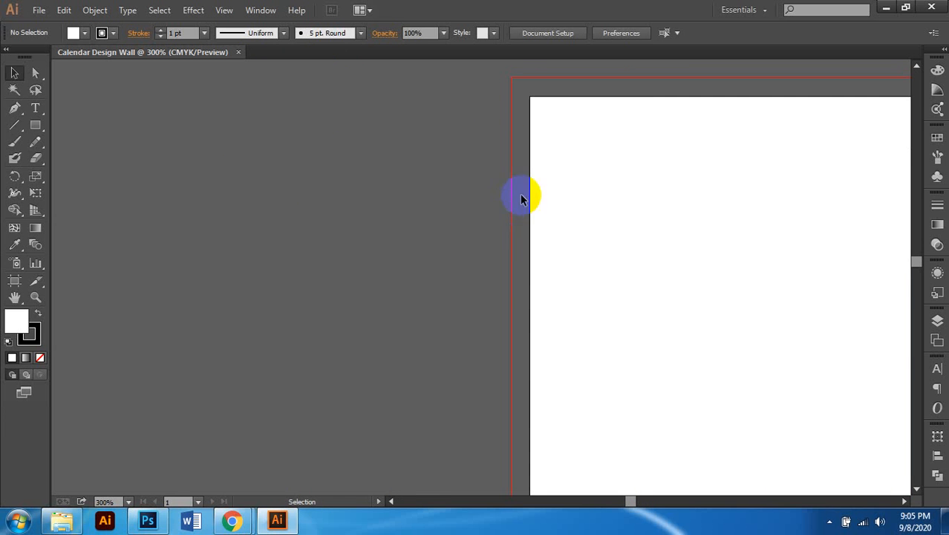
scroll(406, 221, "down", 5)
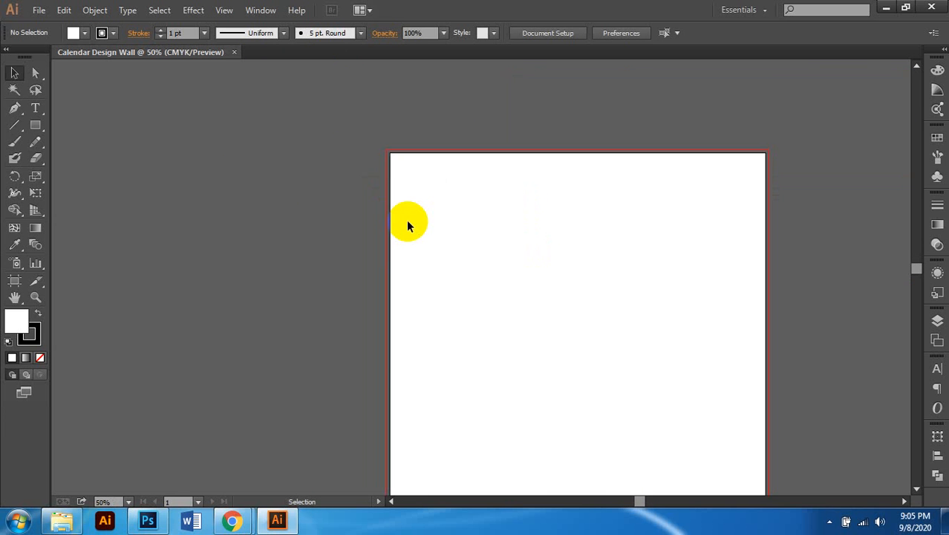
scroll(407, 222, "down", 2)
scroll(409, 219, "down", 1)
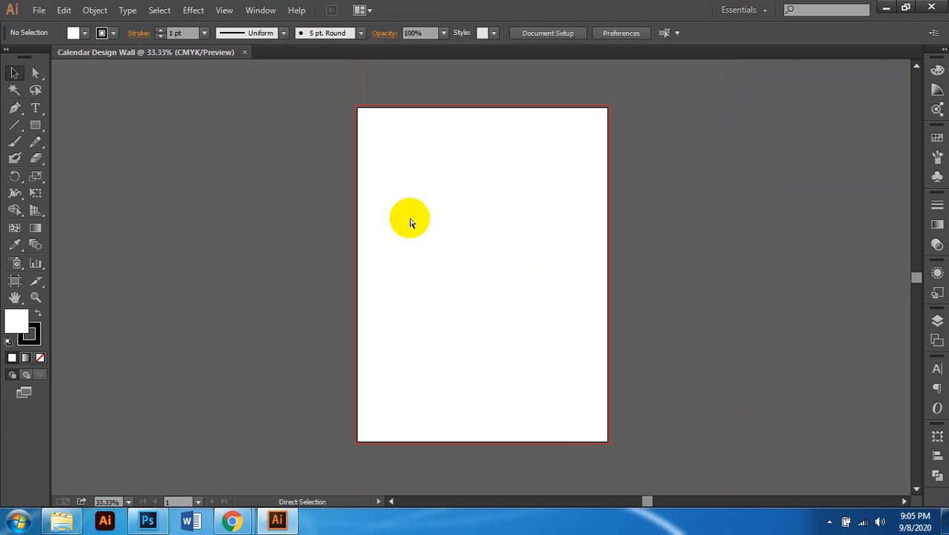
scroll(410, 223, "right", 1)
Step: Draw a 15 × 20 in rectangle with the Rectangle tool
left_click(36, 125)
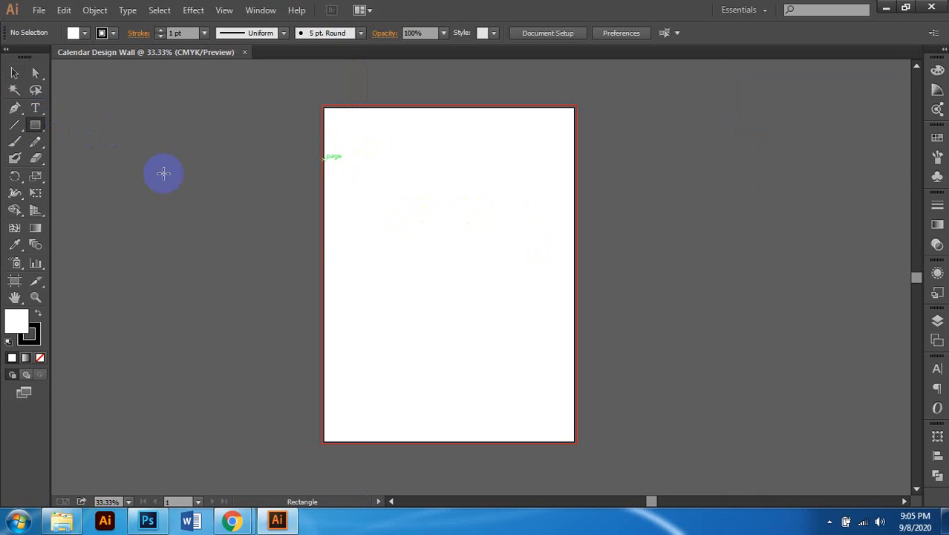
left_click(333, 240)
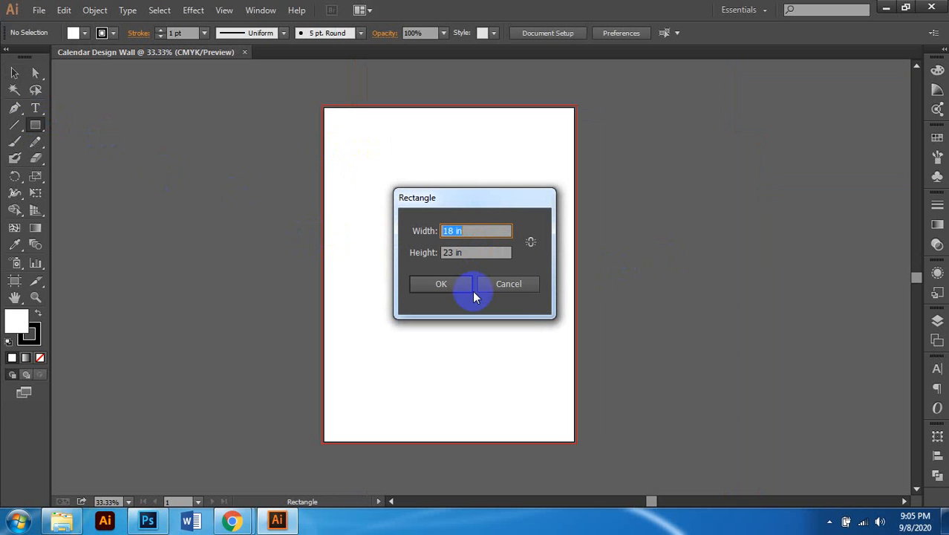
type("15")
key("Tab")
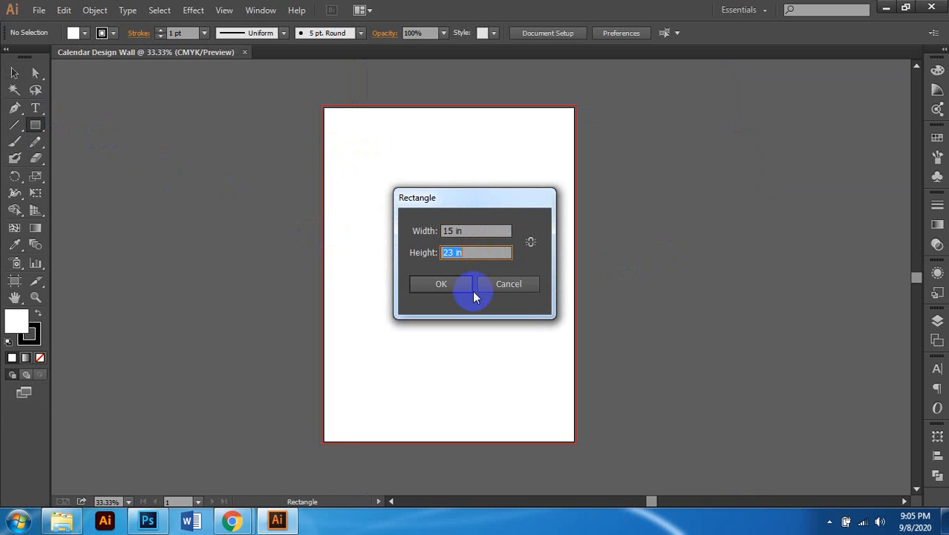
type("20")
left_click(472, 291)
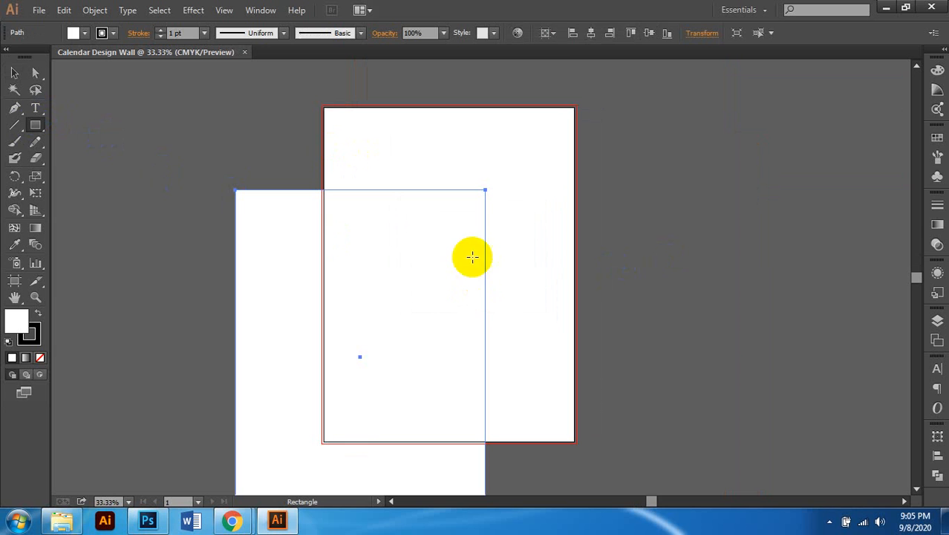
Step: Center the rectangle horizontally and vertically on the artboard, then deselect it
left_click(558, 35)
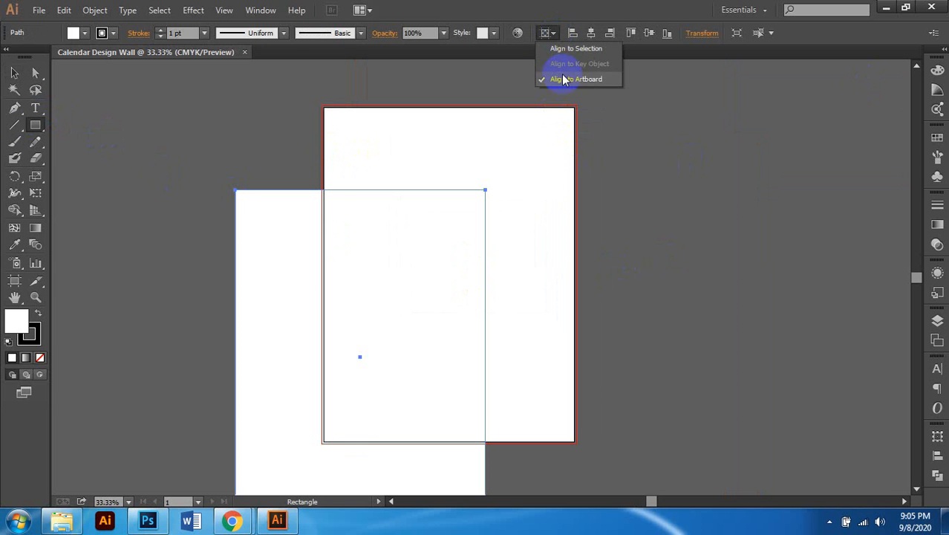
left_click(570, 49)
left_click(554, 33)
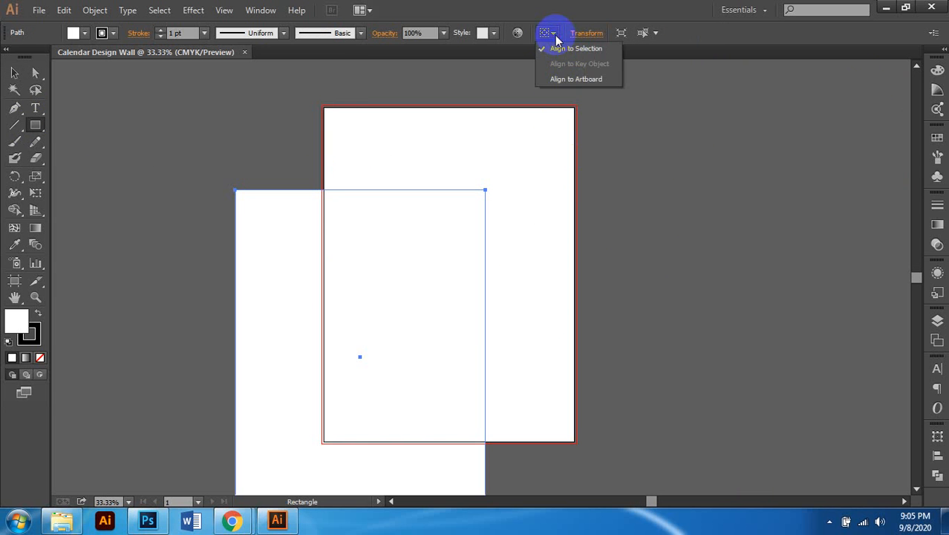
left_click(572, 79)
left_click(591, 32)
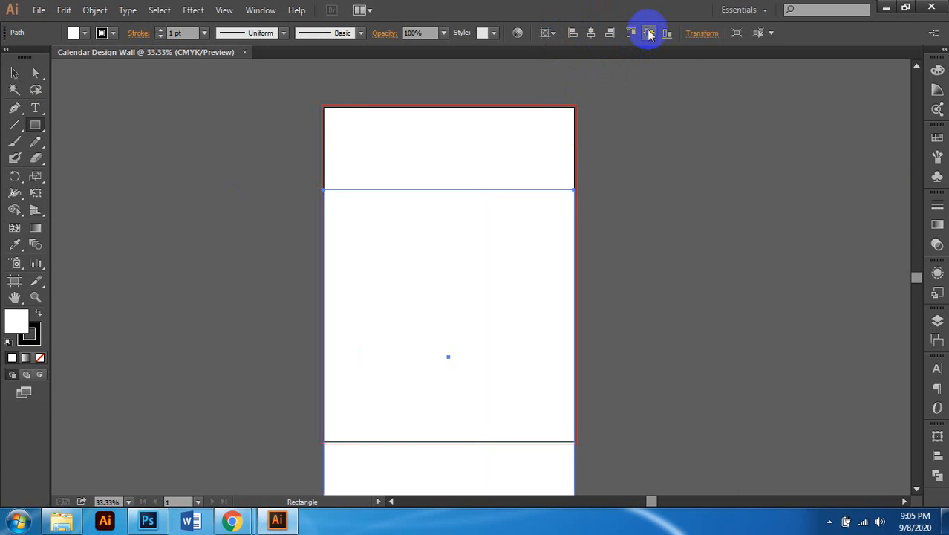
left_click(649, 33)
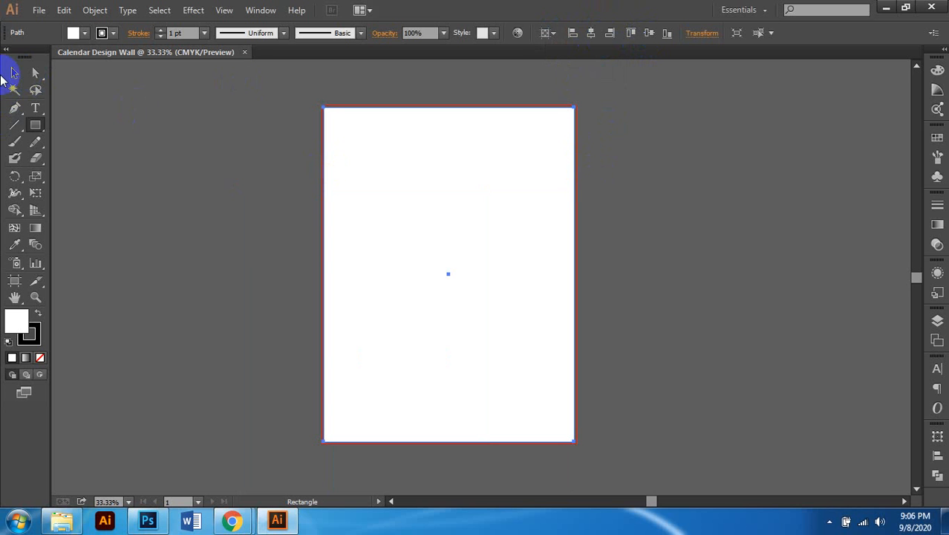
left_click(14, 72)
scroll(428, 152, "up", 1)
scroll(426, 153, "right", 1)
scroll(385, 174, "down", 1)
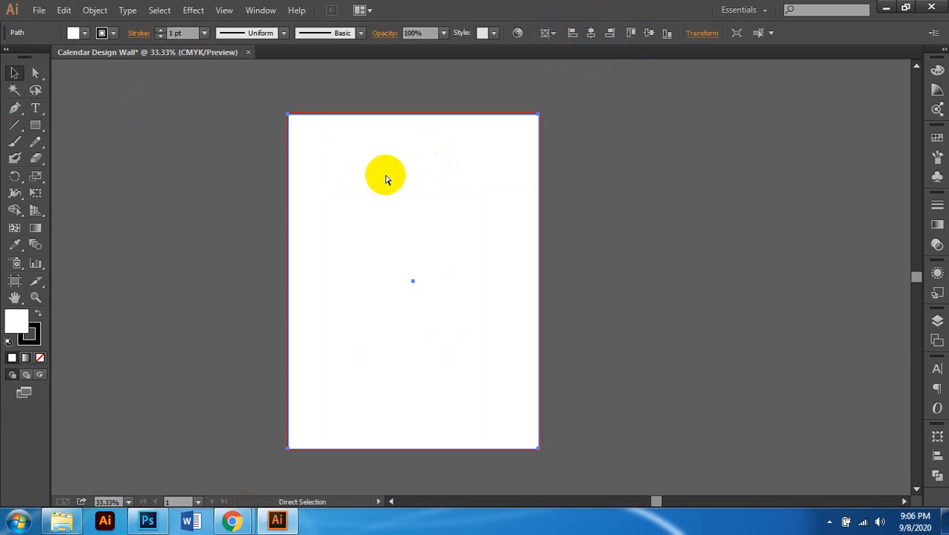
key("ctrl+shift+a")
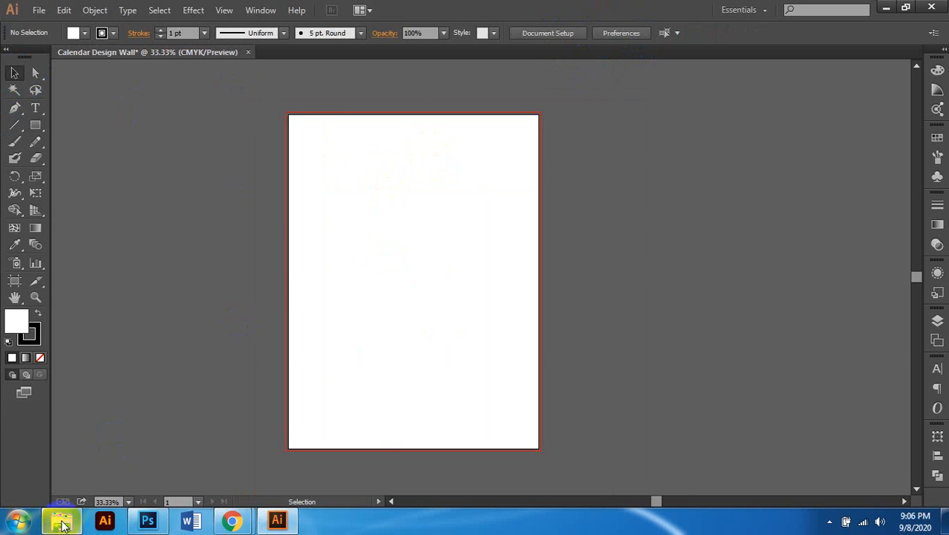
Step: Drag the maxresdefault reference calendar image from its folder onto the Illustrator canvas
left_click(61, 520)
left_click(640, 119)
left_click_drag(656, 110, 175, 185)
scroll(249, 222, "left", 2)
scroll(303, 269, "up", 2)
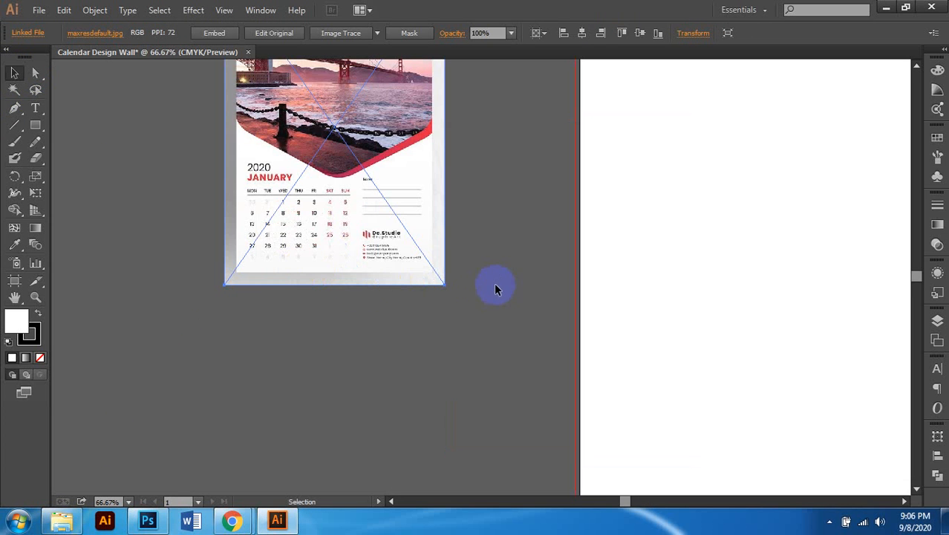
scroll(322, 269, "down", 2)
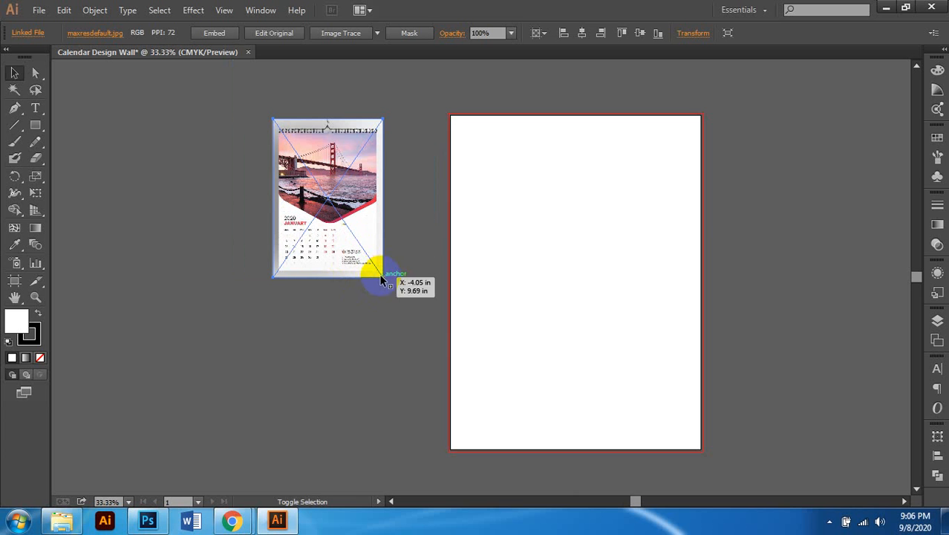
Step: Enlarge the calendar image to about 15.59 × 22.38 in and move it left of the artboard
left_click(349, 250)
left_click_drag(382, 276, 502, 484)
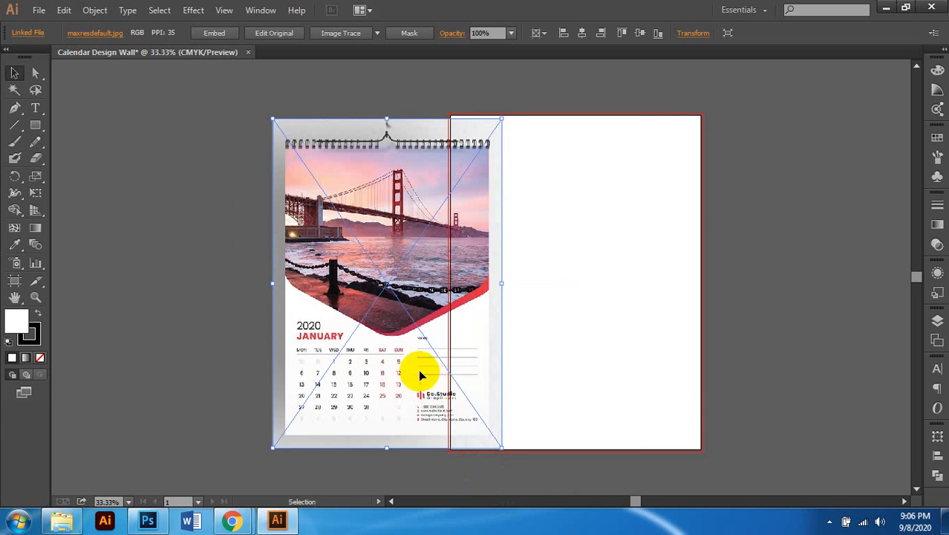
left_click_drag(418, 369, 450, 250)
left_click_drag(323, 121, 281, 93)
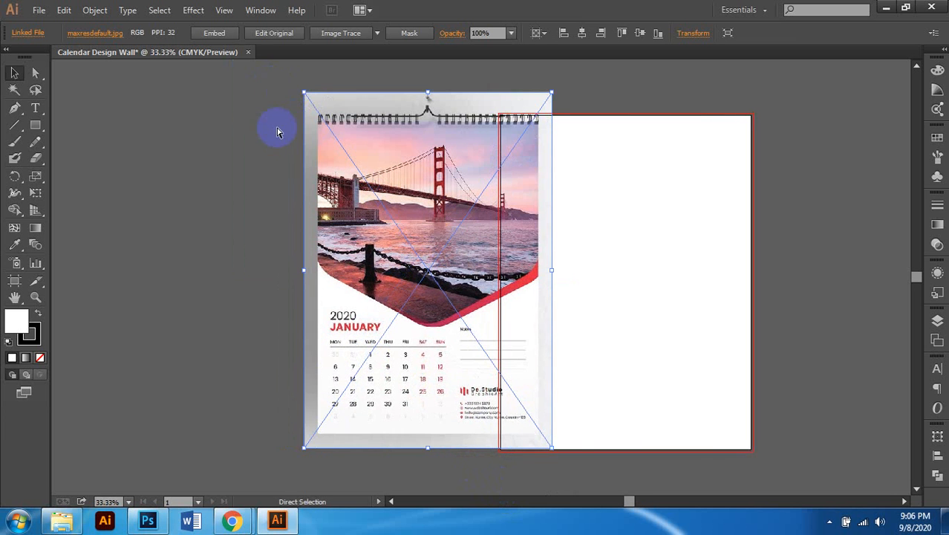
scroll(275, 131, "left", 2)
left_click_drag(341, 446, 303, 467)
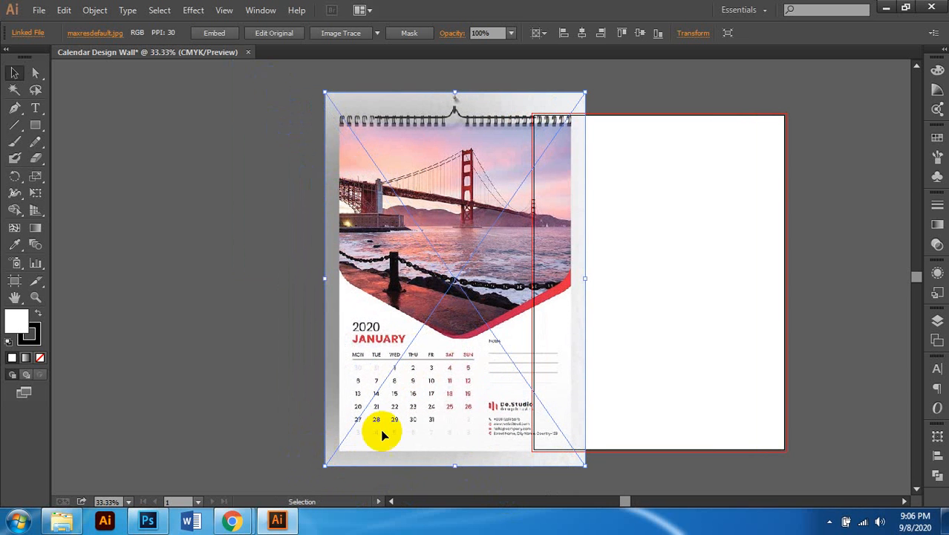
left_click_drag(493, 332, 422, 334)
Step: Deselect the reference calendar now sitting to the left of the artboard
scroll(815, 173, "right", 3)
left_click(815, 174)
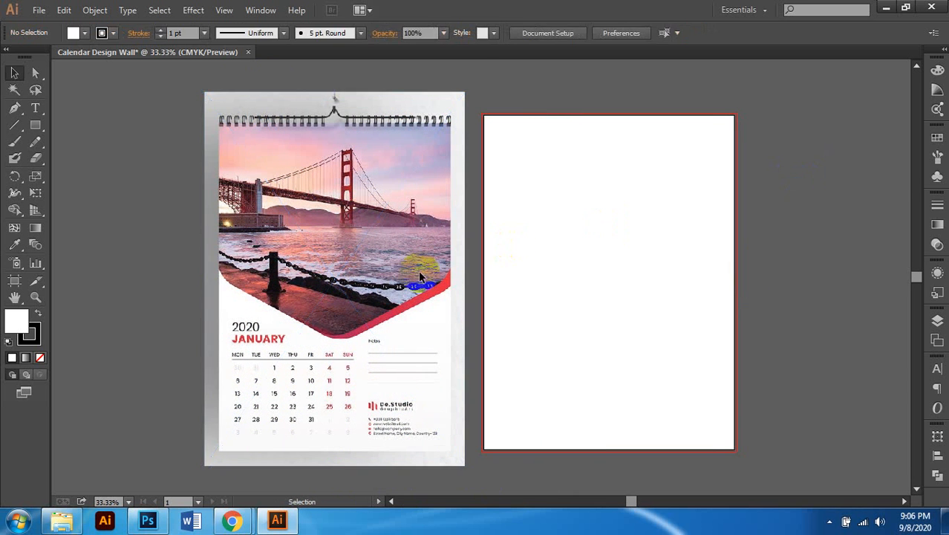
scroll(324, 284, "up", 2)
scroll(381, 269, "down", 4)
scroll(374, 272, "down", 1)
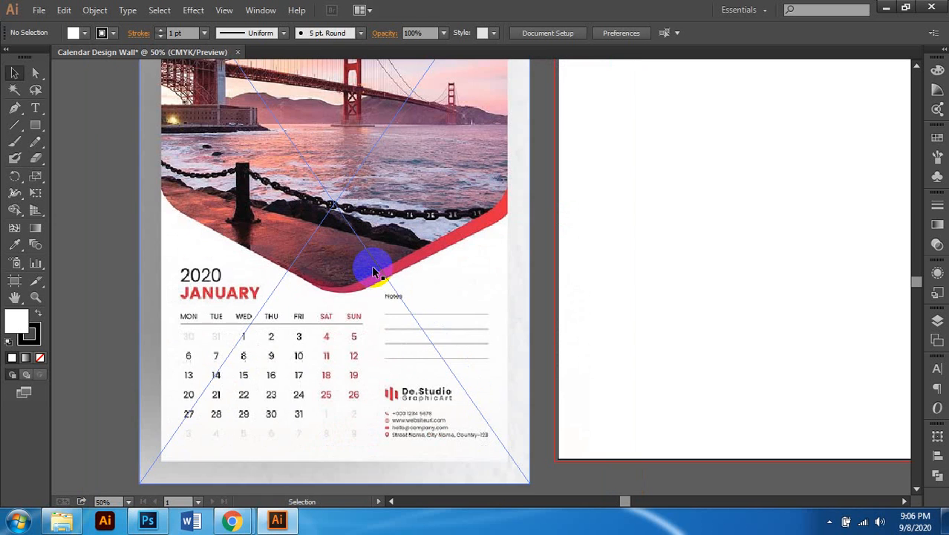
scroll(373, 272, "up", 1)
scroll(373, 271, "down", 1)
scroll(373, 272, "up", 4)
scroll(376, 271, "left", 1)
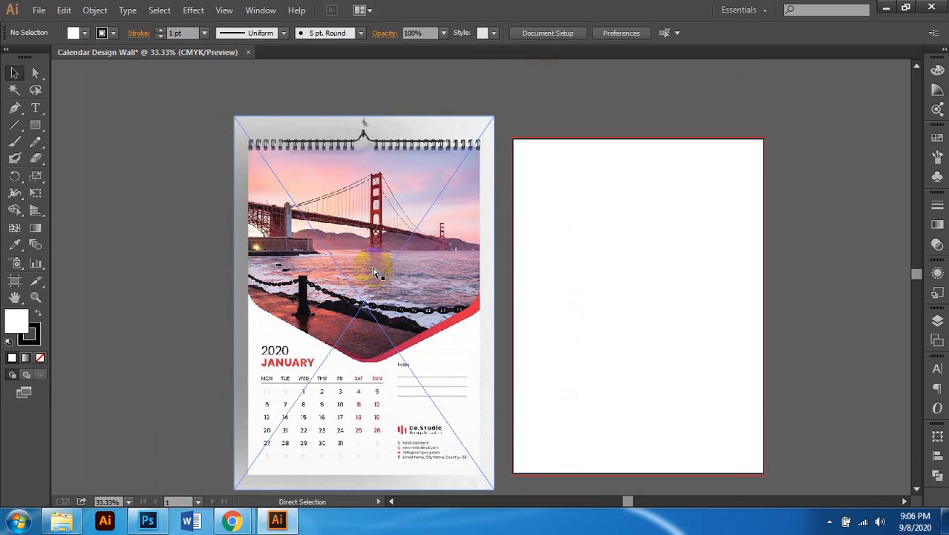
scroll(423, 252, "down", 3)
key("ctrl+shift+a")
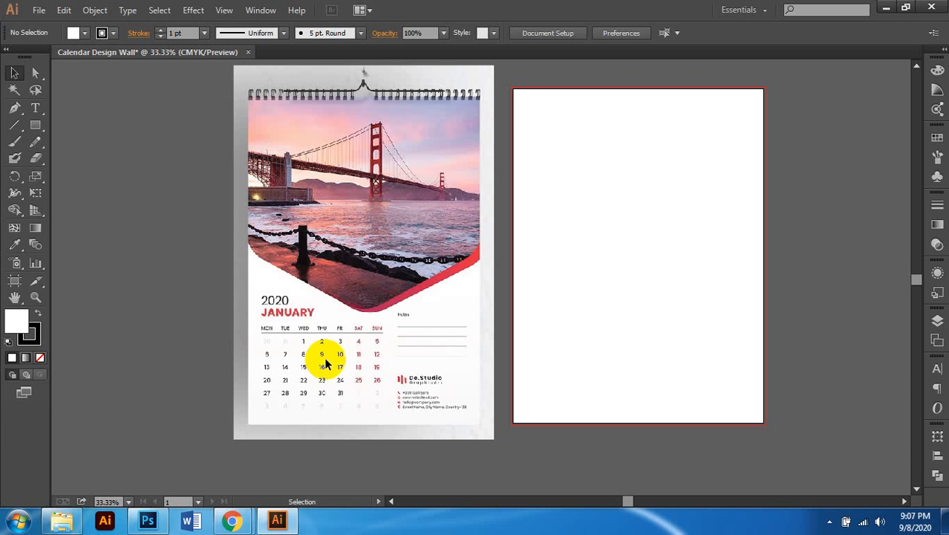
Step: Zoom and pan around the reference calendar and blank artboard to inspect the side-by-side layout
scroll(401, 318, "up", 1)
scroll(401, 318, "up", 1)
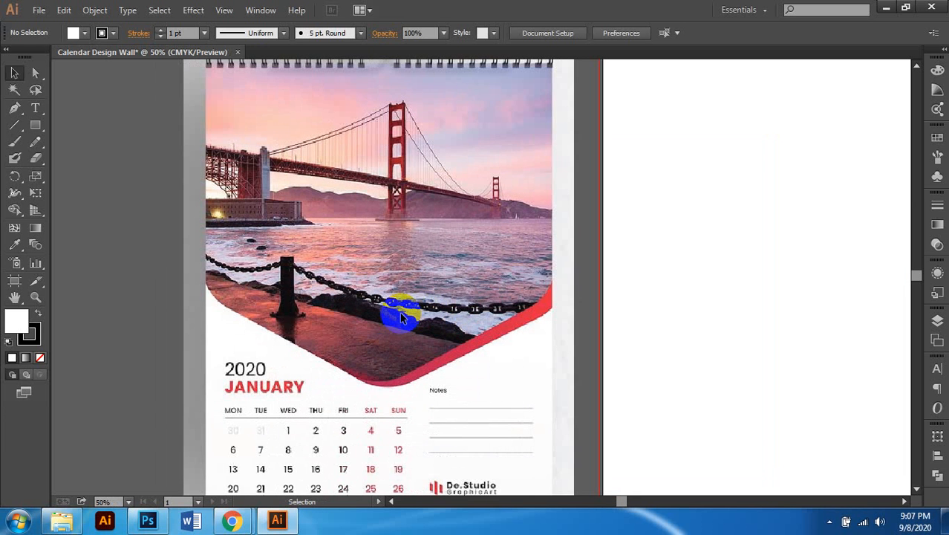
scroll(401, 318, "right", 1)
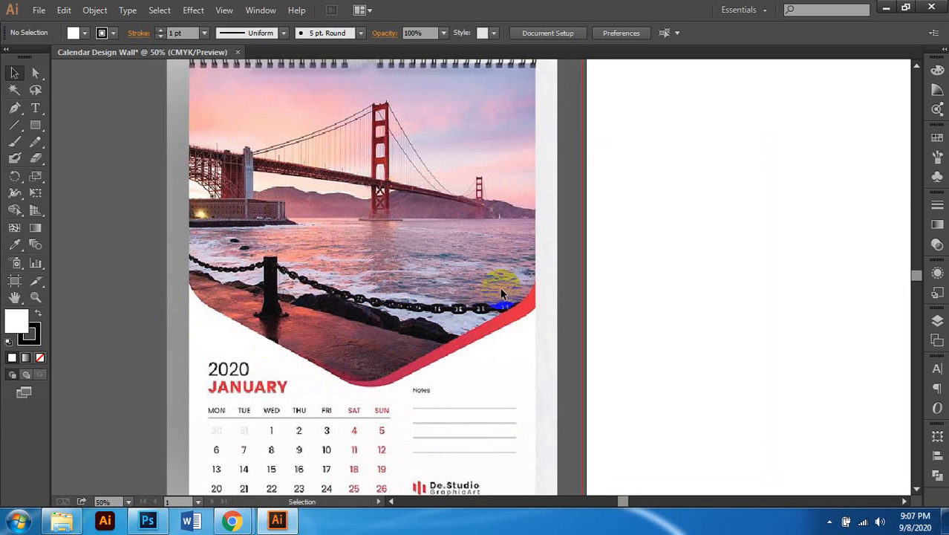
scroll(375, 235, "down", 1)
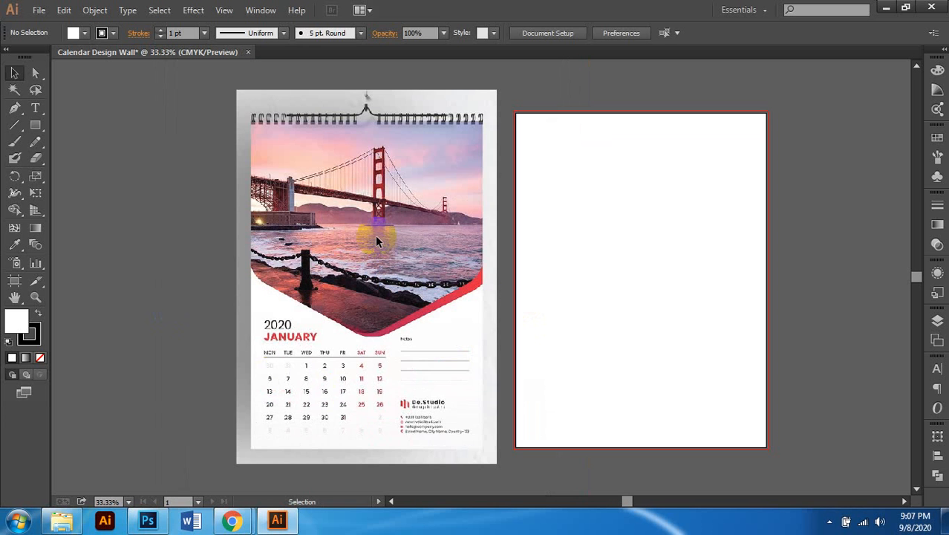
scroll(375, 235, "down", 2)
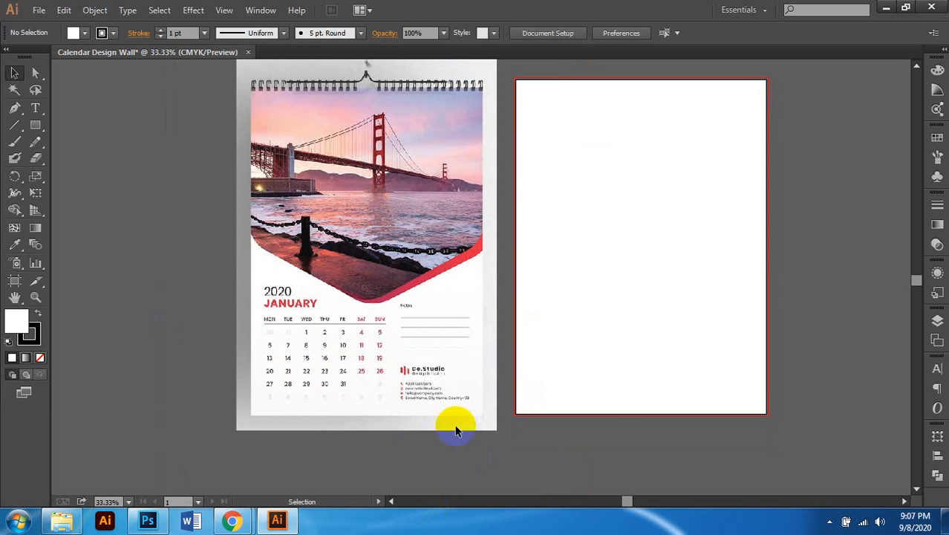
scroll(442, 397, "up", 1)
scroll(438, 398, "up", 3)
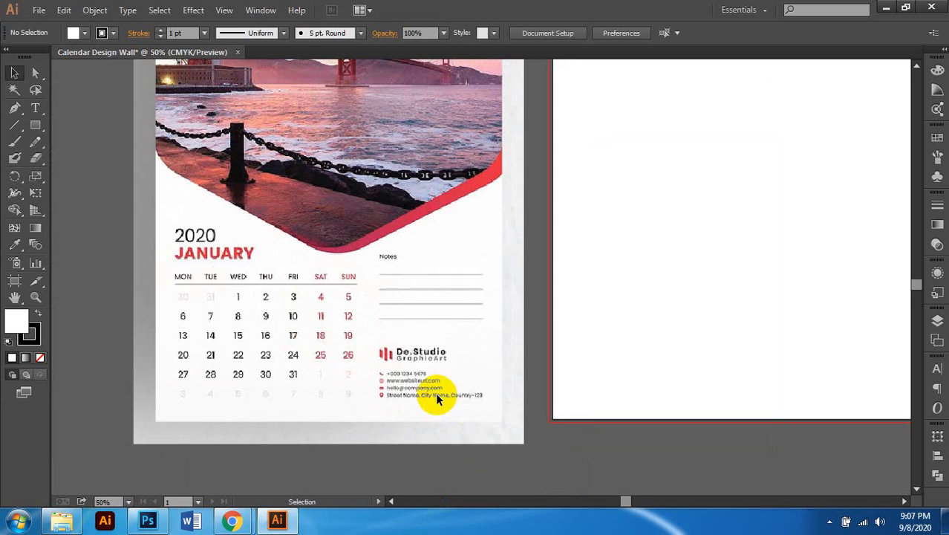
scroll(425, 392, "down", 1)
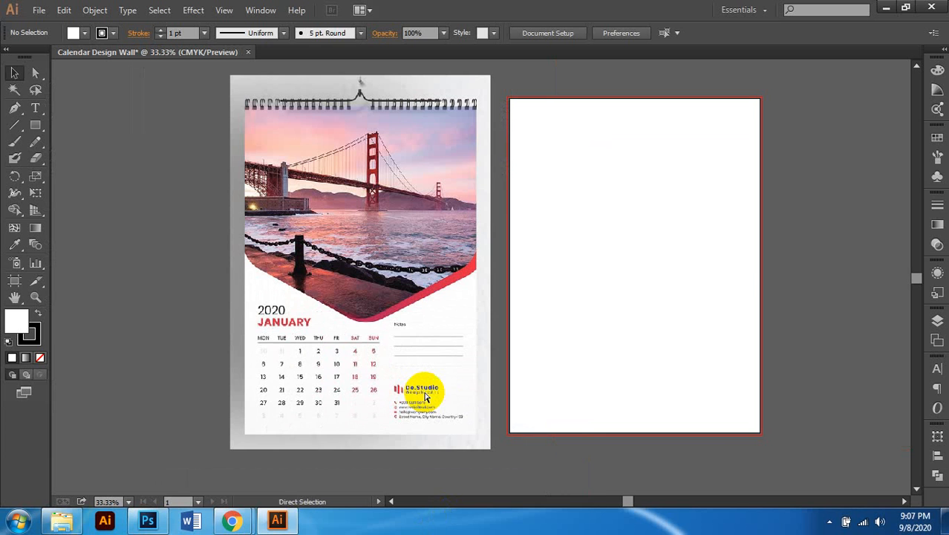
scroll(423, 389, "right", 2)
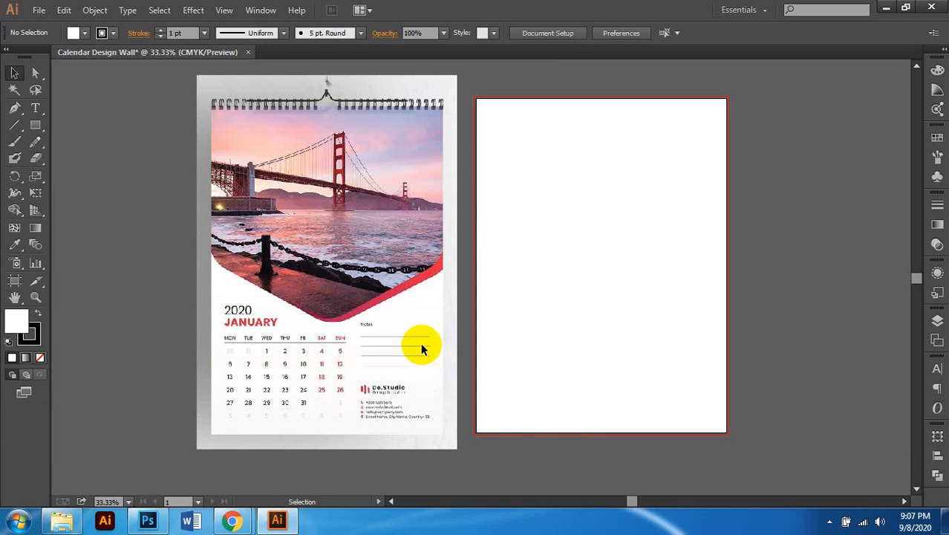
scroll(250, 392, "up", 3)
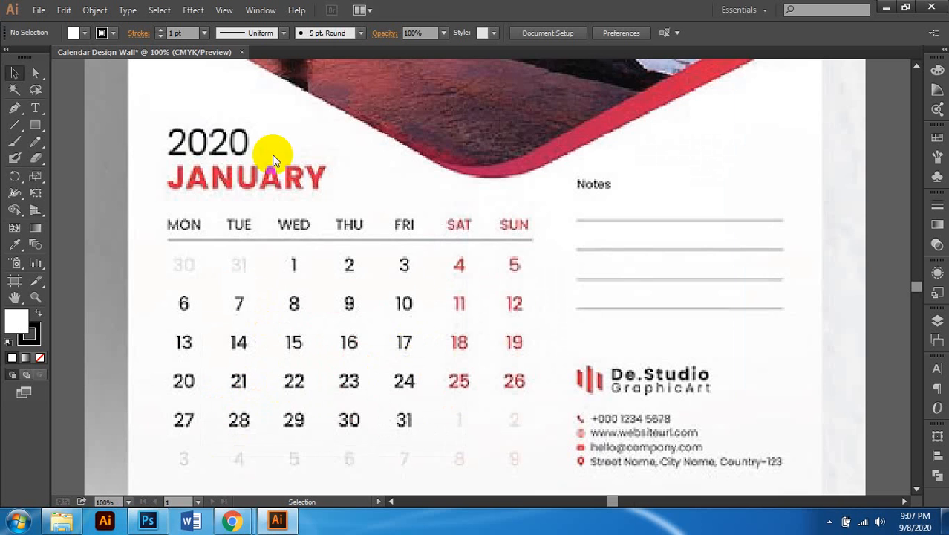
scroll(388, 187, "down", 2)
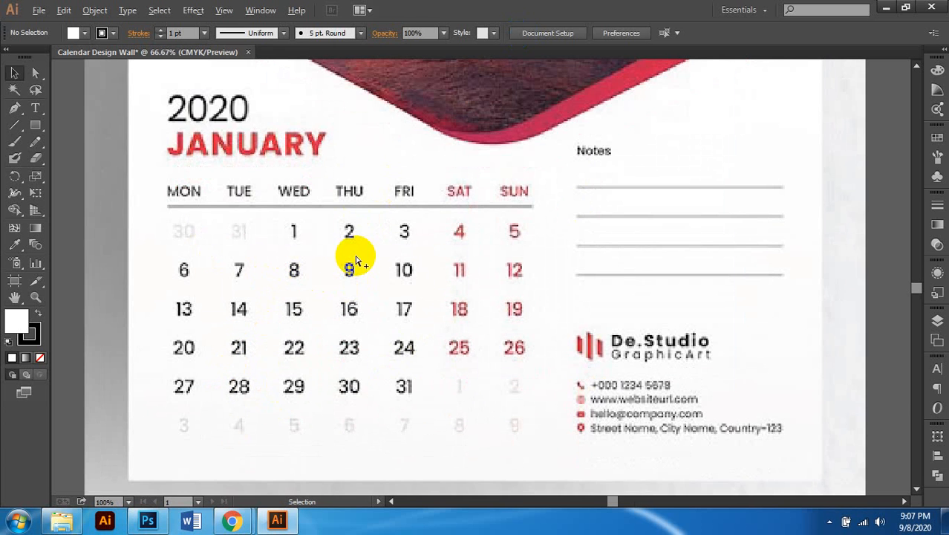
scroll(356, 260, "down", 1)
scroll(357, 260, "down", 1)
scroll(355, 256, "up", 2)
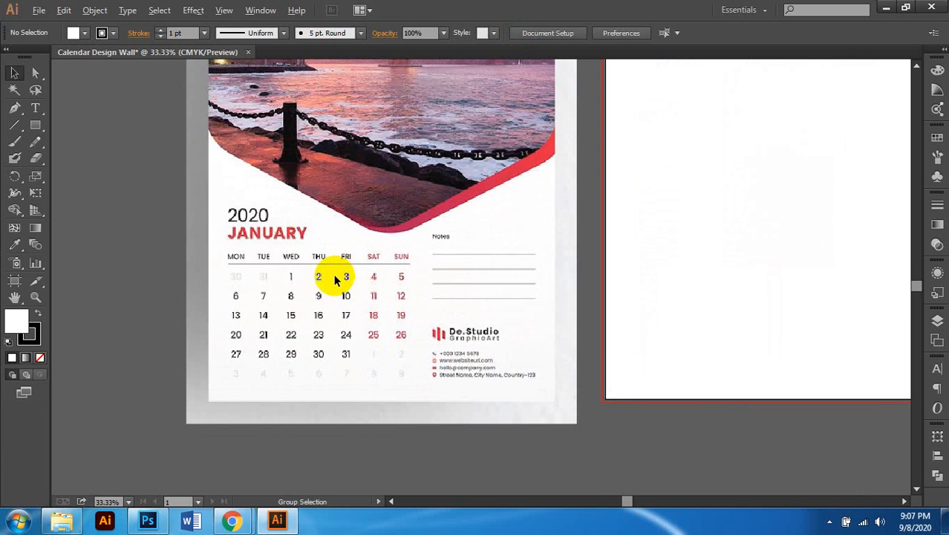
scroll(332, 275, "down", 1)
scroll(409, 254, "up", 2)
scroll(414, 258, "right", 2)
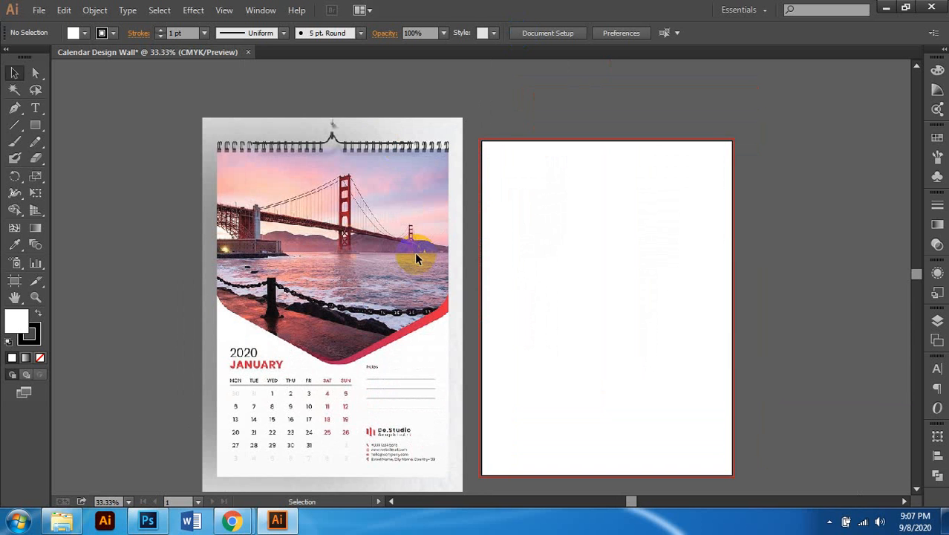
scroll(615, 238, "right", 2)
left_click_drag(558, 105, 584, 214)
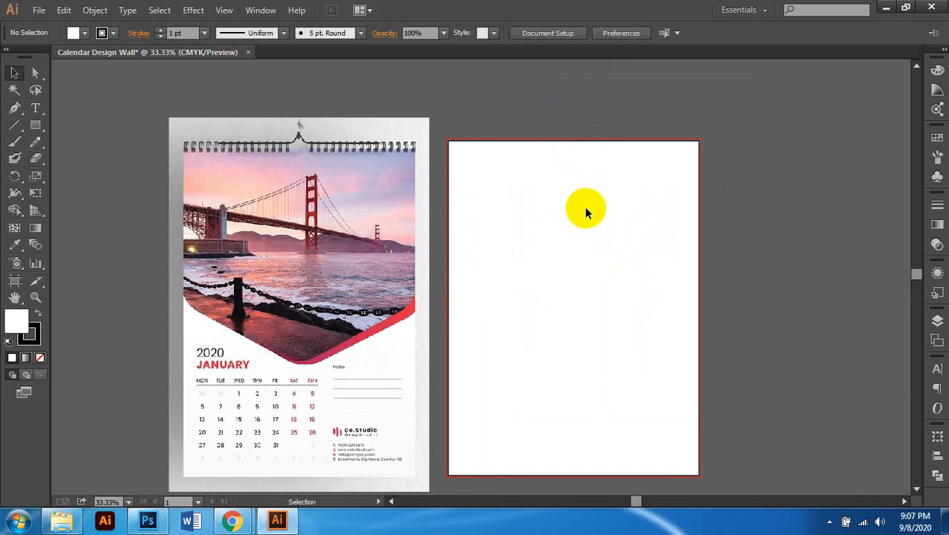
scroll(568, 185, "right", 2)
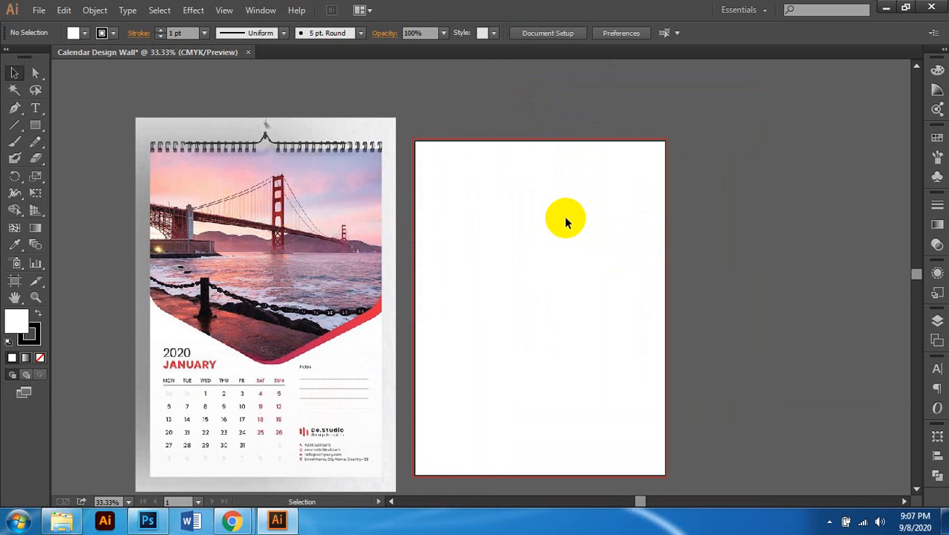
scroll(673, 223, "right", 1)
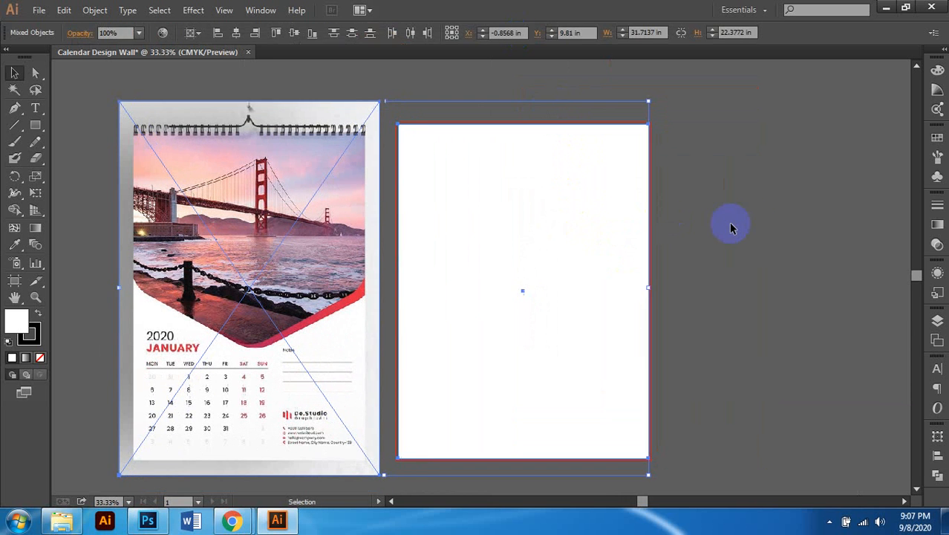
Step: Enlarge the reference calendar image to about 16.19 × 23.25 in from its top-left corner
scroll(677, 257, "down", 1)
left_click(553, 215)
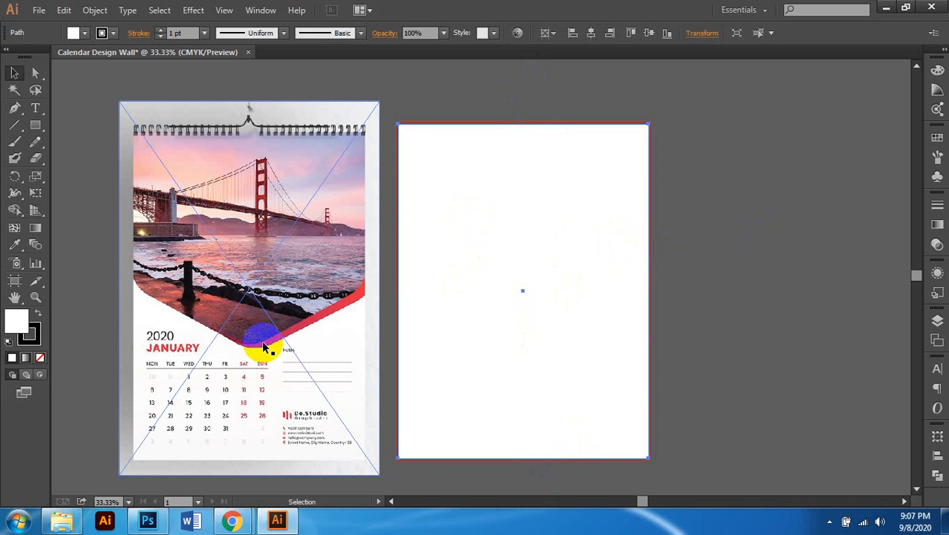
left_click(728, 169)
left_click(335, 195)
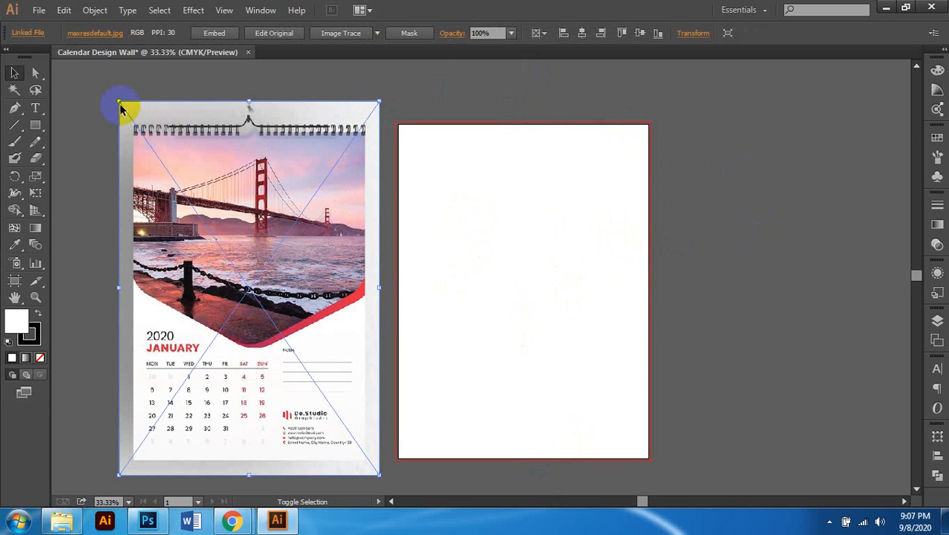
left_click_drag(115, 102, 105, 87)
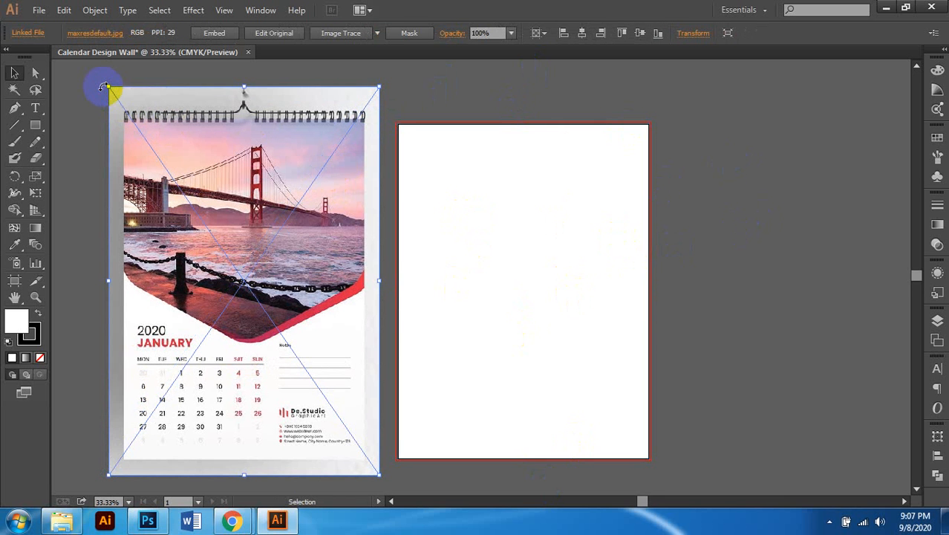
scroll(699, 141, "right", 1)
left_click(711, 136)
Step: Shorten the white rectangle from its bottom edge toward 10 in tall, then zoom out
scroll(586, 416, "down", 2)
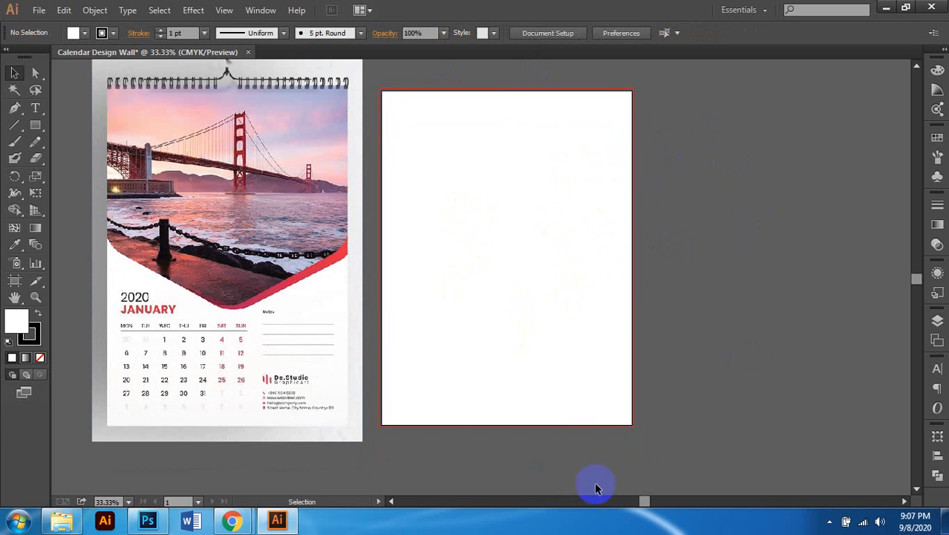
left_click(553, 425)
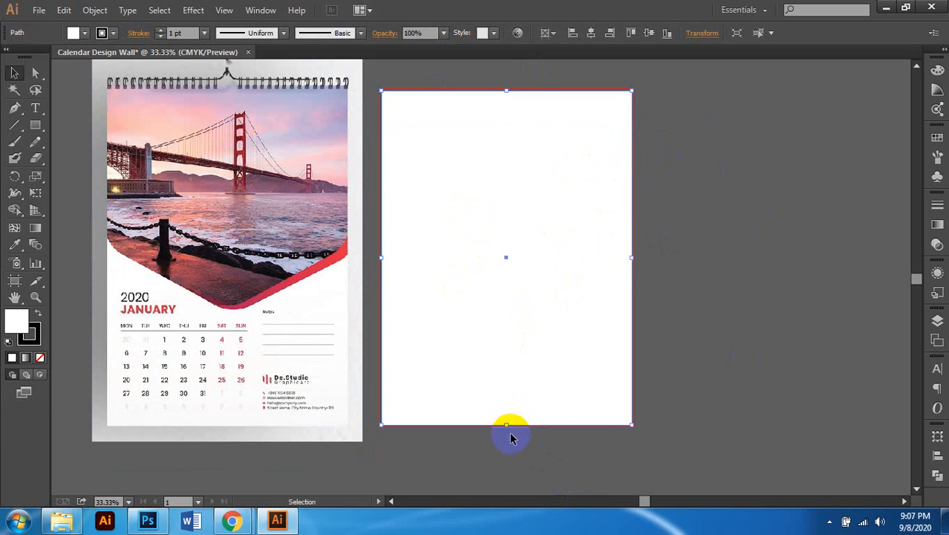
left_click_drag(505, 423, 505, 305)
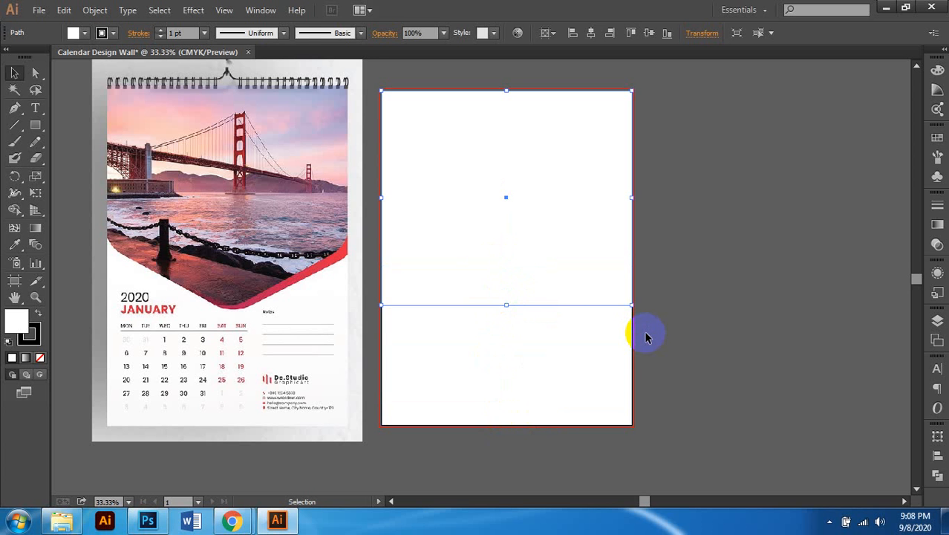
left_click(645, 338)
key("ctrl+minus")
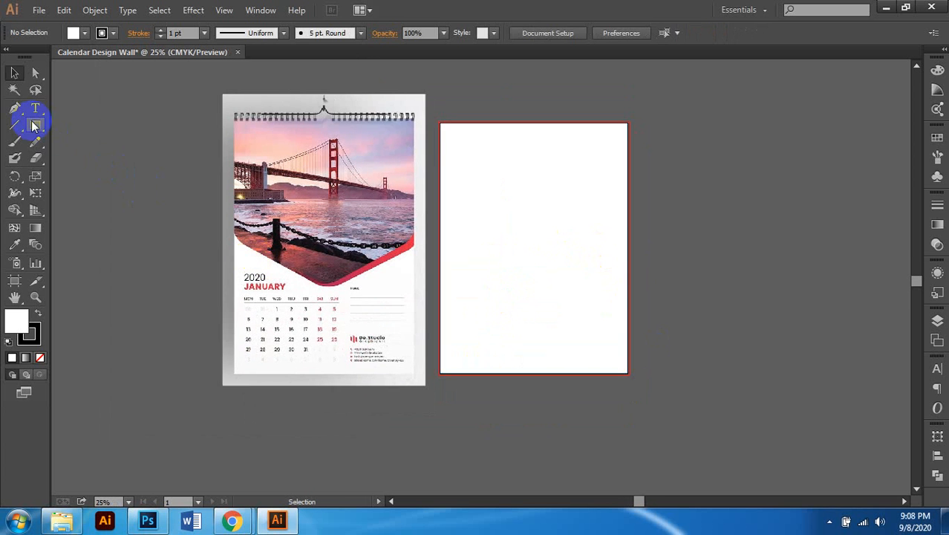
Step: Draw a hexagon on the blank artboard with the Polygon tool
left_click_drag(35, 125, 115, 184)
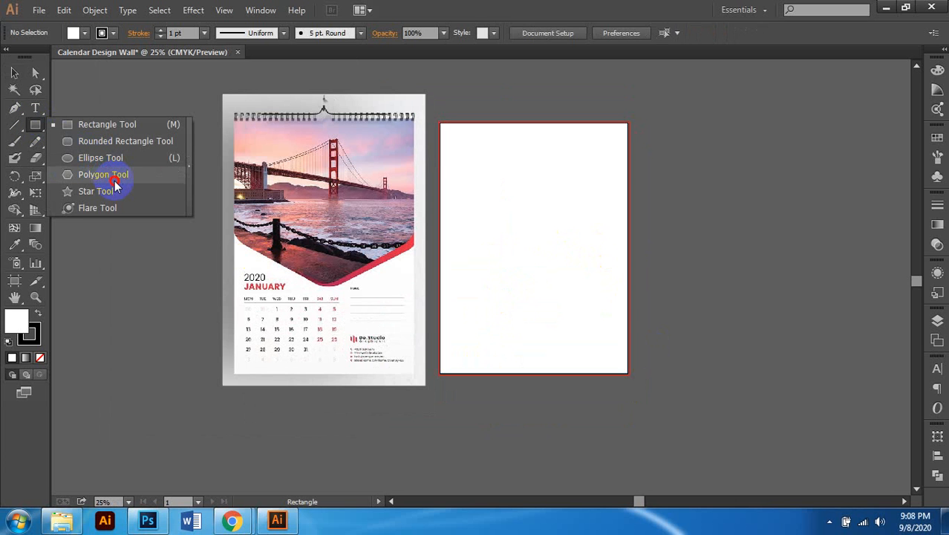
left_click_drag(115, 185, 115, 183)
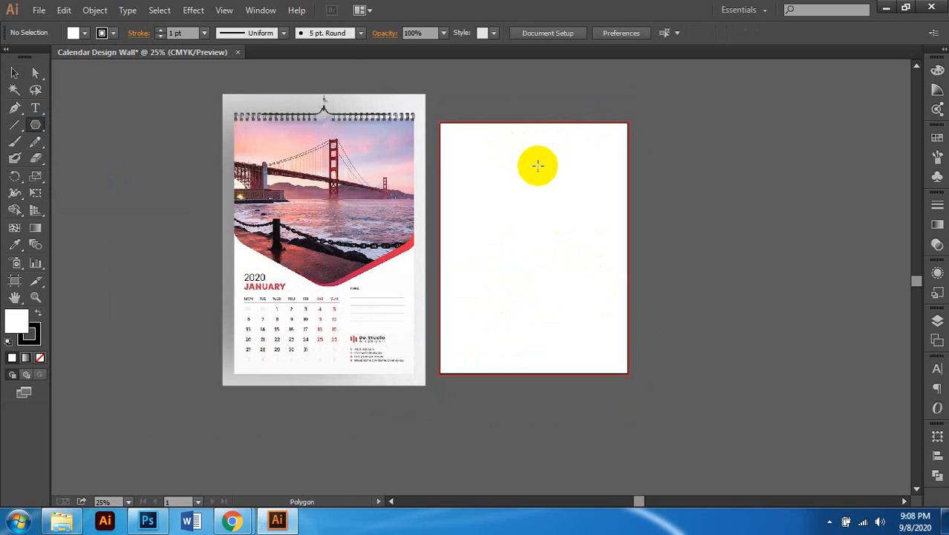
left_click_drag(35, 131, 129, 184)
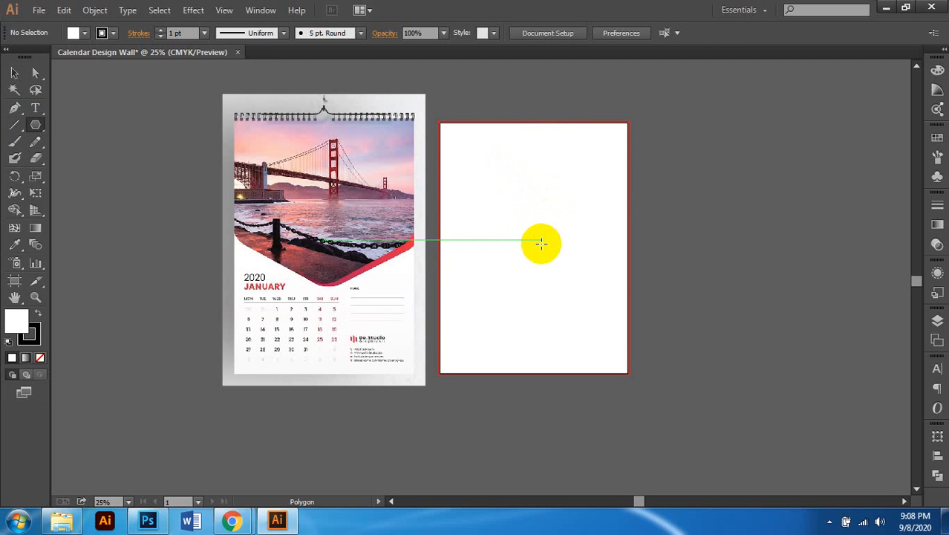
left_click_drag(558, 254, 509, 173)
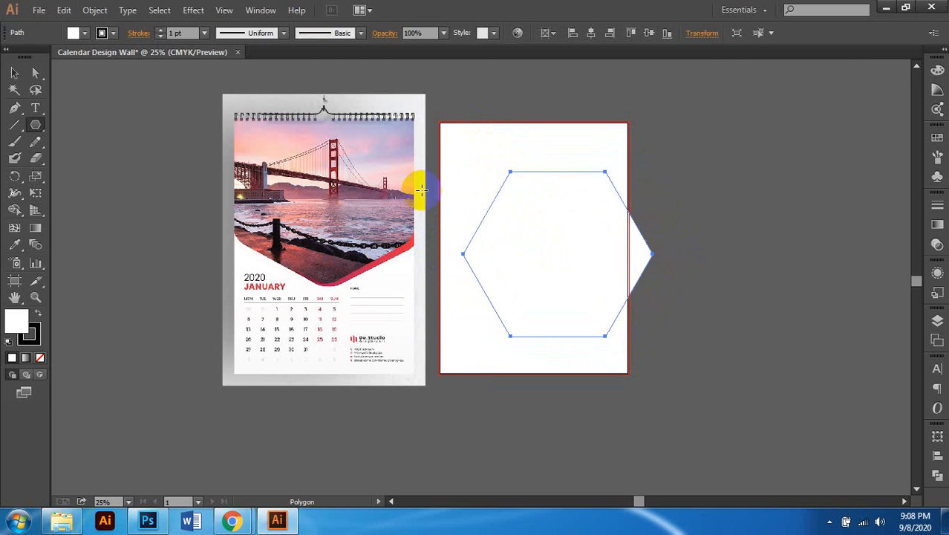
Step: Rotate the hexagon -90° so it lies on its side
left_click(16, 74)
left_click(632, 228)
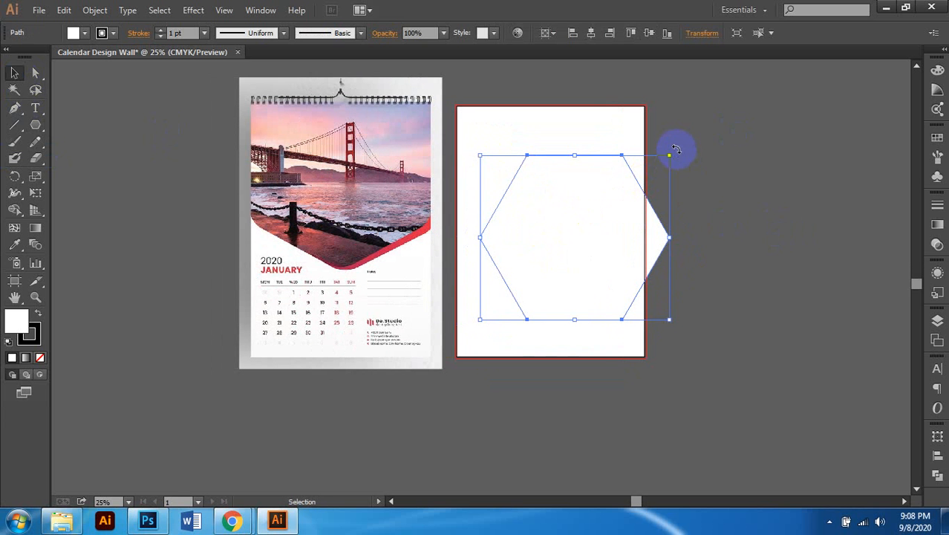
left_click_drag(676, 150, 698, 221)
key("ctrl+z")
left_click_drag(676, 150, 650, 331)
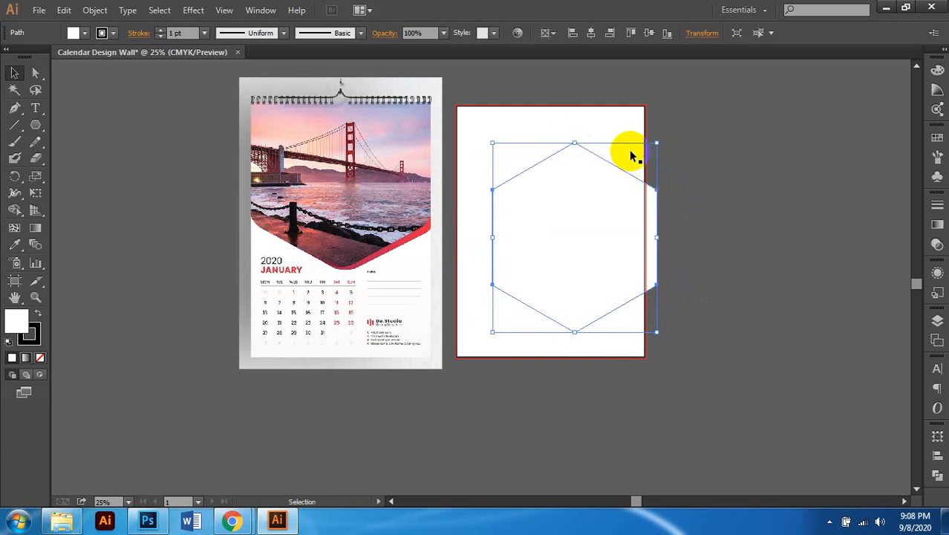
scroll(629, 149, "up", 1)
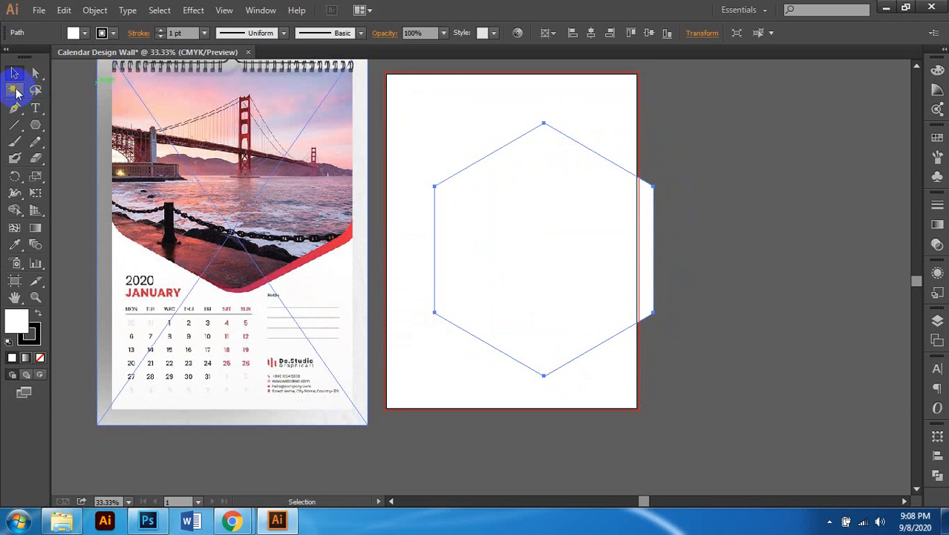
Step: Move the sideways hexagon to the artboard top and scale it to the artboard's width
left_click(13, 77)
scroll(562, 221, "up", 1)
scroll(559, 225, "right", 1)
left_click_drag(503, 262, 451, 180)
scroll(529, 244, "right", 1)
scroll(542, 248, "up", 1)
scroll(636, 137, "left", 1)
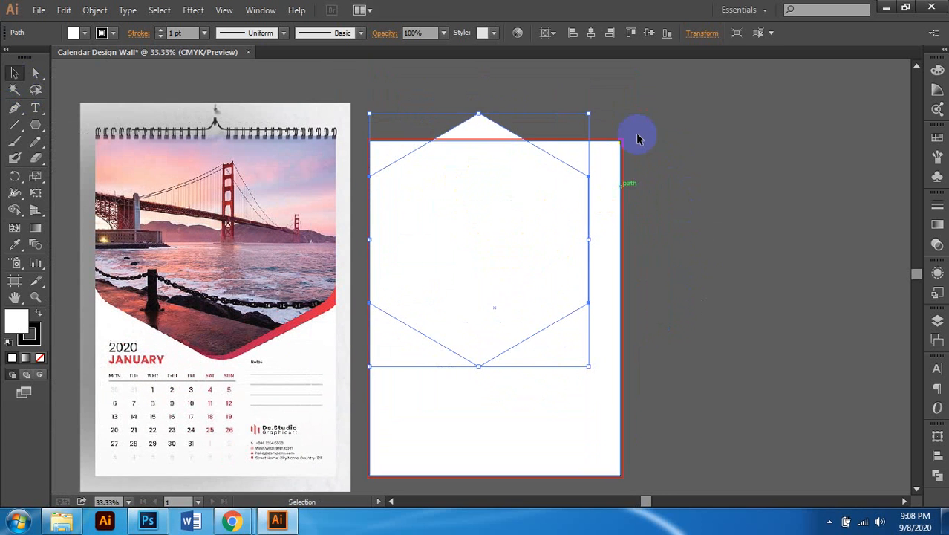
scroll(629, 138, "left", 1)
left_click_drag(621, 114, 691, 80)
scroll(642, 298, "up", 1)
scroll(700, 298, "up", 1)
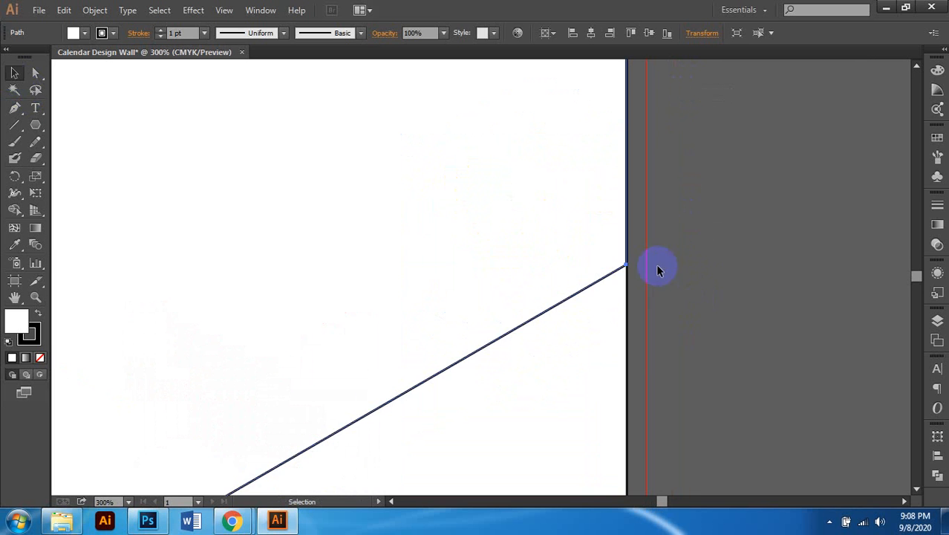
scroll(586, 272, "up", 3)
scroll(592, 278, "up", 3)
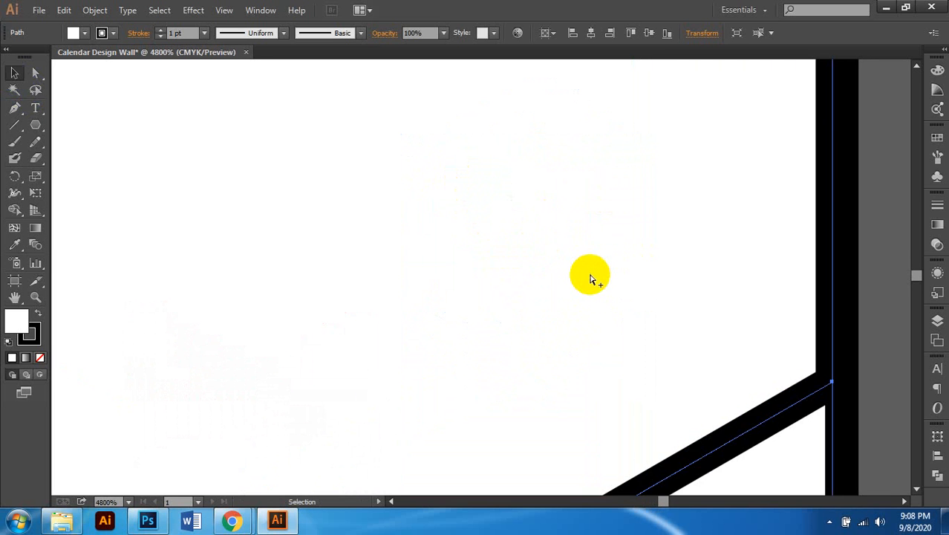
scroll(592, 278, "down", 6)
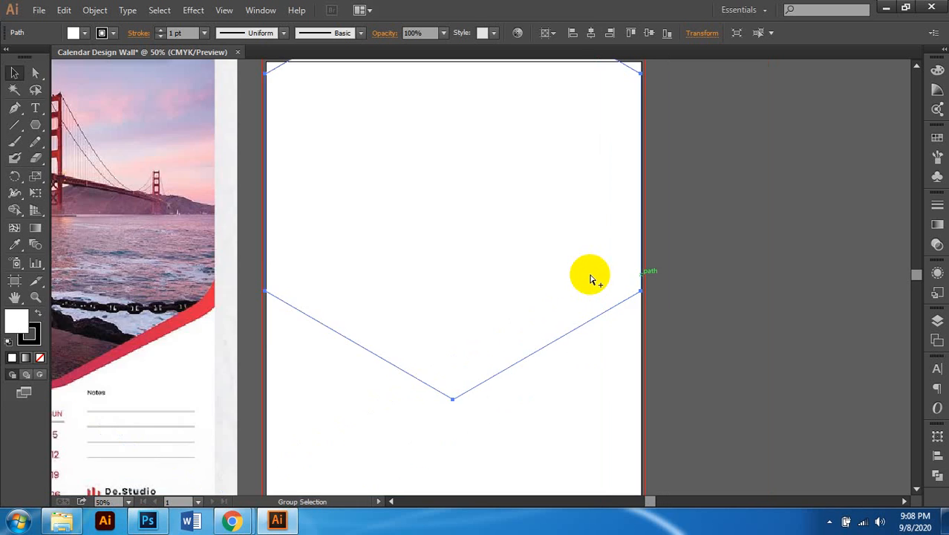
scroll(592, 278, "down", 1)
scroll(622, 257, "right", 1)
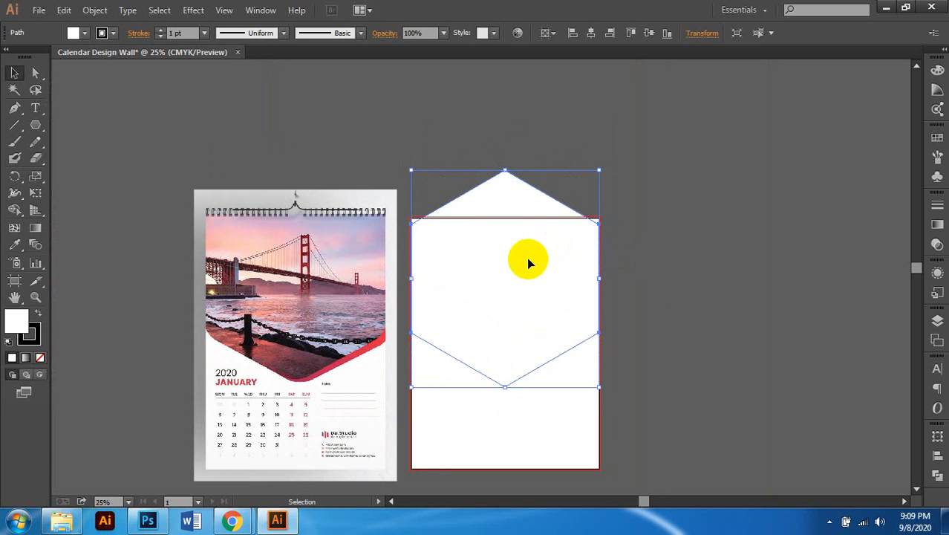
scroll(504, 313, "down", 1)
scroll(505, 314, "up", 1)
scroll(505, 314, "down", 1)
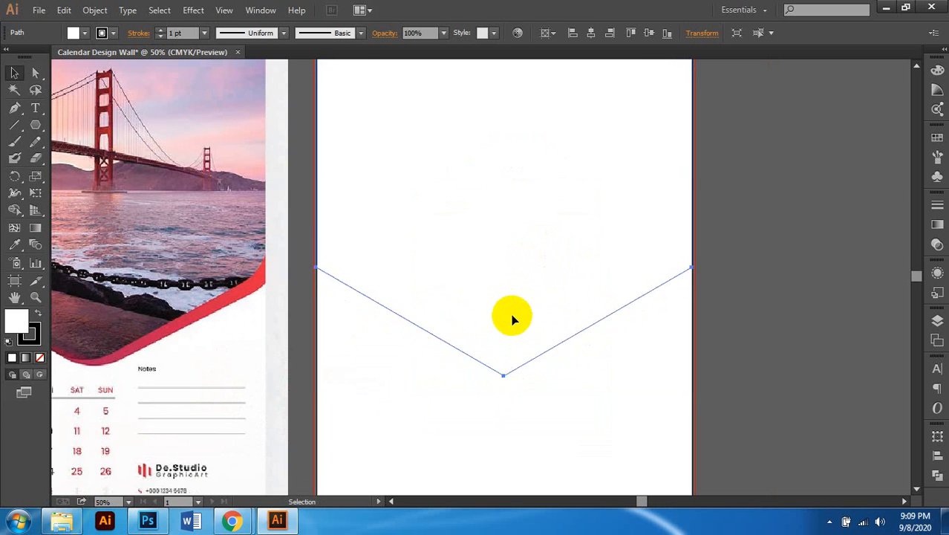
scroll(581, 324, "left", 1)
Step: Nudge the hexagon up three arrow-key steps so its bottom point forms a V
key("Up")
key("Up")
key("Up")
key("Up")
key("Up")
key("Up")
key("Up")
key("Up")
key("Up")
key("Up")
key("Up")
key("Up")
key("Up")
key("Up")
key("Up")
key("Up")
key("Up")
key("Up")
key("Up")
key("Up")
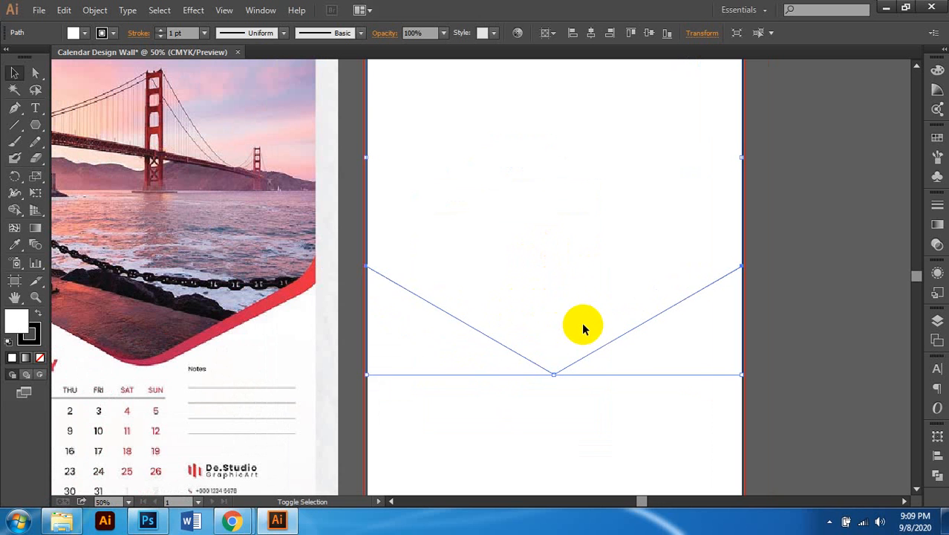
key("Up")
key("Up")
key("Up")
key("Up")
key("Up")
key("Up")
key("Up")
key("Up")
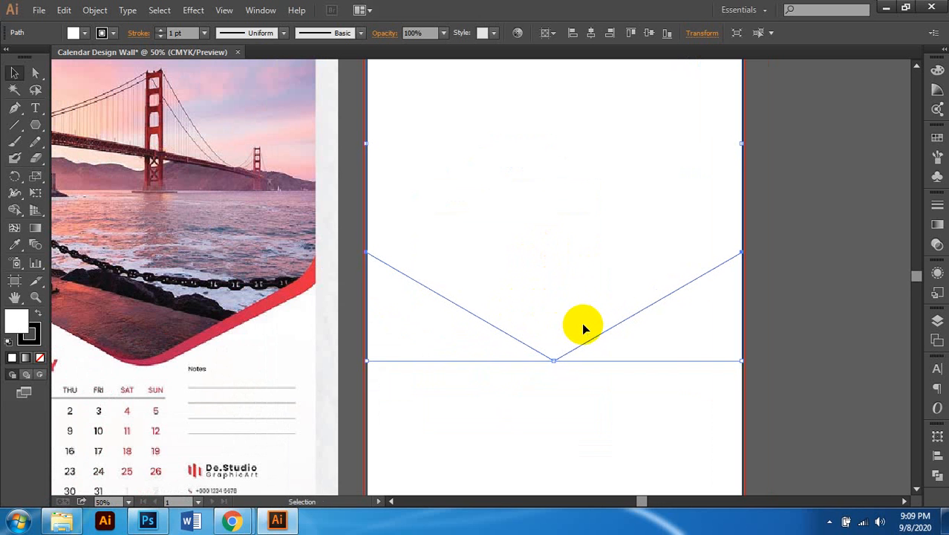
scroll(561, 271, "down", 2)
scroll(562, 271, "down", 1)
scroll(561, 273, "up", 1)
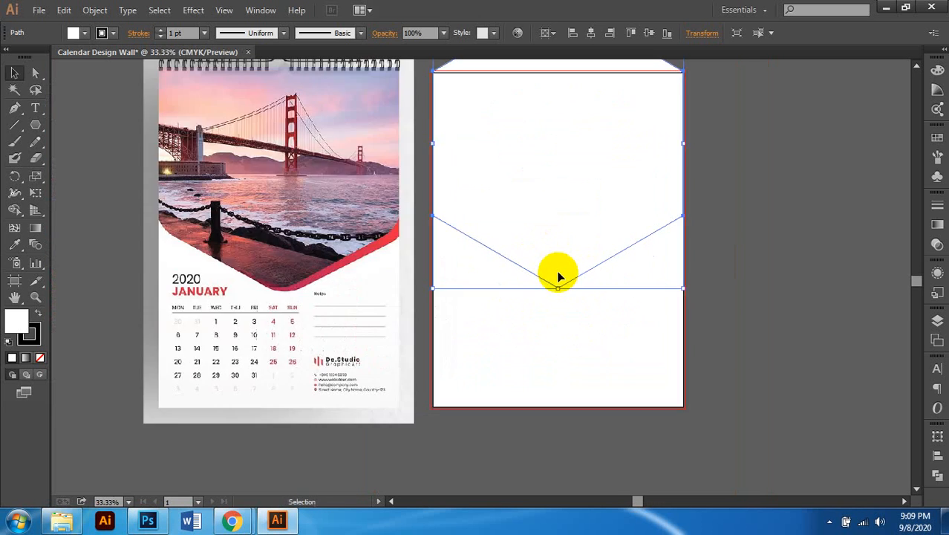
scroll(564, 275, "up", 1)
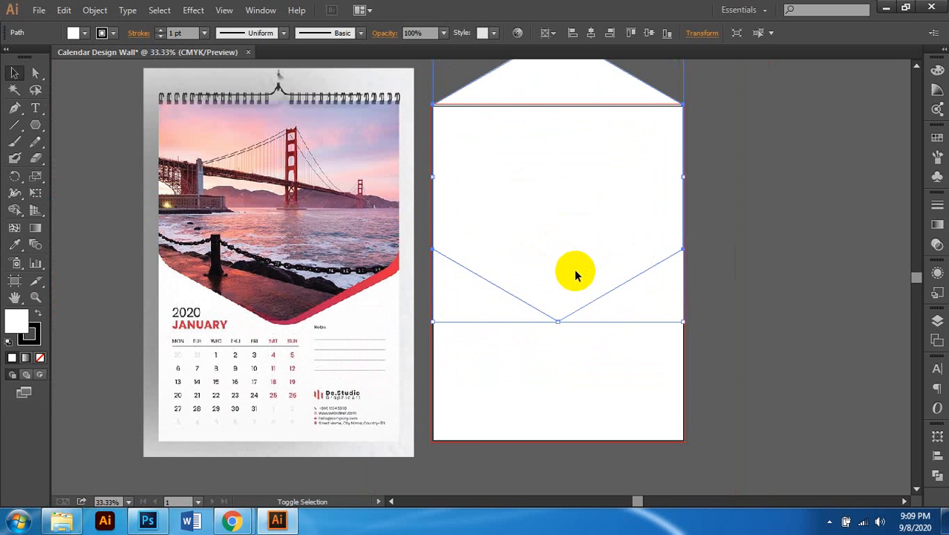
key("Up")
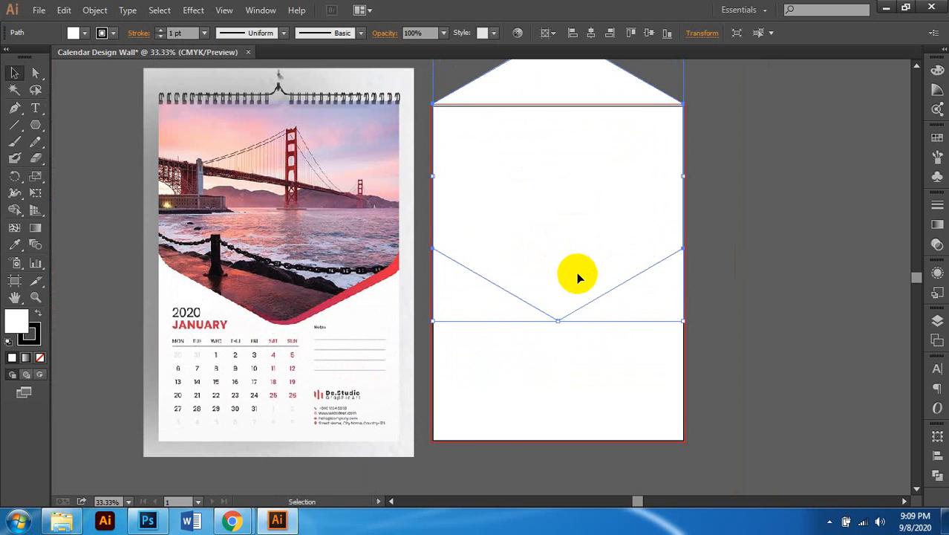
scroll(560, 327, "up", 2)
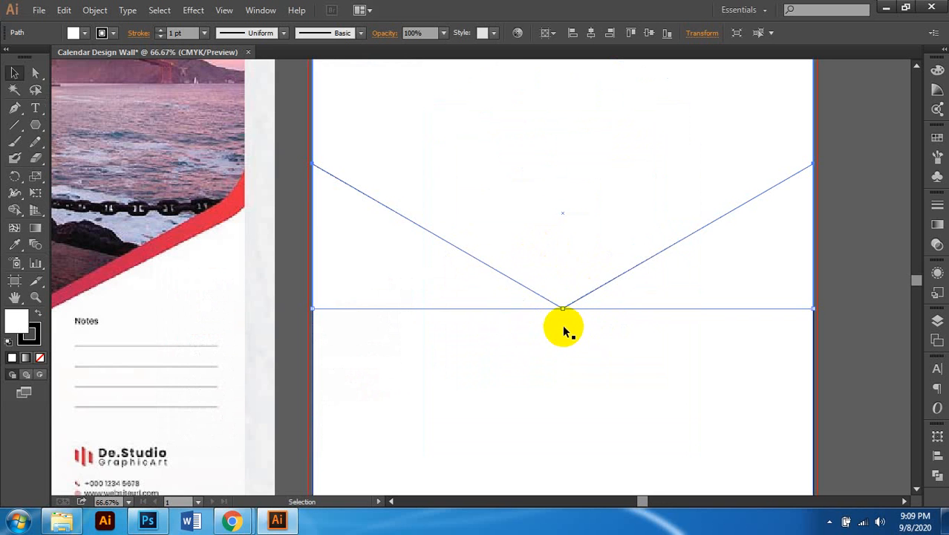
scroll(561, 322, "down", 2)
scroll(594, 253, "up", 2)
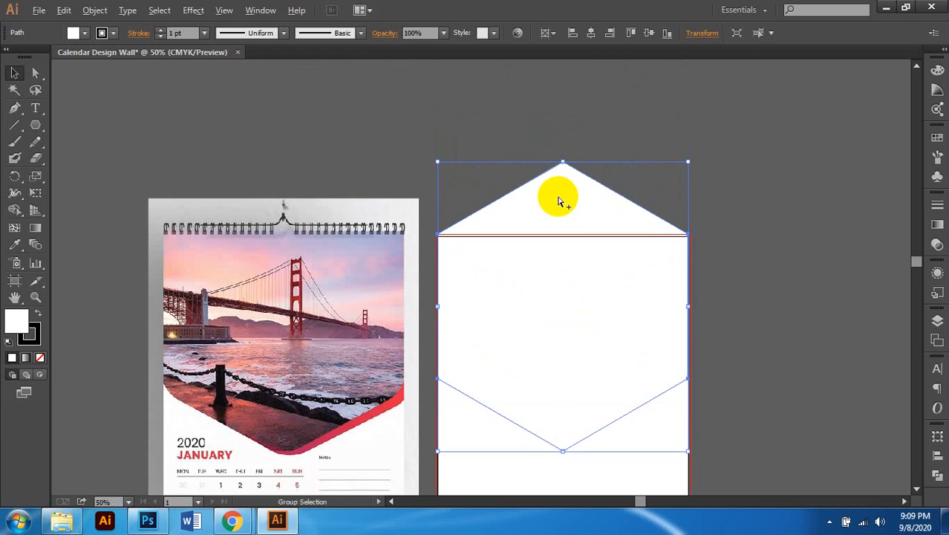
scroll(561, 194, "up", 2)
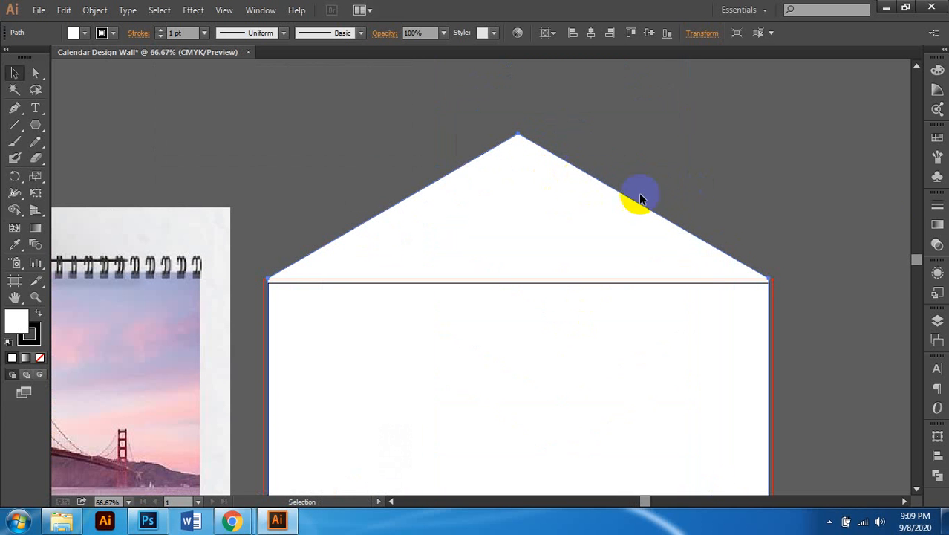
Step: Delete the hexagon's top apex anchor with the Pen tool, leaving a flat top edge
left_click(32, 74)
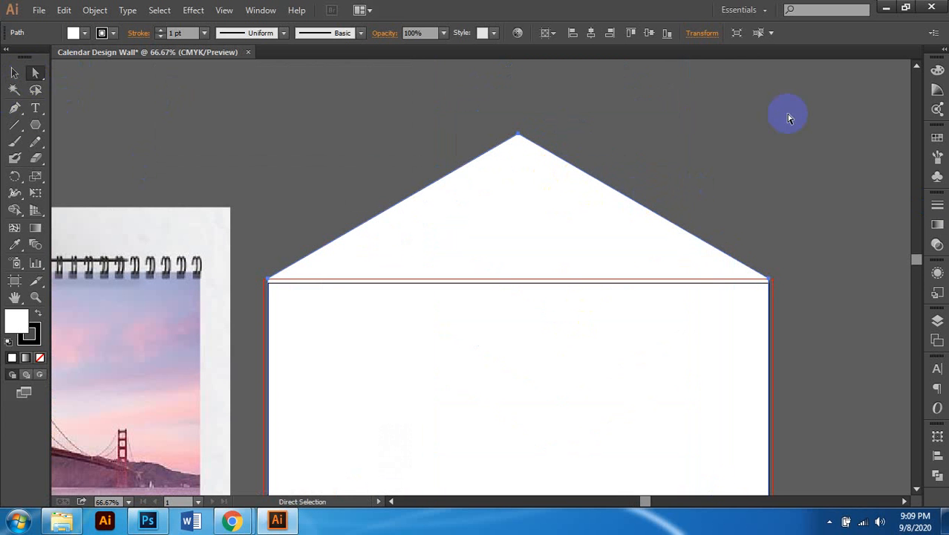
left_click(517, 136)
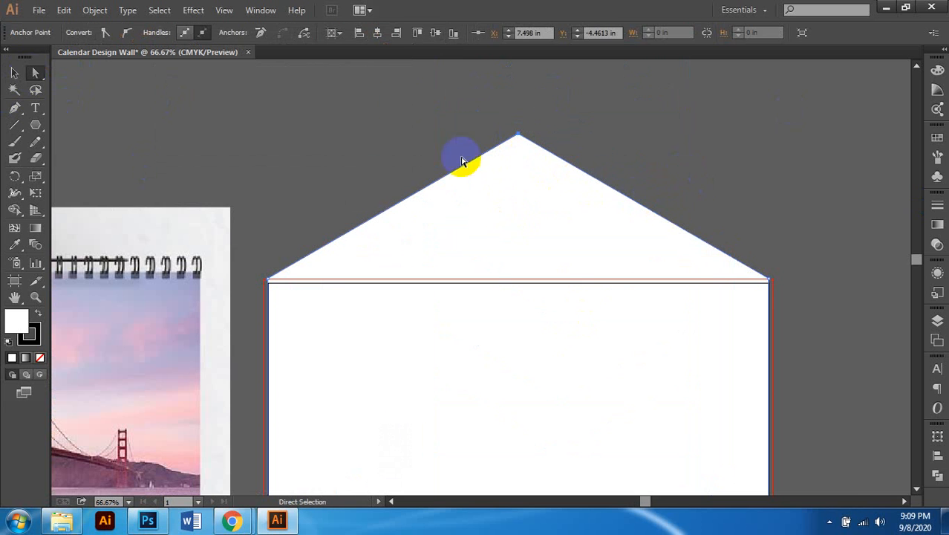
left_click(17, 109)
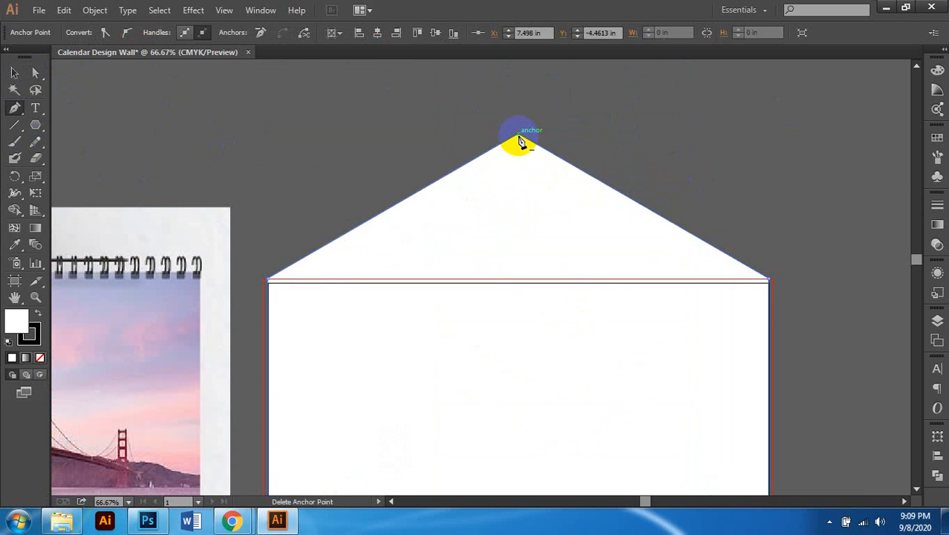
left_click(520, 138)
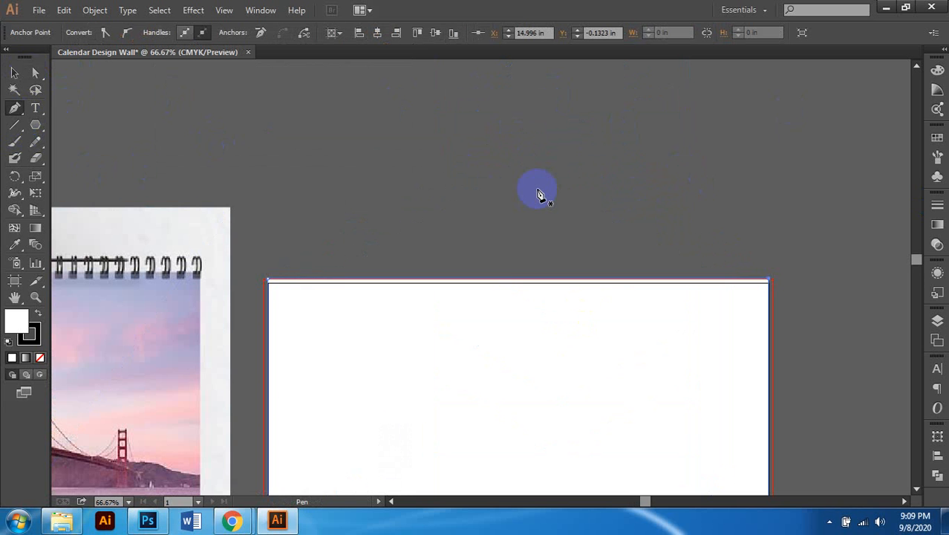
key("ctrl+minus")
key("ctrl+minus")
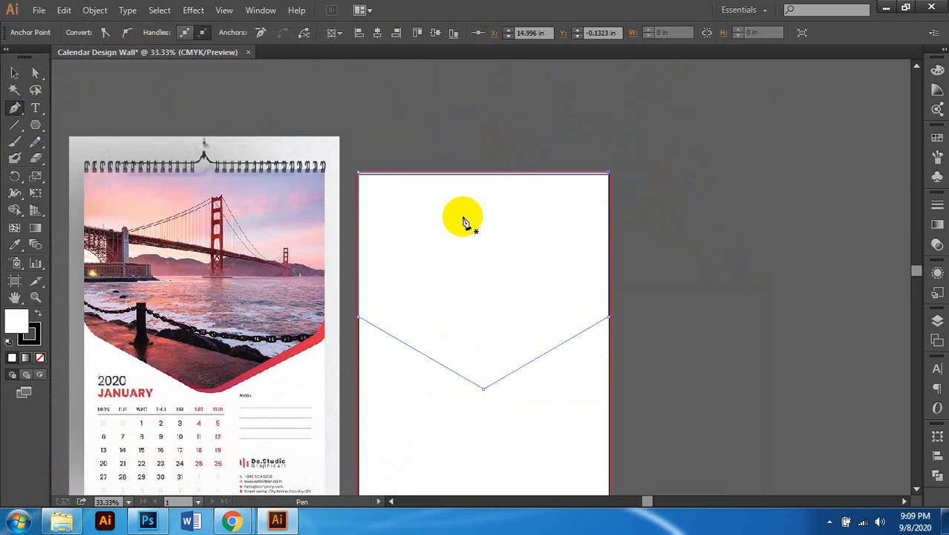
scroll(494, 160, "up", 3)
left_click(36, 72)
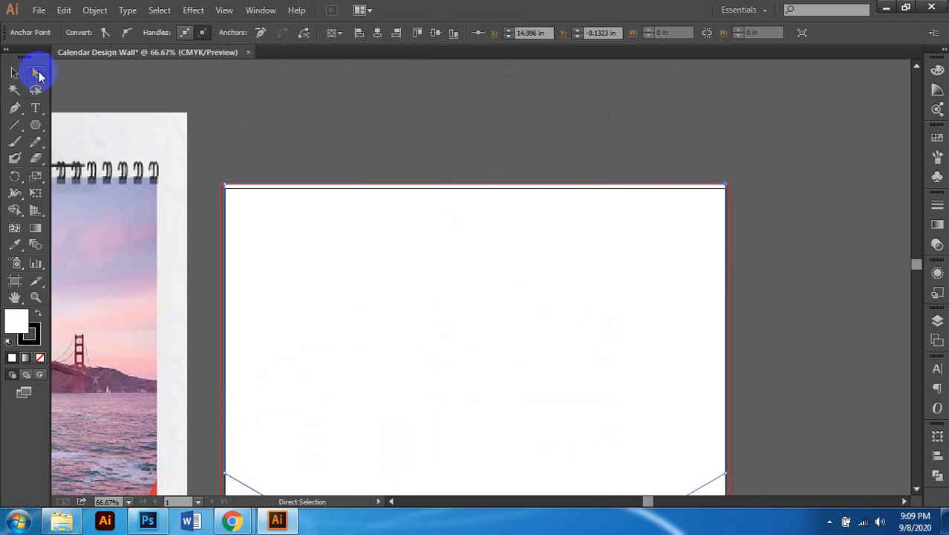
scroll(401, 186, "up", 5)
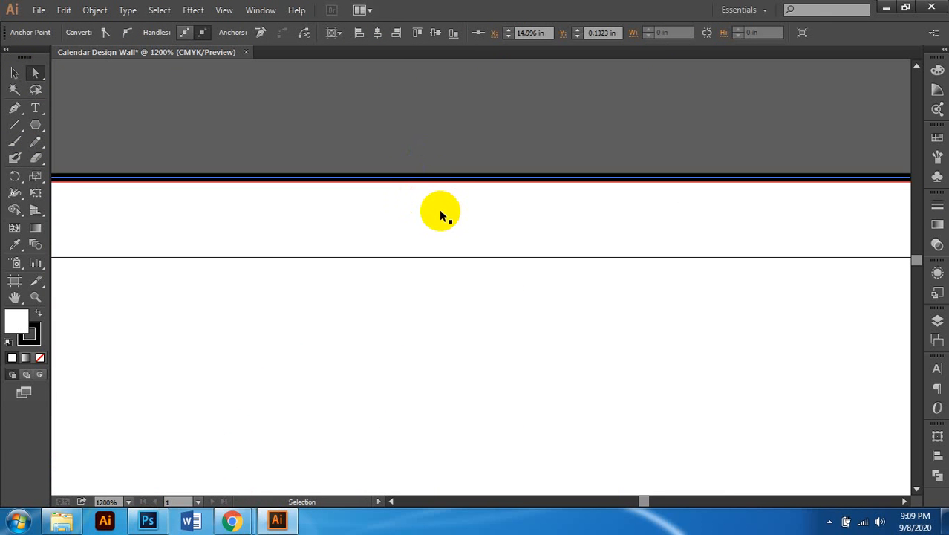
key("ctrl+minus")
key("ctrl+minus")
key("ctrl+minus")
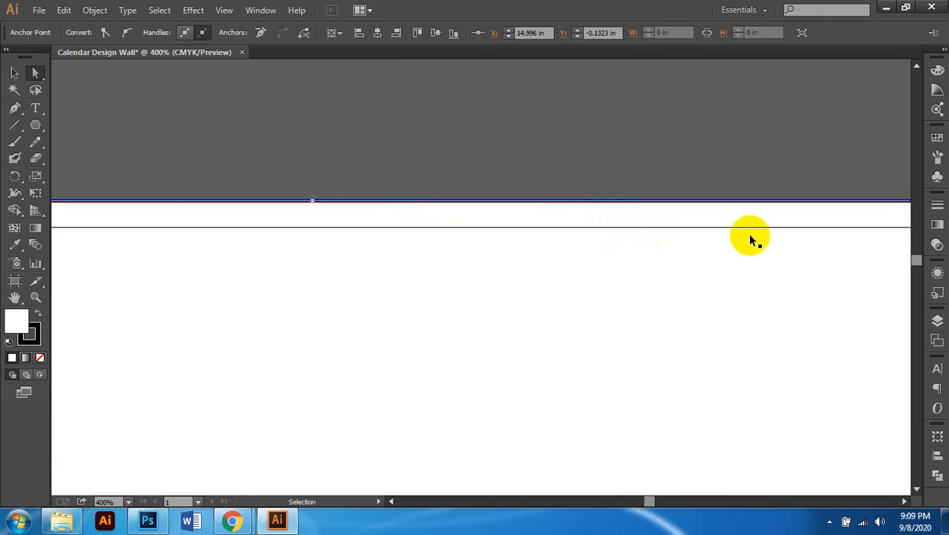
key("ctrl+minus")
scroll(725, 238, "right", 4)
scroll(726, 238, "down", 3)
scroll(735, 238, "right", 2)
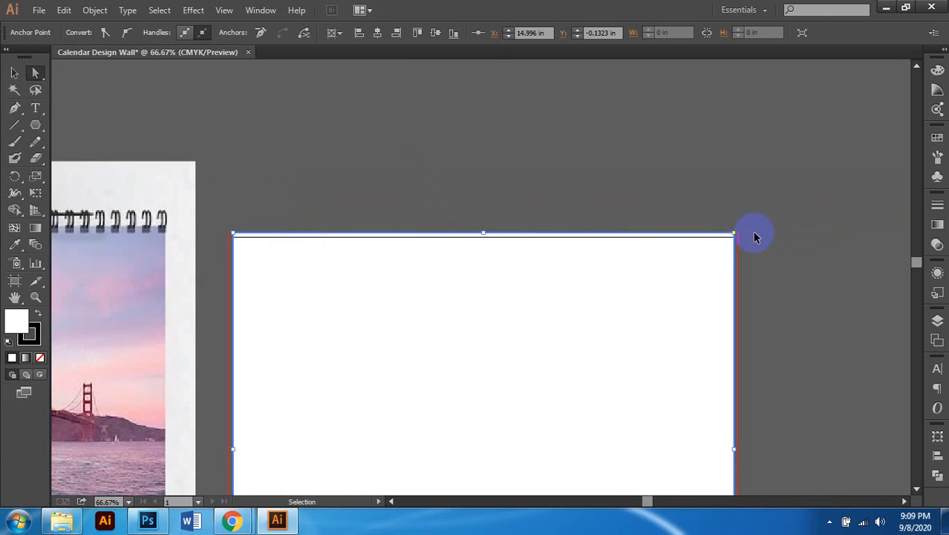
scroll(755, 236, "up", 4)
scroll(773, 206, "up", 5)
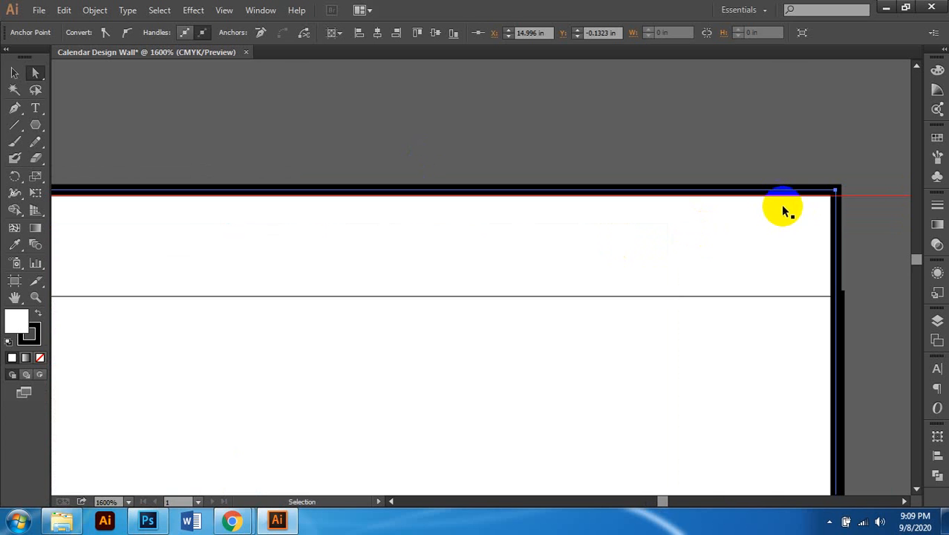
scroll(782, 210, "up", 3)
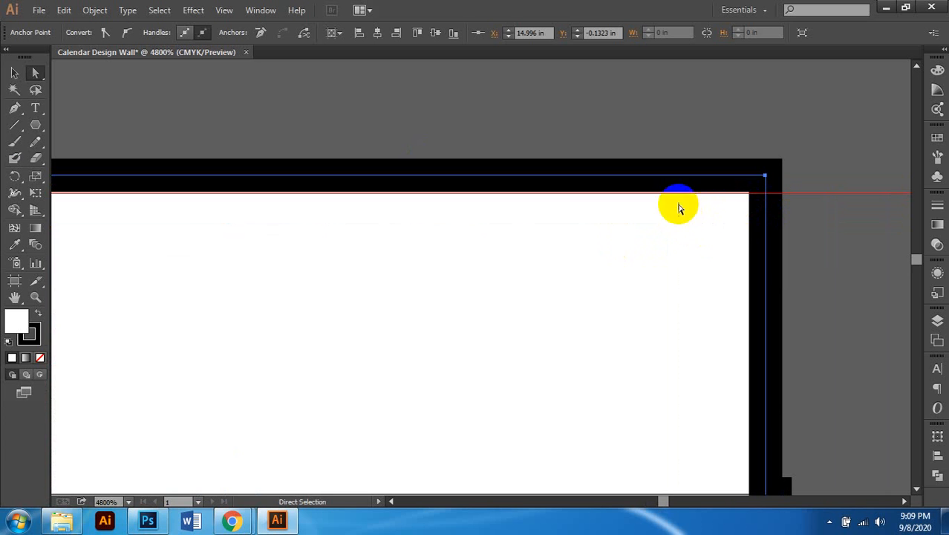
left_click(15, 109)
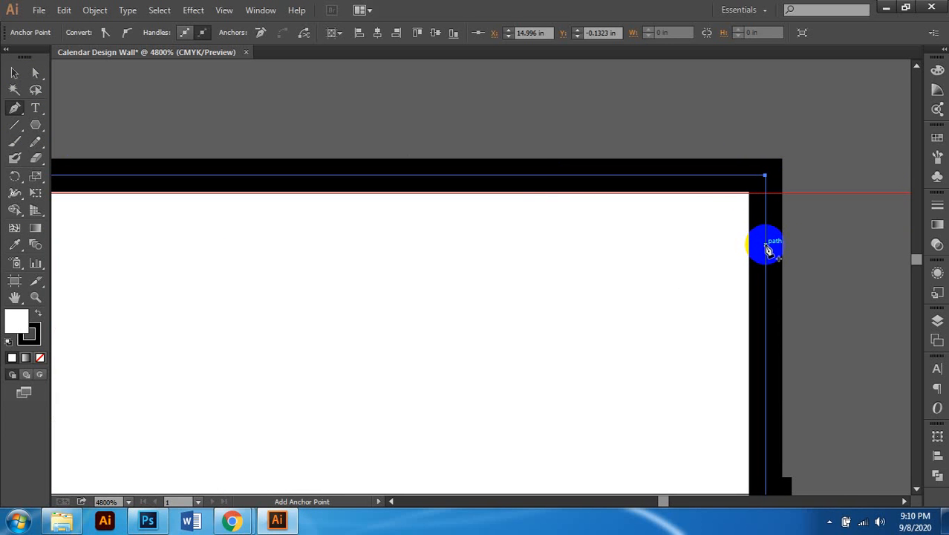
left_click_drag(11, 115, 67, 125)
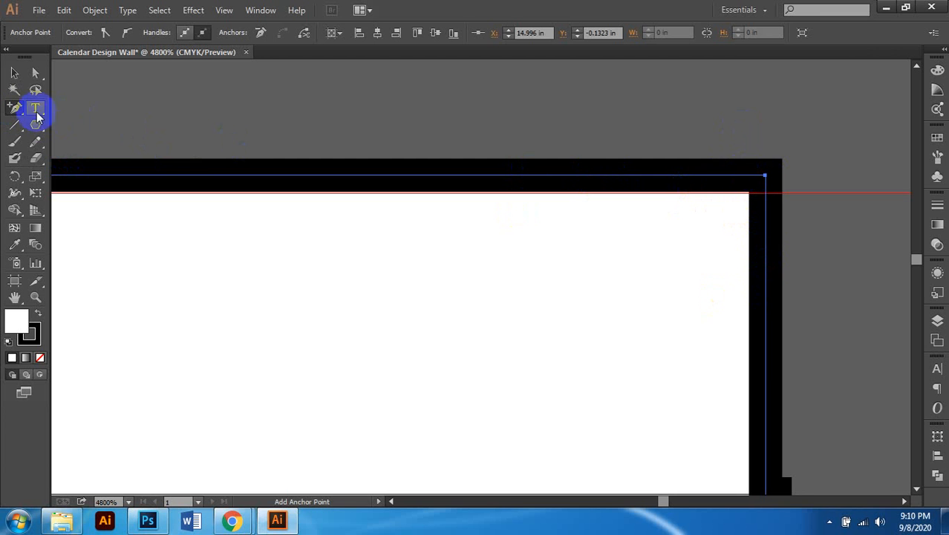
left_click_drag(15, 108, 58, 110)
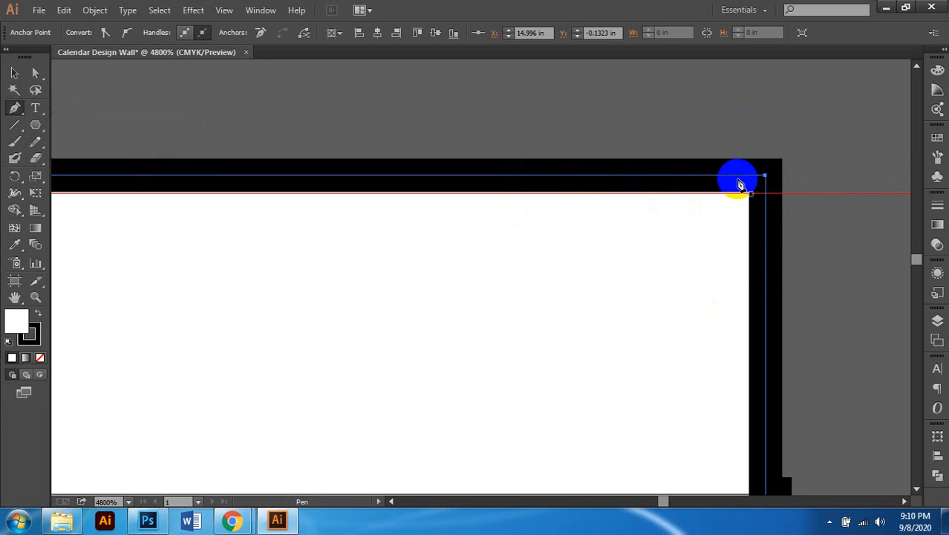
left_click(35, 72)
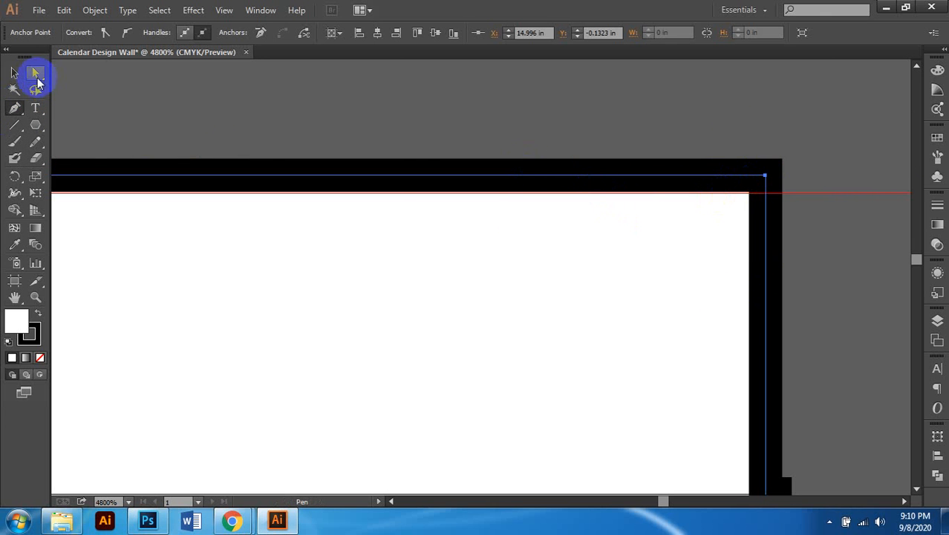
Step: Drag the frame's top segment onto the red bleed guide
left_click(398, 127)
left_click(380, 176)
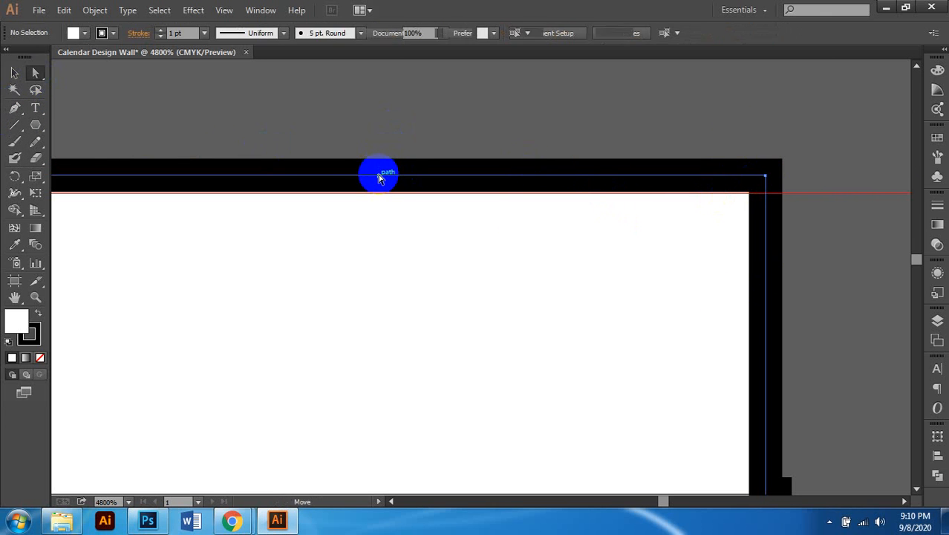
left_click_drag(379, 176, 381, 193)
scroll(450, 193, "down", 9)
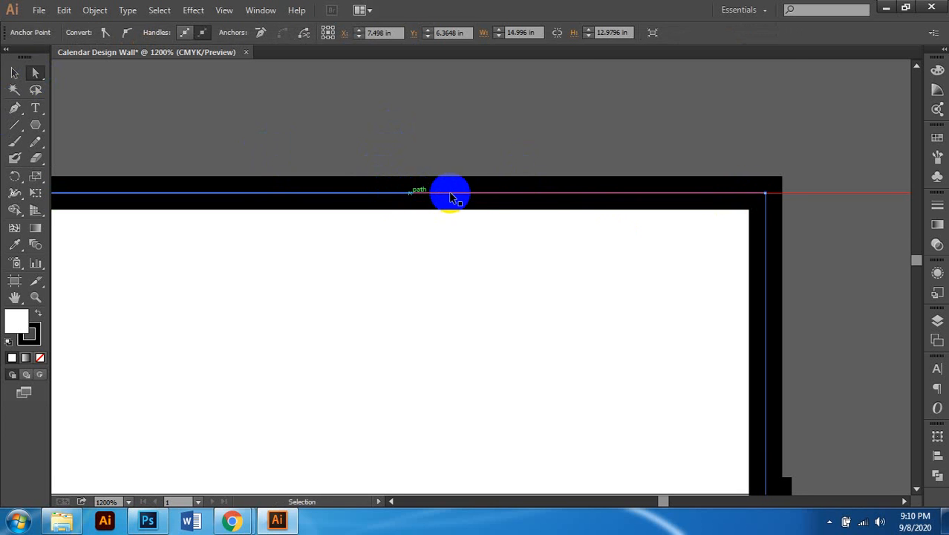
scroll(477, 238, "left", 4)
scroll(495, 231, "down", 8)
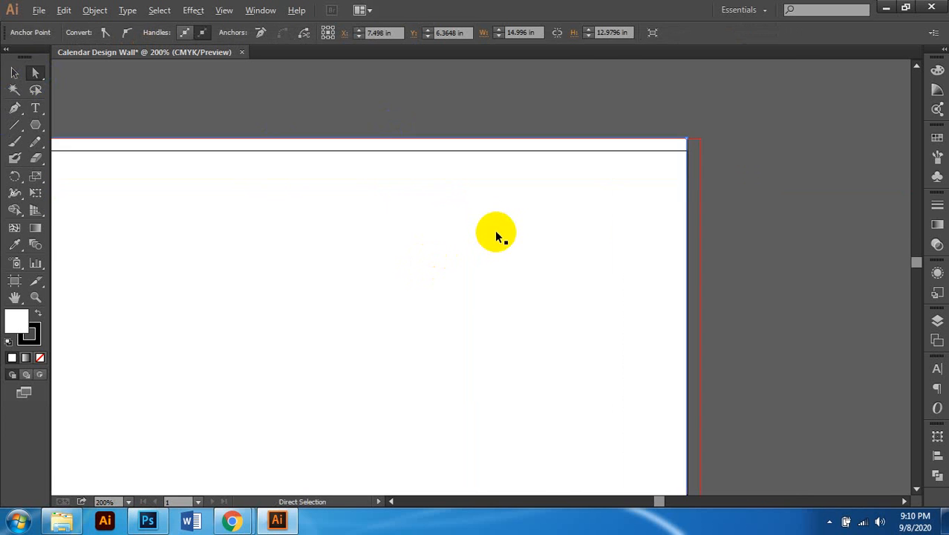
scroll(512, 229, "down", 1)
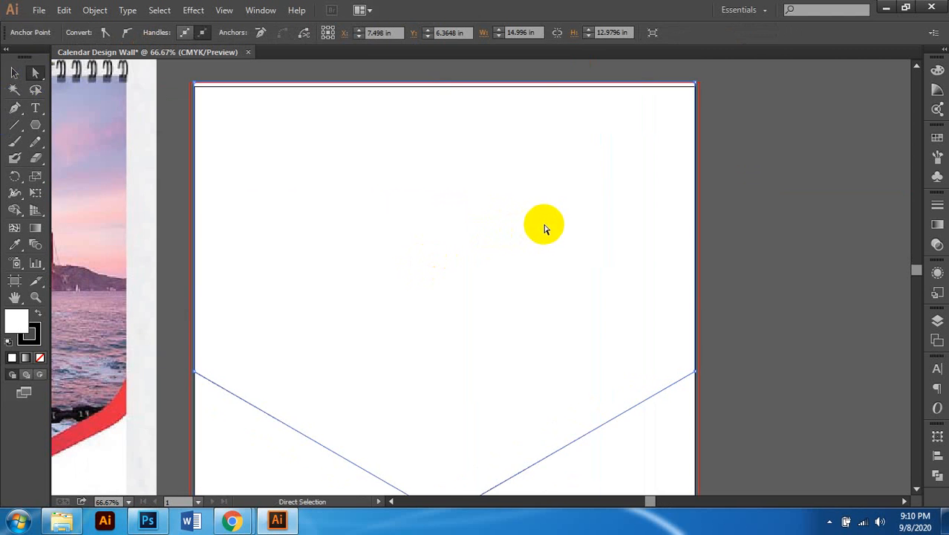
scroll(546, 224, "down", 2)
scroll(545, 225, "left", 2)
scroll(545, 230, "down", 2)
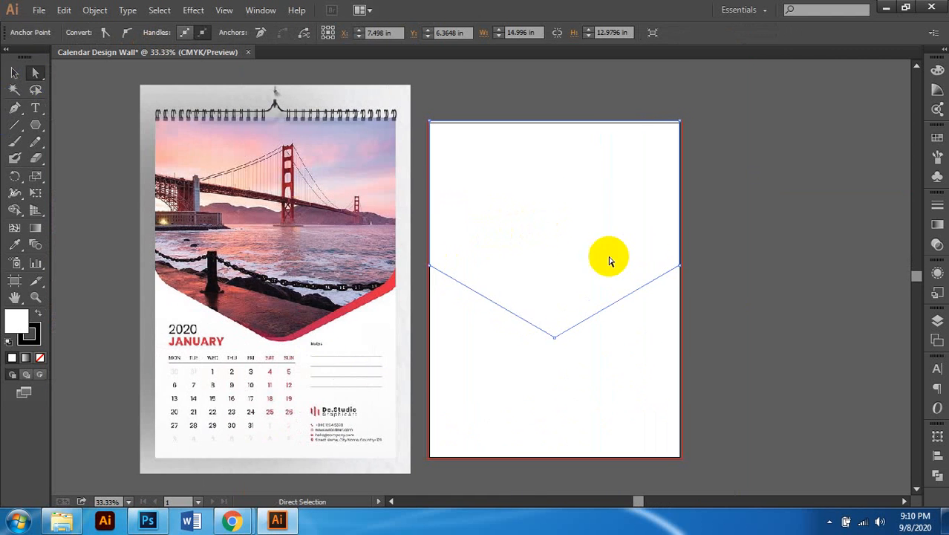
scroll(654, 279, "up", 1)
scroll(675, 256, "up", 2)
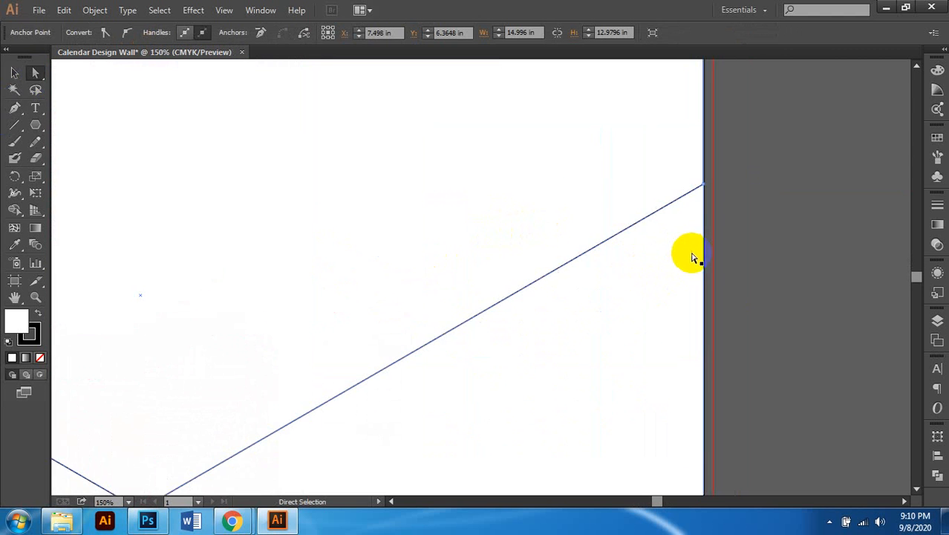
scroll(699, 226, "down", 1)
scroll(711, 241, "up", 1)
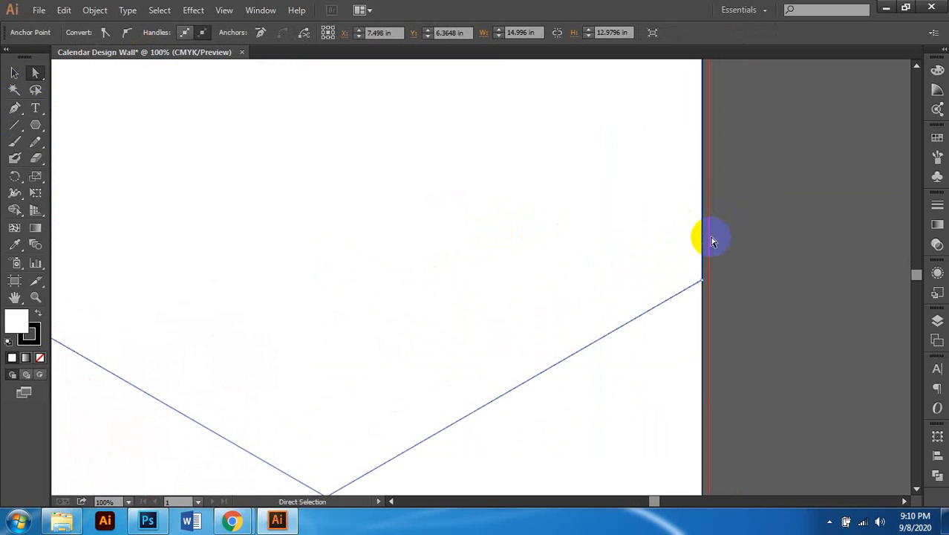
Step: Try moving the frame's right edge, undo it, and zoom out to view both calendar pages
left_click(706, 240)
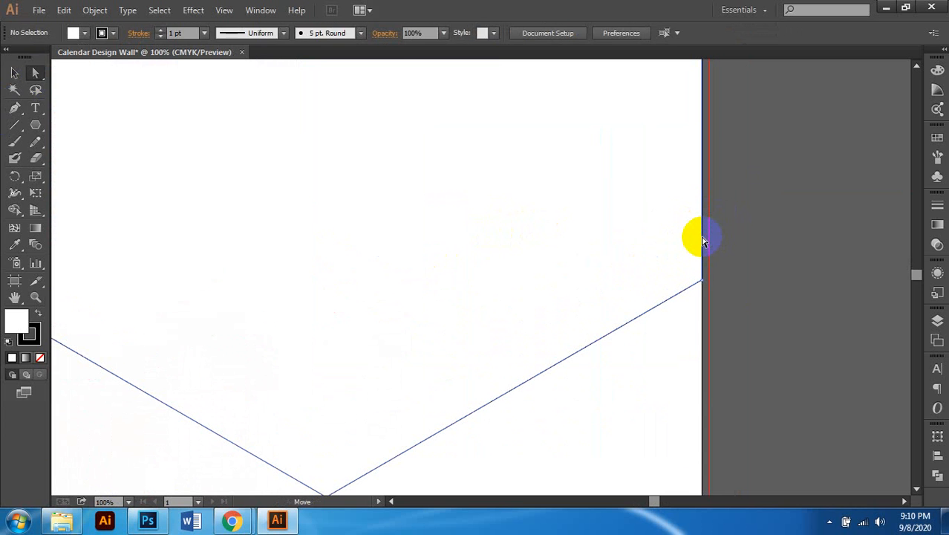
left_click(704, 242)
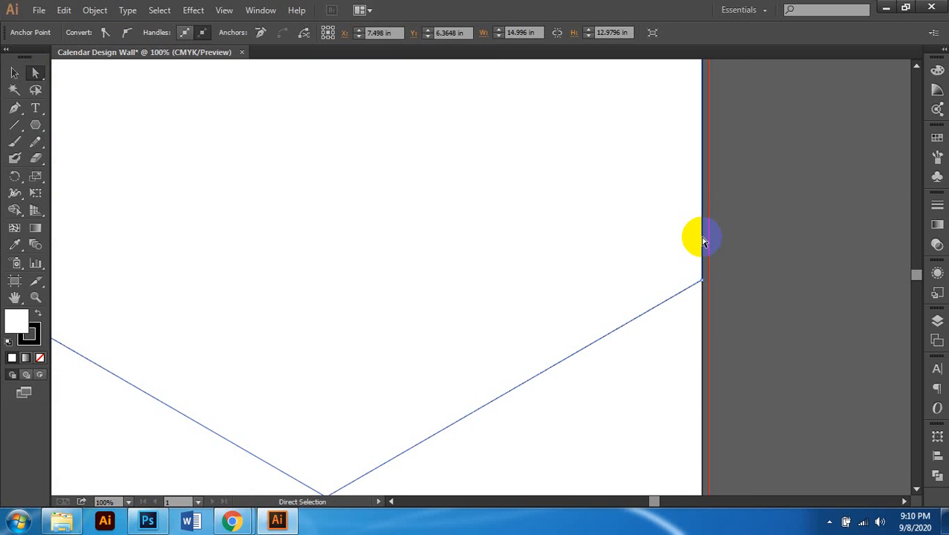
scroll(704, 242, "up", 4)
left_click_drag(703, 241, 728, 238)
key("ctrl+z")
scroll(682, 272, "down", 3)
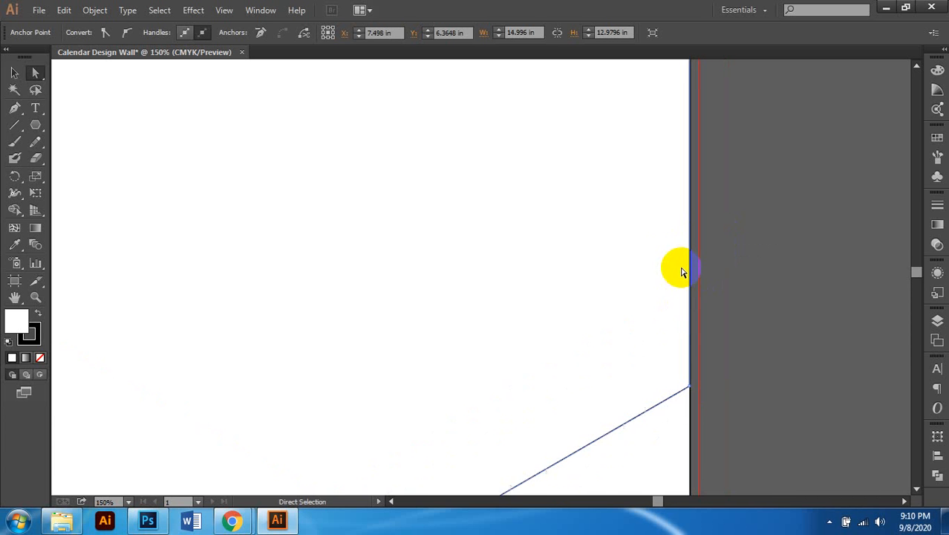
scroll(668, 263, "down", 3)
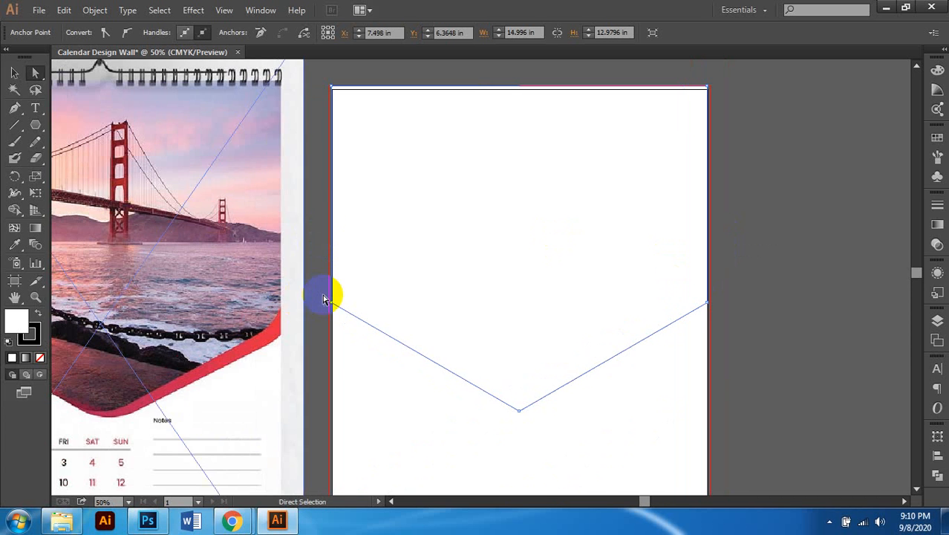
scroll(328, 296, "up", 3)
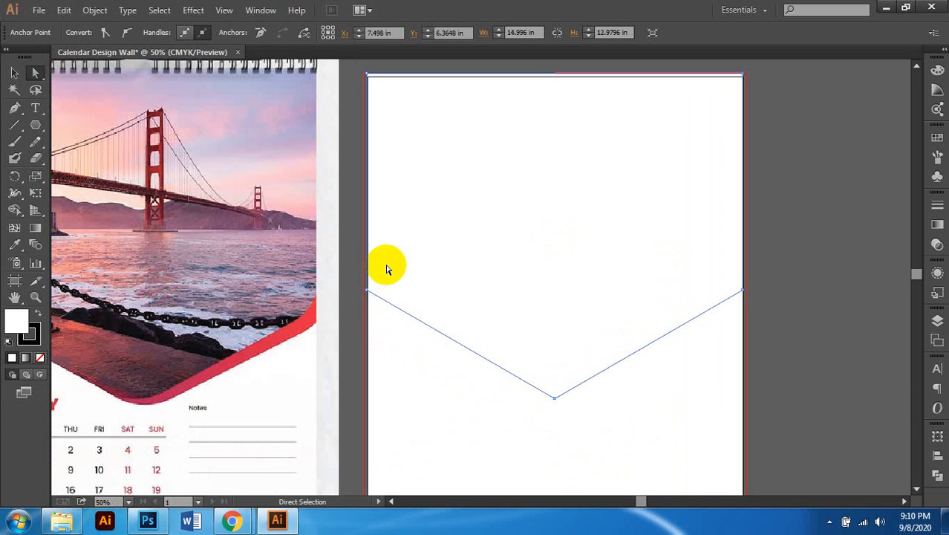
key("ctrl+equal")
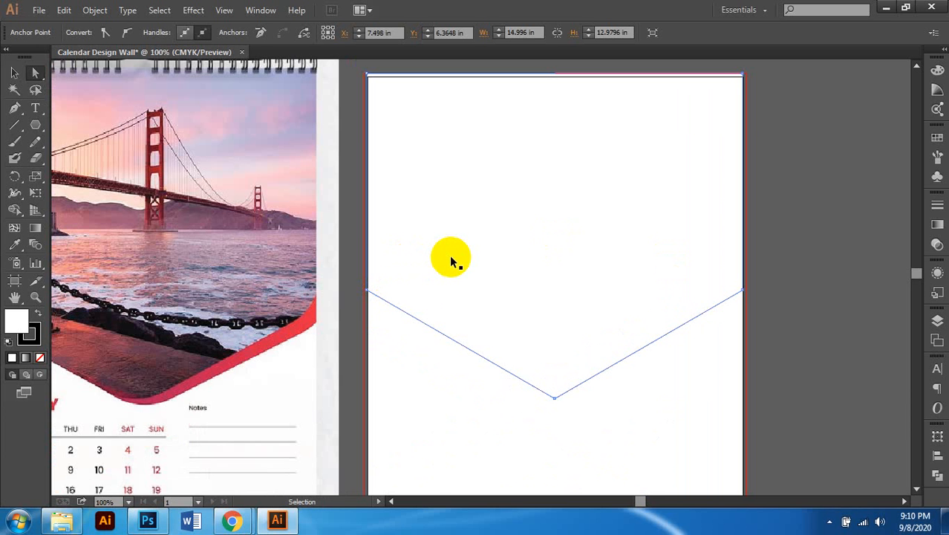
key("ctrl+equal")
key("ctrl+equal")
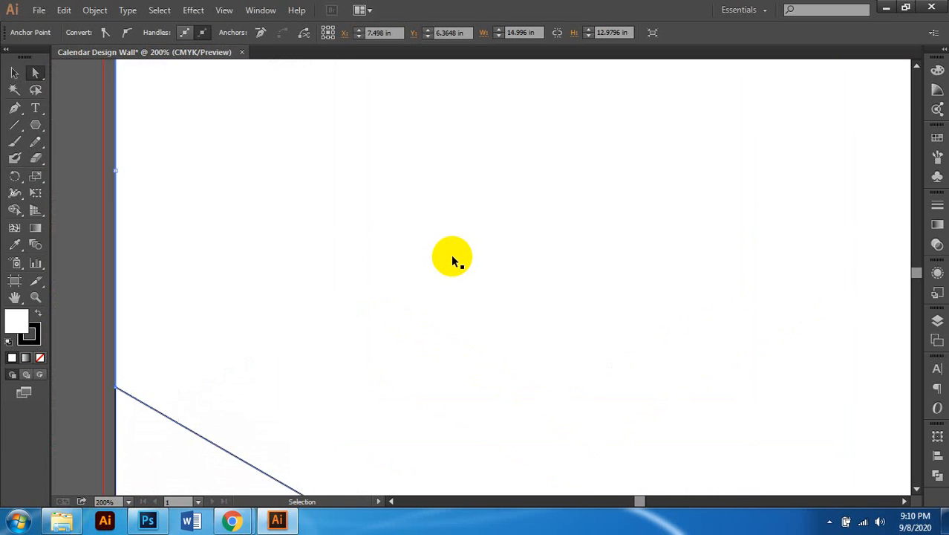
scroll(451, 260, "right", 1)
key("ctrl+minus")
key("ctrl+minus")
key("ctrl+minus")
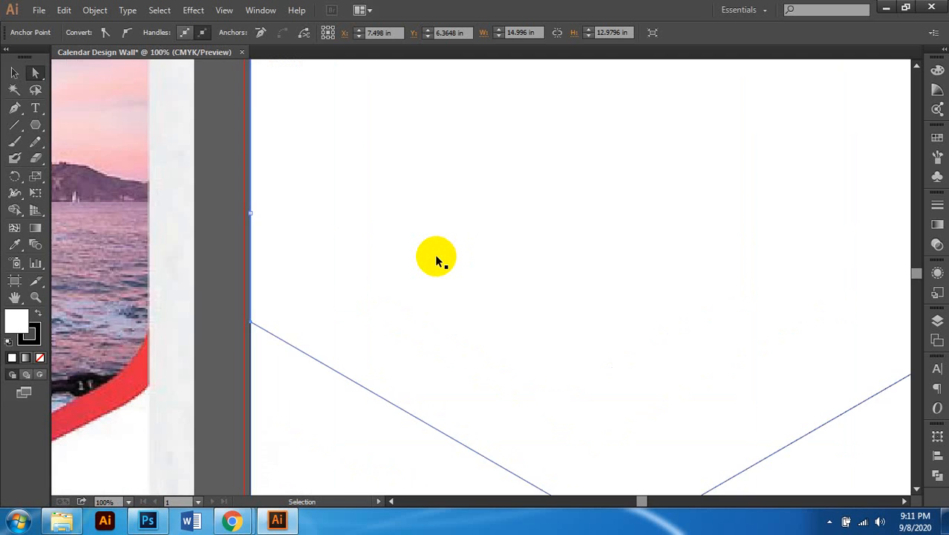
key("ctrl+minus")
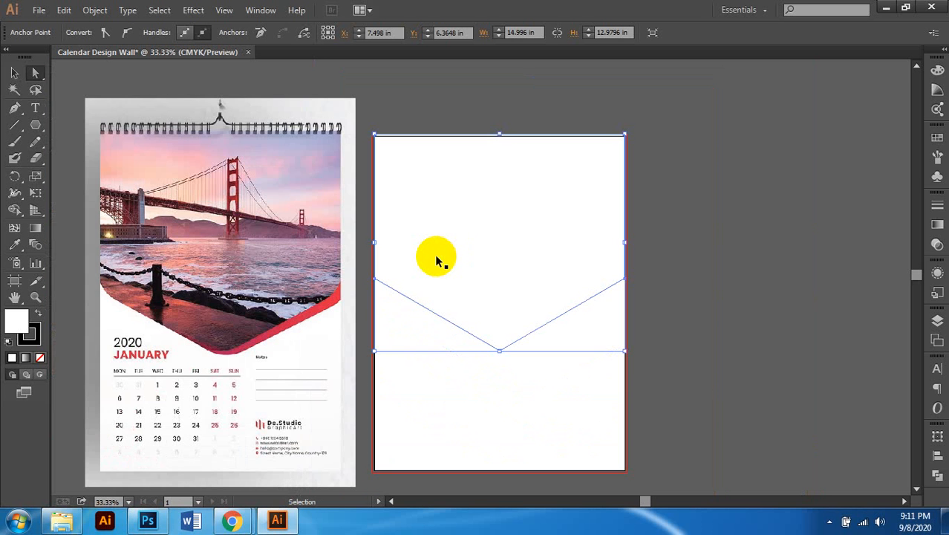
key("ctrl+minus")
scroll(436, 260, "up", 4)
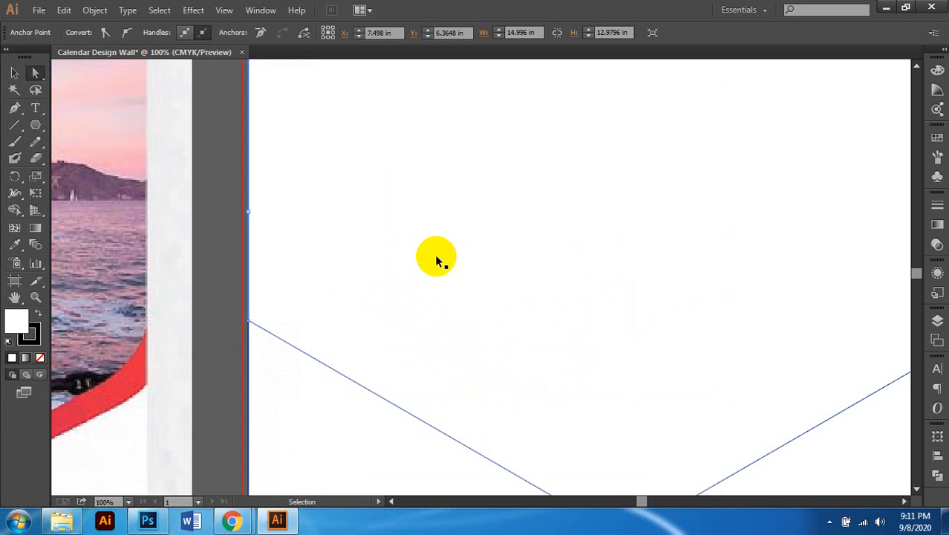
scroll(436, 260, "down", 2)
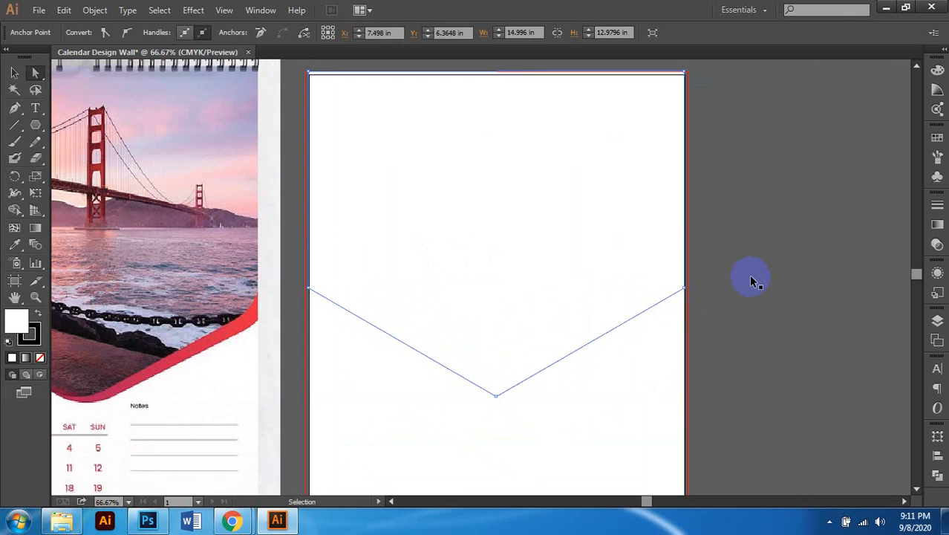
scroll(750, 279, "up", 2)
scroll(750, 280, "down", 2)
Step: Drag the frame's left edge out onto the left bleed guide
key("a")
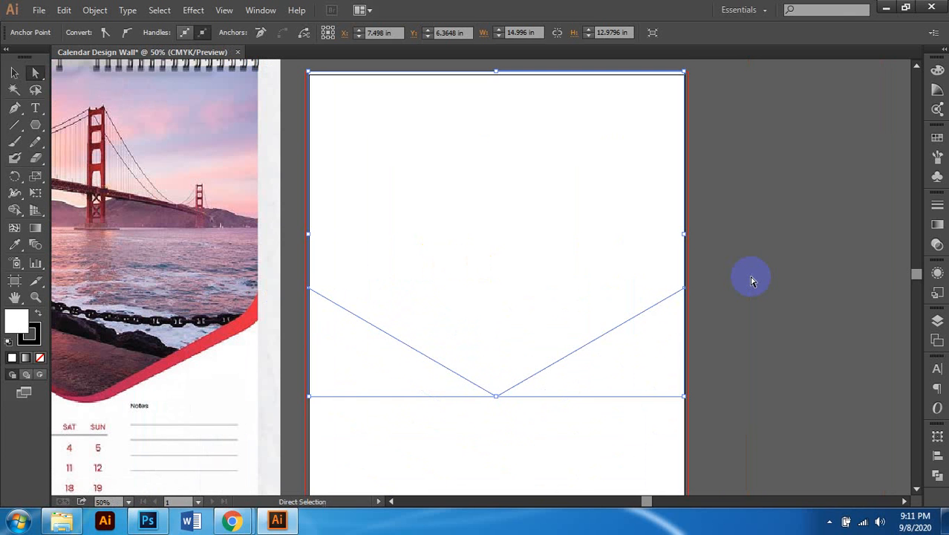
left_click(635, 260)
left_click(481, 271)
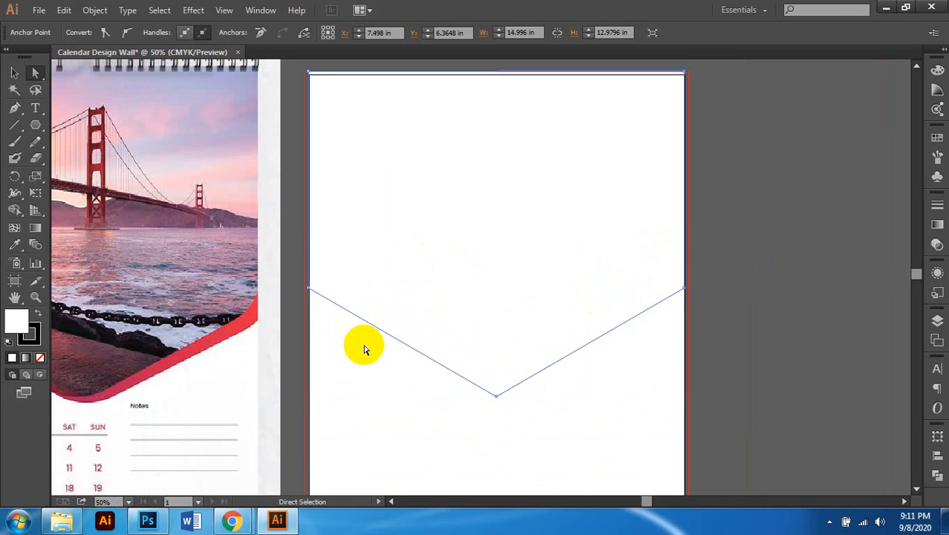
scroll(293, 286, "up", 2)
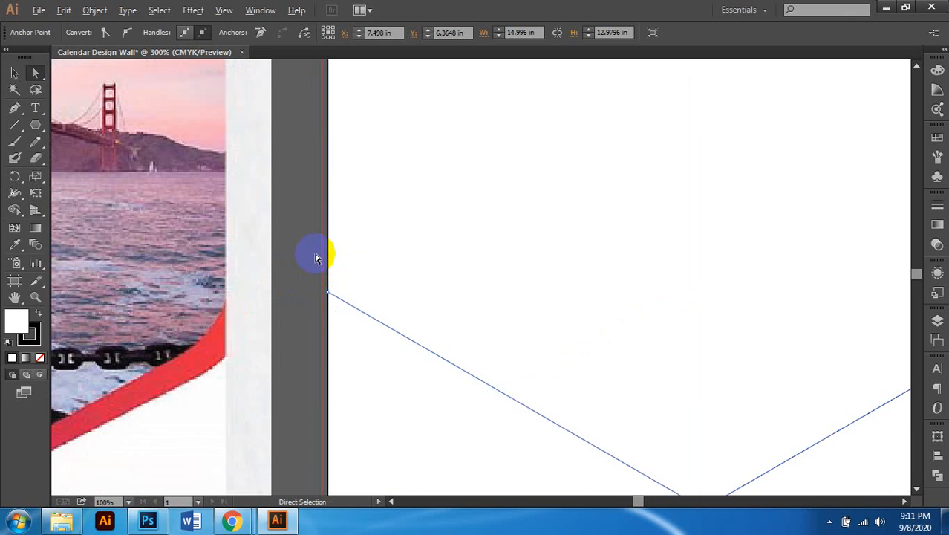
scroll(316, 257, "up", 3)
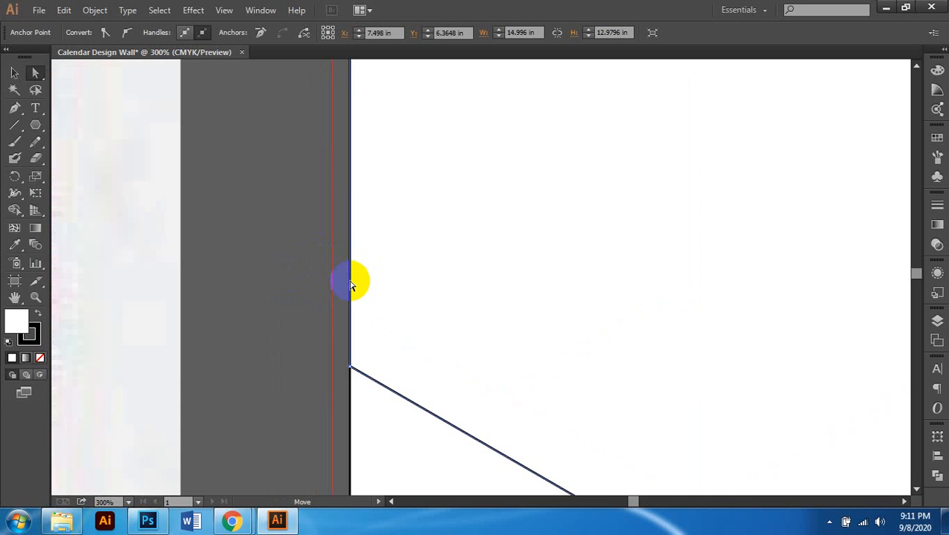
left_click_drag(352, 285, 331, 283)
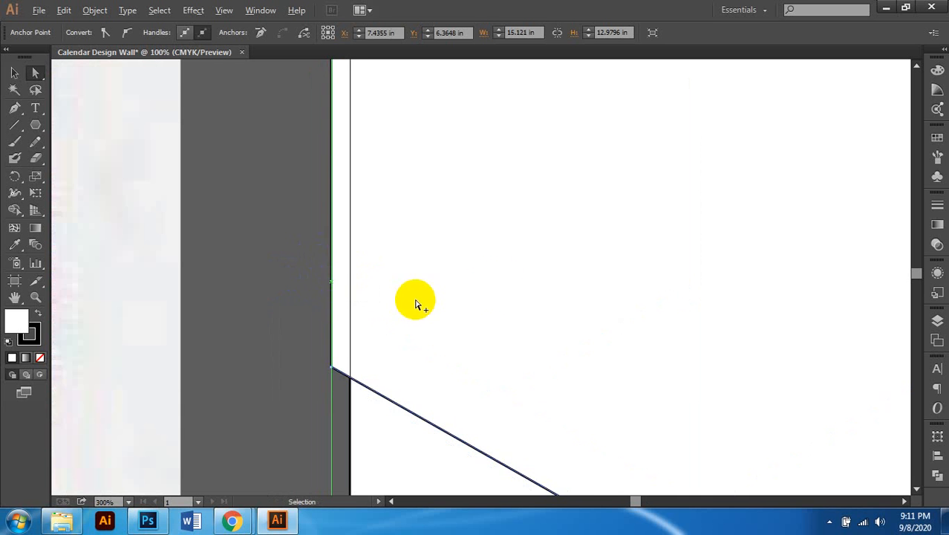
Step: Drag the frame's right edge out onto the right bleed guide
scroll(416, 304, "down", 3)
scroll(672, 325, "right", 2)
scroll(727, 314, "down", 2)
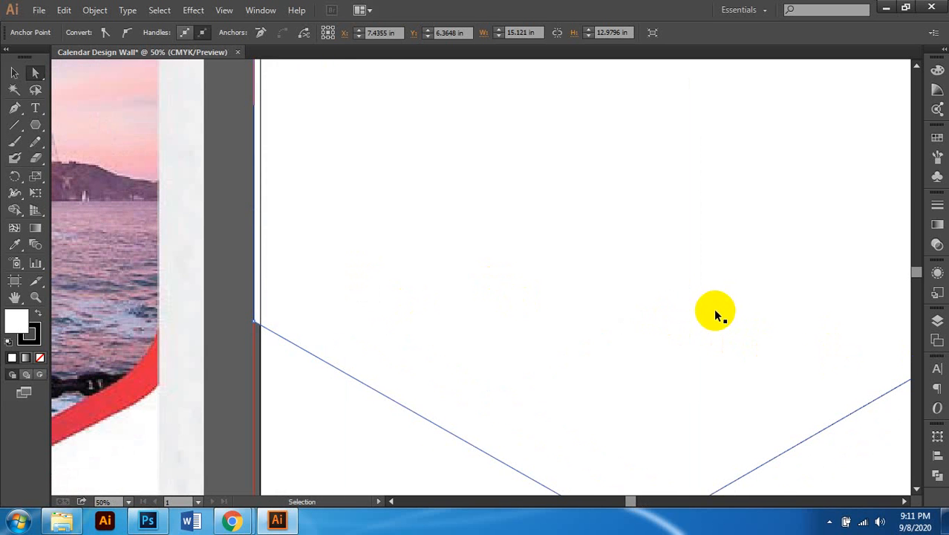
scroll(654, 312, "down", 1)
scroll(646, 303, "up", 6)
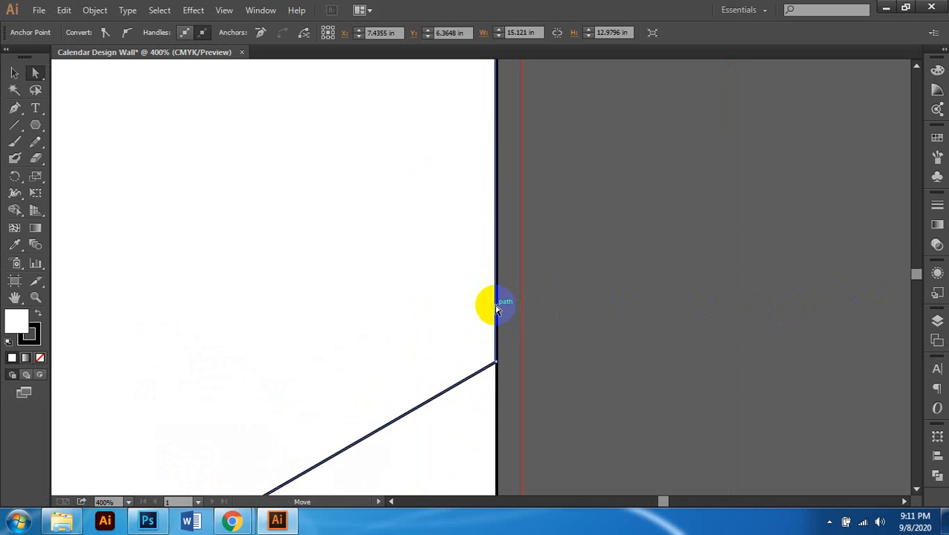
left_click_drag(497, 309, 521, 305)
left_click(638, 313)
scroll(639, 312, "down", 3)
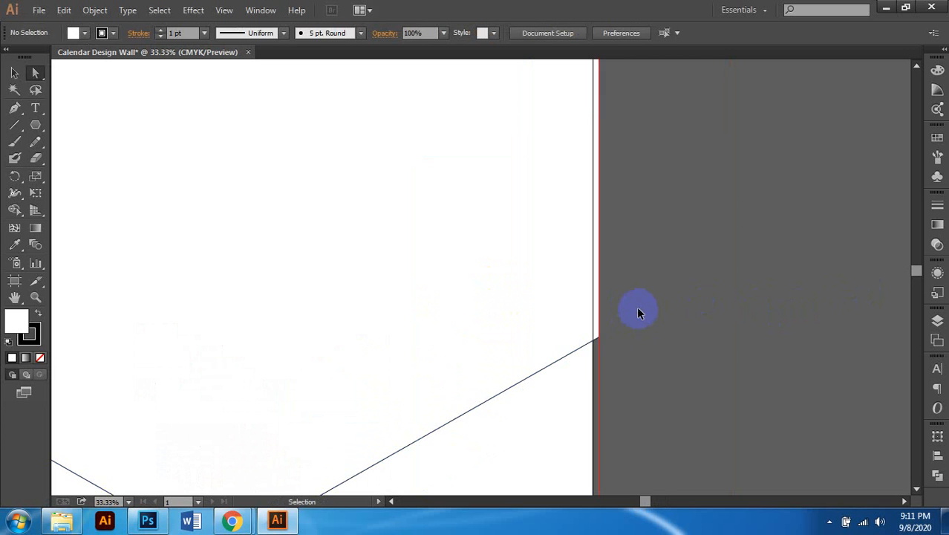
left_click(15, 72)
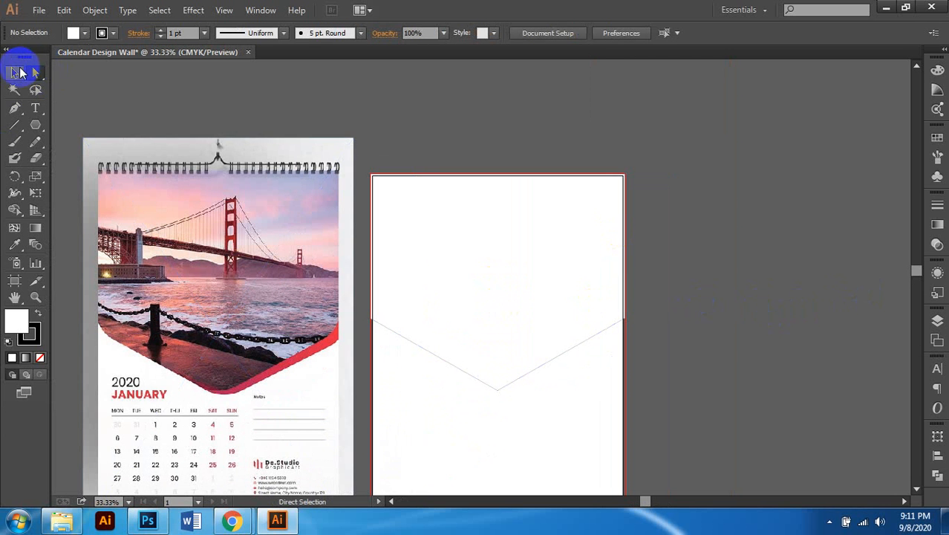
Step: Round the frame's sharp bottom point into a smooth curve by pulling out Pen handles
scroll(578, 282, "down", 1)
scroll(536, 307, "left", 1)
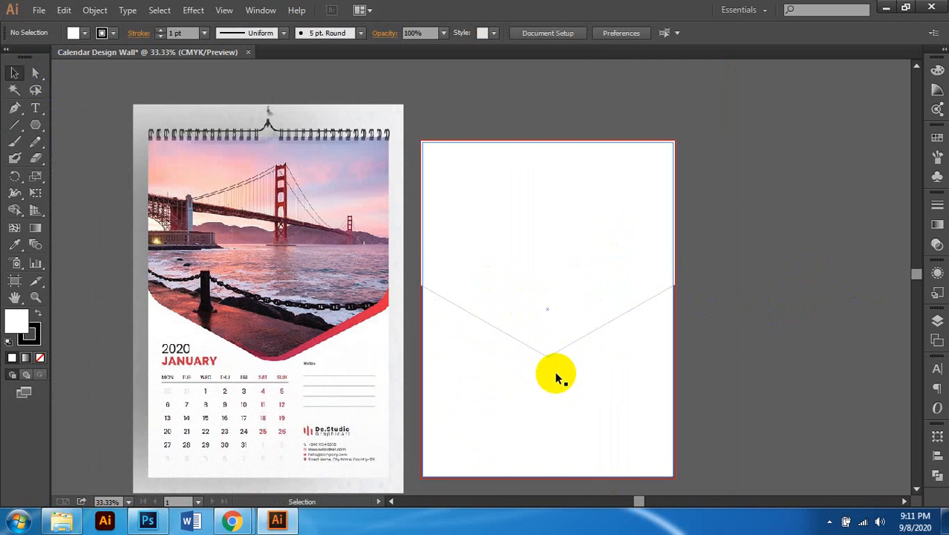
left_click(550, 356)
scroll(548, 366, "up", 2)
scroll(548, 368, "up", 2)
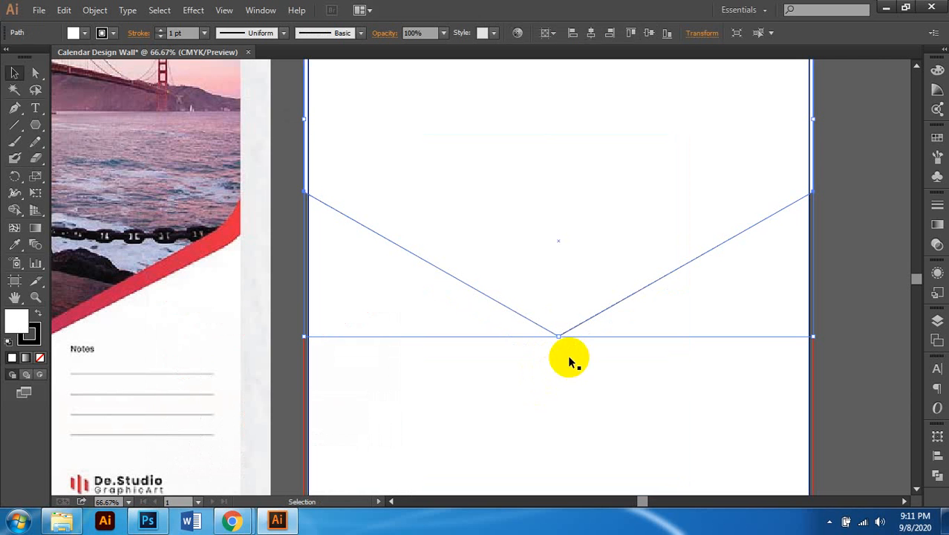
left_click(14, 108)
scroll(658, 309, "down", 2)
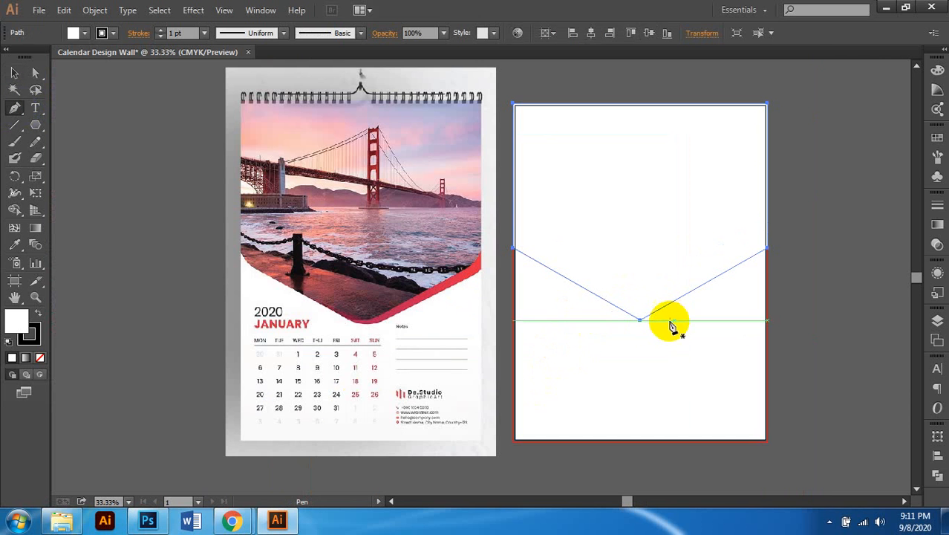
scroll(648, 330, "up", 1)
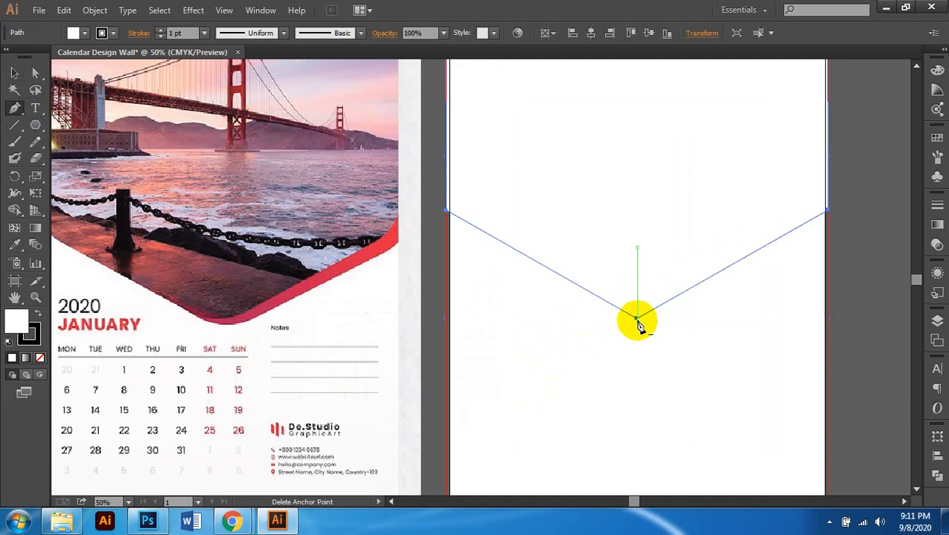
left_click_drag(637, 321, 603, 324)
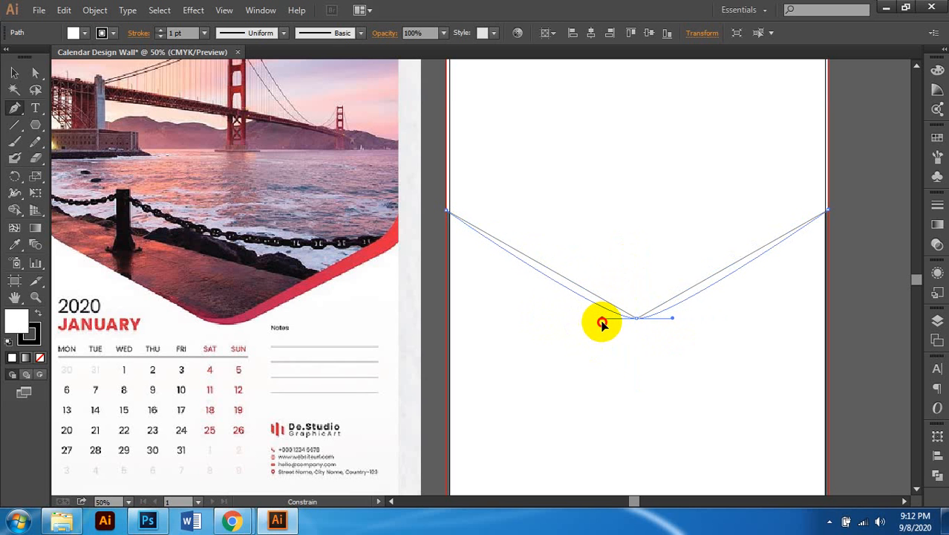
left_click_drag(606, 324, 605, 323)
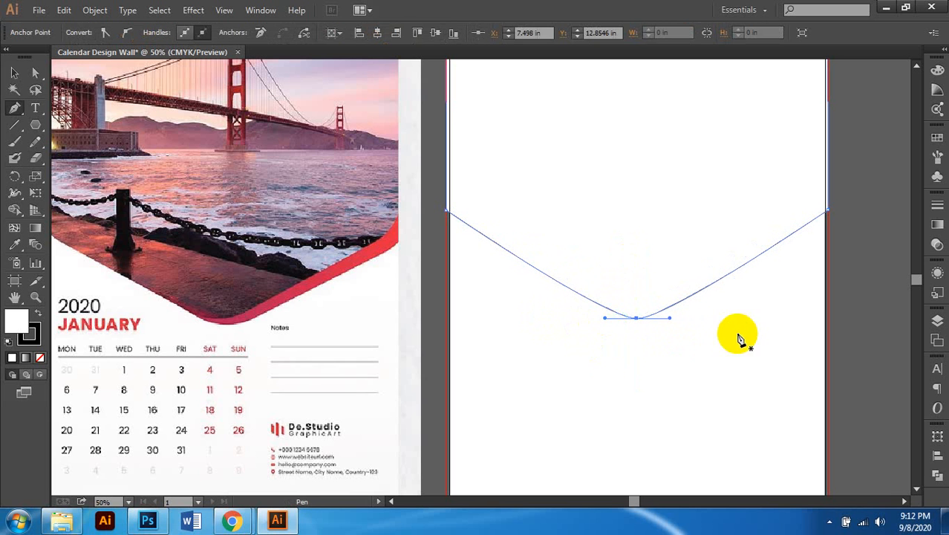
key("ctrl+minus")
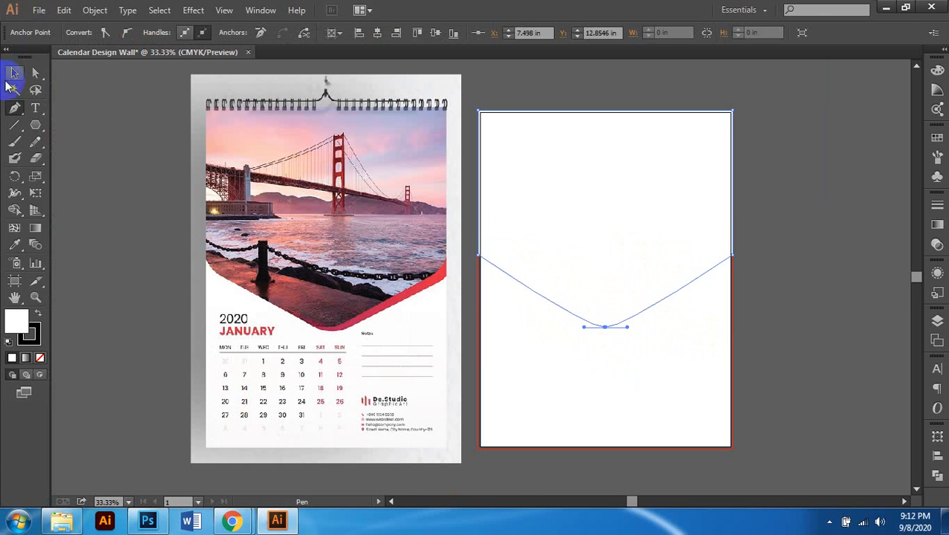
Step: Alt+Shift-drag a copy of the curved frame about 0.89 in to the right
left_click(14, 72)
scroll(881, 281, "right", 2)
left_click(803, 260)
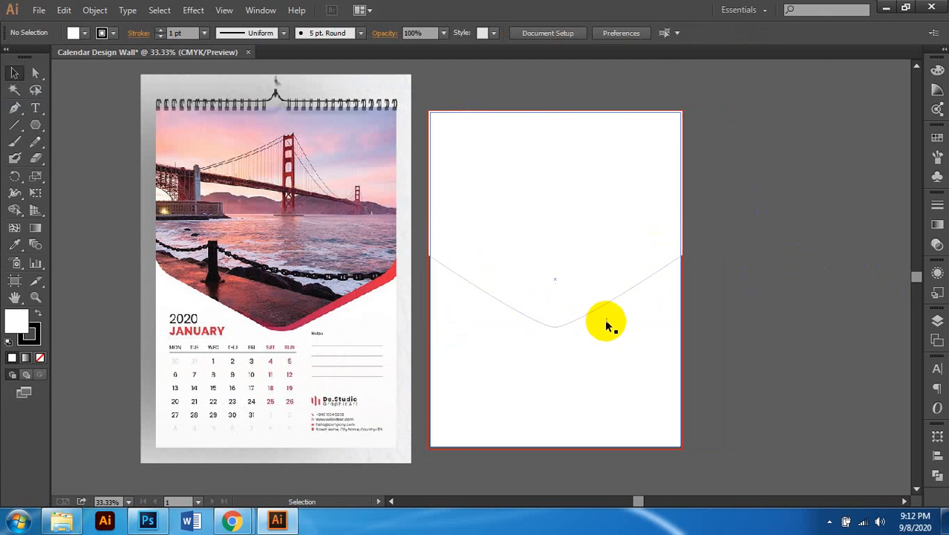
left_click(601, 302)
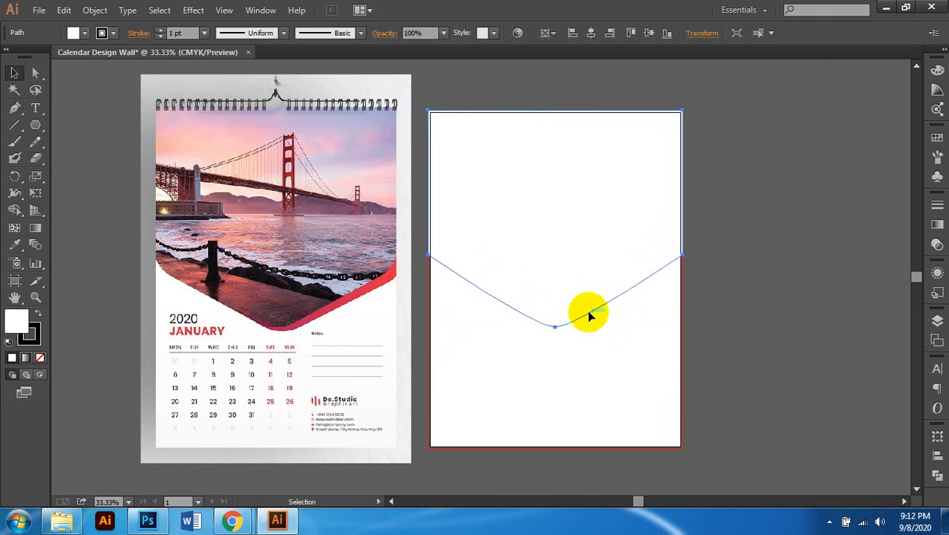
scroll(617, 313, "up", 1)
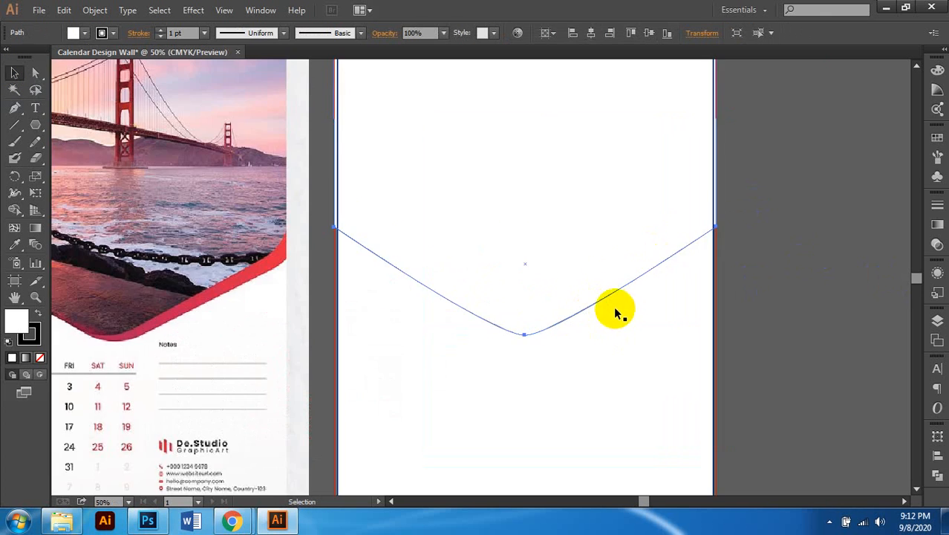
scroll(610, 299, "down", 1)
scroll(605, 288, "right", 1)
scroll(604, 288, "down", 1)
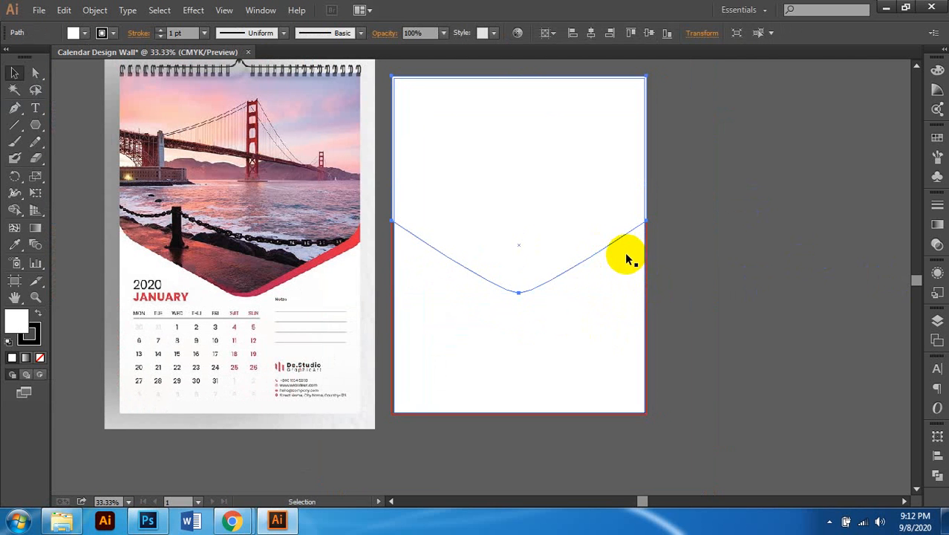
scroll(613, 251, "up", 1)
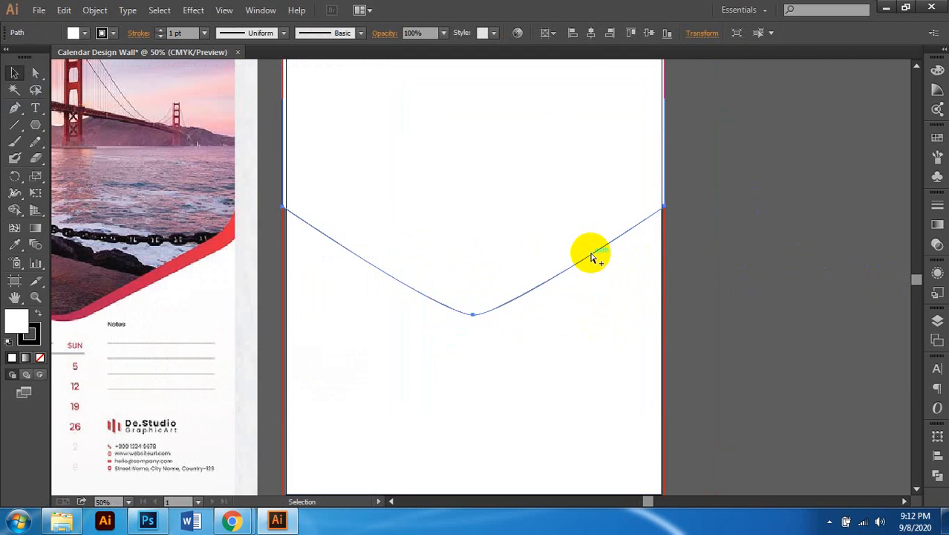
scroll(588, 255, "down", 1)
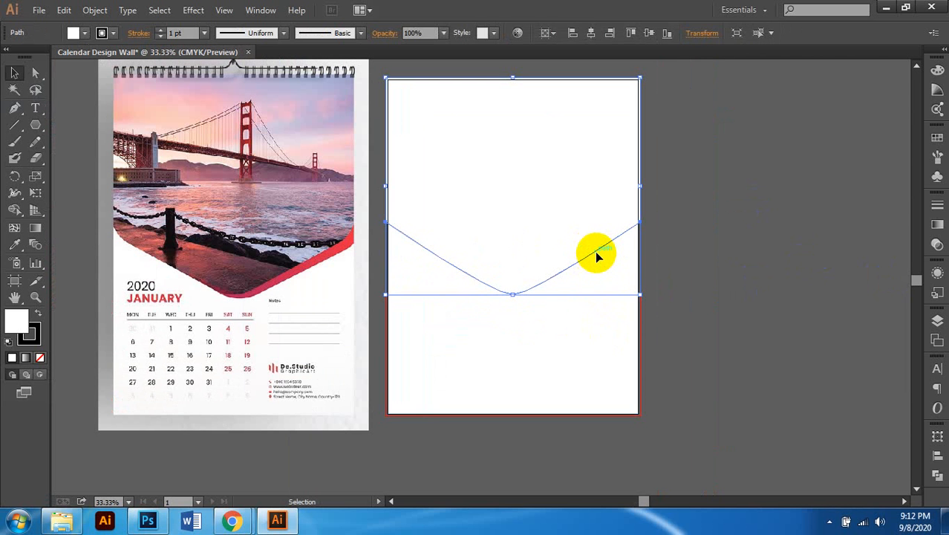
left_click_drag(597, 253, 611, 254)
scroll(608, 301, "up", 1)
Step: Nudge the copied frame down two steps and set its fill to None
scroll(609, 303, "left", 3)
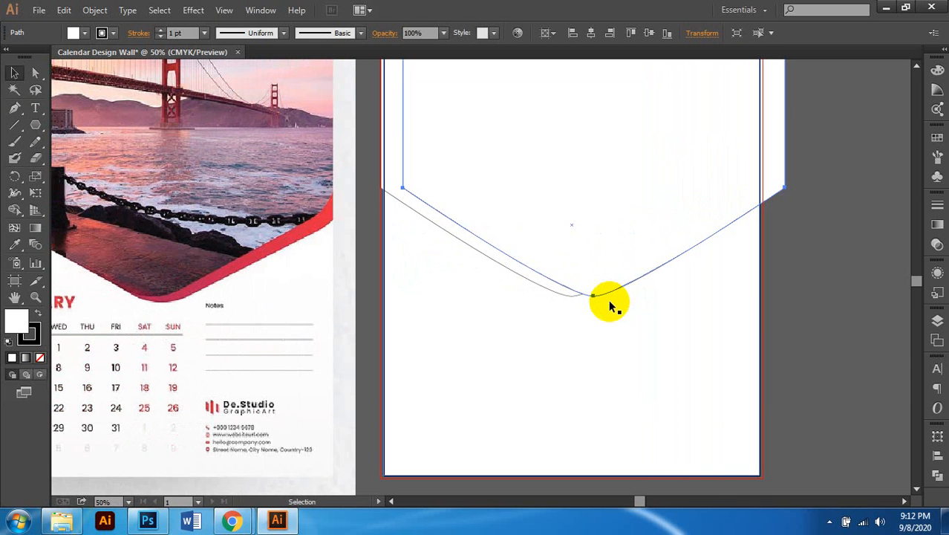
key("Down")
key("Down")
key("Down")
key("Down")
key("Down")
key("Down")
key("Down")
key("Down")
key("Down")
key("Down")
key("Down")
key("Down")
key("Down")
key("Down")
key("Down")
key("Down")
key("Down")
key("Down")
key("Down")
key("Down")
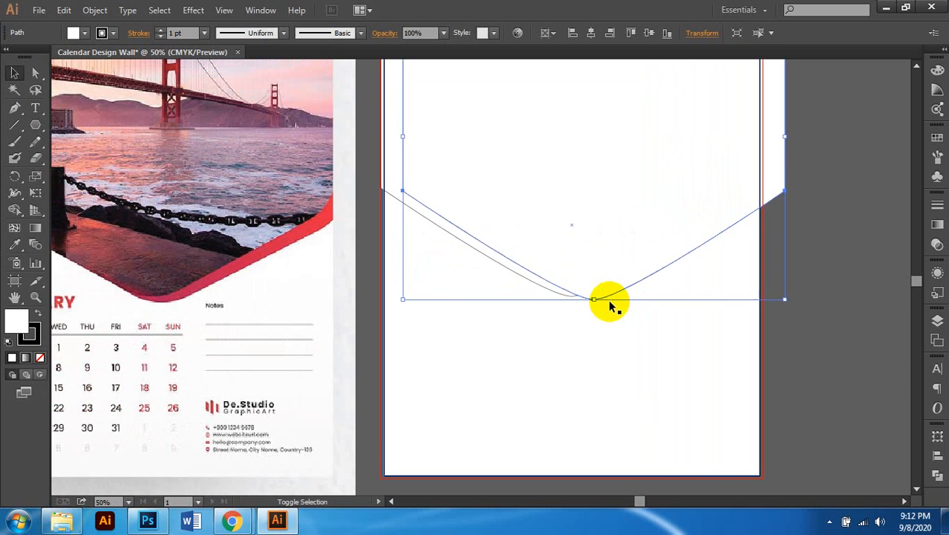
key("Down")
key("Down")
key("Down")
key("Down")
key("Down")
key("Down")
key("Down")
key("Down")
key("Down")
key("Down")
key("Down")
key("Down")
key("Down")
key("Down")
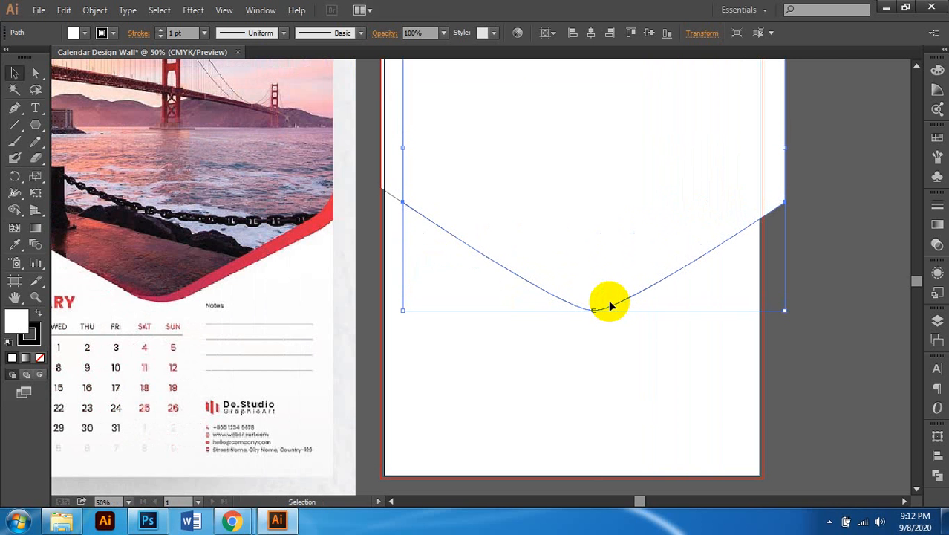
left_click(39, 357)
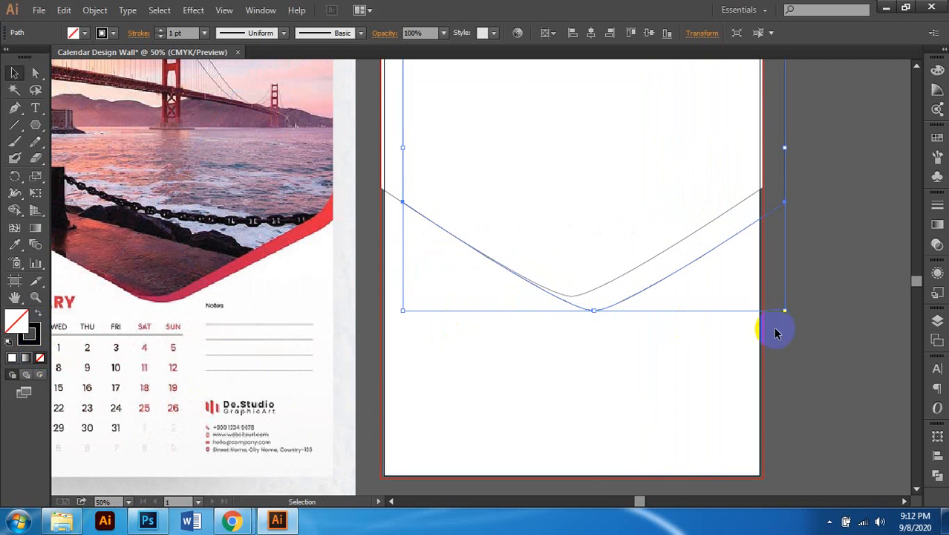
Step: Fine-tune the outline copy with arrow nudges so its curve sits just below the original
scroll(641, 346, "up", 2)
scroll(647, 349, "right", 1)
scroll(646, 349, "left", 2)
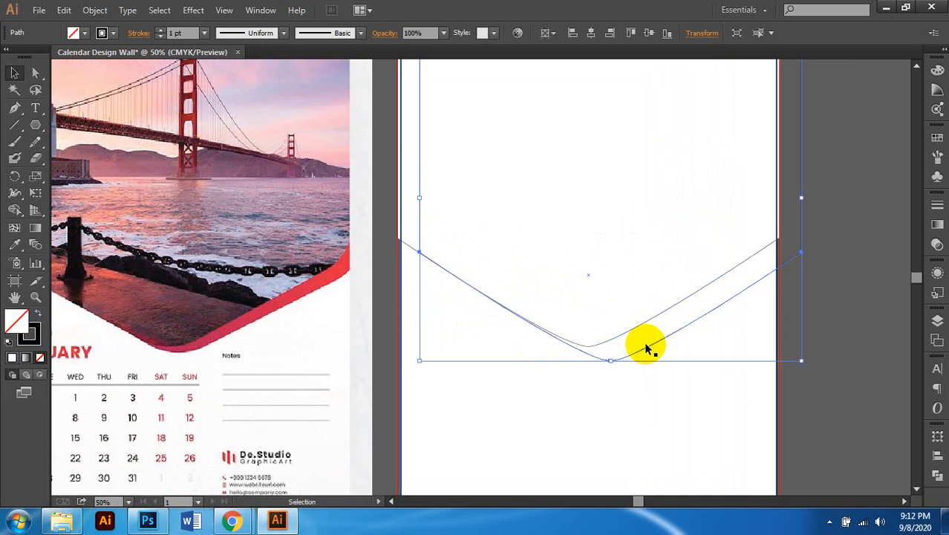
scroll(646, 349, "down", 1)
scroll(646, 349, "left", 1)
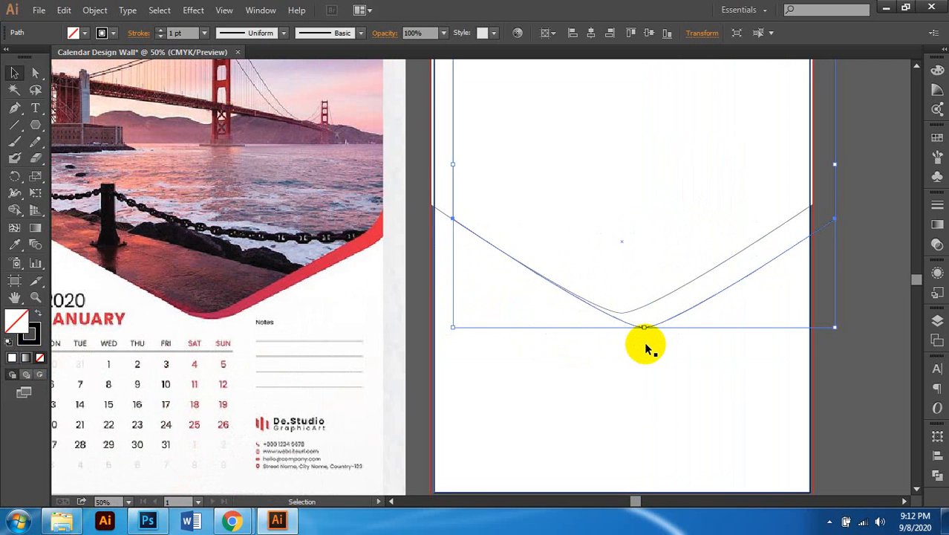
key("Up")
key("Up")
key("Up")
key("Up")
key("Up")
key("Up")
key("Up")
key("Up")
key("Up")
key("Up")
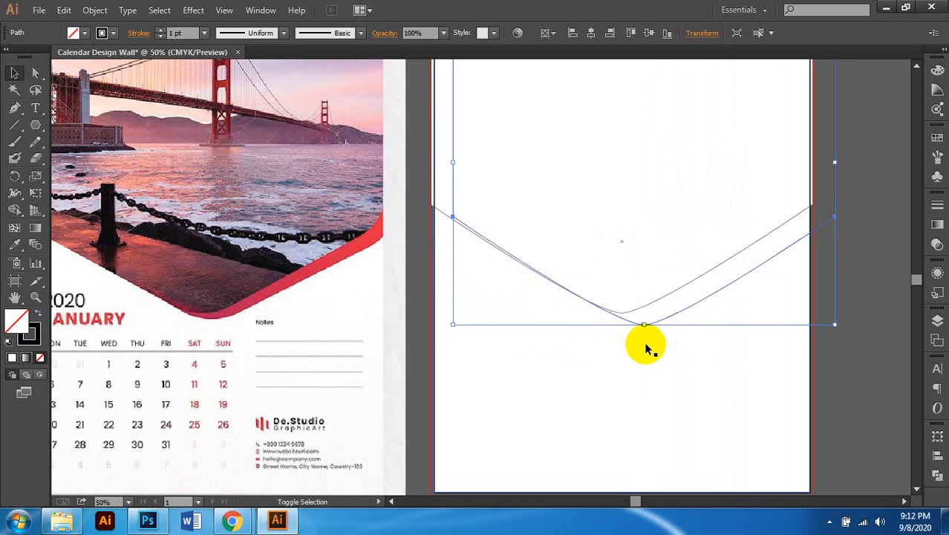
key("Up")
key("Up")
key("Up")
key("Up")
key("Up")
key("Up")
key("Up")
key("Up")
key("Up")
key("Up")
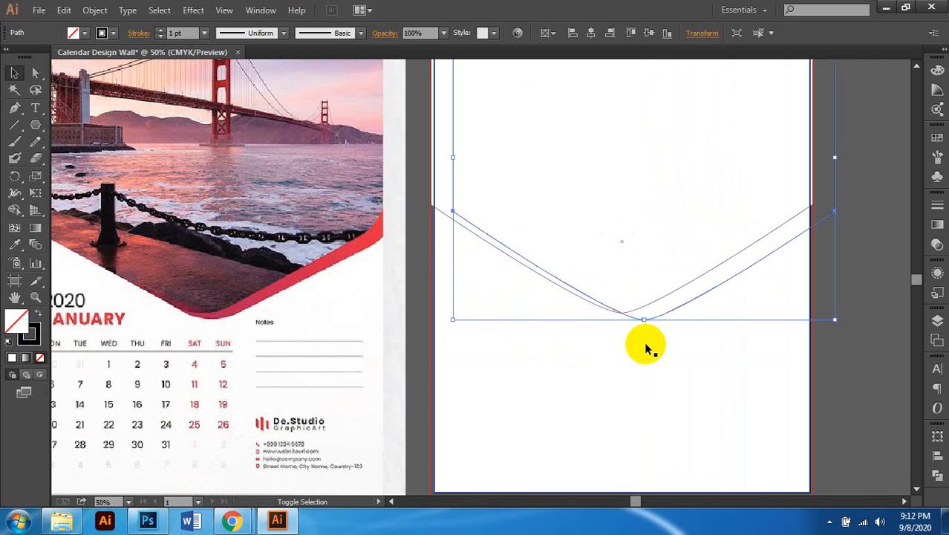
key("Left")
key("Left")
key("Left")
key("Left")
key("Left")
key("Left")
key("Left")
key("Left")
key("Left")
key("Left")
key("Left")
key("Left")
key("Left")
key("Left")
key("Left")
key("Left")
key("Left")
key("Left")
key("Left")
key("Left")
key("Down")
key("Down")
key("Down")
key("Down")
key("Down")
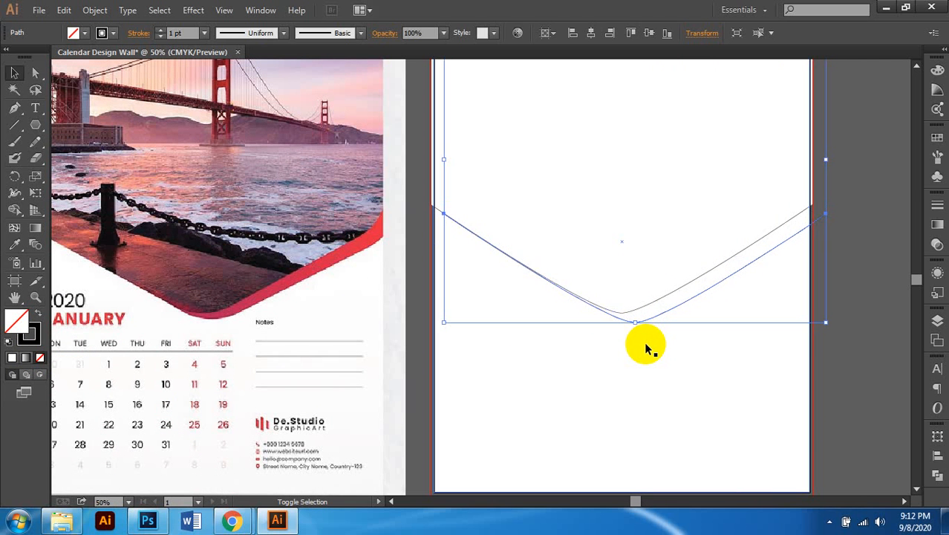
key("Left")
key("Left")
key("Left")
key("Left")
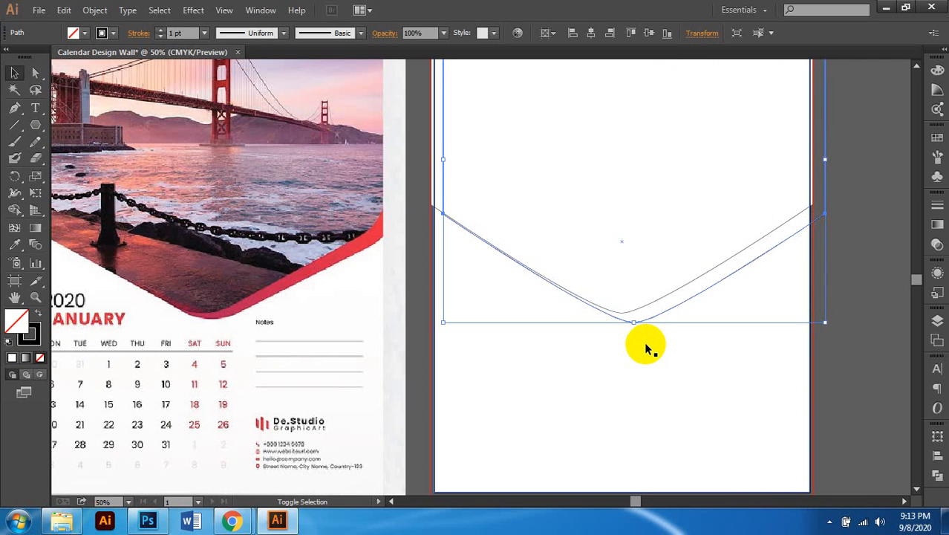
key("Right")
key("Right")
key("Right")
key("Right")
key("Right")
key("Right")
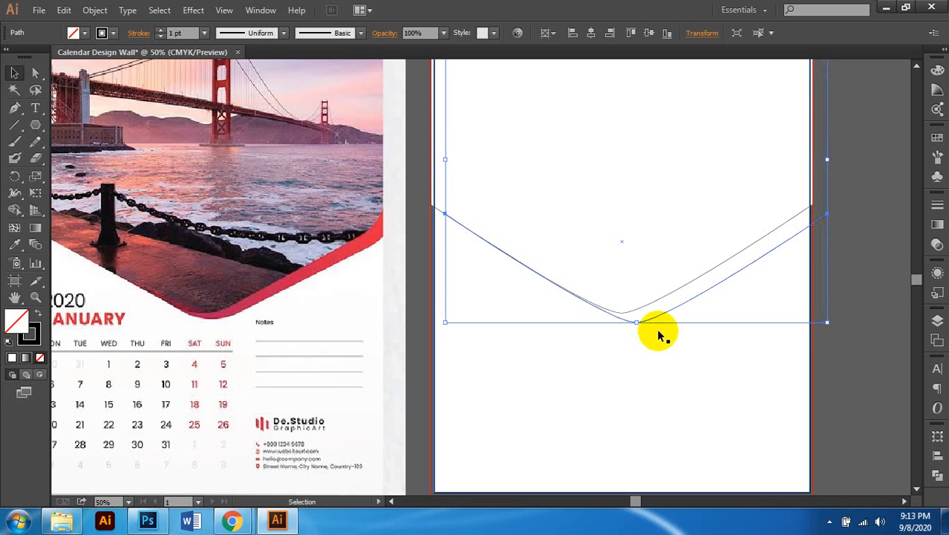
Step: Zoom out to see both pages, try selecting the curved V path, then clear the selection
key("ctrl+minus")
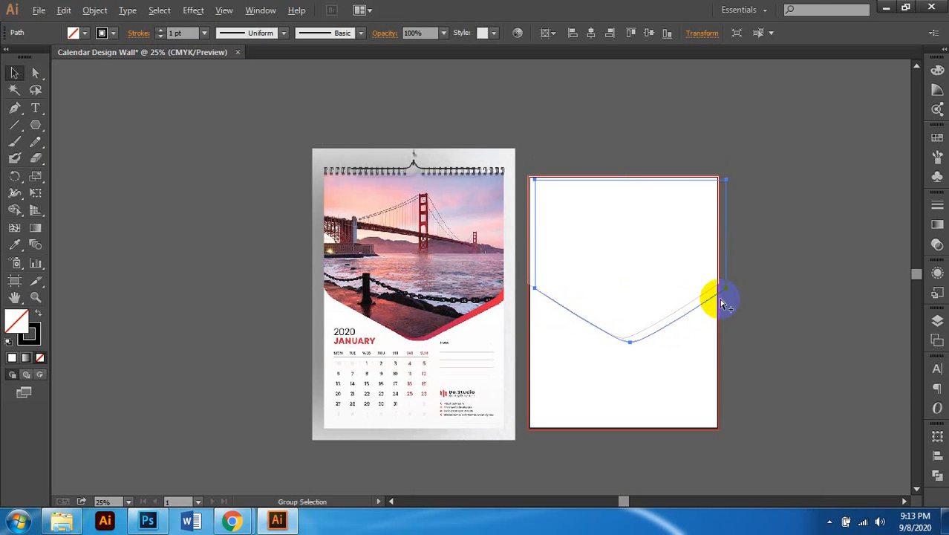
scroll(719, 300, "up", 4)
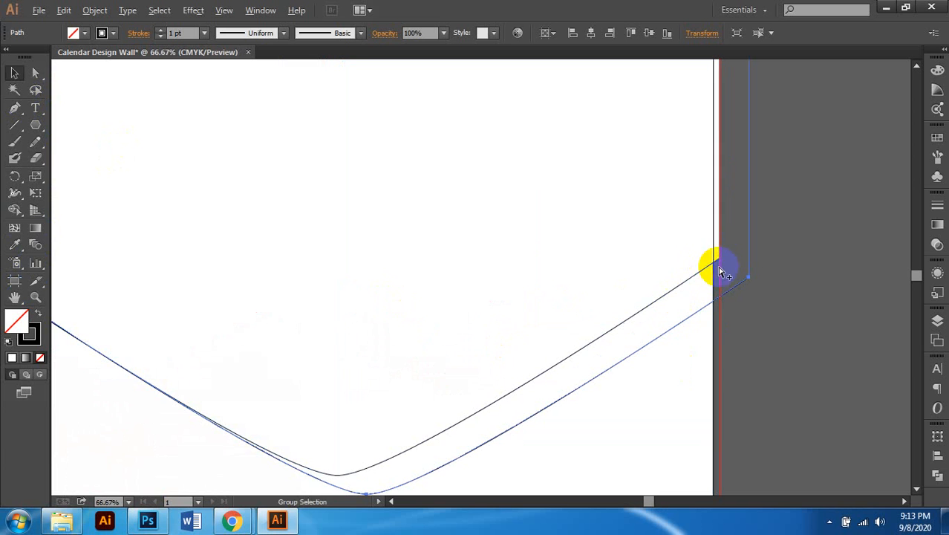
scroll(720, 268, "down", 1)
scroll(83, 305, "down", 1)
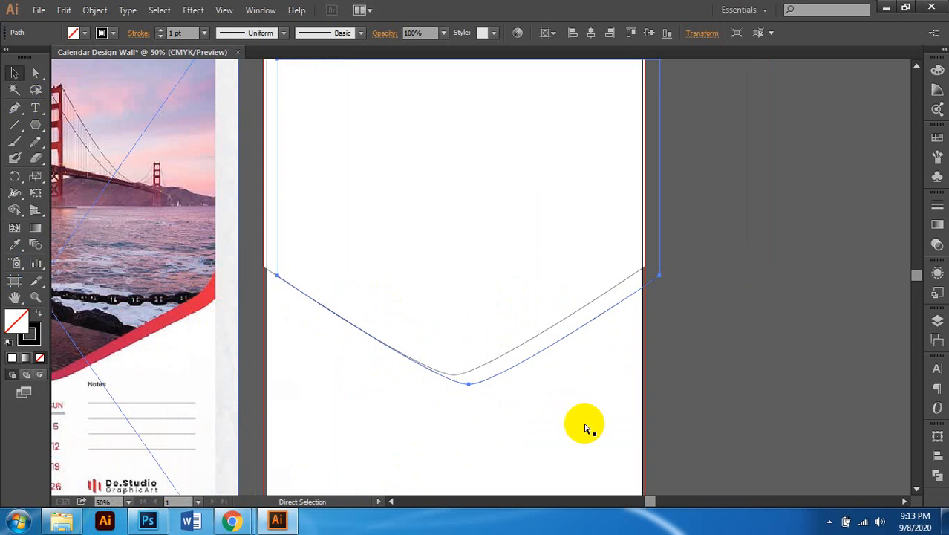
left_click(463, 384)
scroll(508, 318, "down", 1)
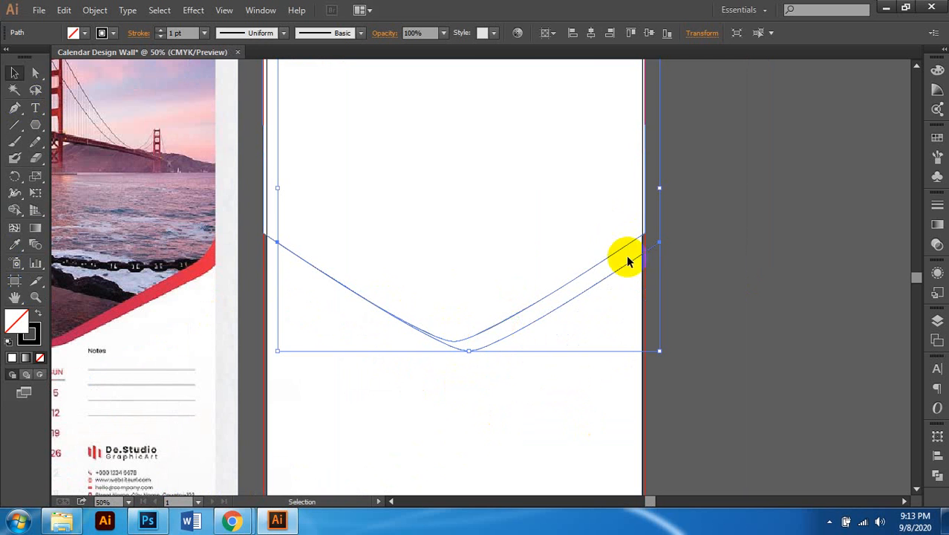
scroll(526, 188, "up", 1)
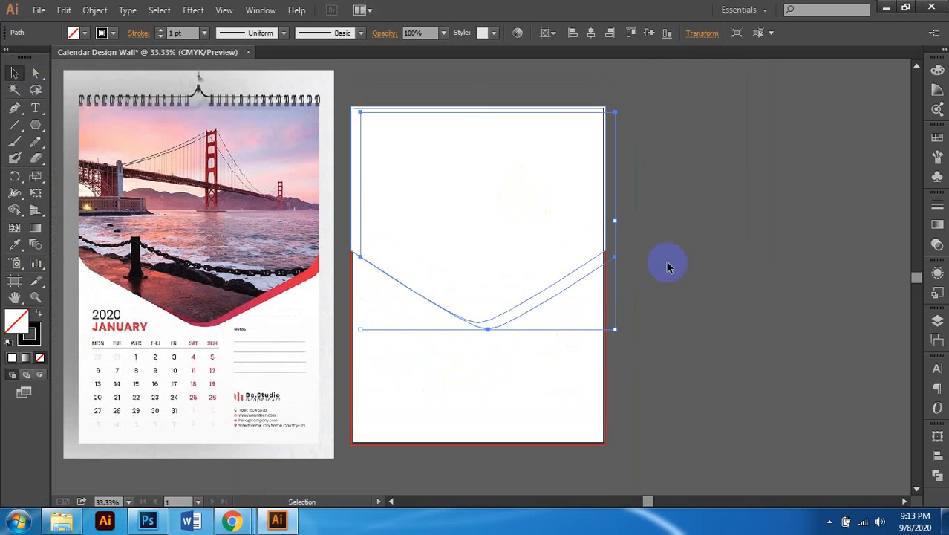
left_click(722, 260)
Step: Select the white V-bottomed shape and Shift-add the offset grey curve
left_click(572, 274)
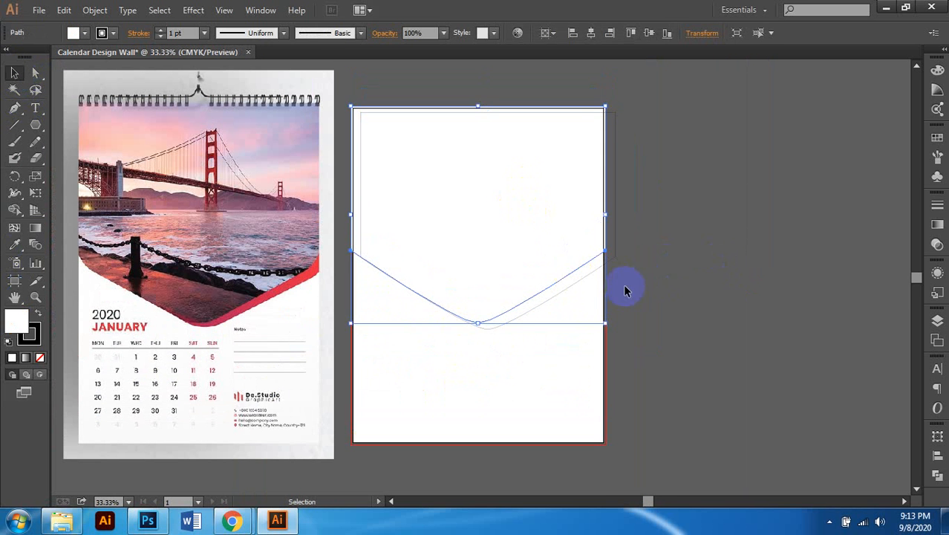
scroll(562, 291, "up", 1)
scroll(542, 300, "down", 1)
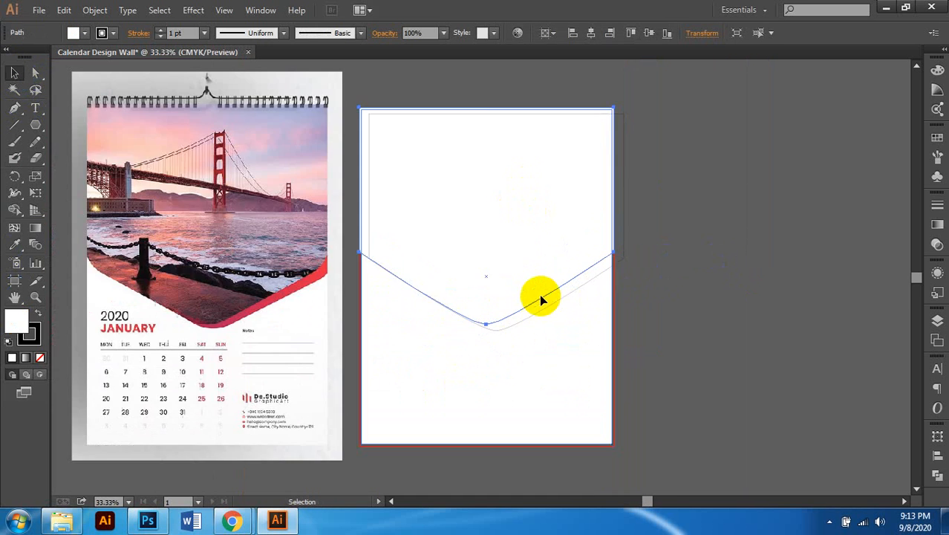
scroll(540, 289, "left", 1)
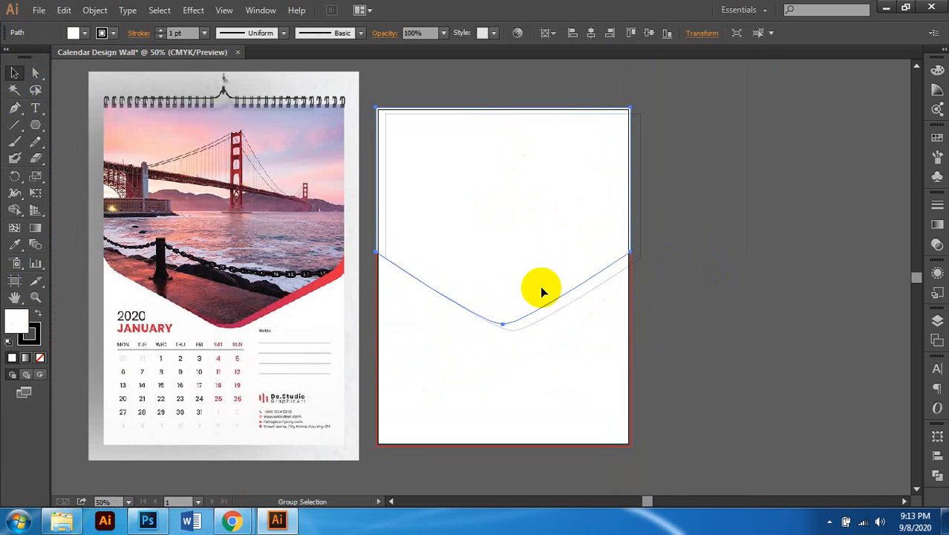
scroll(540, 290, "up", 1)
scroll(541, 322, "down", 1)
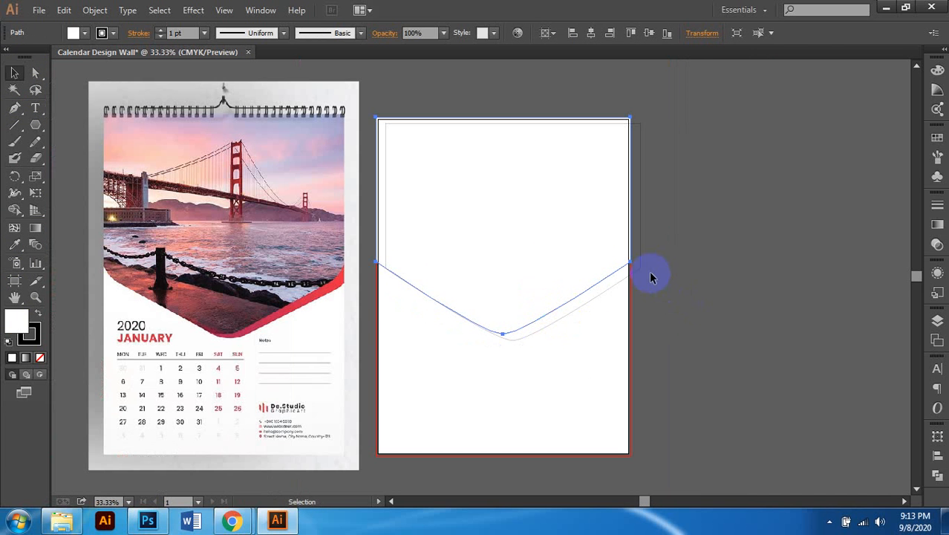
left_click(642, 258, "shift")
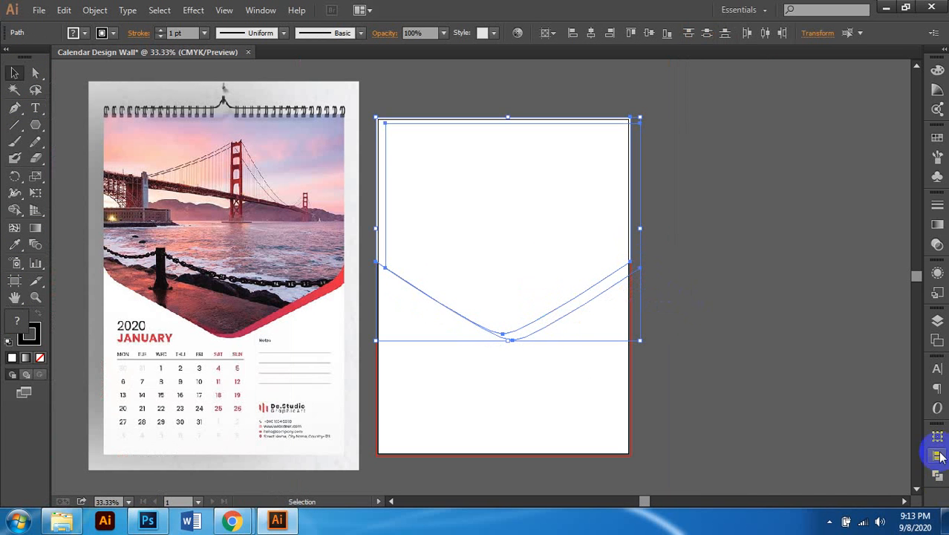
Step: Divide the two shapes with Pathfinder and ungroup the resulting pieces
left_click(937, 474)
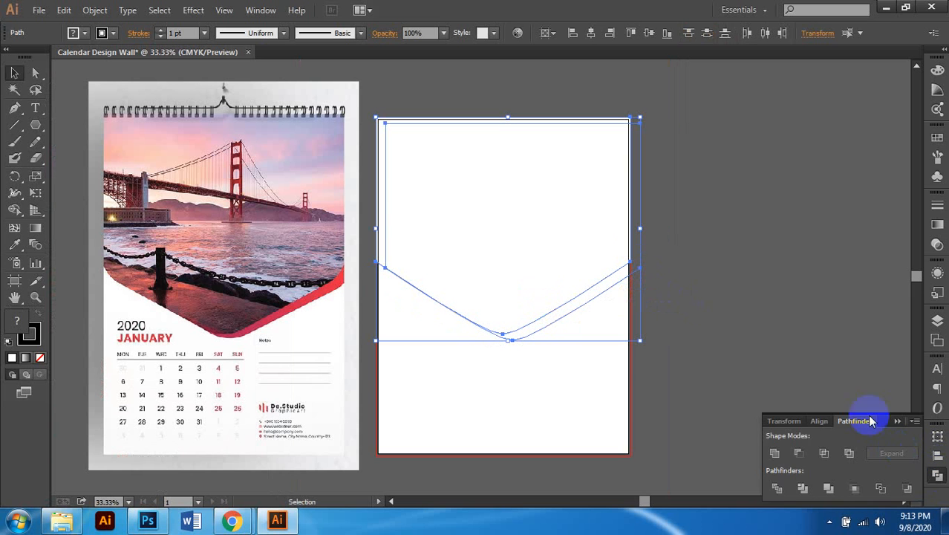
left_click(778, 489)
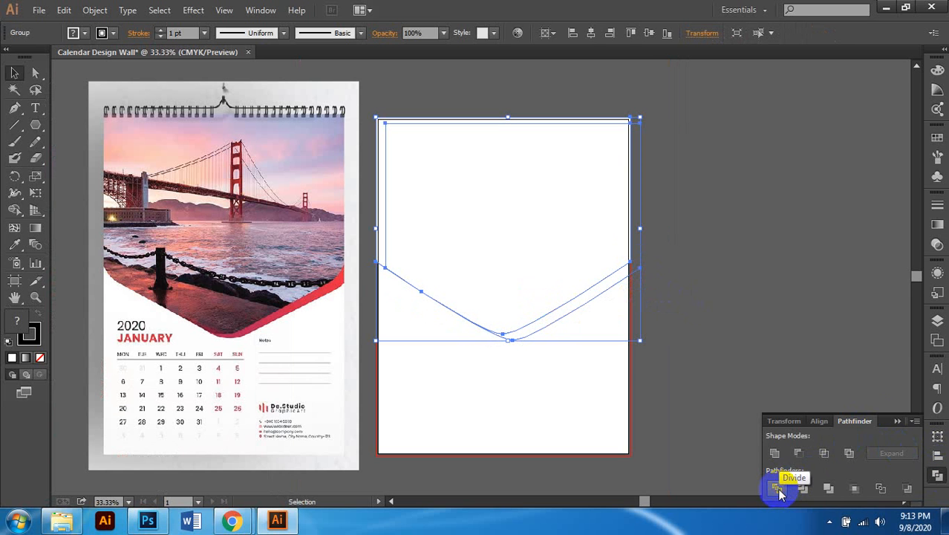
scroll(615, 281, "up", 1)
right_click(621, 269)
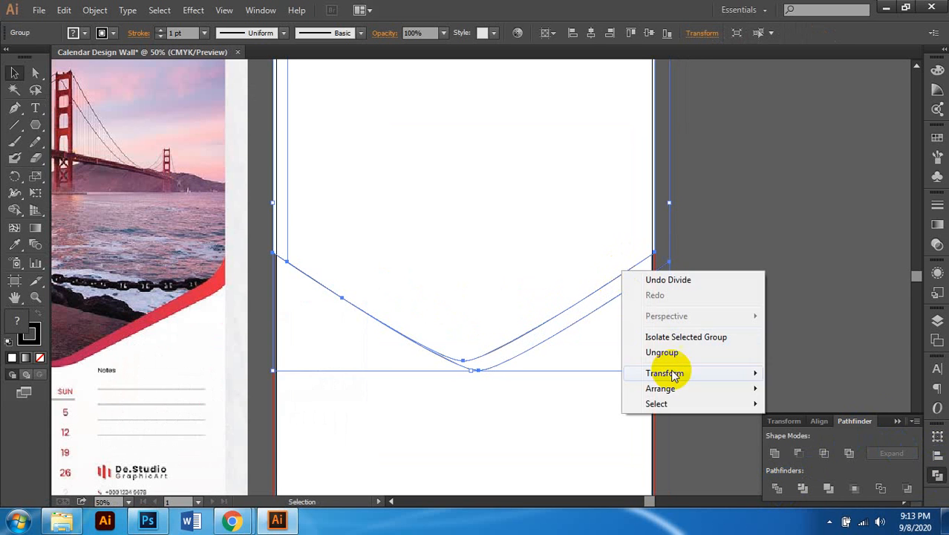
left_click(667, 352)
Step: Select the leftover white top piece and delete it
left_click(672, 261)
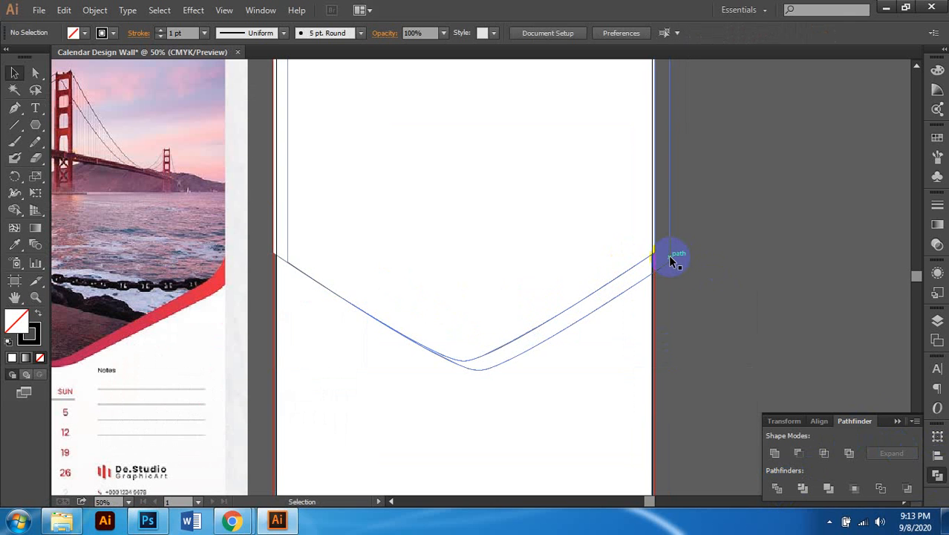
left_click(672, 261)
scroll(666, 265, "up", 2)
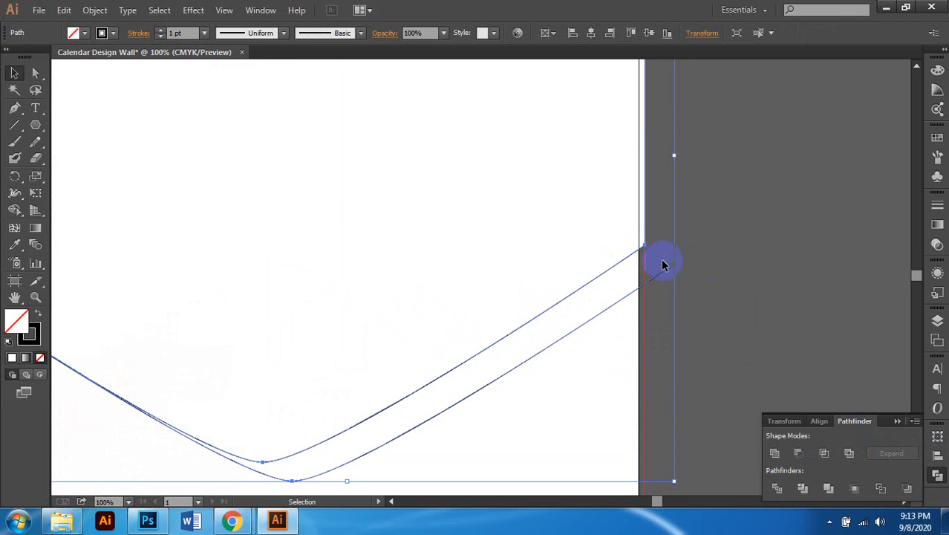
scroll(661, 264, "down", 1)
scroll(659, 258, "down", 1)
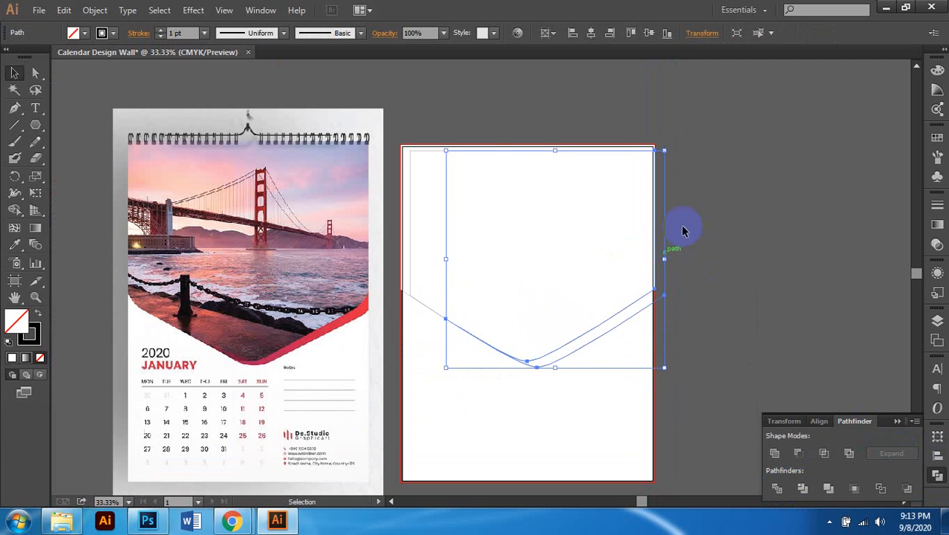
left_click(421, 154)
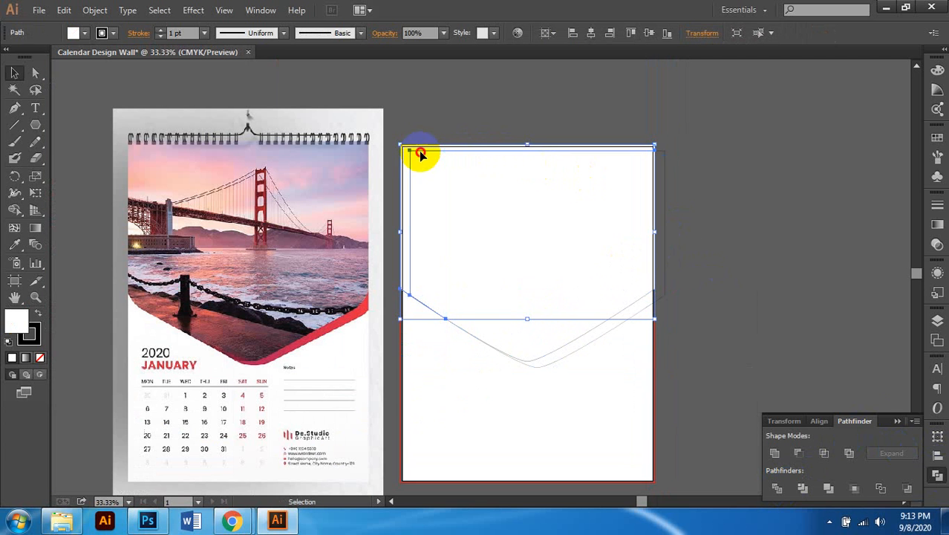
key("Delete")
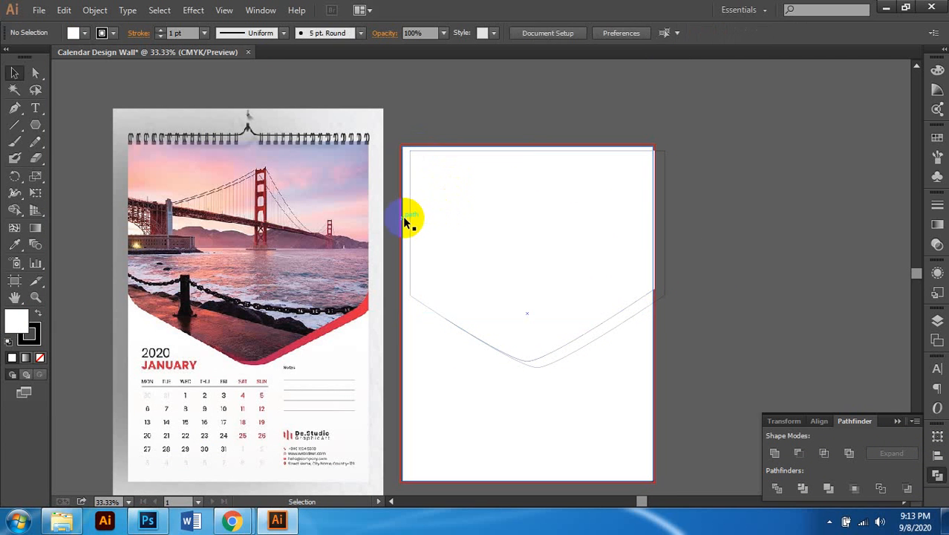
Step: Undo an accidental deletion of the white page shape and check the remaining pieces
left_click(407, 216)
key("Delete")
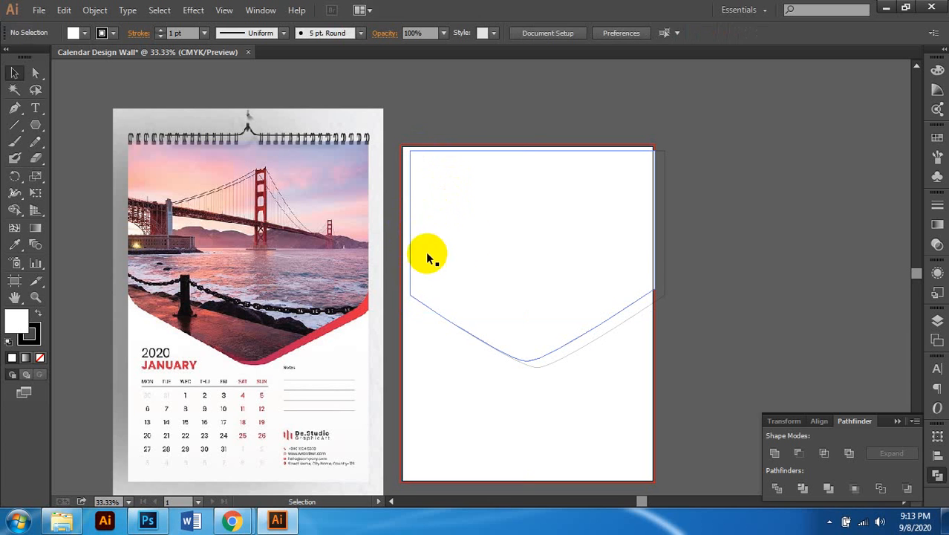
key("ctrl+z")
left_click(364, 312)
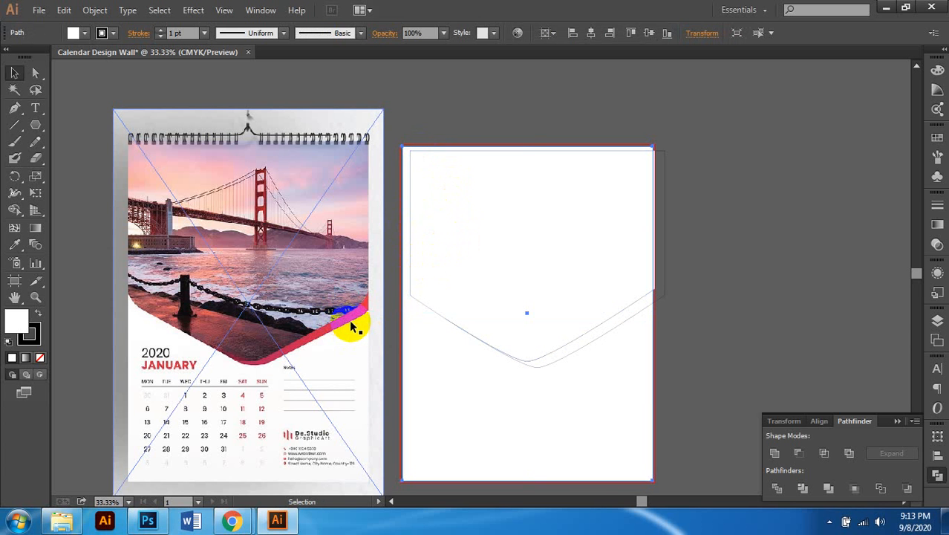
scroll(420, 254, "up", 1)
left_click(415, 254)
left_click(773, 221)
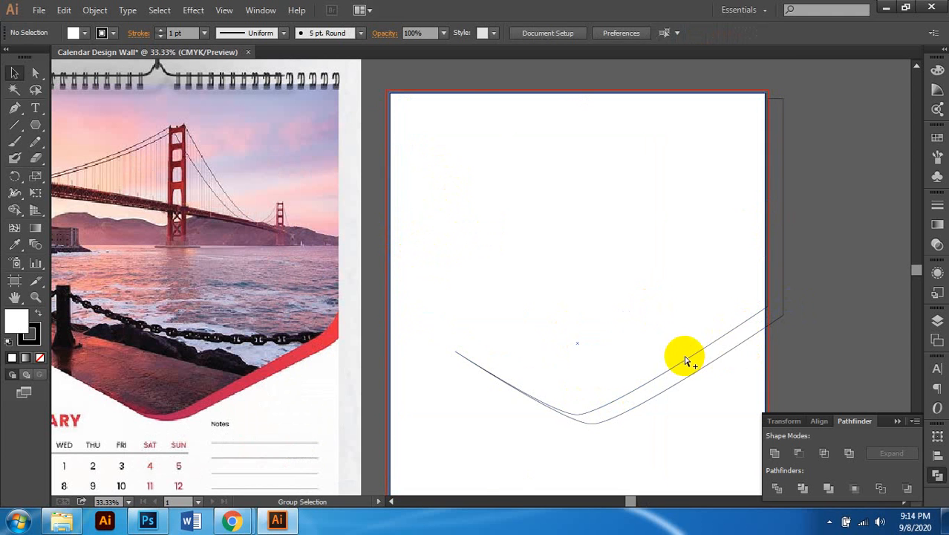
Step: Select the curved path on the second artboard
scroll(767, 323, "down", 1)
scroll(787, 310, "up", 3)
left_click(789, 303)
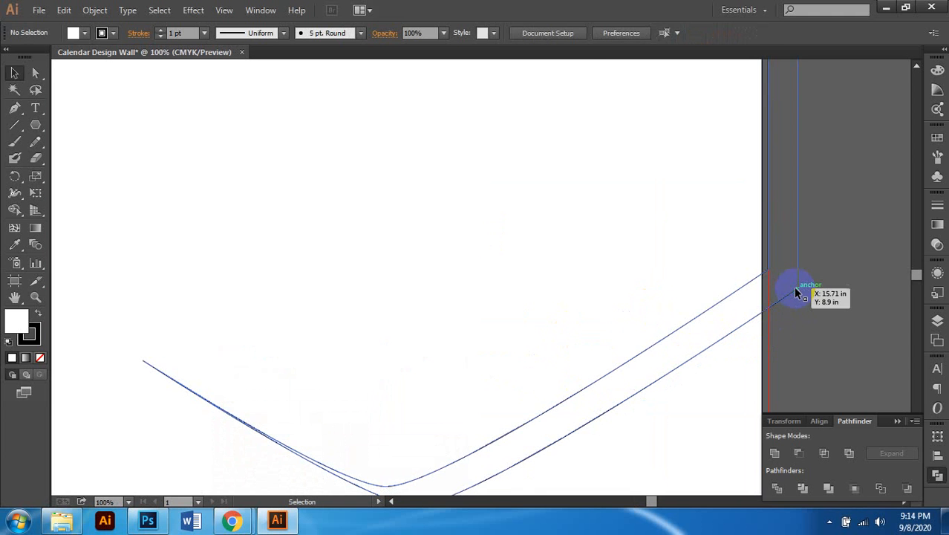
scroll(779, 321, "down", 2)
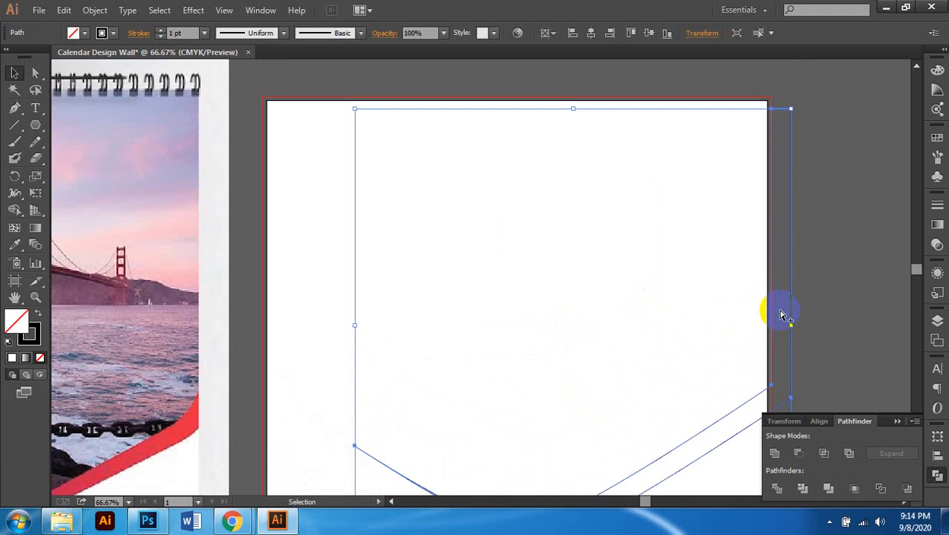
scroll(779, 314, "down", 1)
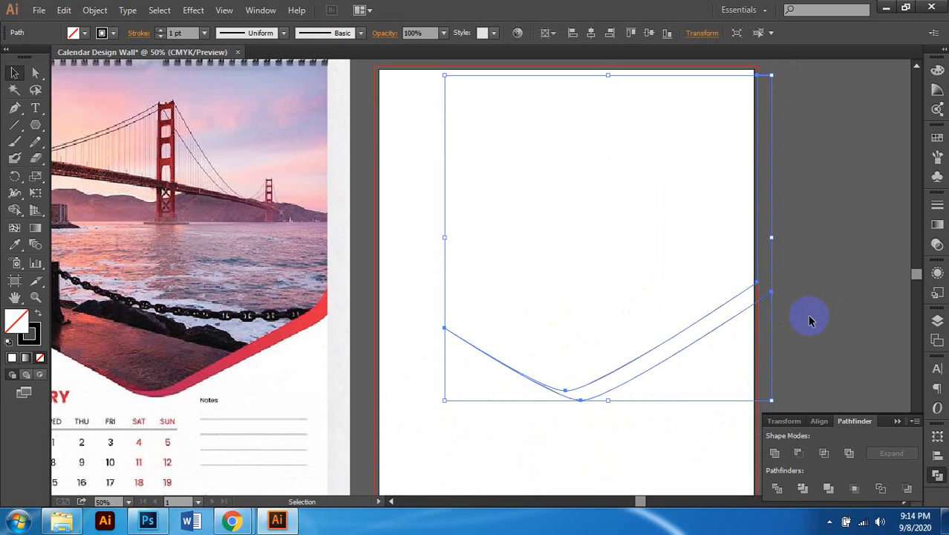
scroll(795, 316, "right", 1)
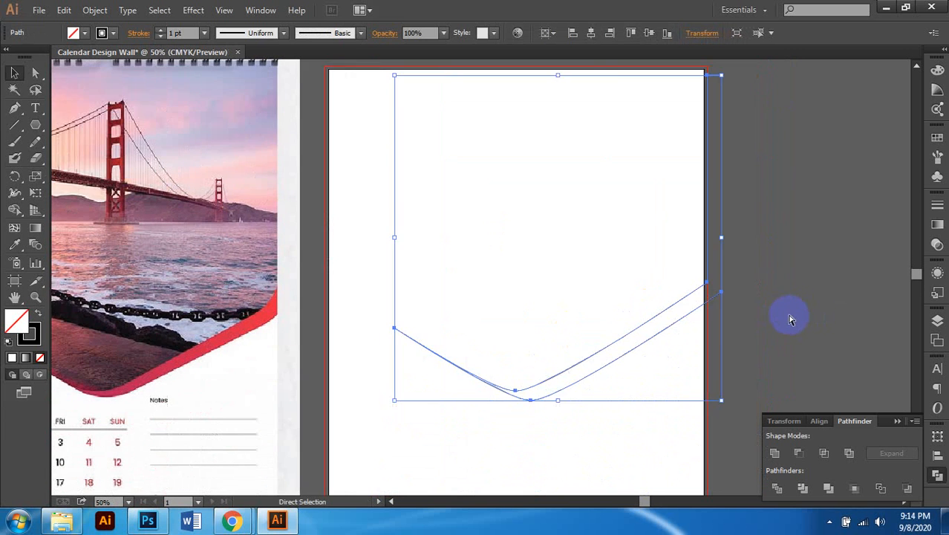
scroll(778, 312, "up", 1)
scroll(605, 238, "down", 1)
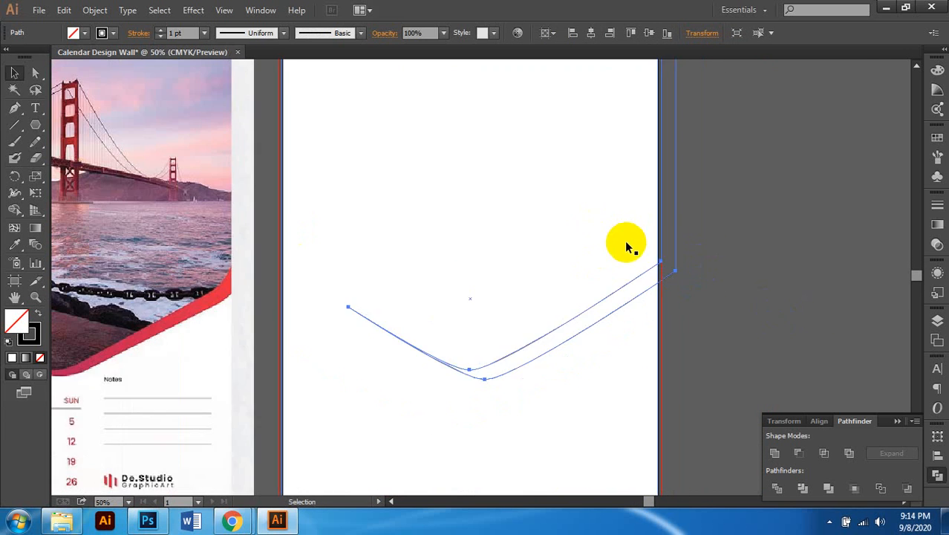
left_click(693, 276)
Step: Draw a tall rectangle along the page's right edge with the Rectangle tool
left_click(34, 111)
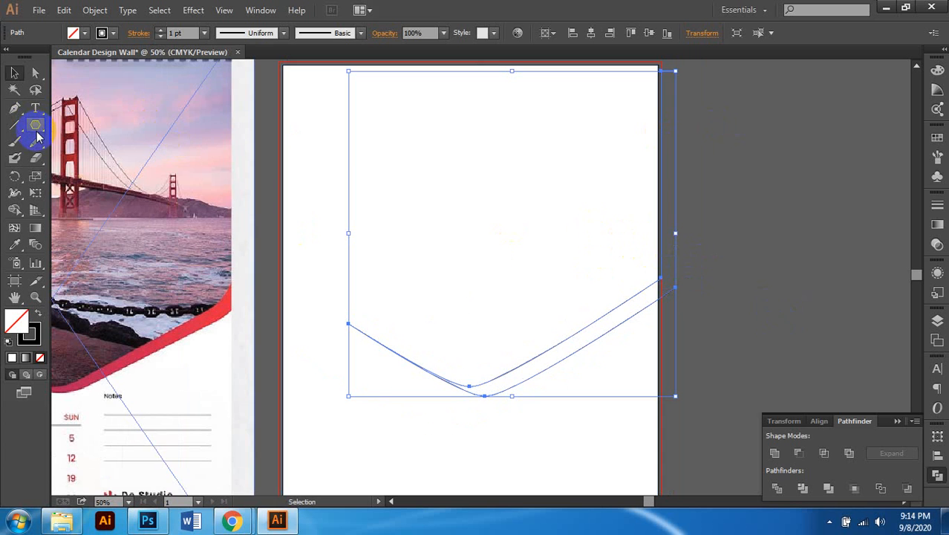
left_click_drag(37, 136, 88, 129)
scroll(532, 168, "up", 1)
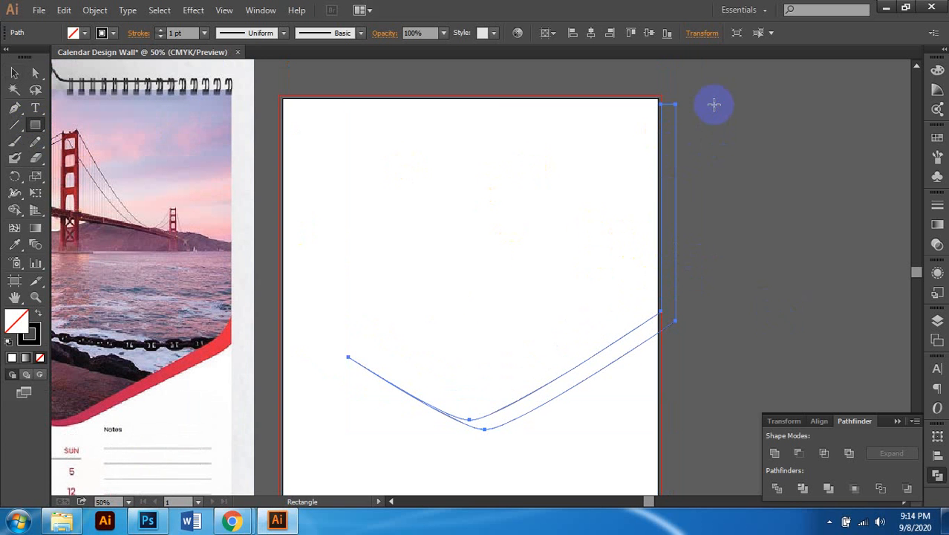
left_click_drag(714, 104, 662, 387)
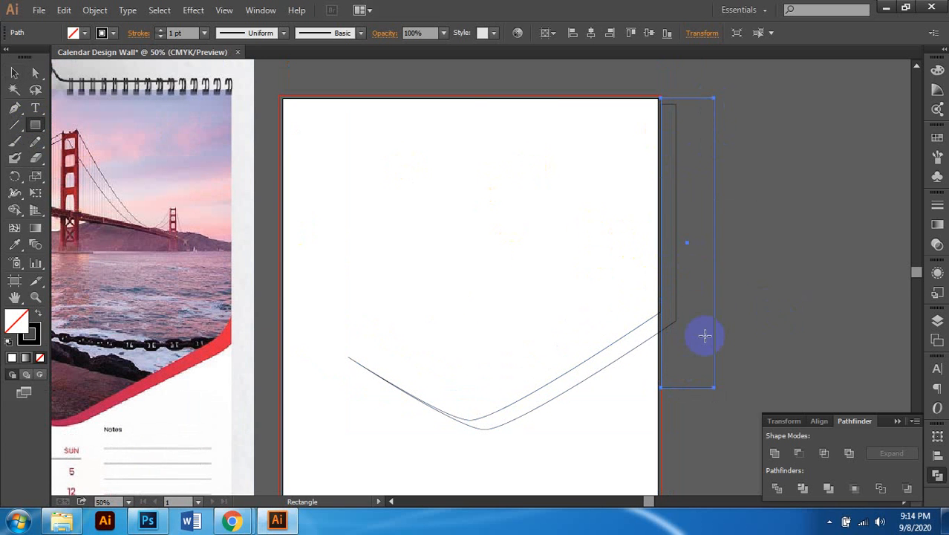
Step: Select the rectangle together with the curve group and ungroup the divided pieces
left_click(15, 72)
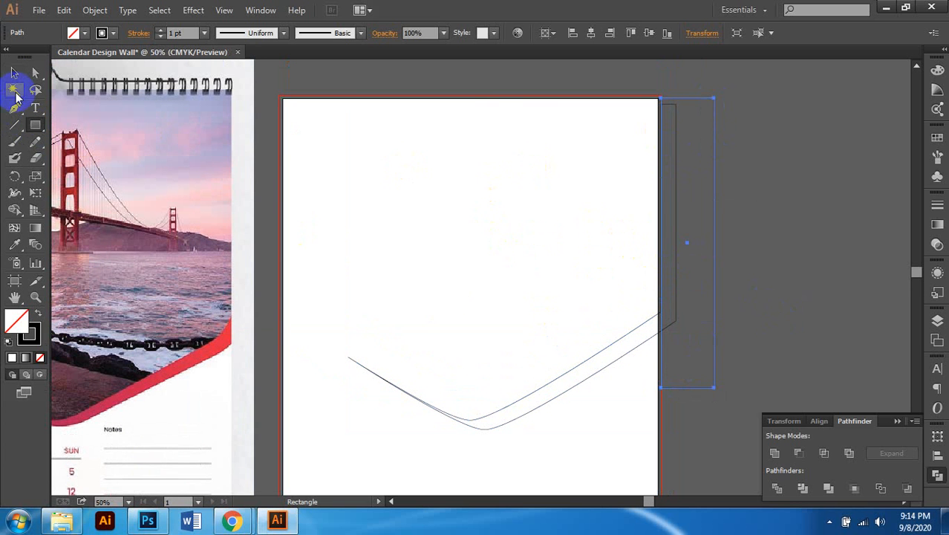
left_click(542, 383, "shift")
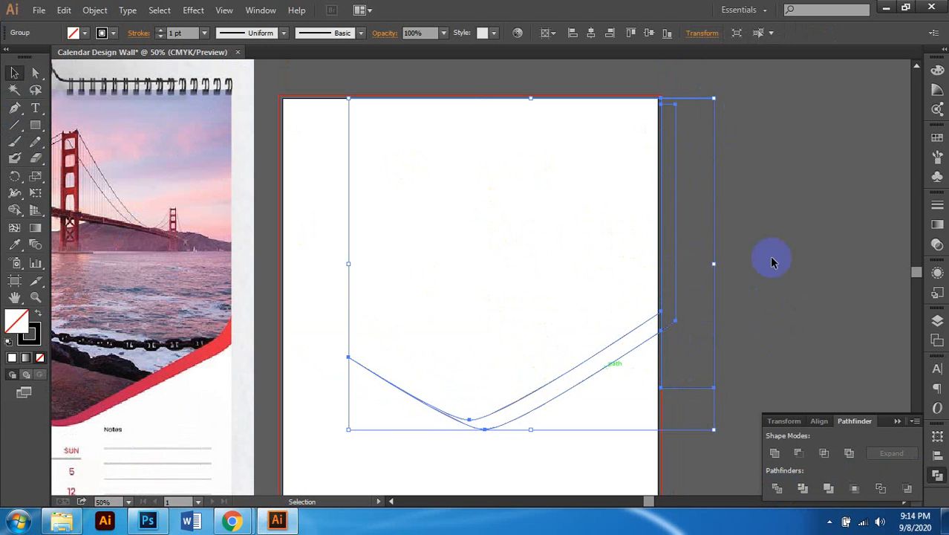
right_click(717, 336)
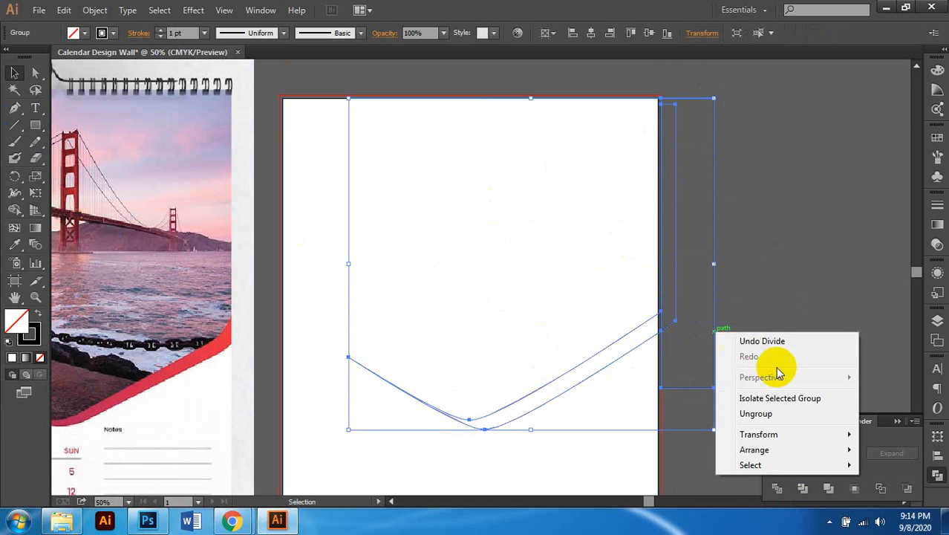
left_click(769, 414)
left_click(744, 266)
Step: Delete the two leftover strips at the artboard's right edge, keeping the V-shaped curve
left_click(718, 277)
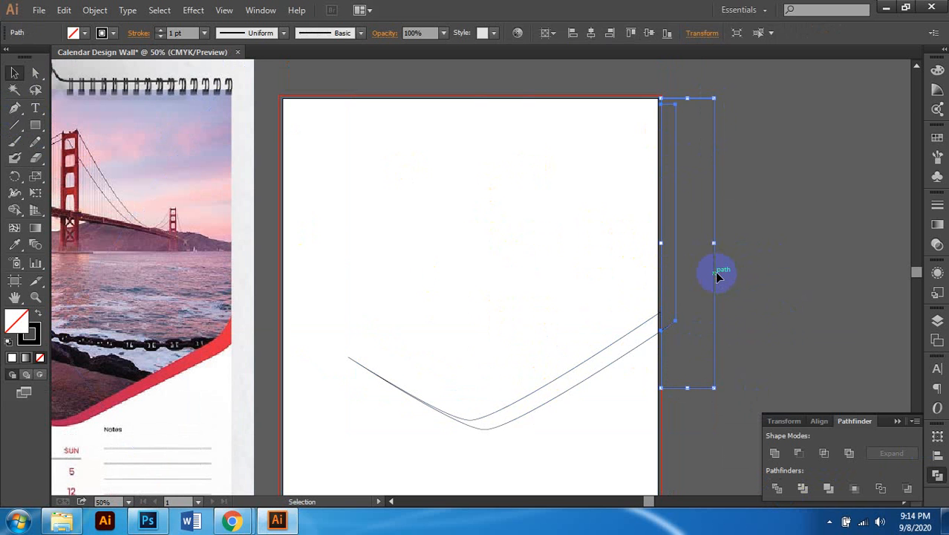
key("Delete")
left_click(676, 289)
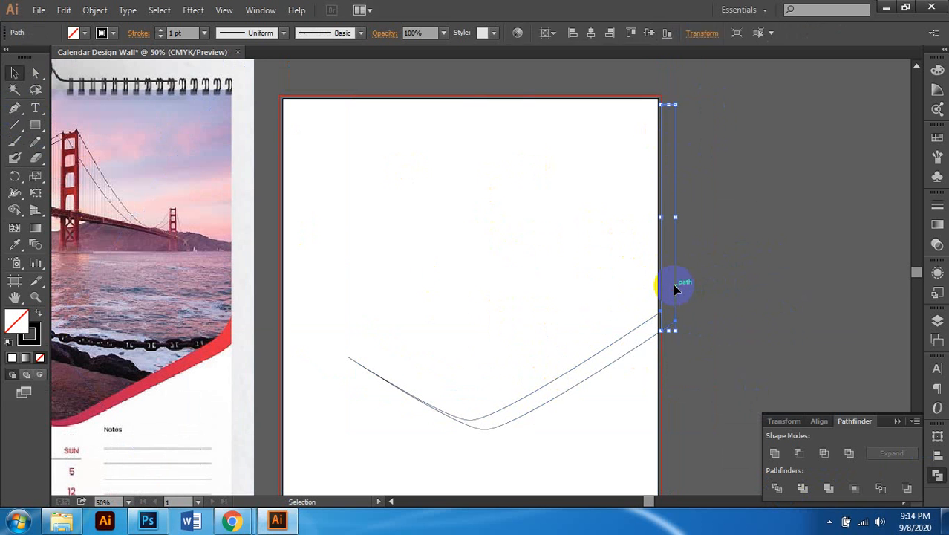
key("Delete")
scroll(435, 350, "down", 1)
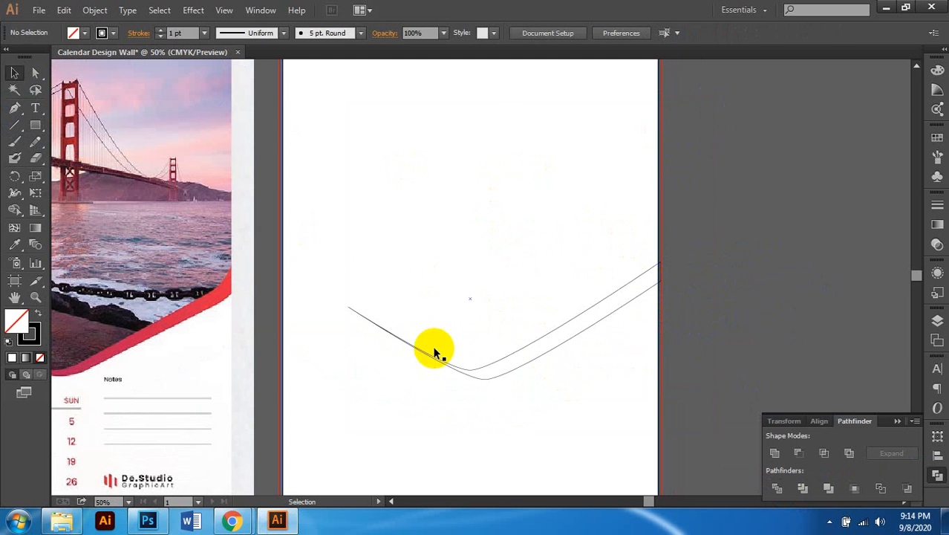
left_click(540, 340)
key("ctrl+minus")
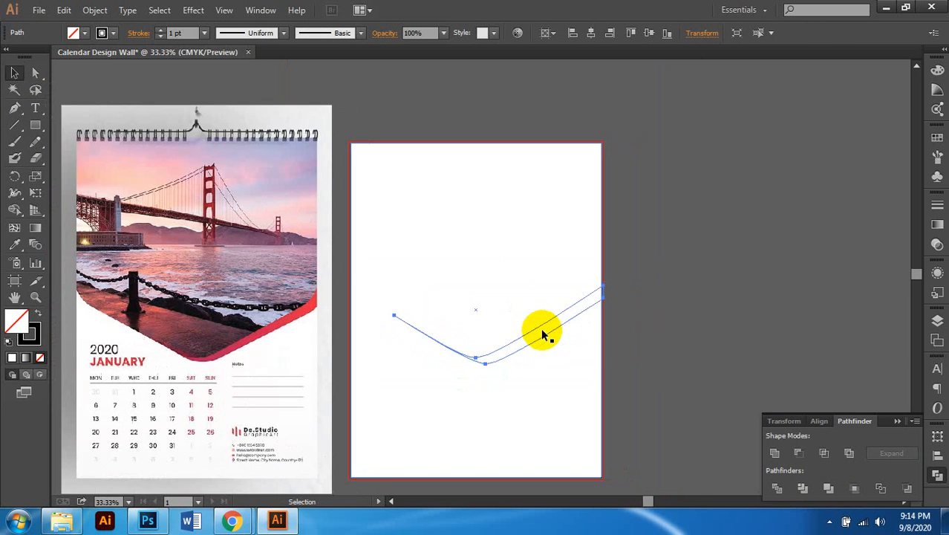
Step: Fill the V-shaped curve with red C0 M100 Y100 K0 and deselect it
left_click(937, 70)
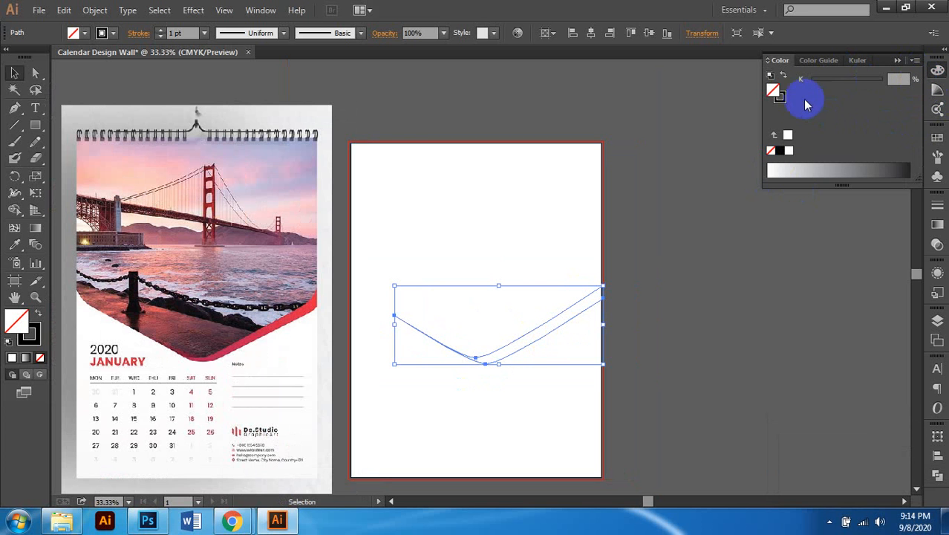
left_click_drag(783, 97, 21, 321)
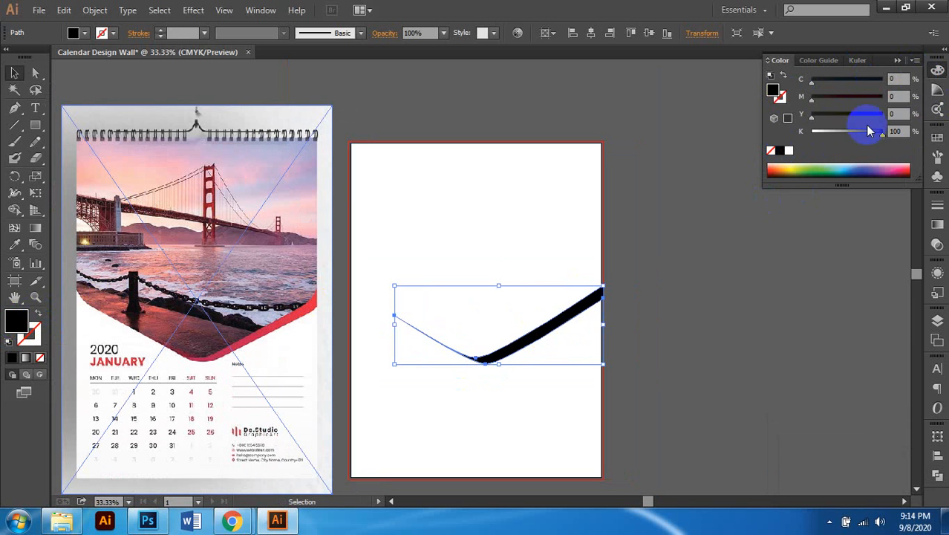
left_click_drag(834, 136, 795, 132)
left_click_drag(875, 116, 919, 117)
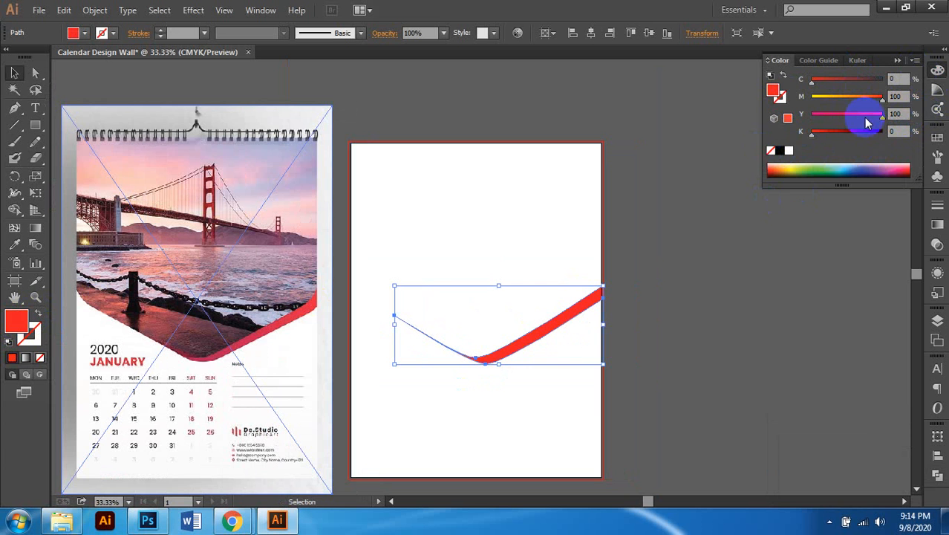
scroll(547, 328, "up", 2)
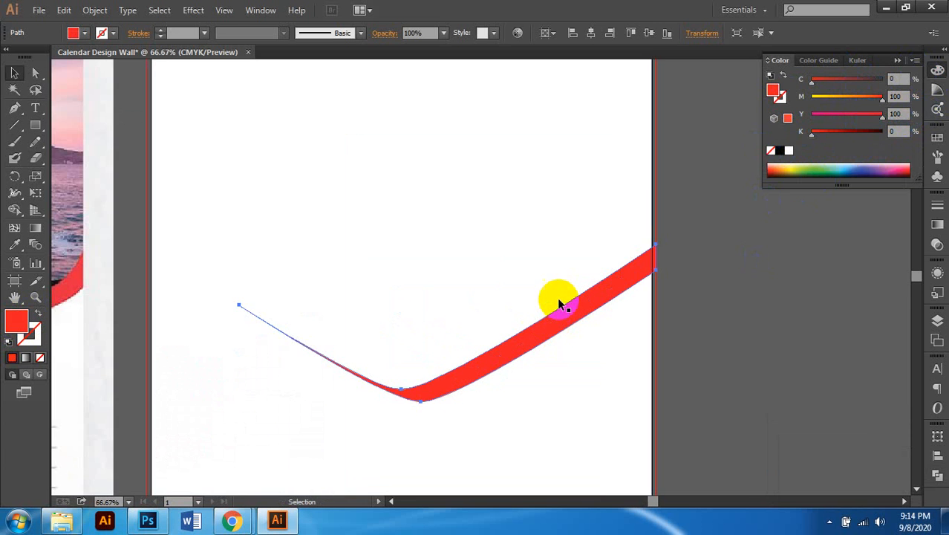
scroll(563, 305, "down", 1)
left_click(756, 312)
Step: Pan around the page to inspect the new red band
scroll(658, 306, "down", 1)
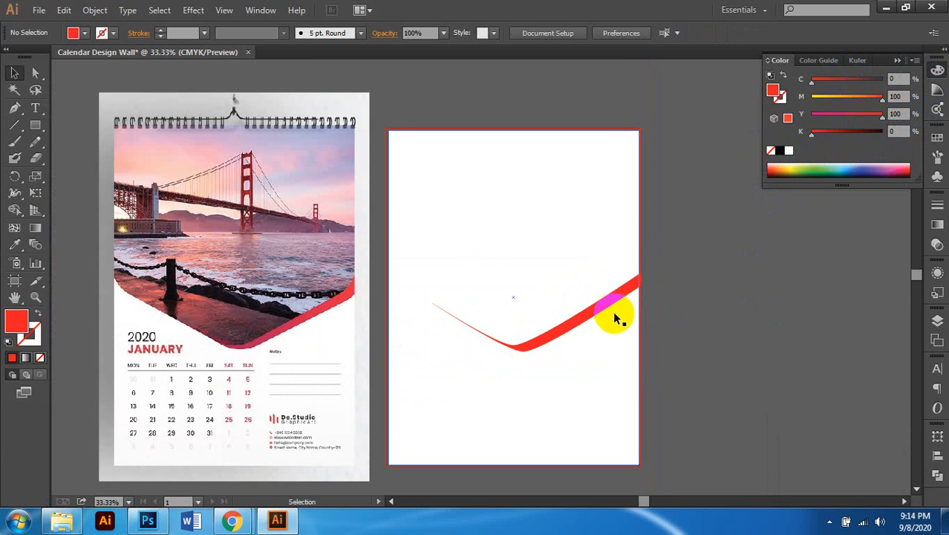
scroll(615, 318, "down", 1)
scroll(621, 313, "left", 1)
scroll(418, 314, "up", 2)
scroll(418, 314, "down", 2)
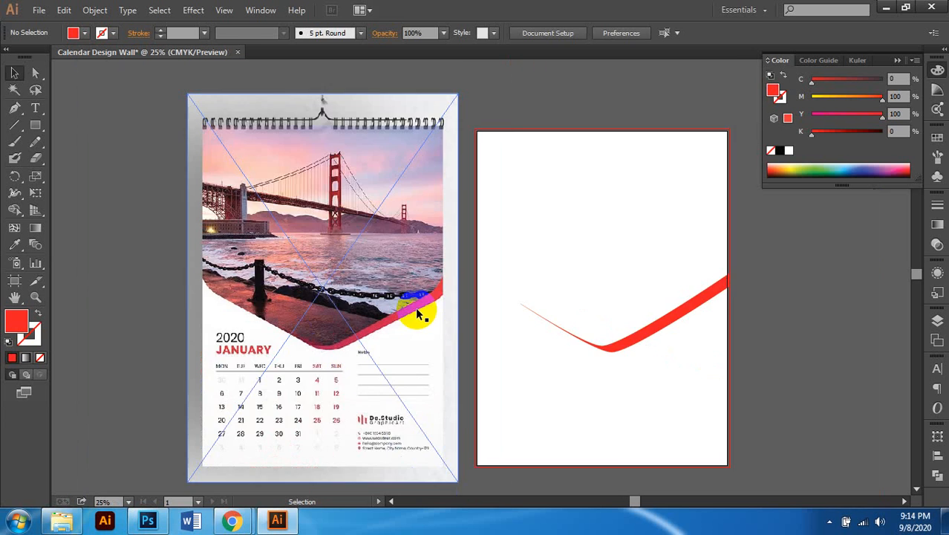
scroll(483, 304, "down", 1)
scroll(525, 286, "right", 1)
scroll(547, 292, "up", 1)
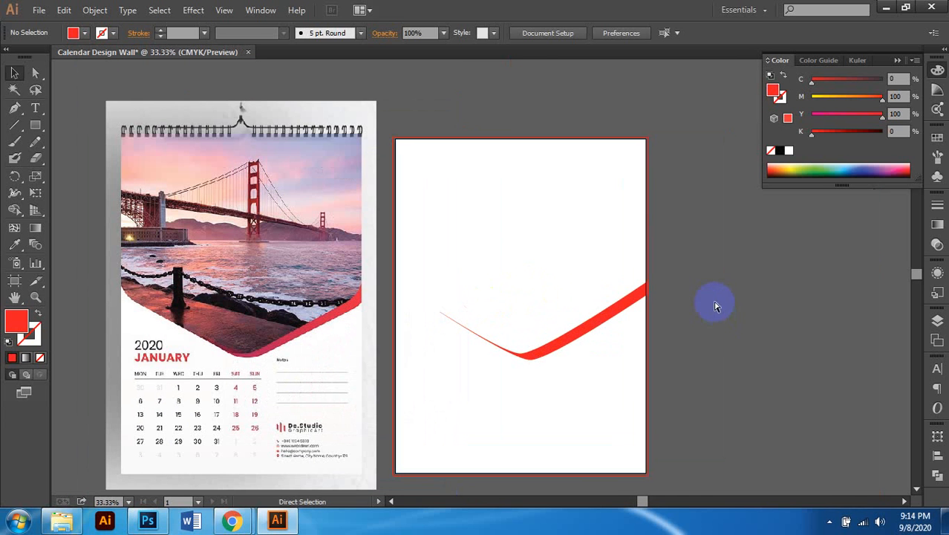
scroll(702, 305, "right", 1)
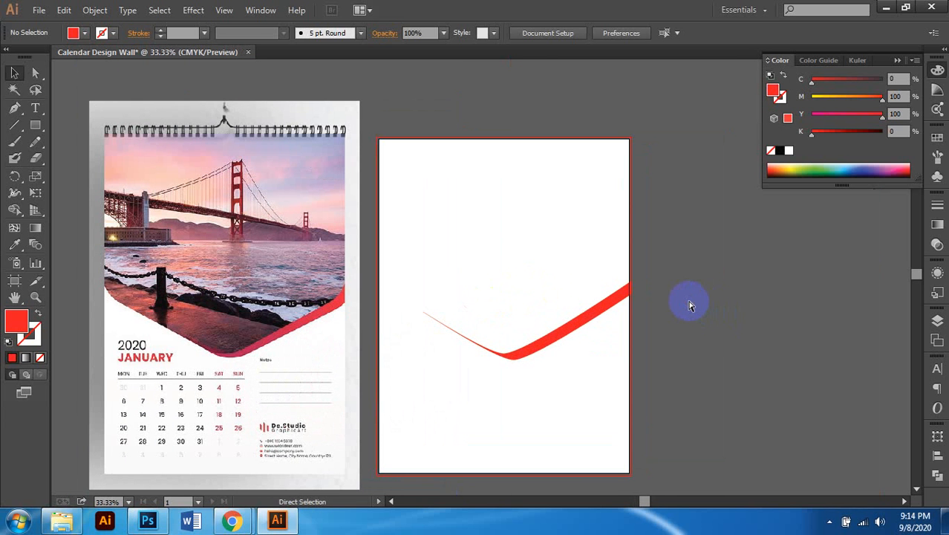
Step: Undo a change to the white shape behind the curve and reselect the V-shaped path
left_click(470, 262)
key("ctrl+z")
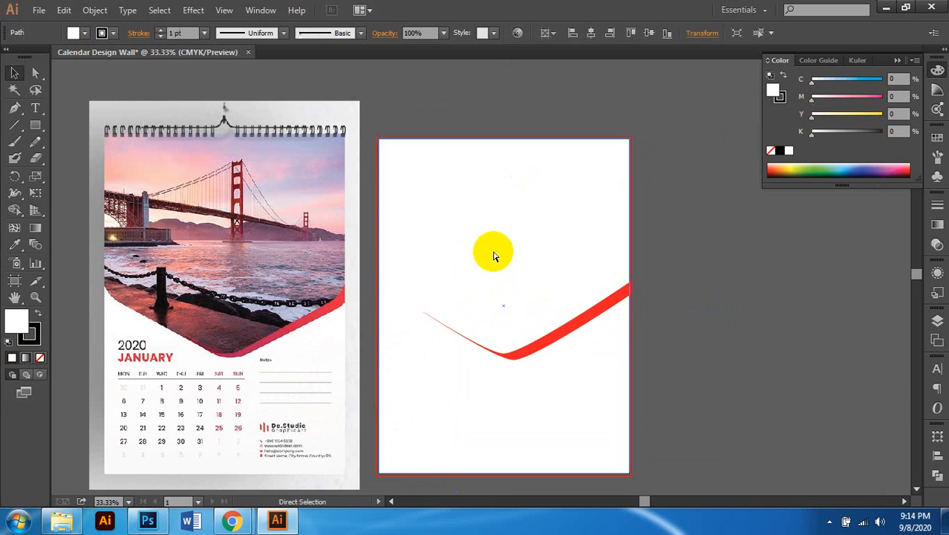
left_click(750, 290)
scroll(385, 317, "up", 1)
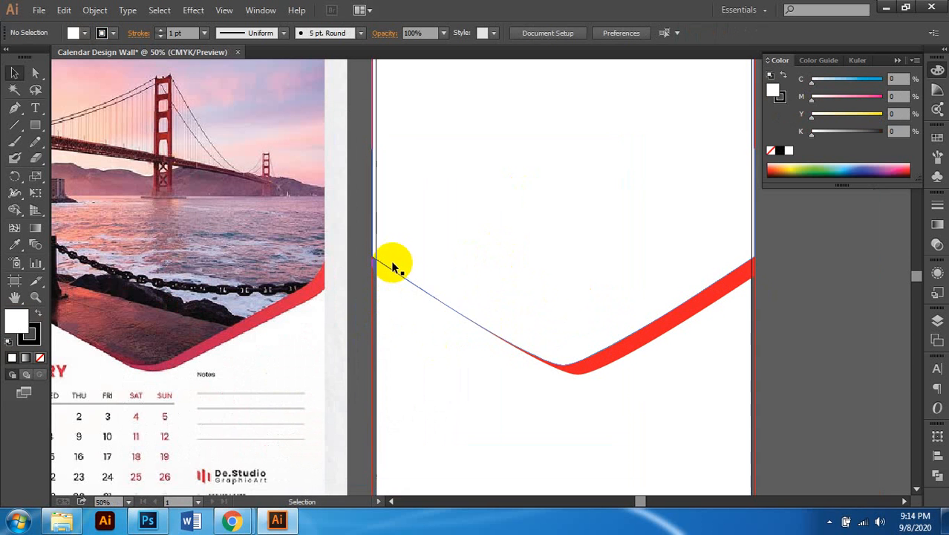
left_click(391, 271)
scroll(464, 272, "down", 2)
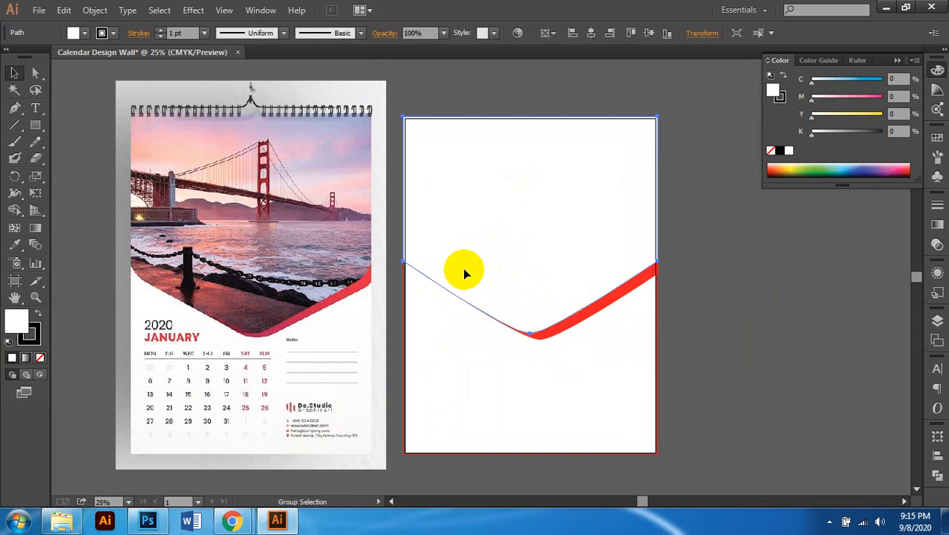
scroll(463, 272, "up", 1)
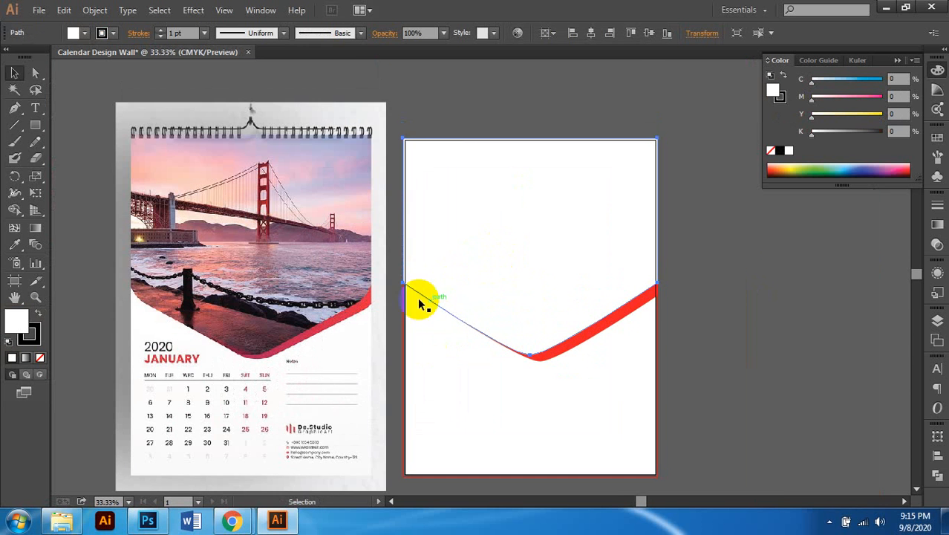
Step: In Explorer, go up to the project folder, open Image, and drag the Golden Gate photo into Illustrator
left_click(63, 524)
left_click(561, 268)
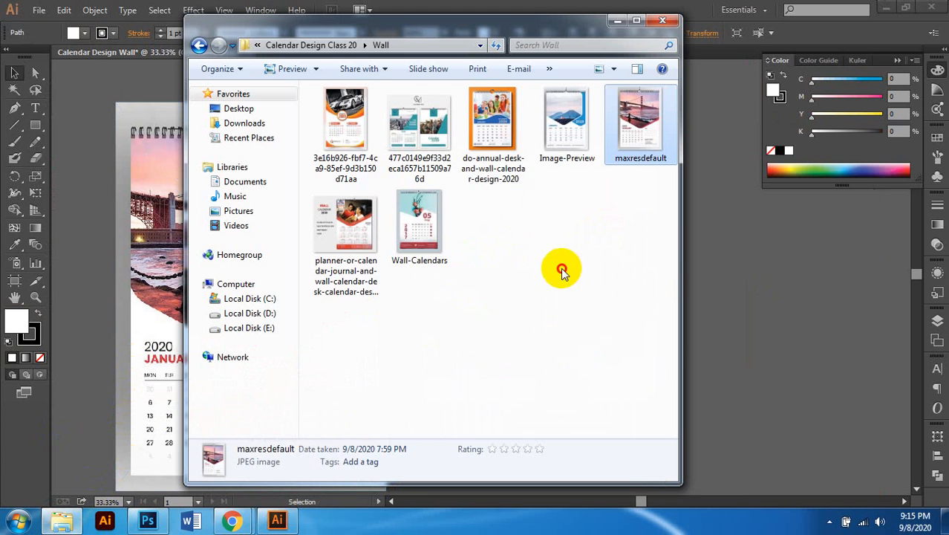
scroll(566, 244, "down", 4)
key("BackSpace")
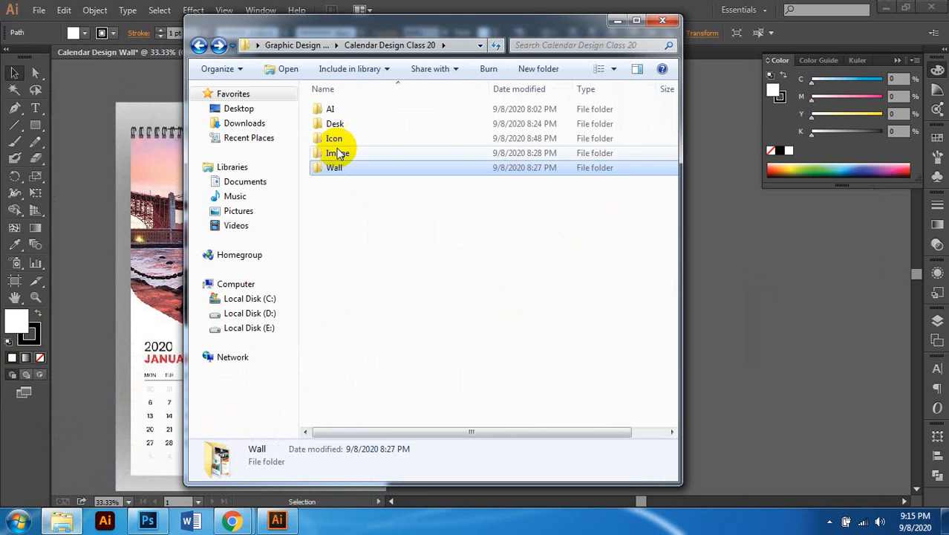
double_click(345, 152)
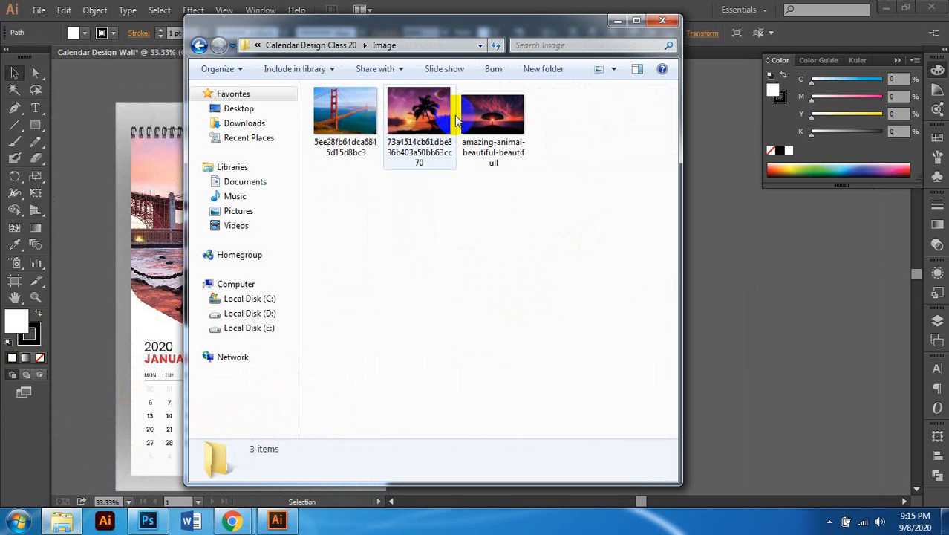
left_click_drag(345, 119, 831, 309)
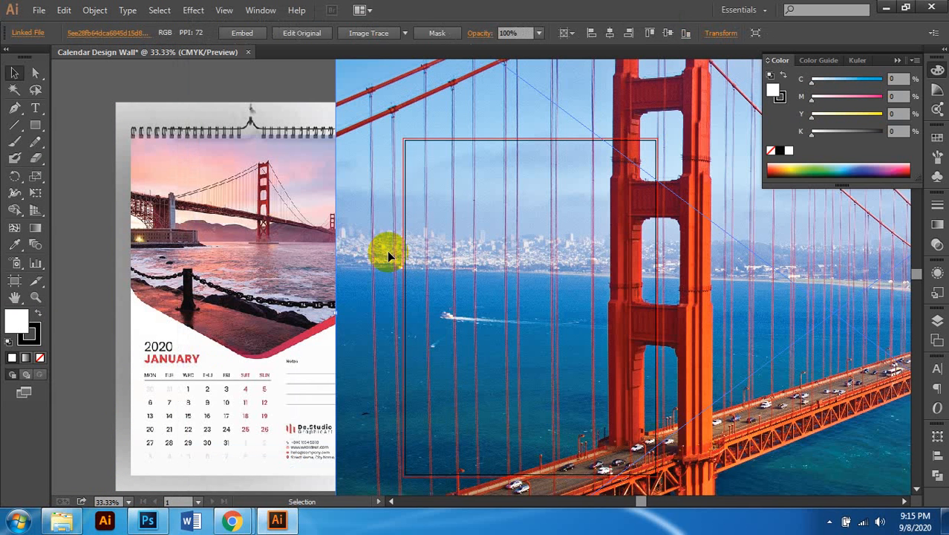
Step: Scale the placed bridge photo proportionally and reposition it over the second artboard
key("ctrl+minus")
key("ctrl+minus")
key("ctrl+minus")
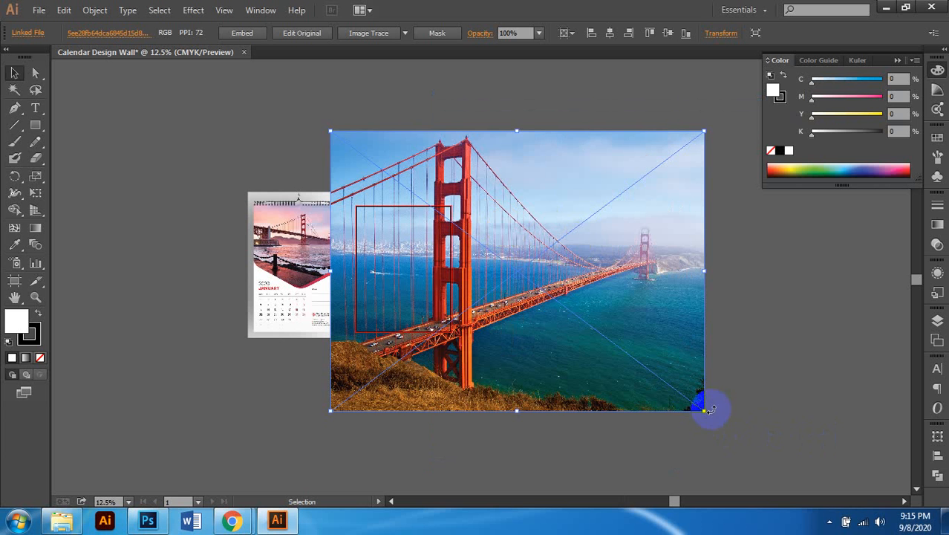
left_click_drag(706, 413, 460, 231)
key("ctrl+plus")
key("ctrl+plus")
scroll(527, 185, "up", 5)
left_click_drag(528, 150, 544, 252)
scroll(517, 278, "left", 2)
scroll(566, 252, "down", 3)
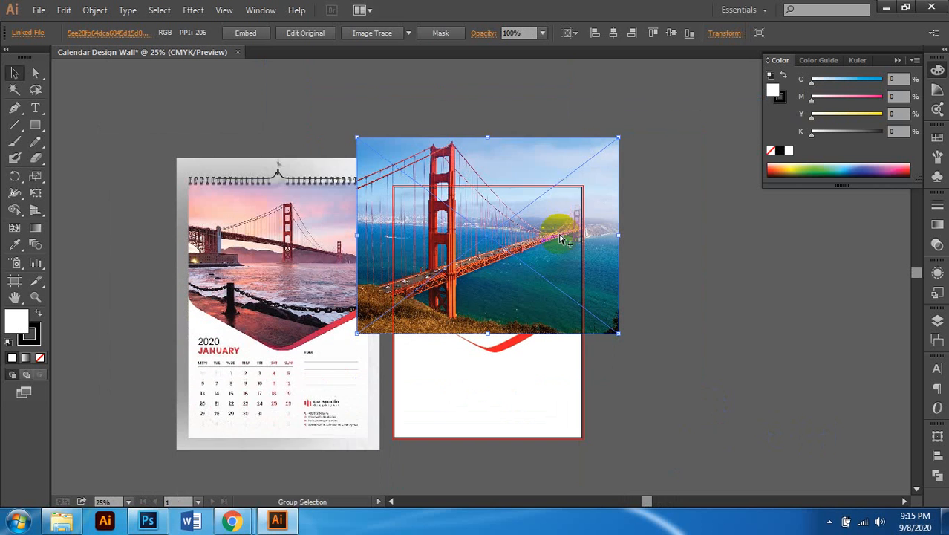
scroll(562, 238, "up", 1)
scroll(463, 171, "up", 2)
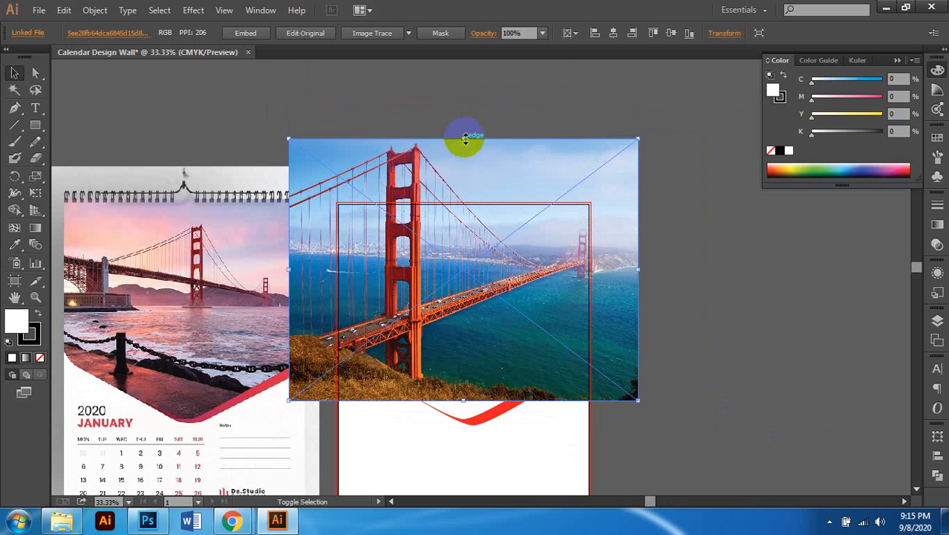
left_click_drag(465, 139, 490, 185)
scroll(481, 234, "down", 2)
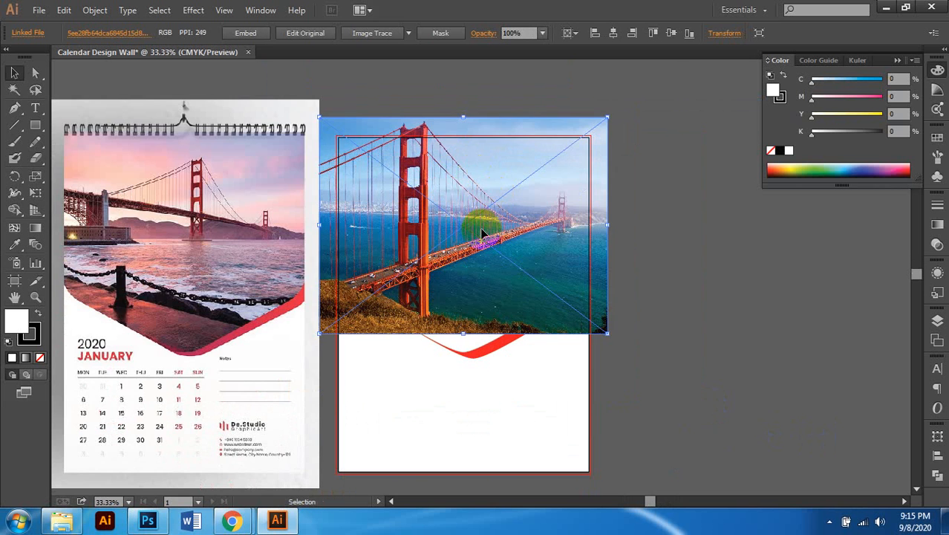
scroll(476, 221, "up", 1)
scroll(480, 214, "left", 1)
scroll(482, 213, "up", 2)
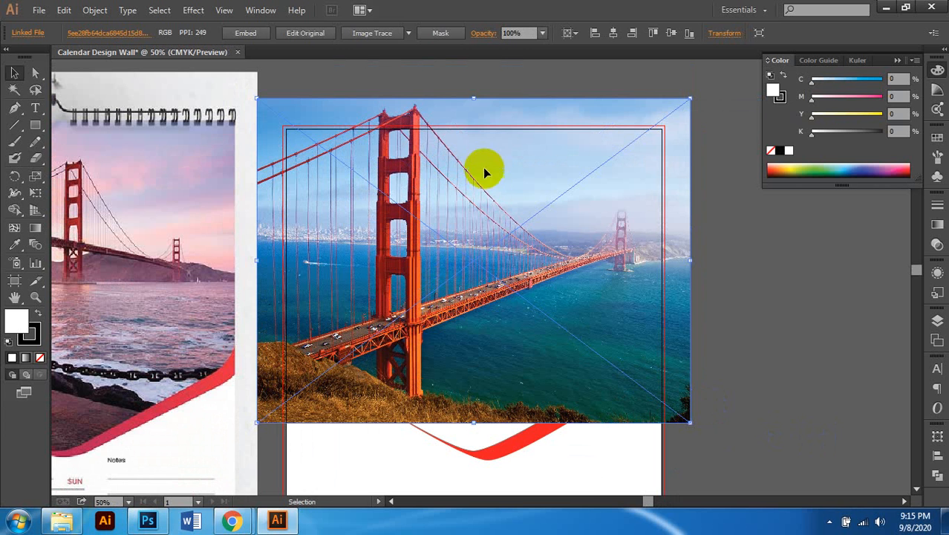
Step: Shorten the photo from its top edge and extend its bottom edge downward
left_click_drag(475, 98, 474, 125)
scroll(538, 238, "down", 1)
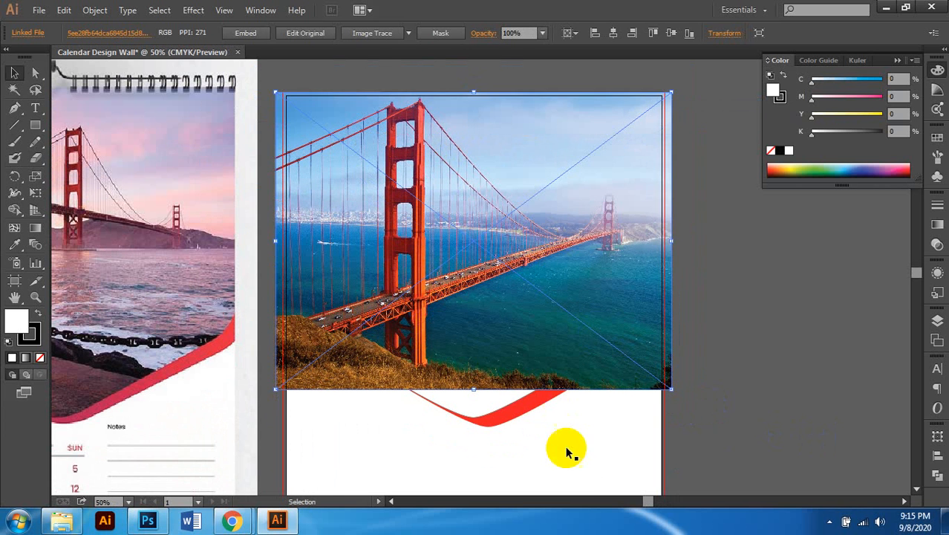
scroll(520, 392, "down", 1)
scroll(508, 371, "left", 1)
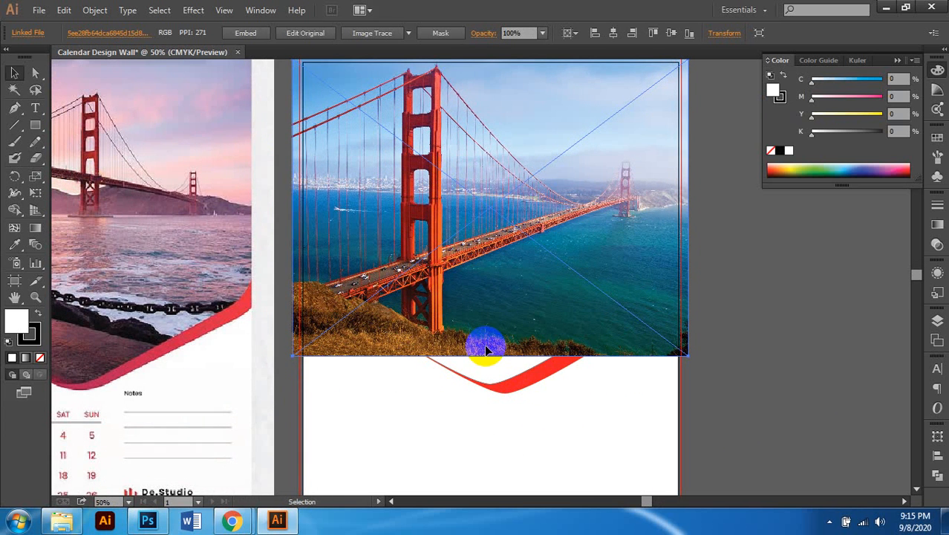
left_click_drag(491, 355, 543, 365)
scroll(544, 364, "up", 1)
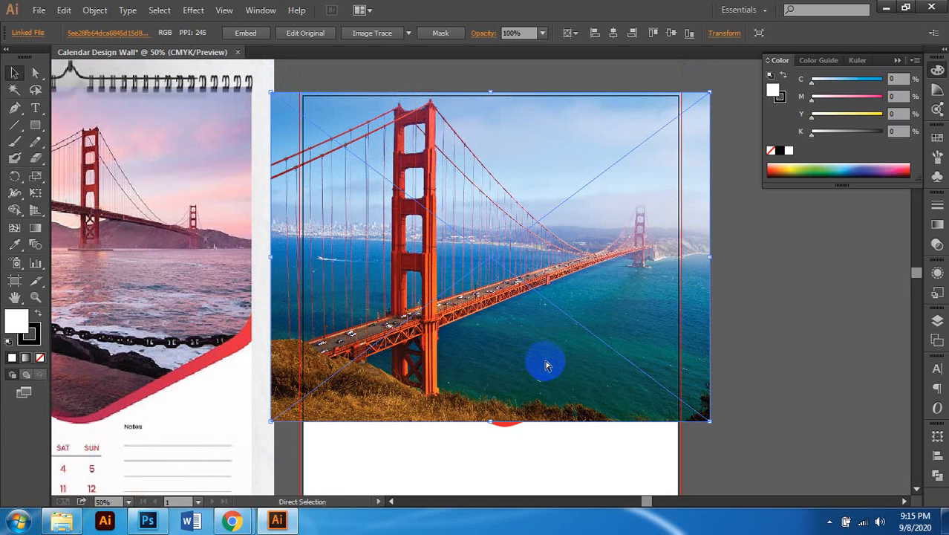
scroll(554, 363, "left", 1)
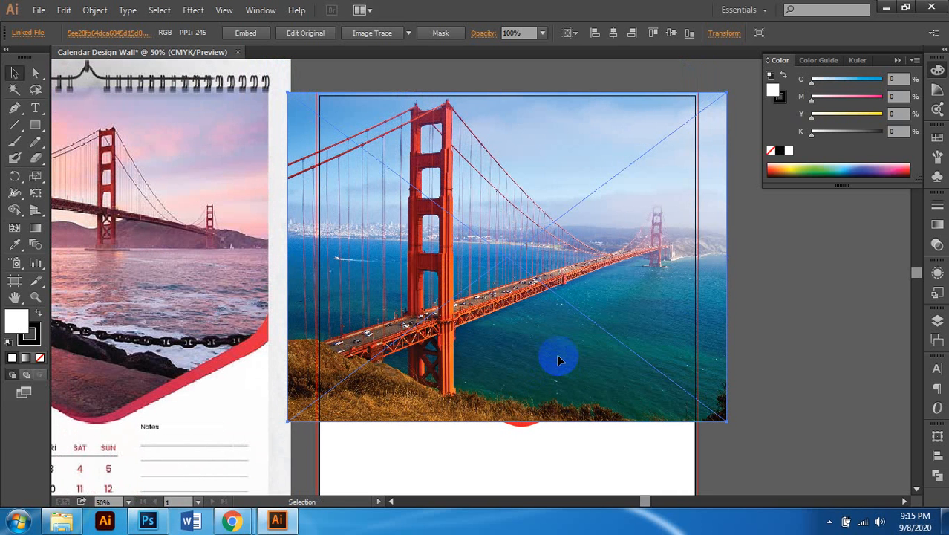
scroll(642, 96, "up", 1)
scroll(638, 92, "up", 2, "alt")
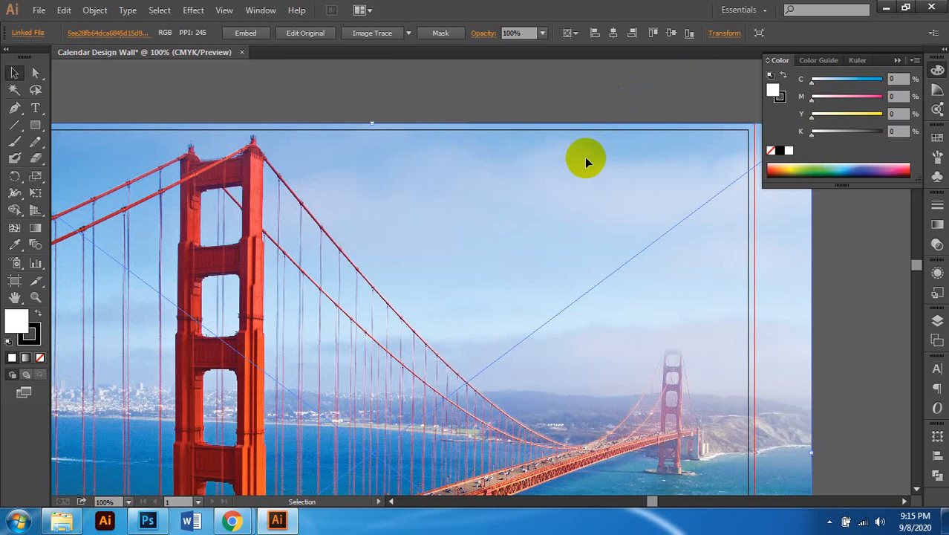
scroll(583, 163, "down", 3, "alt")
scroll(602, 262, "down", 1)
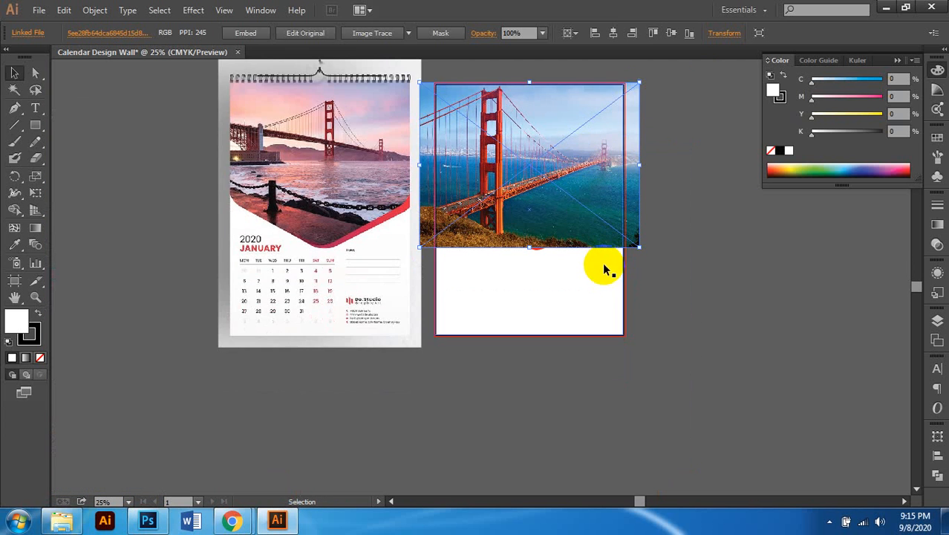
scroll(603, 262, "up", 2, "alt")
Step: Pick the V-shaped path in Outline view, set its fill to None, and add the photo to the selection
key("ctrl+y")
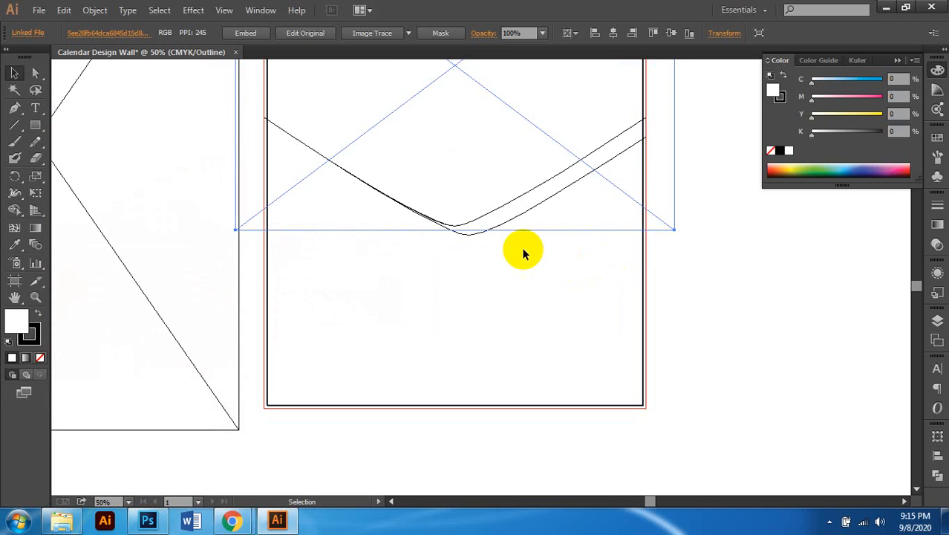
scroll(523, 250, "up", 3)
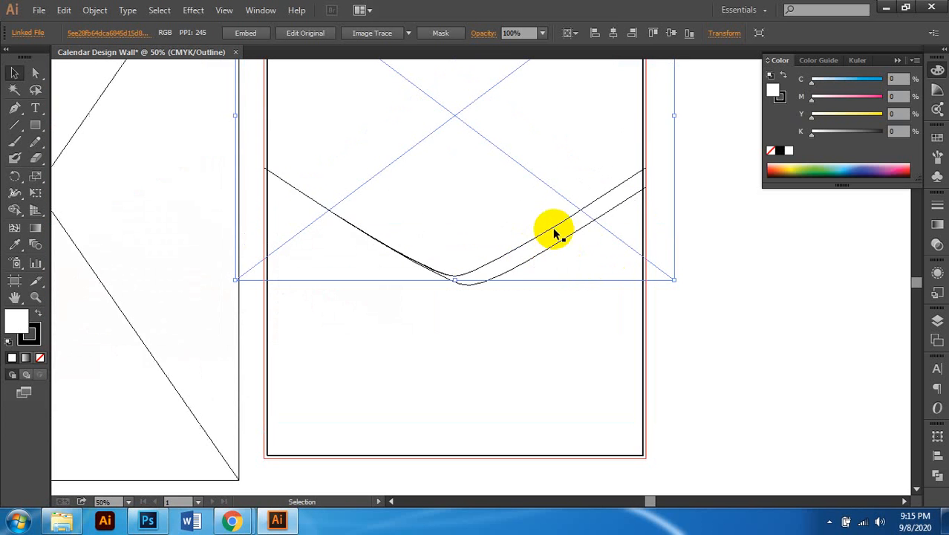
left_click(318, 204)
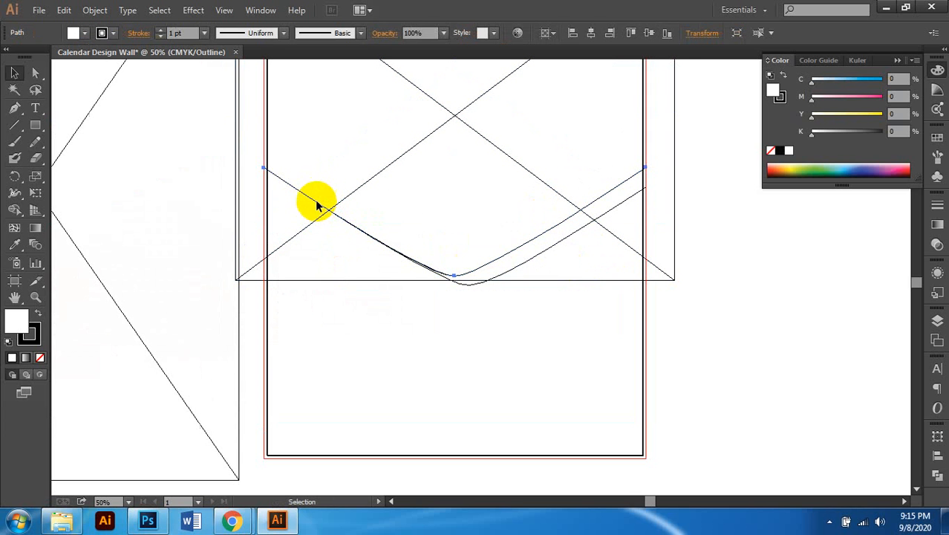
scroll(313, 202, "up", 4)
key("ctrl+minus")
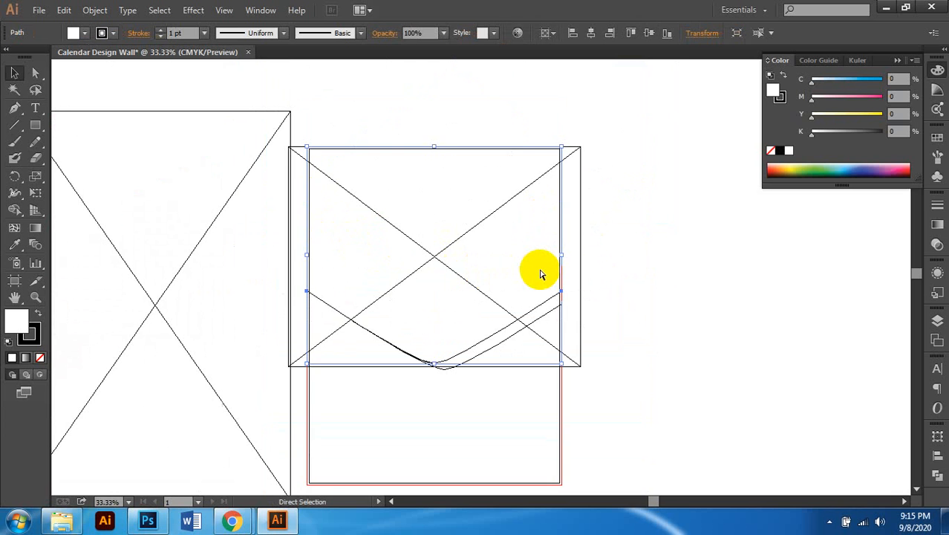
scroll(521, 225, "up", 1)
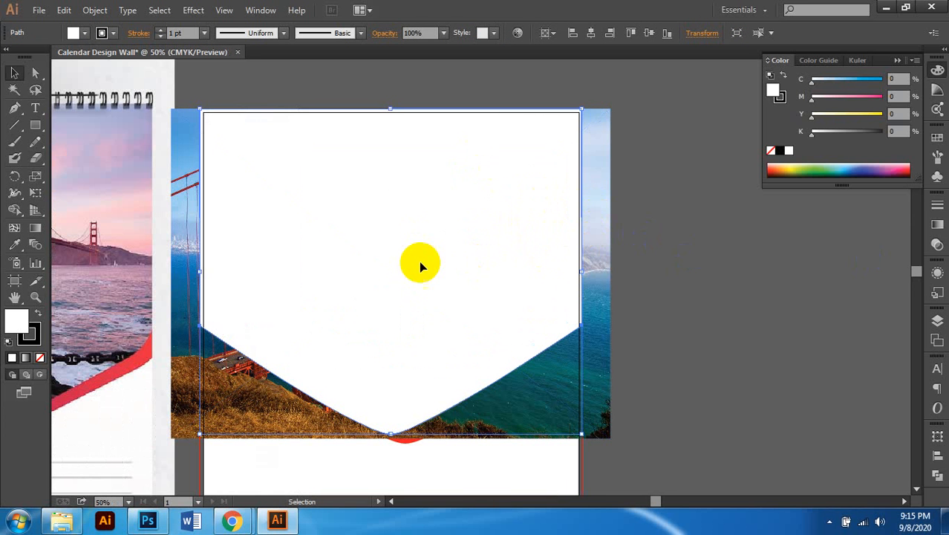
left_click(40, 358)
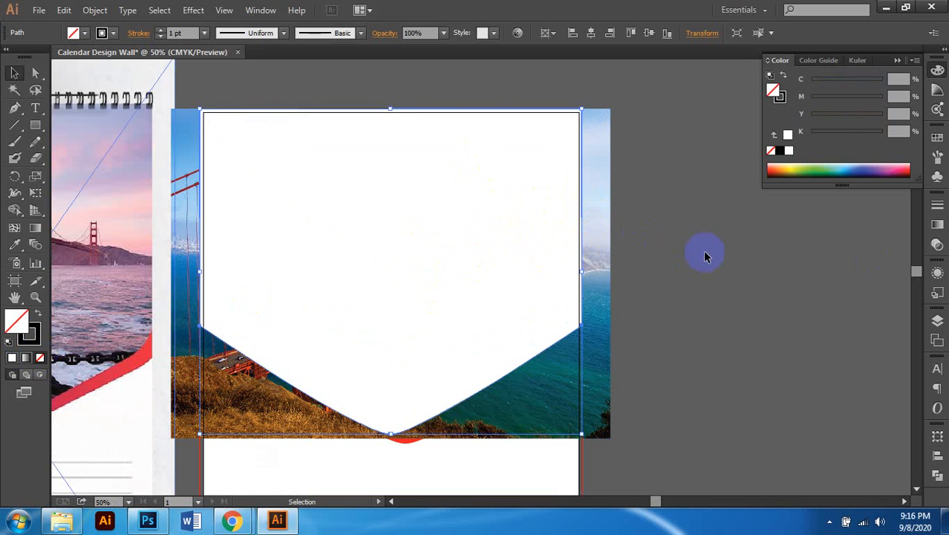
left_click(596, 222, "shift")
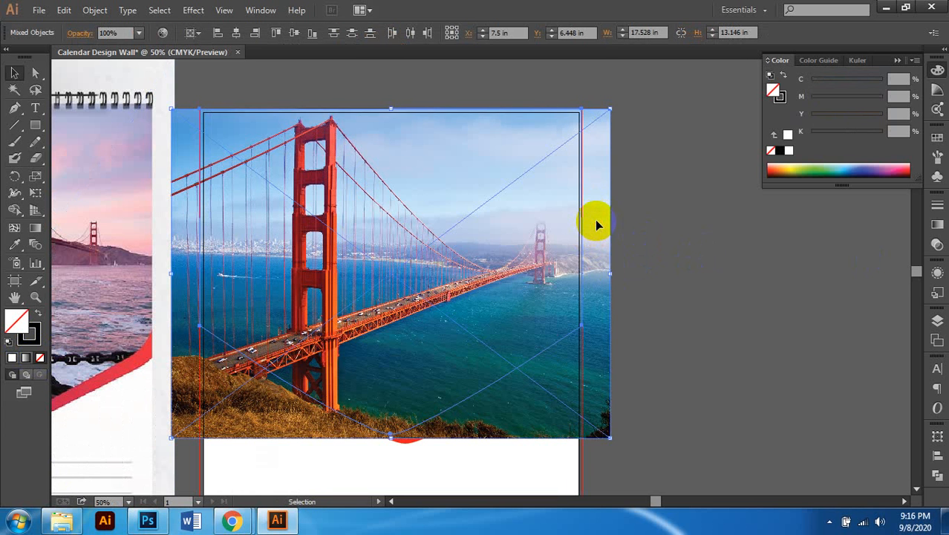
scroll(595, 219, "down", 2)
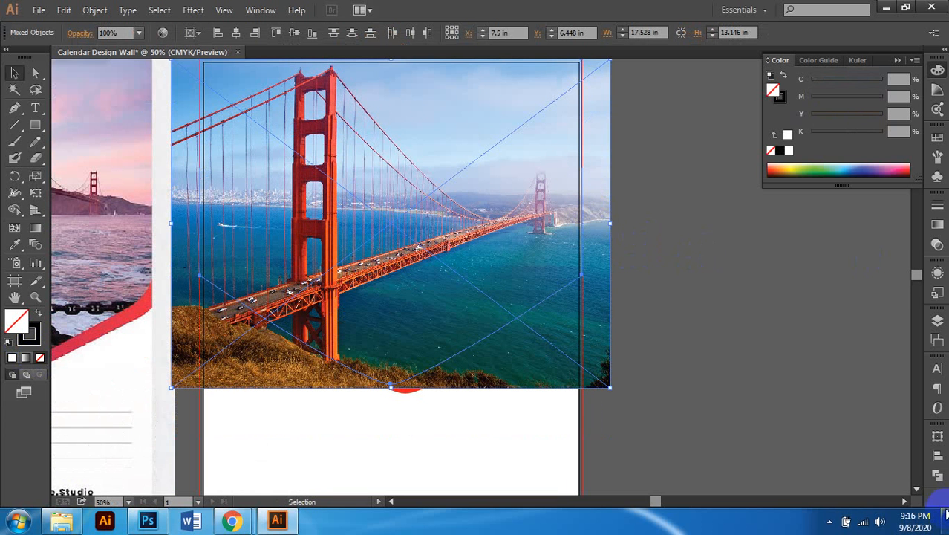
Step: Apply Make Clipping Mask to the Golden Gate photo and V-bottom frame, then deselect
right_click(601, 191)
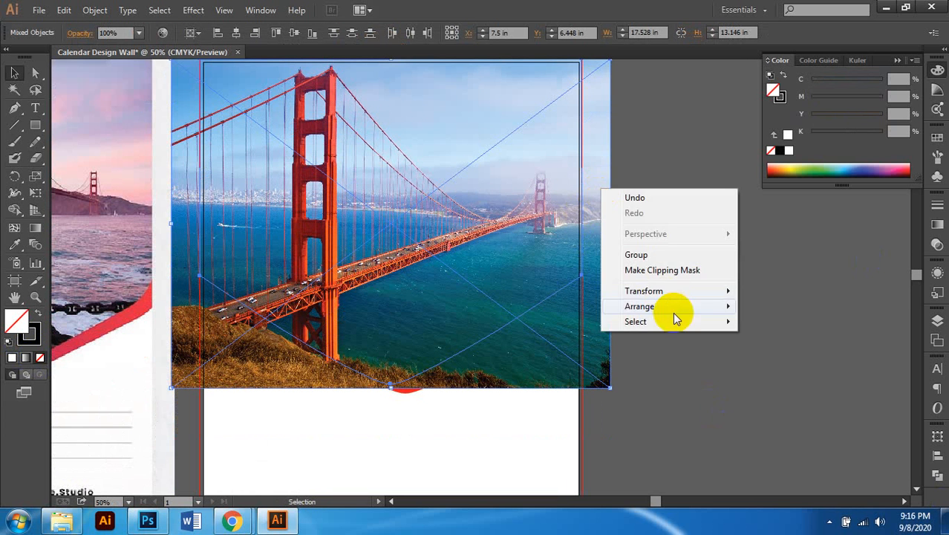
left_click(667, 270)
left_click(605, 318)
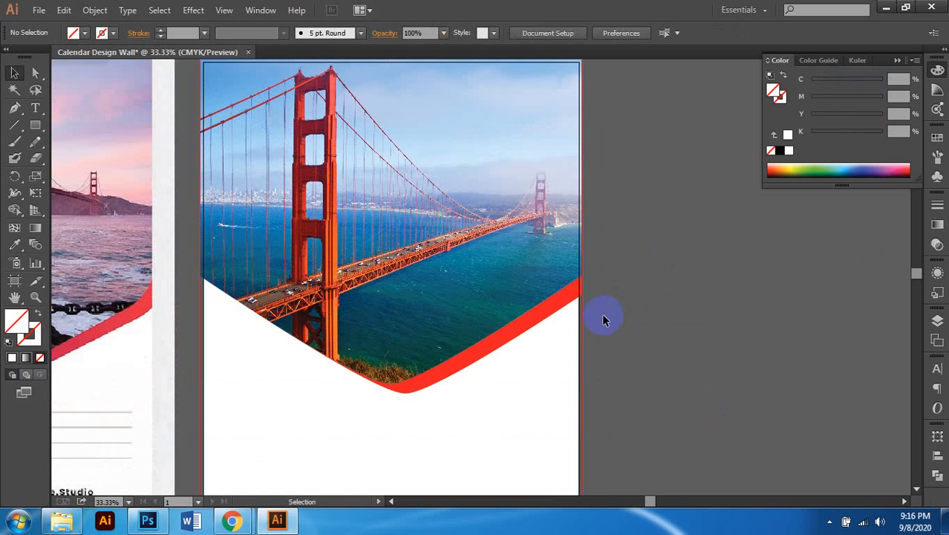
scroll(604, 320, "down", 1)
scroll(614, 316, "up", 2)
scroll(615, 316, "down", 2)
scroll(614, 315, "left", 2)
scroll(672, 297, "down", 1)
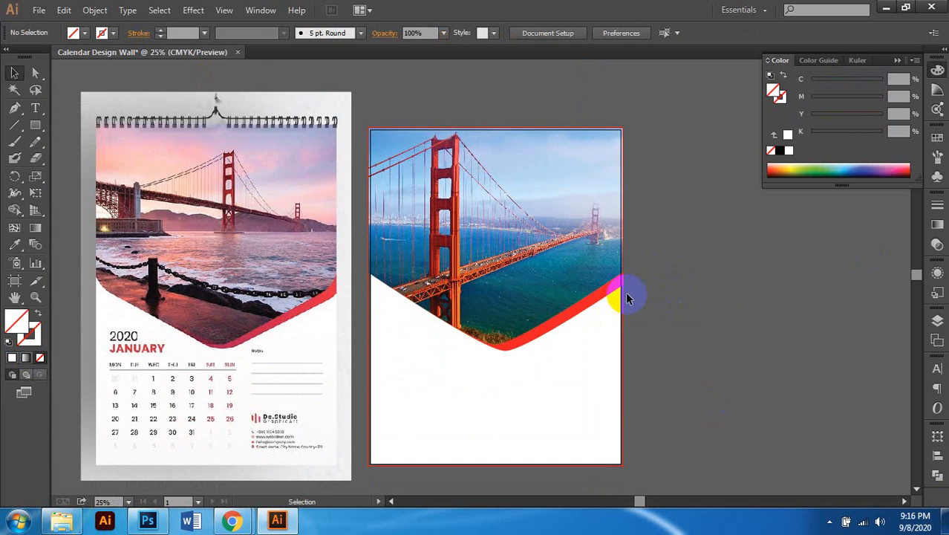
scroll(512, 342, "up", 1)
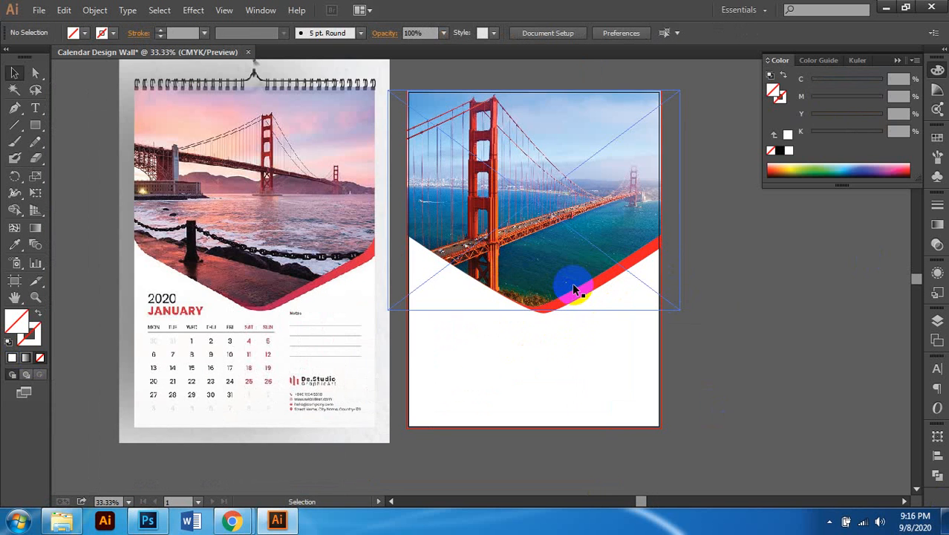
scroll(575, 288, "up", 1)
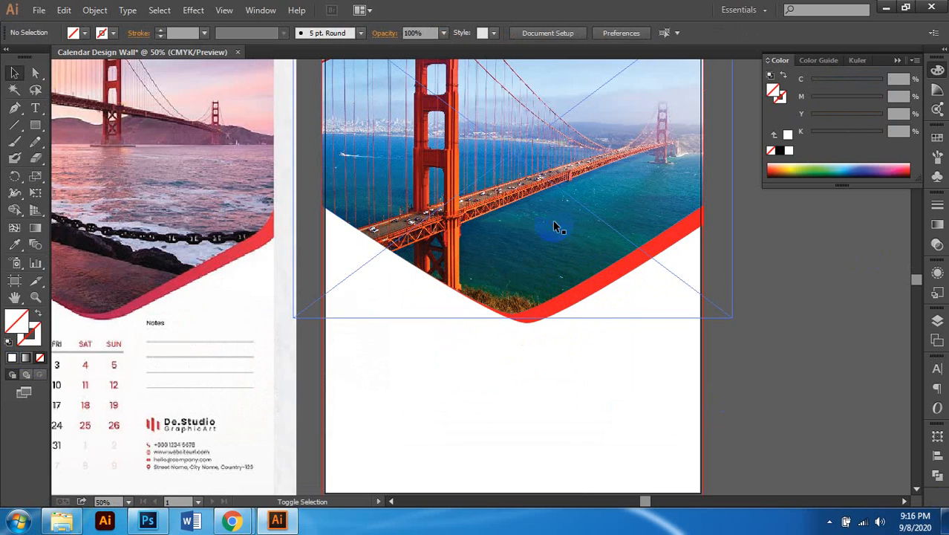
scroll(525, 271, "down", 1)
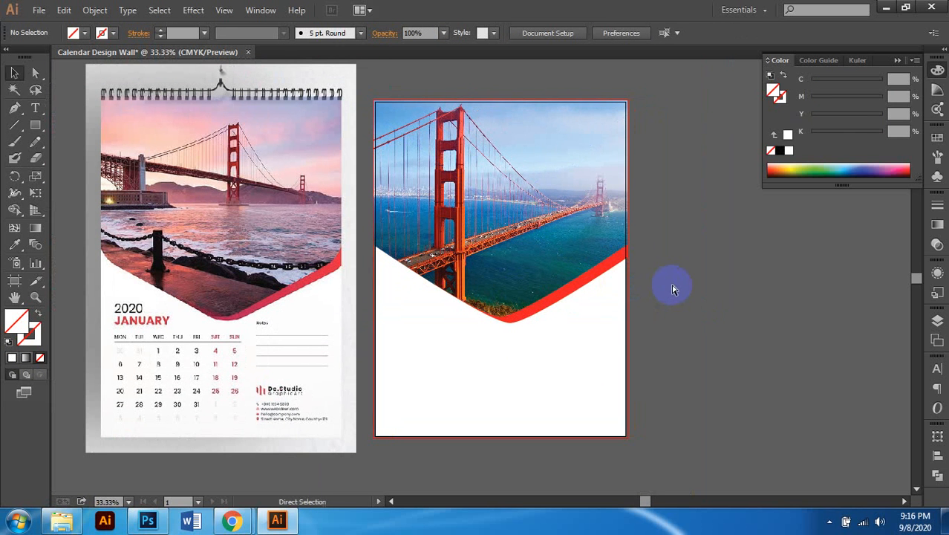
Step: Select the clipped photo together with the red stripe to check their fit, then deselect
left_click(509, 253)
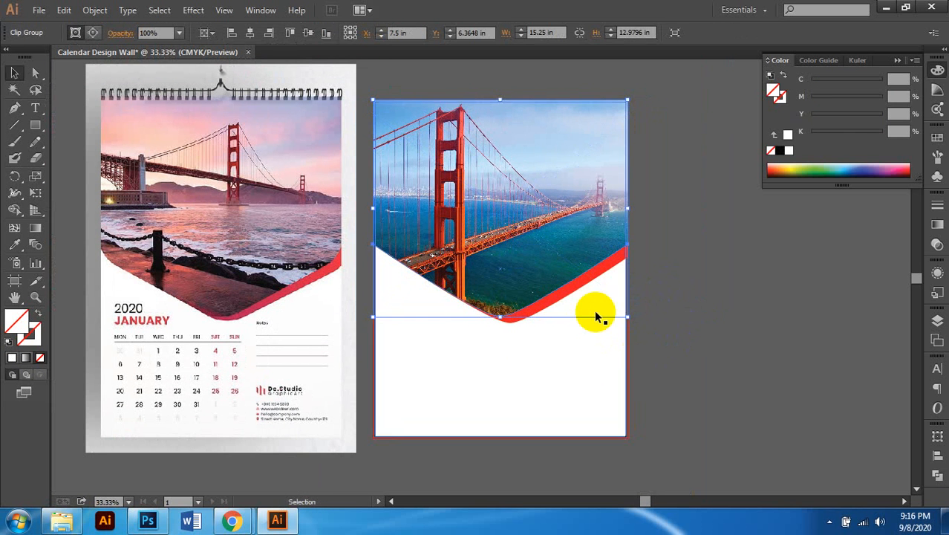
left_click(562, 301, "shift")
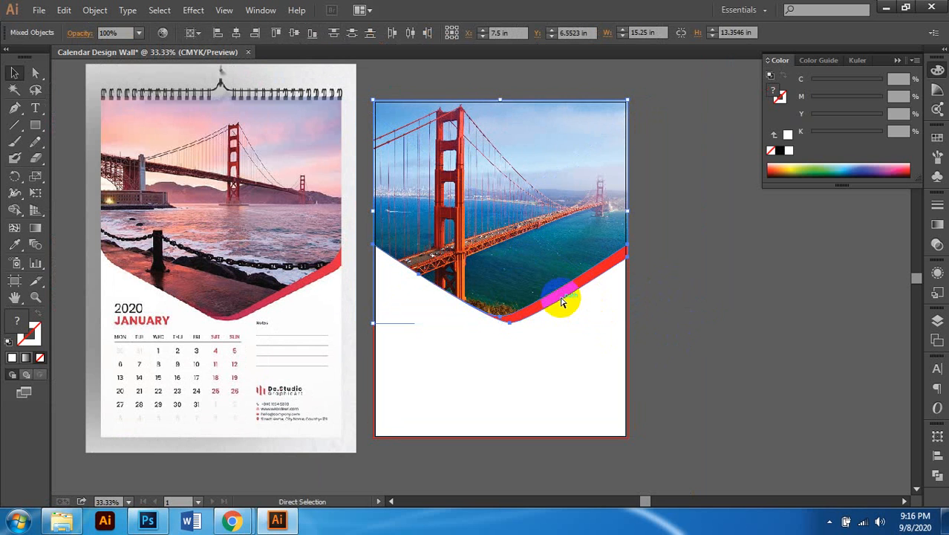
left_click(696, 256)
scroll(520, 297, "left", 1)
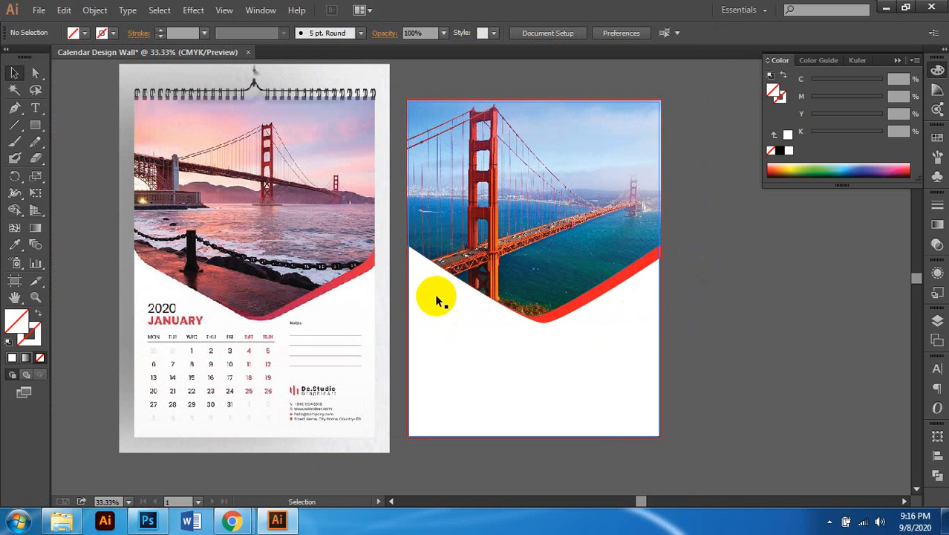
scroll(271, 298, "down", 2)
scroll(254, 301, "left", 1)
scroll(216, 297, "left", 1)
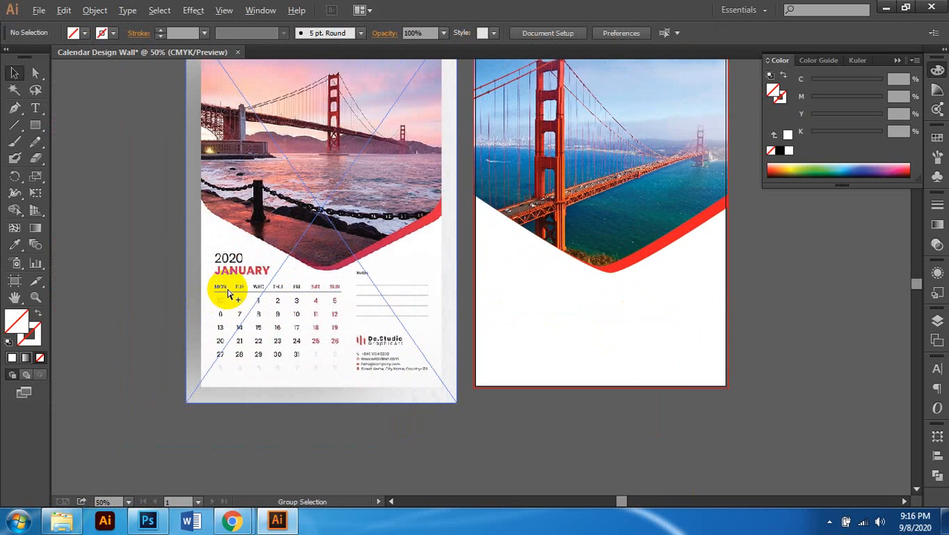
scroll(228, 295, "up", 1)
scroll(305, 289, "right", 1)
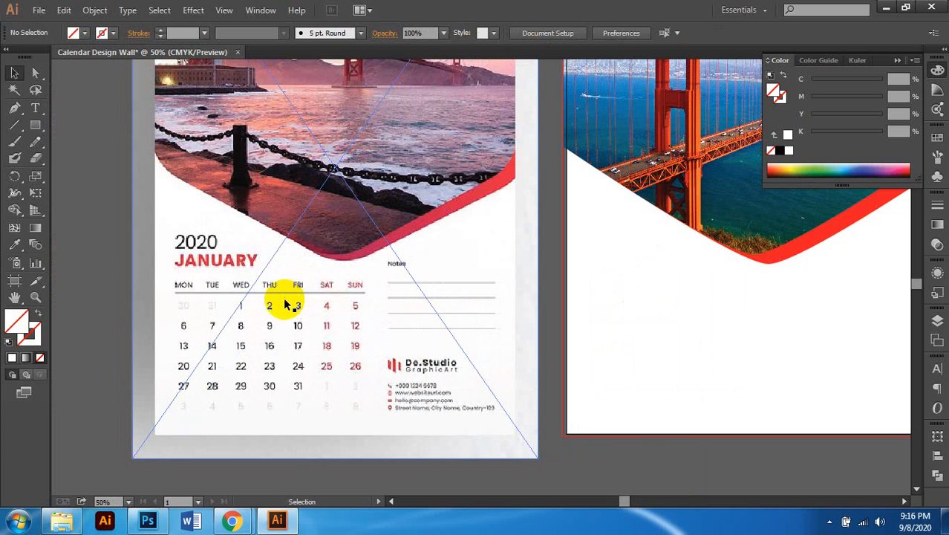
scroll(290, 306, "down", 1)
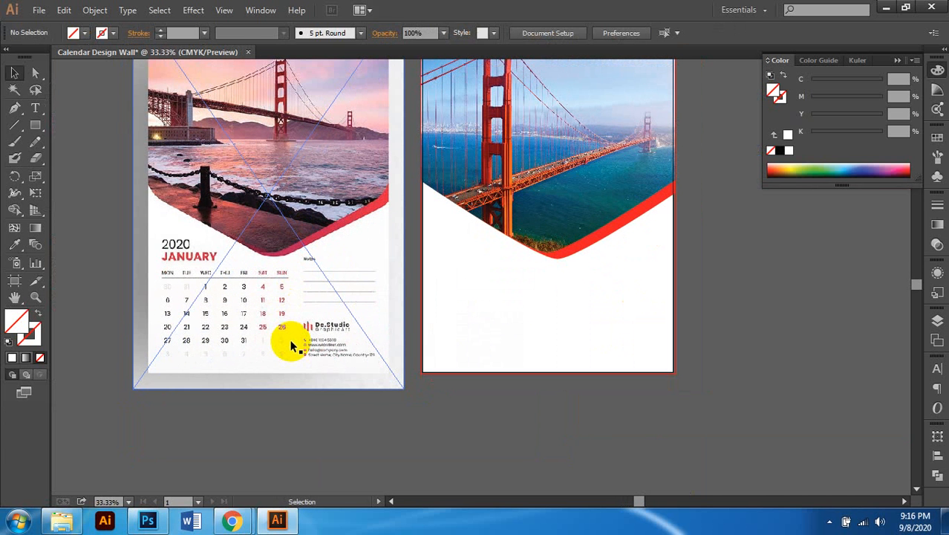
scroll(724, 247, "up", 2)
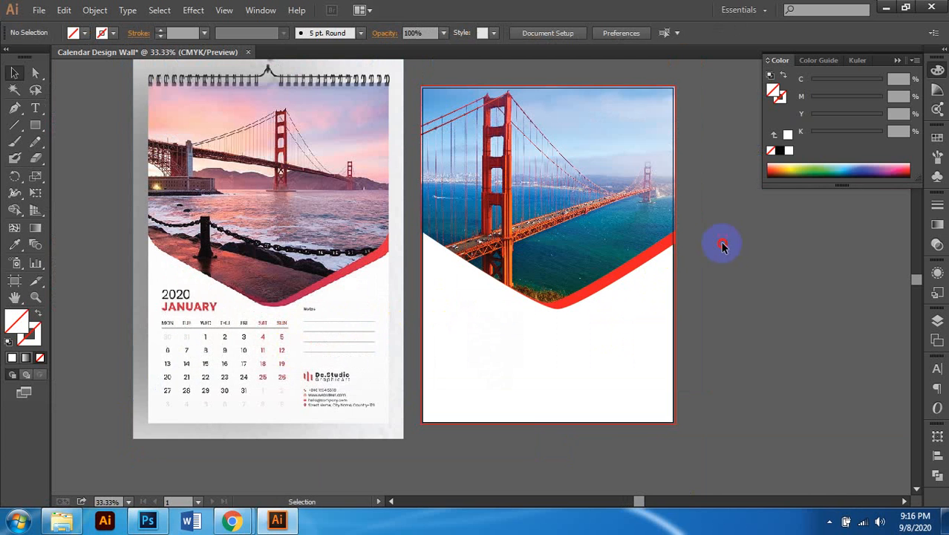
scroll(711, 253, "right", 1)
scroll(657, 231, "left", 1)
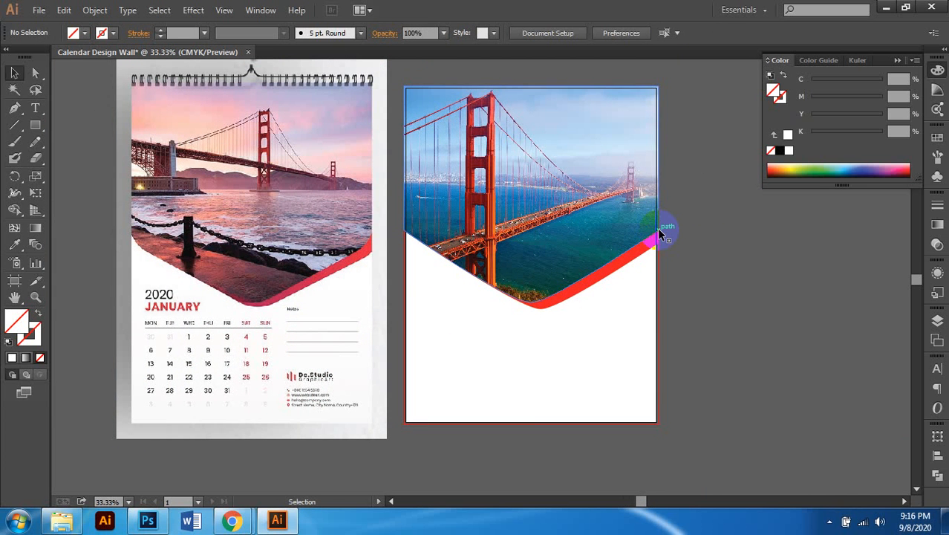
left_click(63, 520)
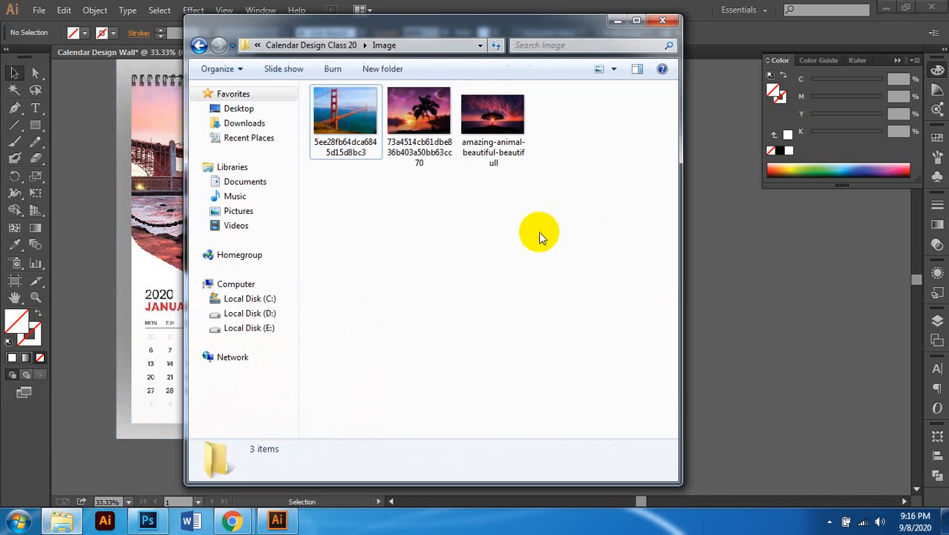
left_click(305, 45)
double_click(345, 108)
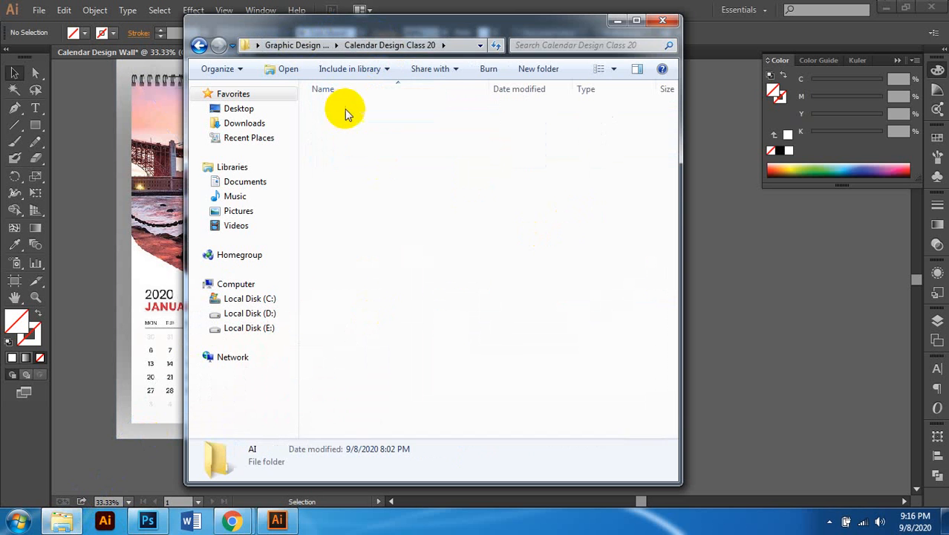
left_click(427, 45)
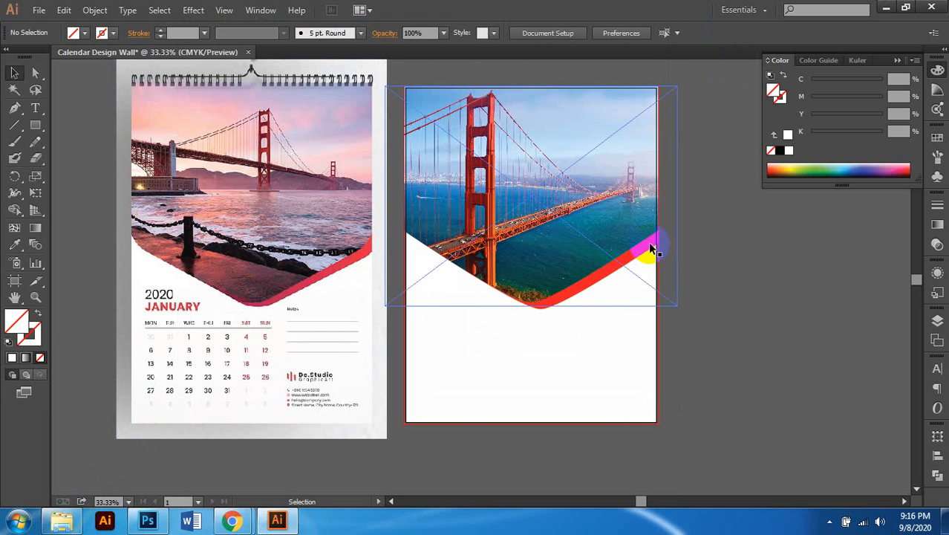
key("a")
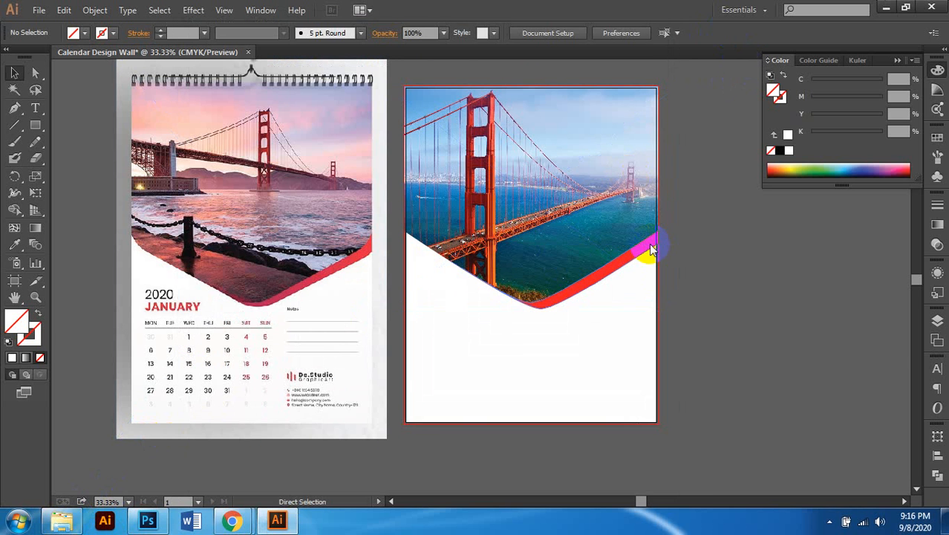
Step: Save as Calendar Design Wall in Calendar Design Class 20 > AI with Illustrator CC (17.0) options
key("ctrl+s")
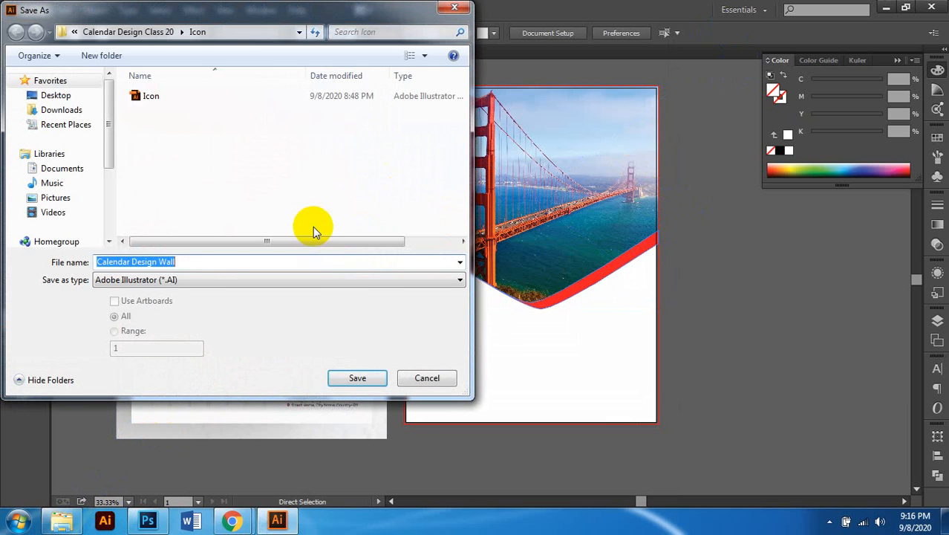
type("C:\\Users\\ppi\\Desktop\\Graphic Design Course\\Calendar Design Class 20\\AI")
key("Return")
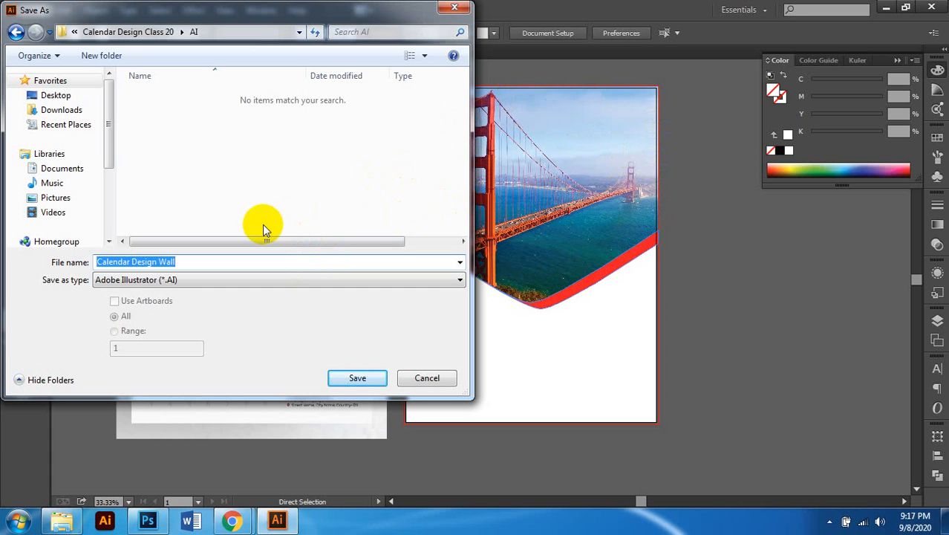
left_click(359, 383)
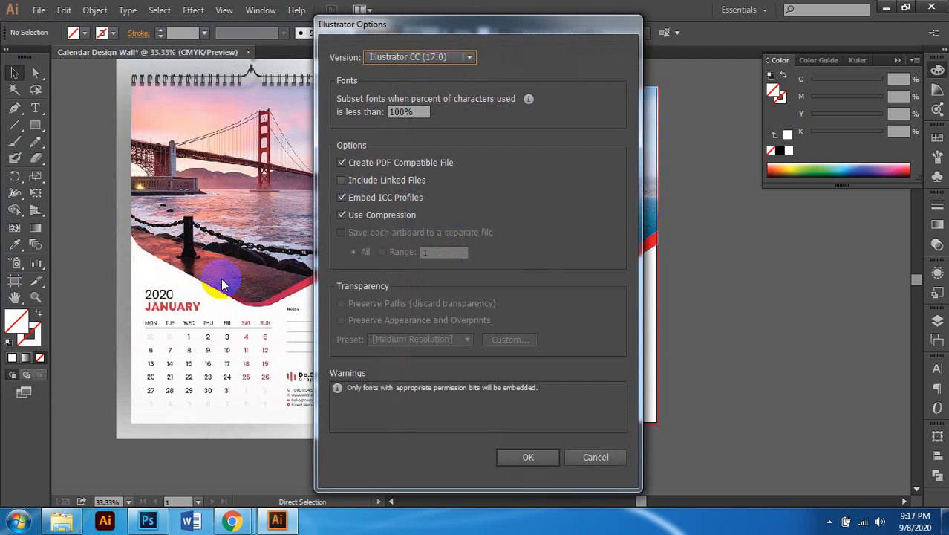
left_click(541, 456)
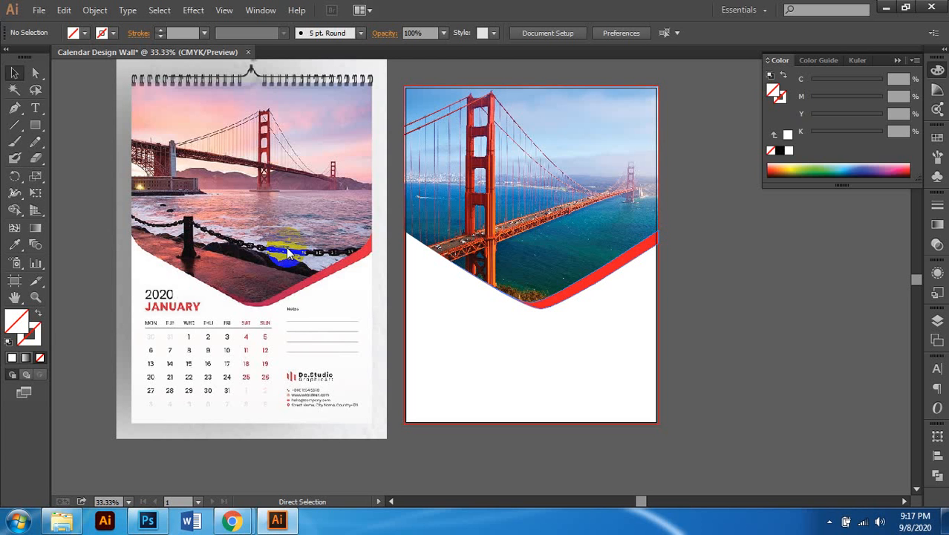
Step: With the Selection tool, select and deselect the right page's photo group
key("v")
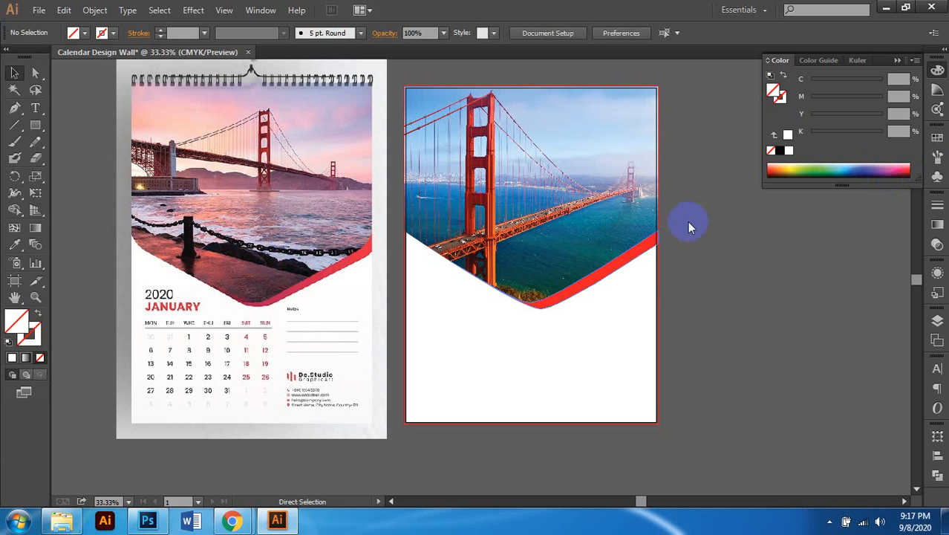
left_click(650, 240)
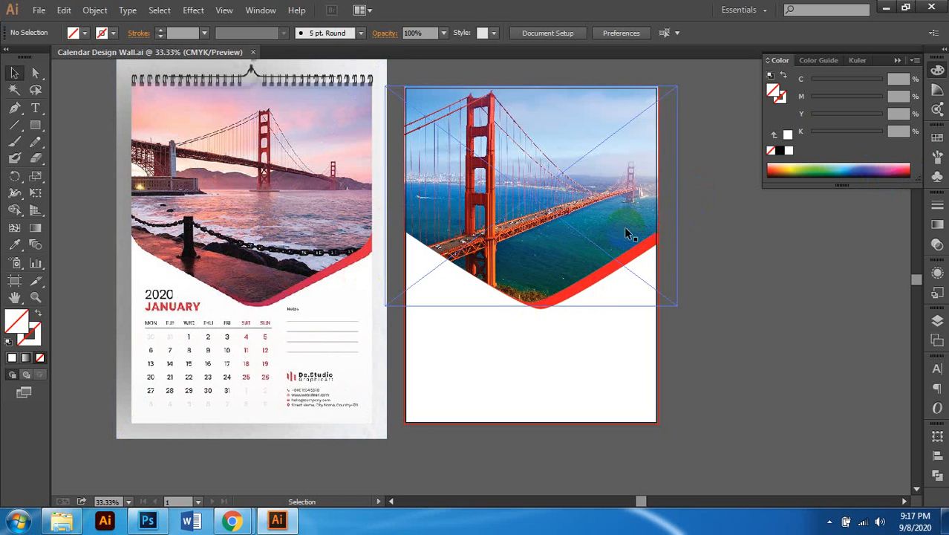
left_click(546, 309)
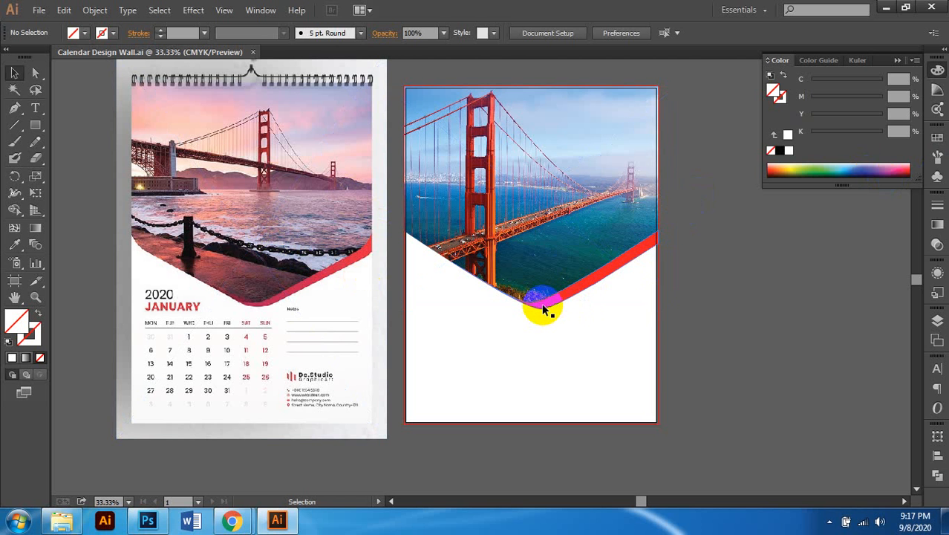
left_click(545, 309)
left_click(636, 303)
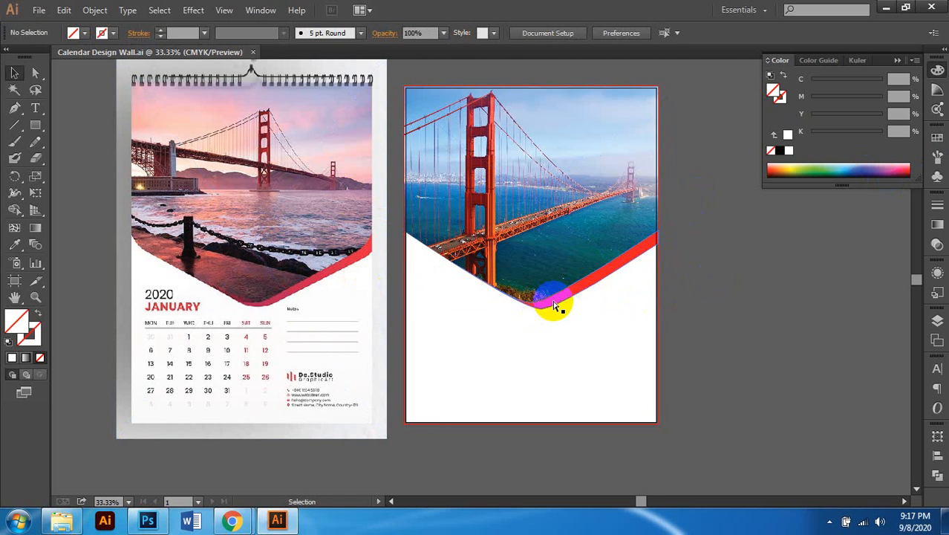
scroll(555, 304, "left", 1)
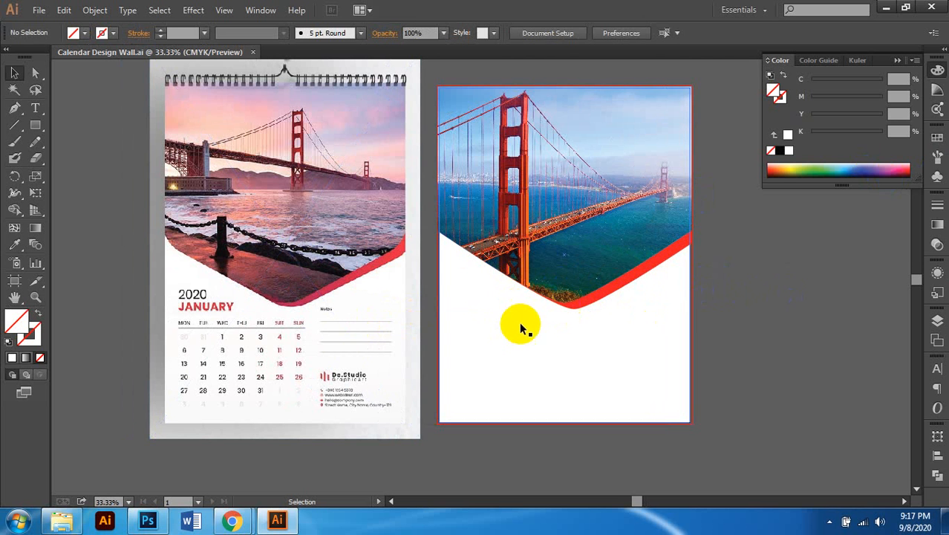
scroll(505, 312, "up", 1)
scroll(477, 291, "right", 2)
scroll(475, 290, "up", 1)
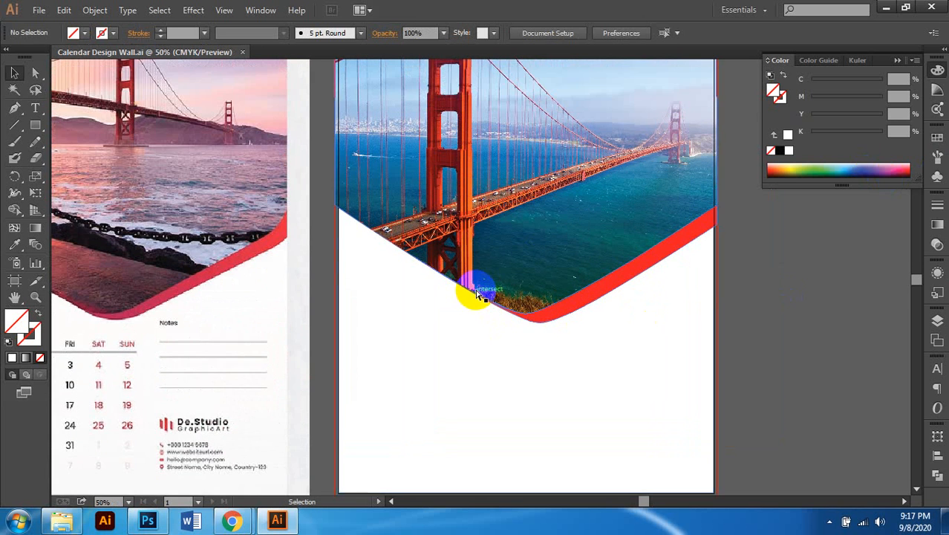
scroll(475, 290, "right", 1)
scroll(474, 290, "down", 1)
scroll(468, 288, "left", 2)
scroll(438, 288, "left", 4)
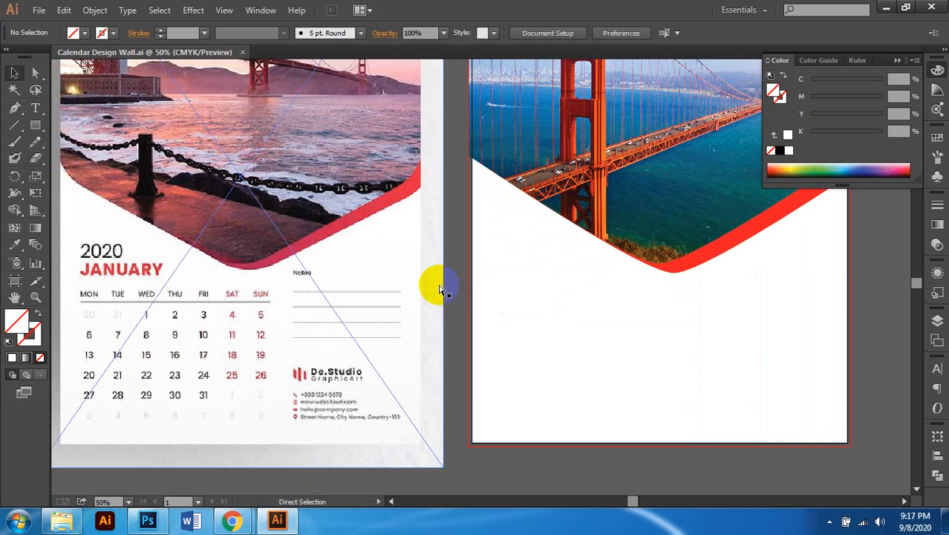
Step: Zoom out to both pages and select the right artboard's white background rectangle
key("v")
left_click(35, 108)
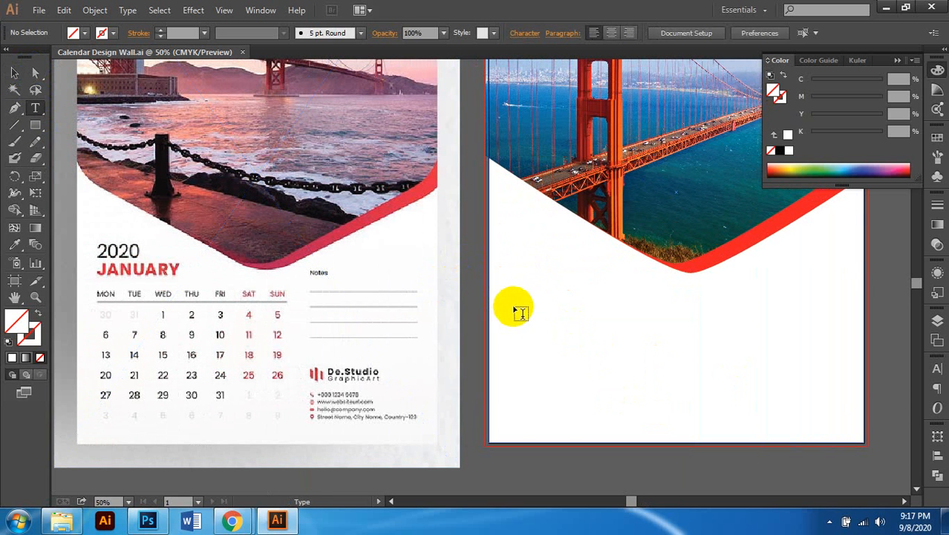
scroll(557, 300, "up", 1)
key("ctrl+minus")
scroll(692, 310, "down", 1)
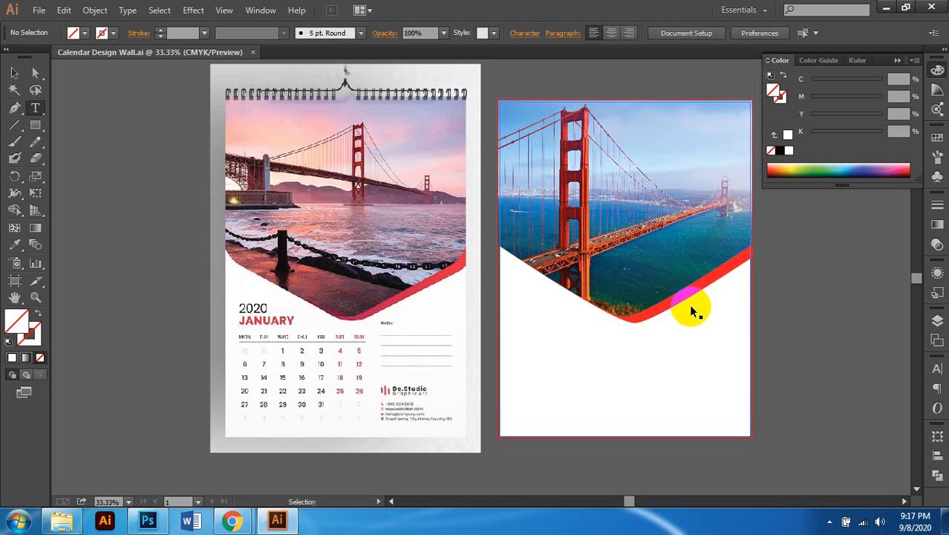
scroll(694, 310, "right", 2)
left_click(15, 75)
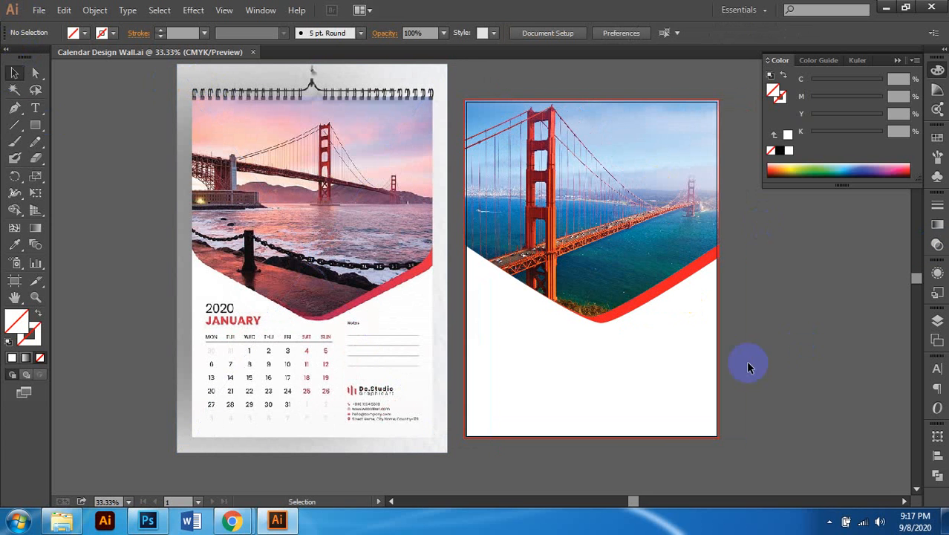
left_click(678, 435)
scroll(738, 409, "right", 2)
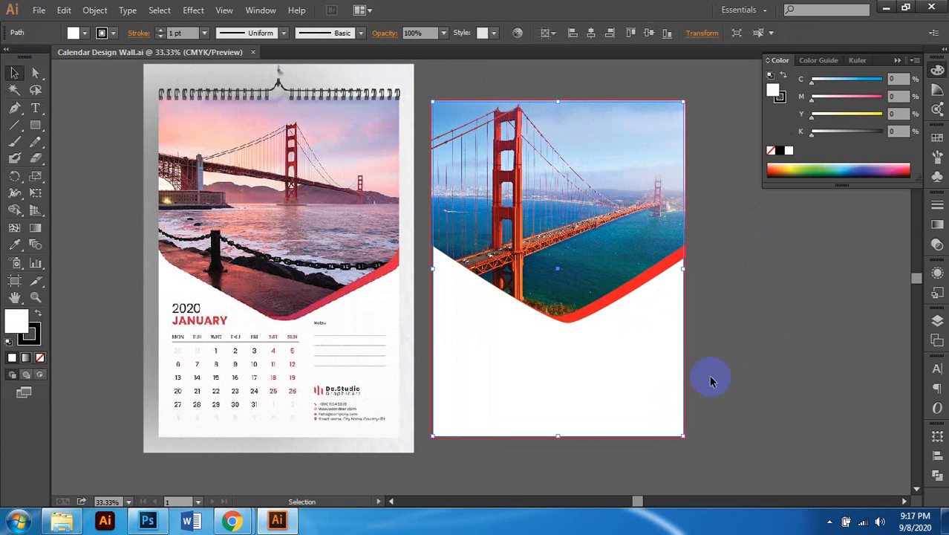
key("ctrl+plus")
key("ctrl+minus")
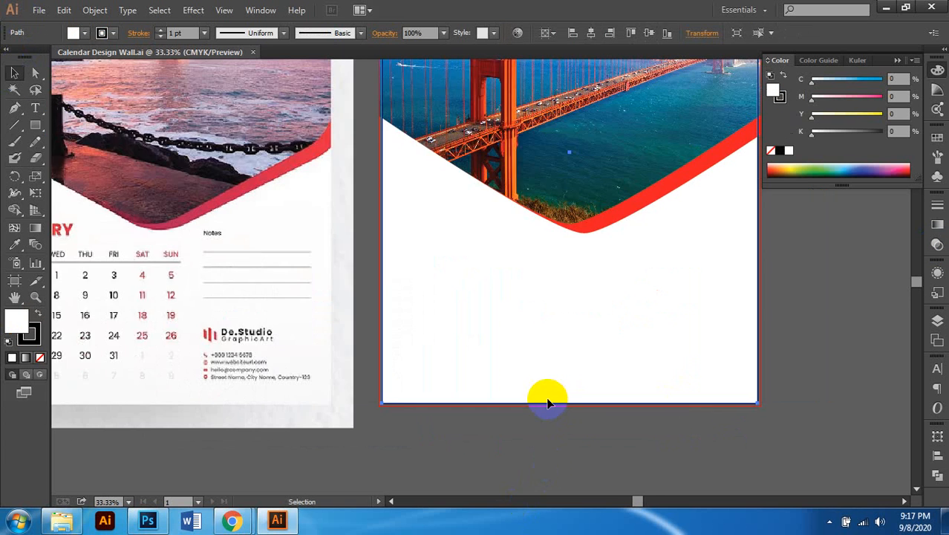
scroll(546, 394, "right", 3)
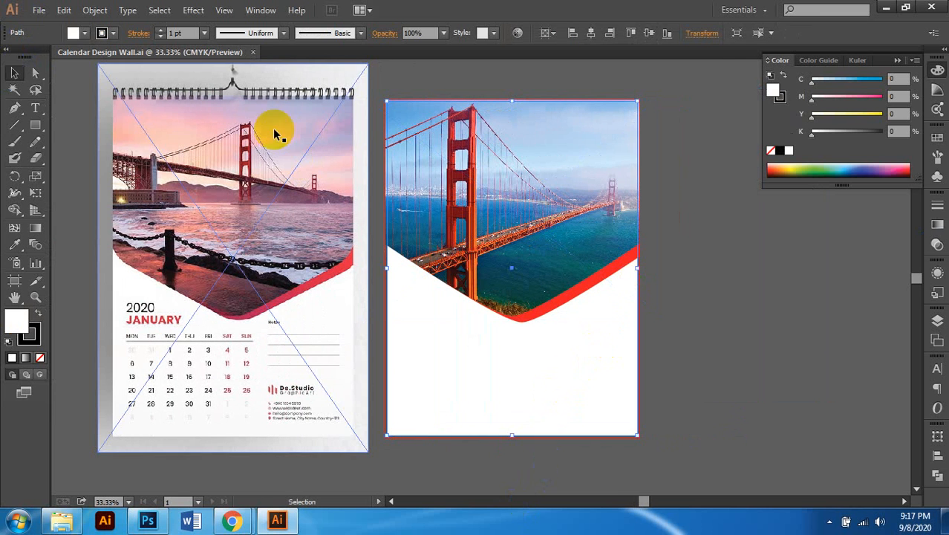
left_click(92, 11)
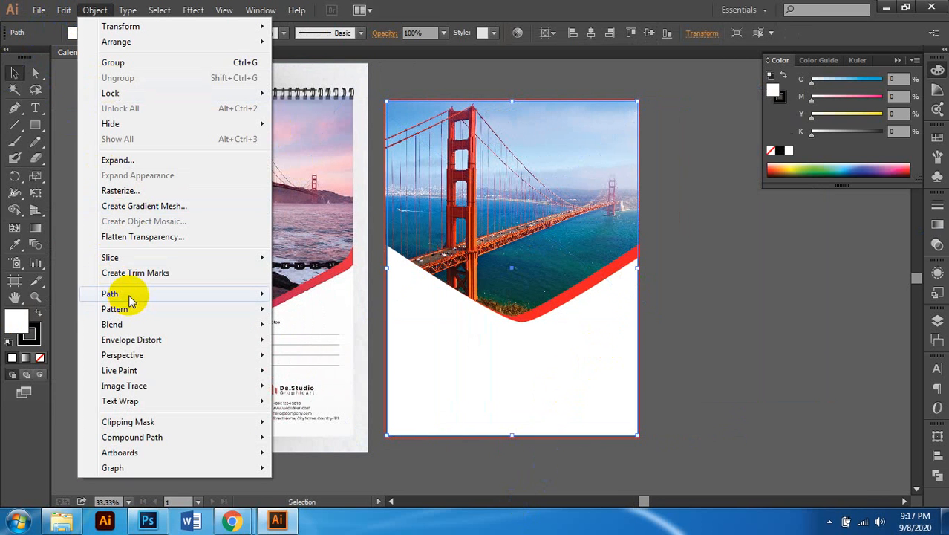
Step: Use Offset Path with Preview on to inset the white page shape by -0.6 in
mouse_move(139, 297)
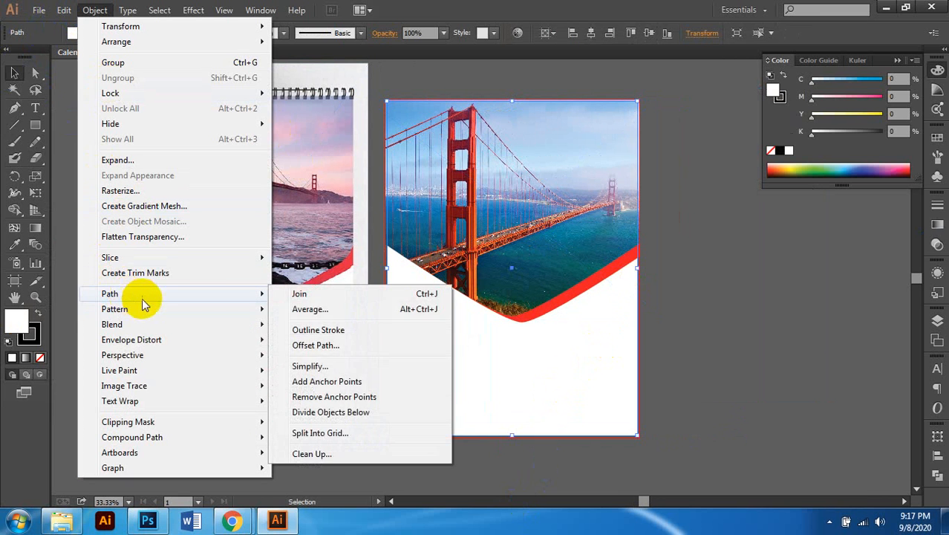
left_click(367, 344)
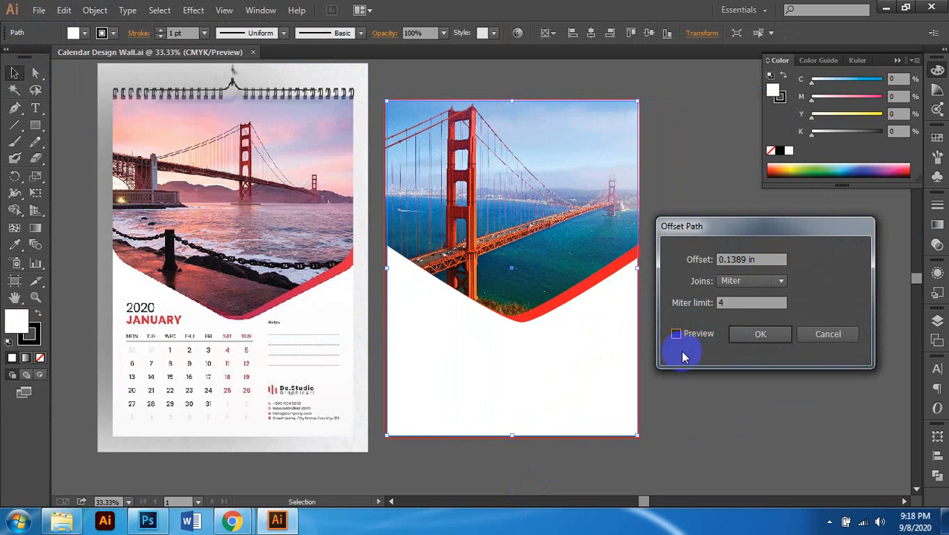
left_click(676, 333)
left_click(721, 259)
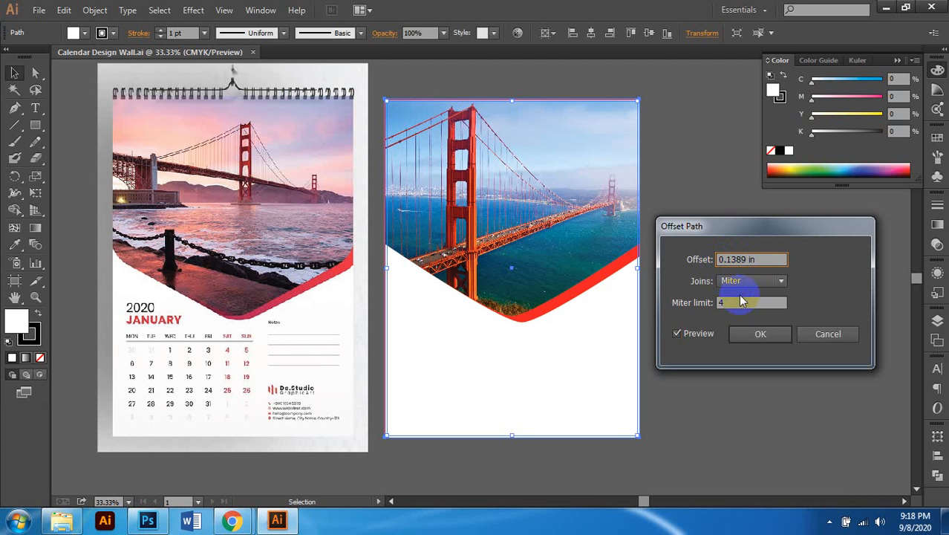
type("-")
key("Delete")
key("Delete")
key("Delete")
key("Delete")
key("Delete")
key("Delete")
key("Delete")
key("Delete")
key("Delete")
type(".5")
key("BackSpace")
type("6")
key("Return")
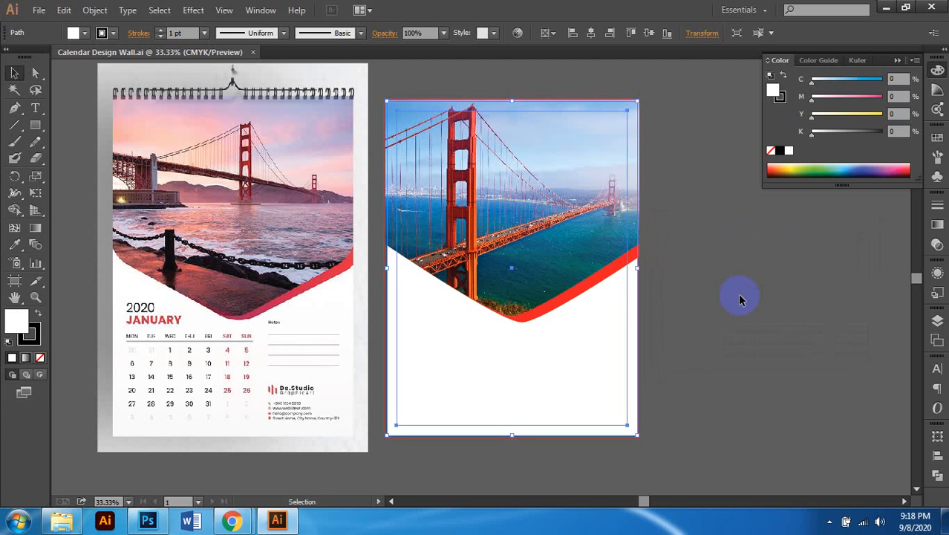
scroll(629, 112, "up", 2)
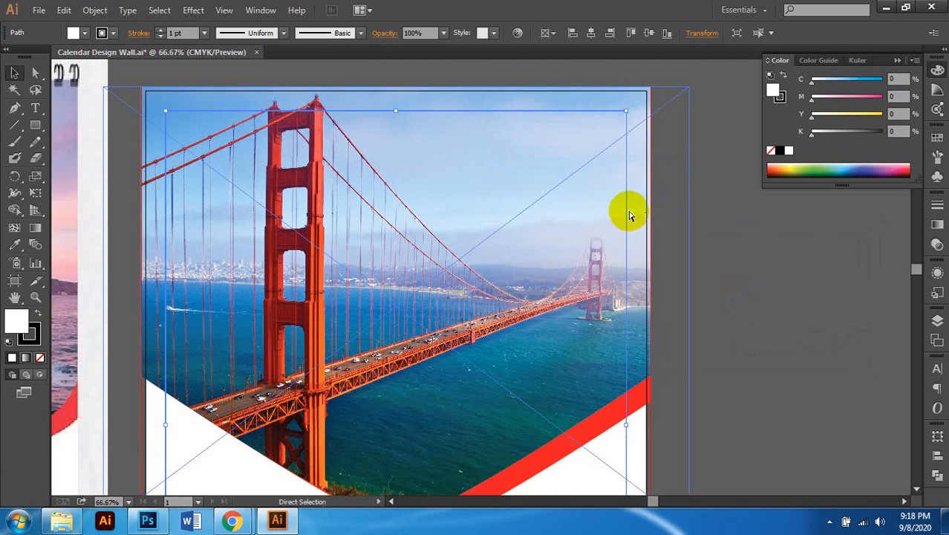
scroll(647, 148, "left", 1)
right_click(647, 115)
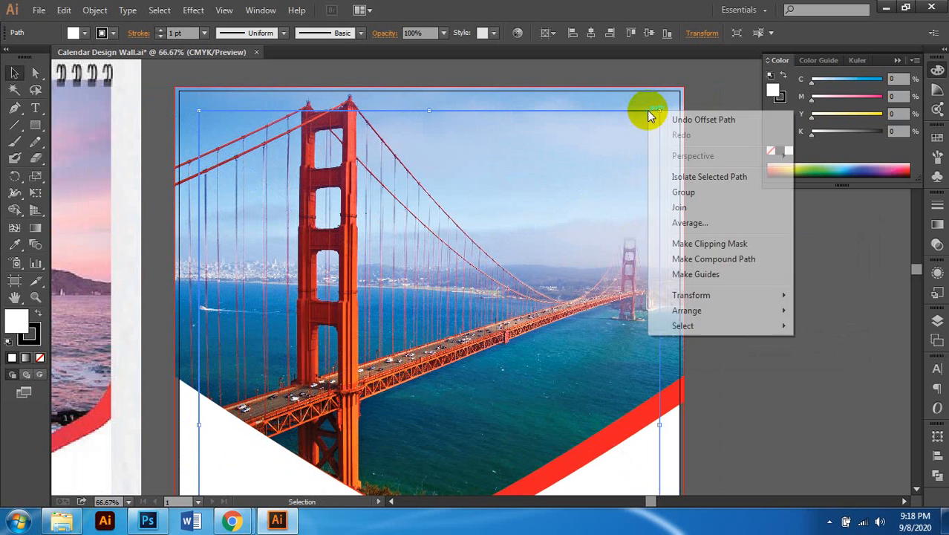
left_click(717, 276)
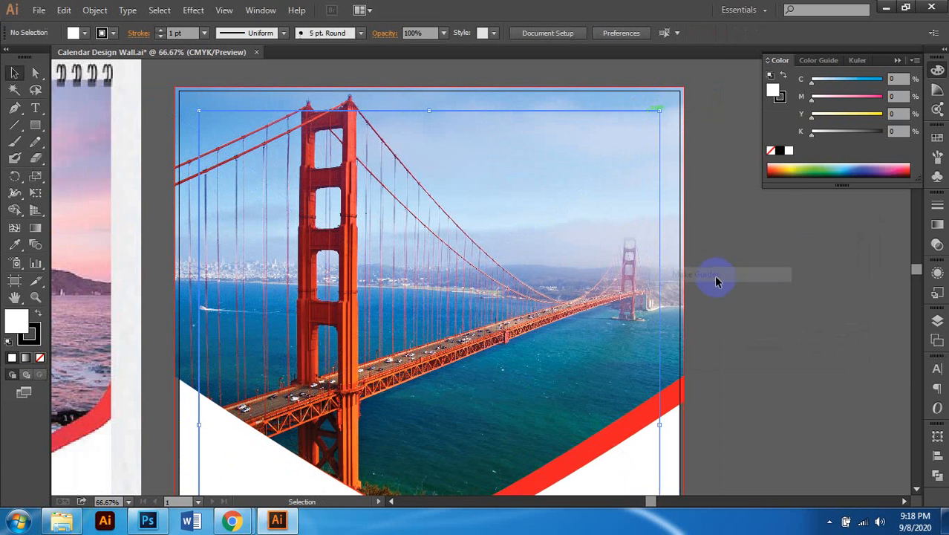
right_click(758, 202)
left_click(812, 334)
scroll(485, 301, "down", 3)
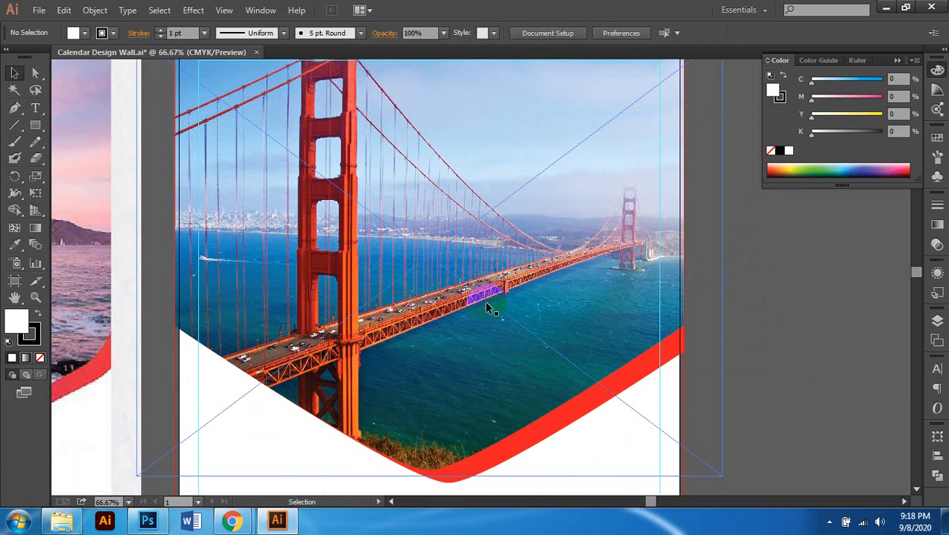
scroll(457, 378, "down", 1)
scroll(453, 379, "left", 2)
scroll(461, 357, "down", 3)
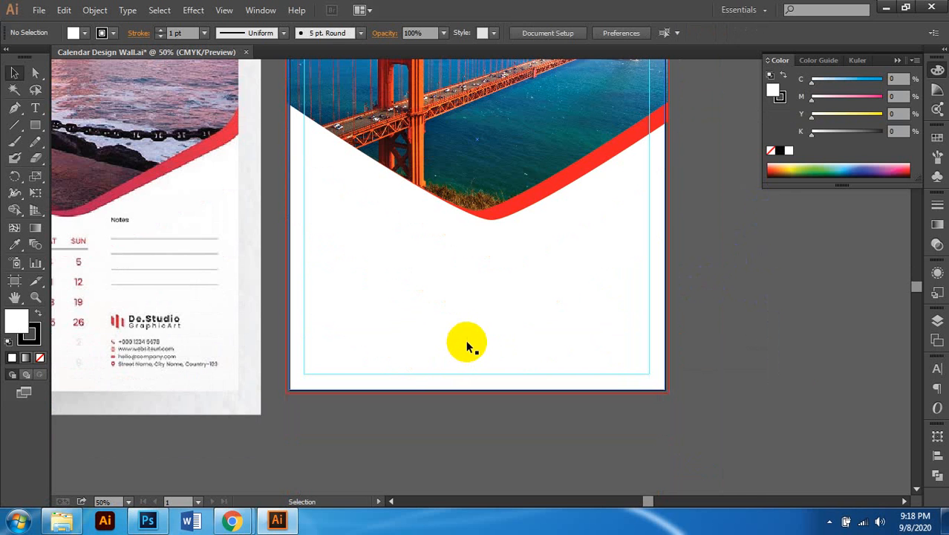
scroll(548, 338, "down", 1)
scroll(460, 353, "up", 3)
scroll(498, 364, "left", 2)
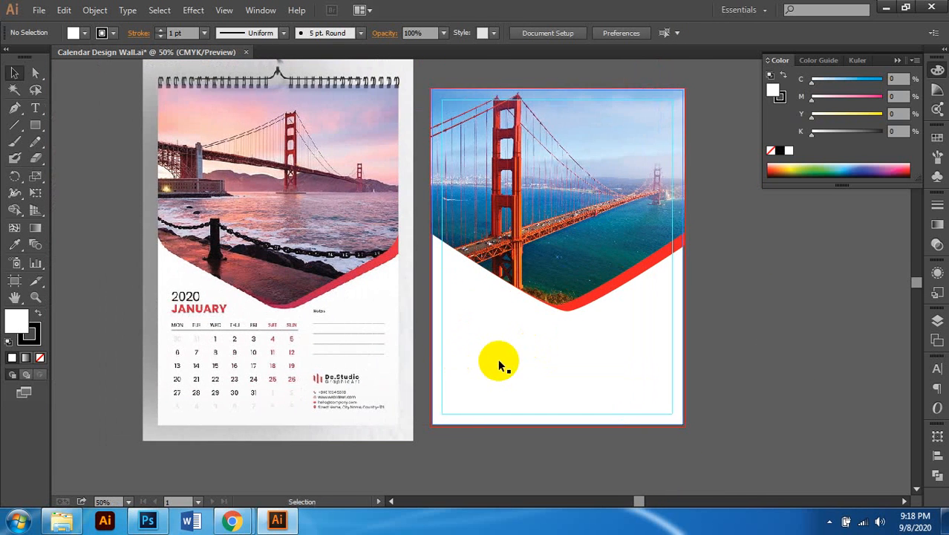
scroll(498, 364, "up", 1)
scroll(542, 339, "down", 1)
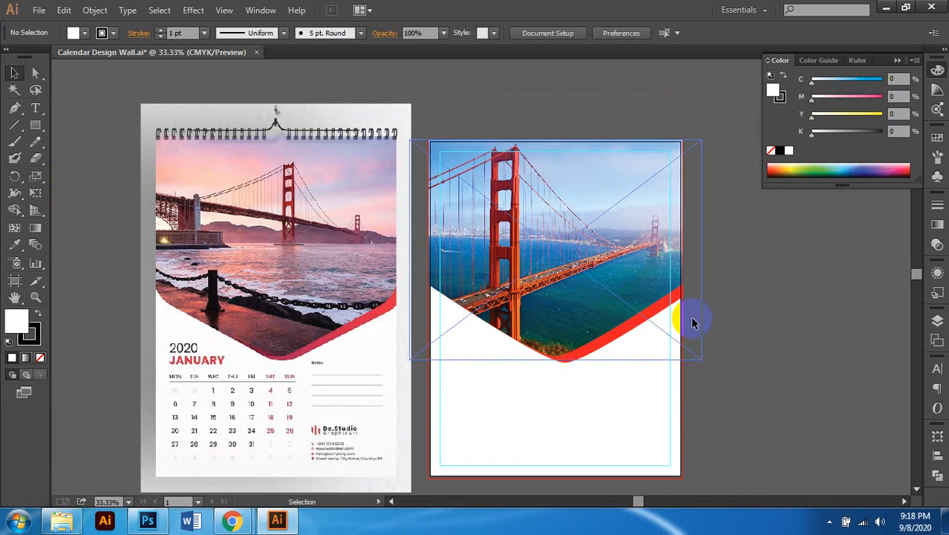
scroll(685, 332, "up", 1)
scroll(668, 356, "up", 2)
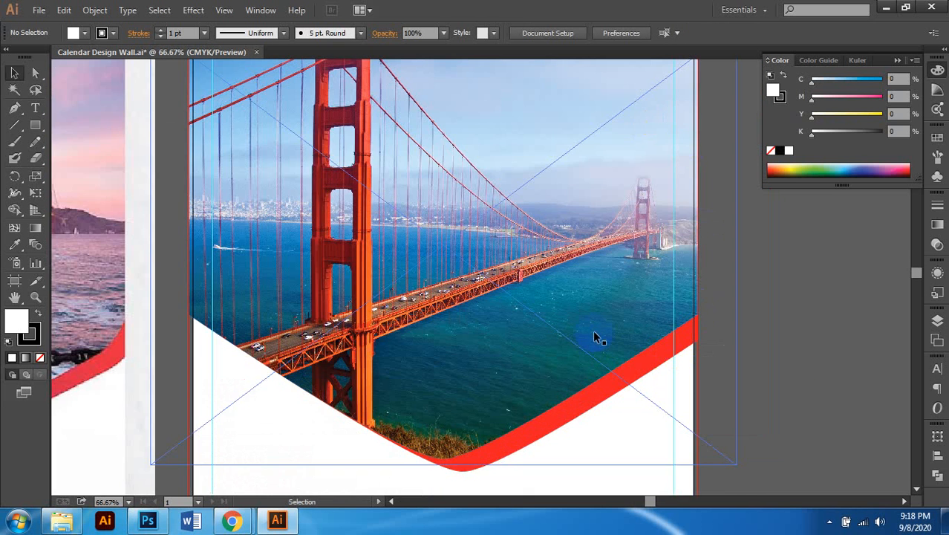
scroll(595, 335, "down", 1)
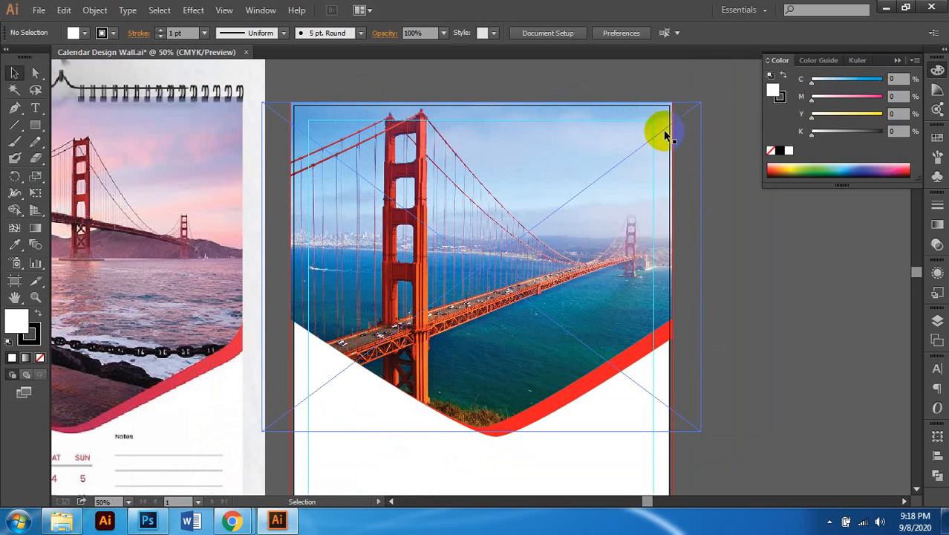
scroll(647, 194, "down", 2)
scroll(307, 374, "down", 3)
scroll(328, 375, "left", 5)
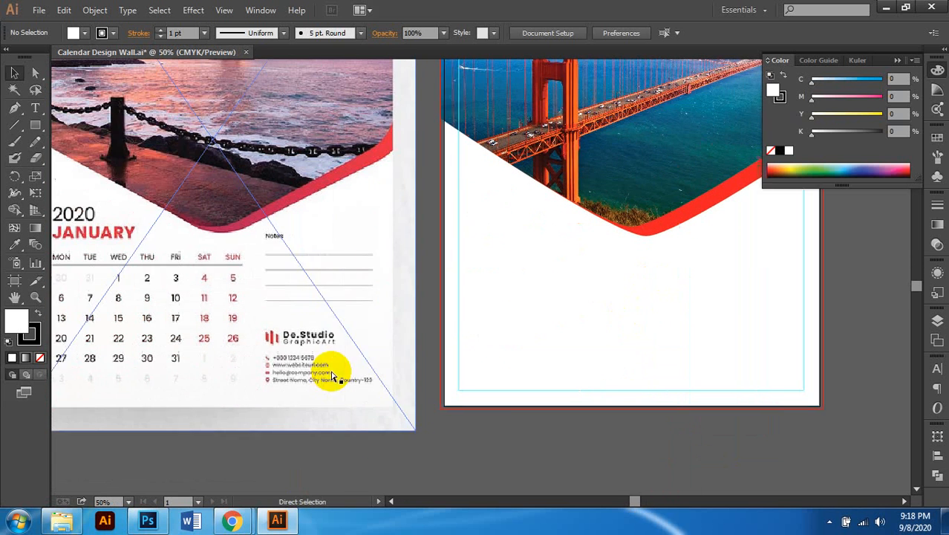
scroll(389, 329, "up", 2)
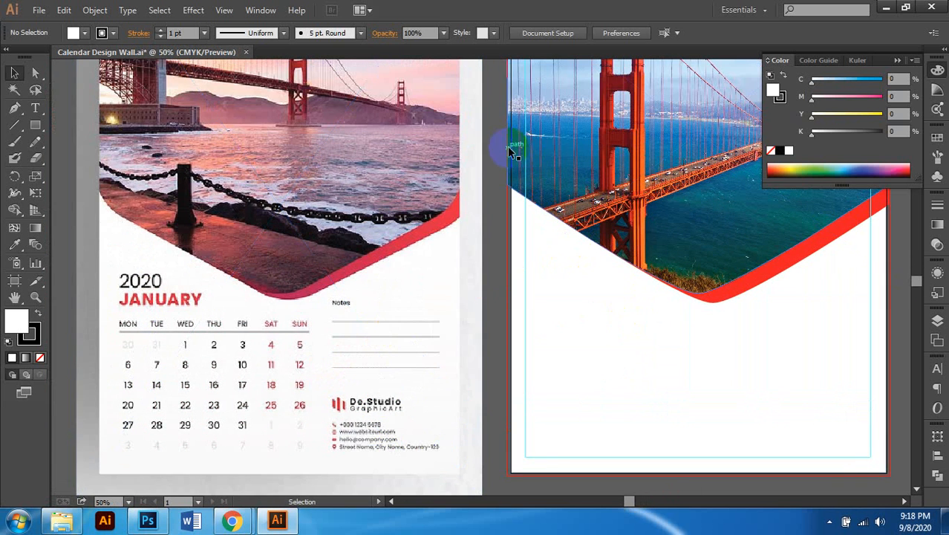
scroll(582, 306, "left", 1)
scroll(402, 367, "down", 1)
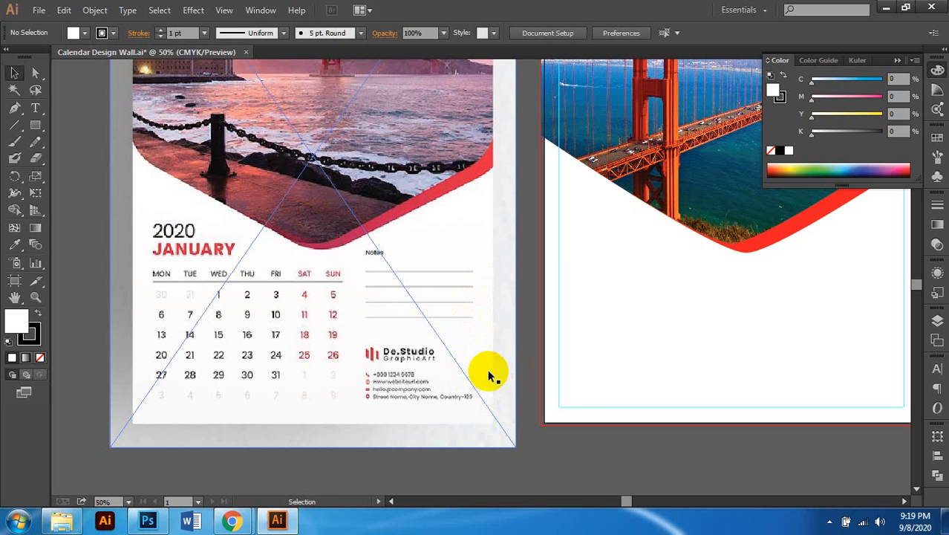
Step: Zoom out so both calendar pages are fully visible
scroll(489, 376, "right", 1)
key("ctrl+minus")
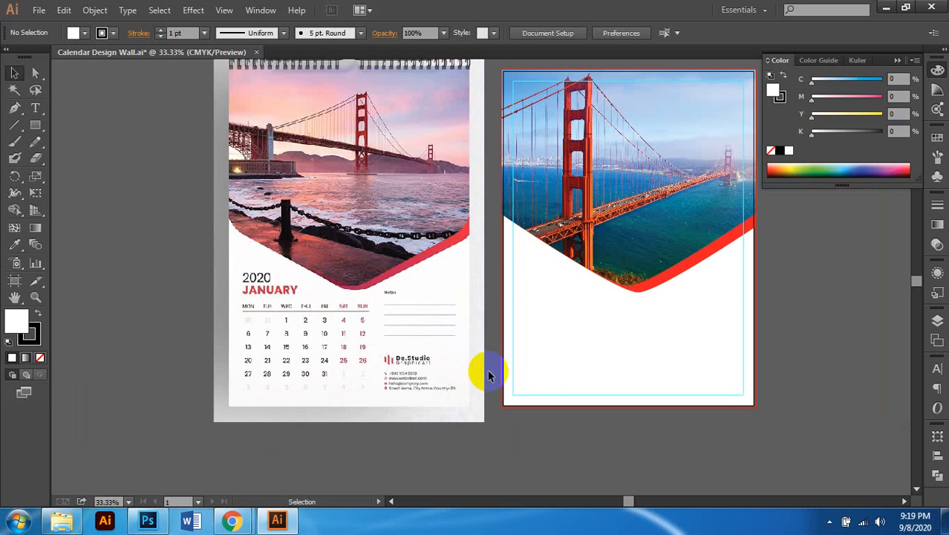
scroll(427, 394, "right", 1)
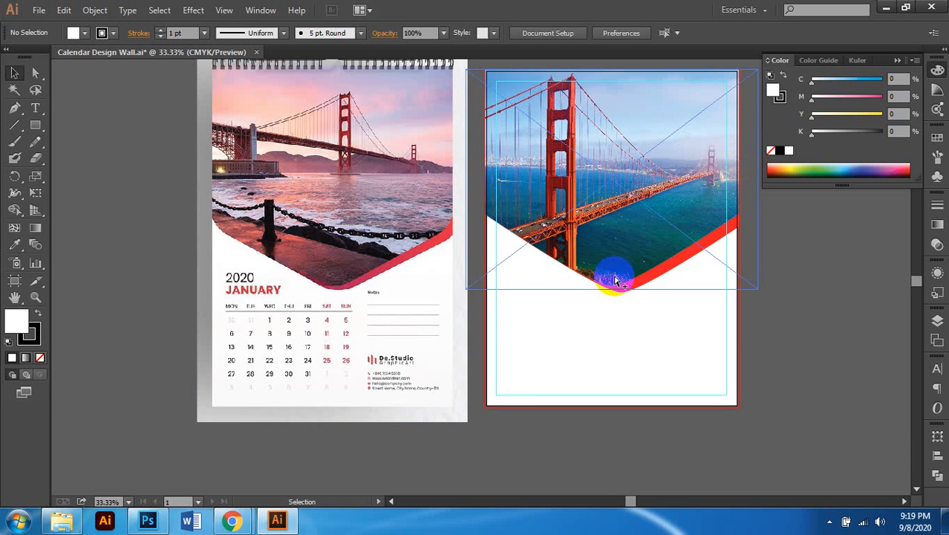
scroll(562, 276, "down", 1)
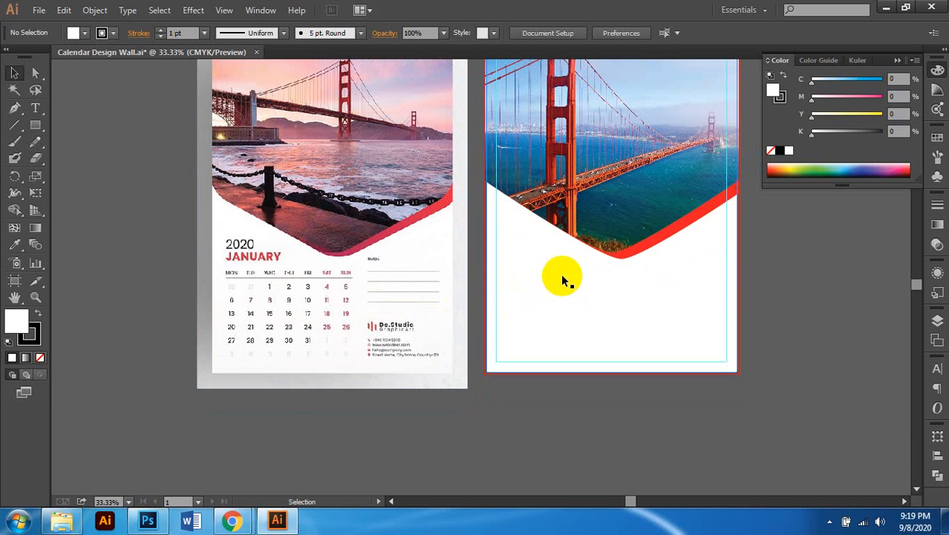
Step: Type 2020 at 35 pt below the bridge photo
left_click(35, 108)
scroll(500, 261, "up", 3)
scroll(511, 242, "right", 1)
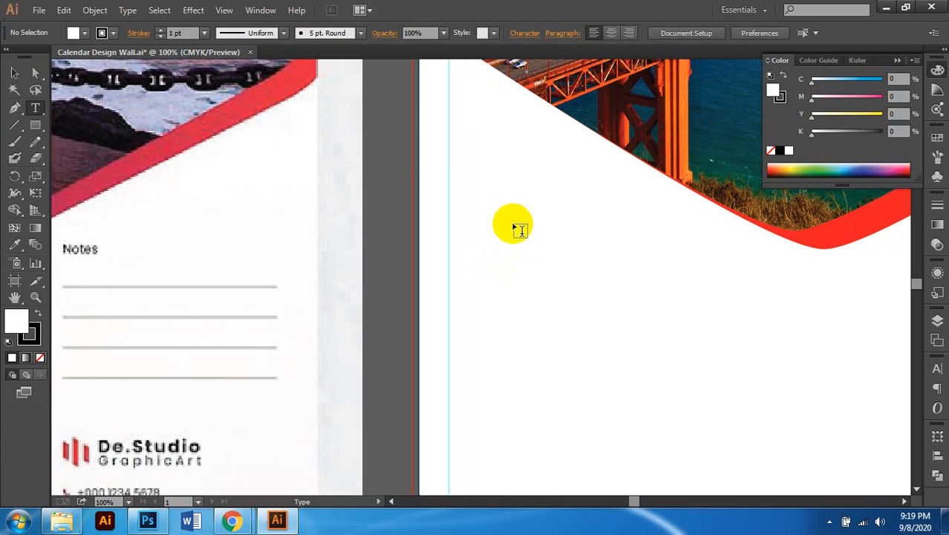
scroll(513, 236, "down", 2)
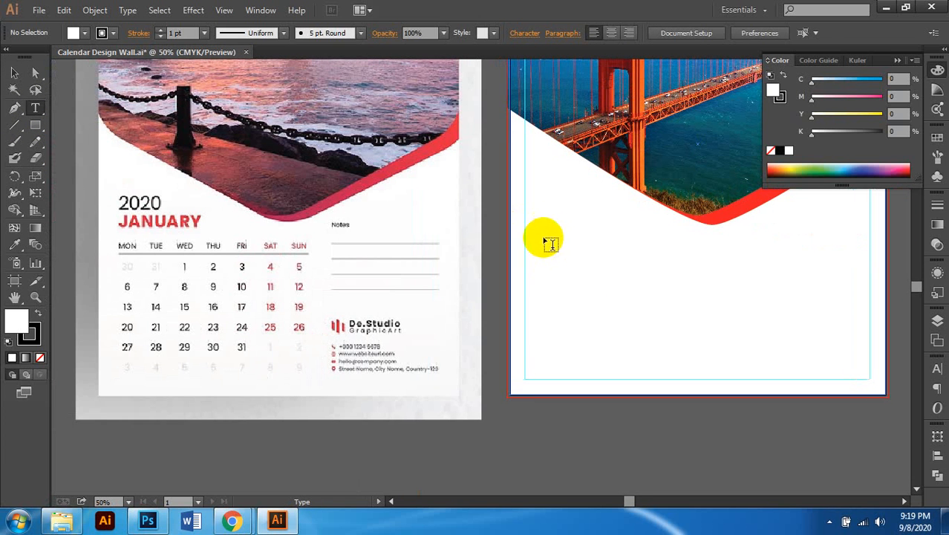
scroll(547, 239, "left", 1)
left_click(555, 232)
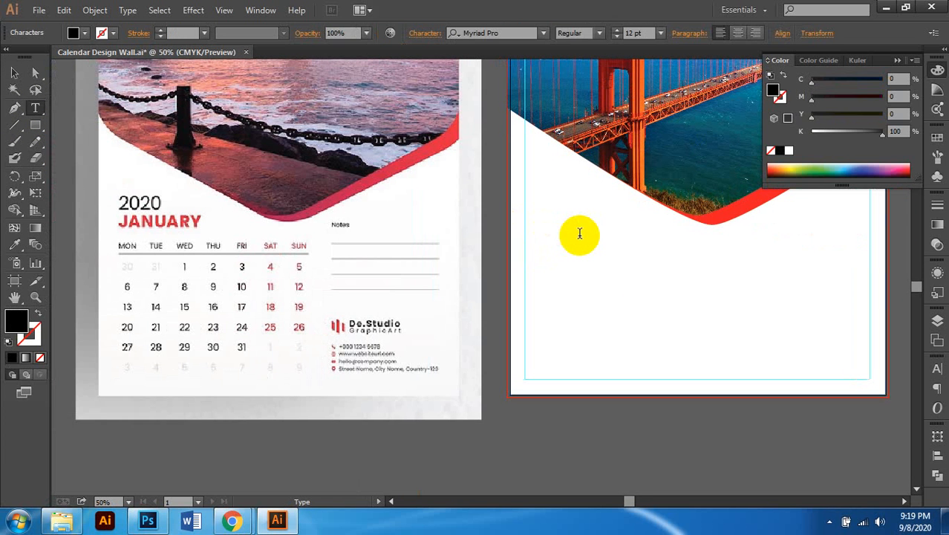
left_click(633, 33)
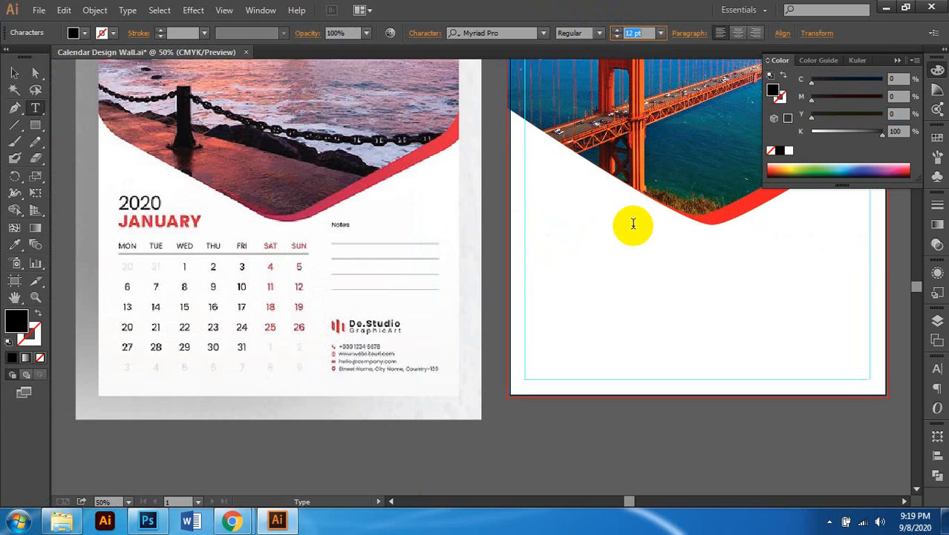
type("35")
key("Return")
type("2020")
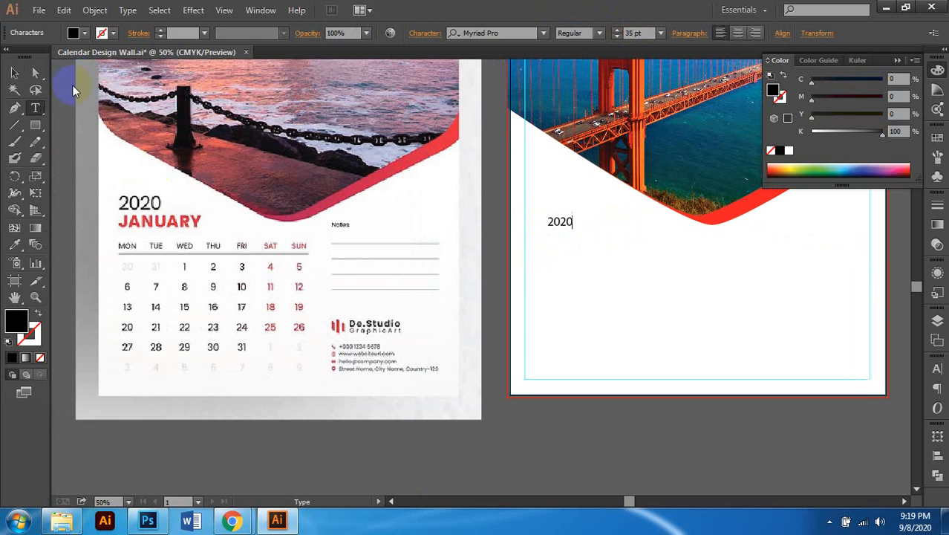
Step: Enlarge the 2020 text to 50 pt, then to 65 pt
left_click(15, 72)
left_click(633, 33)
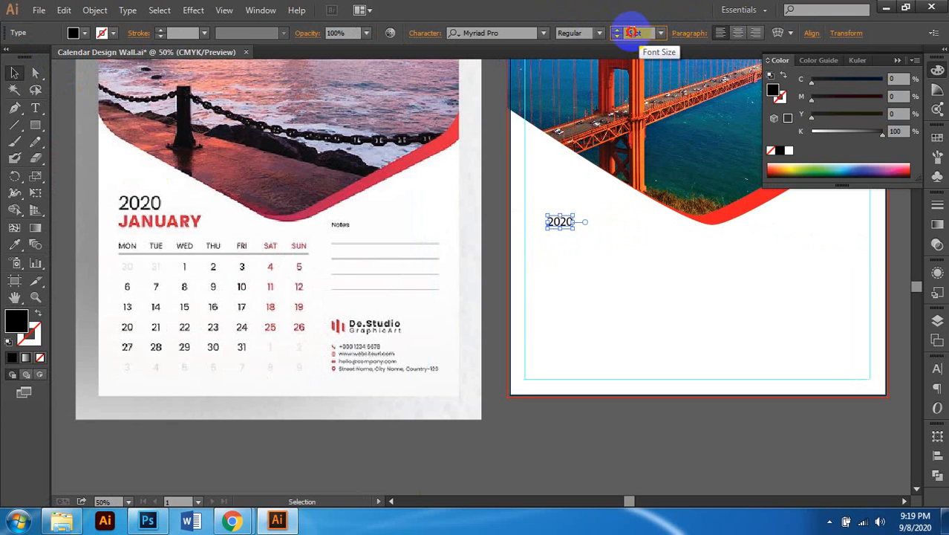
type("50")
key("Return")
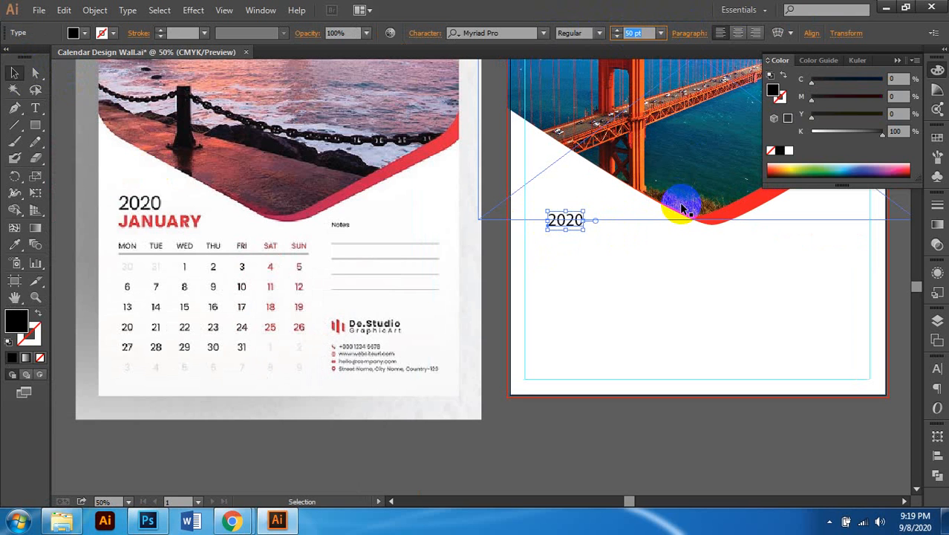
type("65")
key("Return")
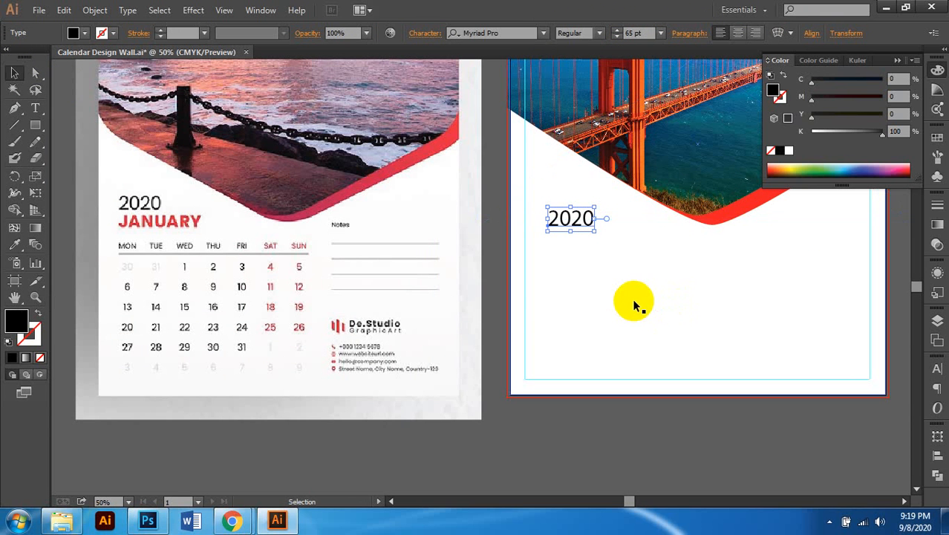
scroll(600, 242, "up", 1)
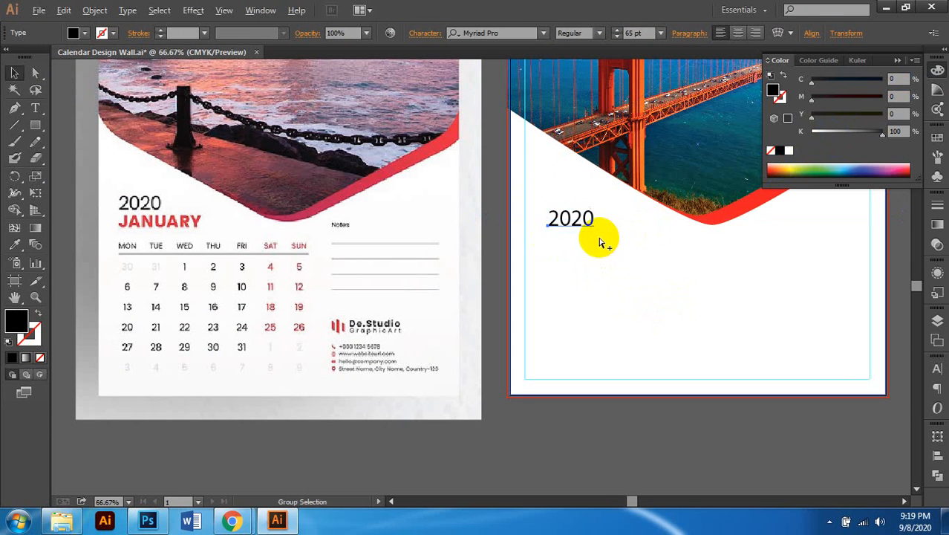
scroll(601, 239, "down", 1)
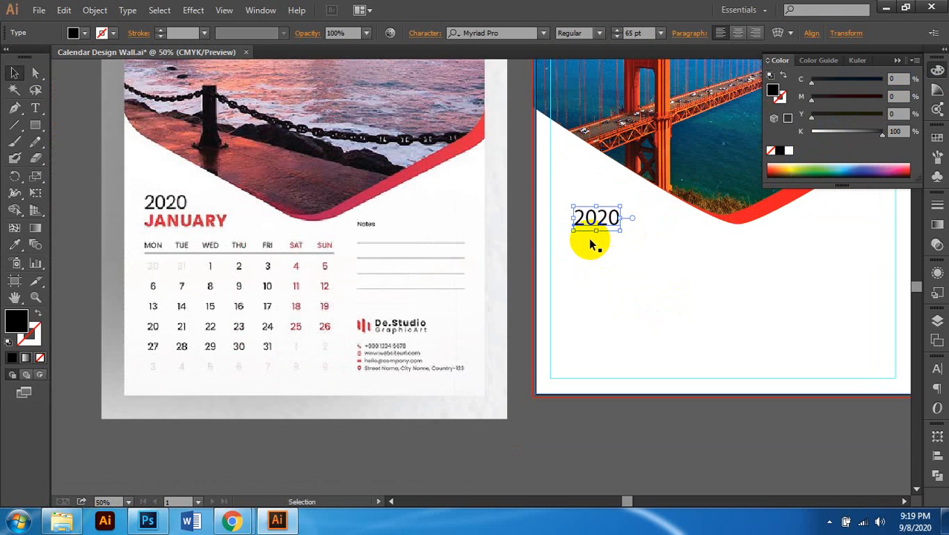
Step: Change the 2020 text's font to Arial
left_click(483, 33)
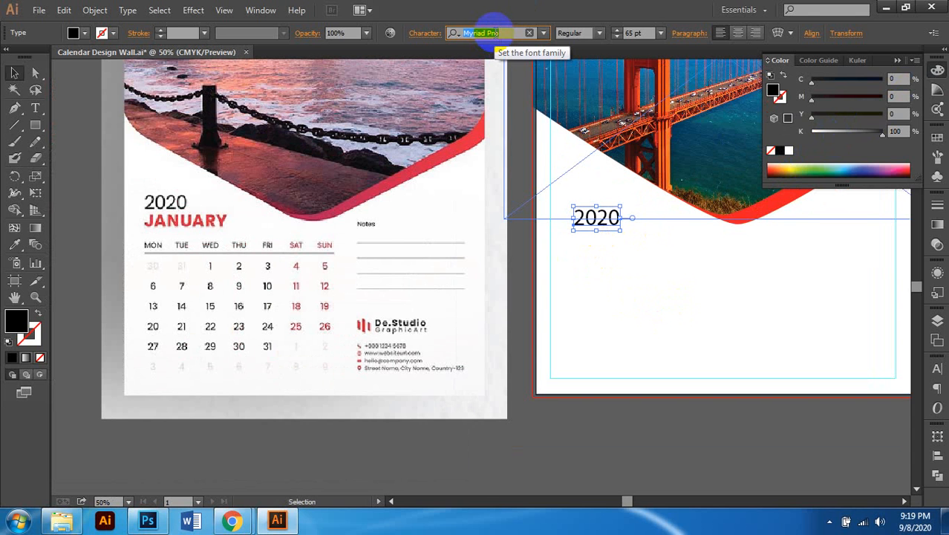
type("a")
left_click(496, 32)
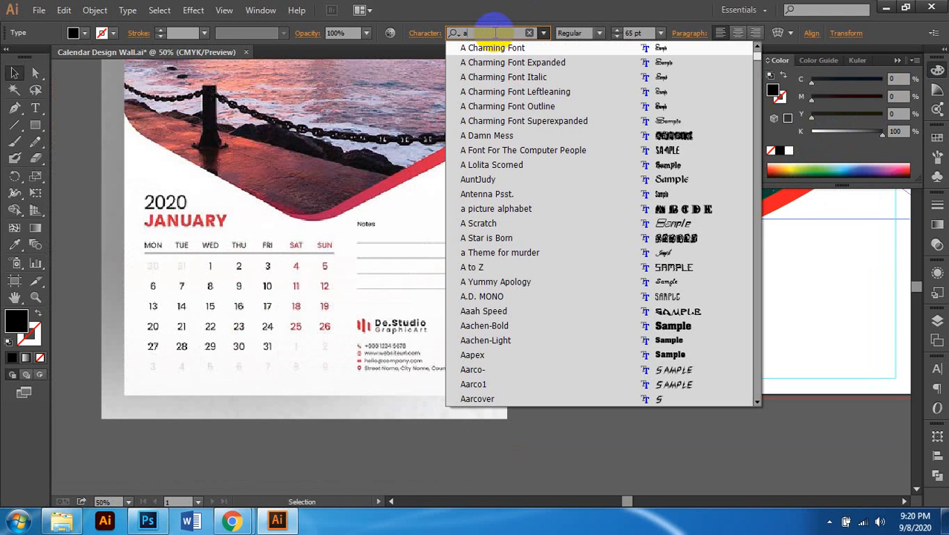
type("ari")
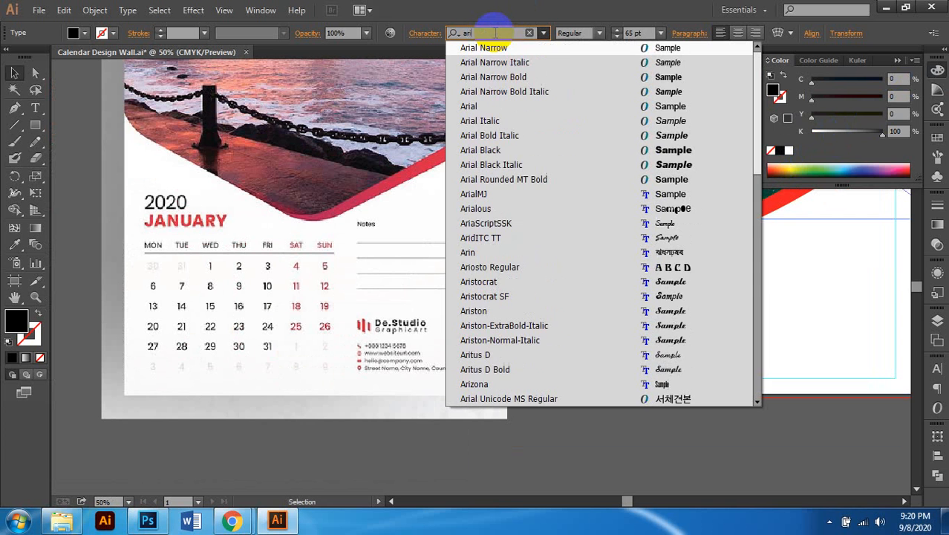
left_click(493, 108)
scroll(613, 238, "up", 1)
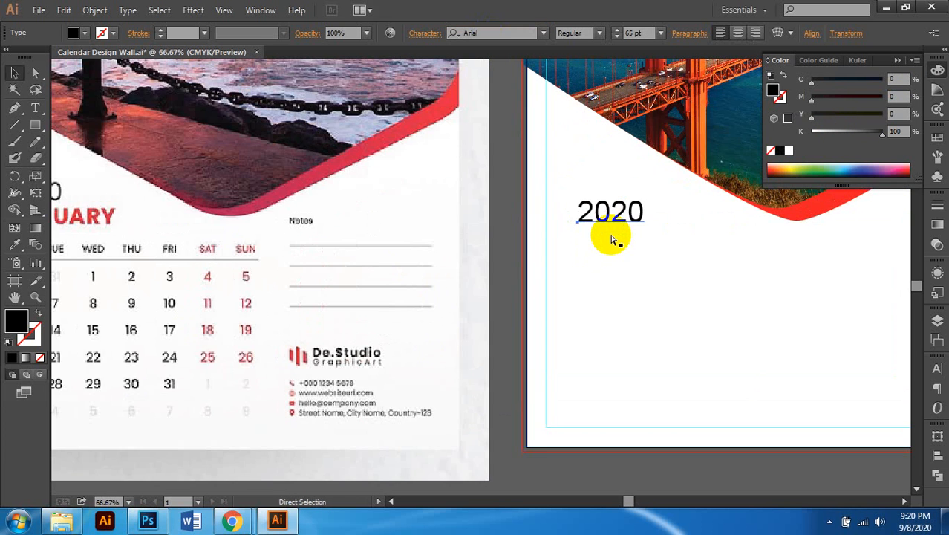
scroll(612, 236, "down", 1)
scroll(614, 239, "left", 1)
scroll(615, 238, "right", 2)
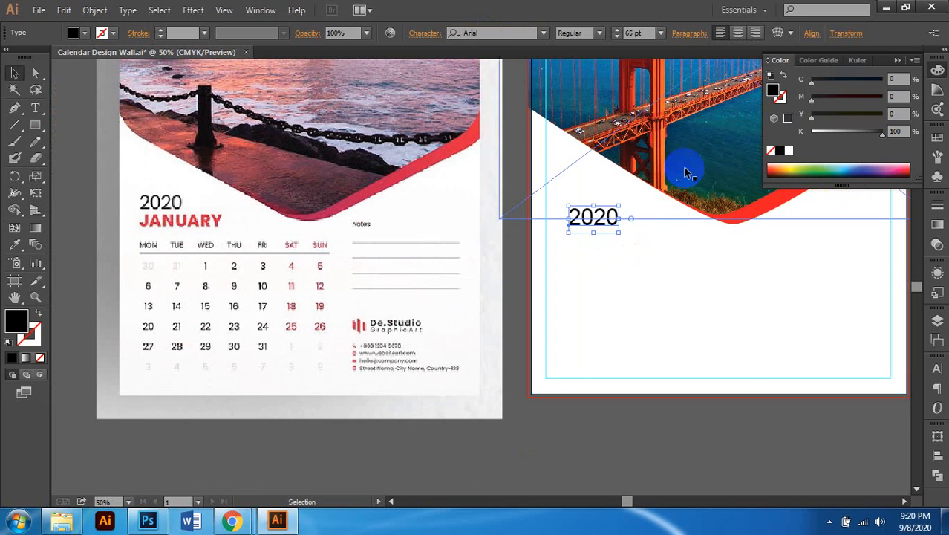
Step: Set the 2020 text size to 60 pt
left_click(617, 30)
left_click(617, 30)
left_click(616, 30)
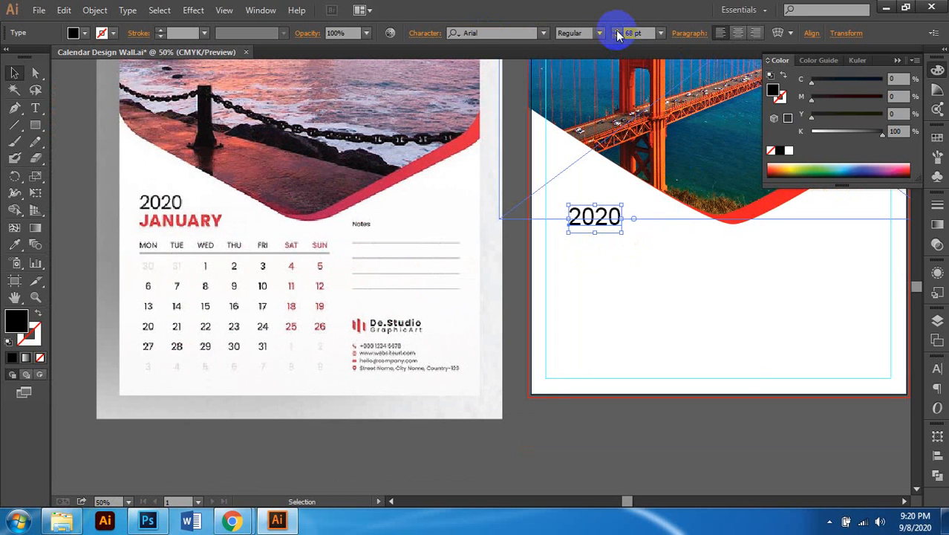
left_click(630, 33)
type("7")
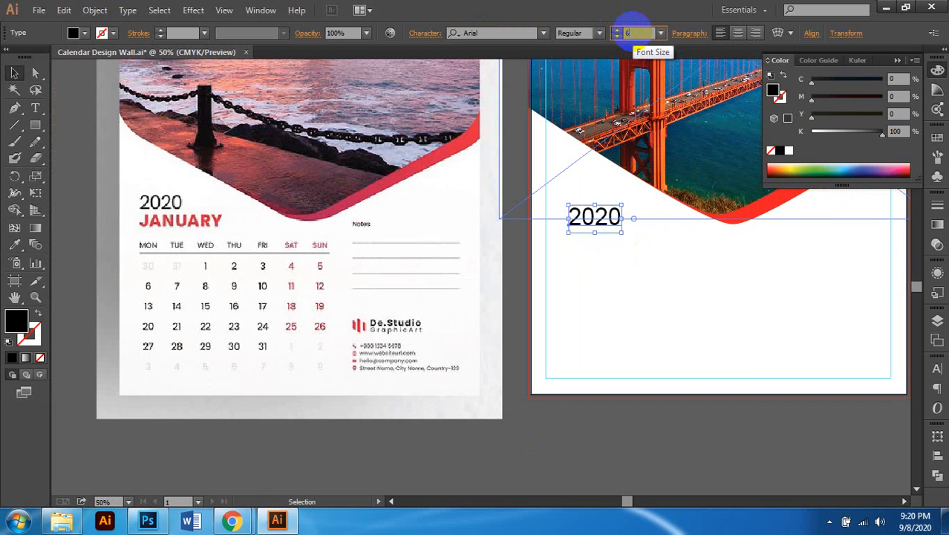
type("0")
key("Return")
scroll(601, 311, "right", 1)
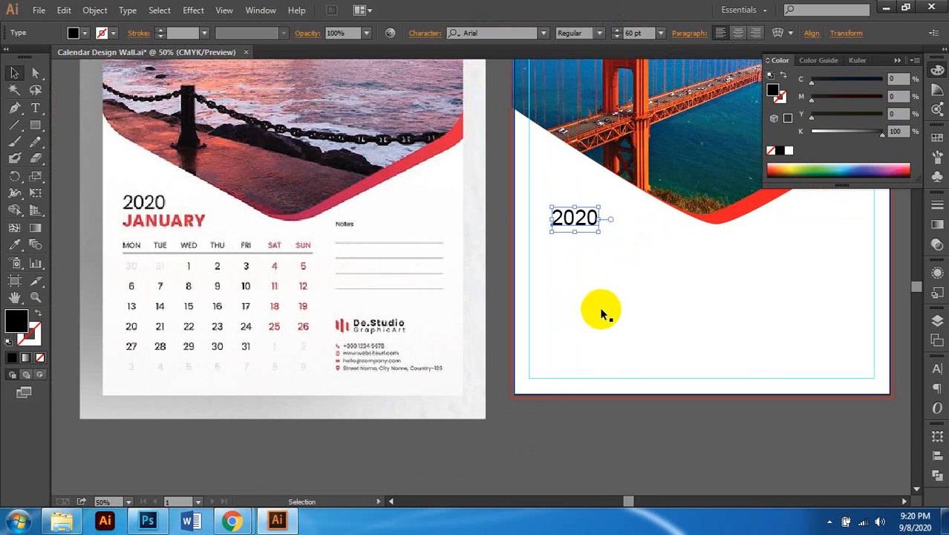
scroll(594, 301, "left", 3)
scroll(609, 237, "up", 1)
Step: Move 2020 left to the margin guide and reselect it
left_click_drag(628, 216, 598, 215)
left_click(622, 245)
scroll(608, 247, "right", 1)
scroll(608, 247, "down", 1)
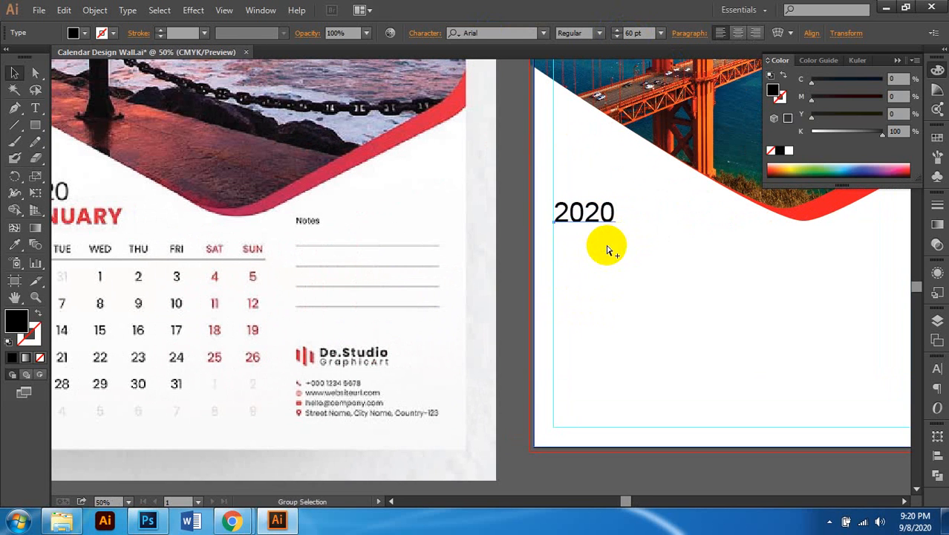
scroll(628, 262, "right", 1)
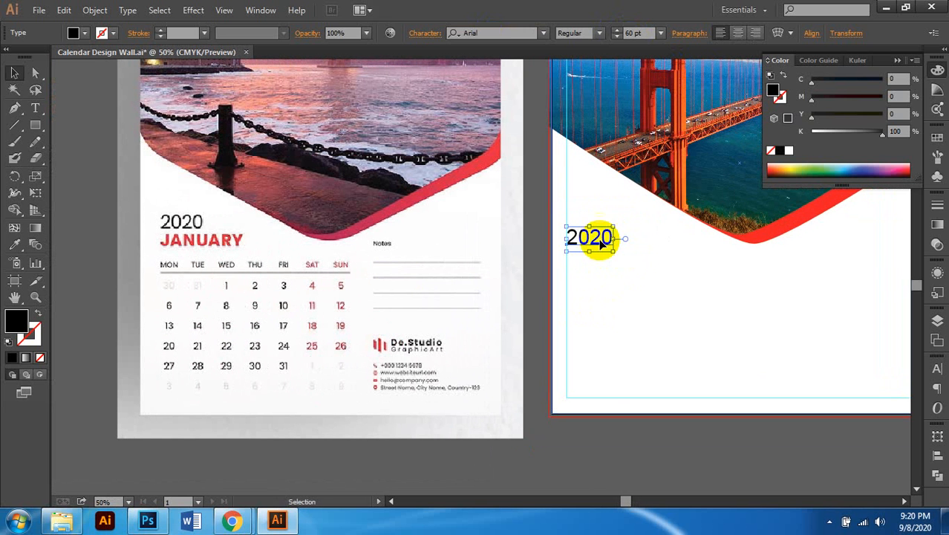
left_click_drag(598, 236, 598, 223)
left_click(605, 243)
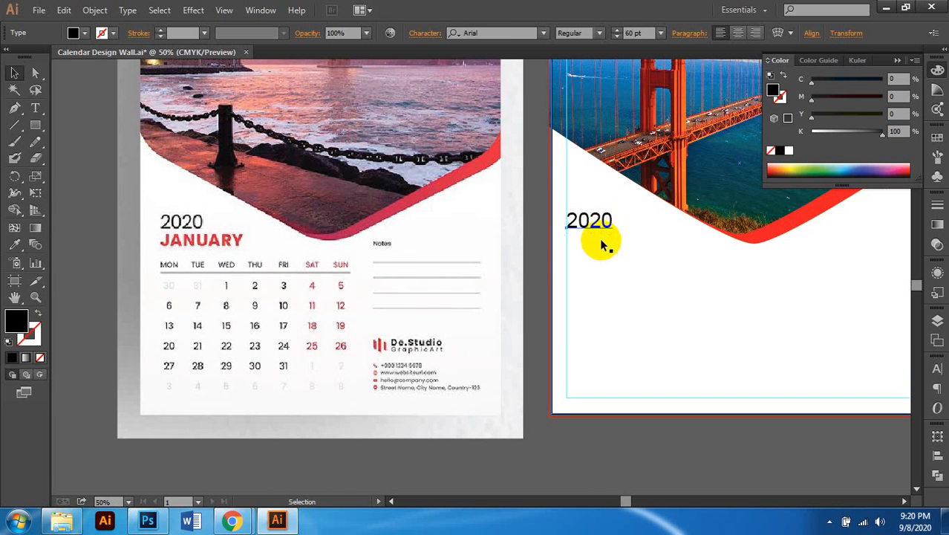
scroll(609, 248, "up", 1)
scroll(629, 233, "left", 1)
scroll(629, 233, "down", 1)
left_click(626, 215)
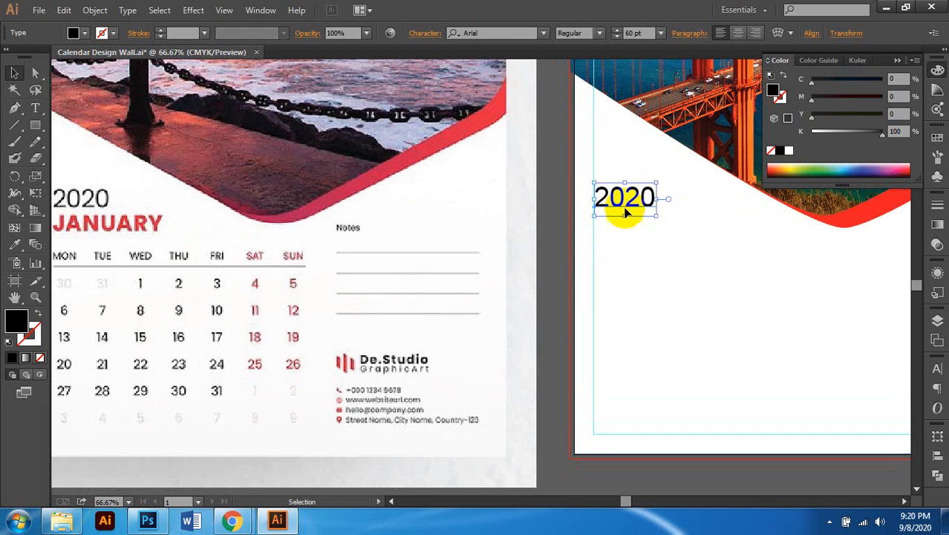
Step: Copy 2020 directly below itself and retype the copy as JANUARY
left_click_drag(626, 212, 626, 247)
scroll(650, 268, "left", 3)
double_click(676, 237)
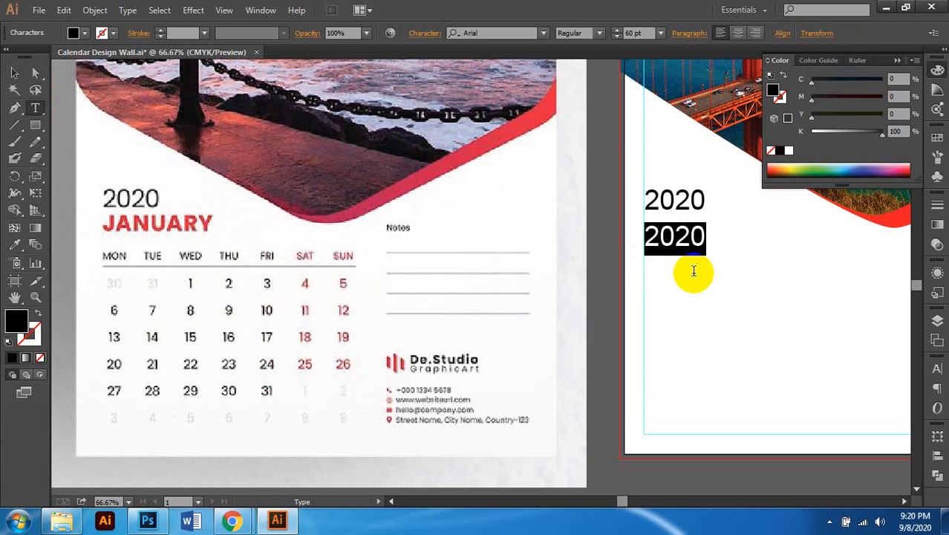
type("JANU")
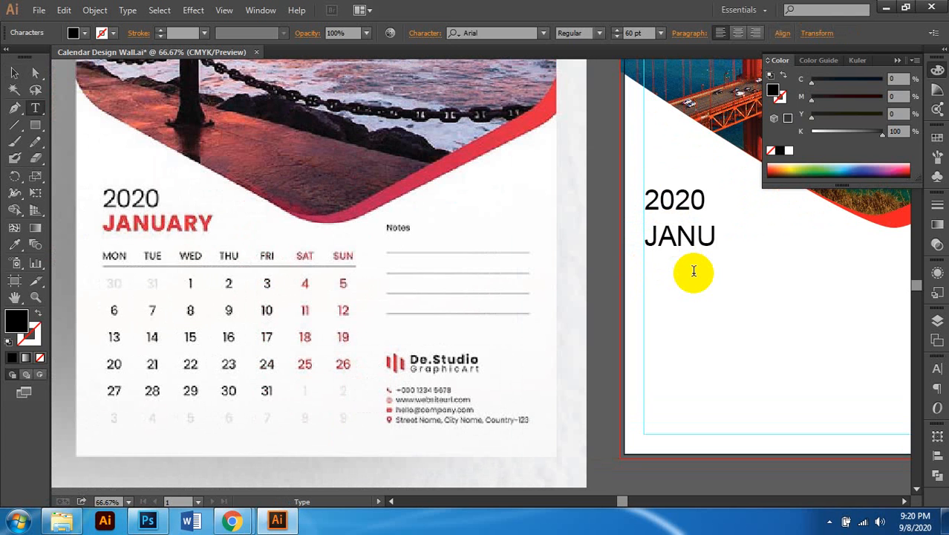
type("ARY")
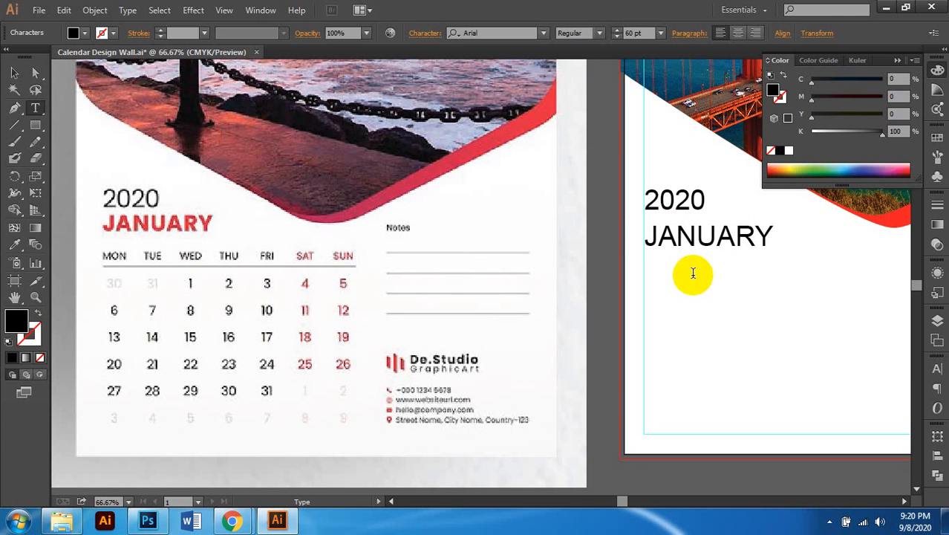
scroll(699, 263, "right", 1)
left_click(14, 72)
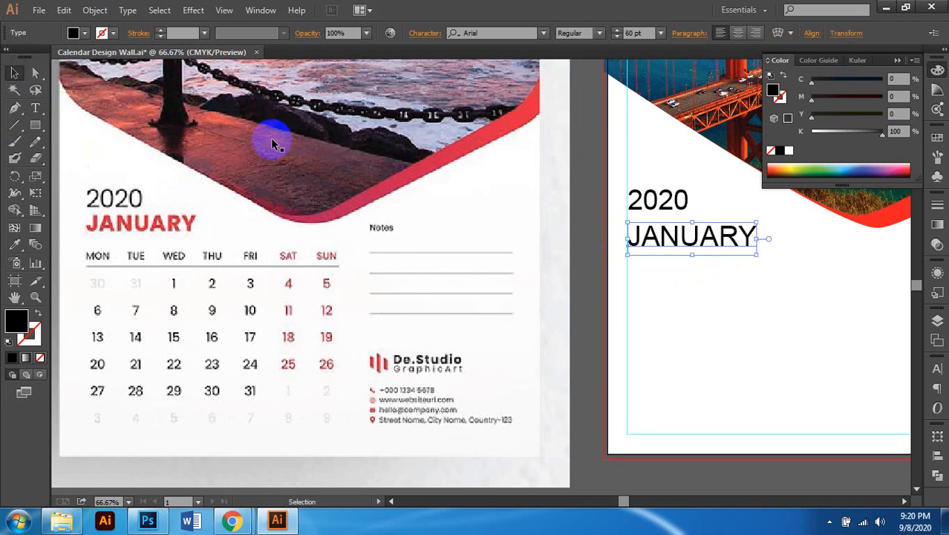
Step: Set JANUARY to Arial Narrow Bold with 121% horizontal scale in the Character panel
scroll(547, 205, "right", 1)
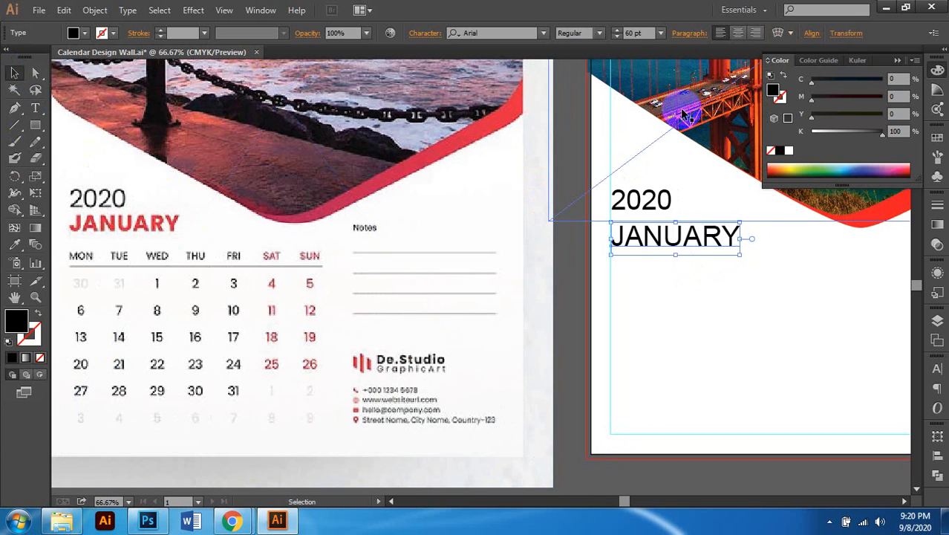
left_click(599, 32)
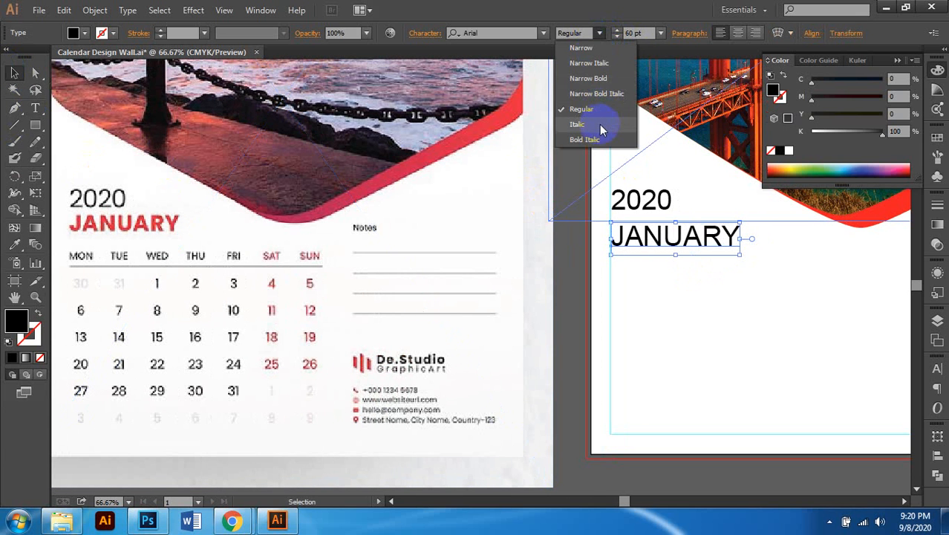
left_click(602, 78)
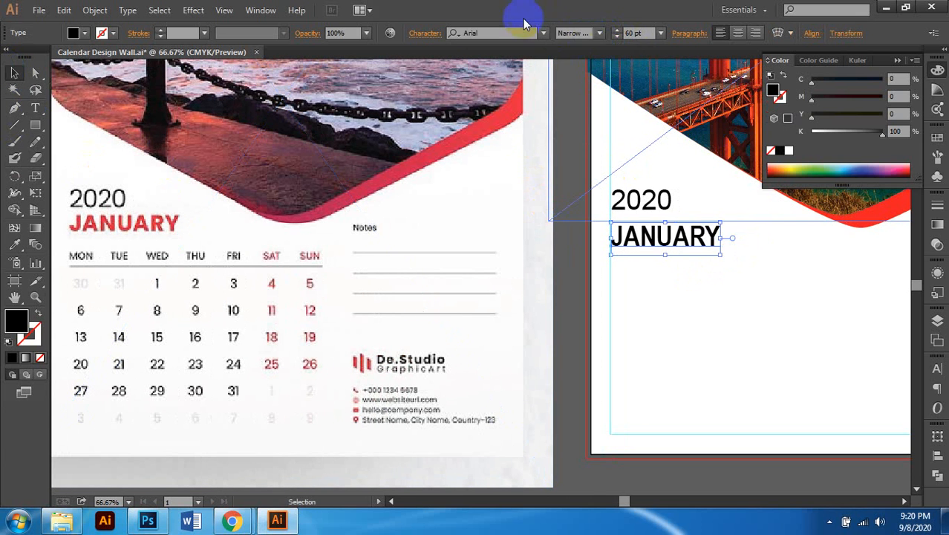
left_click(428, 34)
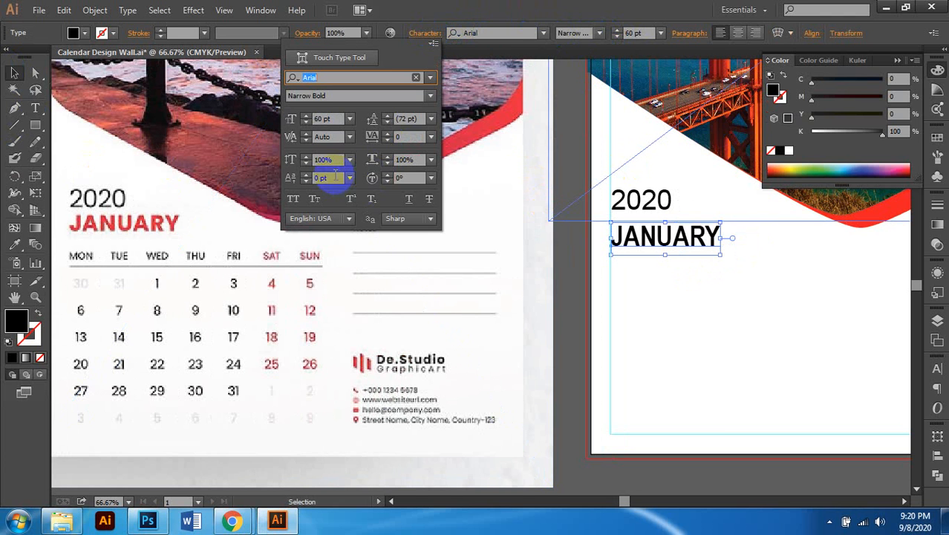
left_click(398, 160)
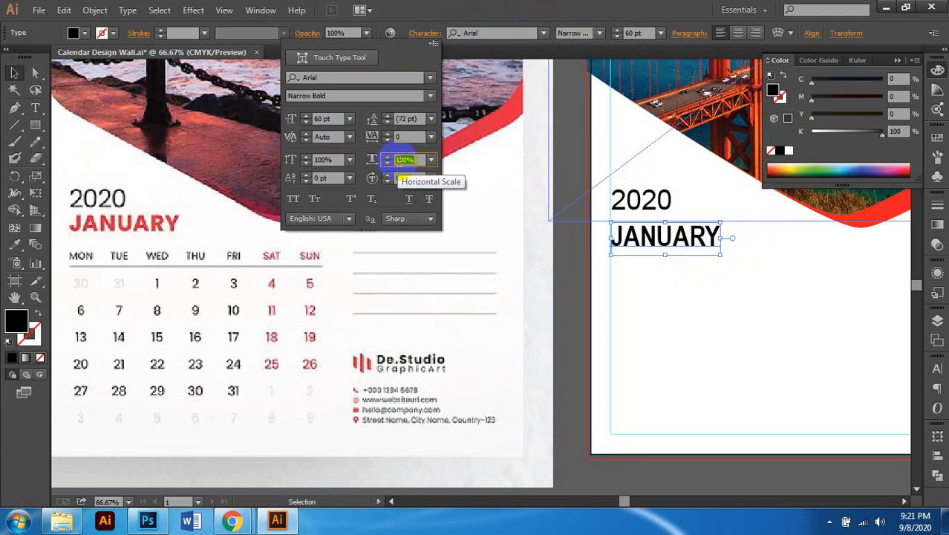
type("121")
key("Return")
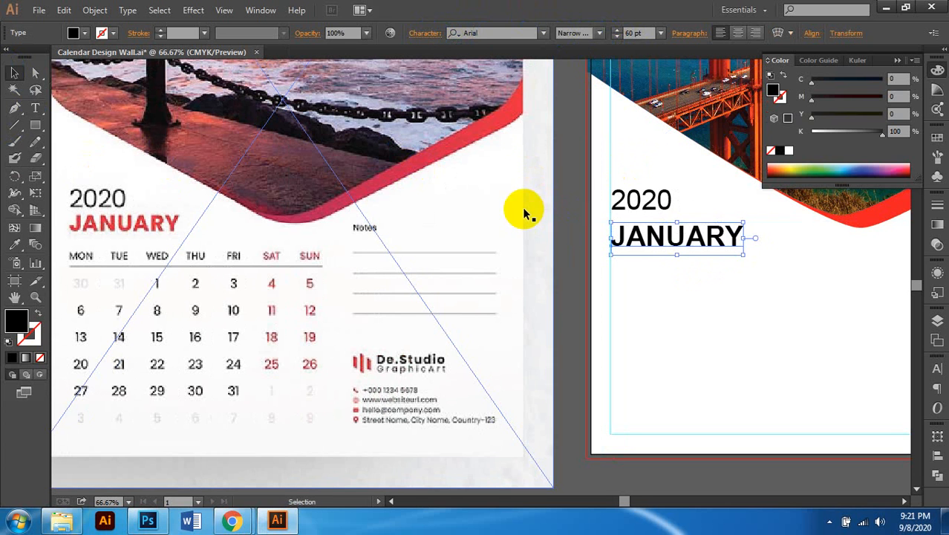
scroll(523, 208, "left", 1)
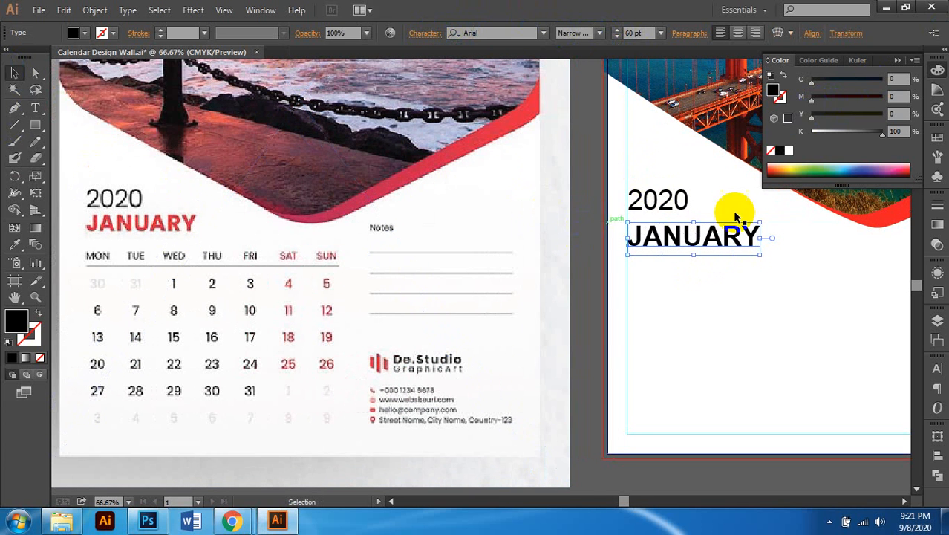
scroll(858, 152, "left", 1)
Step: Set JANUARY's fill in the Color panel to C 20, M 100, Y 100, K 0
left_click_drag(876, 135, 549, 153)
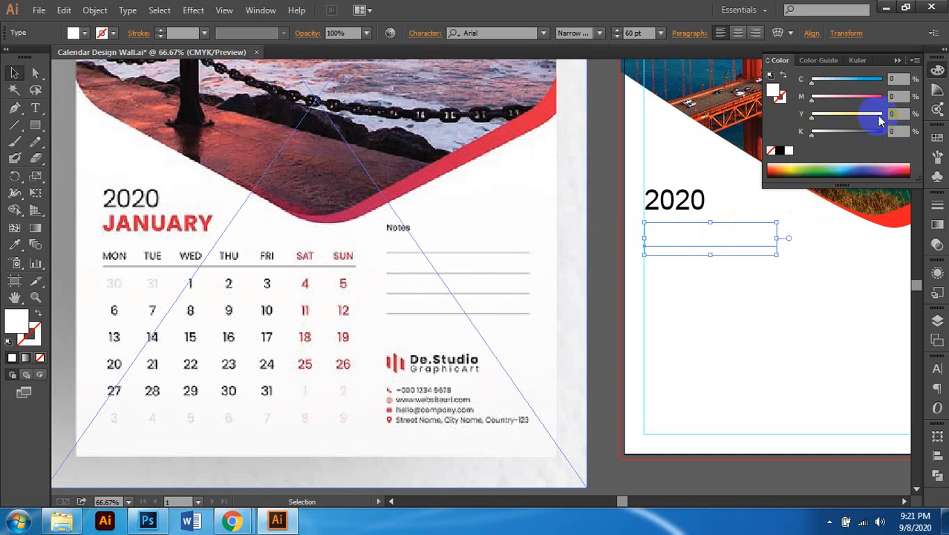
left_click_drag(877, 115, 888, 98)
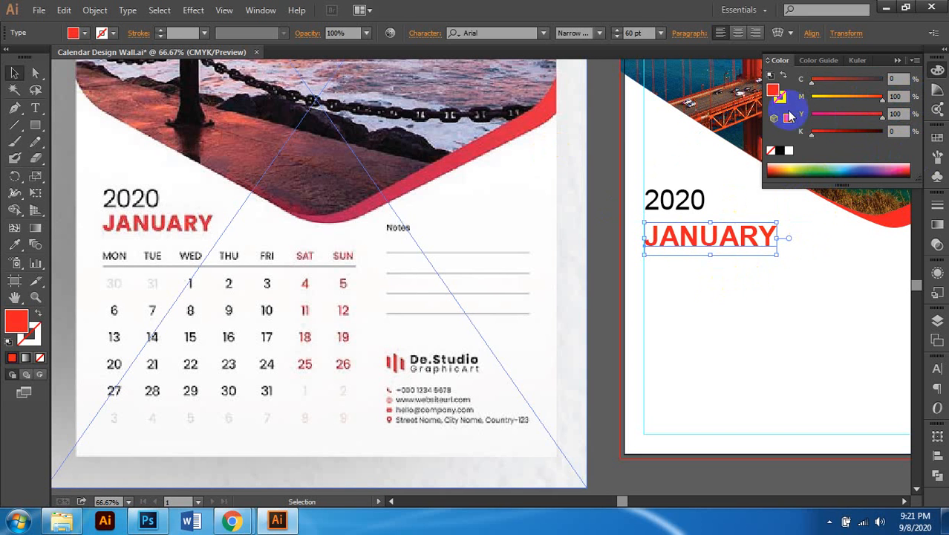
left_click(899, 79)
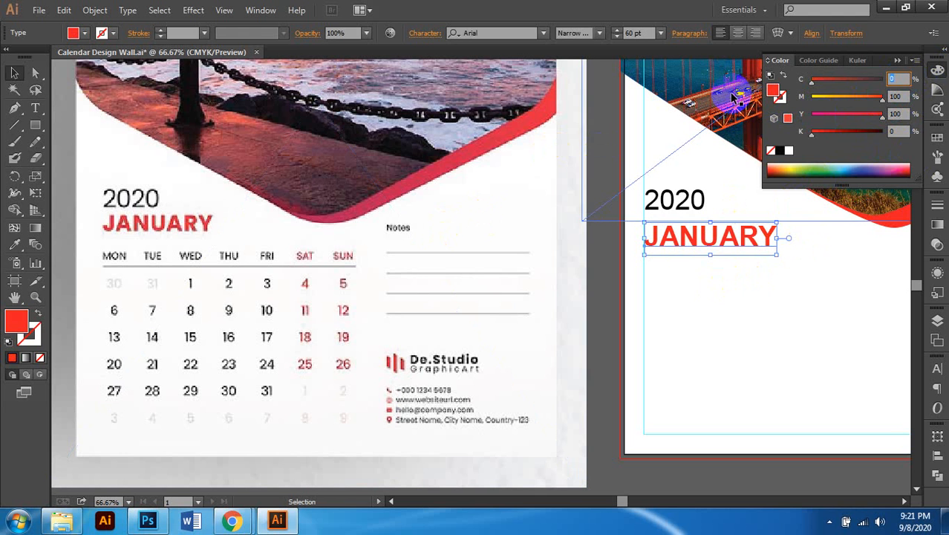
type("2")
key("Return")
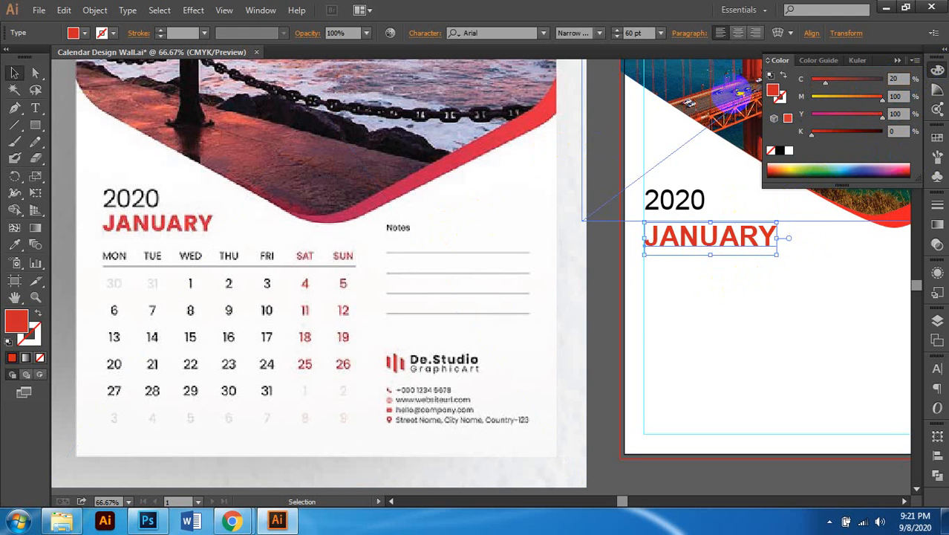
Step: Select both 2020 and JANUARY and set their font size to 50 pt
scroll(751, 255, "right", 1)
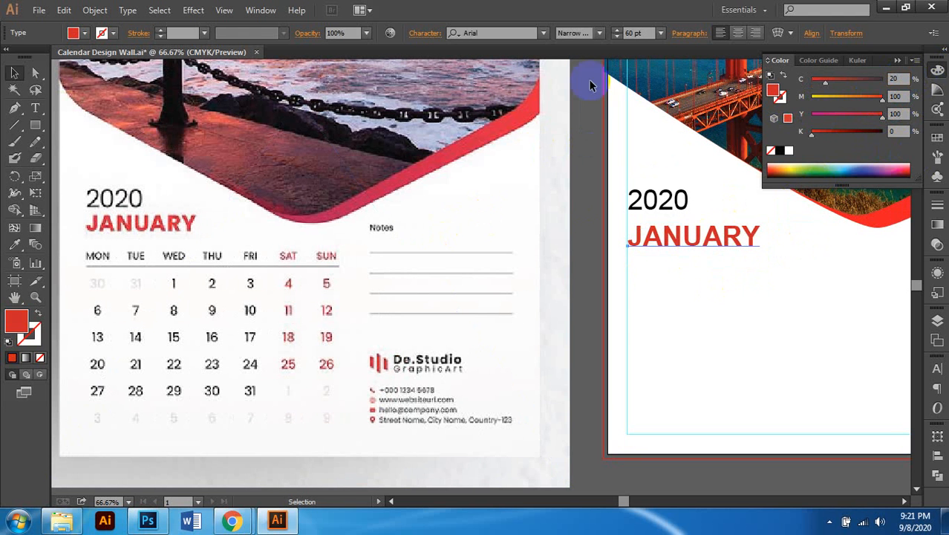
scroll(625, 239, "left", 1)
left_click(674, 200, "shift")
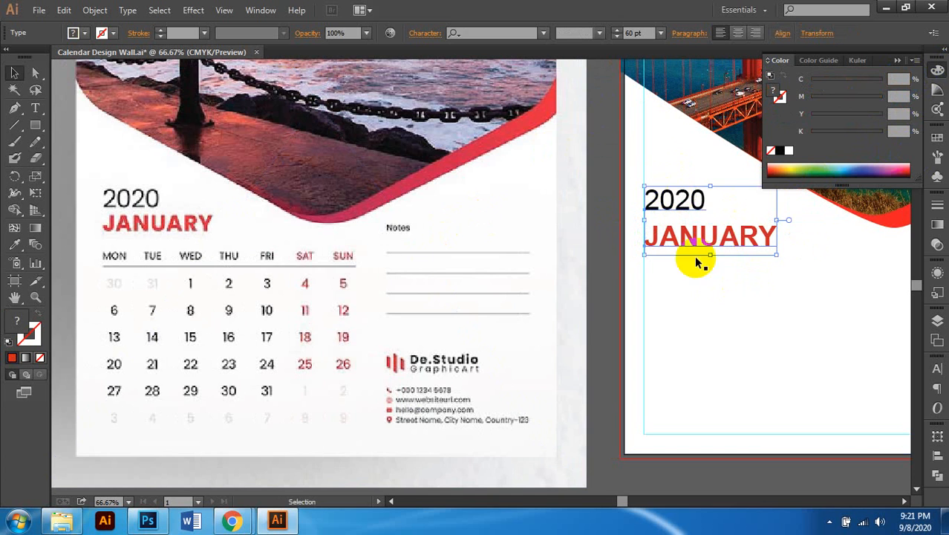
scroll(695, 256, "right", 2)
left_click(630, 33)
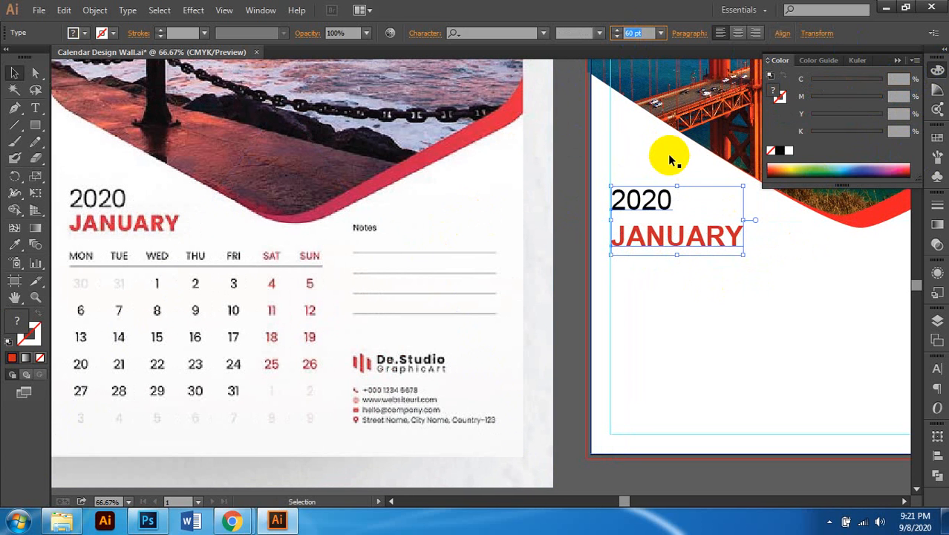
type("50")
key("Return")
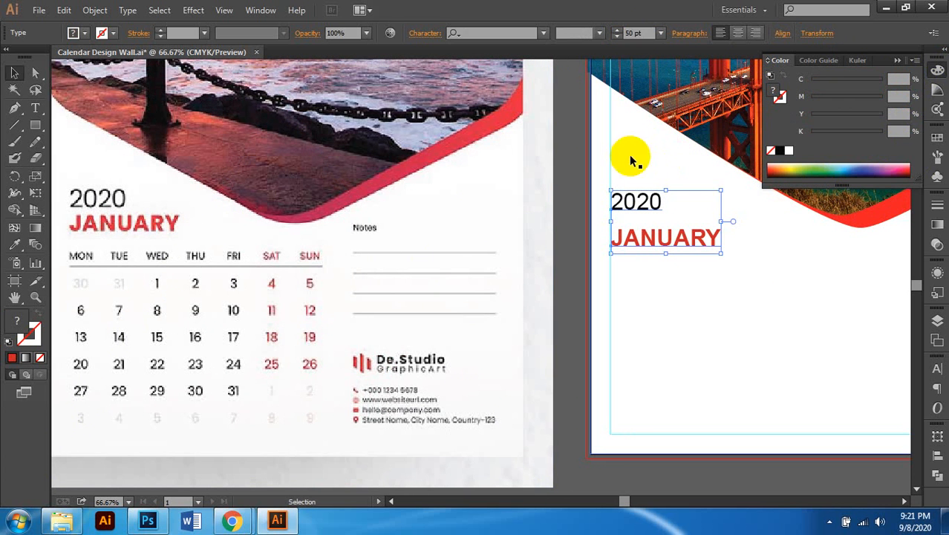
Step: Nudge JANUARY up on its own so it sits just beneath 2020
left_click(712, 338)
scroll(712, 339, "left", 2)
left_click(691, 244)
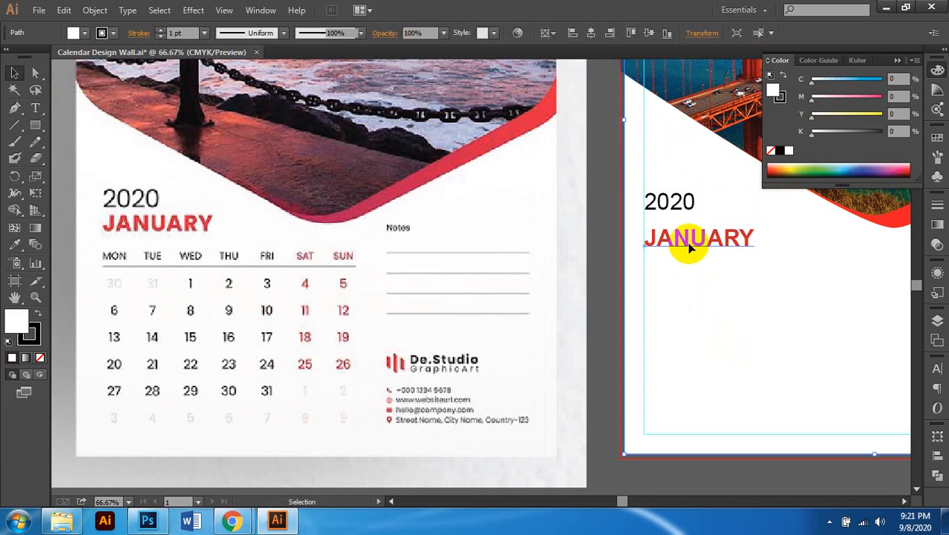
key("Up")
key("Up")
key("Up")
key("Up")
key("Up")
key("Up")
key("Up")
key("Up")
key("Up")
key("Up")
key("Up")
key("Up")
key("Up")
key("Up")
key("Up")
key("Up")
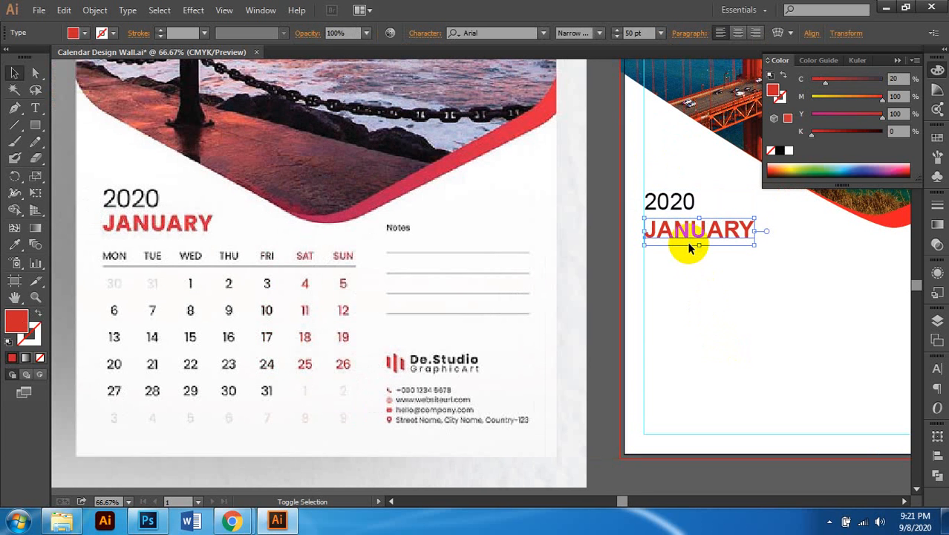
scroll(636, 263, "right", 2)
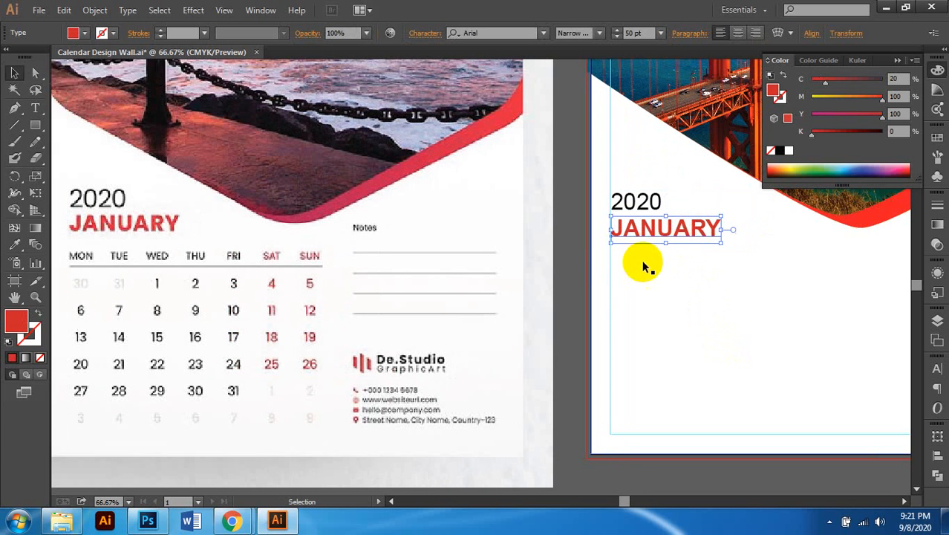
left_click(580, 239)
scroll(581, 240, "down", 2)
scroll(584, 237, "down", 1)
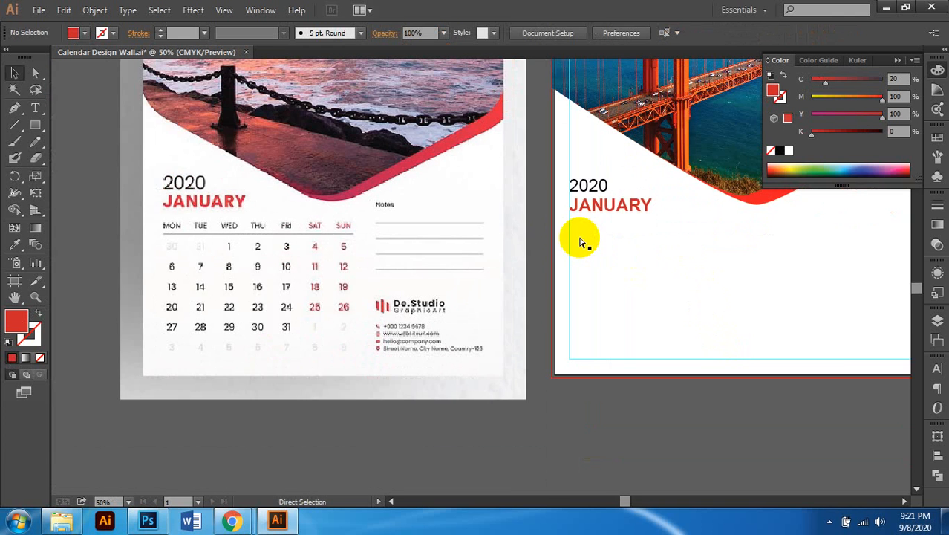
Step: Review the red 2020 JANUARY heading under the bridge photo and save Calendar Design Wall.ai
scroll(572, 251, "right", 6)
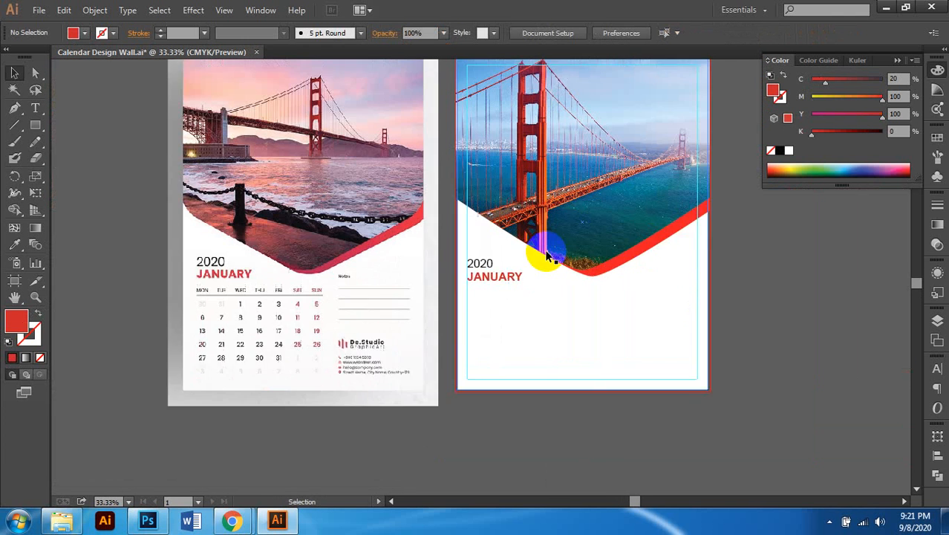
left_click(547, 255)
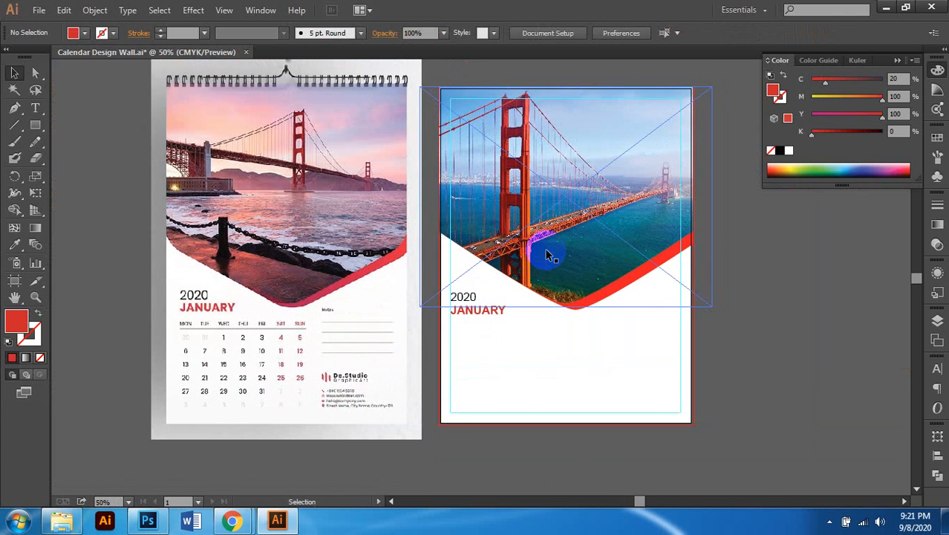
scroll(547, 256, "up", 1)
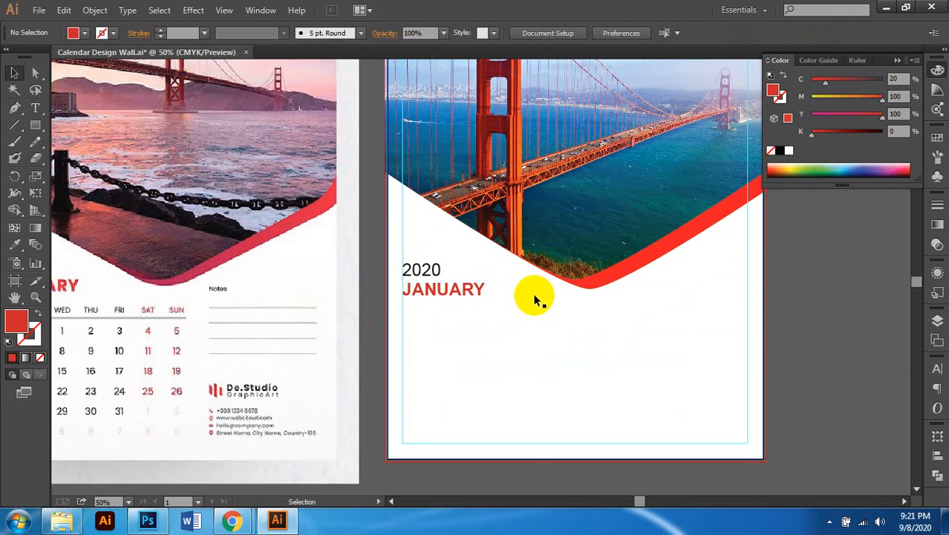
scroll(536, 297, "left", 2)
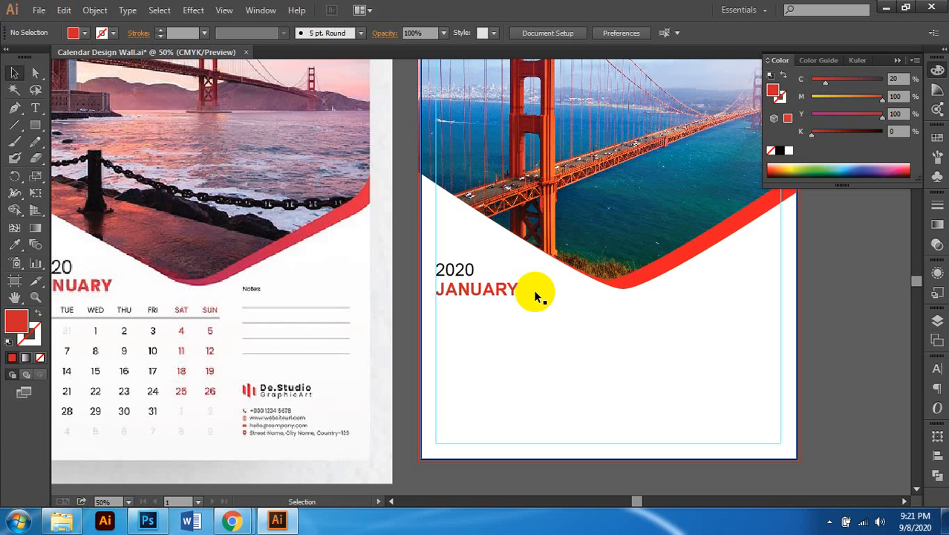
scroll(534, 289, "up", 1)
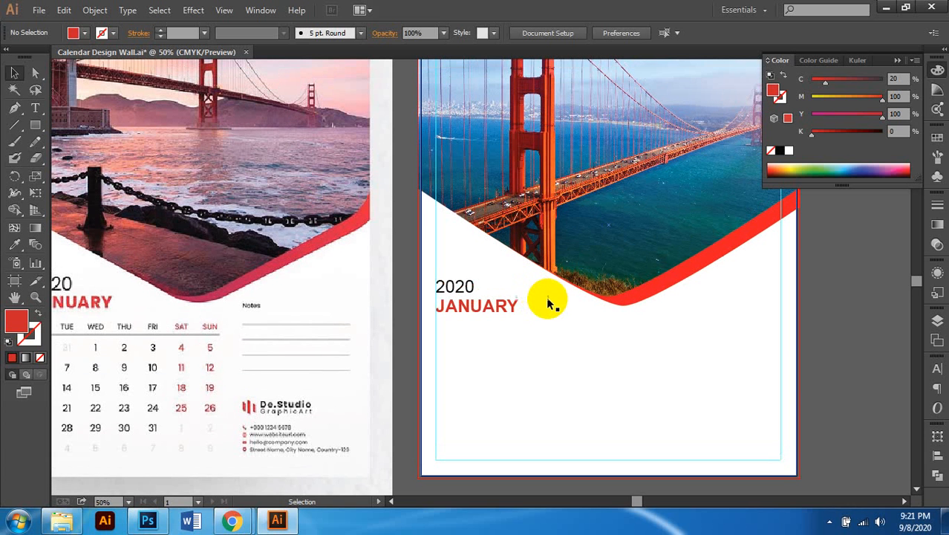
scroll(534, 322, "down", 1)
scroll(535, 321, "left", 1)
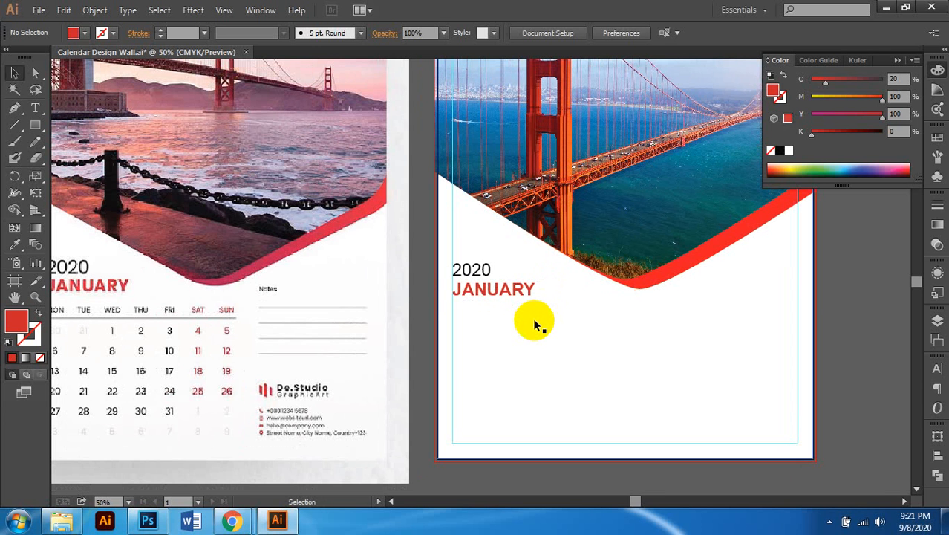
scroll(535, 321, "down", 1)
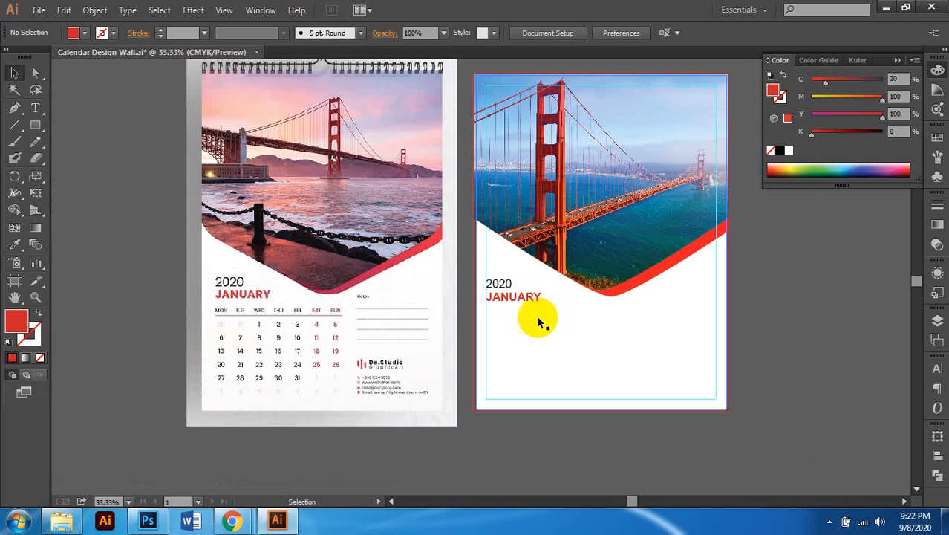
scroll(540, 321, "up", 1)
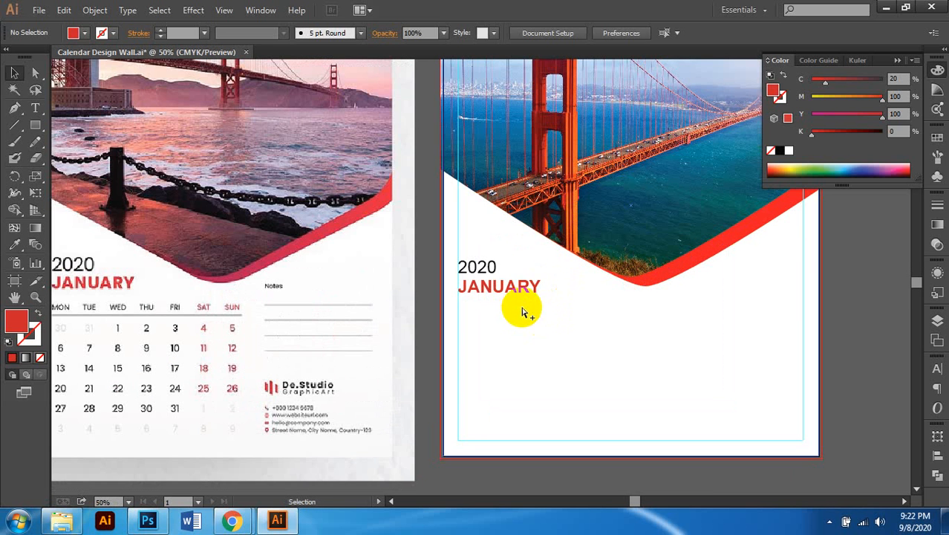
scroll(524, 312, "down", 1)
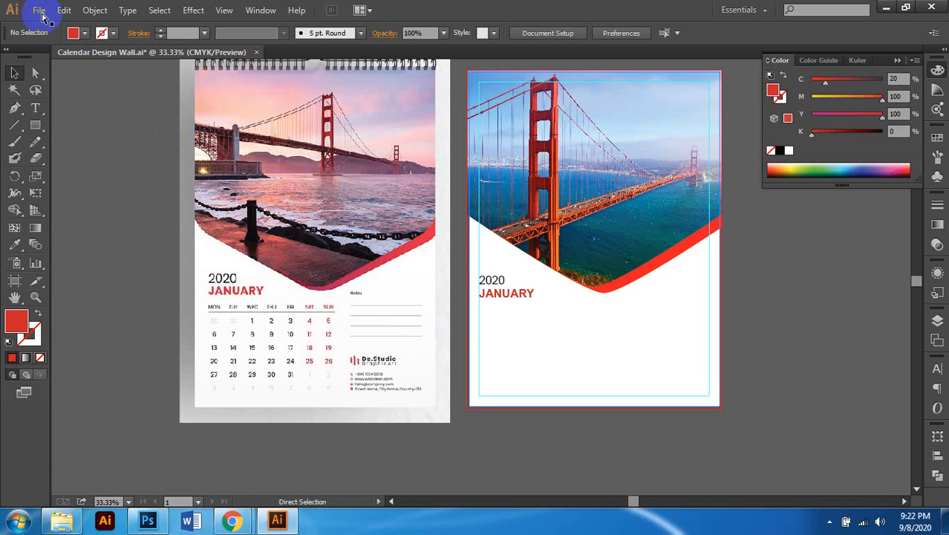
key("ctrl+s")
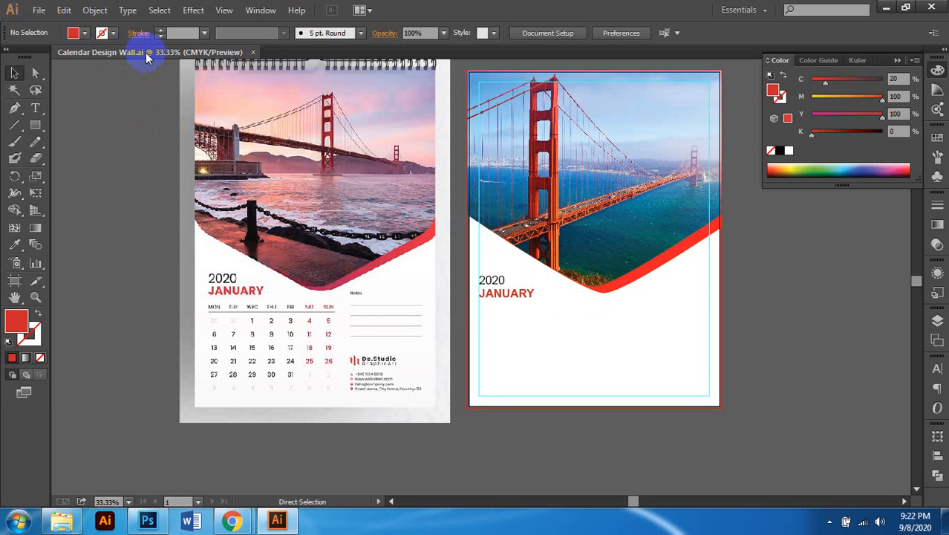
Step: Zoom to 50% on the blank area below the 2020 JANUARY heading and take the Type tool
left_click(39, 10)
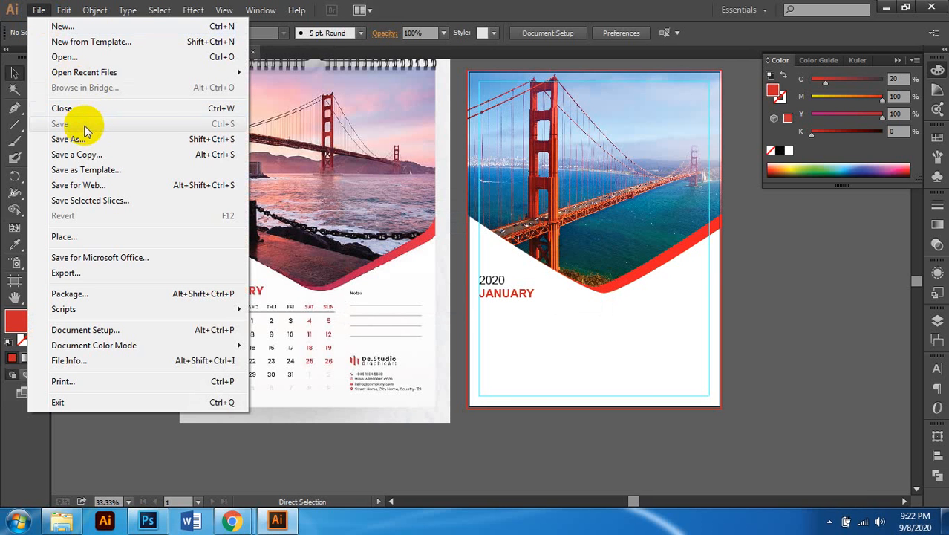
left_click(477, 19)
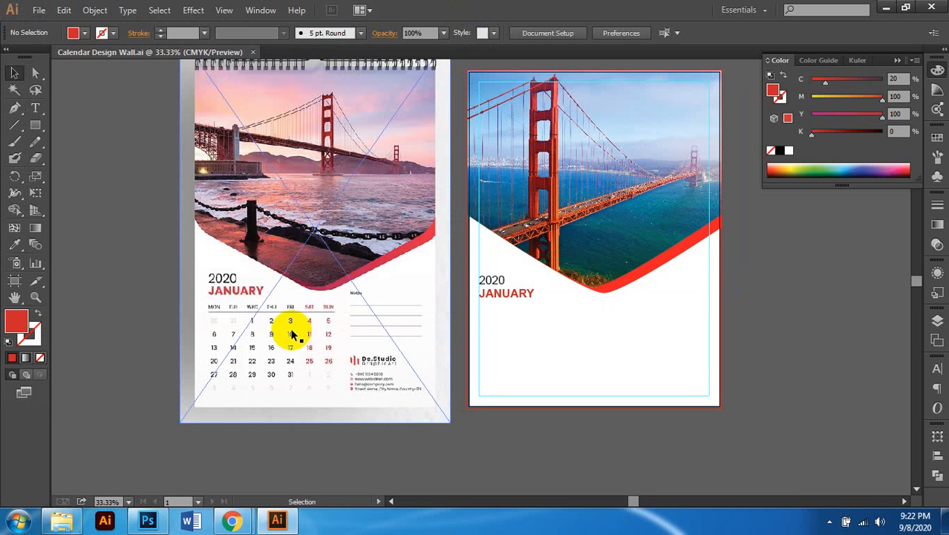
scroll(292, 334, "up", 1)
scroll(304, 327, "down", 1)
scroll(352, 297, "right", 3)
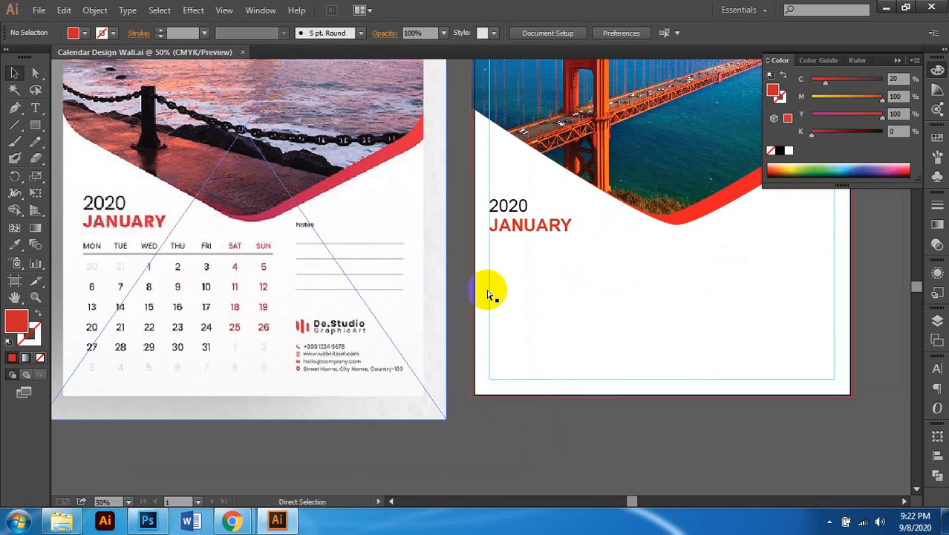
scroll(379, 297, "left", 2)
scroll(416, 277, "right", 1)
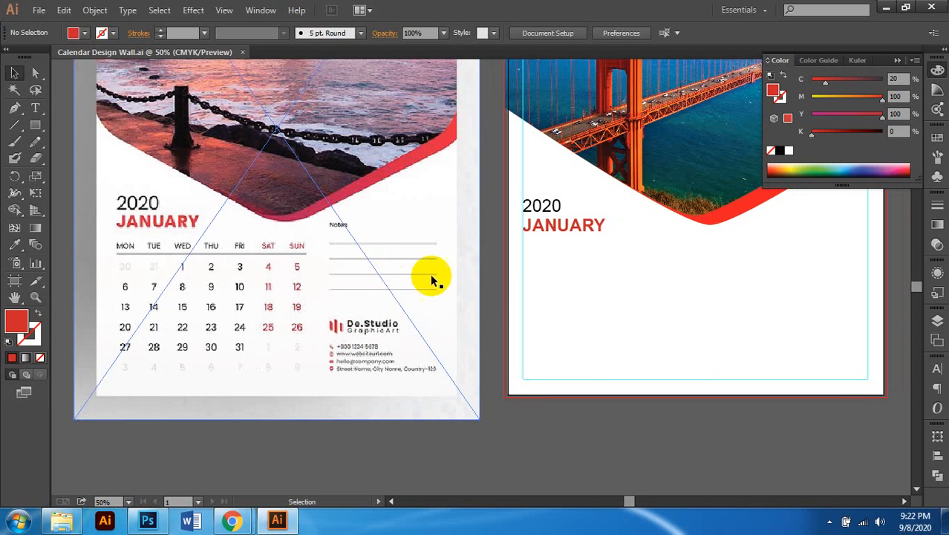
left_click(36, 109)
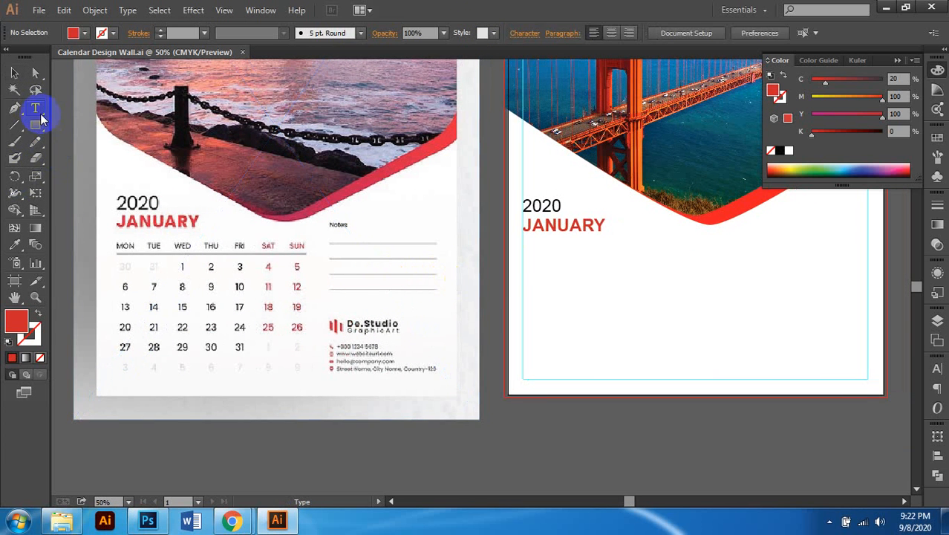
Step: Type the test word KJDKGL on the right page, then delete it
left_click(557, 277)
type("KJDKGL")
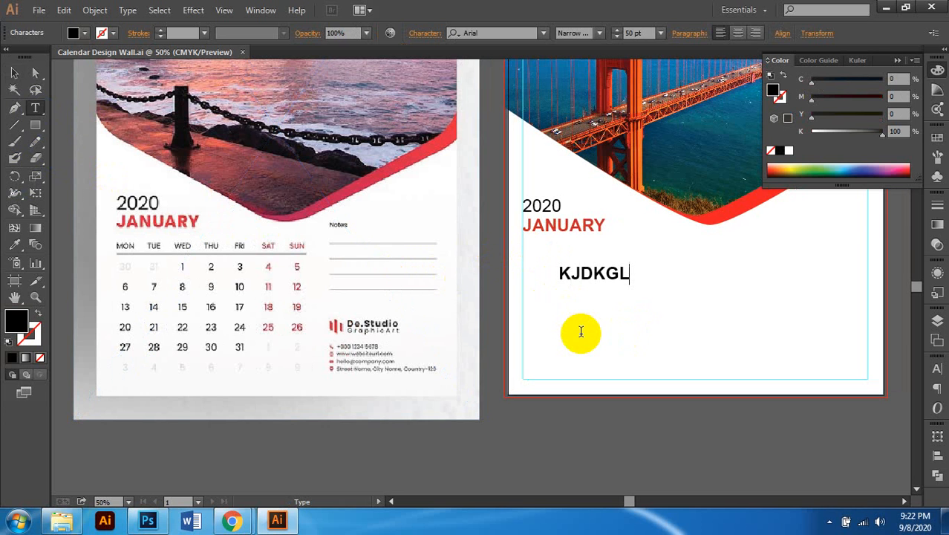
left_click(14, 72)
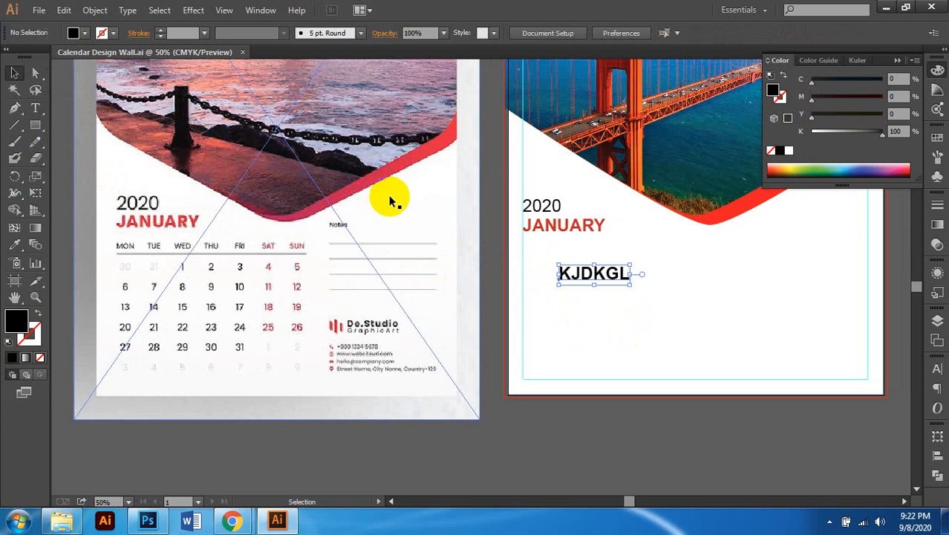
key("Delete")
Step: Drag out an area-text frame in the blank space below JANUARY
left_click(35, 125)
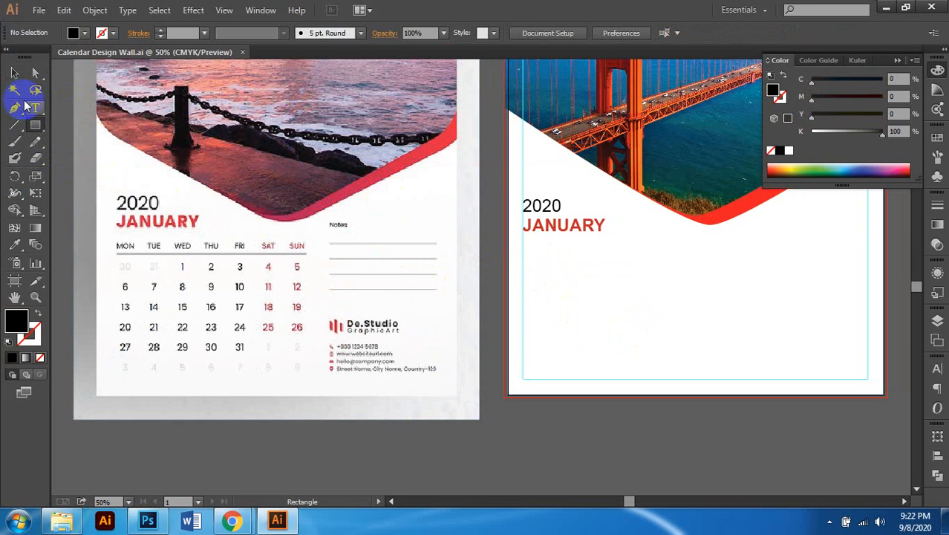
left_click(34, 108)
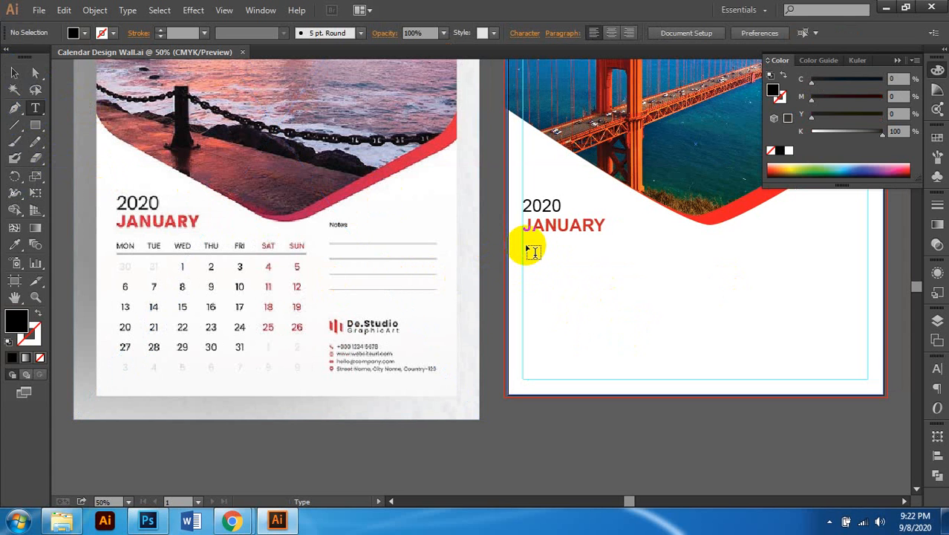
left_click_drag(525, 246, 692, 347)
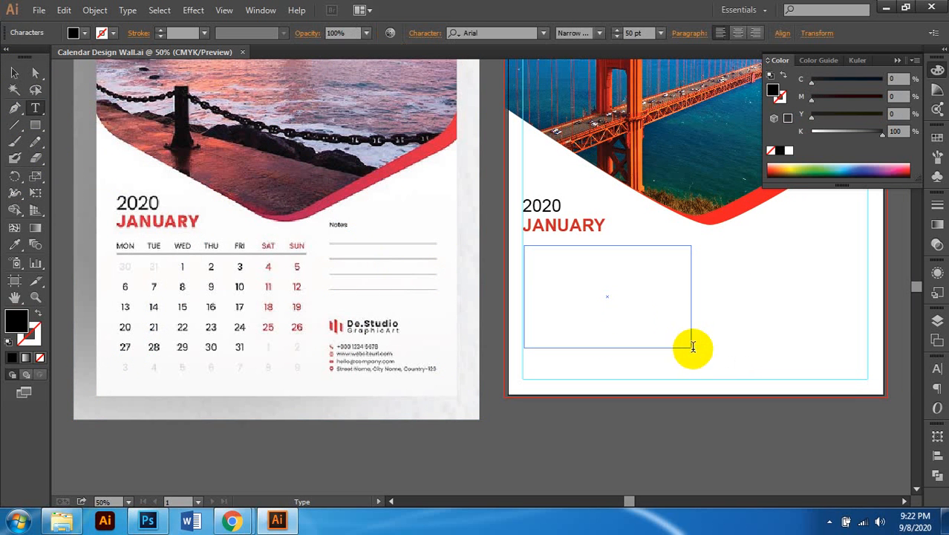
scroll(606, 296, "down", 1)
scroll(576, 291, "up", 1)
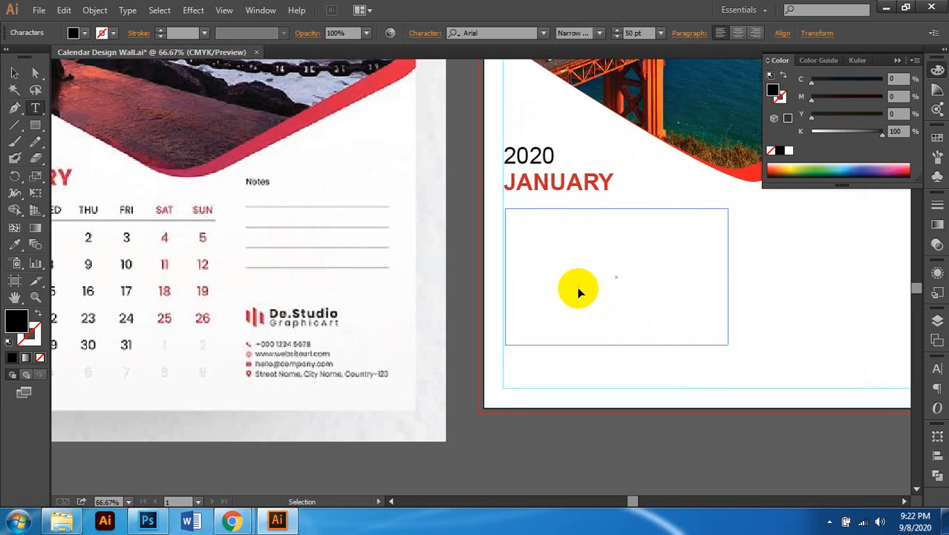
scroll(579, 291, "right", 1)
scroll(576, 286, "down", 1)
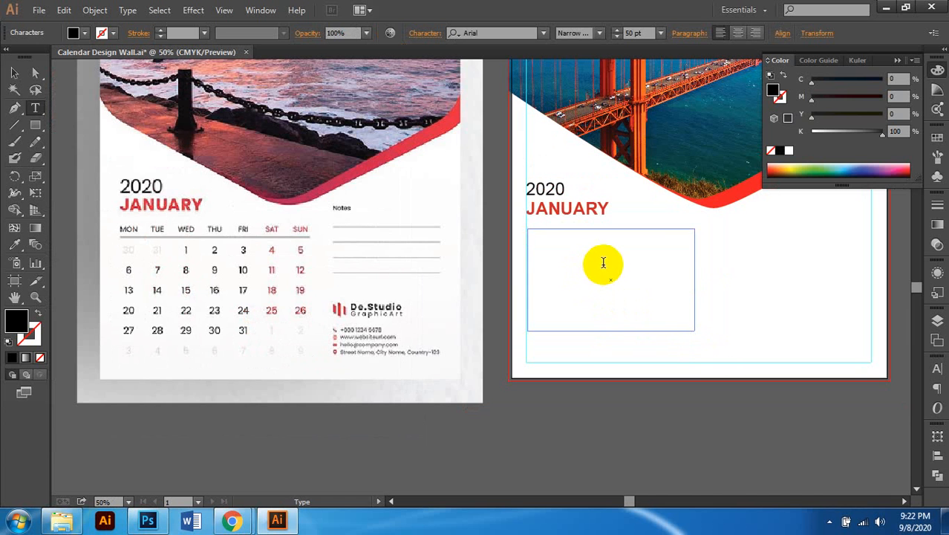
scroll(594, 261, "up", 1)
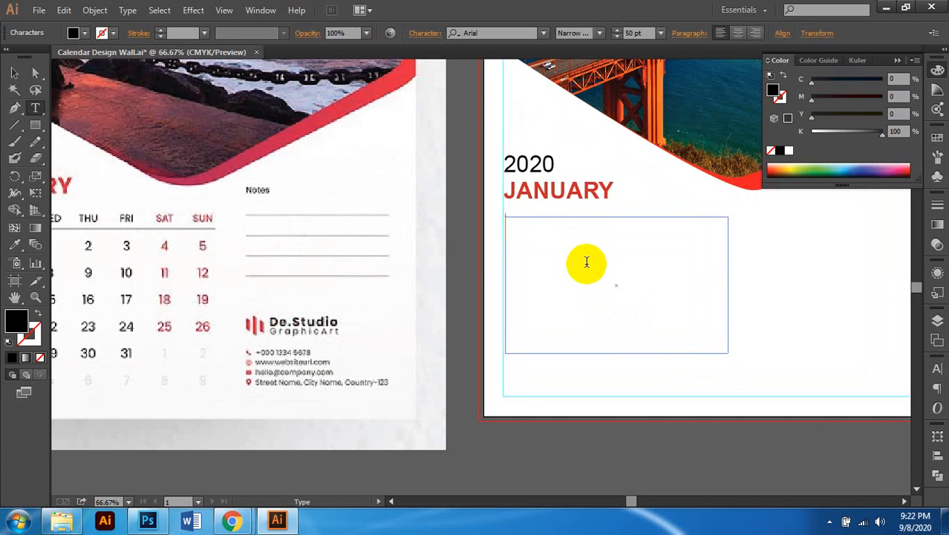
scroll(593, 262, "left", 4)
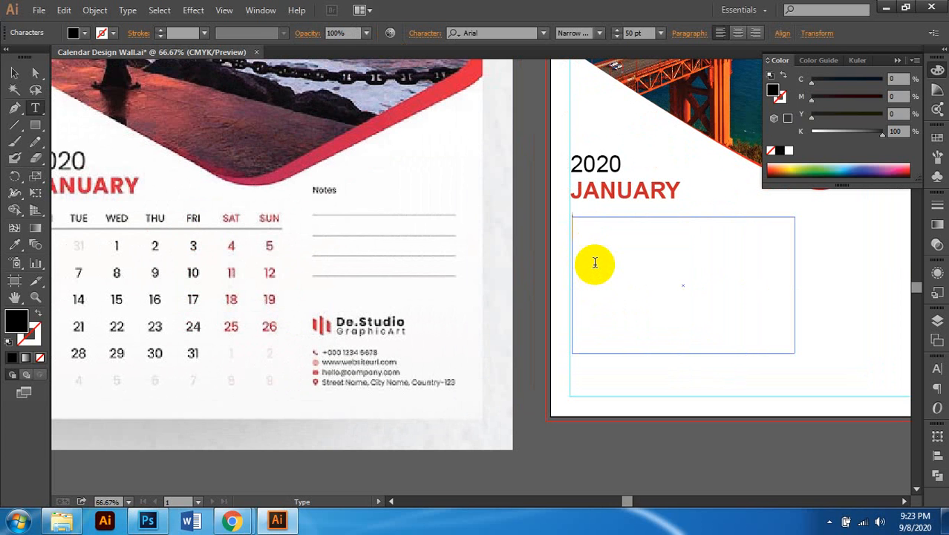
Step: Type SUN in the frame and set it to 23 pt
type("SUN")
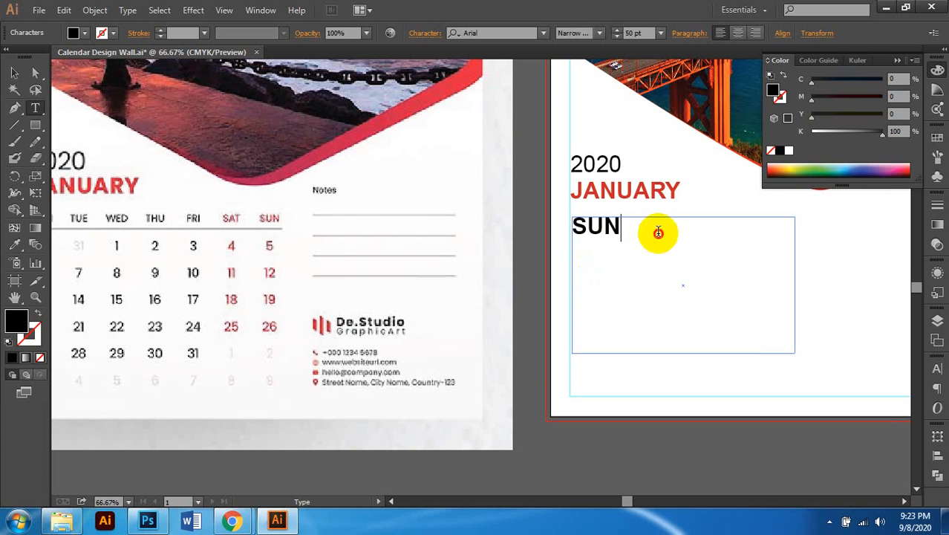
key("ctrl+a")
left_click(632, 32)
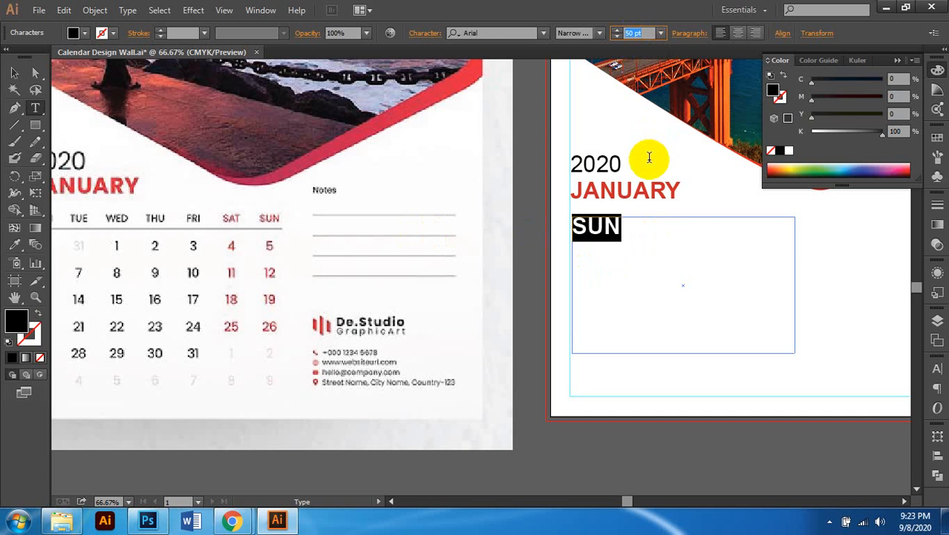
type("20")
key("Return")
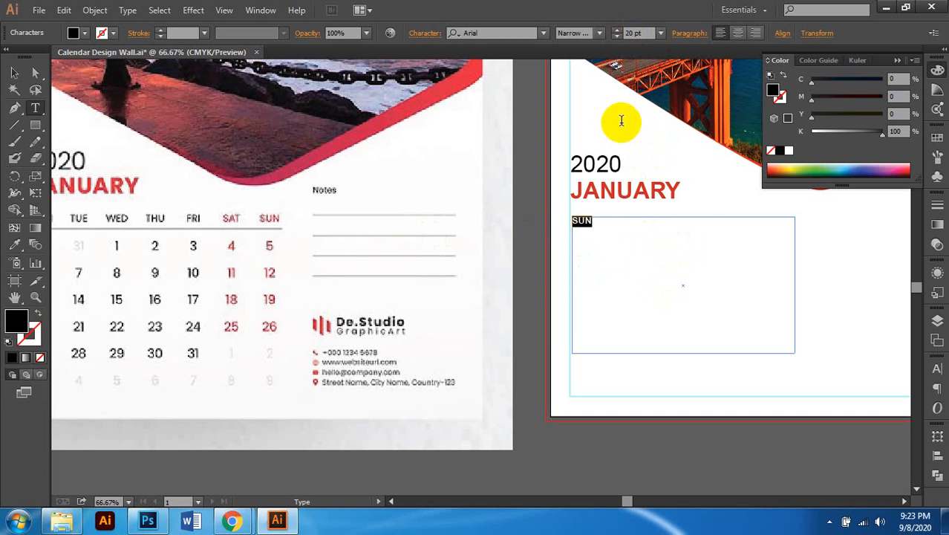
left_click(633, 33)
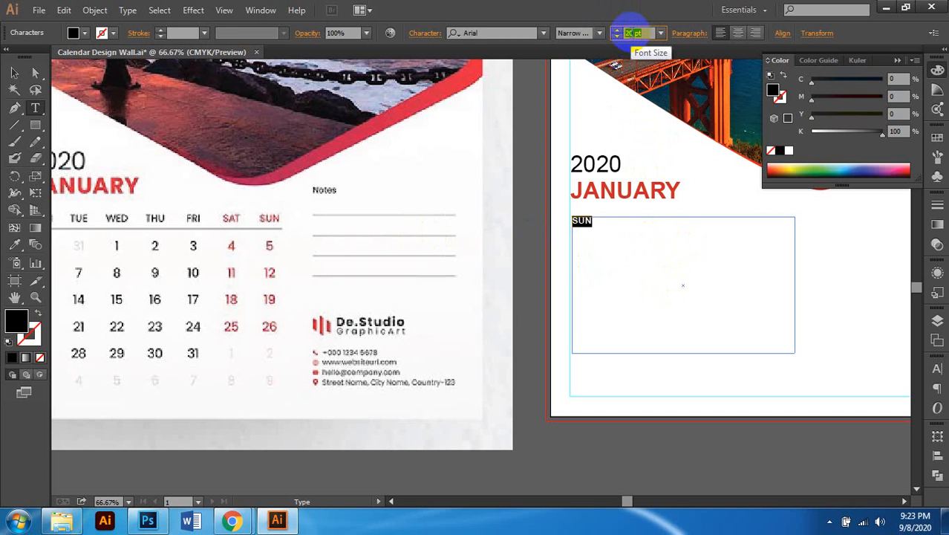
type("23")
key("Return")
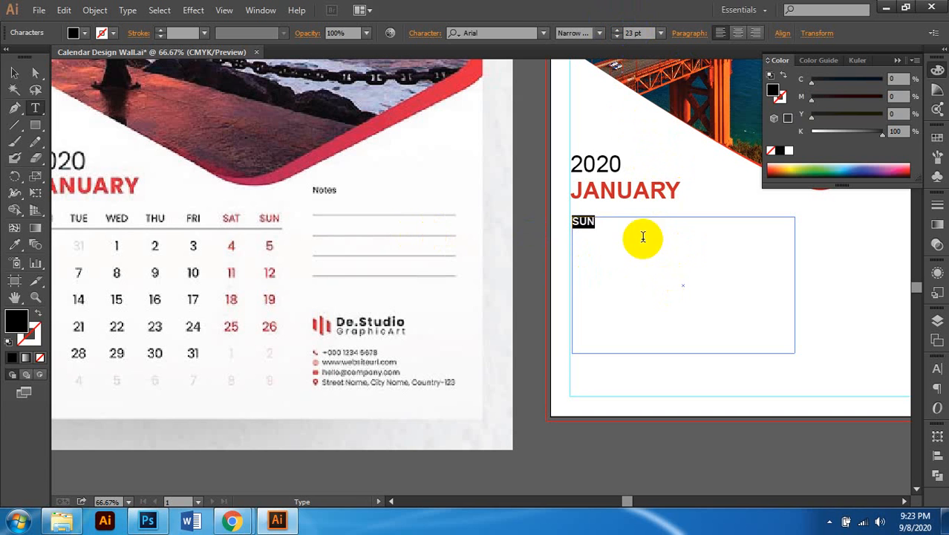
left_click(626, 214)
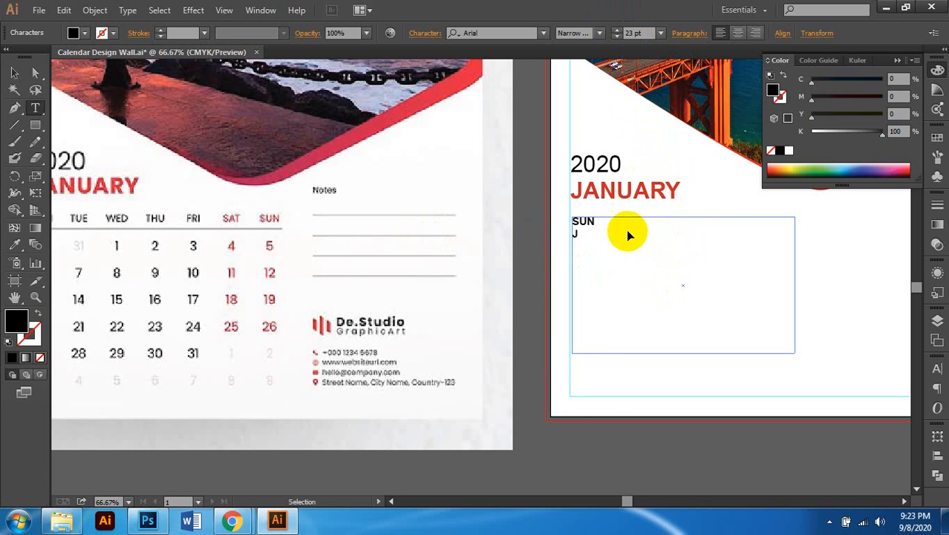
Step: Add MON, TUE, WED, THU, FRI and SAT on separate lines under SUN
scroll(631, 245, "left", 3)
key("Return")
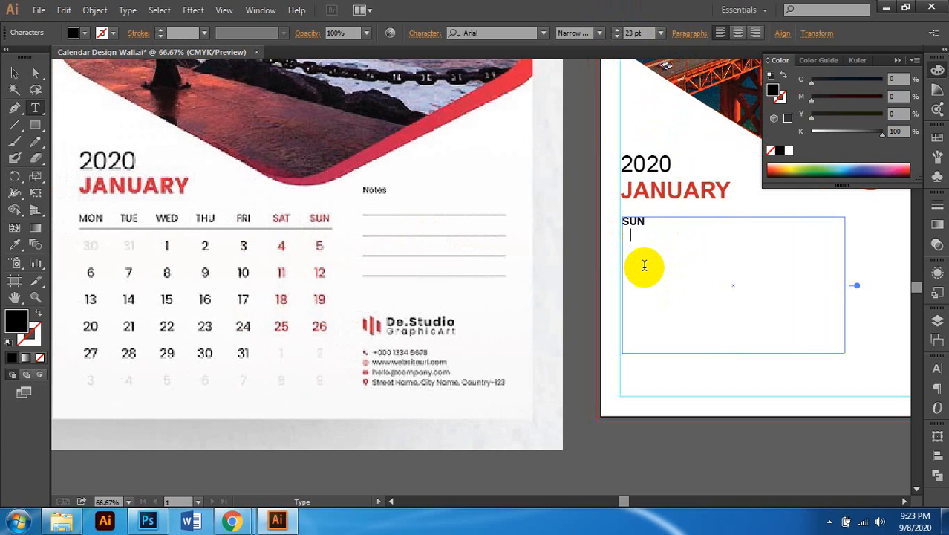
type("MON")
key("Return")
type("TUE")
key("Return")
type("WED")
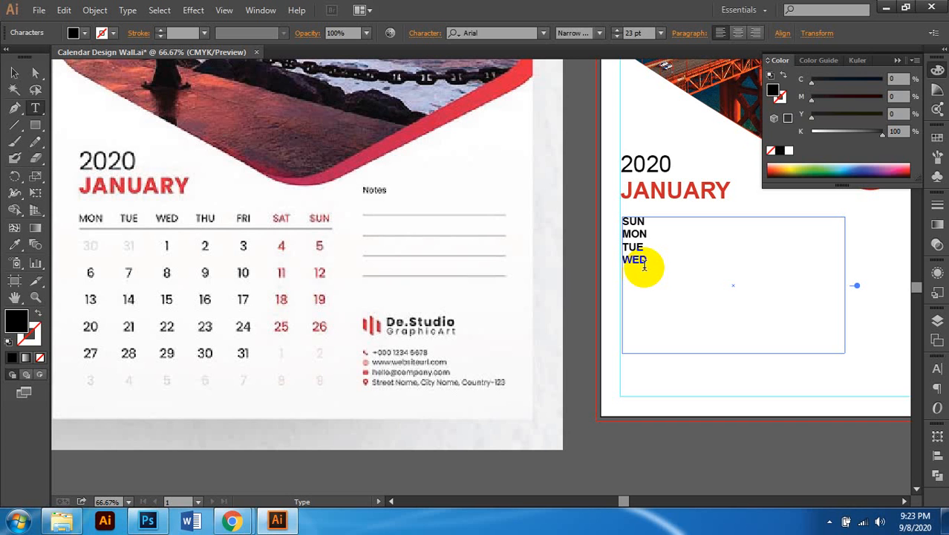
key("Return")
type("THU")
key("Return")
type("FRI")
key("Return")
type("SAT")
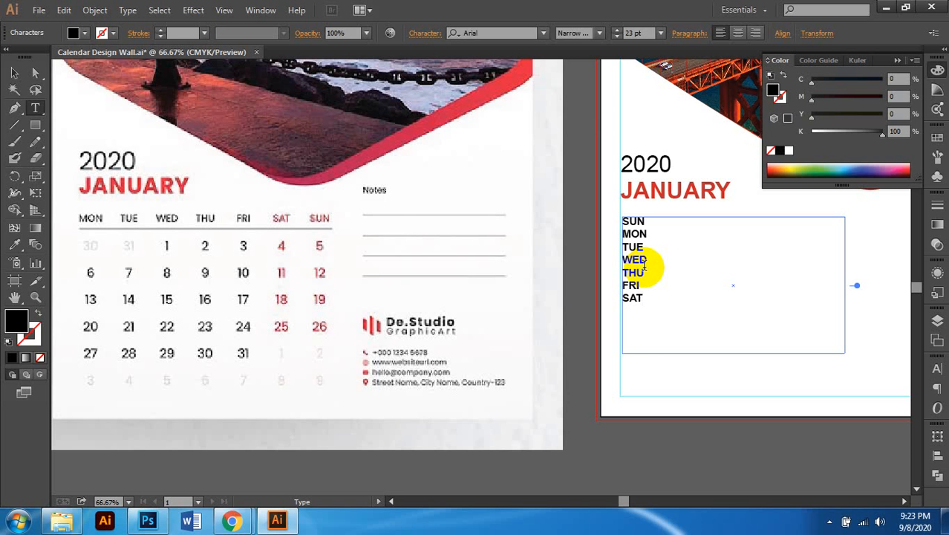
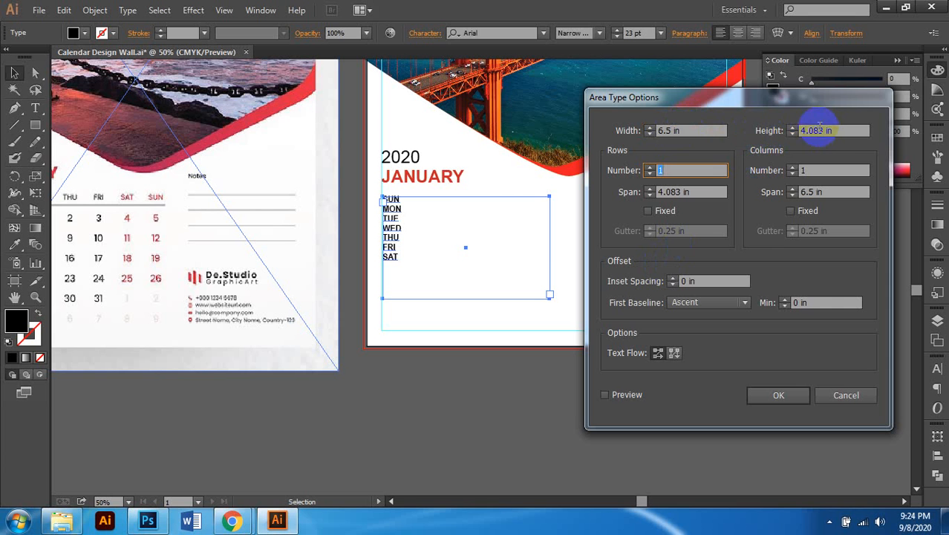
Step: Give the weekday text area a 4.5 in height with 7 rows and 7 columns, previewing live
left_click(826, 130)
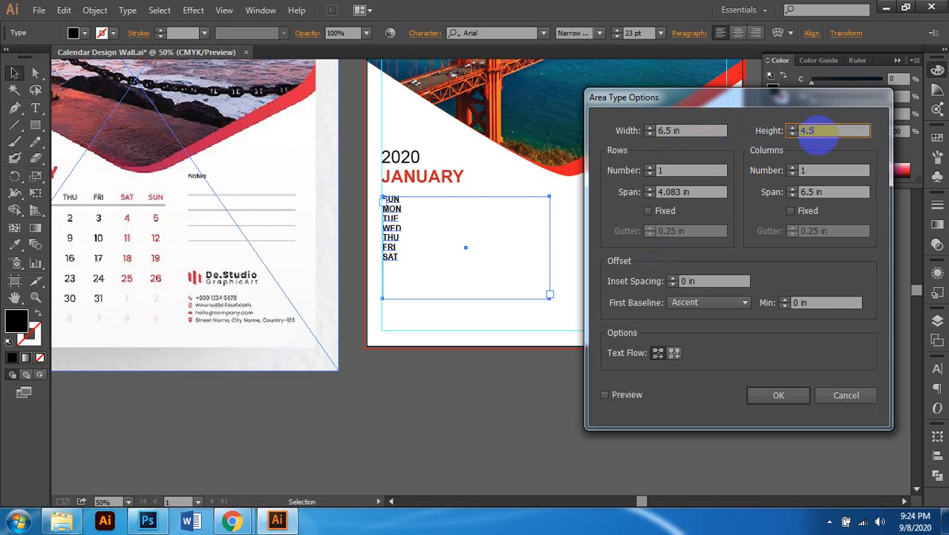
key("Tab")
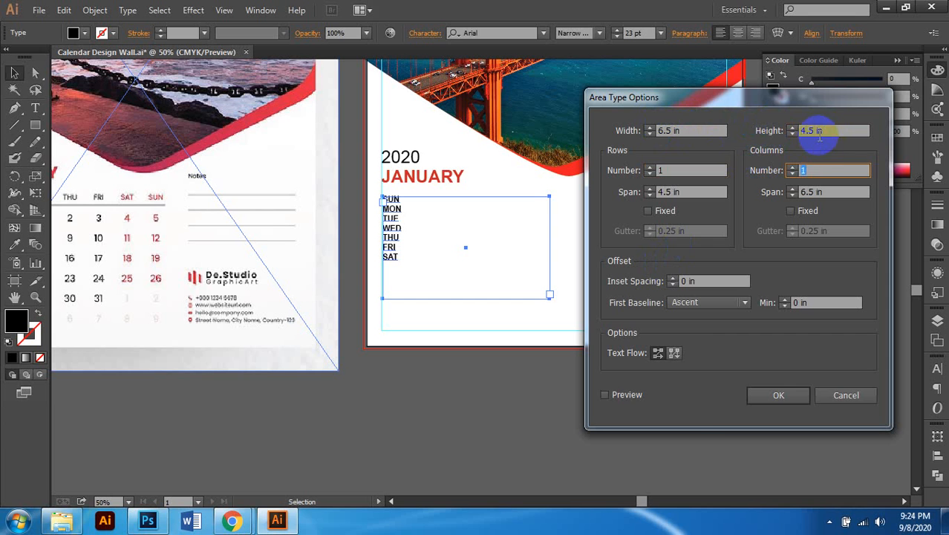
left_click(625, 394)
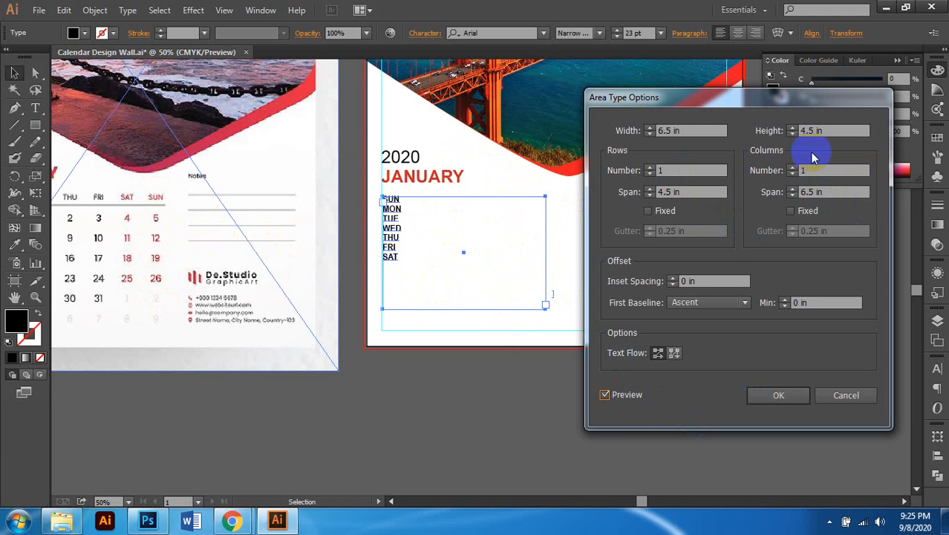
left_click(623, 172)
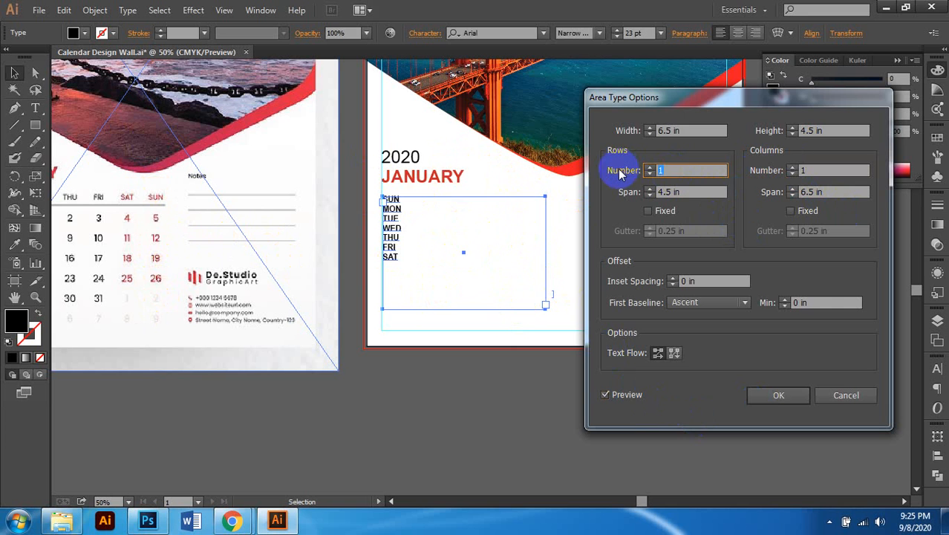
type("7")
key("Tab")
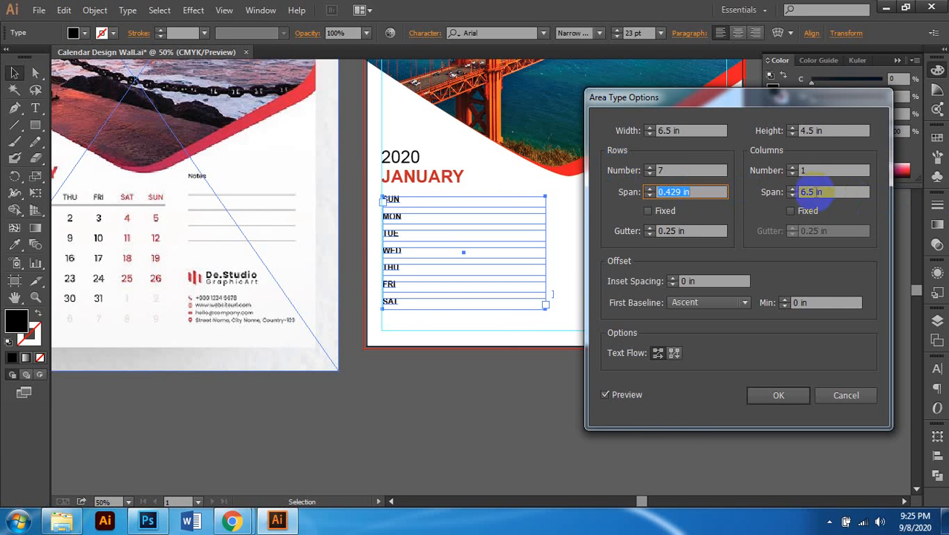
left_click(806, 170)
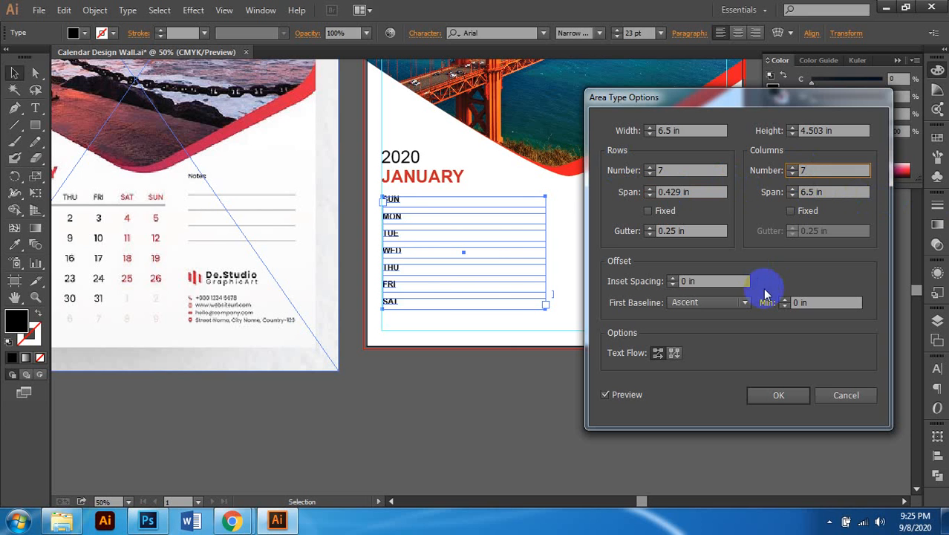
type("7")
key("Tab")
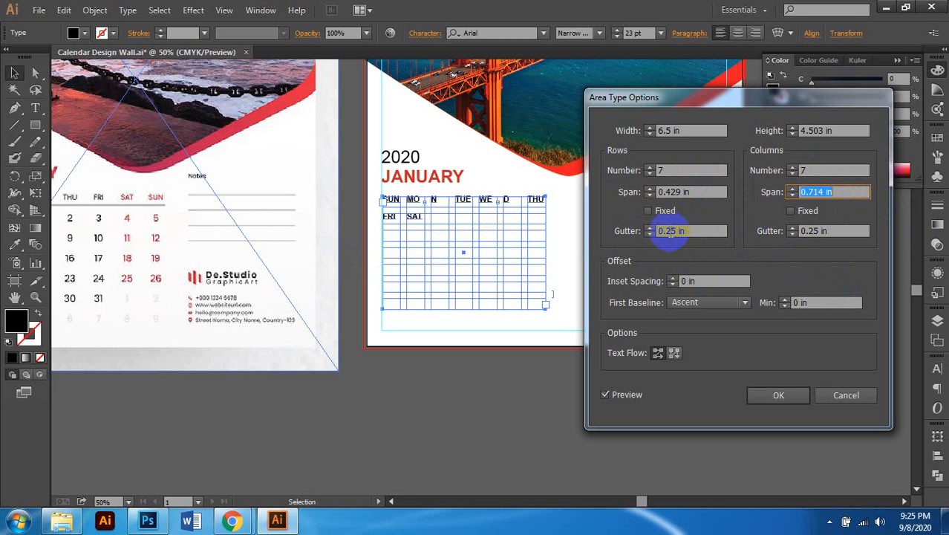
Step: Set 0.2 in row and column gutters, flow text by rows, and apply the grid
left_click(671, 230)
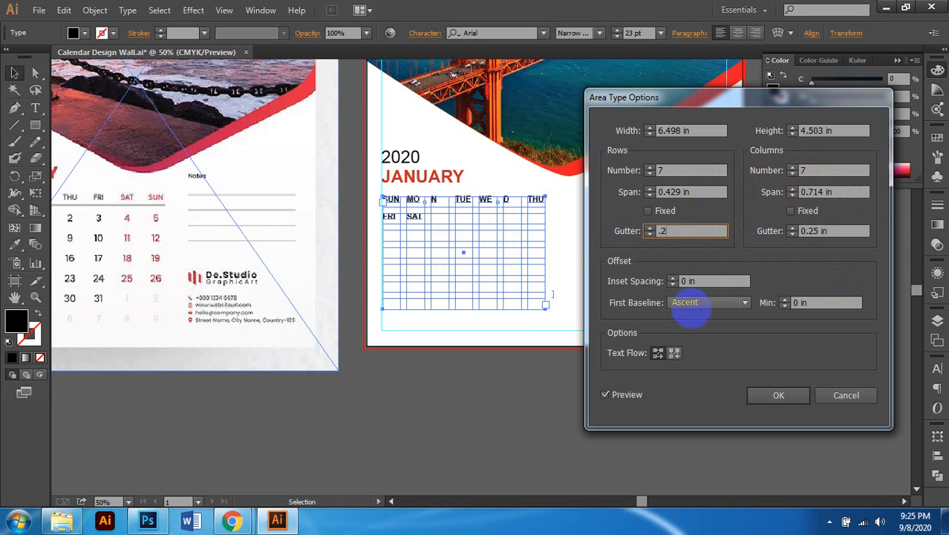
type(".2")
key("Tab")
key("Tab")
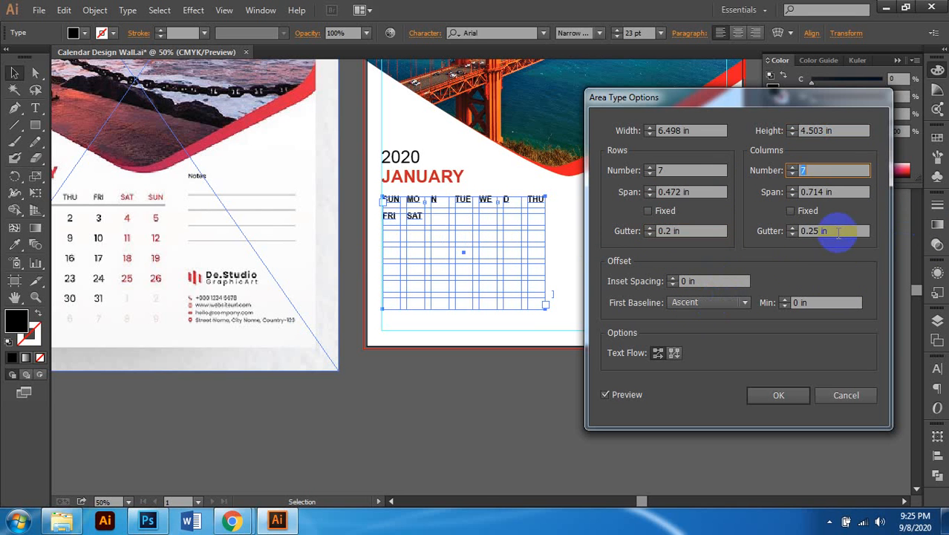
key("Tab")
key("Tab")
key("Tab")
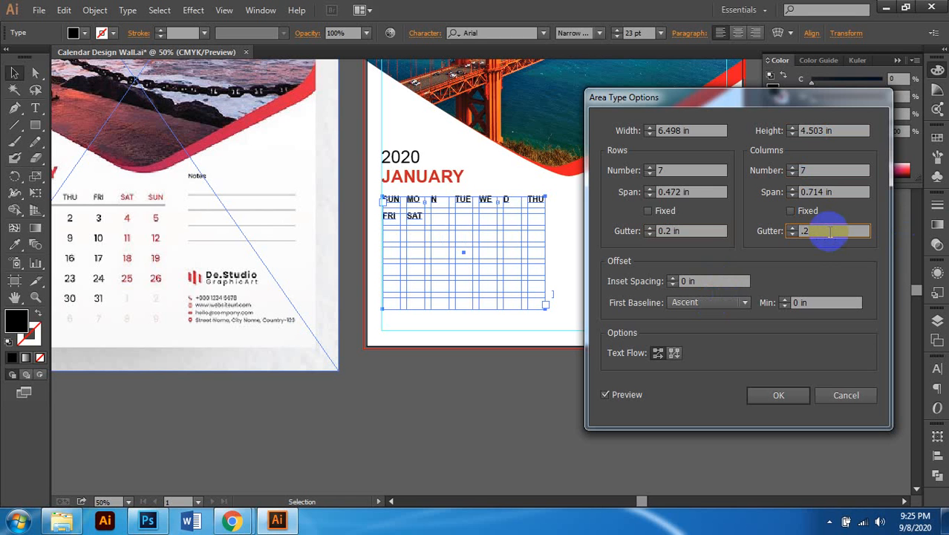
type(".2")
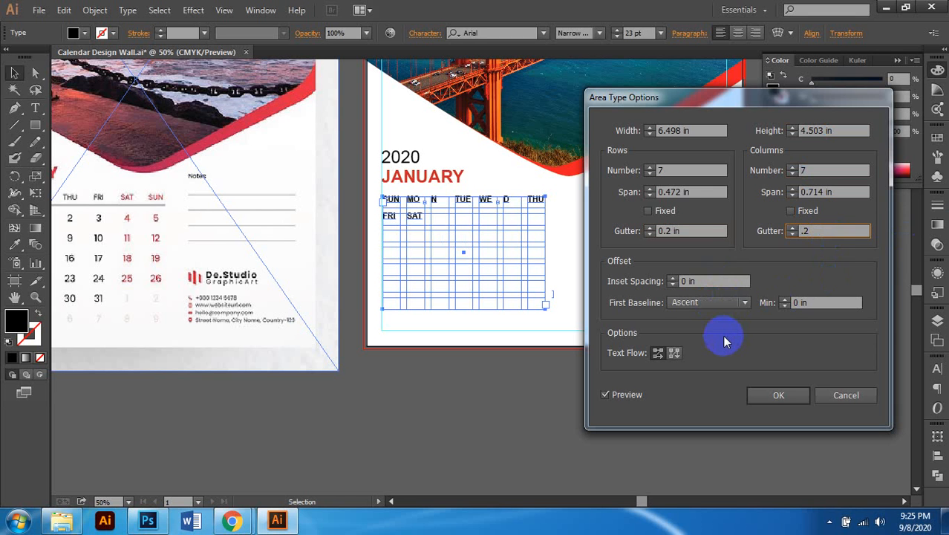
key("Tab")
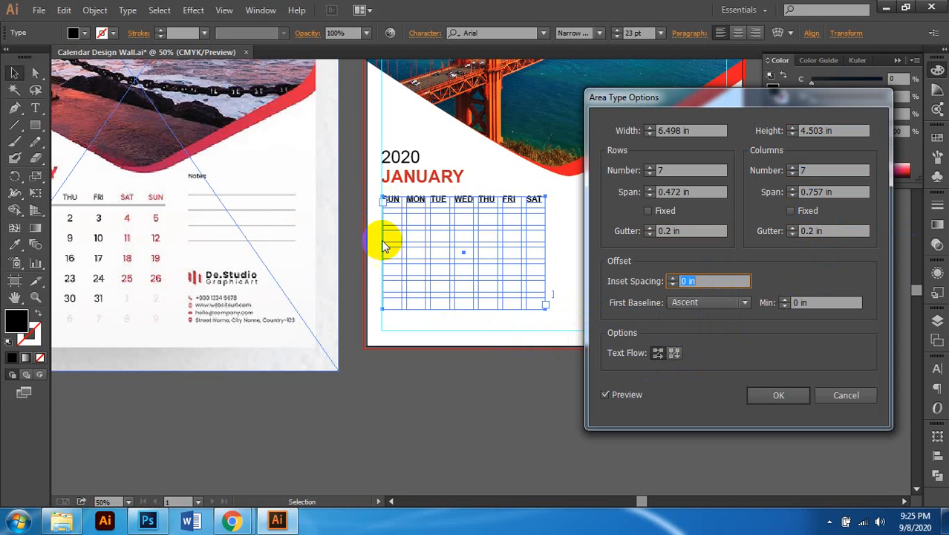
left_click(675, 355)
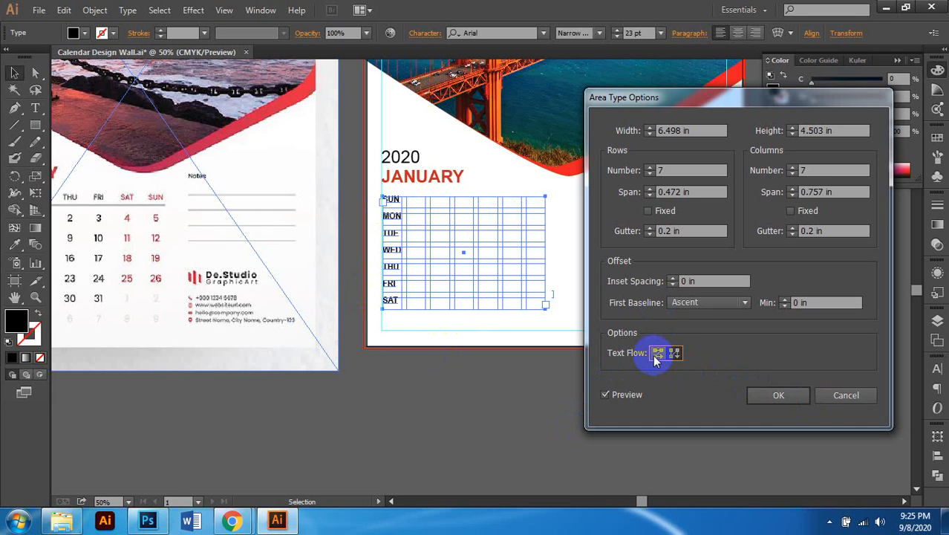
left_click(654, 354)
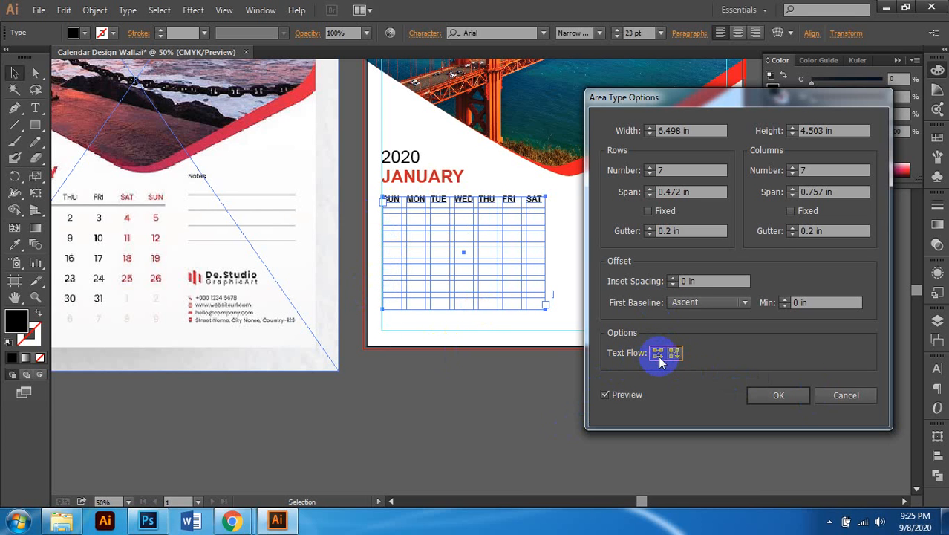
left_click(779, 396)
Step: Select the 2020 and JANUARY headings with the grid and nudge them slightly right
scroll(575, 375, "left", 3)
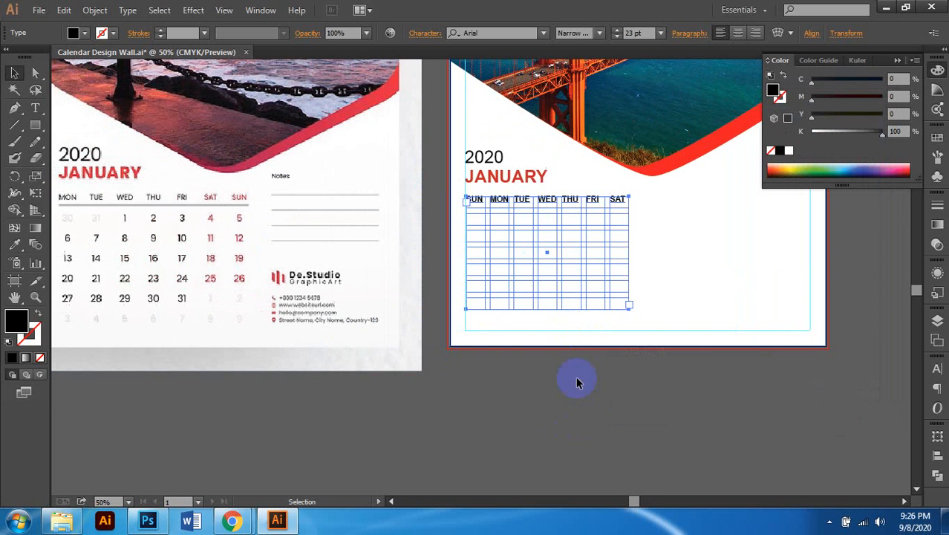
scroll(573, 395, "left", 5)
scroll(656, 354, "up", 2)
scroll(657, 354, "right", 3)
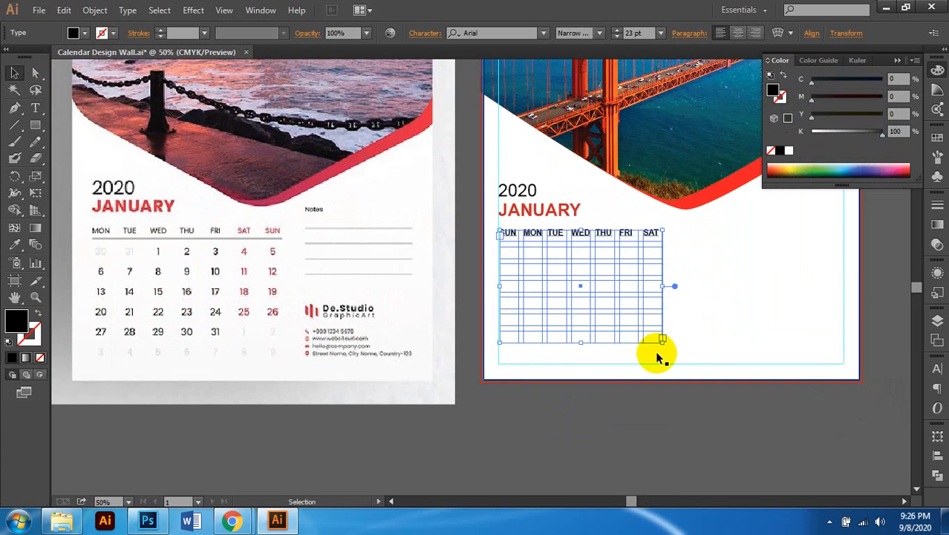
scroll(651, 354, "down", 1)
scroll(651, 354, "left", 1)
scroll(651, 353, "up", 1)
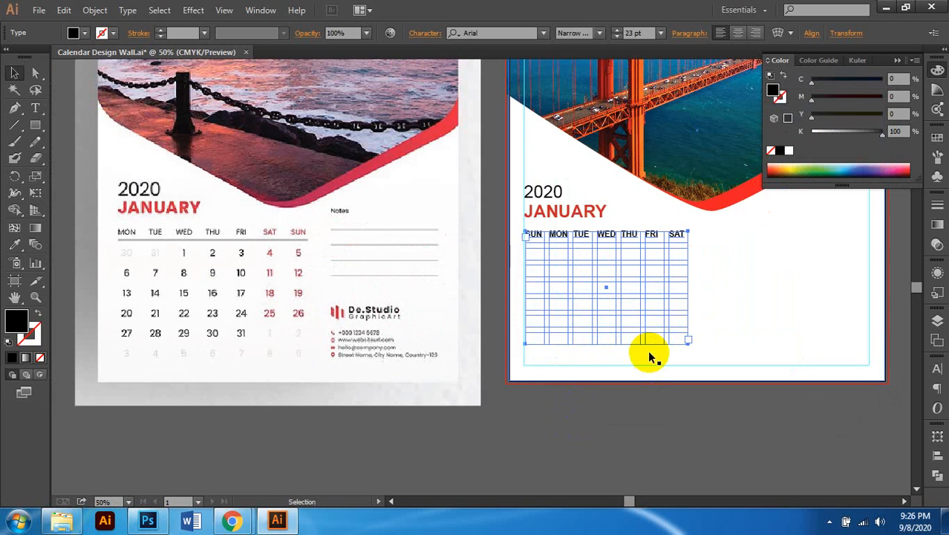
scroll(648, 351, "right", 1)
scroll(647, 351, "left", 2)
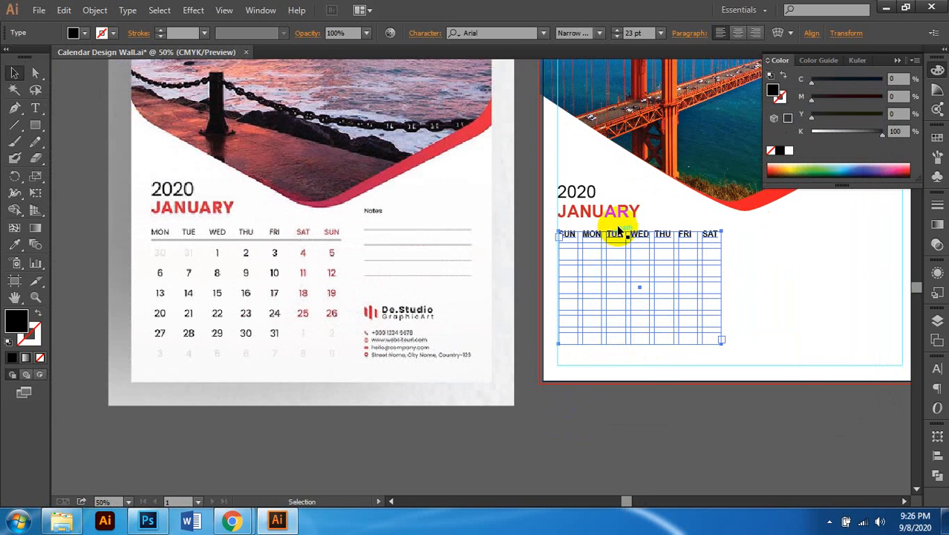
left_click(599, 209, "shift")
left_click(572, 190, "shift")
scroll(608, 251, "right", 1)
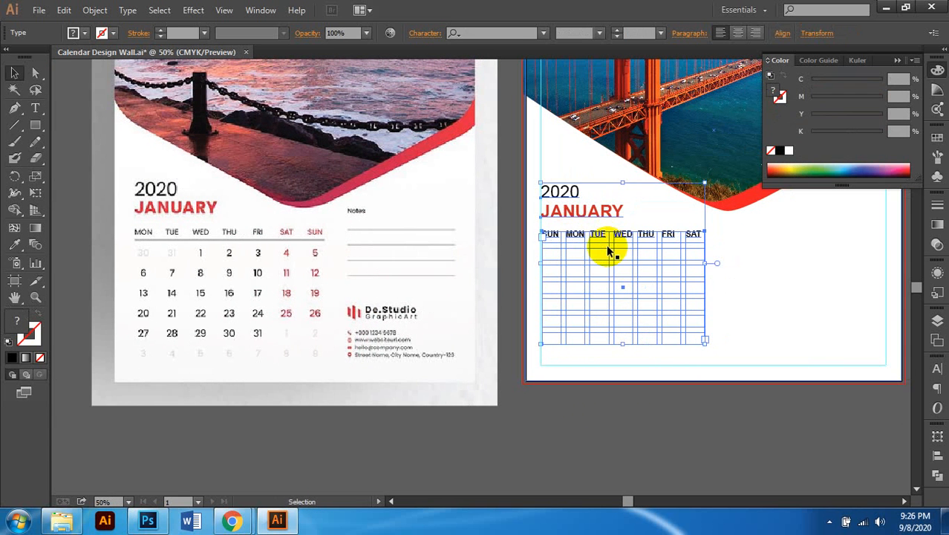
key("Right")
key("Right")
key("Right")
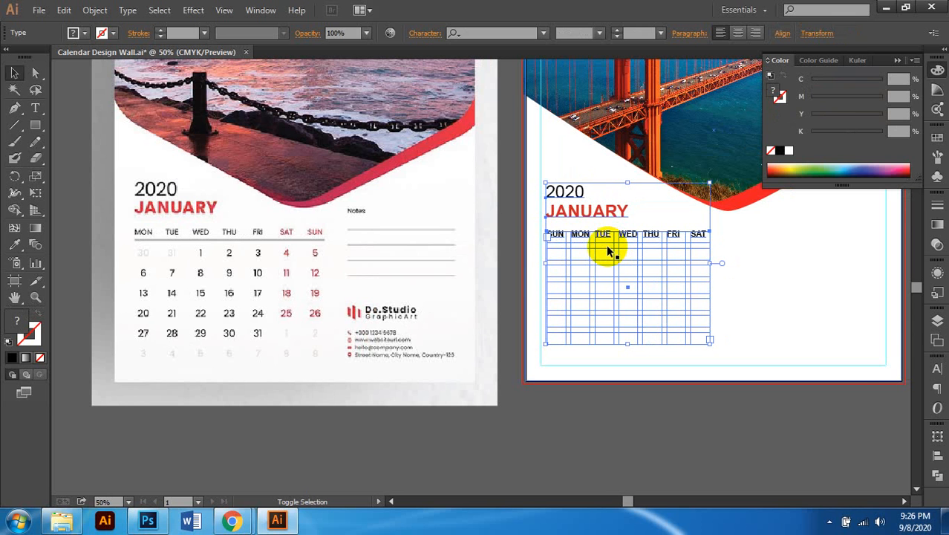
scroll(609, 251, "right", 2)
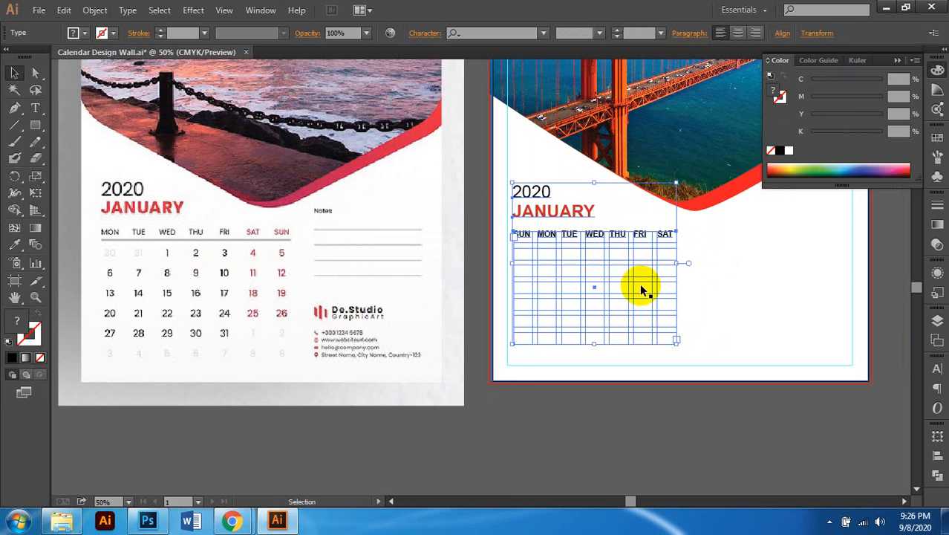
scroll(644, 290, "left", 2)
left_click(610, 439)
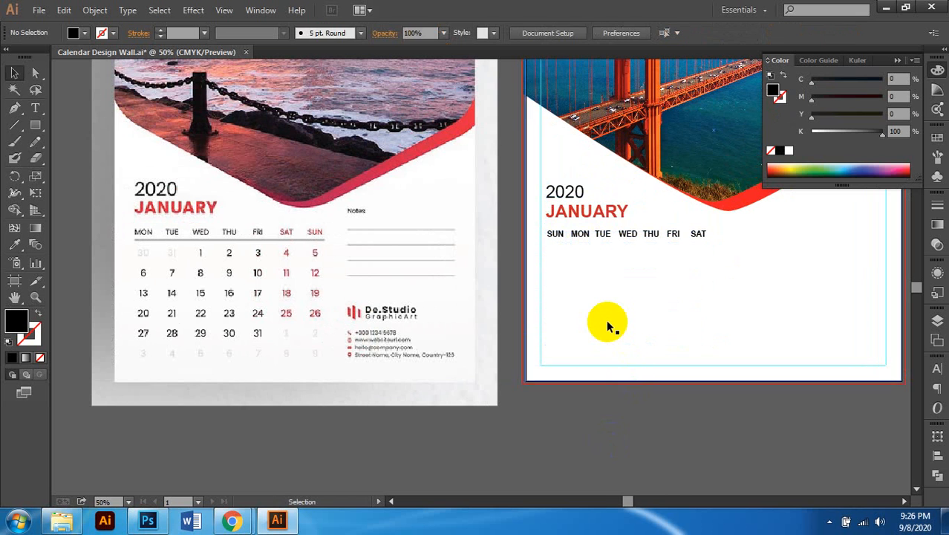
scroll(606, 320, "up", 1)
scroll(606, 319, "right", 3)
Step: Set the calendar grid's weekday text to 20 pt
left_click(610, 251)
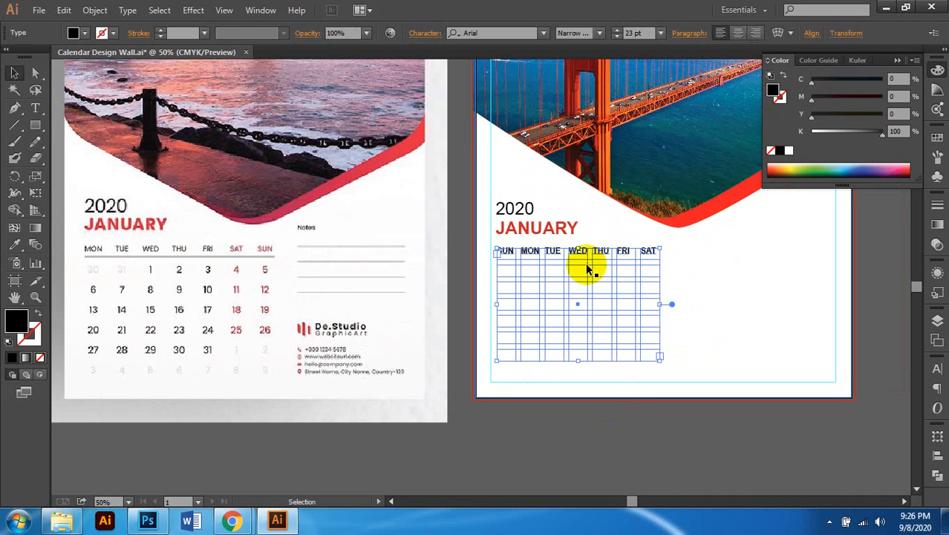
scroll(697, 338, "left", 1)
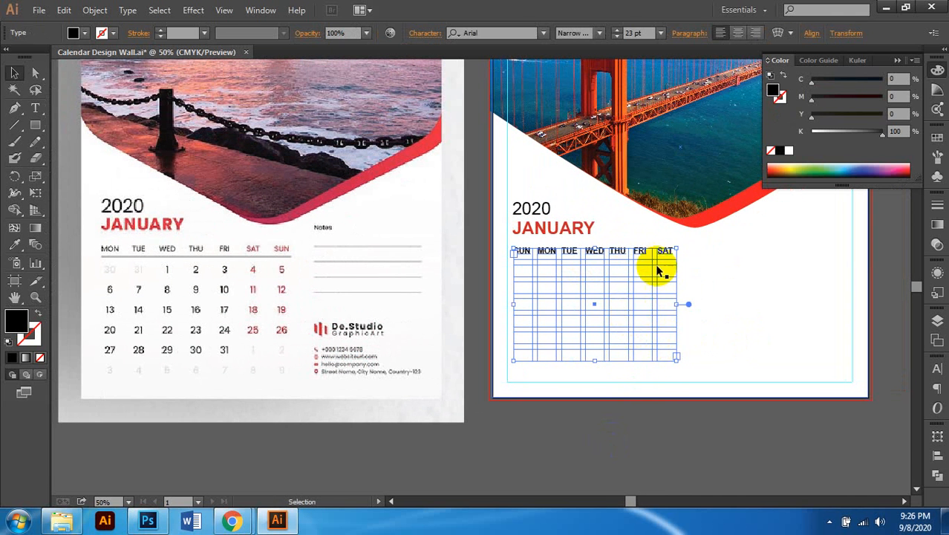
scroll(636, 254, "up", 1)
scroll(554, 259, "up", 1)
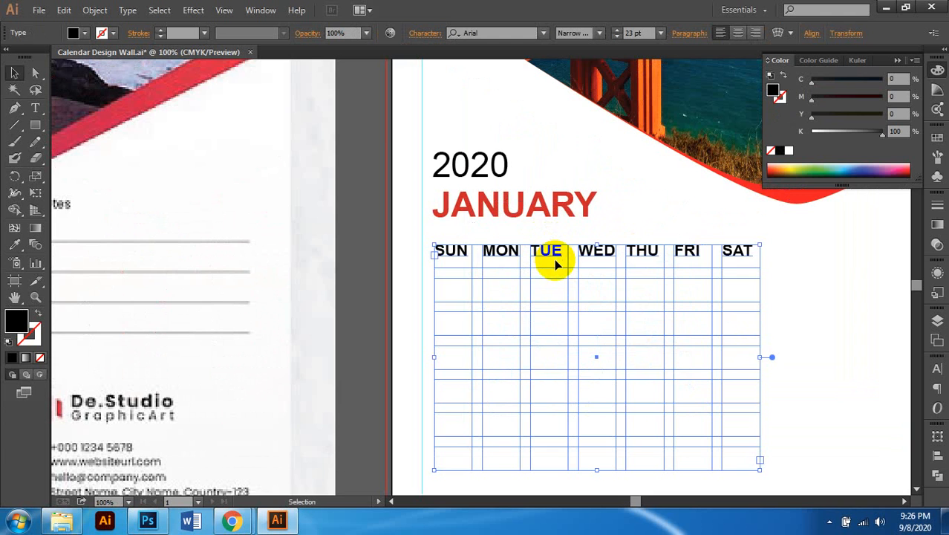
scroll(556, 264, "down", 2)
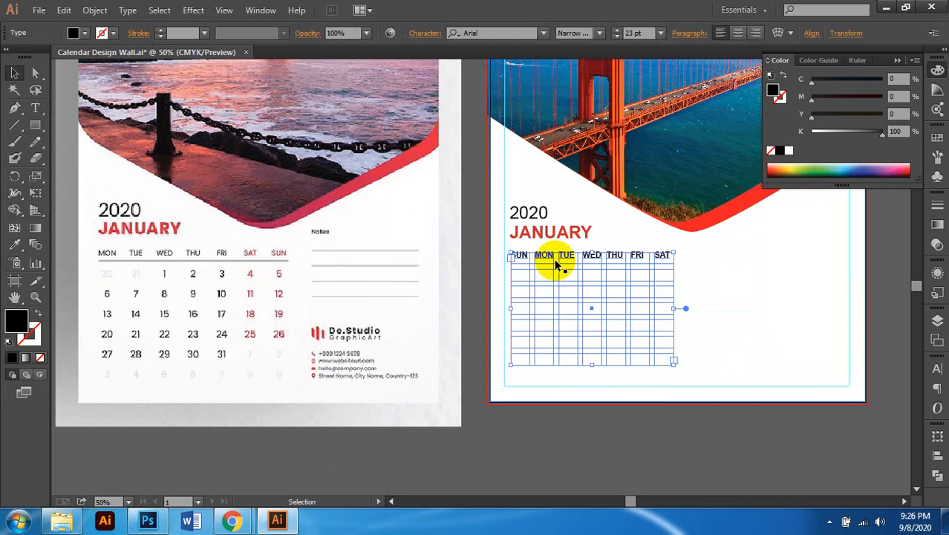
left_click(629, 35)
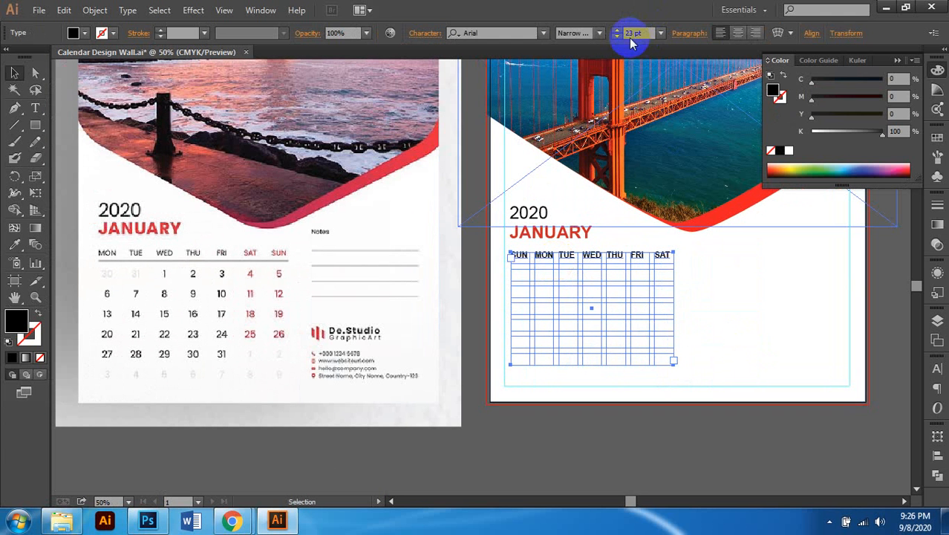
type("19")
key("Return")
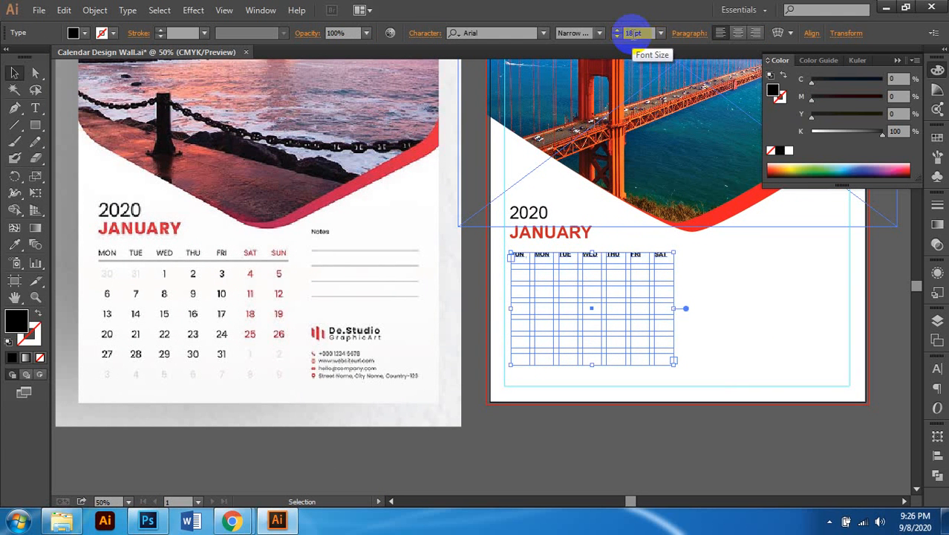
left_click(629, 33)
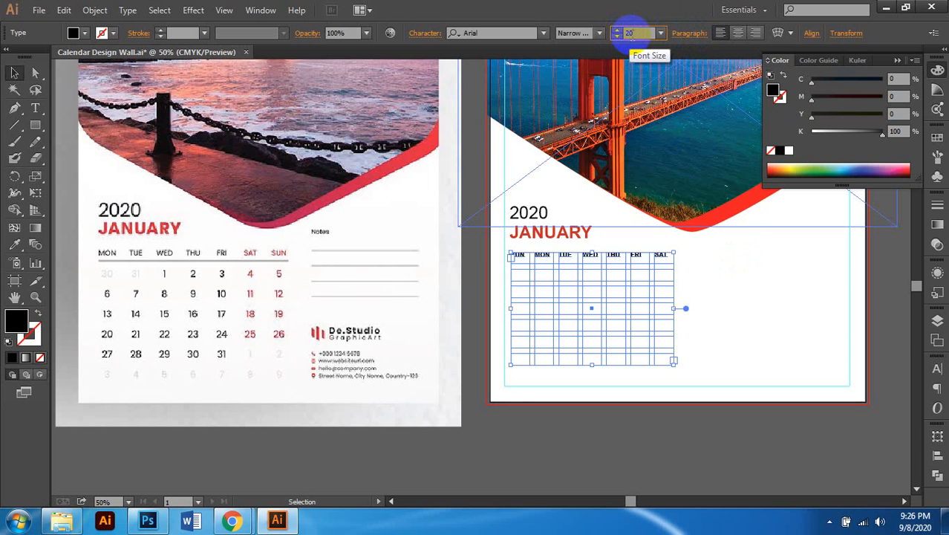
key("Return")
Step: Centre-align the SUN–SAT day names within their grid cells
scroll(676, 212, "up", 1)
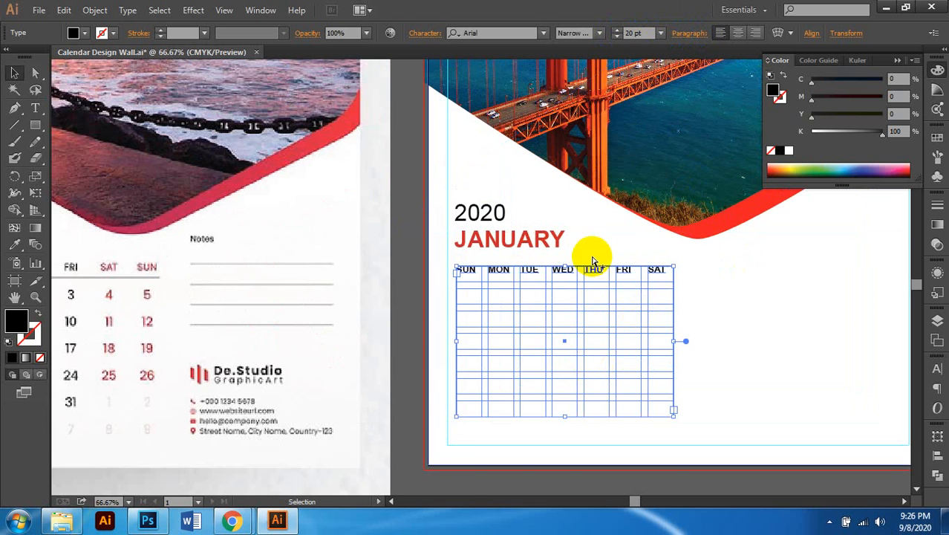
scroll(593, 261, "up", 1)
scroll(431, 284, "right", 1)
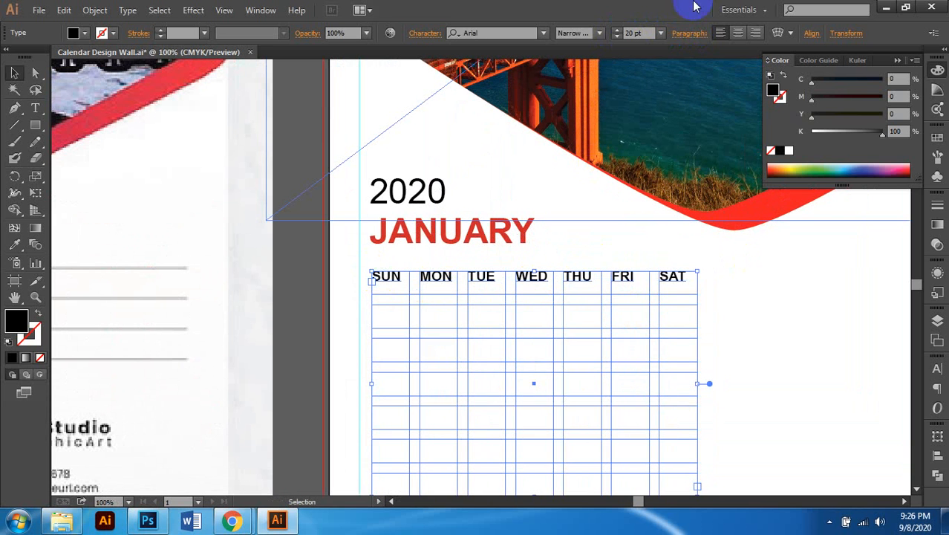
left_click(740, 34)
scroll(540, 275, "down", 1)
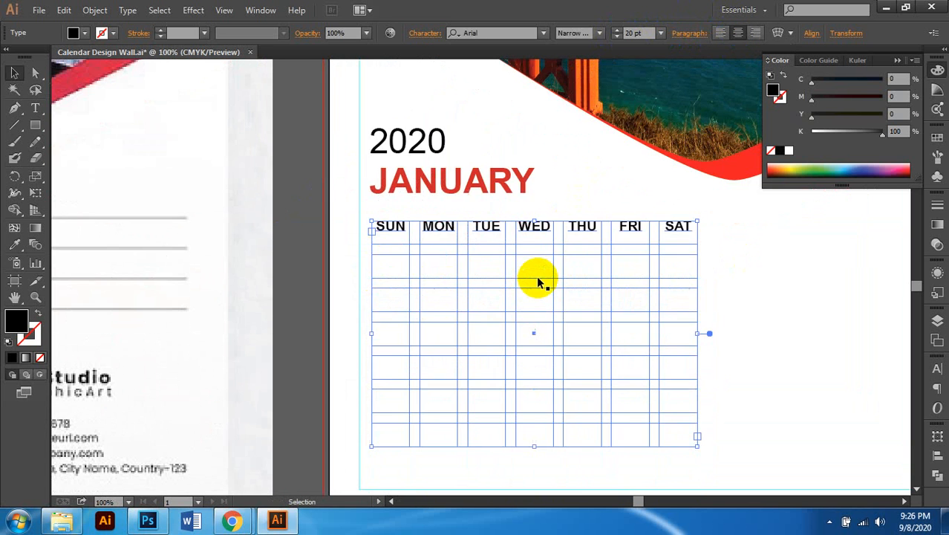
scroll(566, 248, "left", 1)
scroll(554, 249, "right", 1)
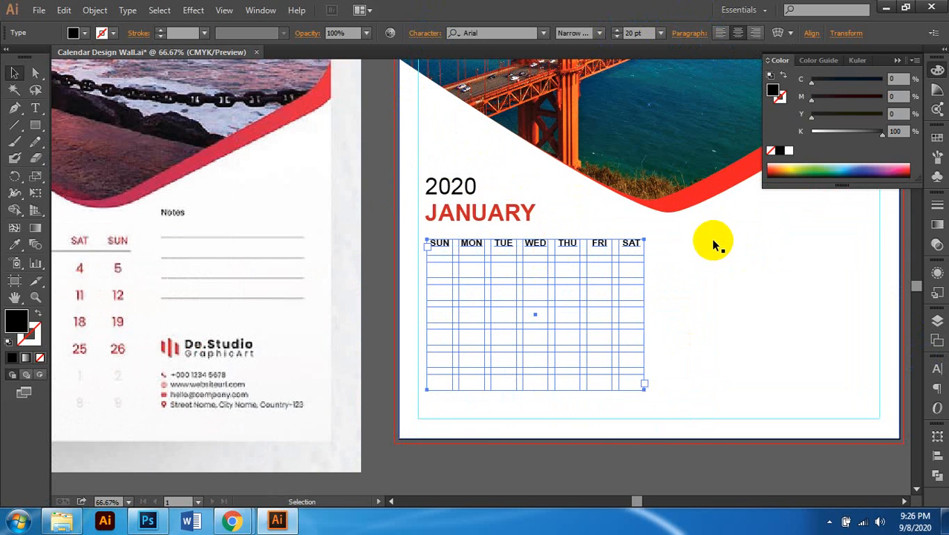
key("ctrl+t")
Step: Step the weekday headings' baseline shift down to -10 pt
left_click(892, 389)
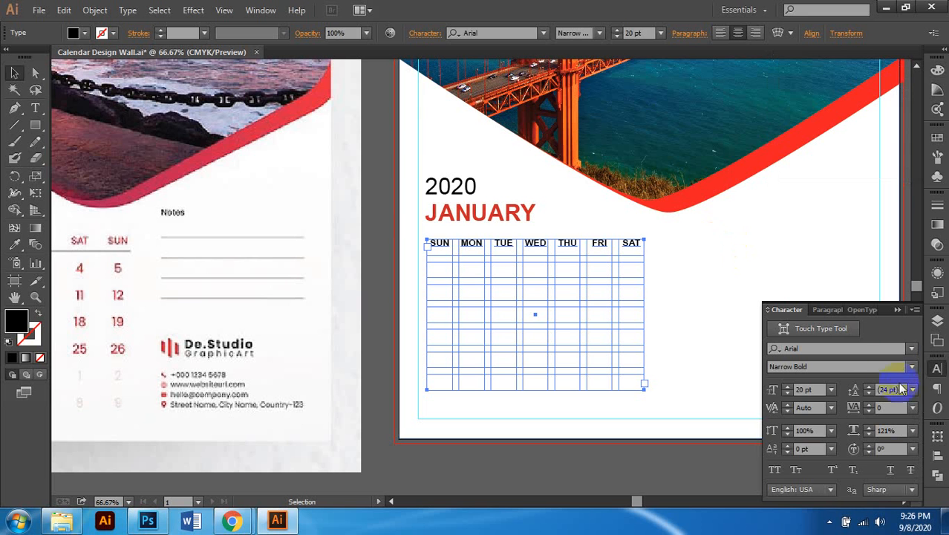
left_click(429, 33)
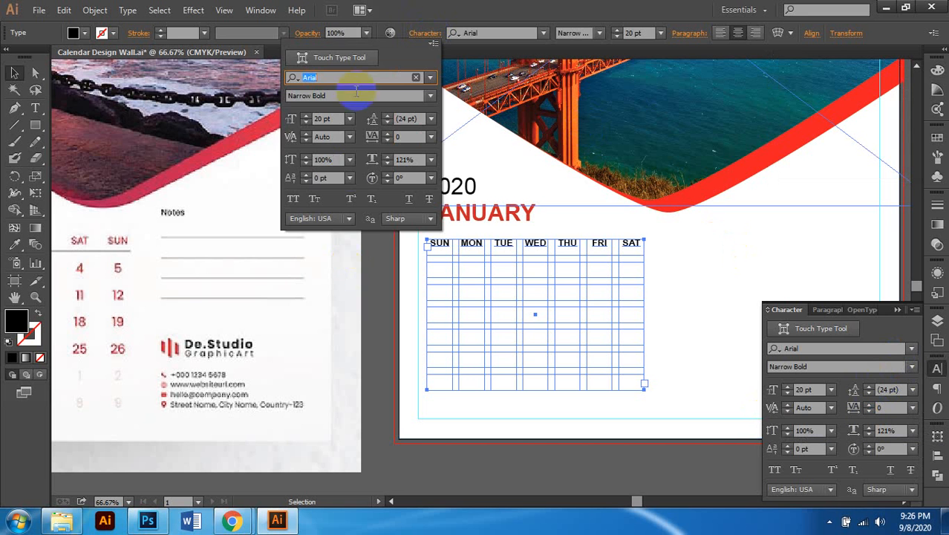
left_click(426, 33)
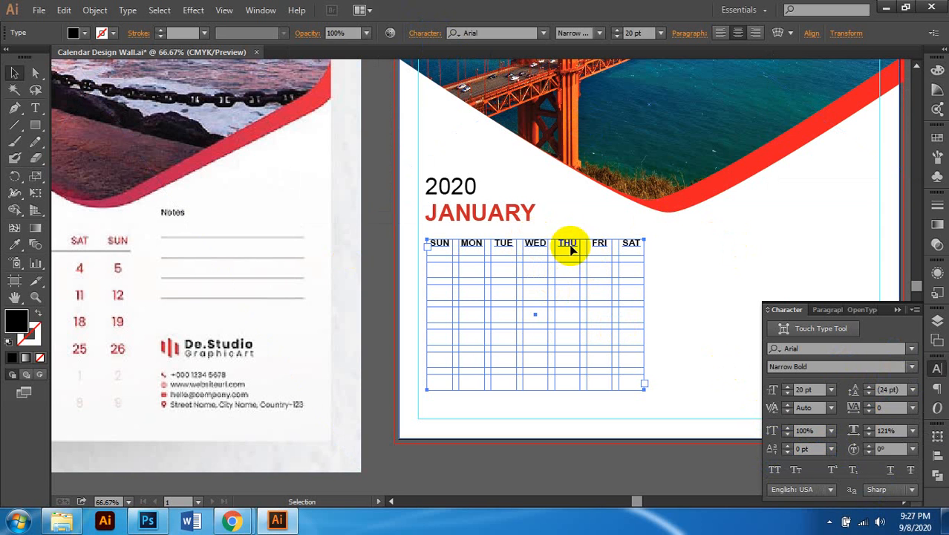
left_click(789, 446)
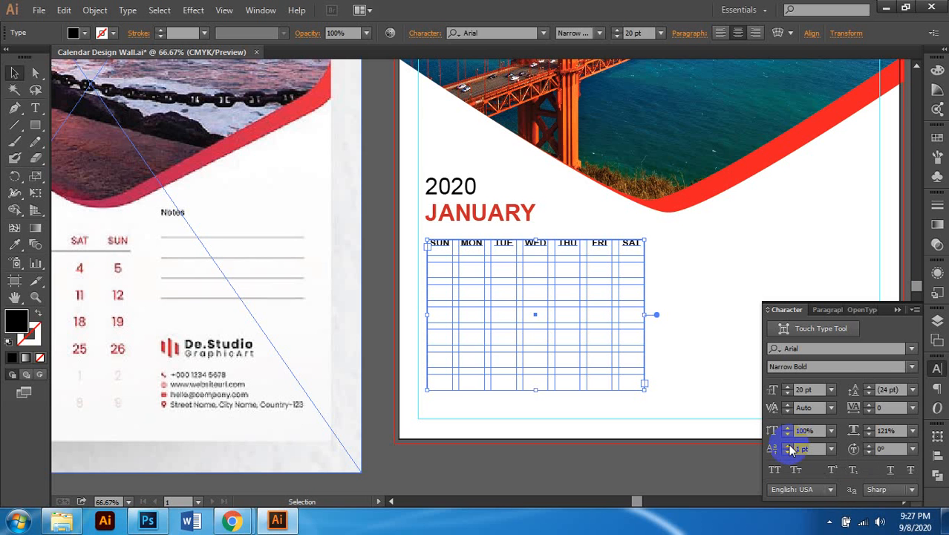
left_click(789, 446)
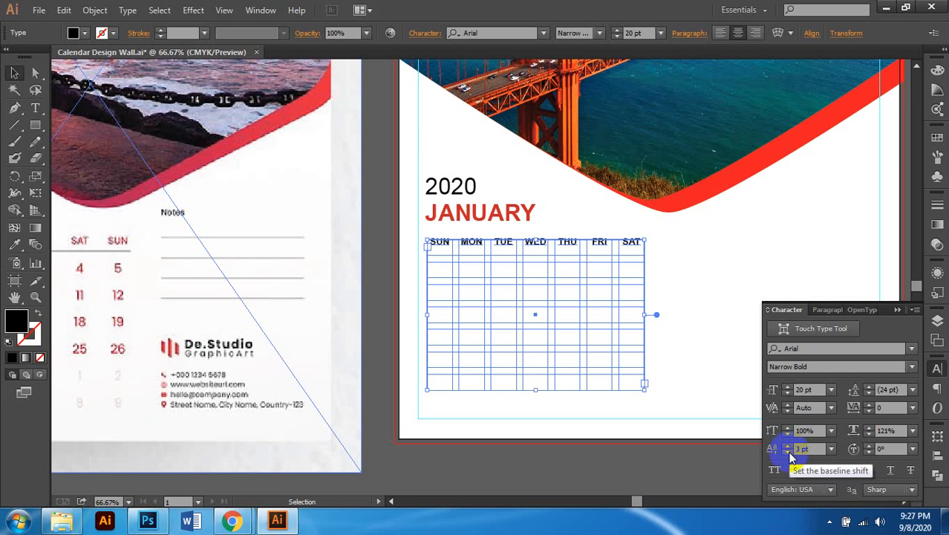
left_click(789, 452)
left_click(789, 452)
left_click(788, 451)
left_click(788, 452)
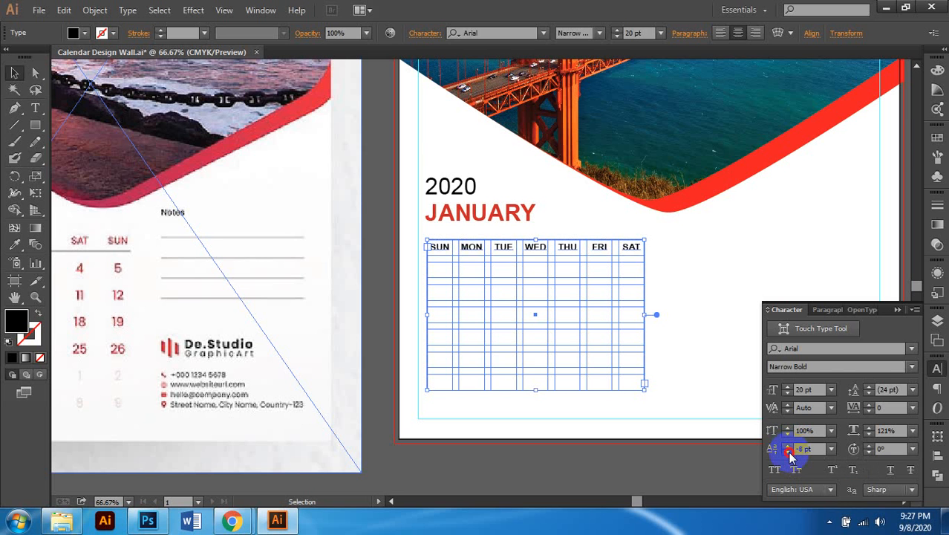
left_click(788, 452)
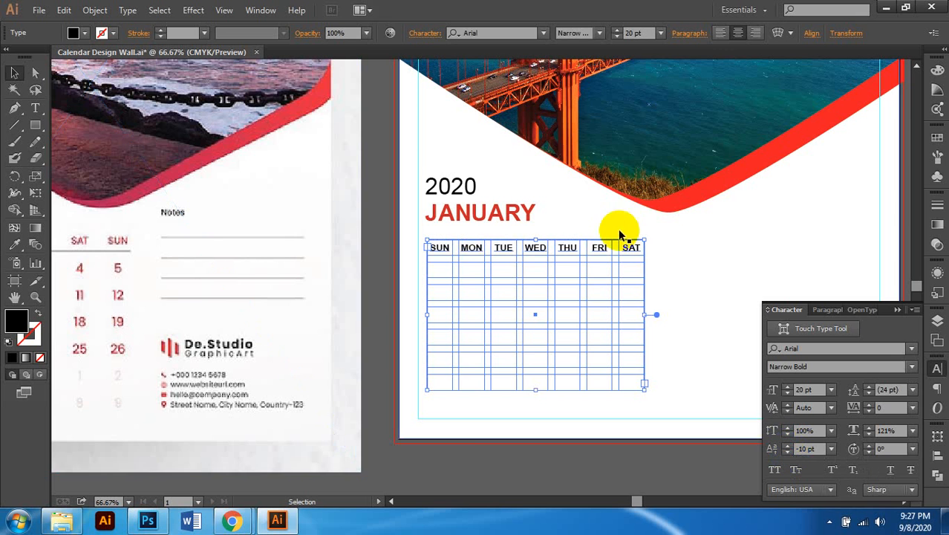
Step: Close the character settings, review the header row, and switch to the Type tool
scroll(620, 243, "up", 2)
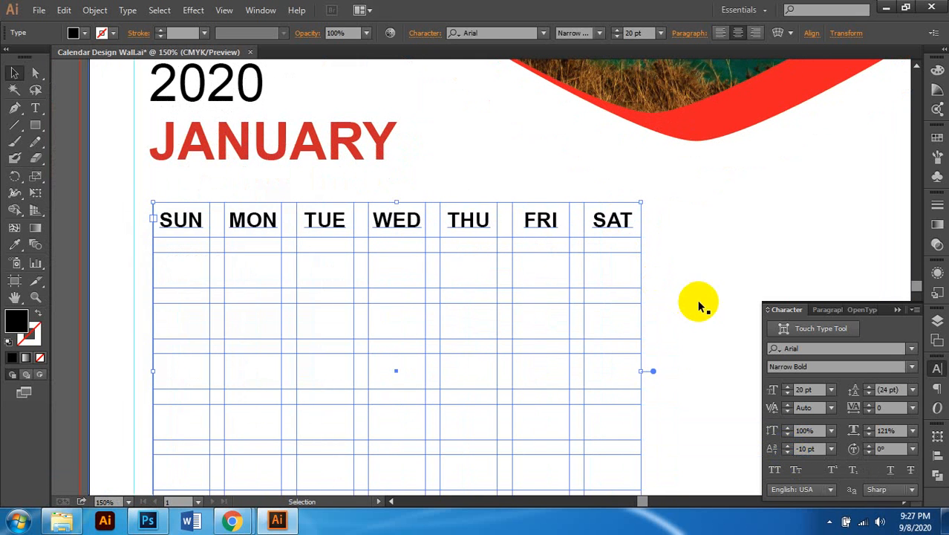
left_click(937, 370)
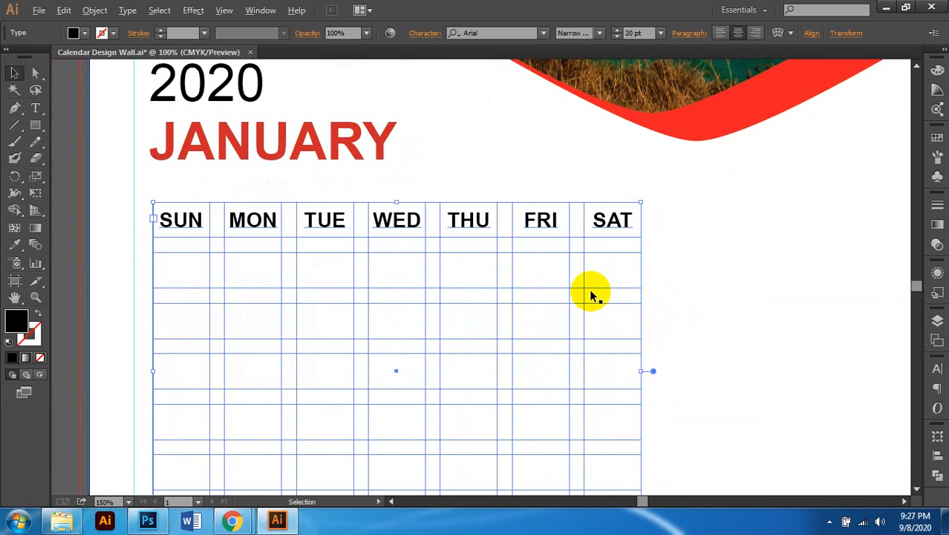
scroll(591, 295, "down", 2)
scroll(593, 295, "down", 1)
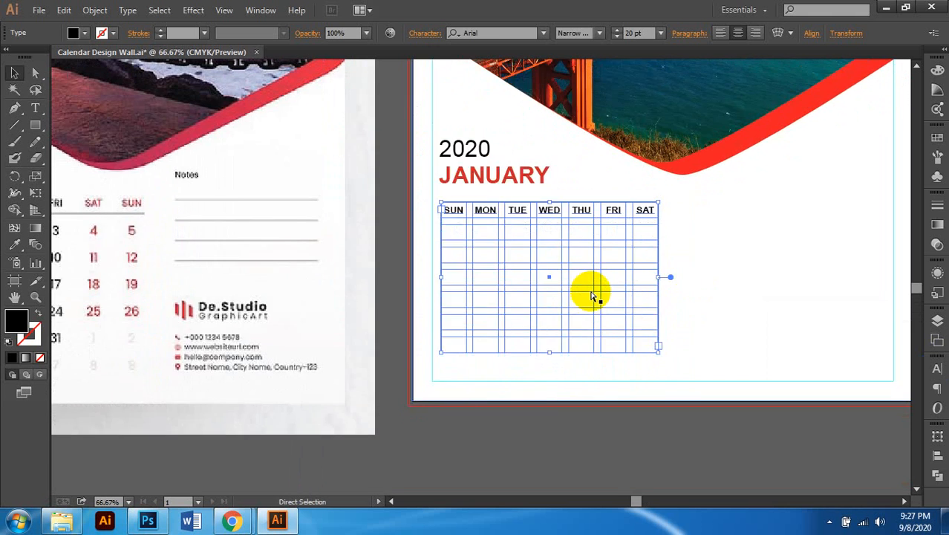
scroll(593, 295, "left", 2)
scroll(591, 293, "down", 1)
scroll(714, 242, "left", 1)
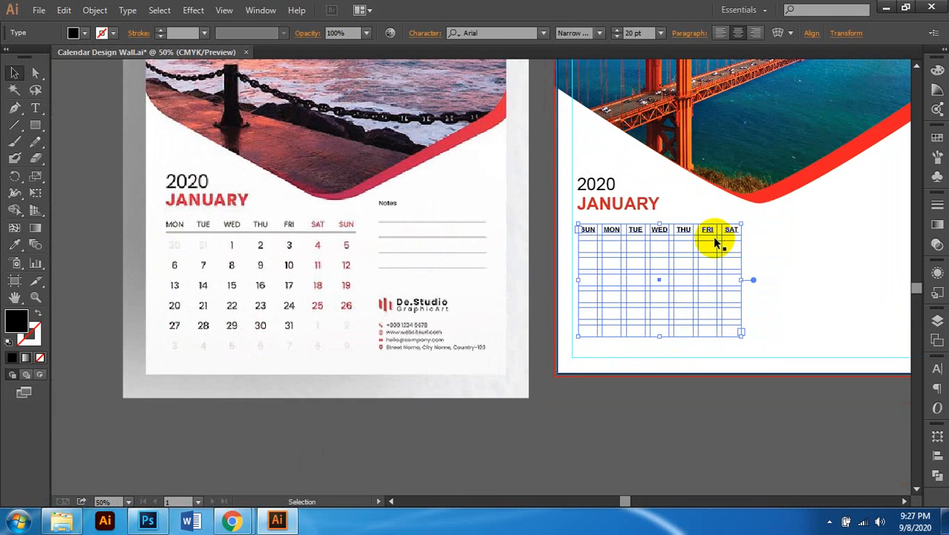
scroll(714, 241, "up", 2)
key("t")
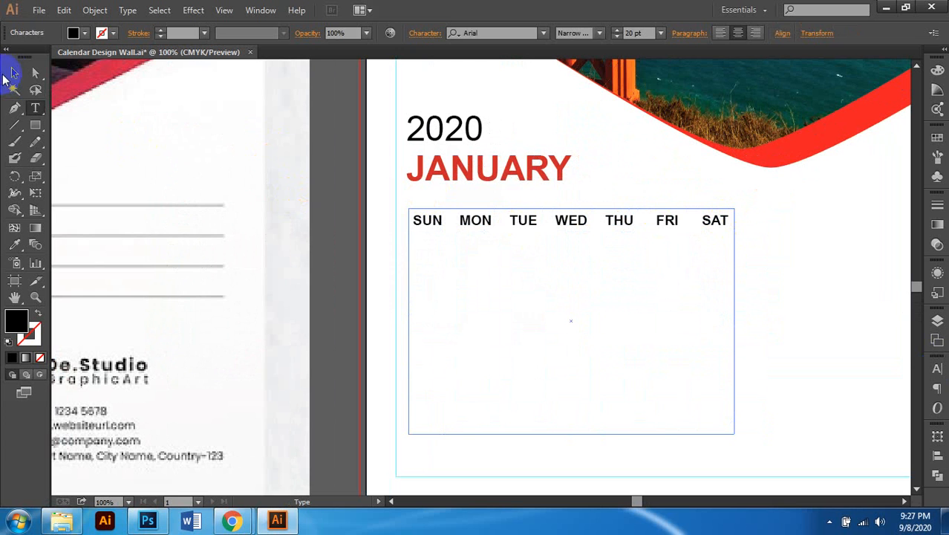
Step: Change the weekday labels to Arial Regular at 100% horizontal scale
left_click(14, 72)
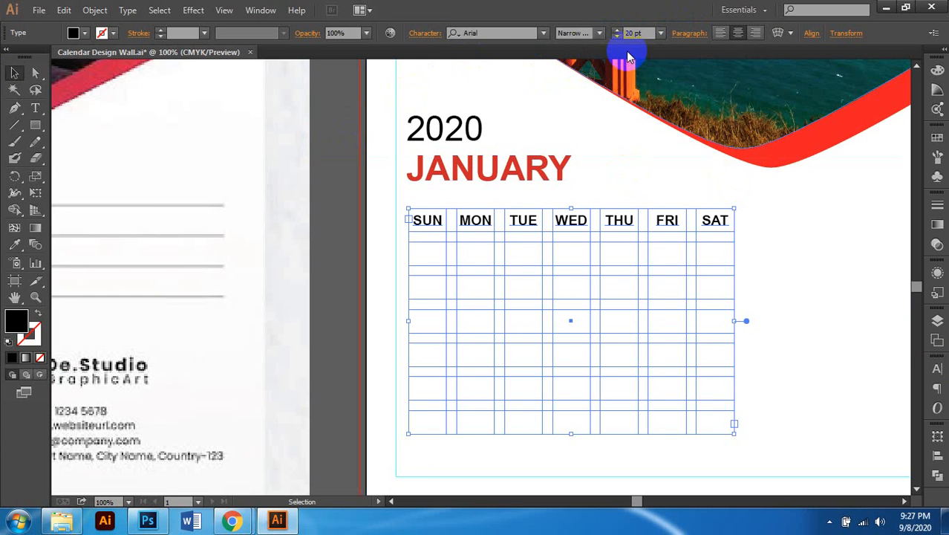
left_click(419, 34)
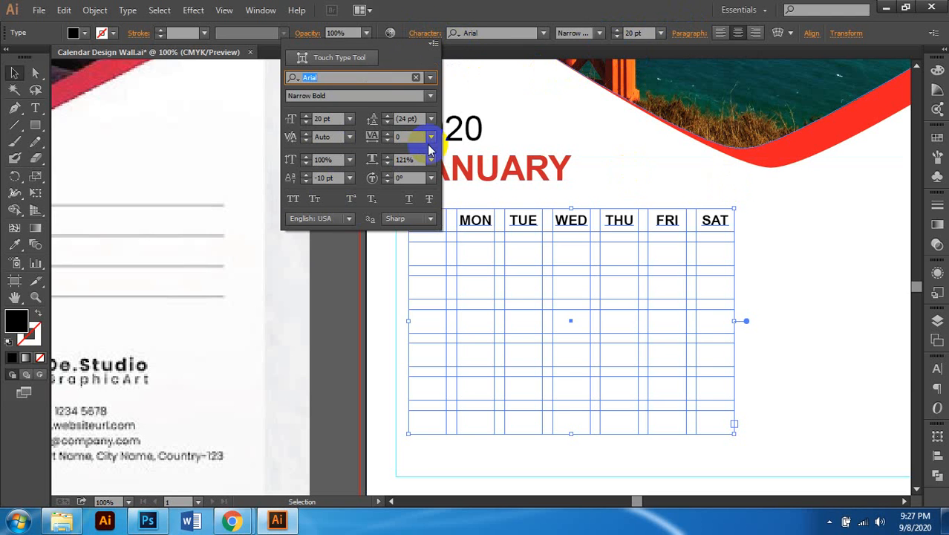
left_click(402, 161)
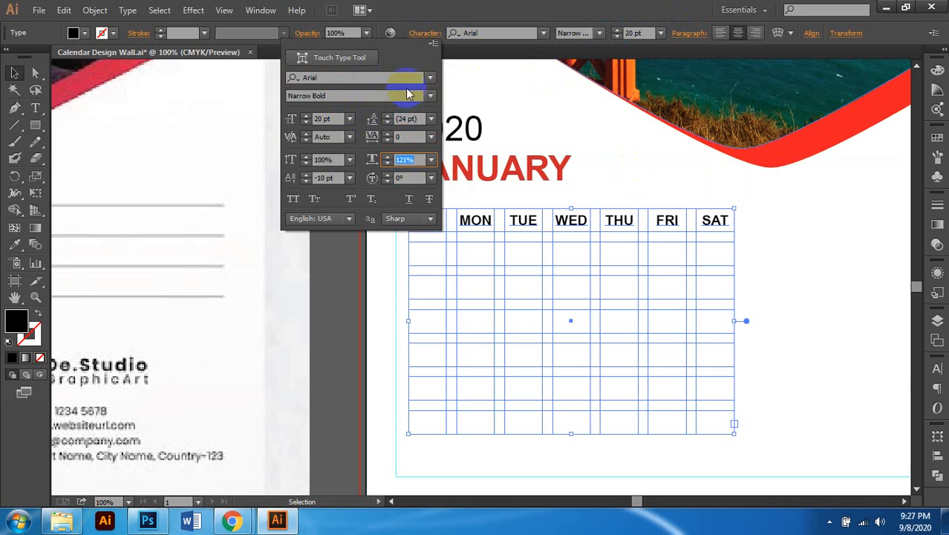
left_click(429, 98)
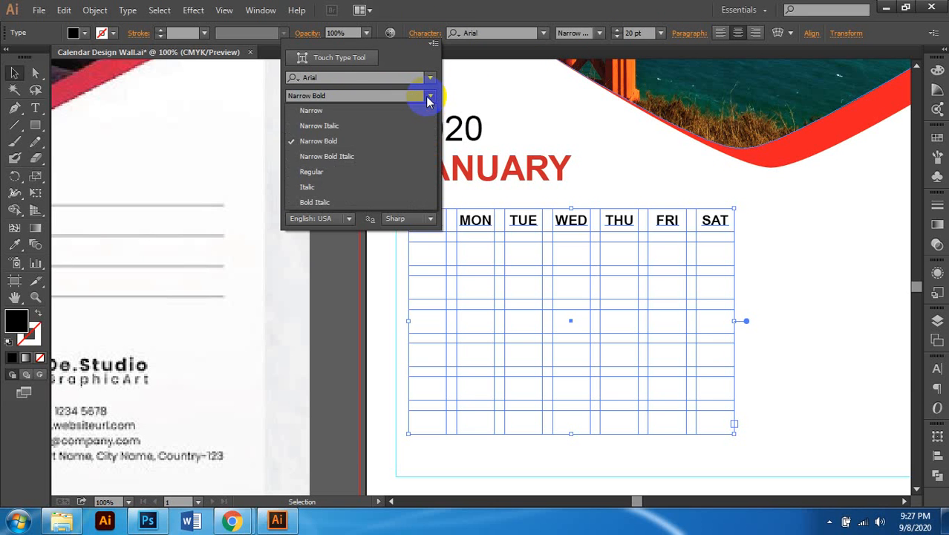
left_click(348, 173)
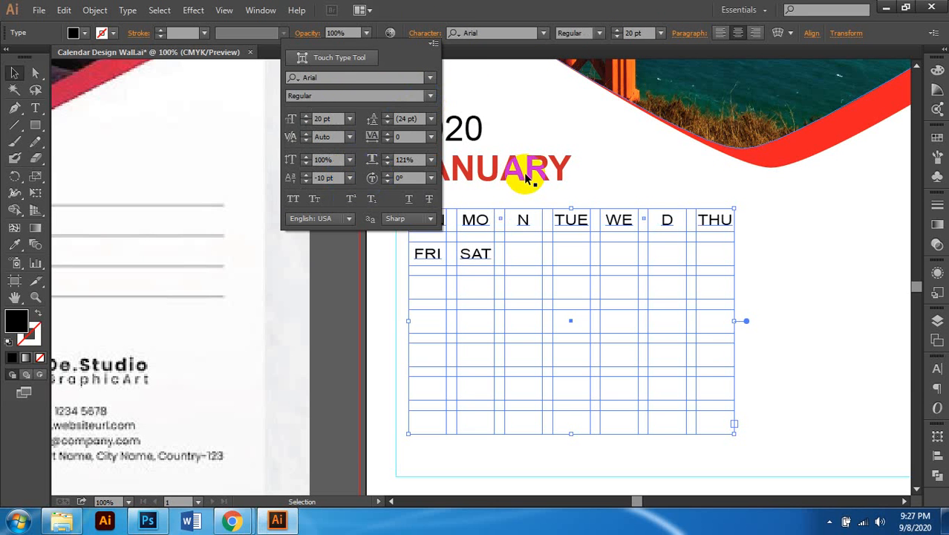
left_click_drag(418, 159, 399, 162)
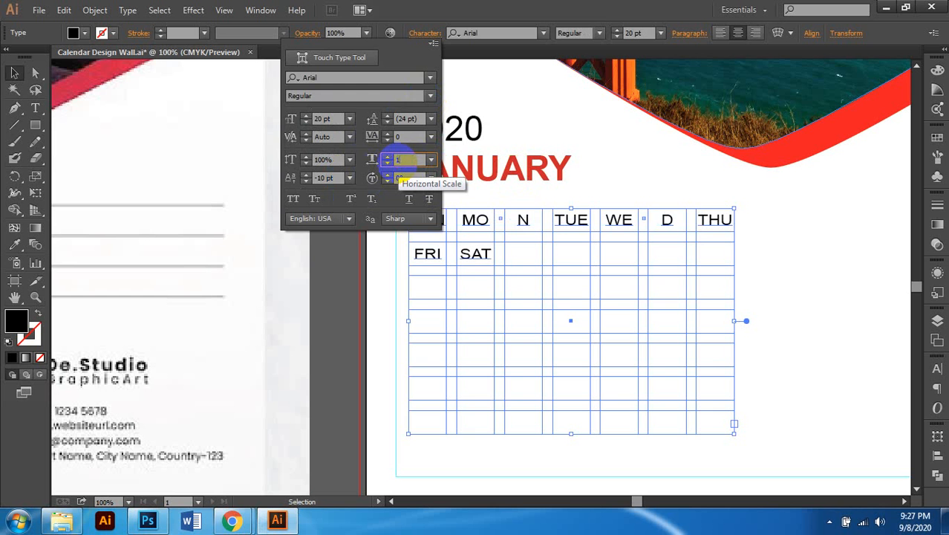
key("Return")
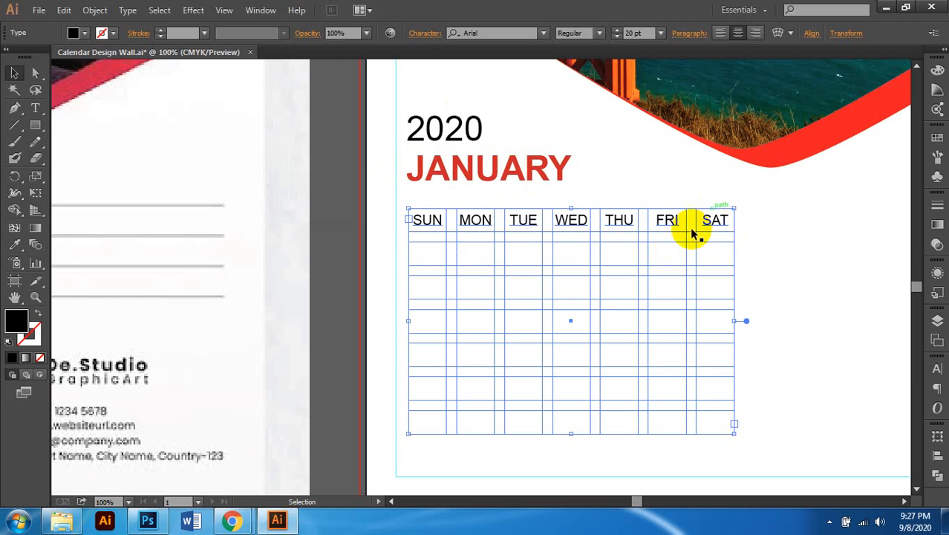
key("ctrl+minus")
scroll(670, 260, "left", 1)
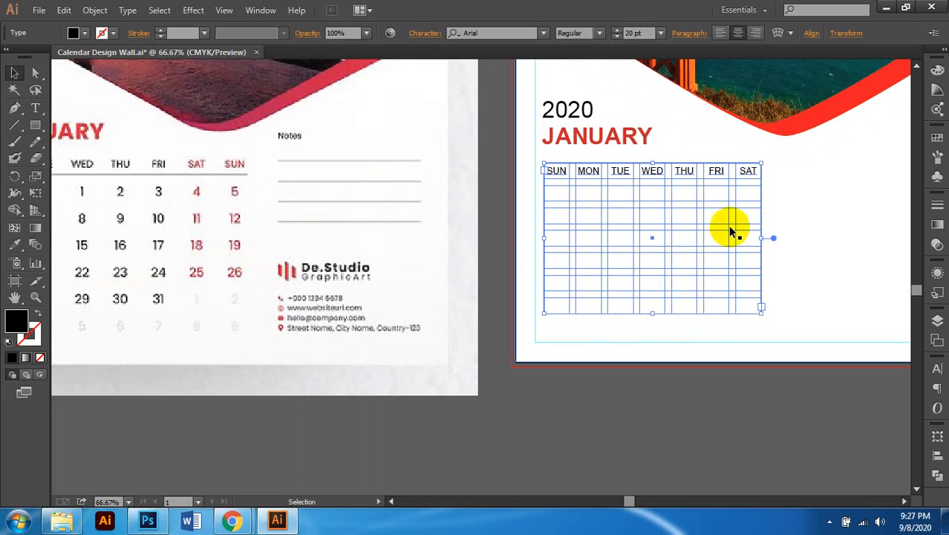
key("t")
key("ctrl+shift+a")
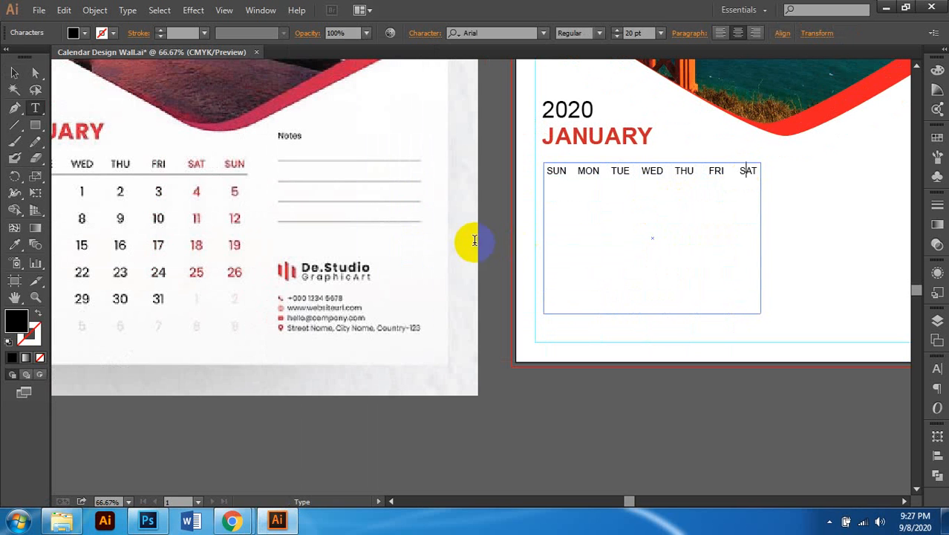
key("Escape")
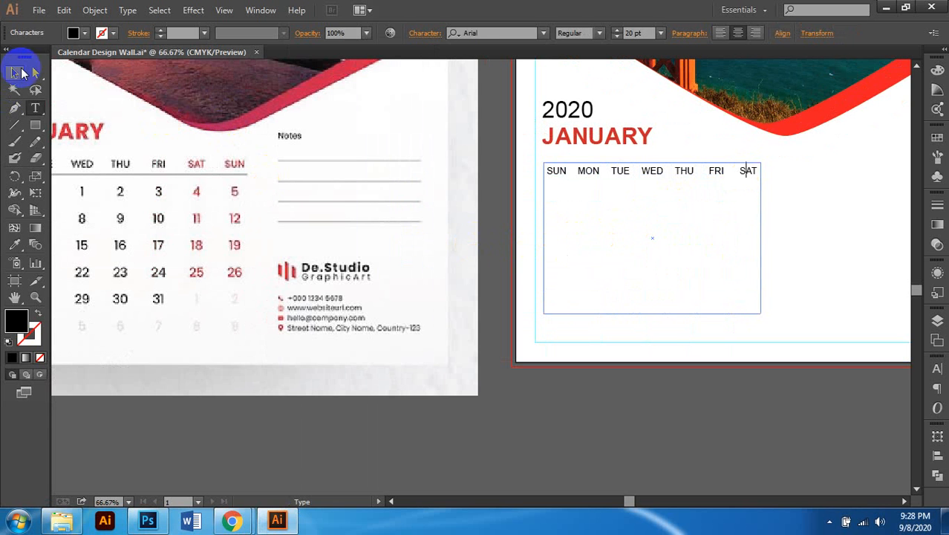
left_click(743, 169)
left_click(709, 401)
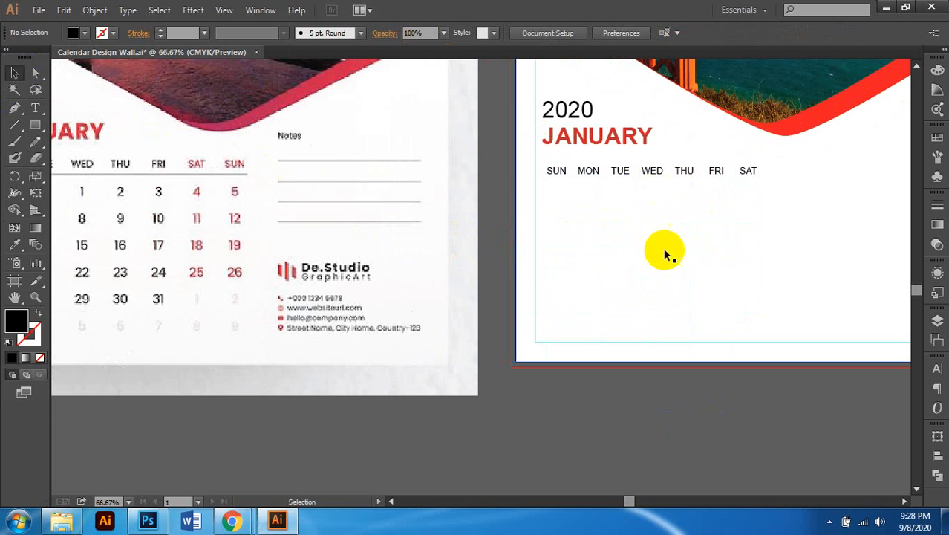
scroll(697, 256, "up", 1)
scroll(697, 260, "right", 1)
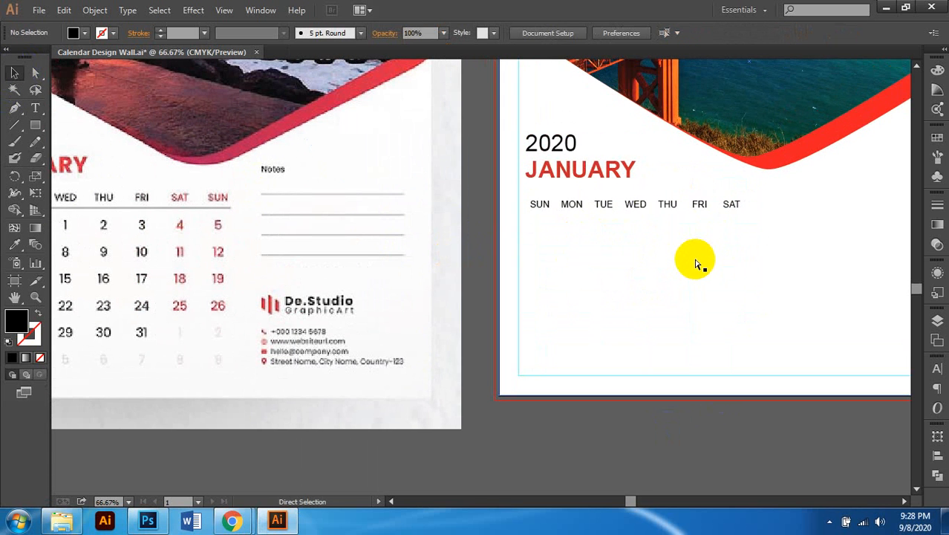
key("ctrl+y")
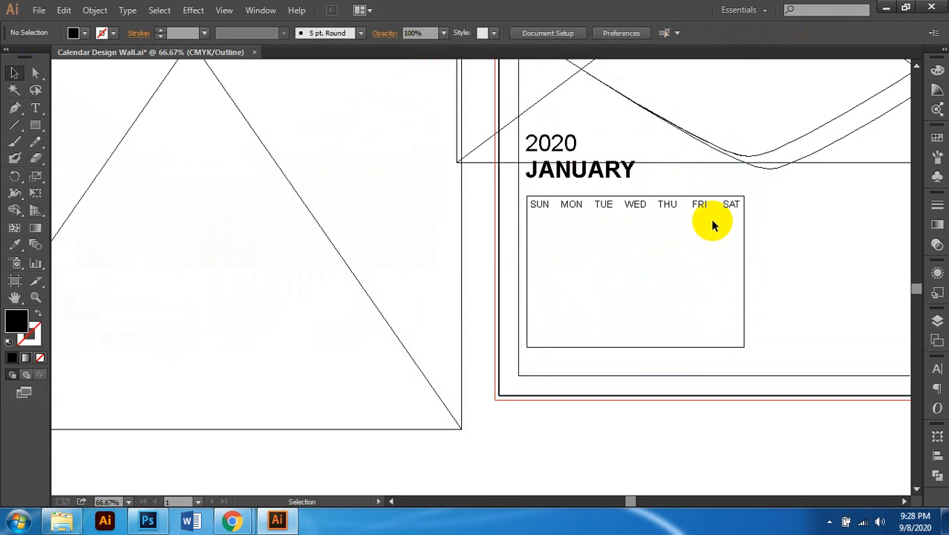
key("ctrl+y")
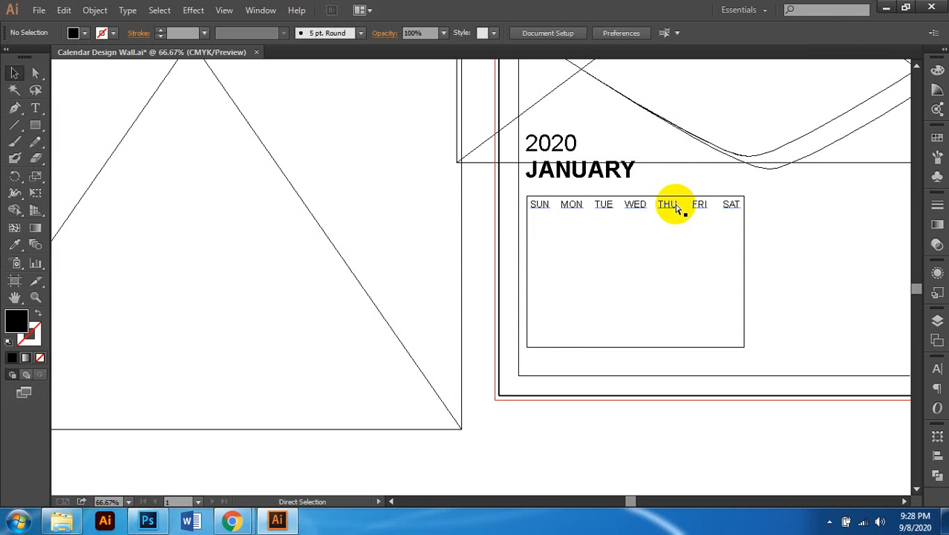
left_click(673, 208)
scroll(735, 220, "up", 1)
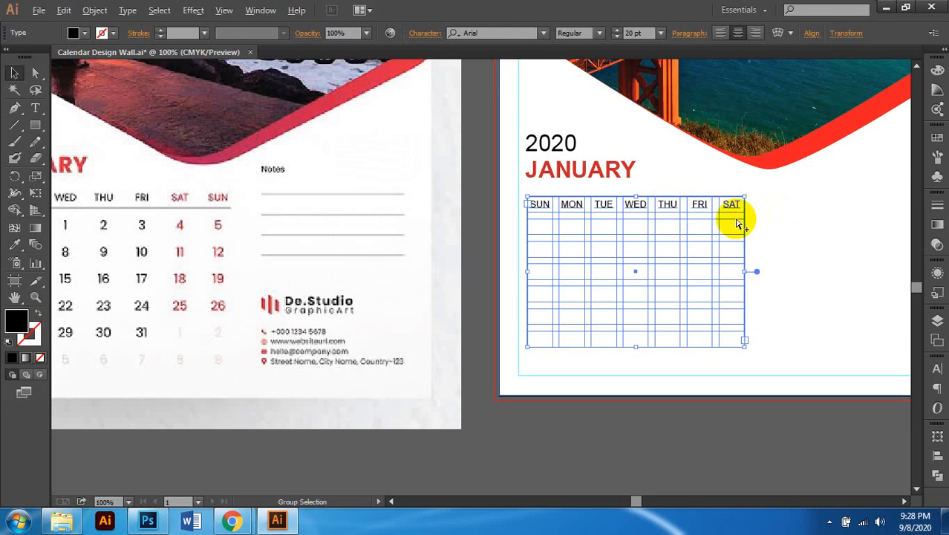
key("t")
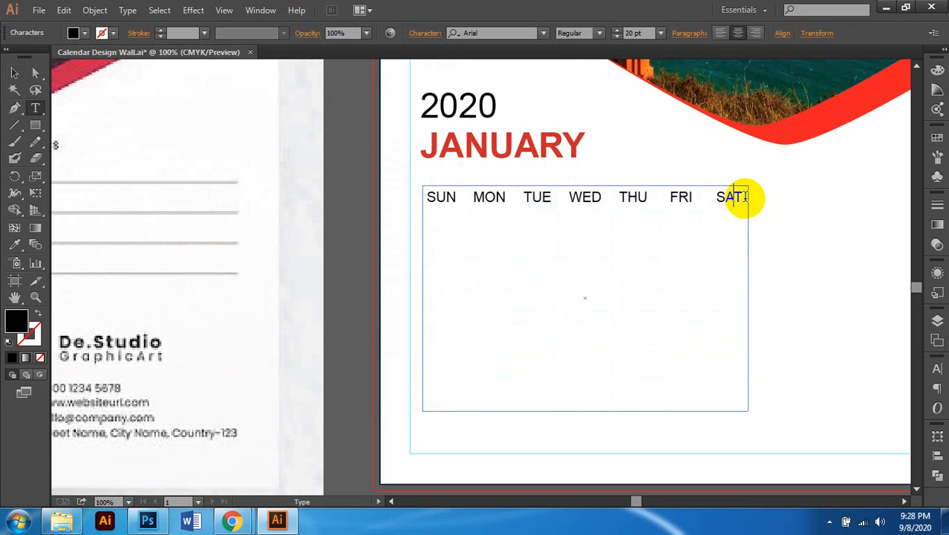
scroll(739, 217, "down", 2)
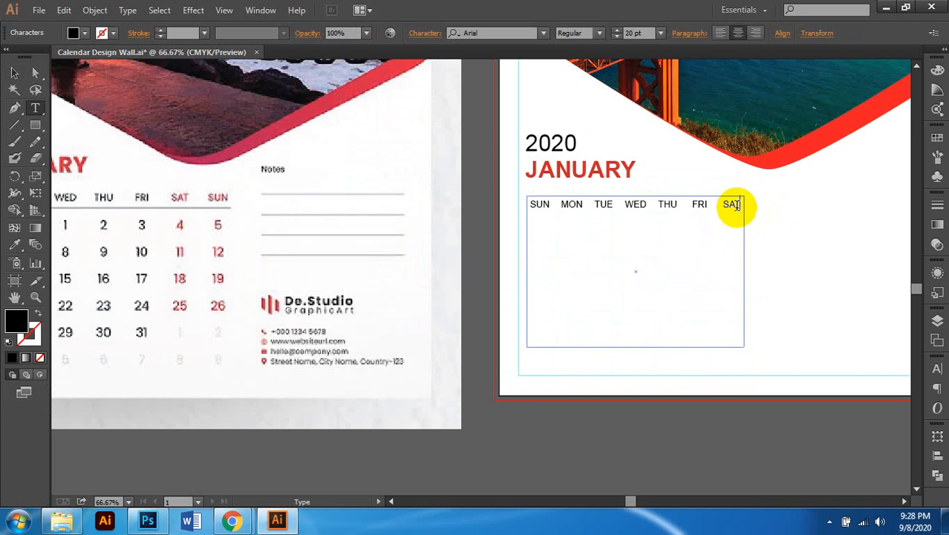
scroll(729, 219, "left", 1)
scroll(652, 249, "left", 1)
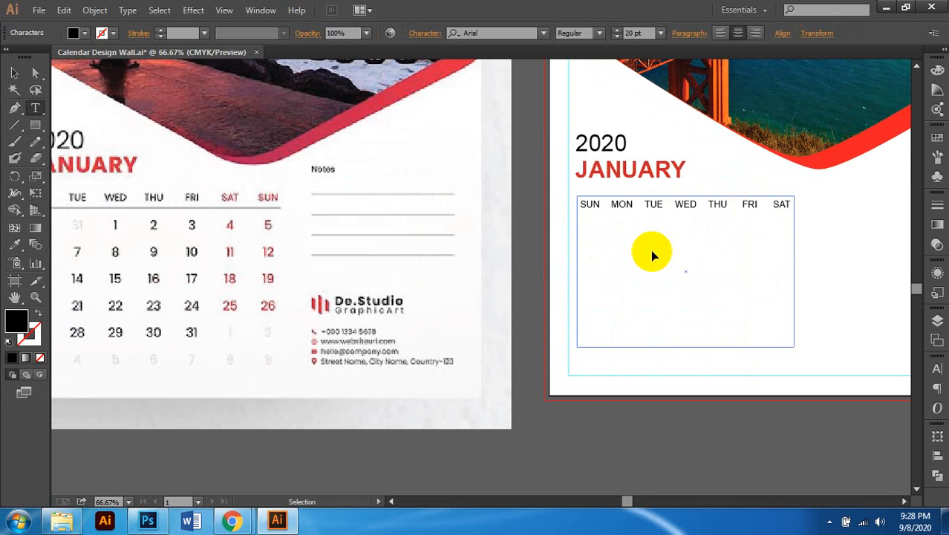
scroll(652, 249, "left", 2)
scroll(653, 250, "left", 4)
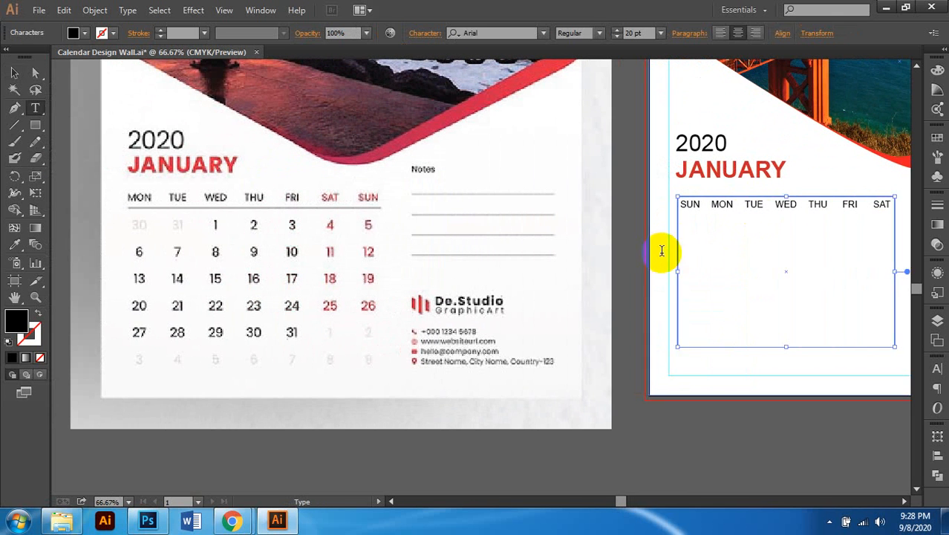
Step: Enter dates 01 through 06 under SUN–FRI and start the SAT cell entry
left_click(695, 275)
type("01")
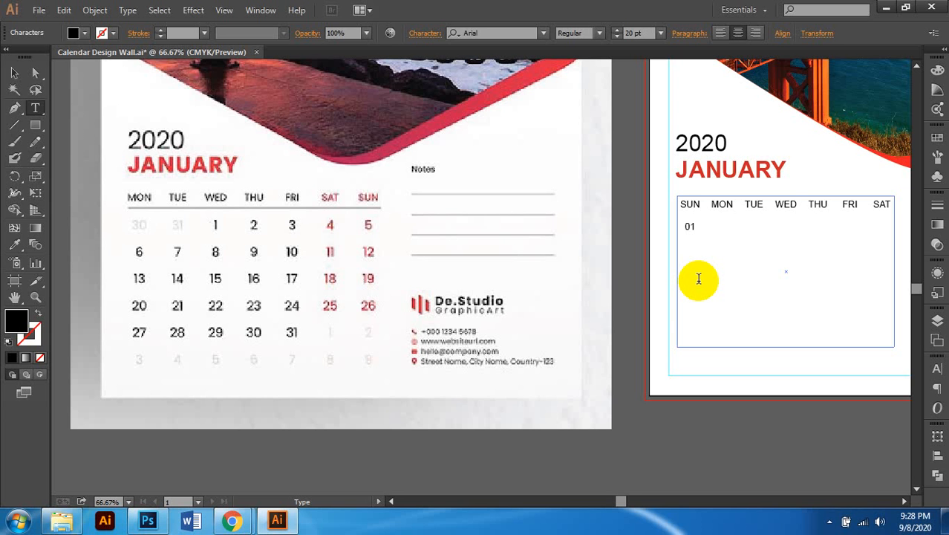
type("02")
key("Tab")
type("03")
key("Tab")
type("04")
key("Tab")
type("05")
key("Tab")
type("06")
key("Tab")
type("074")
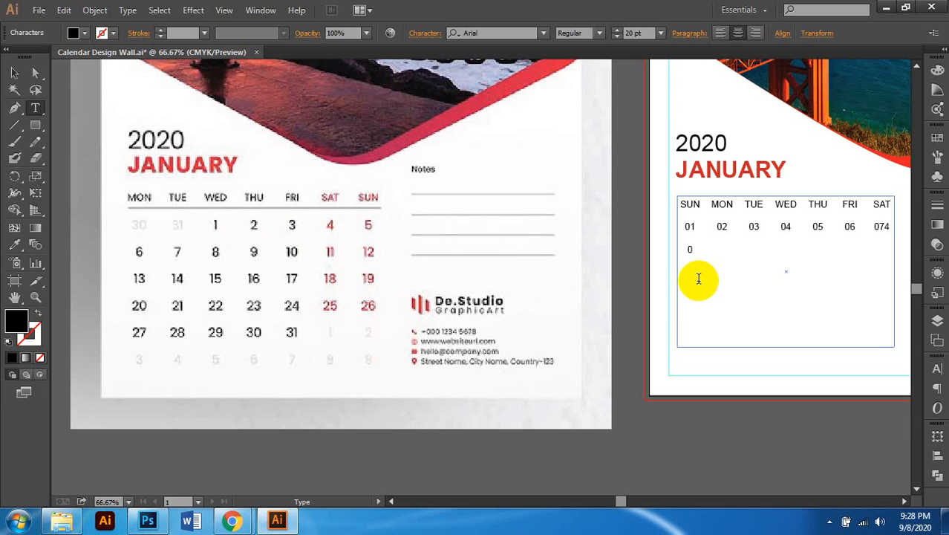
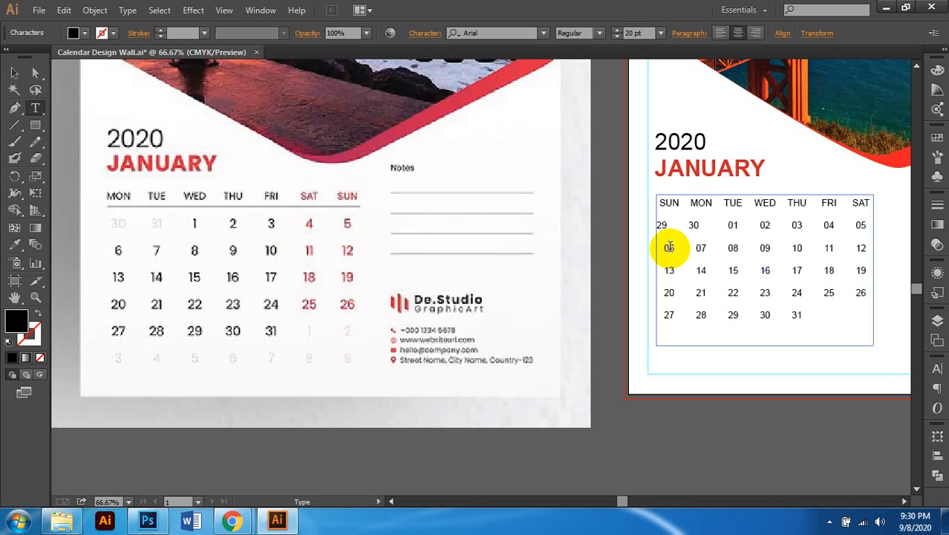
Step: Push the first-row dates one column right with a tab and centre-align the calendar text
key("Tab")
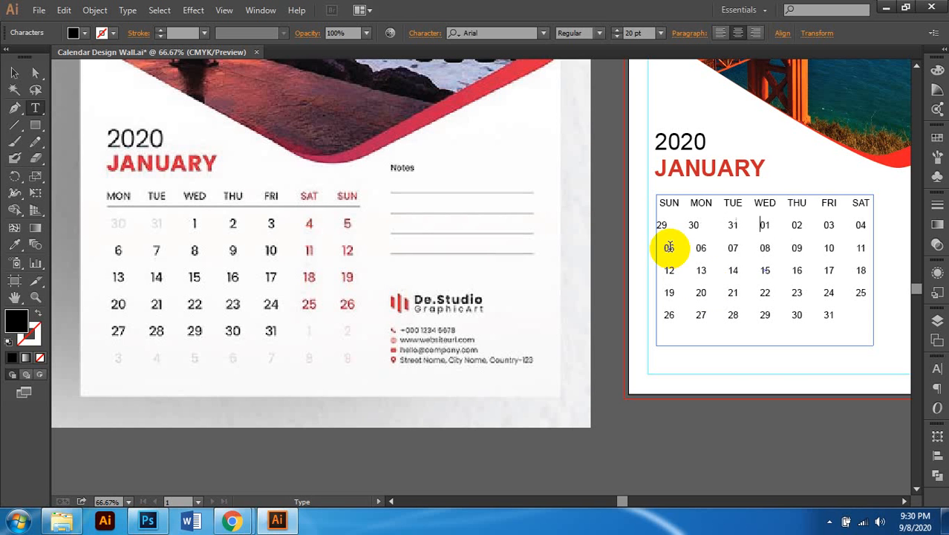
scroll(732, 243, "right", 1)
scroll(732, 243, "up", 1)
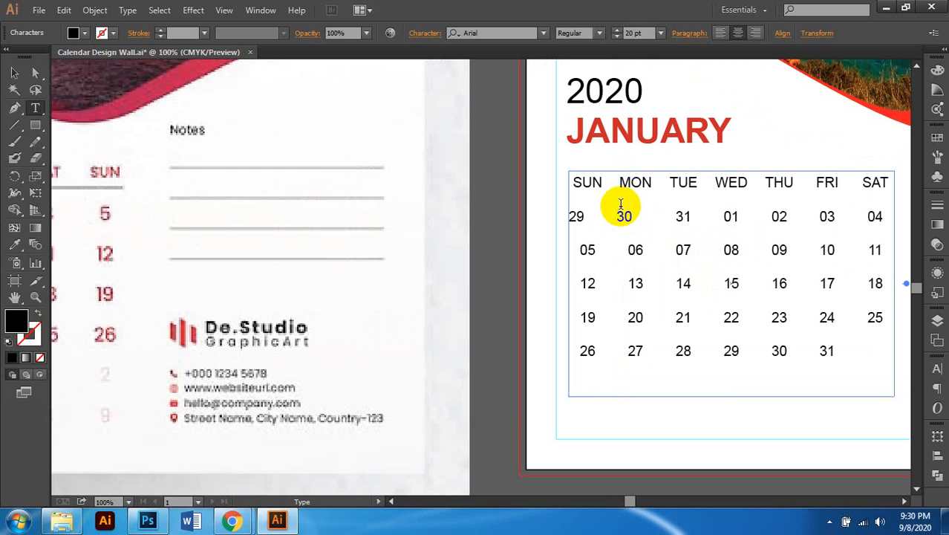
left_click(14, 72)
left_click(673, 185)
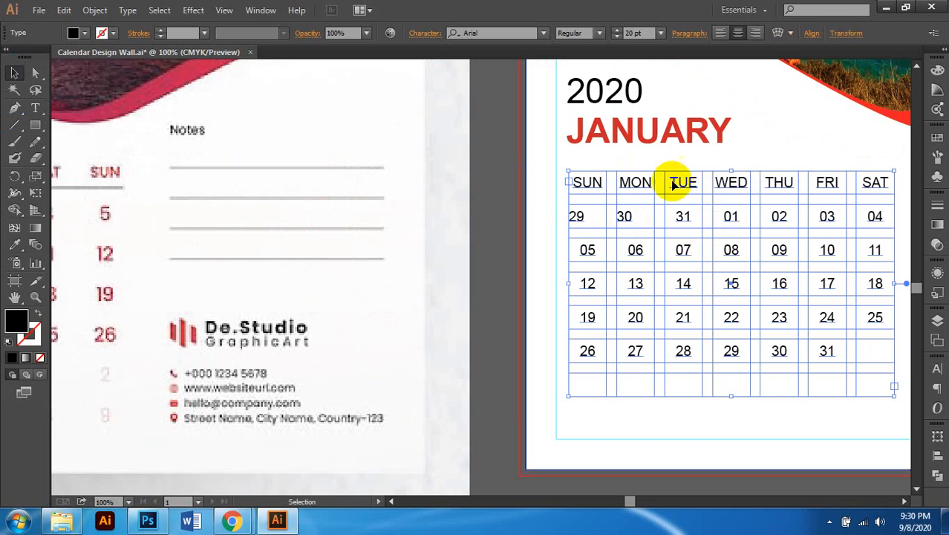
left_click(738, 33)
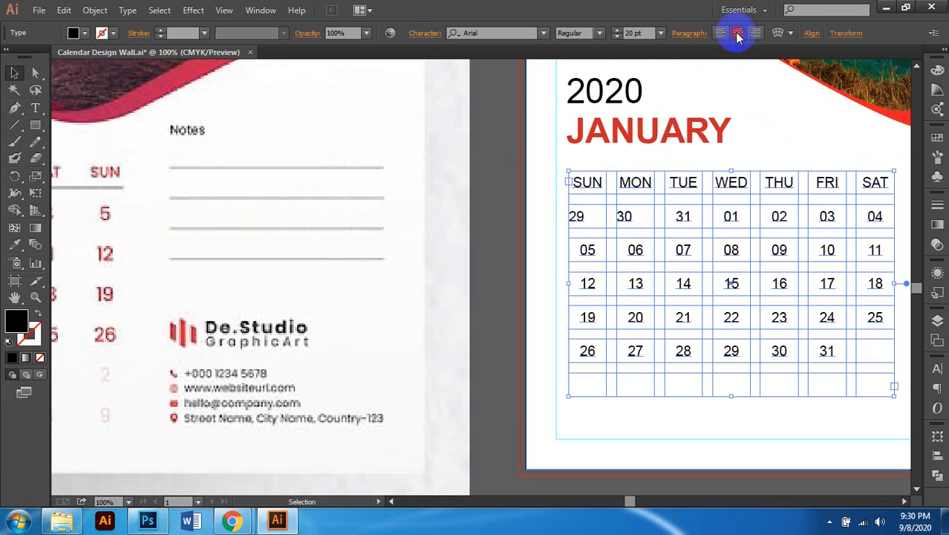
Step: Retype 29 in the SUN cell and separate it from 30 with a tab
double_click(580, 217)
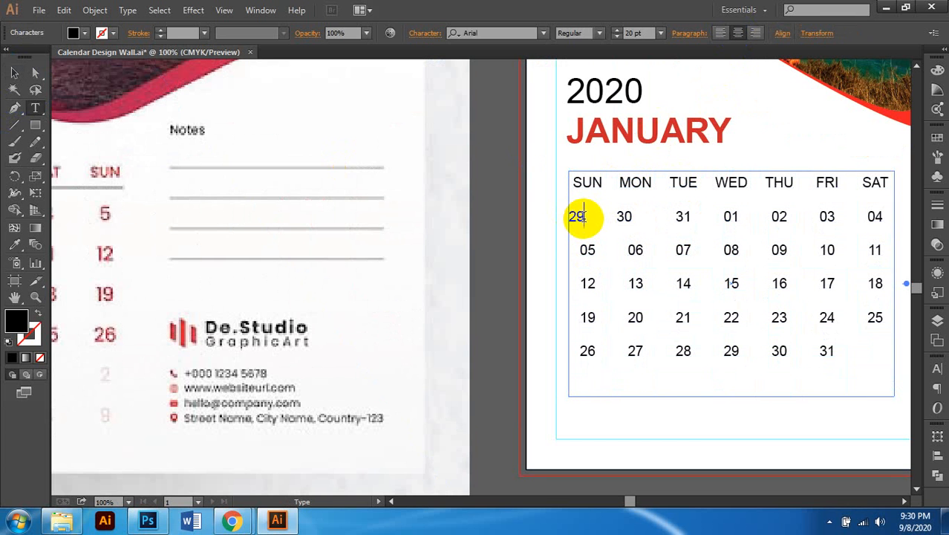
left_click_drag(602, 219, 546, 214)
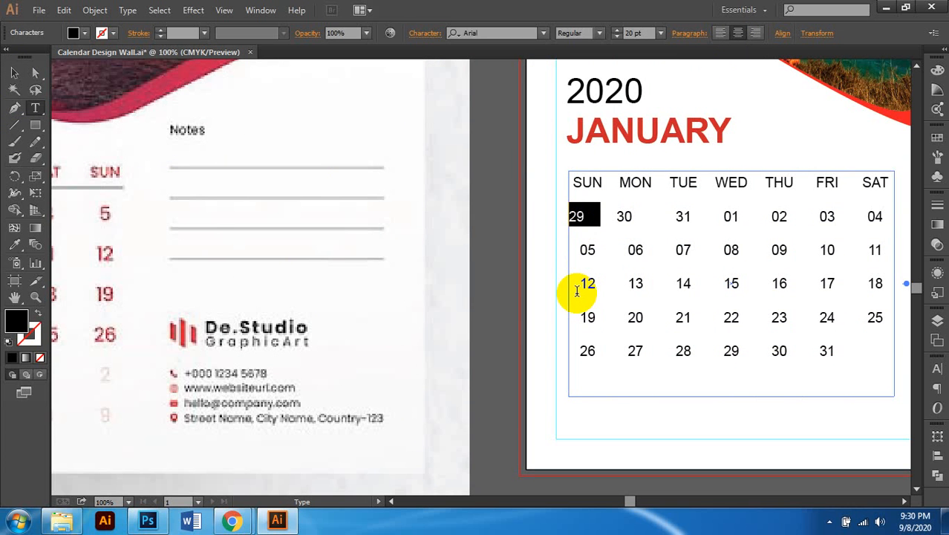
type("29")
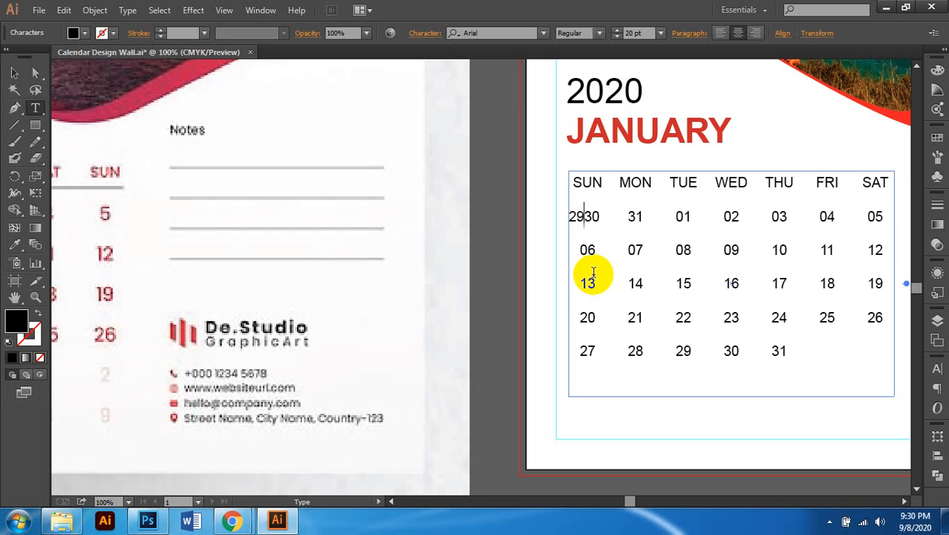
key("Tab")
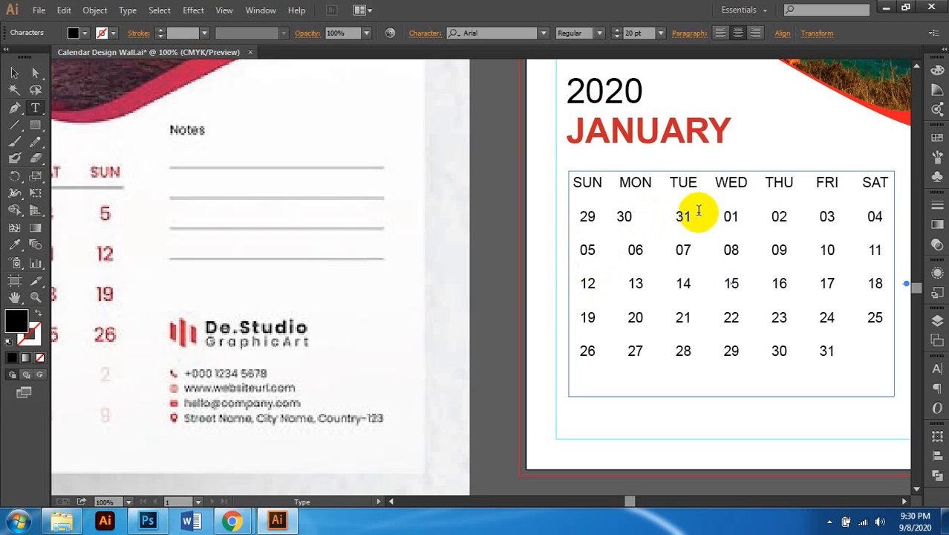
left_click_drag(688, 221, 609, 221)
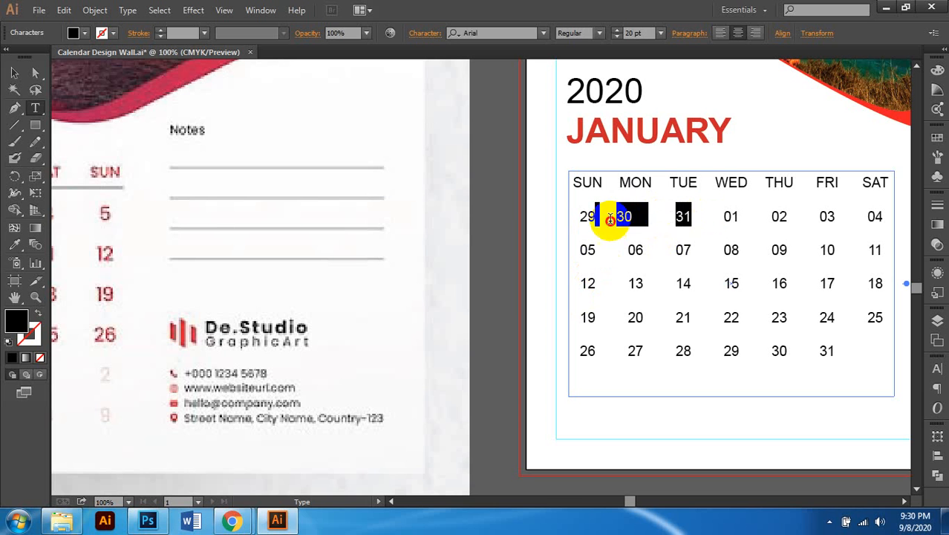
key("ctrl+z")
key("ctrl+z")
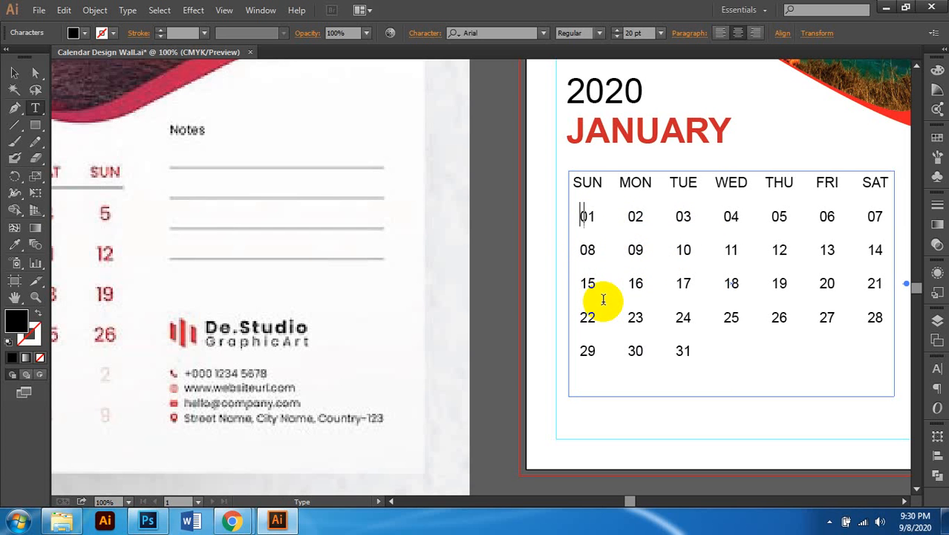
Step: Add tabs so 29, 30, 31 fill SUN–TUE and 01 lands under WED, ending after the final 31
key("Tab")
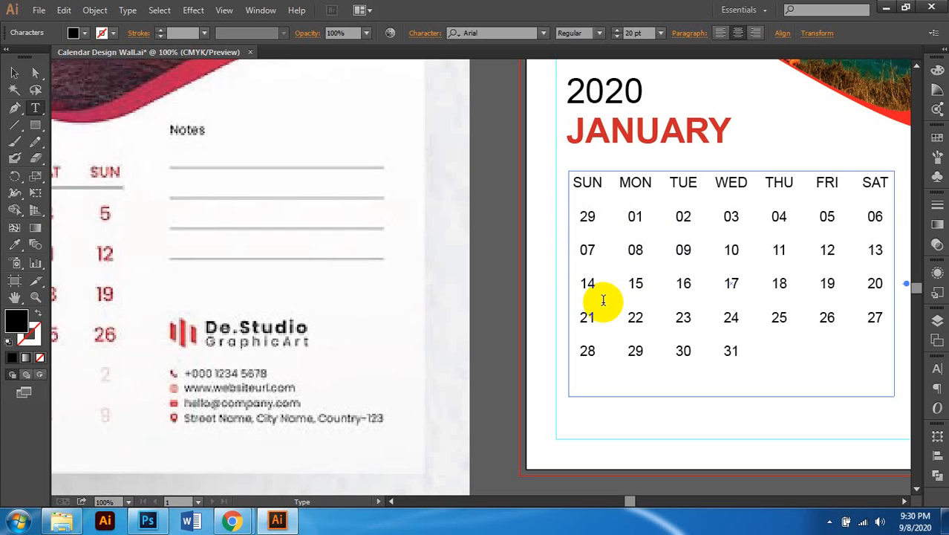
key("Tab")
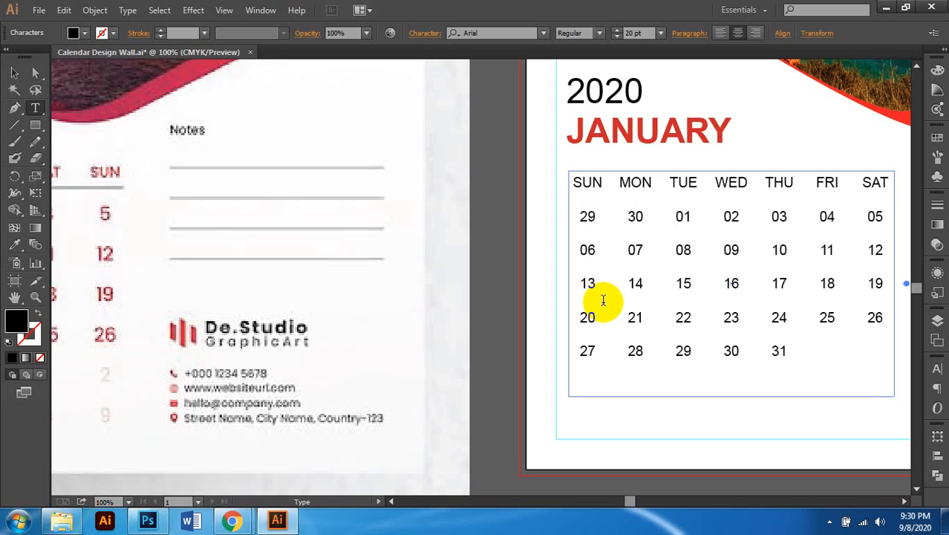
key("Tab")
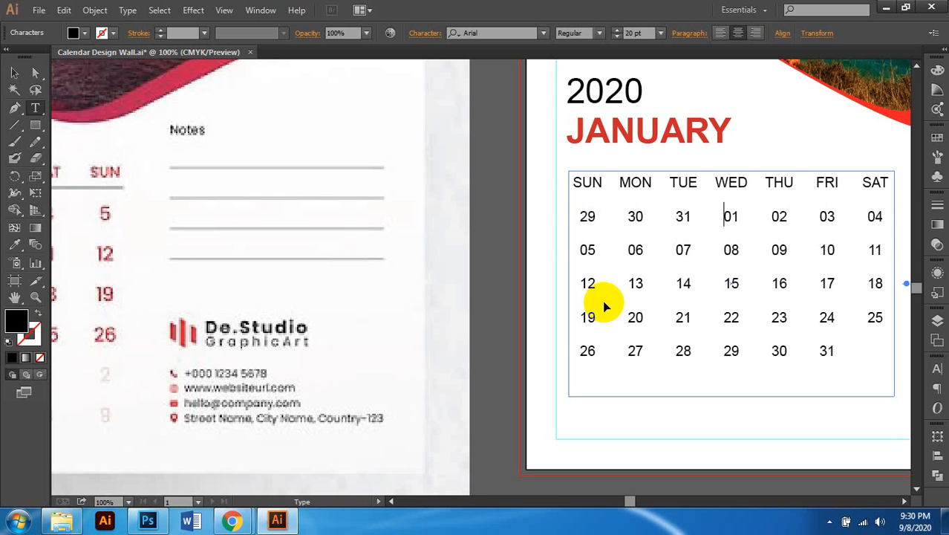
scroll(605, 306, "right", 2)
scroll(676, 372, "down", 2)
scroll(679, 368, "left", 1)
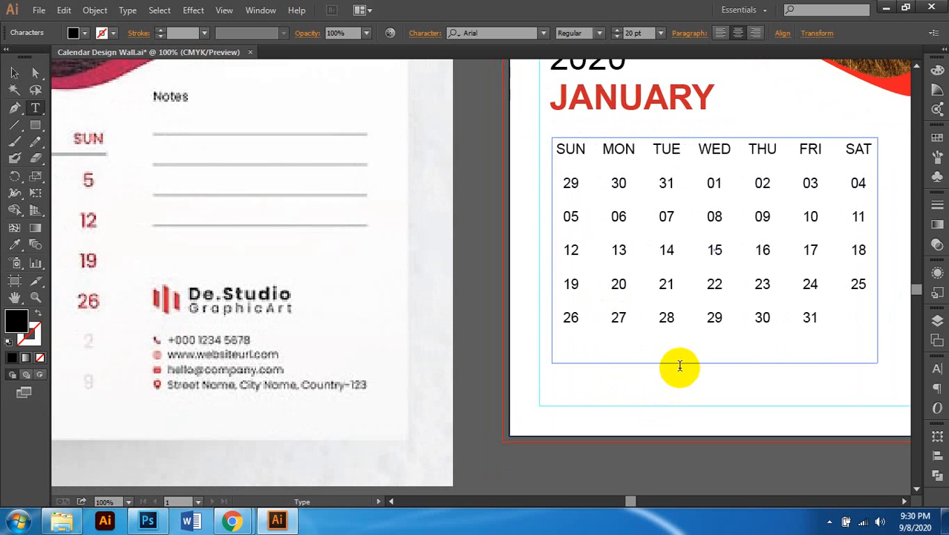
left_click(816, 319)
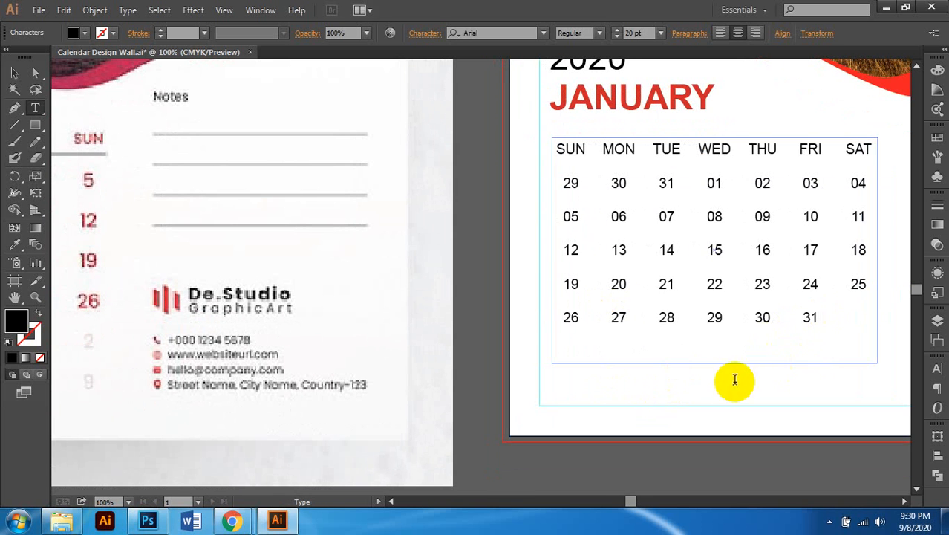
scroll(735, 378, "down", 1)
Step: Select the whole calendar table and check the closing row of dates 01–08
scroll(734, 373, "right", 1)
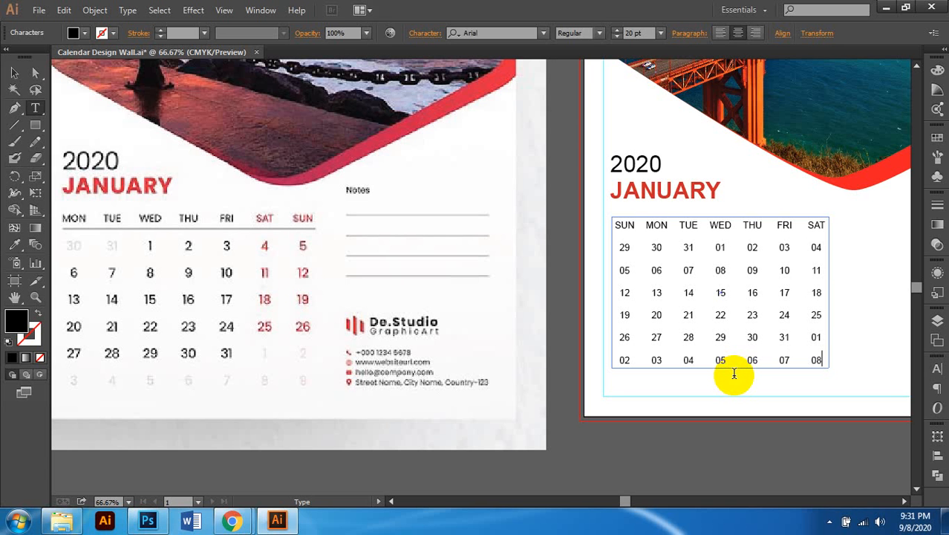
scroll(746, 360, "right", 1)
scroll(742, 362, "down", 1)
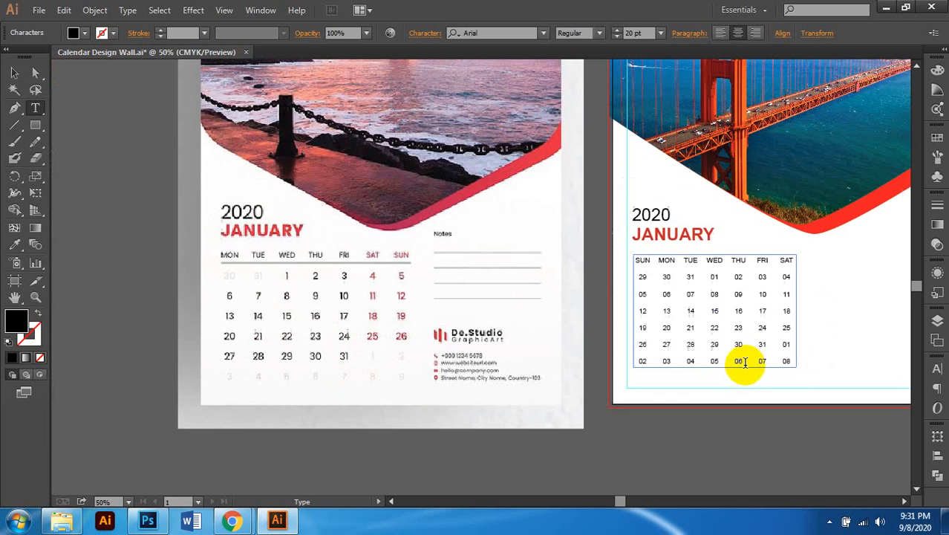
scroll(762, 355, "up", 2)
scroll(756, 335, "right", 1)
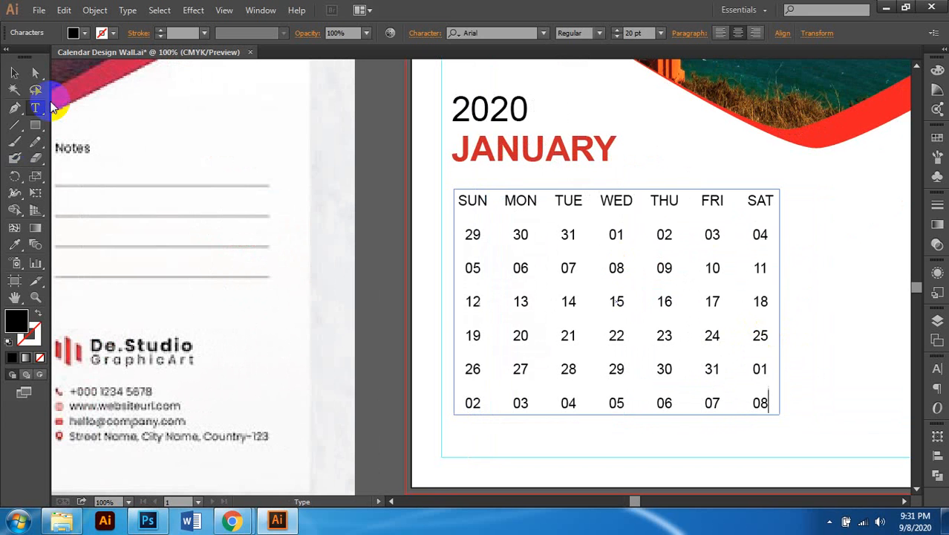
left_click(14, 74)
left_click(640, 226)
scroll(742, 237, "down", 1)
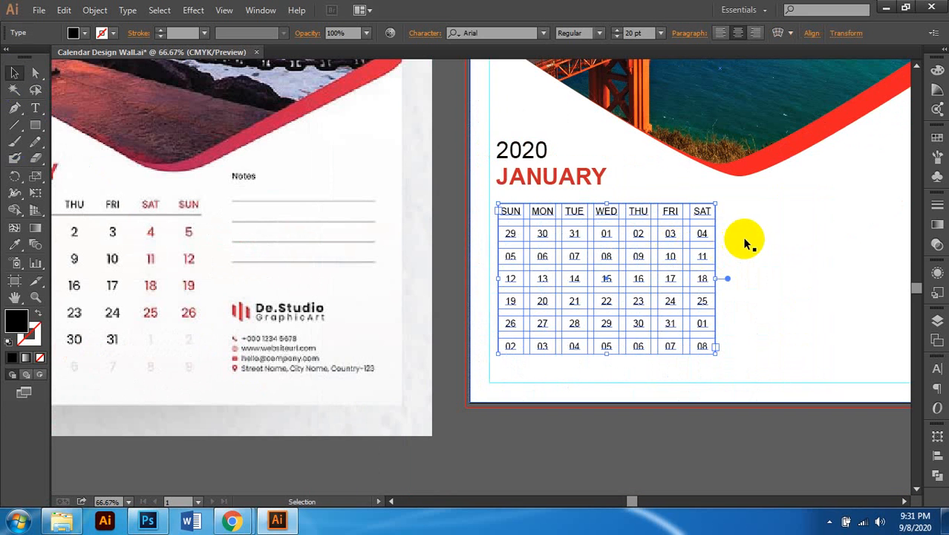
scroll(752, 327, "left", 1)
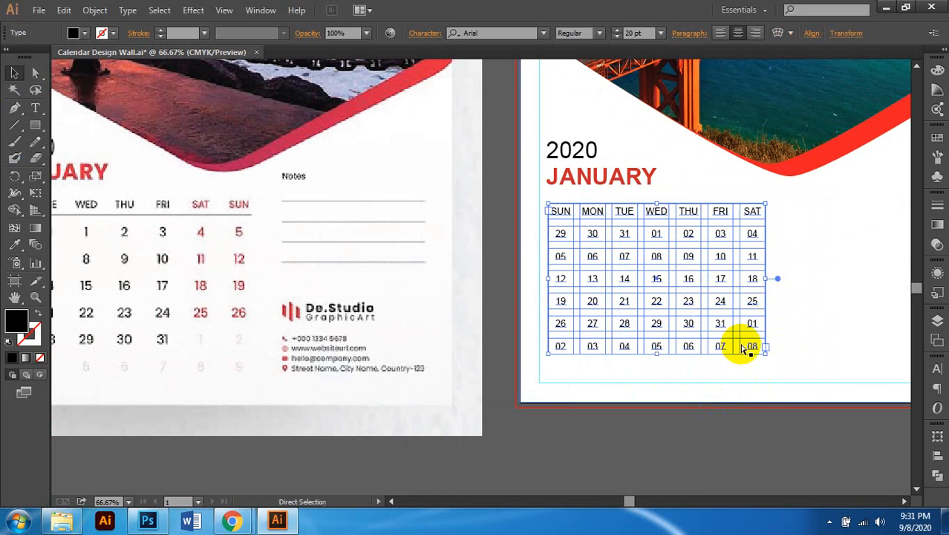
scroll(752, 333, "left", 1)
scroll(797, 238, "right", 1)
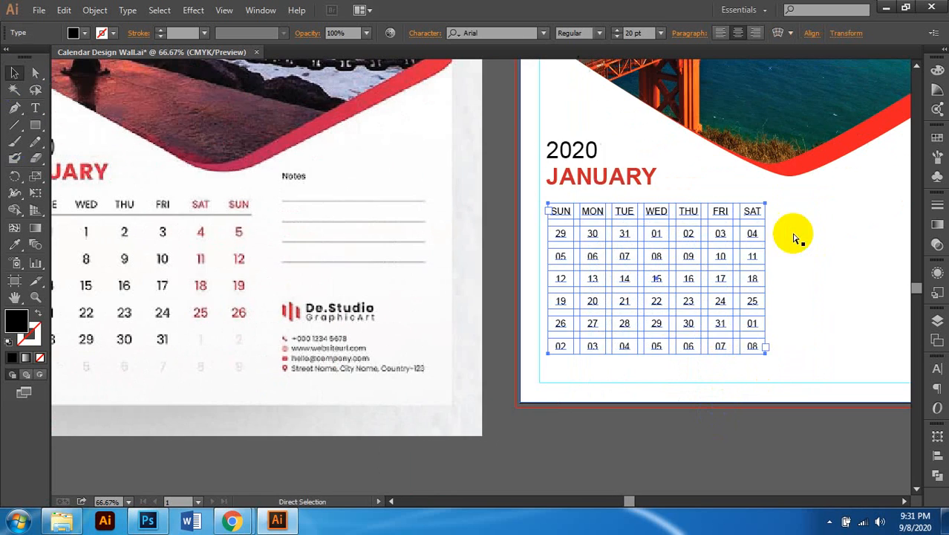
scroll(797, 237, "up", 1)
scroll(724, 239, "right", 1)
scroll(722, 240, "up", 1)
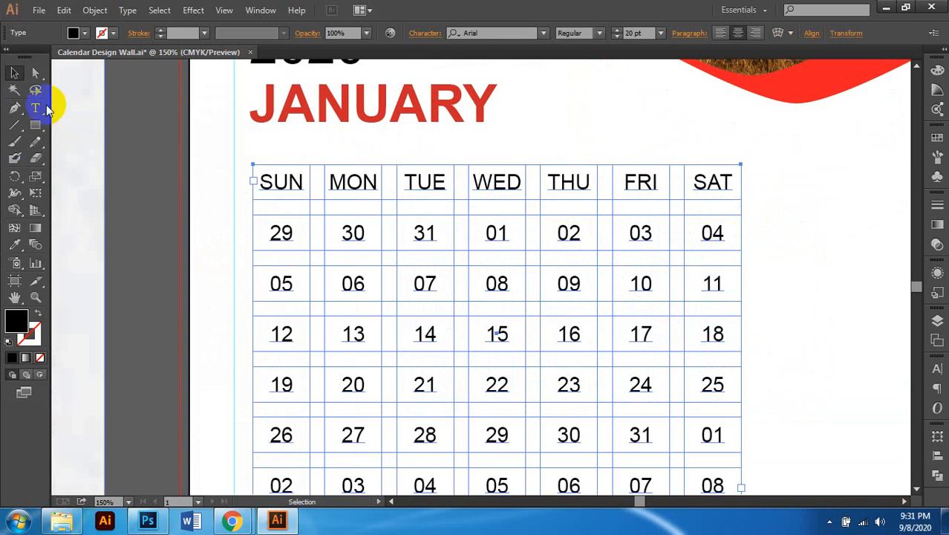
Step: Colour the FRI and SAT headings red (C0 M100 Y100 K0)
left_click(35, 72)
double_click(627, 186)
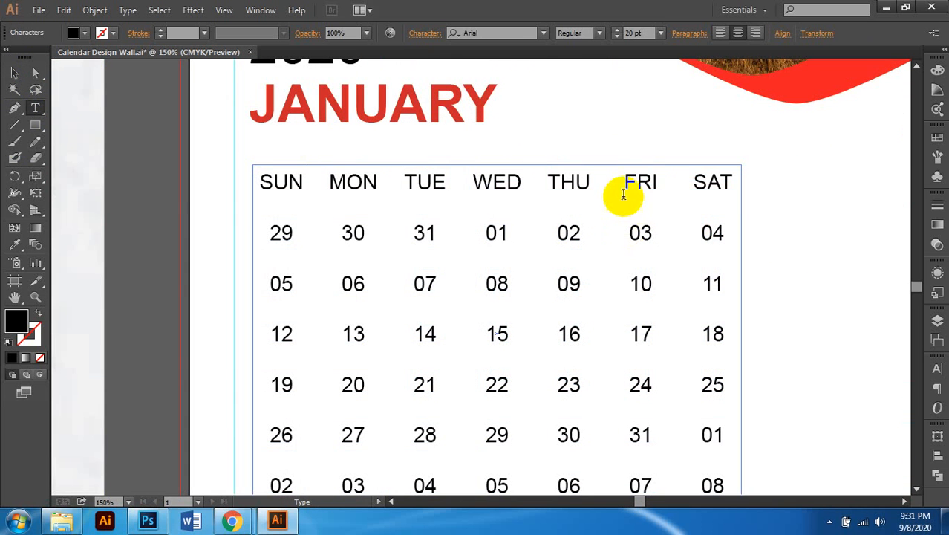
left_click_drag(628, 186, 753, 193)
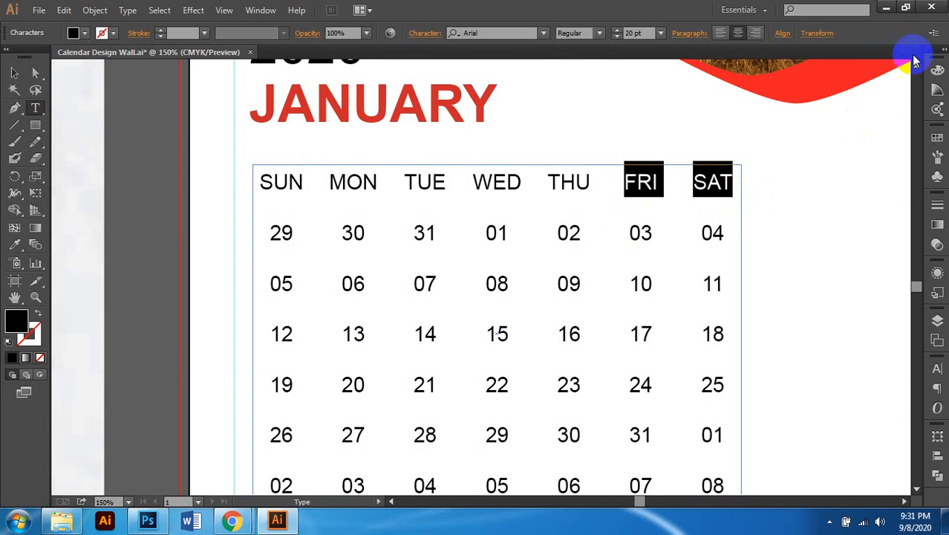
left_click(937, 71)
left_click(883, 116)
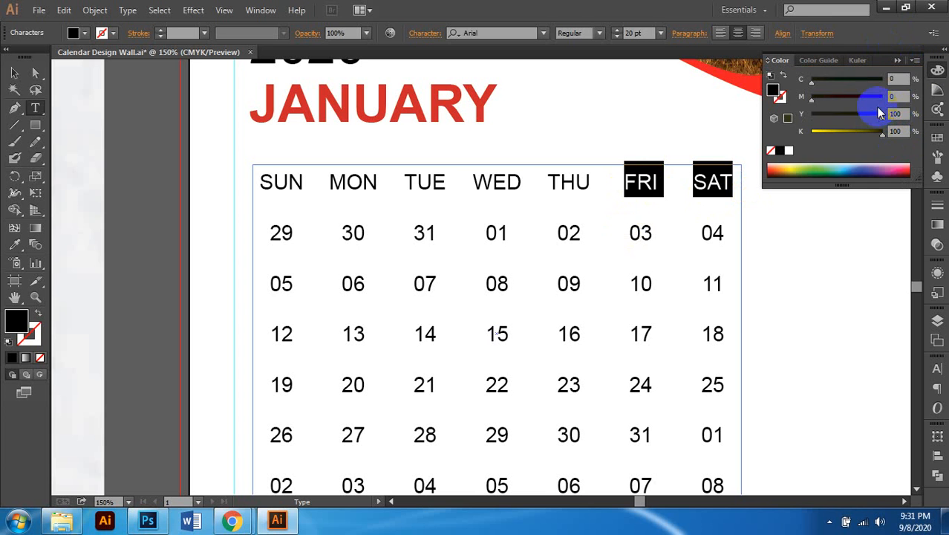
left_click(882, 99)
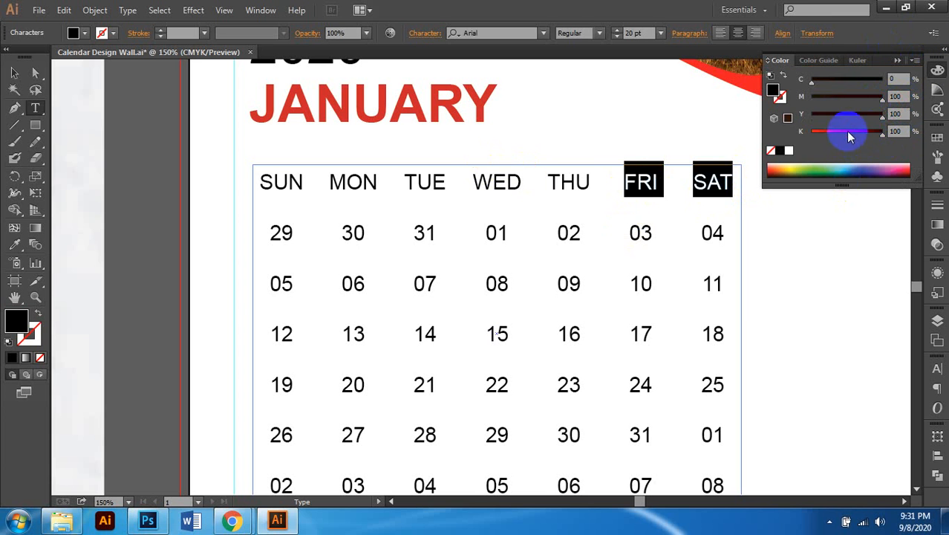
left_click_drag(850, 134, 813, 132)
Step: Colour the dates 03 and 04 red (C0 M100 Y100 K0)
left_click_drag(630, 234, 761, 240)
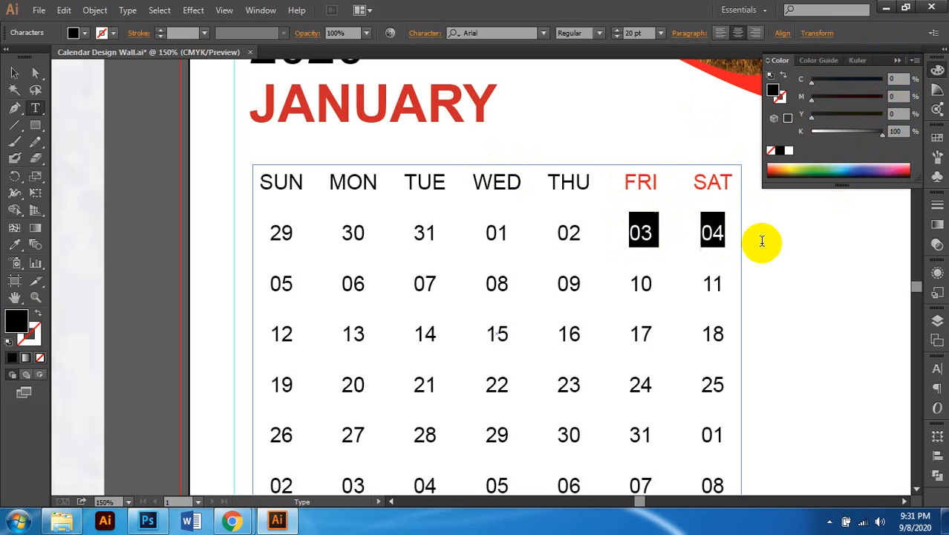
left_click_drag(882, 132, 812, 132)
left_click(878, 116)
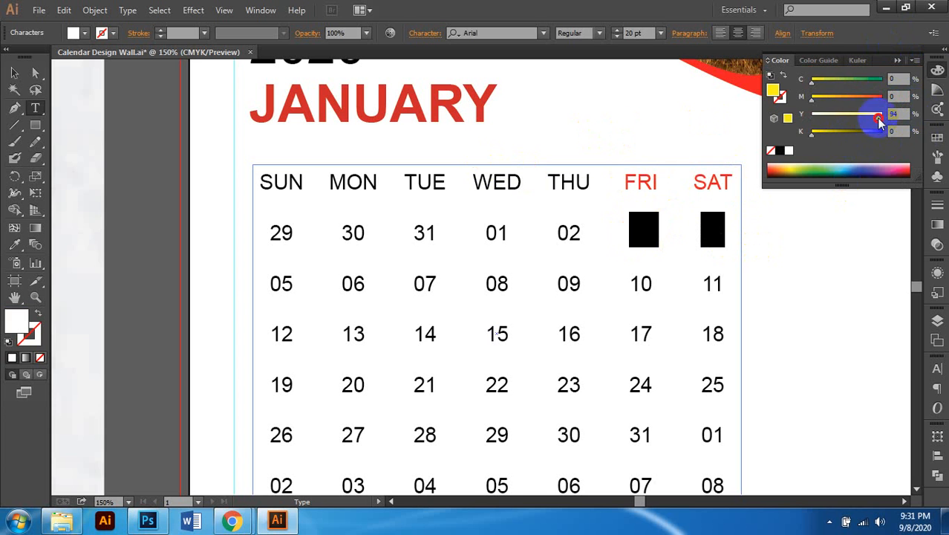
left_click_drag(878, 118, 906, 135)
left_click(693, 241)
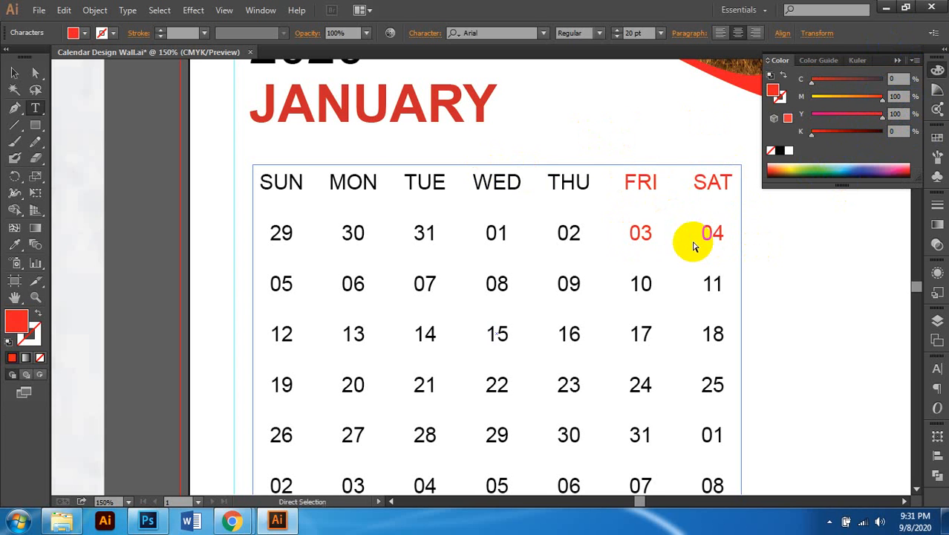
scroll(691, 239, "right", 2)
scroll(691, 239, "down", 1)
Step: Copy the red onto dates 10/11 and 17/18 with the Eyedropper
left_click_drag(568, 249, 705, 259)
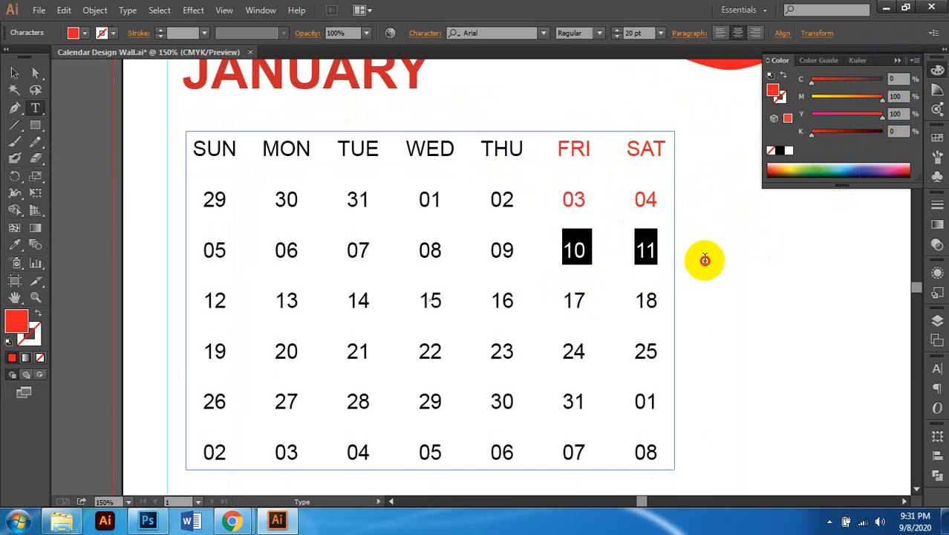
left_click(17, 244)
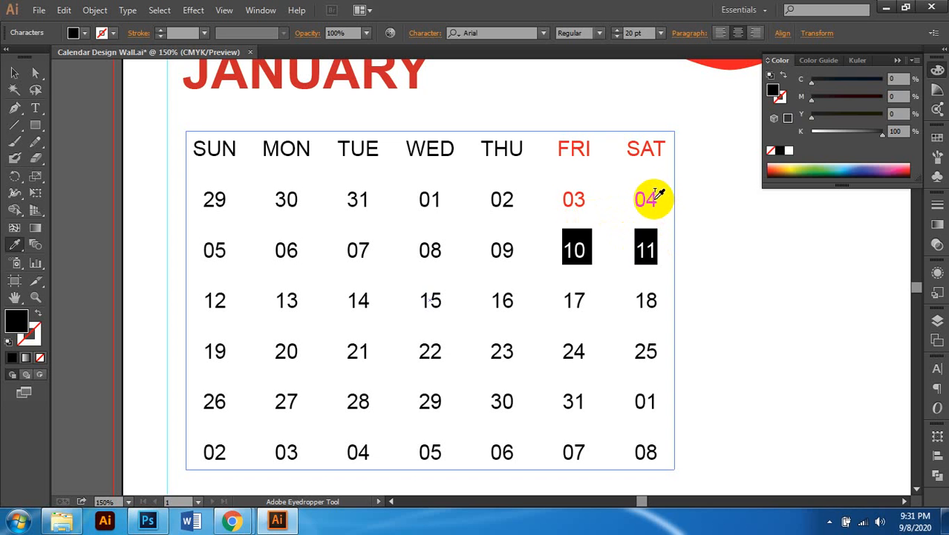
left_click(653, 196)
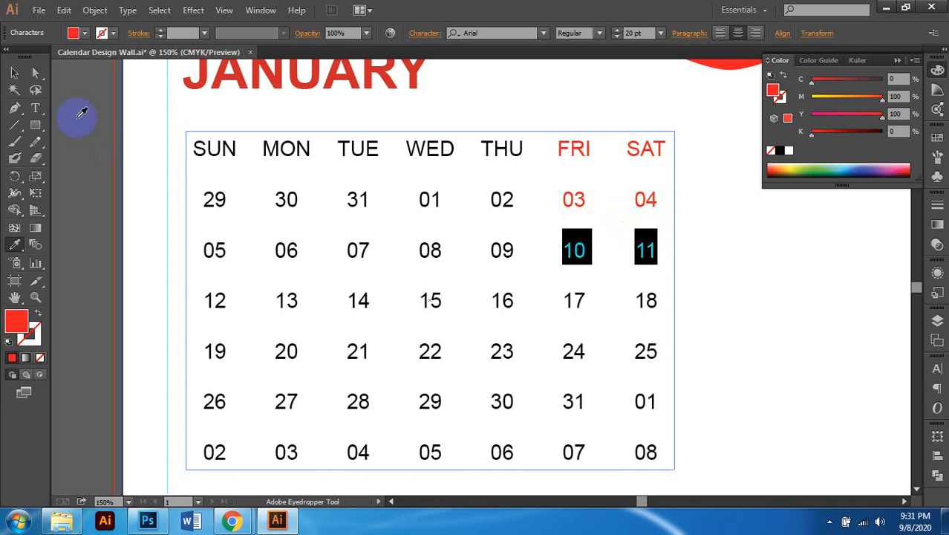
left_click(34, 73)
scroll(595, 298, "down", 1)
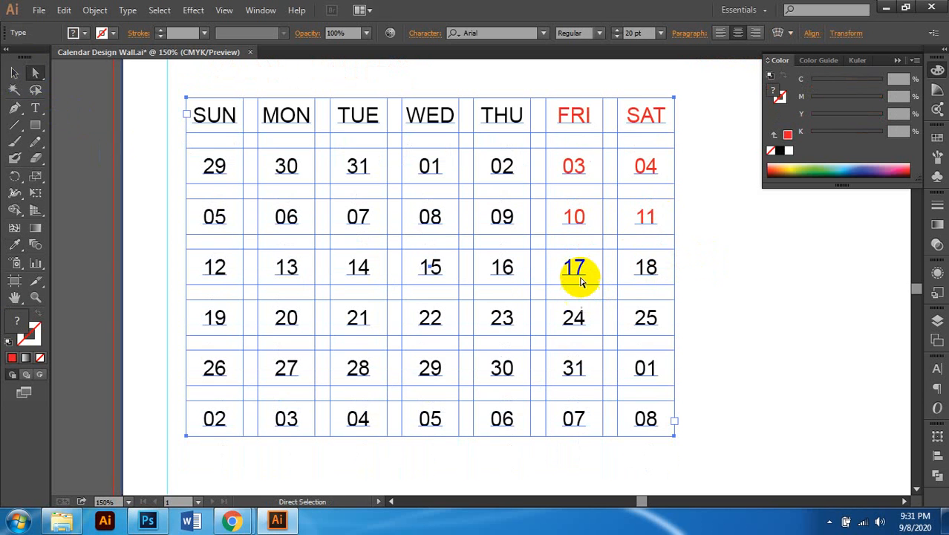
double_click(580, 275)
left_click_drag(569, 267, 656, 269)
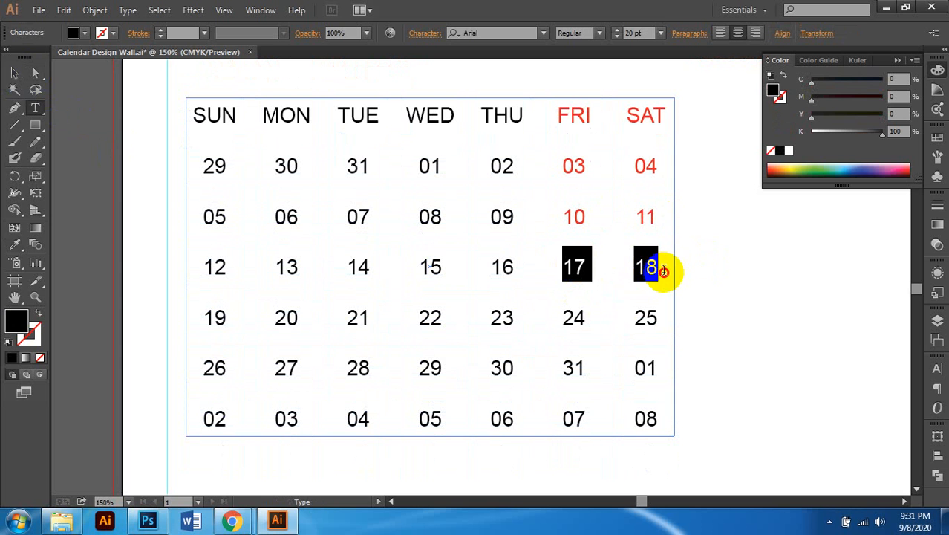
left_click(17, 247)
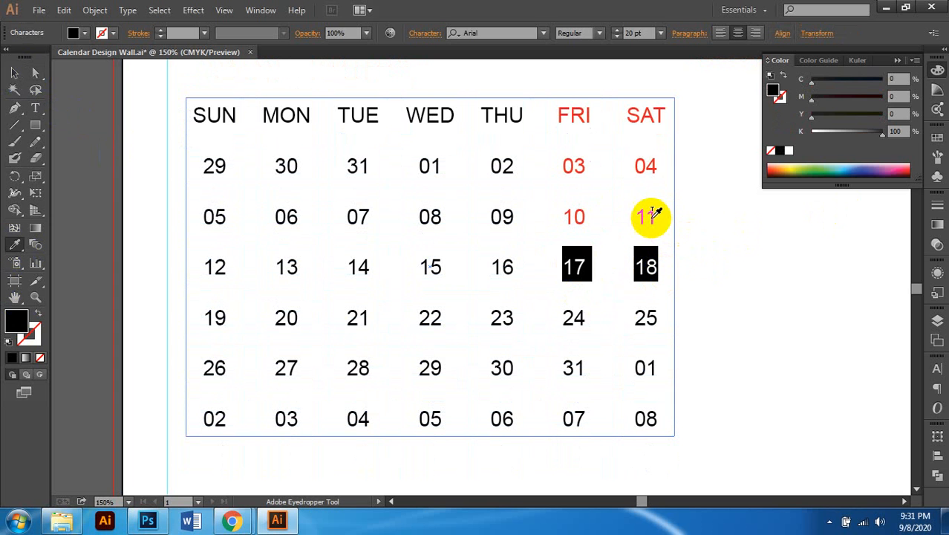
left_click(647, 213)
left_click(35, 72)
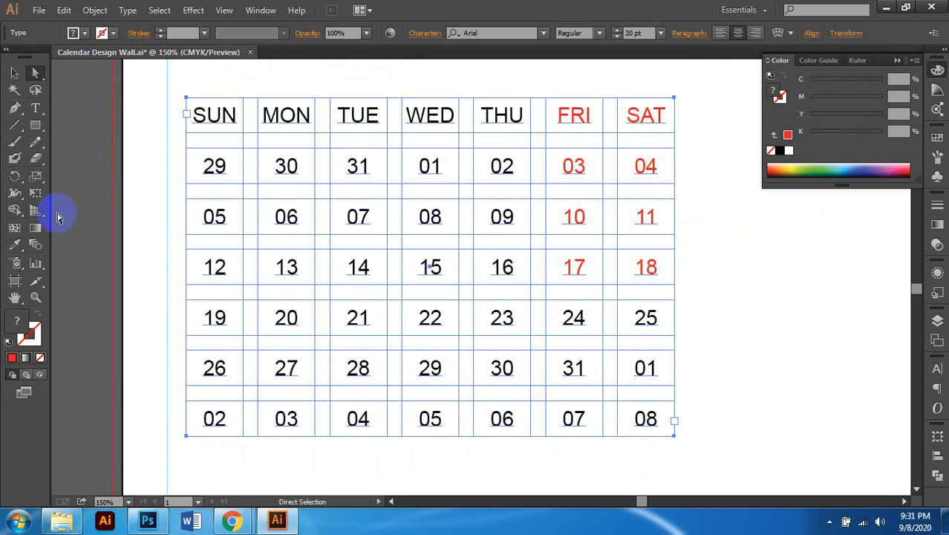
Step: Copy the red onto dates 24/25 and 31/01 with the Eyedropper
left_click(33, 110)
scroll(616, 298, "down", 1)
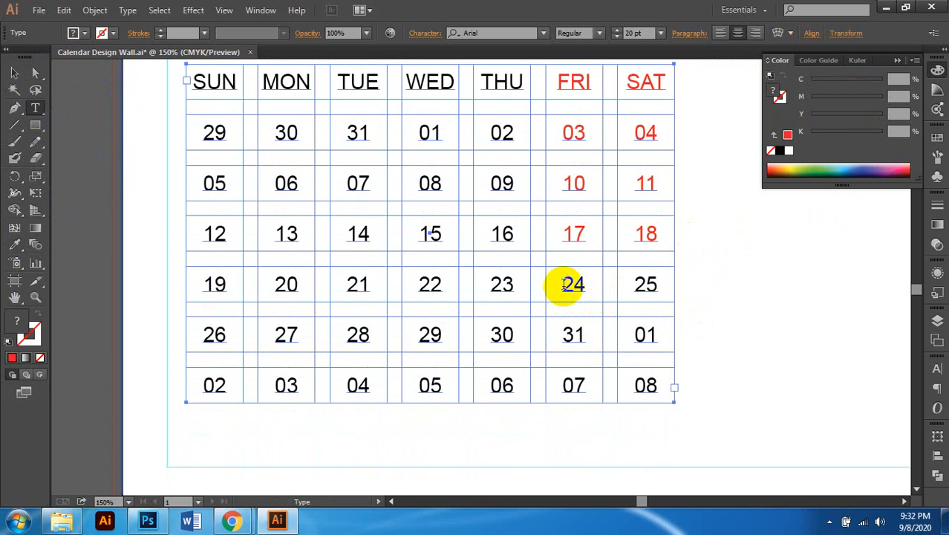
left_click(565, 288)
left_click_drag(565, 288, 702, 299)
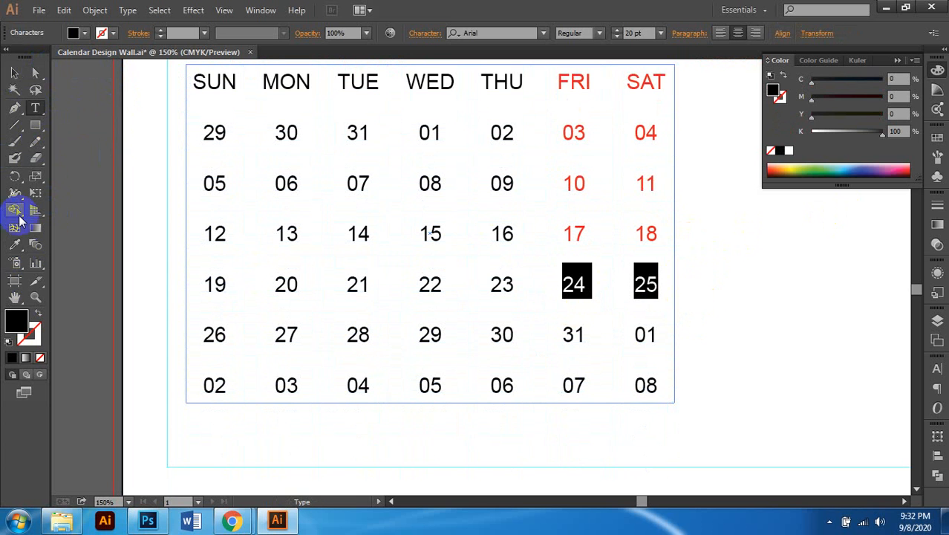
left_click(15, 242)
left_click(653, 226)
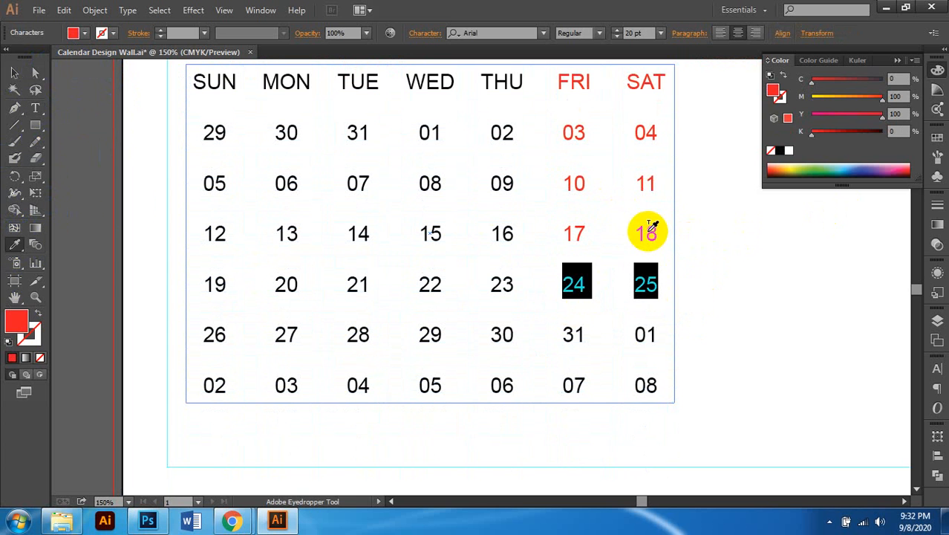
left_click(35, 73)
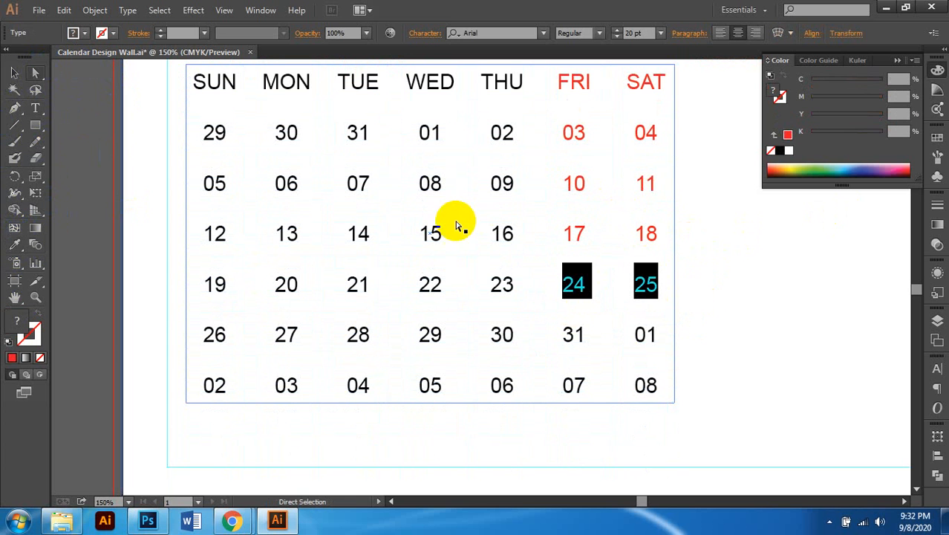
double_click(565, 336)
left_click_drag(563, 336, 668, 347)
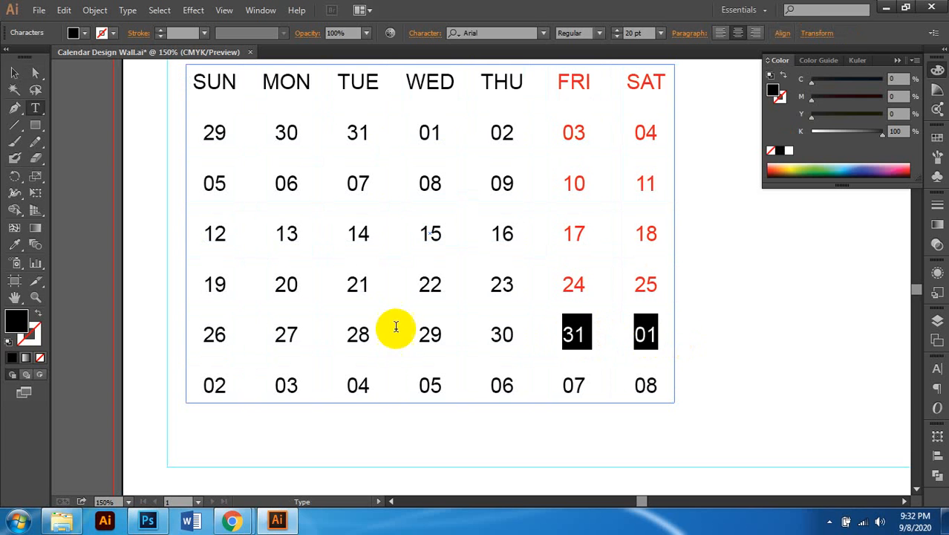
left_click(15, 242)
left_click(656, 233)
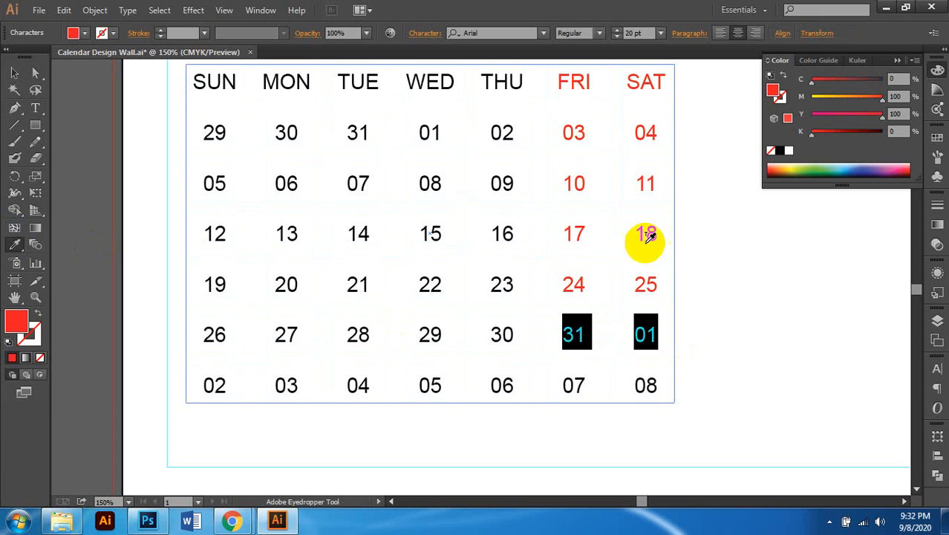
left_click(35, 72)
Step: Colour the bottom-row dates 07 and 08 red with the Eyedropper
left_click(35, 107)
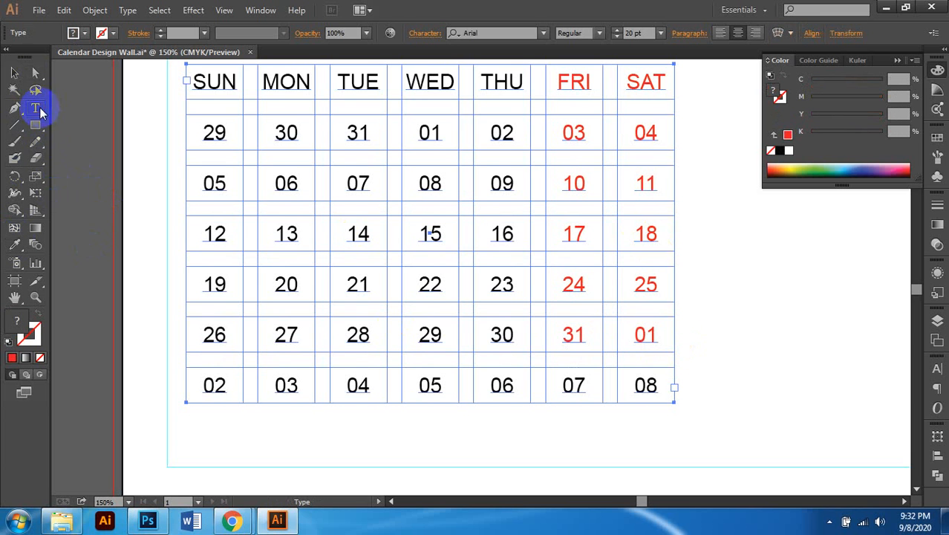
double_click(567, 383)
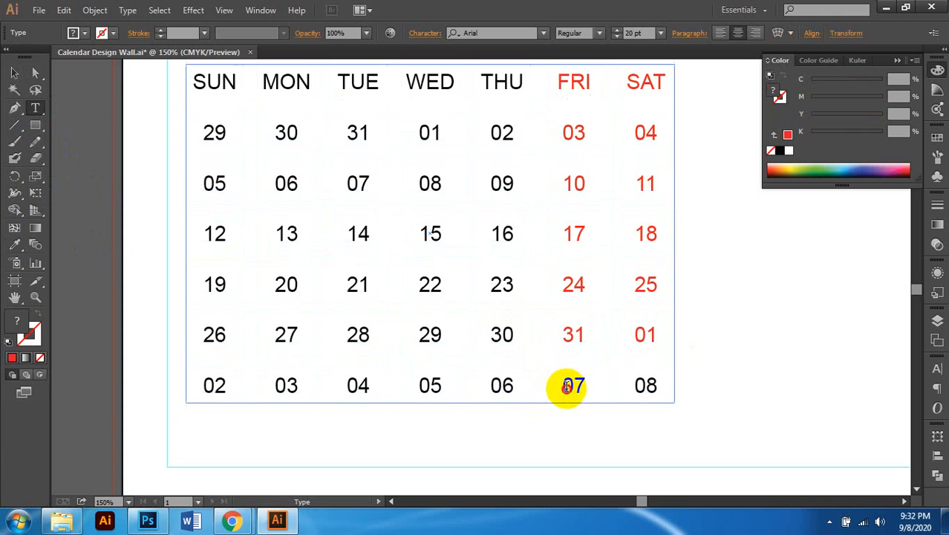
left_click_drag(568, 384, 669, 387)
left_click(14, 245)
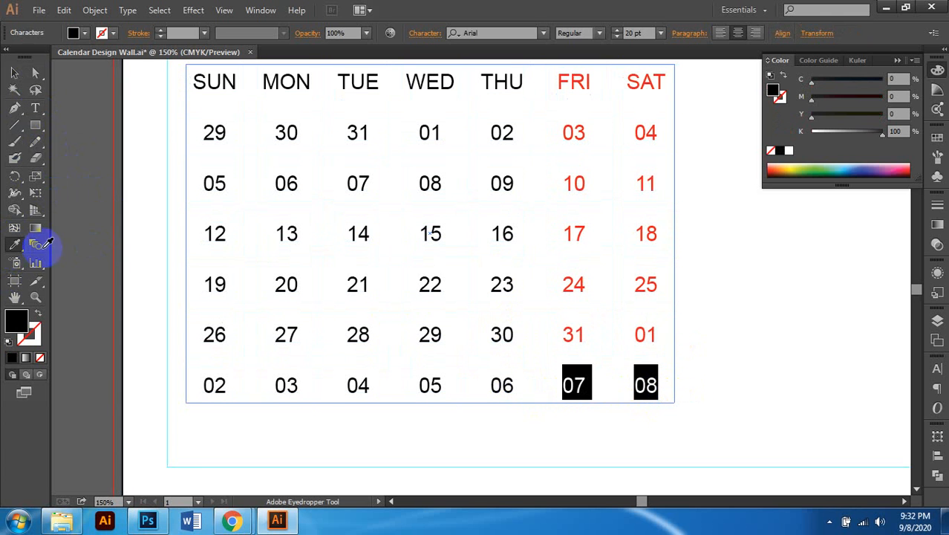
left_click(645, 282)
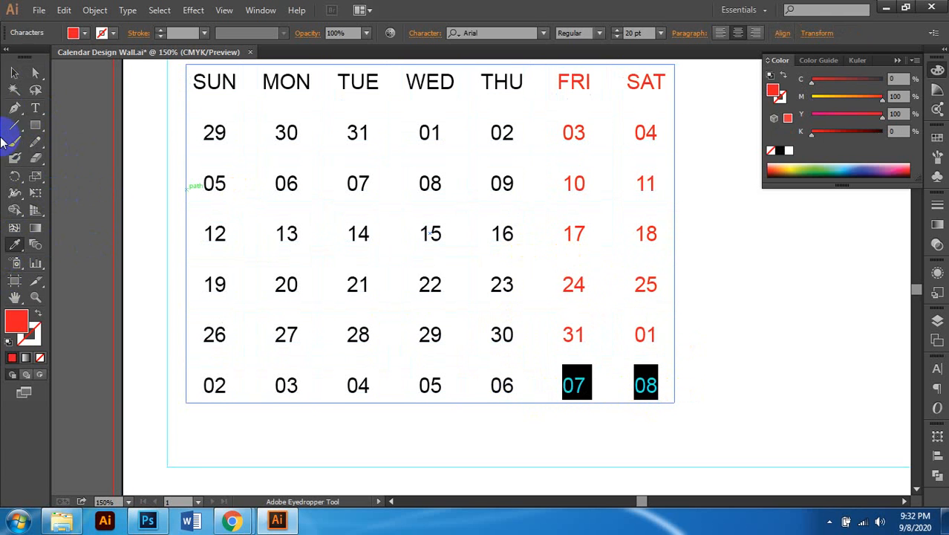
left_click(35, 72)
left_click(773, 387)
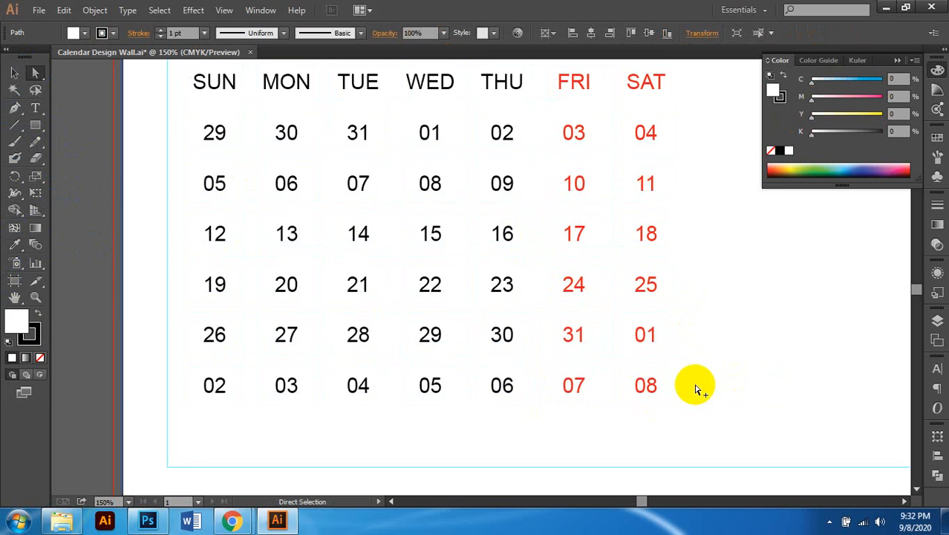
Step: Switch to the Selection tool and select the calendar date table
scroll(644, 385, "down", 1)
scroll(630, 333, "down", 1)
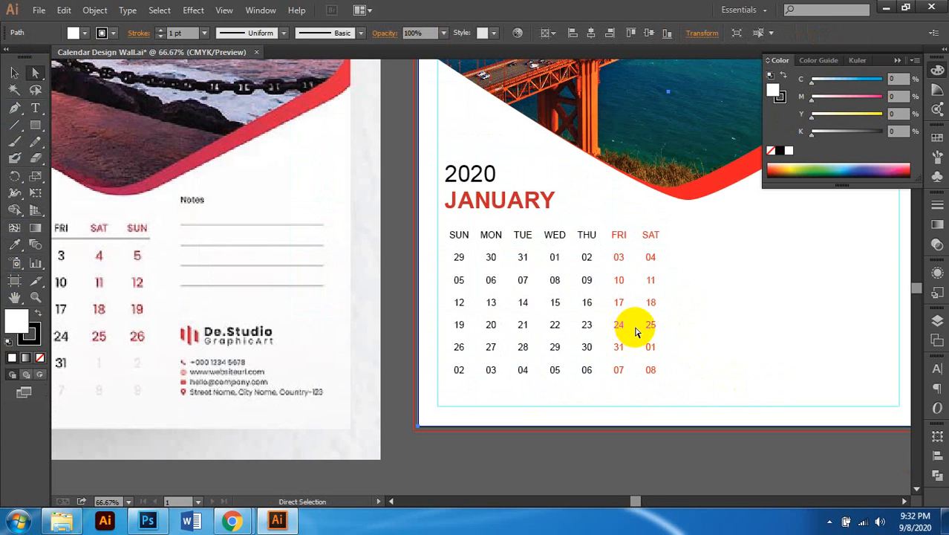
scroll(637, 332, "down", 1)
key("v")
scroll(637, 333, "left", 1)
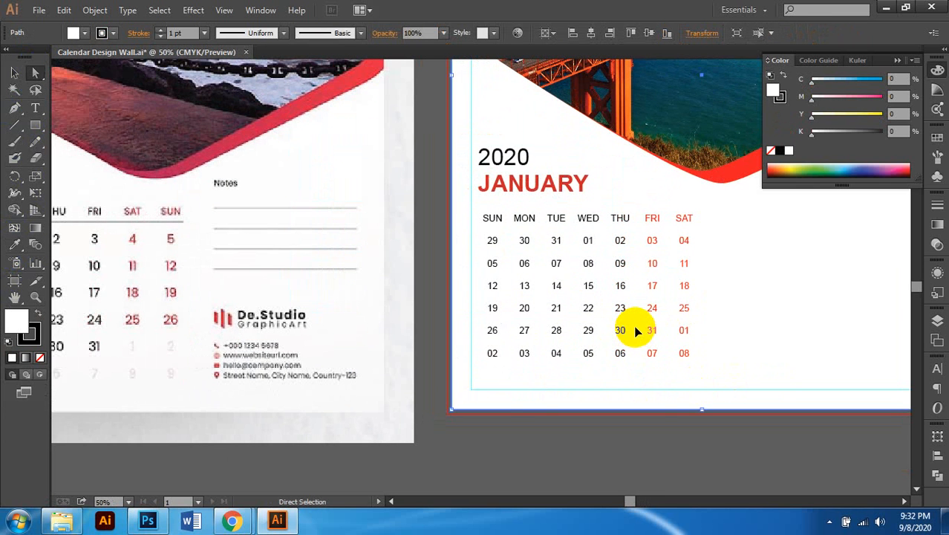
scroll(636, 332, "down", 1)
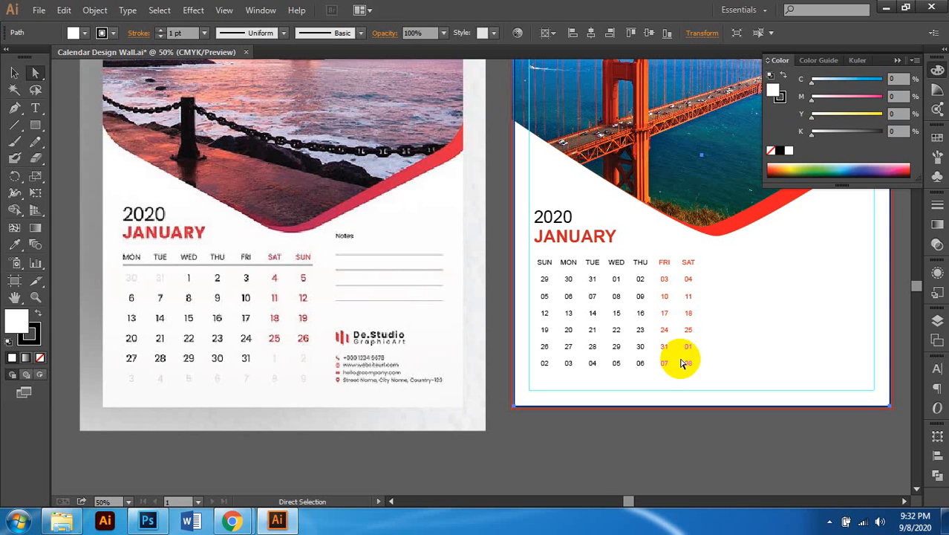
scroll(672, 328, "right", 1)
scroll(664, 316, "left", 1)
scroll(658, 293, "up", 2)
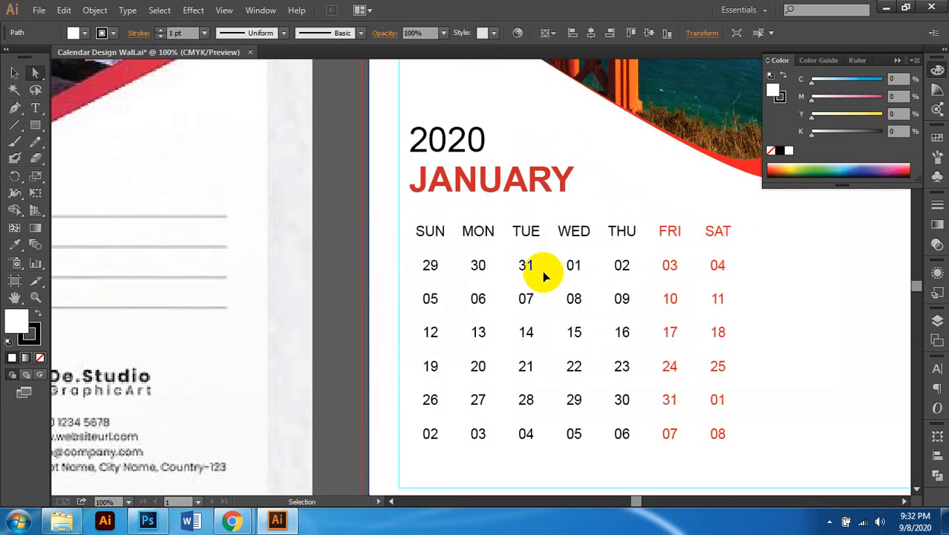
scroll(542, 270, "left", 2)
left_click(578, 267)
Step: Fade the previous-month dates 29, 30 and 31 to 8% opacity
double_click(583, 266)
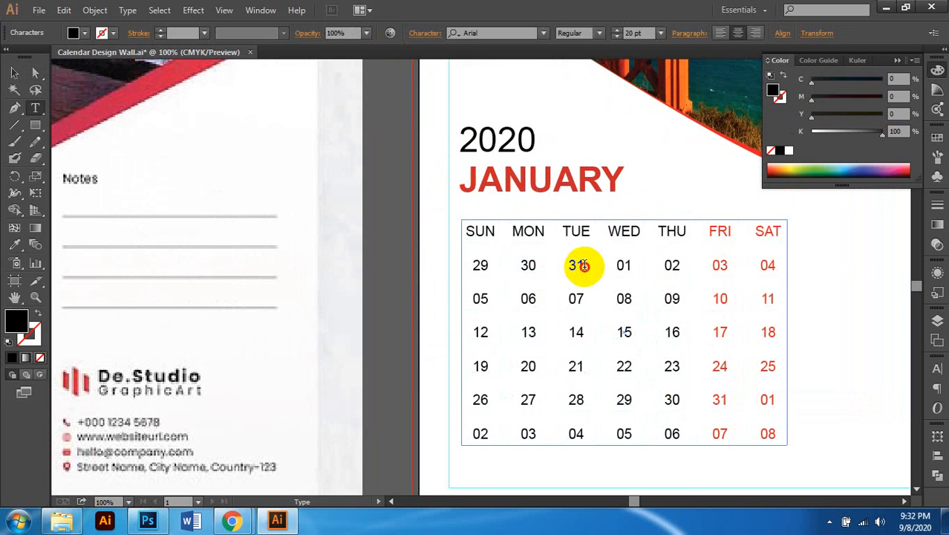
left_click_drag(583, 266, 440, 254)
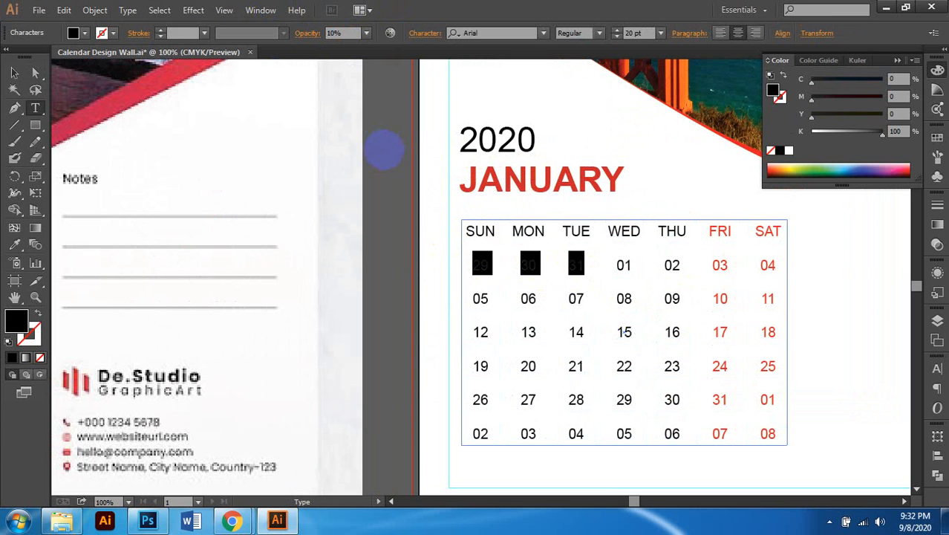
left_click(336, 33)
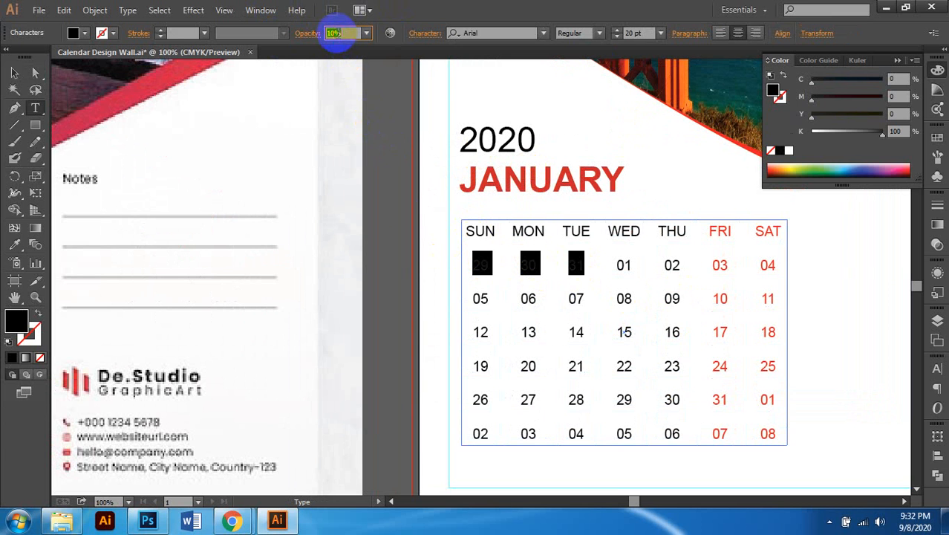
type("8")
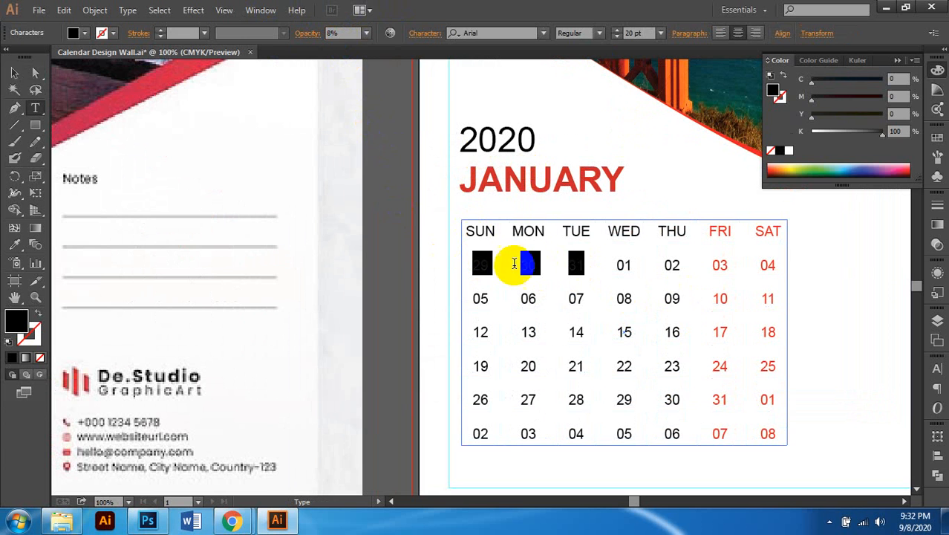
left_click(14, 72)
left_click(458, 260)
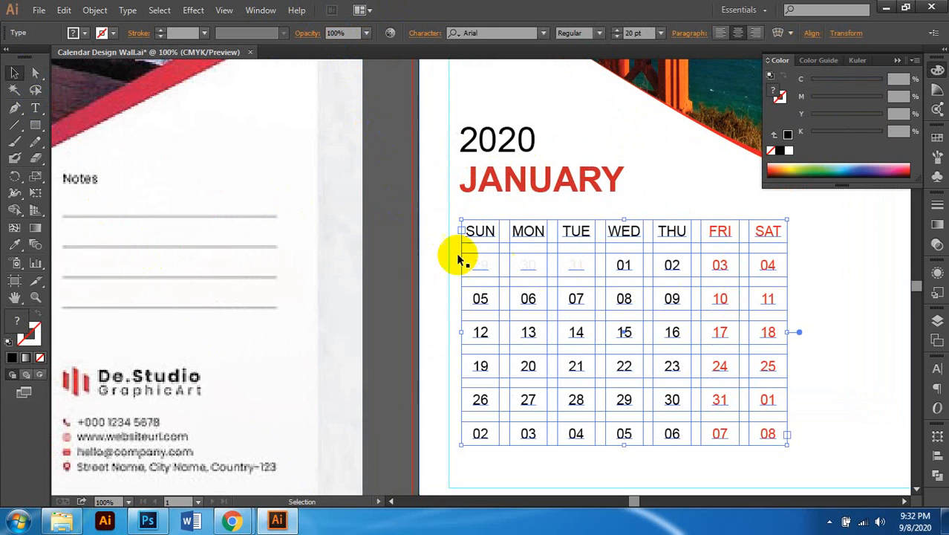
left_click(403, 234)
scroll(626, 365, "down", 3)
scroll(638, 366, "right", 2)
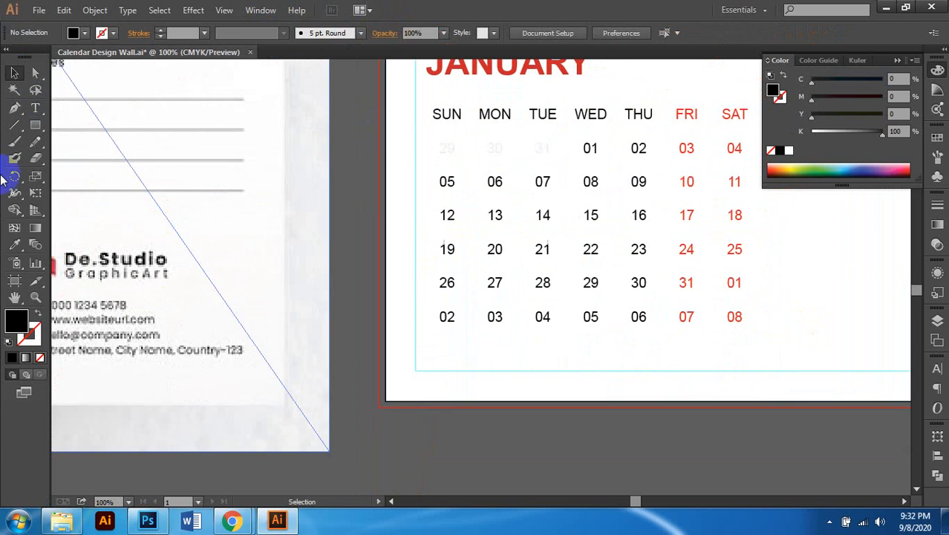
Step: Fade the next-month dates 01 through 08 to 8% opacity, then deselect and zoom out
left_click(35, 108)
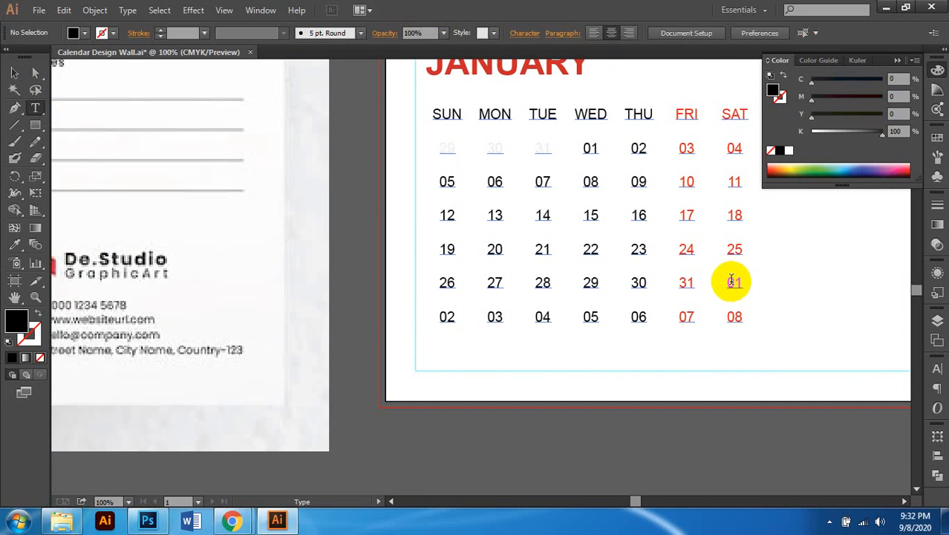
left_click_drag(735, 283, 770, 346)
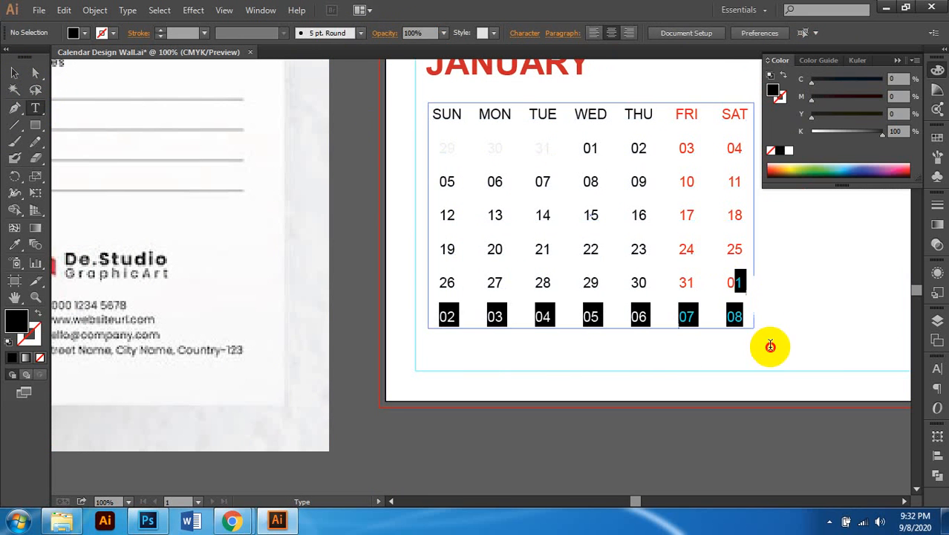
left_click(731, 282)
left_click_drag(730, 282, 765, 325)
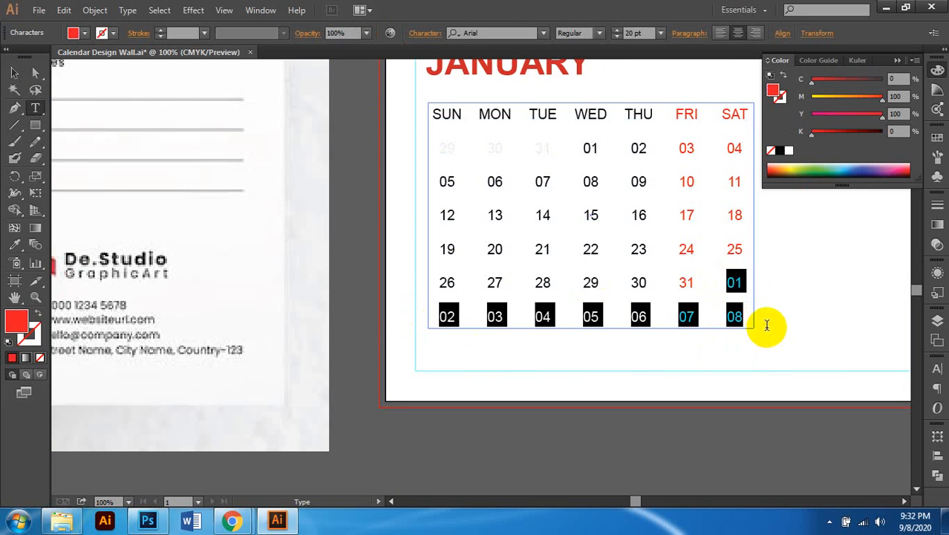
left_click(16, 245)
left_click(494, 146)
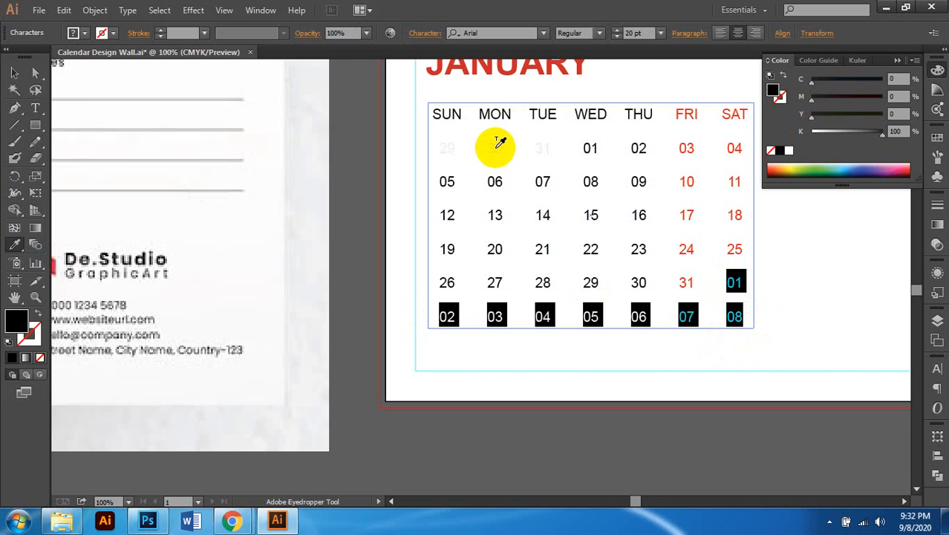
key("ctrl+z")
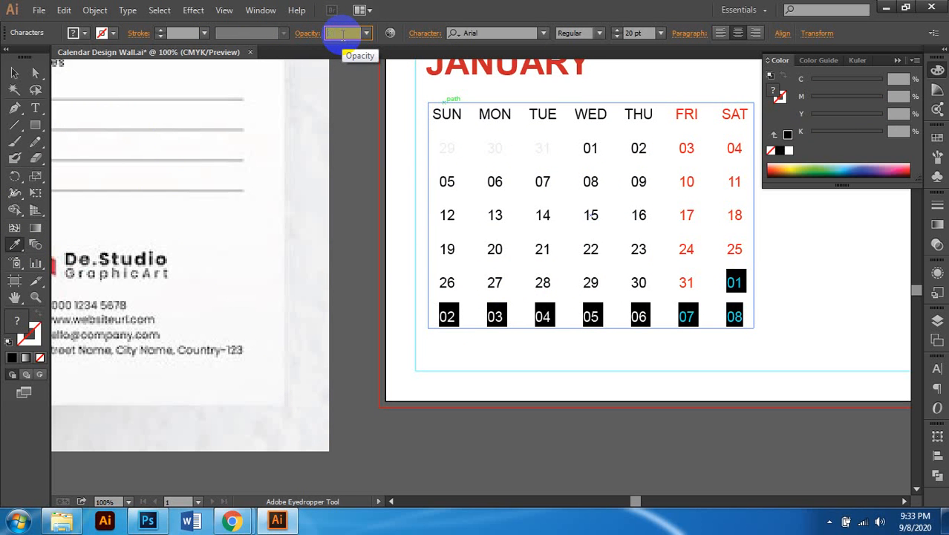
key("Return")
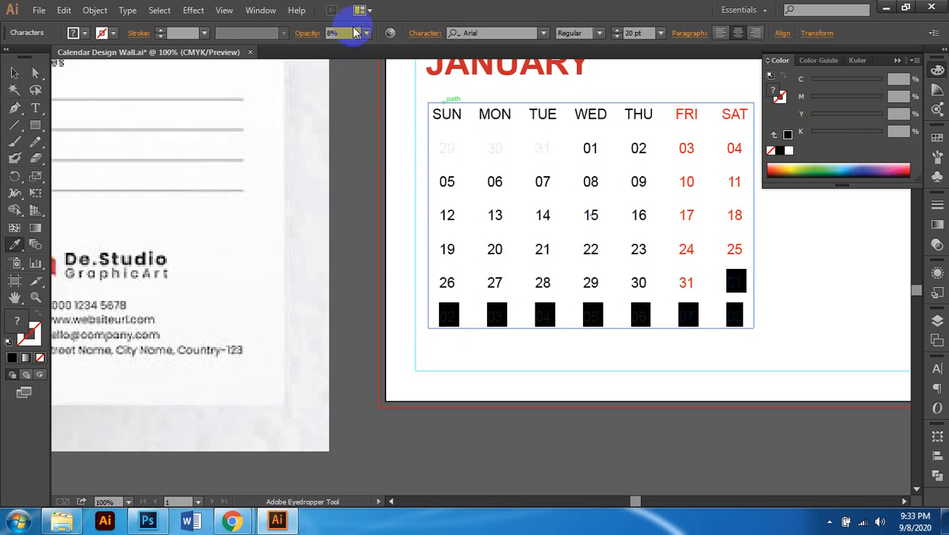
left_click(14, 73)
left_click(393, 232)
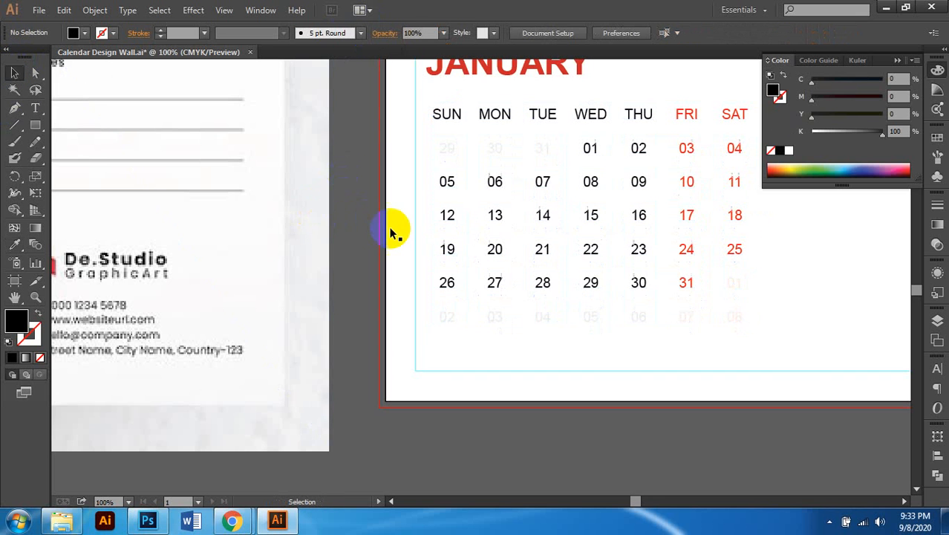
key("ctrl+minus")
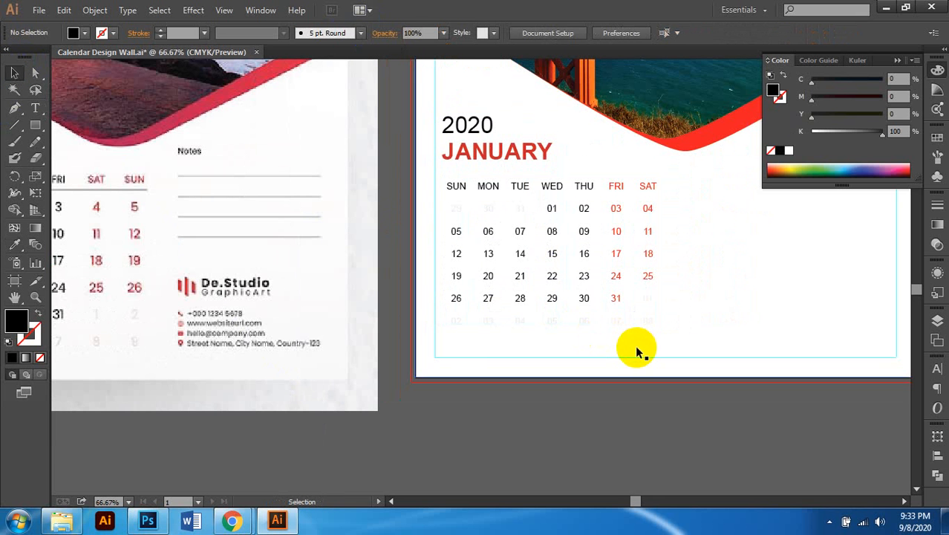
Step: Draw a rectangle over the date grid and fill it with 10% black
scroll(635, 312, "left", 2)
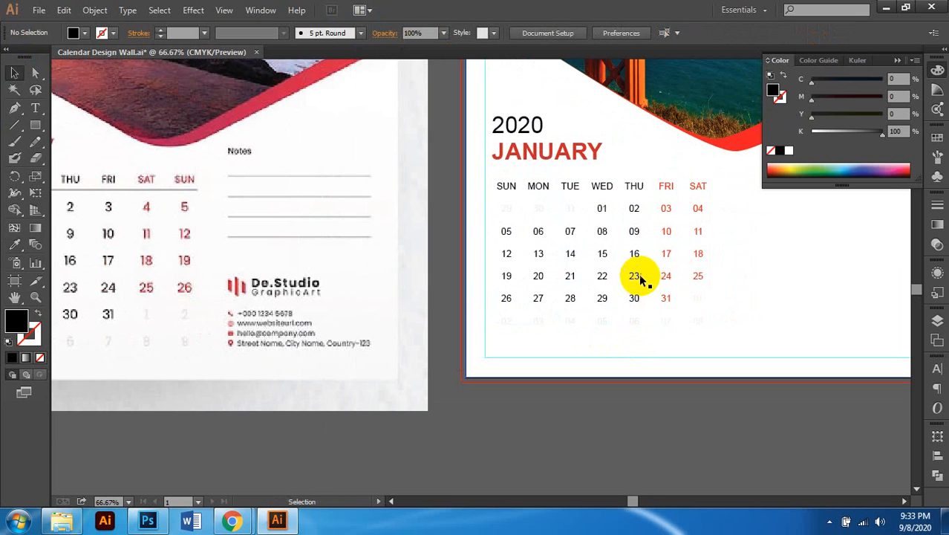
left_click(637, 277)
scroll(654, 327, "left", 2)
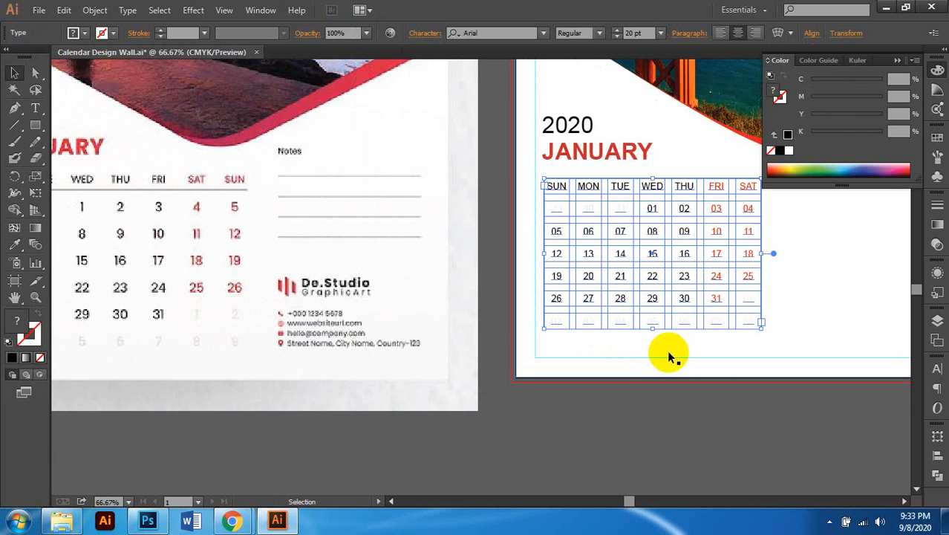
left_click(663, 418)
scroll(732, 252, "up", 2)
scroll(732, 252, "right", 1)
scroll(674, 228, "up", 2)
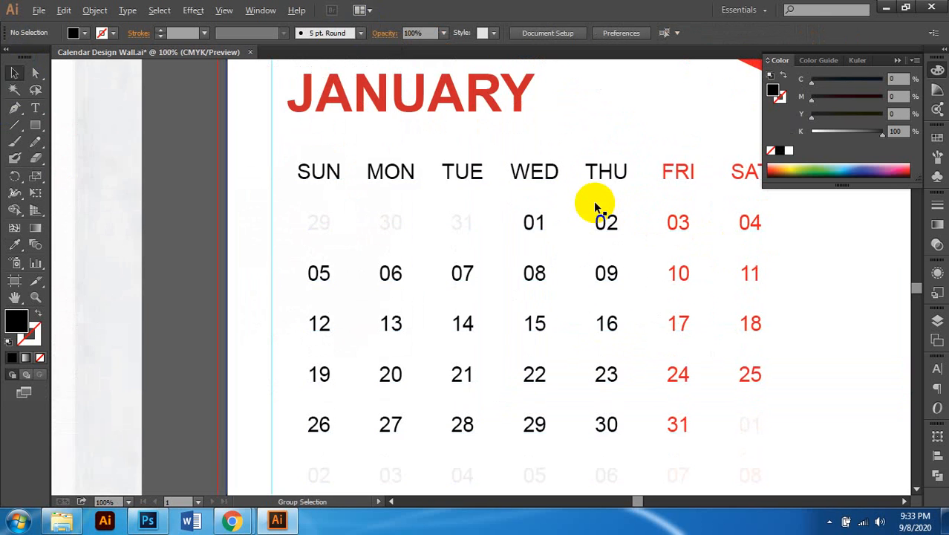
scroll(643, 206, "down", 1)
scroll(484, 210, "right", 1)
left_click(35, 125)
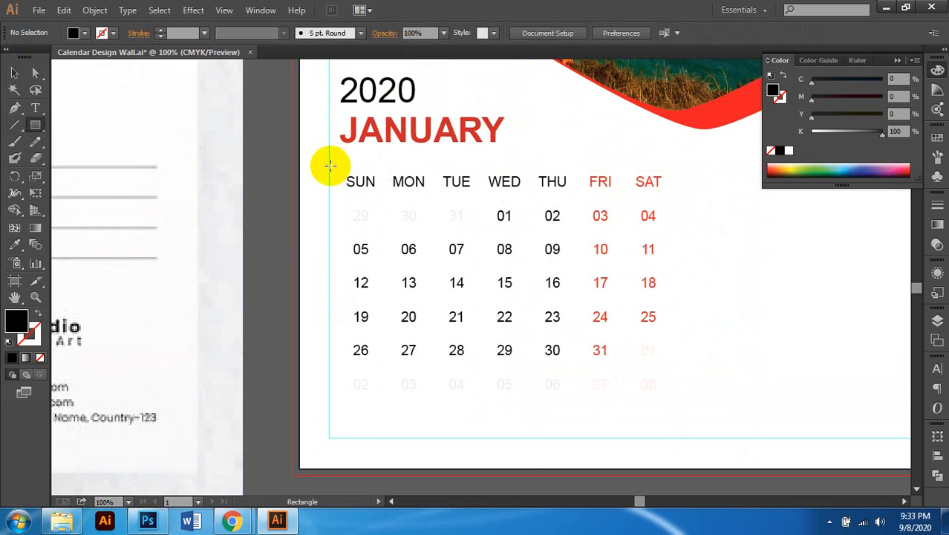
left_click_drag(329, 165, 669, 402)
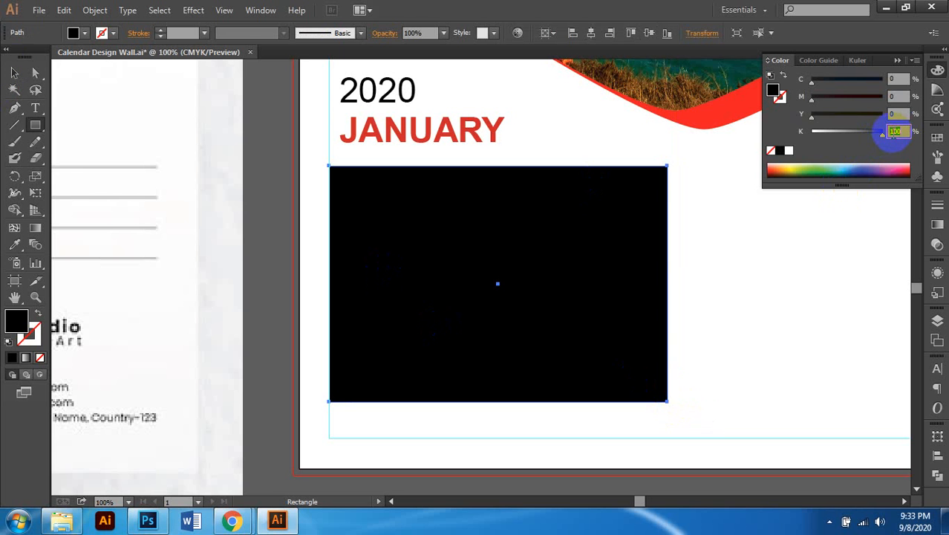
type("0")
key("Return")
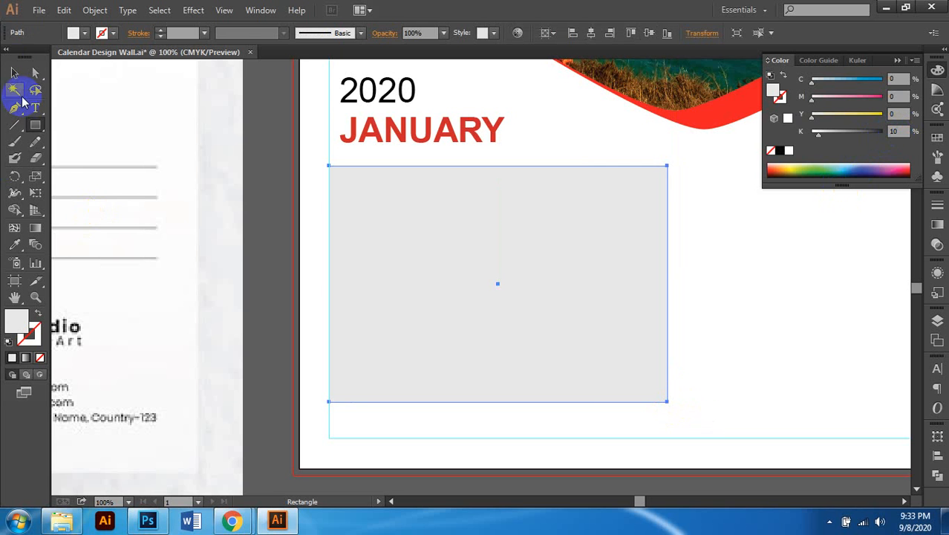
Step: Check the grid and grey rectangle in Outline view, then return to Preview
left_click(14, 72)
key("ctrl+y")
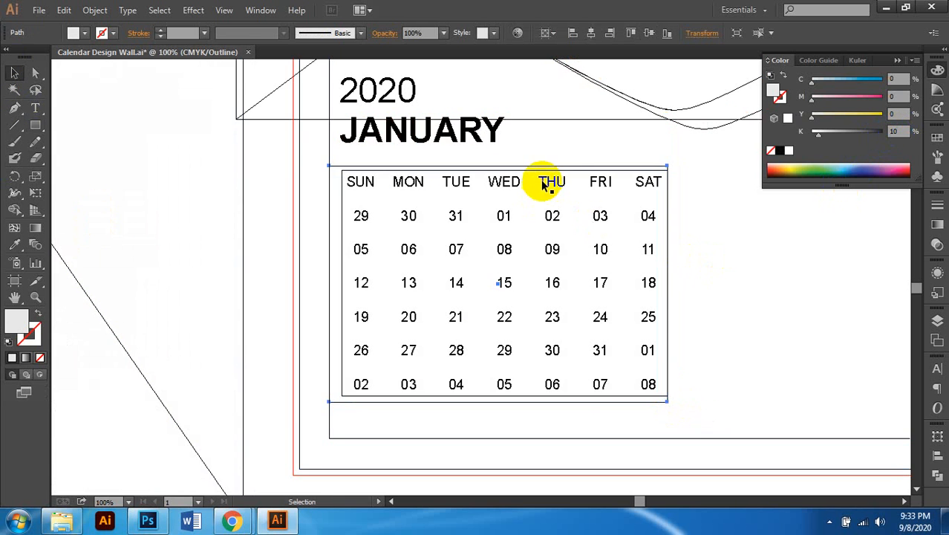
left_click(545, 184)
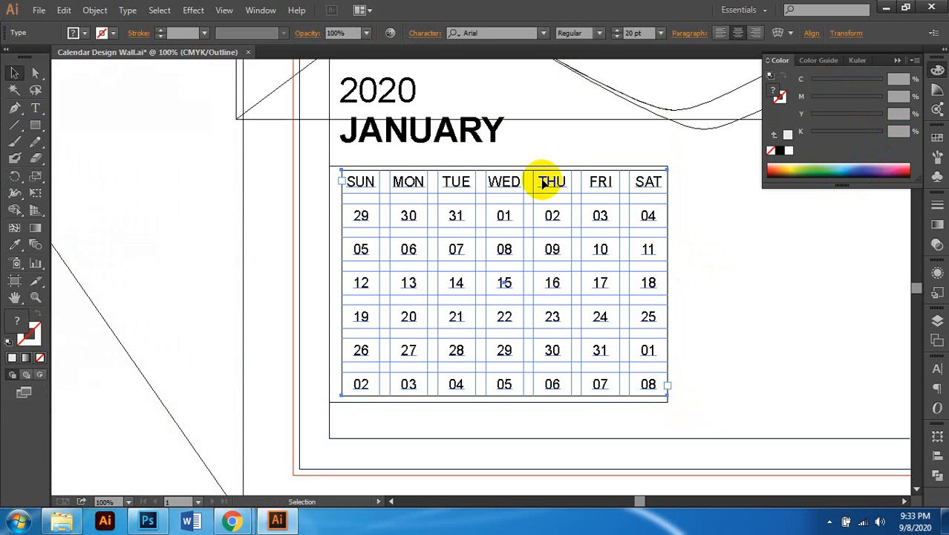
key("ctrl+y")
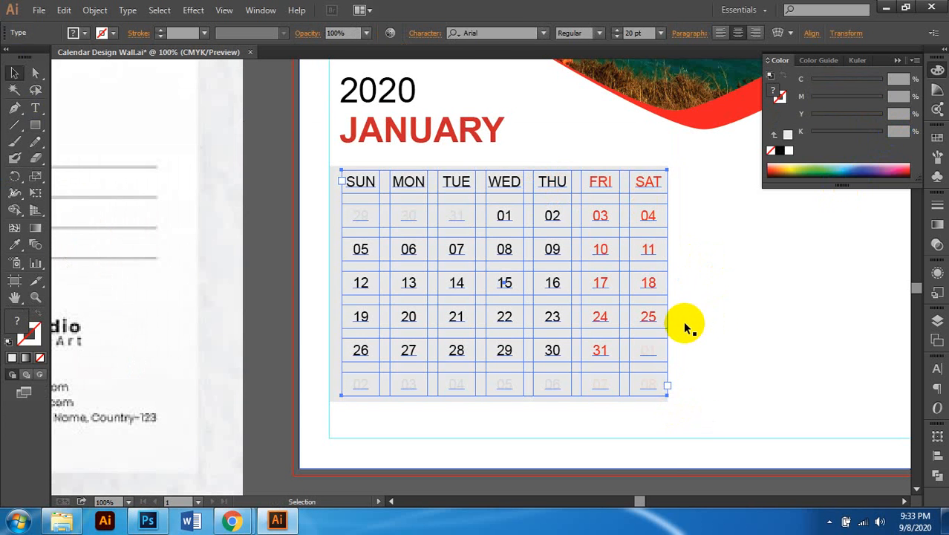
left_click(680, 338)
Step: Try a pale blue fill on the background rectangle, then return it to light grey
left_click(658, 400)
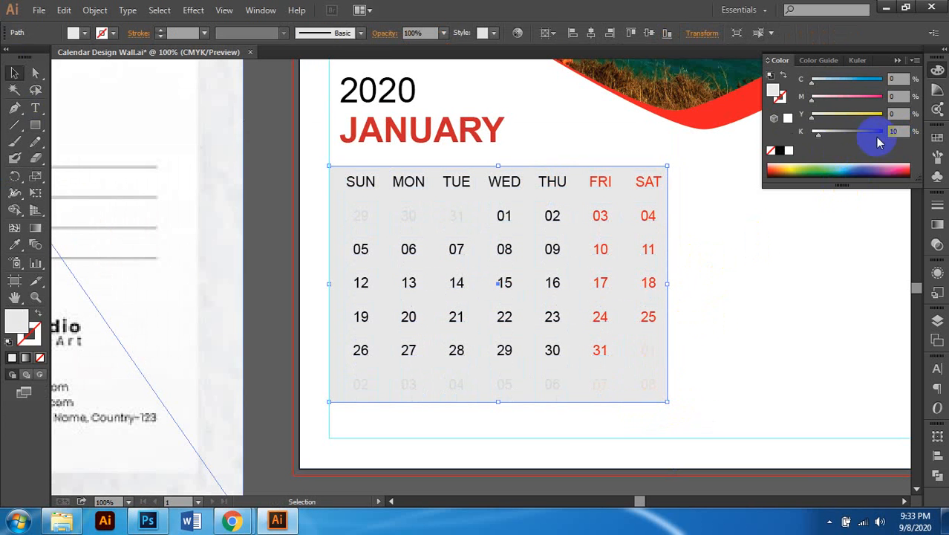
left_click_drag(900, 132, 872, 137)
left_click_drag(875, 79, 884, 151)
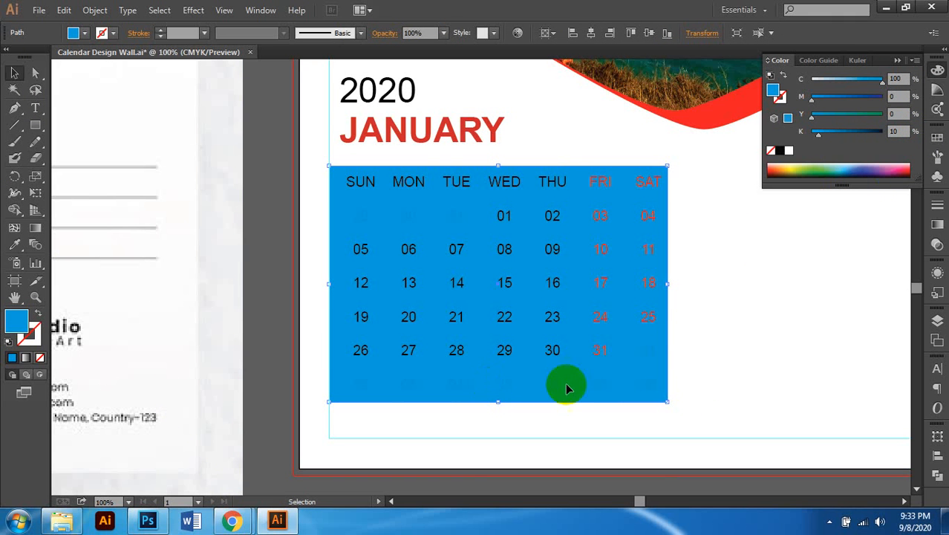
left_click(900, 132)
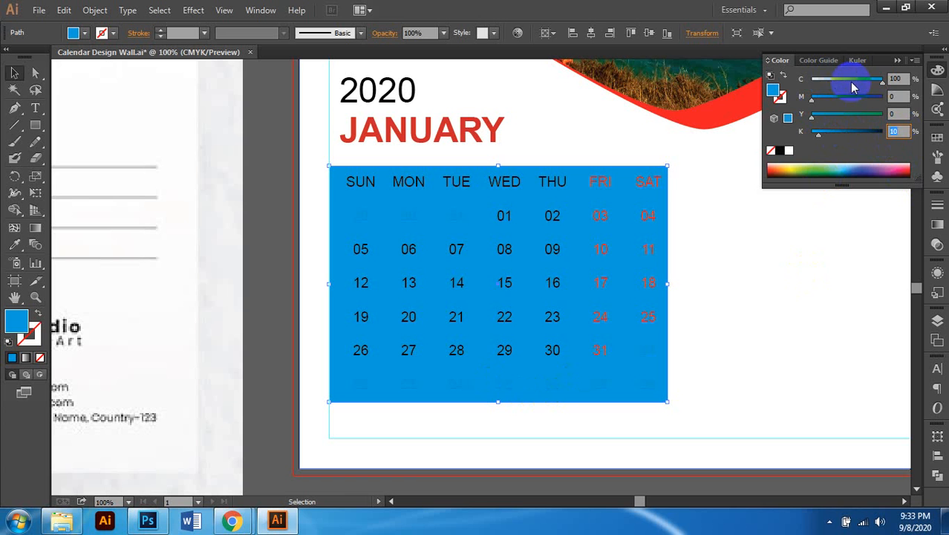
left_click_drag(854, 79, 821, 80)
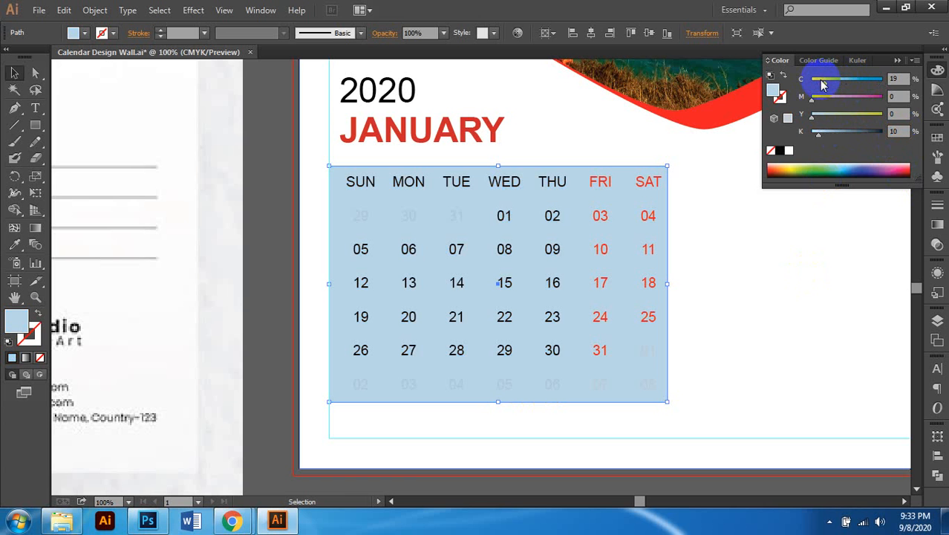
left_click_drag(824, 86, 810, 81)
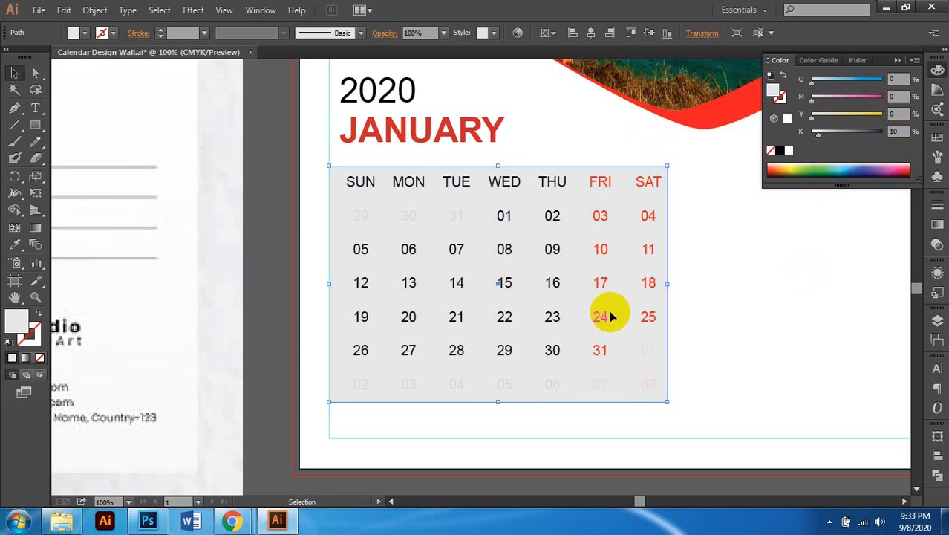
Step: Flatten the weekday header box into a thin 50% grey rule beneath SUN–SAT
left_click_drag(497, 403, 512, 199)
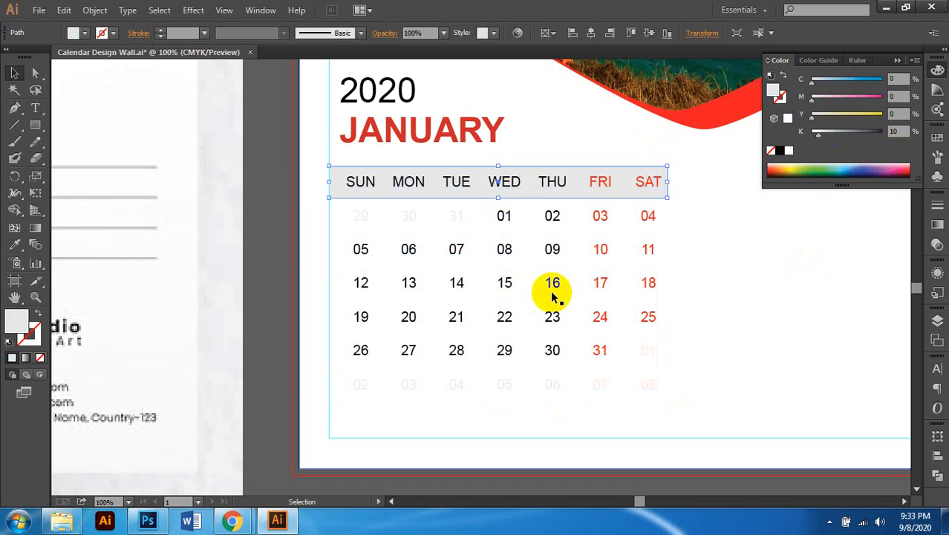
scroll(592, 283, "left", 1)
scroll(628, 284, "down", 1)
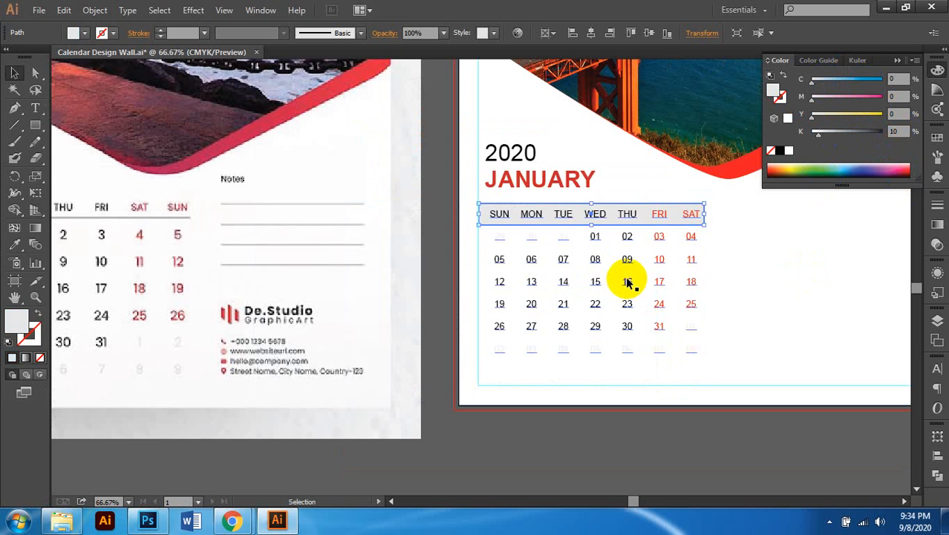
scroll(627, 276, "left", 1)
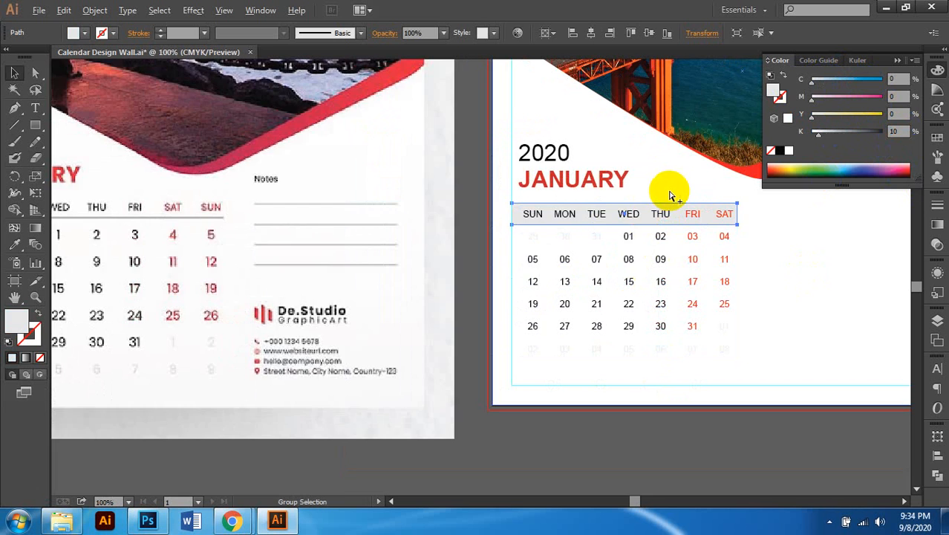
scroll(670, 195, "up", 1)
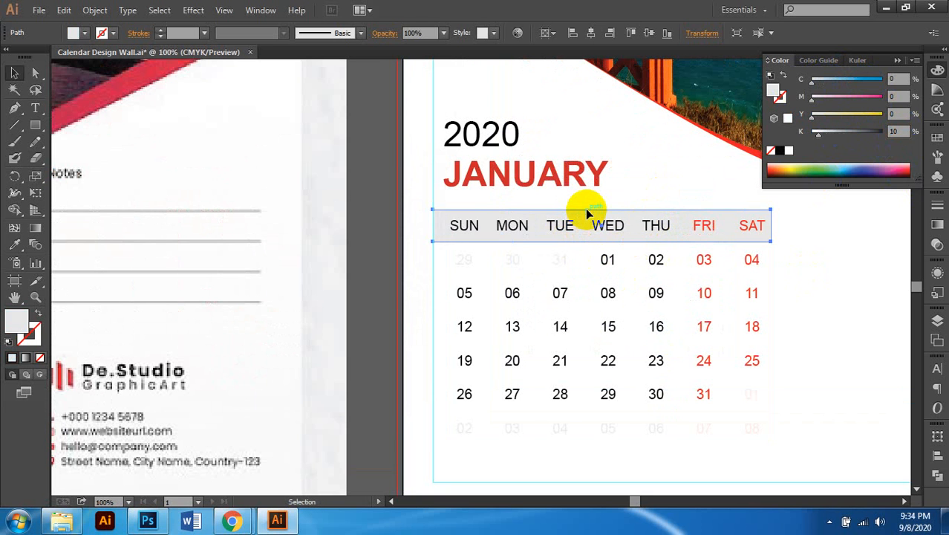
left_click_drag(601, 210, 601, 239)
scroll(608, 290, "down", 1)
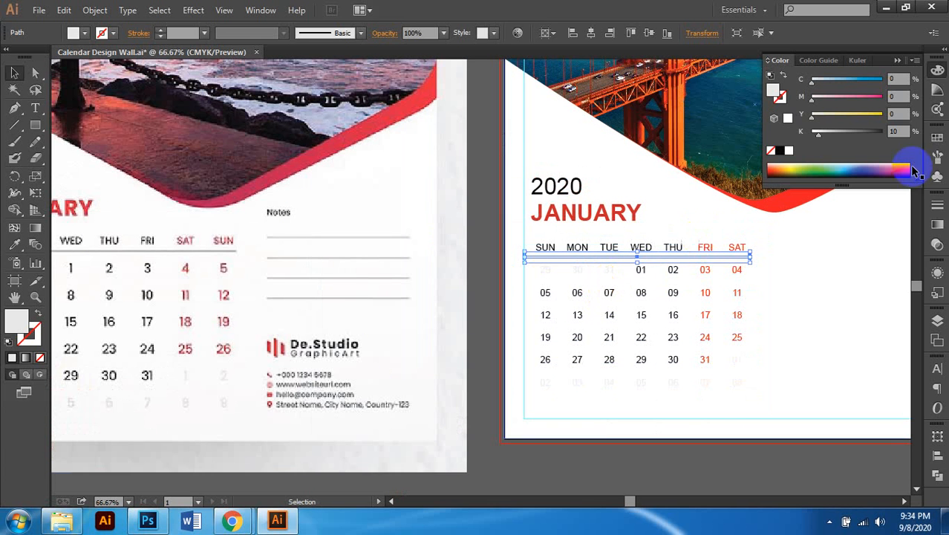
left_click(856, 134)
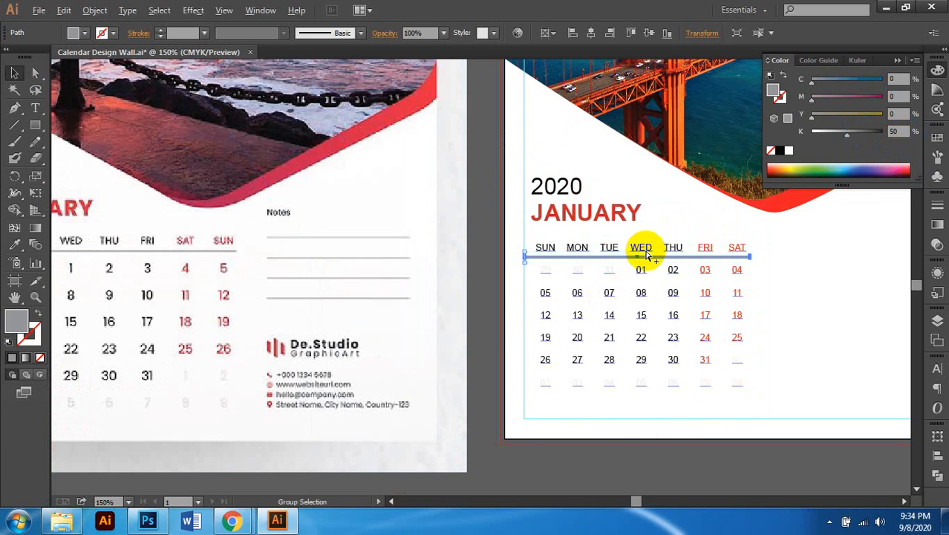
scroll(631, 279, "up", 3)
scroll(607, 281, "up", 1)
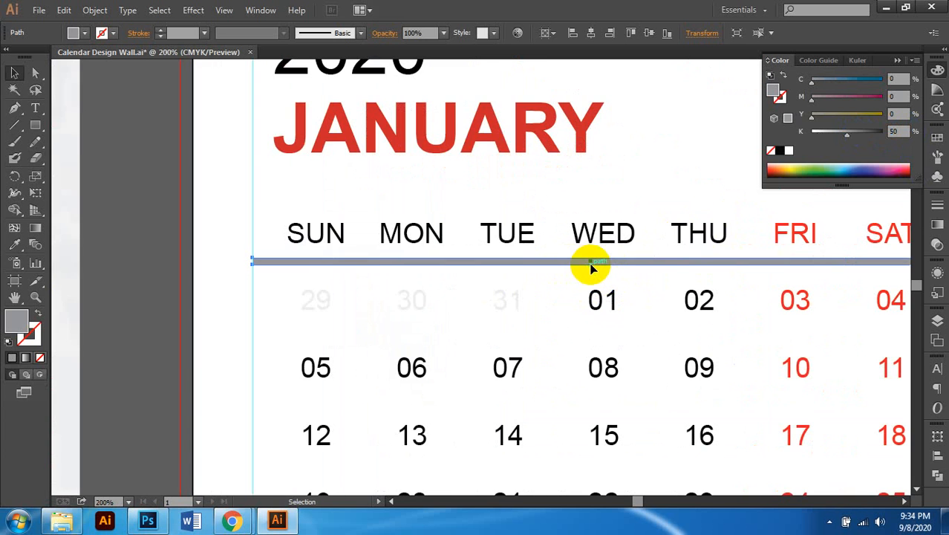
scroll(592, 267, "up", 3)
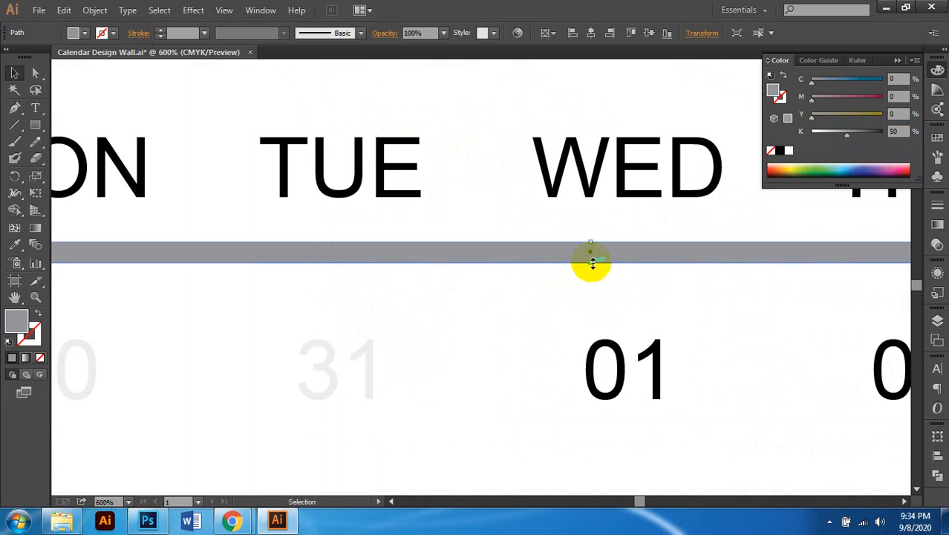
left_click_drag(592, 260, 592, 252)
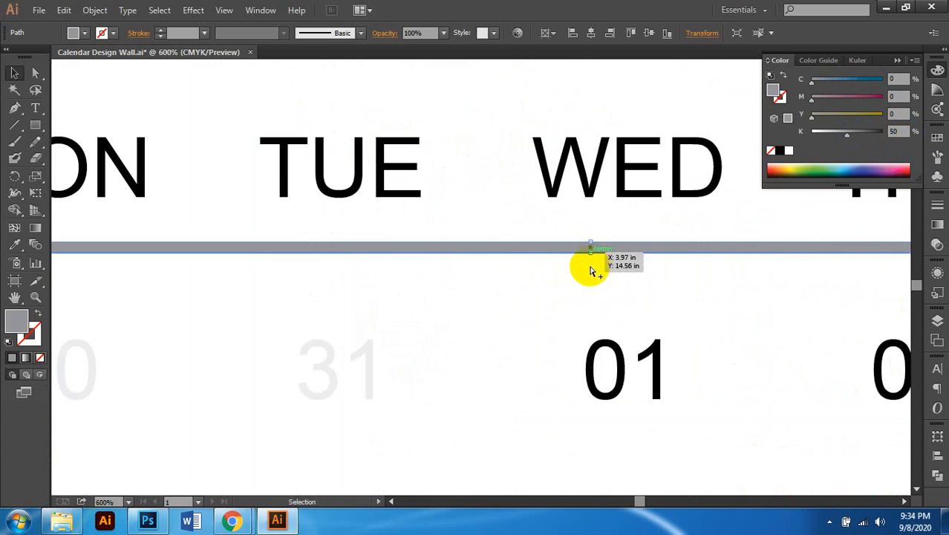
scroll(592, 269, "down", 3)
scroll(387, 296, "right", 2)
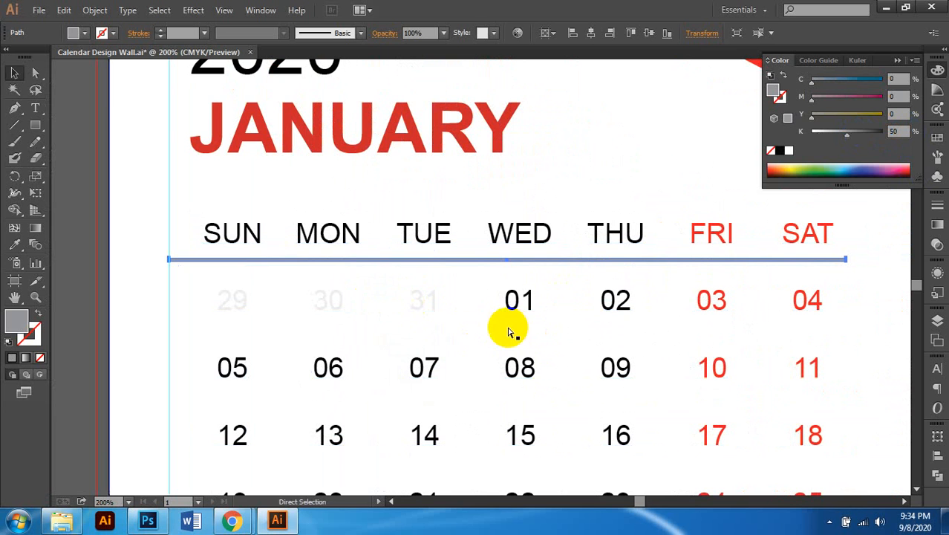
Step: In Outline view, snap the underline's left end to the date grid's left edge
key("ctrl+y")
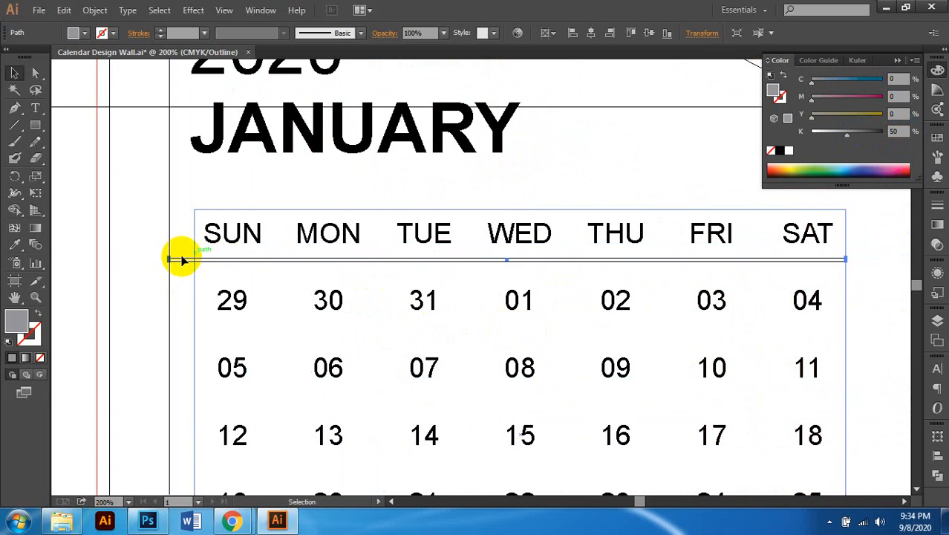
scroll(181, 260, "up", 2)
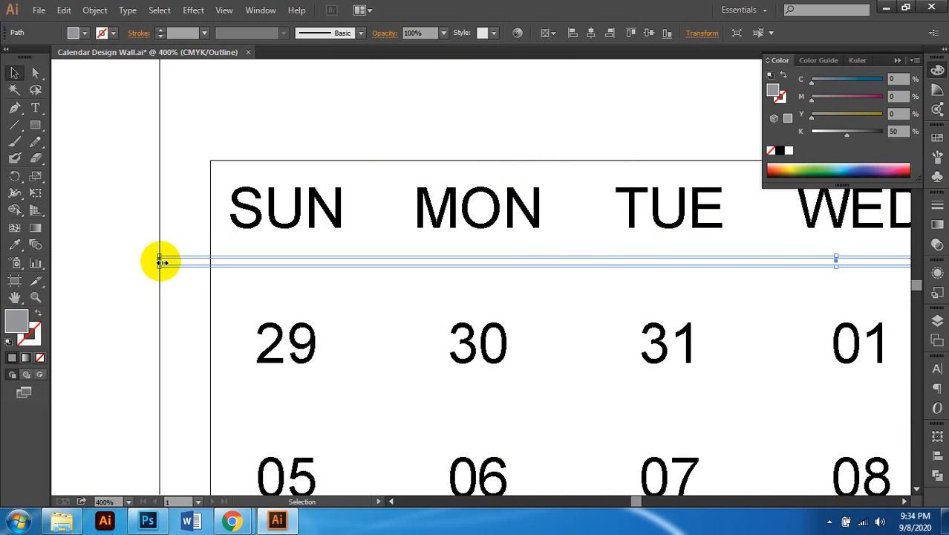
left_click_drag(162, 261, 211, 260)
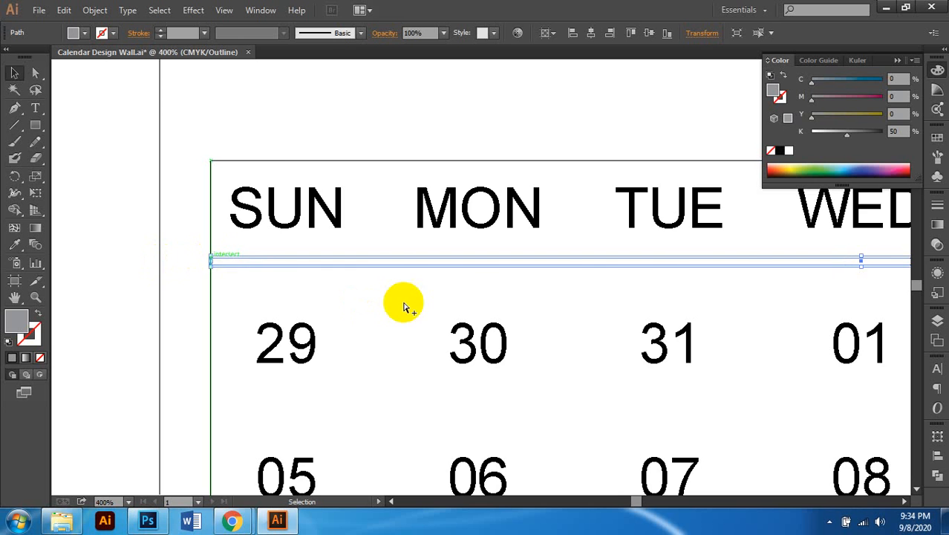
scroll(404, 306, "down", 2)
scroll(862, 286, "up", 3)
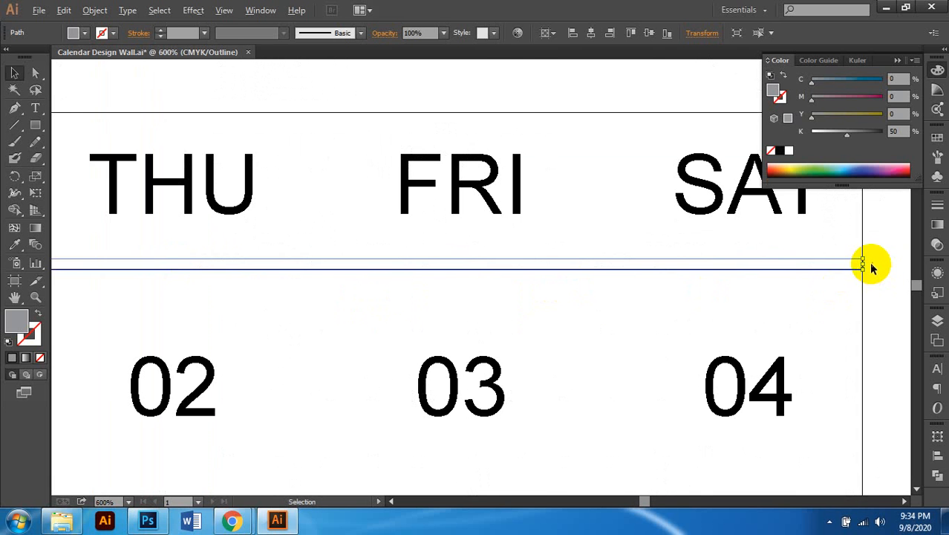
scroll(870, 264, "up", 2)
scroll(608, 286, "down", 7)
scroll(593, 291, "down", 1)
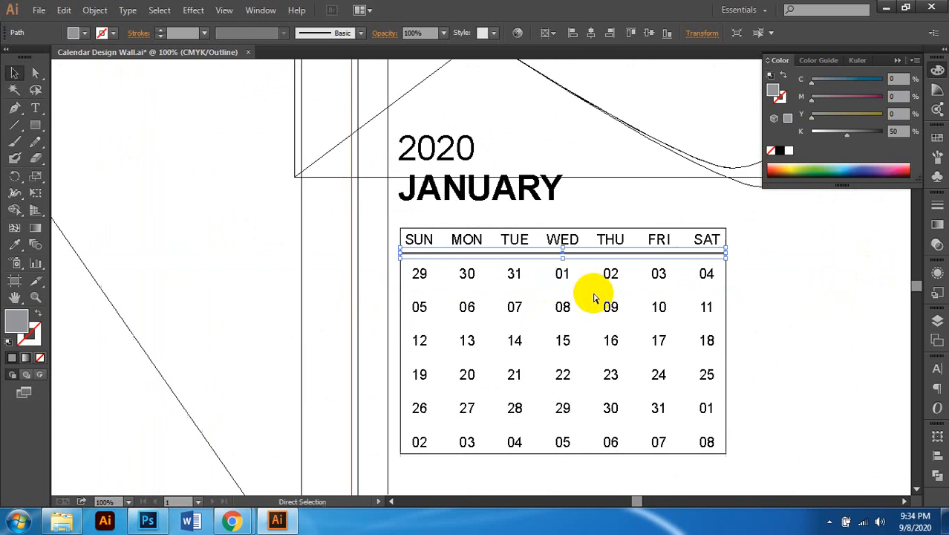
Step: Return to Preview and group the weekday underline with the dates grid
key("ctrl+y")
left_click(797, 309)
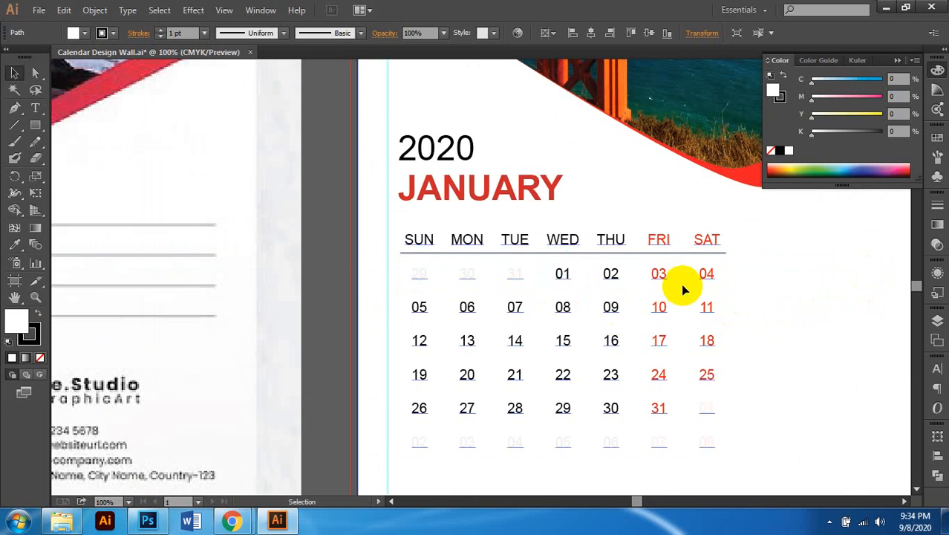
scroll(707, 275, "down", 1)
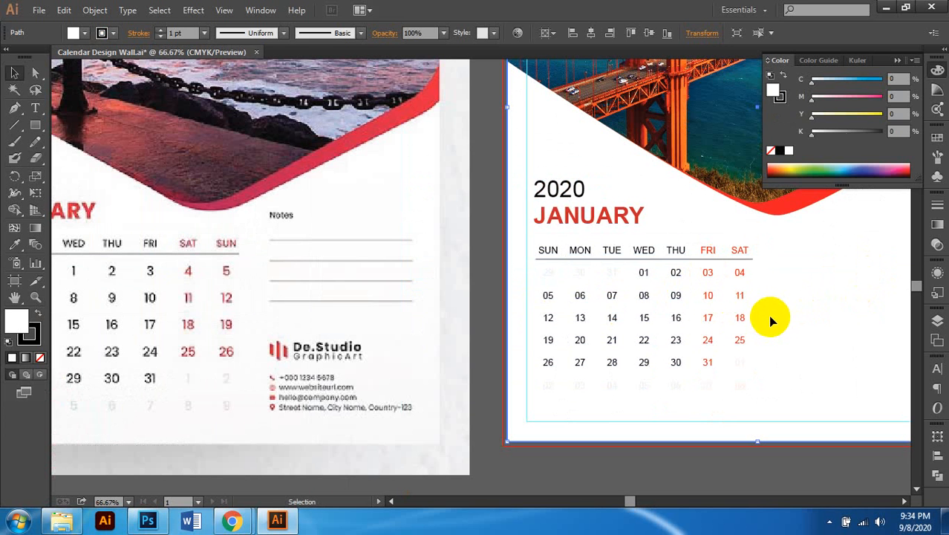
scroll(727, 318, "down", 1)
scroll(727, 318, "down", 1)
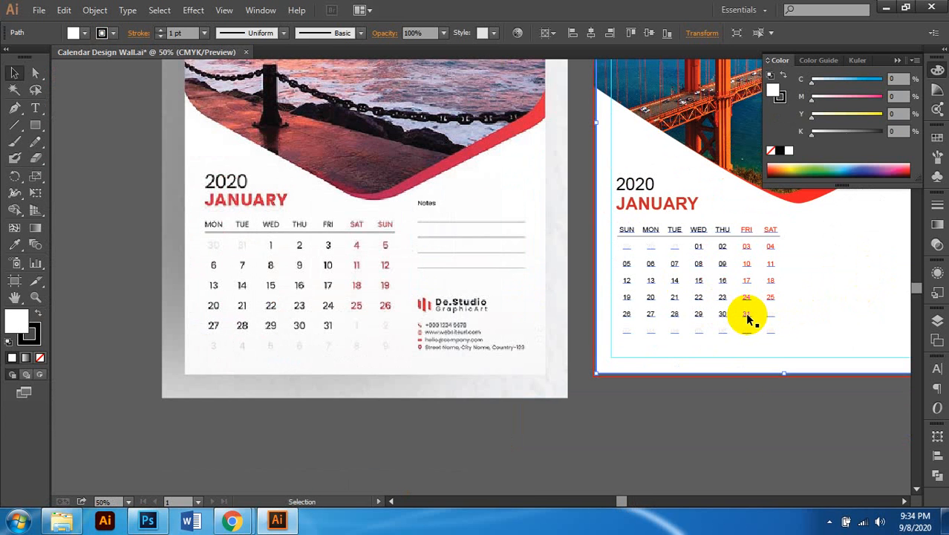
scroll(749, 318, "right", 1)
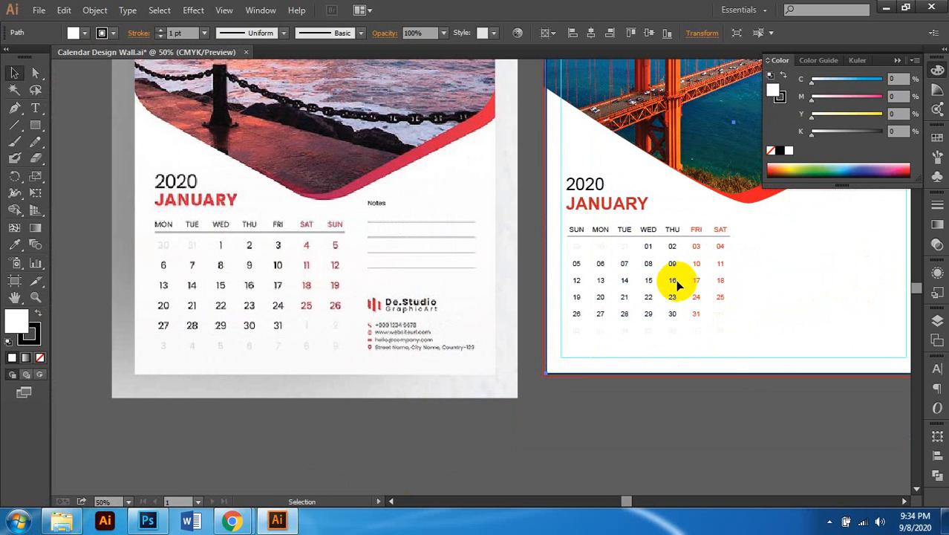
left_click(675, 312)
scroll(674, 328, "right", 1)
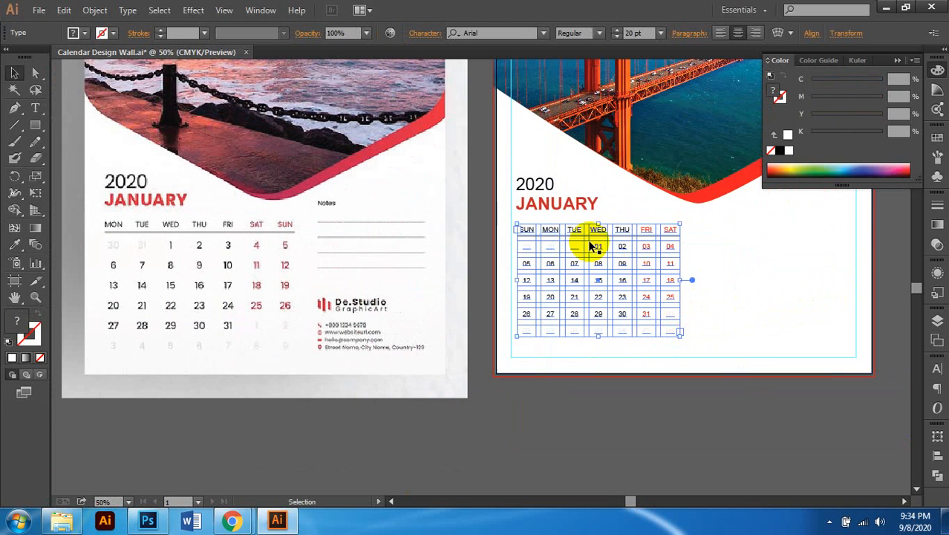
scroll(705, 248, "up", 2)
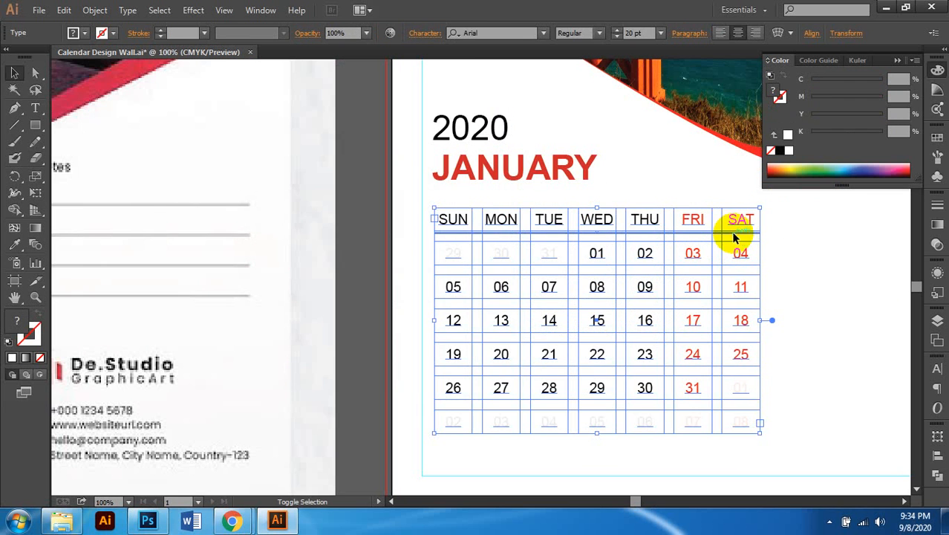
left_click(734, 234, "shift")
key("ctrl+g")
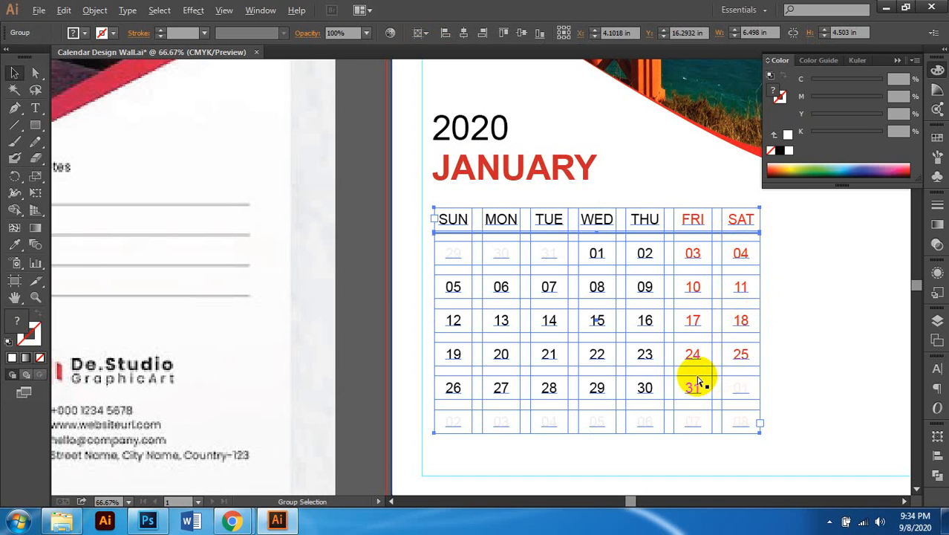
Step: Select the white page background, then the Golden Gate photo group
scroll(698, 380, "down", 1)
left_click(701, 360)
scroll(701, 360, "down", 1)
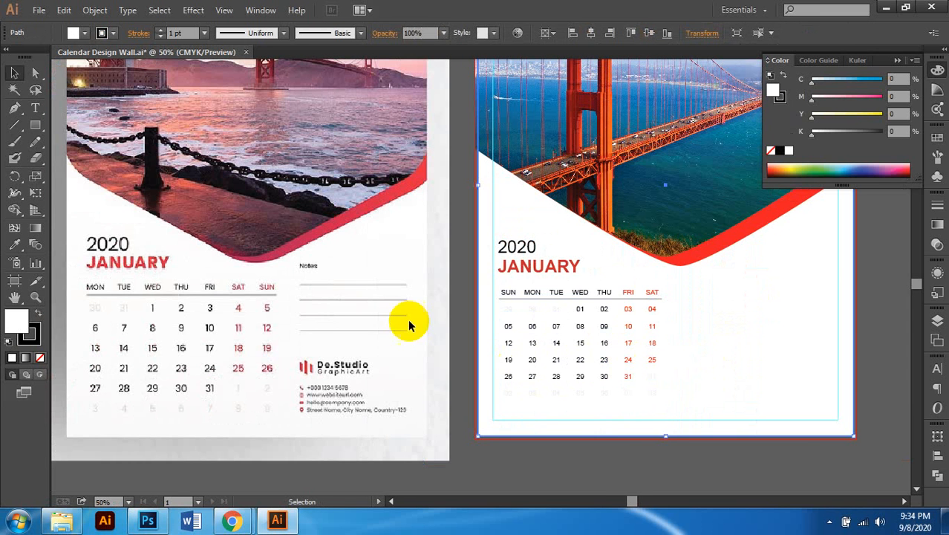
scroll(357, 315, "right", 1)
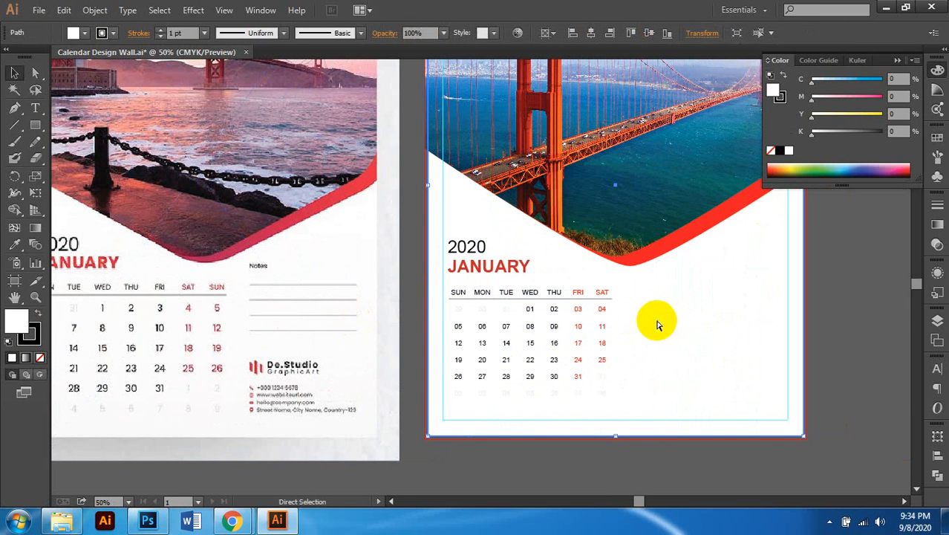
scroll(658, 324, "right", 1)
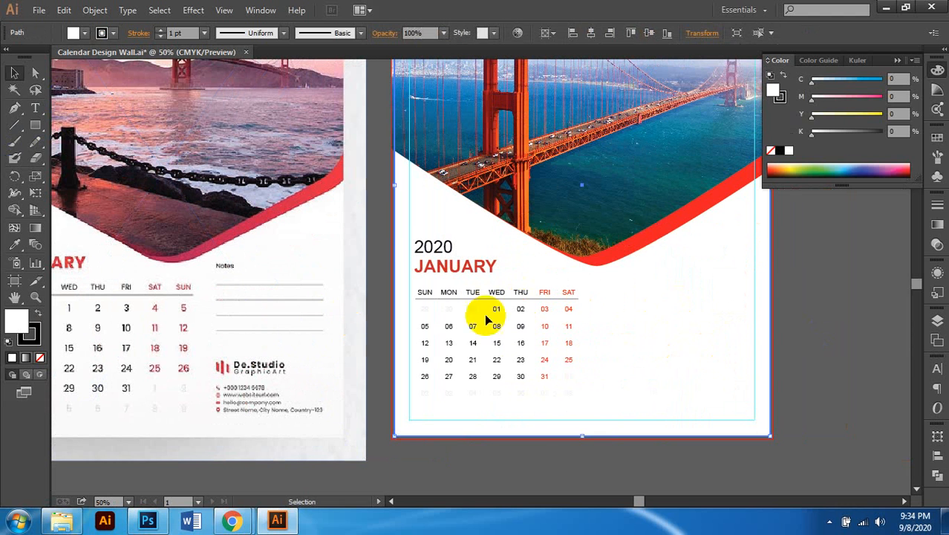
left_click(535, 192)
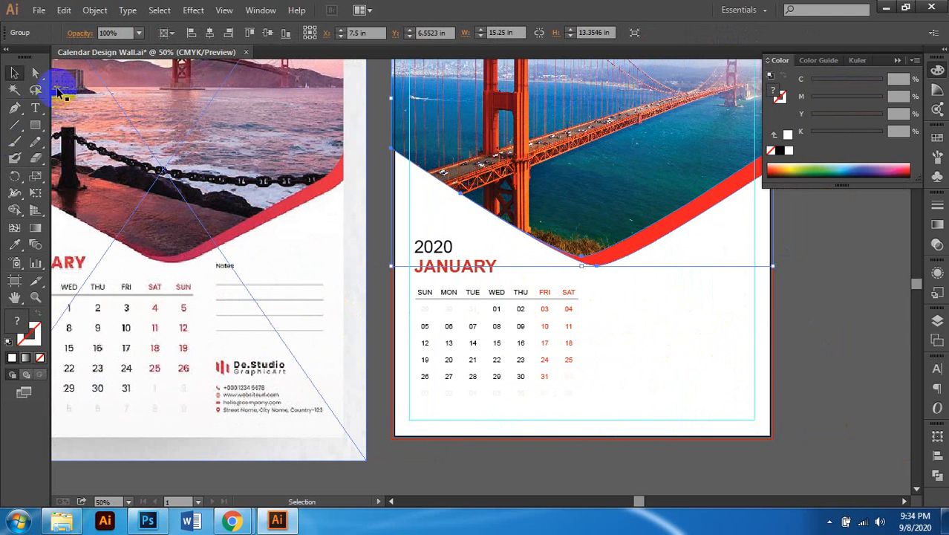
left_click(35, 112)
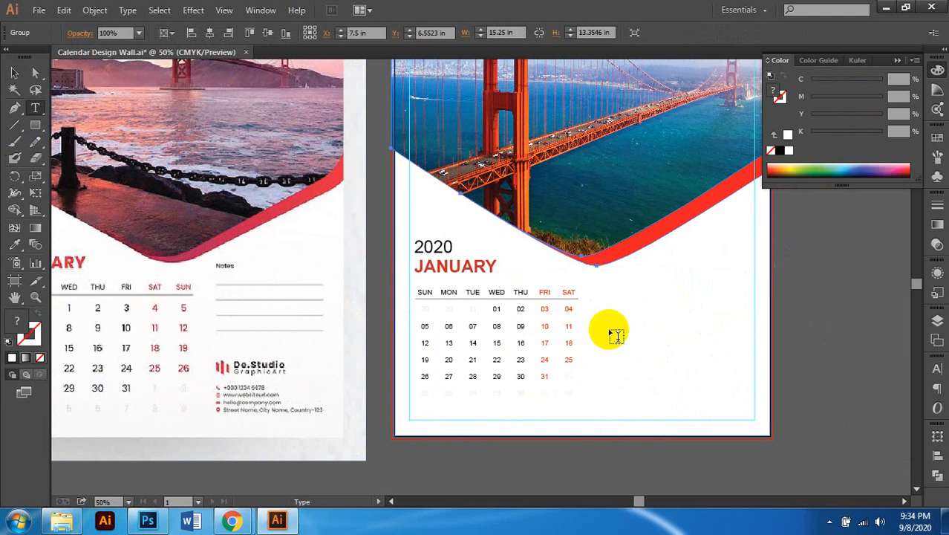
Step: Move the Notes heading up beside the calendar and enlarge it to 23 pt
scroll(630, 309, "left", 1)
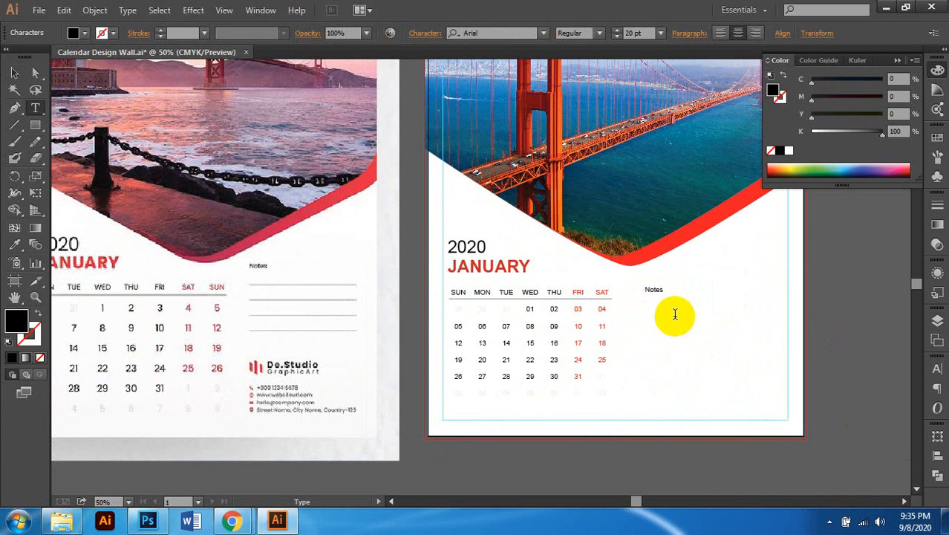
left_click(14, 72)
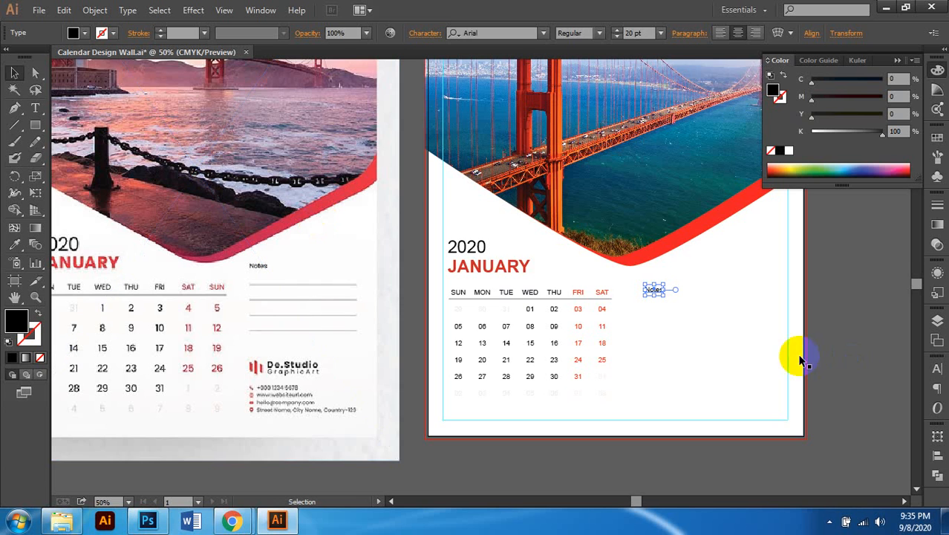
scroll(671, 320, "down", 1)
scroll(676, 309, "left", 1)
scroll(697, 303, "up", 1)
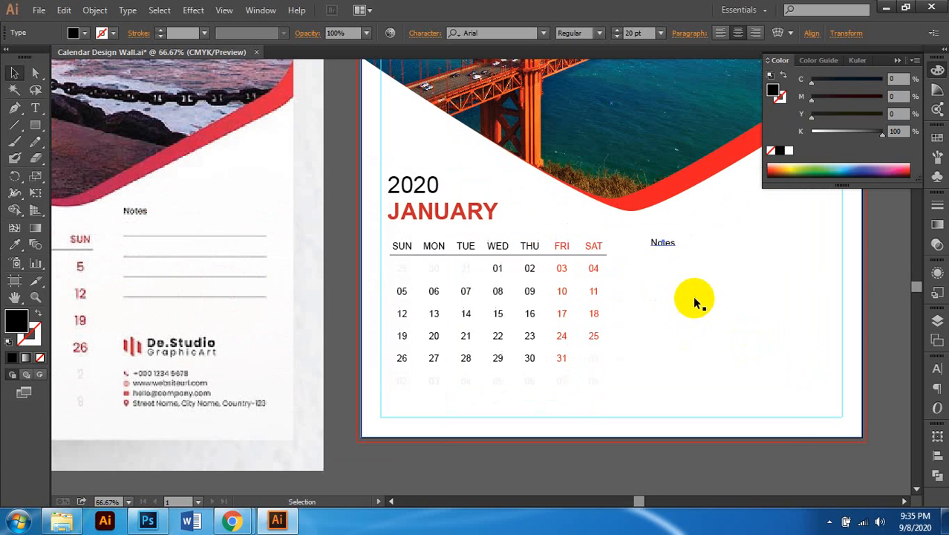
left_click_drag(669, 246, 682, 232)
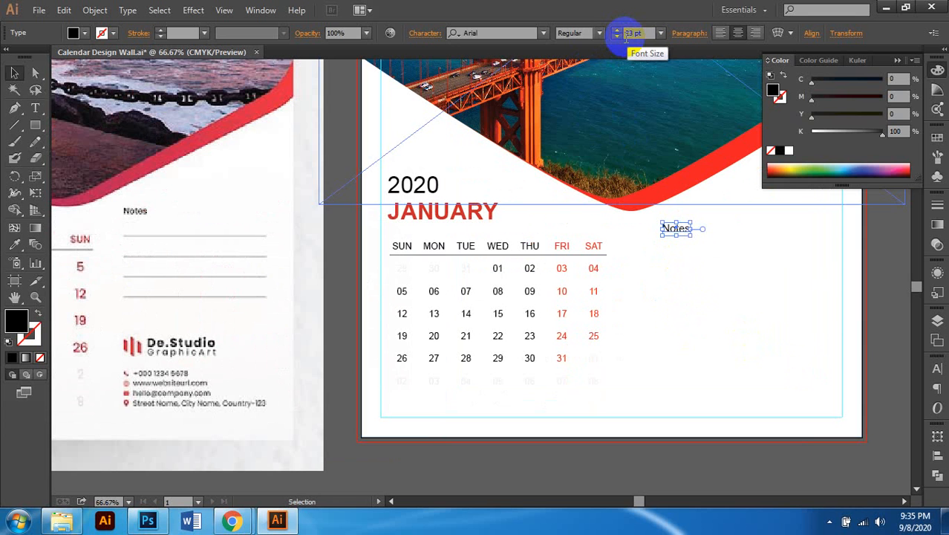
key("ctrl+shift+a")
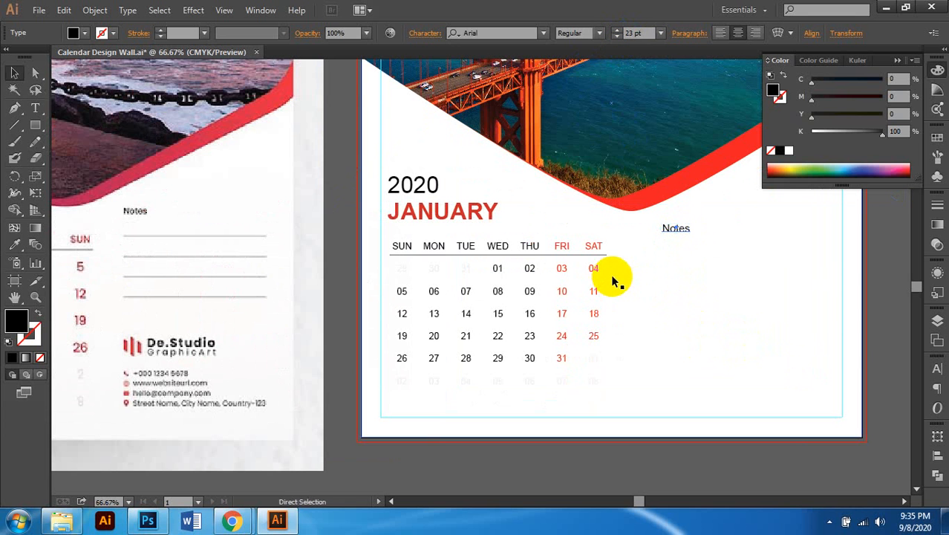
Step: Select the calendar date group, then enter and leave its group editing mode
left_click(602, 258)
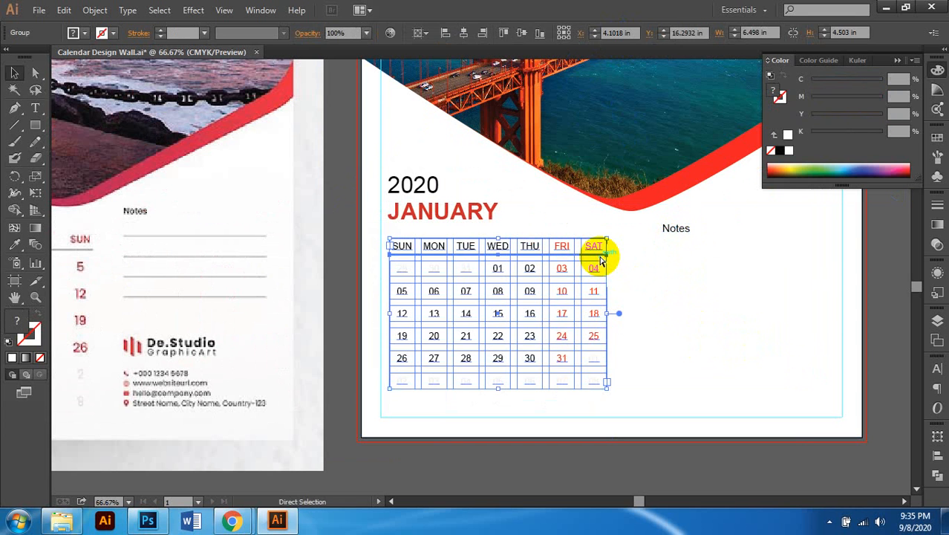
double_click(600, 259)
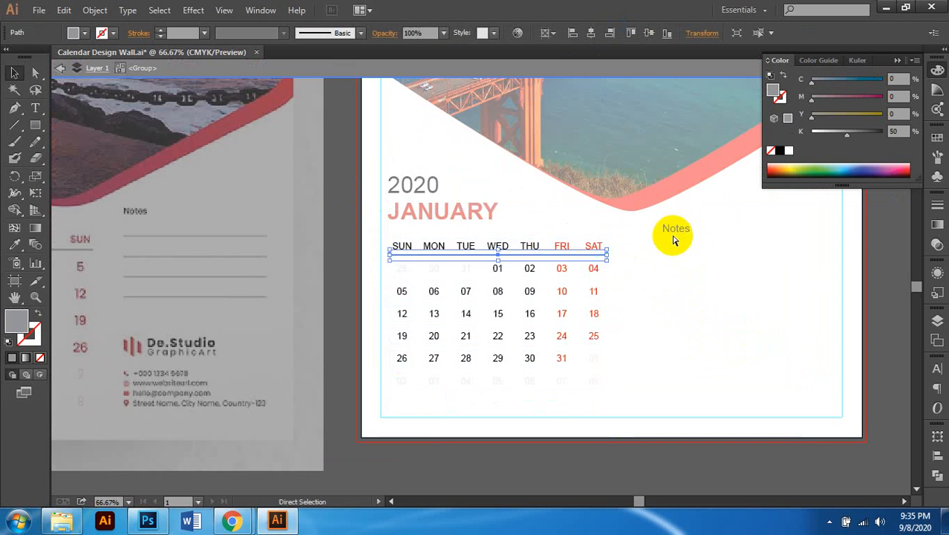
double_click(672, 290)
Step: Move a grid line just under the Notes heading, shortening it and making it thinner
scroll(672, 273, "up", 2)
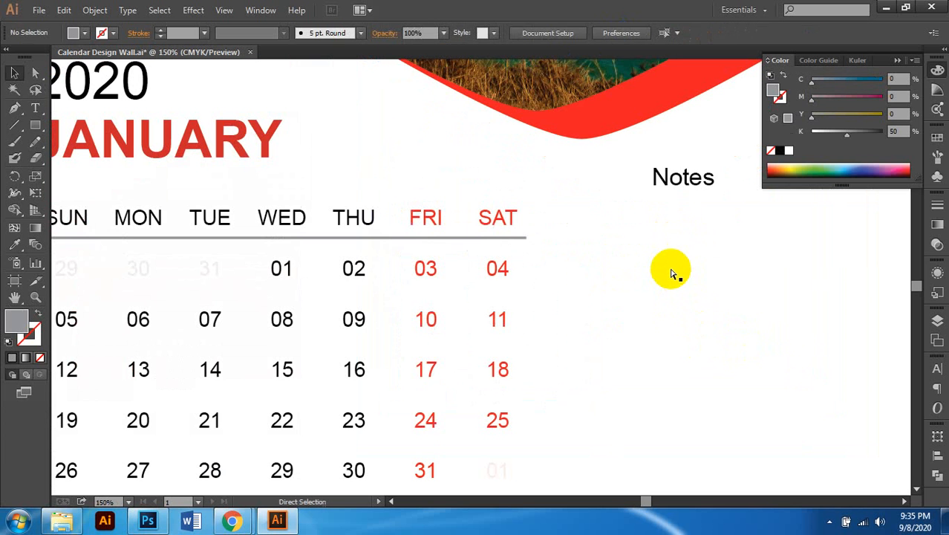
left_click(673, 276)
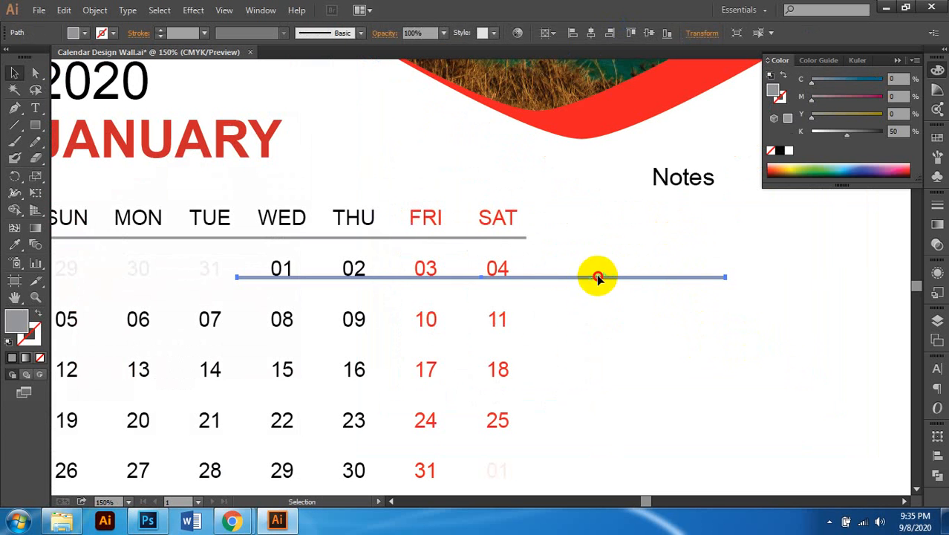
left_click_drag(598, 277, 854, 223)
scroll(598, 240, "right", 3)
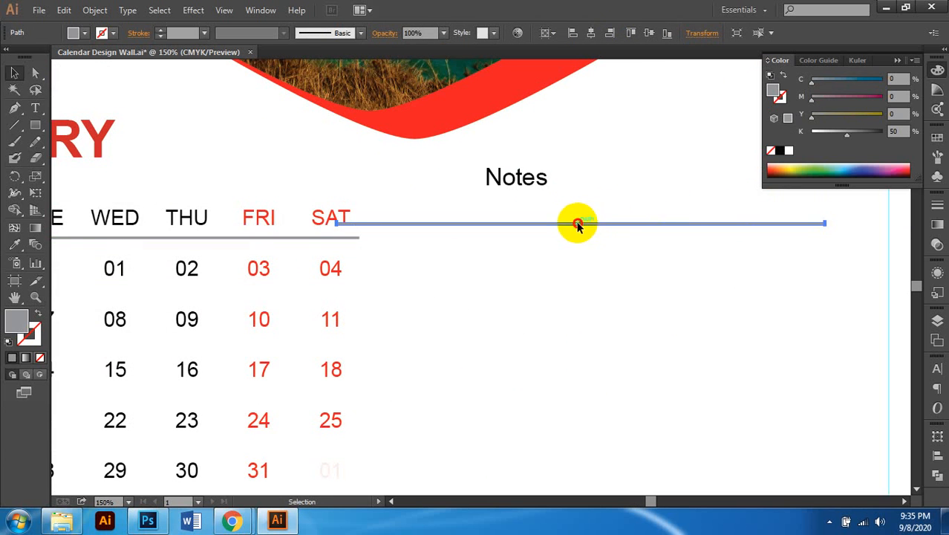
left_click_drag(578, 225, 724, 211)
scroll(557, 338, "down", 2)
scroll(760, 289, "right", 1)
scroll(626, 315, "left", 1)
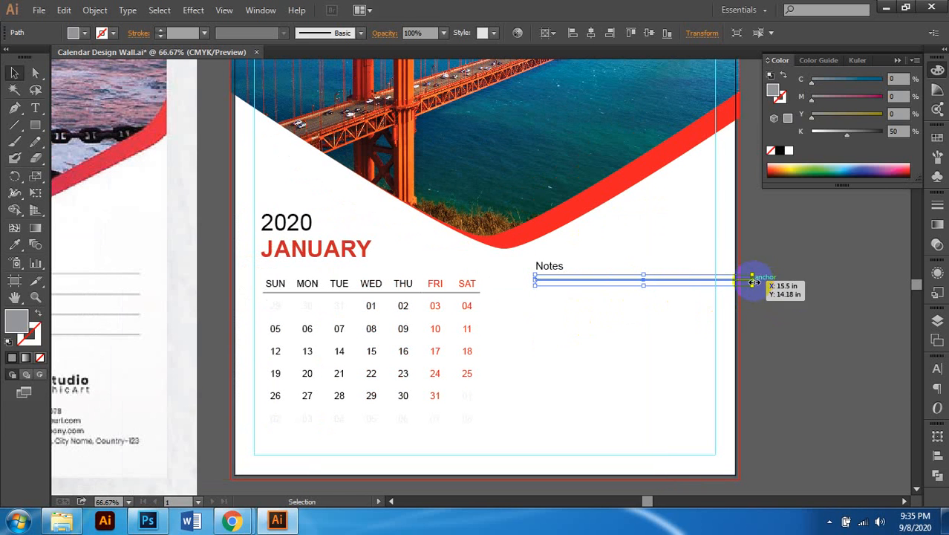
left_click_drag(752, 282, 714, 286)
scroll(604, 269, "up", 3)
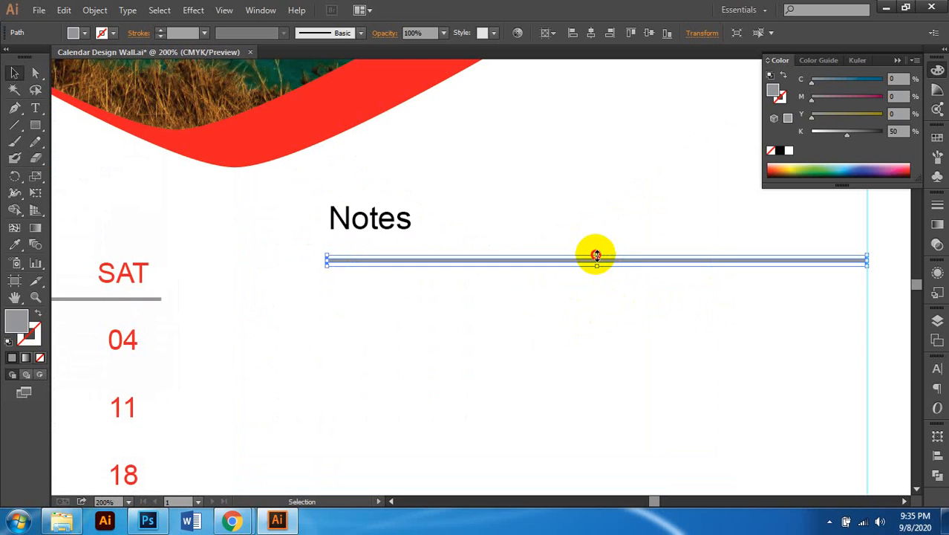
left_click_drag(597, 256, 596, 259)
Step: Copy the Notes line straight down and repeat the copy to build four evenly spaced rules
scroll(572, 297, "down", 2)
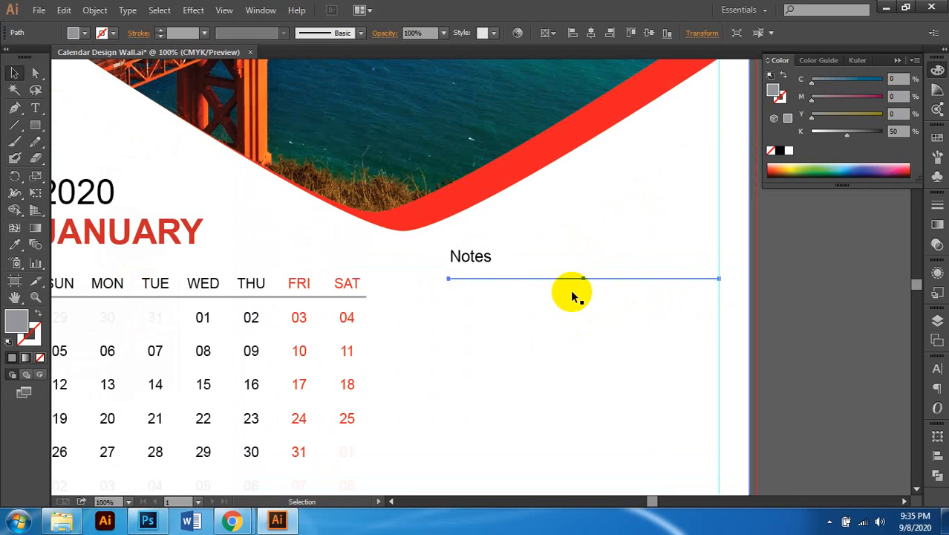
scroll(576, 293, "left", 1)
scroll(632, 286, "down", 1)
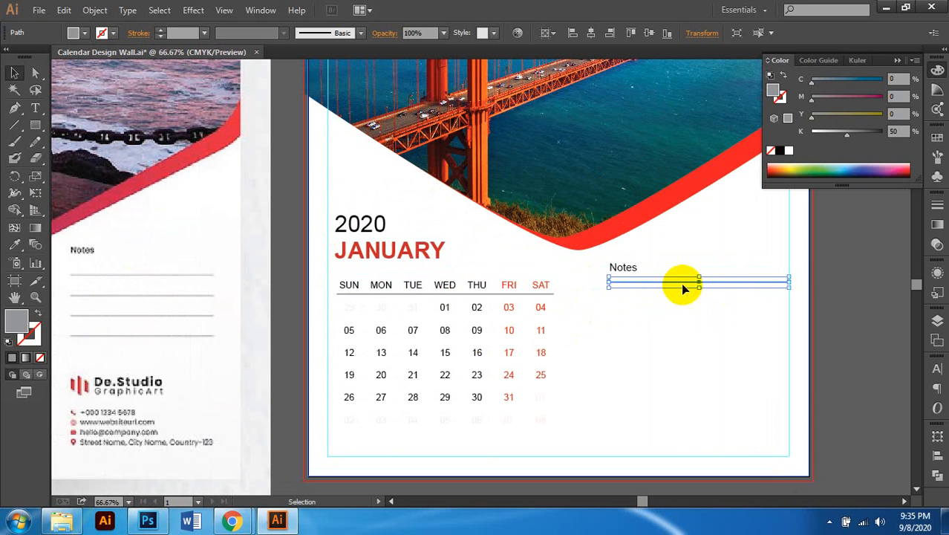
left_click_drag(688, 283, 691, 301)
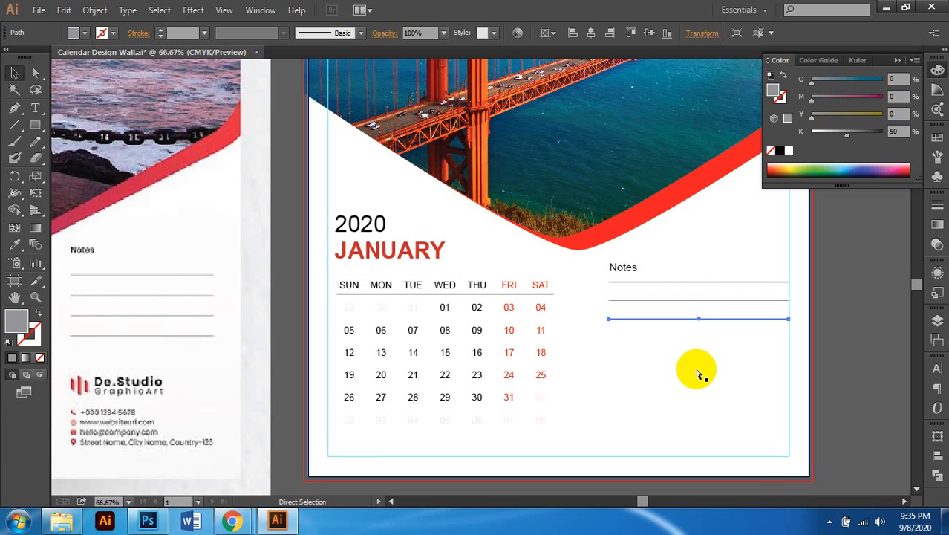
key("ctrl+d")
scroll(697, 367, "down", 1)
scroll(702, 364, "left", 1)
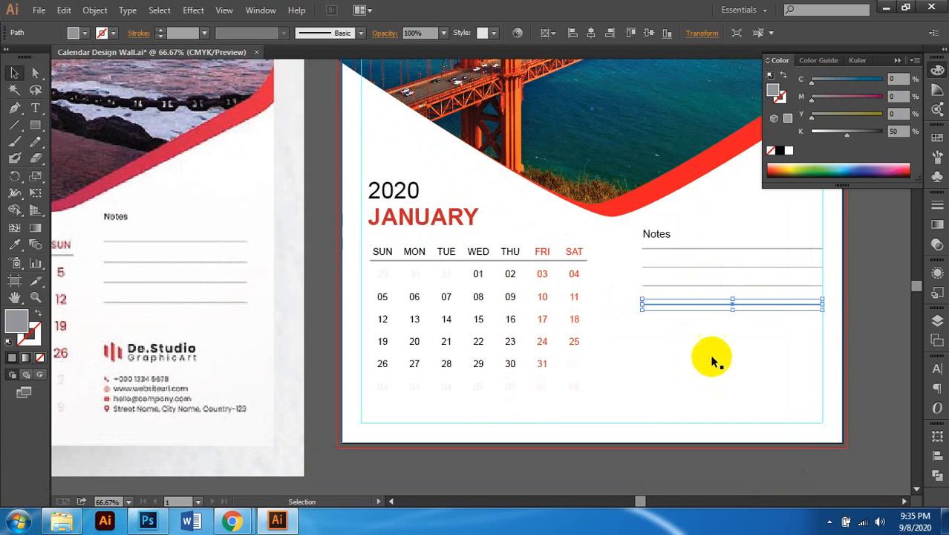
left_click(787, 343)
scroll(699, 347, "left", 1)
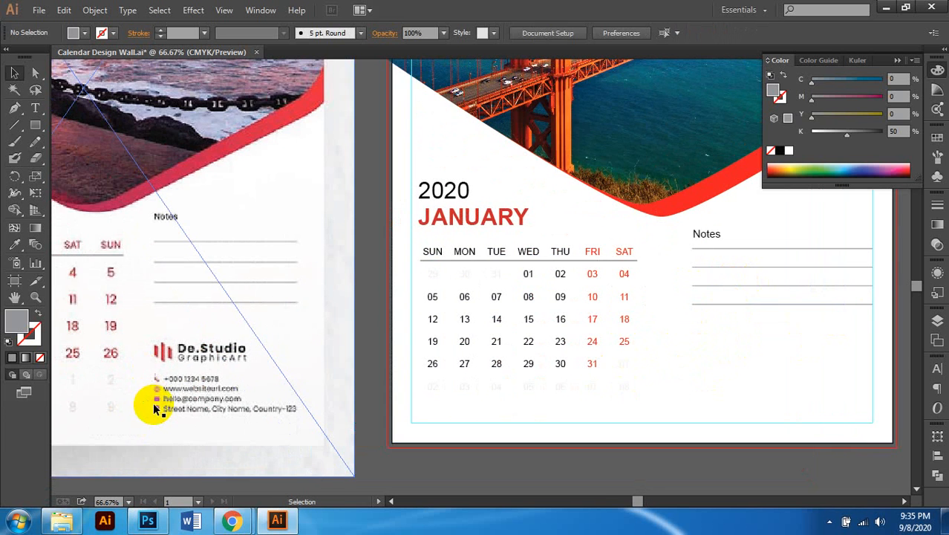
scroll(155, 408, "up", 2)
scroll(212, 388, "down", 3)
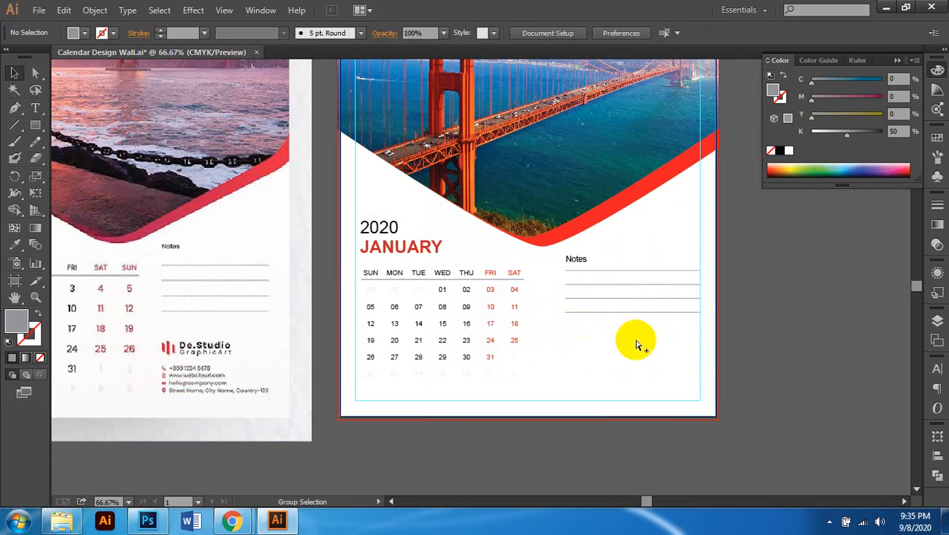
scroll(636, 344, "up", 1)
scroll(579, 321, "up", 1)
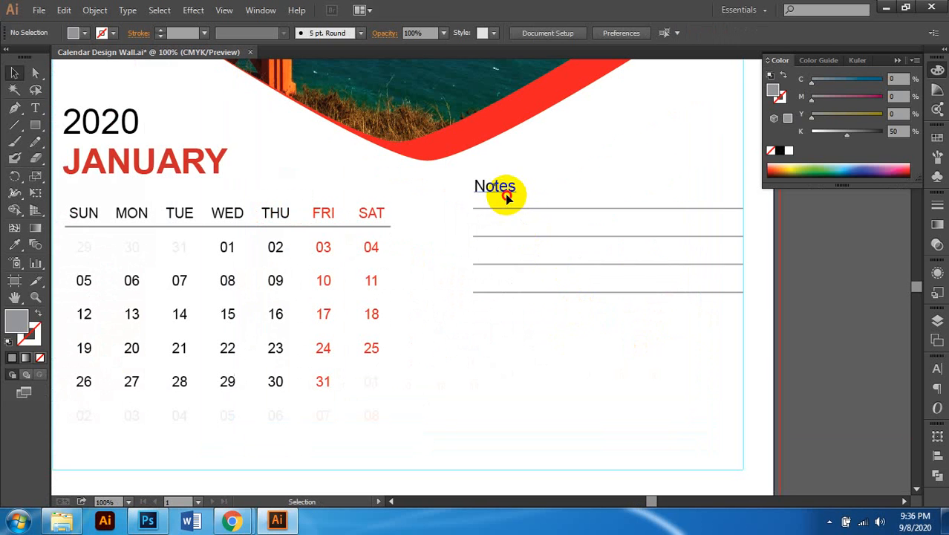
Step: Duplicate the Notes heading below the lines and retype it as 'Calendar Design Studio'
left_click(507, 197)
left_click_drag(502, 191, 518, 329)
key("ctrl+minus")
key("ctrl+minus")
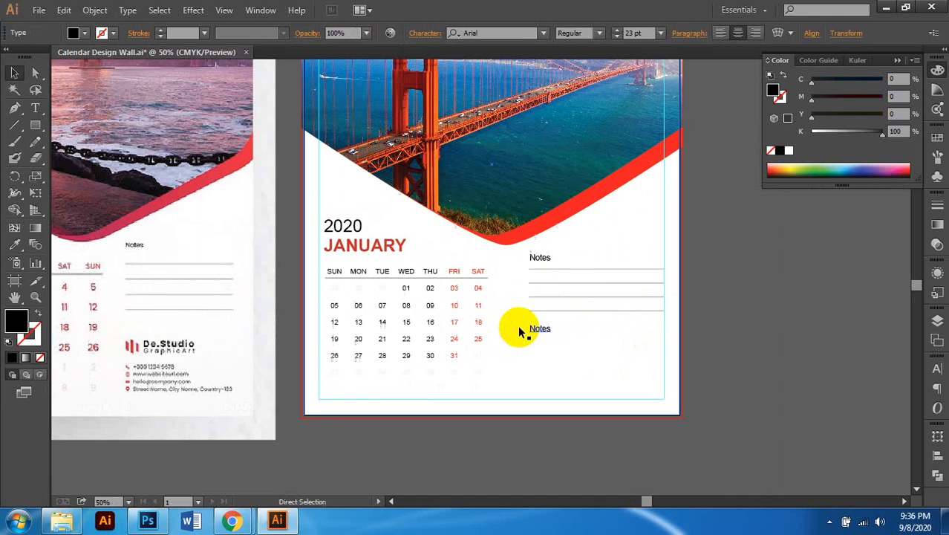
key("ctrl+plus")
key("ctrl+plus")
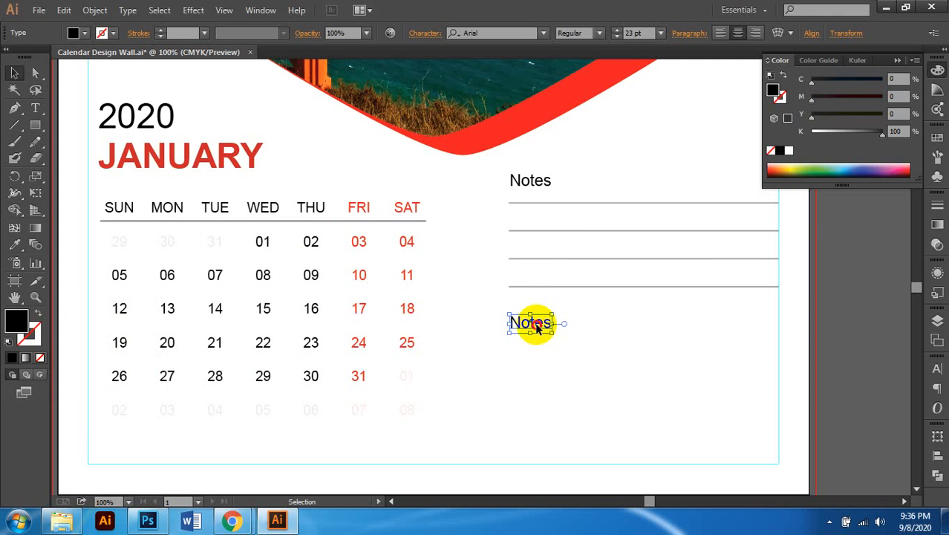
double_click(538, 326)
double_click(538, 325)
key("ctrl+minus")
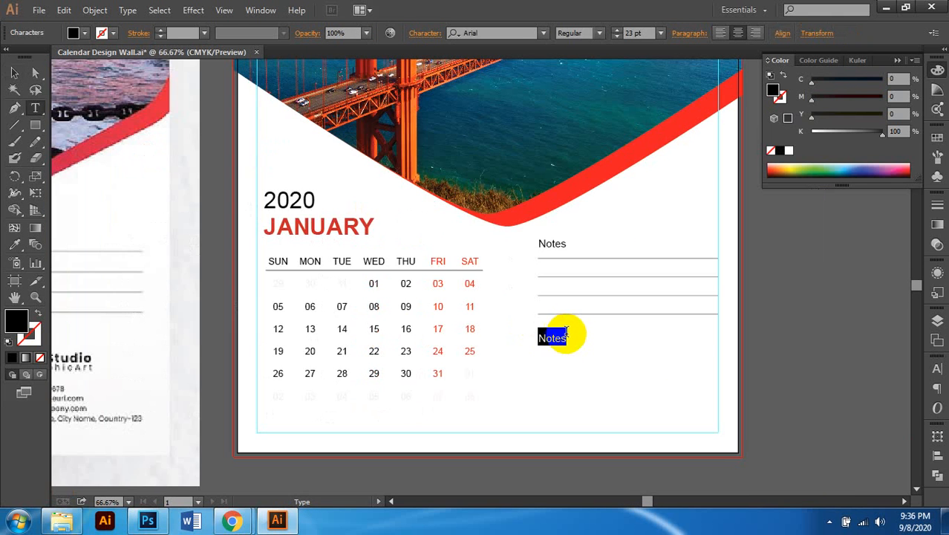
scroll(572, 333, "down", 1)
scroll(607, 346, "left", 1)
scroll(608, 345, "up", 1)
scroll(609, 344, "left", 2)
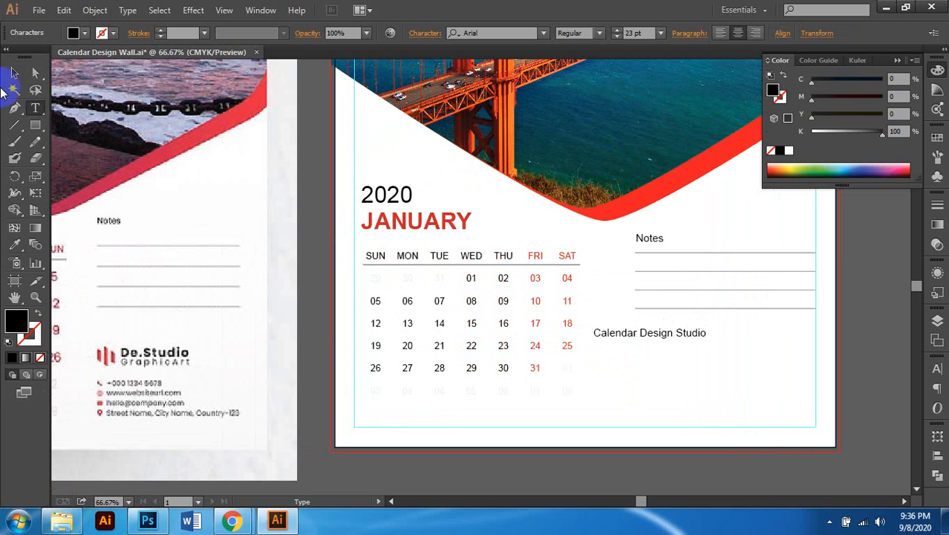
scroll(745, 321, "right", 1)
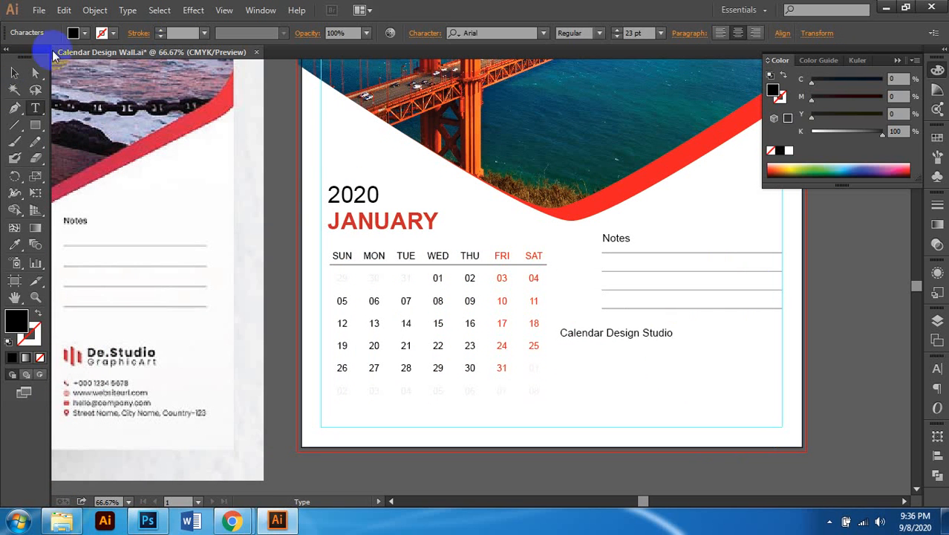
left_click(12, 79)
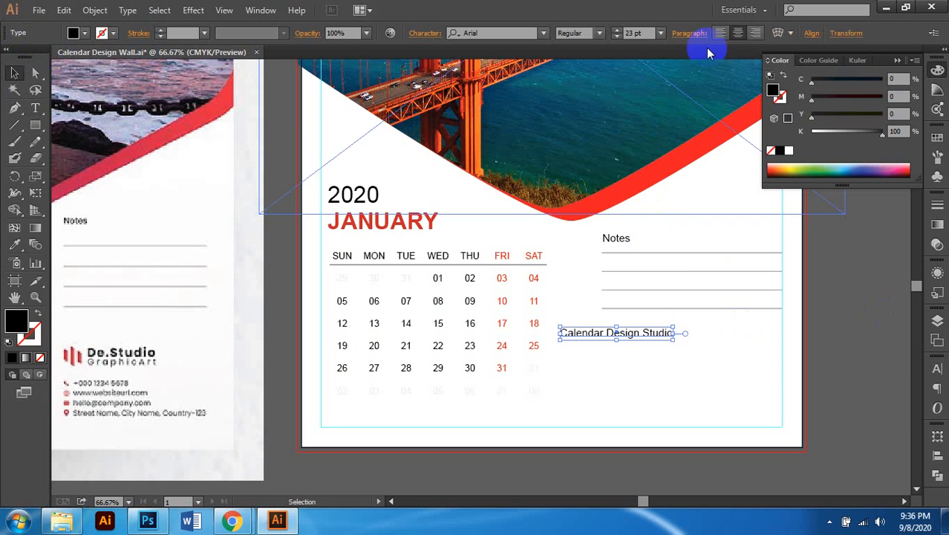
Step: Set the studio name's font to Myriad Pro Semibold
left_click(599, 33)
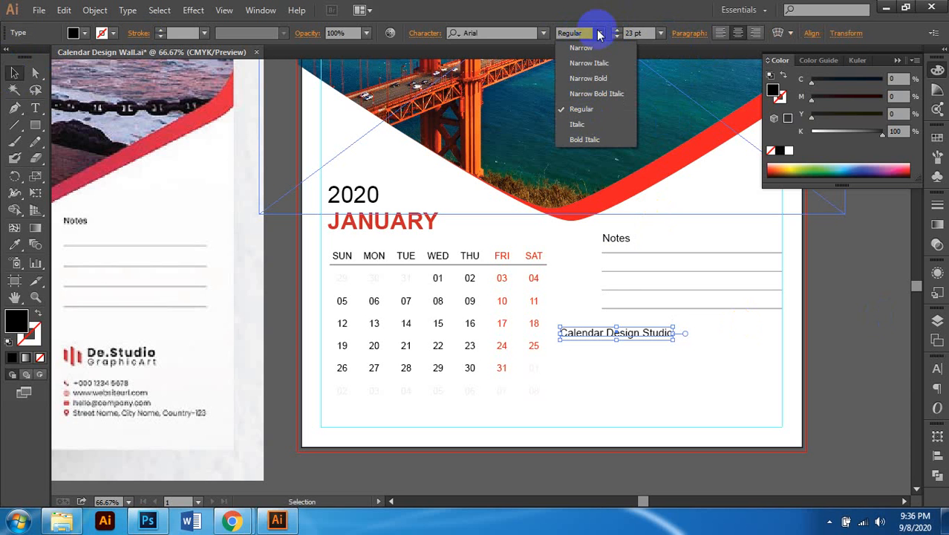
left_click(602, 34)
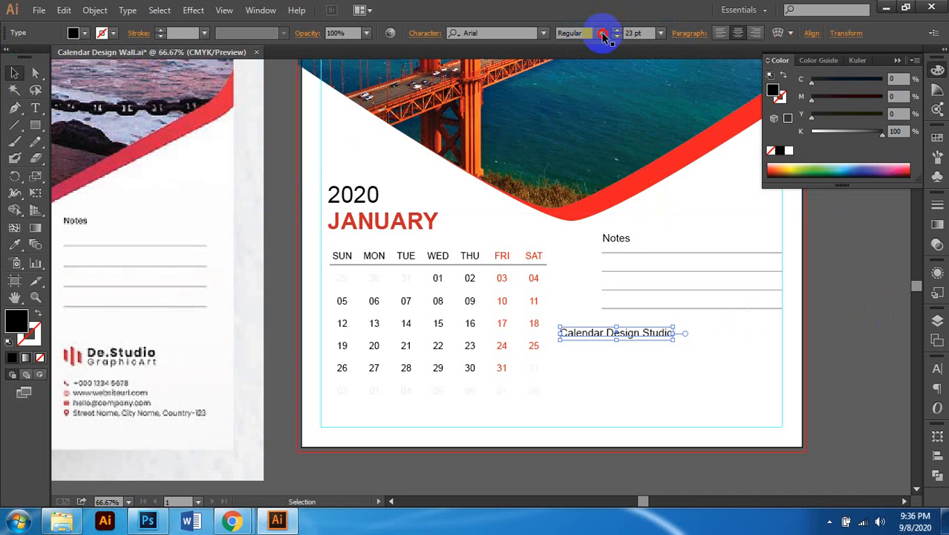
left_click(466, 32)
type("m")
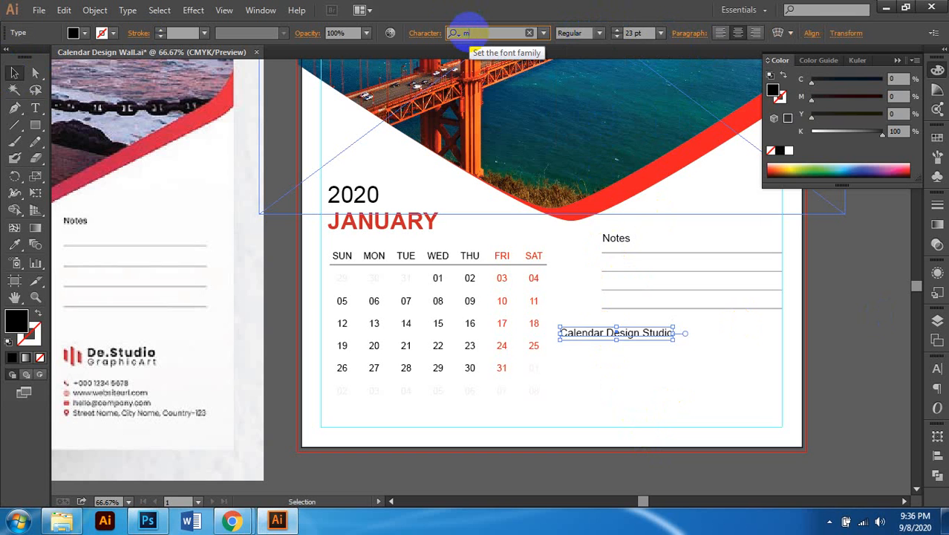
type("y")
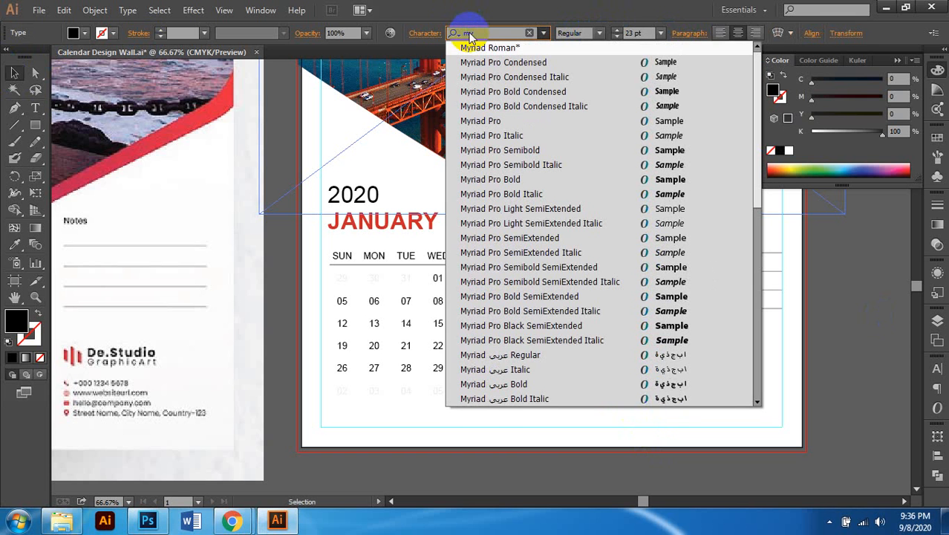
left_click(490, 120)
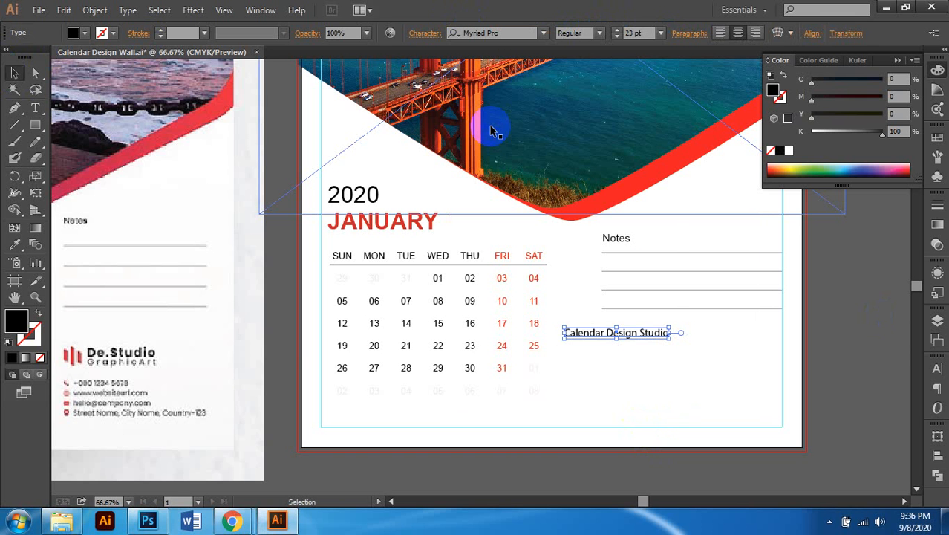
left_click(600, 33)
left_click(586, 147)
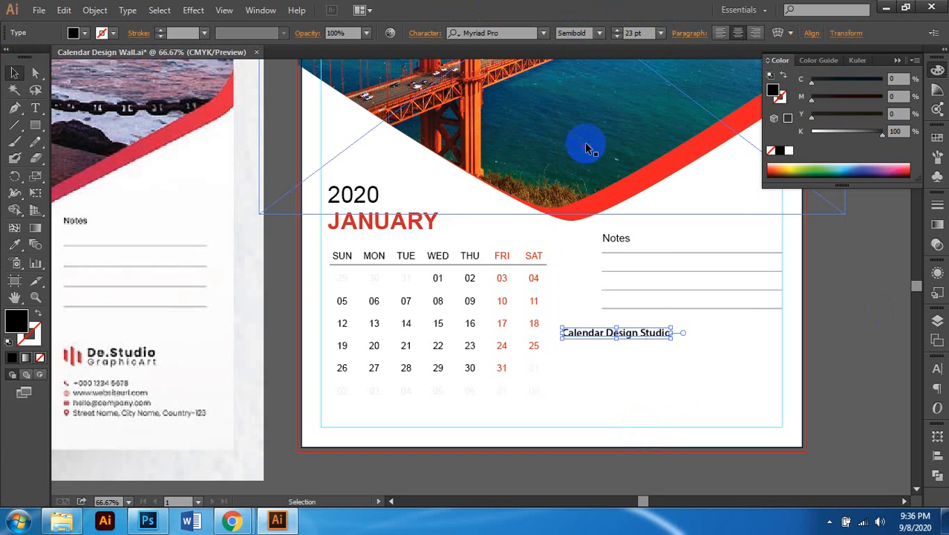
Step: Left-align the Calendar Design Studio text and reposition it below the Notes lines
scroll(630, 335, "up", 1)
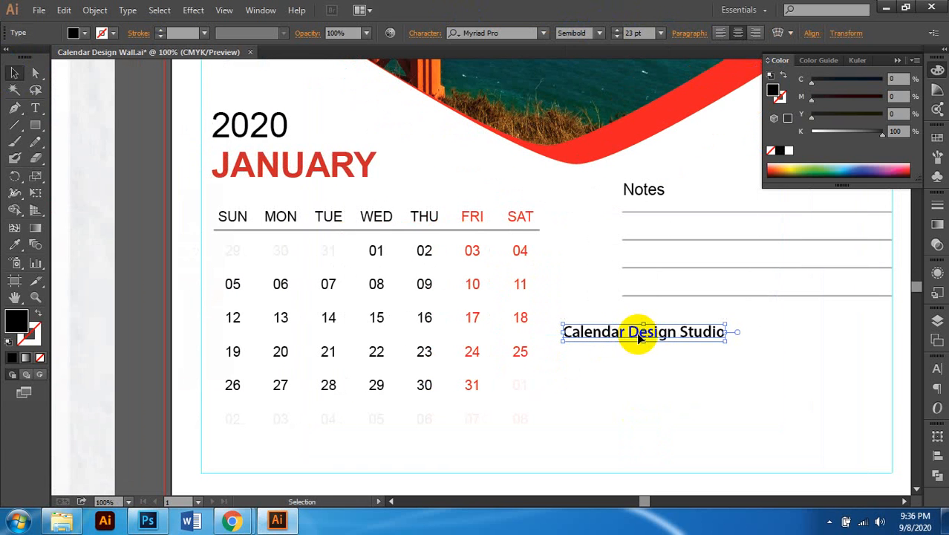
left_click(719, 34)
scroll(635, 306, "right", 1)
scroll(633, 328, "up", 1)
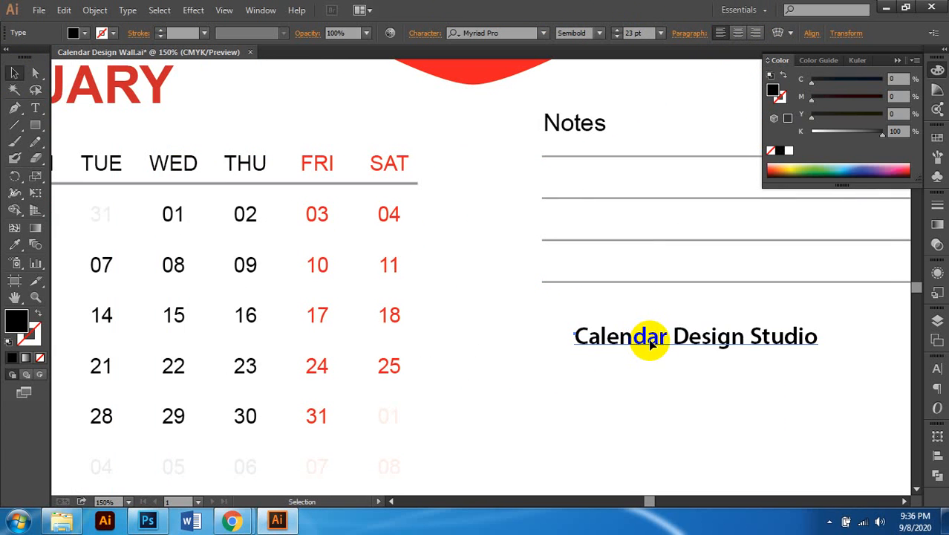
left_click_drag(663, 340, 702, 341)
scroll(638, 327, "down", 1)
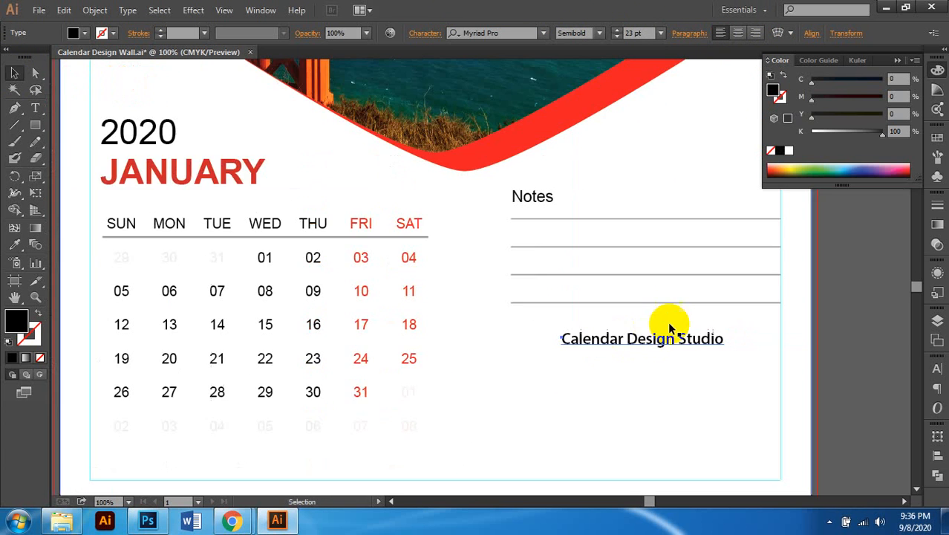
left_click(608, 370)
scroll(612, 356, "down", 1)
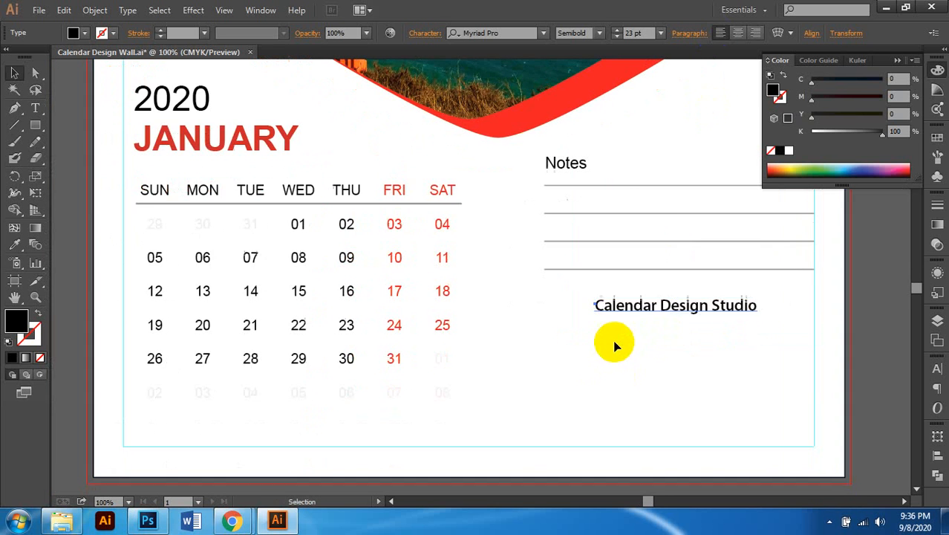
left_click(624, 330)
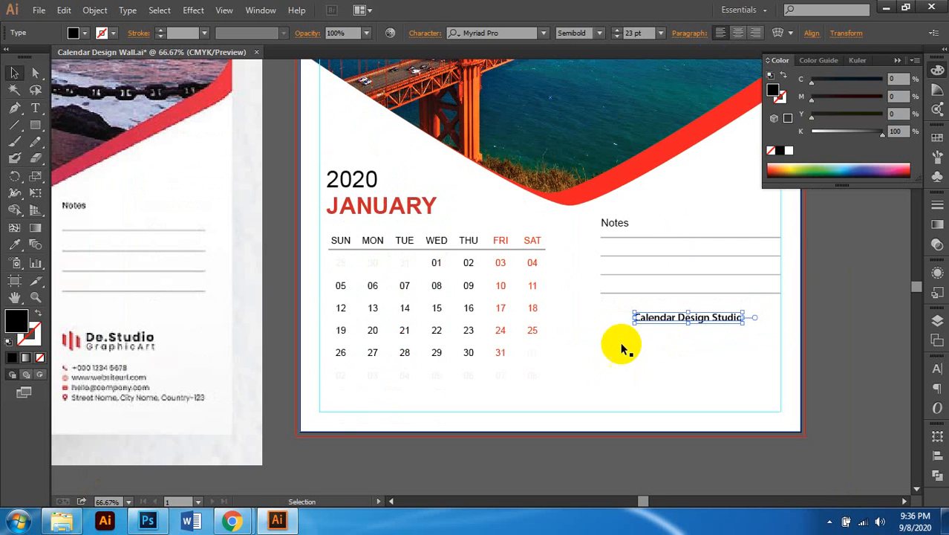
scroll(624, 346, "left", 1)
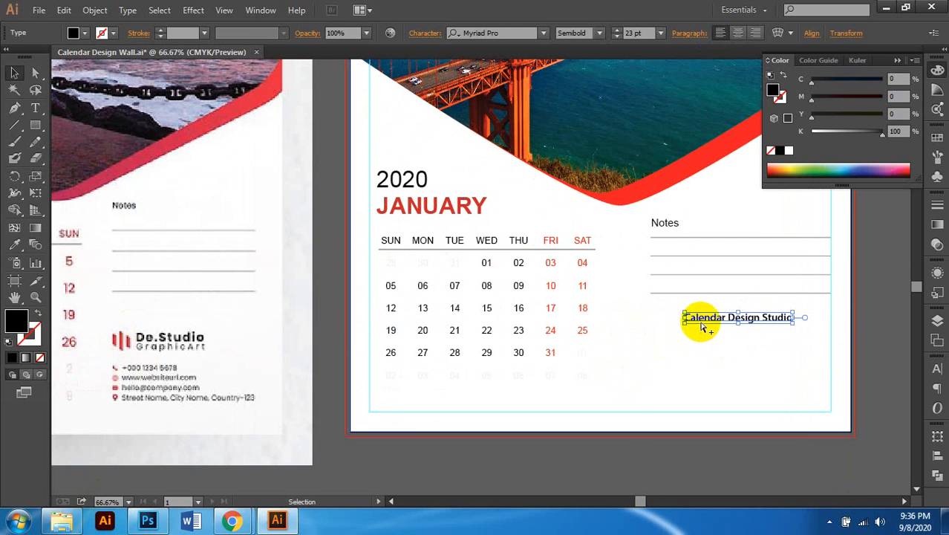
scroll(699, 318, "up", 2)
left_click(35, 125)
left_click_drag(62, 126, 65, 128)
scroll(665, 337, "up", 2)
scroll(618, 323, "down", 3)
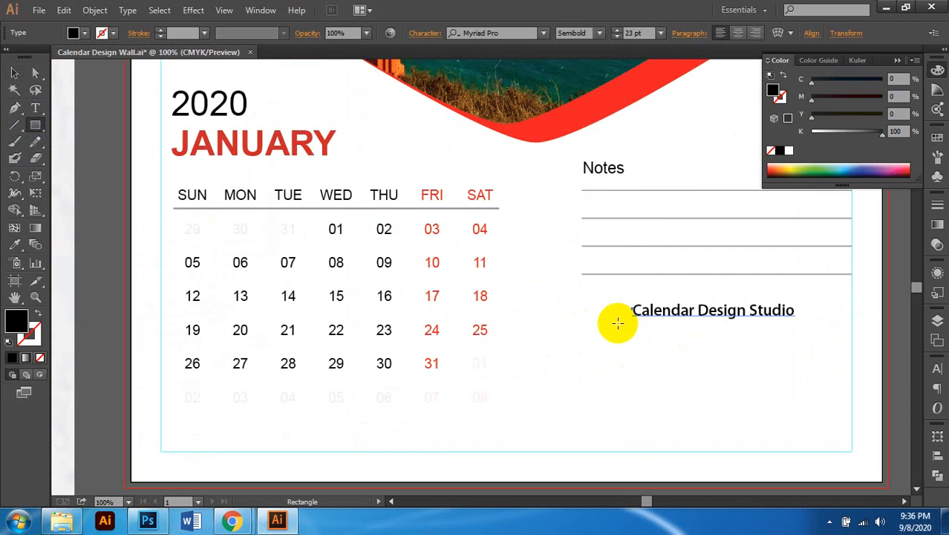
scroll(618, 322, "left", 2)
scroll(618, 323, "down", 1)
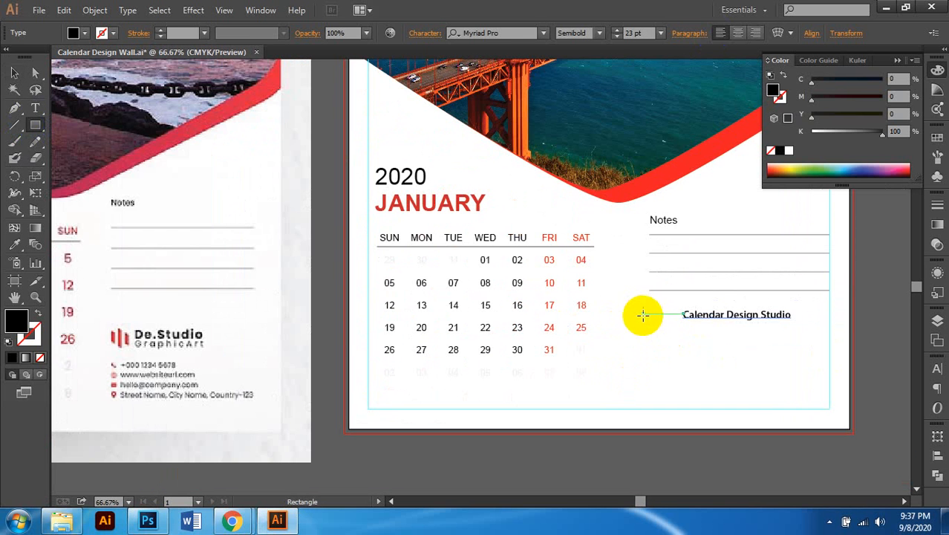
scroll(639, 315, "up", 3)
scroll(650, 317, "down", 1)
left_click_drag(575, 270, 646, 280)
left_click(37, 73)
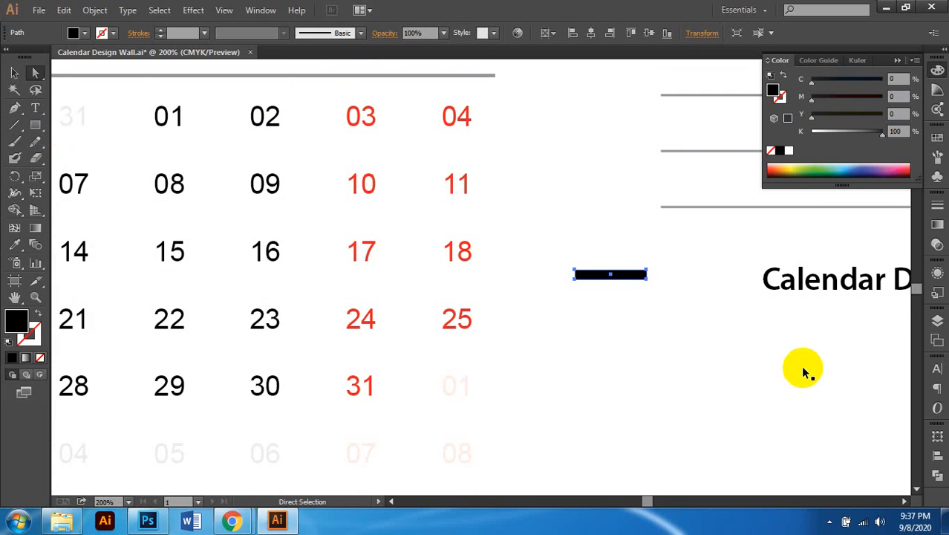
scroll(801, 370, "up", 2)
scroll(636, 290, "up", 2)
scroll(448, 247, "up", 1)
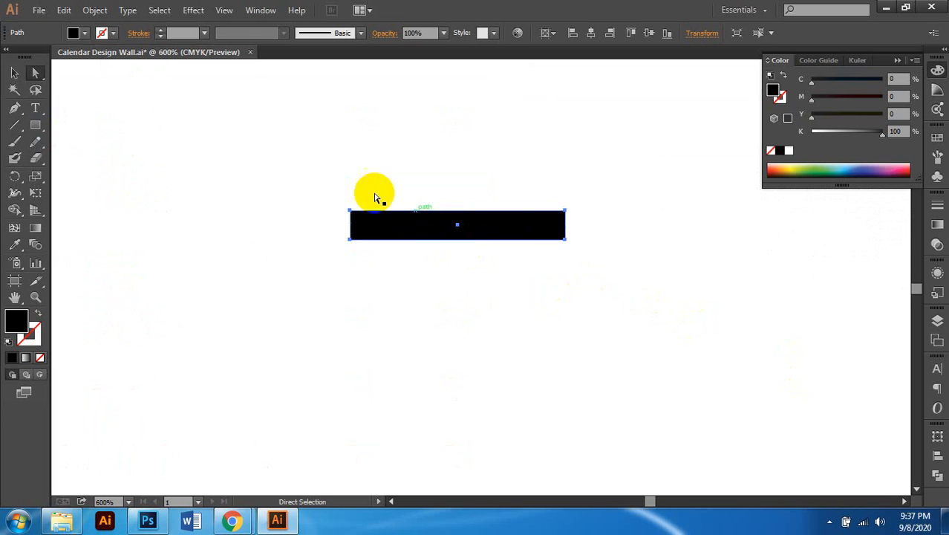
left_click_drag(336, 181, 533, 238)
scroll(532, 246, "down", 8)
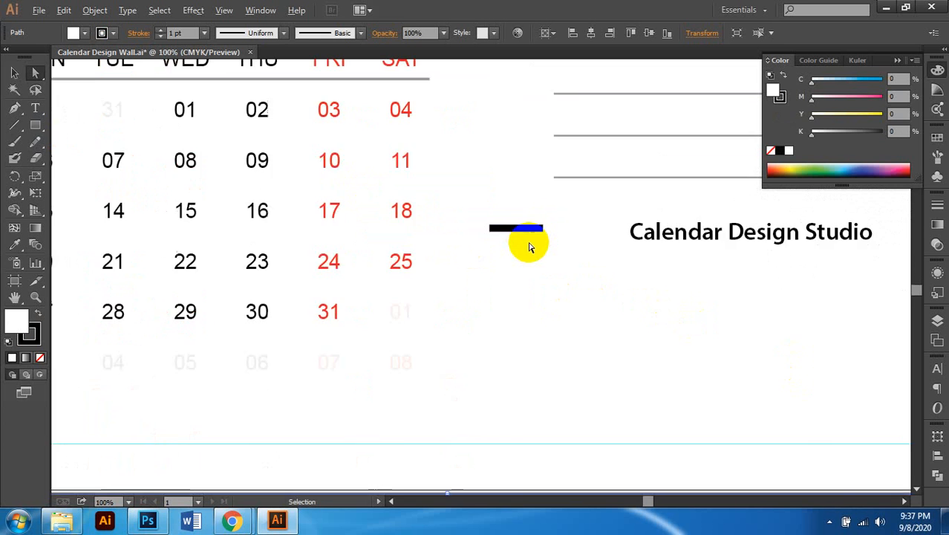
scroll(587, 306, "up", 3)
scroll(670, 300, "up", 1)
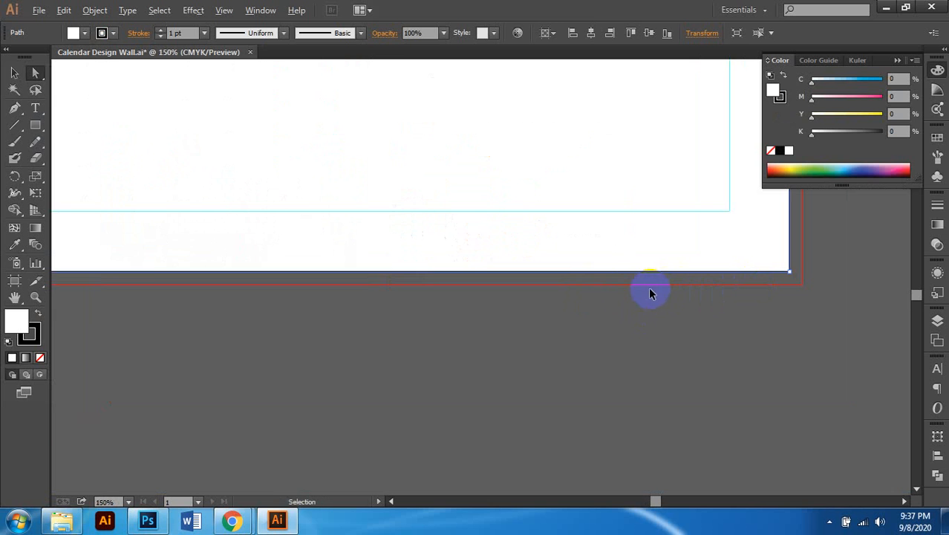
scroll(650, 290, "down", 3)
scroll(555, 299, "up", 1)
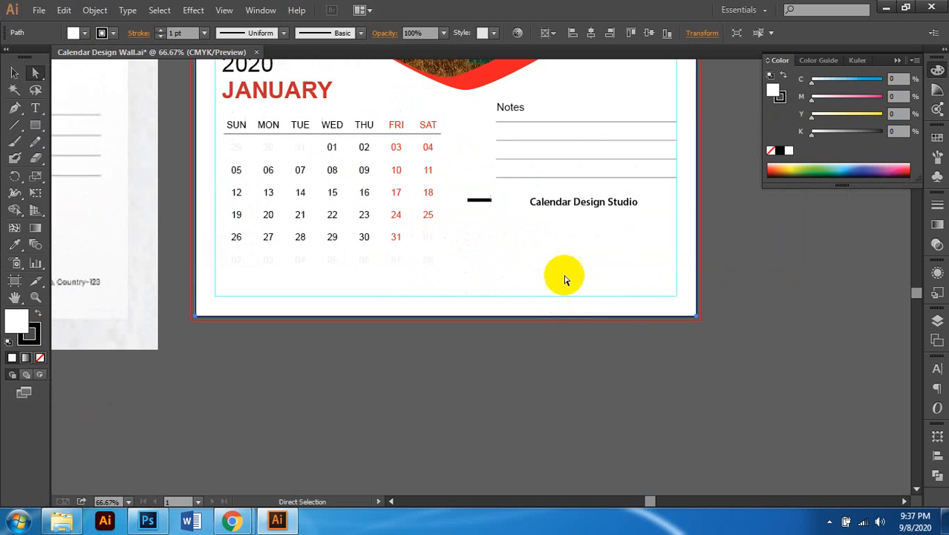
left_click(589, 313)
scroll(579, 312, "left", 1)
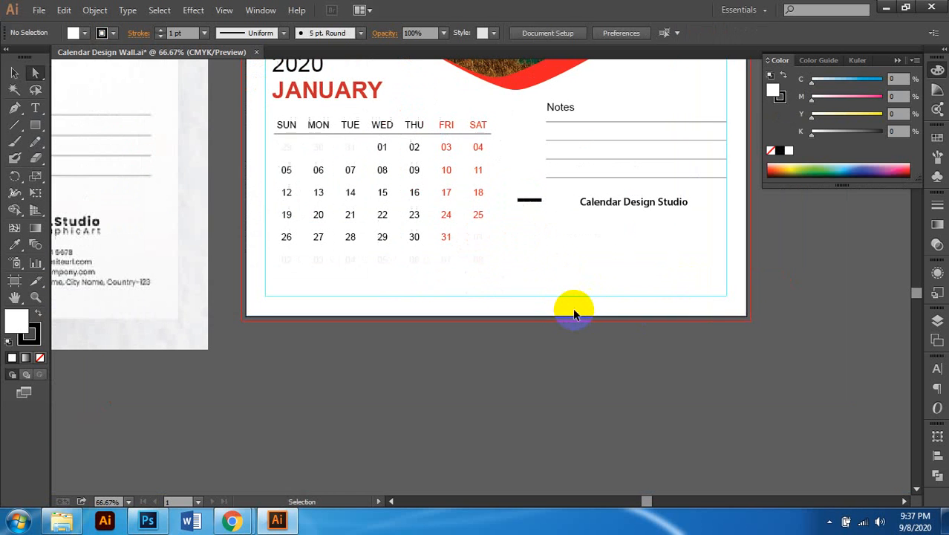
scroll(569, 310, "down", 1)
scroll(567, 309, "left", 2)
scroll(292, 300, "left", 2)
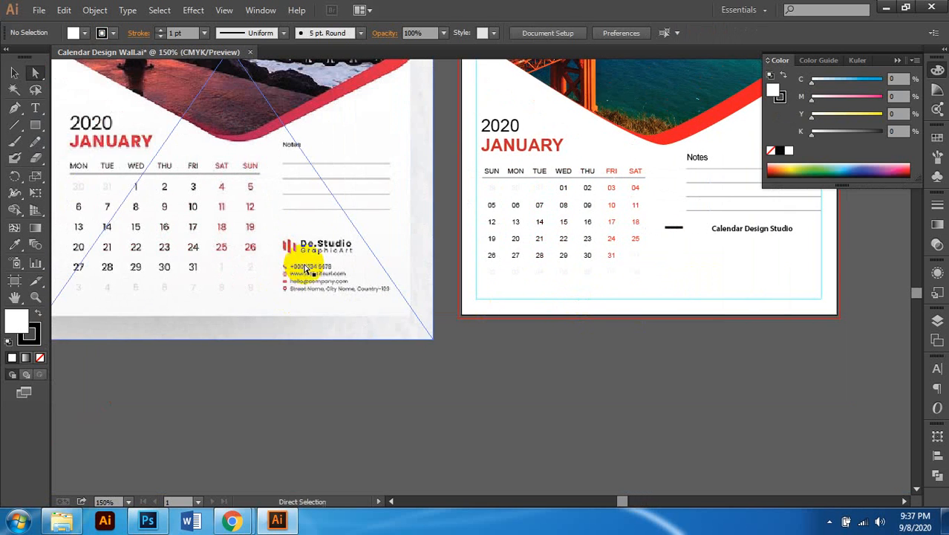
scroll(309, 269, "up", 3)
scroll(321, 237, "down", 2)
scroll(371, 246, "right", 2)
scroll(377, 245, "right", 3)
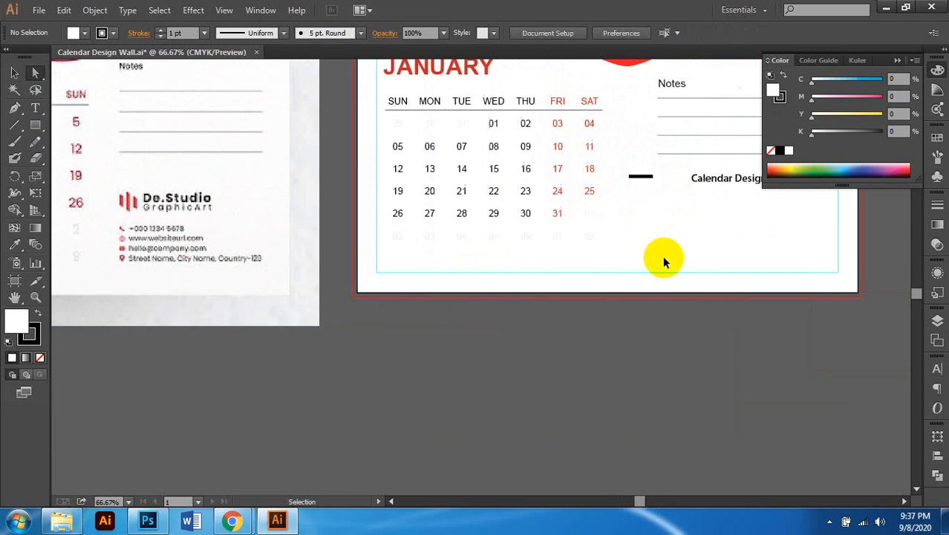
scroll(674, 250, "up", 1)
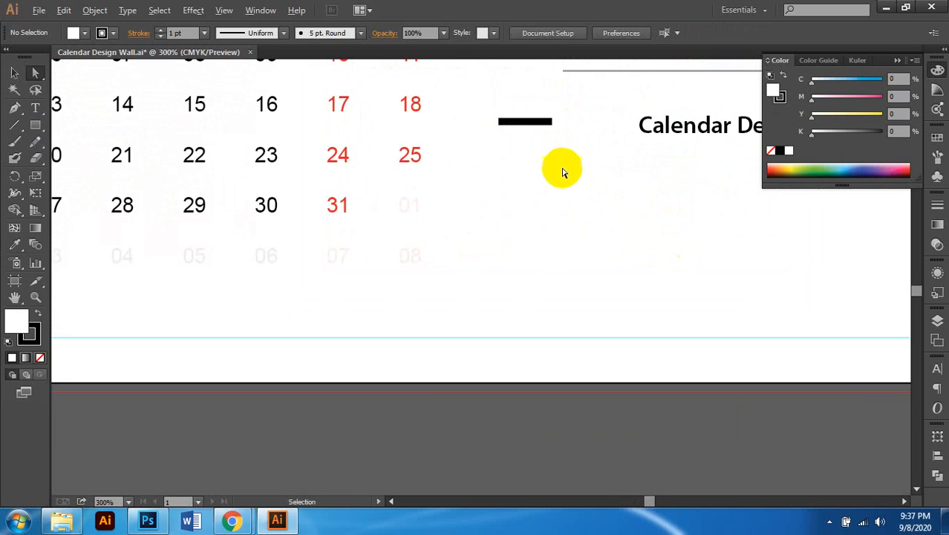
scroll(520, 162, "up", 3)
left_click_drag(413, 130, 564, 147)
scroll(553, 148, "up", 2)
Step: Slant the bar into a parallelogram and fill it red, C20 M100 Y100 K0
left_click_drag(305, 105, 561, 126)
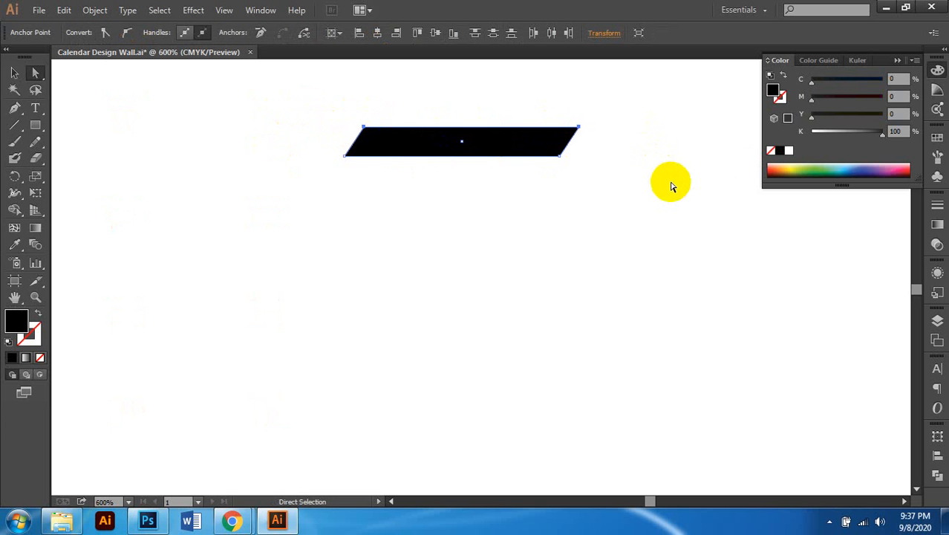
scroll(499, 275, "down", 4)
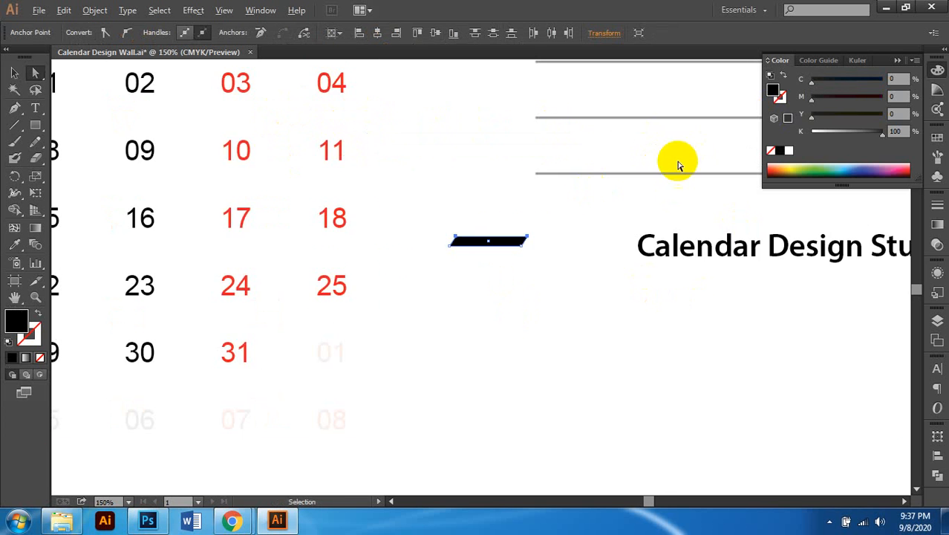
scroll(608, 186, "down", 2)
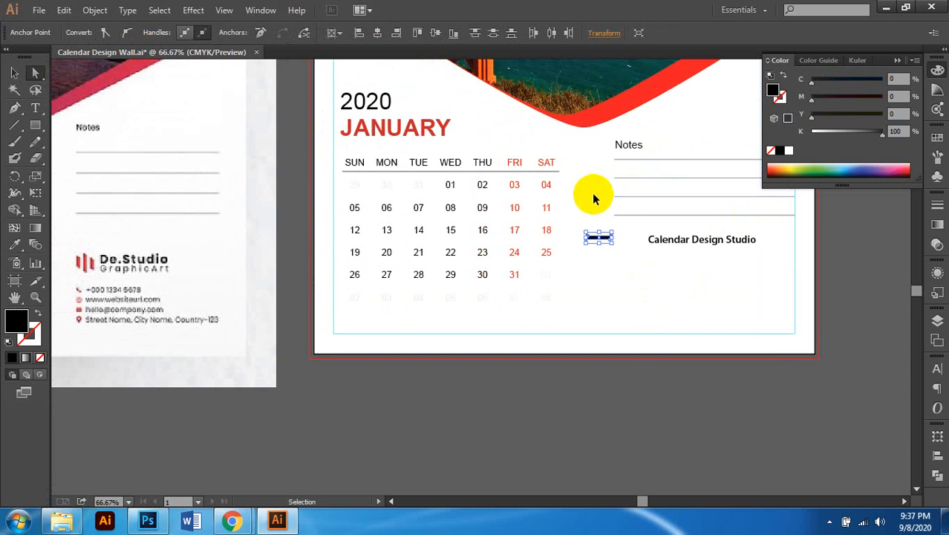
left_click_drag(872, 134, 772, 134)
left_click_drag(876, 116, 918, 116)
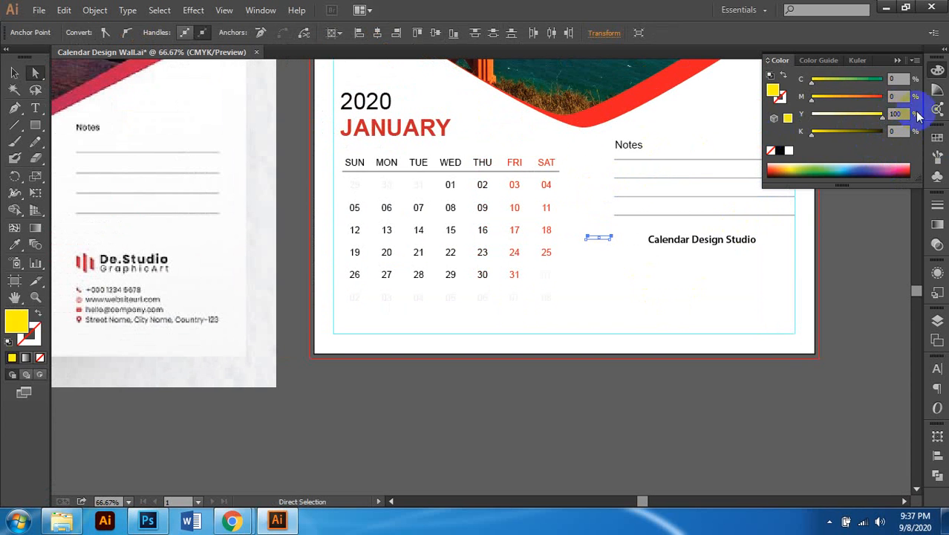
left_click(919, 97)
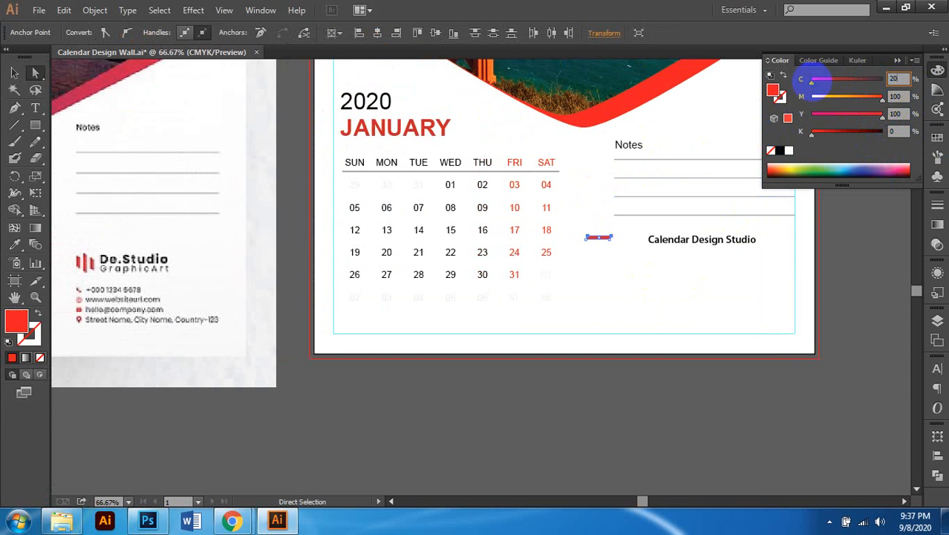
Step: Make the red parallelogram a bit taller by dragging its bottom handle down
left_click(14, 72)
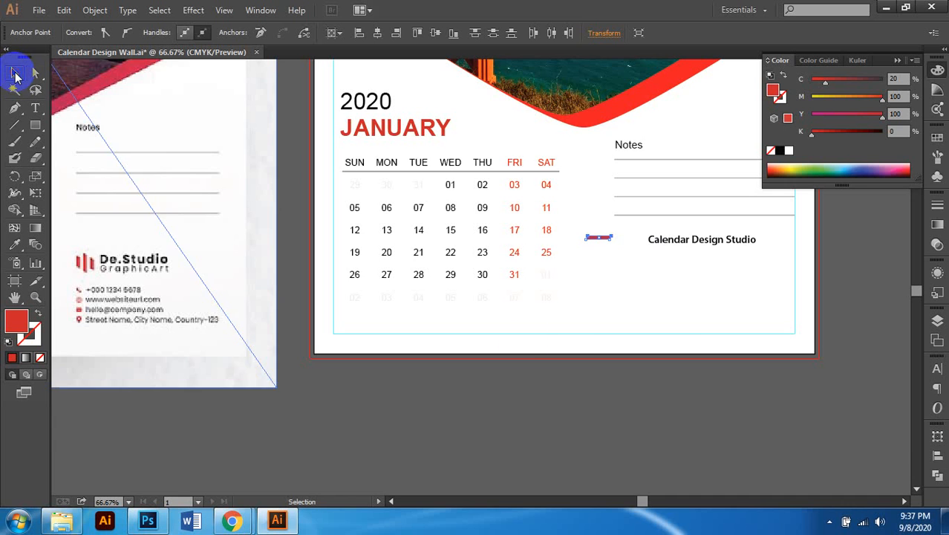
scroll(676, 320, "up", 4)
scroll(431, 160, "up", 3)
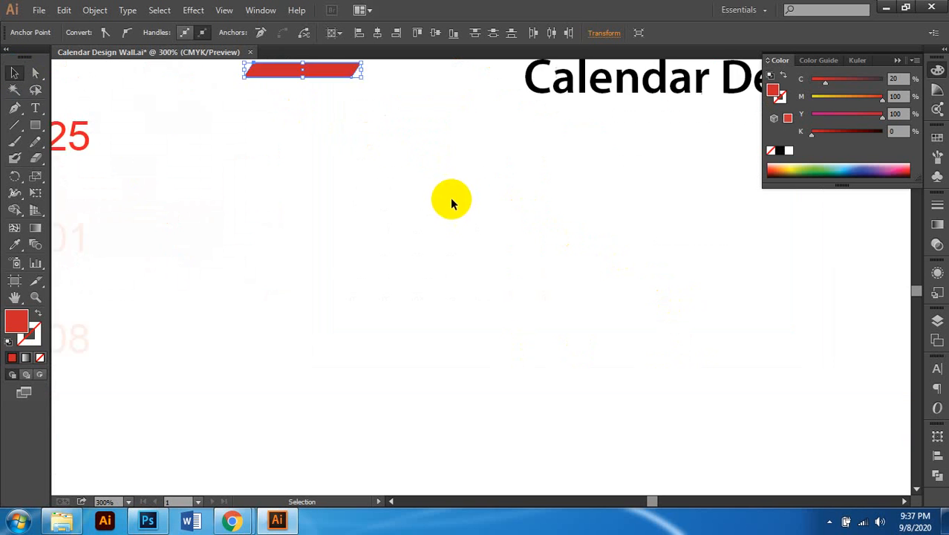
left_click_drag(304, 129, 300, 125)
scroll(304, 131, "up", 2)
left_click(304, 118)
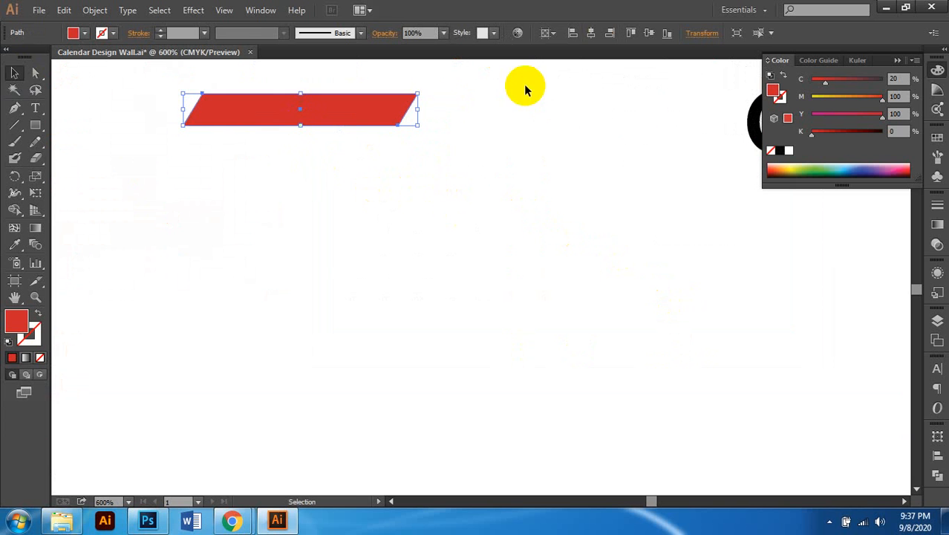
scroll(429, 107, "down", 4)
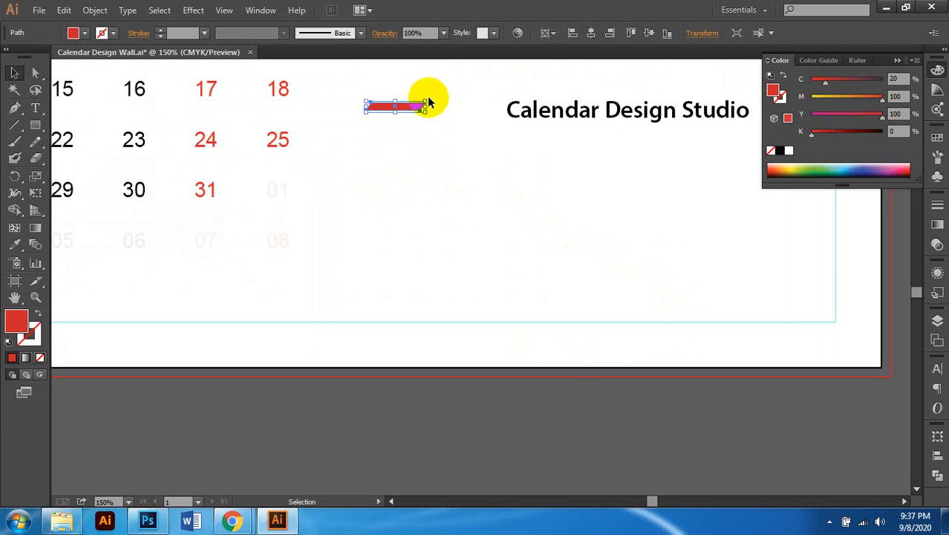
Step: Rotate the red bar 90° to stand vertical, shrink it slightly, and narrow the left bar
left_click_drag(432, 98, 467, 133)
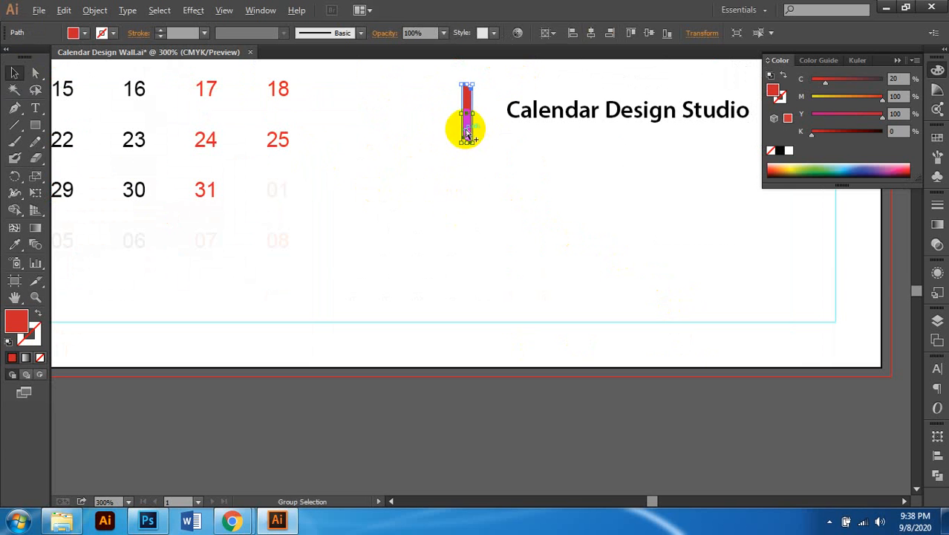
scroll(466, 134, "up", 3)
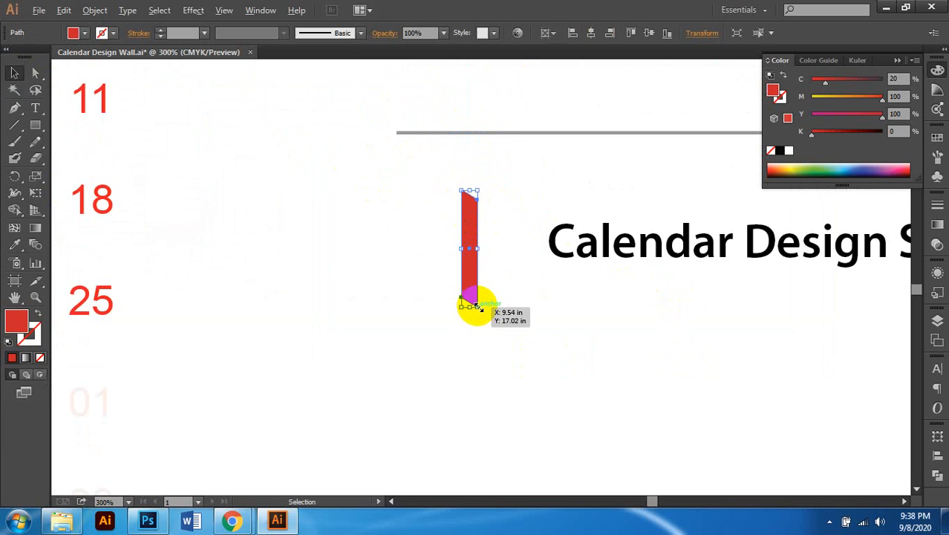
left_click_drag(478, 306, 476, 299)
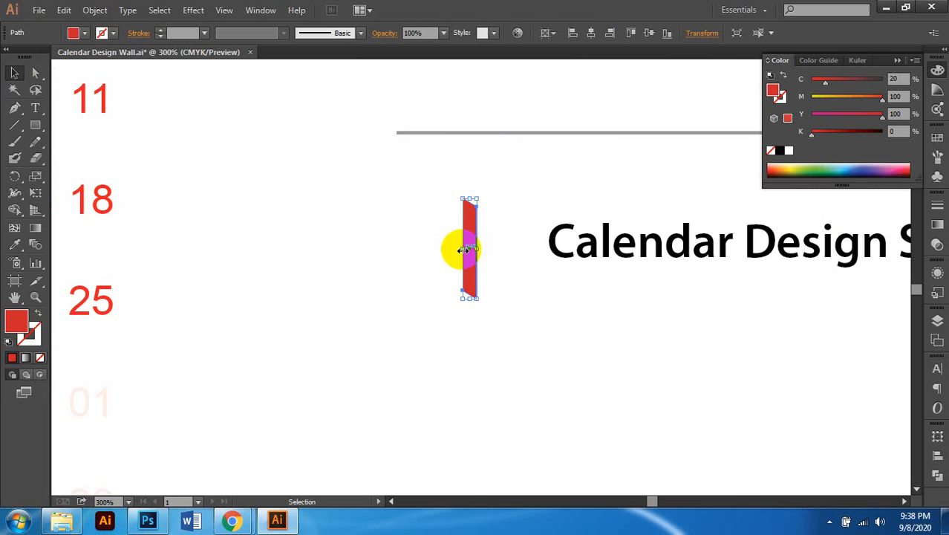
left_click_drag(463, 250, 505, 312)
key("ctrl+z")
scroll(445, 260, "up", 1)
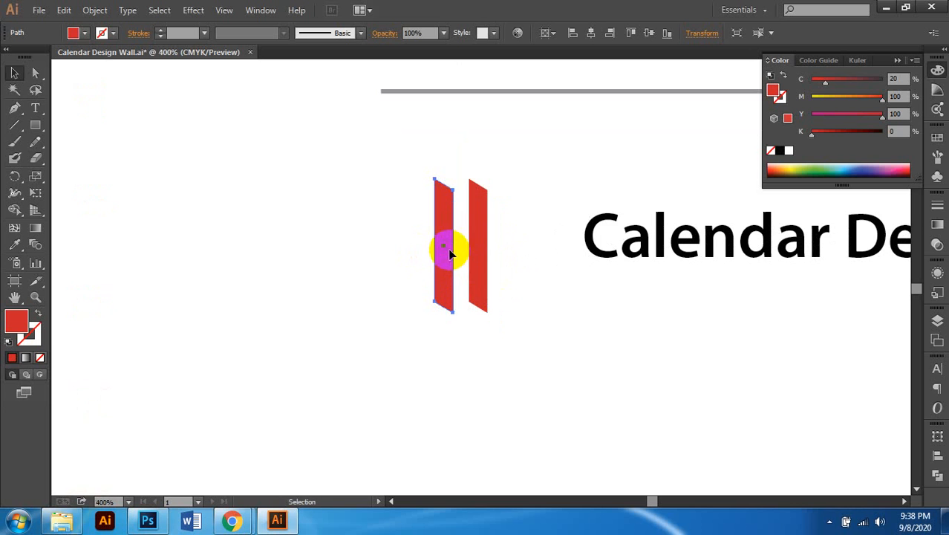
left_click_drag(440, 245, 512, 260)
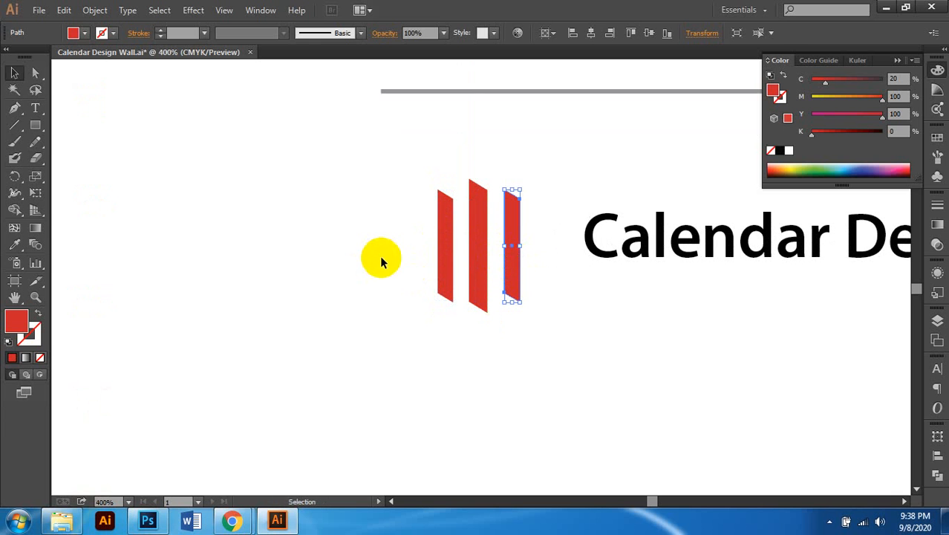
Step: Try shrinking the outer bars around their centre, then undo back to a full-height left bar
left_click(441, 262, "shift")
left_click(482, 197, "shift")
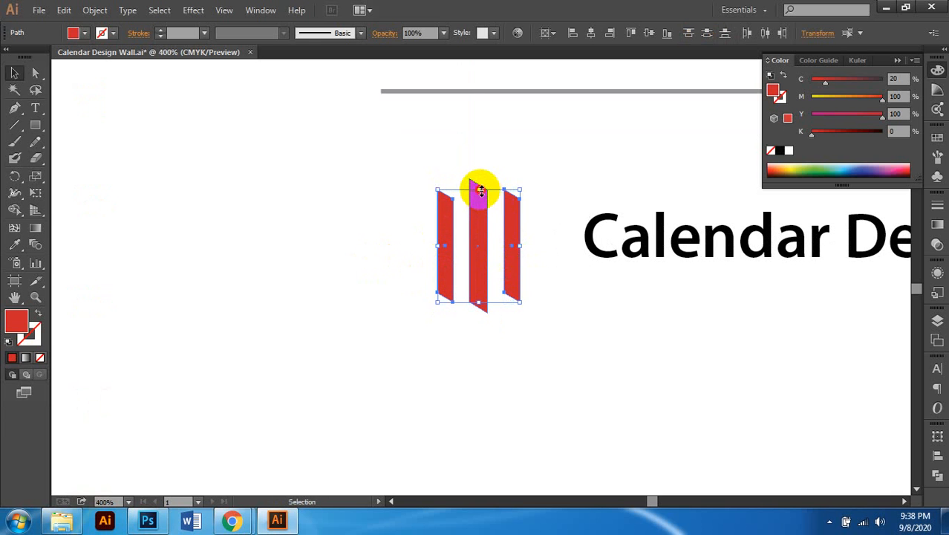
left_click_drag(481, 191, 481, 196)
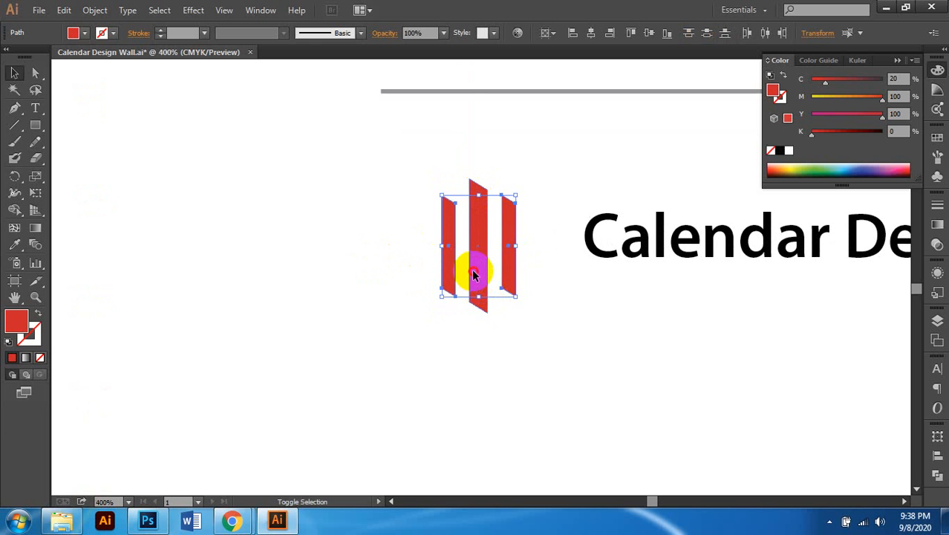
left_click(474, 275, "shift")
scroll(510, 277, "down", 3)
scroll(543, 282, "left", 2)
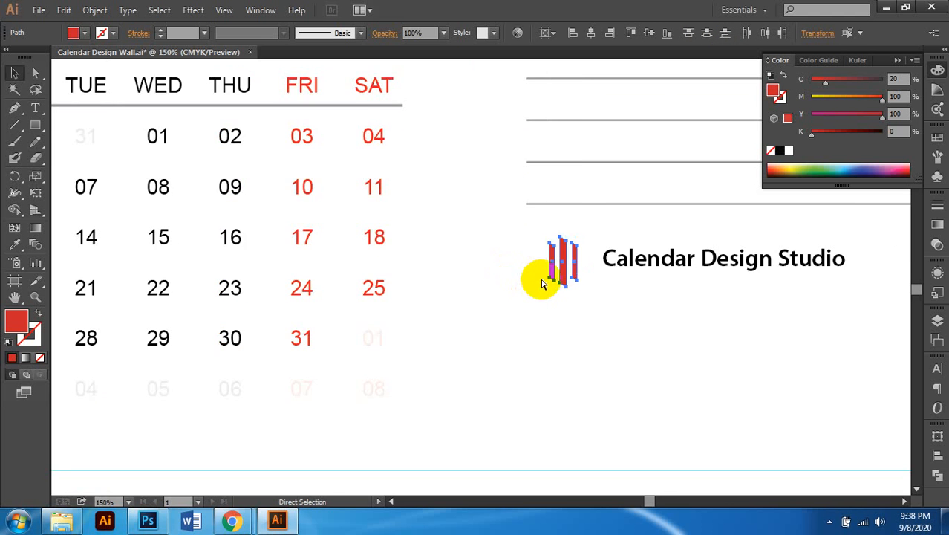
scroll(538, 288, "down", 2)
scroll(227, 331, "left", 2)
scroll(172, 311, "up", 3)
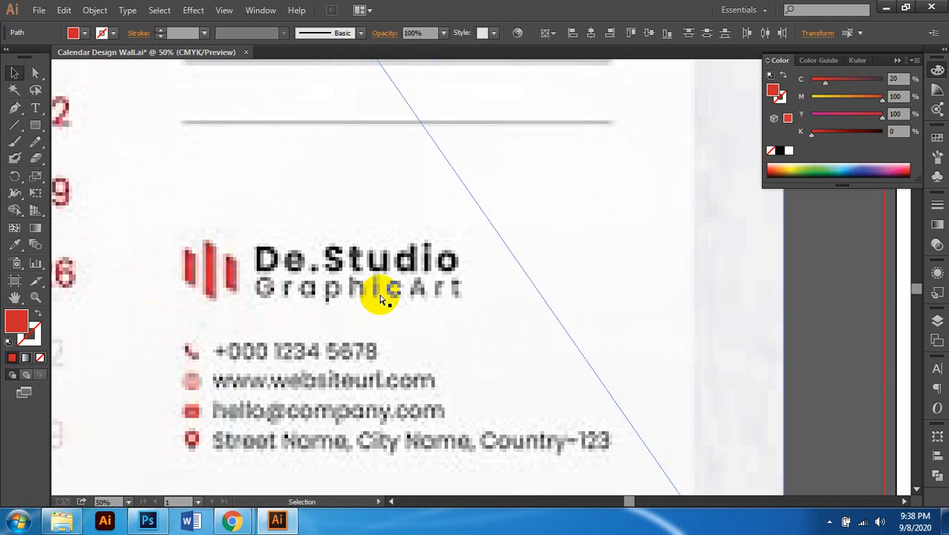
scroll(381, 300, "down", 2)
scroll(597, 291, "right", 1)
scroll(413, 229, "up", 4)
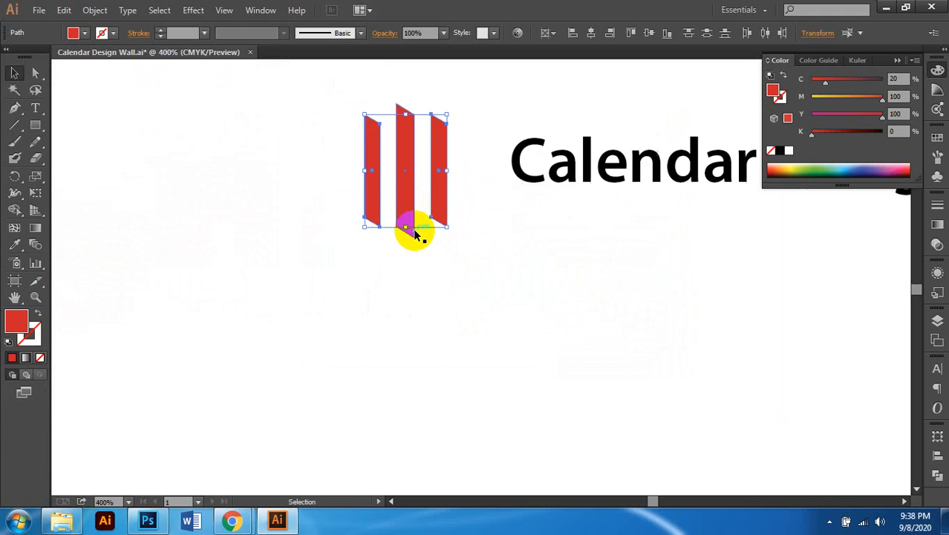
scroll(431, 234, "left", 1)
scroll(435, 233, "up", 1)
key("ctrl+z")
scroll(446, 246, "up", 1)
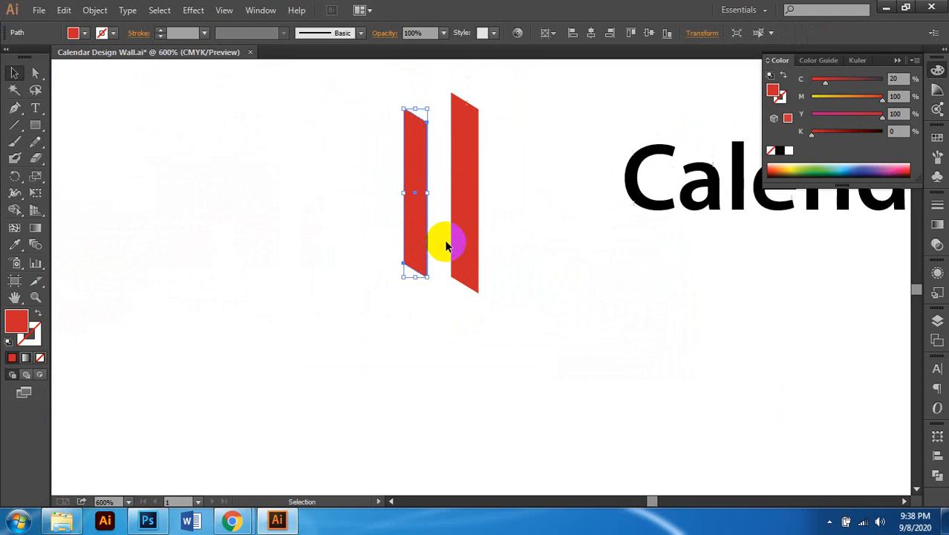
key("ctrl+z")
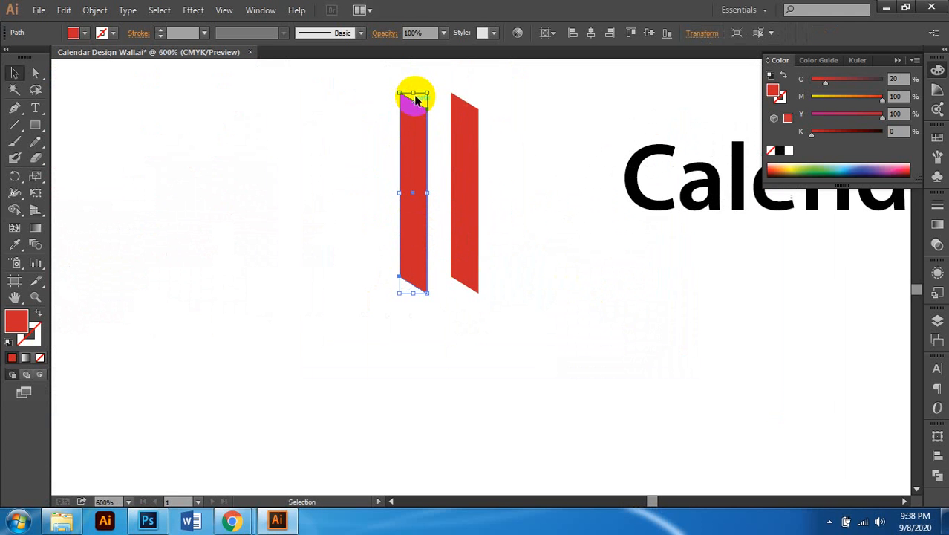
Step: Shorten the left bar at top and bottom, then copy it to the right of the middle bar
left_click_drag(416, 94, 415, 134)
key("ctrl+z")
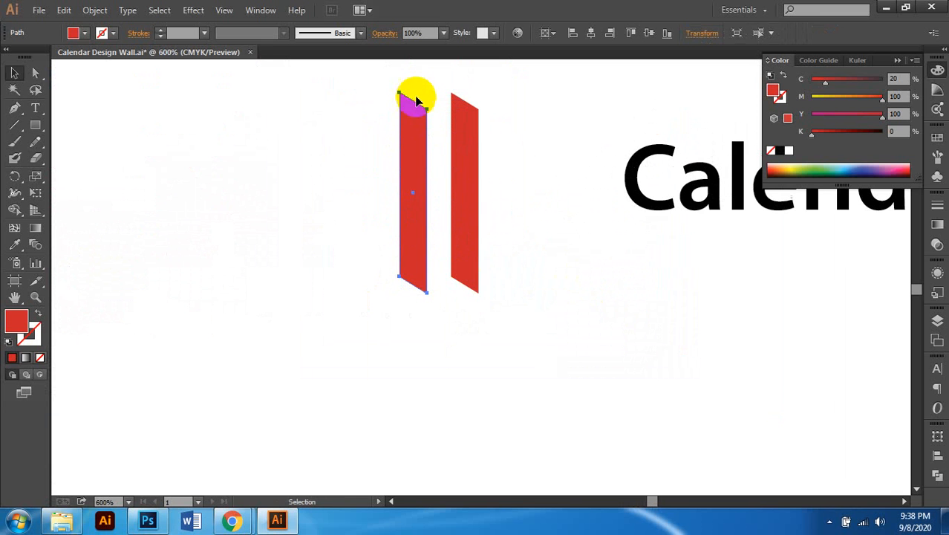
left_click(413, 90)
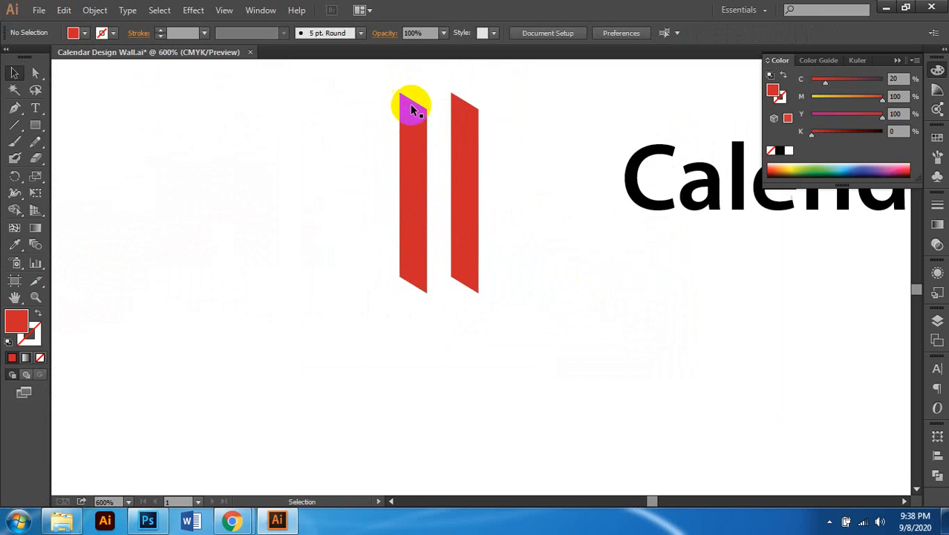
left_click(412, 110)
left_click_drag(416, 92, 415, 119)
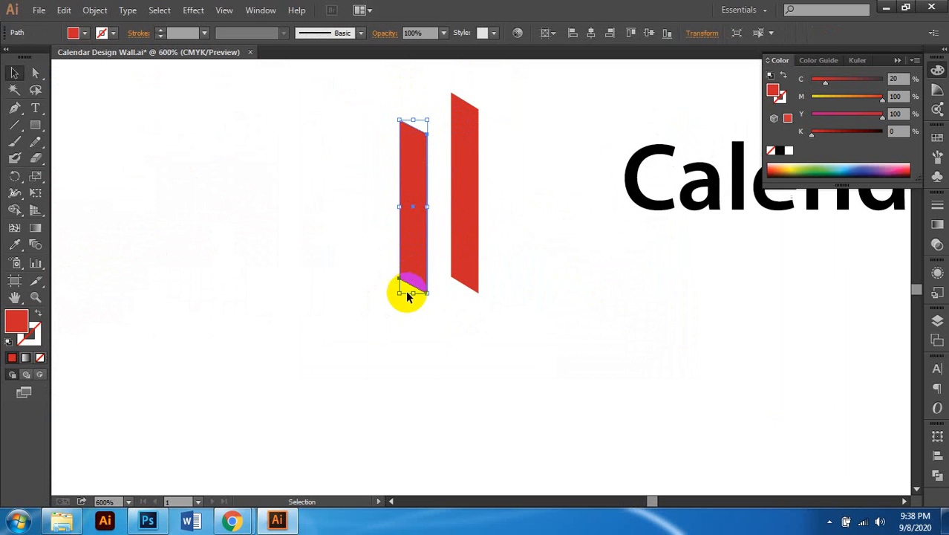
left_click_drag(415, 292, 418, 257)
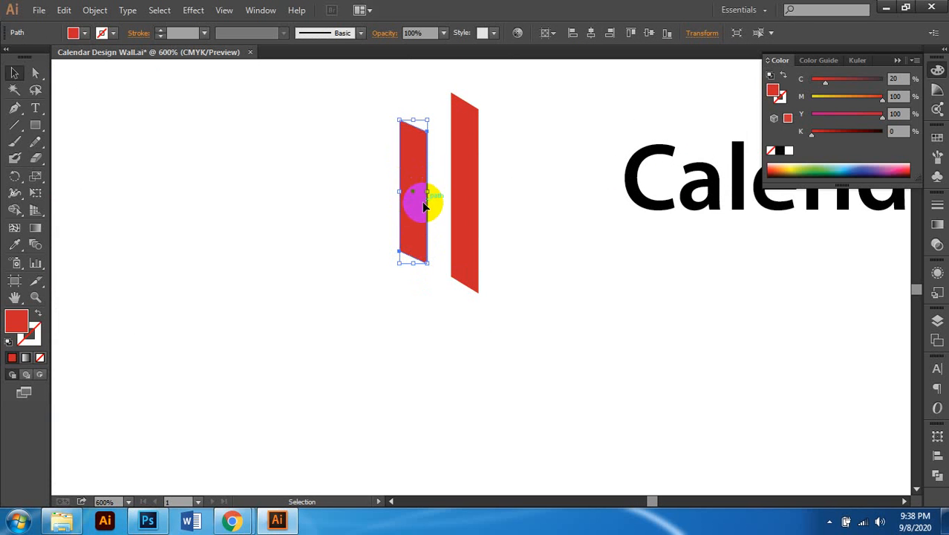
left_click_drag(423, 208, 525, 204)
Step: Select all three red bars and set alignment relative to the selection
left_click(460, 203, "shift")
left_click(407, 191, "shift")
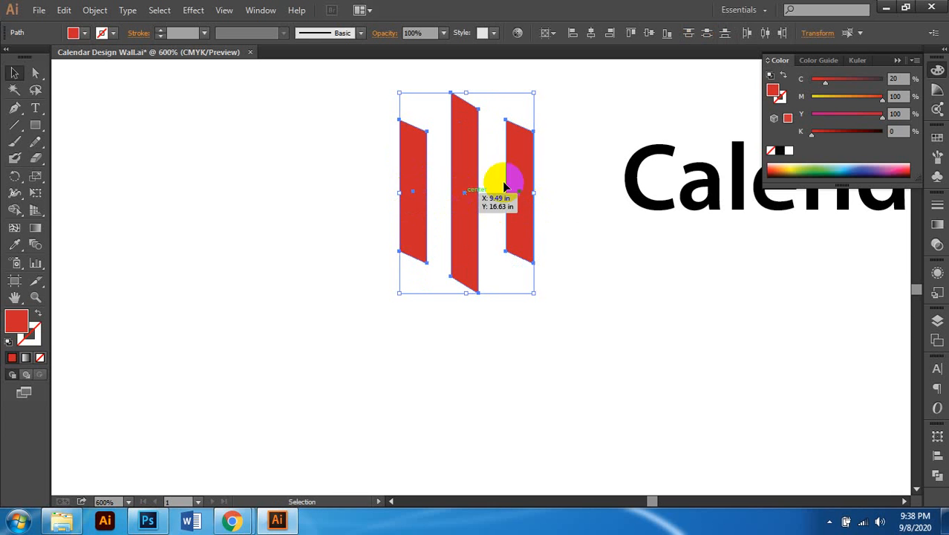
left_click(553, 43)
left_click(556, 48)
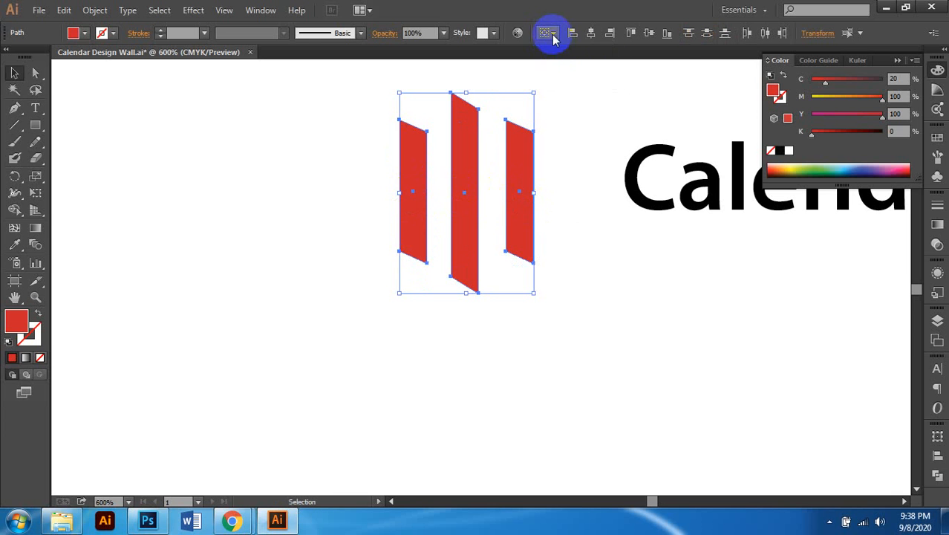
left_click(553, 38)
left_click(663, 17)
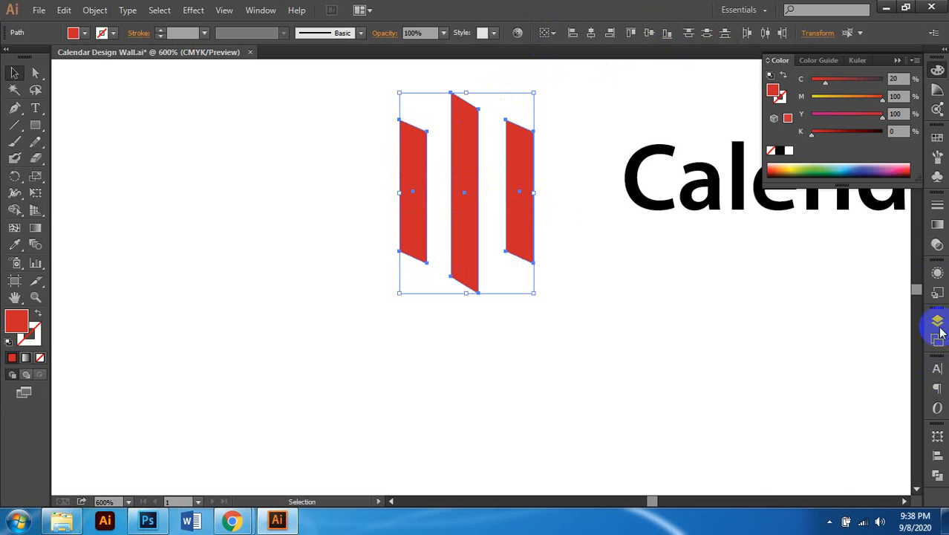
Step: Distribute the bars' vertical and horizontal spacing evenly and centre them vertically on each other
left_click(939, 458)
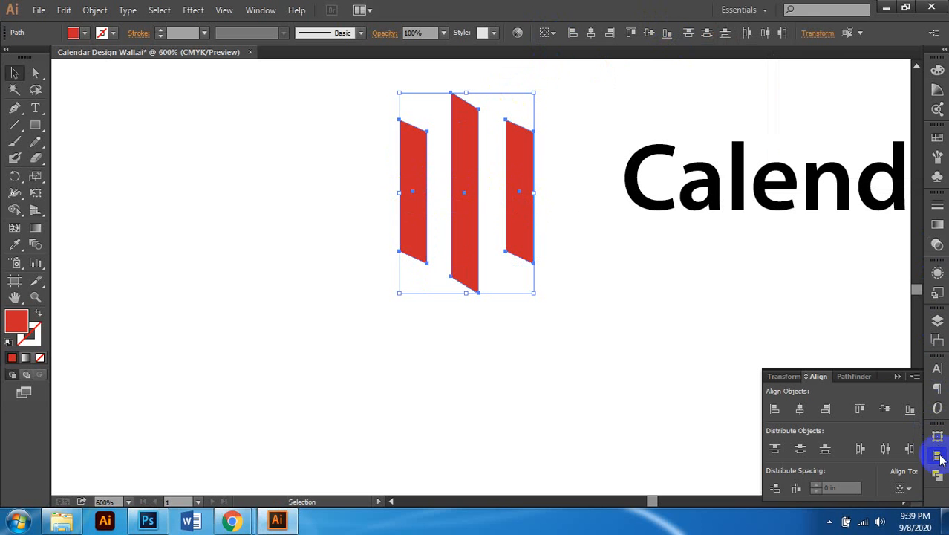
left_click(777, 490)
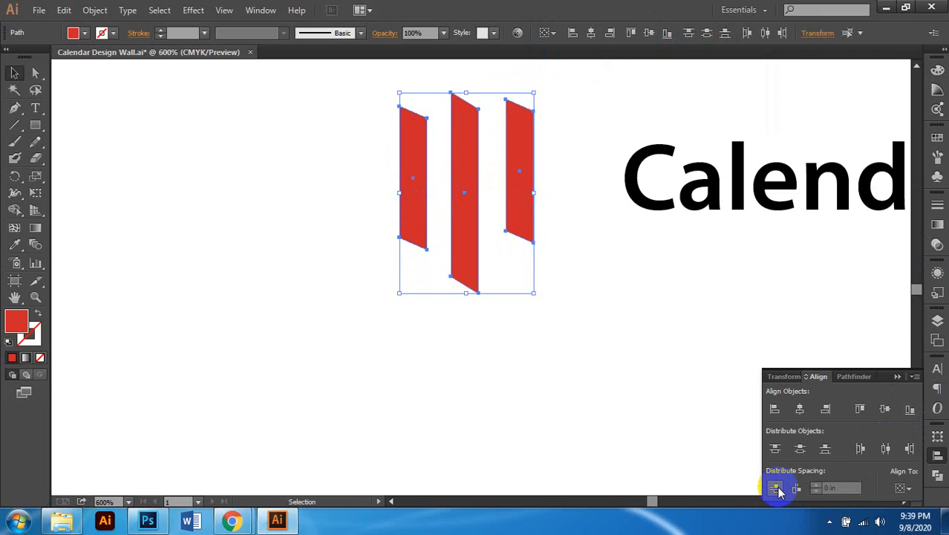
left_click(793, 488)
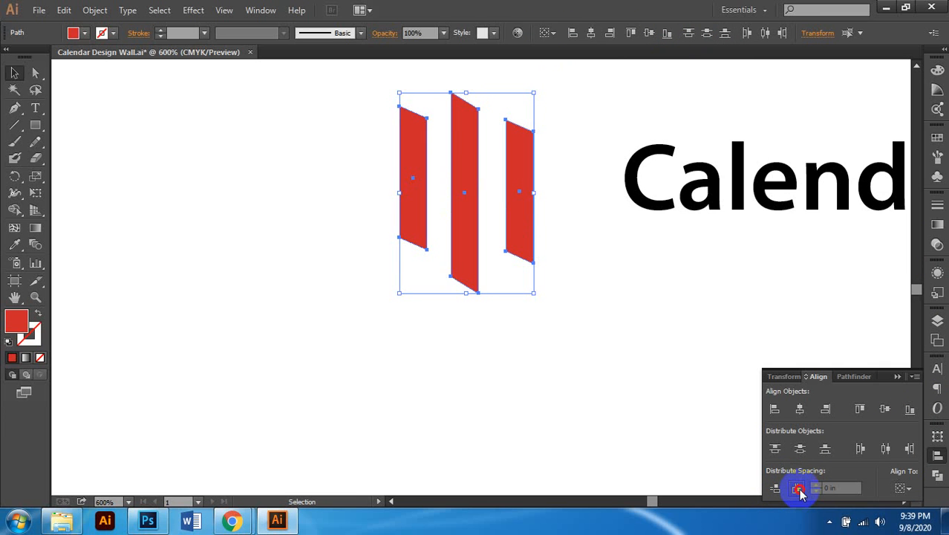
left_click(798, 490)
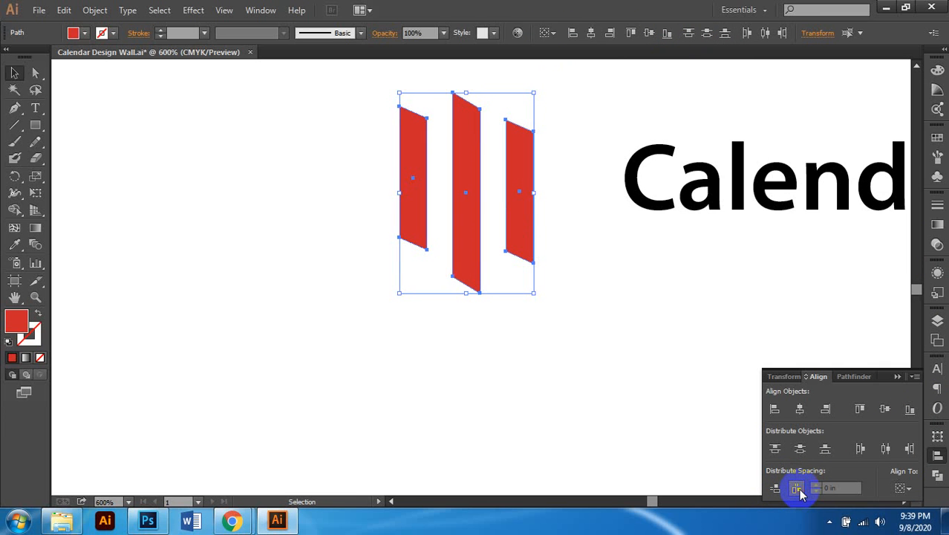
left_click(886, 410)
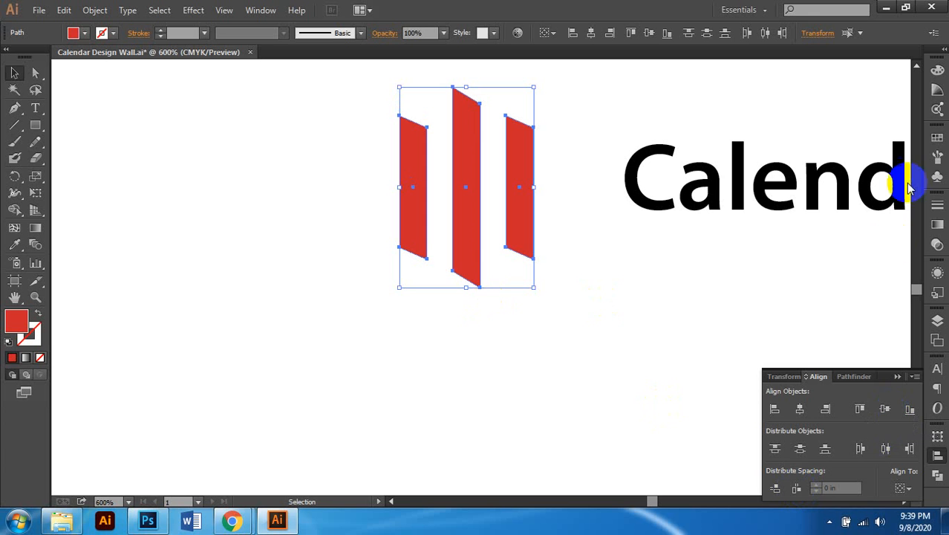
left_click(935, 459)
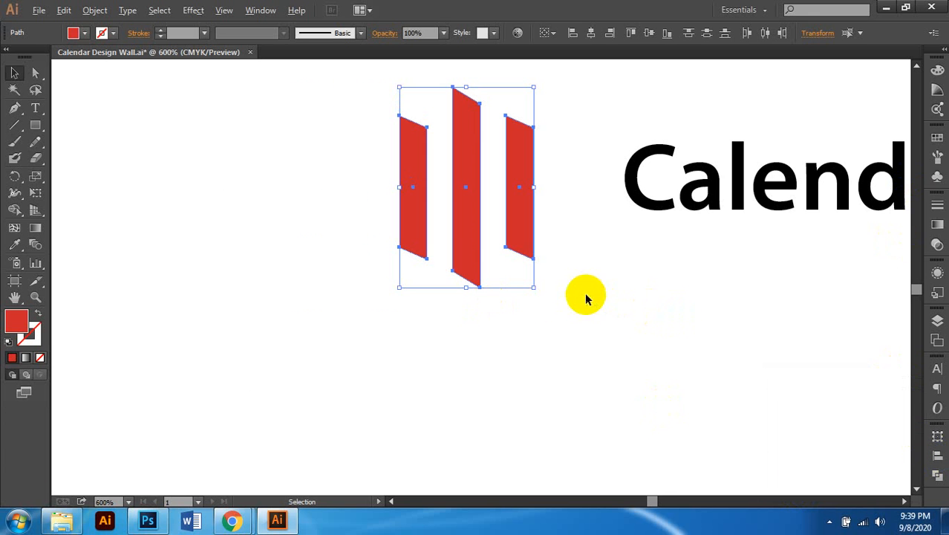
key("ctrl+1")
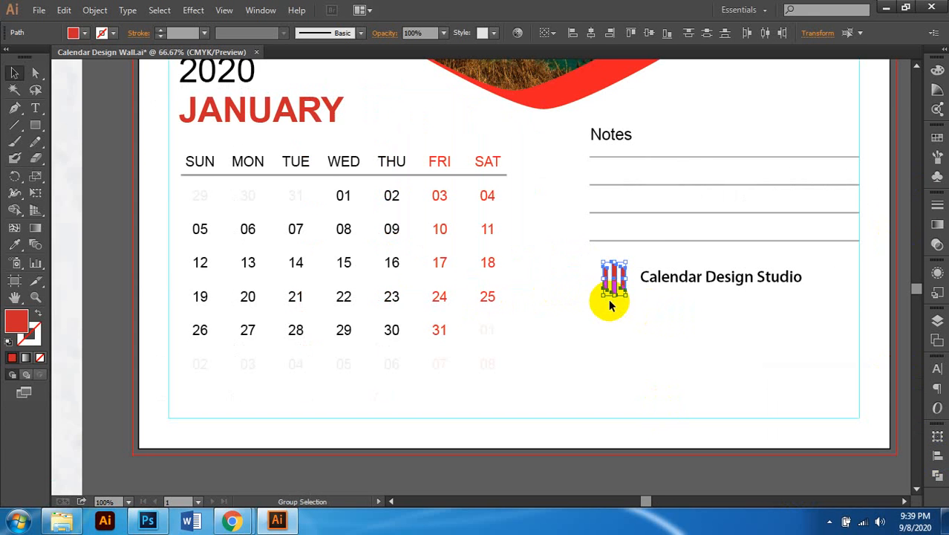
Step: Scale the red bars down to logo size and nudge one bar slightly right
scroll(611, 302, "down", 1)
scroll(614, 303, "left", 3)
scroll(752, 281, "right", 2)
scroll(744, 276, "up", 2)
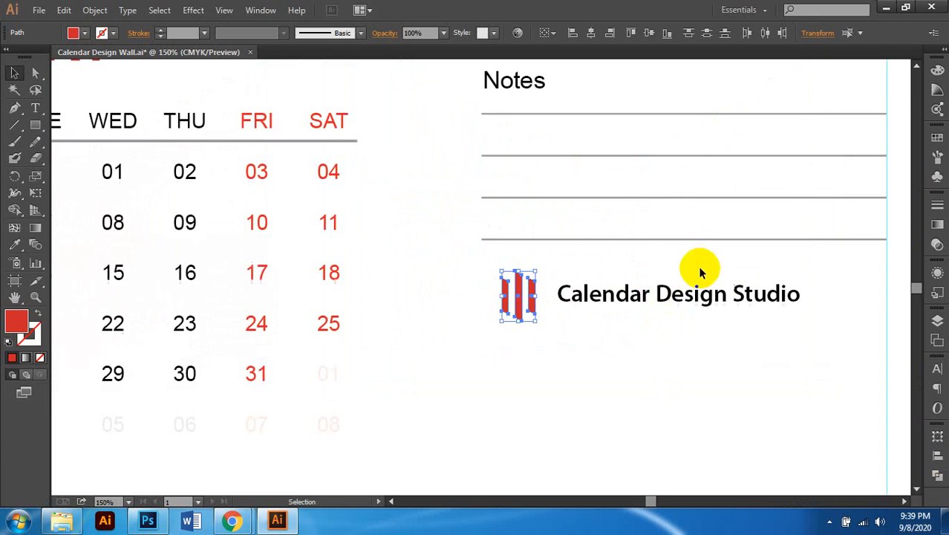
scroll(530, 303, "up", 2)
left_click_drag(535, 328, 529, 330)
scroll(526, 324, "right", 1)
left_click_drag(492, 293, 521, 296)
scroll(546, 339, "down", 2)
scroll(486, 322, "right", 1)
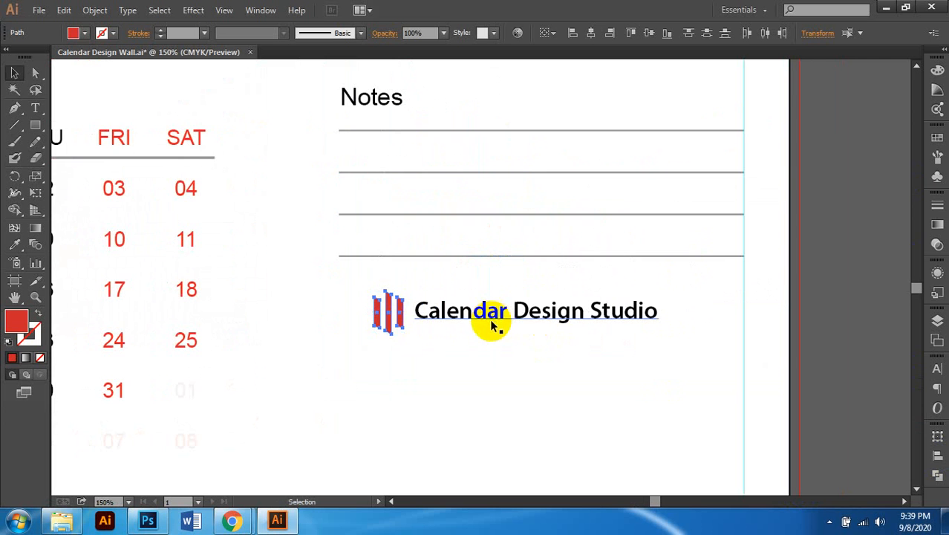
scroll(424, 356, "up", 2)
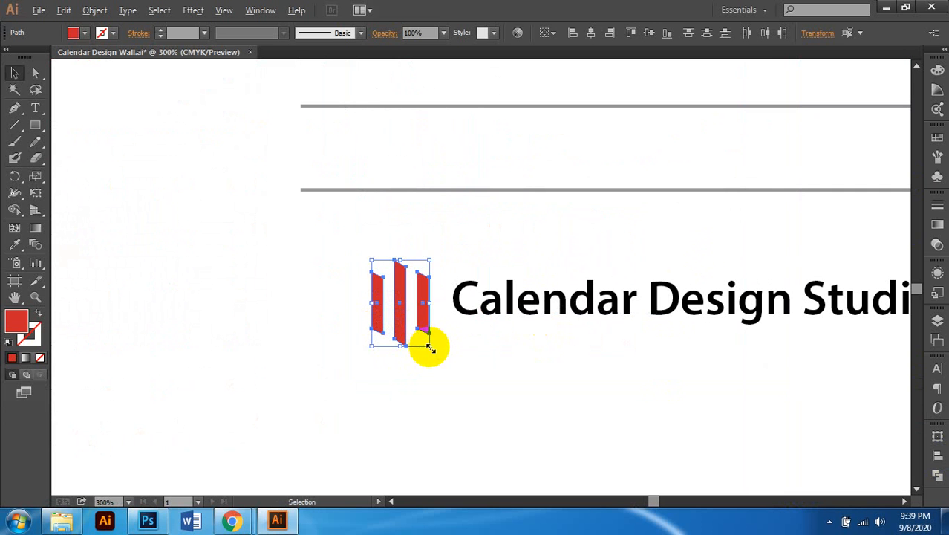
left_click_drag(429, 347, 424, 335)
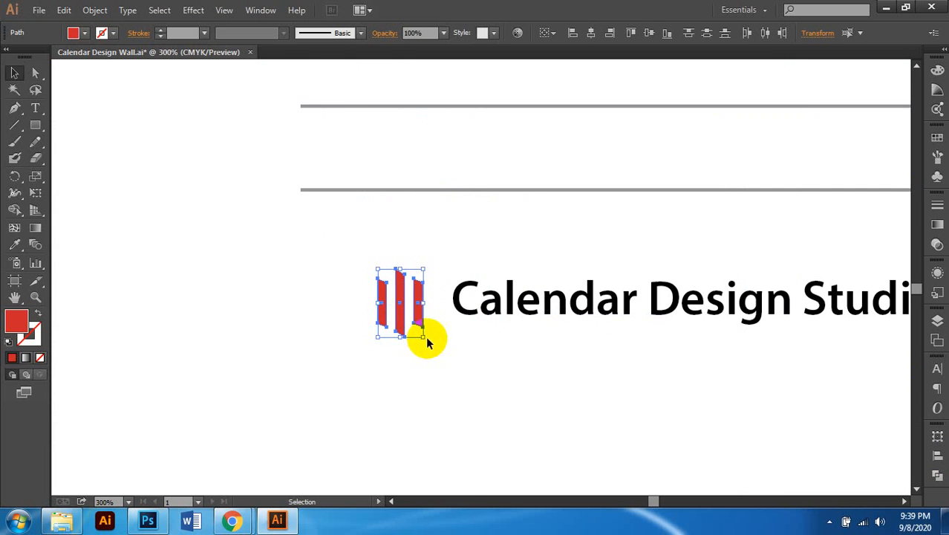
scroll(451, 324, "down", 2)
Step: Break the studio name onto two lines between Design and Studio, then undo it
left_click(518, 329)
scroll(518, 329, "up", 2)
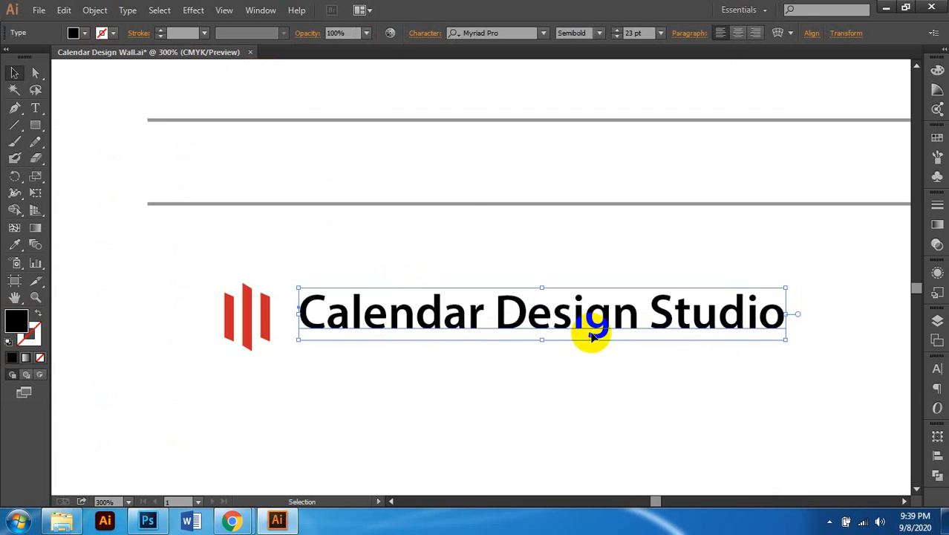
key("t")
left_click(649, 319)
left_click_drag(639, 307, 650, 320)
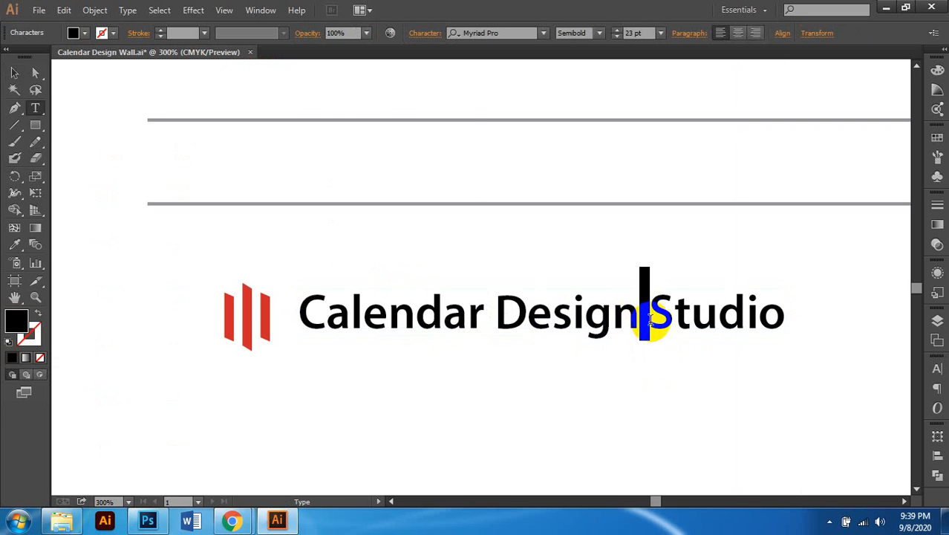
key("Return")
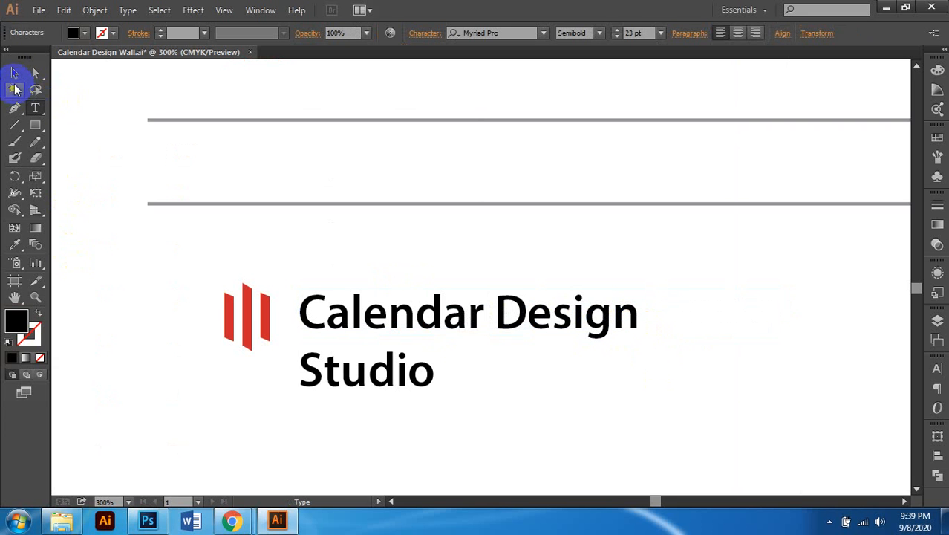
left_click(13, 74)
key("ctrl+z")
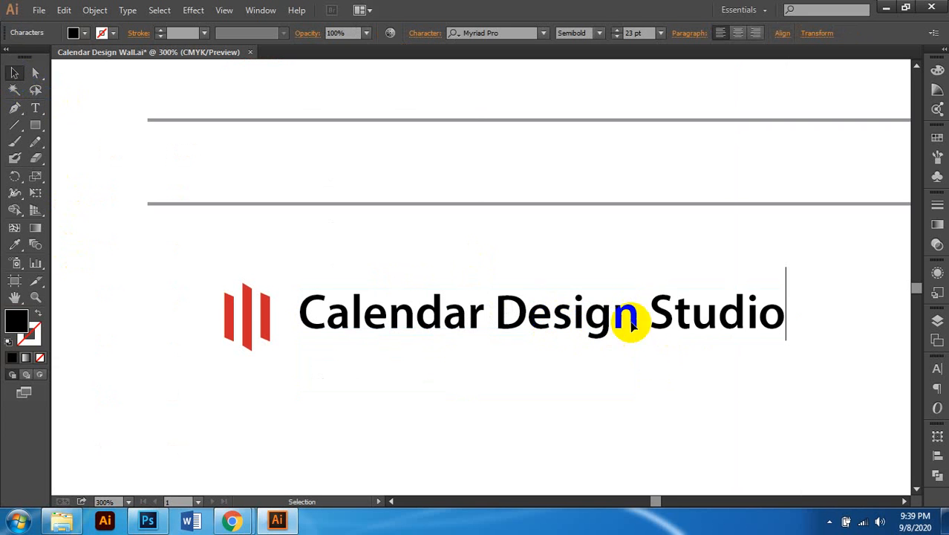
scroll(569, 319, "down", 3)
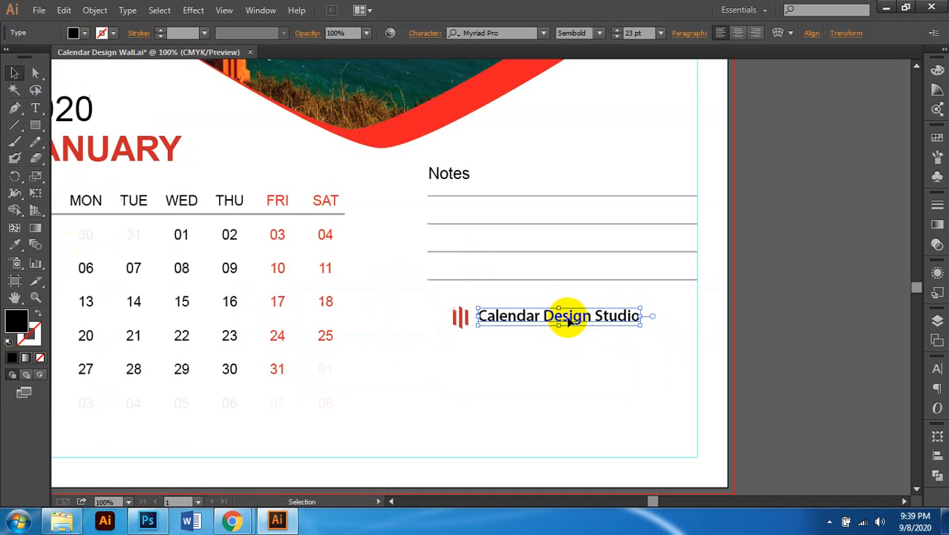
scroll(606, 334, "up", 2)
Step: Add a 'Graphic Design' line under the studio name and set it to 15 pt
double_click(659, 307)
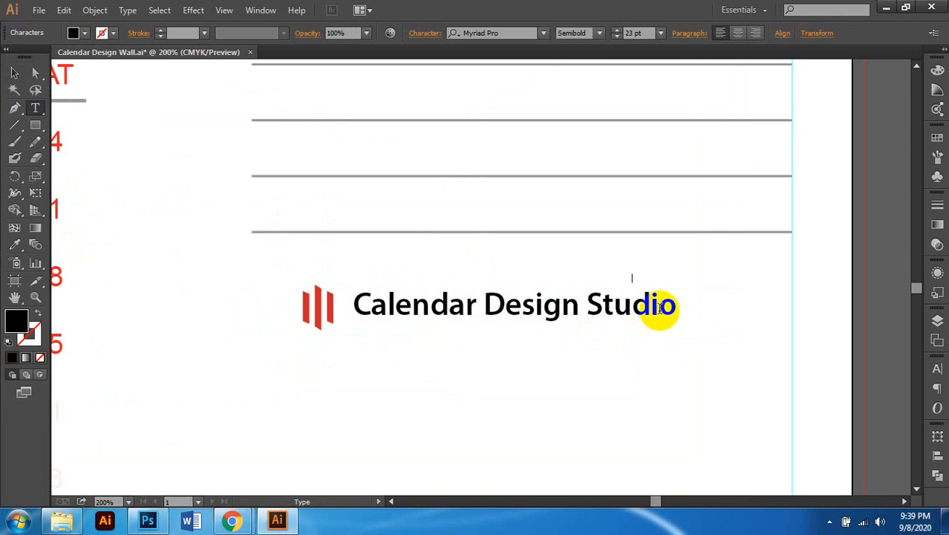
left_click(674, 305)
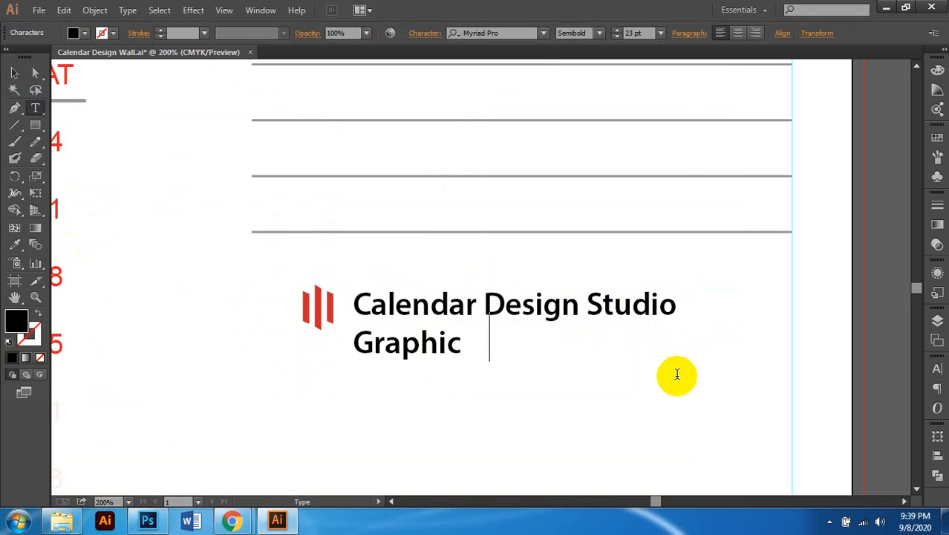
triple_click(415, 353)
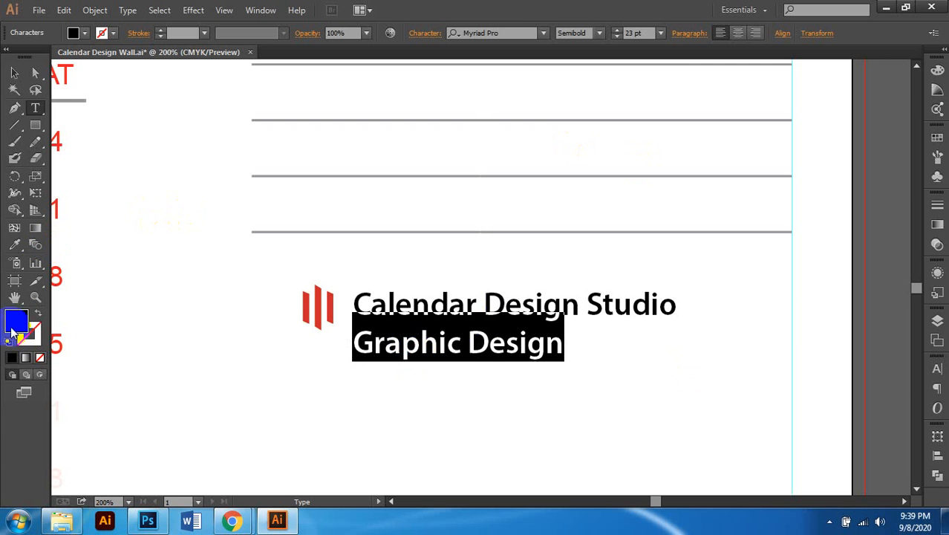
left_click(637, 34)
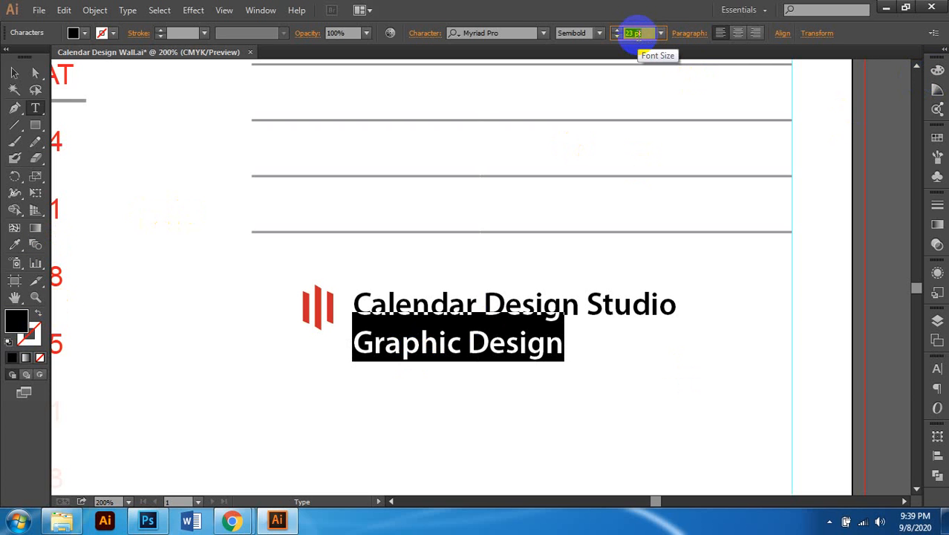
type("15")
key("Return")
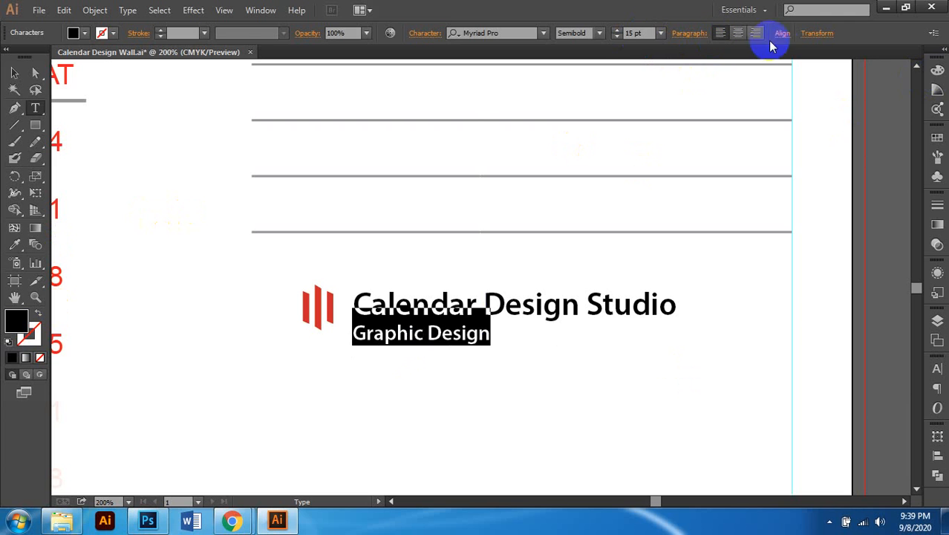
Step: Colour the Graphic Design line grey with K 70 in the Color panel
left_click(938, 69)
left_click(828, 132)
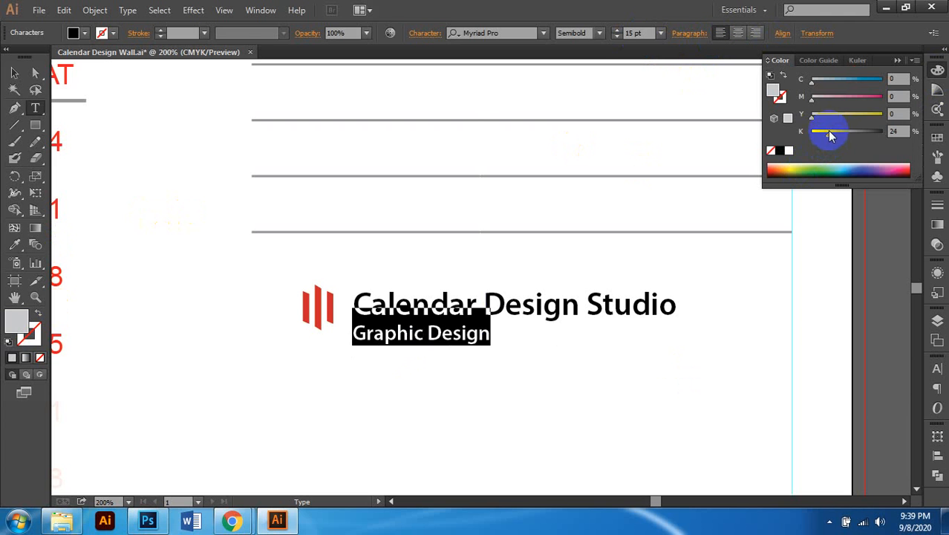
left_click(899, 130)
left_click(829, 137)
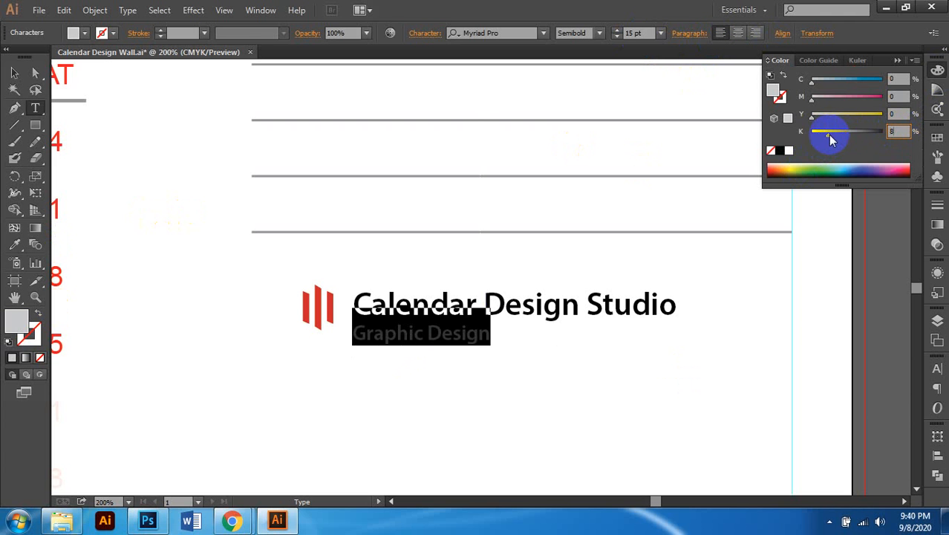
key("Return")
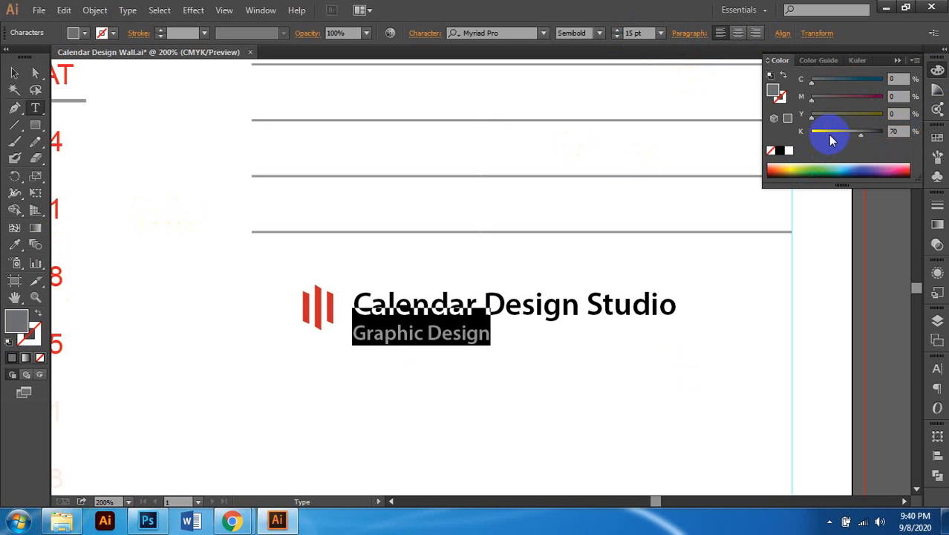
Step: Centre-align both text lines and drag the text block beside the logo
left_click(13, 73)
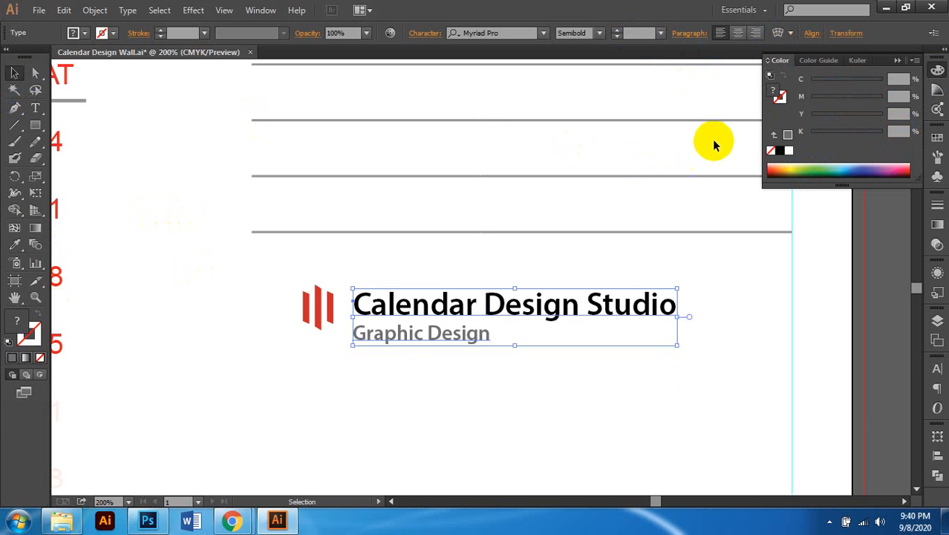
left_click(738, 35)
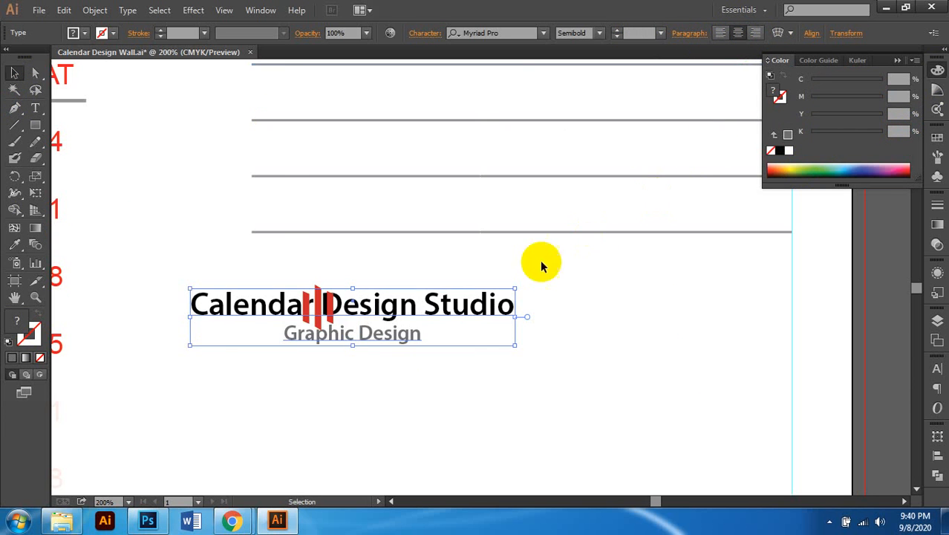
scroll(483, 298, "left", 1)
left_click_drag(452, 312, 615, 321)
scroll(624, 360, "down", 1)
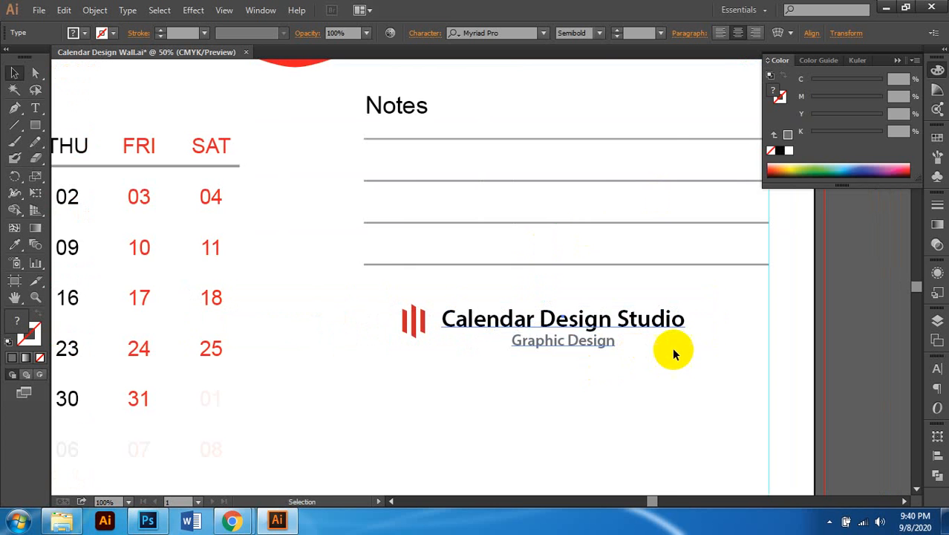
scroll(661, 351, "down", 1)
Step: Shrink the three red bars slightly, group them with Ctrl+G, and nudge the group right toward the name
left_click(635, 314)
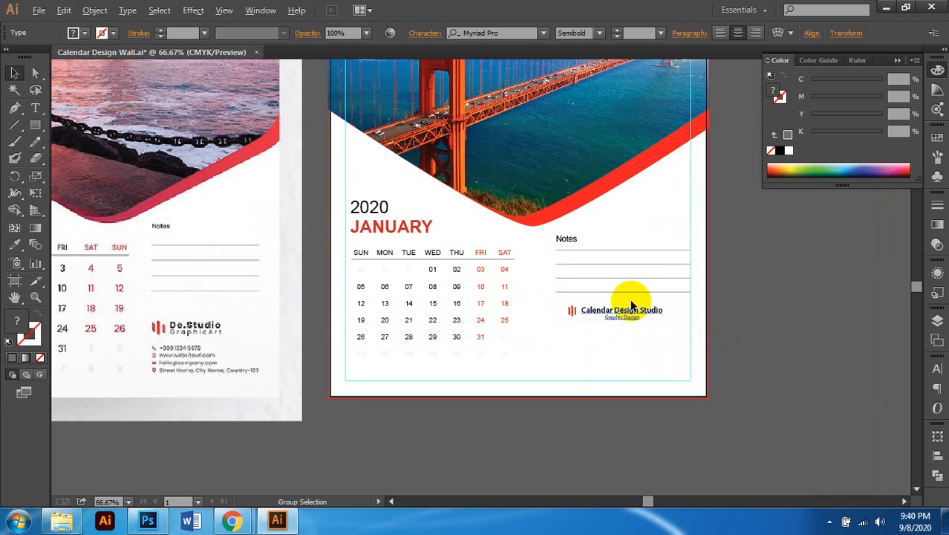
scroll(635, 315, "up", 4)
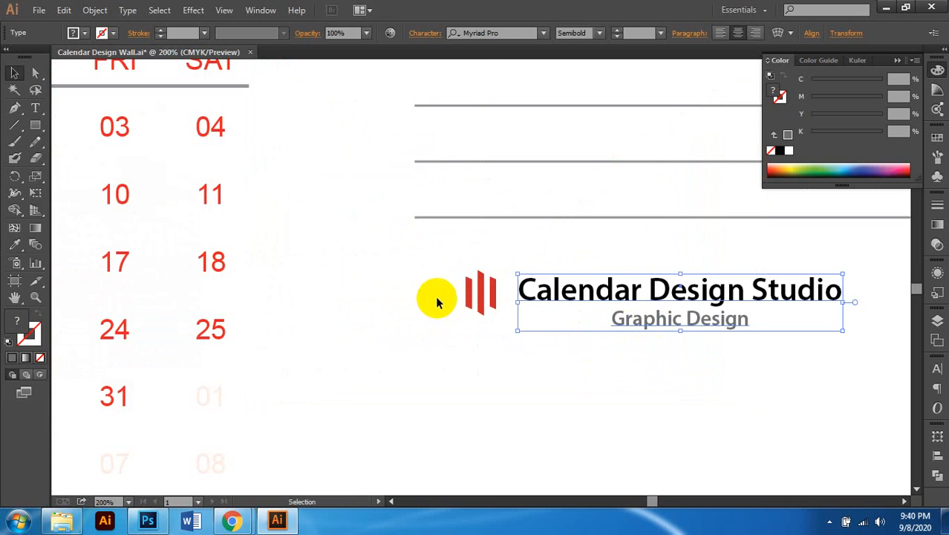
left_click(475, 289)
scroll(479, 297, "up", 3)
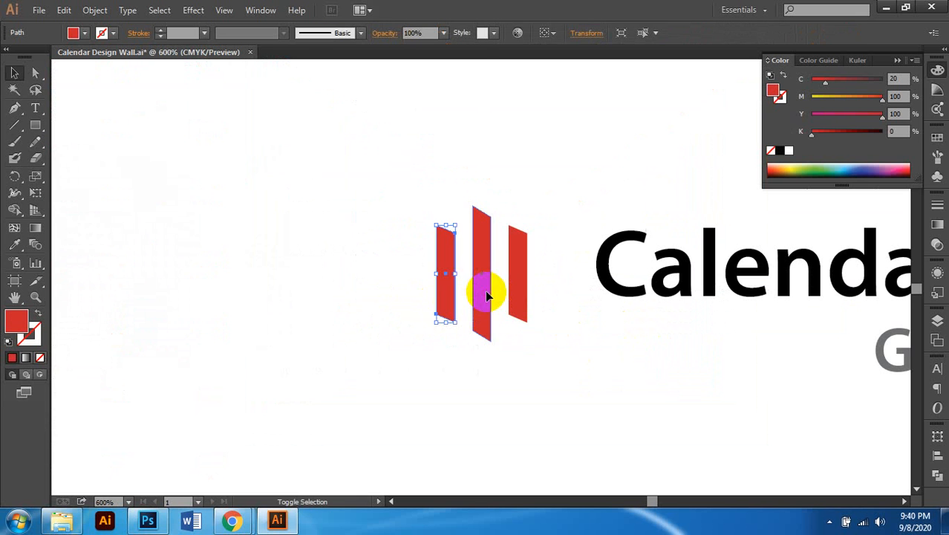
left_click(486, 292, "shift")
left_click(519, 286)
left_click(483, 272, "shift")
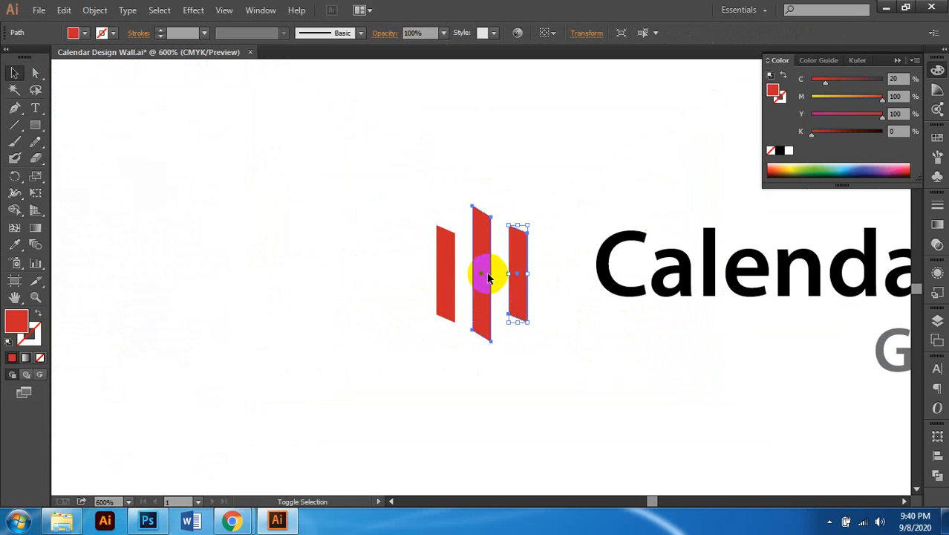
left_click(450, 263, "shift")
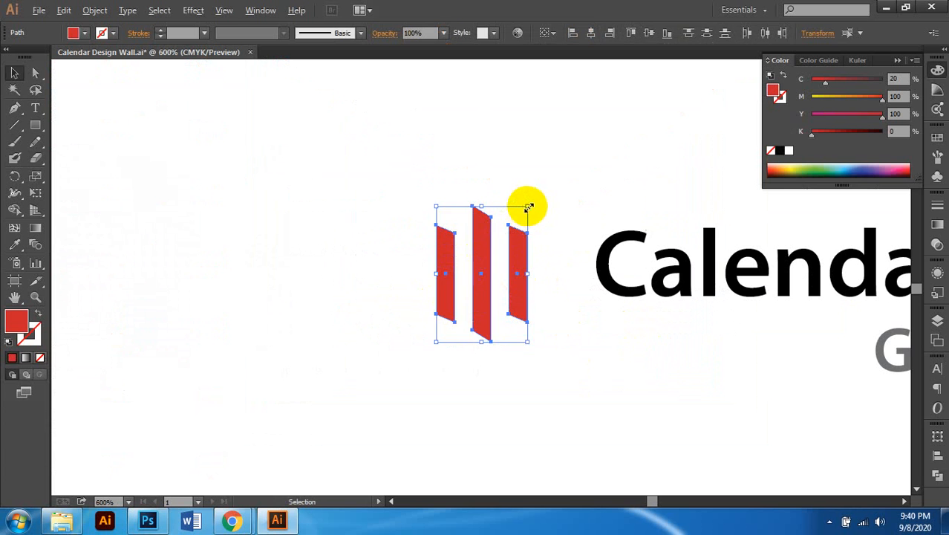
left_click_drag(524, 206, 522, 219)
key("ctrl+g")
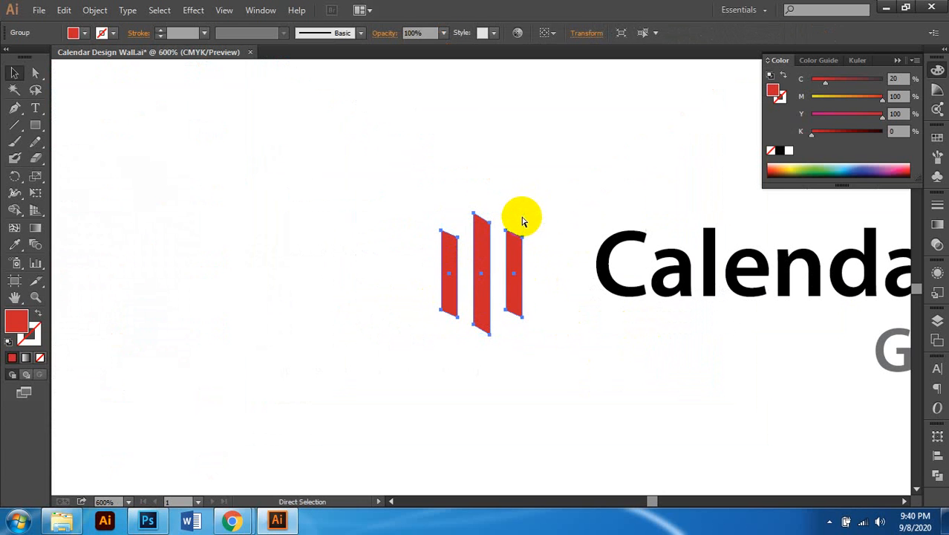
left_click(520, 301)
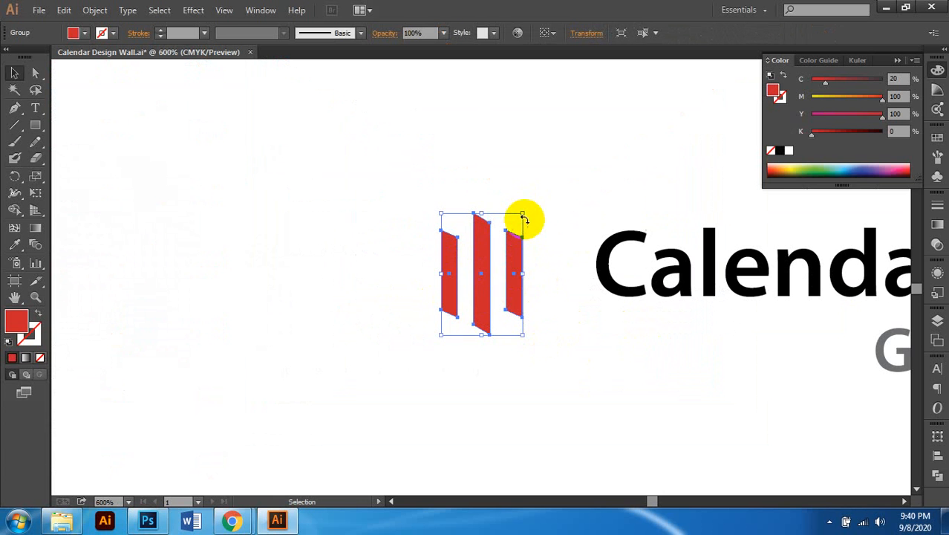
left_click_drag(522, 213, 519, 220)
left_click_drag(509, 276, 547, 296)
Step: Group the bar logo with the studio name text and move the group a little left
scroll(550, 299, "down", 6)
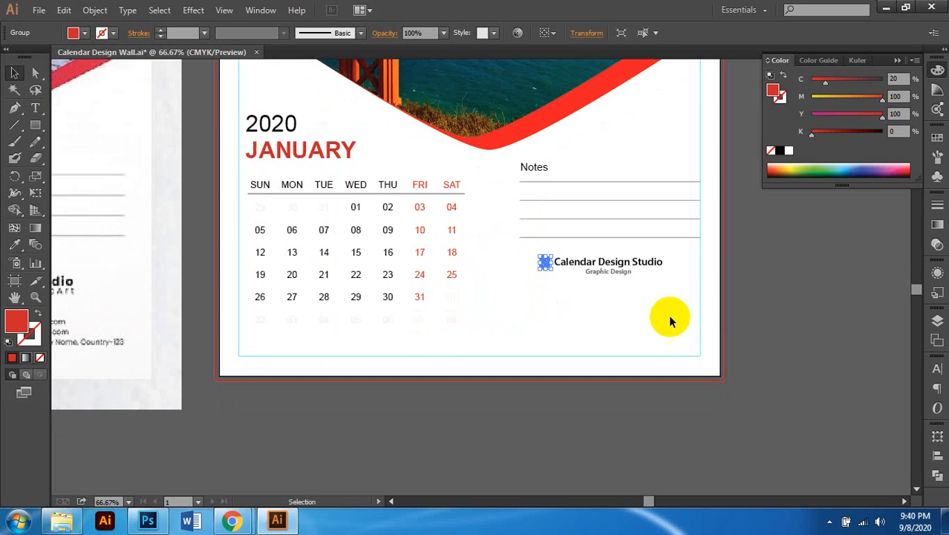
left_click(729, 322)
scroll(686, 351, "left", 3)
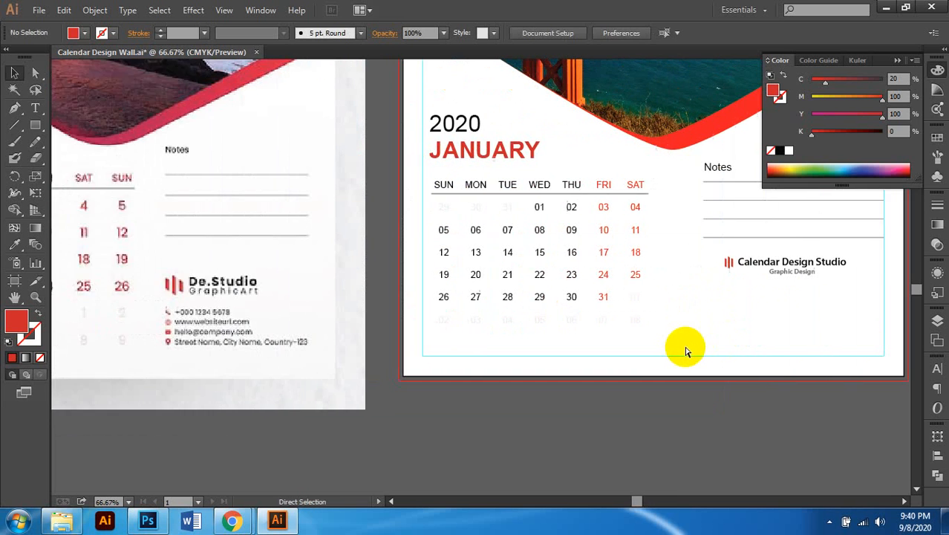
scroll(684, 350, "right", 3)
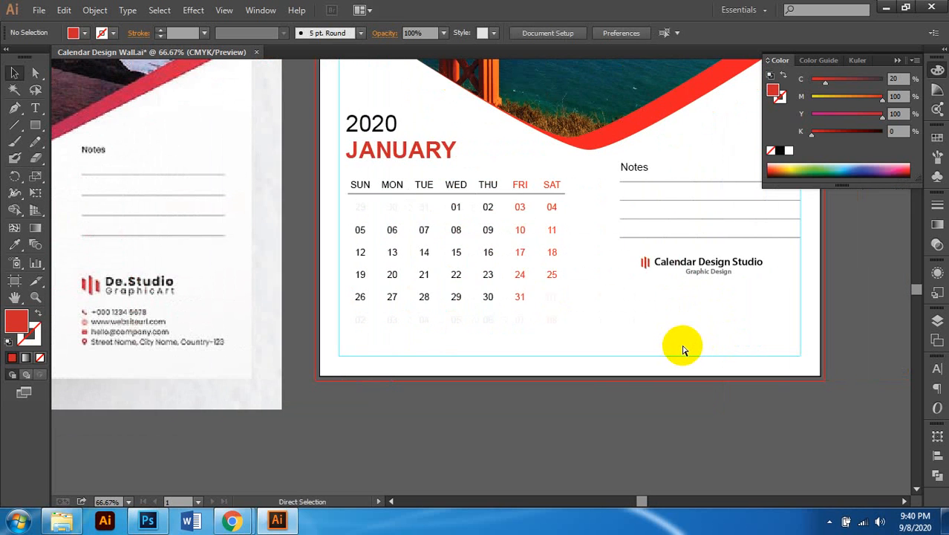
scroll(684, 350, "left", 3)
scroll(776, 331, "right", 2)
scroll(651, 341, "left", 3)
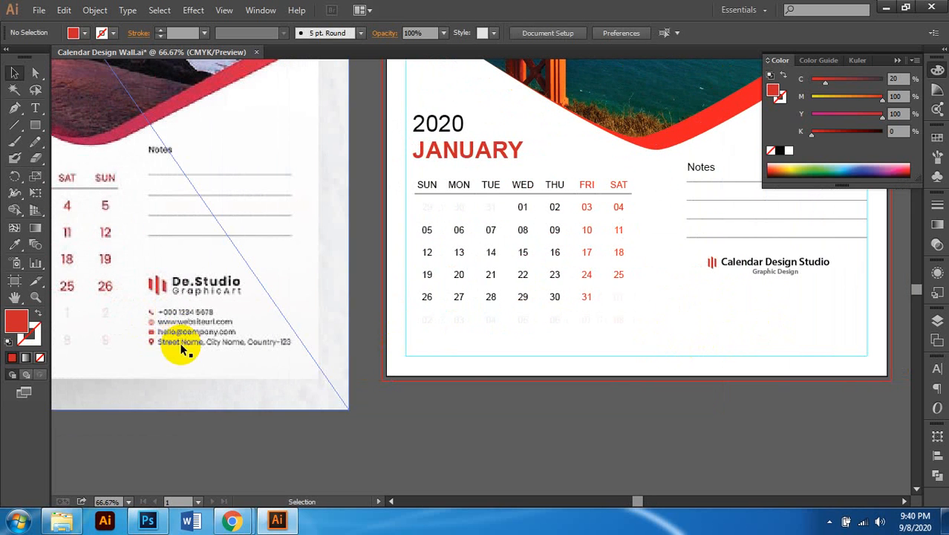
scroll(446, 353, "right", 4)
scroll(697, 321, "up", 1)
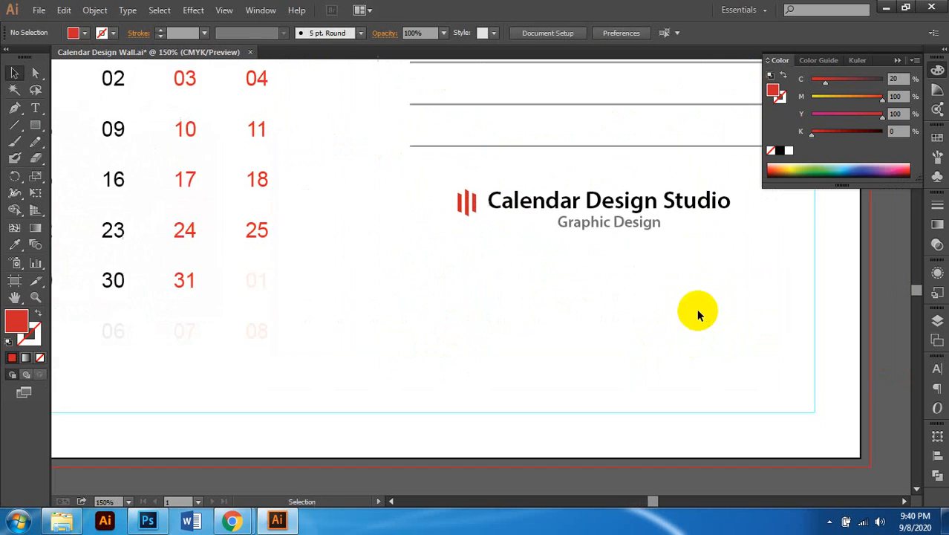
scroll(550, 306, "down", 1)
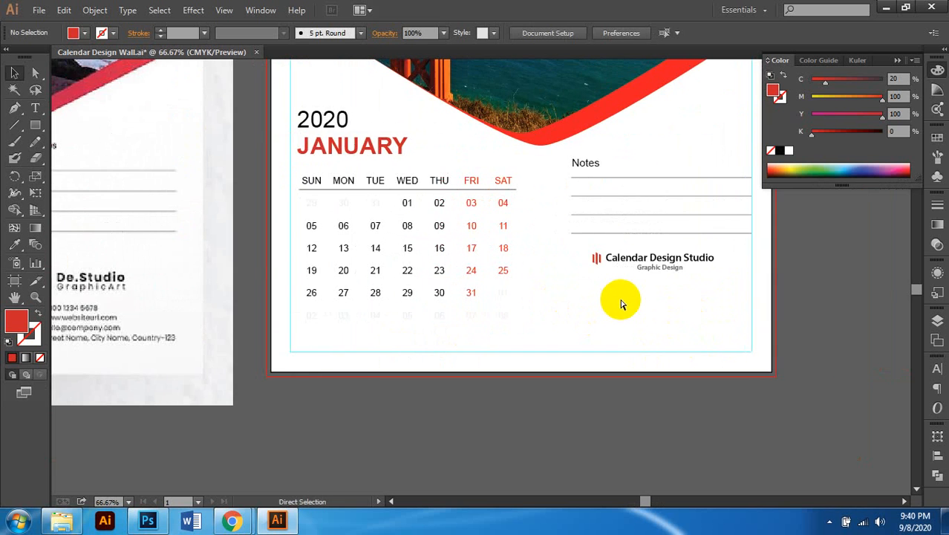
scroll(620, 301, "left", 2)
scroll(627, 300, "right", 1)
scroll(718, 306, "up", 2)
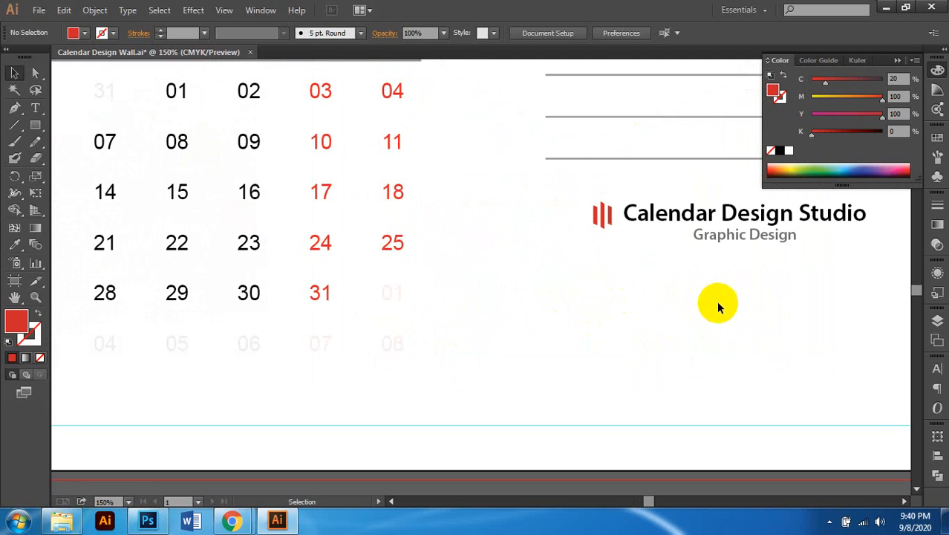
left_click(601, 215)
scroll(613, 286, "up", 2)
scroll(621, 294, "right", 1)
key("ctrl+g")
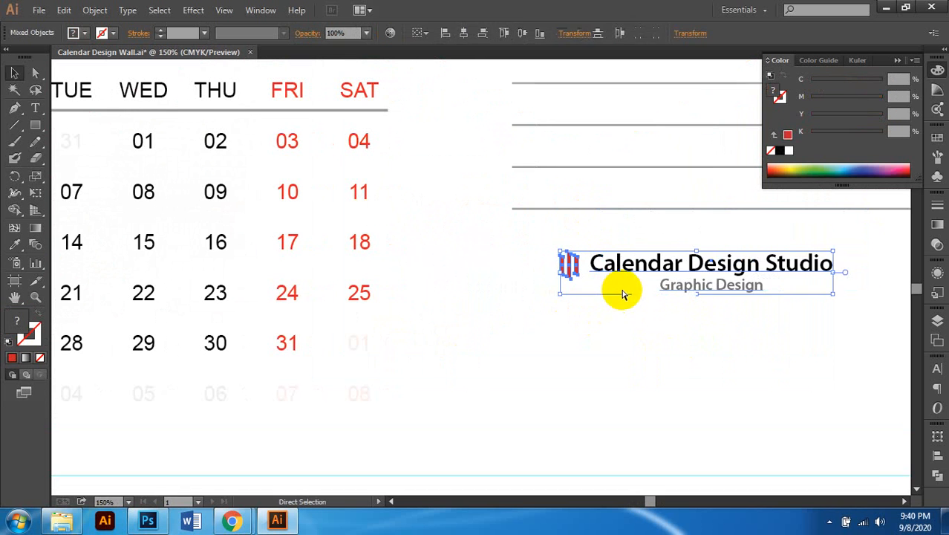
left_click_drag(672, 267, 625, 269)
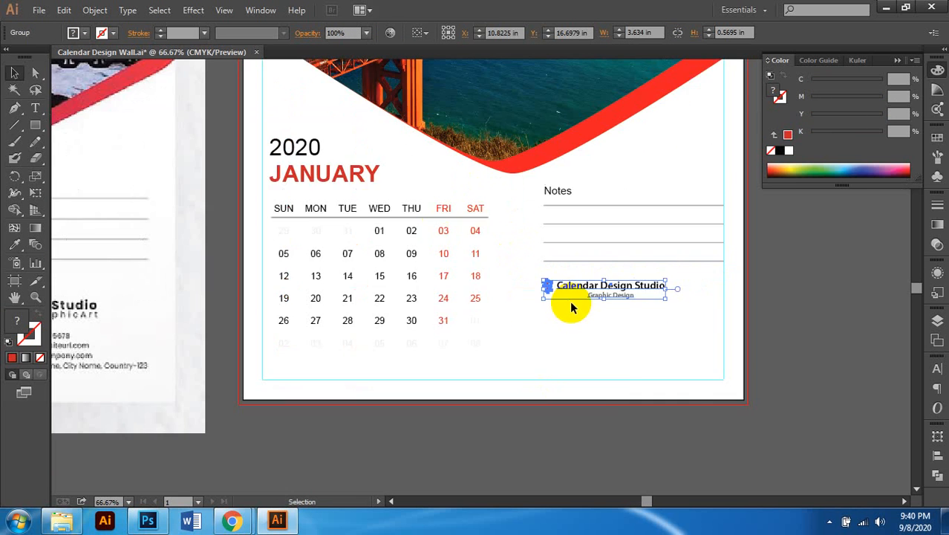
Step: Alt-drag a duplicate of the studio name text block just below the original
scroll(570, 300, "down", 3)
left_click(592, 301)
scroll(639, 300, "up", 1)
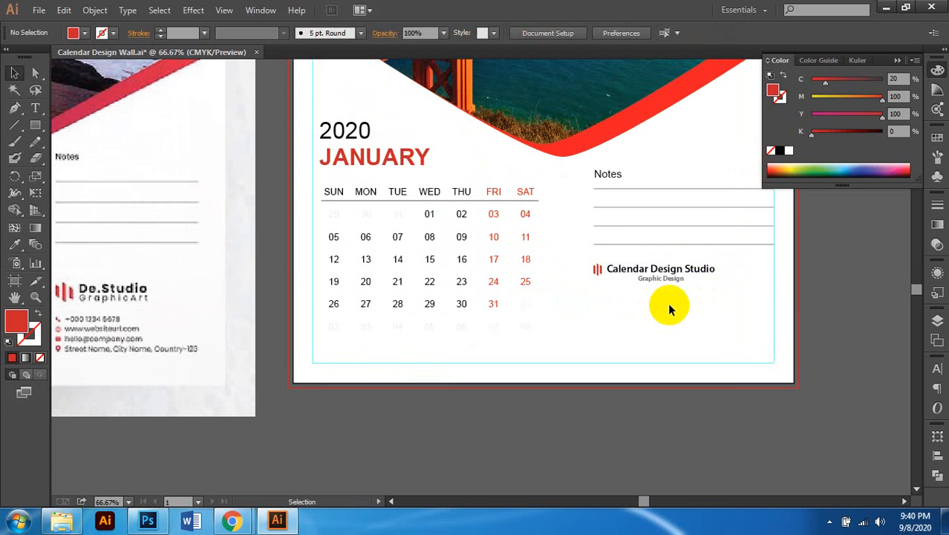
scroll(631, 308, "down", 2)
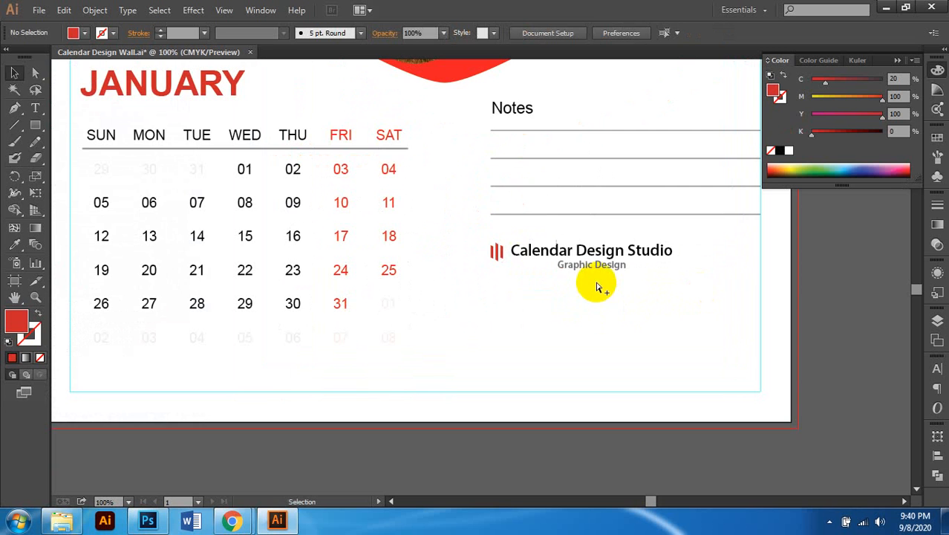
scroll(599, 271, "up", 2)
left_click(35, 72)
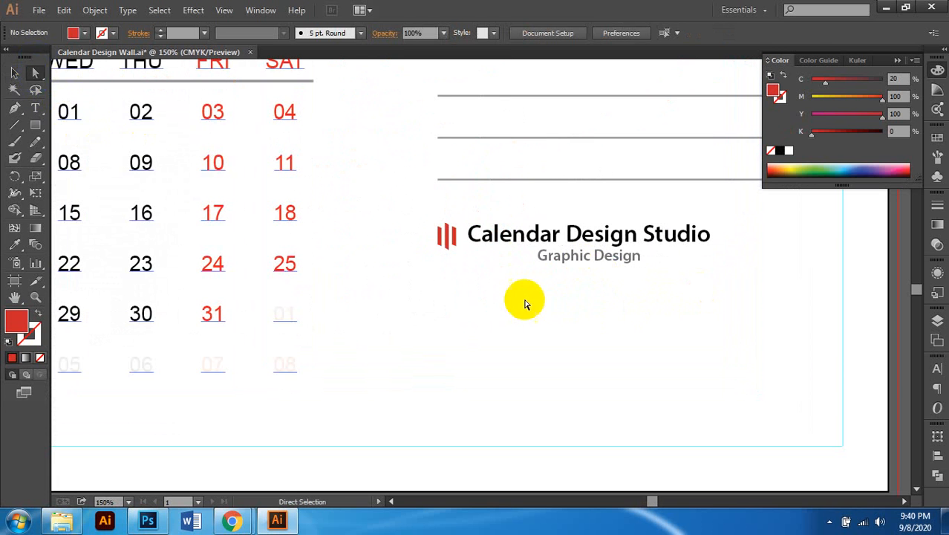
left_click(550, 258)
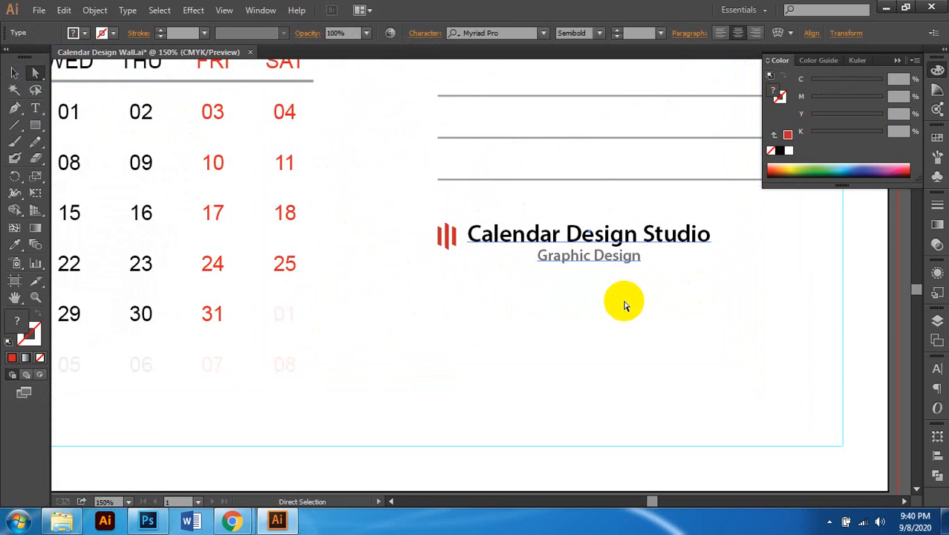
key("v")
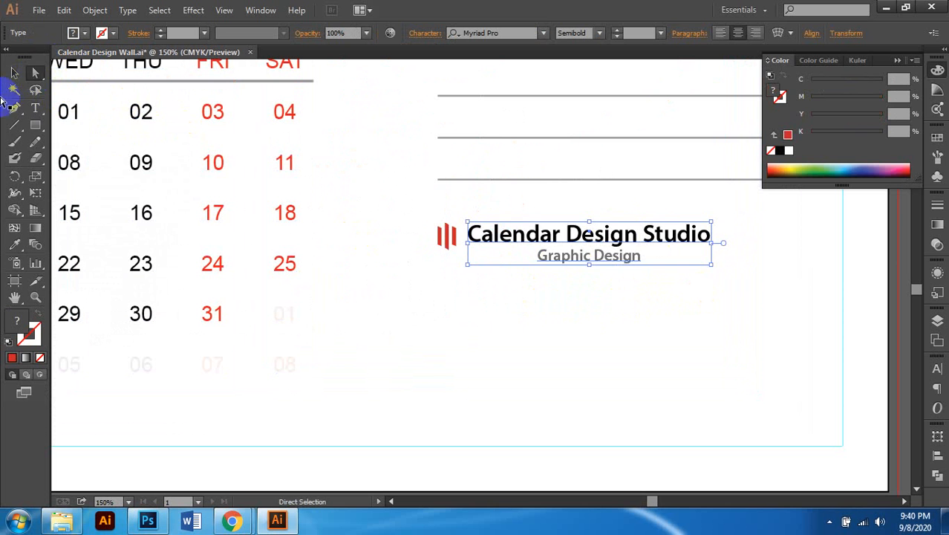
left_click(14, 73)
left_click_drag(576, 254, 582, 310)
Step: Isolate the logo group, delete the duplicated studio name text, then undo to restore it
double_click(573, 282)
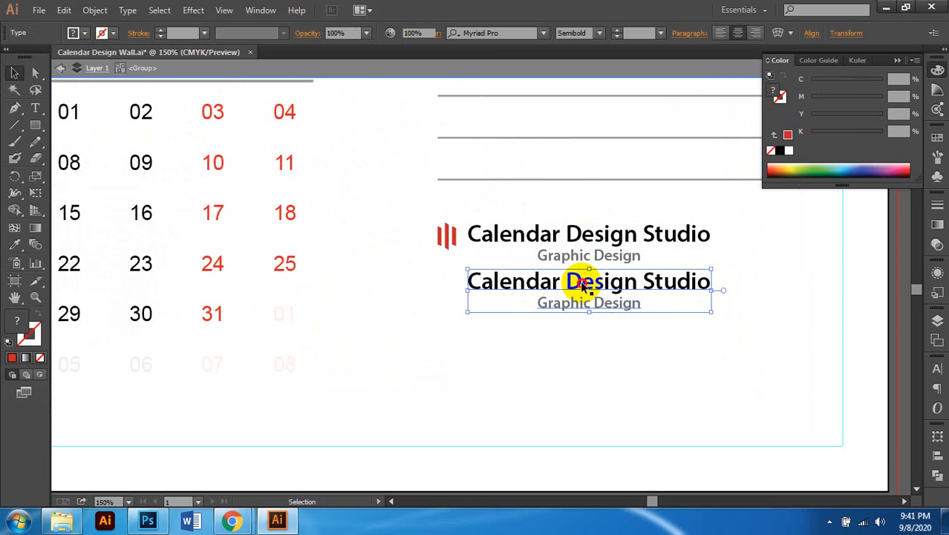
double_click(594, 332)
left_click(576, 281)
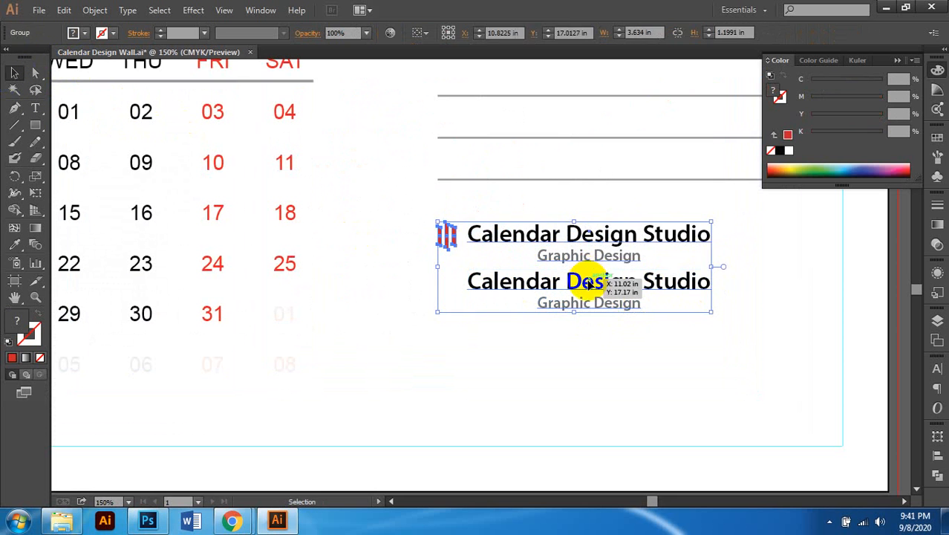
left_click(602, 334)
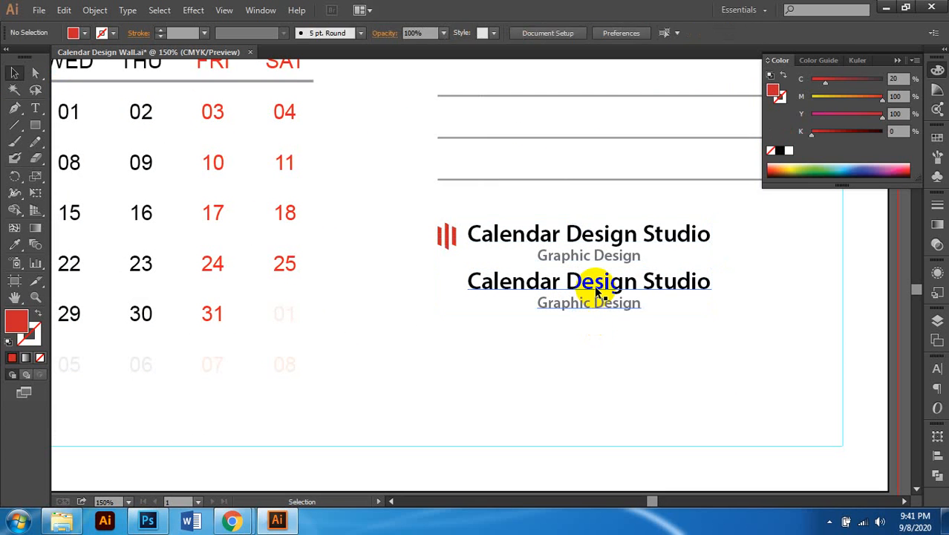
double_click(589, 284)
left_click(593, 285)
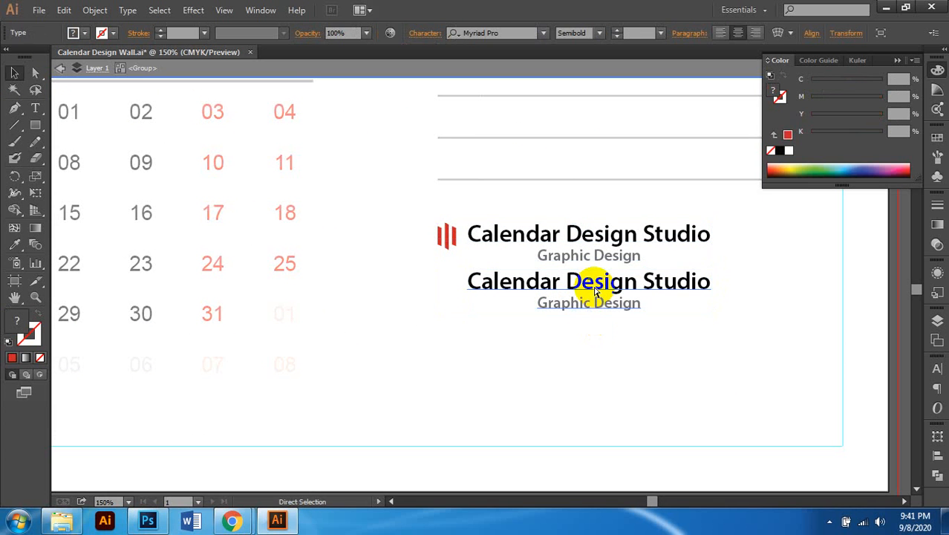
key("Delete")
double_click(587, 312)
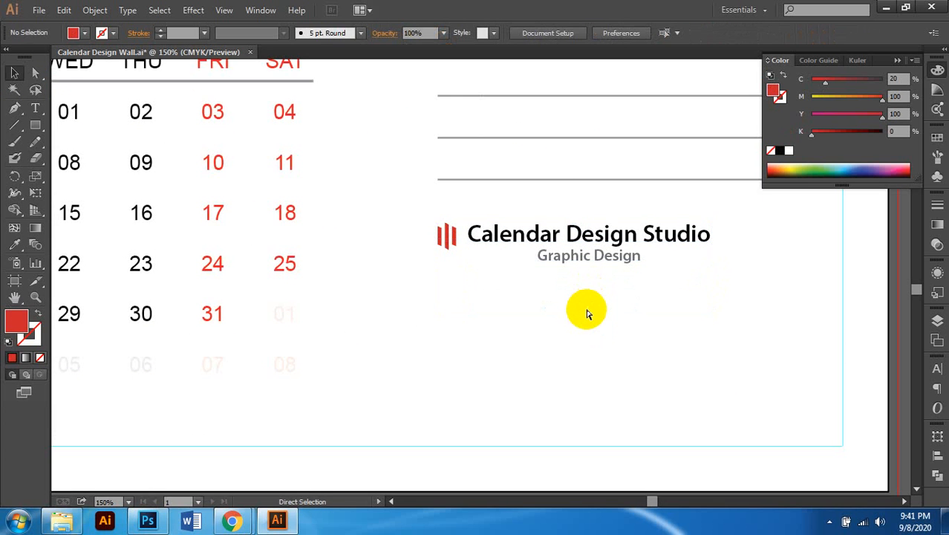
key("ctrl+z")
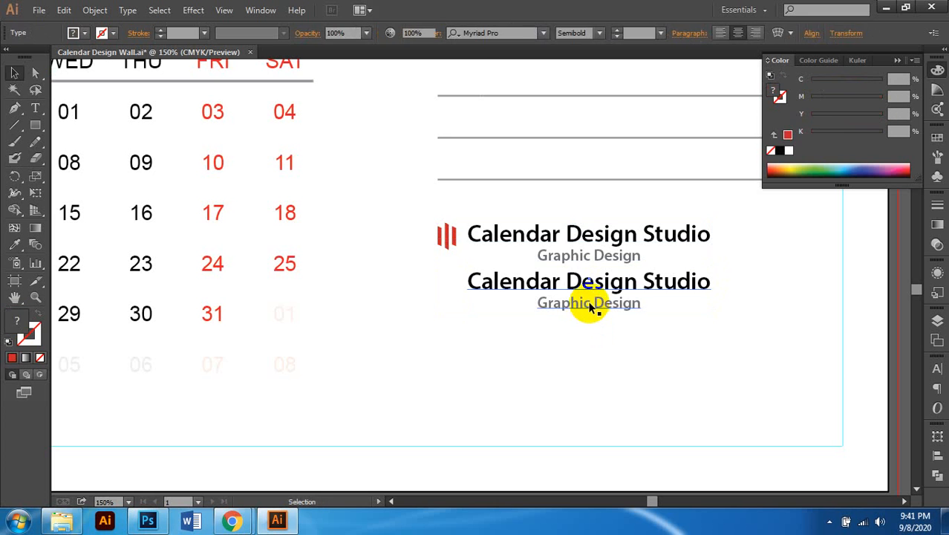
key("ctrl+shift+a")
Step: Remove the Graphic Design line from the duplicate, leaving only Calendar Design Studio
left_click(585, 290)
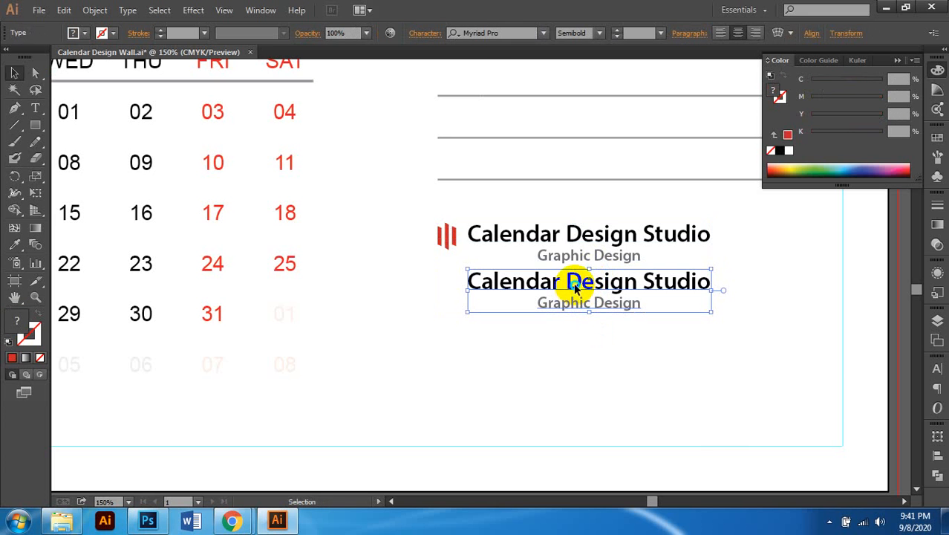
right_click(577, 287)
left_click(764, 298)
left_click(592, 286)
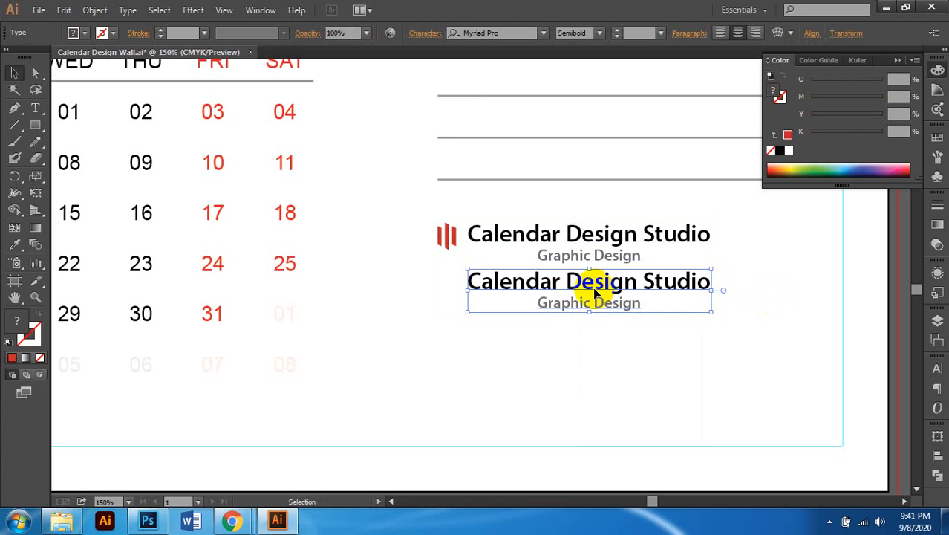
double_click(593, 286)
triple_click(587, 287)
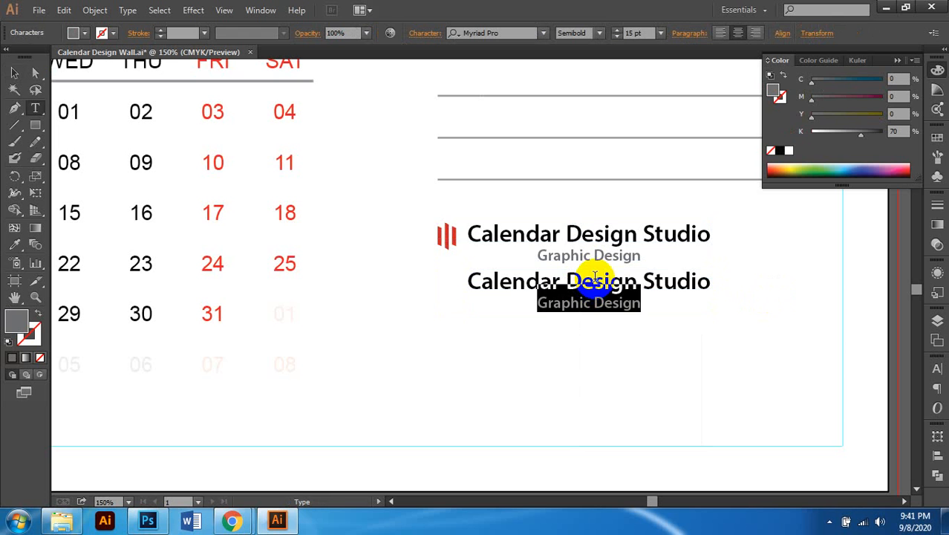
key("BackSpace")
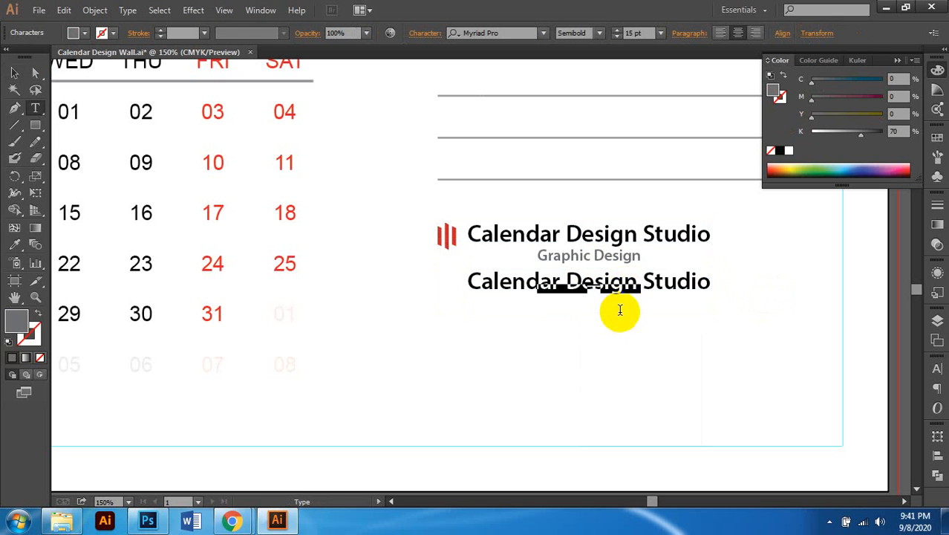
triple_click(603, 285)
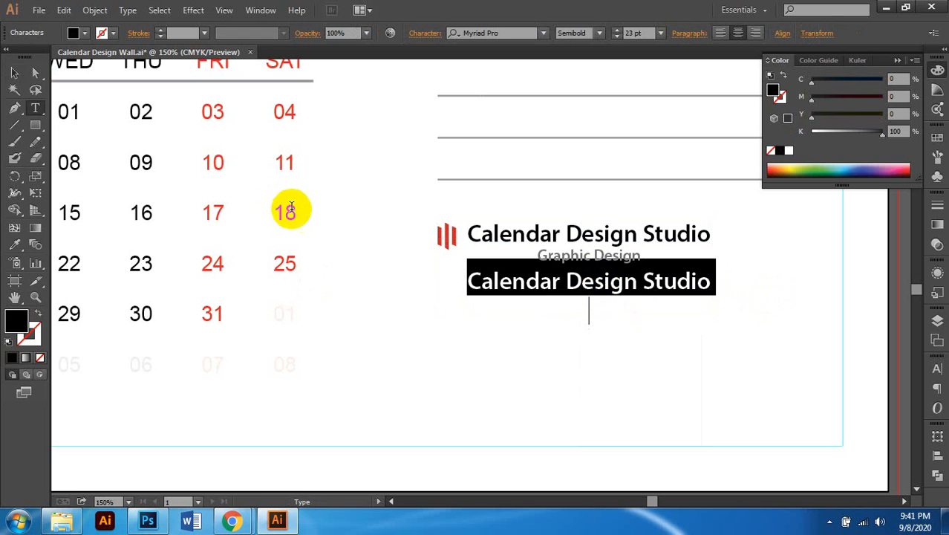
Step: Set the Calendar Design Studio copy to 12 pt and left-align it
left_click(15, 72)
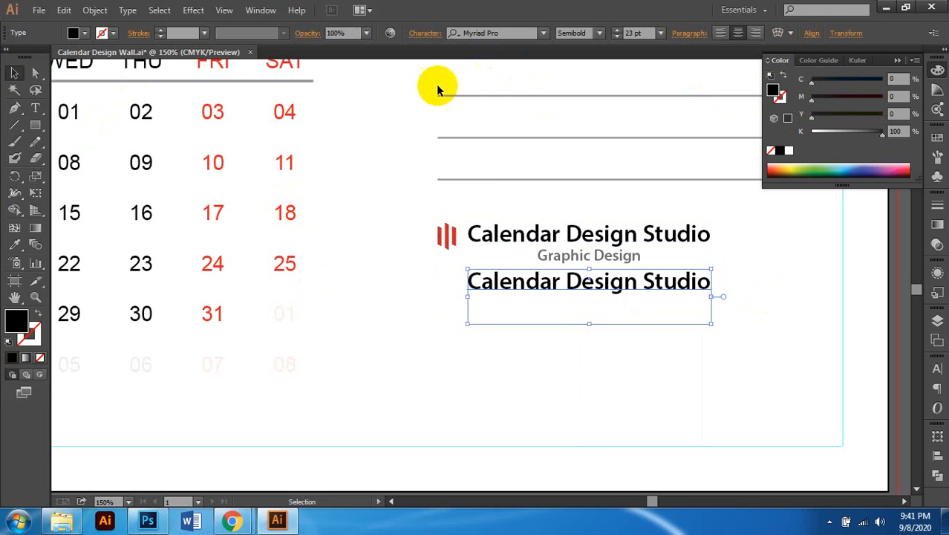
double_click(617, 284)
key("ctrl+a")
left_click(715, 301)
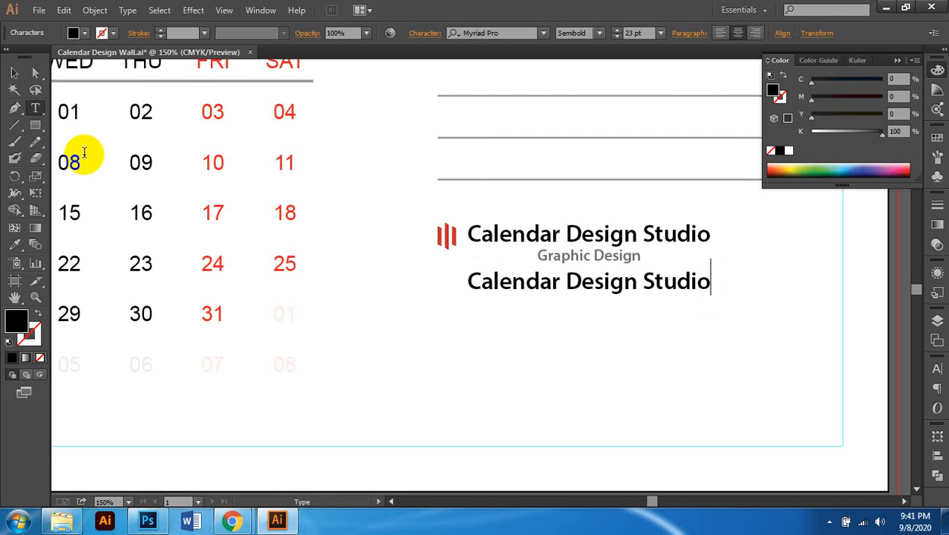
left_click(14, 72)
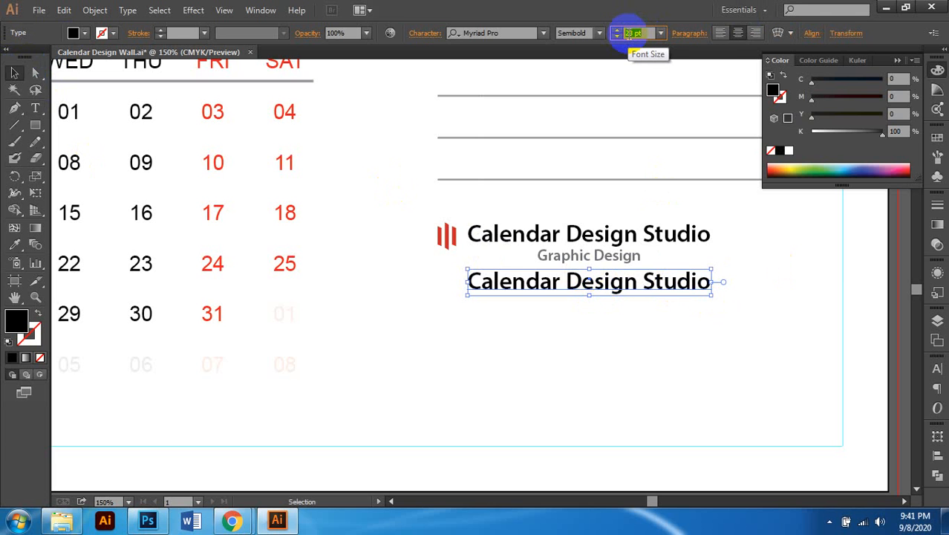
key("Return")
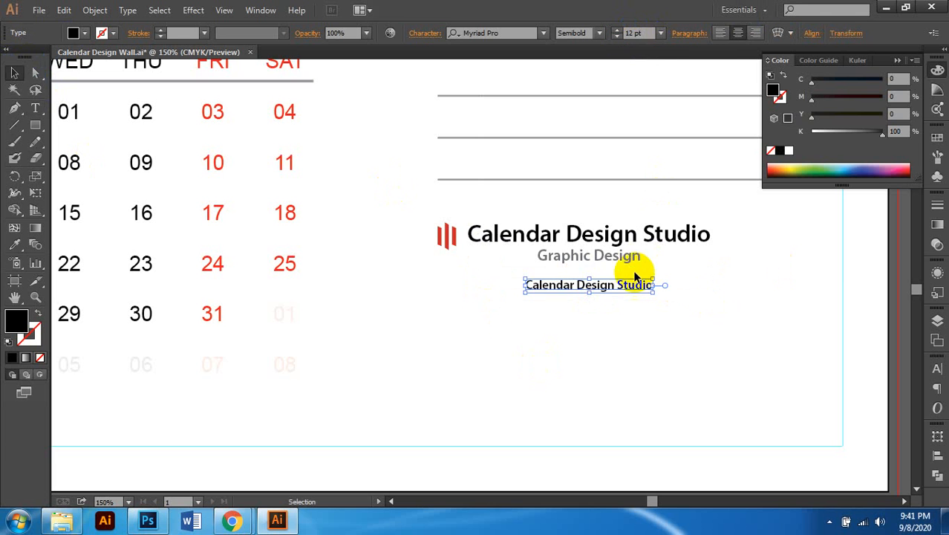
left_click(722, 34)
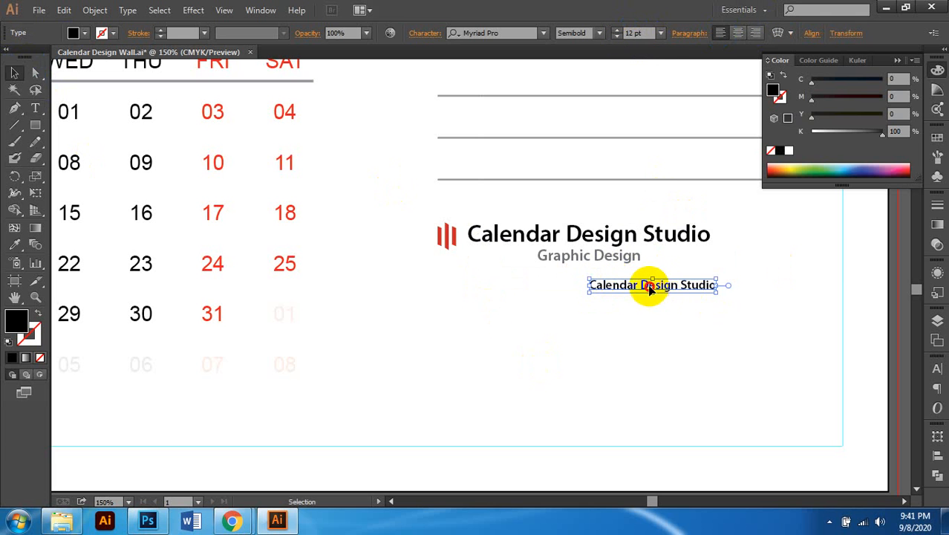
Step: Move the small text under Graphic Design and give it a -10 pt baseline shift
left_click_drag(648, 290, 553, 297)
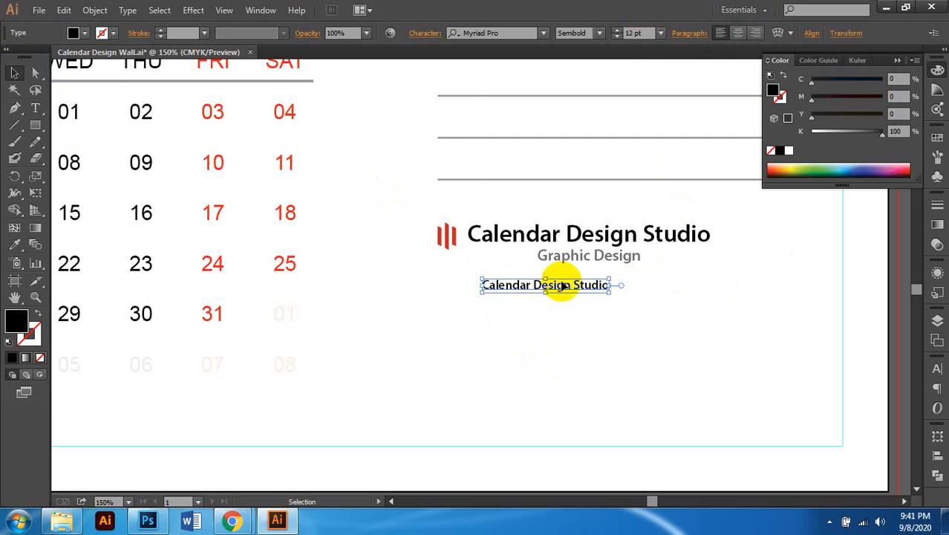
double_click(541, 290)
key("ctrl+a")
key("ctrl+minus")
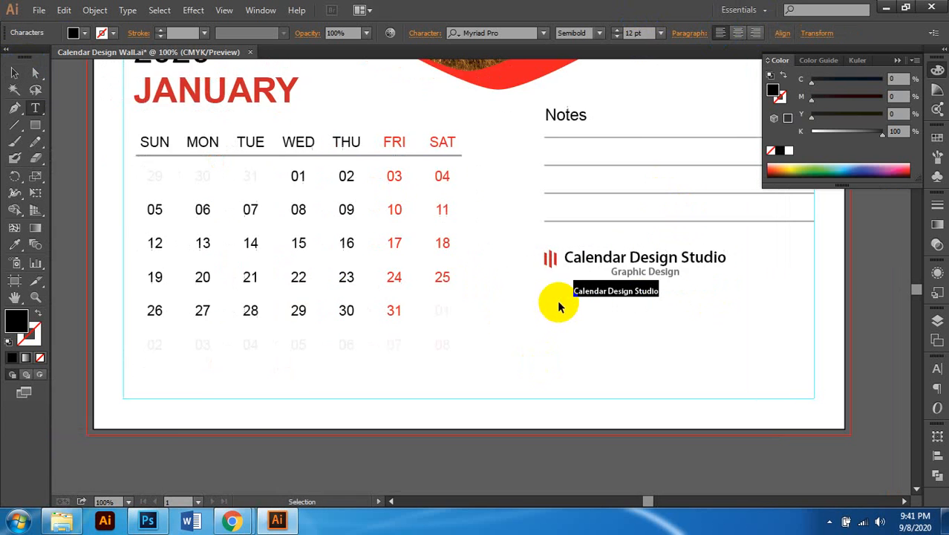
left_click(425, 39)
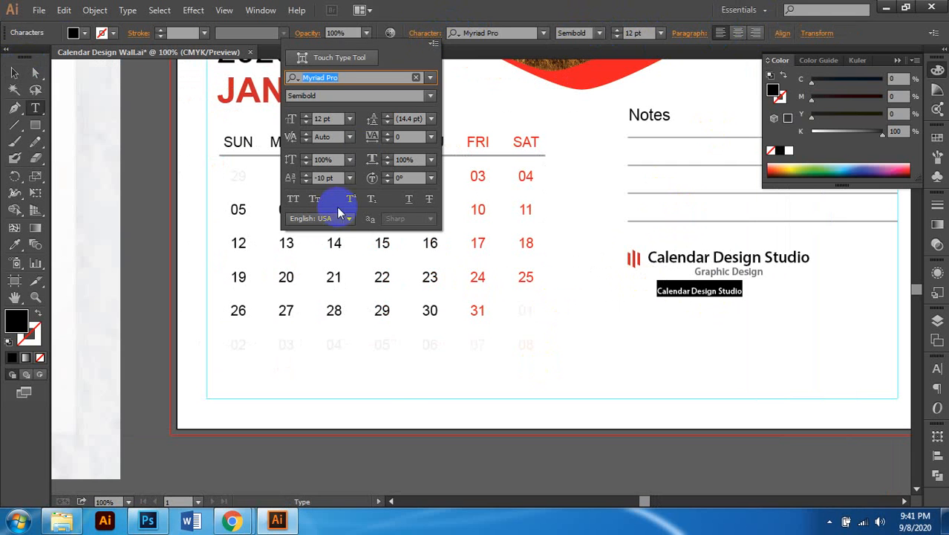
left_click(324, 178)
type("-10")
key("Return")
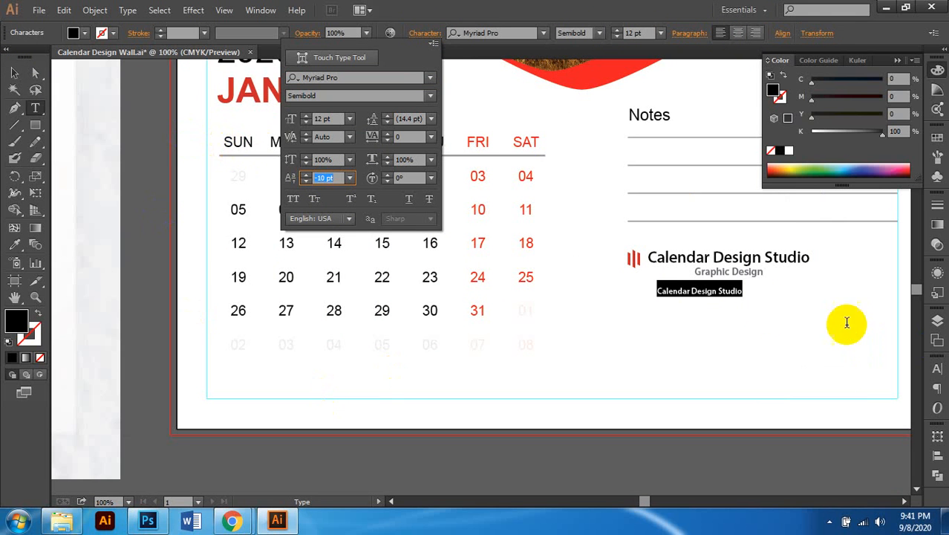
left_click(350, 204)
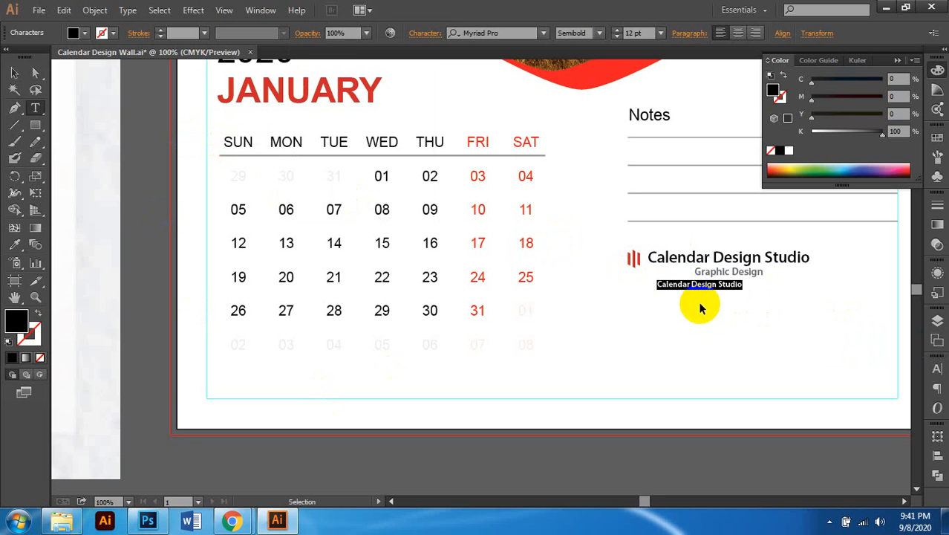
Step: Replace the placeholder text under the logo with the studio's phone number
scroll(701, 297, "up", 2)
scroll(700, 297, "right", 1)
scroll(631, 296, "down", 1)
scroll(617, 295, "left", 1)
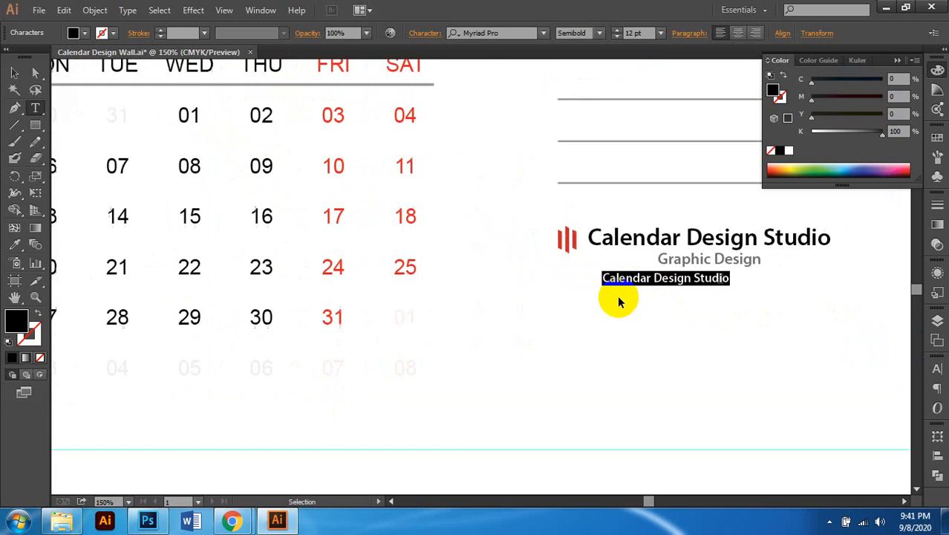
scroll(616, 295, "down", 2)
scroll(549, 299, "left", 4)
scroll(232, 351, "up", 4)
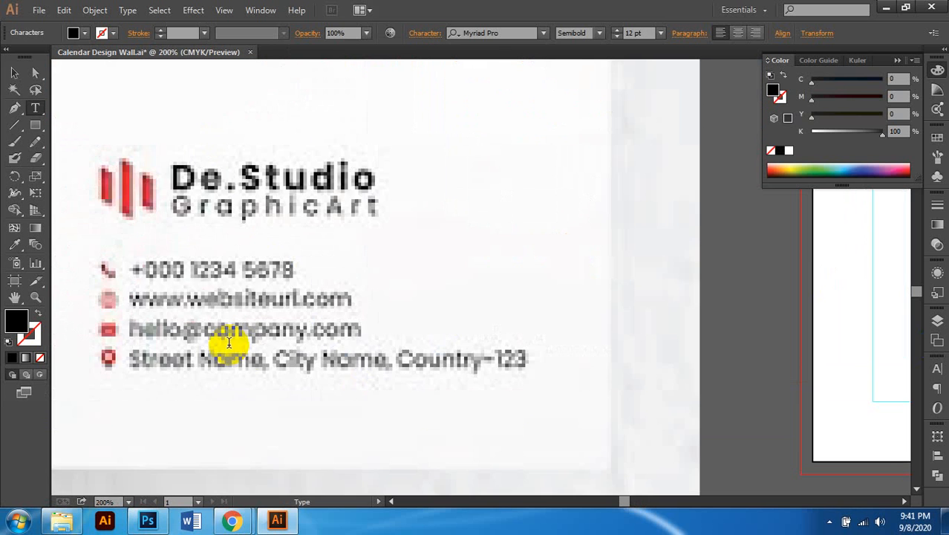
scroll(251, 365, "down", 2)
scroll(271, 357, "down", 2)
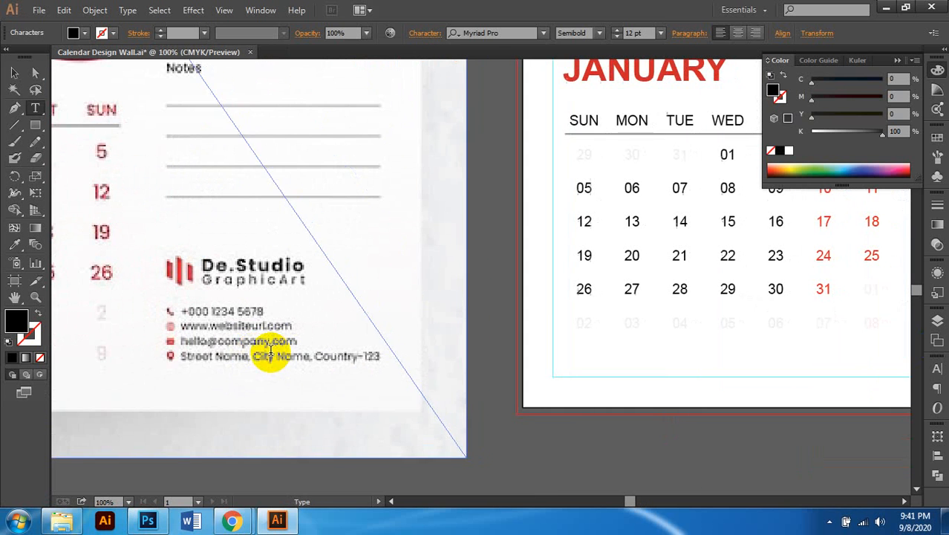
scroll(221, 361, "up", 2)
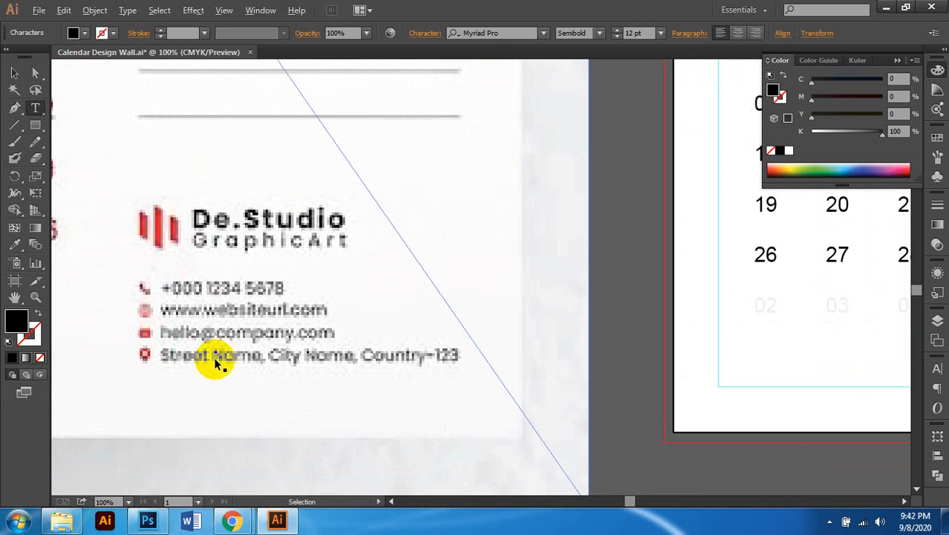
scroll(215, 360, "down", 2)
scroll(215, 364, "right", 2)
scroll(684, 351, "up", 4)
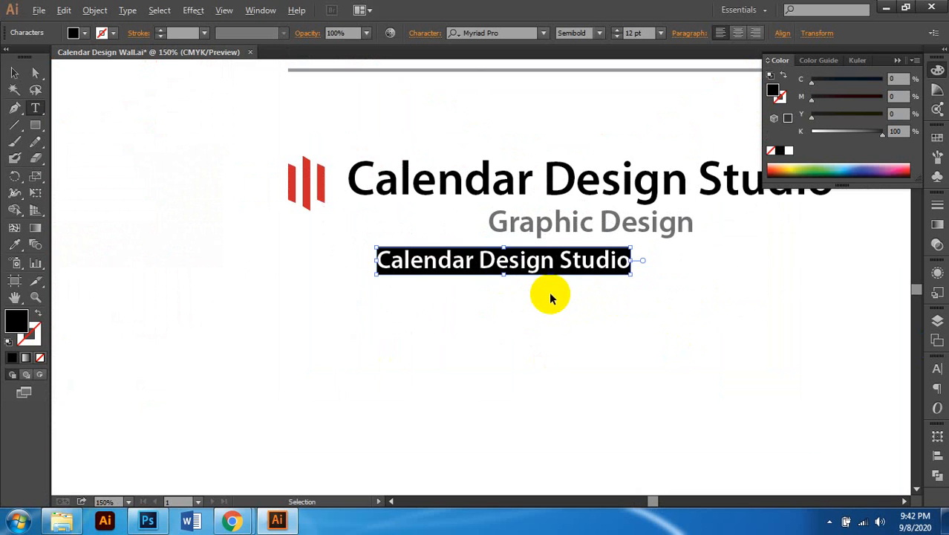
scroll(552, 297, "down", 4)
scroll(554, 297, "left", 1)
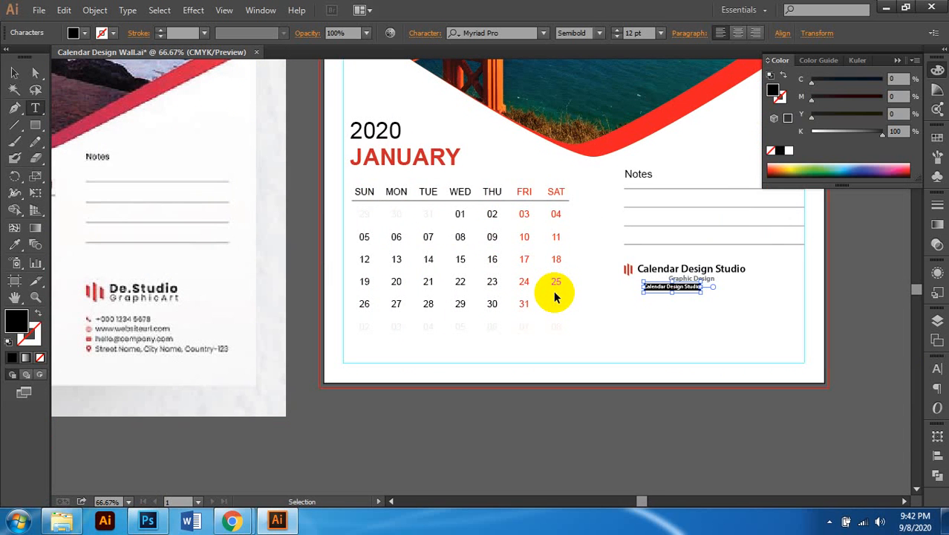
scroll(553, 296, "right", 3)
scroll(630, 292, "up", 3)
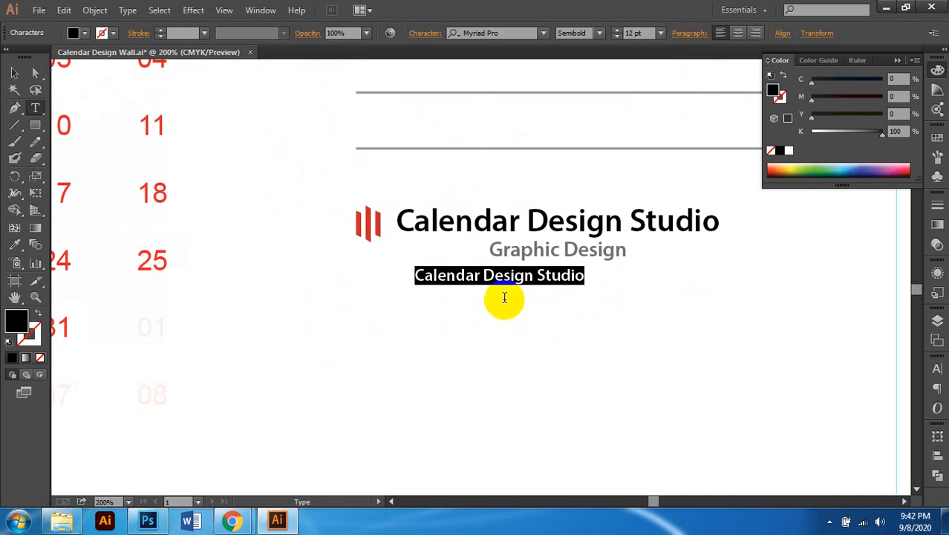
key("BackSpace")
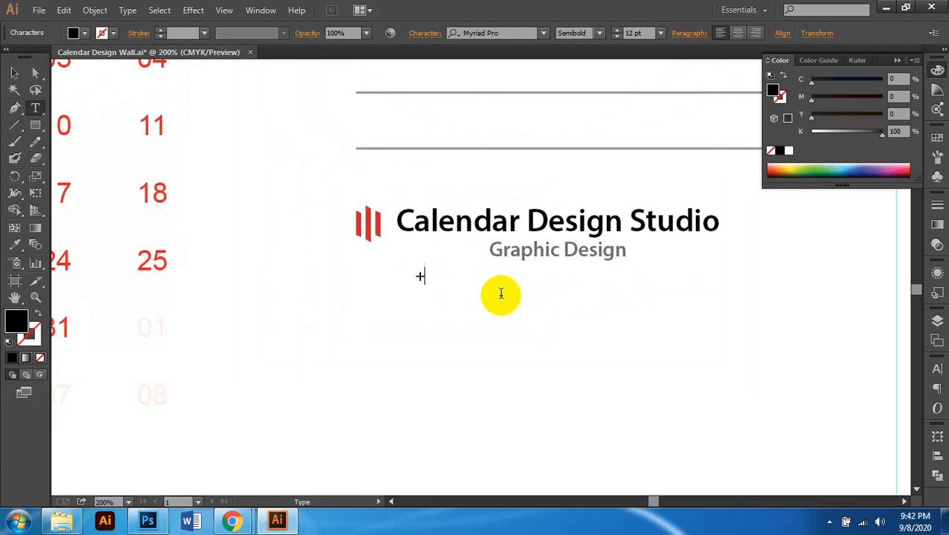
type("+88 0123456789")
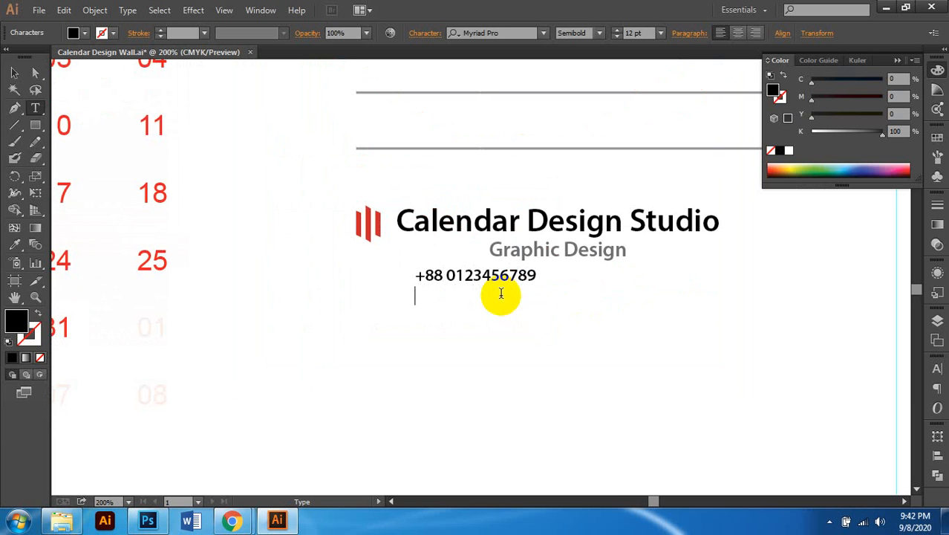
type("mail")
key("BackSpace")
key("BackSpace")
key("BackSpace")
key("BackSpace")
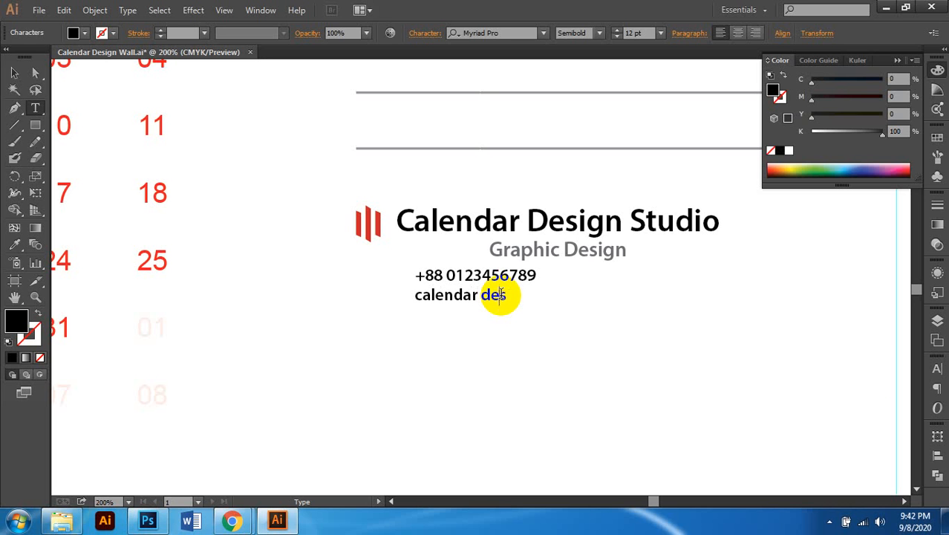
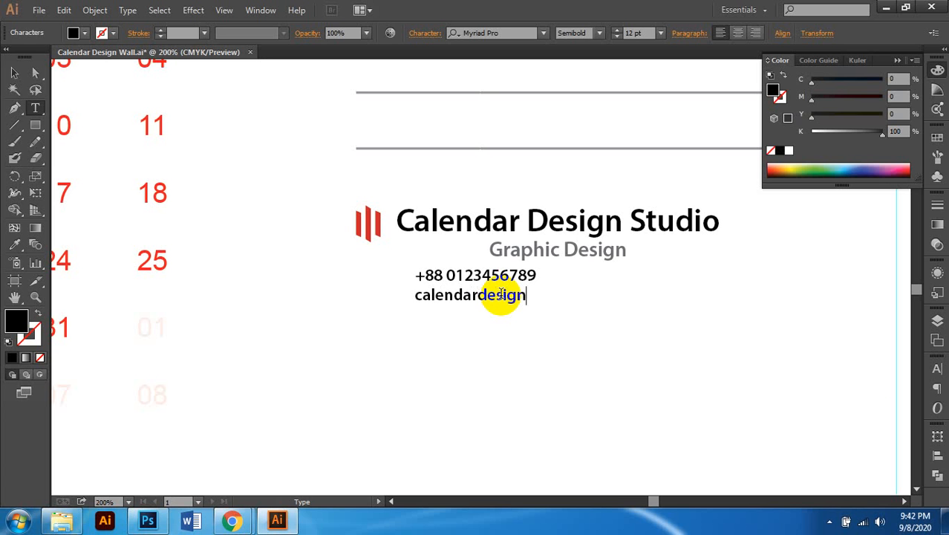
key("Left")
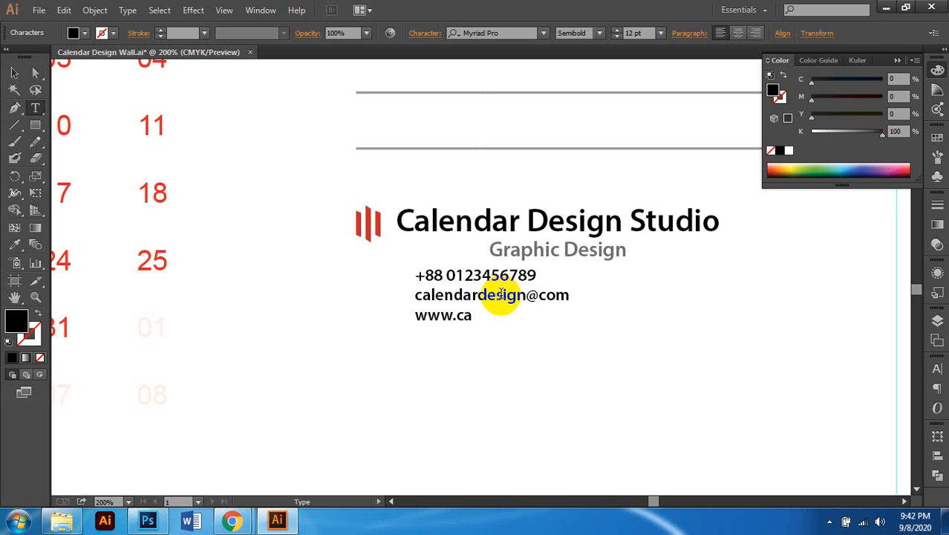
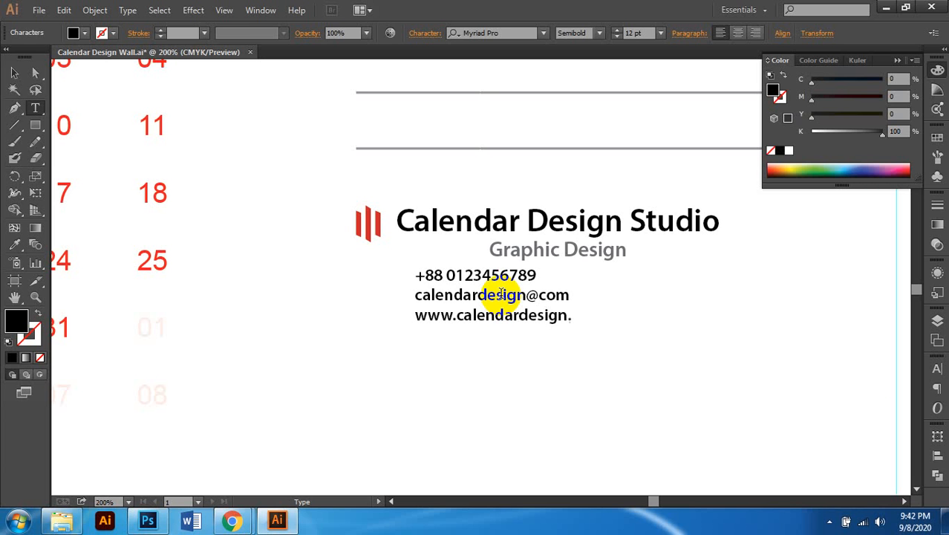
key("Return")
type("H-01, R-01, S-01, Uttara, dha")
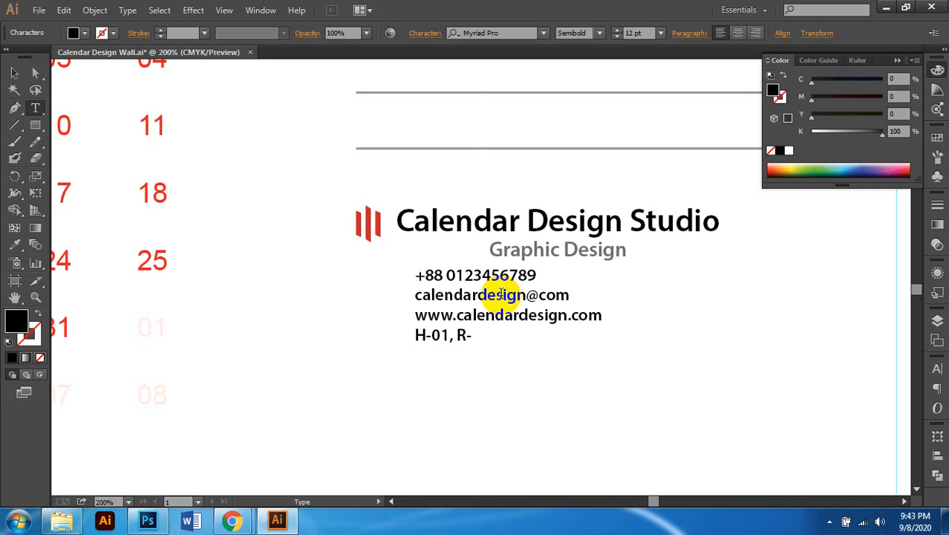
Step: Finish the street address line by adding the sector number and the city name
type("01")
type("01, S-01, Uttara,")
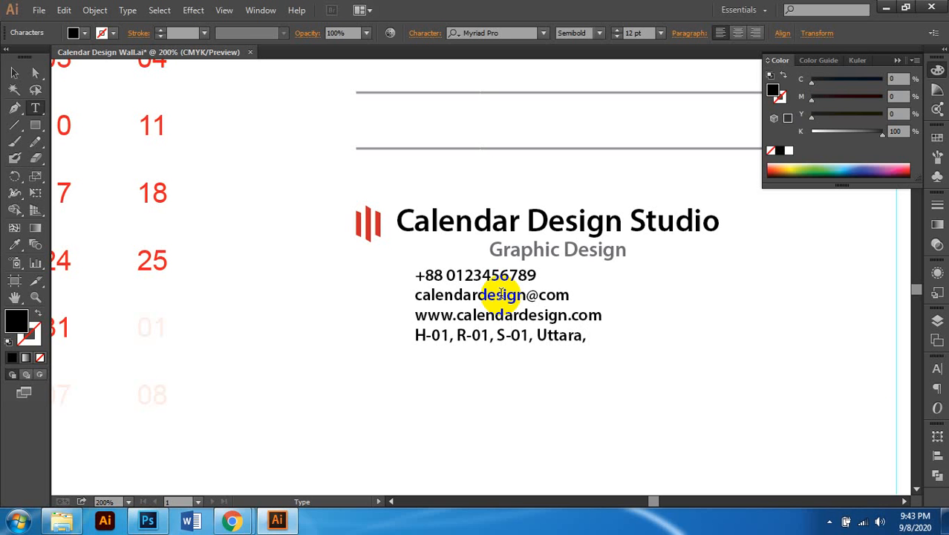
type(" dh")
key("BackSpace")
key("BackSpace")
key("BackSpace")
type("aka")
Step: Make the house, road and sector numbers lowercase via Change Case, then undo it
double_click(511, 342)
key("ctrl+=")
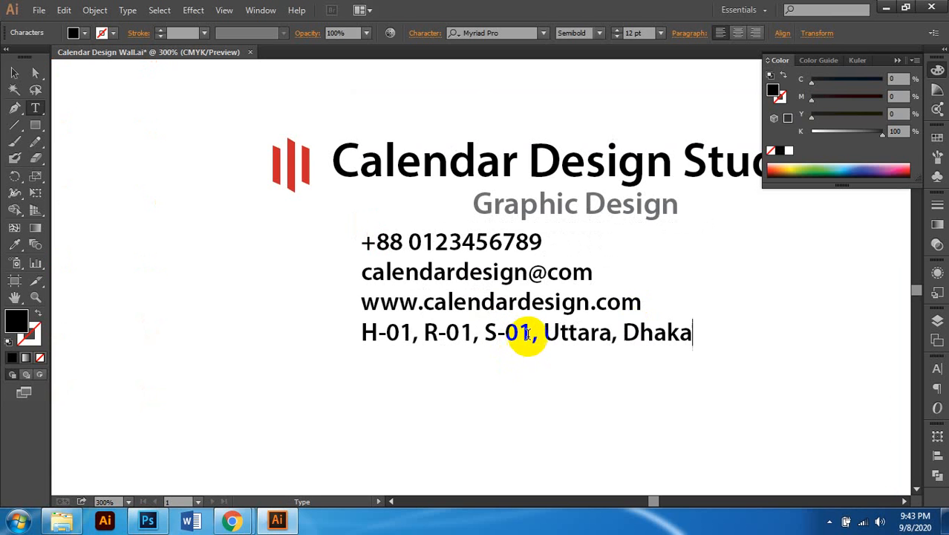
left_click_drag(526, 333, 532, 338)
left_click_drag(459, 335, 329, 335)
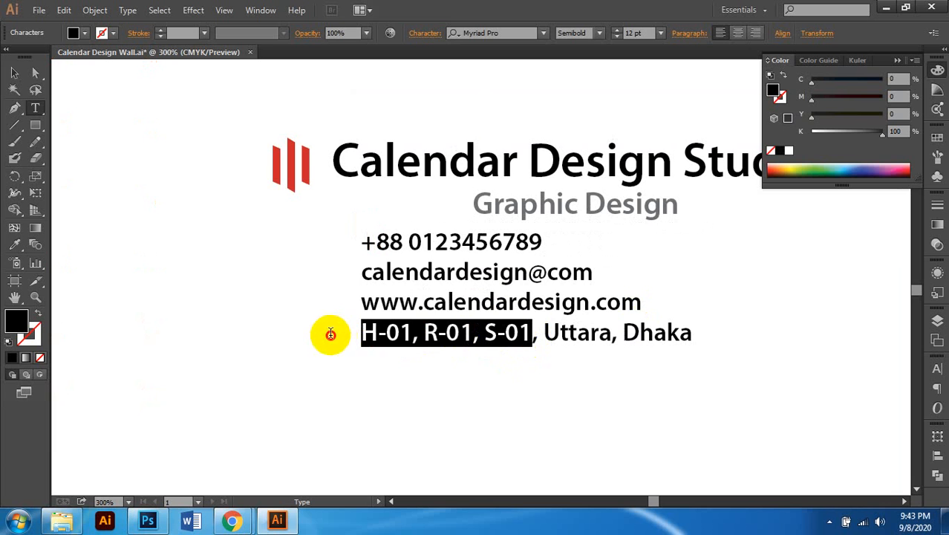
left_click(127, 11)
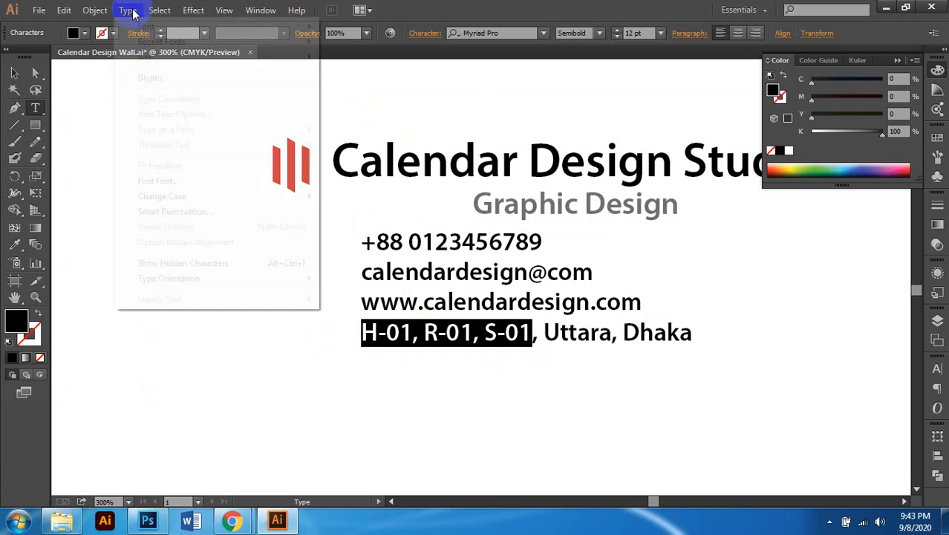
mouse_move(192, 199)
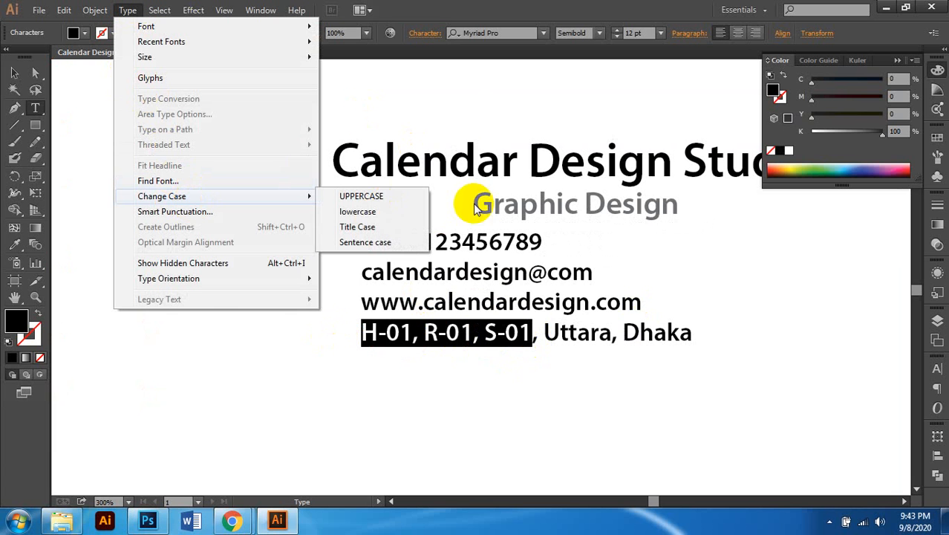
left_click(373, 213)
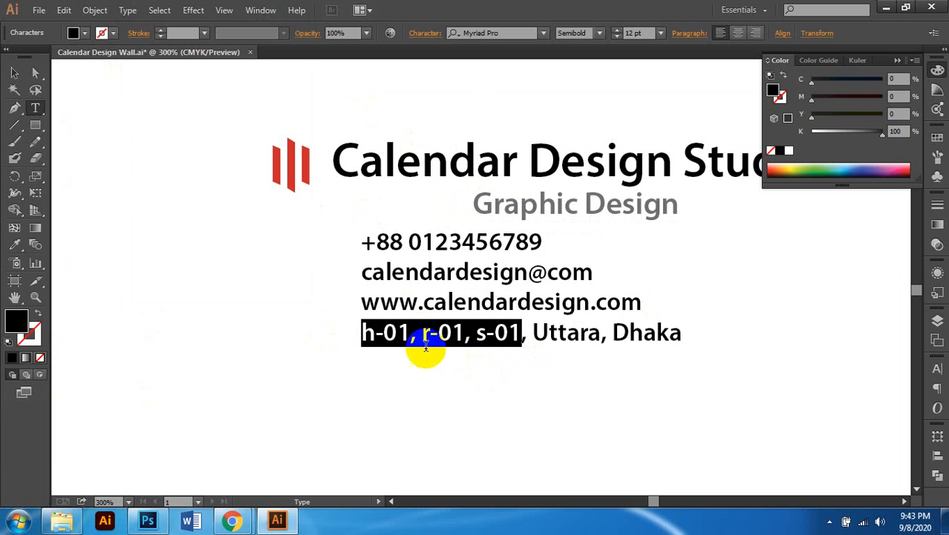
key("ctrl+z")
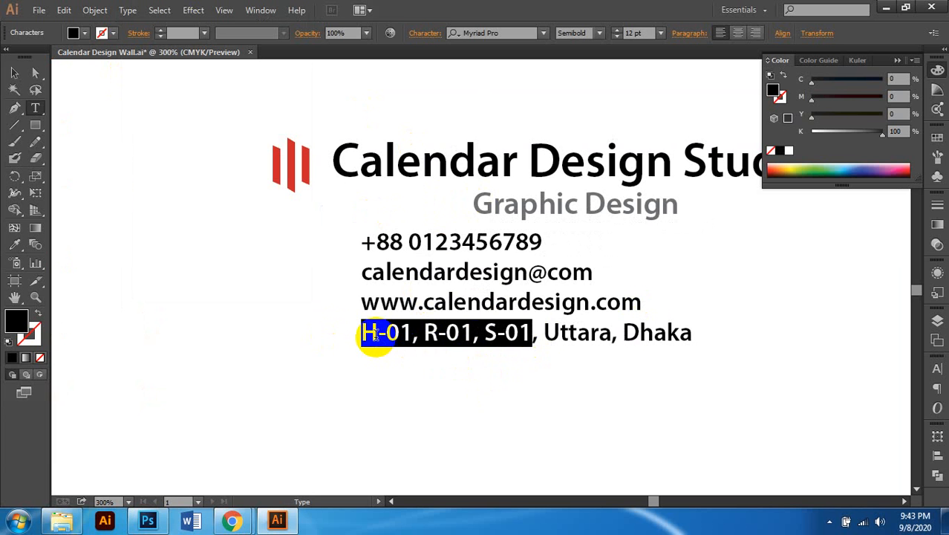
Step: Move the contact text box slightly lower on the page
key("ctrl+minus")
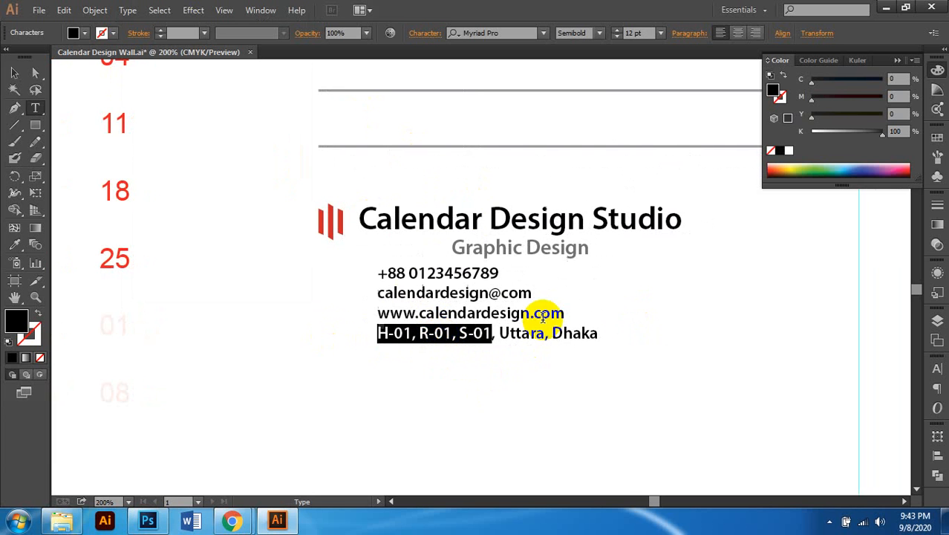
left_click(15, 72)
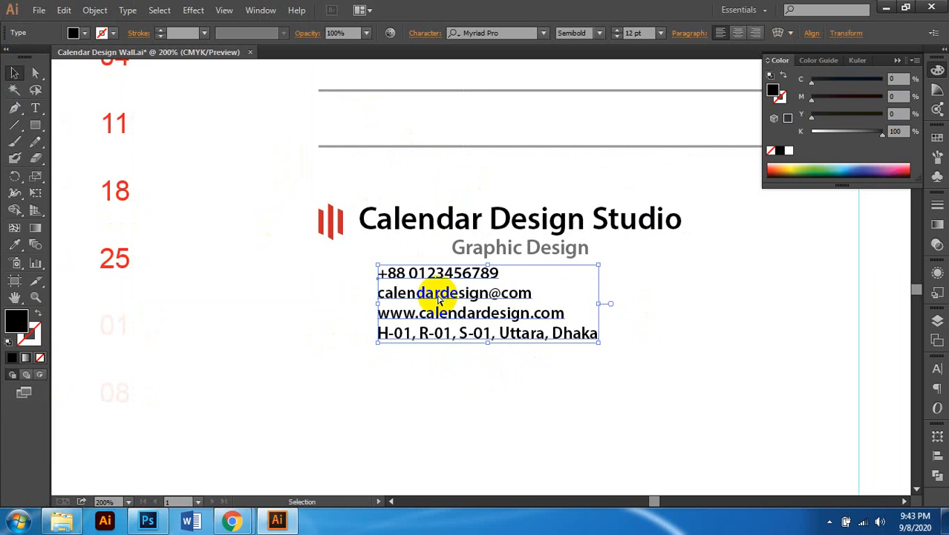
key("ctrl+minus")
key("ctrl+minus")
key("ctrl+plus")
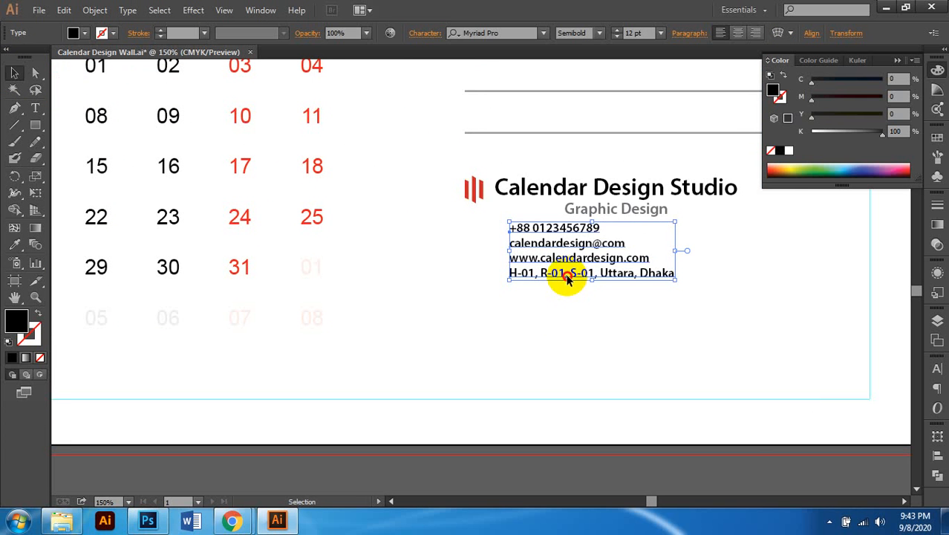
left_click_drag(566, 277, 566, 298)
Step: Nudge the logo, title and contact details down together, then switch to Google Meet
key("ctrl+minus")
key("ctrl+minus")
key("ctrl+minus")
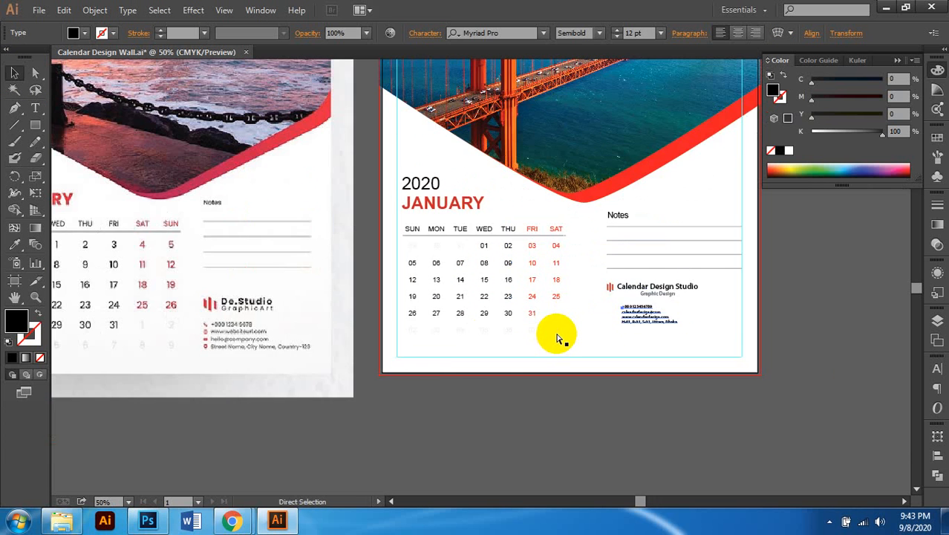
scroll(559, 338, "left", 2)
scroll(558, 338, "right", 2)
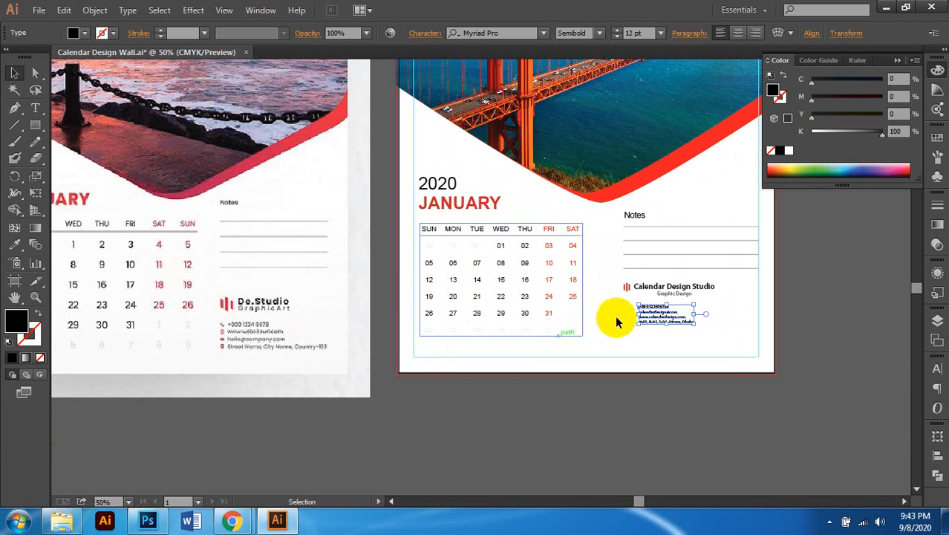
scroll(646, 303, "up", 2)
left_click(687, 277, "shift")
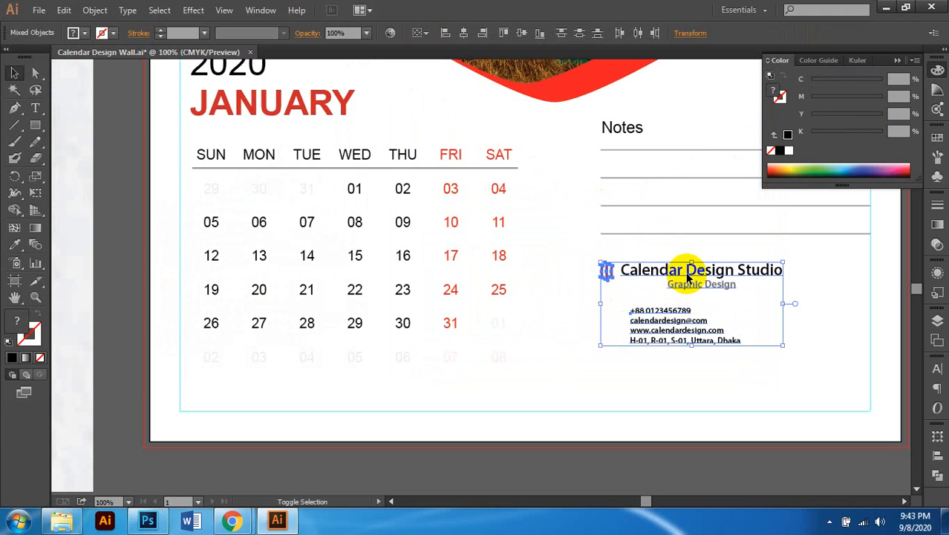
key("Down")
key("Down")
key("Down")
key("Down")
key("Down")
key("Down")
key("Down")
key("Down")
key("Down")
key("Down")
key("Down")
key("Down")
key("Down")
key("Down")
key("Down")
key("Down")
key("Down")
key("Down")
key("Down")
key("Down")
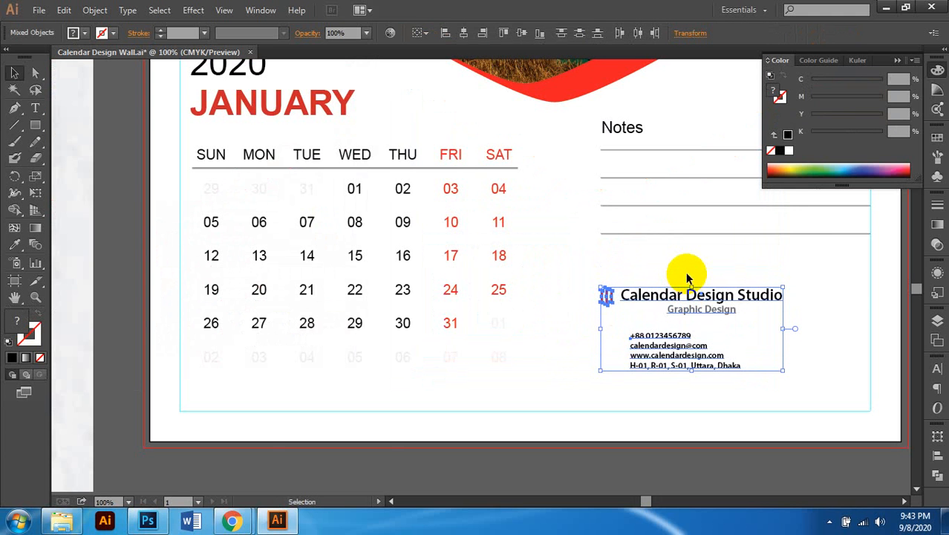
mouse_move(232, 519)
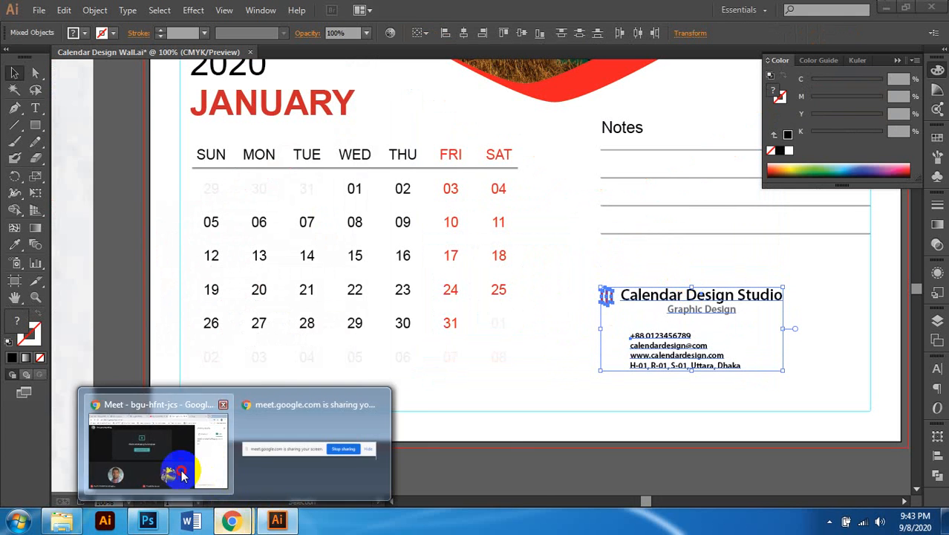
left_click(159, 439)
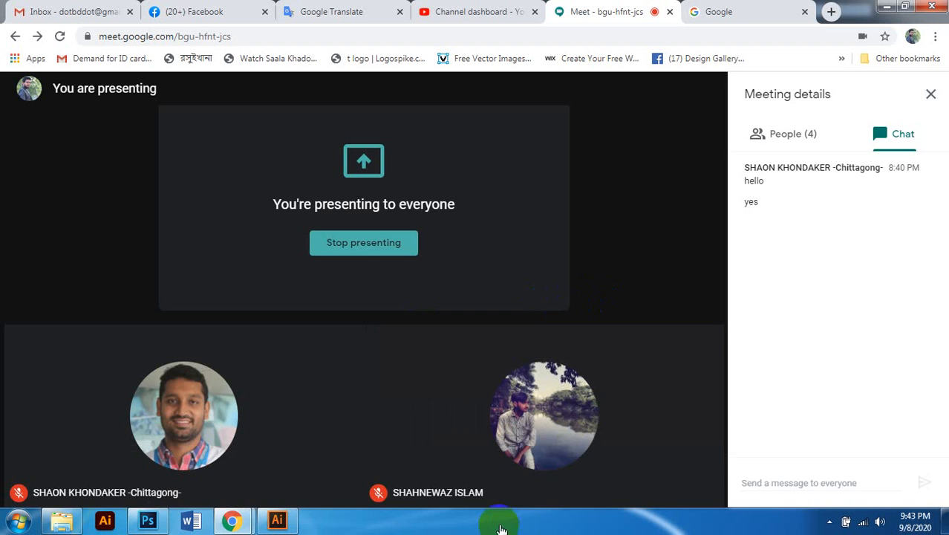
left_click(233, 9)
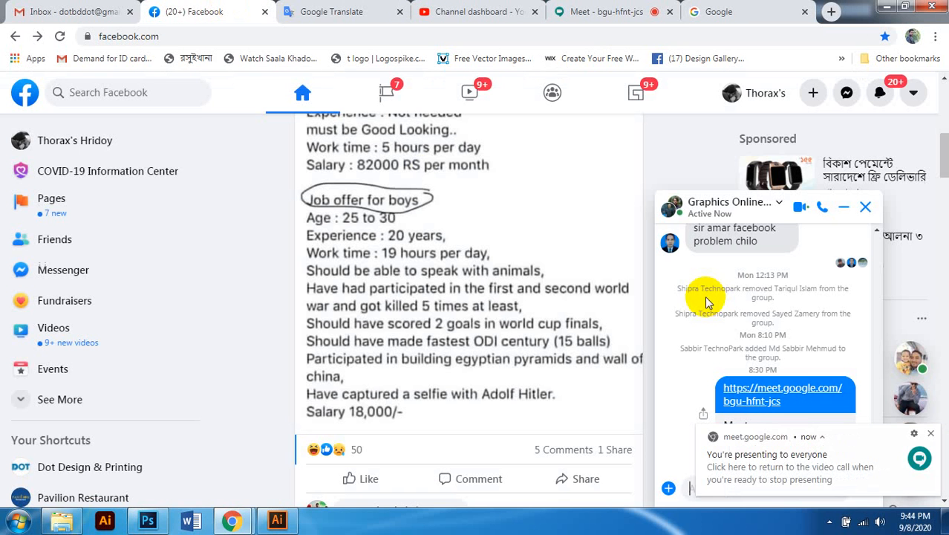
left_click(928, 435)
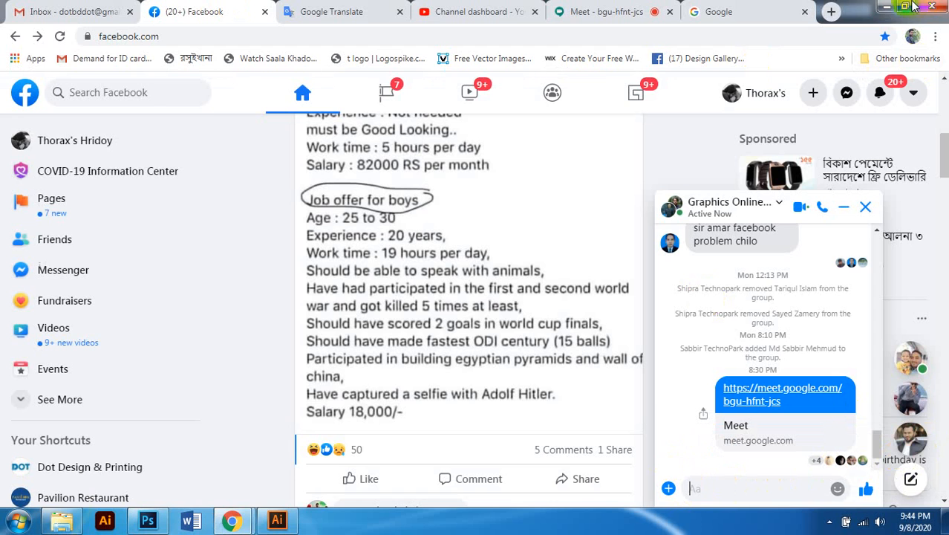
left_click(886, 6)
Step: Adjust the contact details' line spacing: raise it to 20 pt, then lower it two steps
scroll(643, 340, "down", 1)
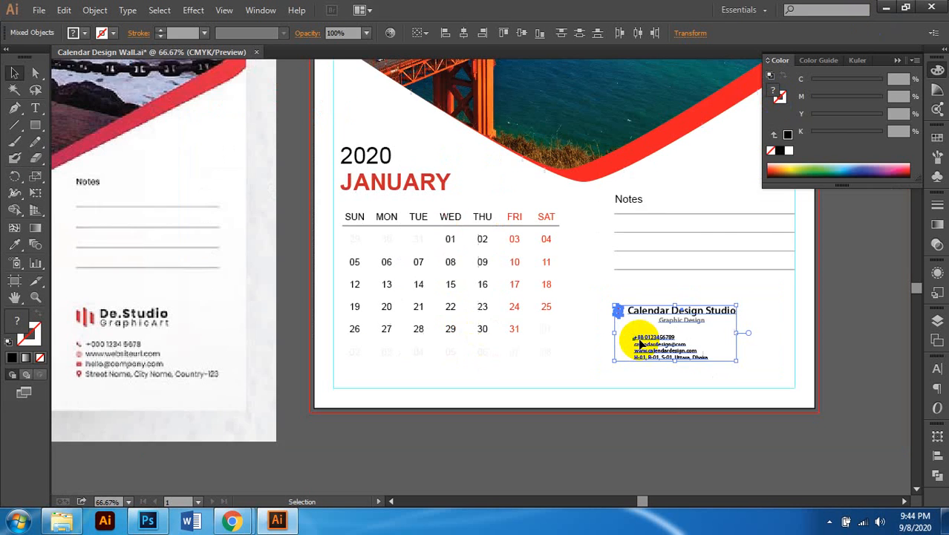
scroll(638, 339, "down", 1)
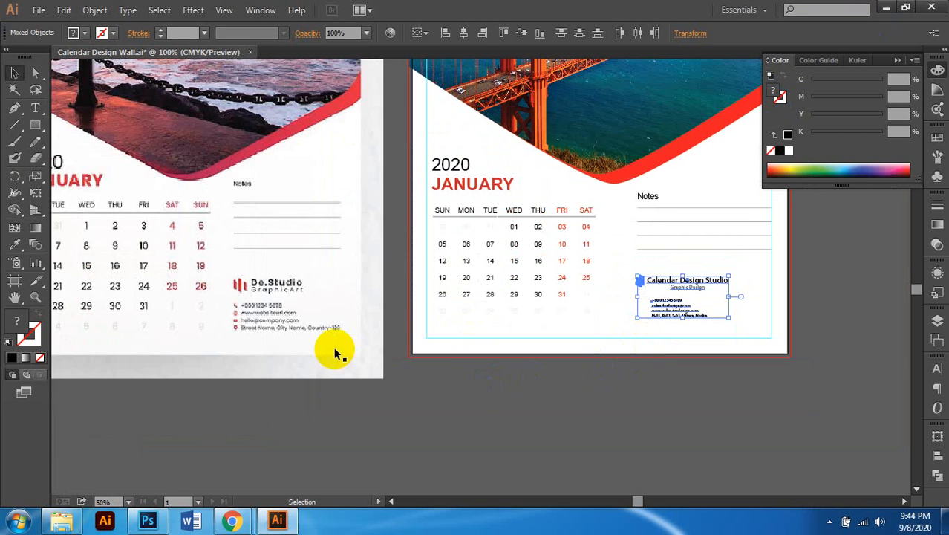
scroll(367, 349, "up", 2)
scroll(366, 353, "down", 1)
scroll(366, 347, "right", 3)
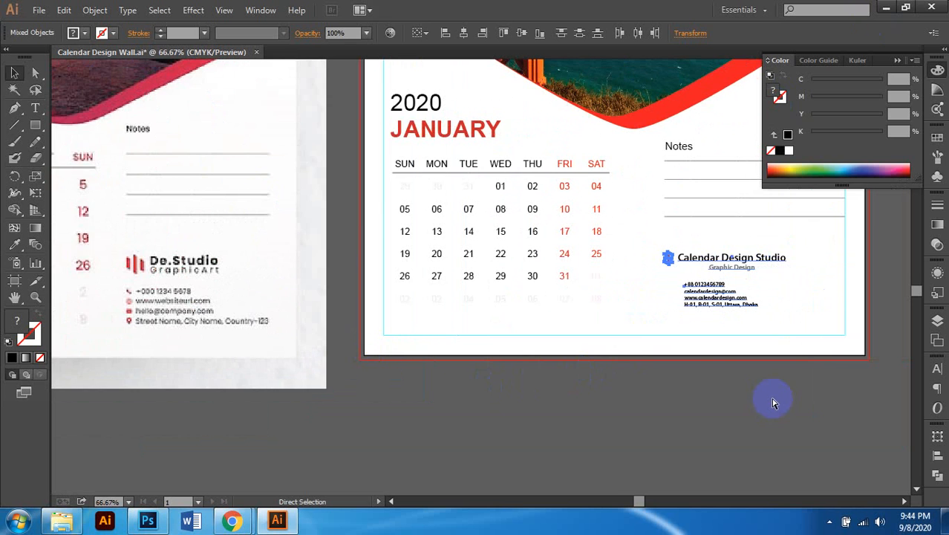
scroll(750, 393, "right", 1)
scroll(724, 385, "up", 1)
scroll(732, 379, "right", 2)
scroll(688, 375, "down", 1)
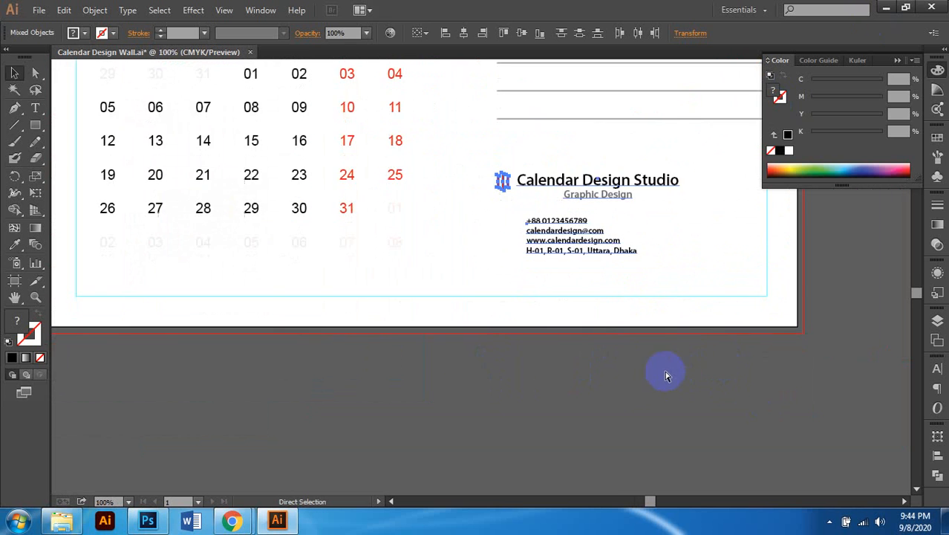
scroll(665, 375, "right", 1)
left_click(651, 346)
scroll(668, 297, "up", 1)
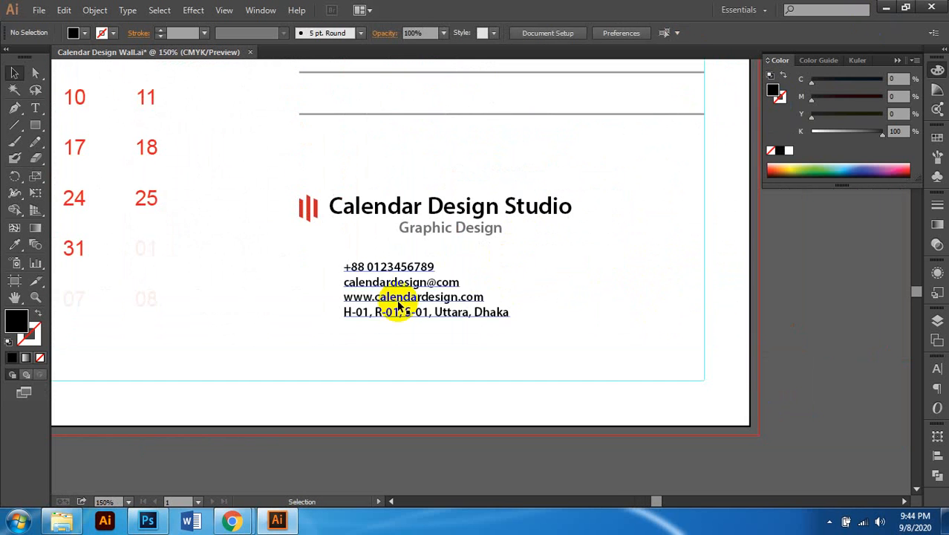
left_click(373, 269)
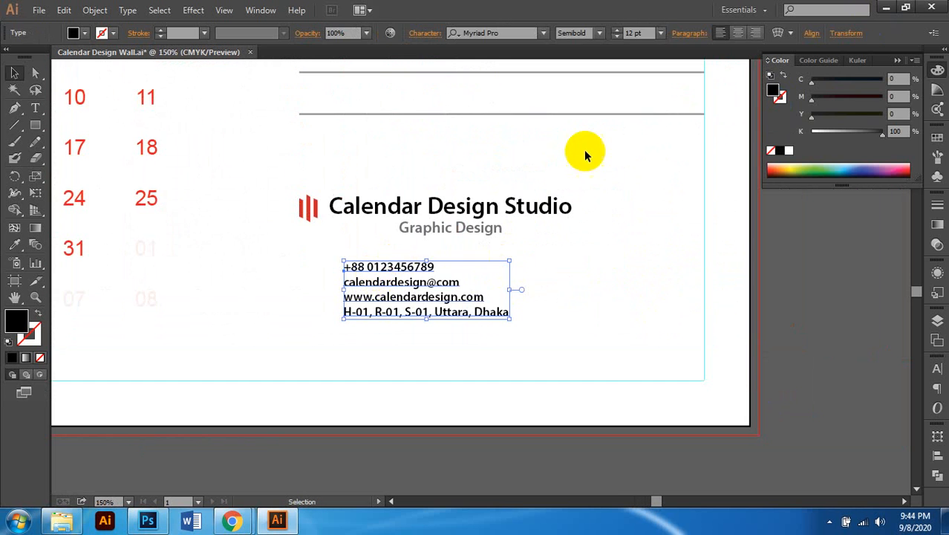
left_click(431, 33)
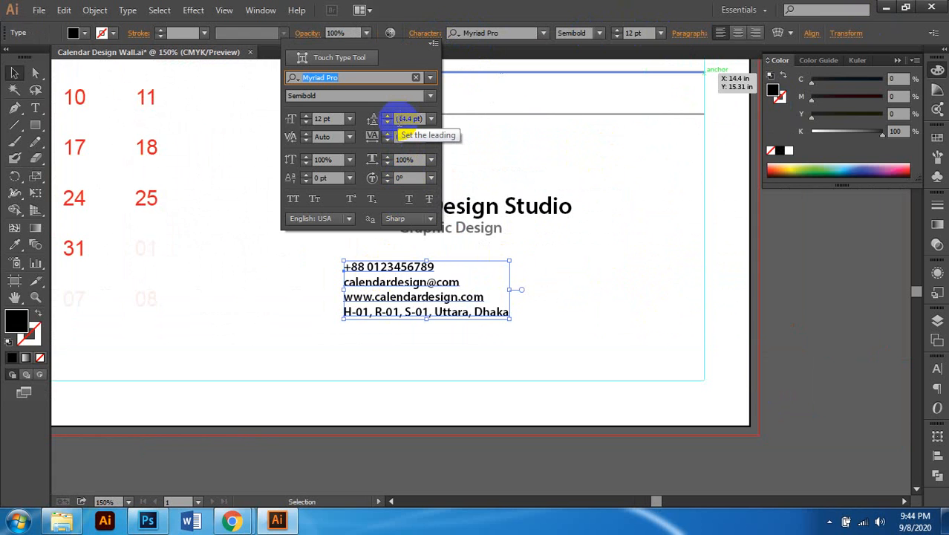
left_click(387, 117)
left_click(387, 117)
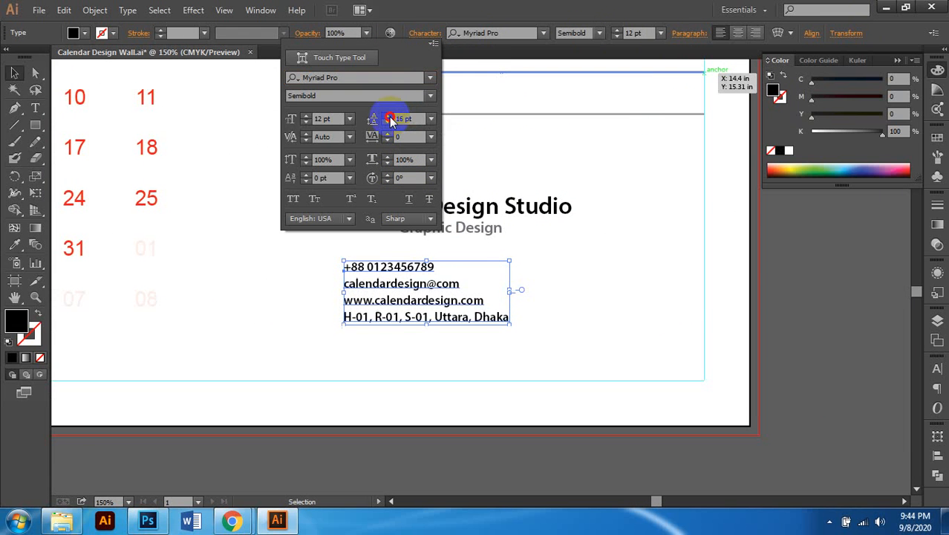
left_click(387, 117)
left_click(387, 116)
left_click(387, 116)
left_click(387, 117)
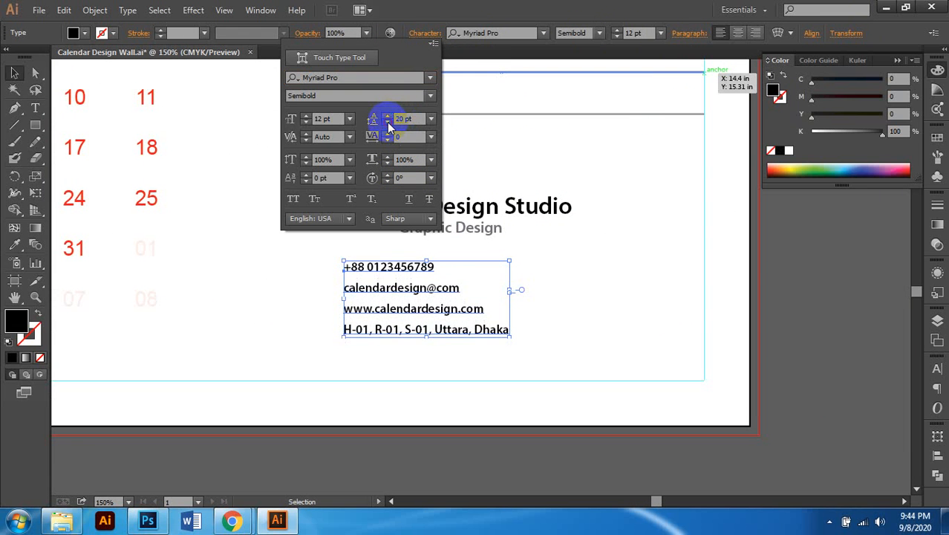
left_click(387, 123)
left_click(387, 123)
Step: Set the contact text to 15 pt in the Regular font style
left_click(631, 33)
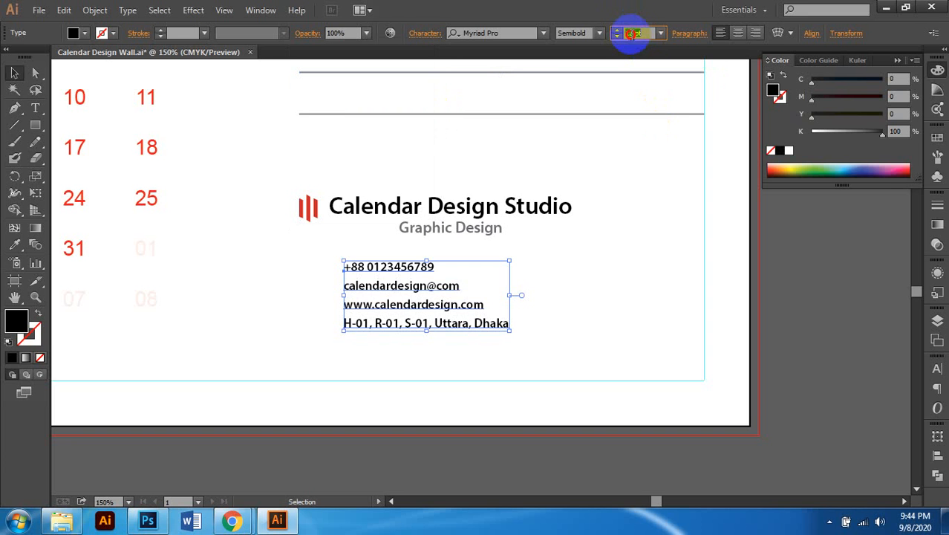
type("15")
key("Return")
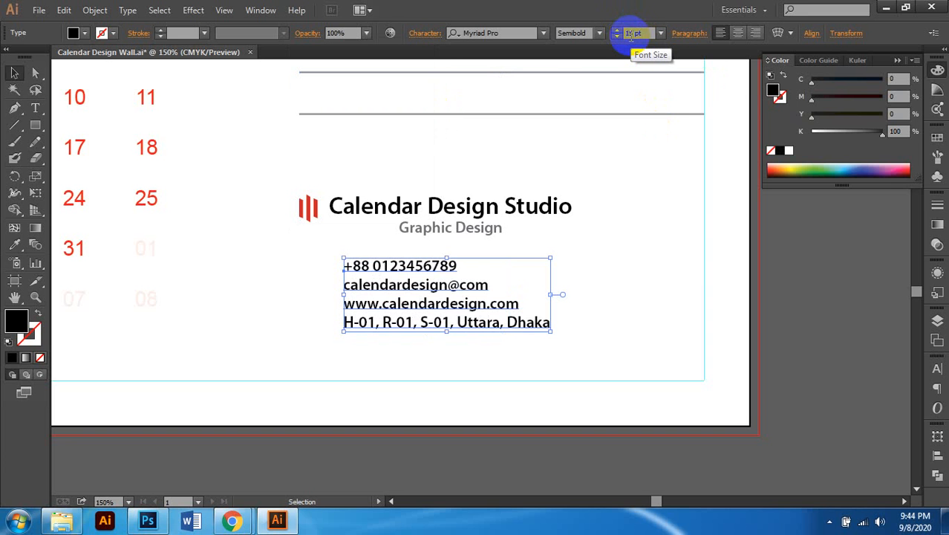
left_click(598, 34)
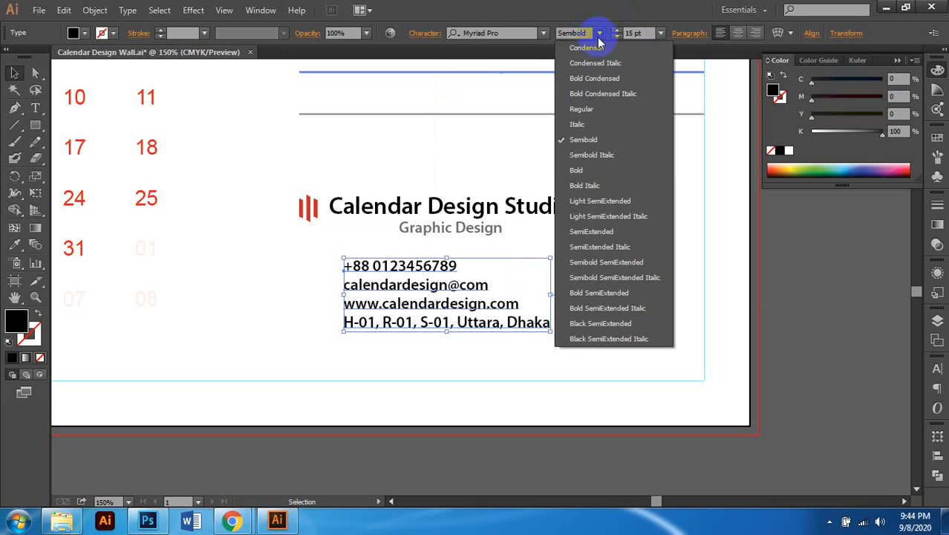
left_click(604, 112)
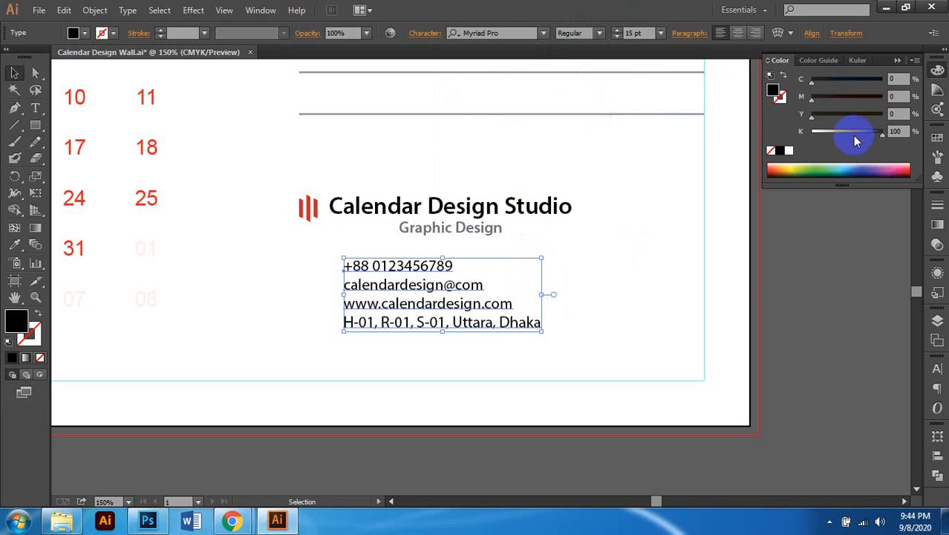
Step: Change the contact text fill to K 70, then to 90% black, and deselect it
left_click(895, 132)
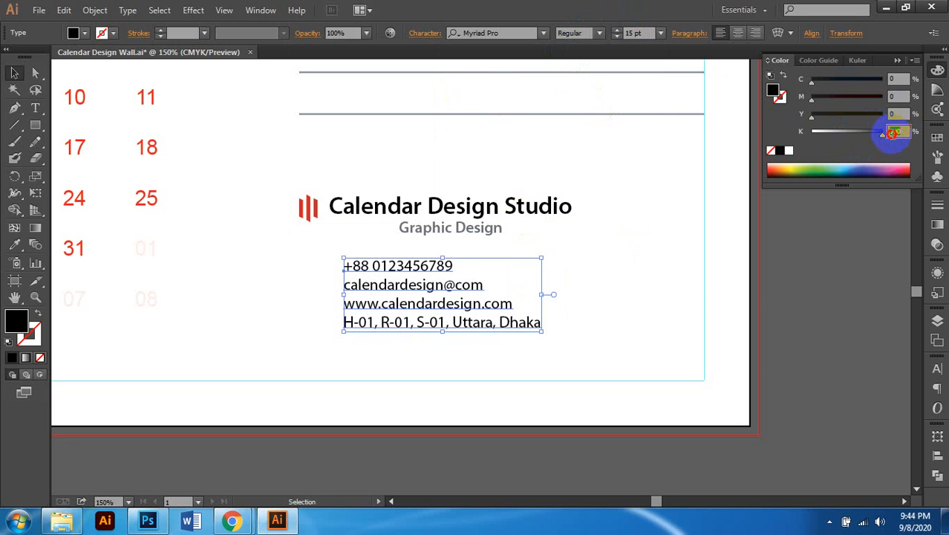
key("Return")
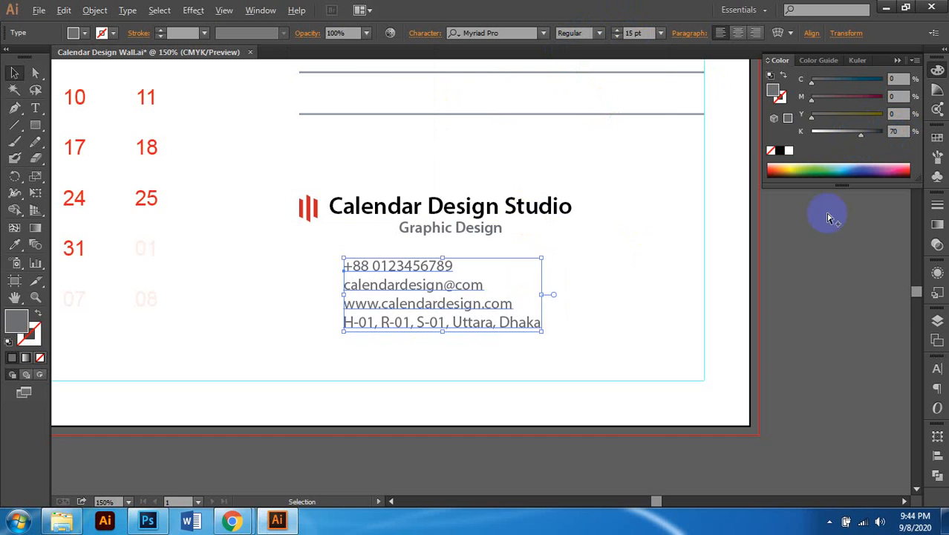
scroll(541, 319, "left", 3)
scroll(540, 319, "down", 2)
scroll(298, 291, "up", 1)
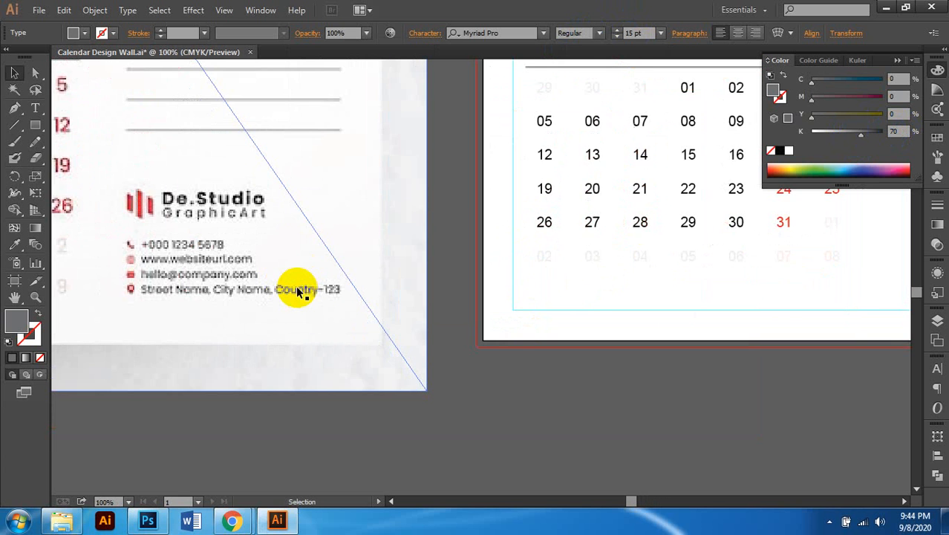
scroll(298, 291, "down", 1)
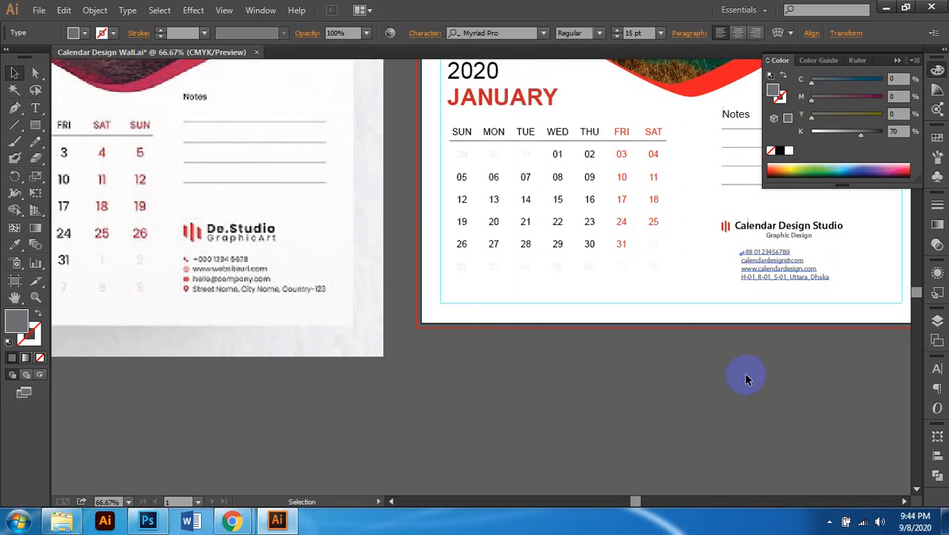
scroll(727, 335, "right", 3)
scroll(763, 271, "up", 2)
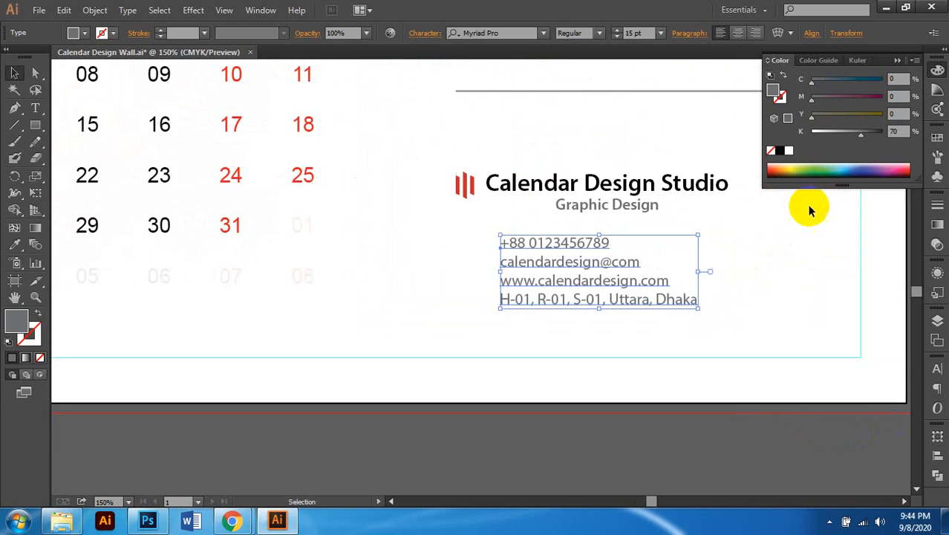
left_click(862, 133)
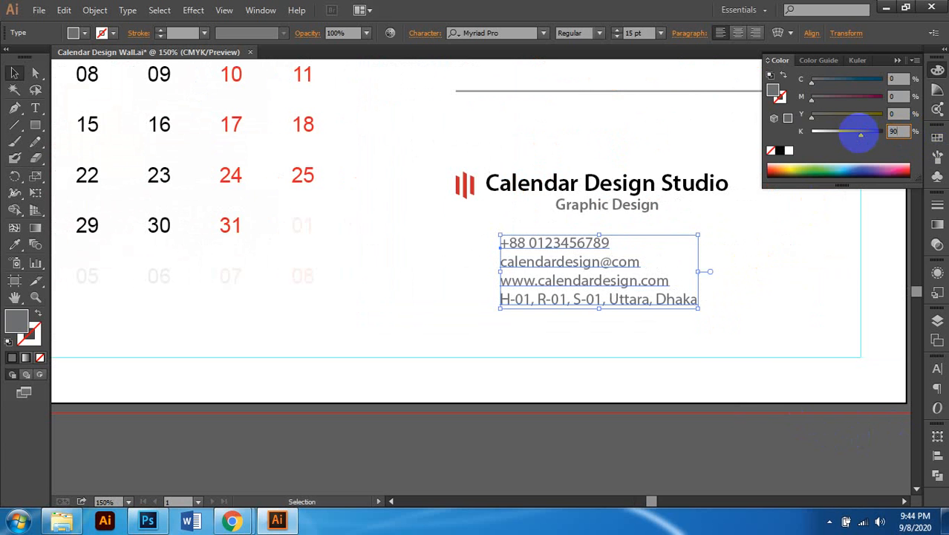
left_click(606, 425)
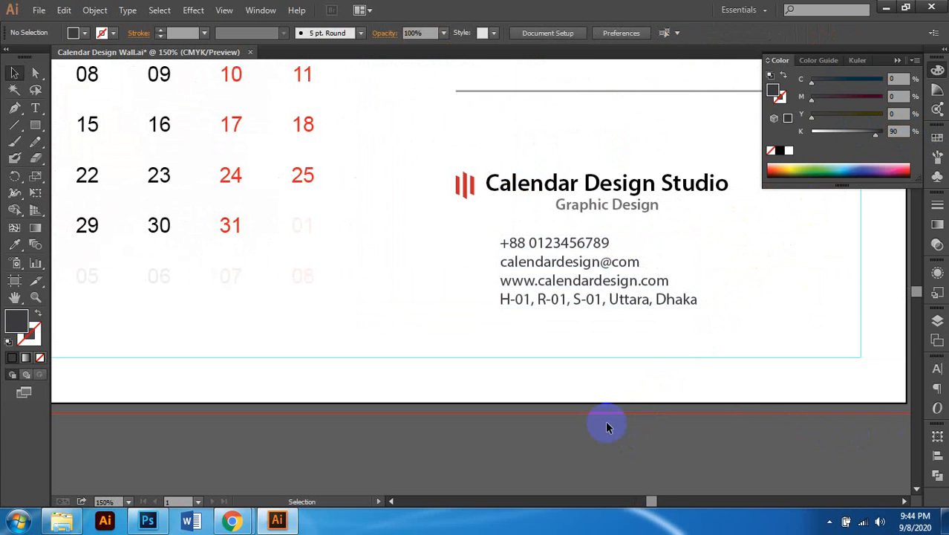
scroll(606, 425, "down", 1)
scroll(624, 392, "down", 1)
scroll(470, 394, "left", 3)
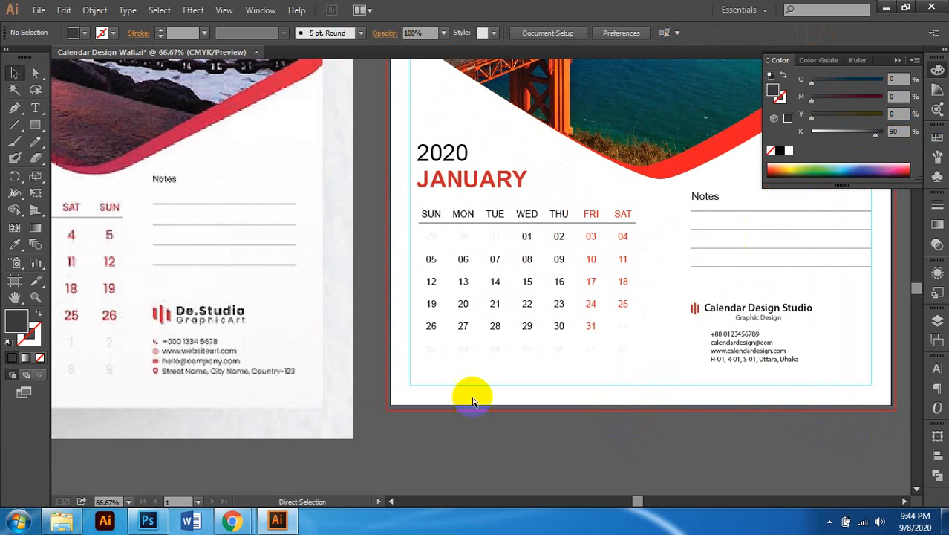
scroll(167, 335, "up", 2)
scroll(286, 364, "down", 2)
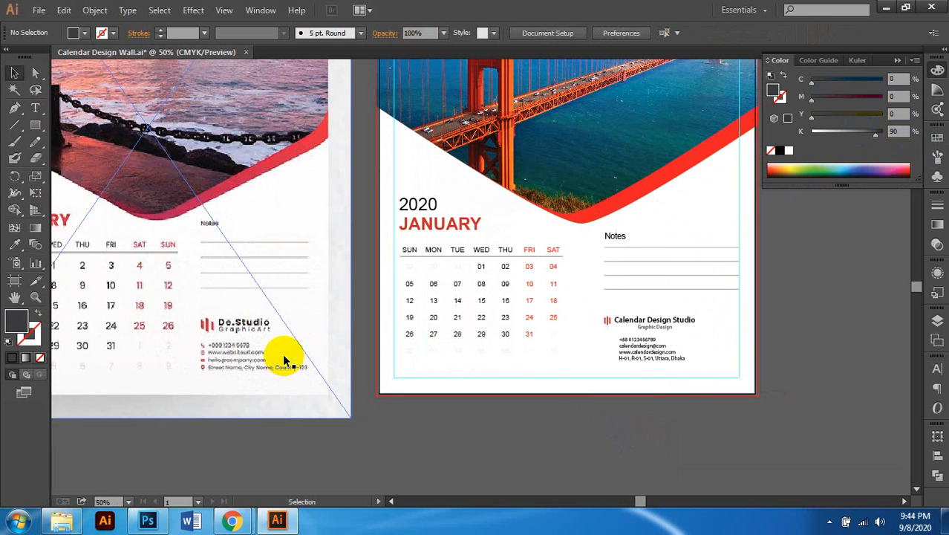
scroll(646, 360, "right", 3)
scroll(646, 360, "up", 2)
scroll(371, 379, "left", 2)
scroll(256, 375, "up", 1)
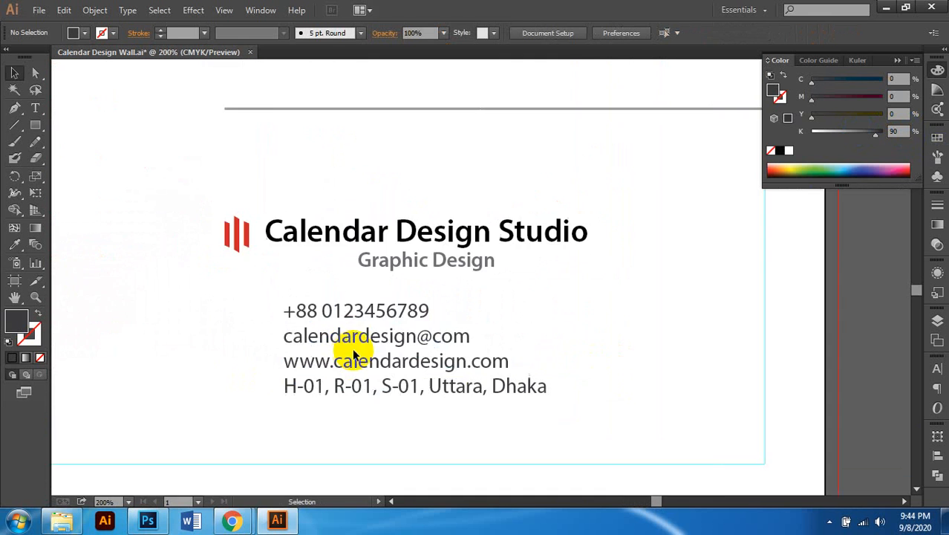
scroll(405, 334, "down", 1)
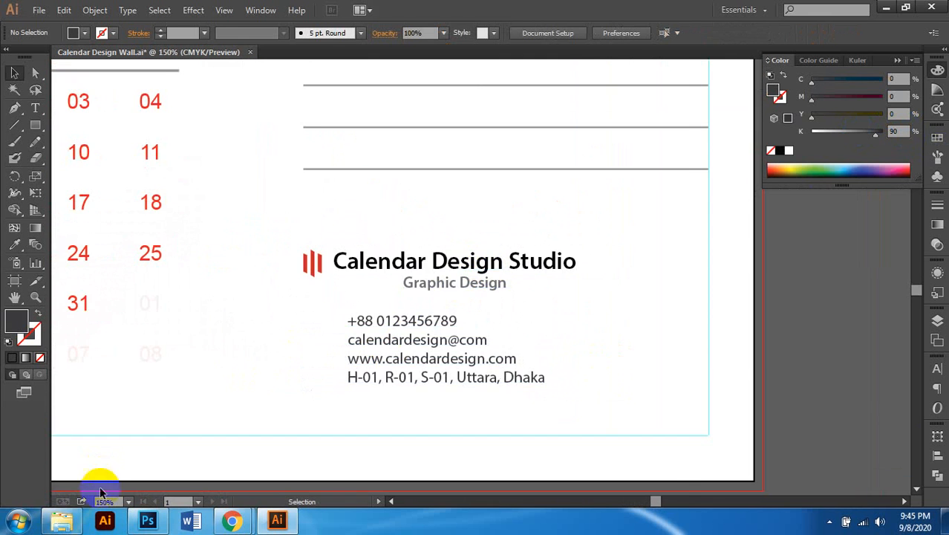
Step: Open Icon.ai from the Icon folder and maximize the Illustrator window
left_click(62, 520)
left_click(298, 46)
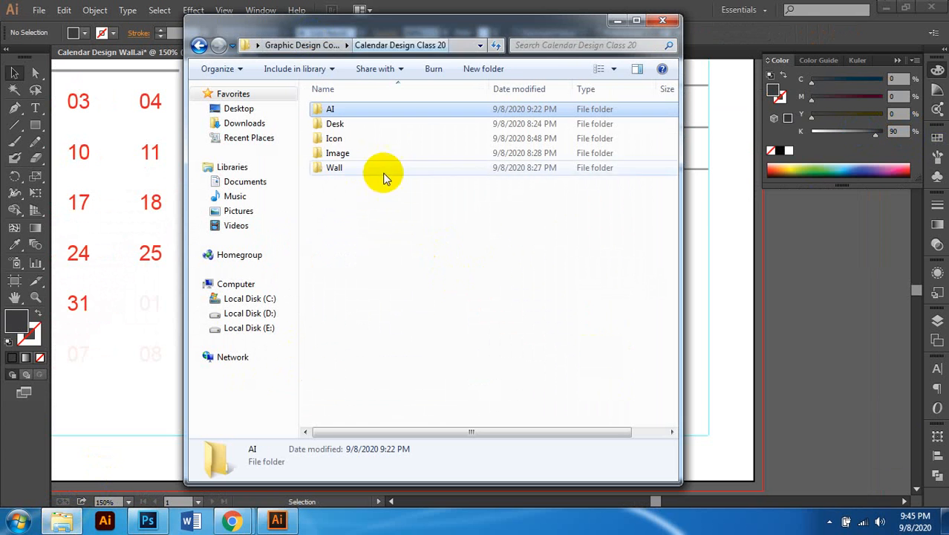
double_click(355, 139)
double_click(348, 115)
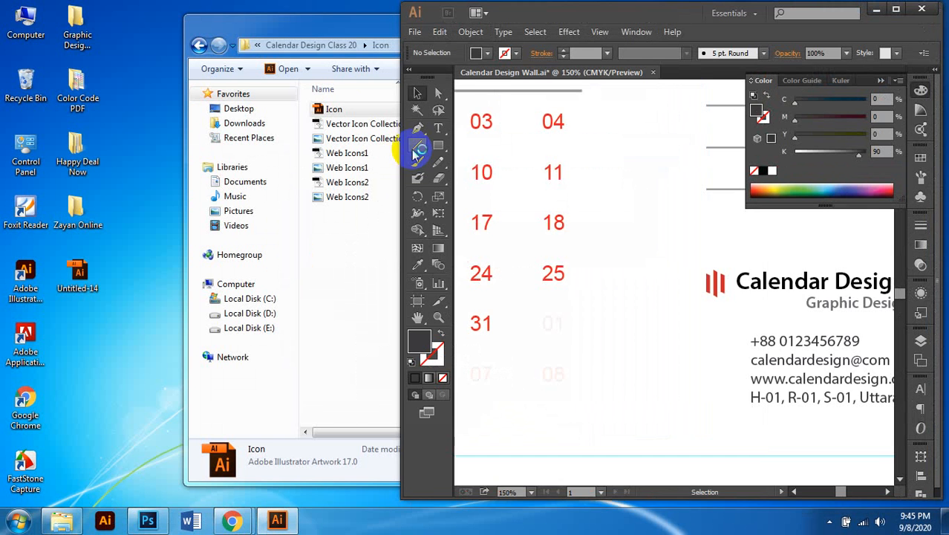
left_click(894, 12)
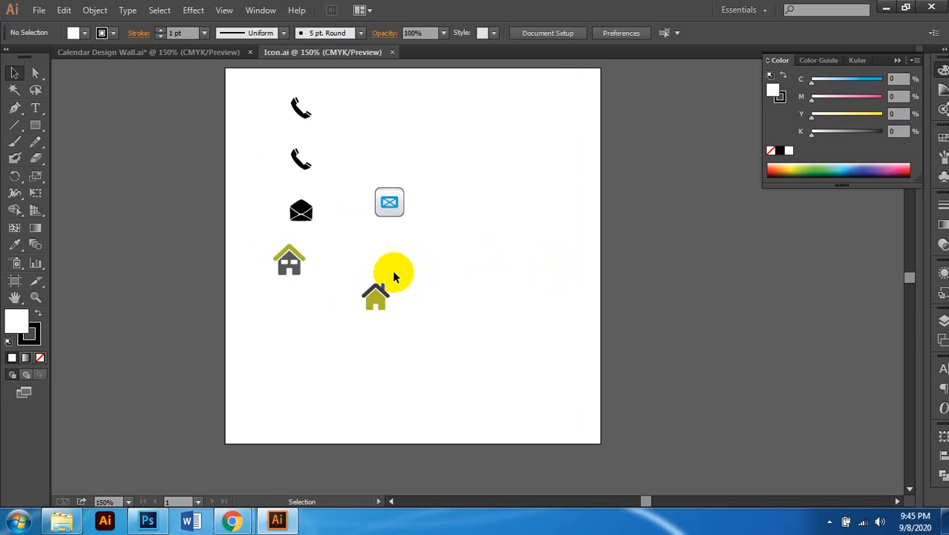
Step: Ungroup the phone and envelope icon group in Icon.ai
scroll(326, 317, "up", 2)
scroll(336, 302, "up", 1)
scroll(337, 303, "down", 2)
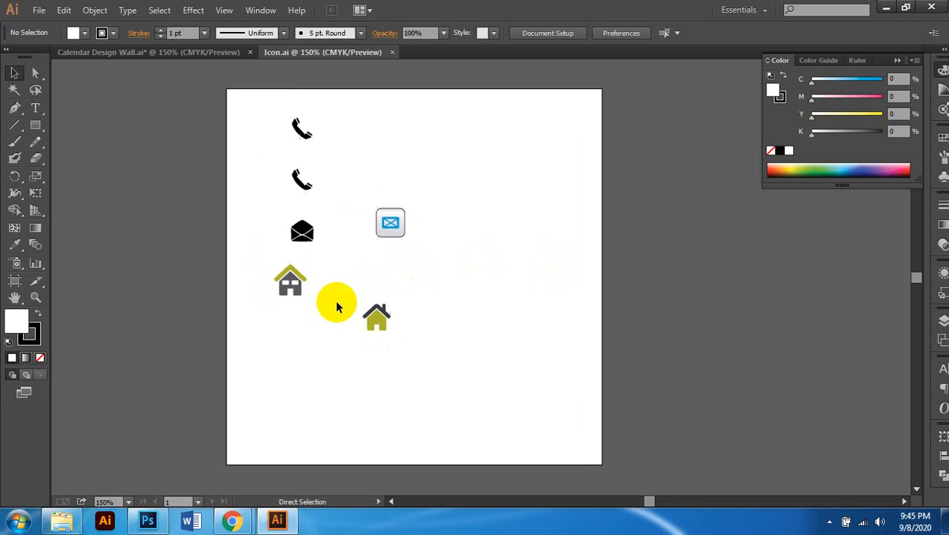
scroll(336, 303, "right", 1)
left_click(282, 126)
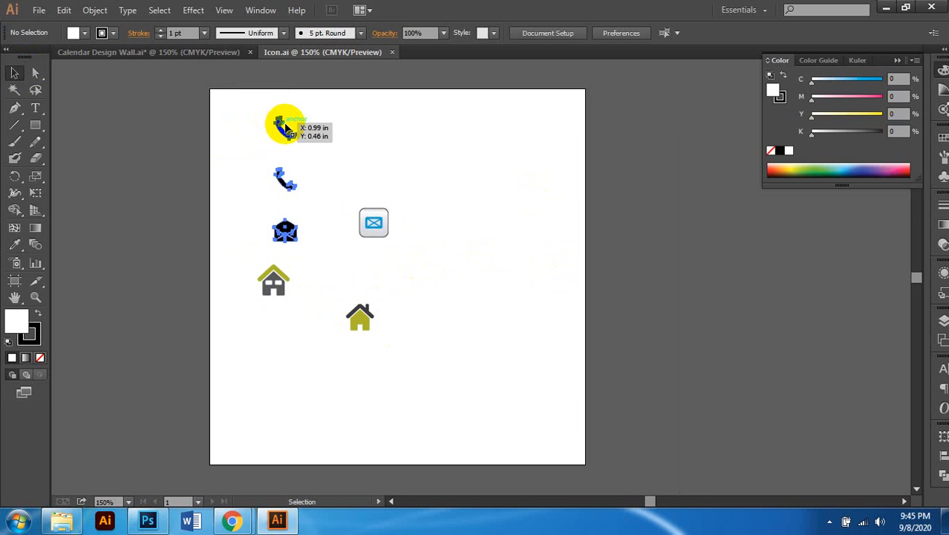
right_click(279, 128)
left_click(375, 215)
left_click(318, 138)
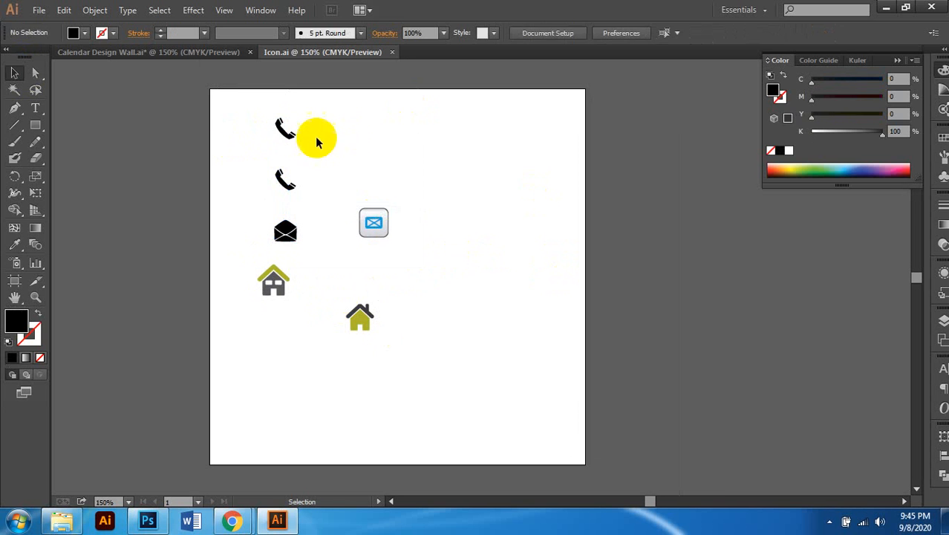
Step: Select the phone, envelope and house icons and drag them onto the wall calendar tab
left_click(286, 132)
left_click(285, 233, "shift")
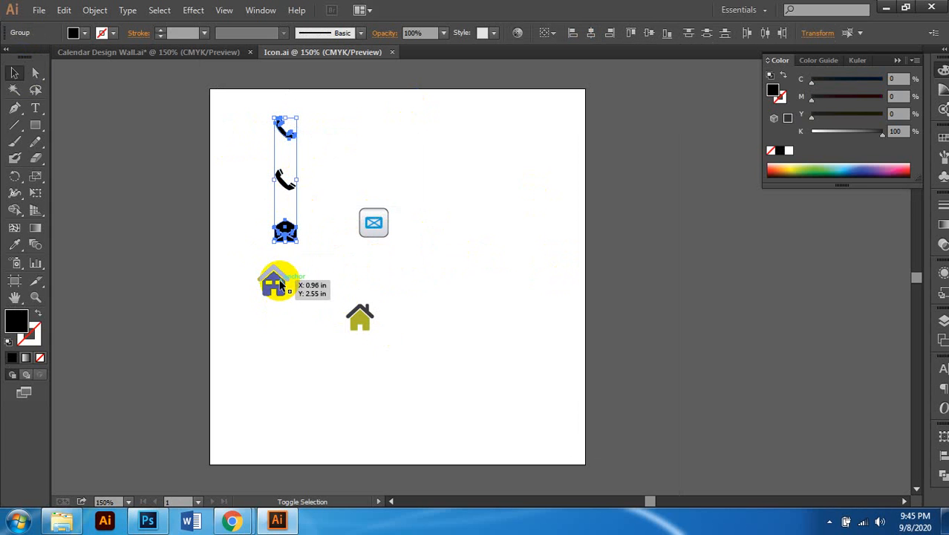
left_click_drag(293, 305, 250, 269)
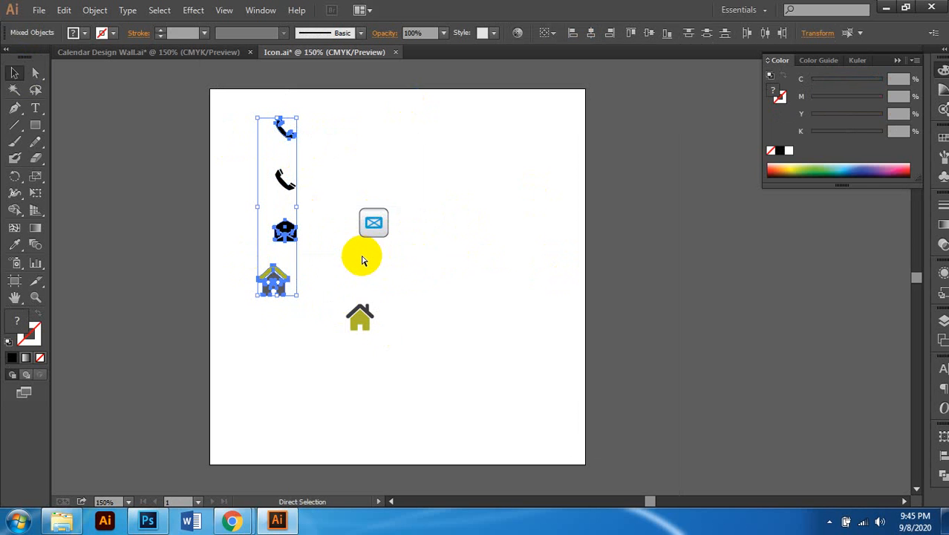
left_click_drag(285, 228, 219, 55)
scroll(416, 257, "down", 2)
scroll(334, 286, "left", 3)
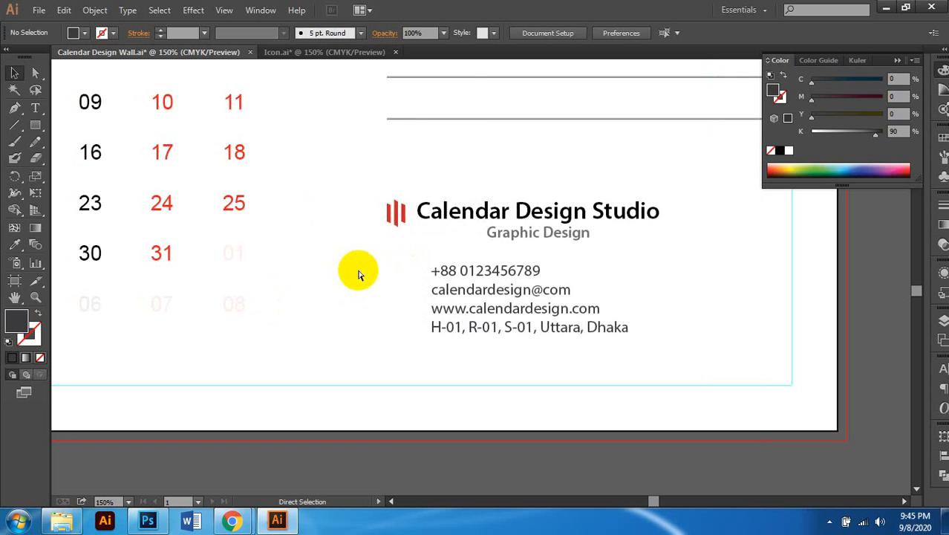
Step: Paste the three icons left of the contact text and scale the column to fit
key("ctrl+v")
scroll(505, 273, "left", 1)
left_click_drag(548, 212, 424, 367)
scroll(424, 372, "up", 2, "alt")
scroll(424, 367, "up", 1)
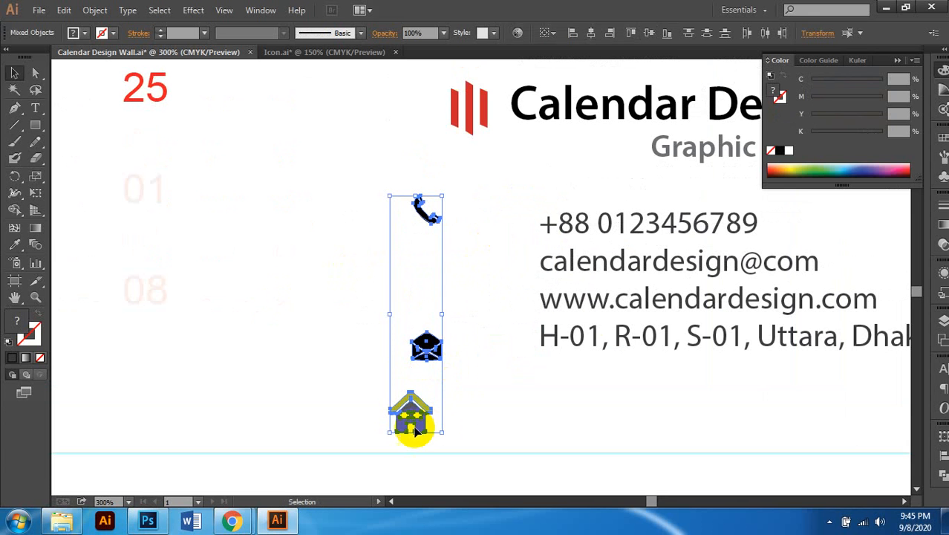
left_click_drag(416, 439, 282, 297)
scroll(437, 355, "right", 1)
left_click(426, 364)
Step: Fill the house icon with the black swatch
scroll(427, 360, "up", 2)
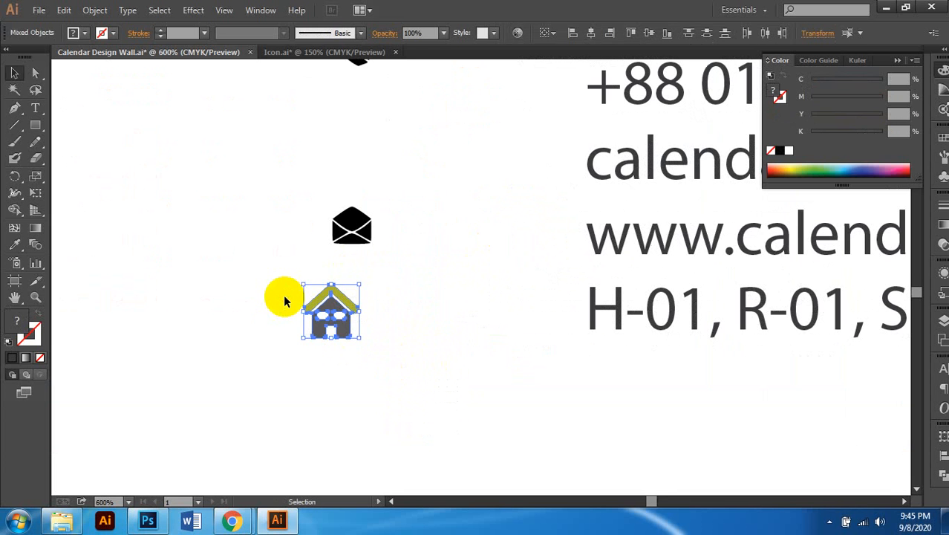
left_click(781, 150)
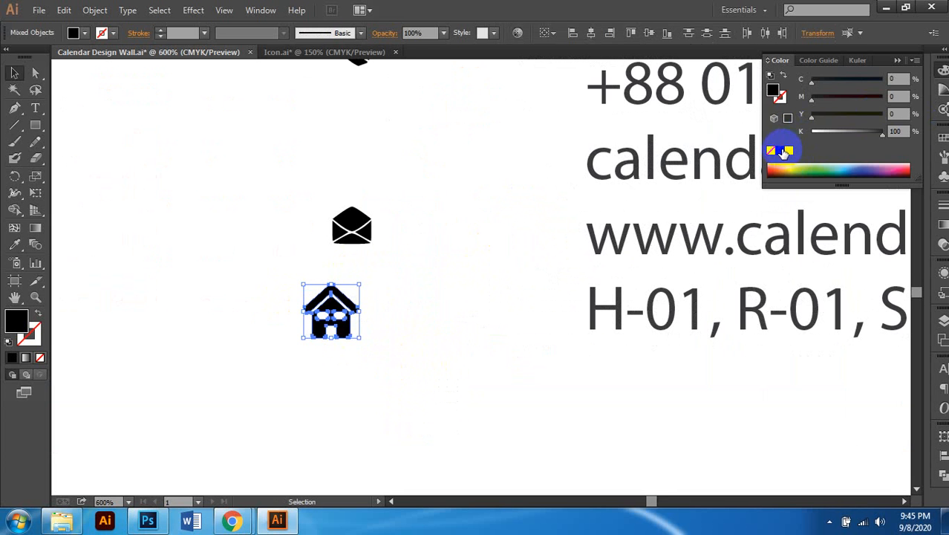
left_click(442, 375)
Step: Shrink the house icon proportionally to match the other icons
scroll(288, 279, "left", 1)
left_click_drag(287, 277, 434, 362)
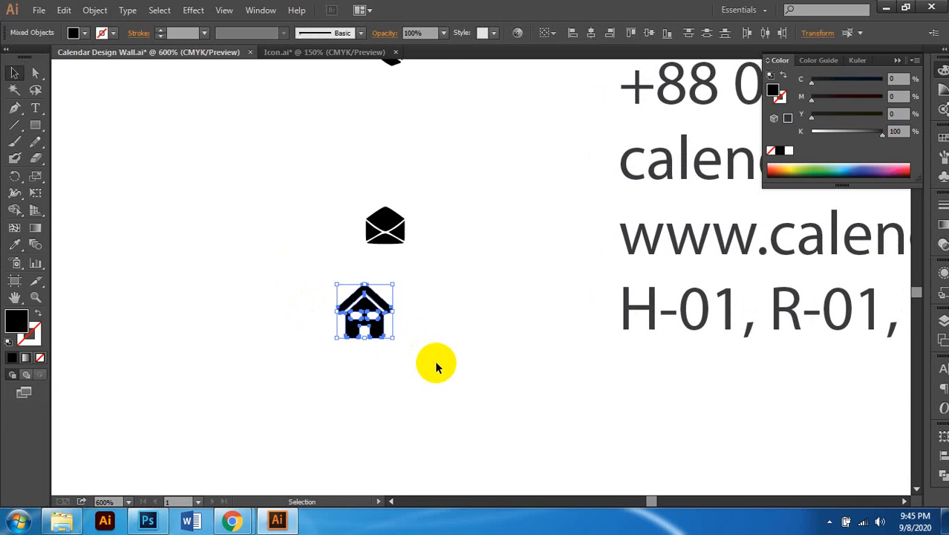
scroll(381, 264, "up", 2)
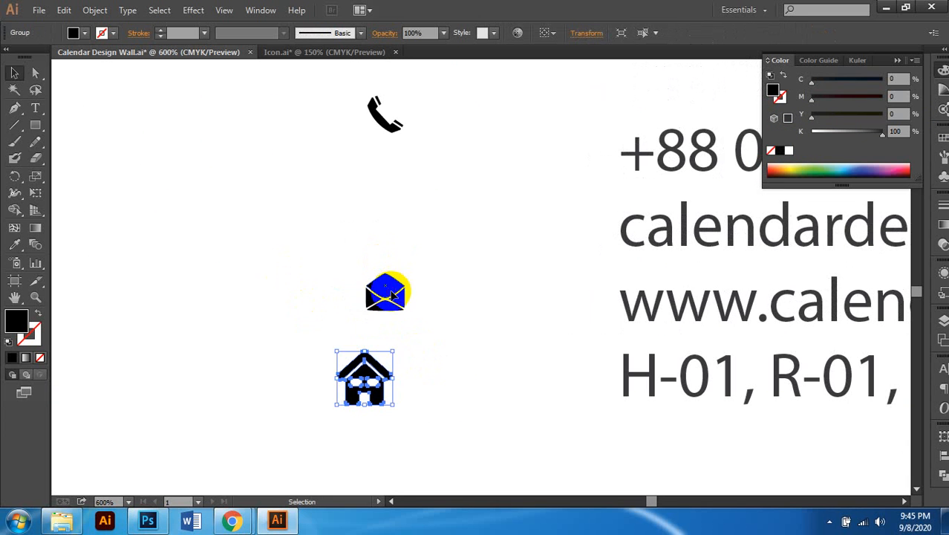
left_click(394, 295)
left_click(394, 129)
left_click(376, 376)
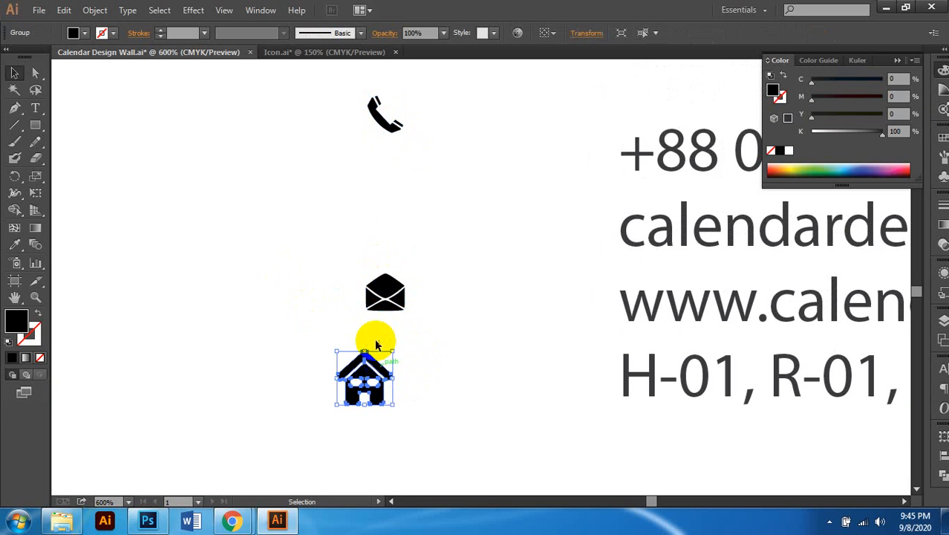
left_click_drag(365, 350, 566, 381)
scroll(395, 359, "down", 2)
left_click(446, 351)
scroll(399, 355, "up", 2)
Step: Place the phone, envelope and house icons beside the phone, e-mail and address lines
left_click(364, 384)
left_click(382, 310)
left_click_drag(382, 311, 566, 232)
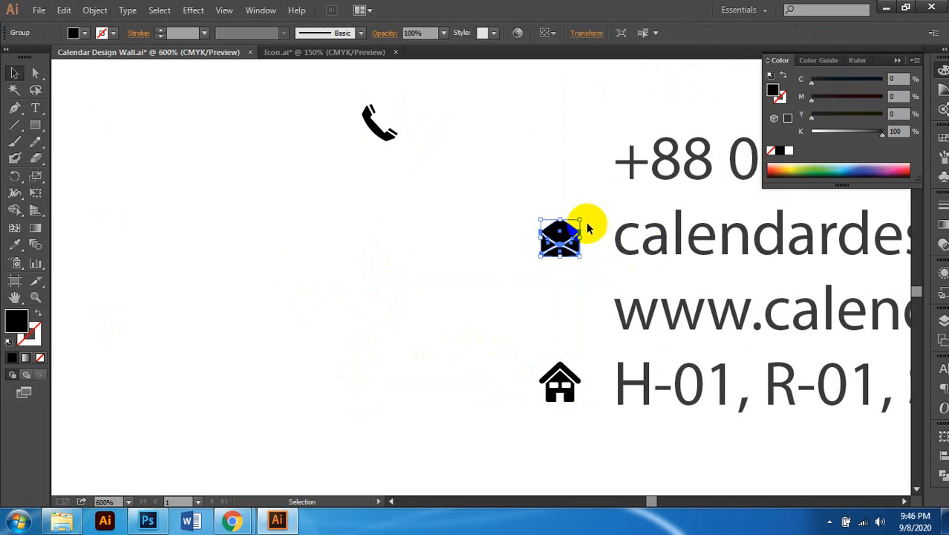
left_click_drag(456, 131, 556, 164)
left_click(561, 245)
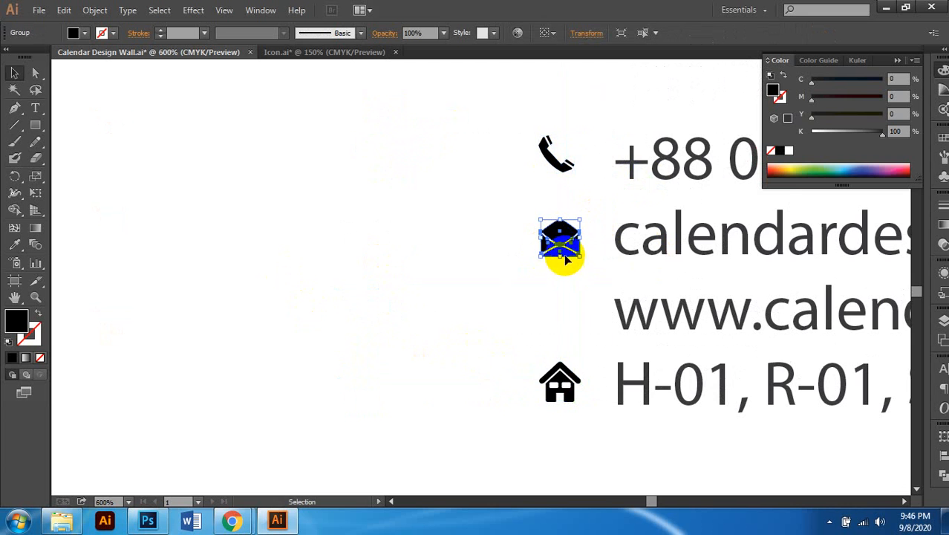
scroll(563, 256, "up", 2)
scroll(554, 257, "down", 4)
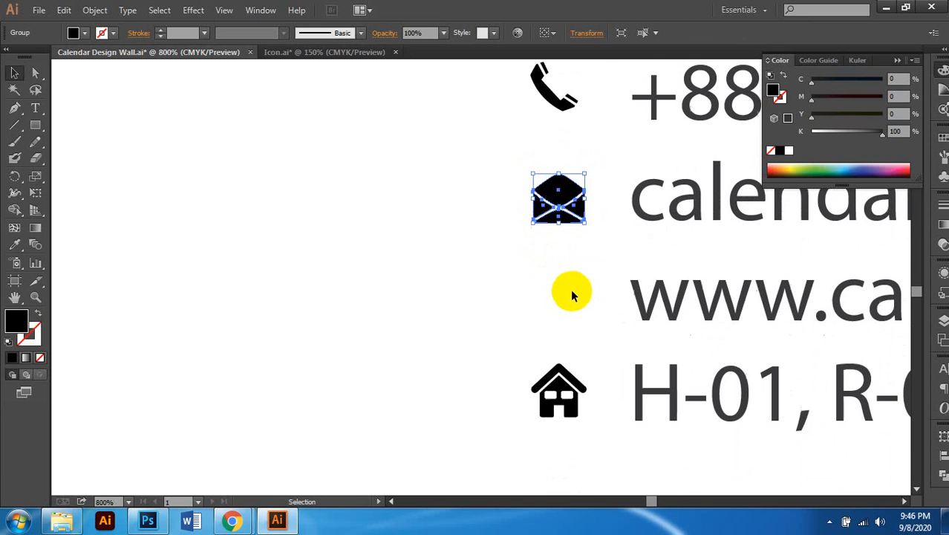
left_click_drag(553, 389, 561, 406)
left_click_drag(630, 336, 579, 320)
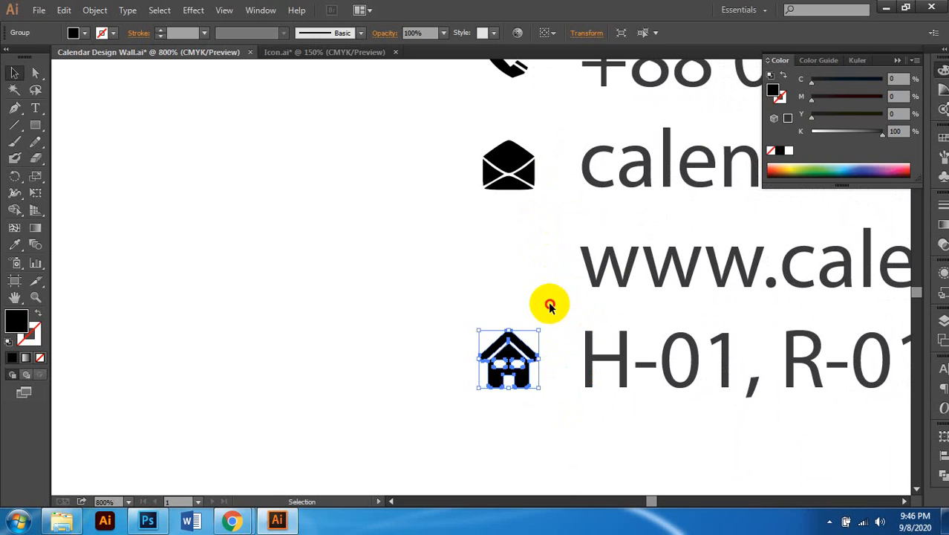
left_click(552, 305)
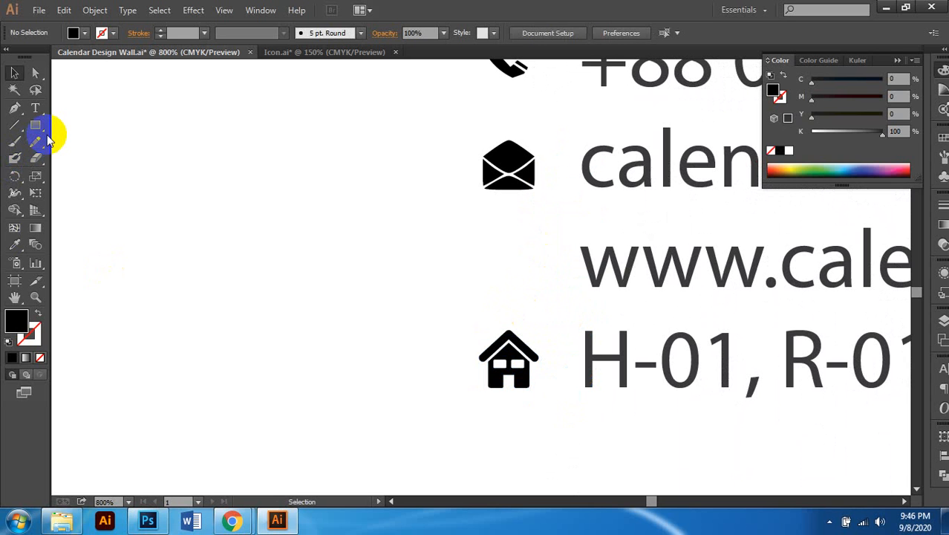
Step: Draw a small black circle with the Ellipse tool beside the web address line
left_click_drag(35, 125, 110, 208)
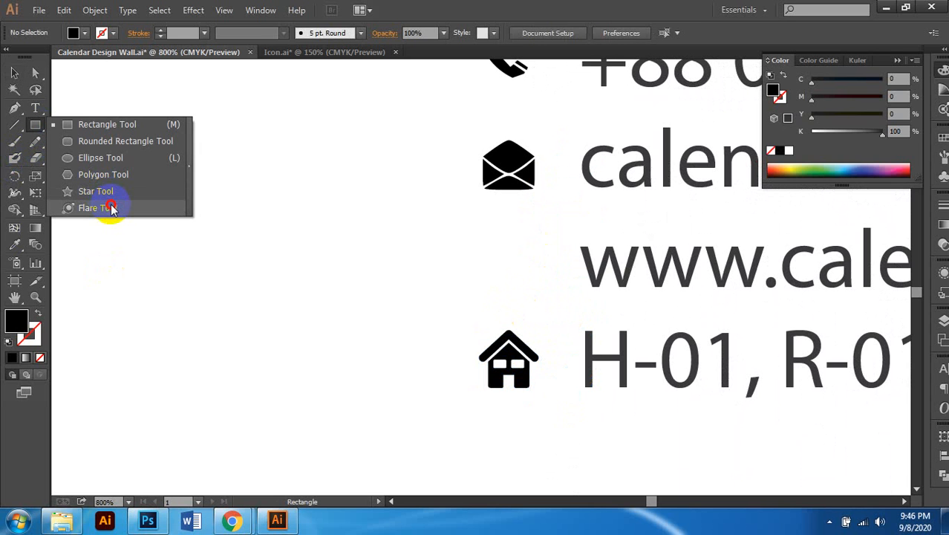
left_click_drag(110, 208, 83, 157)
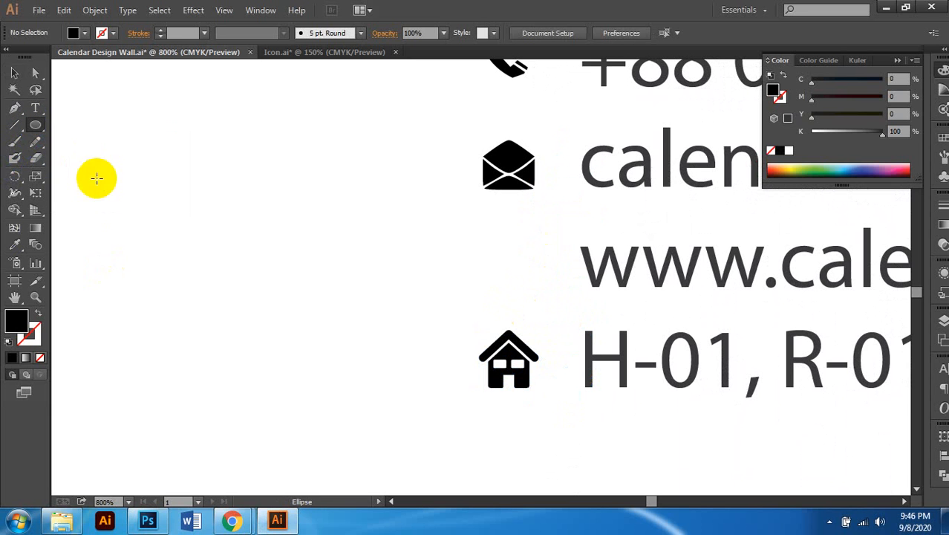
left_click_drag(511, 264, 539, 296)
scroll(515, 283, "right", 1)
scroll(502, 287, "down", 1)
scroll(504, 290, "right", 2)
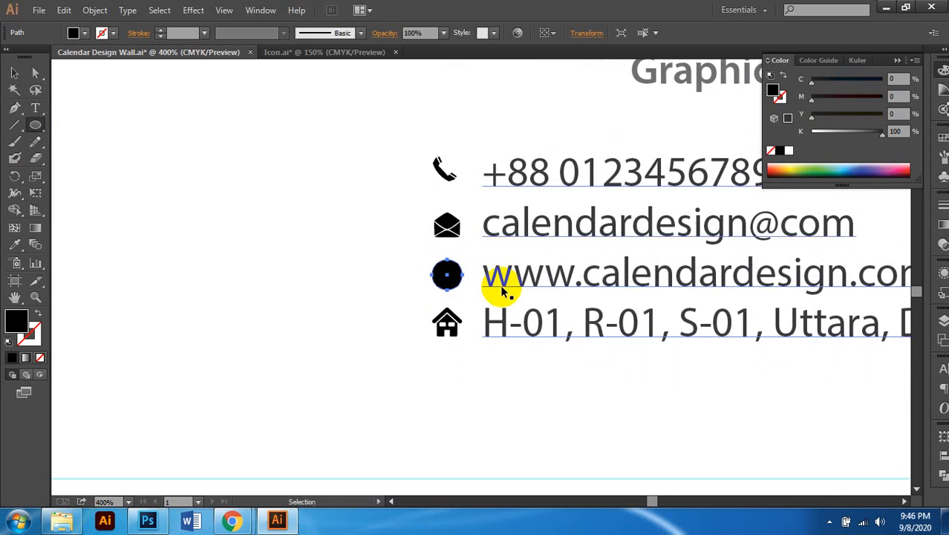
scroll(391, 283, "up", 1)
Step: Draw a horizontal line across the circle's middle with a white 0.2 pt stroke
left_click(15, 123)
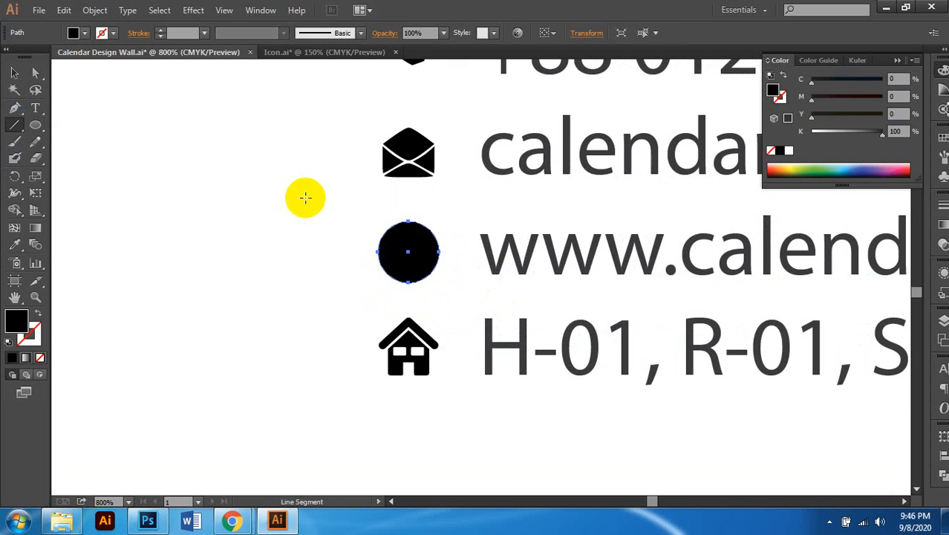
scroll(394, 253, "up", 1)
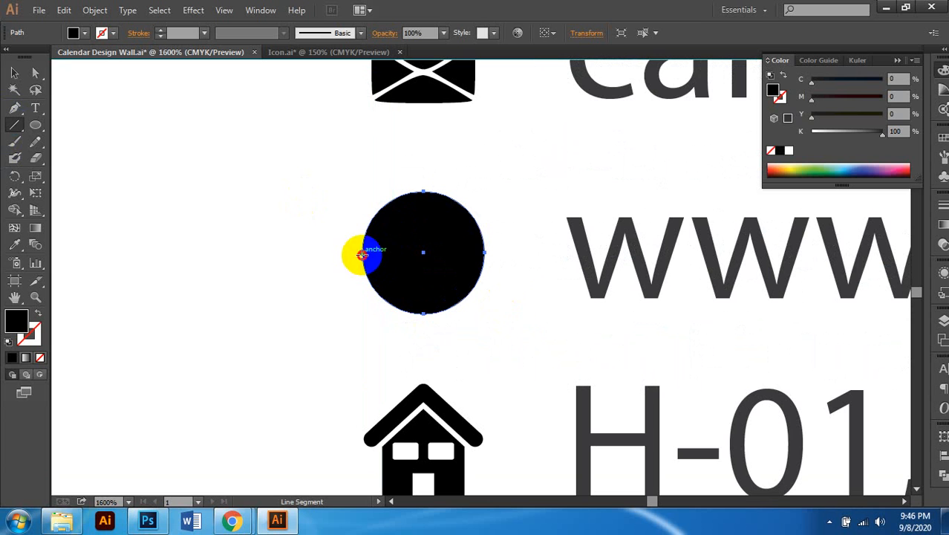
left_click_drag(362, 254, 484, 253)
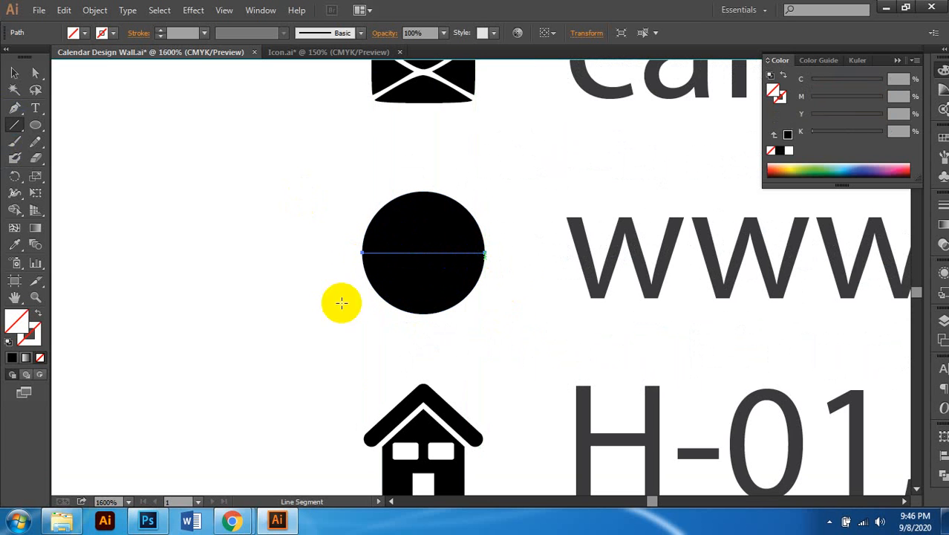
left_click(15, 72)
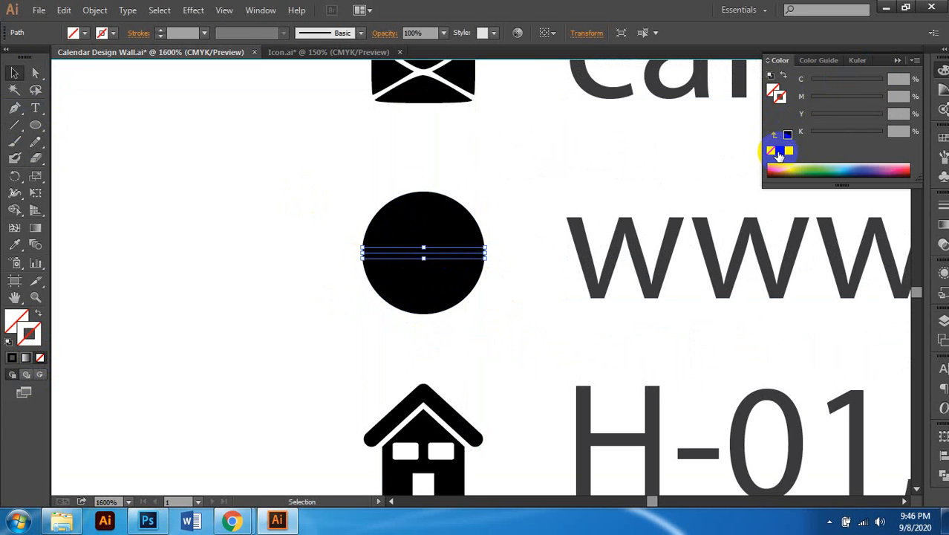
left_click(778, 151)
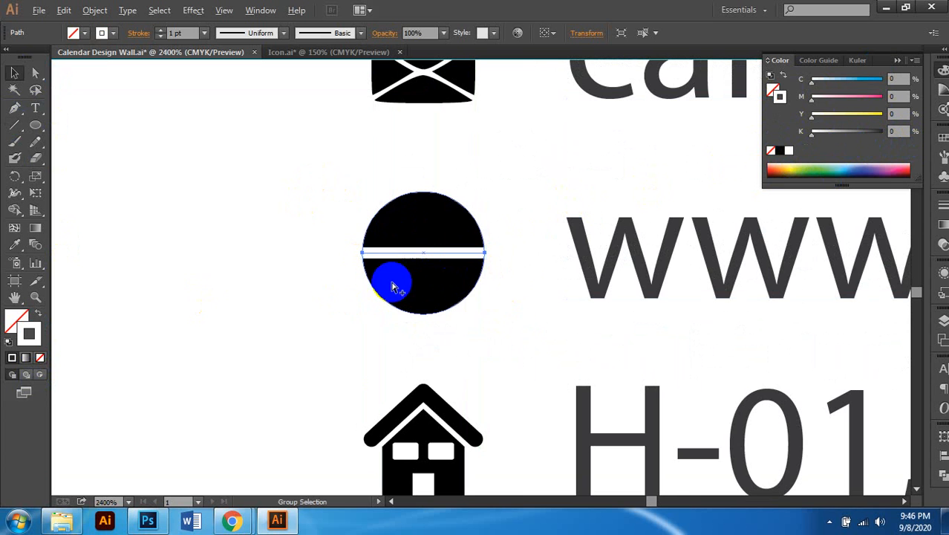
scroll(393, 285, "up", 1)
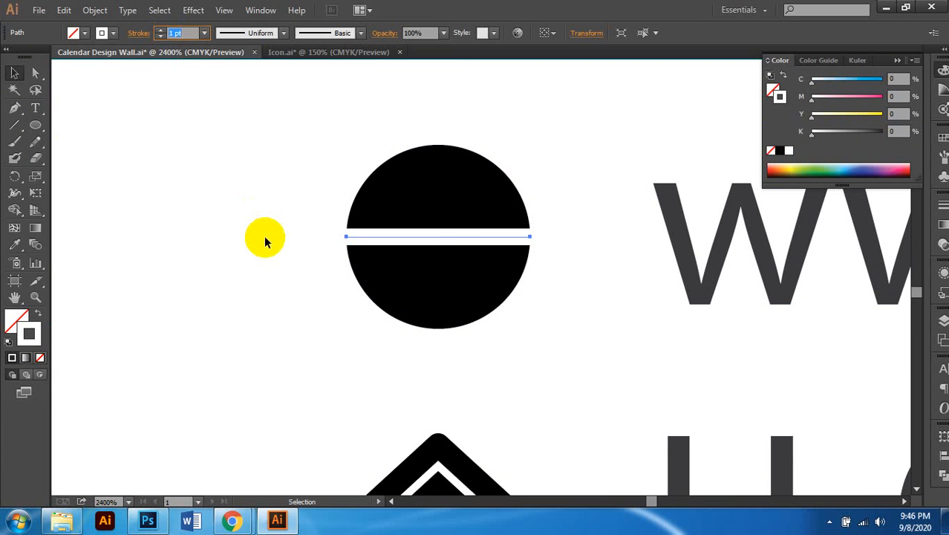
type("0.2")
key("Return")
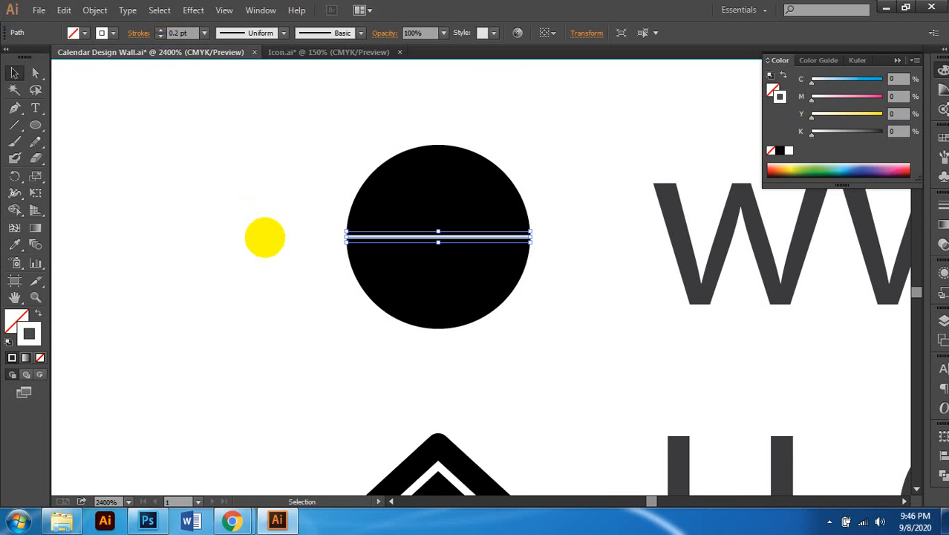
Step: Alt-drag a copy of the white stripe upward and repeat with Ctrl+D for more stripes above
scroll(483, 304, "up", 2)
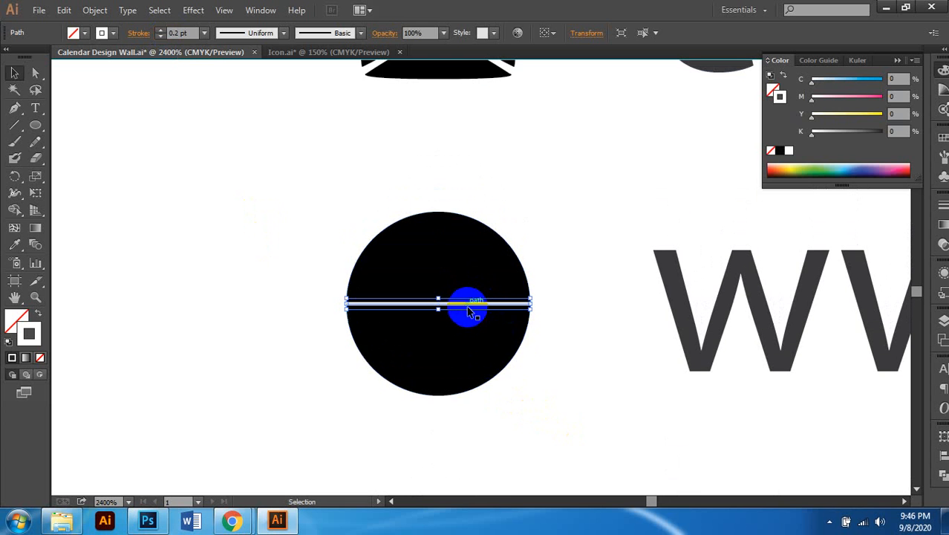
left_click(467, 303)
scroll(467, 305, "up", 2)
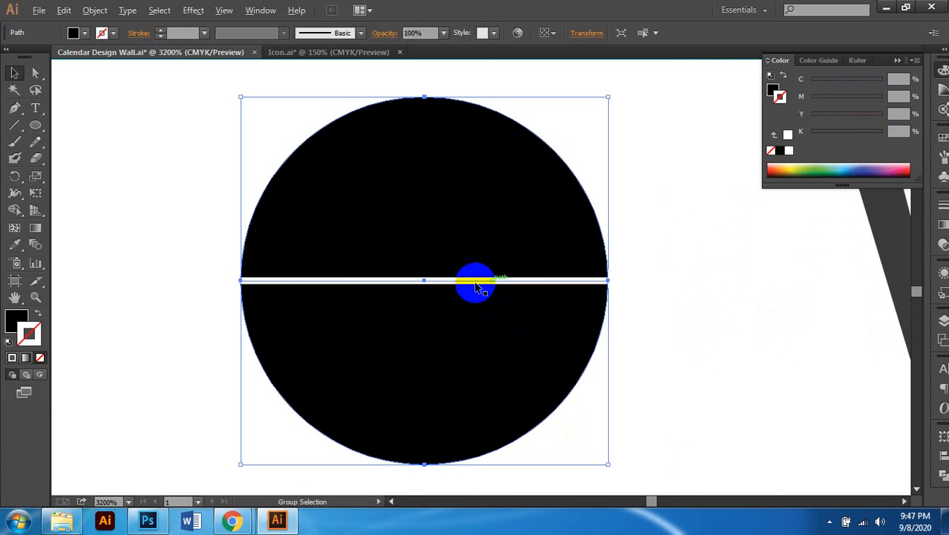
scroll(475, 289, "down", 1)
left_click(598, 233)
left_click(494, 239)
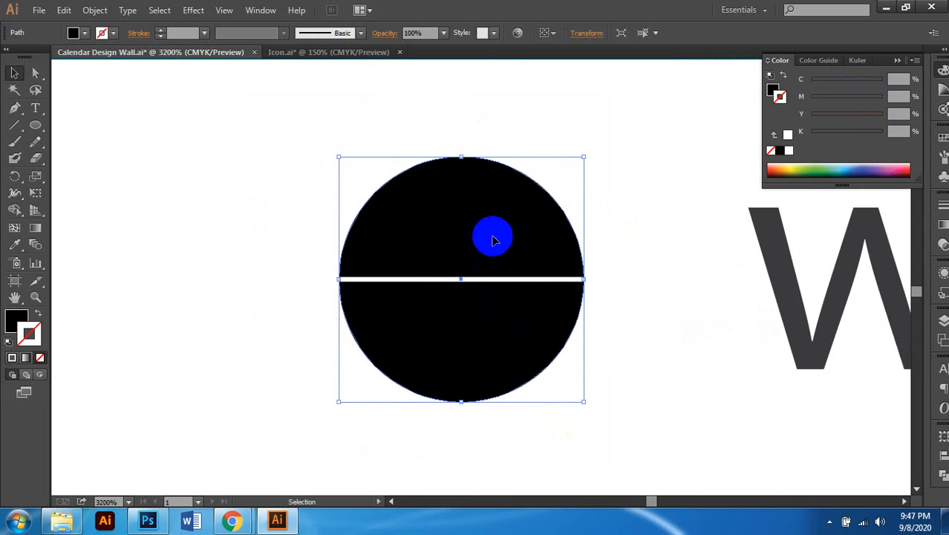
left_click(483, 280)
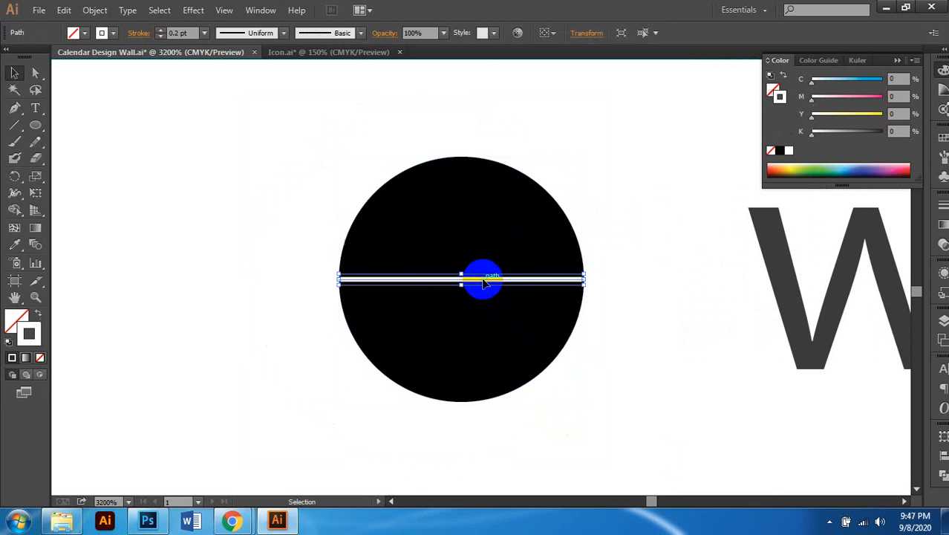
left_click_drag(483, 280, 481, 253)
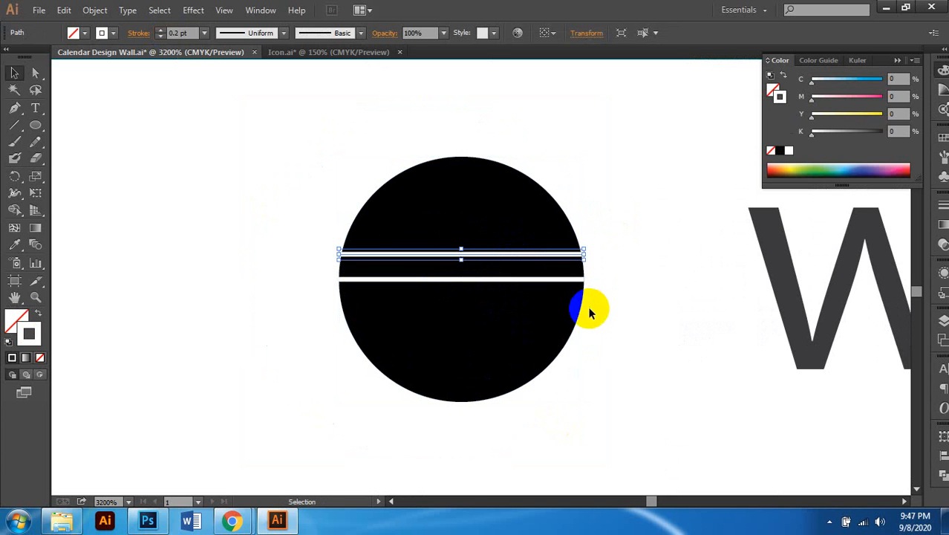
key("ctrl+d")
key("ctrl+d")
key("ctrl+d")
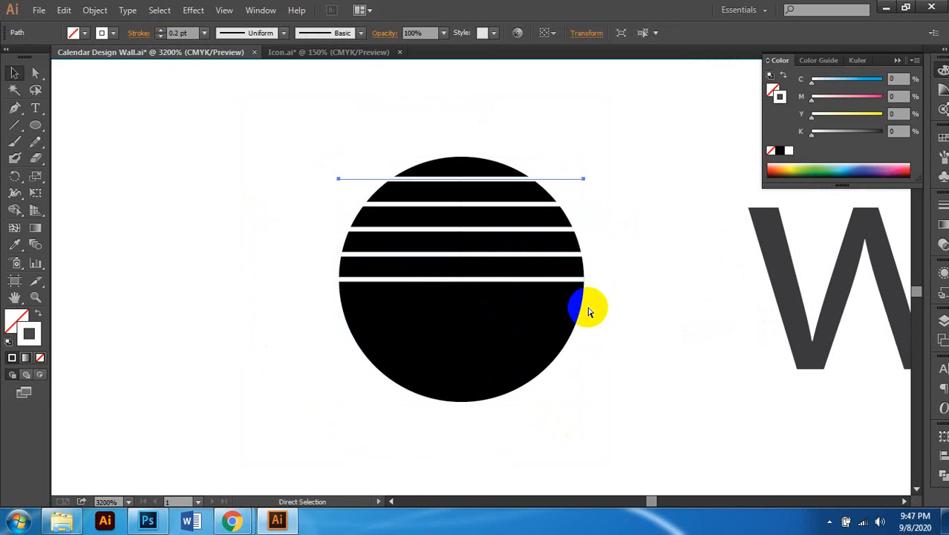
key("ctrl+d")
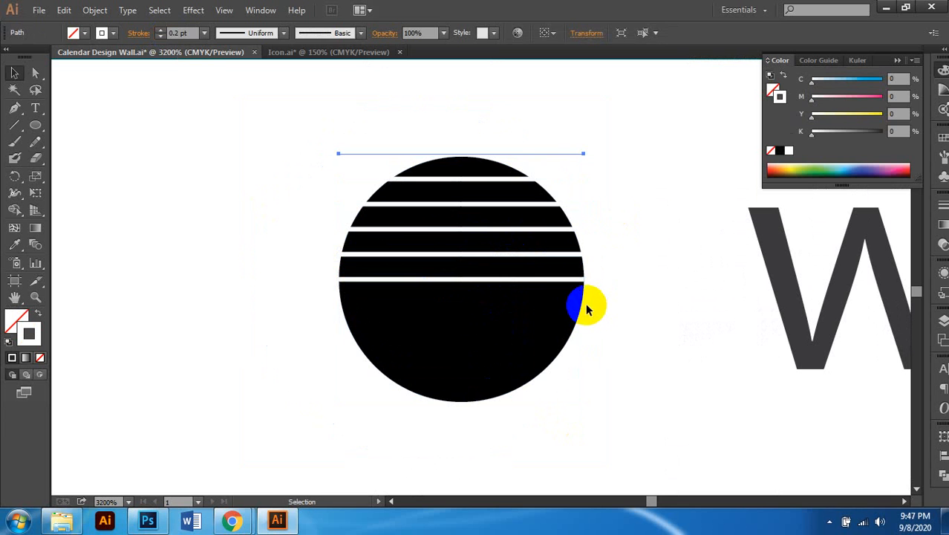
Step: Alt-drag a copy of the middle stripe downward and repeat twice with Ctrl+D
left_click(587, 309)
left_click(481, 288)
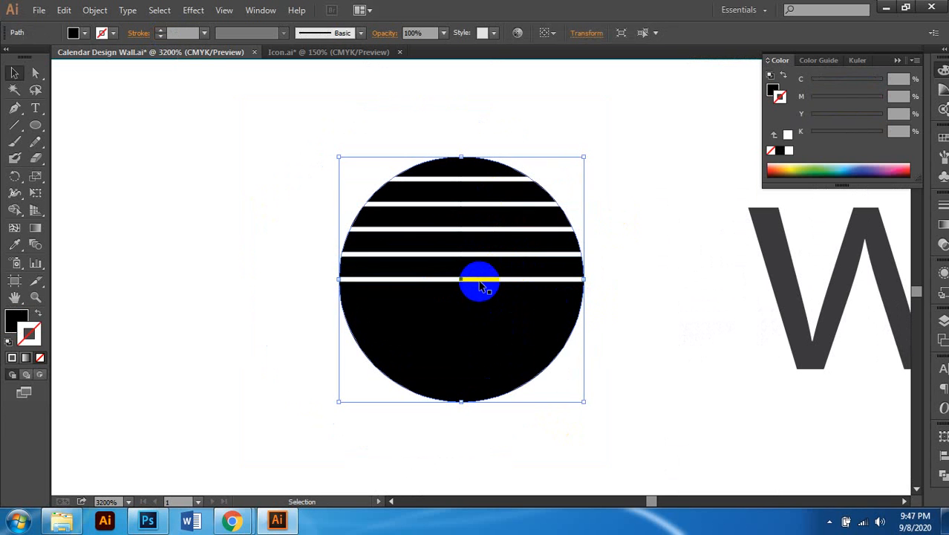
left_click_drag(481, 282, 487, 309)
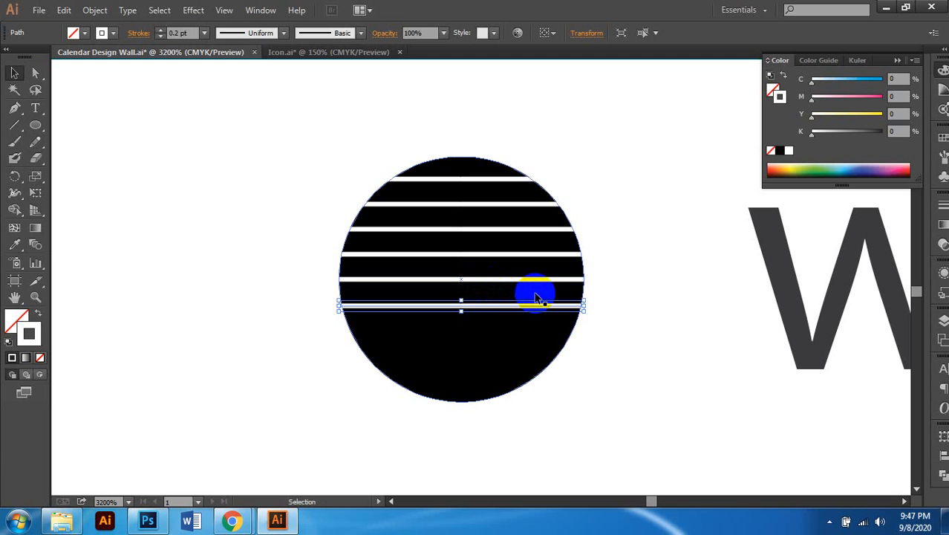
key("ctrl+d")
key("ctrl+d")
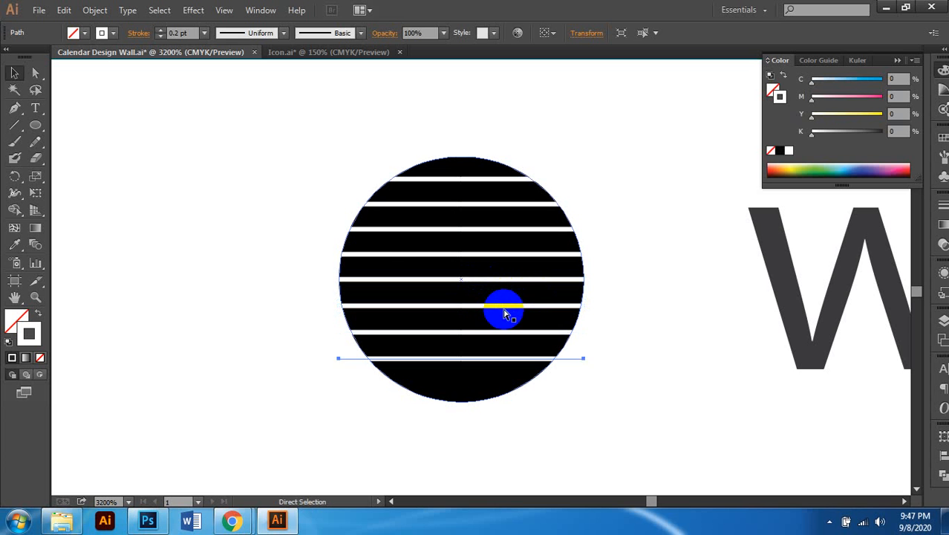
key("ctrl+d")
Step: Select the whole striped circle to check it, then deselect it
scroll(494, 331, "down", 1)
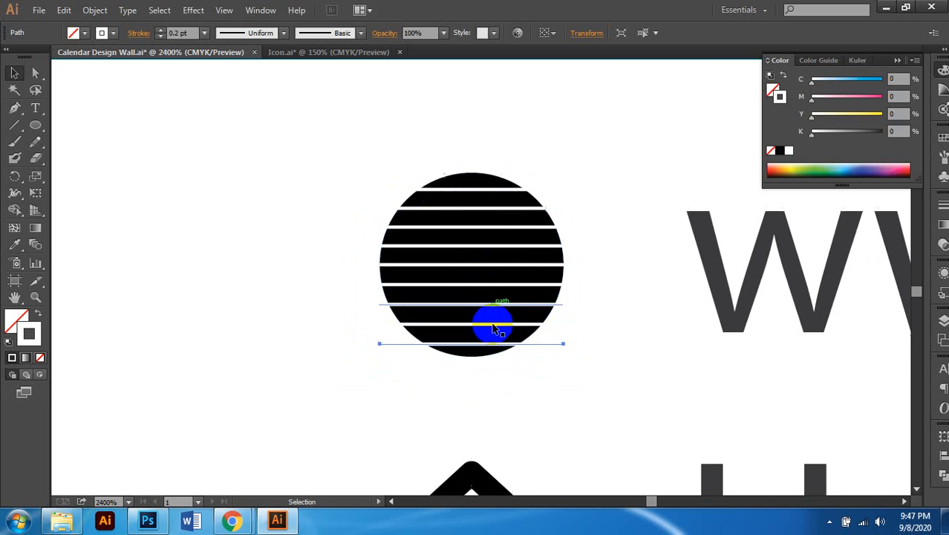
scroll(494, 324, "down", 1)
scroll(497, 319, "up", 3)
scroll(475, 323, "up", 2)
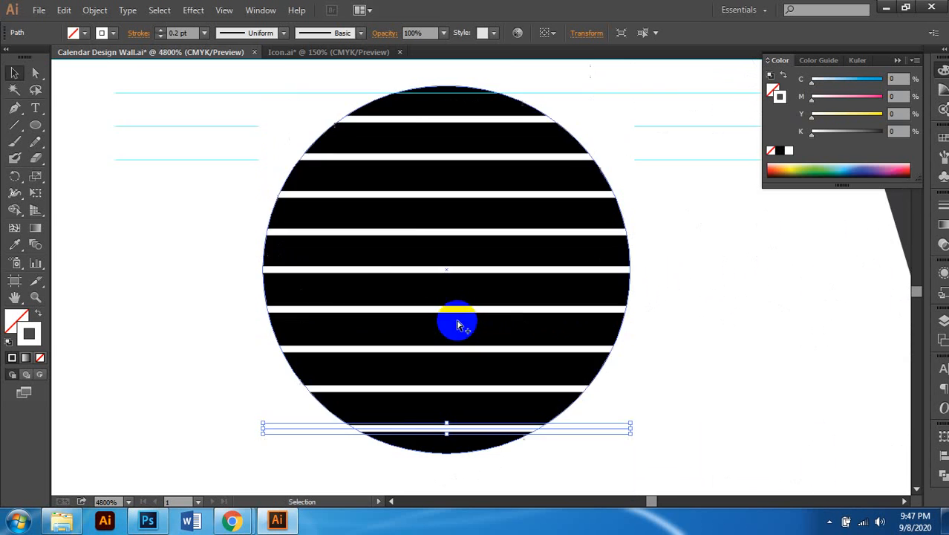
scroll(458, 325, "down", 4)
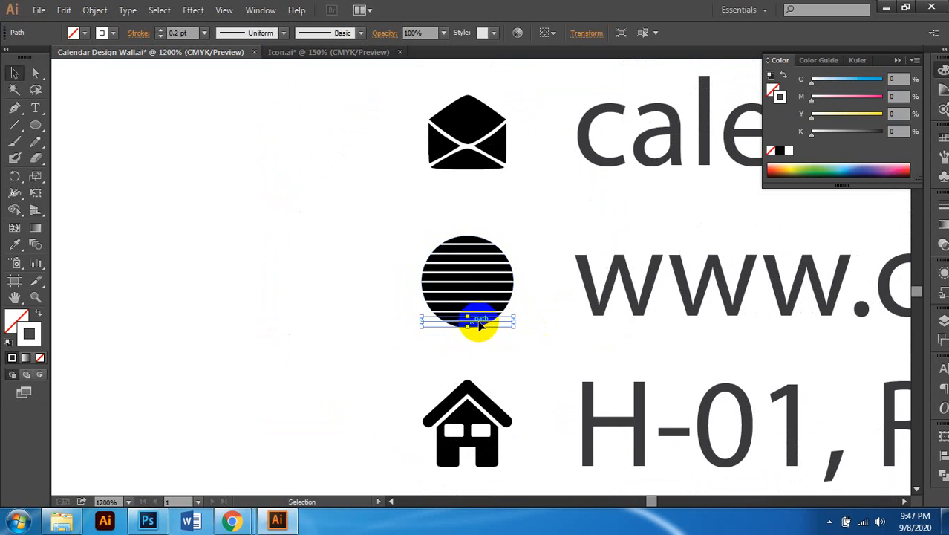
scroll(477, 288, "up", 2)
scroll(477, 286, "down", 2)
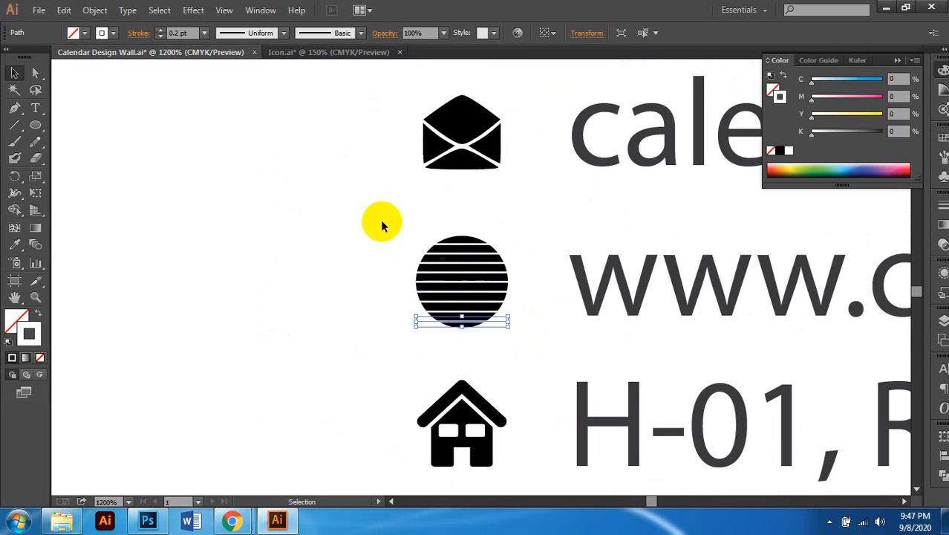
left_click_drag(382, 226, 502, 350)
scroll(502, 342, "up", 4)
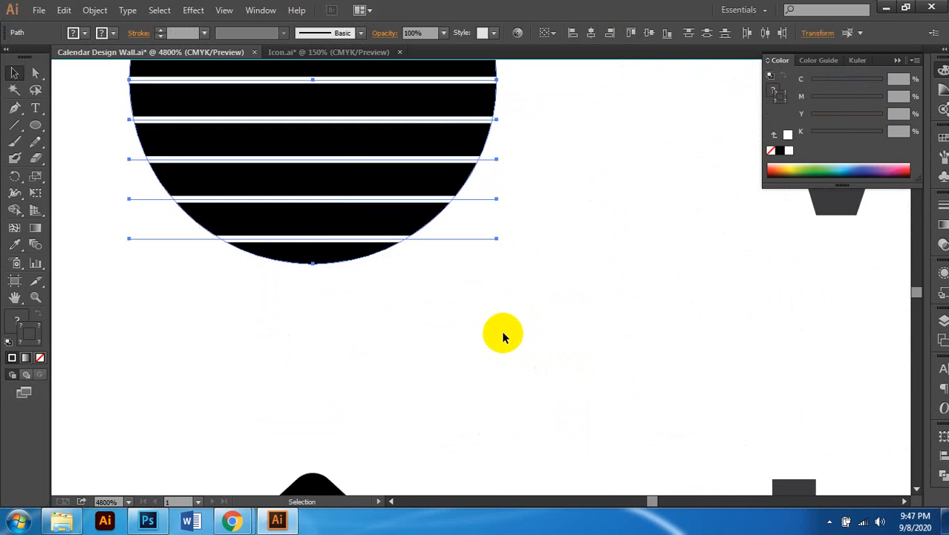
scroll(502, 338, "up", 3)
scroll(413, 318, "down", 2)
scroll(425, 298, "up", 3)
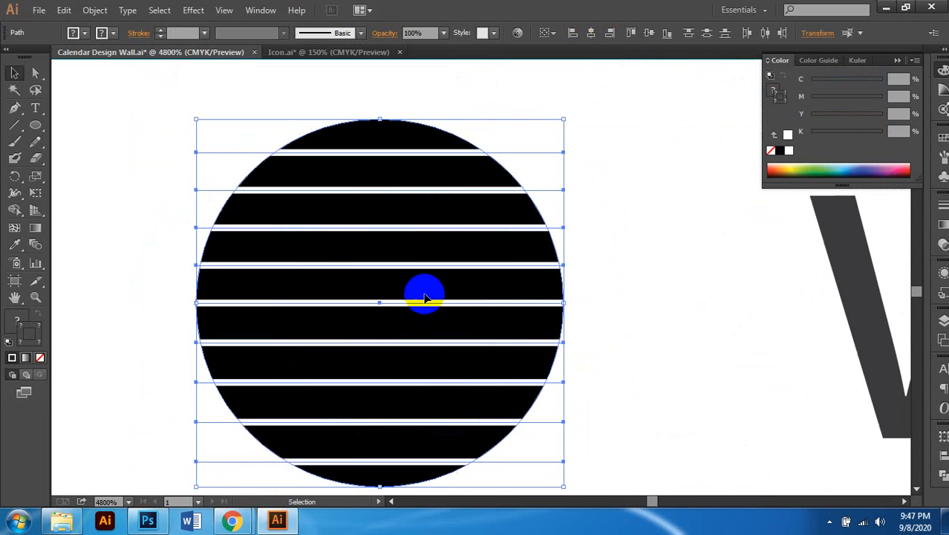
scroll(420, 298, "down", 1)
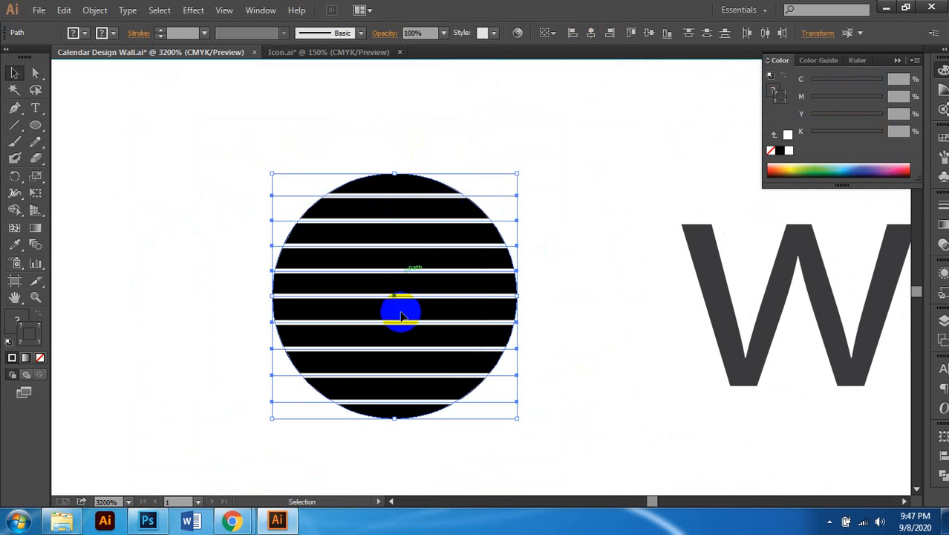
left_click(540, 234)
Step: Undo back to one stripe, paste a copy of the black circle in front, and shrink it to 0.13 in
key("ctrl+z")
key("ctrl+z")
key("ctrl+z")
key("ctrl+z")
key("ctrl+z")
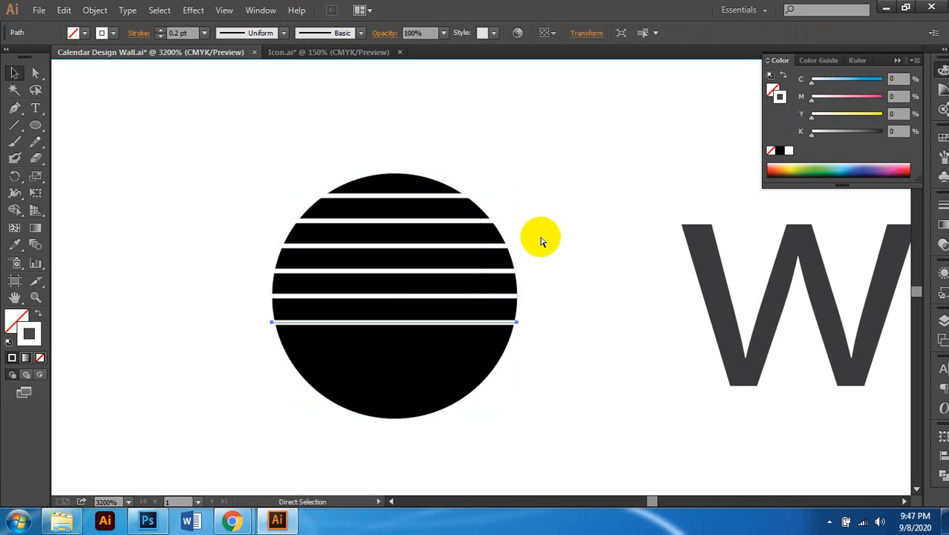
key("ctrl+z")
key("ctrl+z")
key("ctrl+z")
left_click(502, 310)
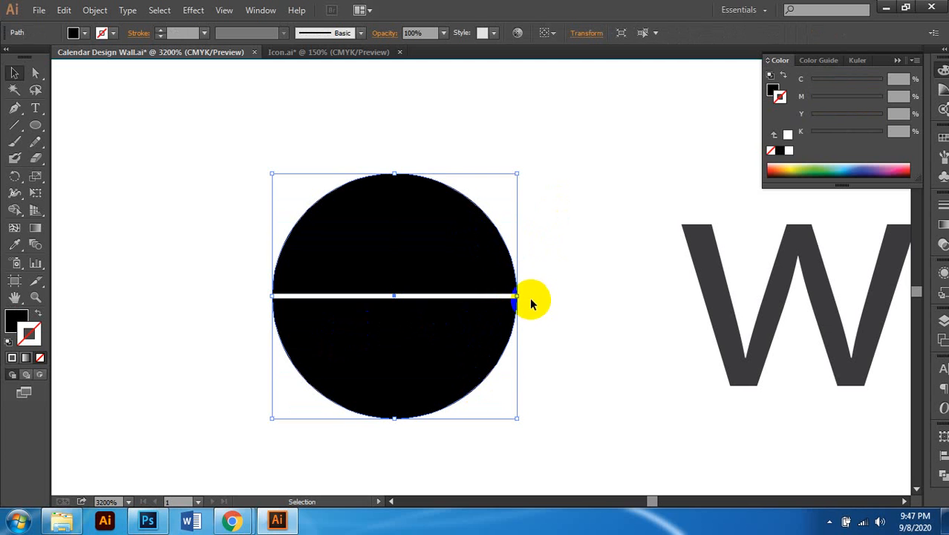
key("ctrl+c")
key("ctrl+f")
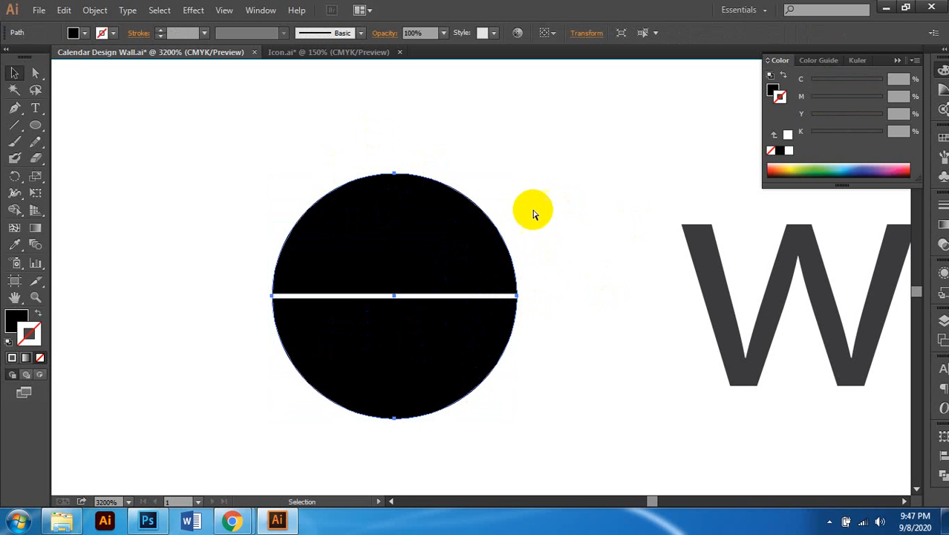
left_click(466, 206)
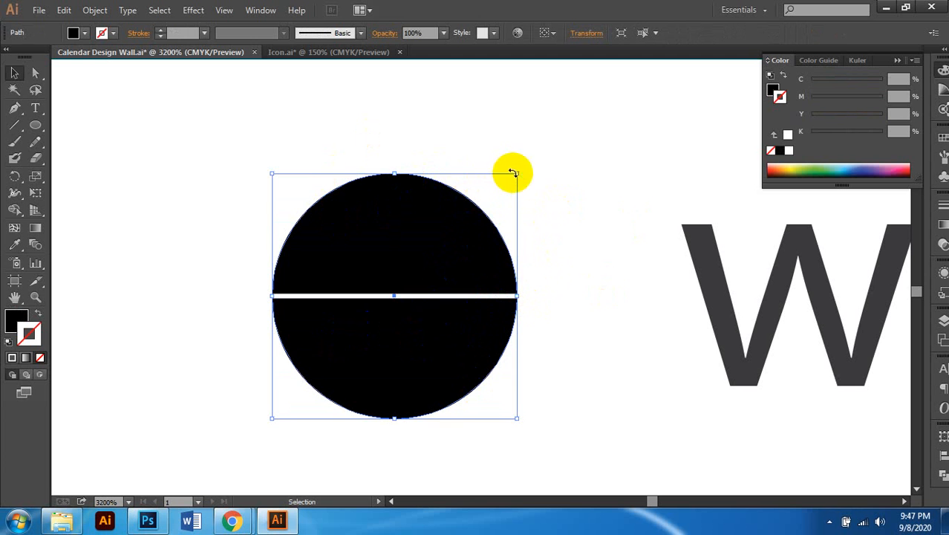
left_click_drag(512, 173, 504, 191)
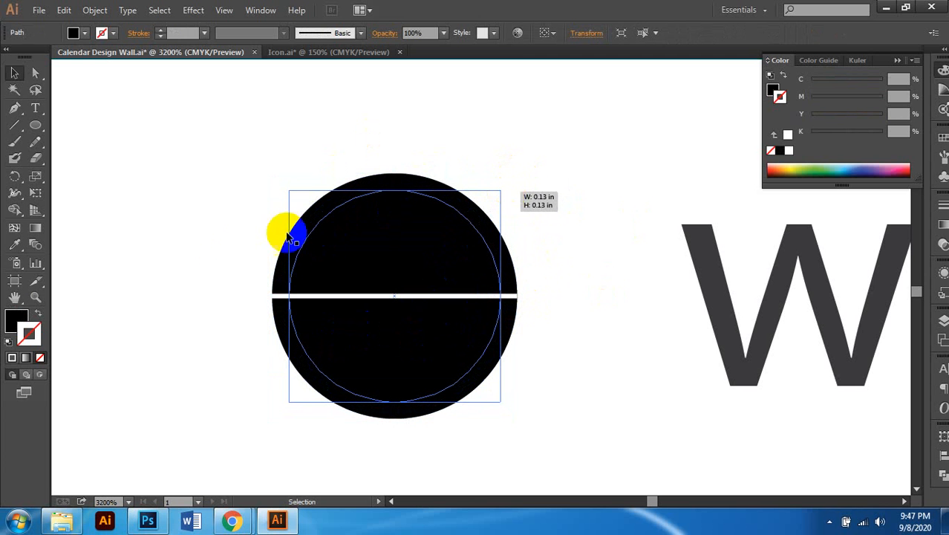
Step: Turn the smaller circle into an outline with the white line's stroke via Eyedropper, then shrink it
left_click(38, 313)
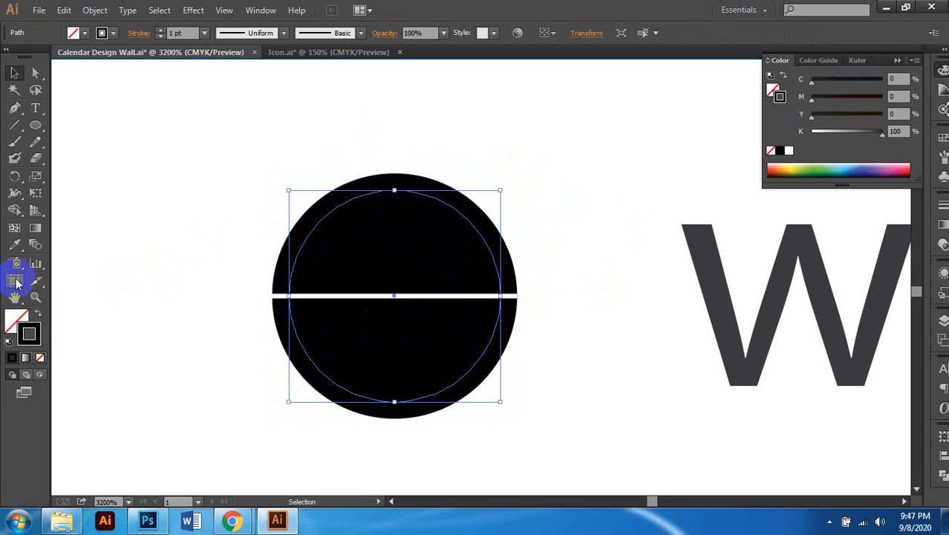
left_click(17, 245)
left_click(410, 295)
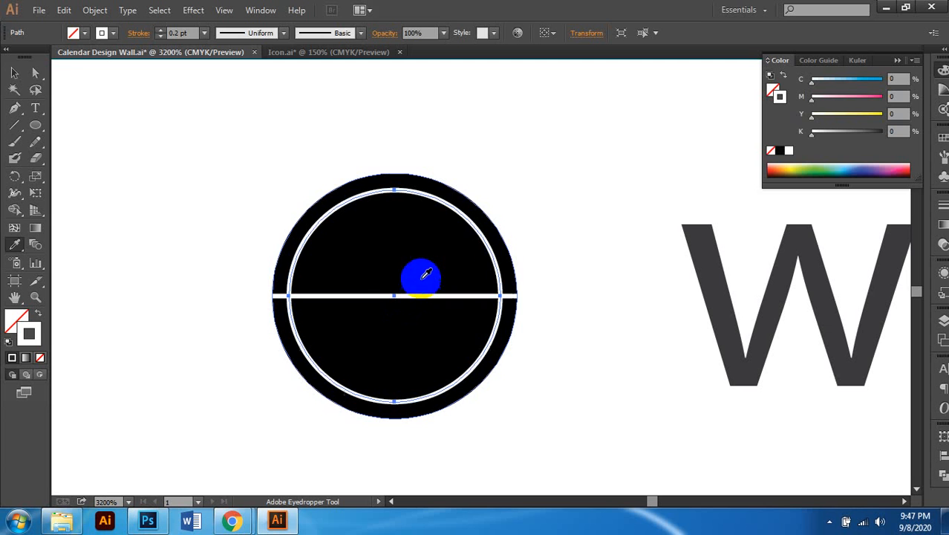
left_click(17, 74)
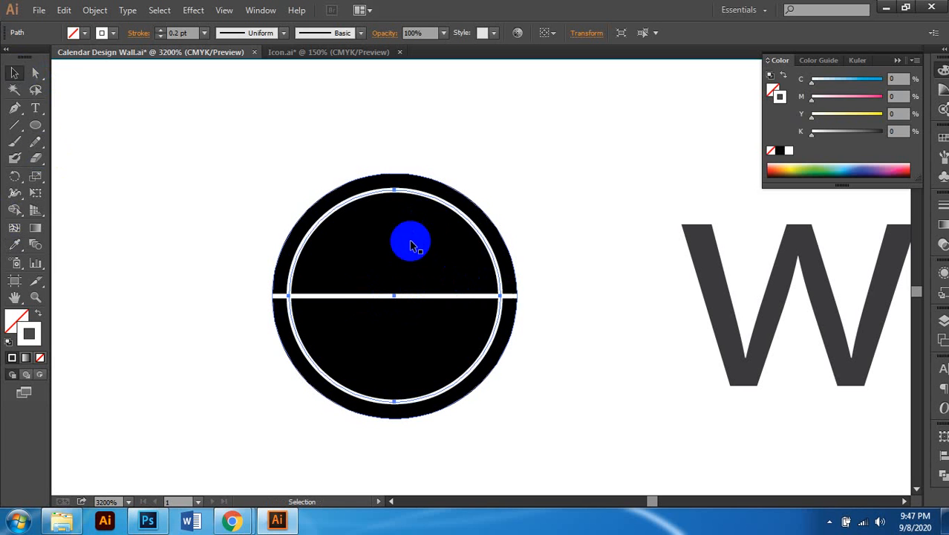
left_click(438, 204)
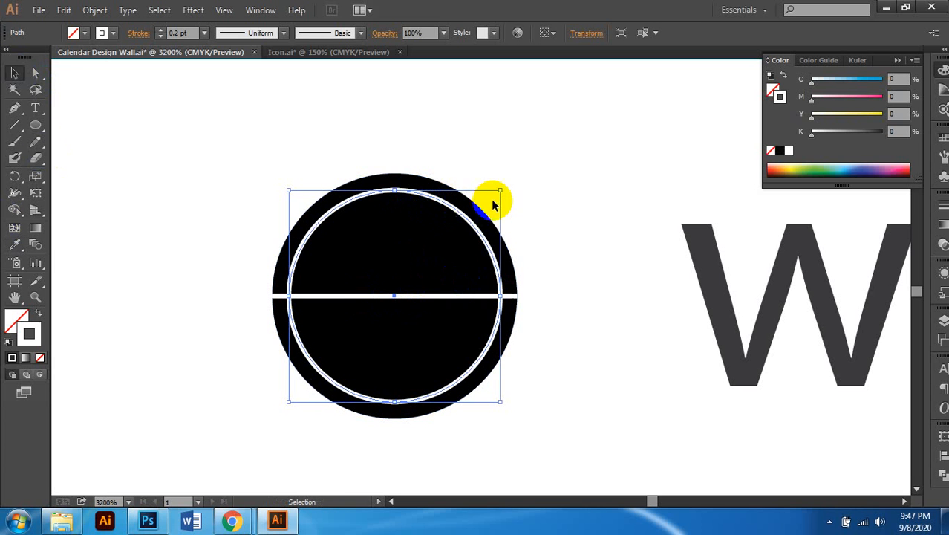
key("ctrl+f")
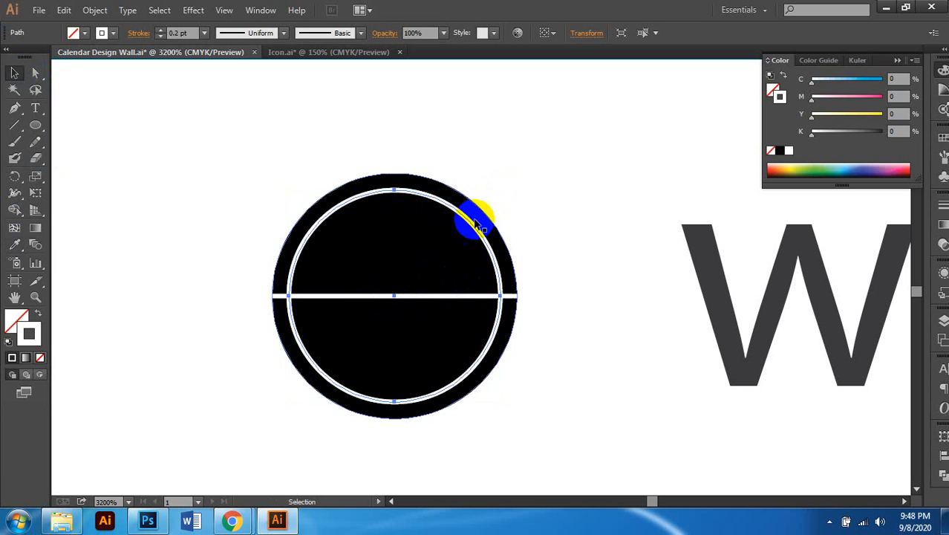
left_click(466, 217)
mouse_move(499, 193)
left_mouse_down()
mouse_move(491, 215)
mouse_move(479, 217)
left_mouse_up()
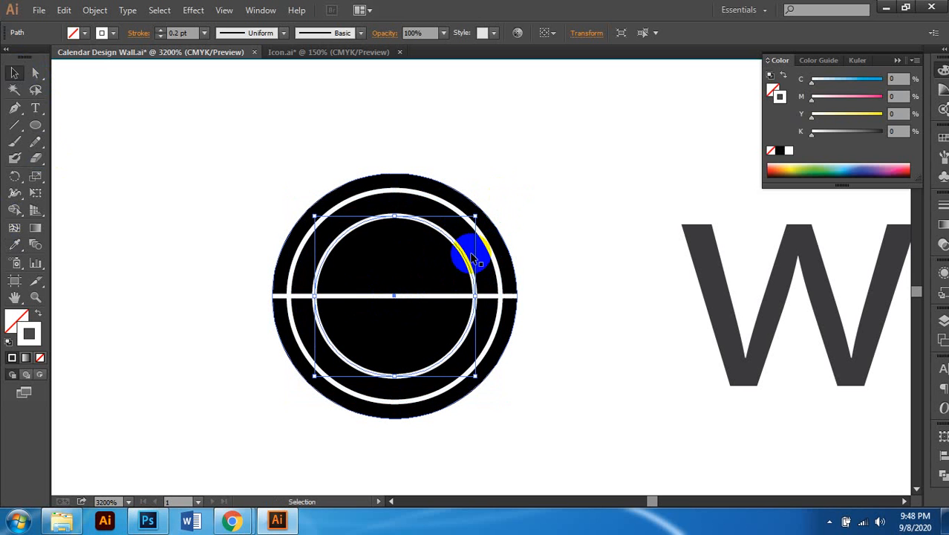
Step: Shrink the inner ring further with Direct Selection, then undo that resizing
key("a")
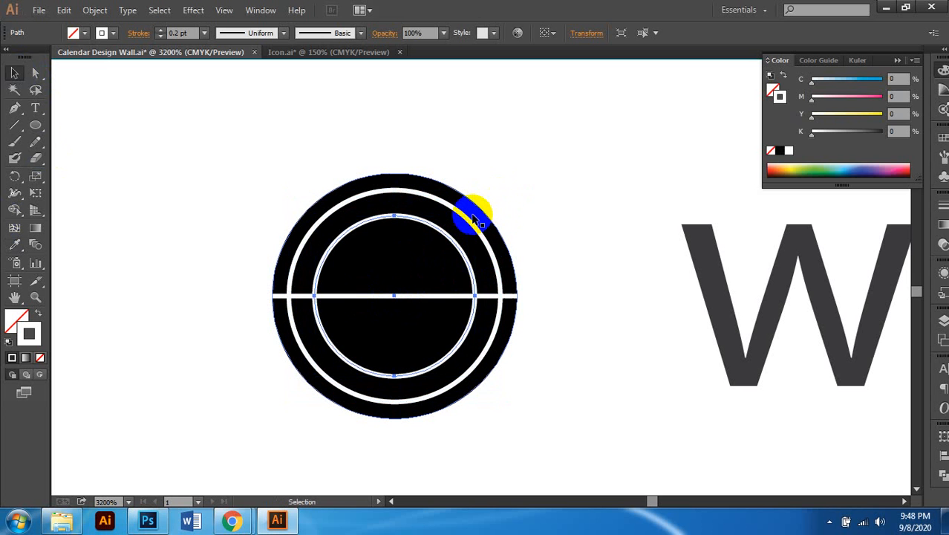
left_click(453, 238)
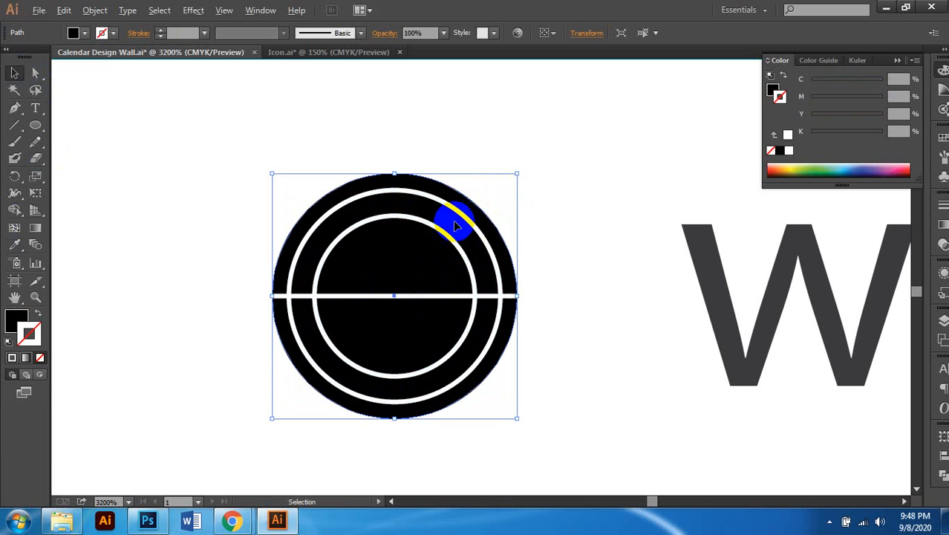
left_click(436, 231)
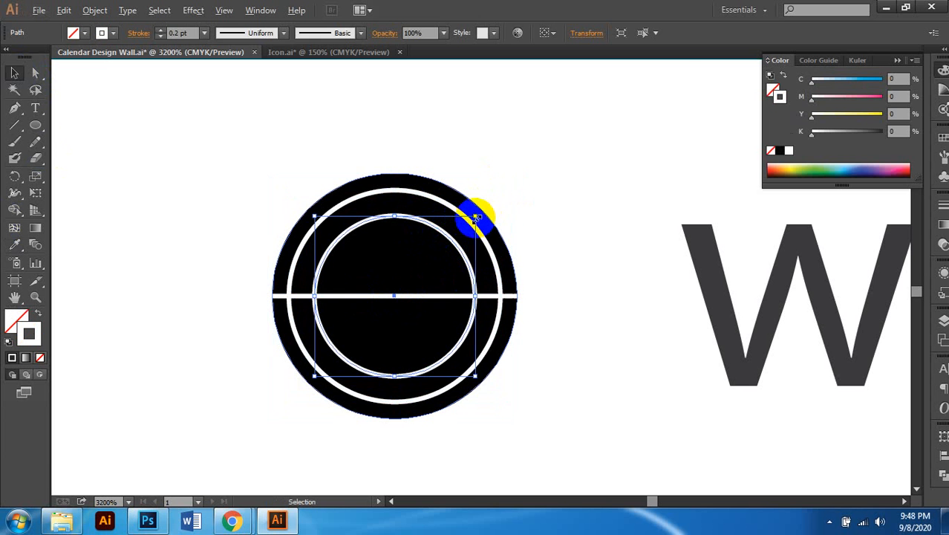
left_click_drag(477, 217, 464, 242)
scroll(423, 293, "down", 2)
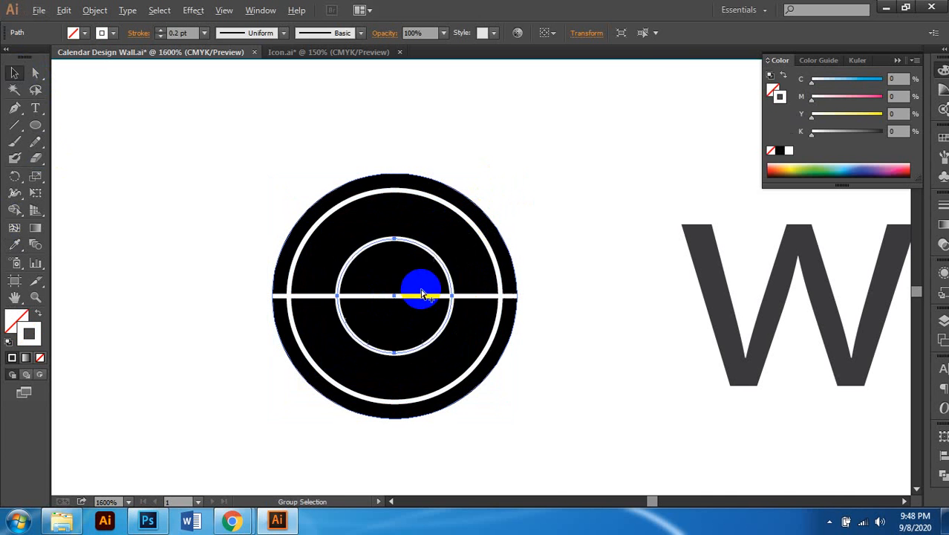
left_click(507, 355)
scroll(398, 332, "down", 3)
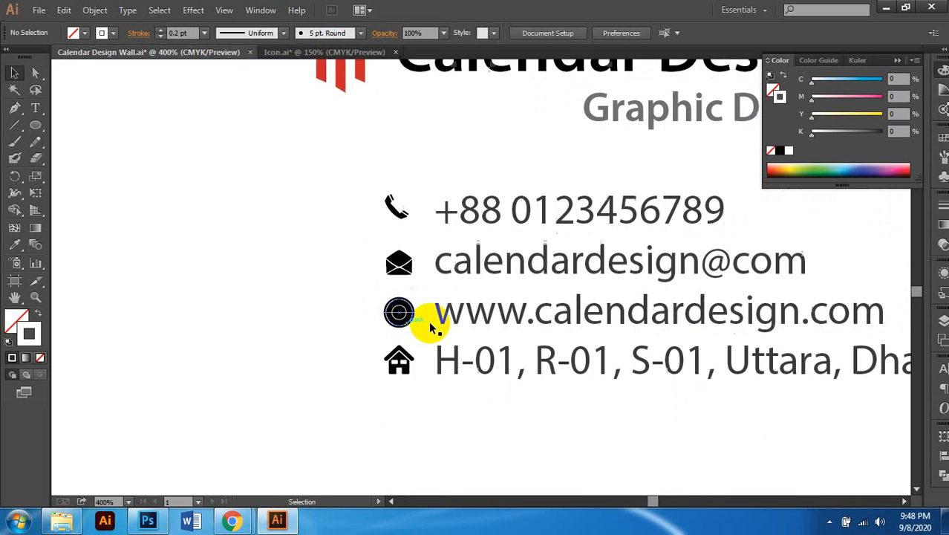
scroll(415, 323, "up", 6)
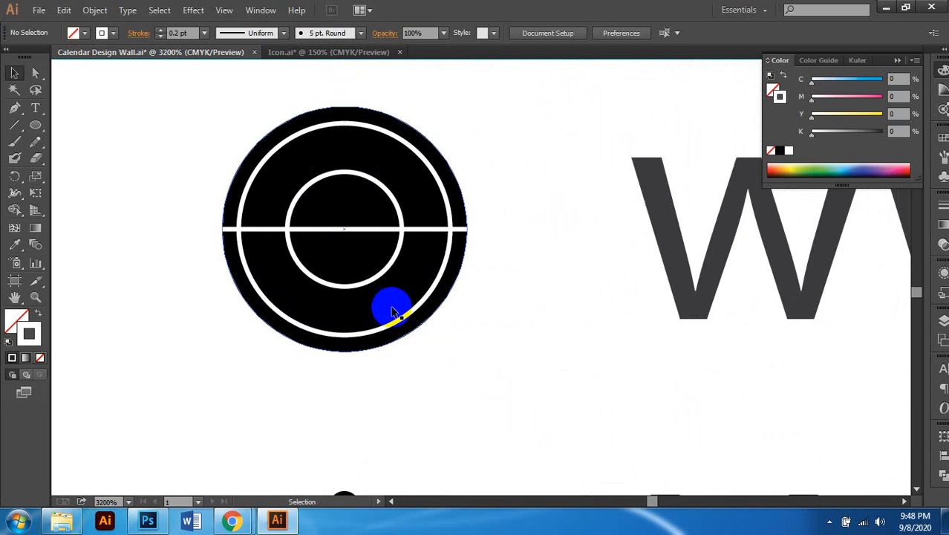
scroll(383, 257, "up", 1)
key("ctrl+z")
key("ctrl+z")
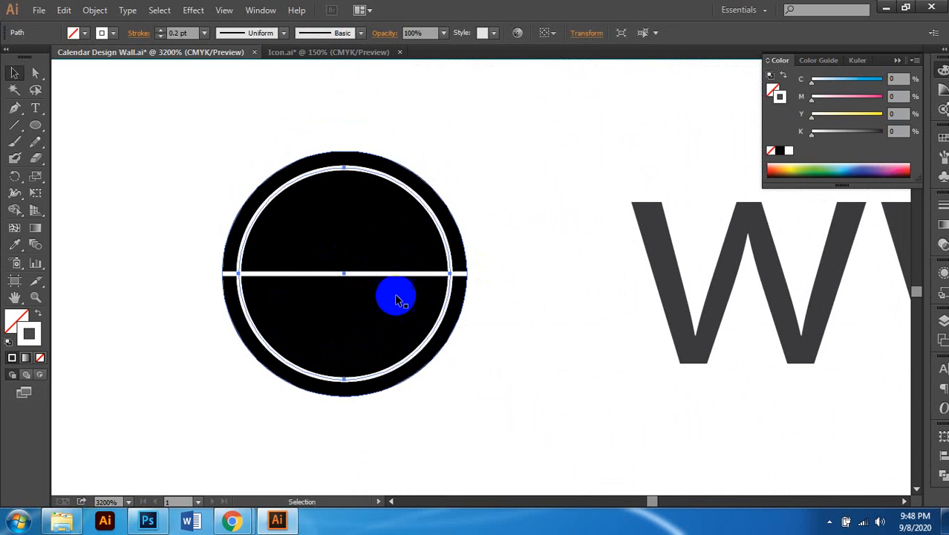
Step: Delete the inner circle and the white horizontal line, leaving a plain black circle, and show Icon.ai
left_click(552, 296)
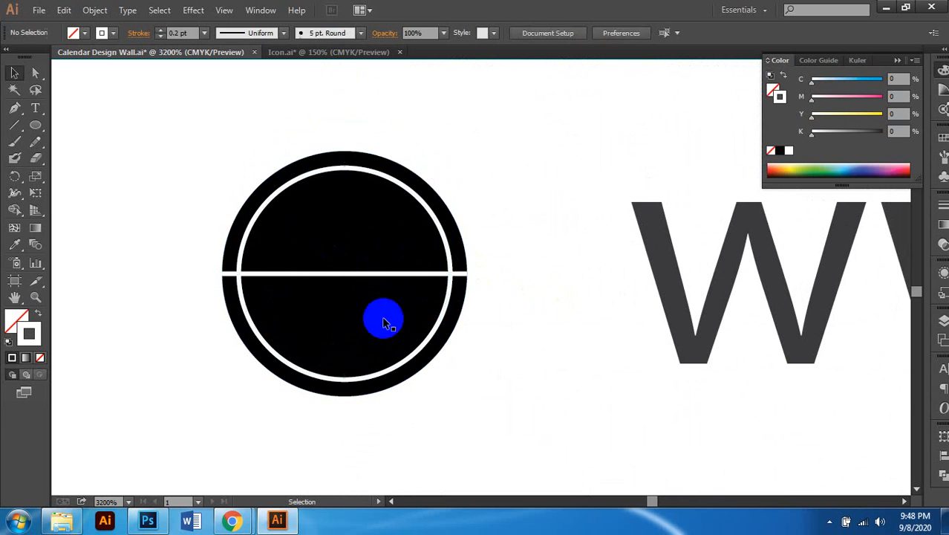
left_click(446, 301)
key("Delete")
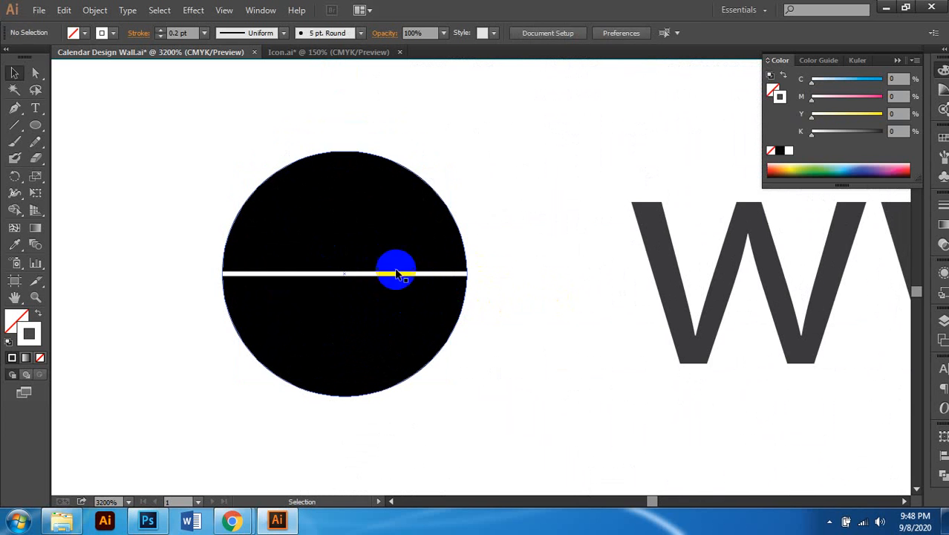
left_click(394, 274)
scroll(414, 297, "down", 1)
key("Delete")
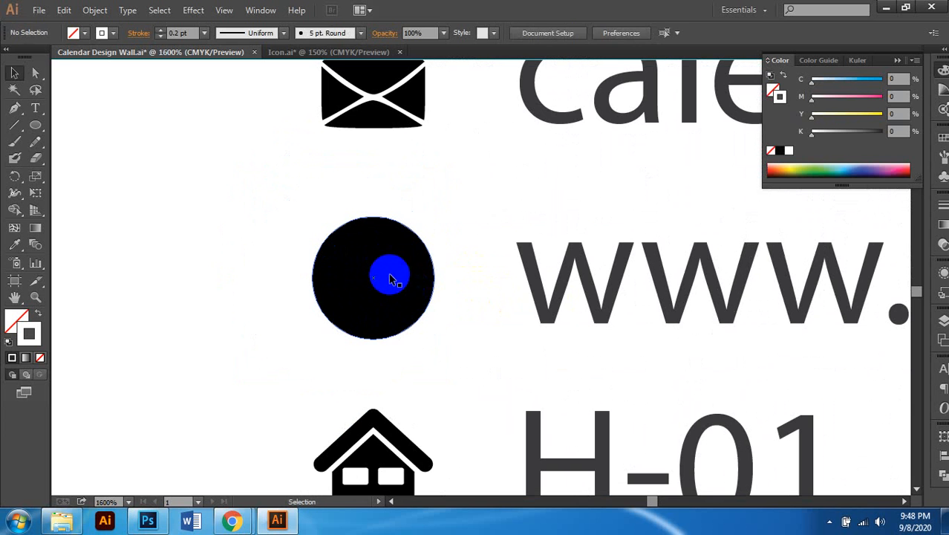
left_click(379, 277)
left_click(315, 53)
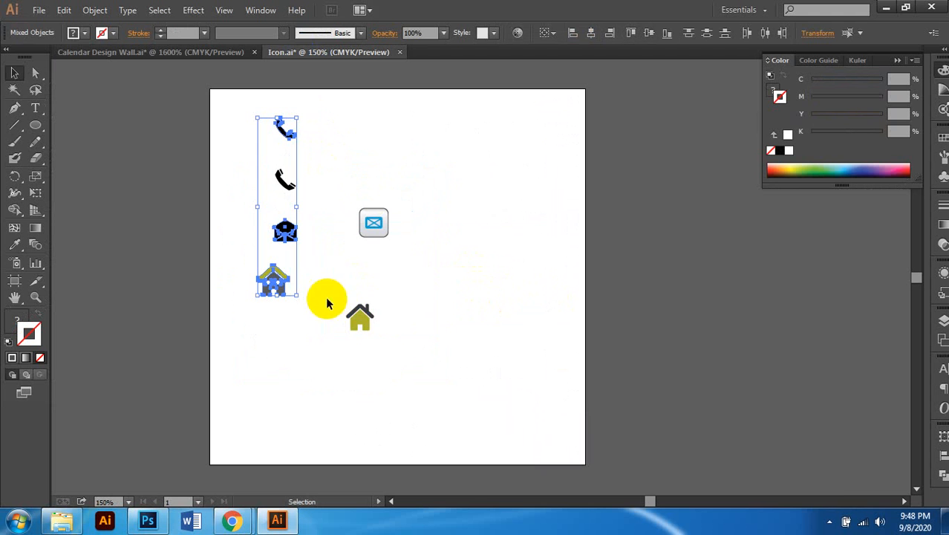
Step: Marquee-select every part of the mail app icon in Icon.ai
scroll(325, 327, "up", 2)
left_click(489, 253)
scroll(388, 272, "up", 1)
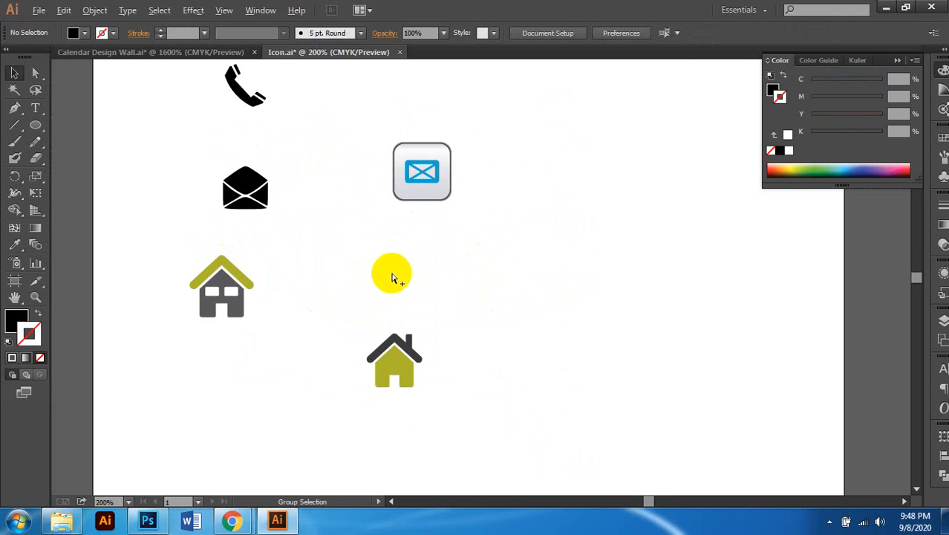
scroll(388, 271, "down", 1)
left_click(419, 194)
scroll(423, 221, "up", 3)
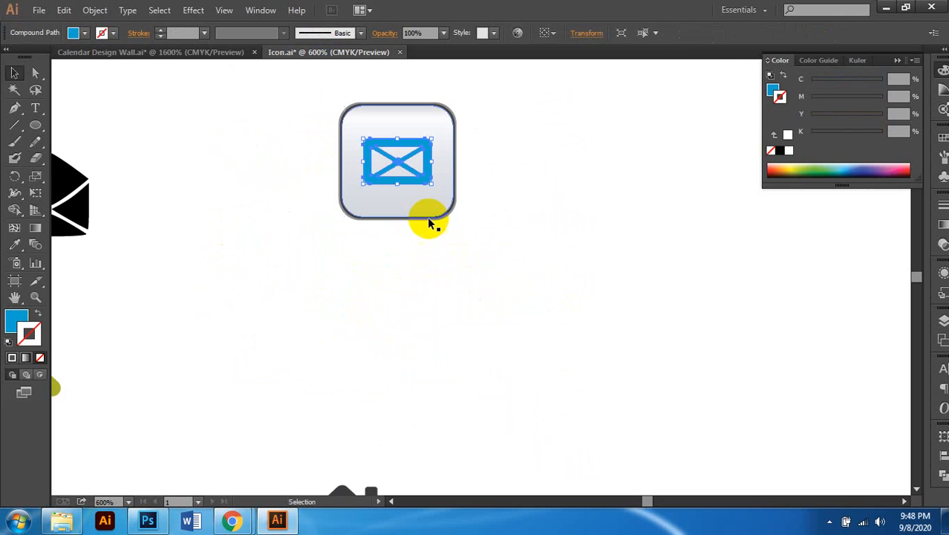
left_click(265, 108)
left_click_drag(269, 95, 451, 233)
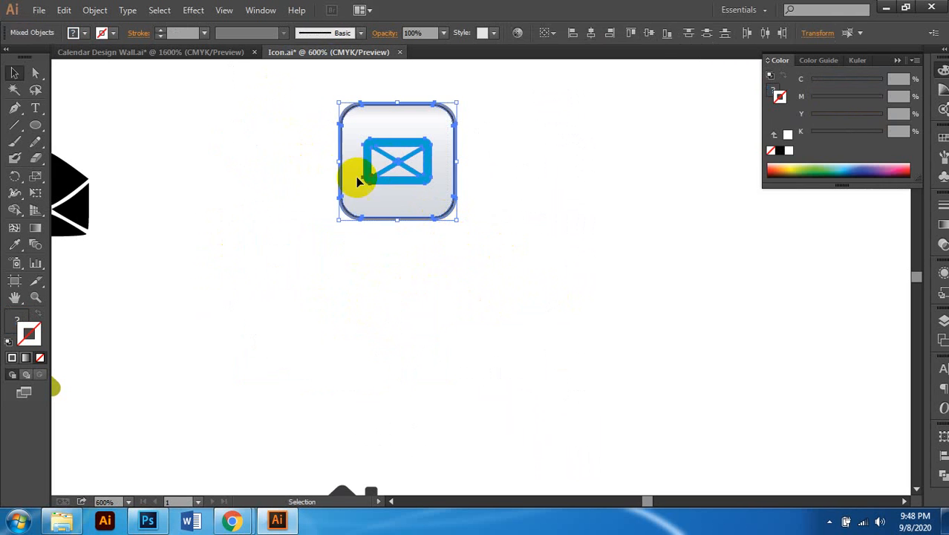
left_click(282, 99)
left_click_drag(282, 99, 474, 245)
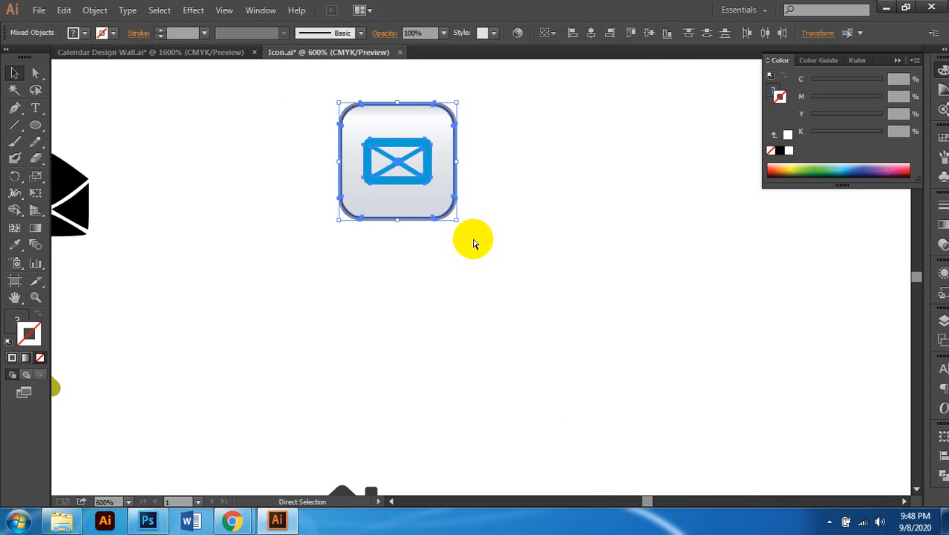
Step: In Calendar Design Wall.ai, move the black circle off to the left and delete it
left_click(214, 53)
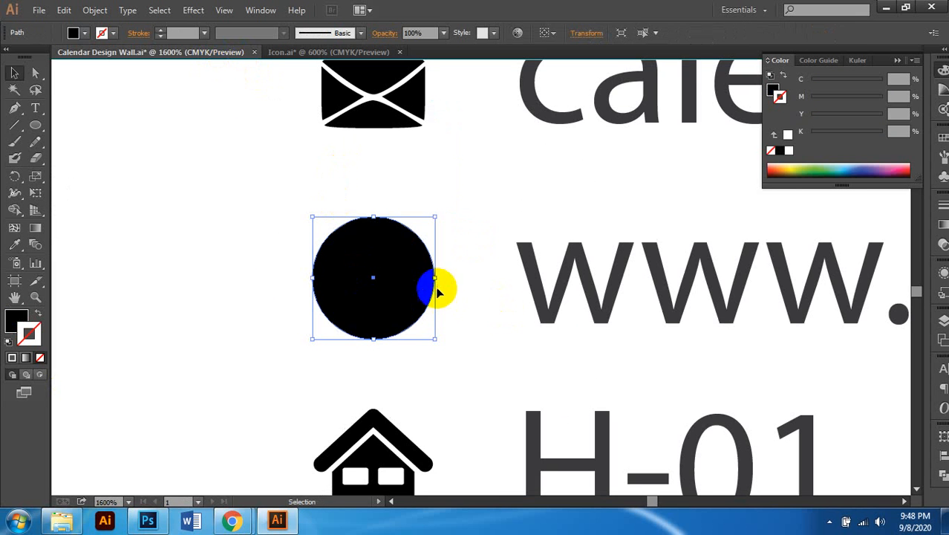
left_click_drag(437, 291, 284, 287)
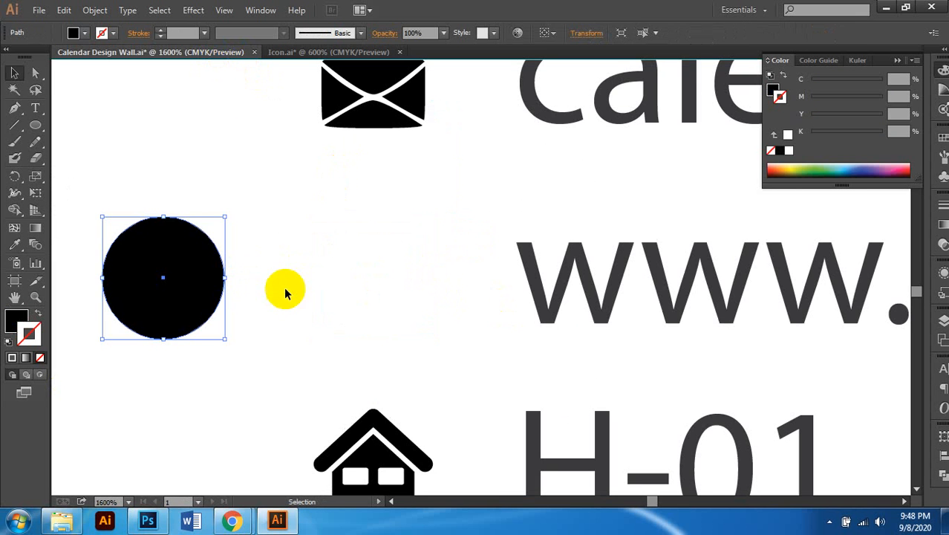
left_click(368, 268)
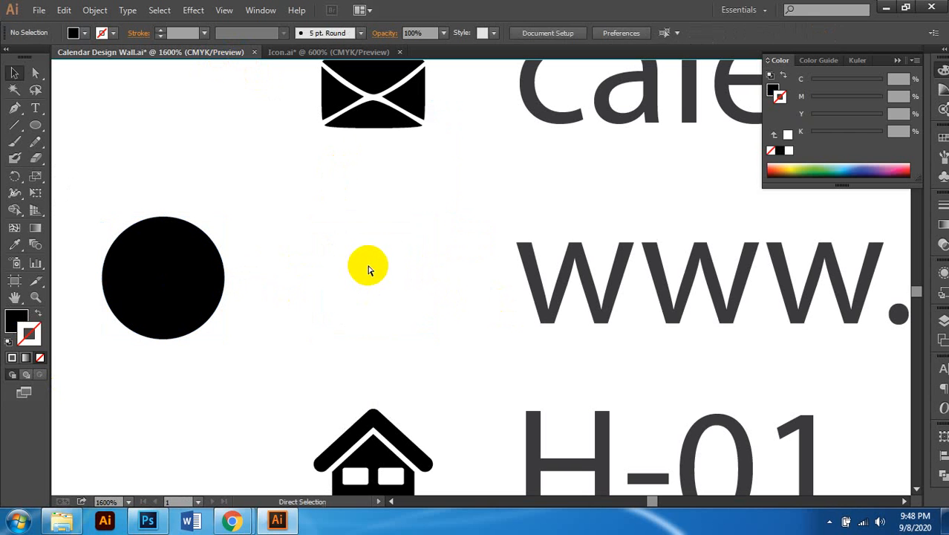
key("ctrl+v")
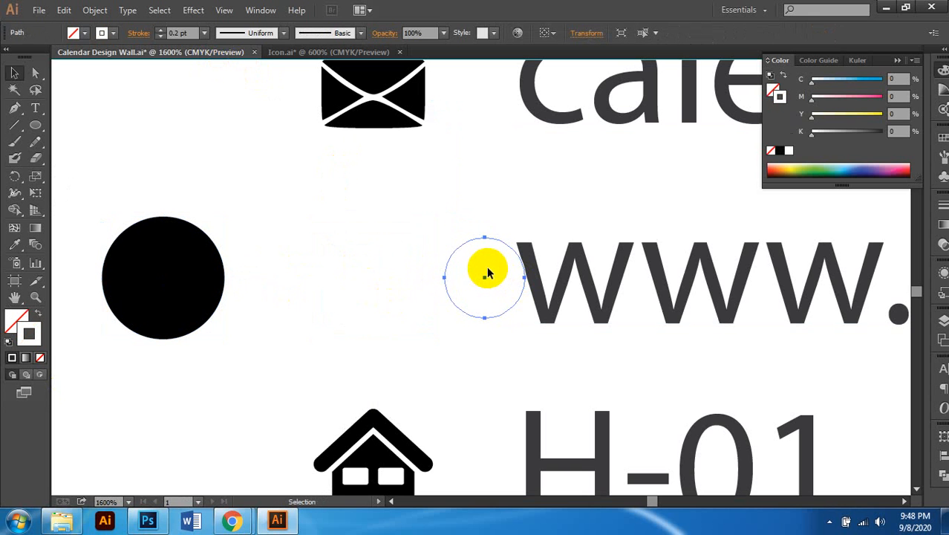
left_click(488, 273)
left_click(210, 278)
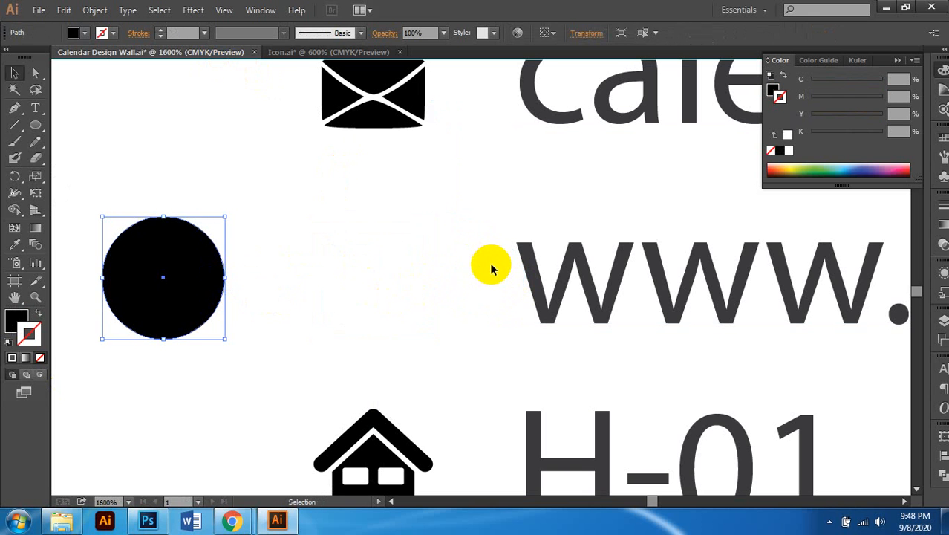
key("Delete")
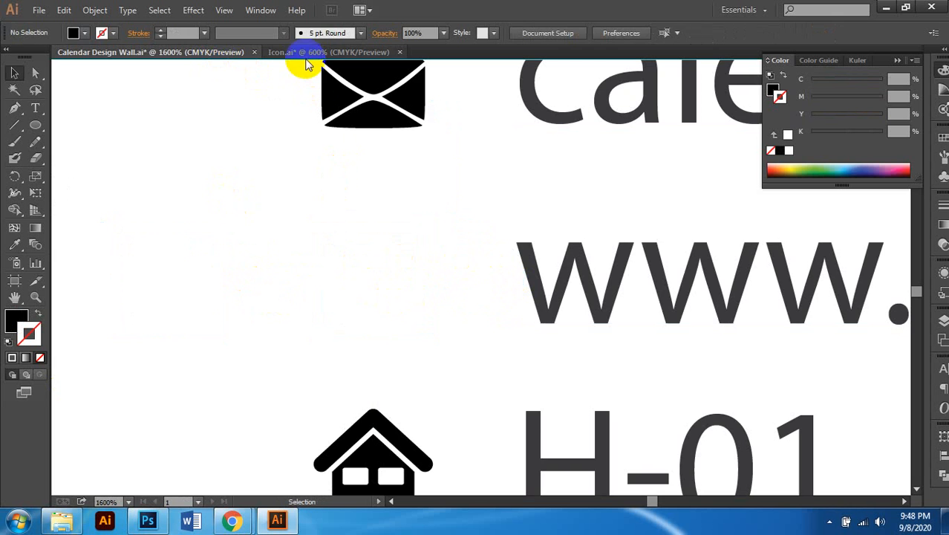
left_click(306, 56)
left_click(395, 172)
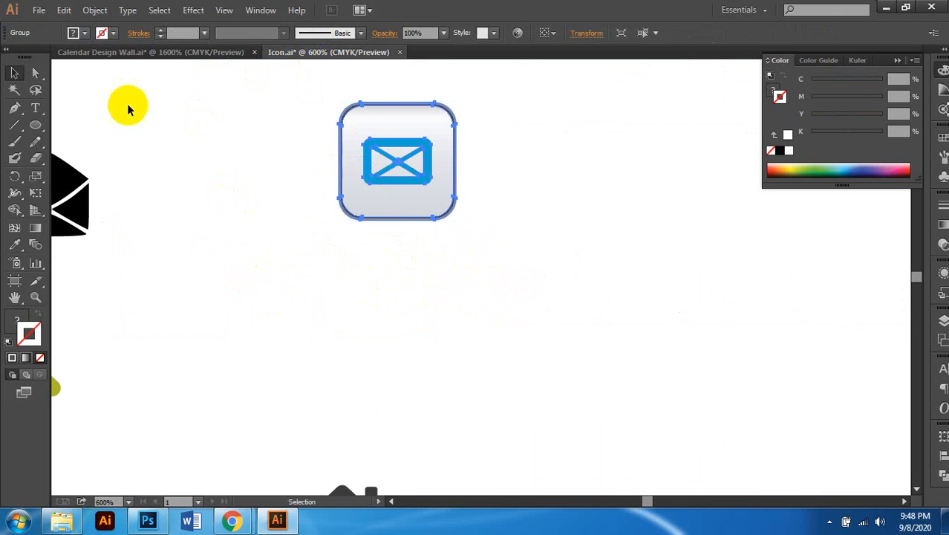
left_click(151, 52)
key("ctrl+v")
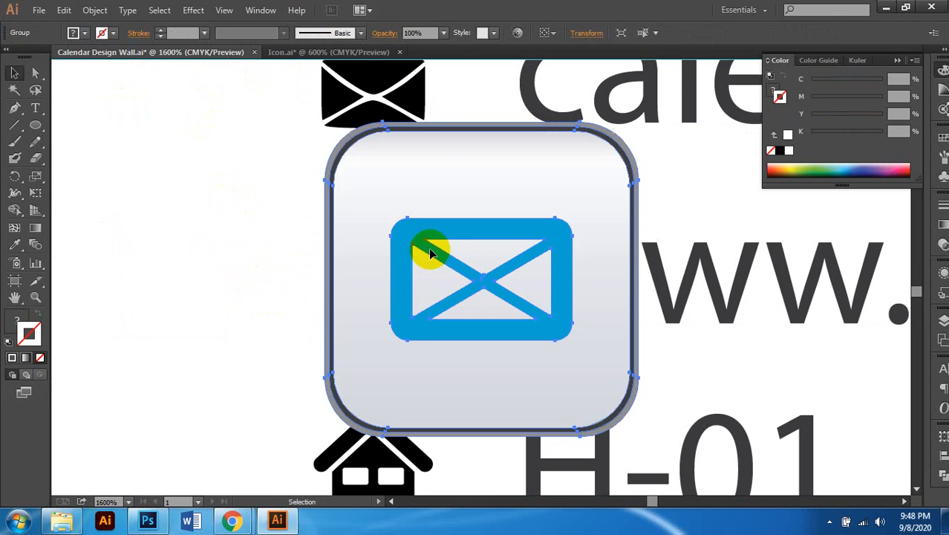
key("ctrl+minus")
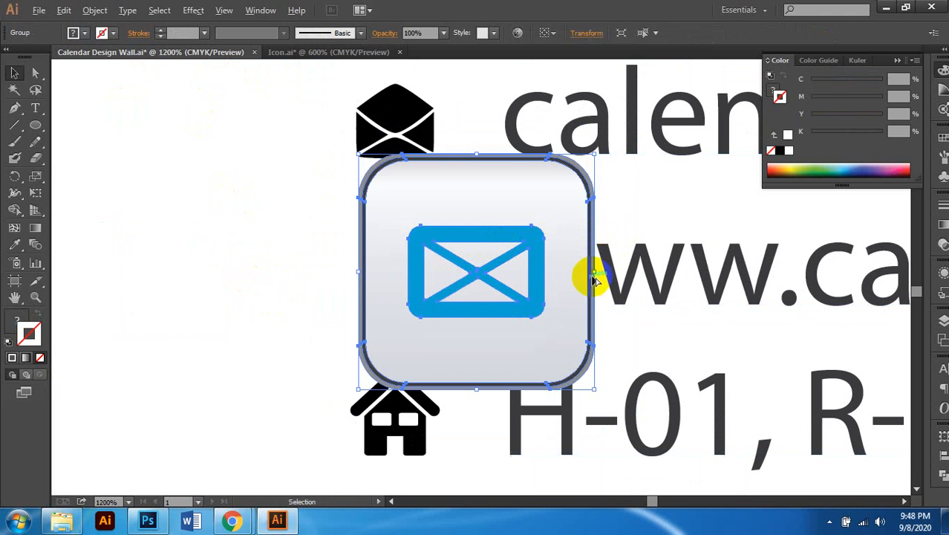
left_click_drag(595, 275, 398, 272)
left_click_drag(437, 308, 455, 326)
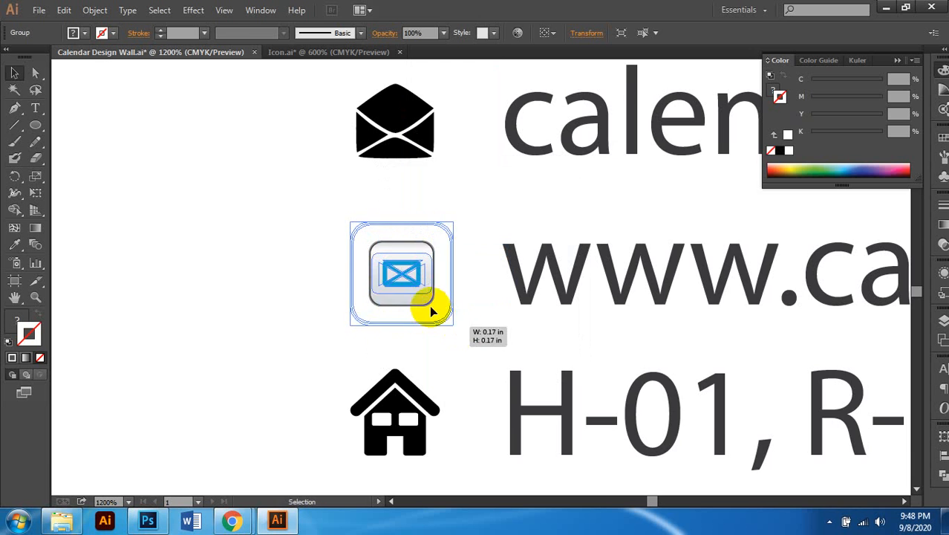
scroll(414, 280, "right", 1)
scroll(414, 279, "up", 1)
left_click_drag(352, 204, 352, 216)
Step: Inside the mail icon group, make the envelope and the rounded outline black
left_click(236, 257)
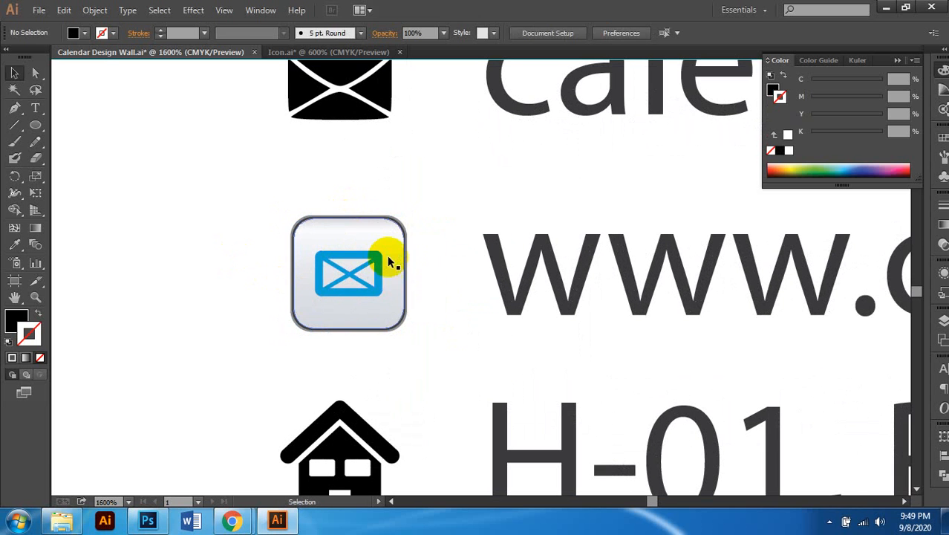
left_click(373, 222)
scroll(373, 223, "up", 1)
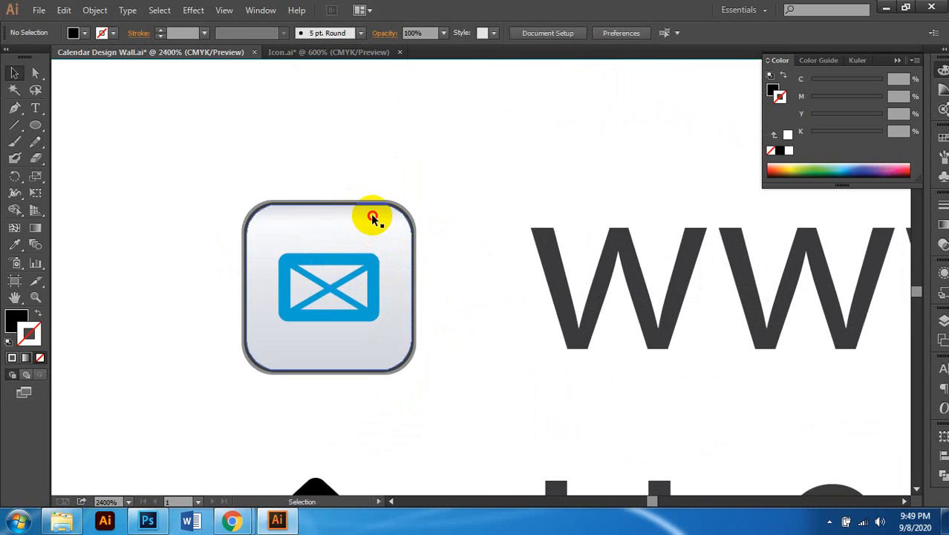
double_click(356, 254)
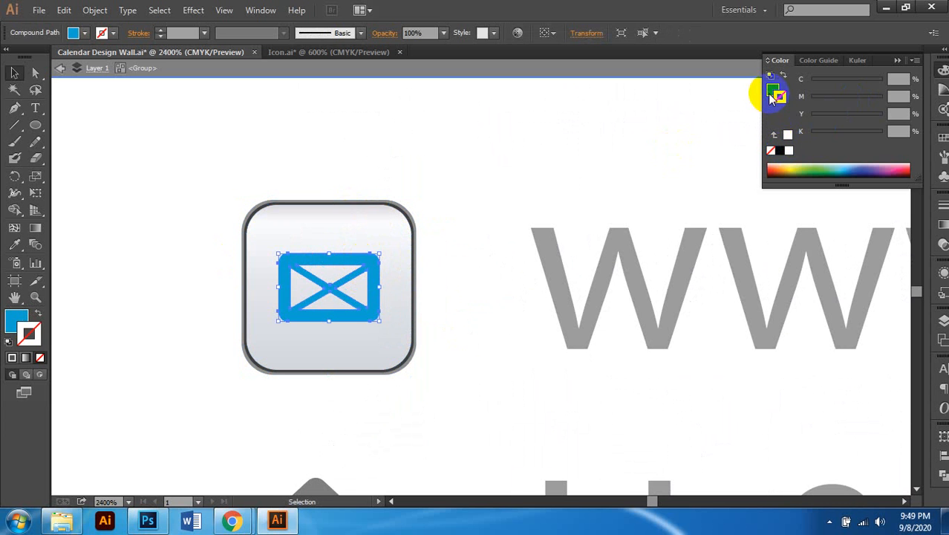
left_click(780, 151)
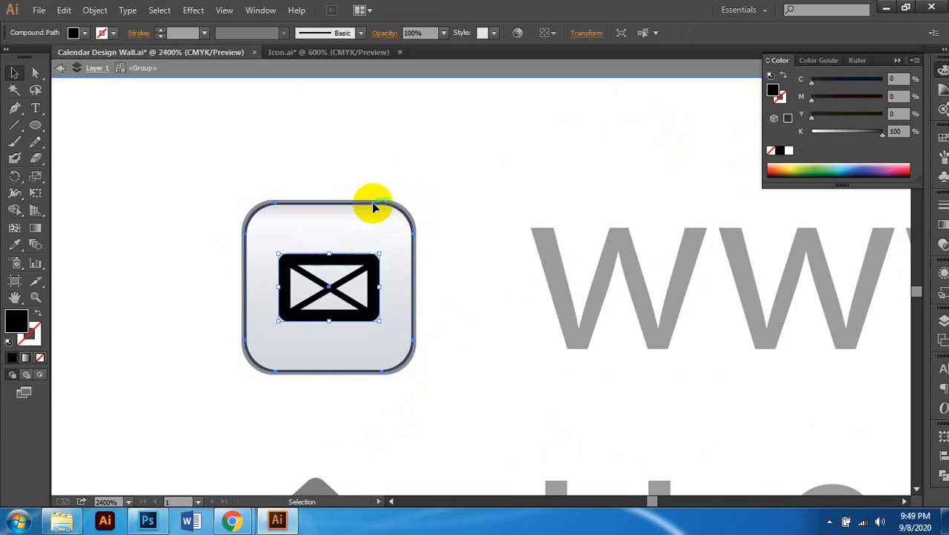
left_click(372, 203)
scroll(419, 214, "up", 3)
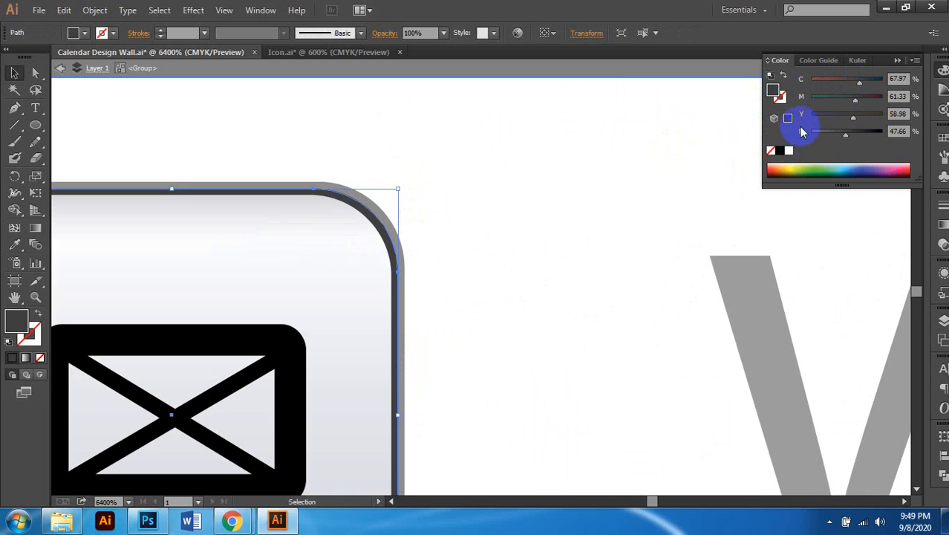
left_click(780, 152)
Step: Delete the grey outer ring, fill the rounded square white, and exit isolation mode
left_click(372, 211)
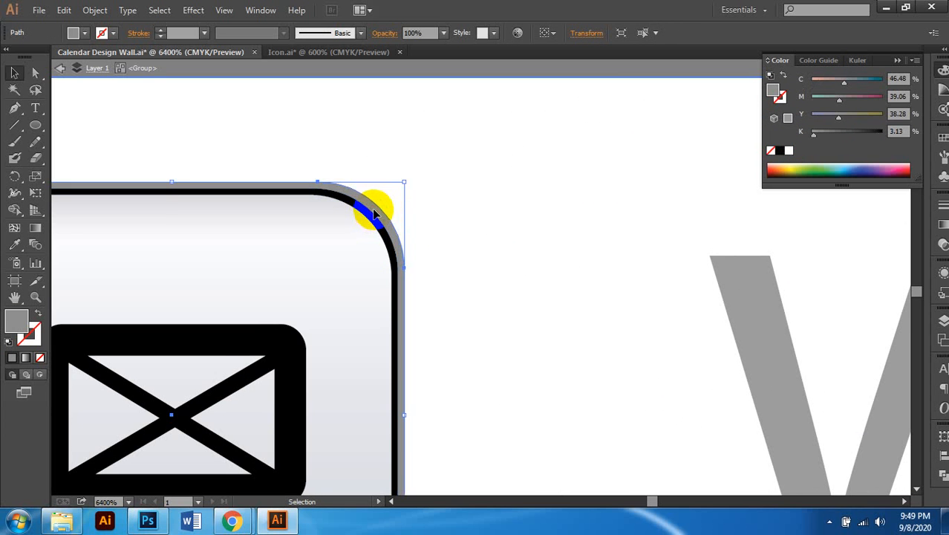
key("Delete")
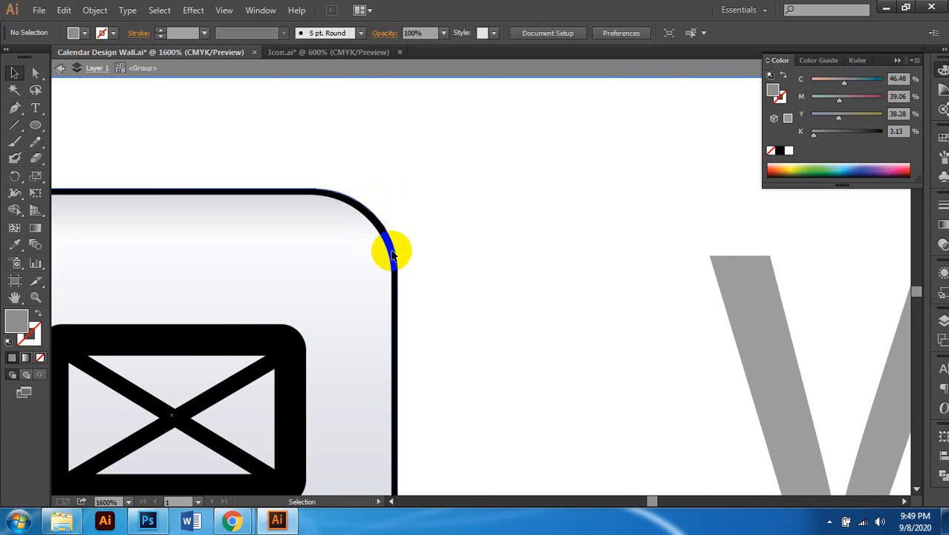
scroll(391, 251, "down", 4)
left_click(370, 260)
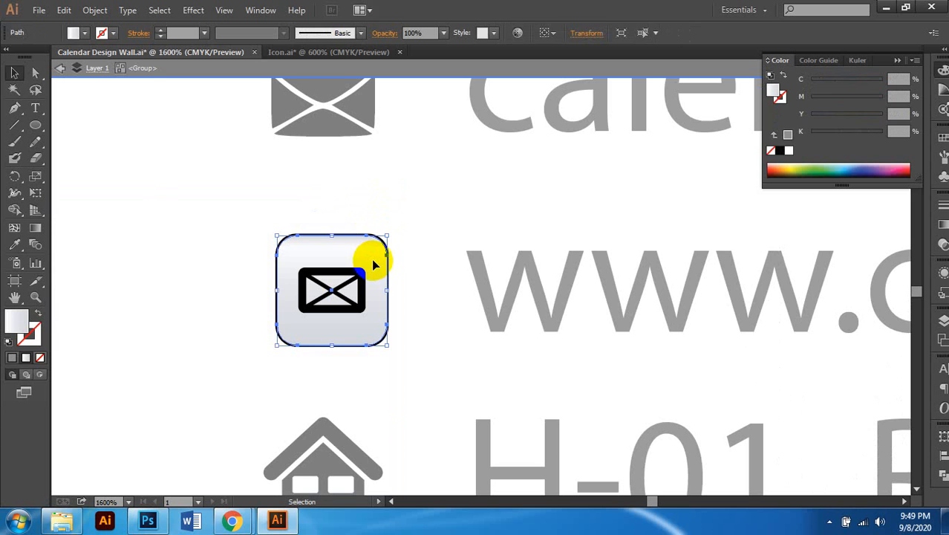
left_click(790, 154)
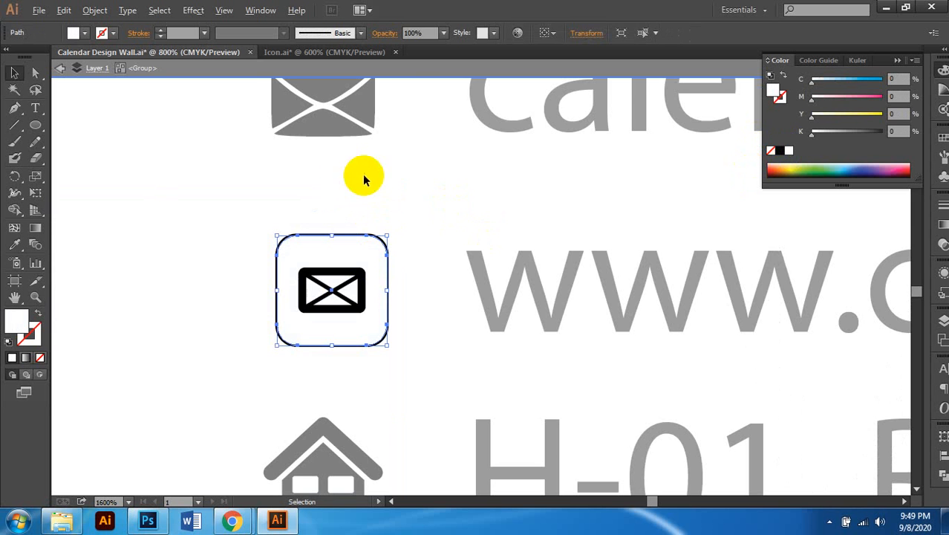
scroll(364, 176, "down", 2)
double_click(214, 226)
scroll(312, 272, "down", 3)
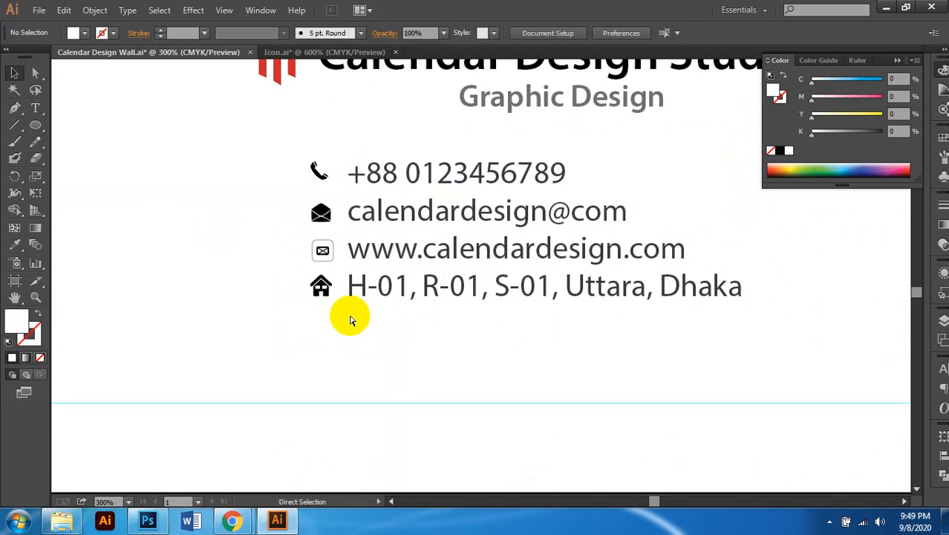
Step: Scale the www icon group up slightly to about 0.18 in by its corner handle
scroll(350, 313, "left", 2)
scroll(386, 253, "up", 4)
left_click(407, 148)
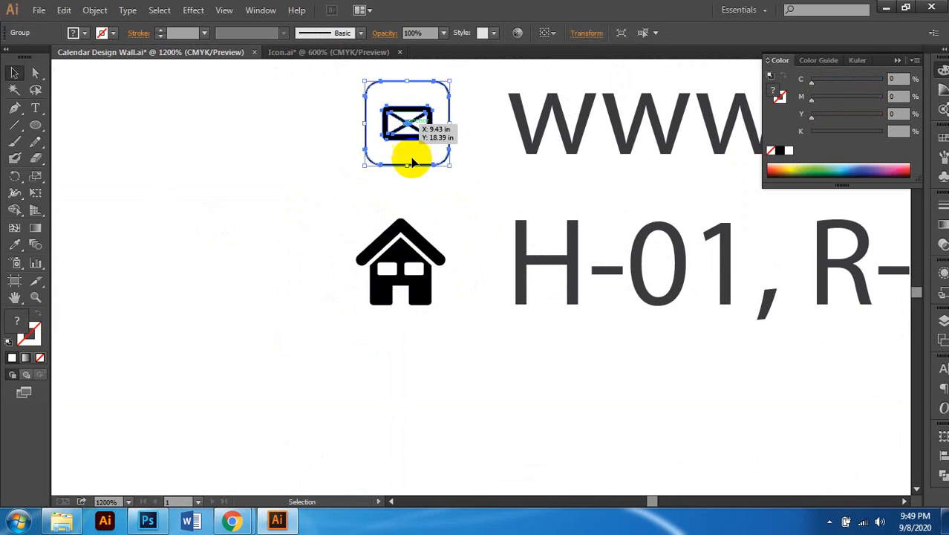
scroll(438, 193, "up", 1)
left_click_drag(448, 197, 449, 202)
scroll(437, 324, "down", 2)
left_click(443, 303)
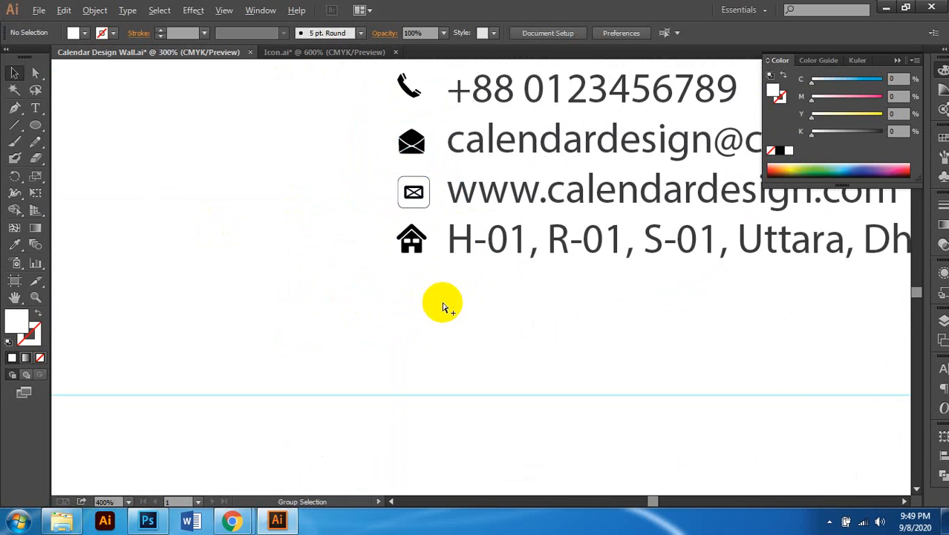
Step: Pan around the contact block and select the phone icon
scroll(480, 285, "down", 3)
scroll(479, 290, "down", 3)
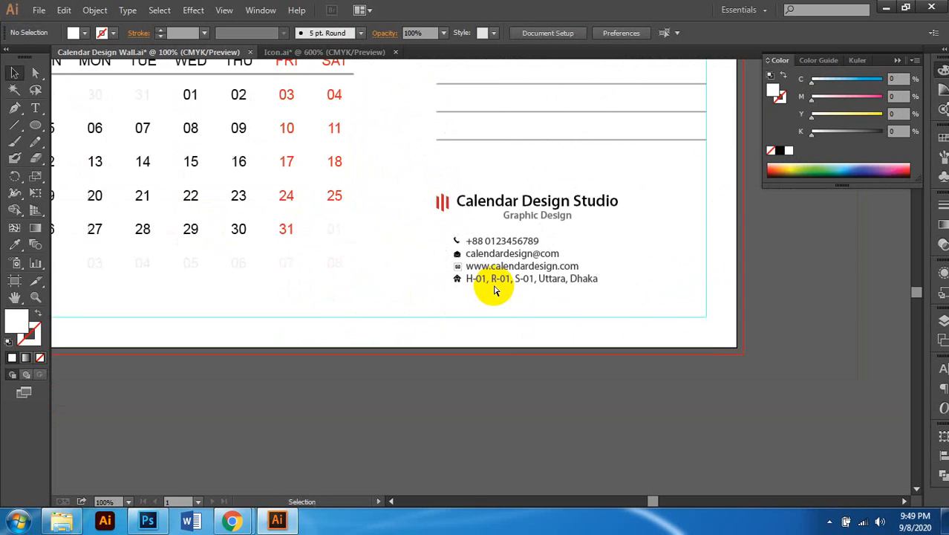
scroll(570, 374, "down", 1)
scroll(515, 373, "left", 4)
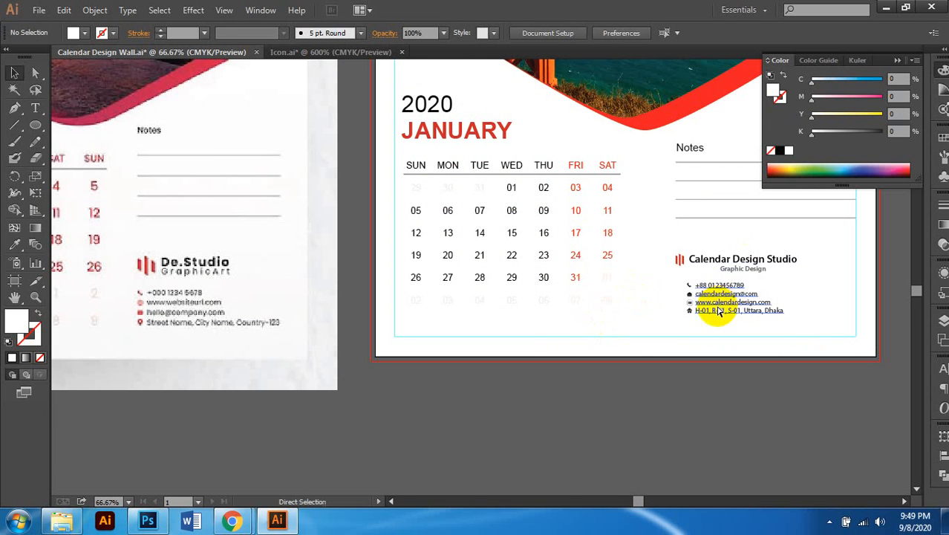
scroll(719, 312, "right", 1)
scroll(658, 301, "up", 3)
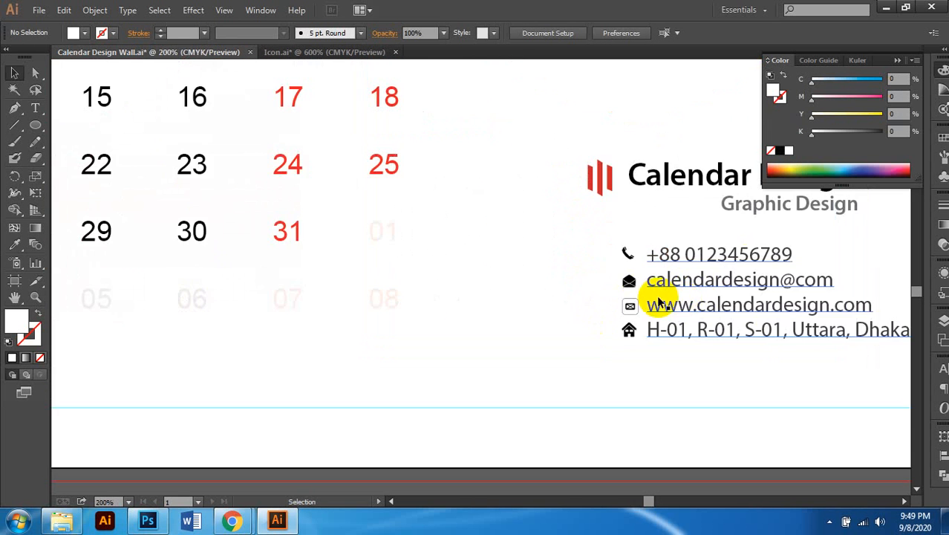
scroll(626, 259, "up", 2)
left_click(618, 217)
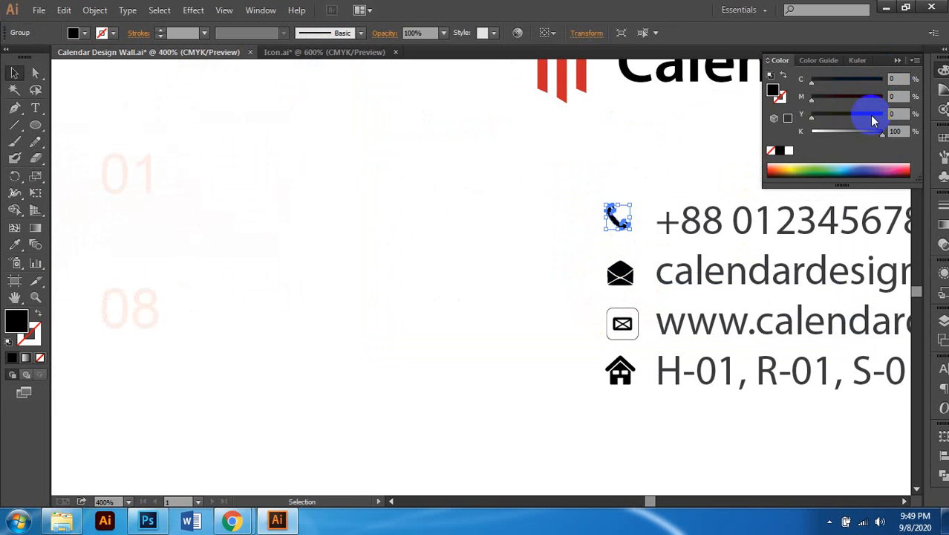
Step: Fill the phone and email icons red (C0 M100 Y100 K0) in the Color panel
left_click_drag(881, 131, 689, 131)
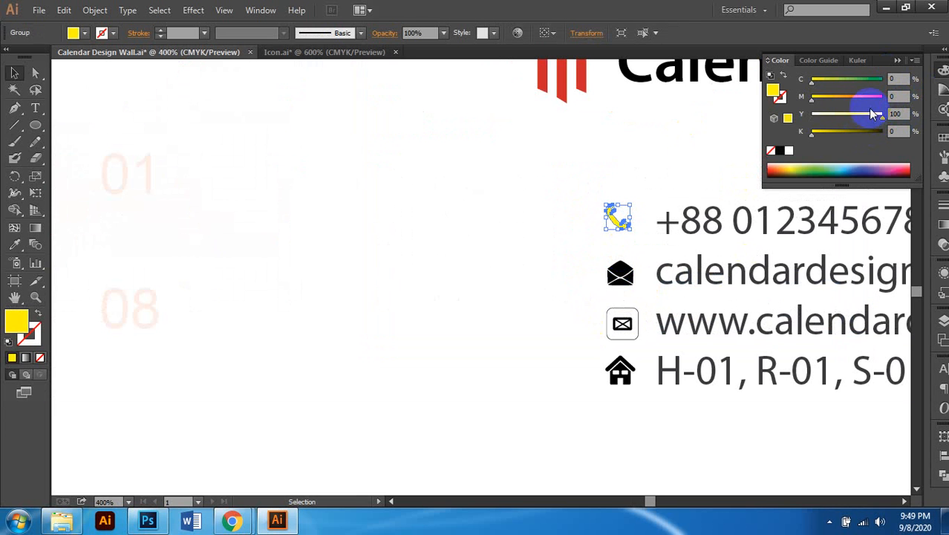
left_click(881, 97)
left_click(625, 272)
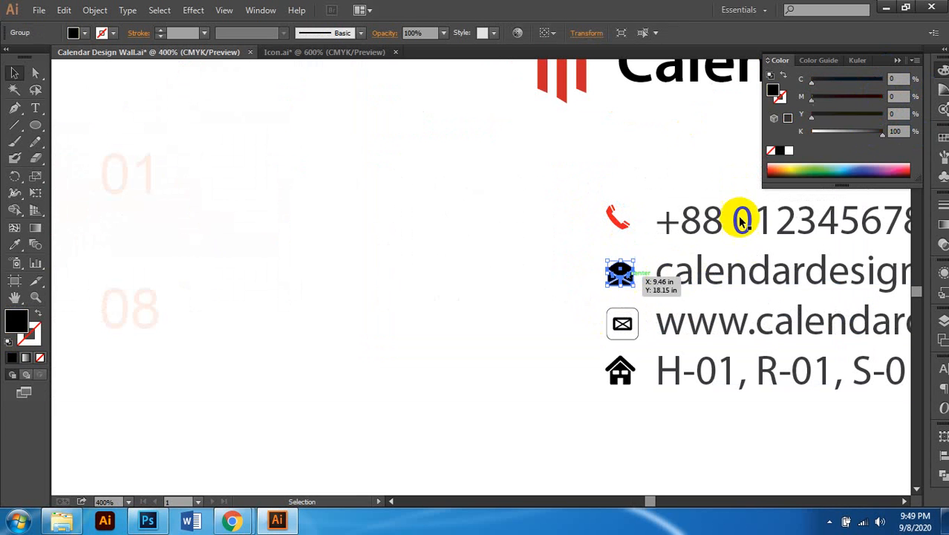
left_click(882, 96)
left_click_drag(882, 131, 811, 131)
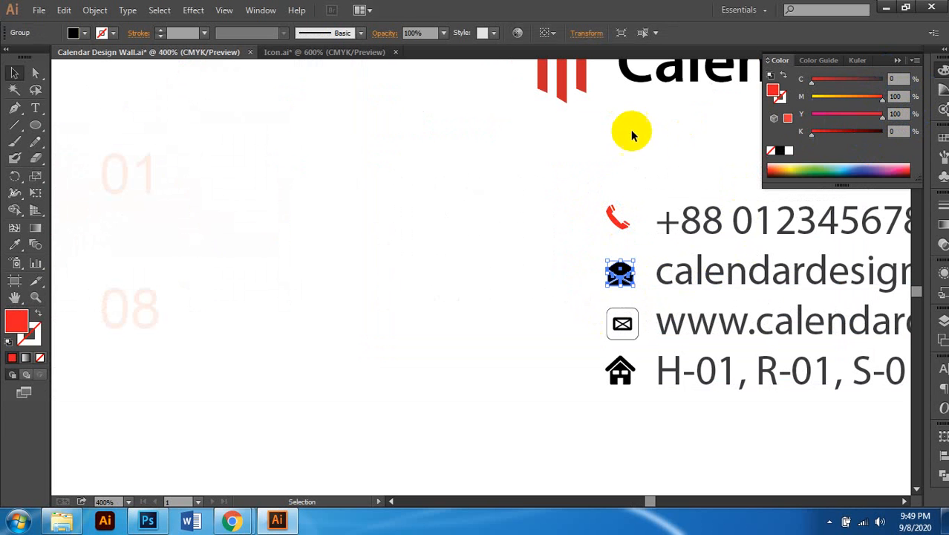
Step: Inside the www icon group, turn the envelope red with full magenta and no black
left_click(624, 323)
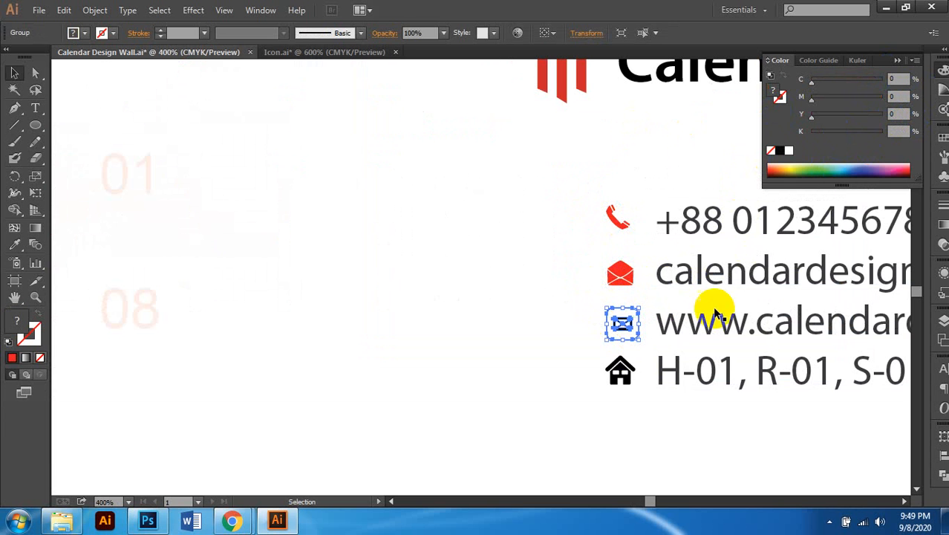
scroll(623, 333, "up", 2)
double_click(636, 294)
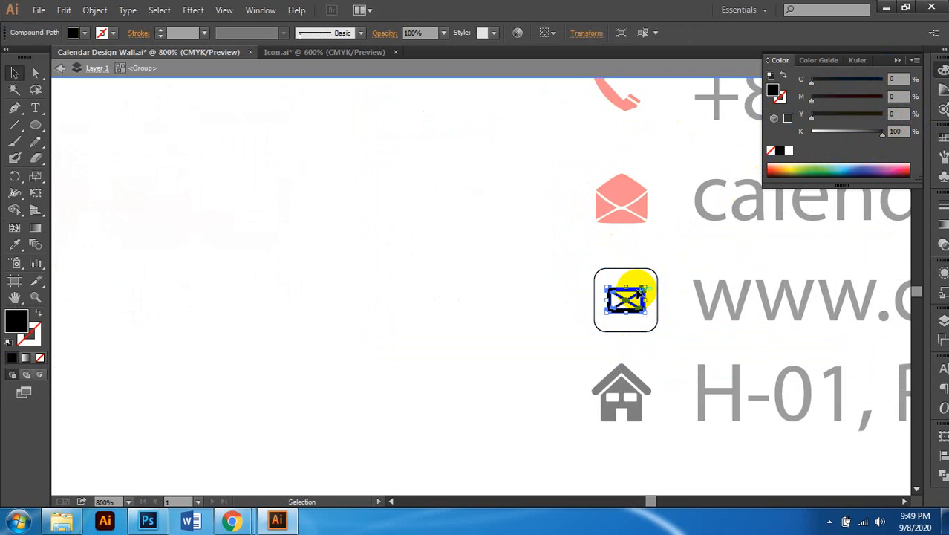
left_click(879, 98)
left_click_drag(882, 131, 811, 131)
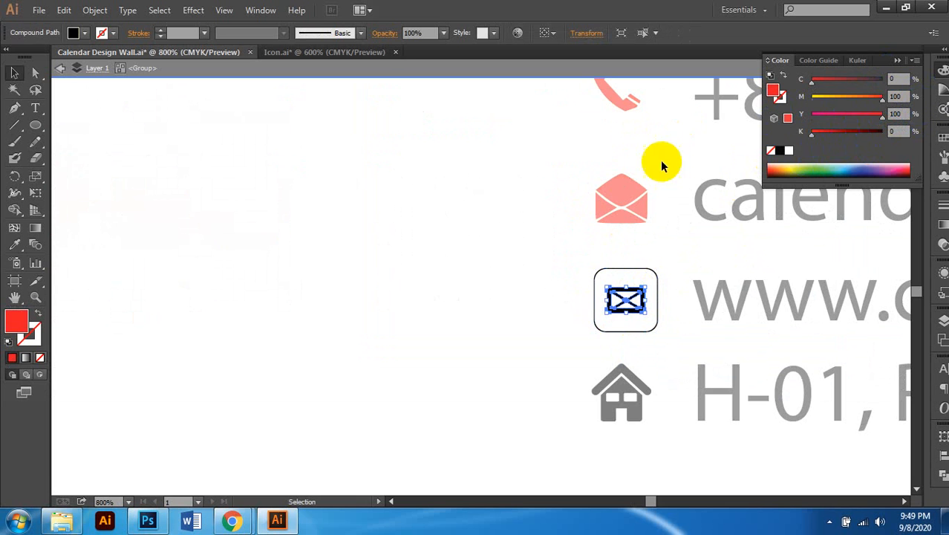
Step: Make the www icon's rounded outline red, undoing an accidental fill on the square behind
left_click(632, 272)
left_click(880, 98)
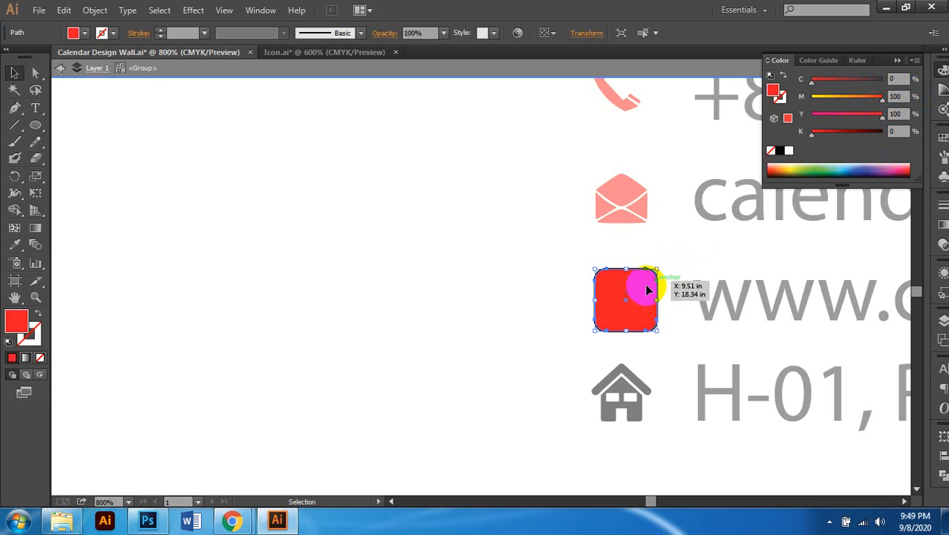
key("ctrl")
key("ctrl+z")
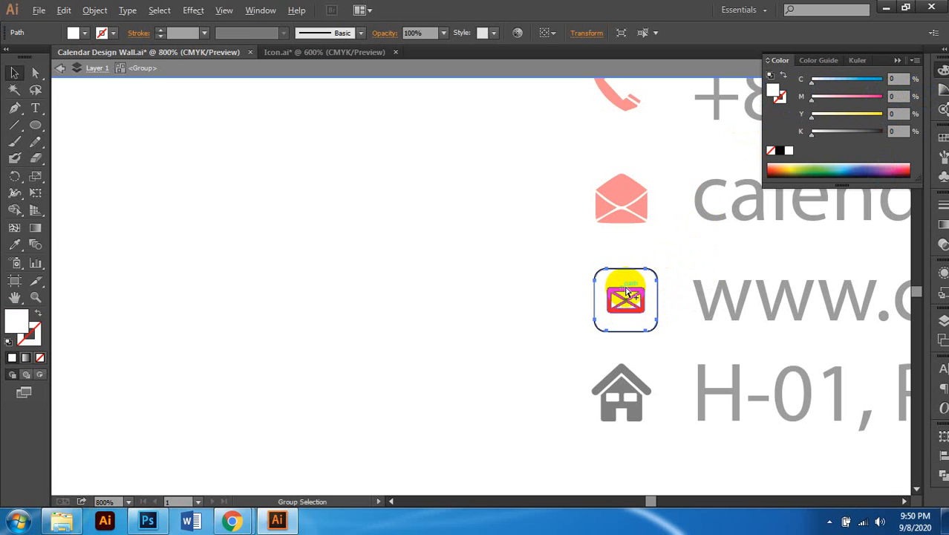
scroll(629, 293, "up", 3)
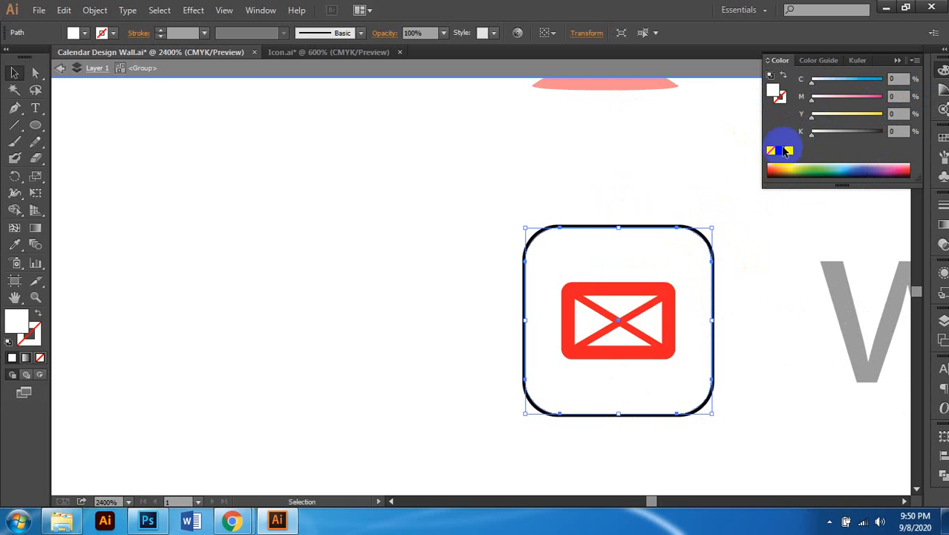
left_click(693, 228)
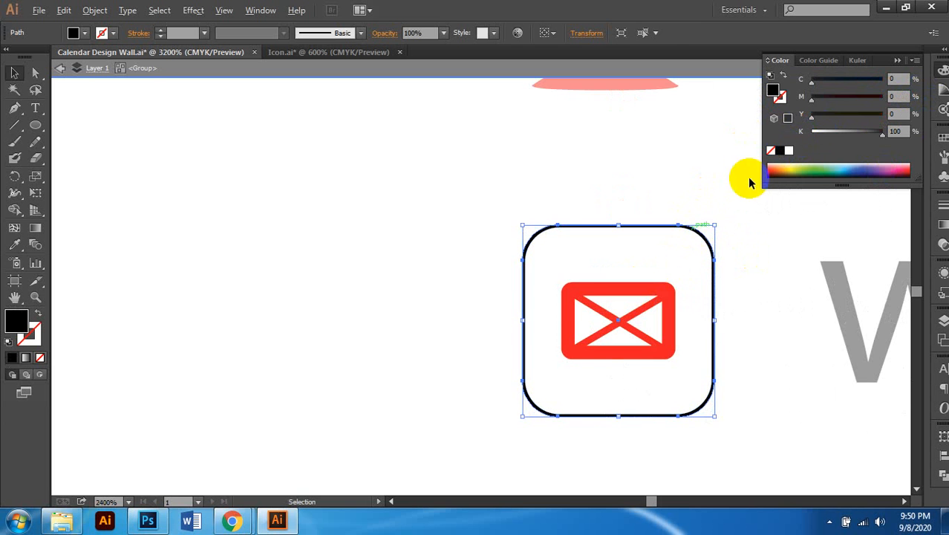
scroll(749, 187, "up", 1)
left_click(884, 100)
left_click(885, 118)
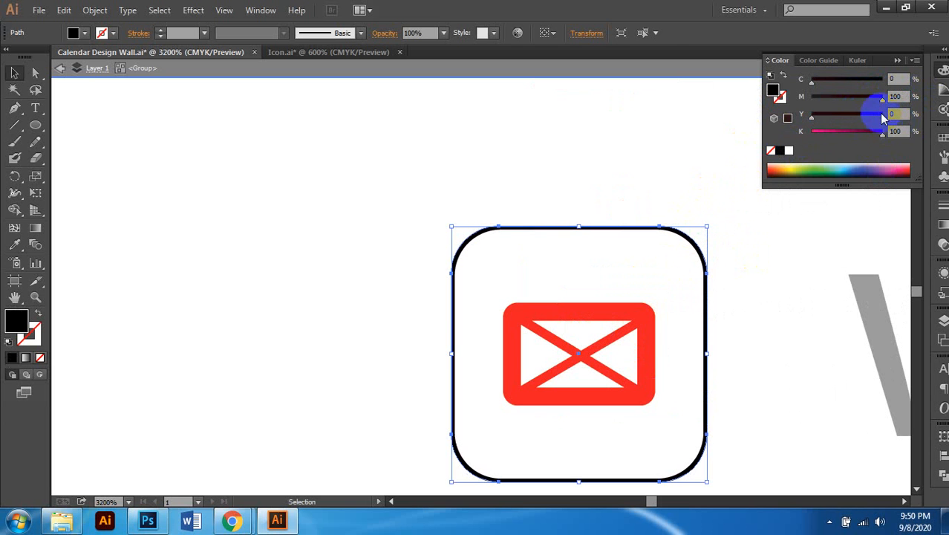
left_click_drag(859, 138, 811, 132)
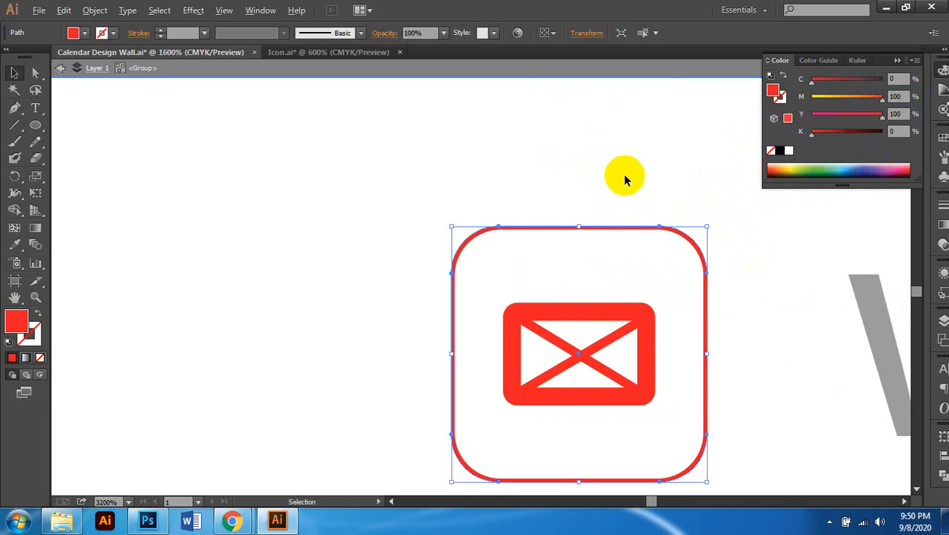
scroll(629, 202, "down", 4)
double_click(603, 272)
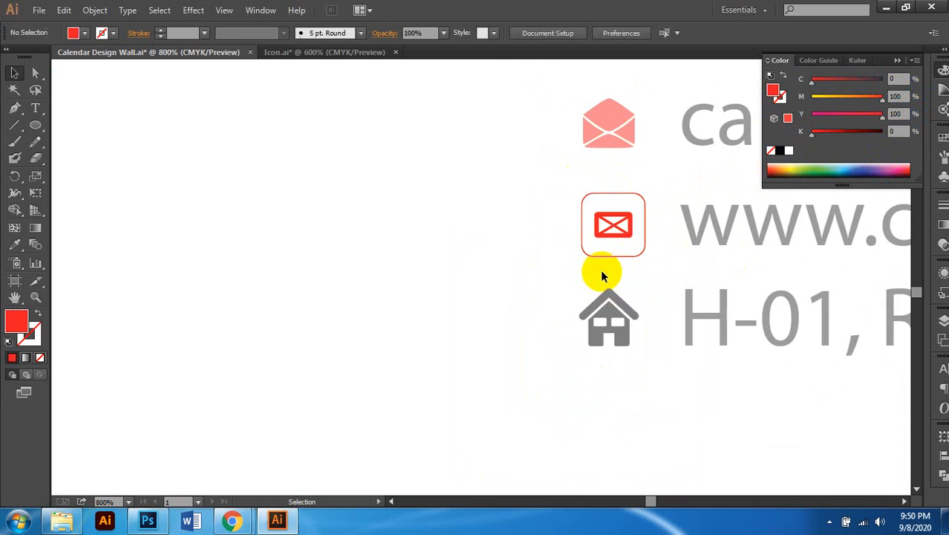
Step: Fill the house icon red with full magenta and yellow, no black, then deselect
left_click(620, 323)
scroll(620, 328, "up", 1)
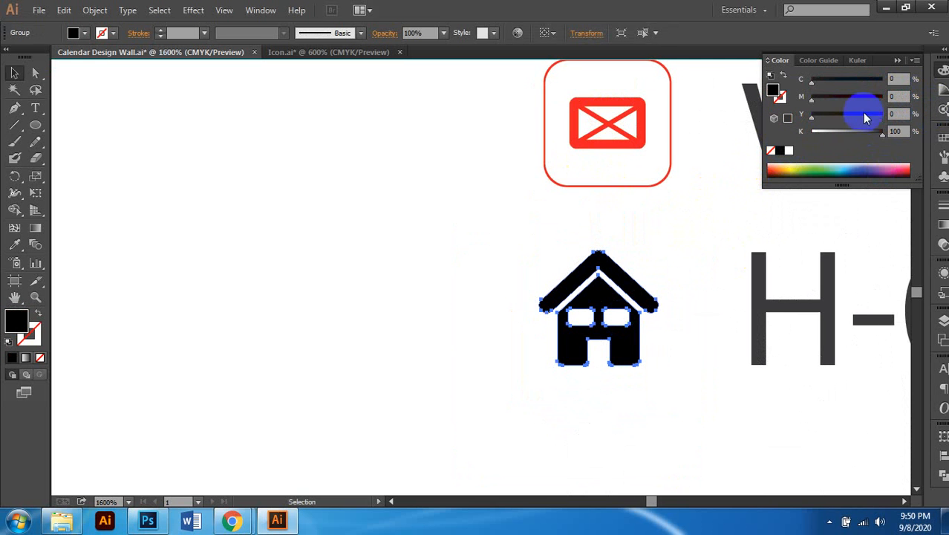
left_click_drag(872, 115, 925, 101)
left_click_drag(854, 133, 812, 132)
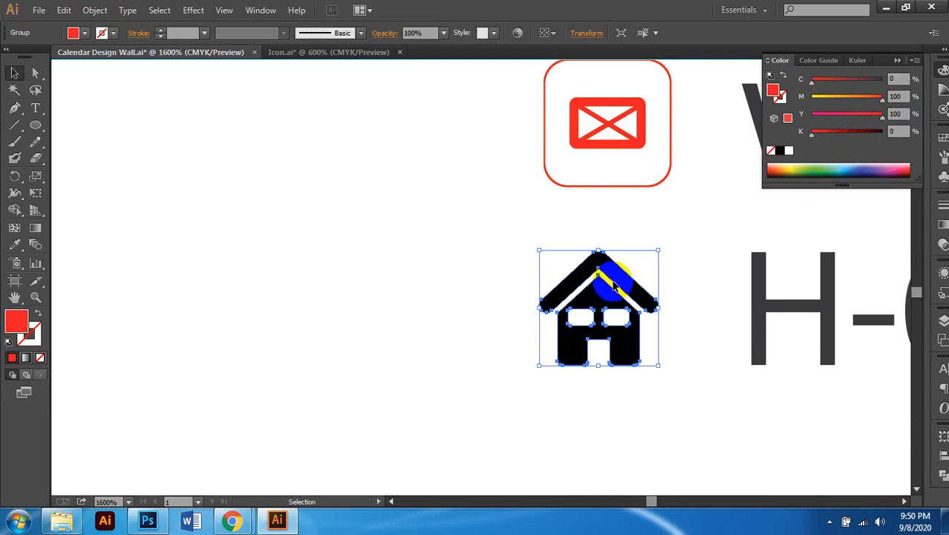
scroll(602, 297, "down", 6)
scroll(611, 324, "down", 1)
left_click(599, 333)
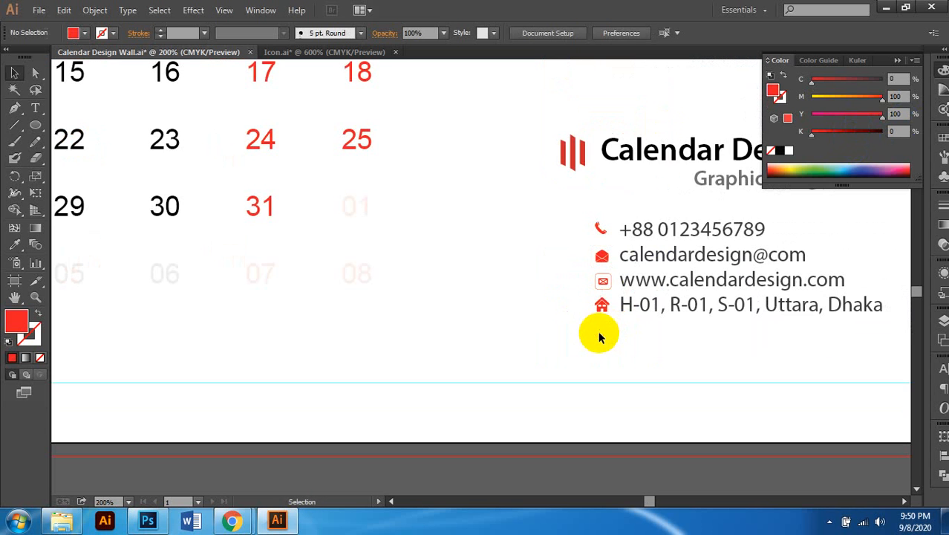
scroll(598, 332, "down", 1)
Step: Select the phone, email, www and house icons and apply Horizontal Align Center to them
scroll(639, 297, "up", 2)
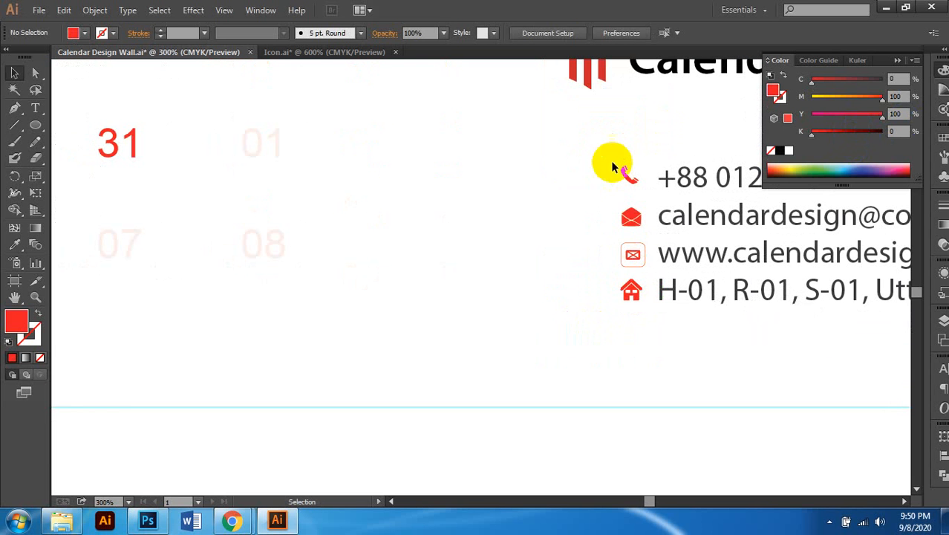
left_click_drag(611, 161, 654, 321)
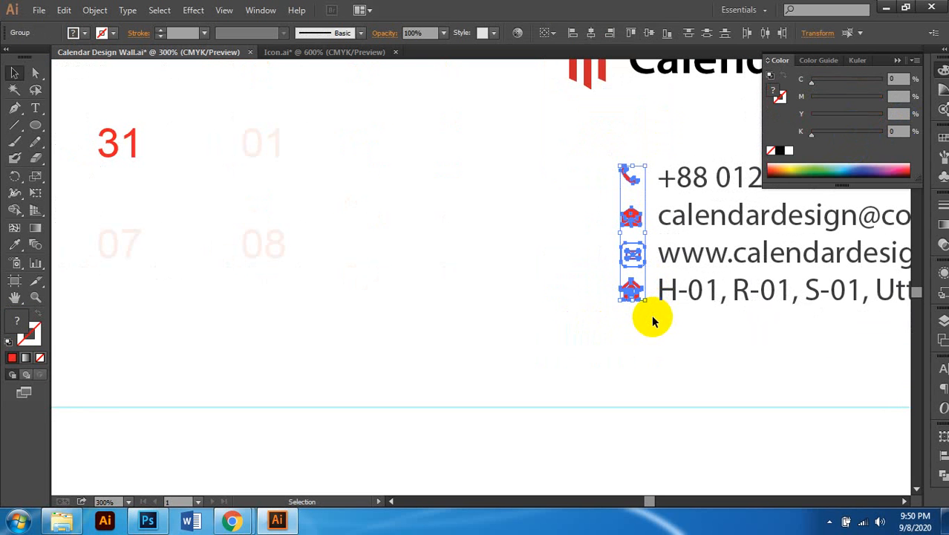
scroll(777, 74, "up", 1)
left_click(944, 455)
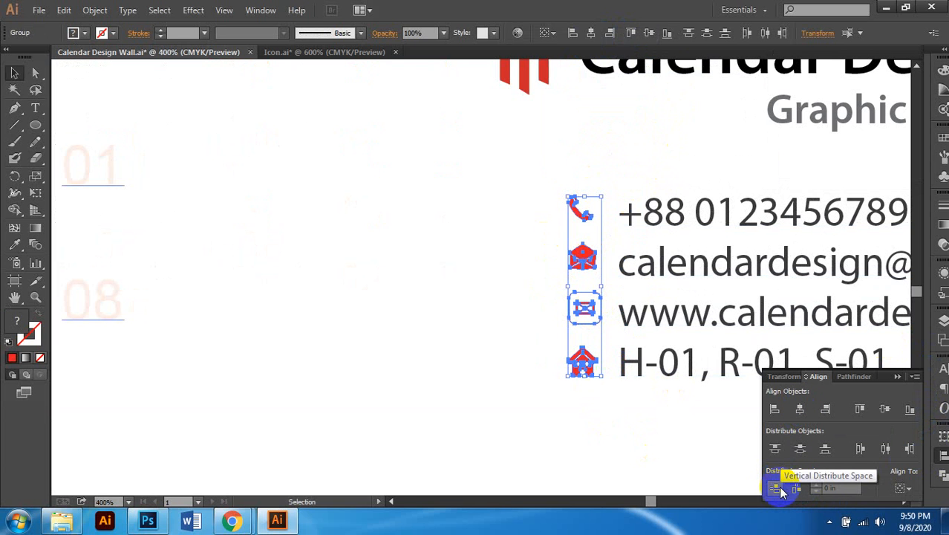
left_click(802, 411)
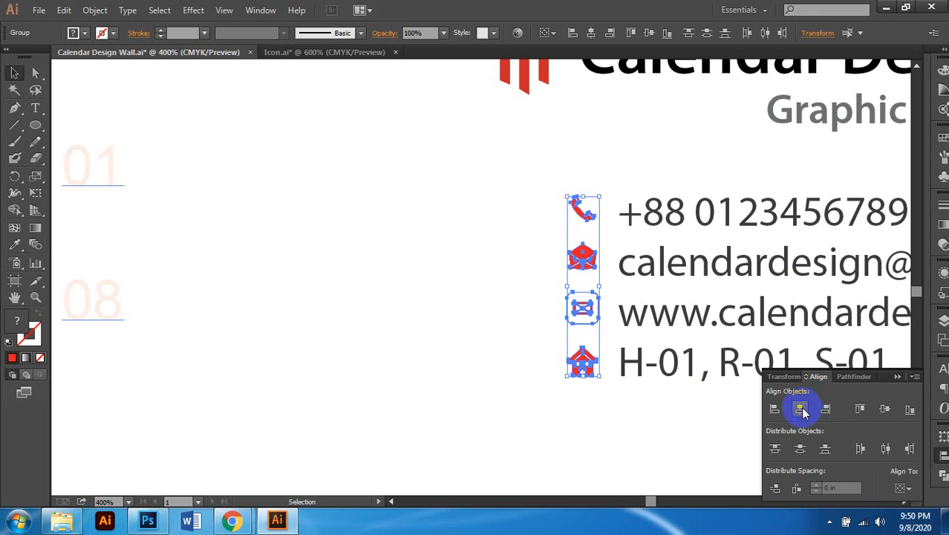
scroll(583, 387, "right", 1)
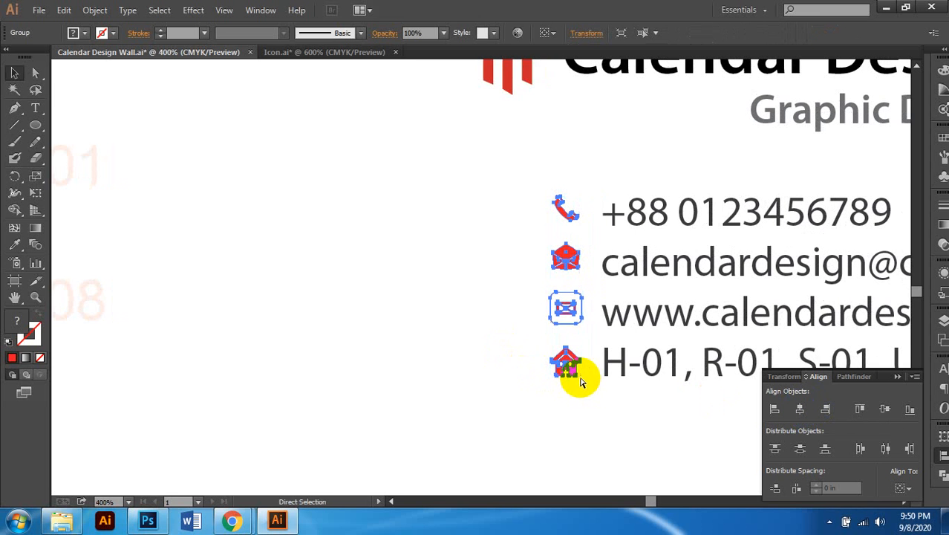
scroll(555, 304, "down", 1)
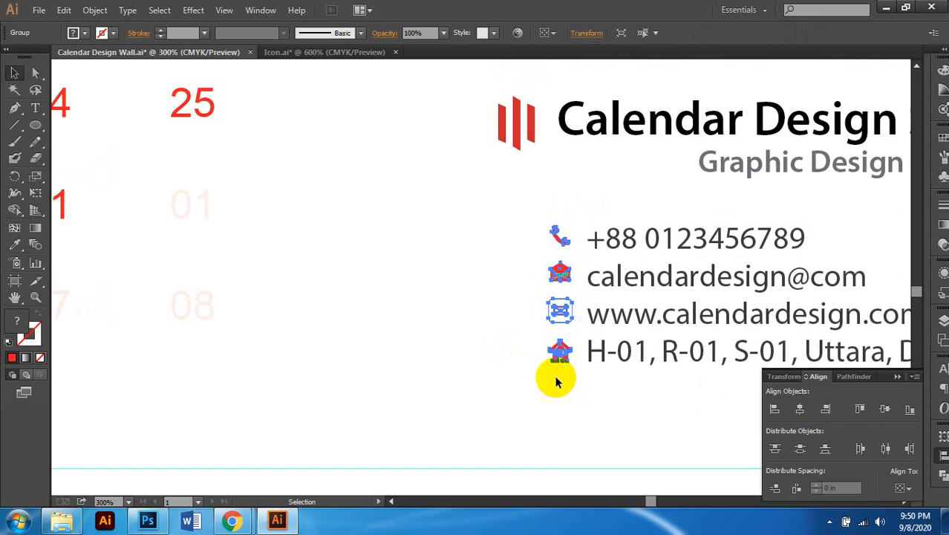
left_click(557, 381)
left_click(563, 269)
Step: Zoom out and nudge the contact text block slightly to the right
key("ctrl+minus")
key("ctrl+minus")
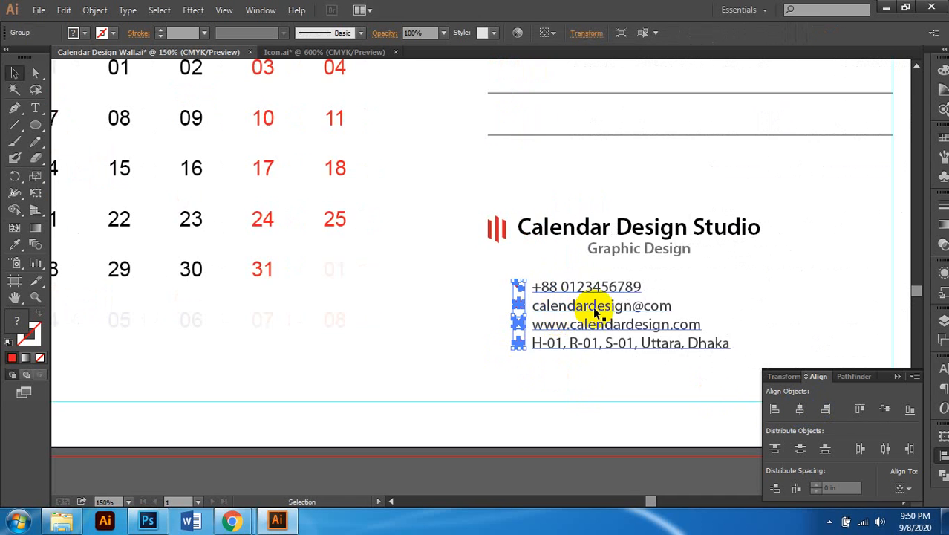
key("ctrl+minus")
left_click(582, 327)
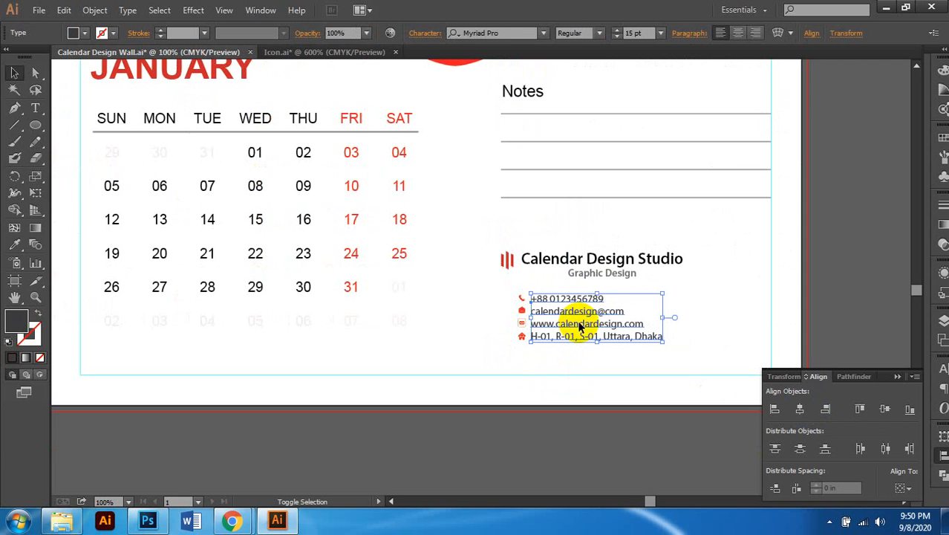
left_click_drag(581, 327, 587, 326)
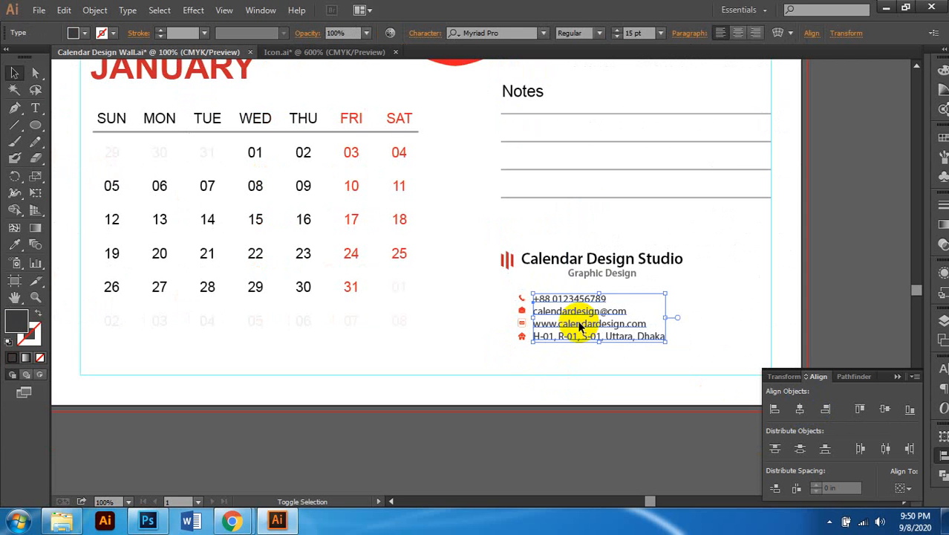
left_click(520, 363)
scroll(547, 342, "left", 2)
scroll(549, 341, "down", 1)
scroll(554, 341, "left", 6)
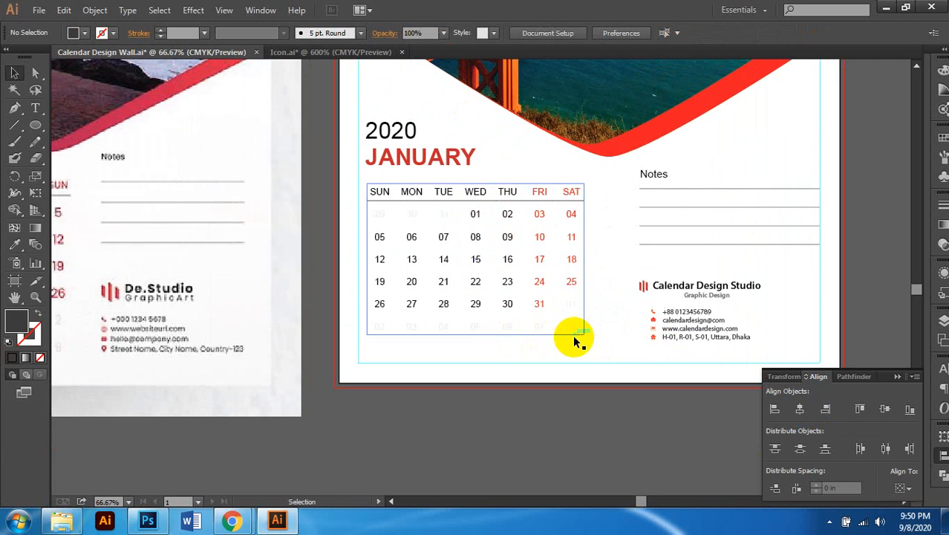
scroll(691, 342, "right", 2)
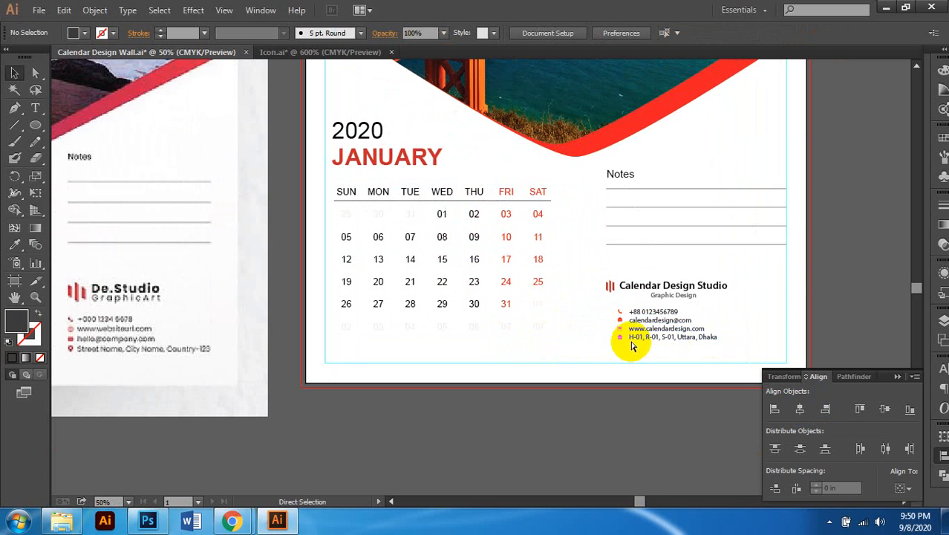
scroll(631, 338, "down", 1)
scroll(654, 355, "up", 2)
scroll(656, 356, "up", 2)
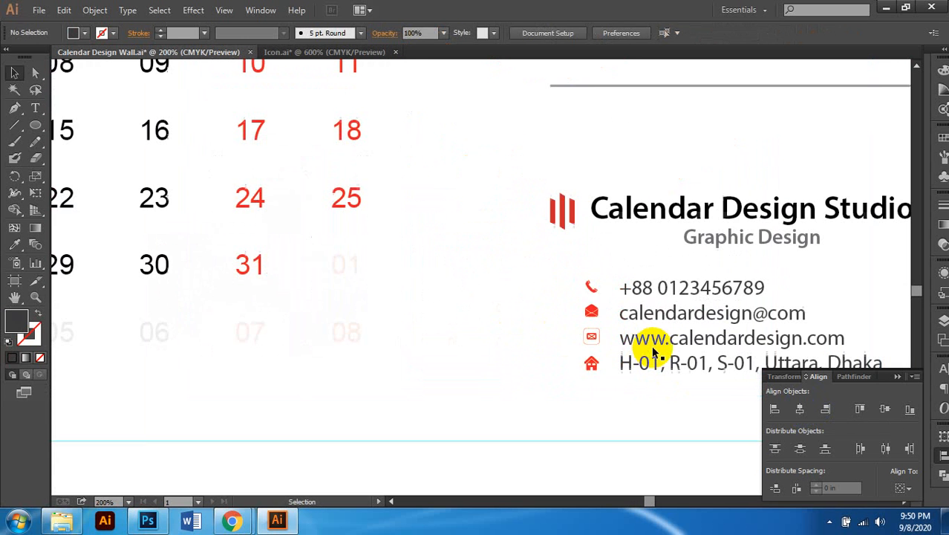
Step: Nudge the icons left, then left-align the logo, title and contact group
left_click(592, 312)
left_click_drag(592, 316, 586, 311)
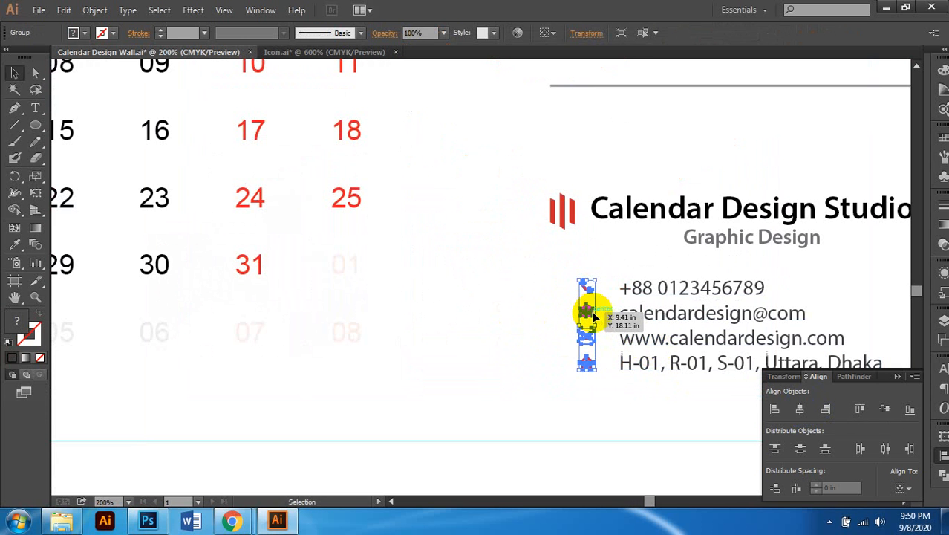
left_click(650, 288, "shift")
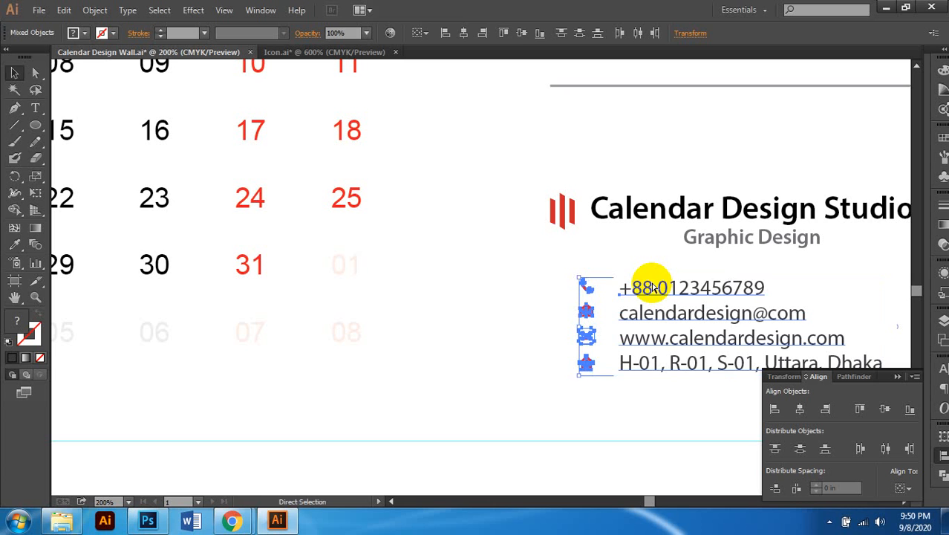
left_click(631, 207, "shift")
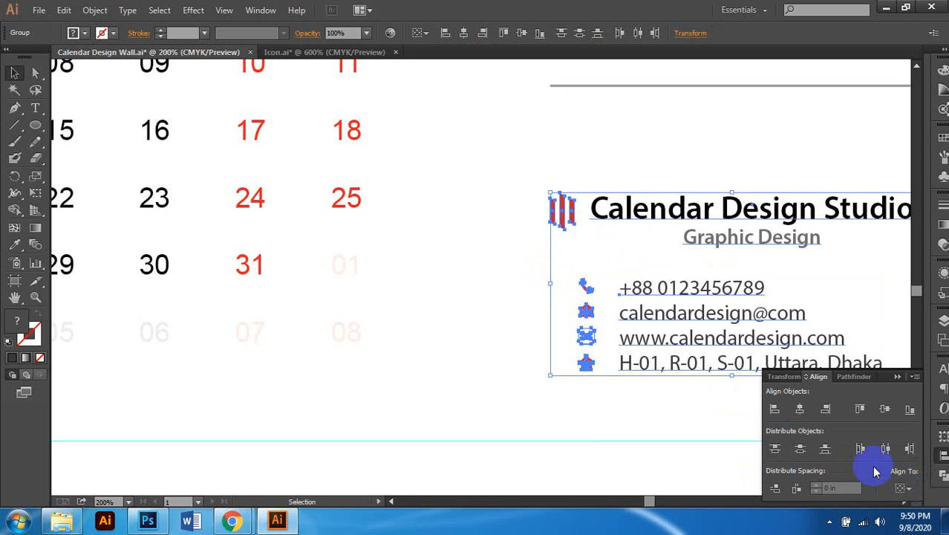
left_click(775, 409)
left_click(632, 405)
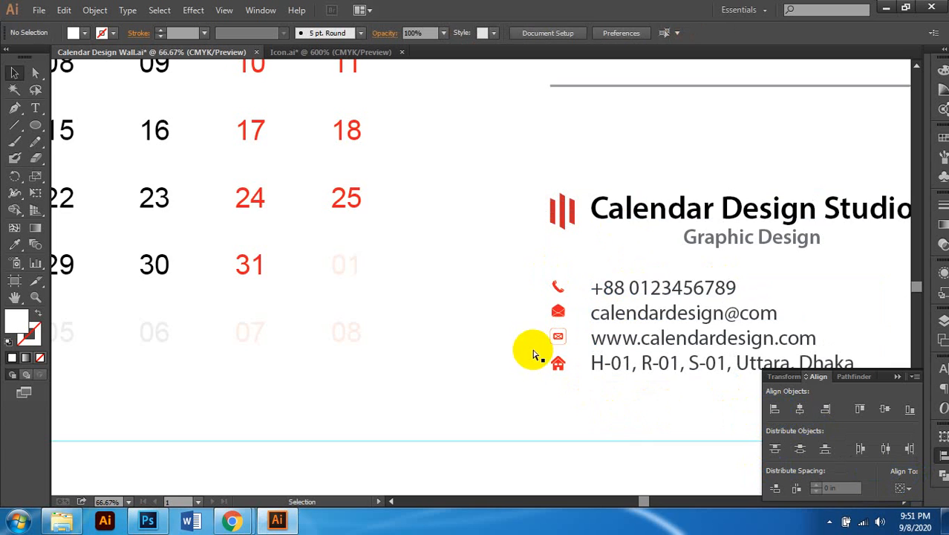
Step: Collapse the Align panel
scroll(535, 354, "down", 3)
scroll(547, 347, "down", 1)
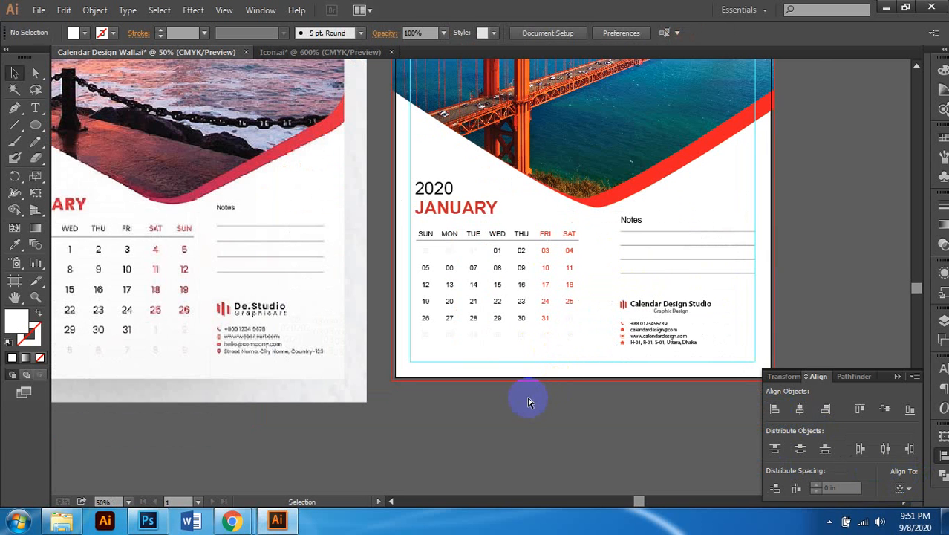
scroll(529, 402, "left", 2)
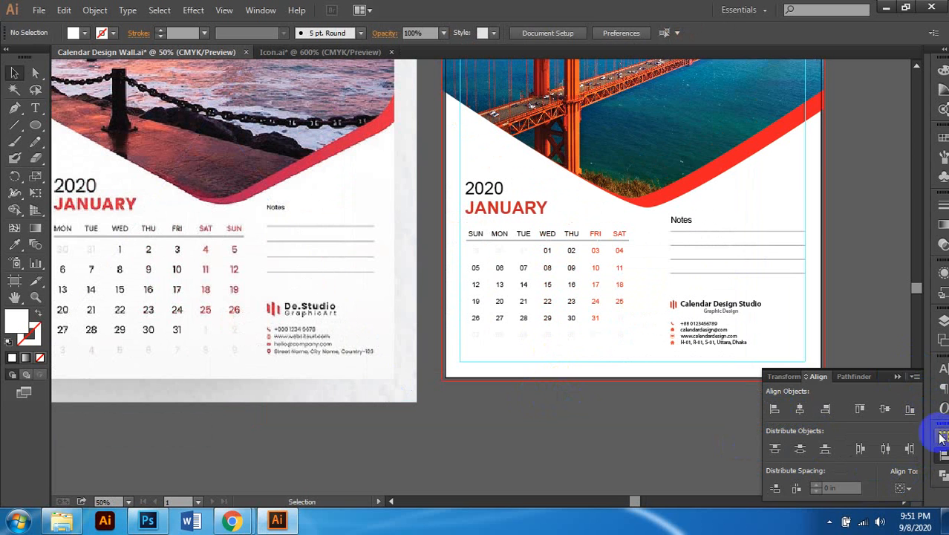
left_click(740, 429)
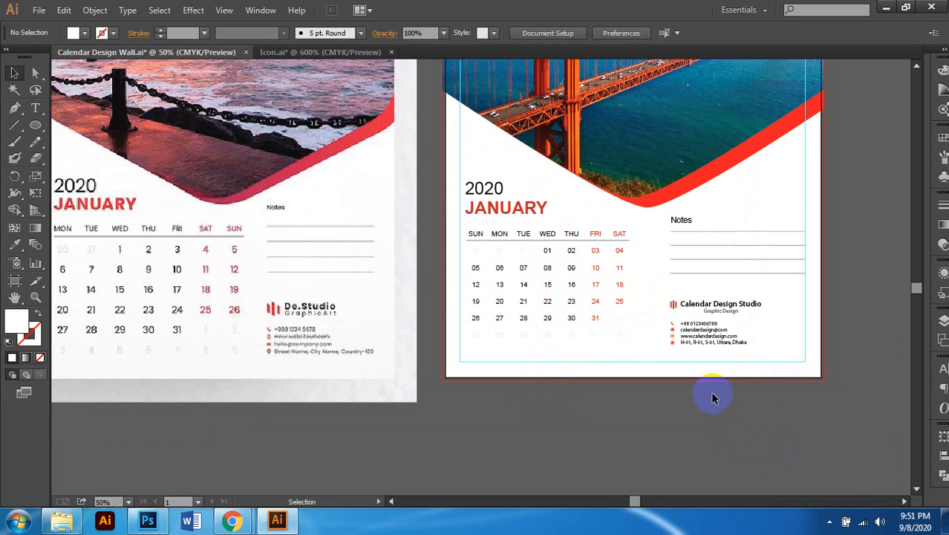
Step: Pan to the reference calendar image and compare it against the January page
scroll(714, 396, "down", 1)
scroll(714, 394, "left", 1)
scroll(715, 393, "up", 1)
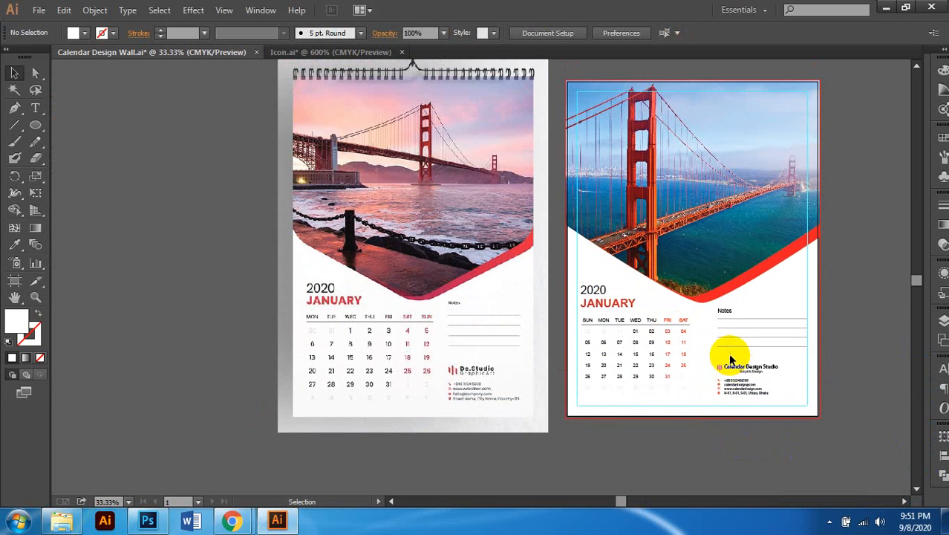
scroll(725, 350, "up", 1)
scroll(725, 350, "right", 1)
left_click(317, 106)
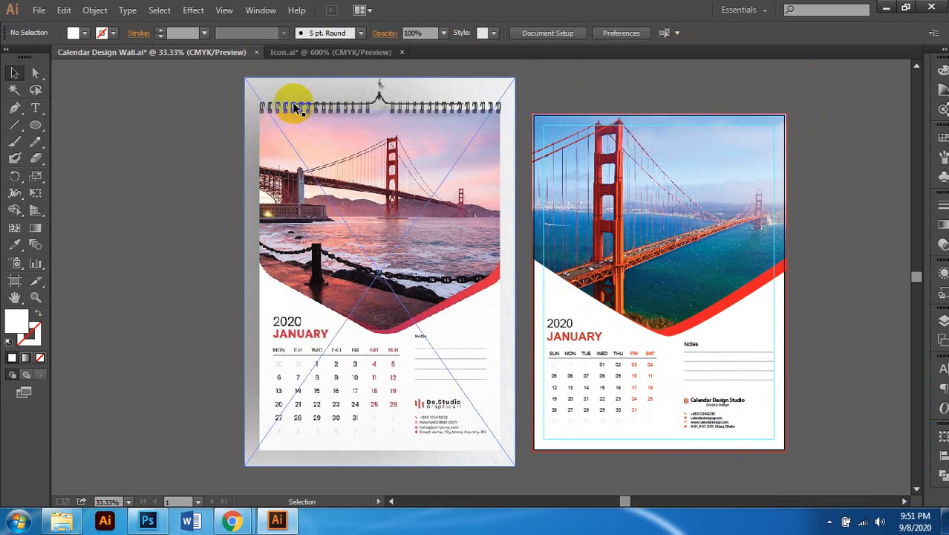
scroll(490, 142, "right", 2)
scroll(476, 238, "down", 1)
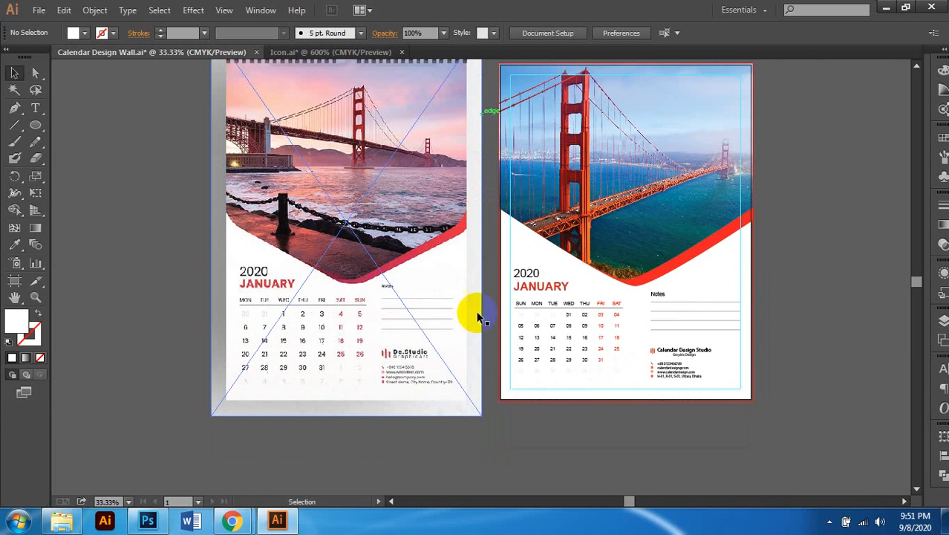
scroll(394, 330, "up", 2)
scroll(425, 316, "down", 2)
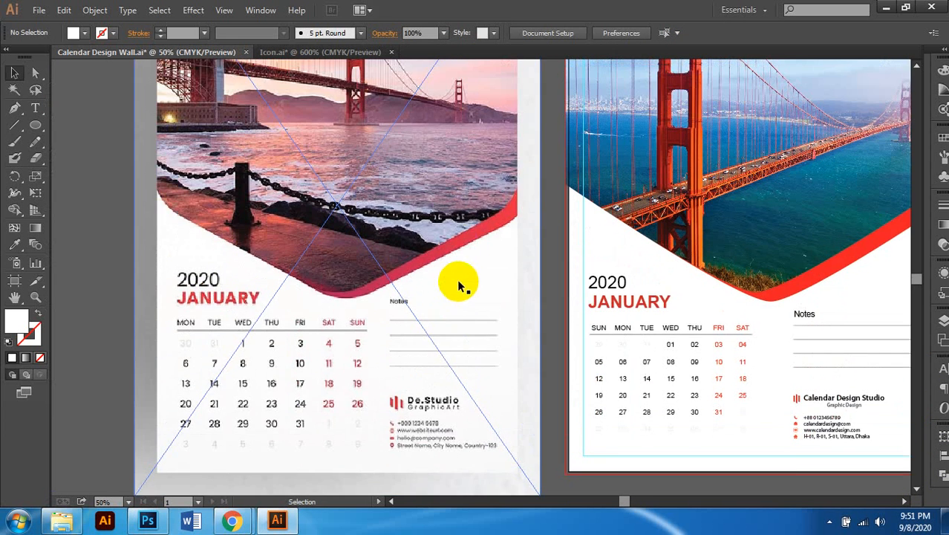
scroll(465, 259, "down", 2)
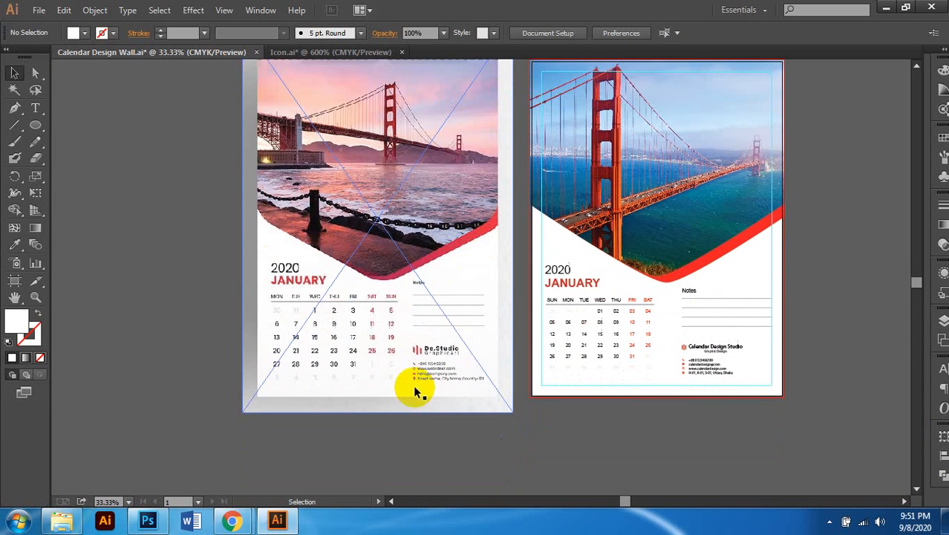
scroll(412, 383, "up", 2)
scroll(418, 366, "down", 2)
scroll(520, 350, "right", 1)
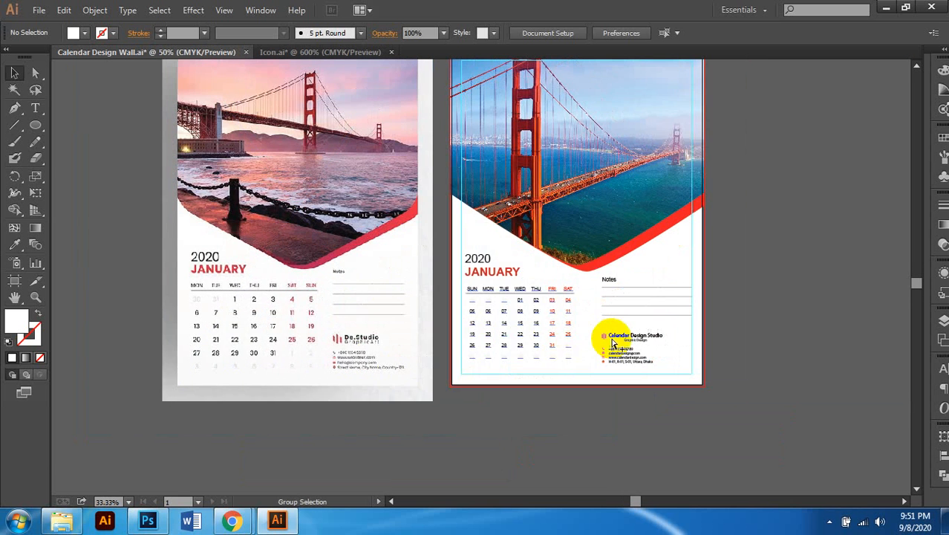
scroll(632, 333, "up", 2)
scroll(646, 376, "up", 1)
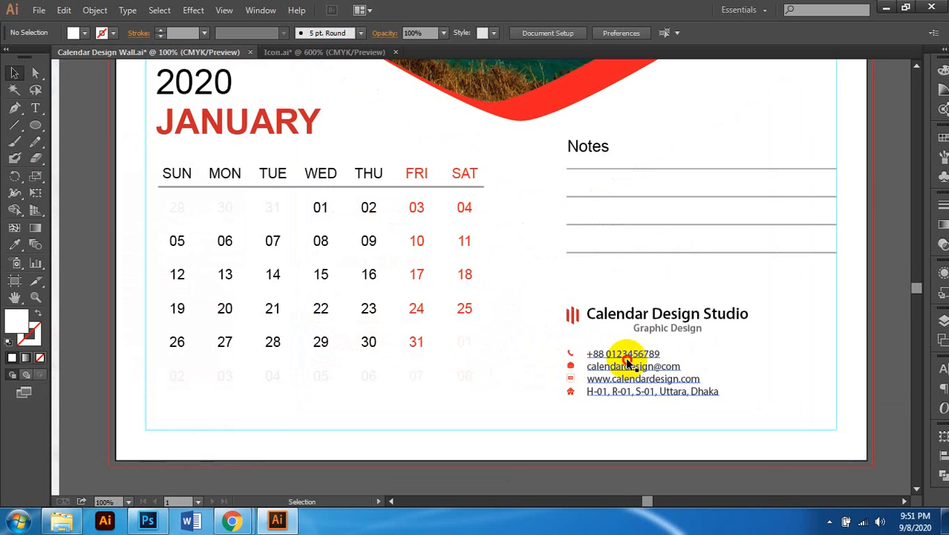
Step: Inspect the contact info block up close, then deselect it and keep reviewing the page
left_click(628, 360)
scroll(630, 362, "down", 1)
scroll(785, 330, "down", 2)
scroll(785, 330, "up", 1)
left_click(786, 327)
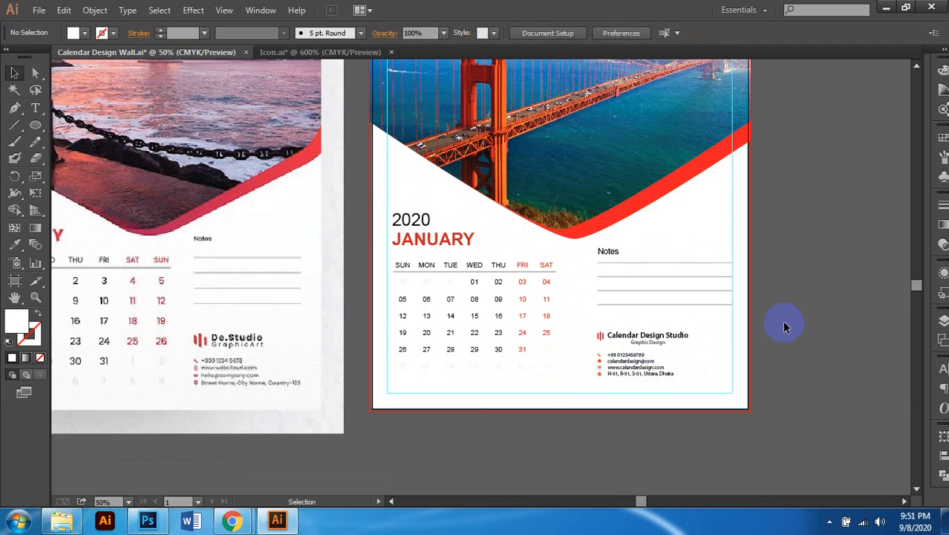
scroll(685, 338, "down", 1)
scroll(535, 418, "up", 1)
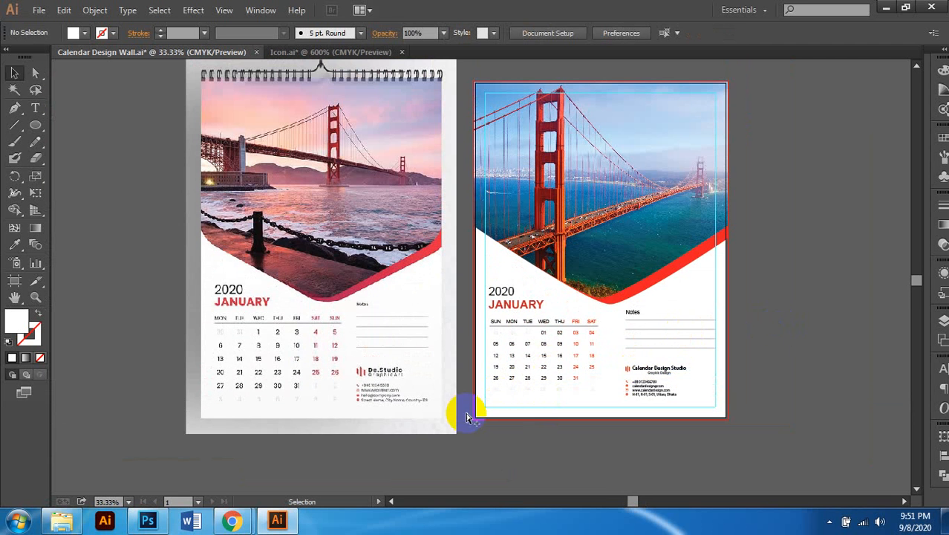
scroll(470, 413, "up", 3)
scroll(571, 372, "down", 1)
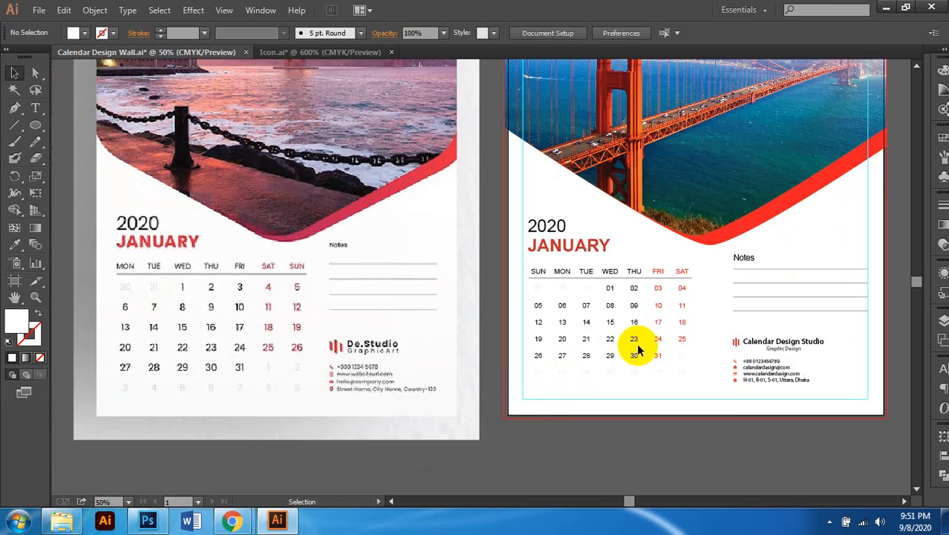
scroll(636, 339, "up", 3)
scroll(839, 266, "up", 4)
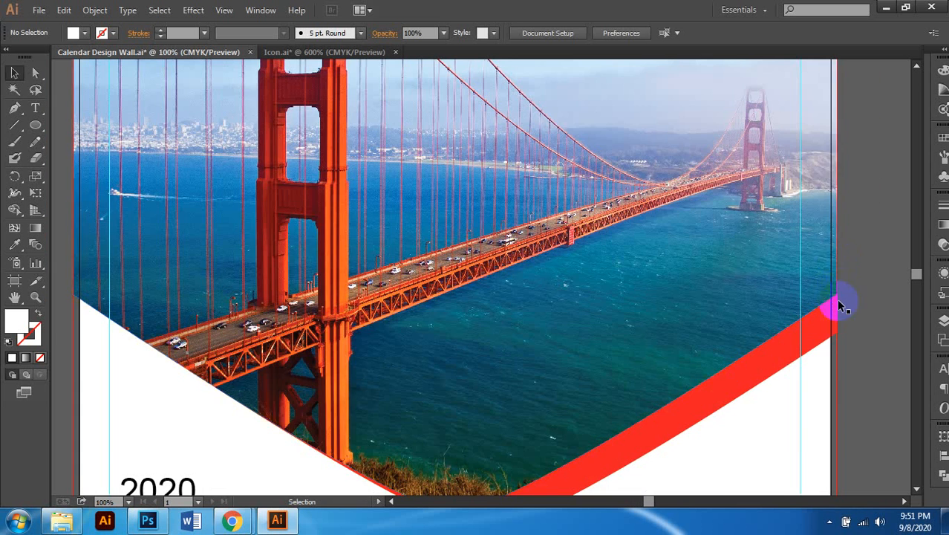
scroll(840, 230, "down", 3)
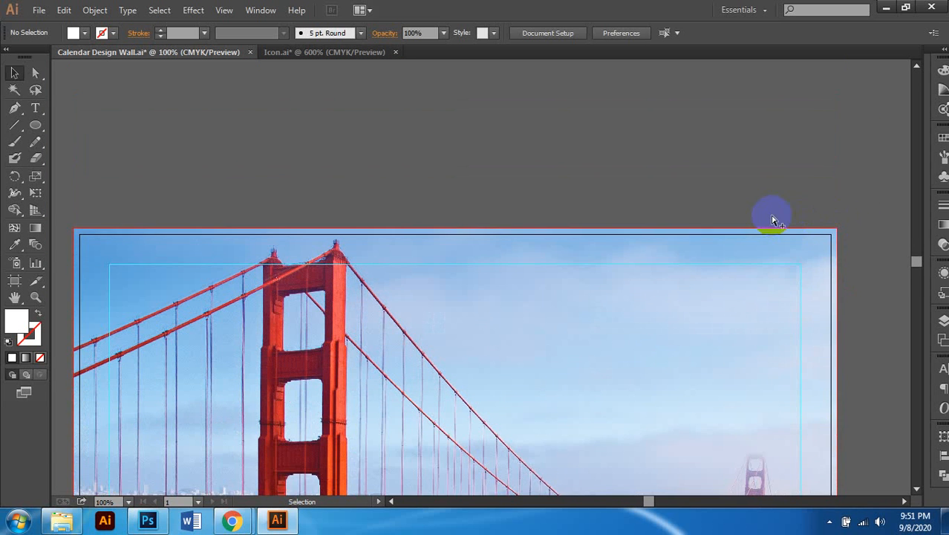
scroll(685, 323, "down", 3)
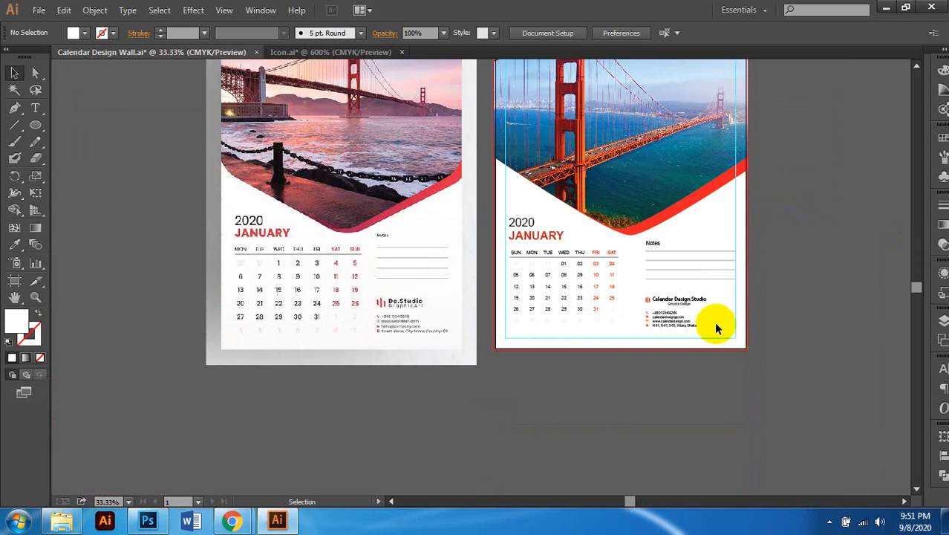
scroll(750, 327, "up", 2)
scroll(532, 383, "left", 2)
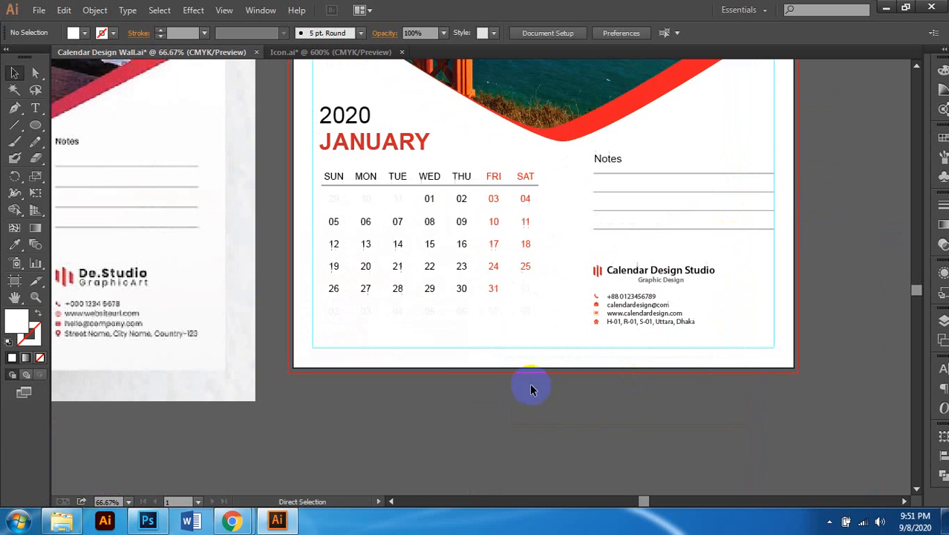
scroll(365, 245, "up", 2)
scroll(367, 239, "up", 2)
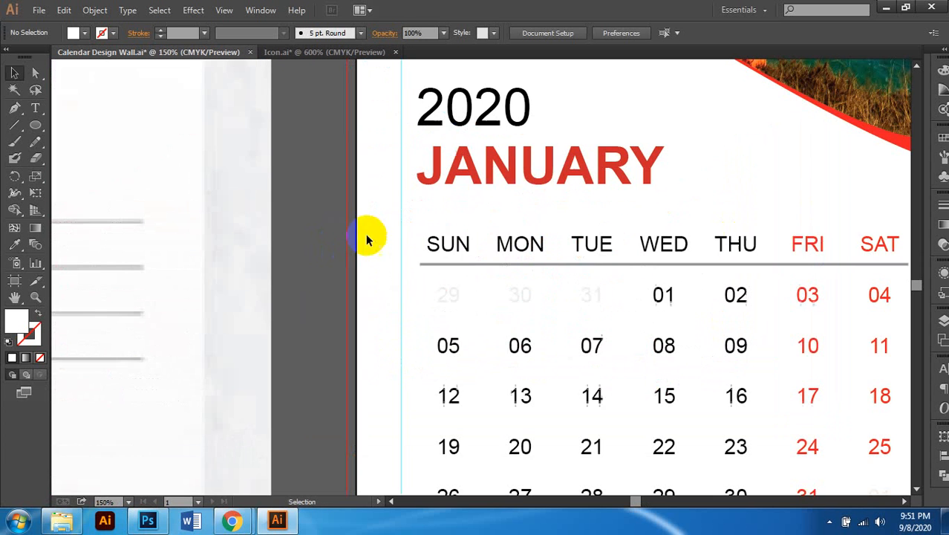
scroll(460, 247, "up", 1)
left_click(412, 271)
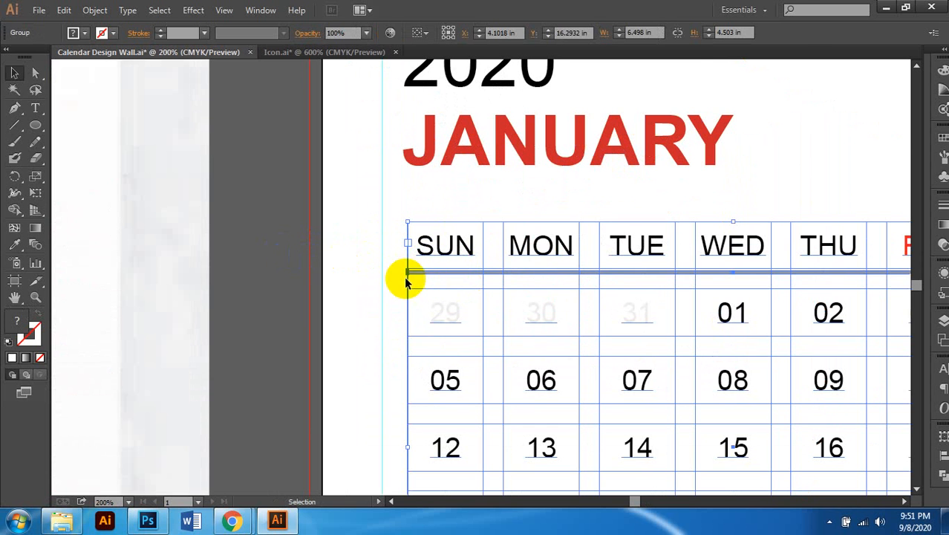
scroll(409, 271, "down", 3)
scroll(775, 231, "up", 1)
scroll(769, 233, "right", 1)
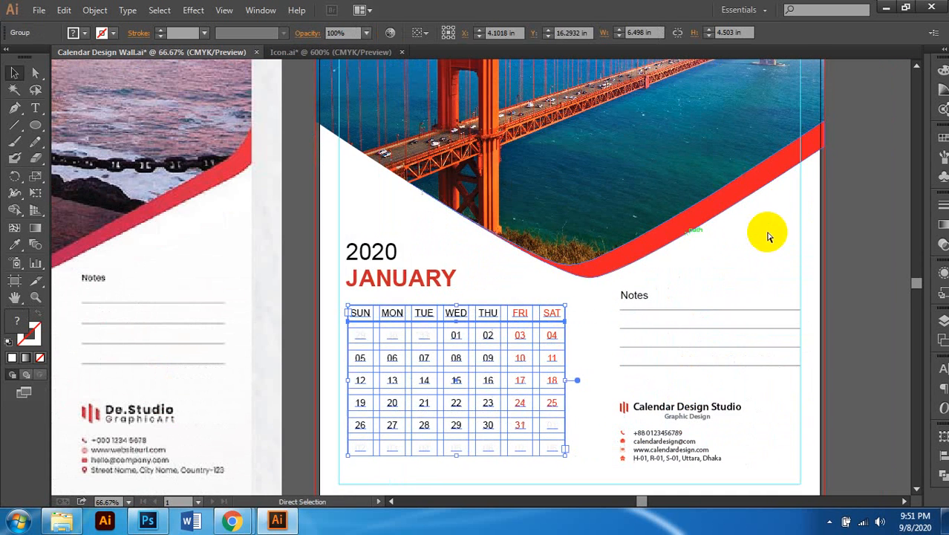
scroll(797, 170, "up", 2)
scroll(832, 127, "right", 1)
scroll(801, 122, "up", 2)
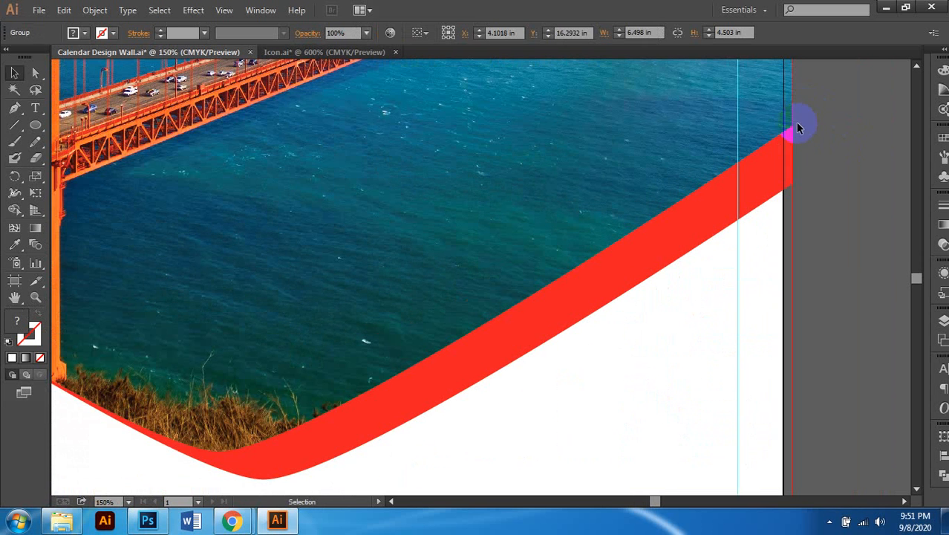
scroll(777, 201, "down", 1)
scroll(682, 220, "down", 8)
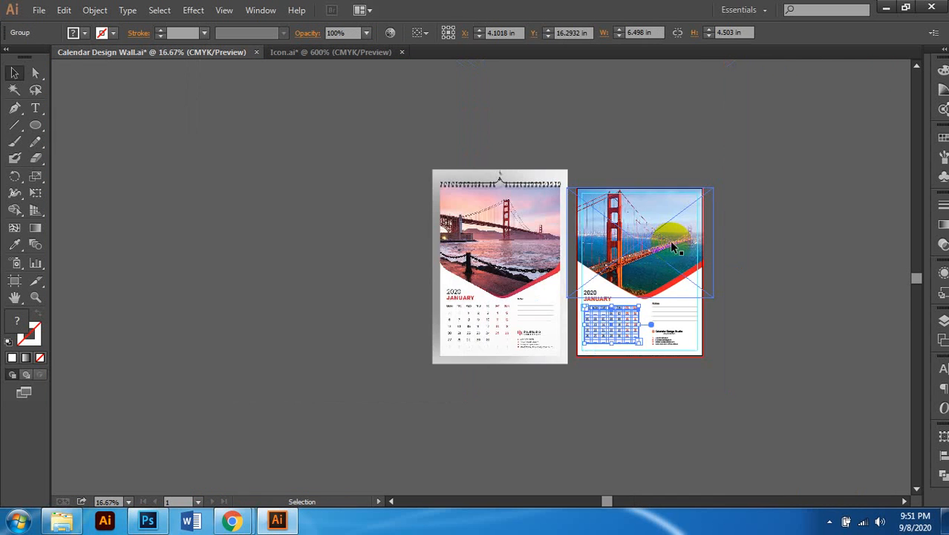
scroll(672, 247, "right", 1)
left_click(568, 389)
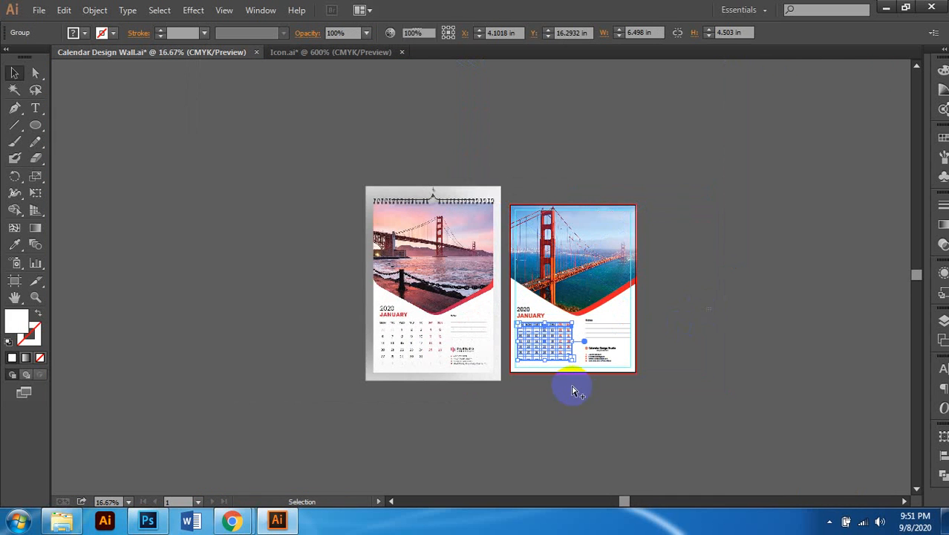
scroll(610, 376, "up", 2)
scroll(606, 368, "right", 1)
scroll(524, 344, "up", 1)
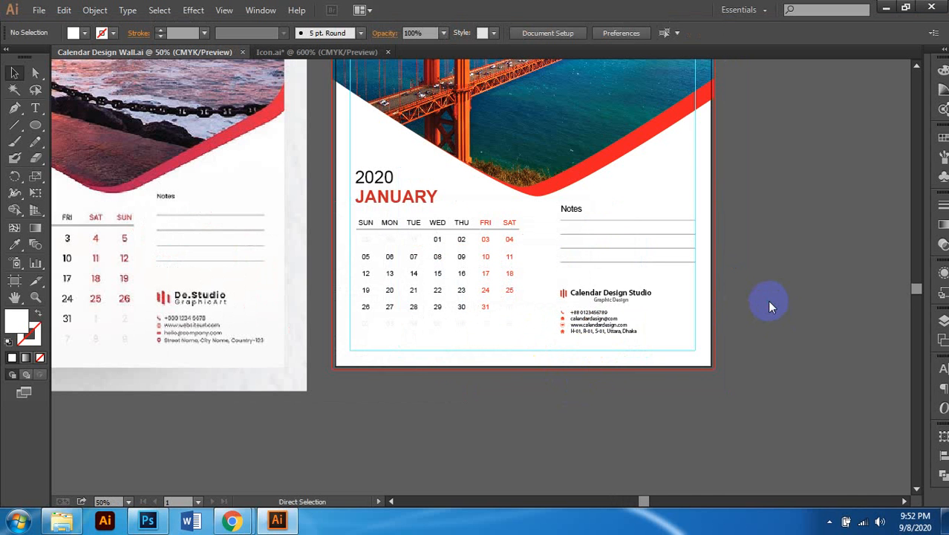
Step: Zoom out to view both calendar pages, briefly selecting then deselecting the wall calendar
scroll(767, 300, "up", 5)
key("ctrl+minus")
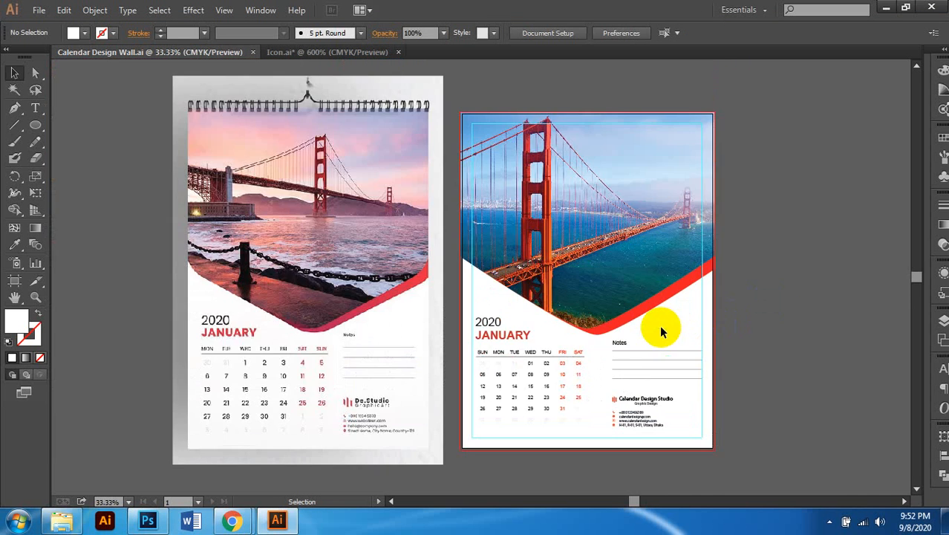
scroll(621, 332, "right", 1)
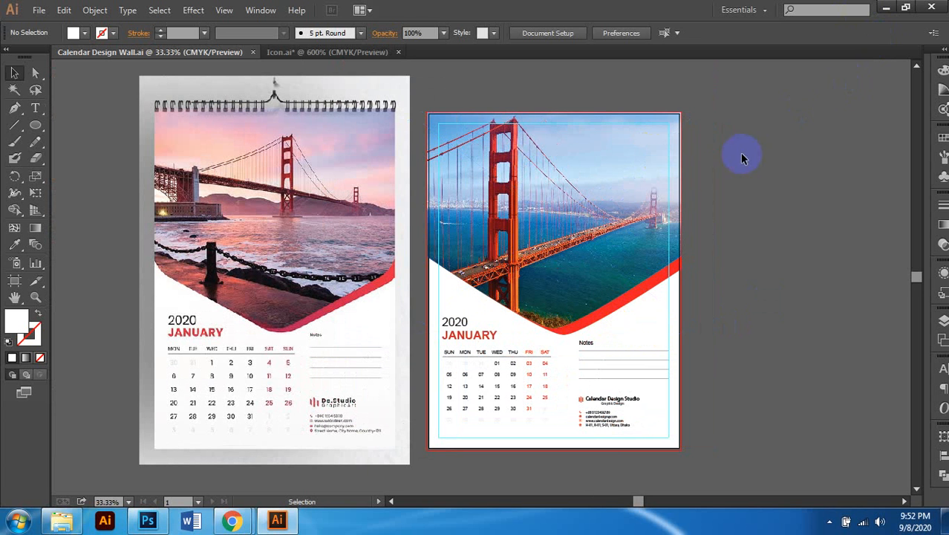
scroll(661, 268, "down", 1)
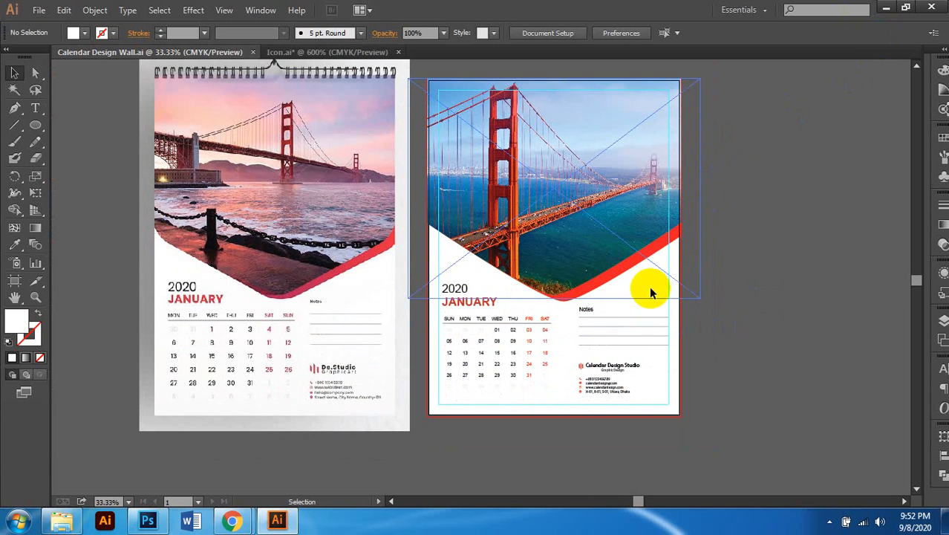
scroll(569, 385, "up", 2)
scroll(594, 346, "right", 1)
scroll(577, 339, "down", 1)
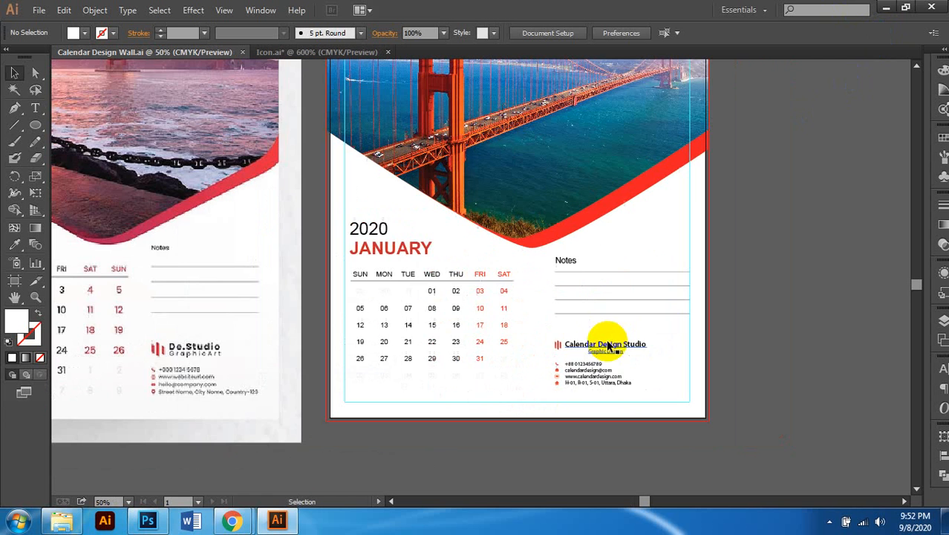
scroll(661, 320, "up", 2)
scroll(645, 321, "down", 1)
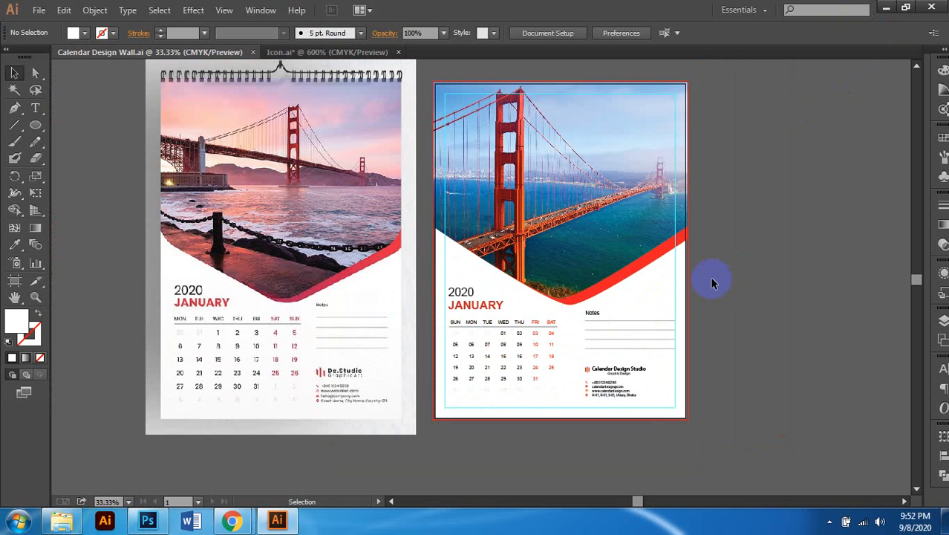
scroll(712, 282, "right", 1)
left_click(595, 277)
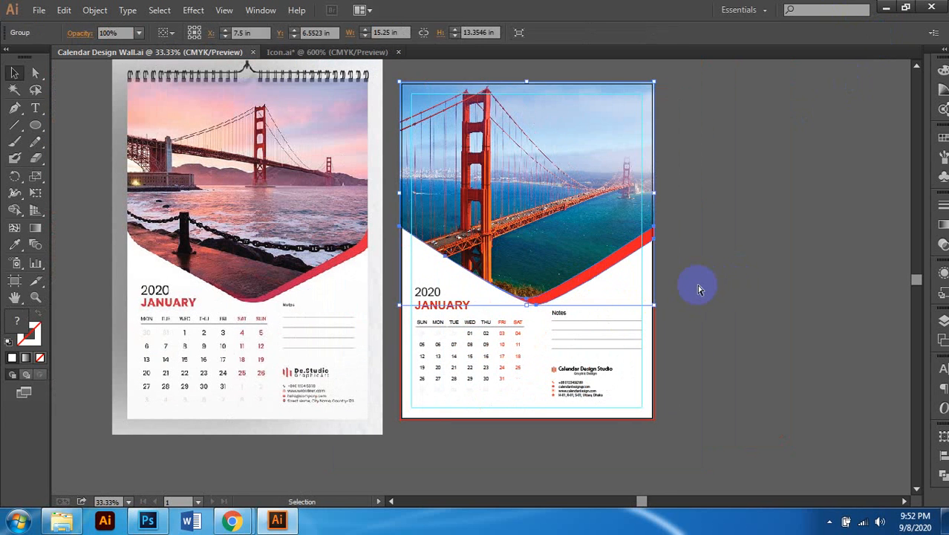
scroll(698, 286, "right", 1)
left_click(690, 286)
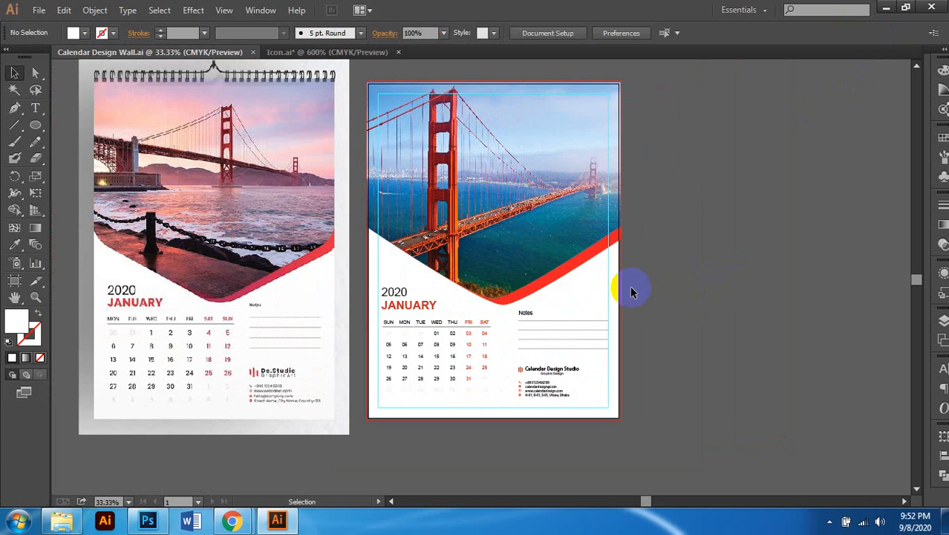
Step: Bring up the file browser on the Calendar Design Class 20 › Icon folder
scroll(539, 420, "up", 1)
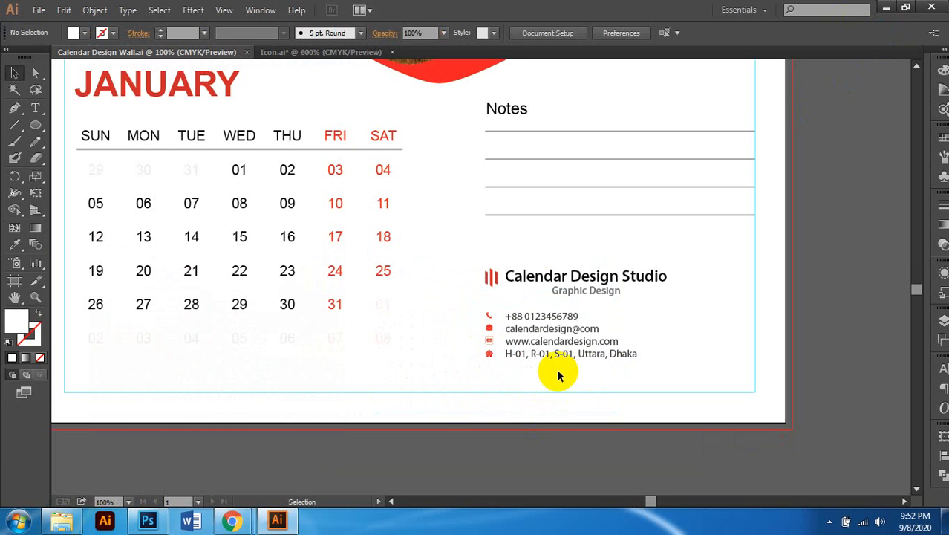
scroll(540, 363, "down", 1)
scroll(540, 360, "up", 1)
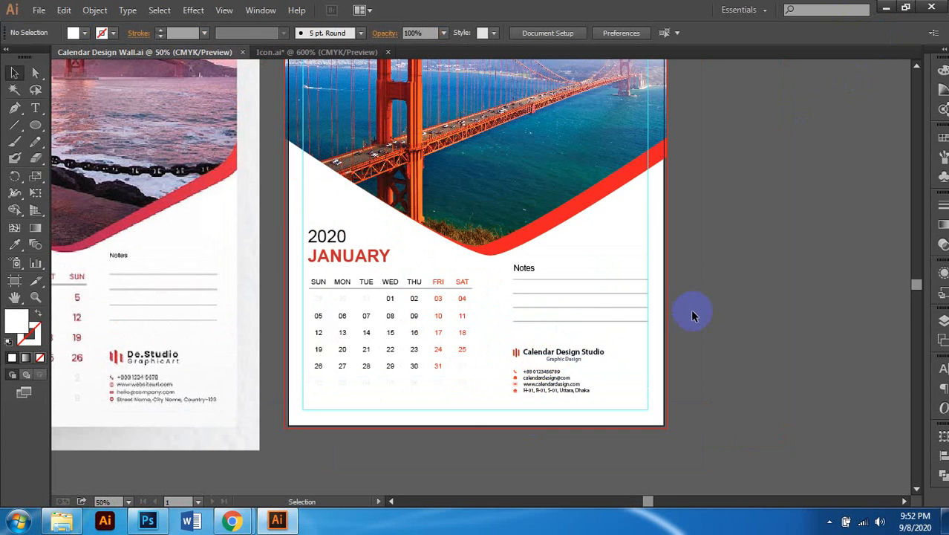
scroll(690, 309, "down", 1)
scroll(648, 375, "up", 1)
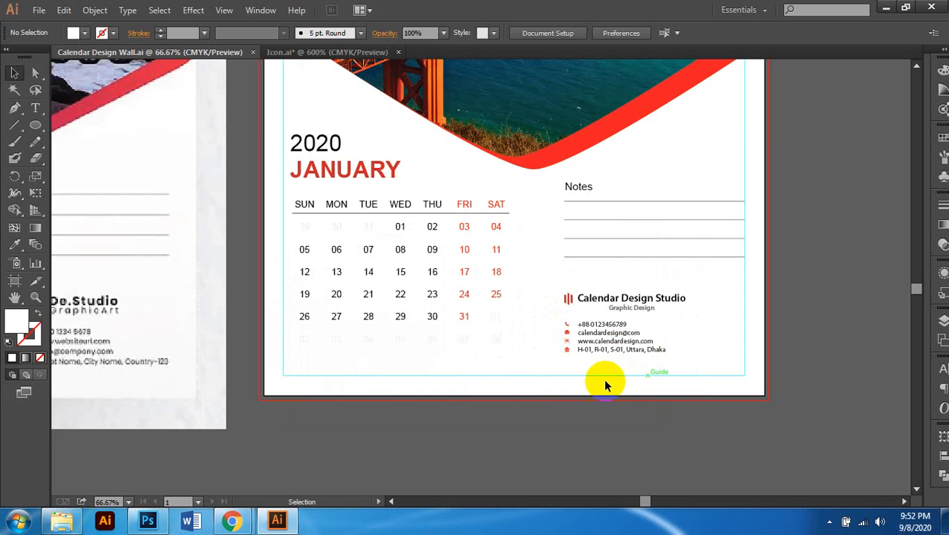
scroll(606, 381, "down", 1)
scroll(608, 379, "left", 1)
scroll(585, 360, "down", 1)
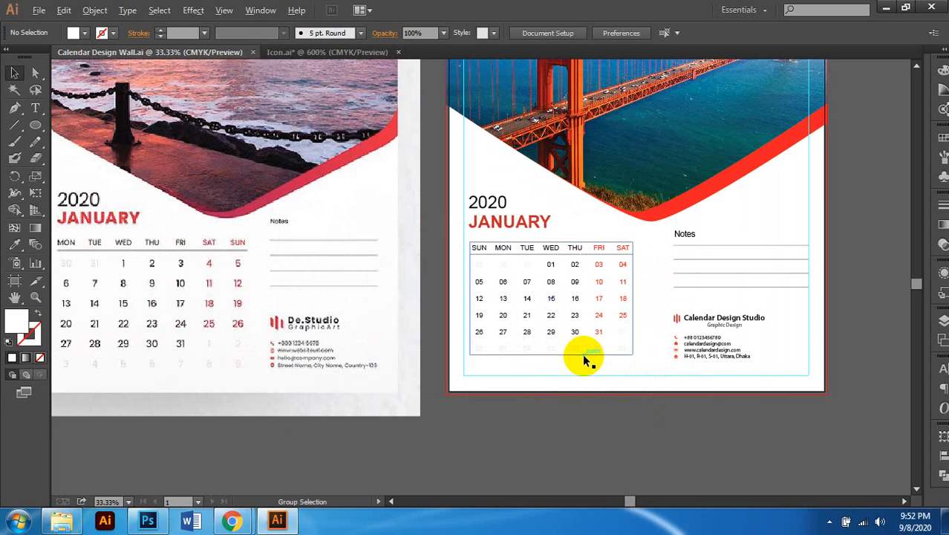
scroll(668, 346, "up", 1)
scroll(741, 334, "right", 1)
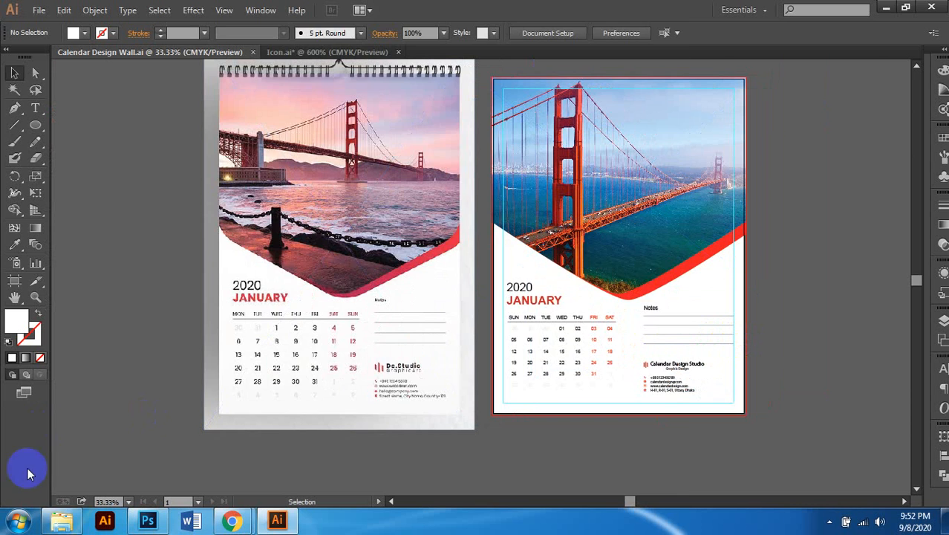
left_click(62, 521)
left_click(420, 313)
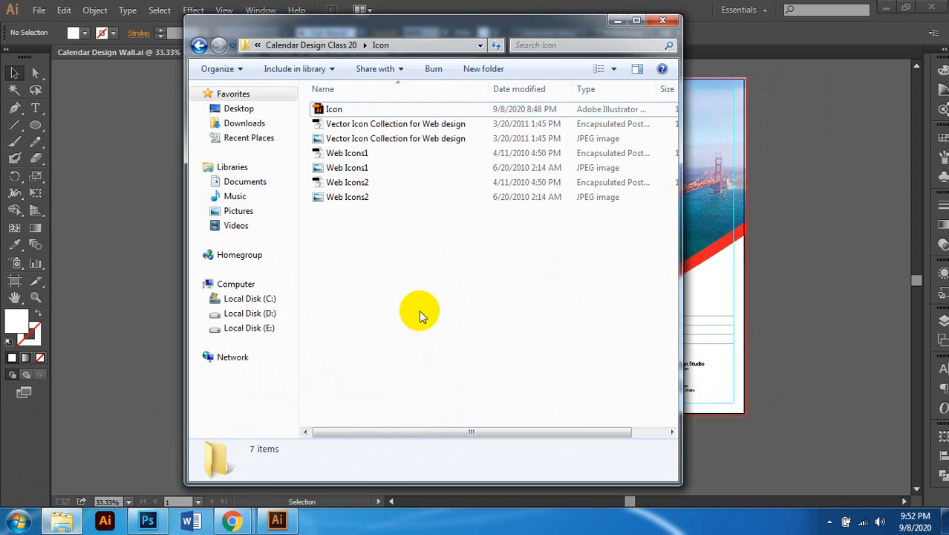
Step: Go up to Calendar Design Class 20, open Desk, and preview then close the sunset sample
key("BackSpace")
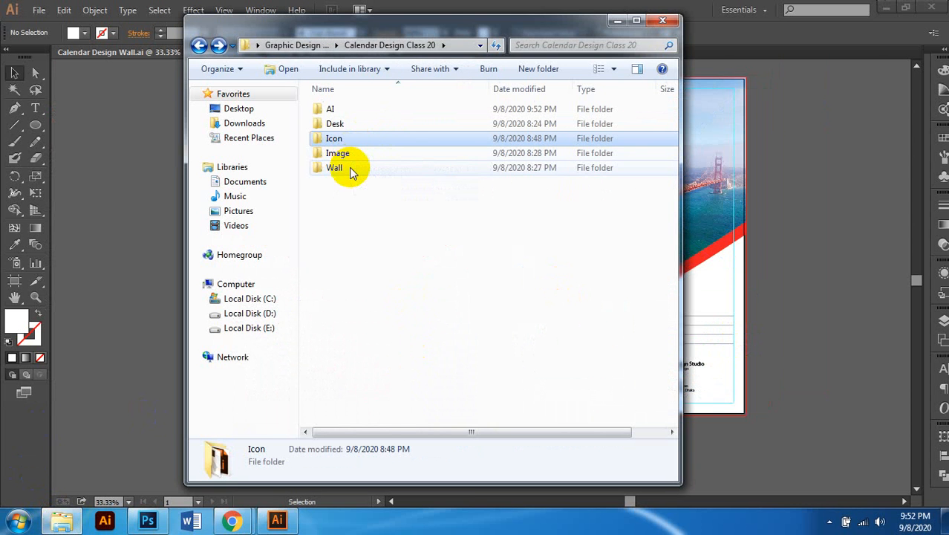
double_click(346, 123)
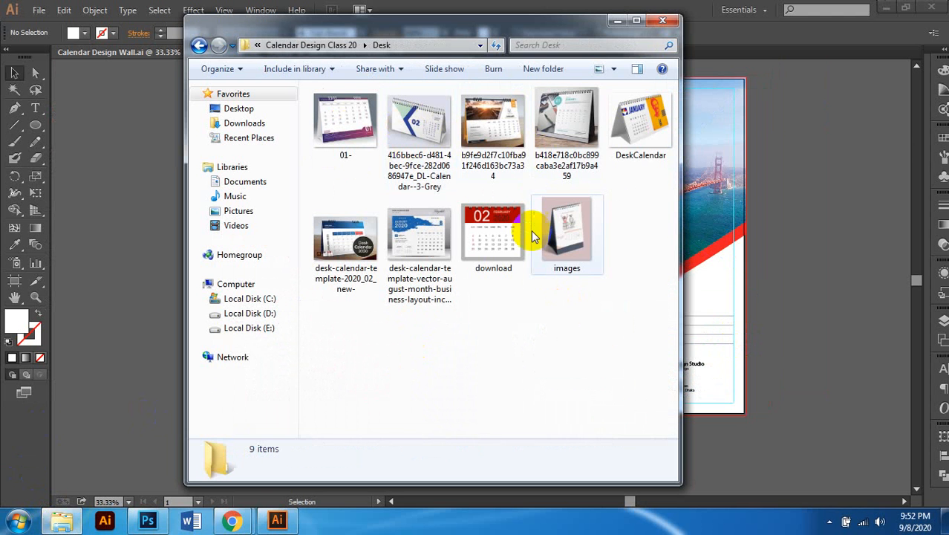
left_click(514, 142)
double_click(518, 142)
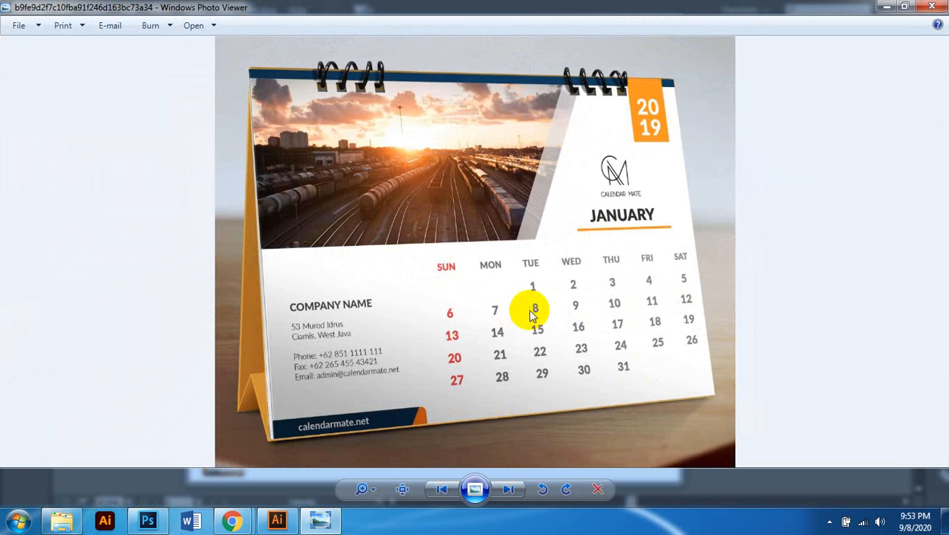
left_click(932, 7)
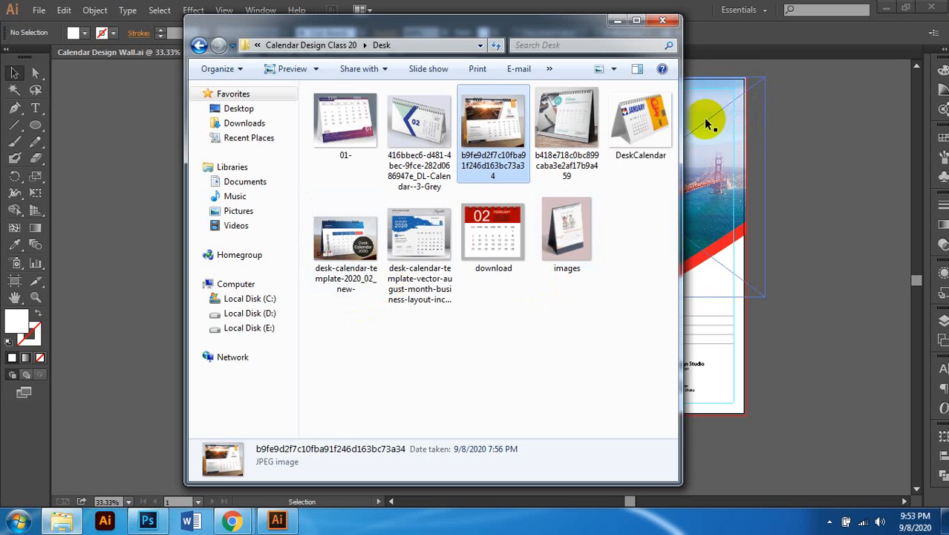
Step: Back in Illustrator, deselect everything and start a new document (15 x 20 in, 0.125 in bleed, CMYK)
left_click(804, 89)
scroll(482, 197, "down", 2)
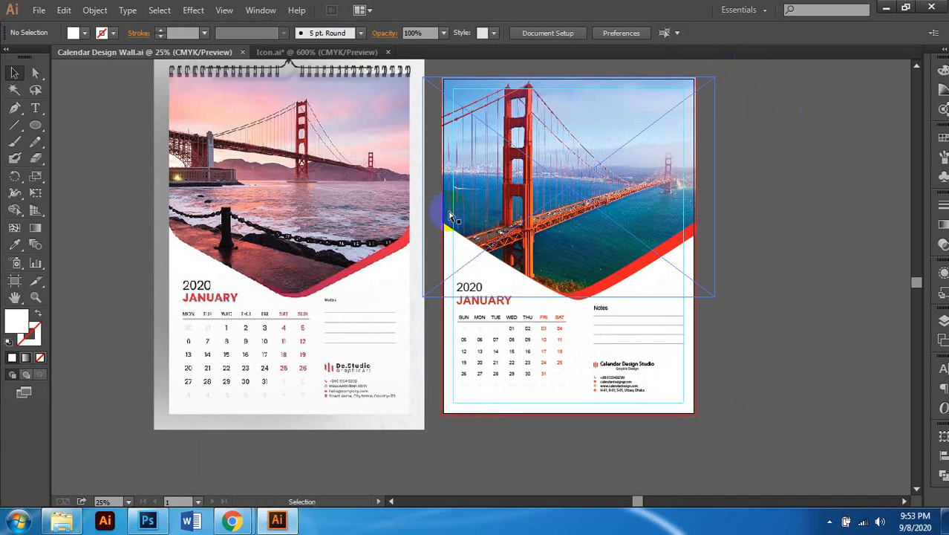
left_click(704, 184)
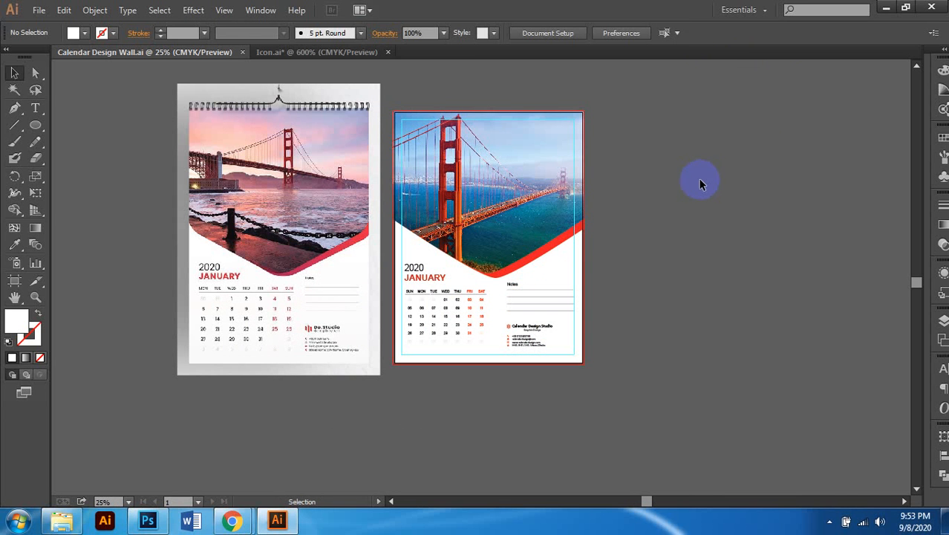
scroll(657, 197, "right", 1)
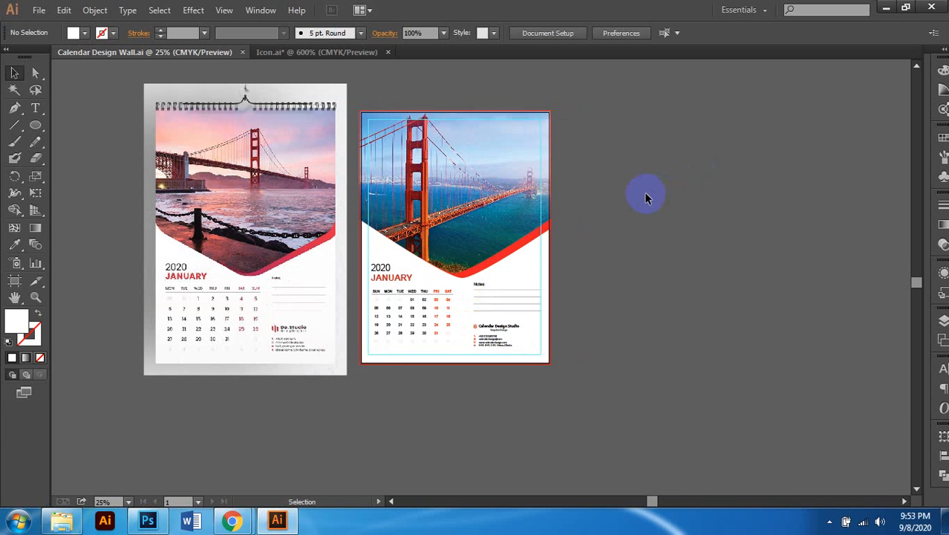
key("a")
key("ctrl+n")
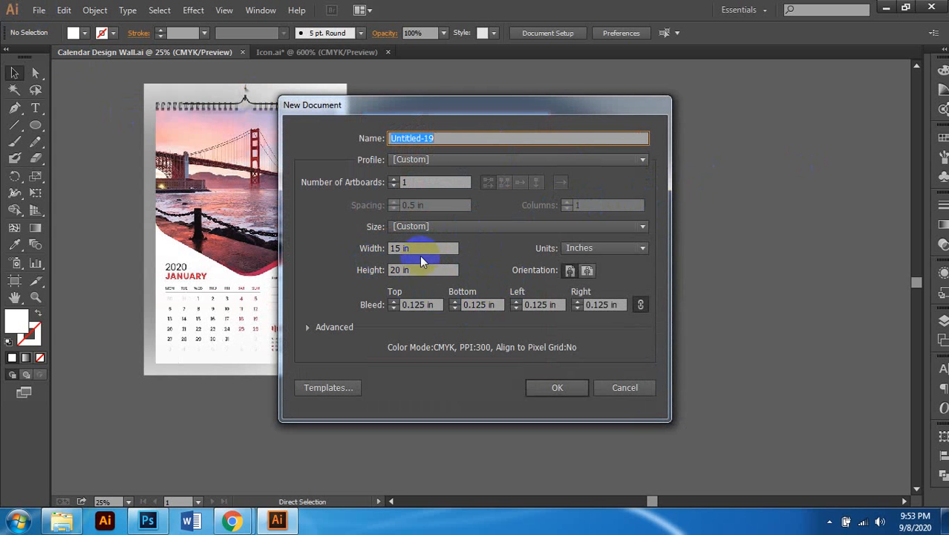
Step: Set the new document's size to 7 in wide by 5 in high
left_click(424, 249)
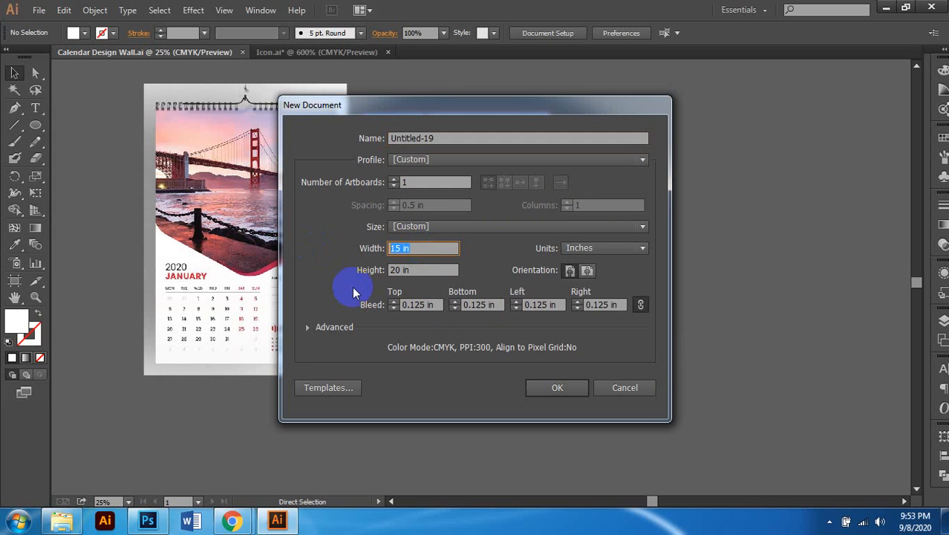
type("10")
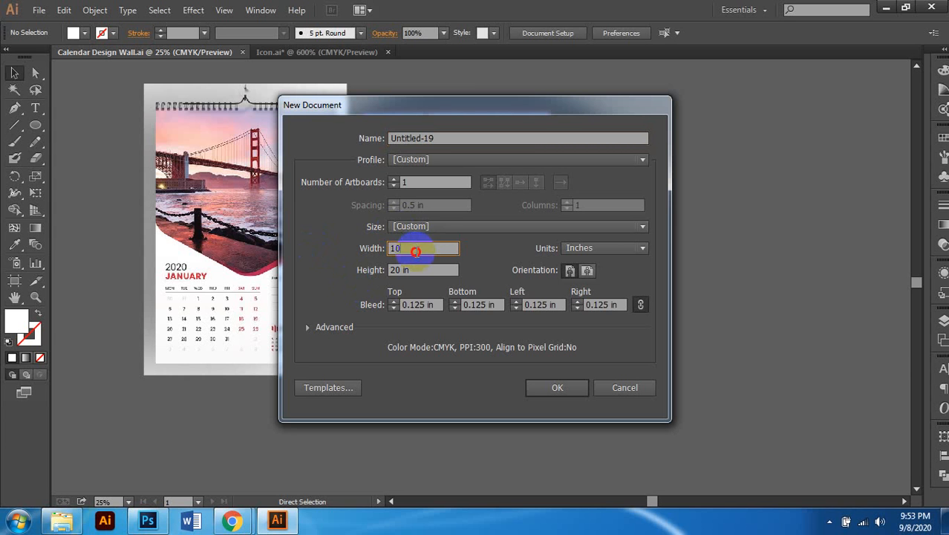
left_click_drag(415, 249, 372, 263)
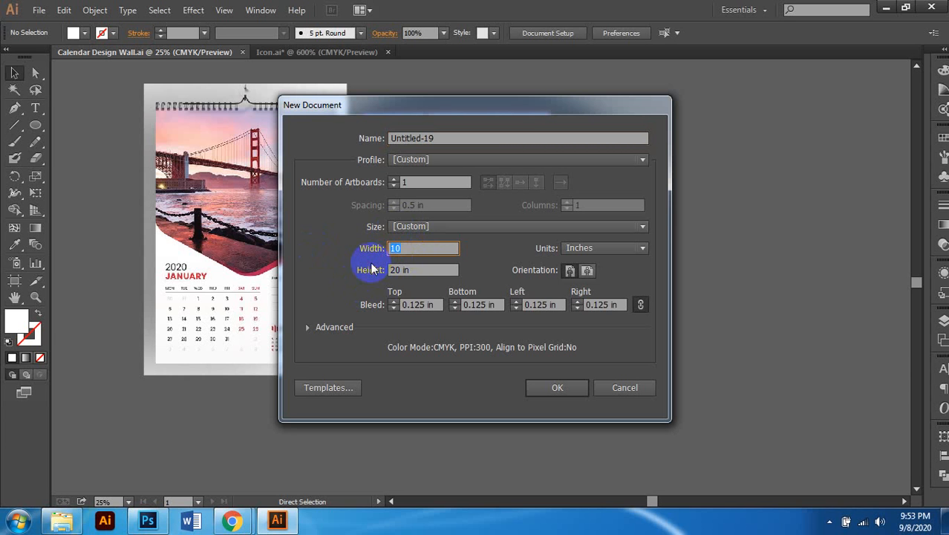
type("7")
key("Tab")
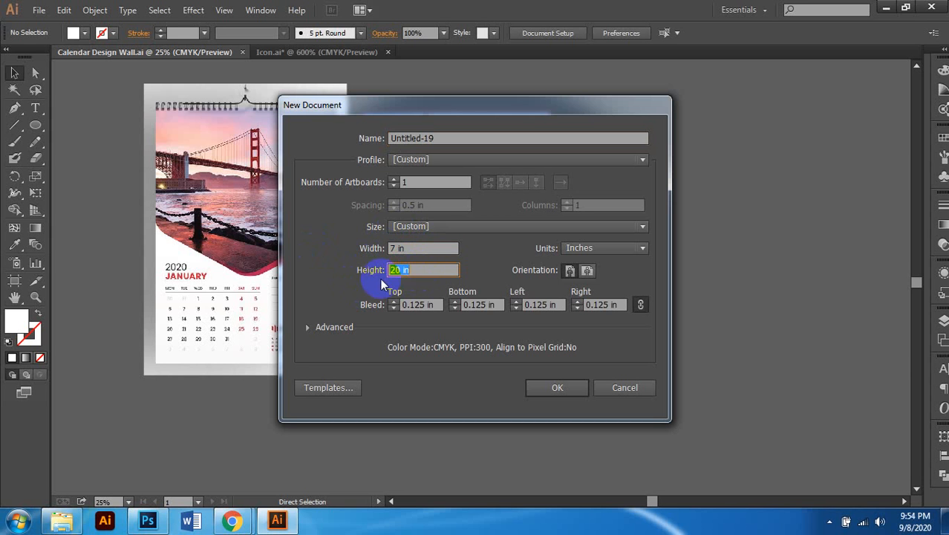
type("5")
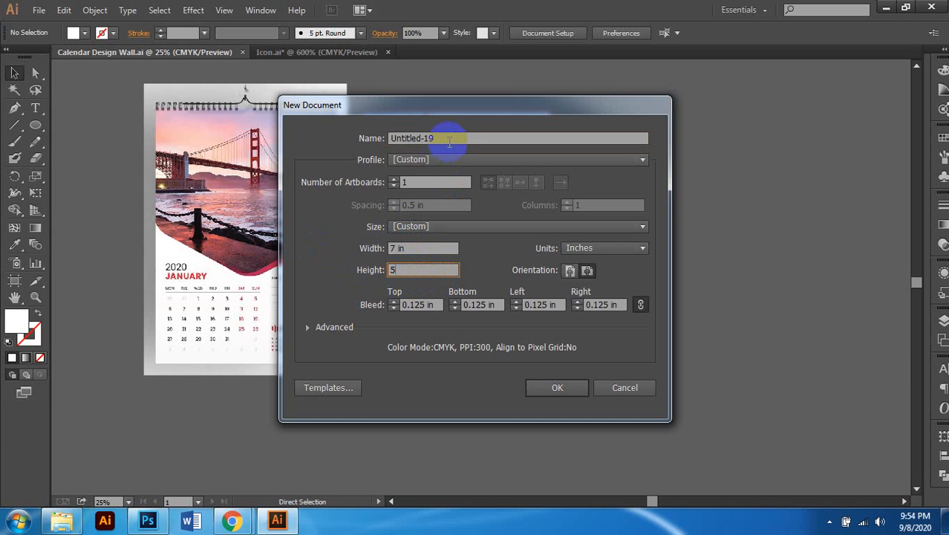
Step: Name the document 'Calendar Design Desk'
left_click_drag(446, 138, 378, 138)
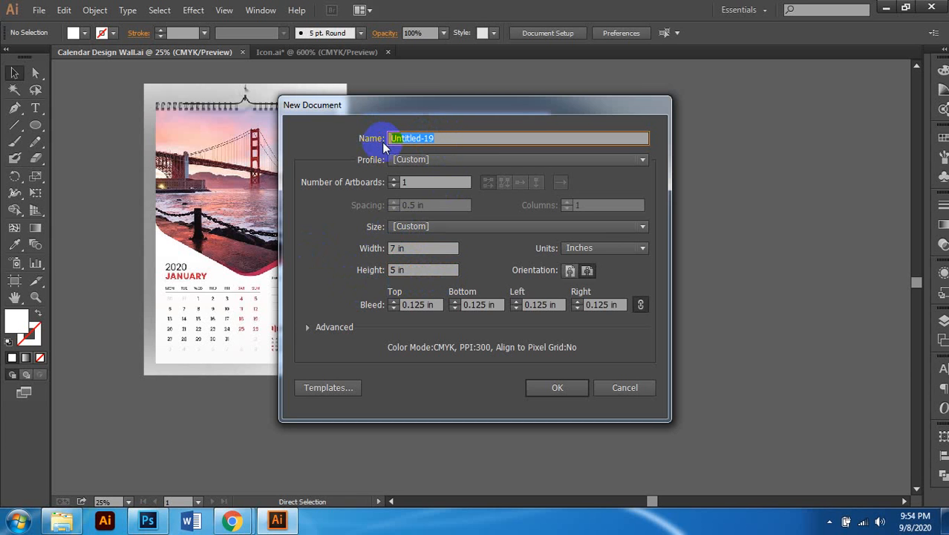
type("Calendar D")
key("BackSpace")
type("De")
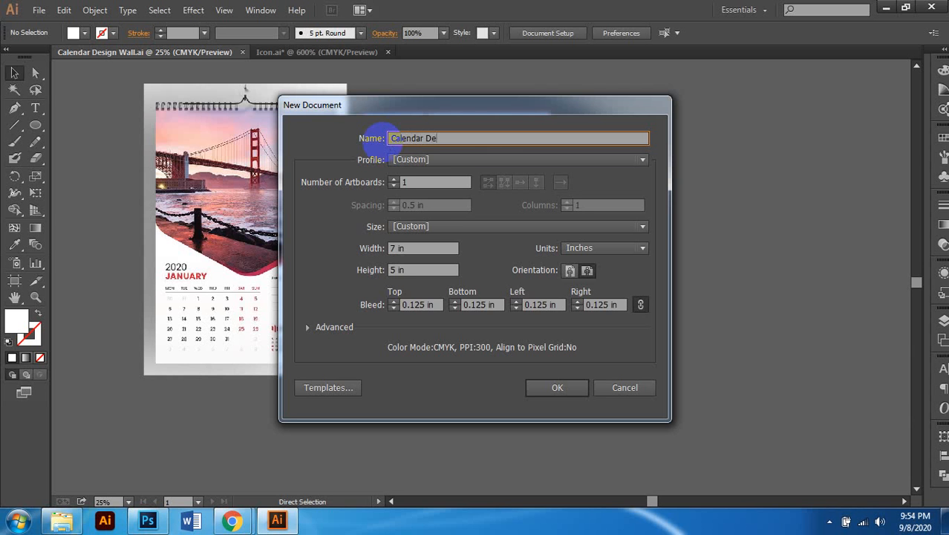
type("sign Desk")
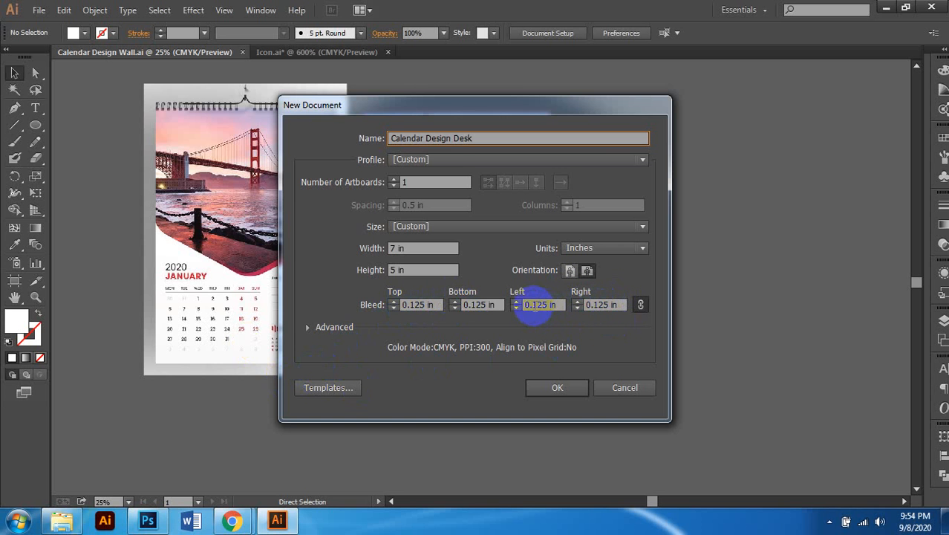
Step: Change the linked bleed from 0.125 in to 0.1 in and create the document
left_click_drag(532, 306, 556, 305)
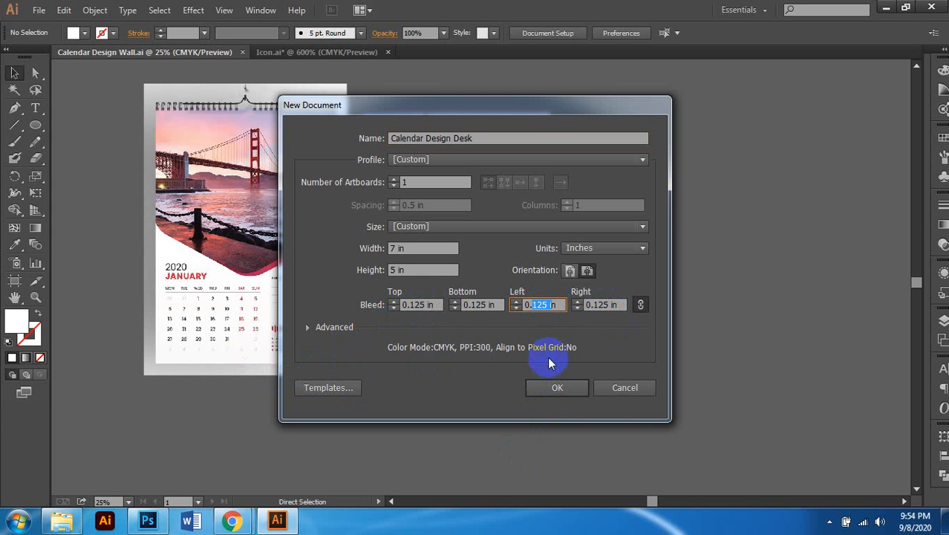
left_click(534, 304)
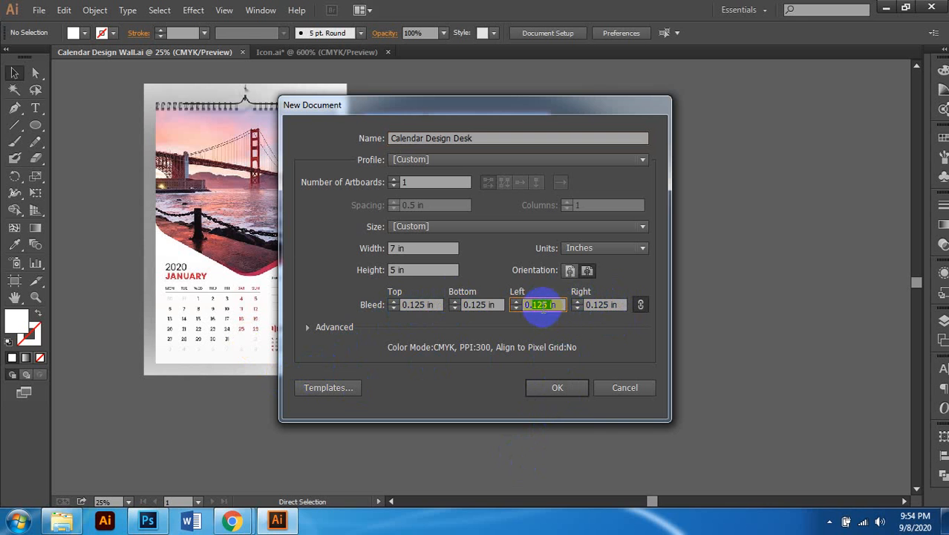
left_click(547, 304)
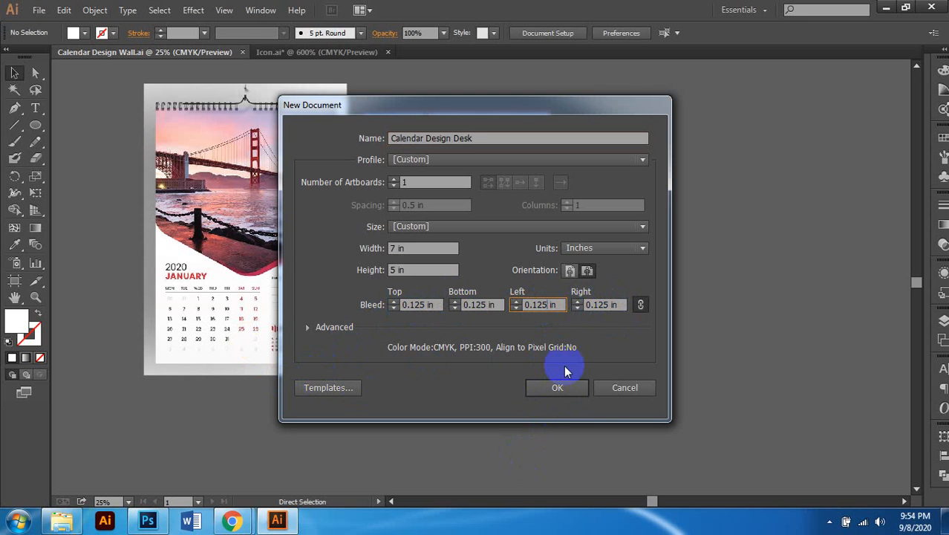
key("BackSpace")
key("BackSpace")
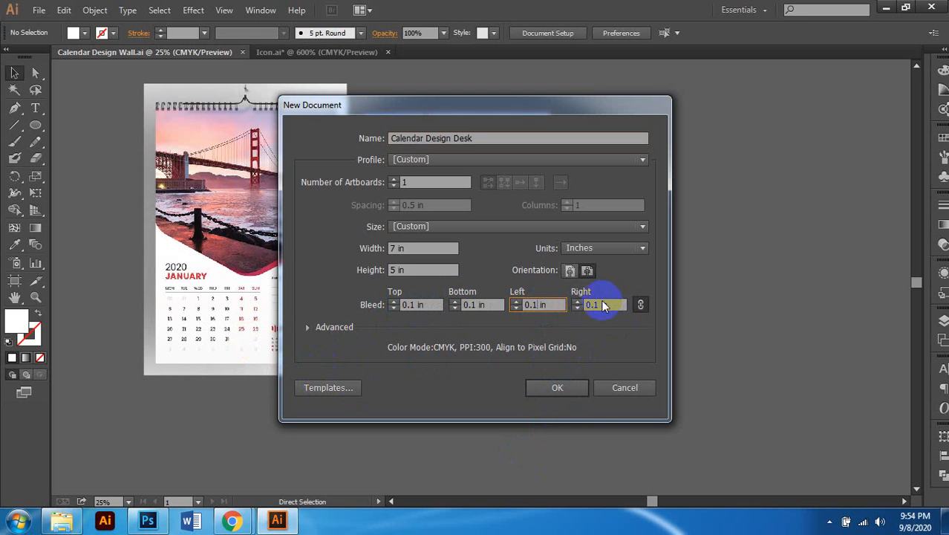
left_click(568, 390)
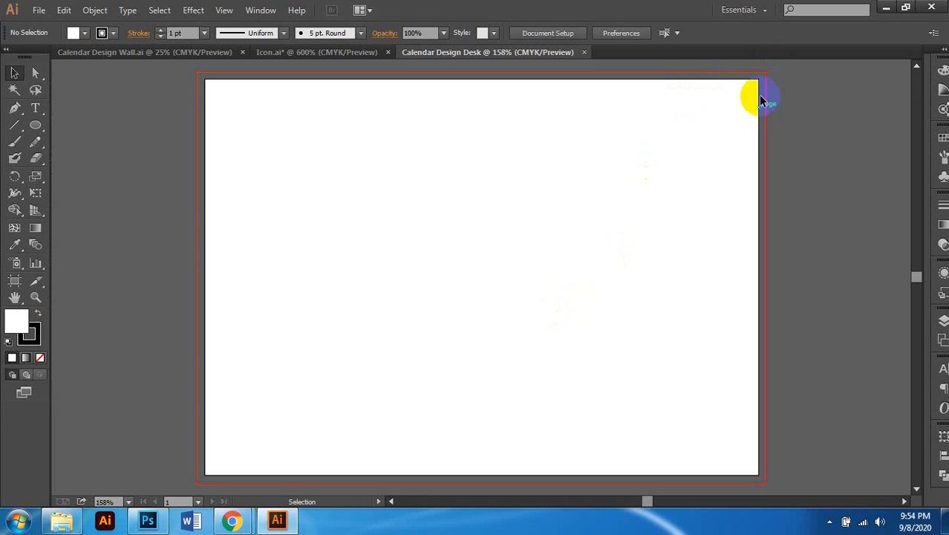
Step: Zoom out slightly, then return to Calendar Design Wall in artboard editing mode
scroll(507, 235, "right", 1)
key("ctrl+minus")
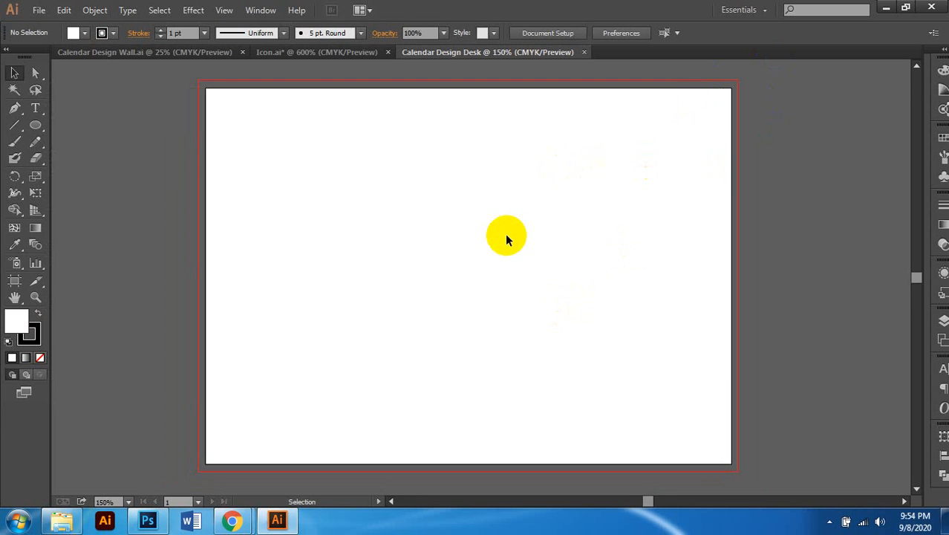
left_click(187, 52)
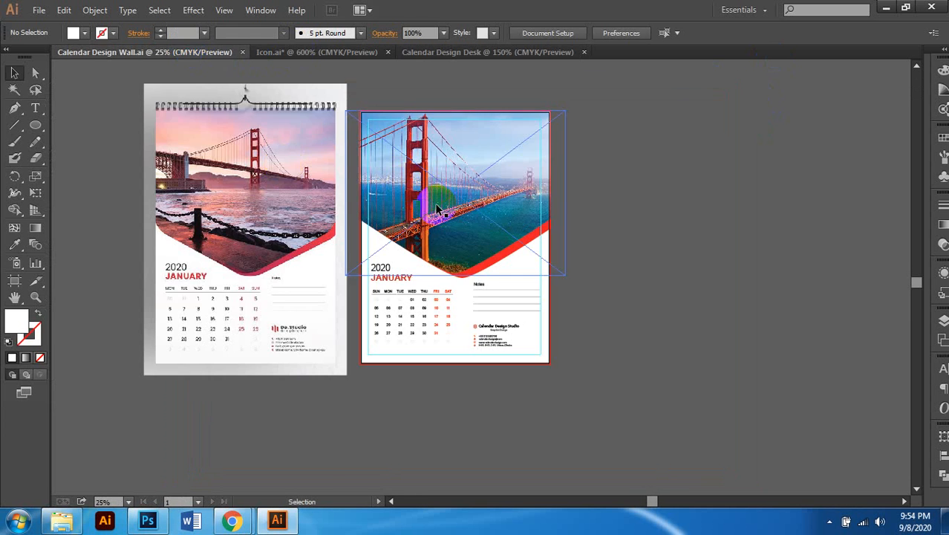
scroll(510, 225, "left", 1)
scroll(515, 223, "right", 3)
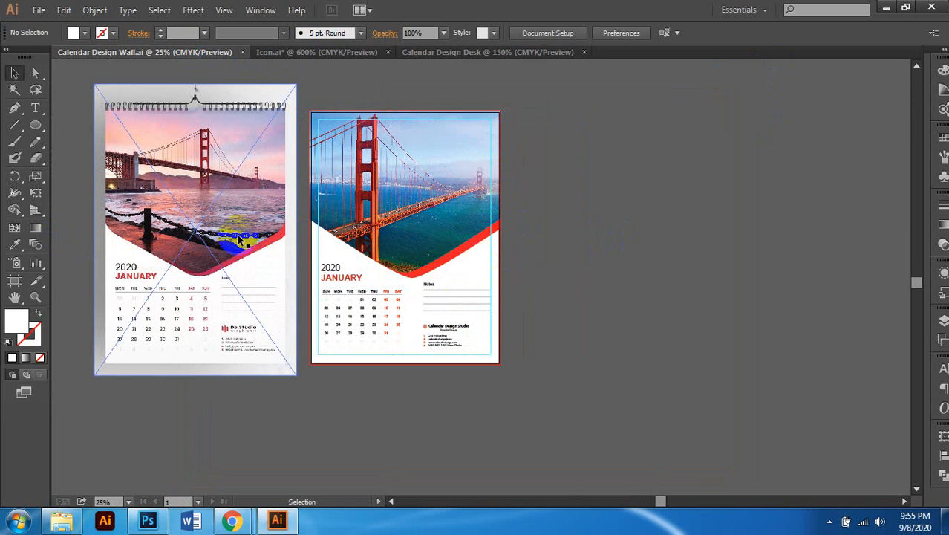
left_click(15, 282)
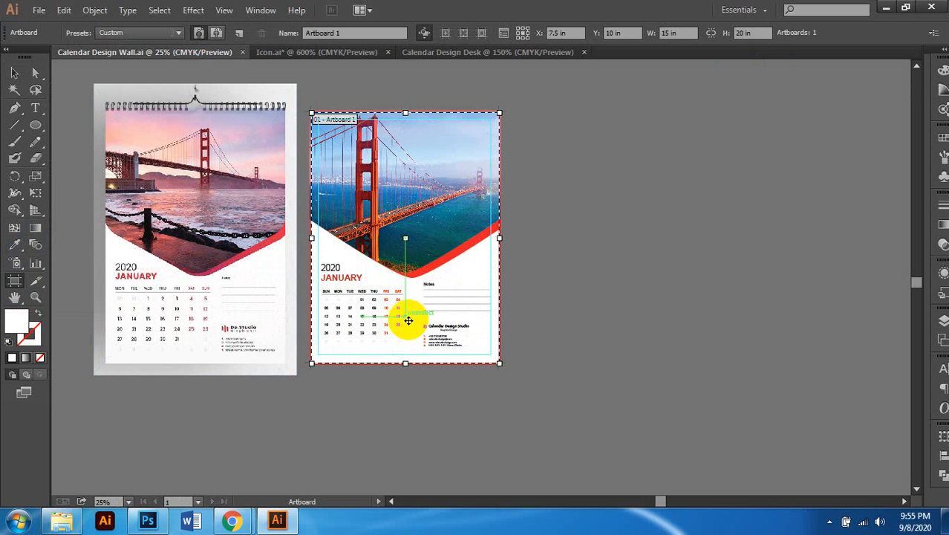
Step: Bring up the Explorer window showing the Desk folder of desk-calendar samples
left_click(246, 522)
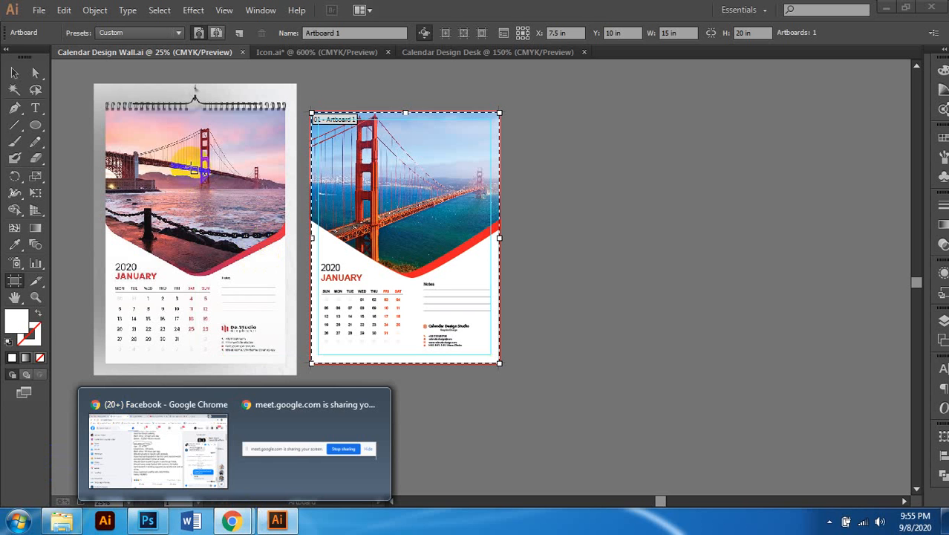
left_click(14, 71)
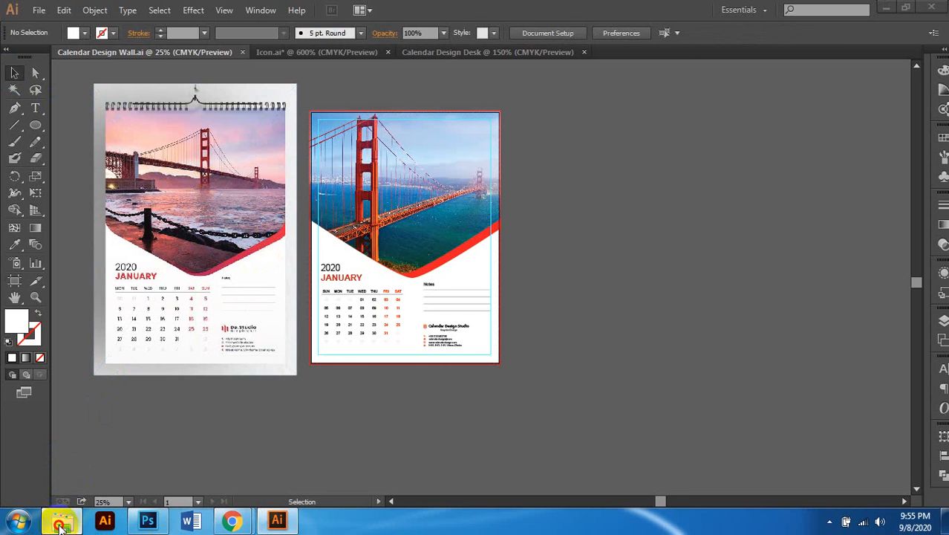
left_click(61, 522)
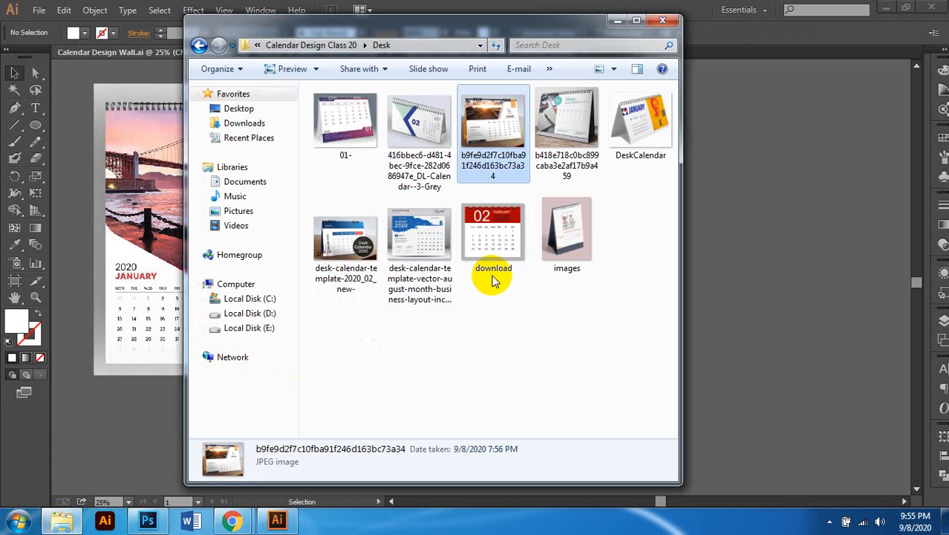
left_click(529, 318)
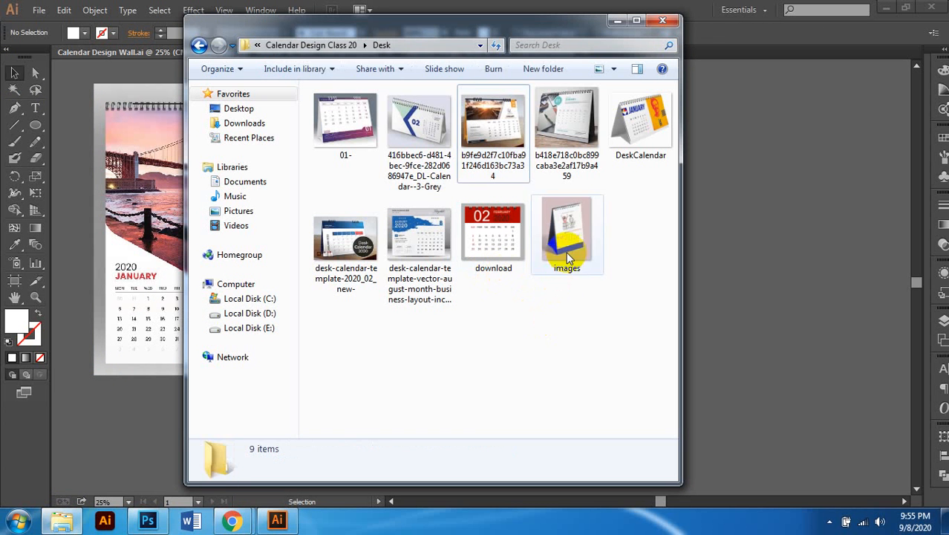
left_click(558, 251)
double_click(547, 275)
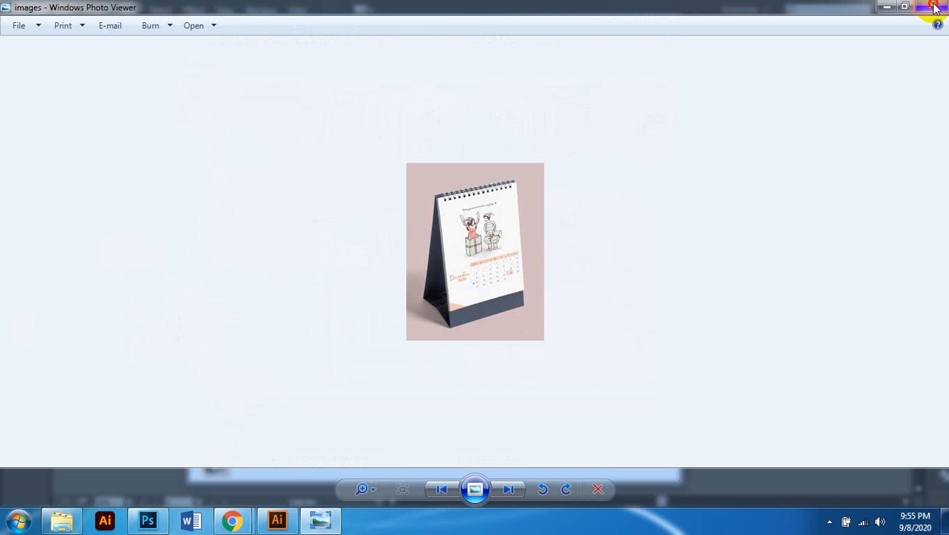
left_click(934, 8)
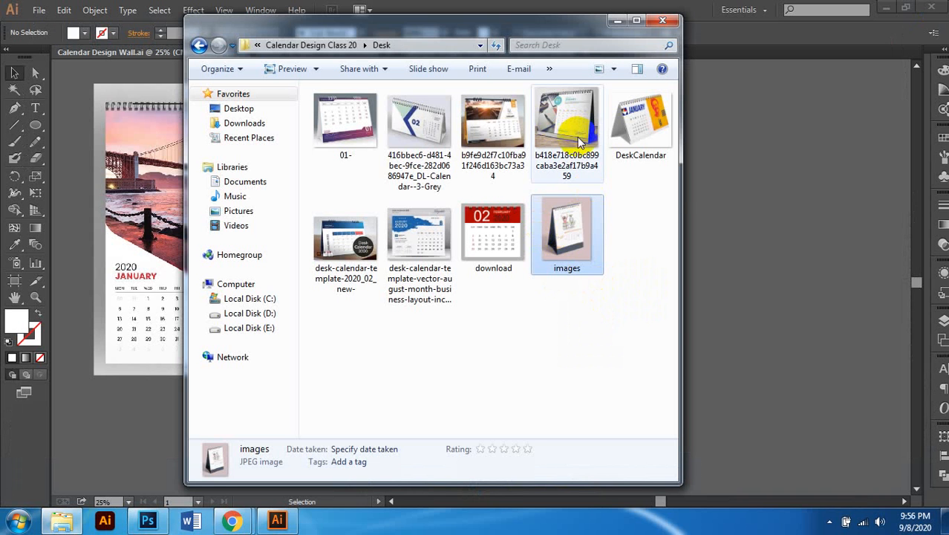
left_click(437, 147)
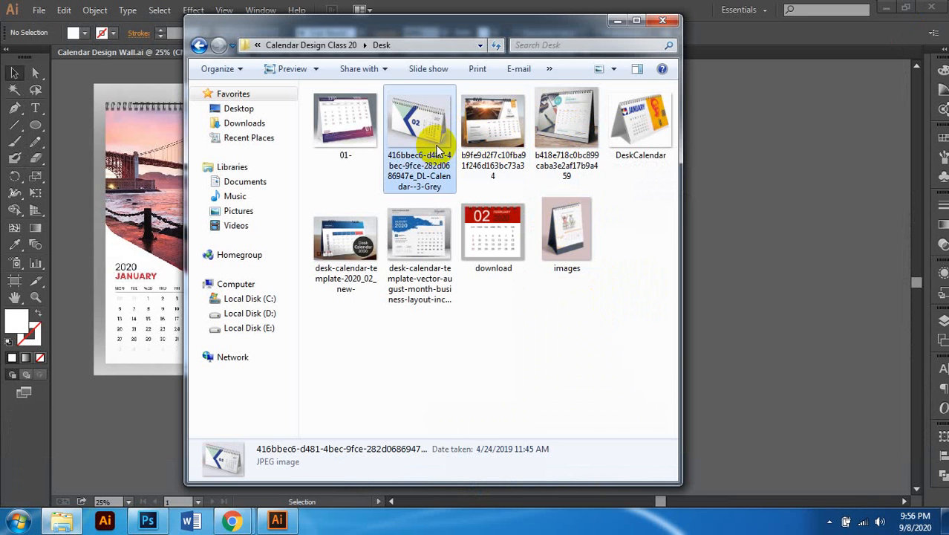
double_click(436, 147)
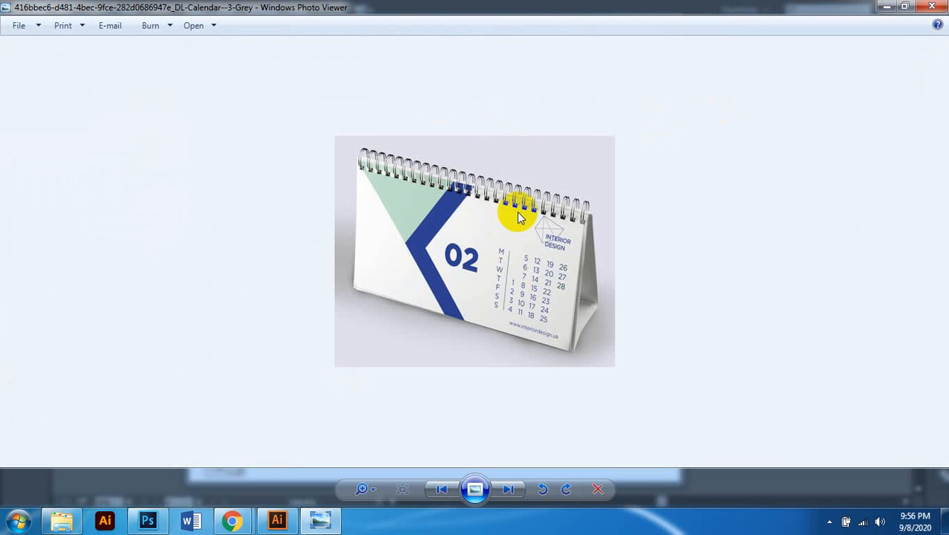
left_click(930, 7)
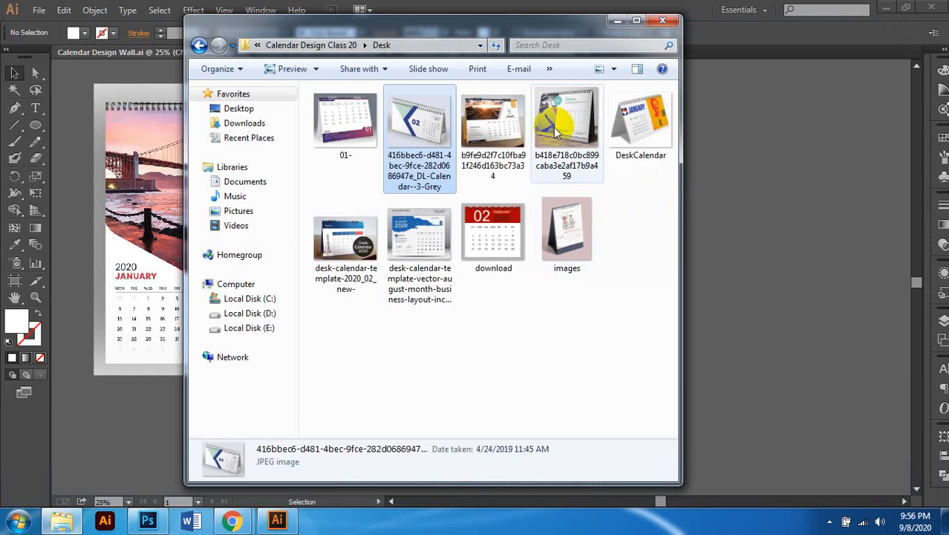
left_click(555, 123)
double_click(570, 108)
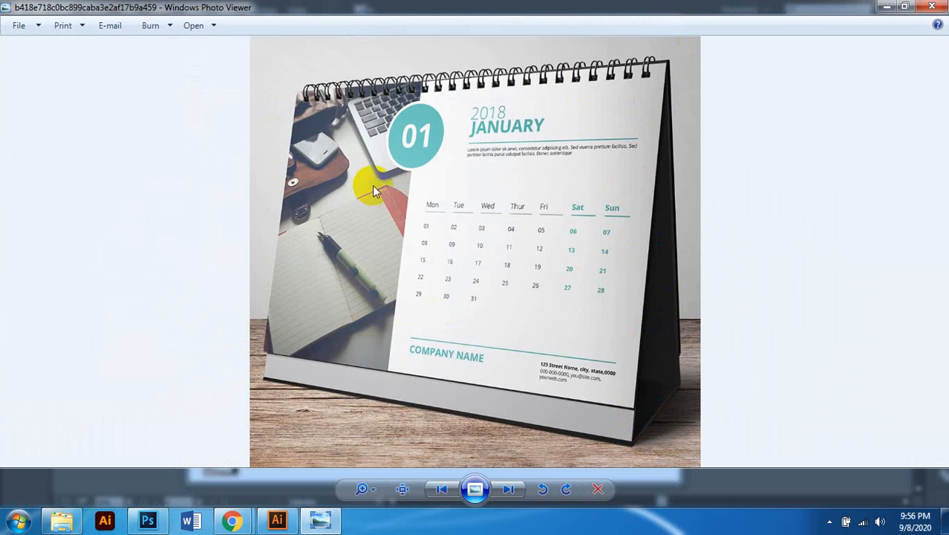
left_click(933, 7)
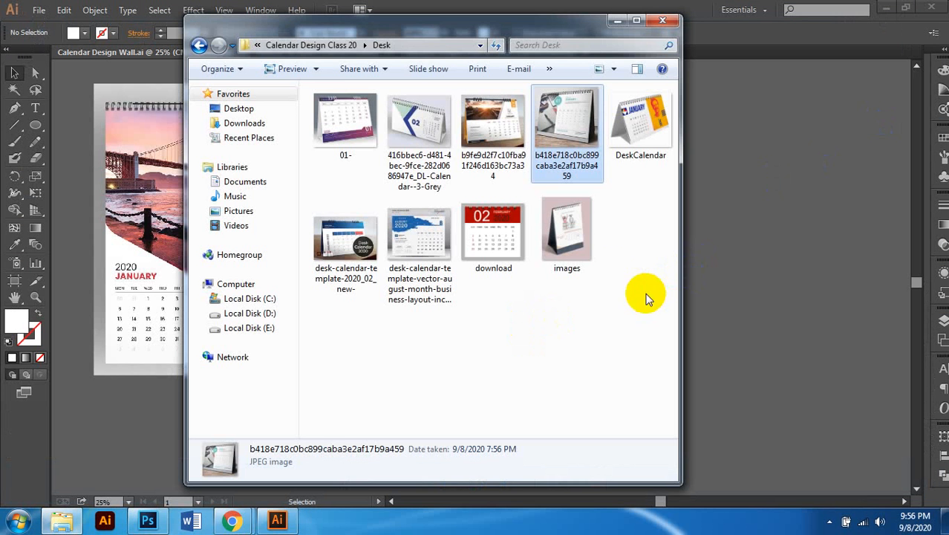
left_click(712, 211)
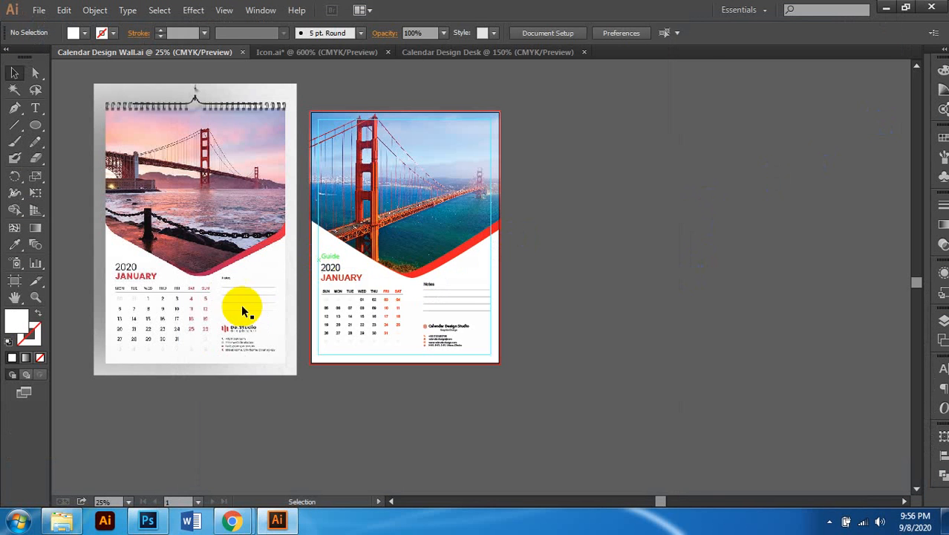
Step: Switch to the Artboard tool on the wall calendar's 15 × 20 in Artboard 1
scroll(383, 311, "left", 1)
scroll(393, 311, "right", 2)
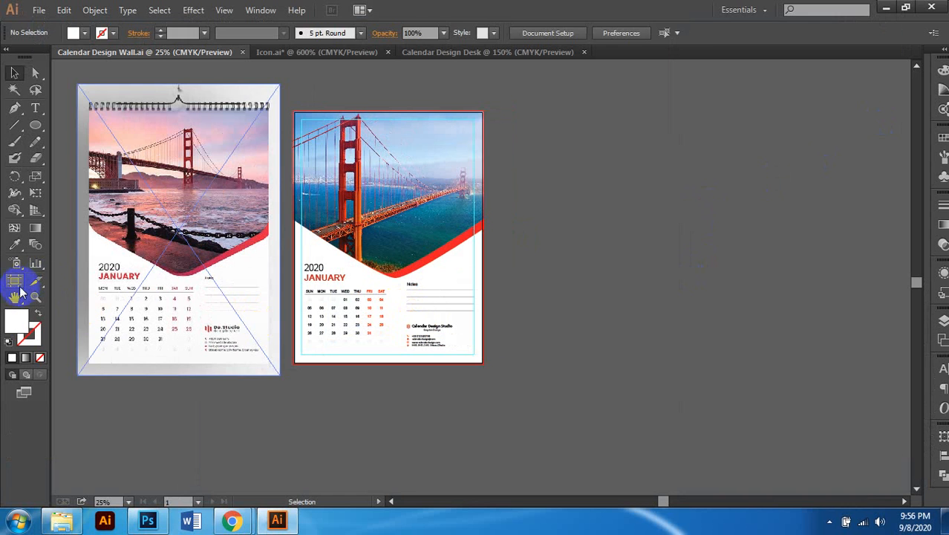
left_click(14, 281)
scroll(431, 262, "right", 3)
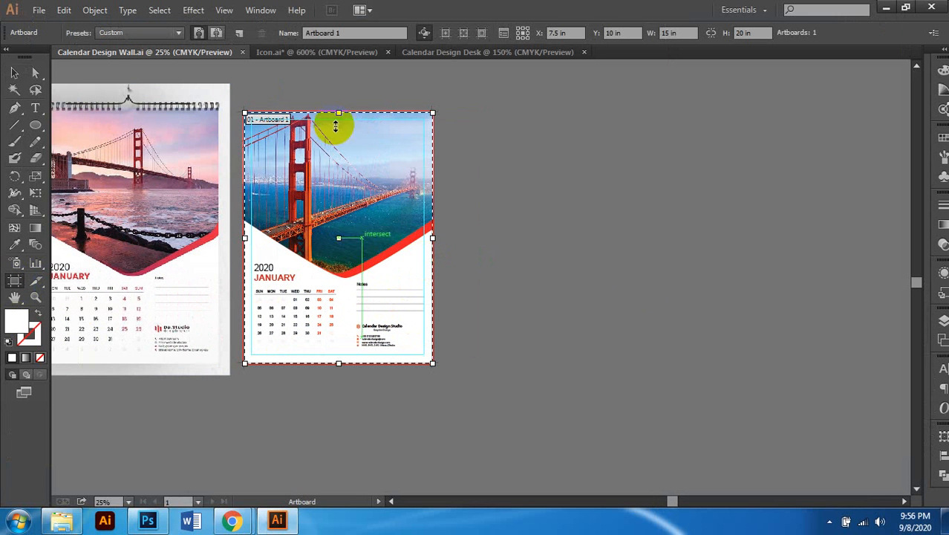
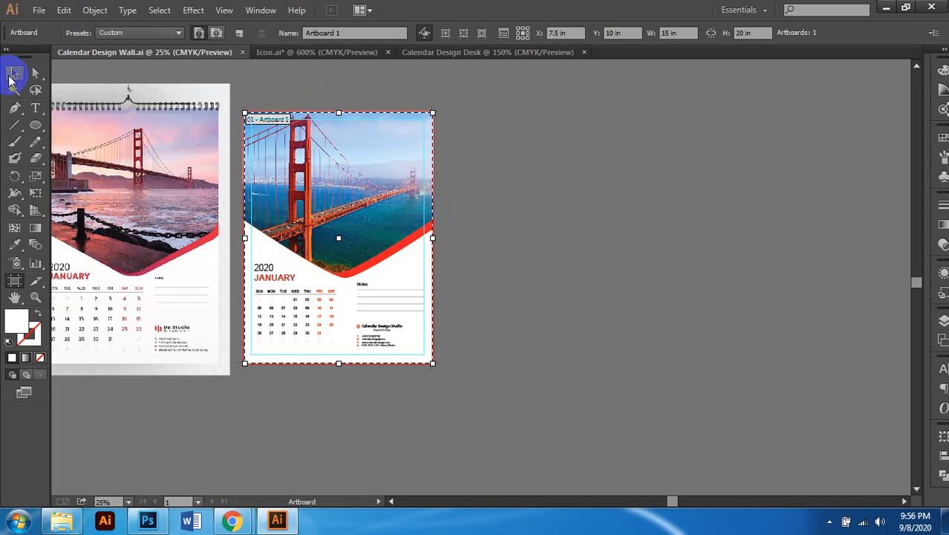
Step: Select all of the calendar page's objects and dismiss a save prompt without saving
left_click(14, 74)
left_click(360, 123)
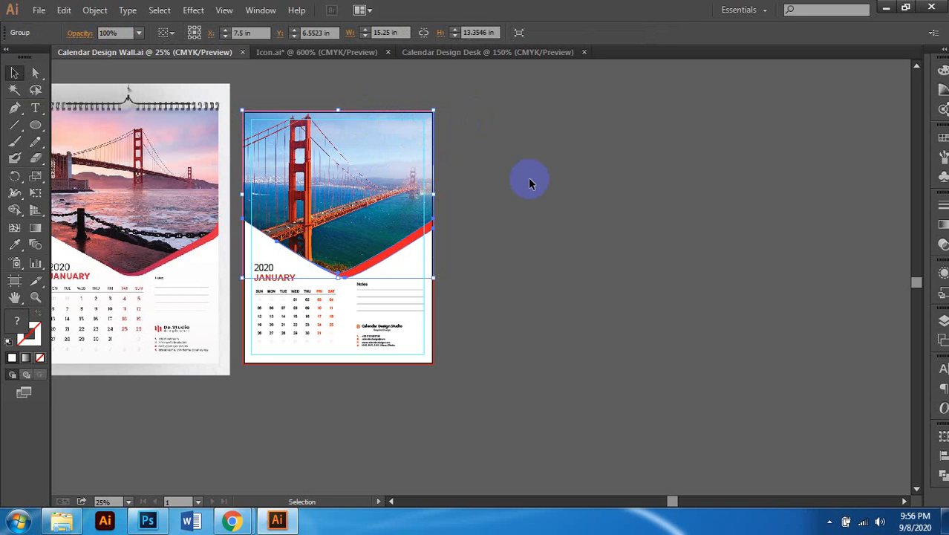
left_click(517, 206)
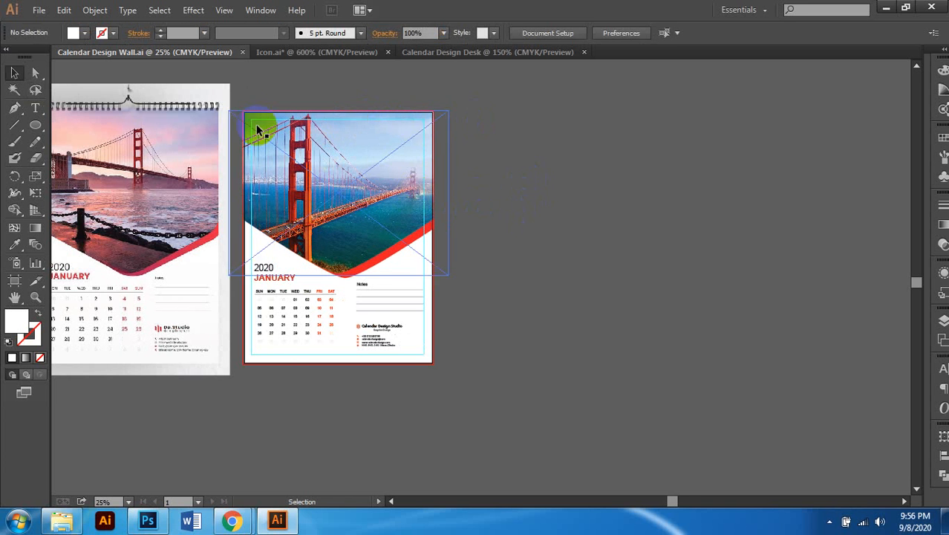
left_click_drag(235, 93, 449, 383)
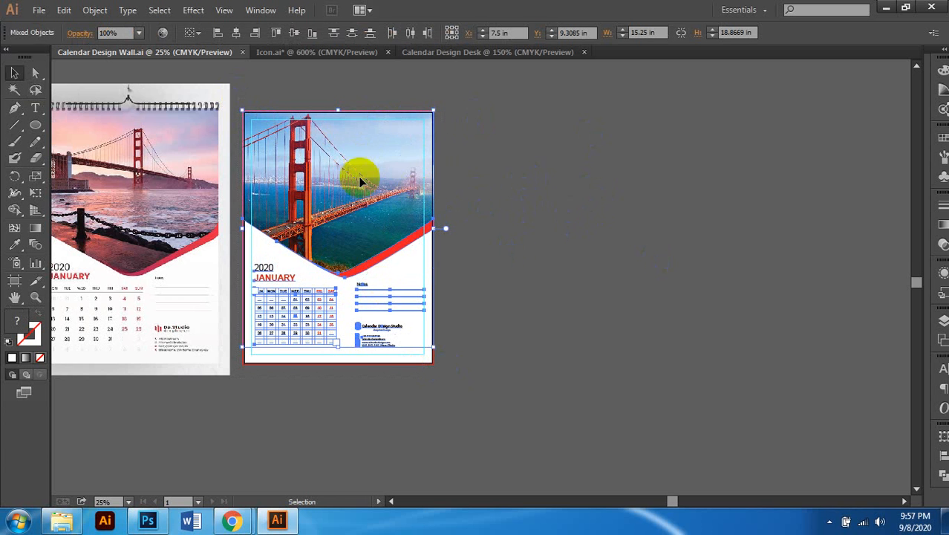
scroll(334, 299, "up", 2)
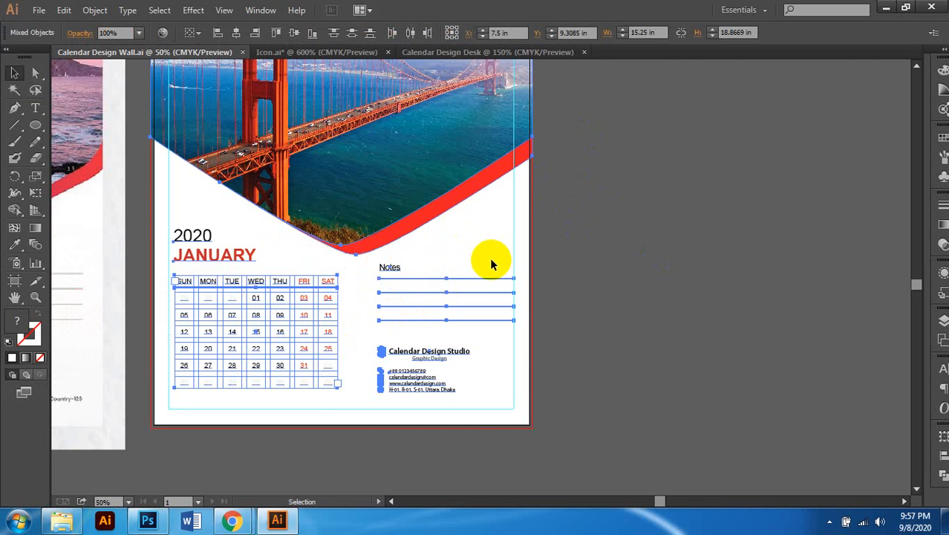
scroll(471, 261, "down", 1)
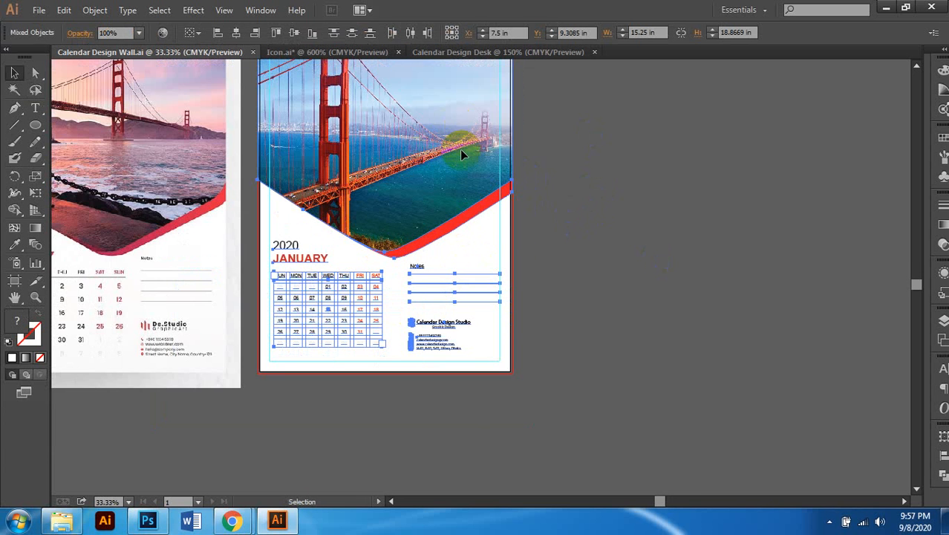
scroll(454, 142, "up", 1)
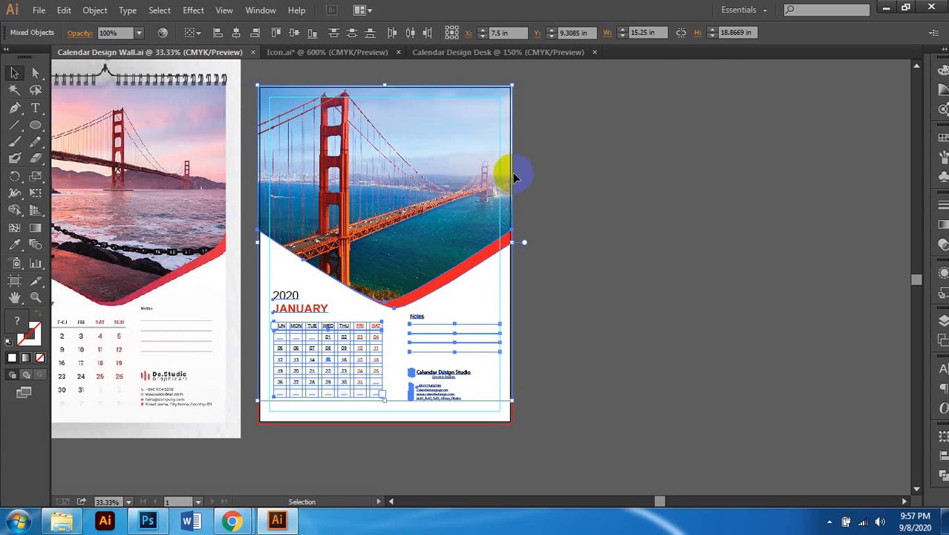
left_click(547, 167)
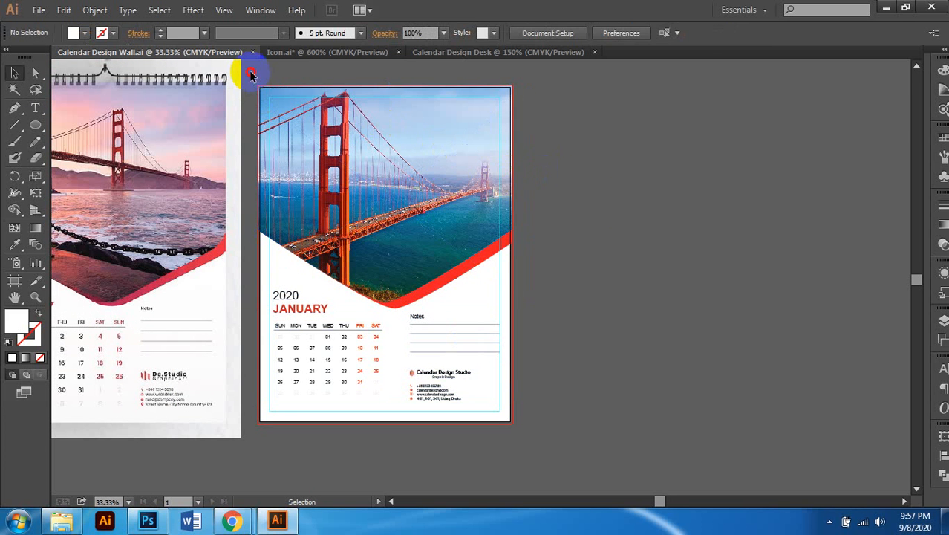
left_click_drag(251, 74, 543, 447)
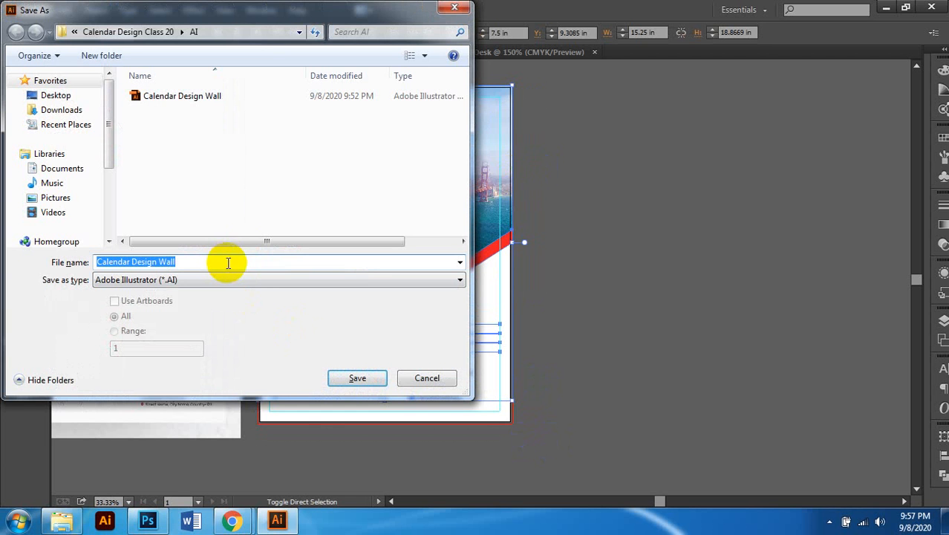
left_click(430, 379)
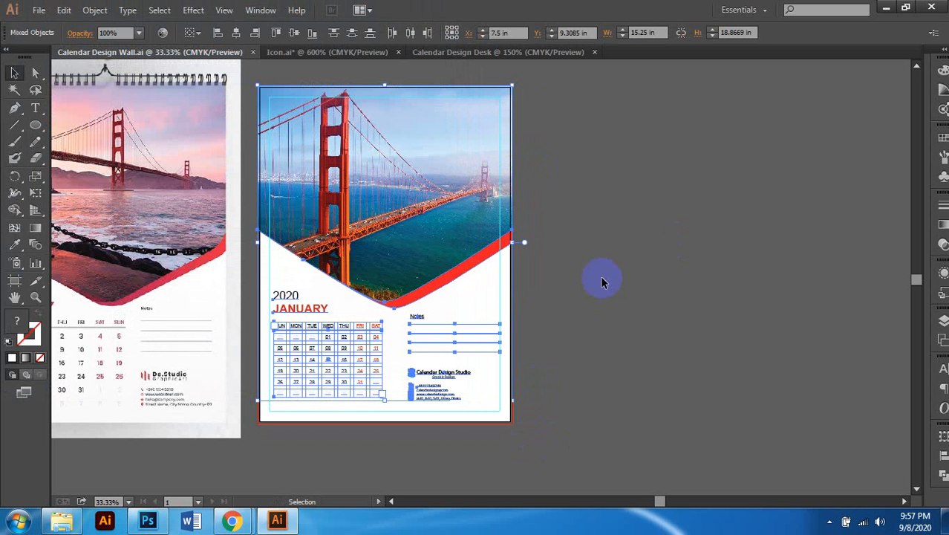
left_click(580, 197)
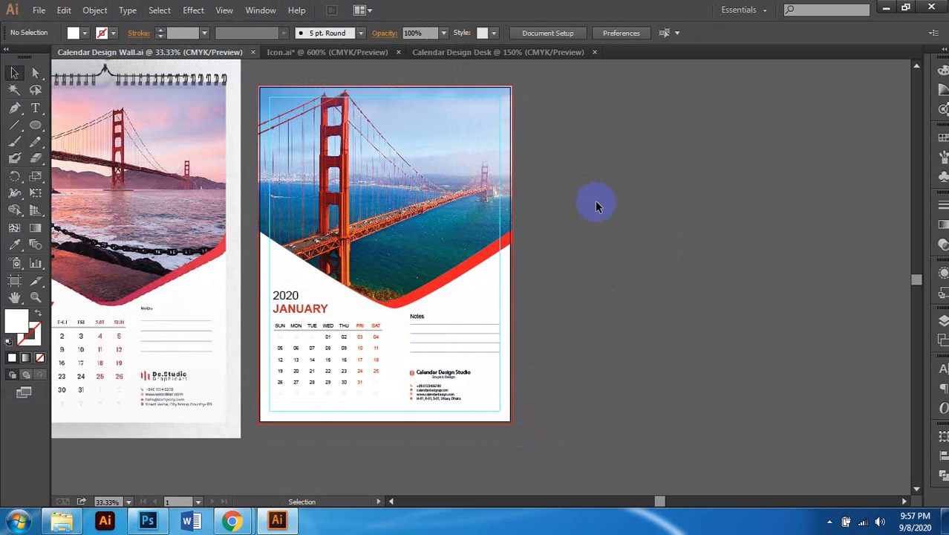
Step: Alt-drag the calendar artboard to make a copy on its right, replacing a first misplaced copy
key("ctrl+minus")
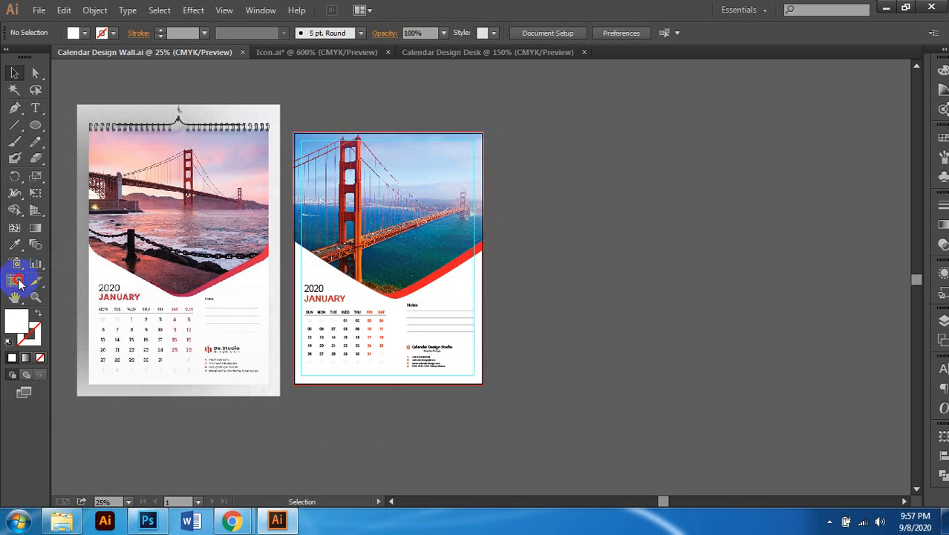
left_click(14, 281)
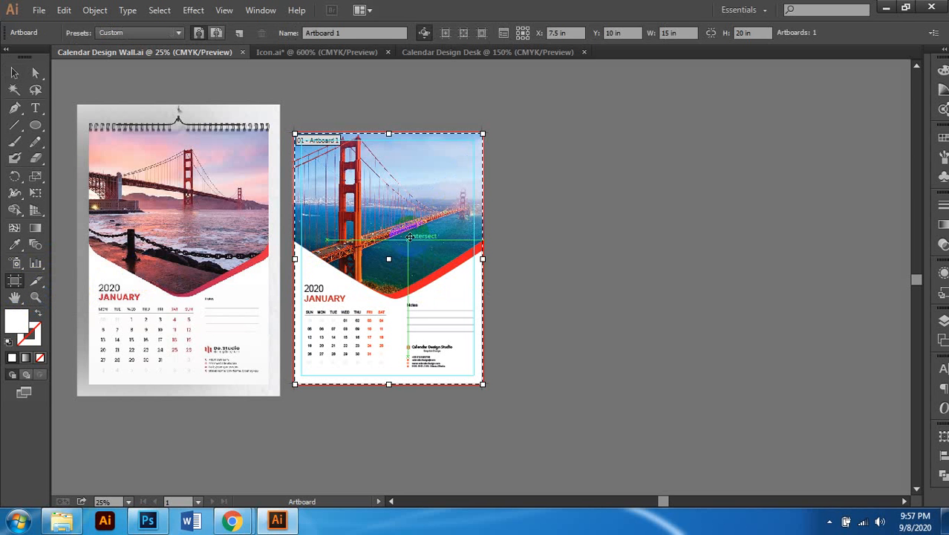
left_click_drag(416, 231, 621, 248)
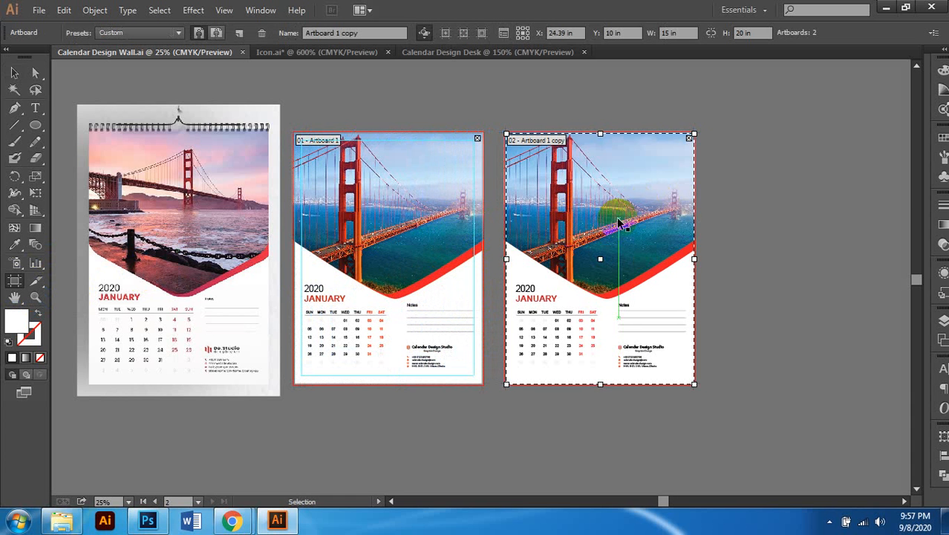
key("Delete")
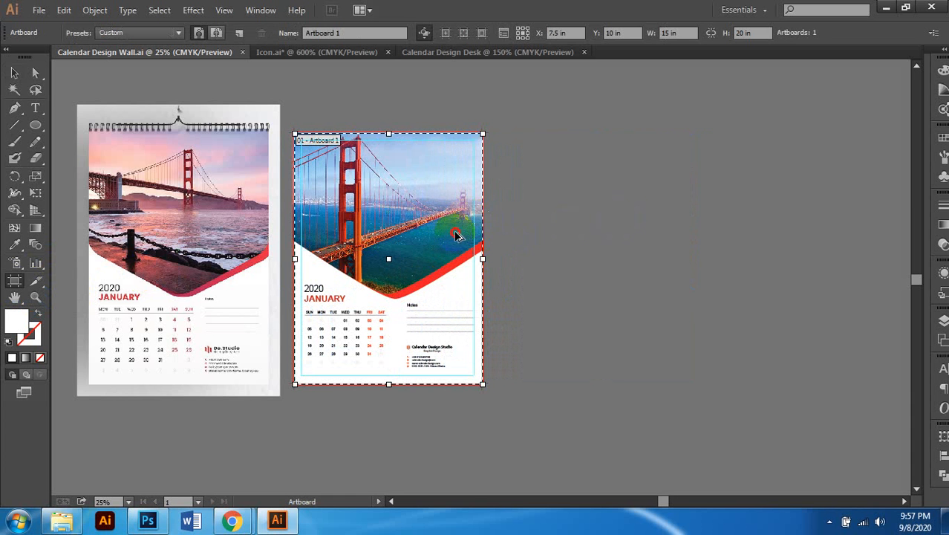
left_click_drag(468, 222, 661, 224)
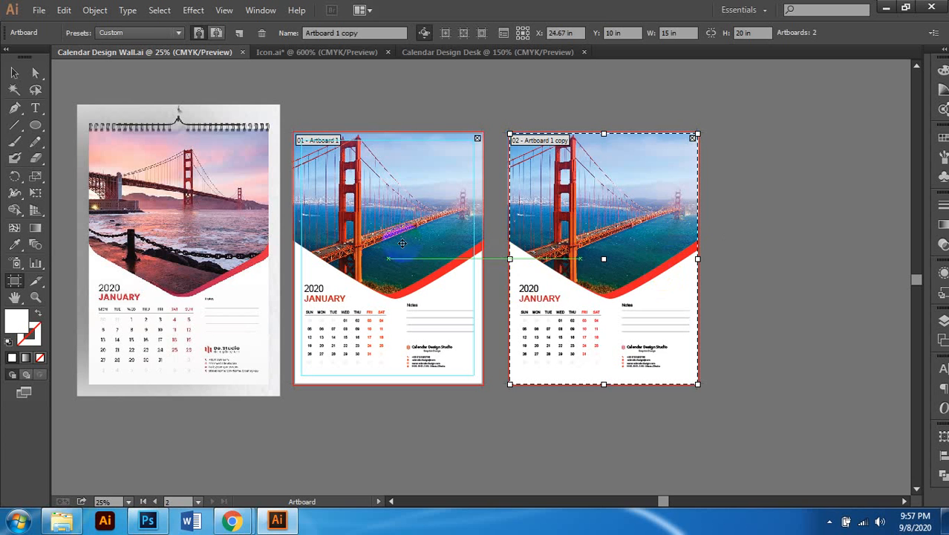
Step: Check the second page by selecting its date table and photo group
left_click(14, 72)
scroll(585, 256, "right", 1)
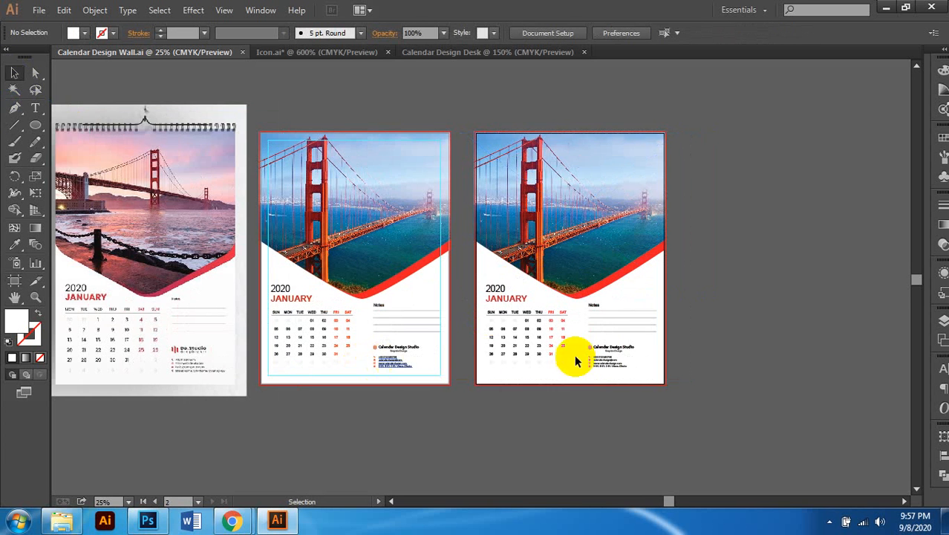
scroll(593, 349, "up", 2)
scroll(512, 279, "down", 2)
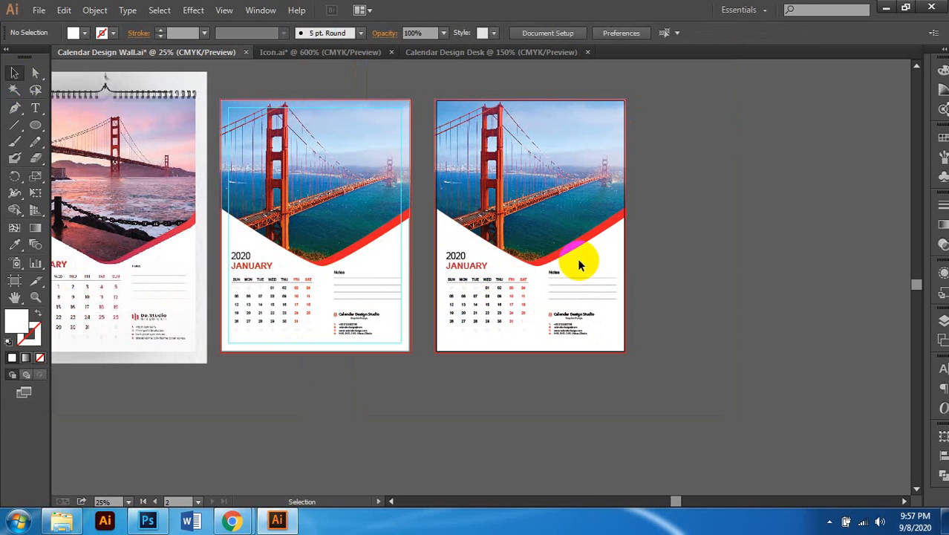
scroll(473, 281, "up", 2)
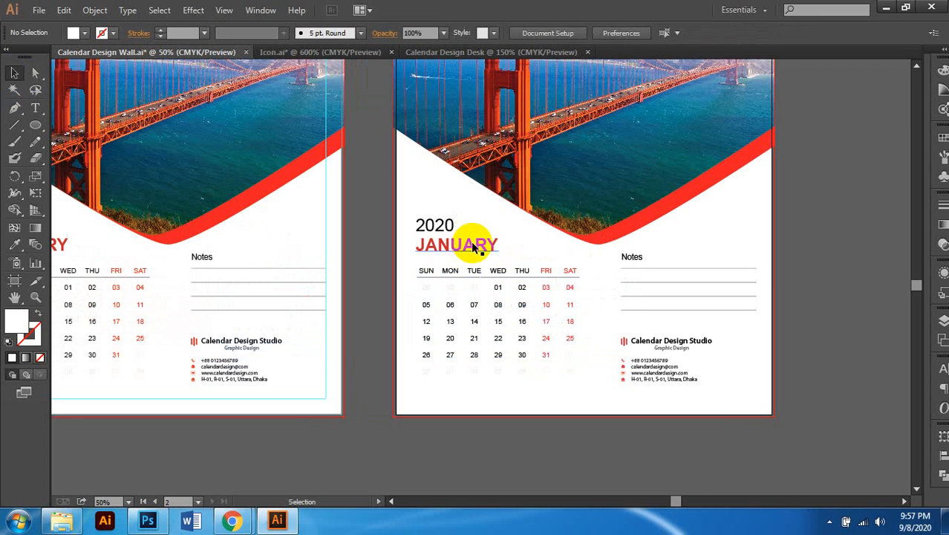
scroll(481, 245, "right", 1)
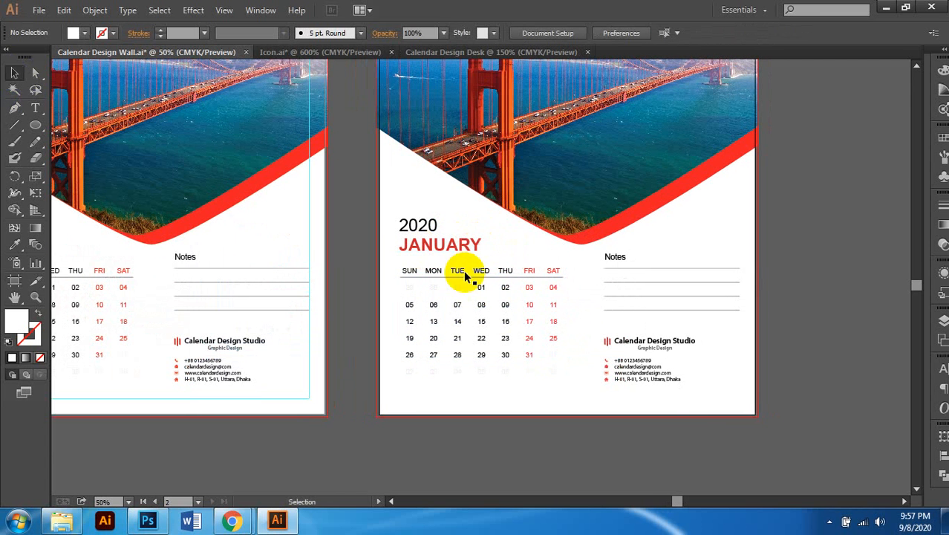
scroll(480, 308, "up", 1)
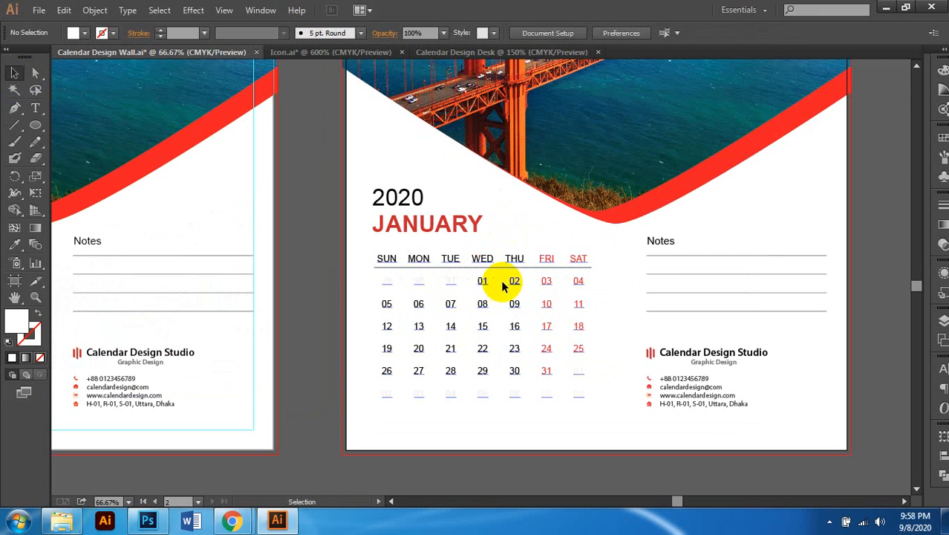
scroll(635, 275, "right", 1)
scroll(529, 284, "down", 1)
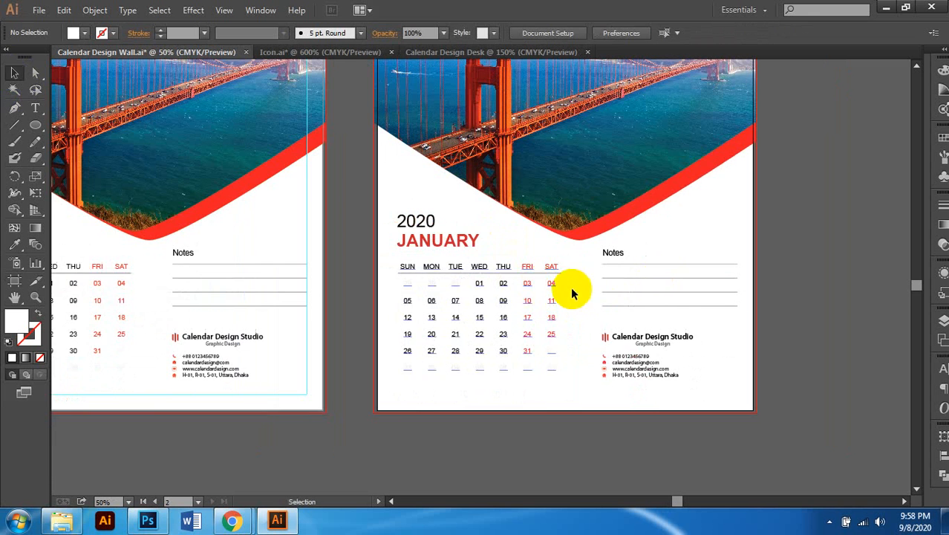
scroll(626, 298, "right", 2)
scroll(590, 146, "up", 4)
scroll(564, 226, "down", 1)
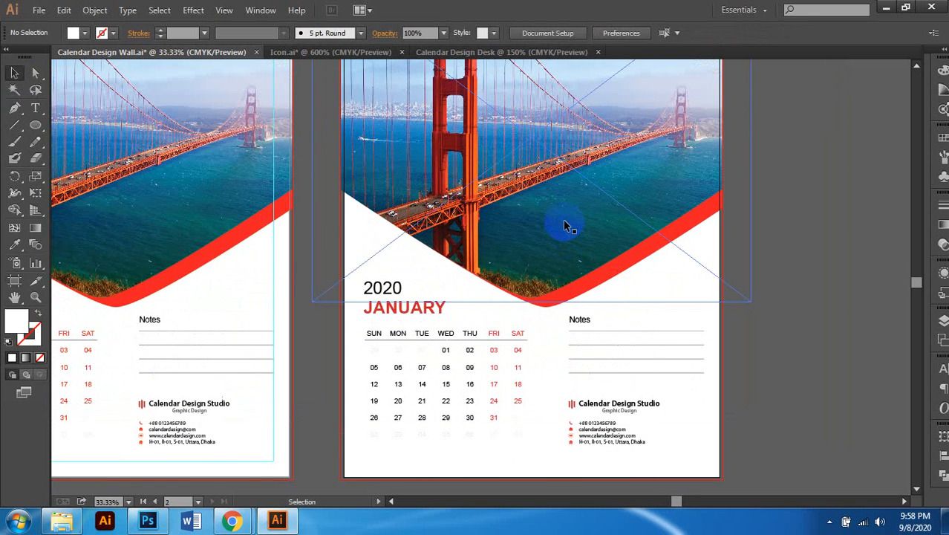
left_click(462, 296)
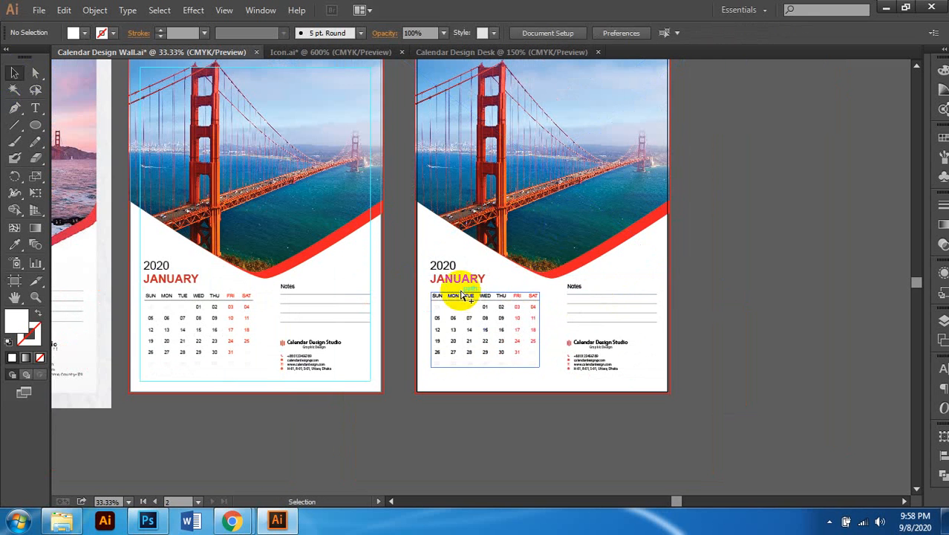
scroll(462, 296, "up", 2)
scroll(519, 324, "down", 2)
left_click(547, 271)
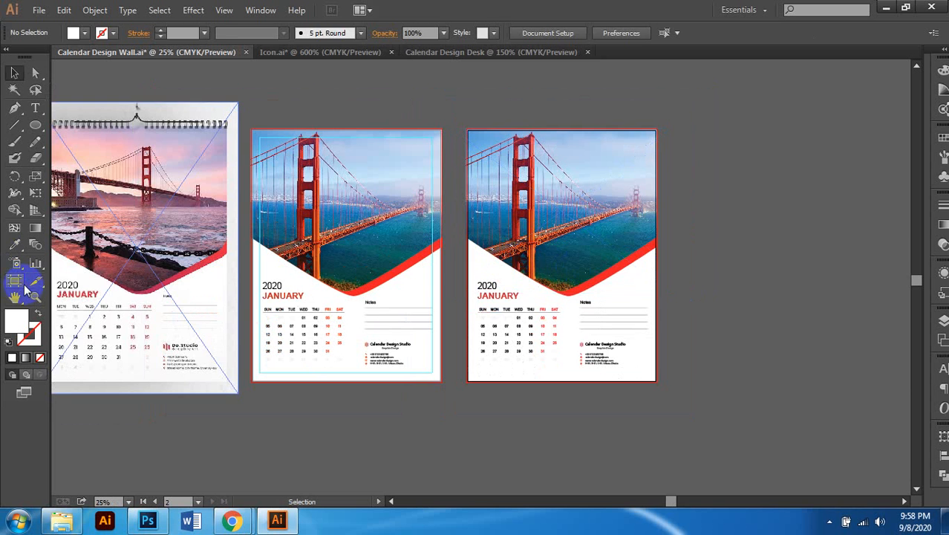
Step: Alt-drag the second page to create a third identical calendar artboard on the right
left_click(15, 280)
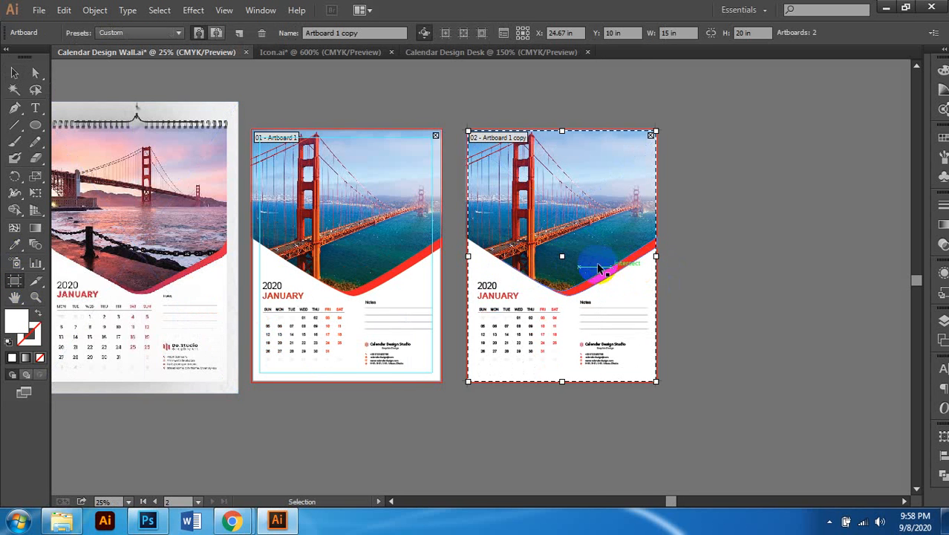
scroll(599, 268, "right", 1)
left_click_drag(540, 221, 742, 210)
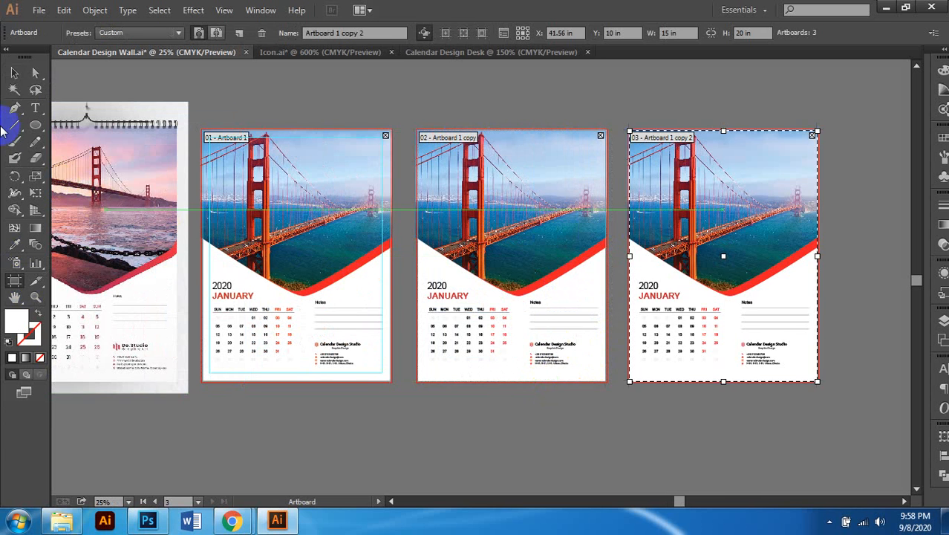
left_click(15, 72)
scroll(499, 185, "left", 1)
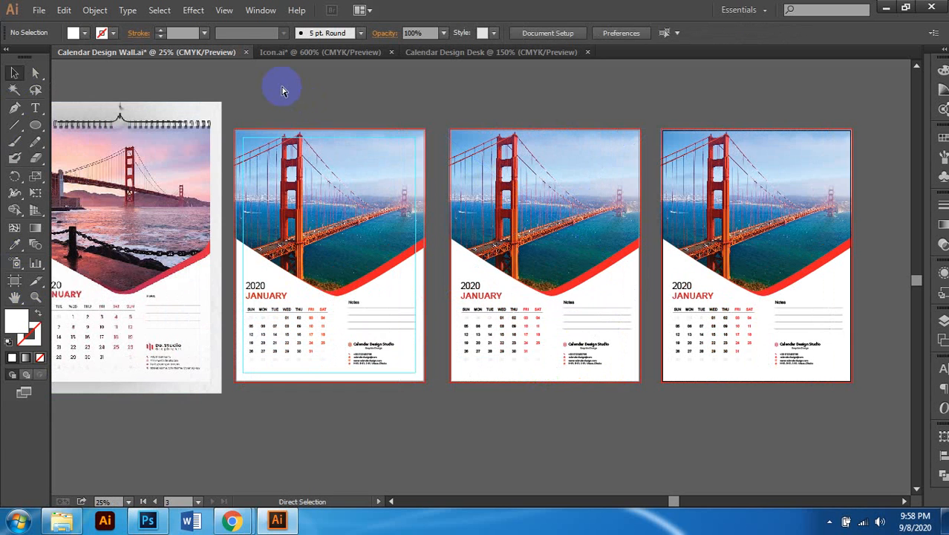
key("ctrl+n")
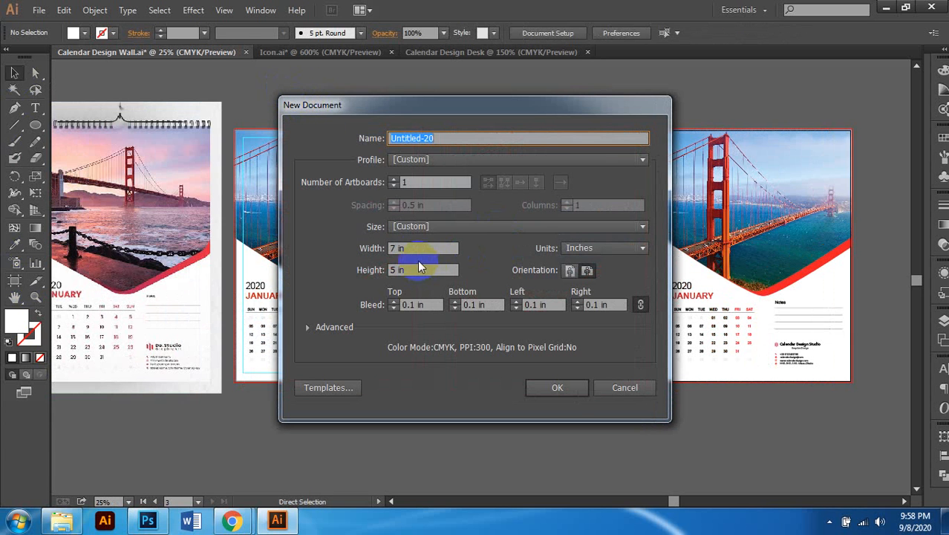
Step: Create a new document of 12 artboards, each 15 in × 20 in
left_click(413, 248)
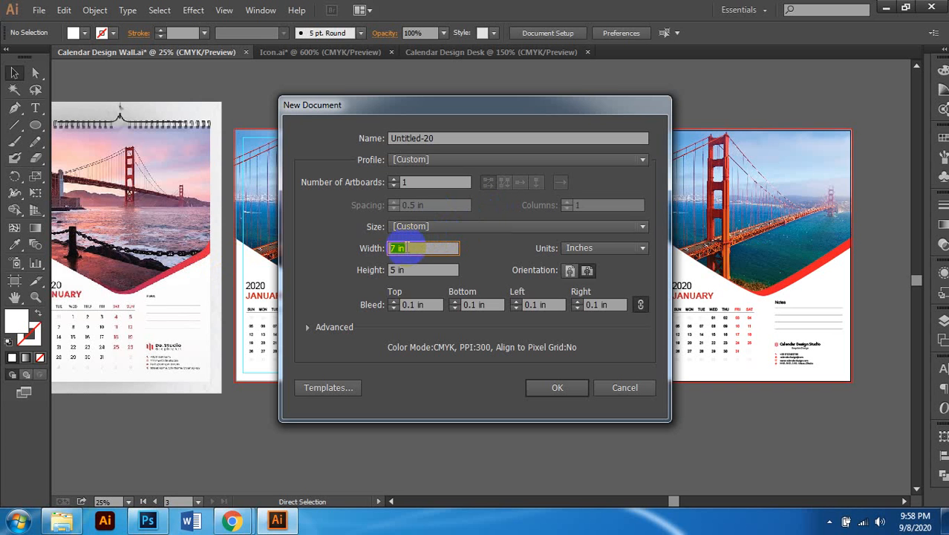
type("15")
key("Tab")
type("20")
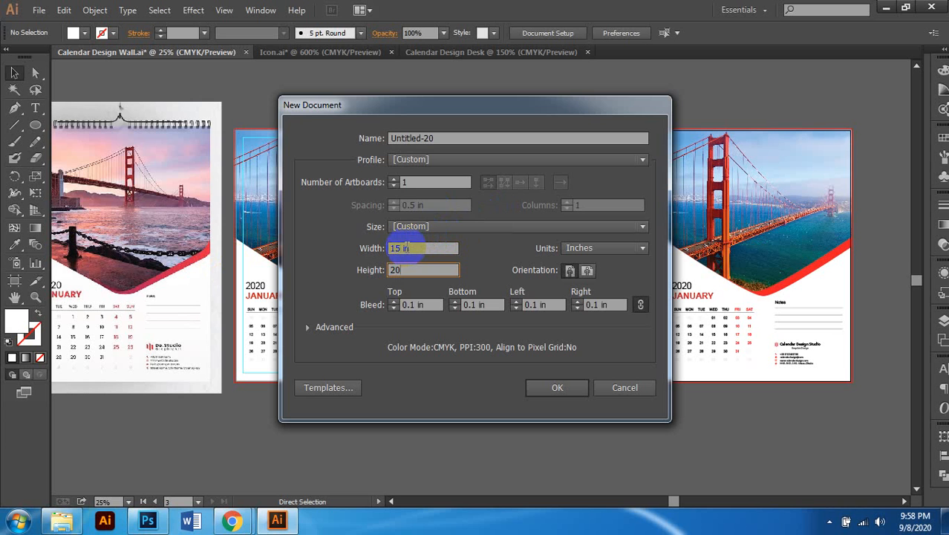
left_click(394, 181)
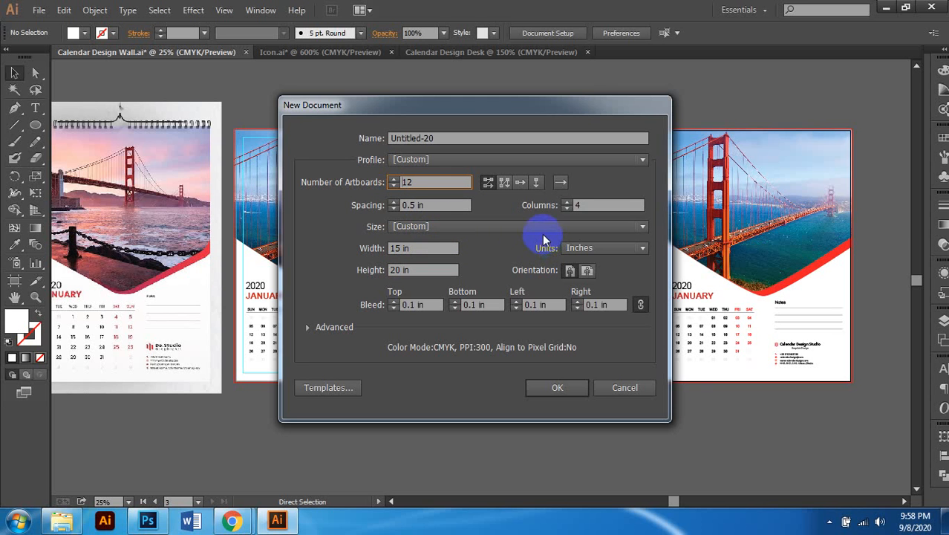
left_click(556, 388)
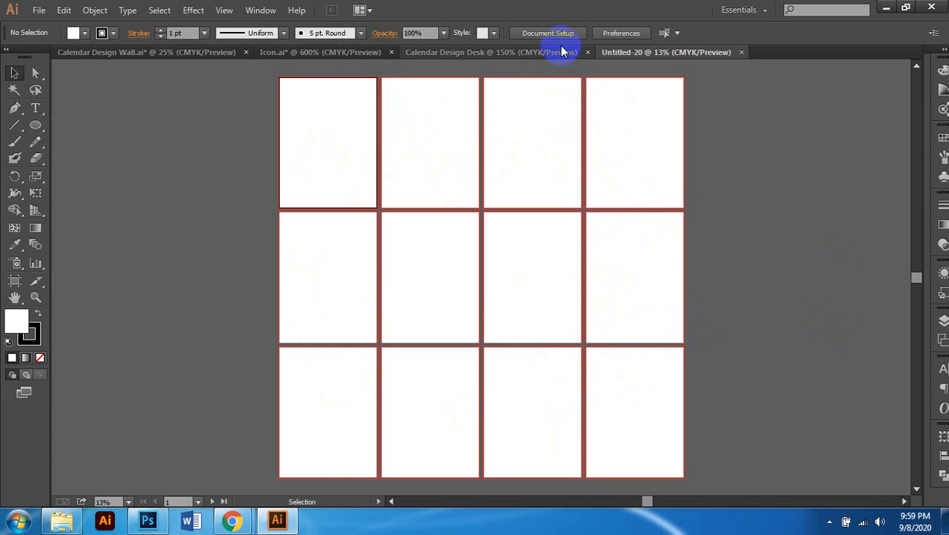
Step: Copy the middle calendar design into Untitled-20, then delete that first pasted attempt
left_click(176, 54)
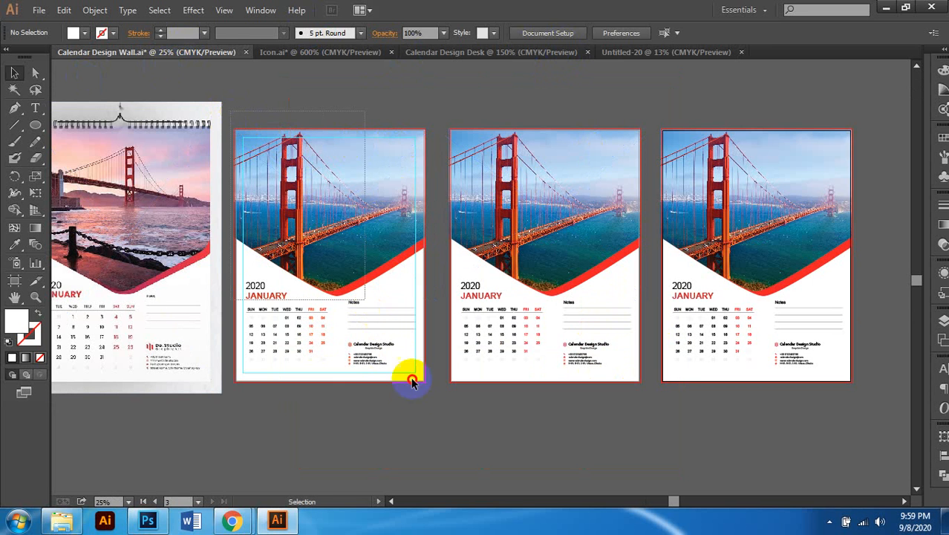
left_click_drag(231, 111, 442, 418)
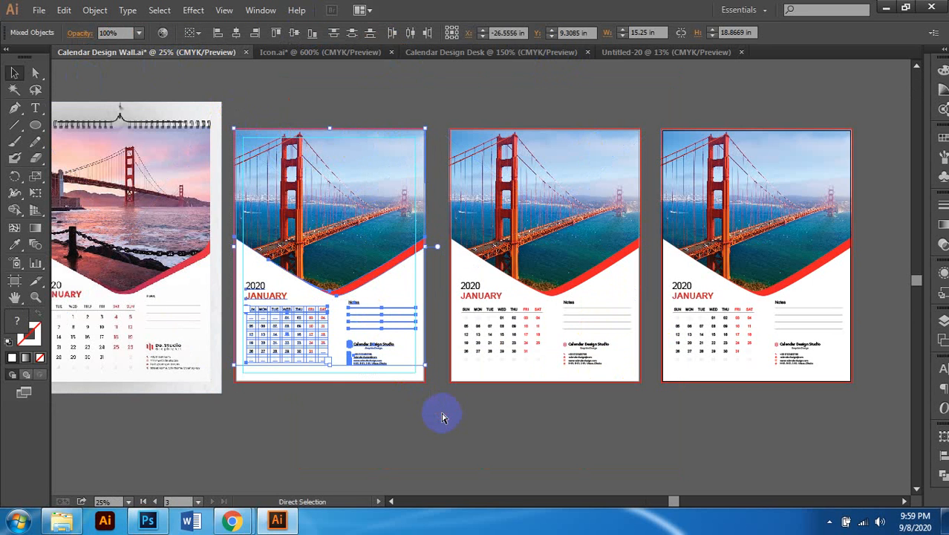
left_click(669, 50)
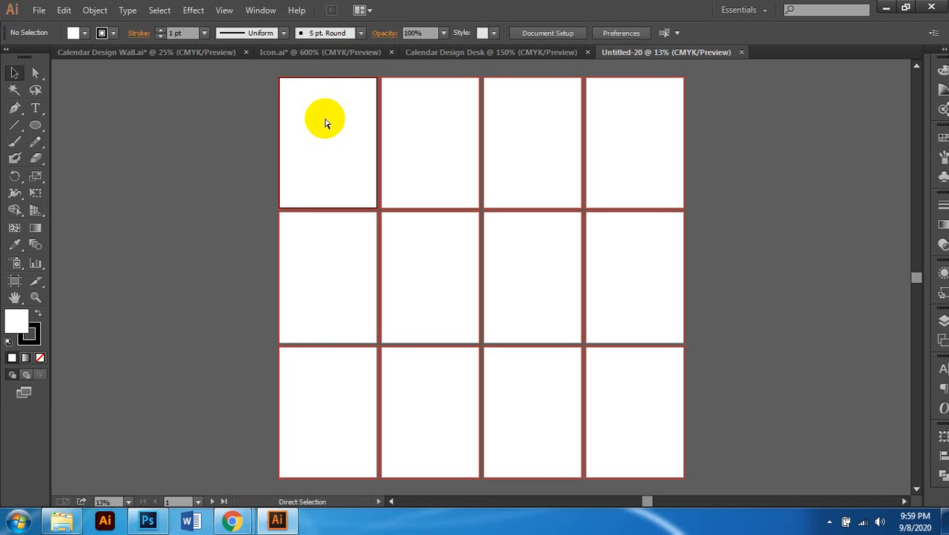
key("ctrl+v")
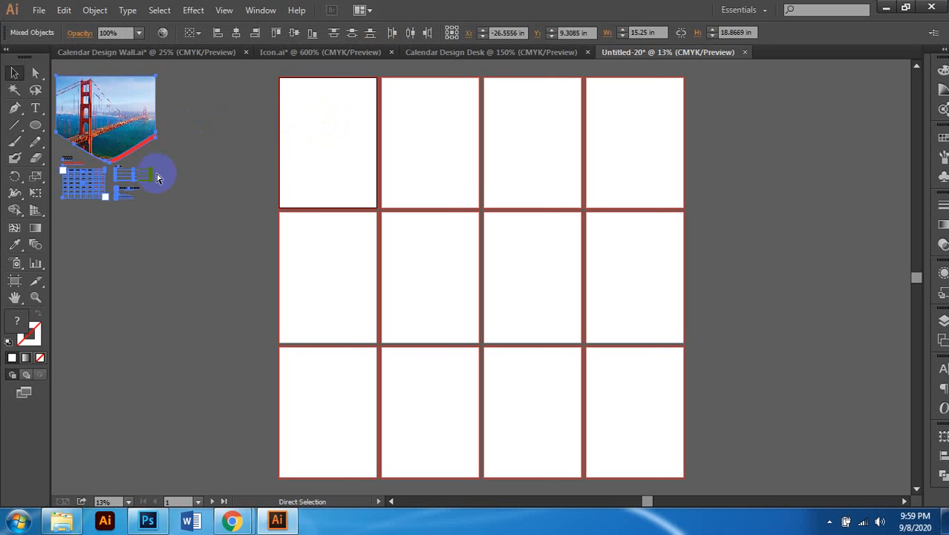
scroll(159, 176, "left", 2)
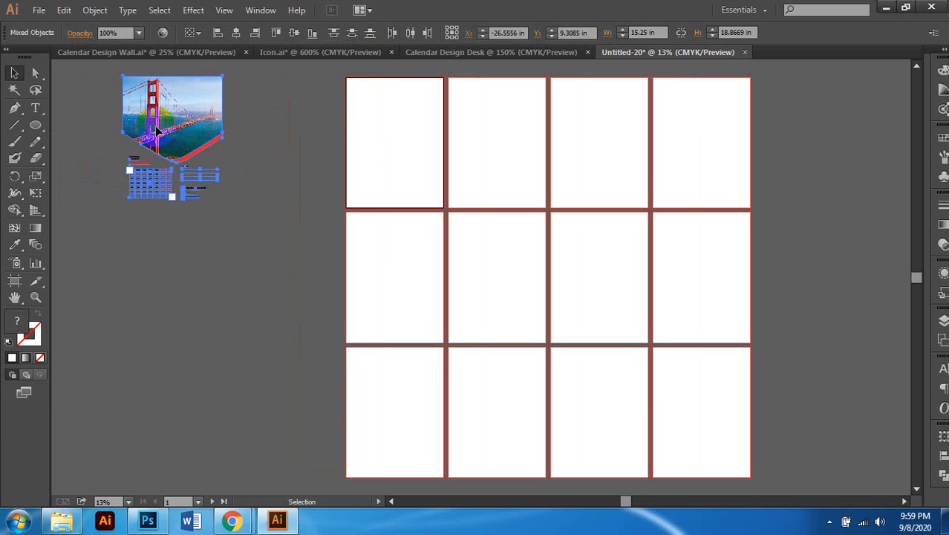
left_click(89, 89)
left_click_drag(100, 78, 272, 297)
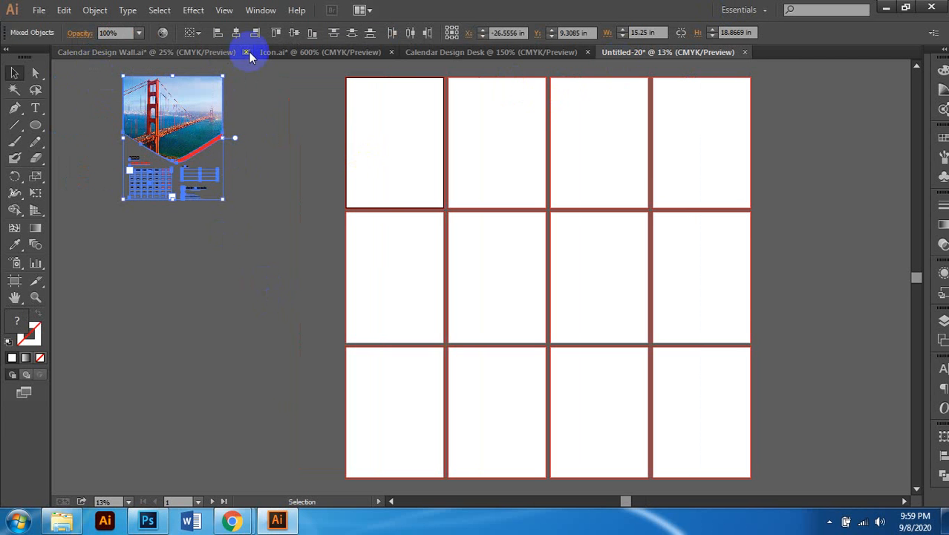
key("Delete")
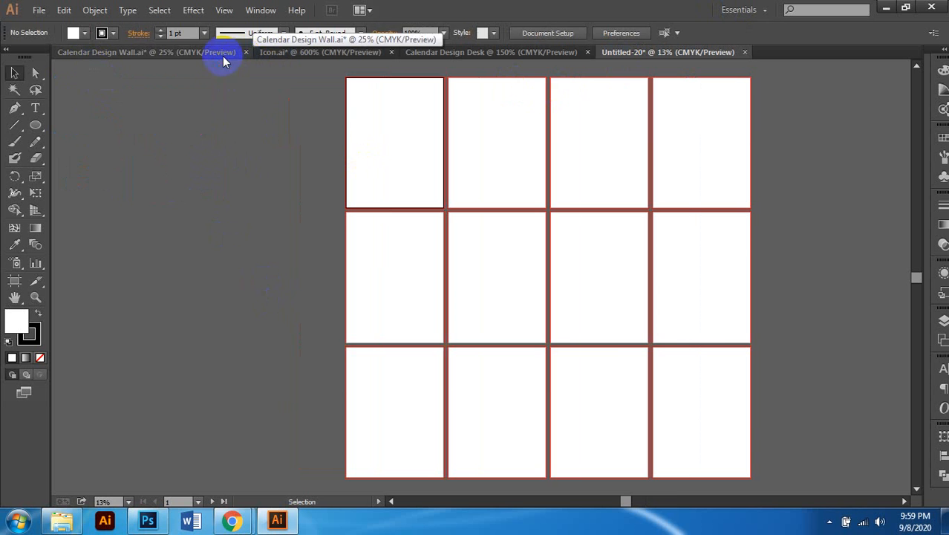
Step: Copy the second calendar again, paste it into Untitled-20 and move it onto artboard 1
left_click(223, 56)
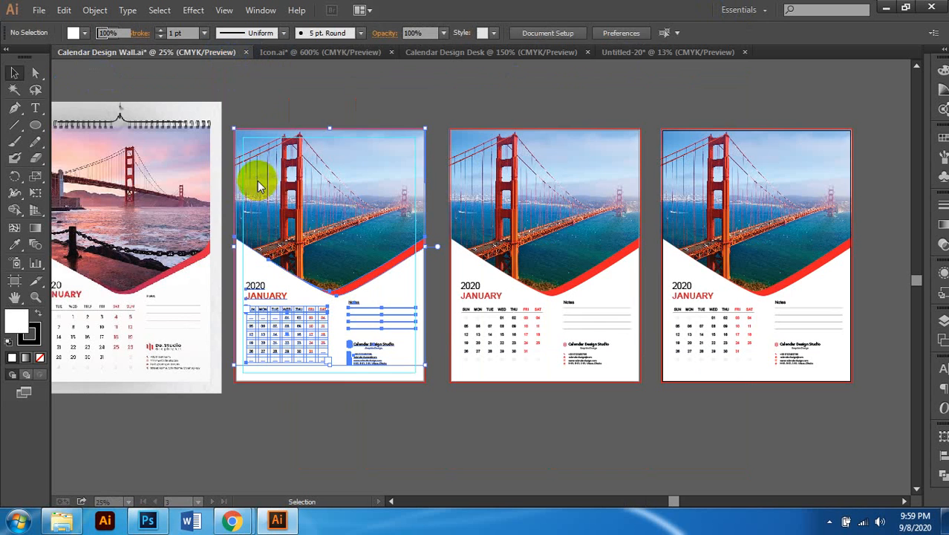
left_click(383, 152)
left_click(321, 115)
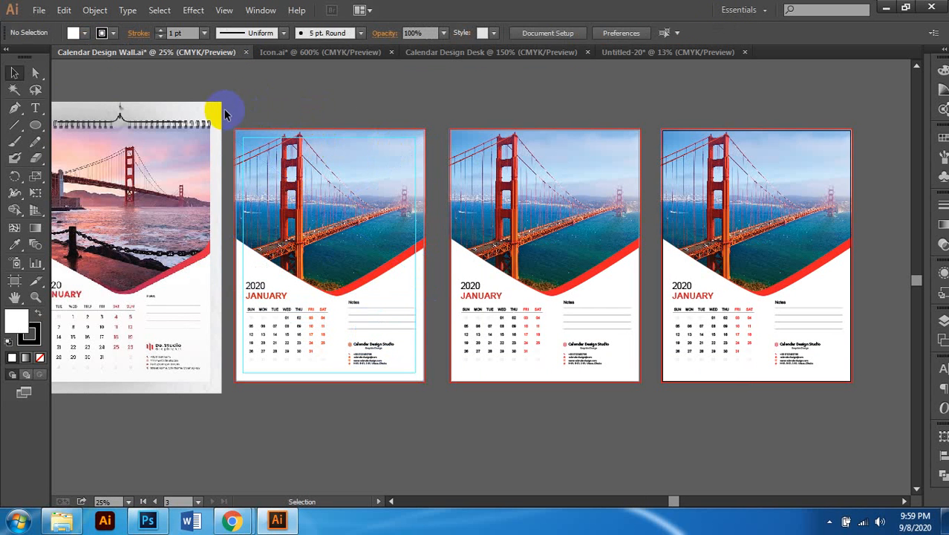
left_click_drag(232, 117, 434, 424)
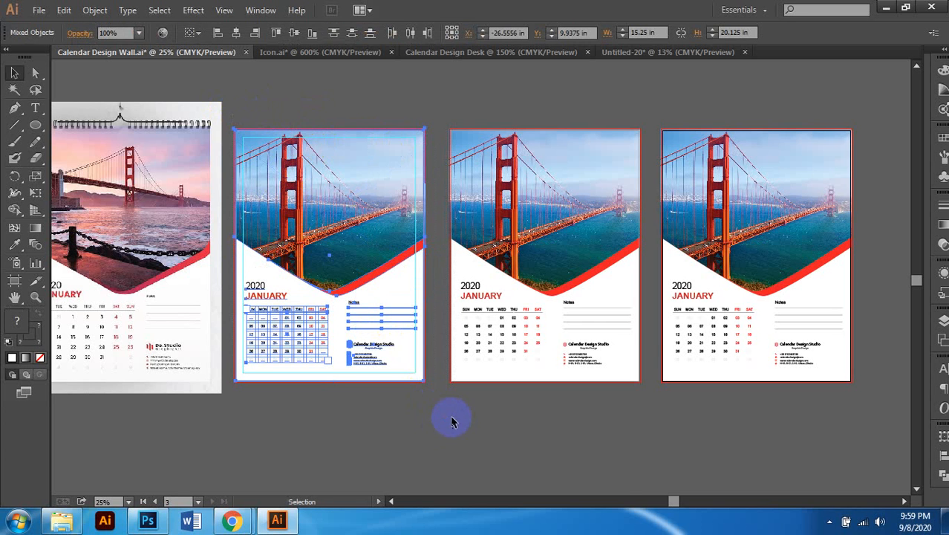
left_click(679, 52)
left_click(621, 91)
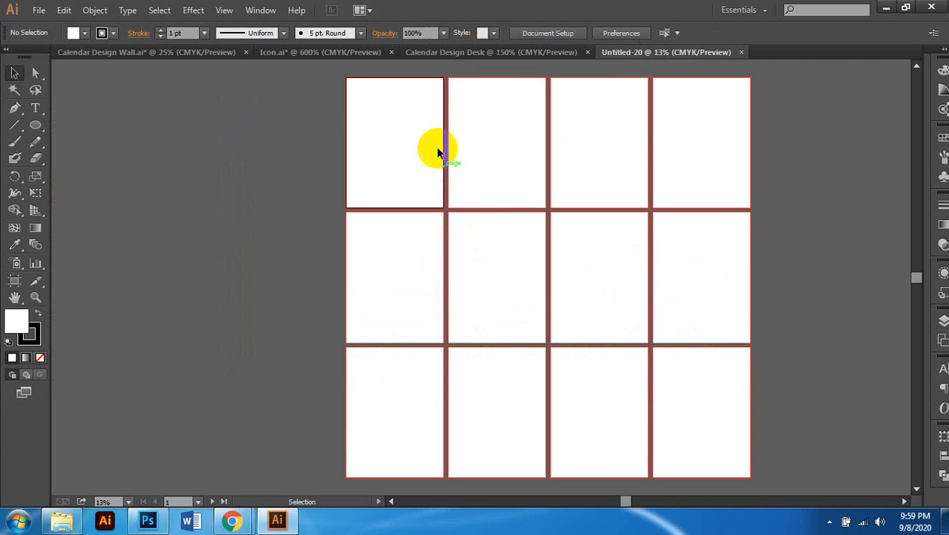
scroll(425, 153, "up", 2)
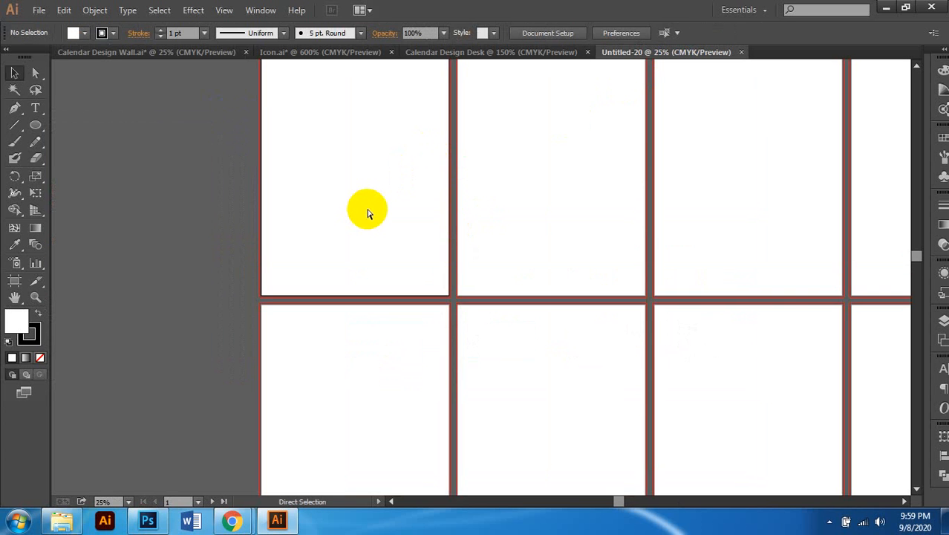
key("ctrl+v")
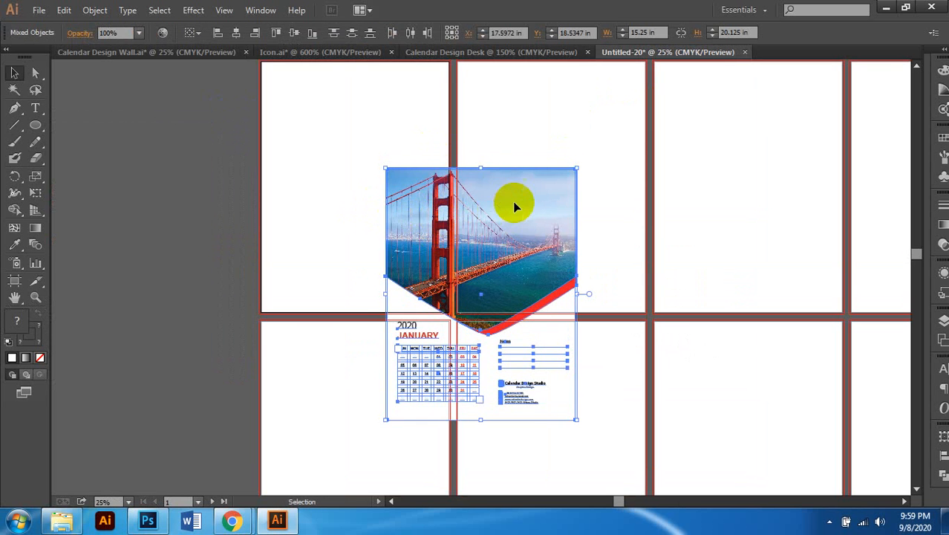
left_click_drag(516, 204, 388, 97)
scroll(446, 339, "up", 4)
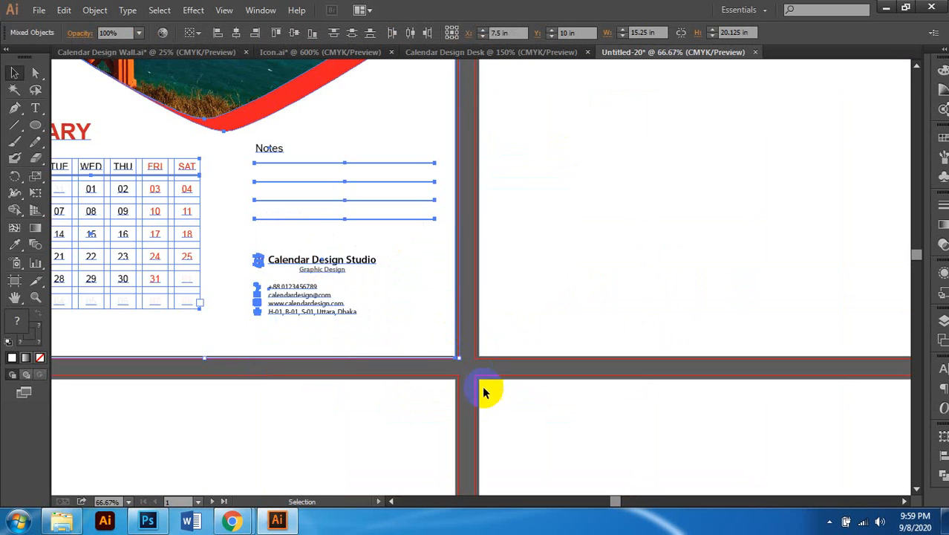
scroll(450, 362, "up", 5)
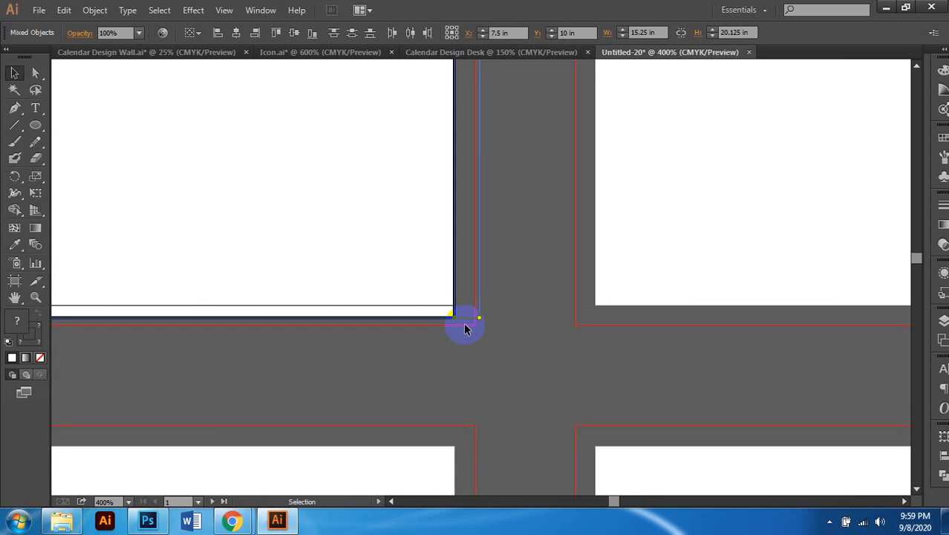
Step: Set the Align options to align relative to the artboard
key("v")
scroll(440, 299, "down", 5)
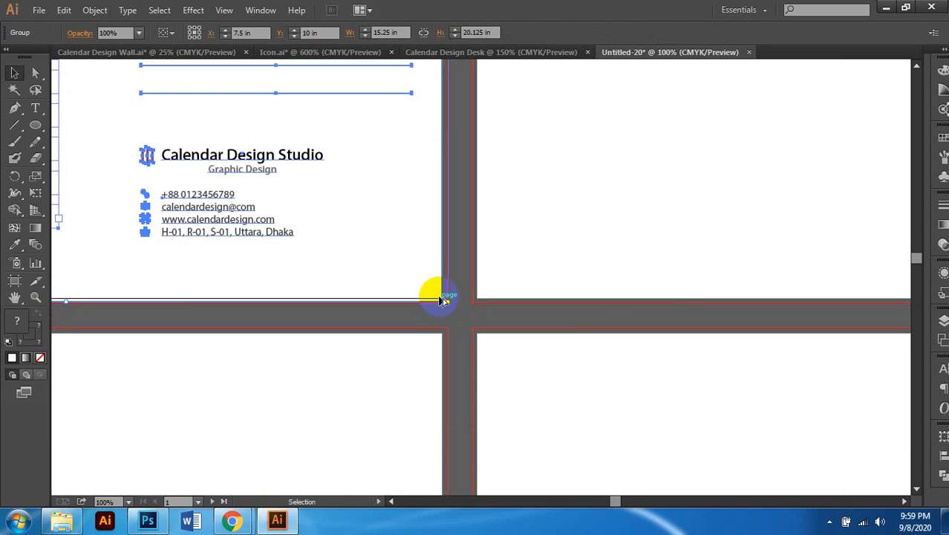
left_click(942, 455)
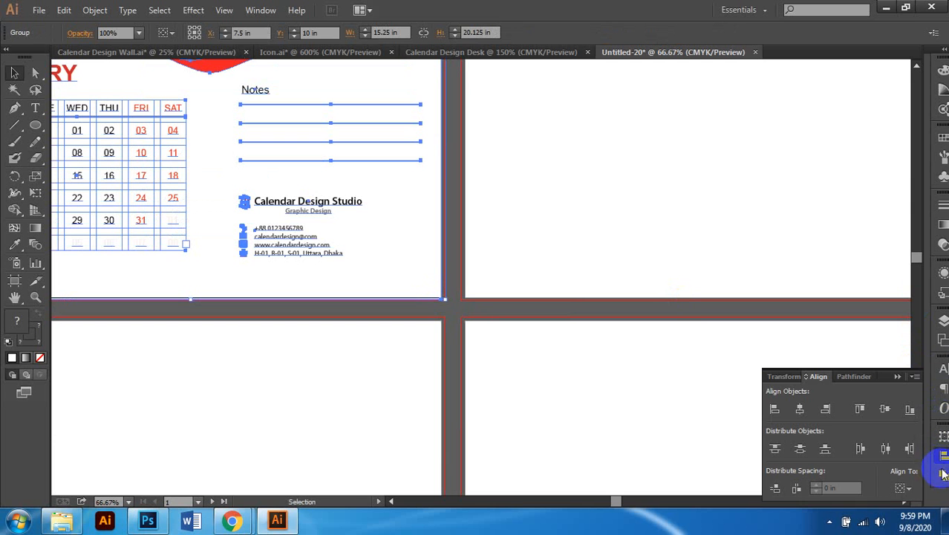
left_click(914, 494)
left_click(861, 470)
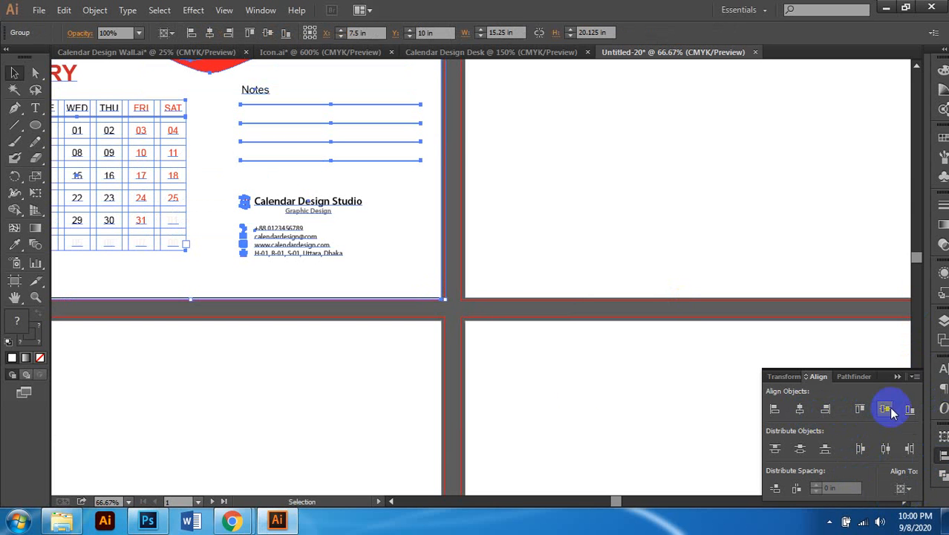
scroll(453, 358, "down", 2)
scroll(297, 245, "up", 2)
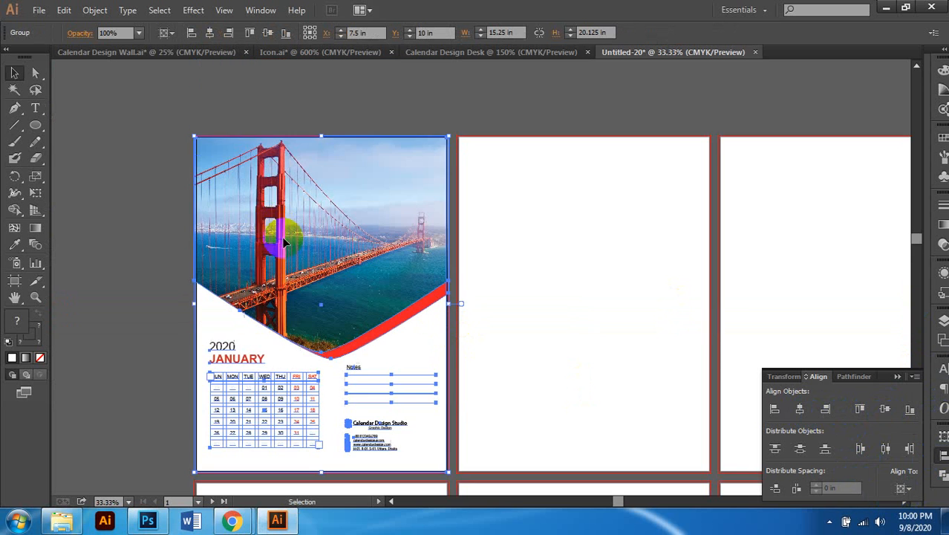
Step: Center the calendar group horizontally and align its bottom to artboard 1's bottom
left_click(182, 190)
scroll(374, 168, "up", 3)
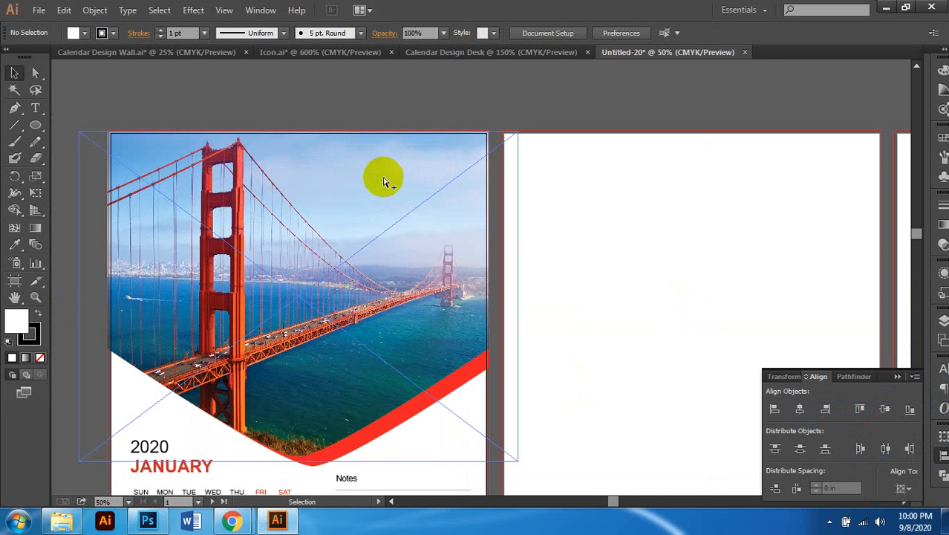
scroll(389, 176, "up", 1)
scroll(389, 178, "down", 5)
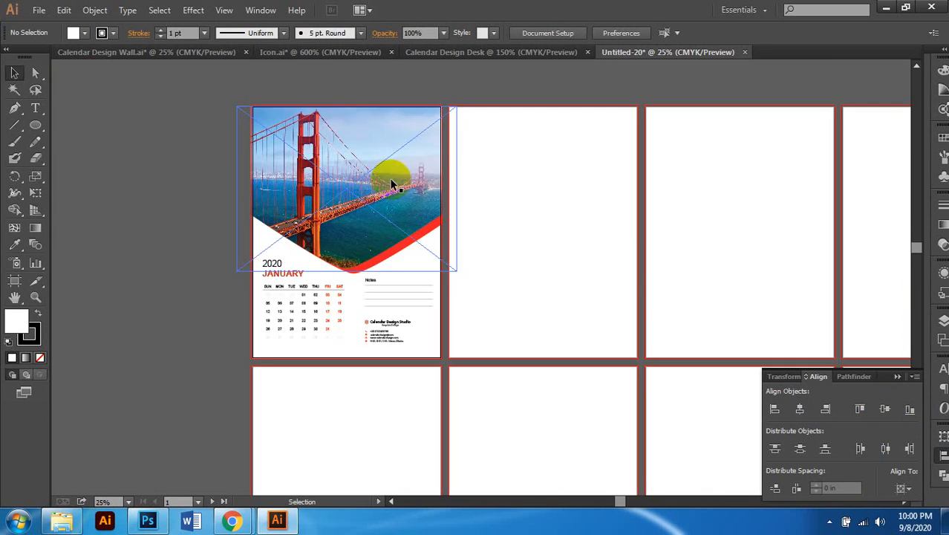
scroll(349, 167, "down", 2)
scroll(346, 162, "up", 3)
scroll(583, 316, "up", 2)
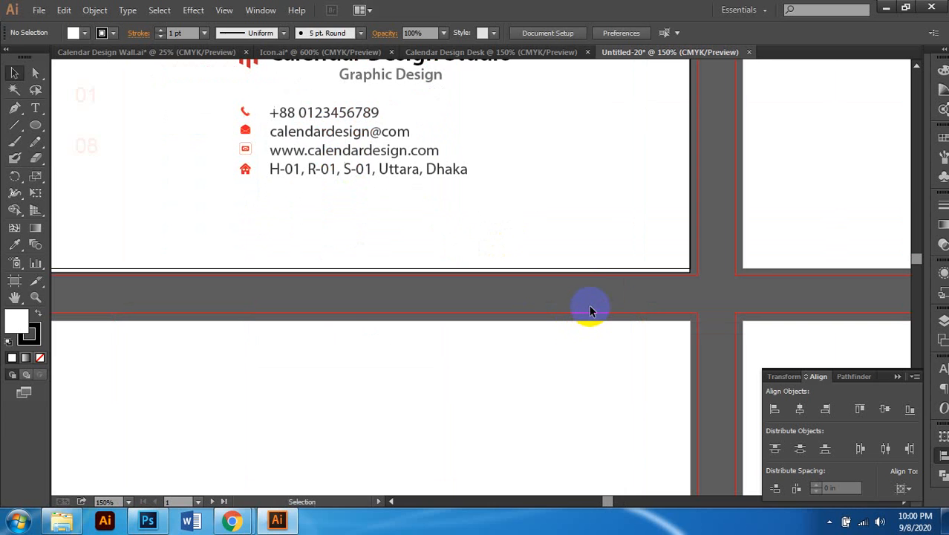
left_click(589, 273)
scroll(741, 267, "up", 2)
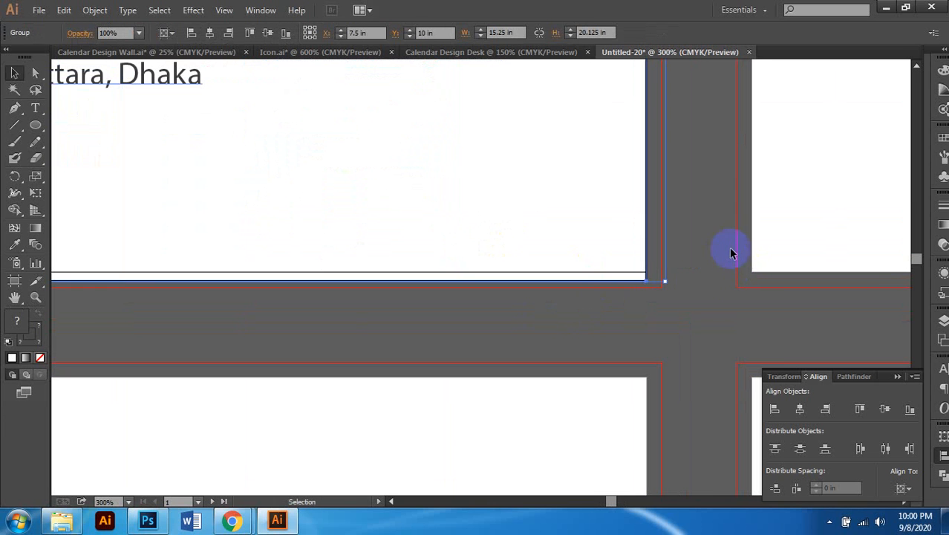
left_click(800, 410)
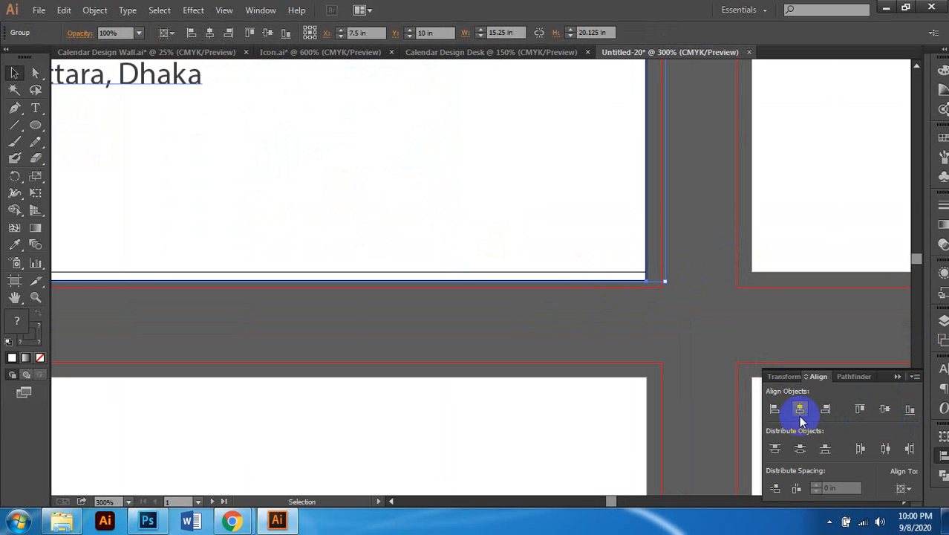
left_click(909, 409)
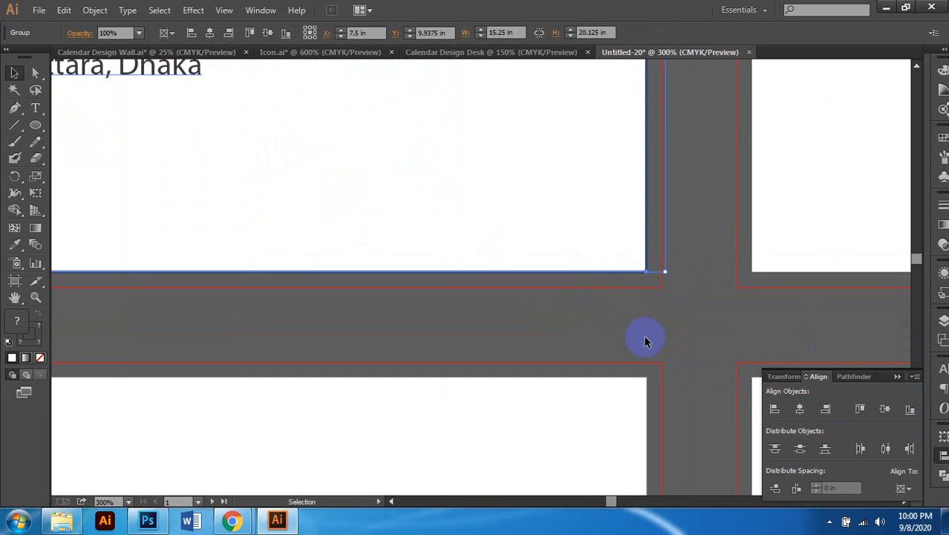
left_click(614, 305)
scroll(615, 305, "down", 6)
scroll(511, 261, "down", 1)
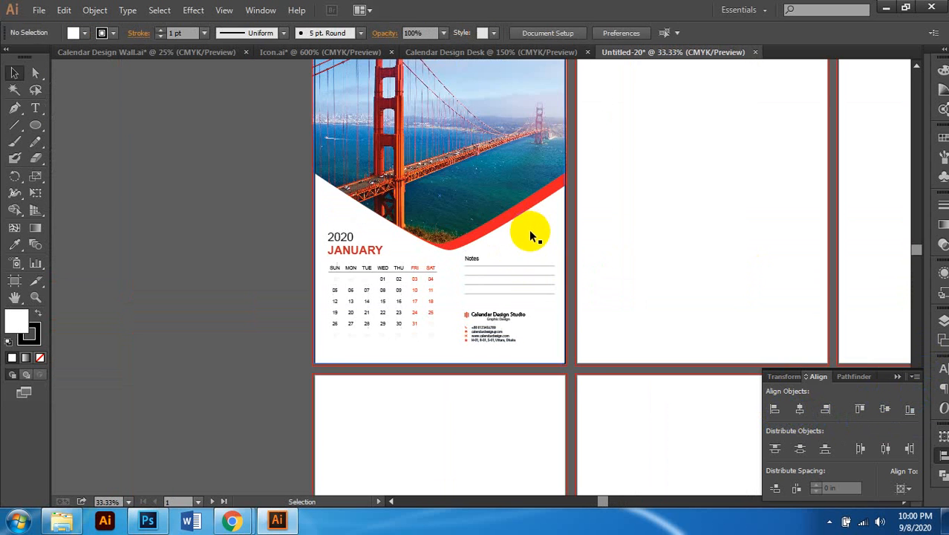
left_click(472, 245)
scroll(476, 250, "right", 3)
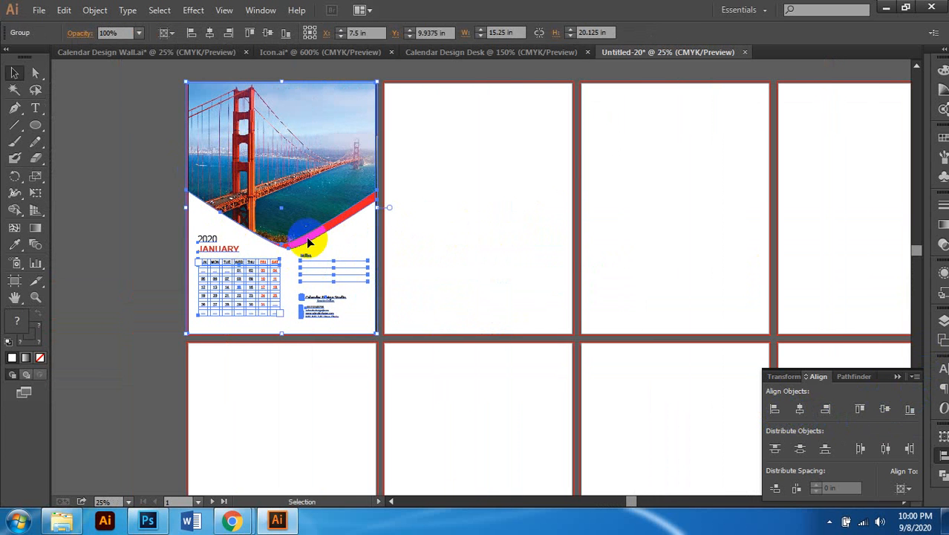
scroll(307, 240, "down", 1)
scroll(306, 238, "right", 1)
left_click(155, 212)
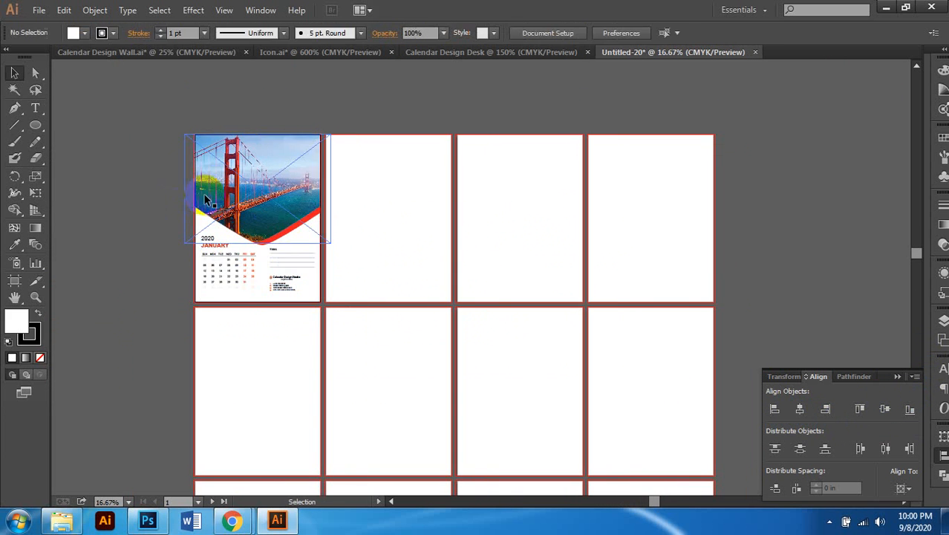
left_click(238, 215)
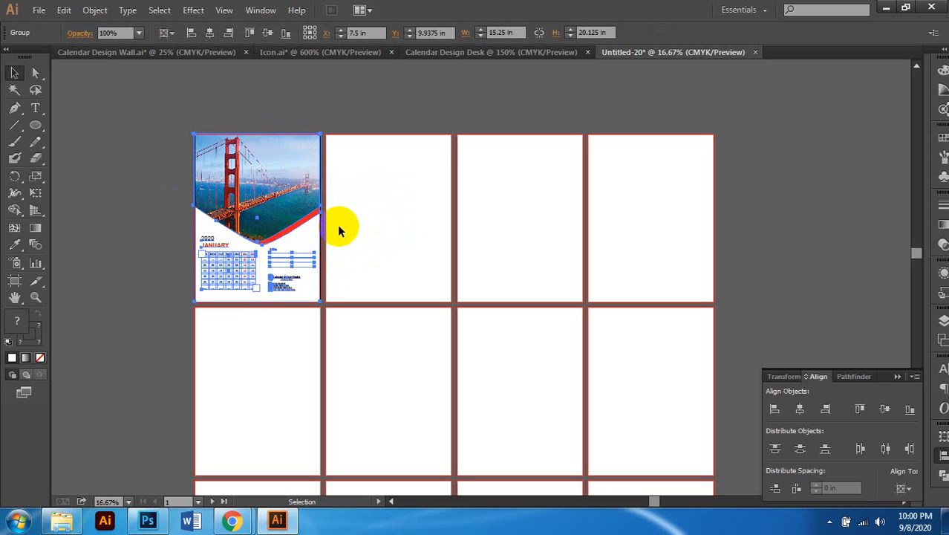
left_click(374, 201)
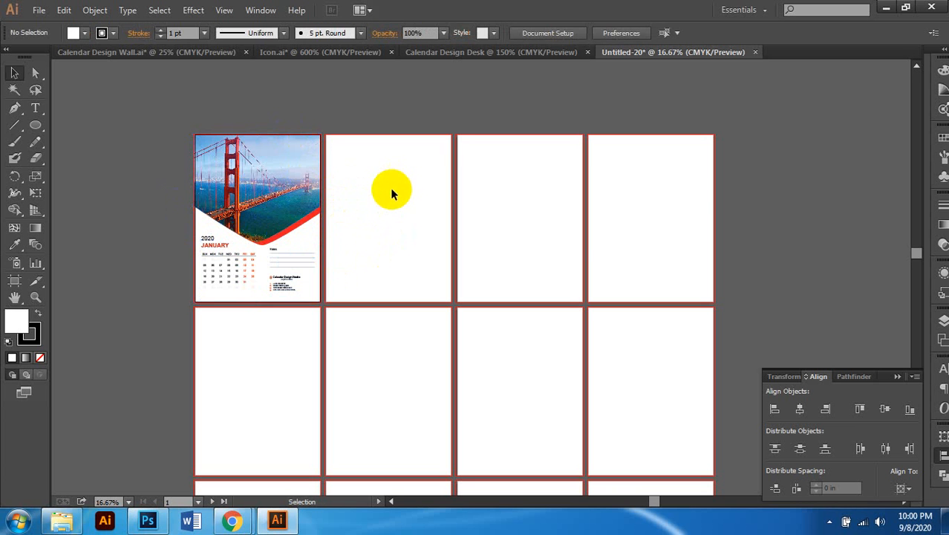
left_click(297, 209)
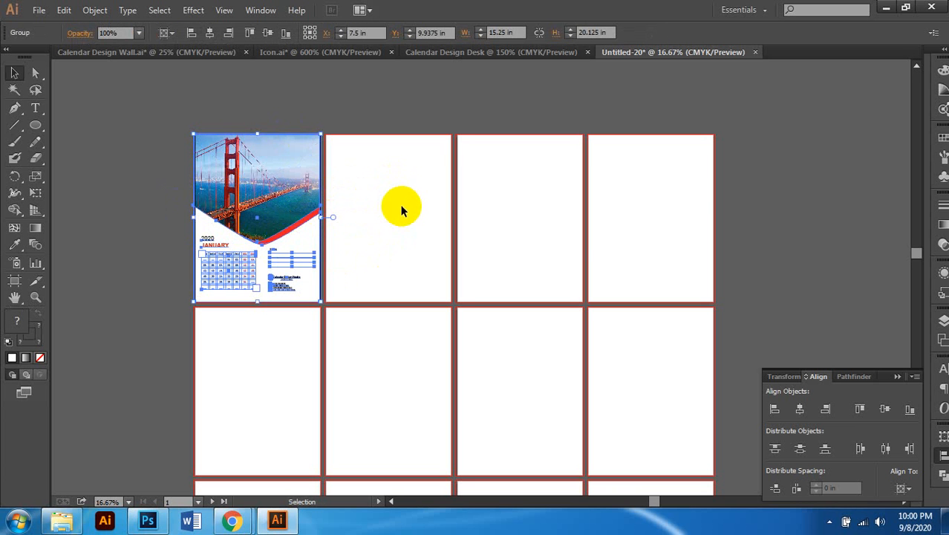
left_click(387, 211)
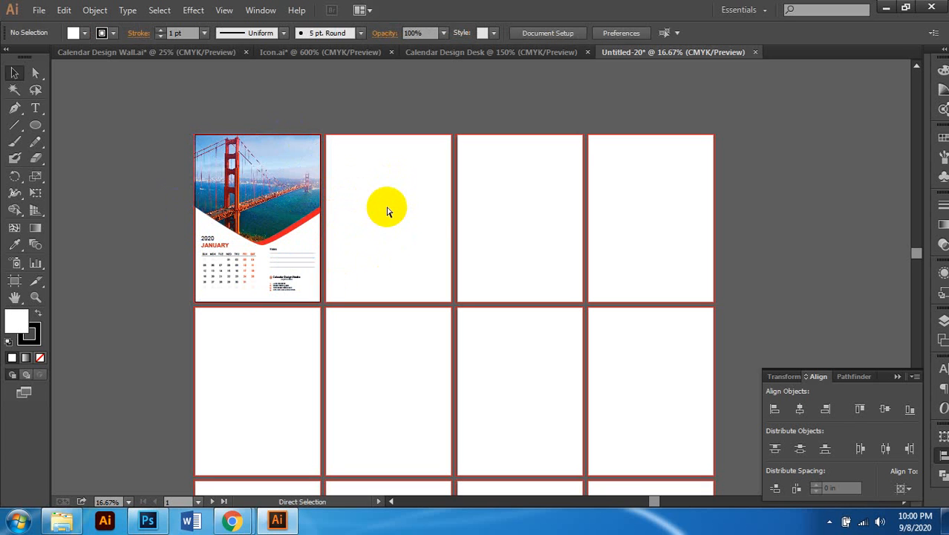
key("v")
key("ctrl+a")
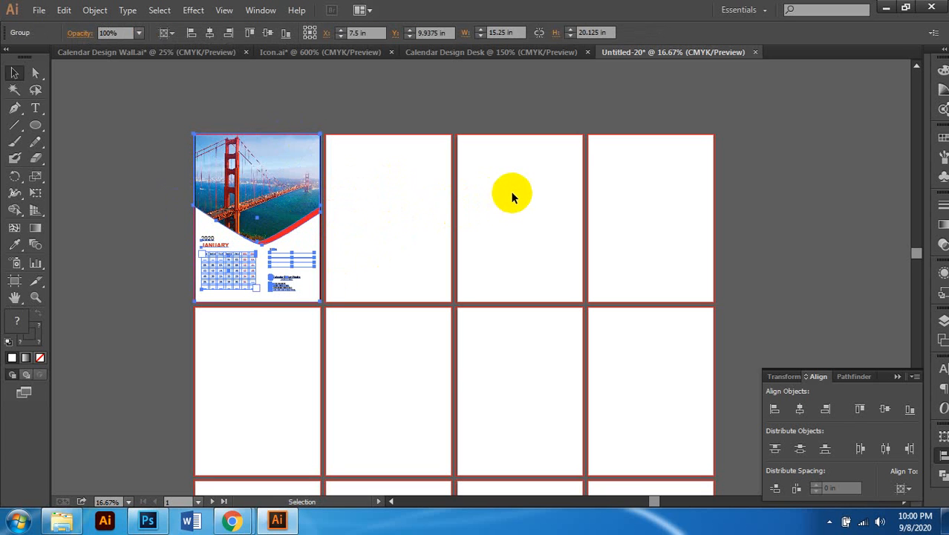
key("ctrl+shift+a")
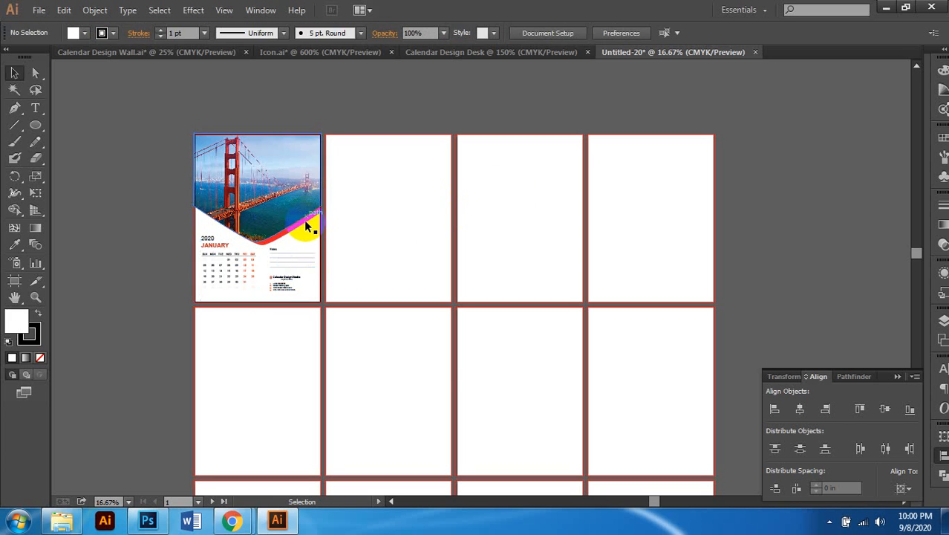
left_click(289, 211)
scroll(273, 202, "up", 2)
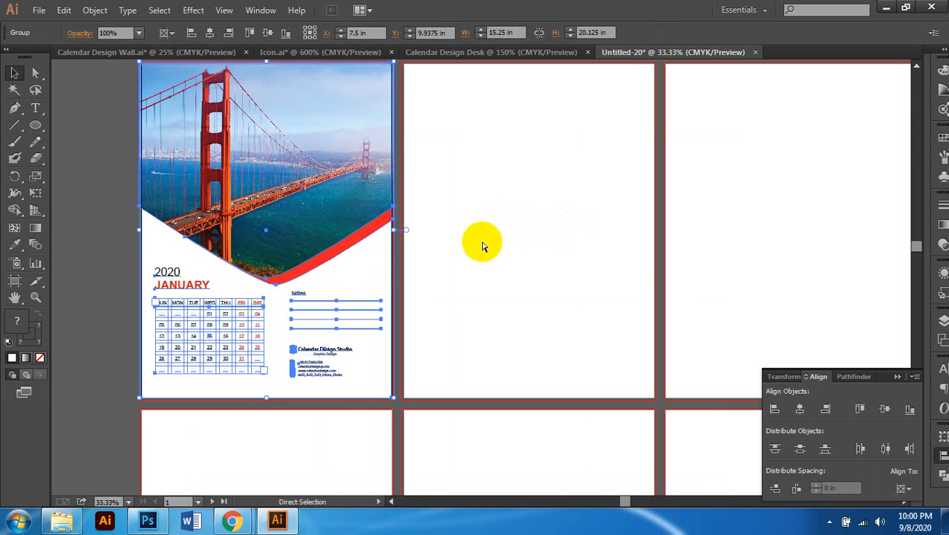
key("v")
key("ctrl+shift+a")
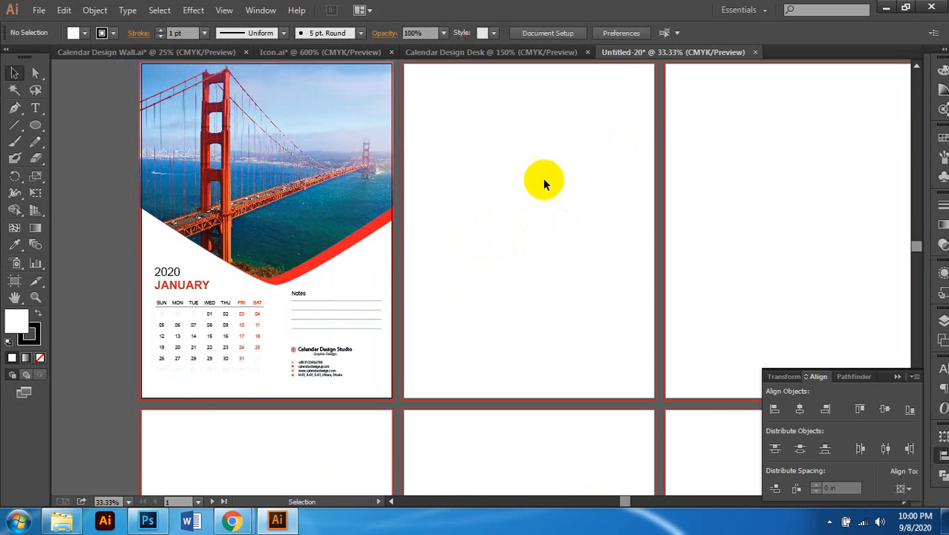
scroll(543, 184, "up", 2)
left_click_drag(513, 130, 549, 215)
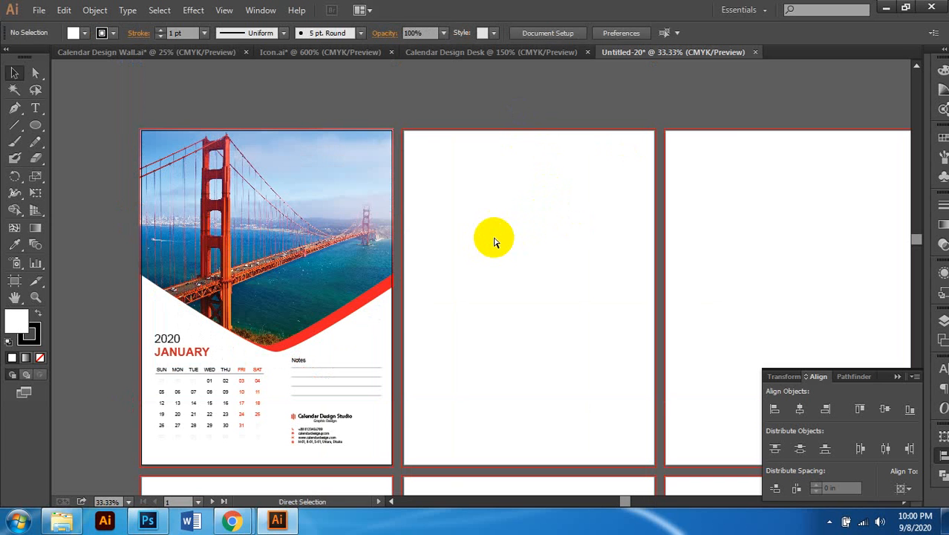
key("ctrl+a")
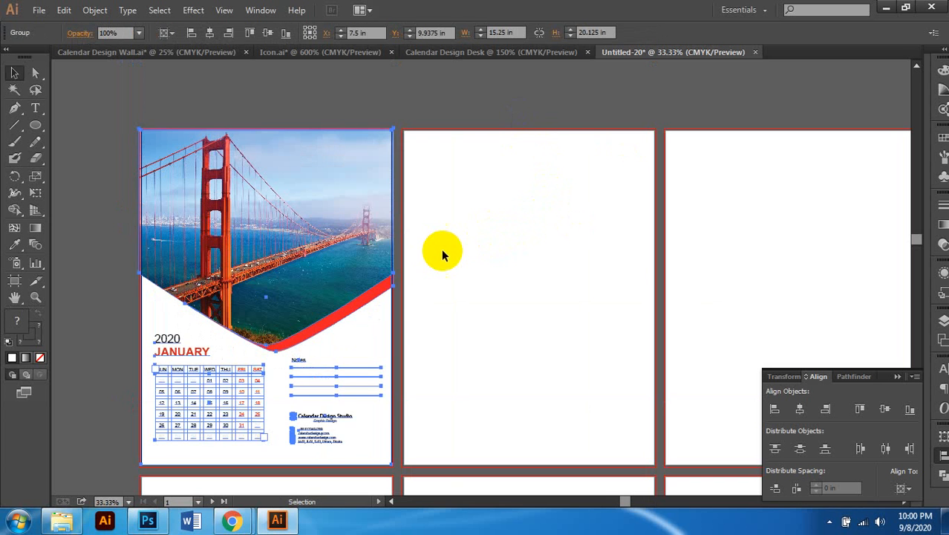
scroll(439, 248, "down", 2)
scroll(440, 254, "down", 1)
scroll(440, 253, "right", 1)
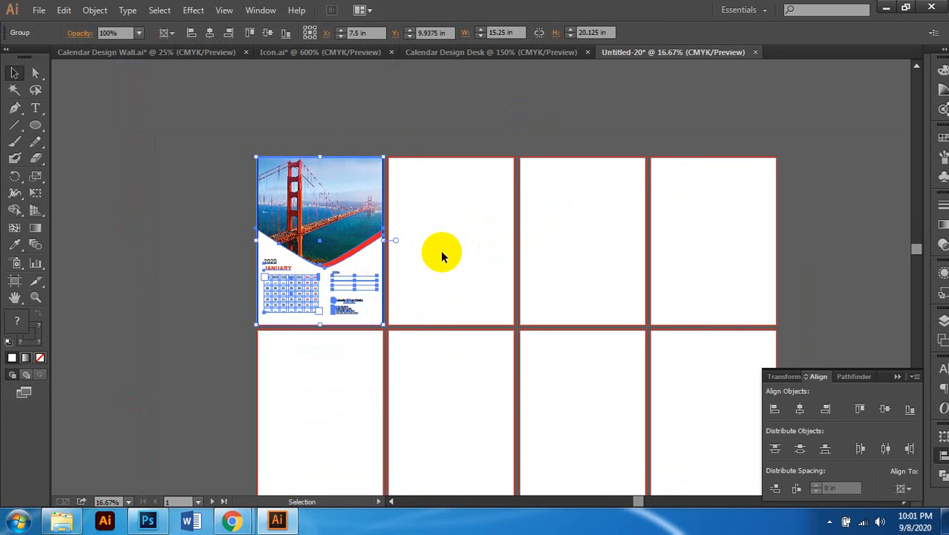
left_click(442, 255)
left_click(338, 216)
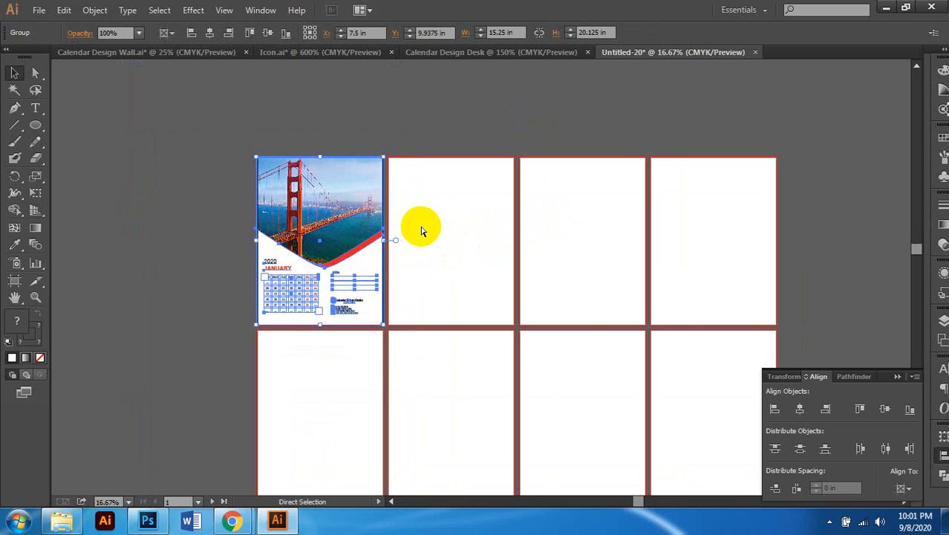
scroll(397, 262, "right", 2)
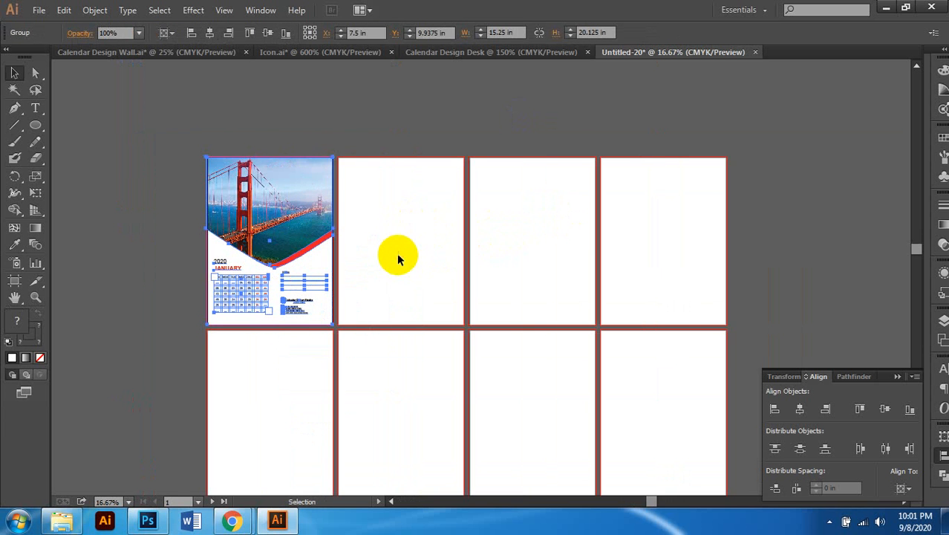
left_click(410, 223)
Step: Paste a calendar copy onto artboard 2 with Ctrl+Shift+V, then delete it
key("ctrl+0")
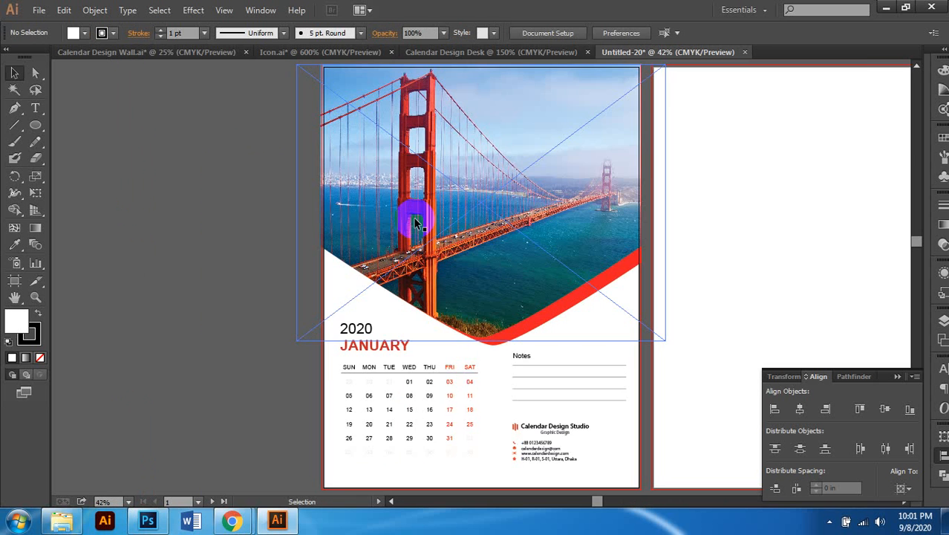
scroll(669, 180, "right", 6)
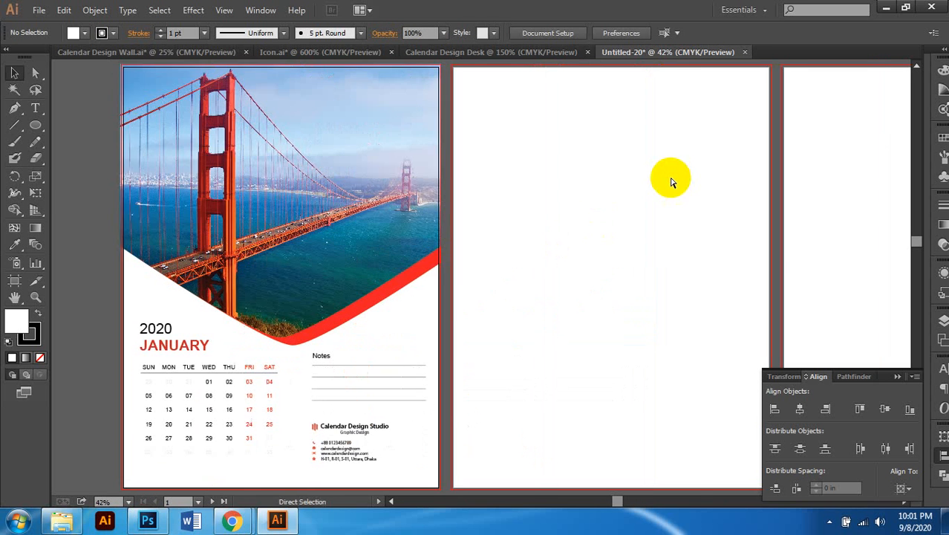
scroll(590, 227, "right", 1)
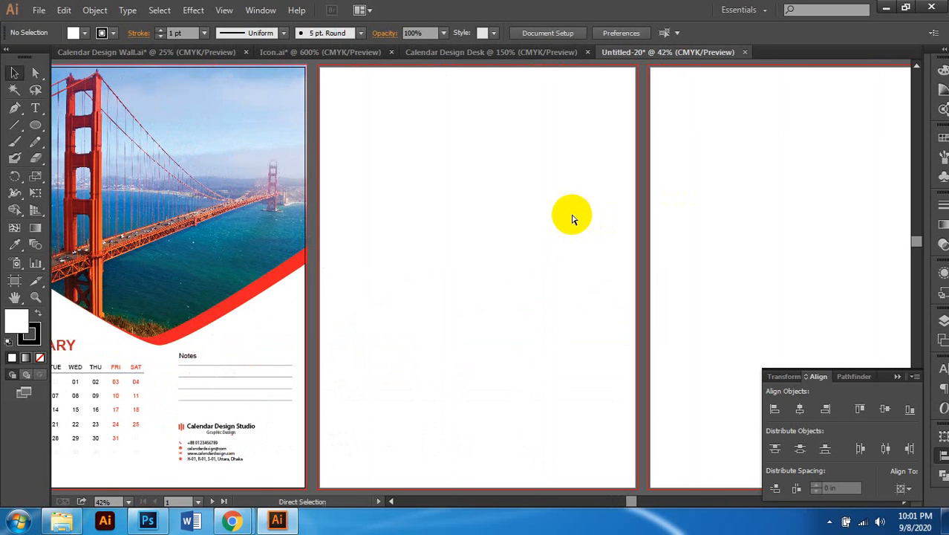
key("ctrl+shift+v")
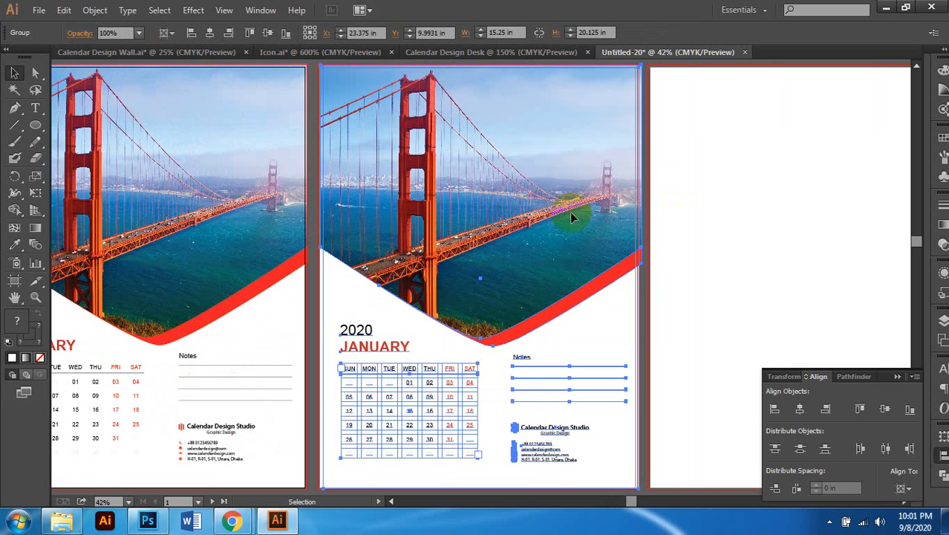
scroll(543, 221, "right", 5)
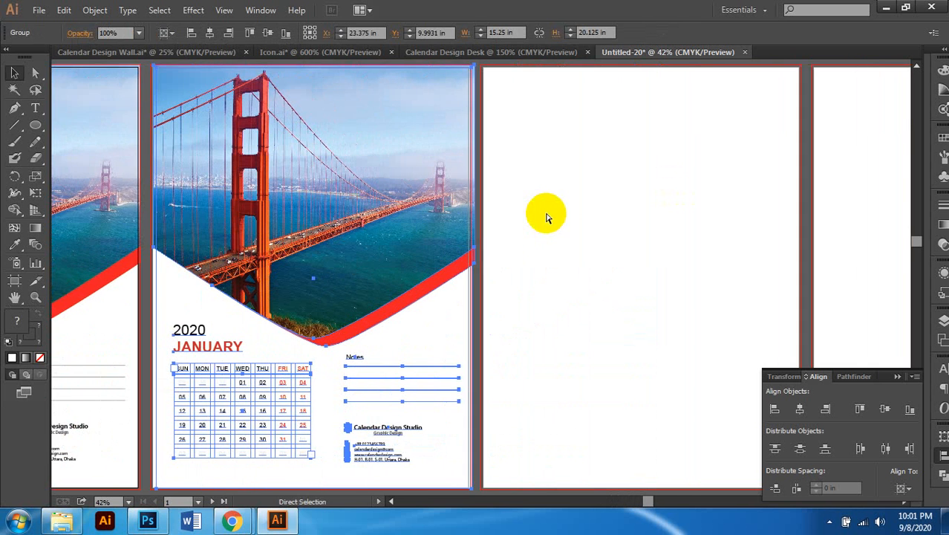
left_click(558, 190)
scroll(561, 193, "right", 1)
scroll(360, 180, "left", 3)
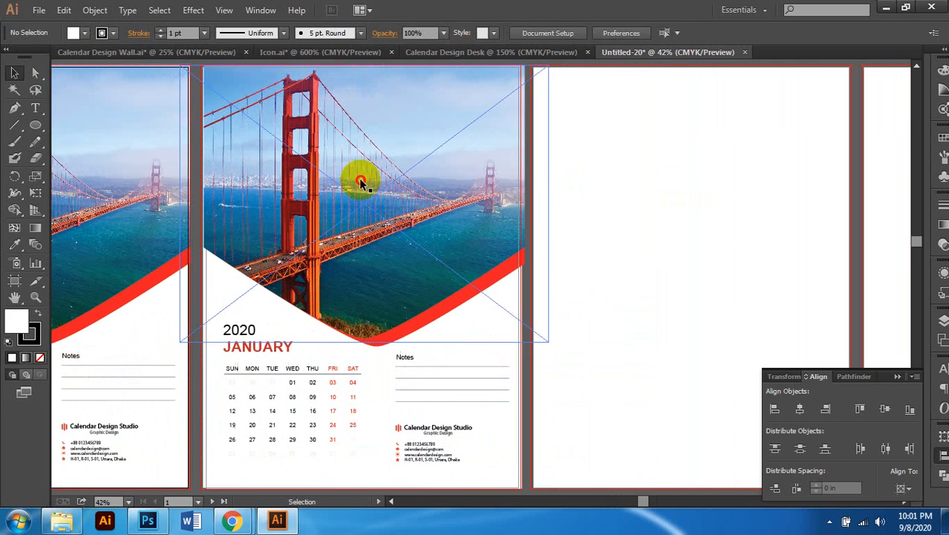
left_click(339, 143)
key("Delete")
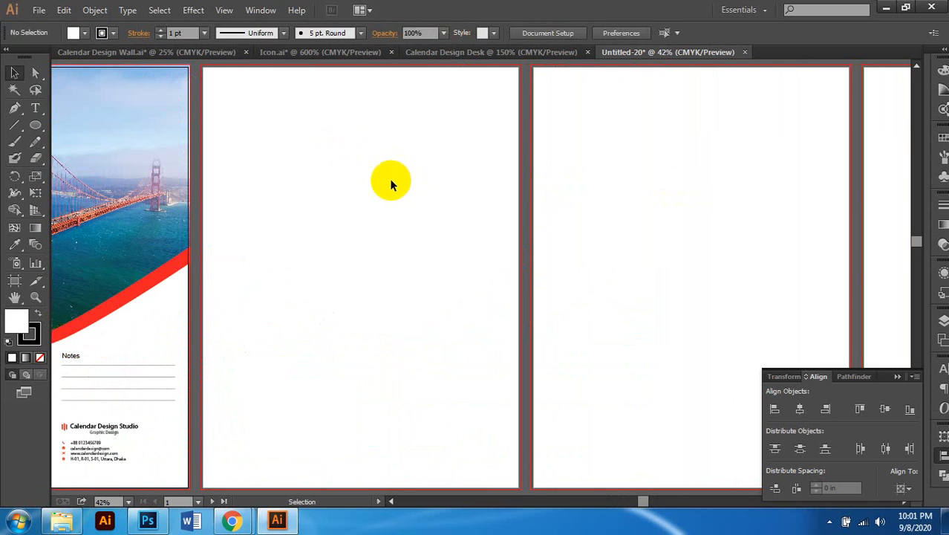
Step: Alt+Shift-drag the calendar onto artboard 2, then Ctrl+D twice for artboards 3 and 4
scroll(389, 180, "down", 1)
scroll(356, 185, "left", 1)
left_click(220, 199)
scroll(278, 183, "left", 2)
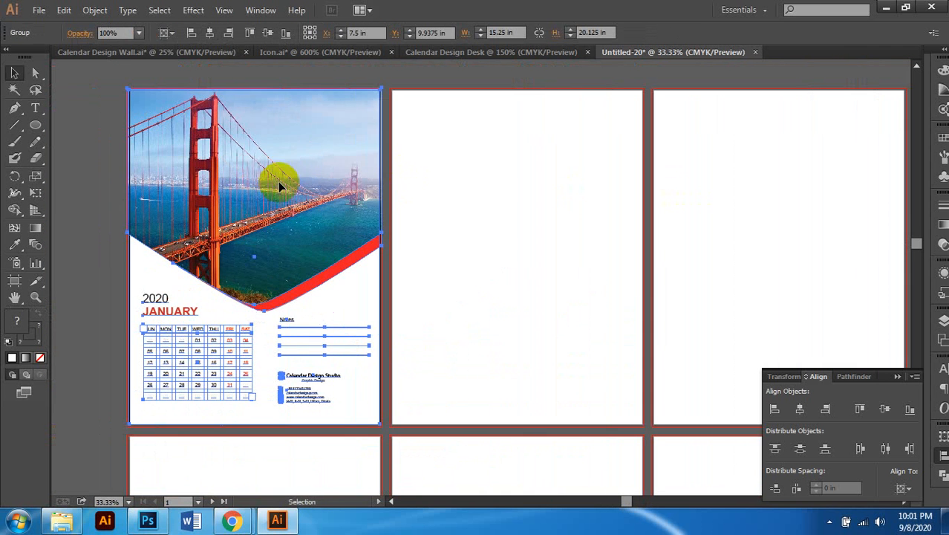
left_click_drag(258, 158, 521, 164)
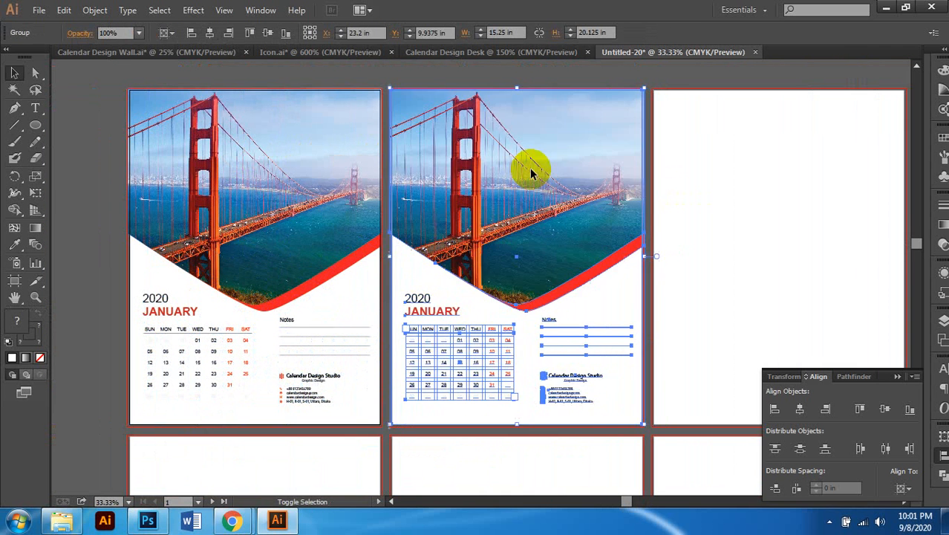
scroll(532, 173, "right", 4)
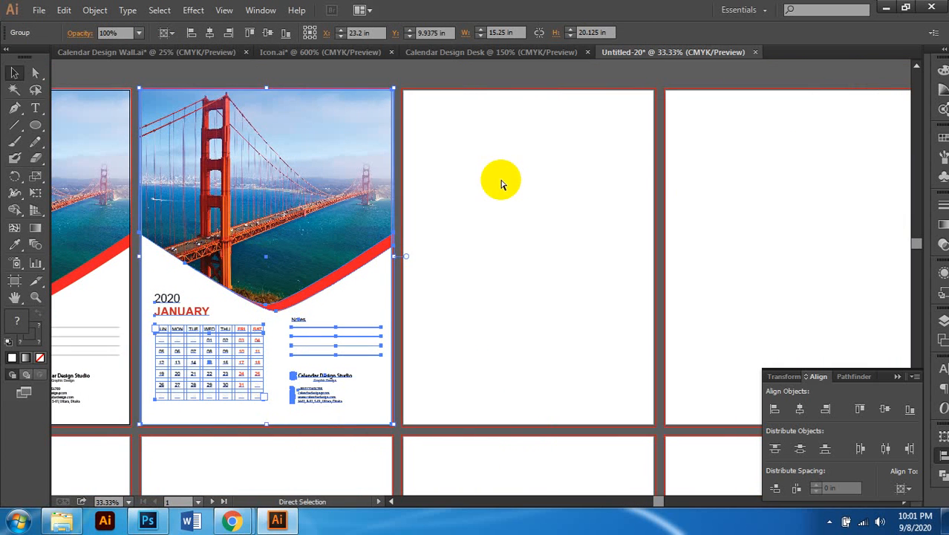
key("ctrl+d")
scroll(425, 208, "down", 2)
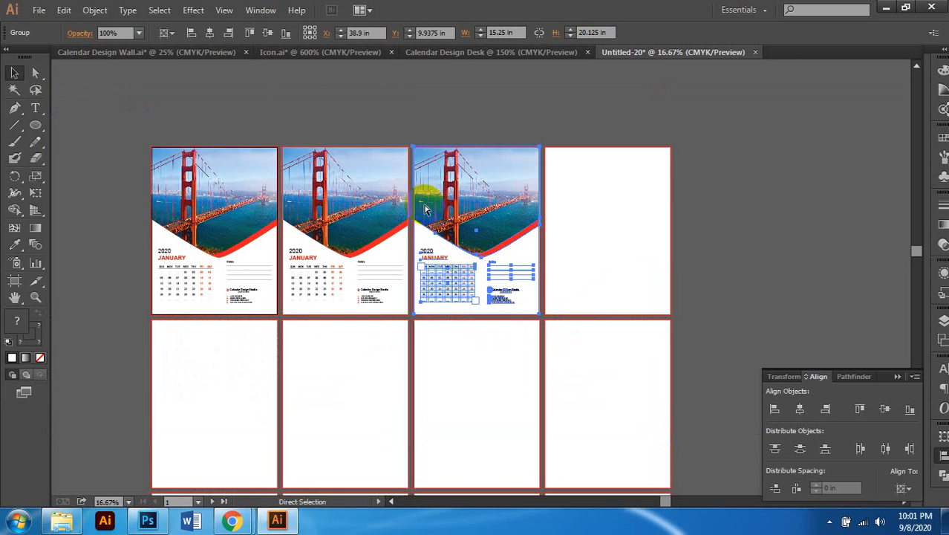
key("ctrl+d")
scroll(663, 201, "right", 1)
scroll(733, 178, "down", 1)
left_click(733, 178)
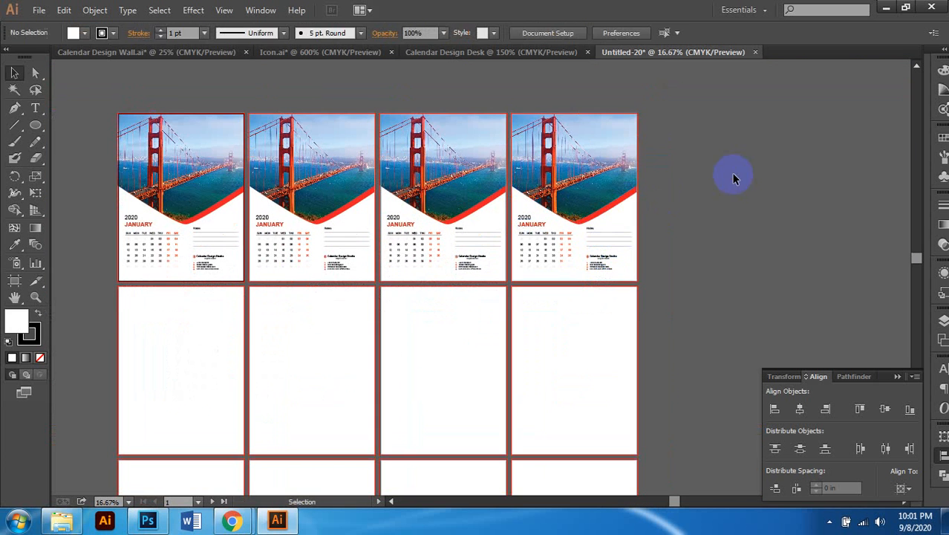
scroll(275, 237, "up", 3)
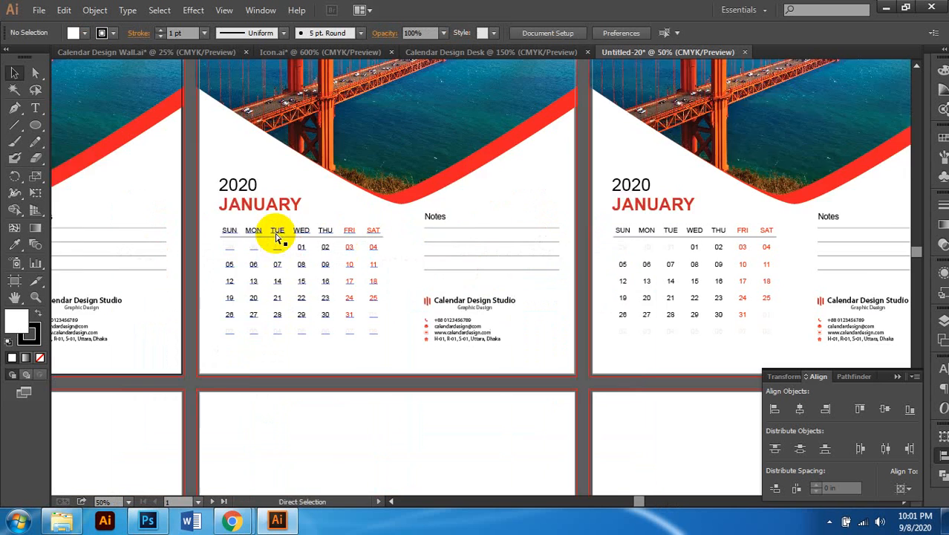
scroll(294, 205, "left", 1)
scroll(301, 260, "up", 1)
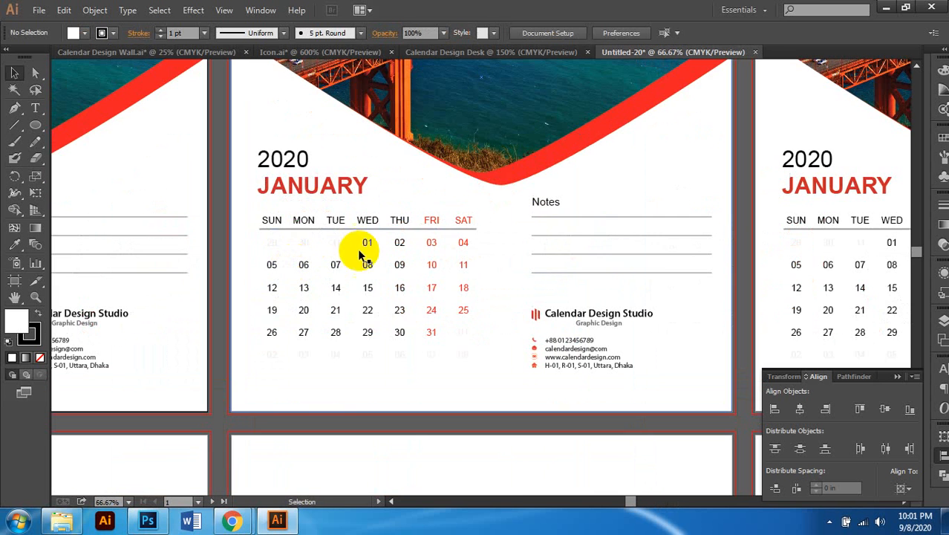
scroll(424, 257, "down", 2)
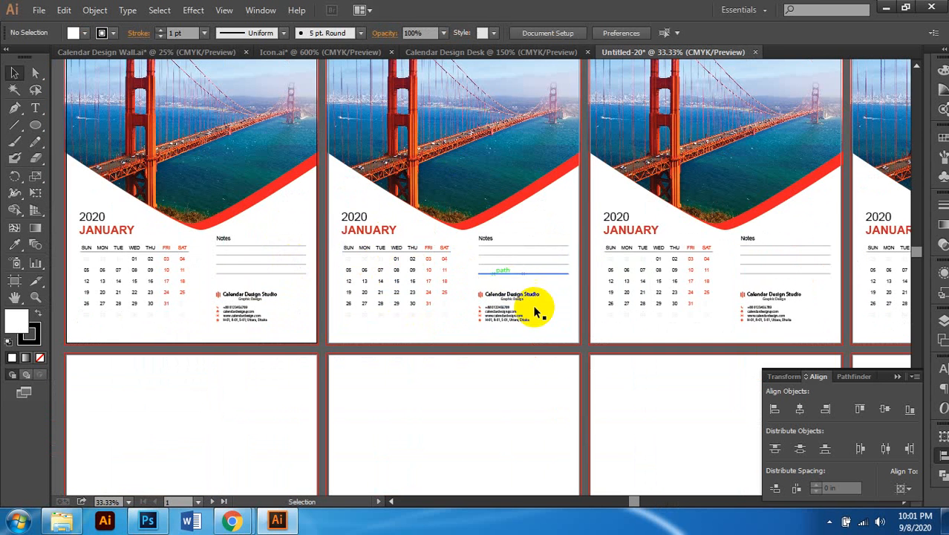
scroll(523, 195, "down", 2)
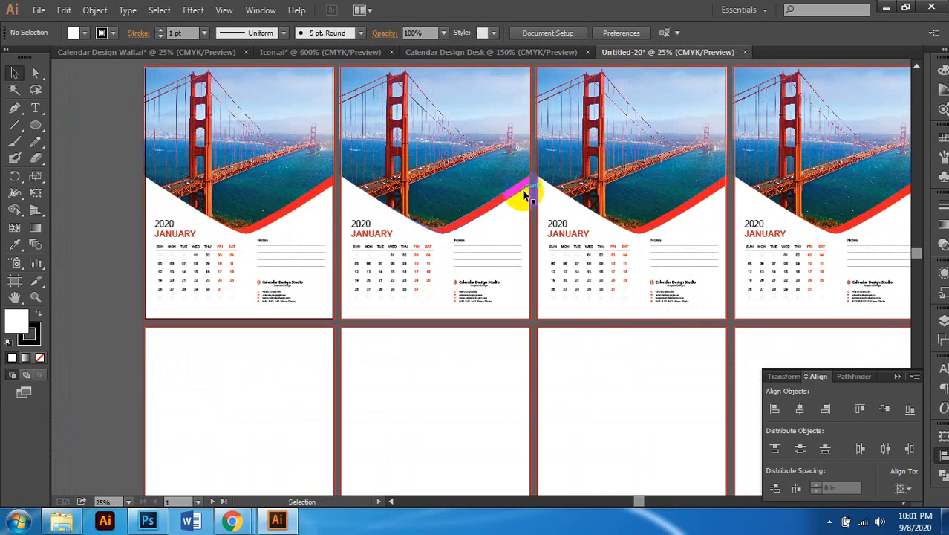
scroll(409, 369, "down", 1)
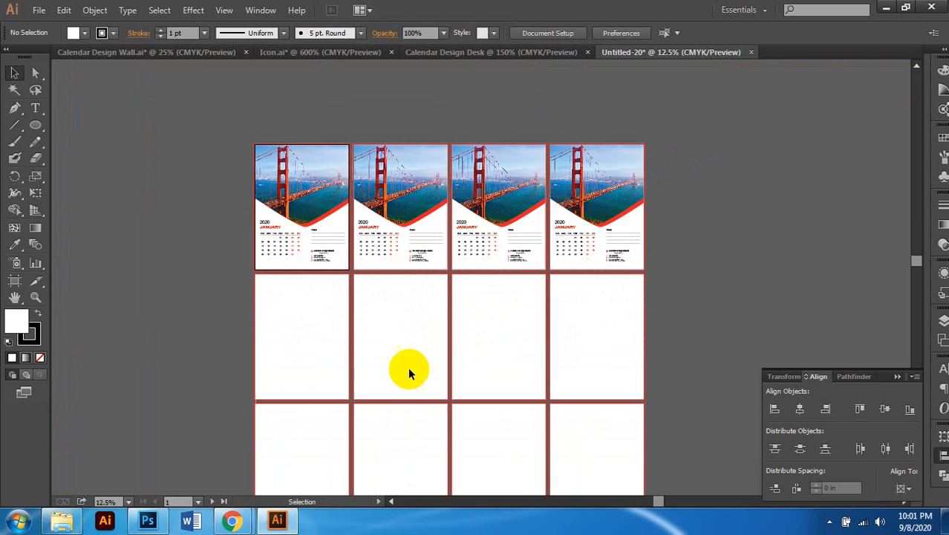
mouse_move(235, 522)
left_click(191, 472)
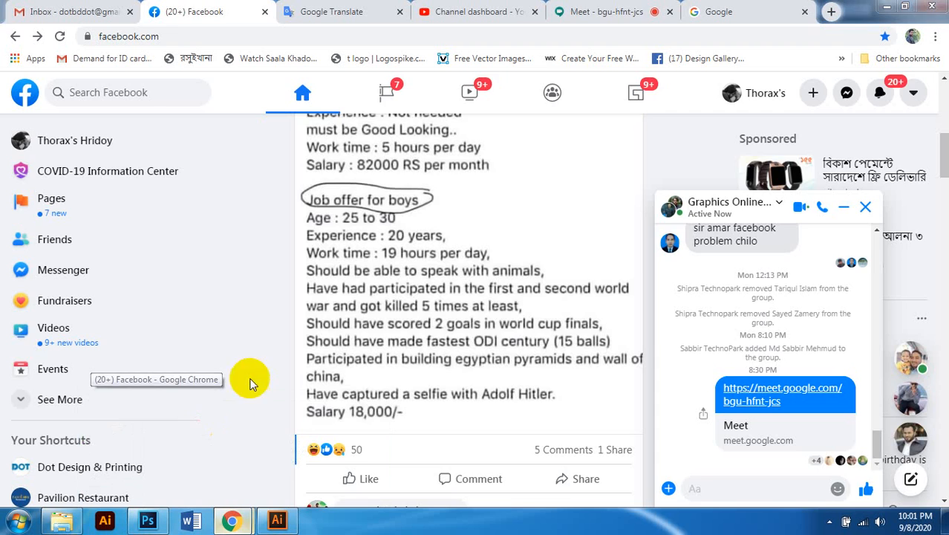
left_click(609, 11)
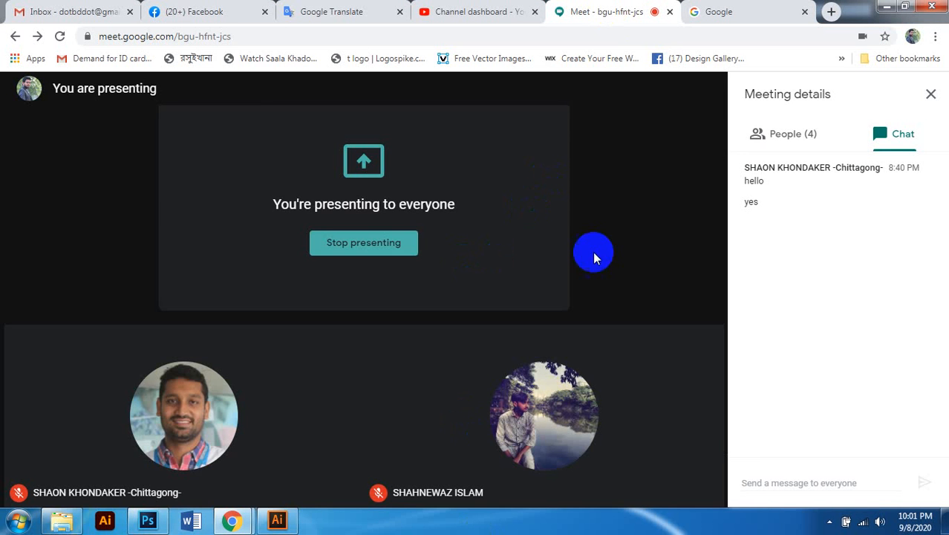
mouse_move(604, 225)
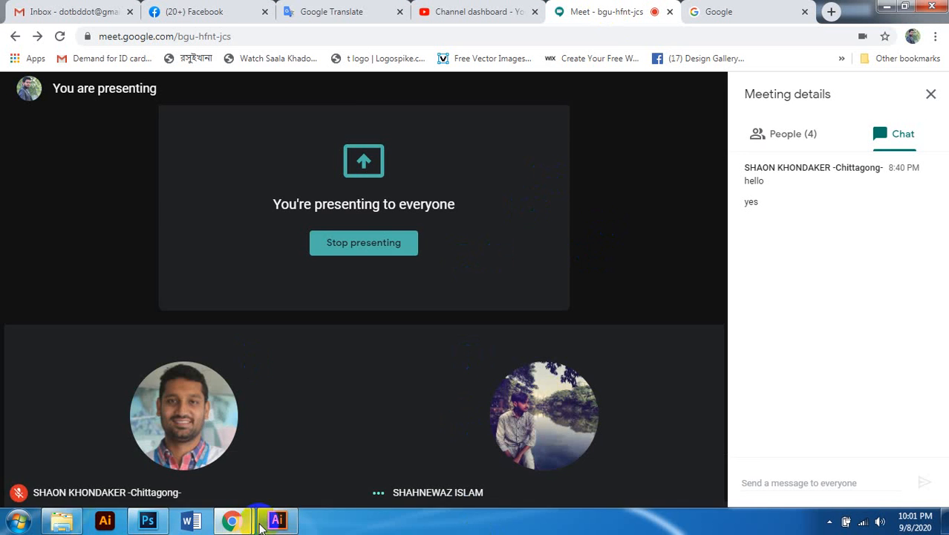
left_click(277, 522)
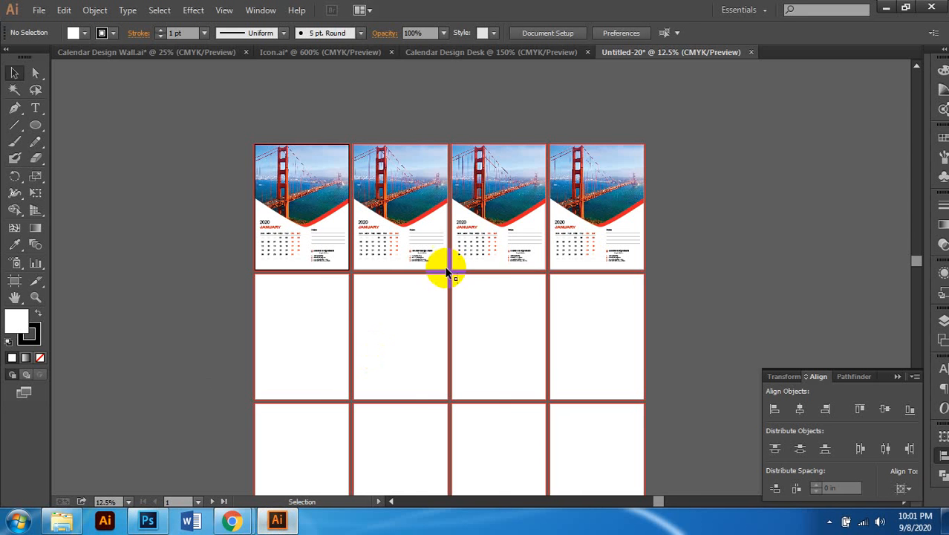
Step: Pan and zoom around Untitled-20 to review the four top-row calendar pages
scroll(645, 158, "right", 3)
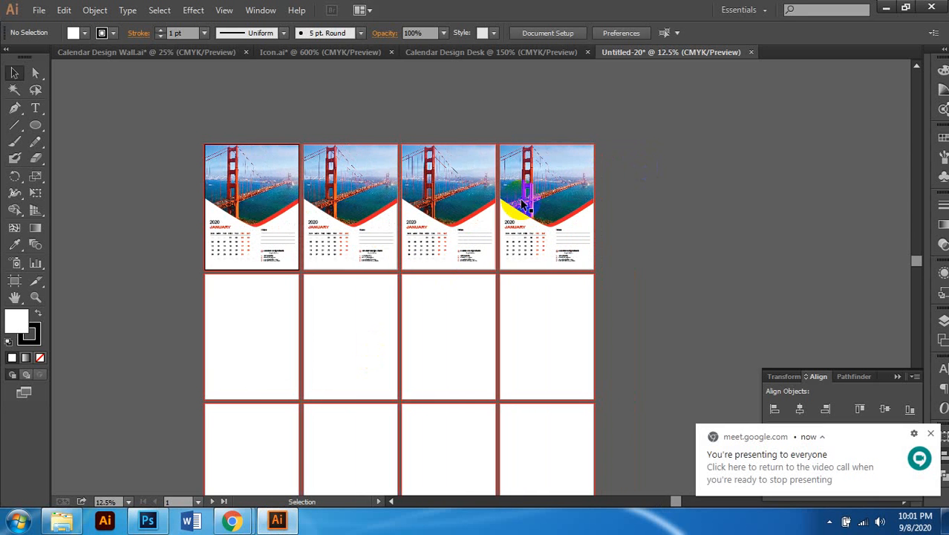
scroll(488, 203, "up", 1)
scroll(491, 207, "down", 1)
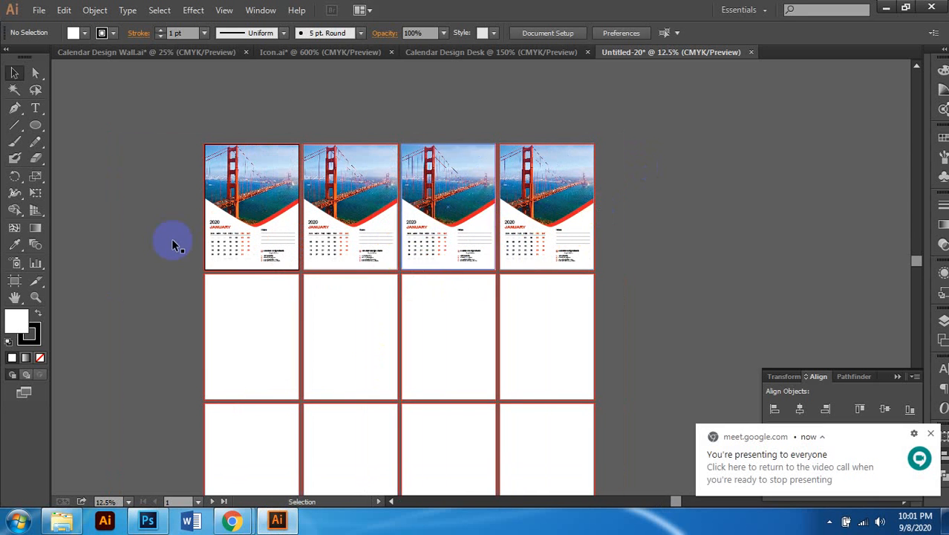
scroll(230, 217, "up", 1)
scroll(361, 217, "down", 1)
scroll(360, 217, "up", 1)
scroll(350, 223, "right", 1)
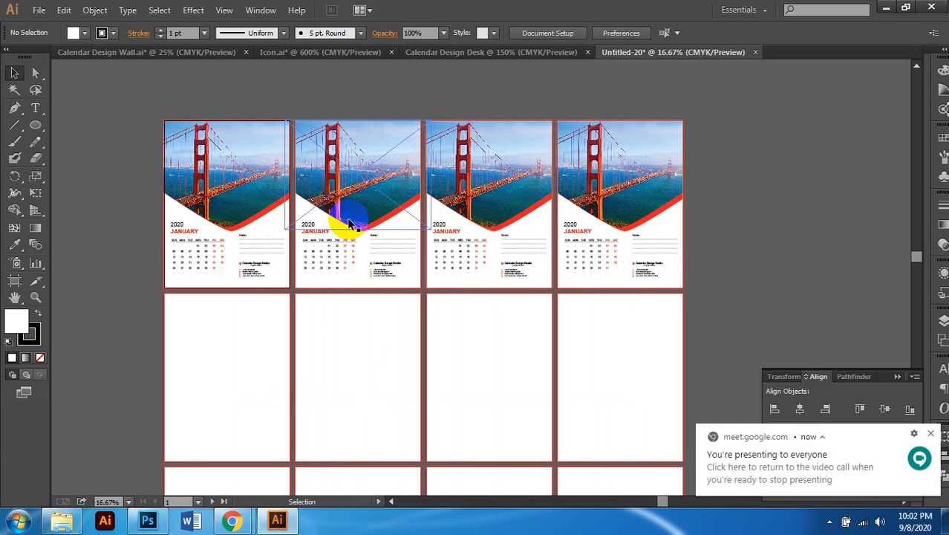
scroll(356, 221, "left", 1)
scroll(423, 233, "up", 2)
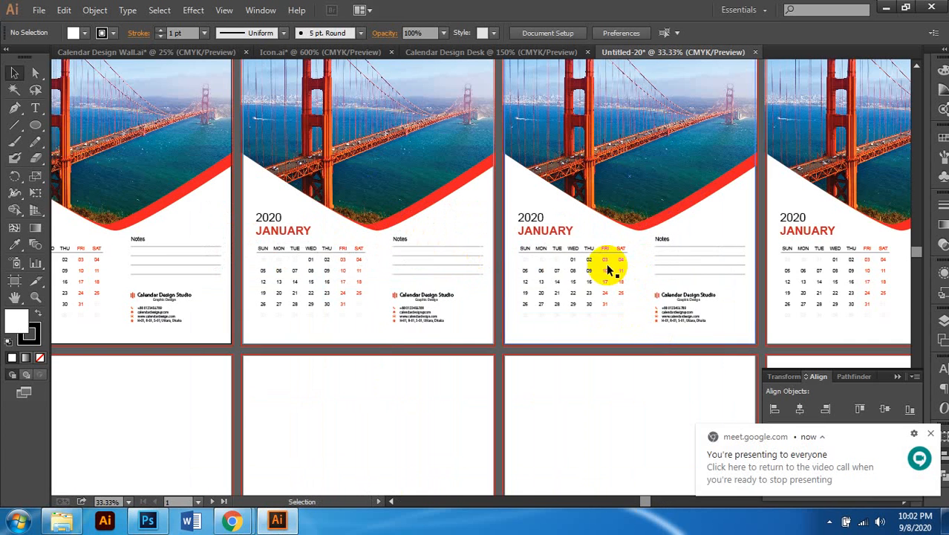
scroll(607, 269, "right", 1)
scroll(557, 293, "up", 1)
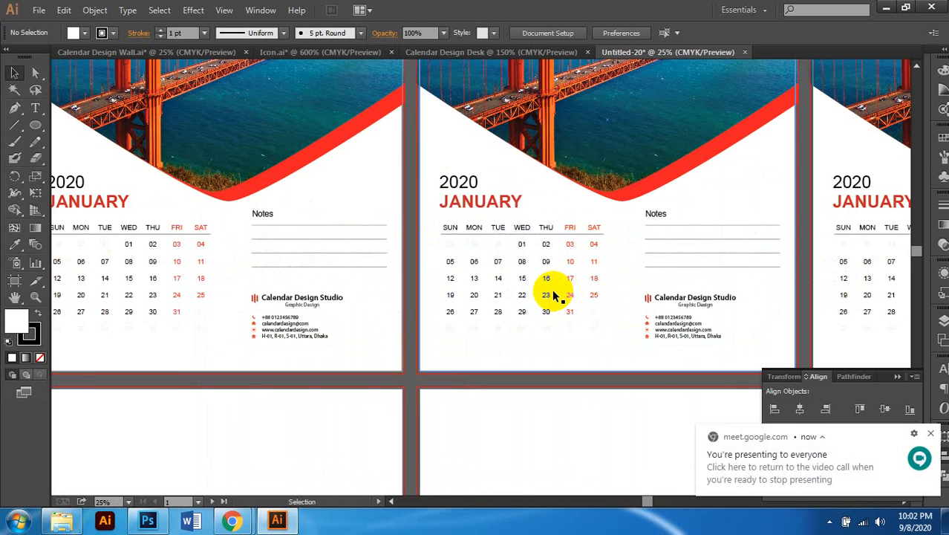
scroll(553, 296, "down", 2)
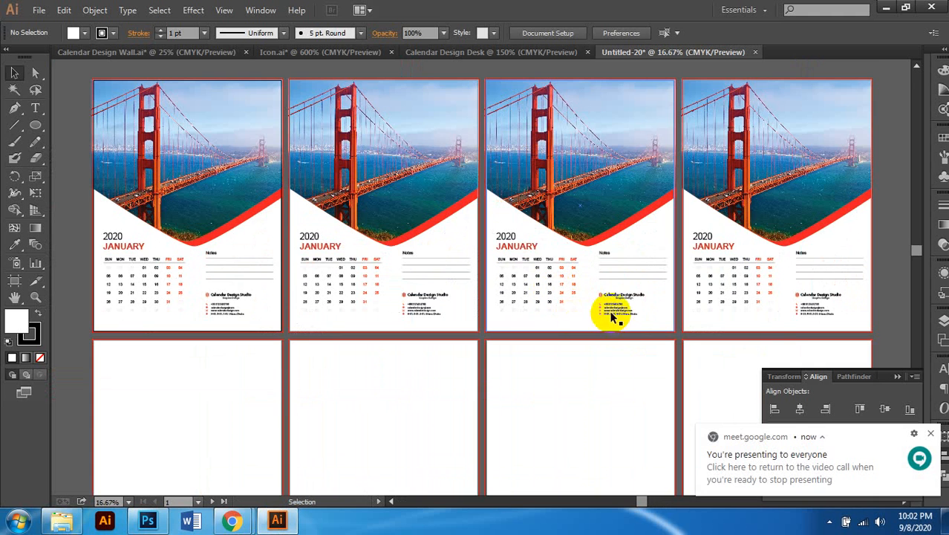
scroll(611, 315, "down", 1)
scroll(583, 363, "up", 2)
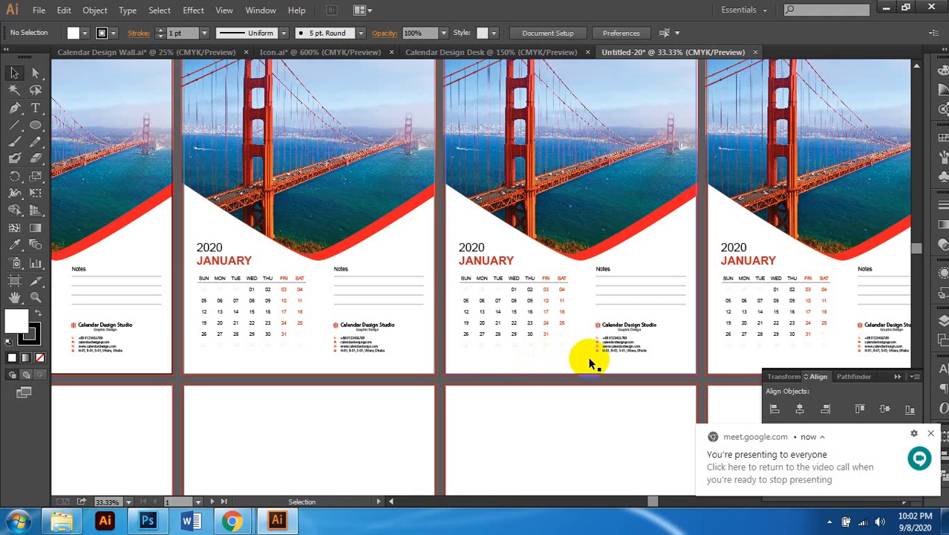
scroll(566, 309, "down", 1)
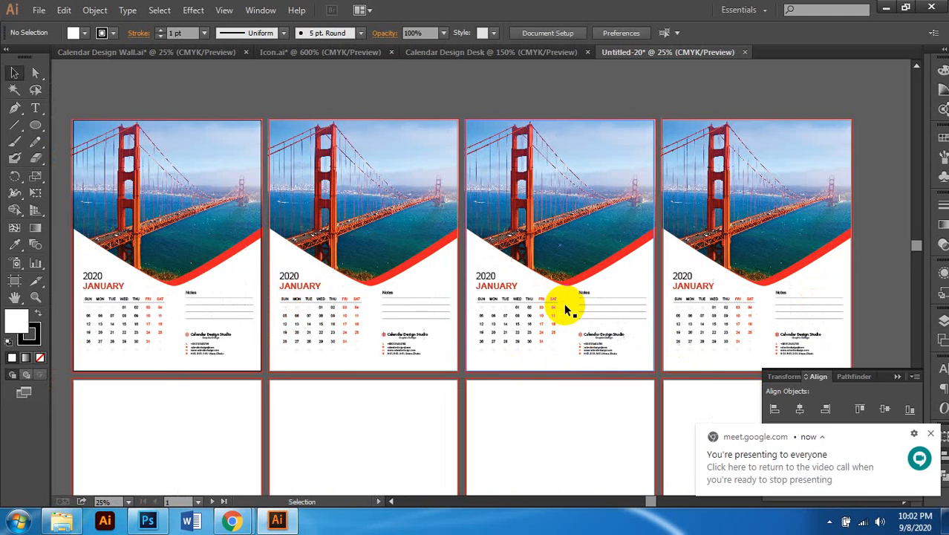
scroll(564, 302, "down", 1)
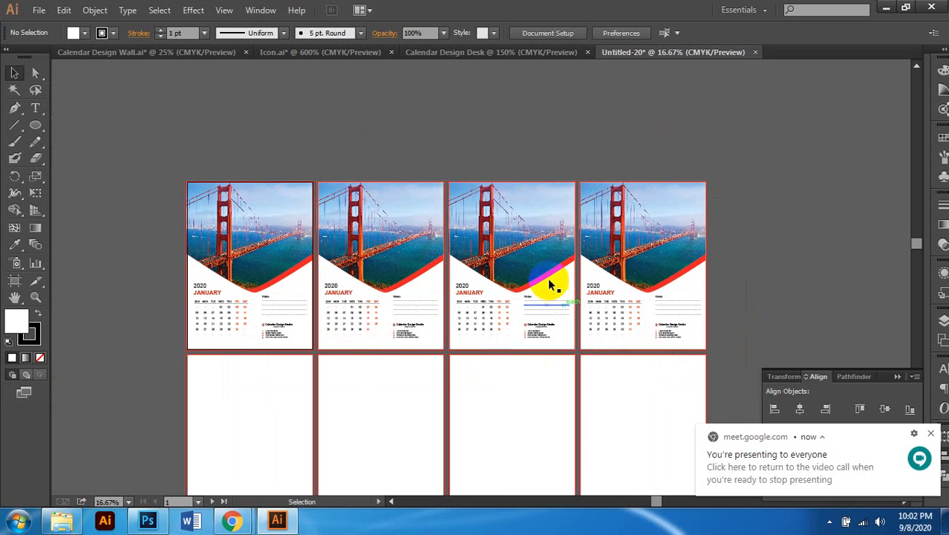
Step: Switch to Calendar Design Desk and check the desk artboard's dimensions
left_click(470, 52)
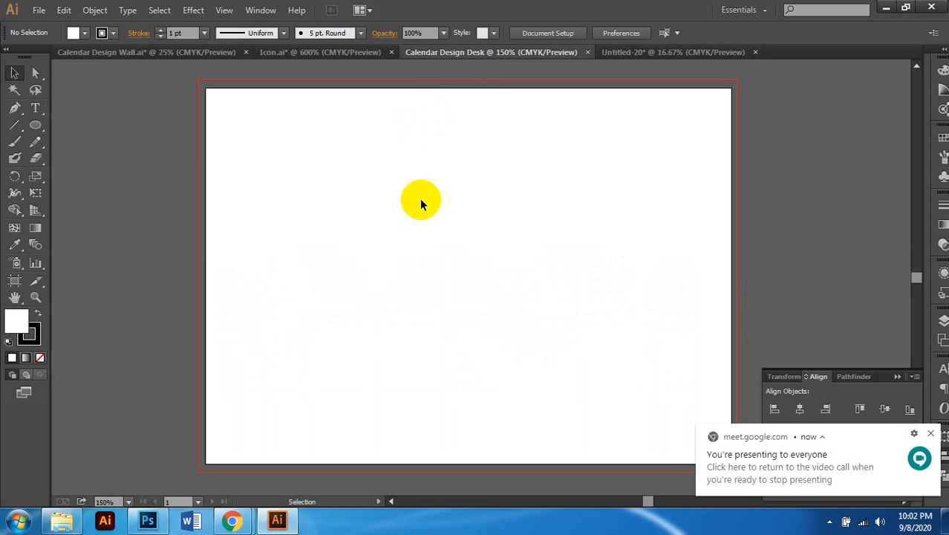
scroll(425, 212, "down", 1)
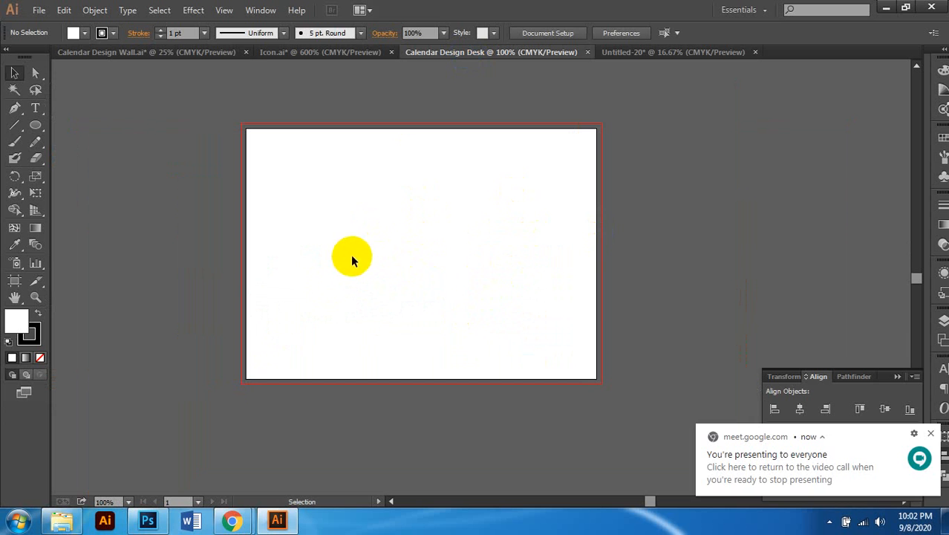
left_click(14, 281)
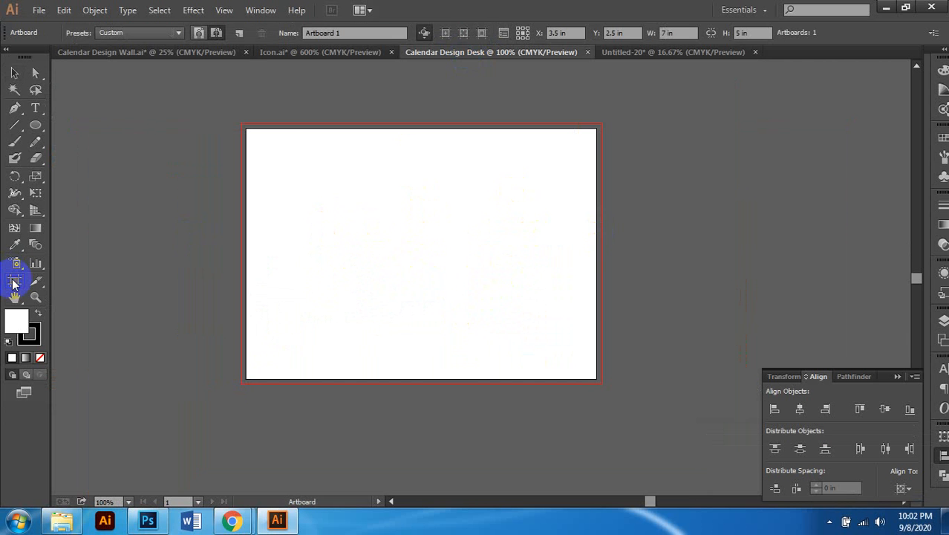
left_click(15, 72)
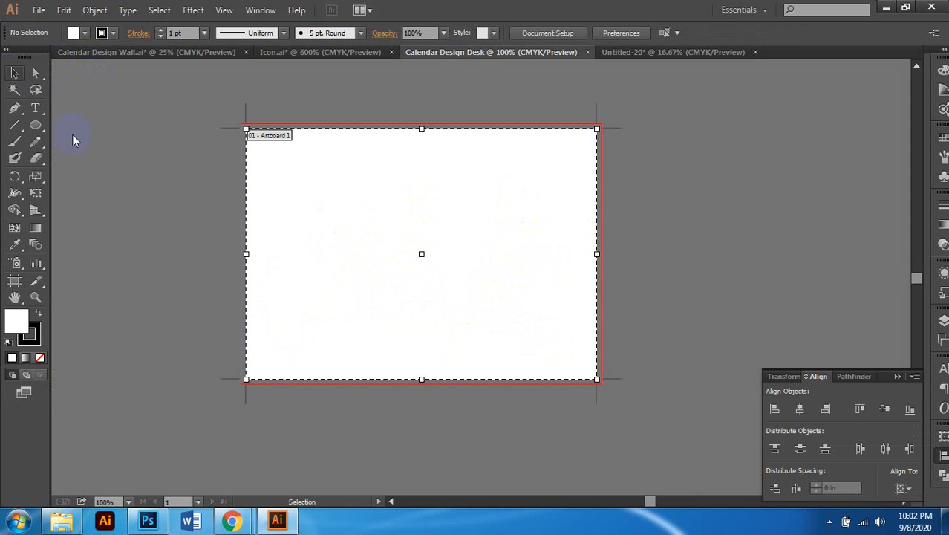
Step: Draw a 7 in × 5 in rectangle on the desk artboard
left_click_drag(35, 125, 75, 121)
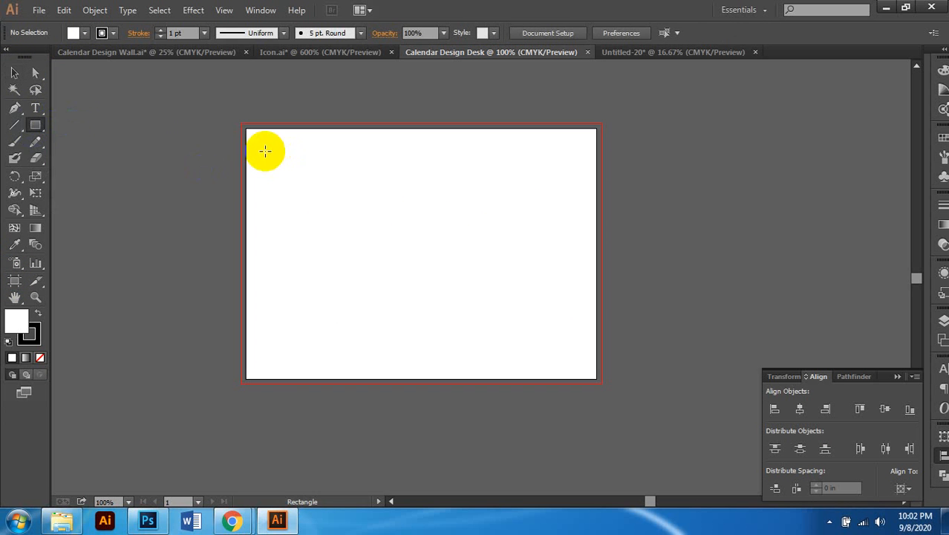
left_click(371, 194)
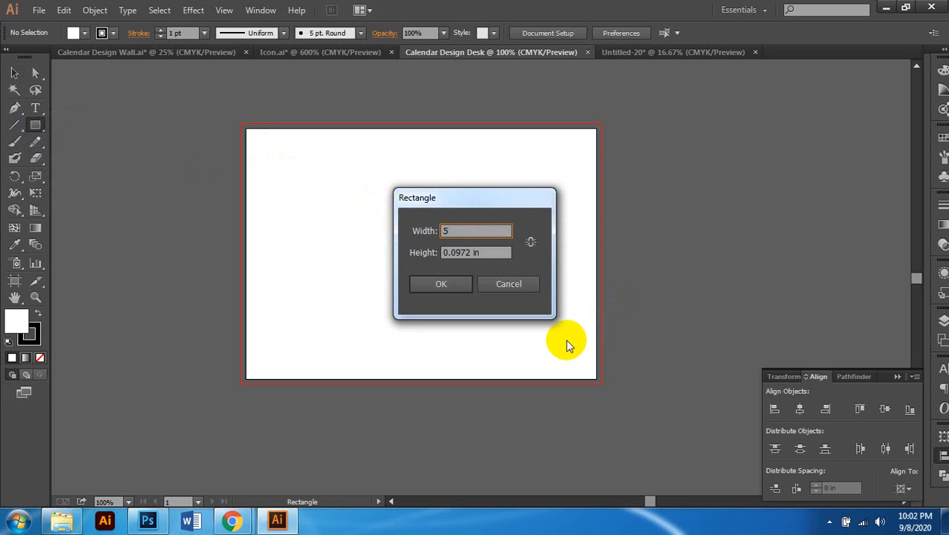
key("Tab")
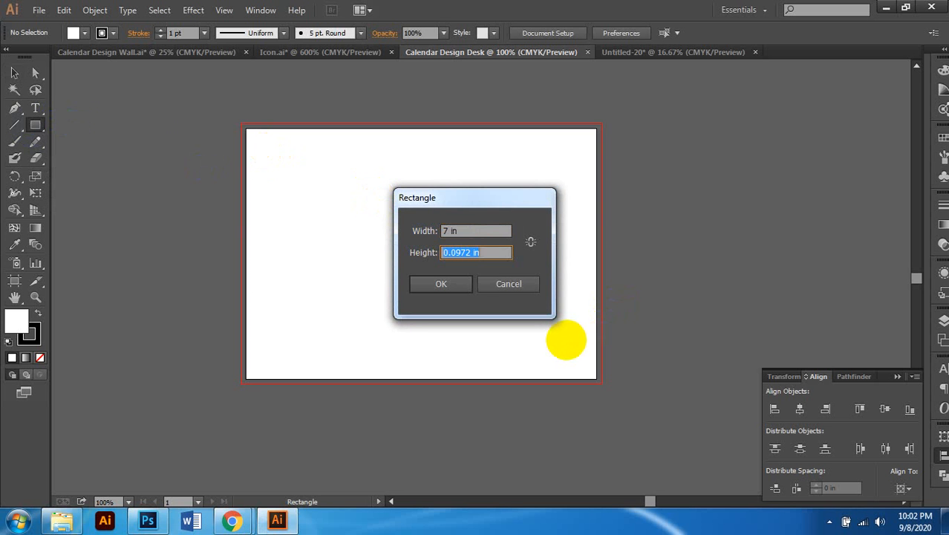
key("Return")
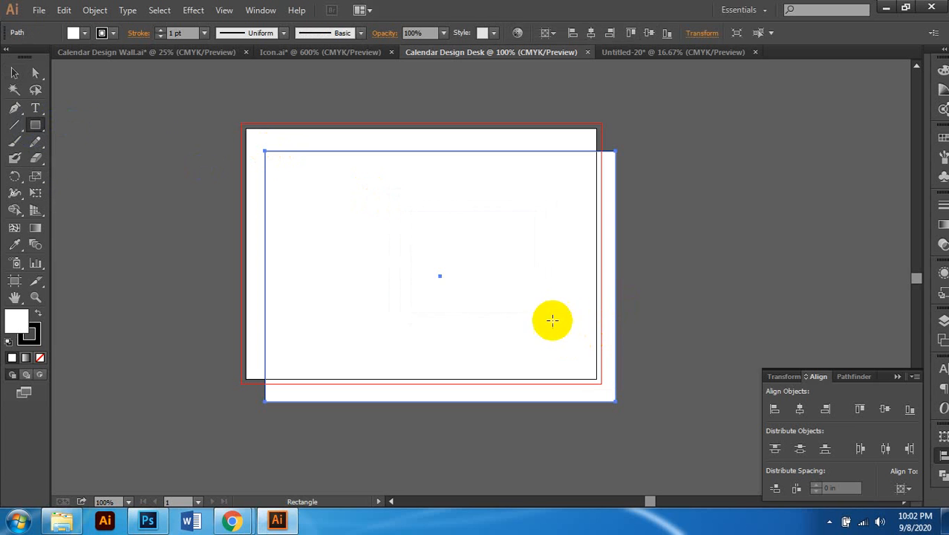
Step: Centre the rectangle horizontally and vertically on the artboard, then return to Calendar Design Wall
left_click(14, 72)
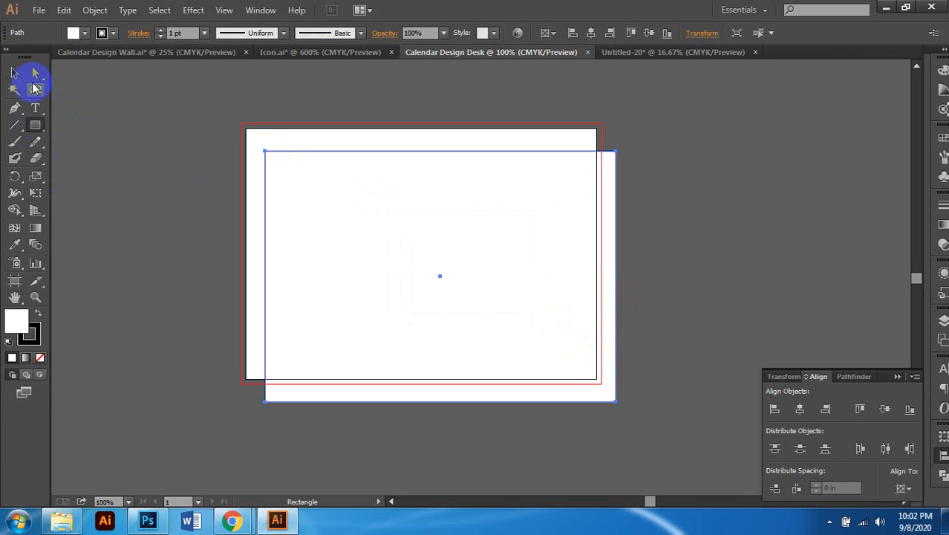
left_click(593, 33)
left_click(649, 33)
scroll(522, 233, "left", 1)
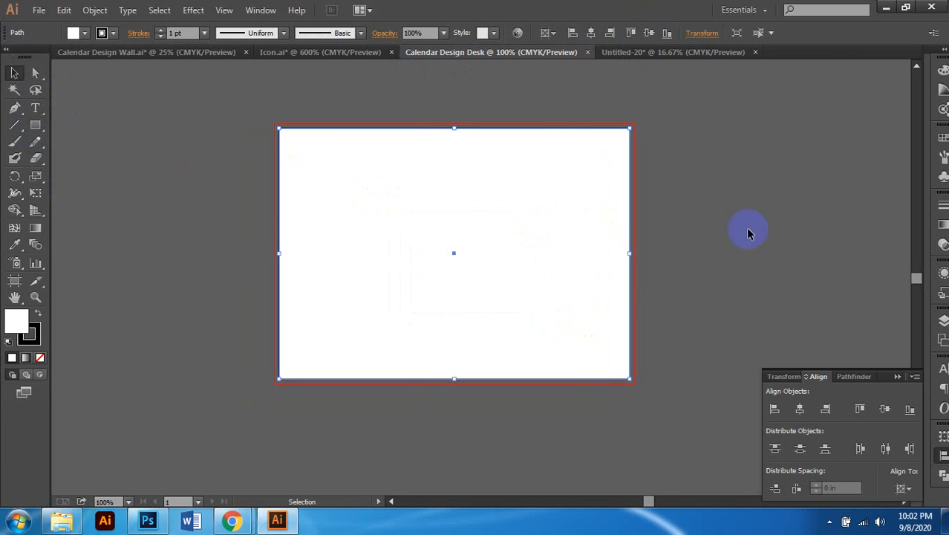
left_click(696, 82)
scroll(371, 195, "right", 1)
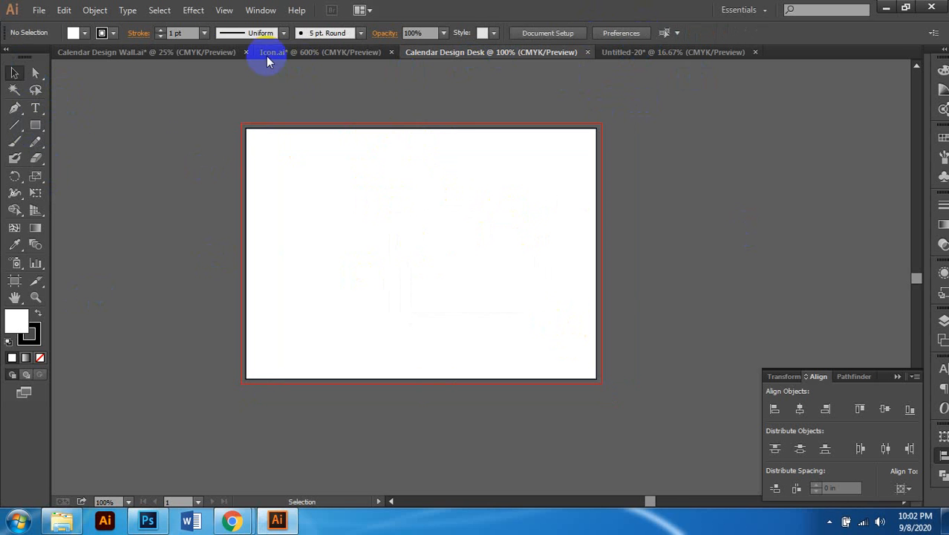
left_click(178, 53)
Step: Copy the wall calendar's 2020 JANUARY heading together with its day grid
left_click(280, 374)
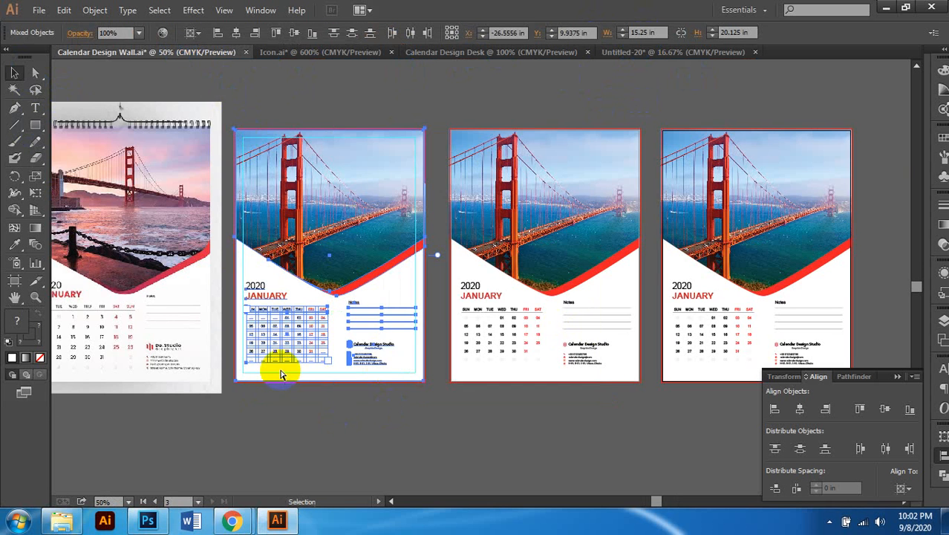
scroll(281, 375, "up", 3)
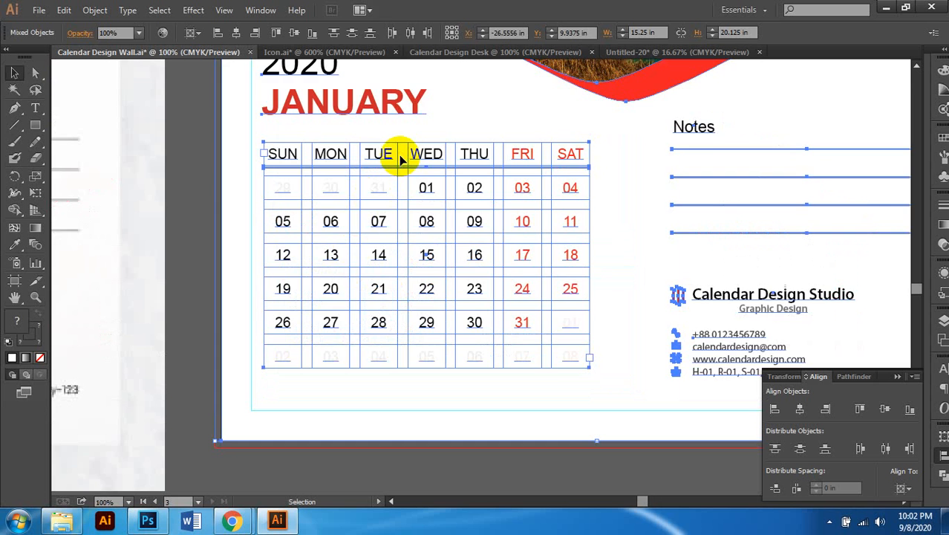
left_click(359, 396)
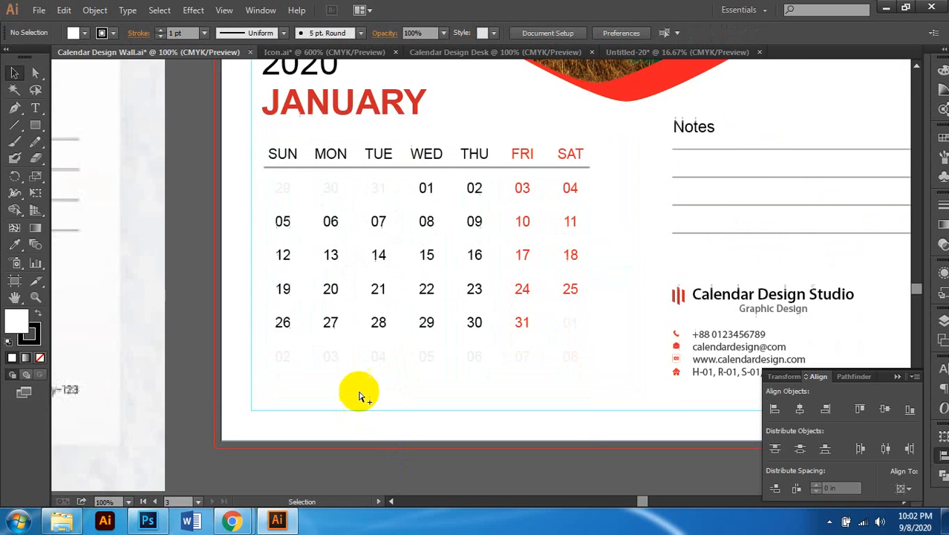
scroll(359, 396, "down", 2)
right_click(375, 250)
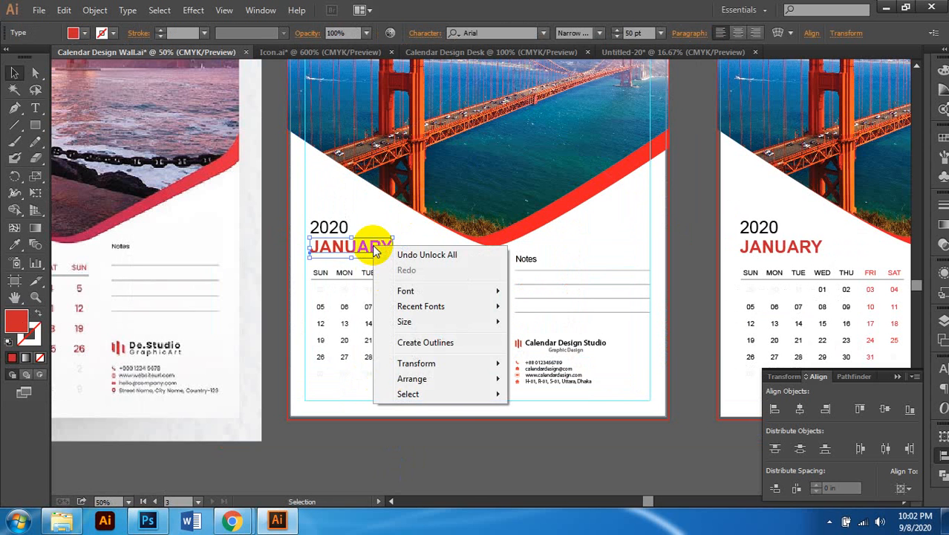
left_click(272, 245)
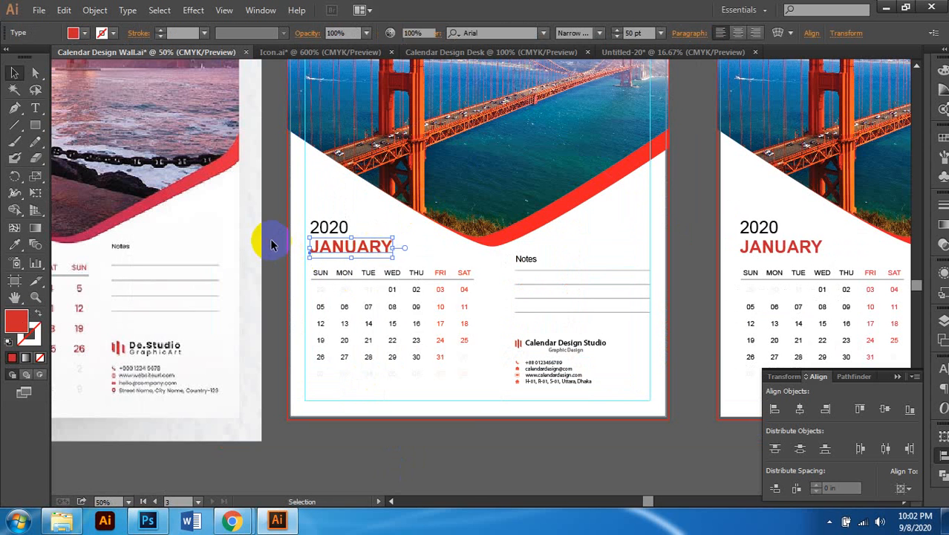
left_click(359, 275)
left_click(359, 276)
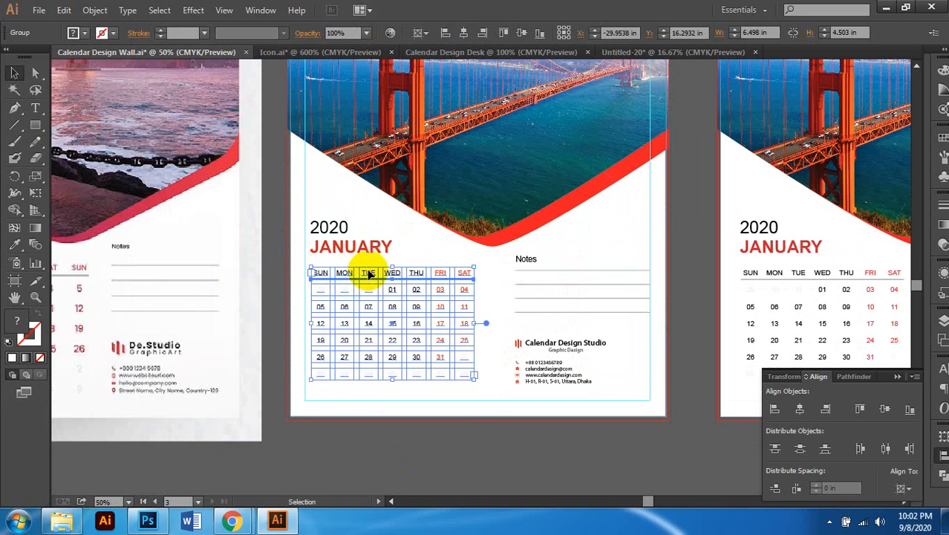
left_click(366, 244, "shift")
left_click(336, 232, "shift")
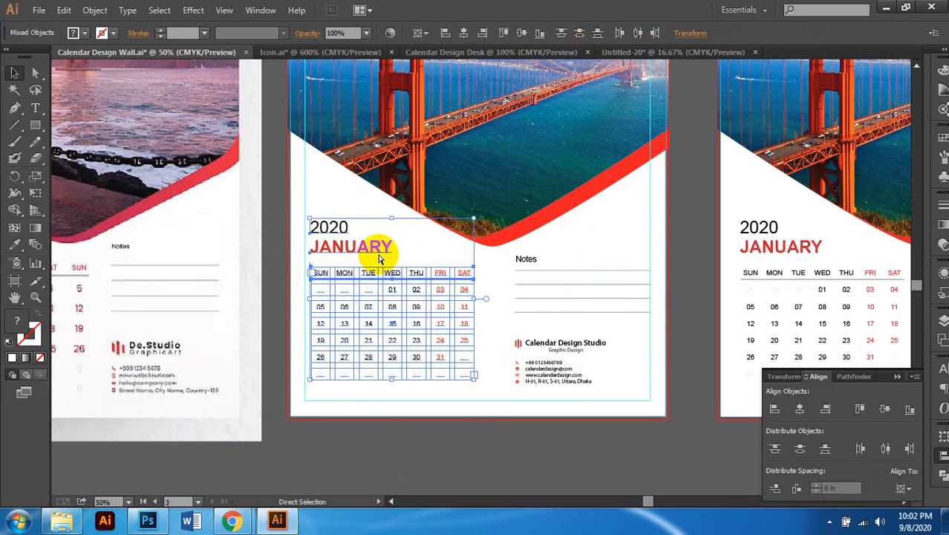
key("ctrl+c")
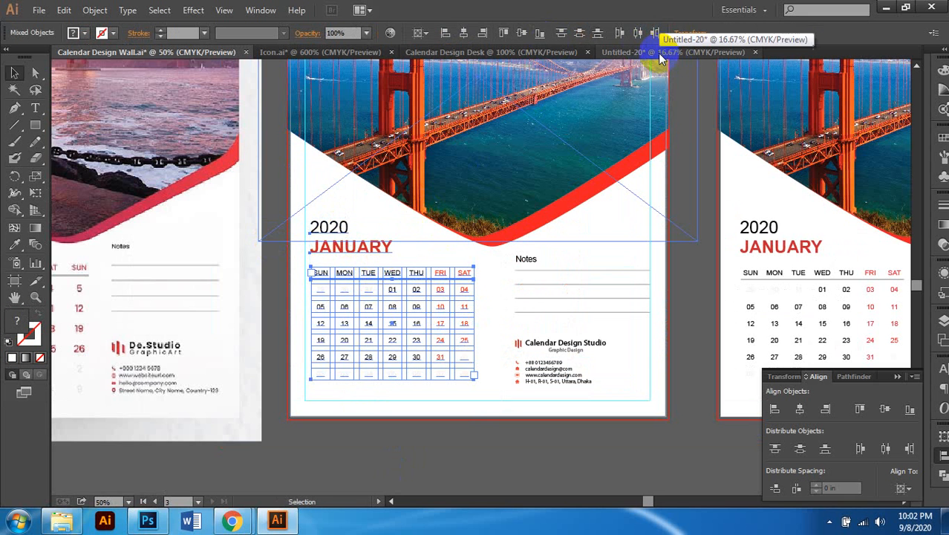
Step: Return to the Calendar Design Desk document
left_click(659, 54)
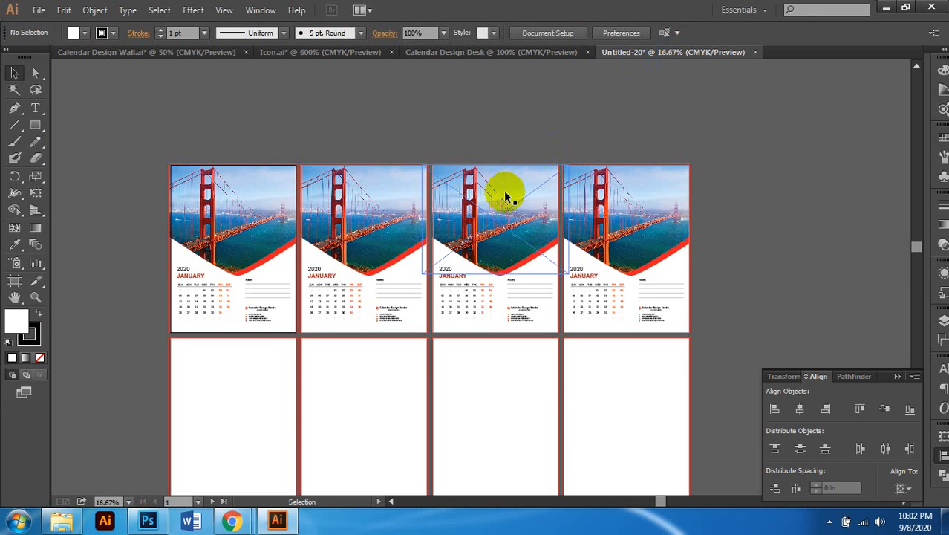
left_click(524, 53)
scroll(392, 190, "down", 1)
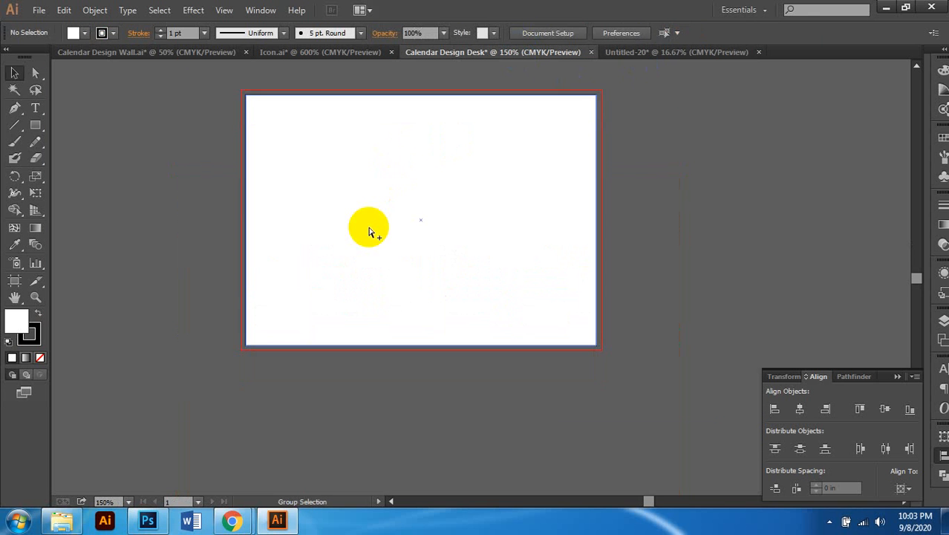
Step: Paste the heading and grid onto the desk page and scale the group down
scroll(370, 228, "up", 1)
scroll(372, 226, "down", 1)
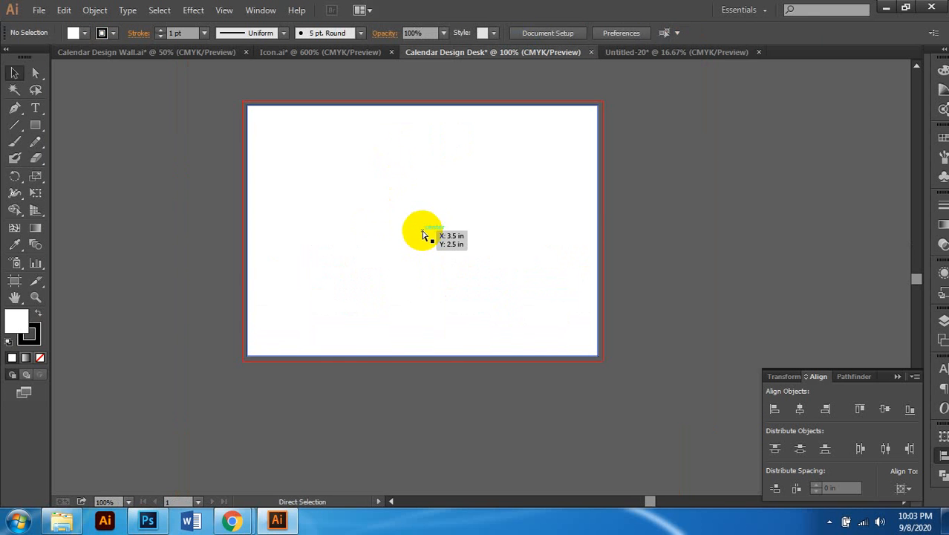
key("ctrl+v")
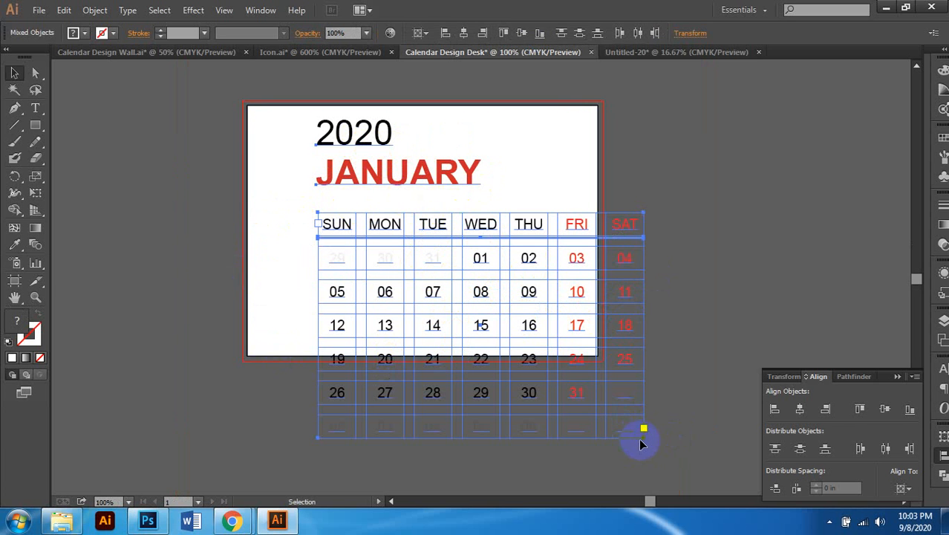
left_click(573, 228)
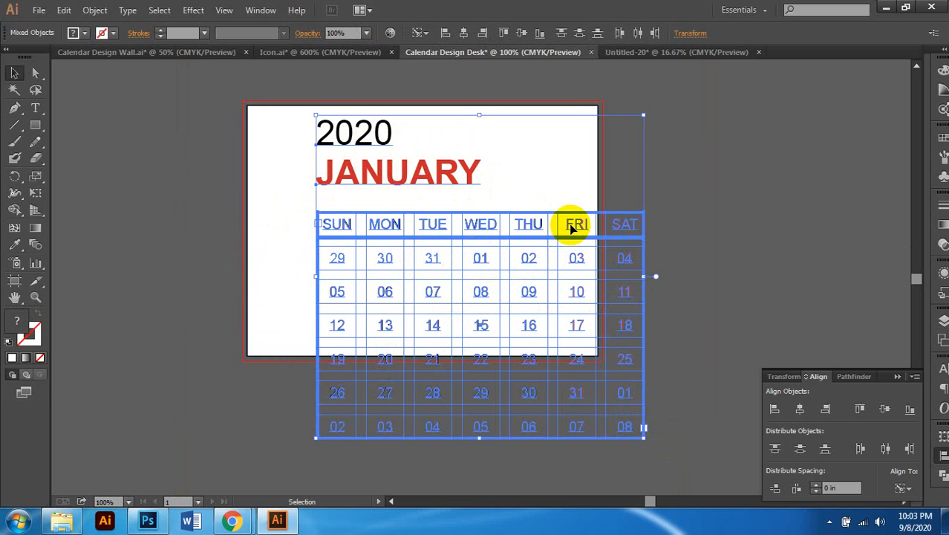
left_click_drag(641, 441, 454, 315)
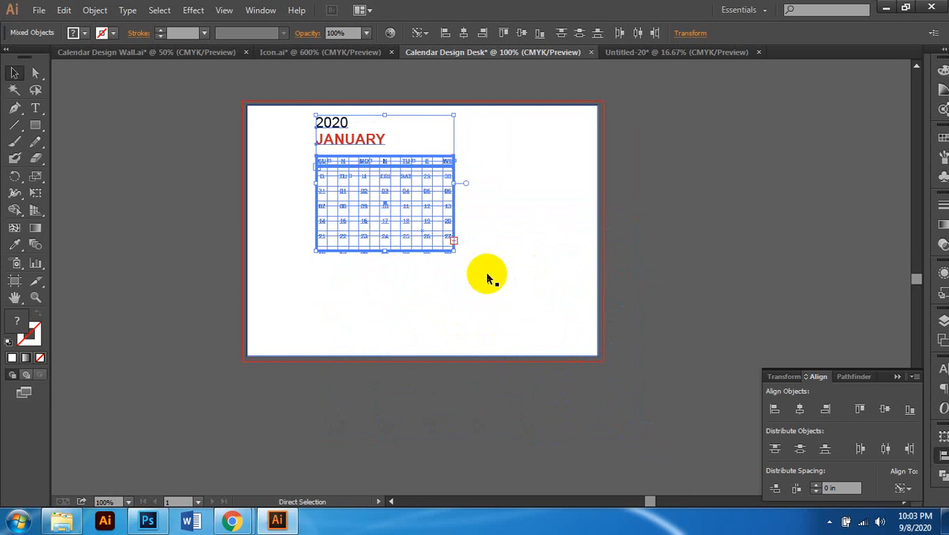
Step: Move the smaller calendar block down-left and select the white page background rectangle
scroll(488, 274, "left", 1)
scroll(479, 197, "up", 1)
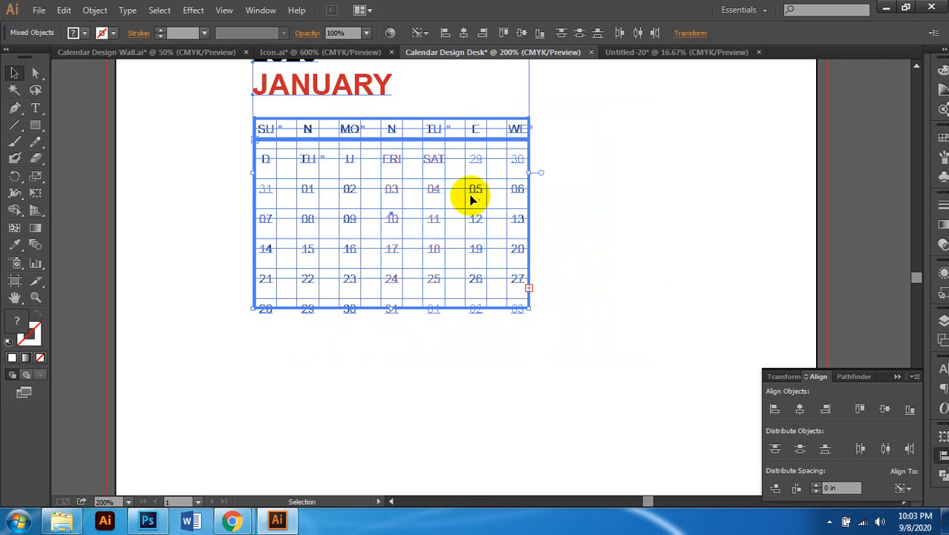
left_click_drag(440, 145, 392, 248)
scroll(396, 248, "right", 1)
scroll(400, 267, "up", 1)
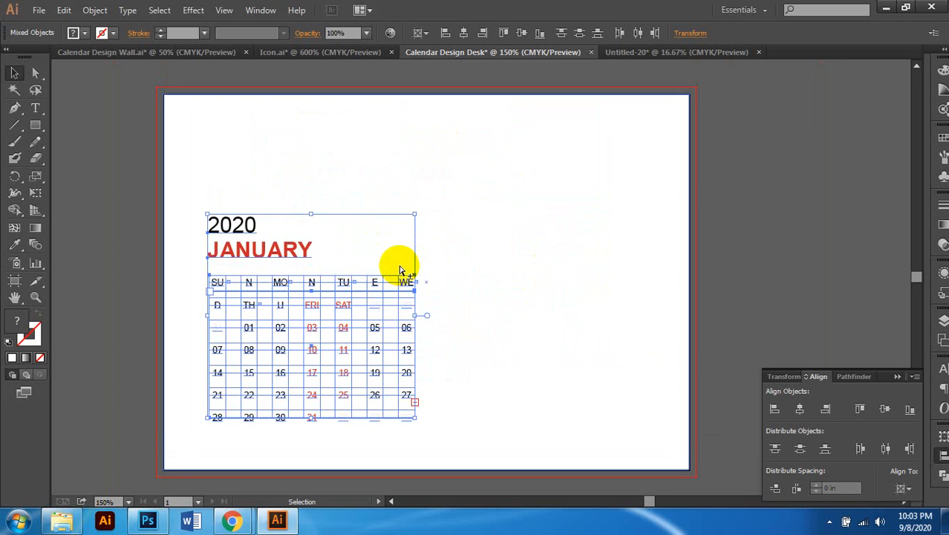
scroll(400, 267, "down", 1)
left_click(364, 286)
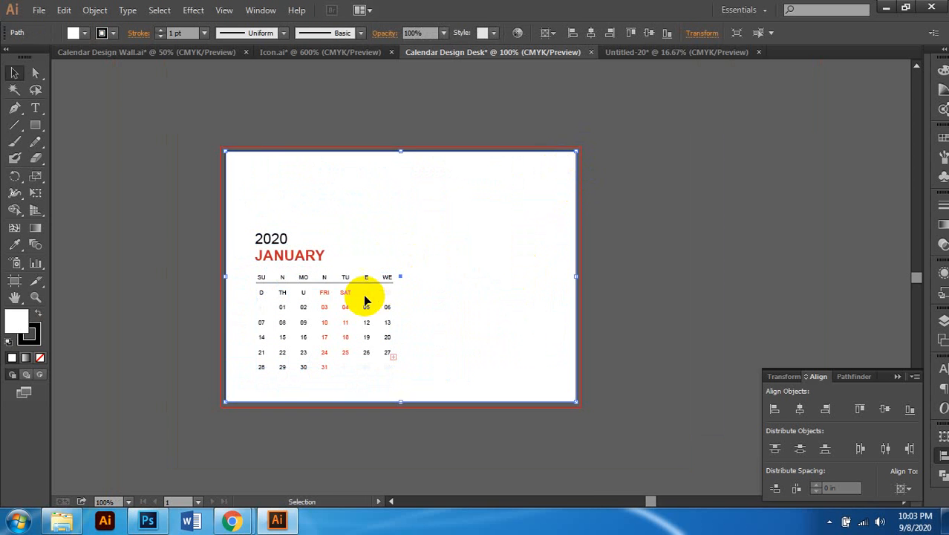
scroll(363, 294, "up", 1)
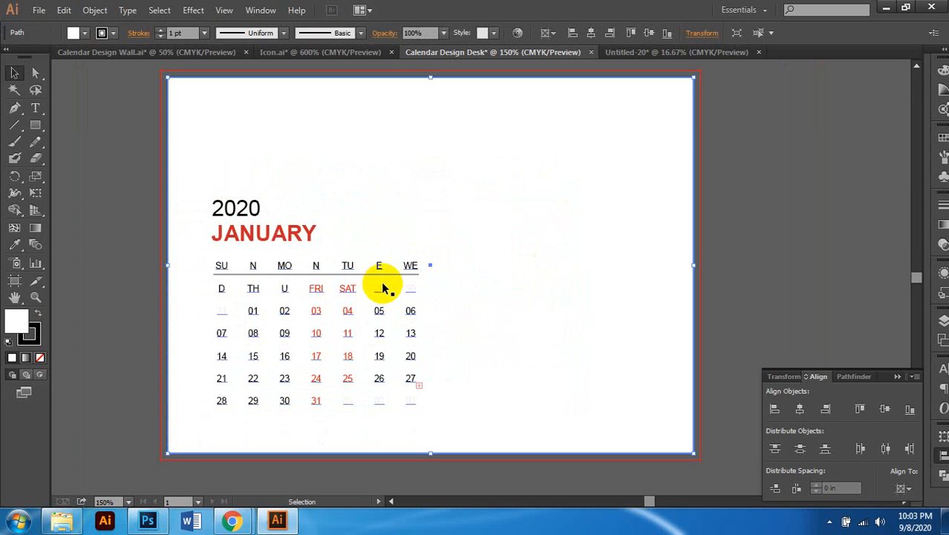
scroll(390, 279, "right", 1)
scroll(401, 274, "left", 2)
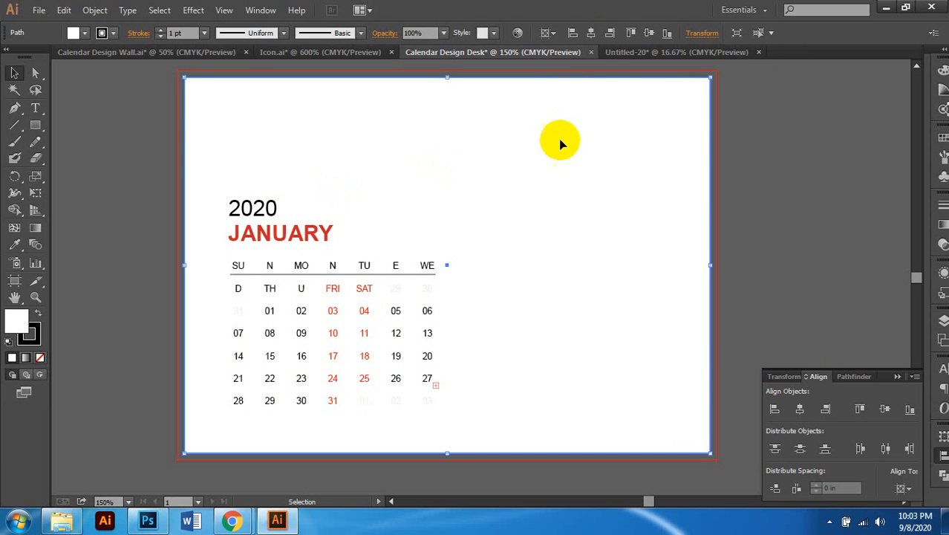
Step: Offset the white page rectangle's path by -0.3 in to create an inset rectangle
left_click(78, 15)
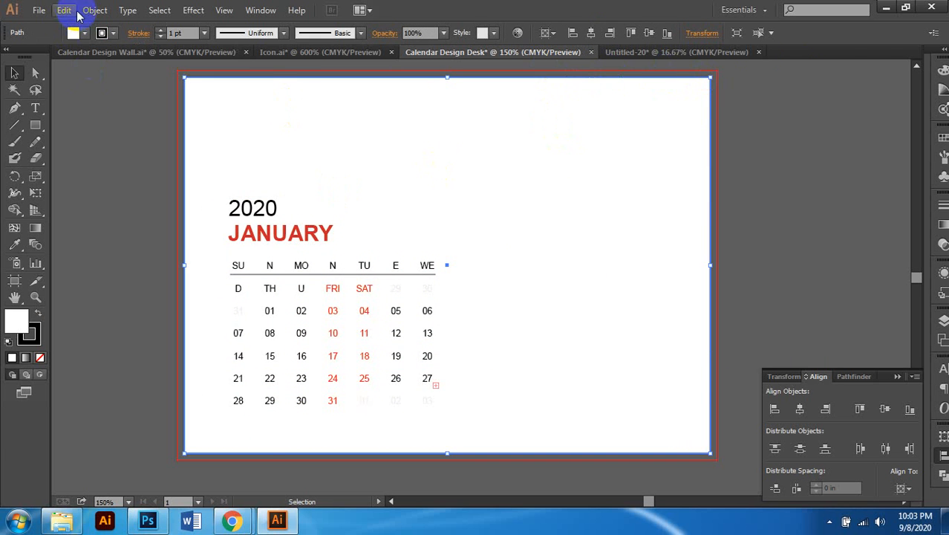
left_click(93, 11)
mouse_move(180, 298)
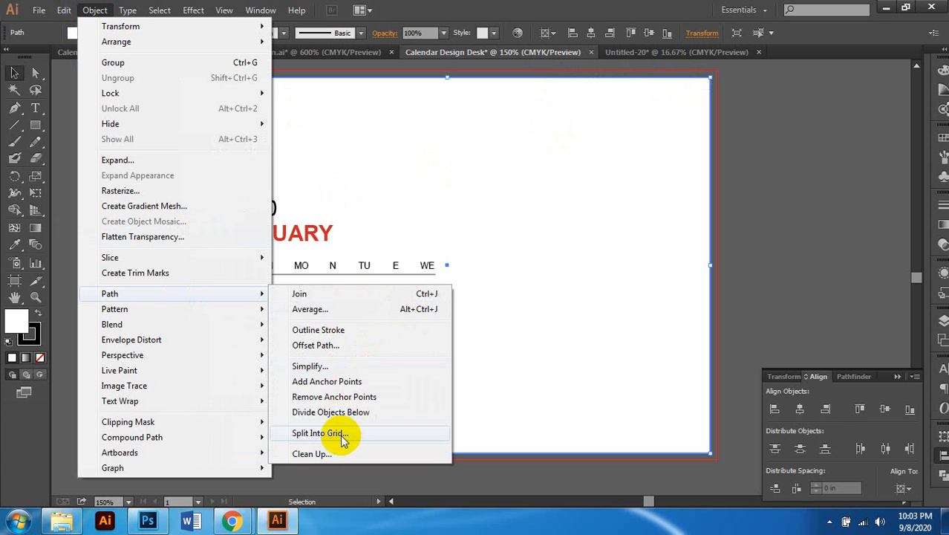
left_click(336, 344)
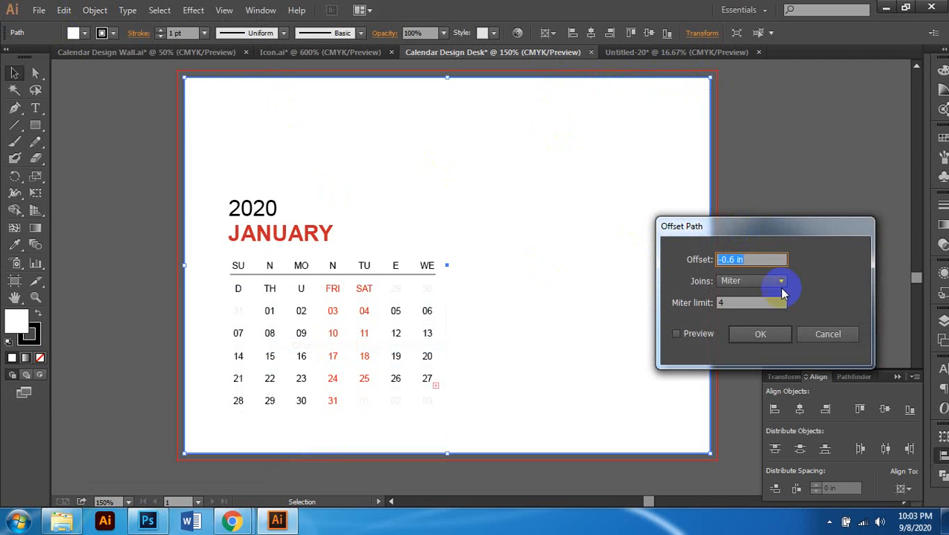
left_click(728, 259)
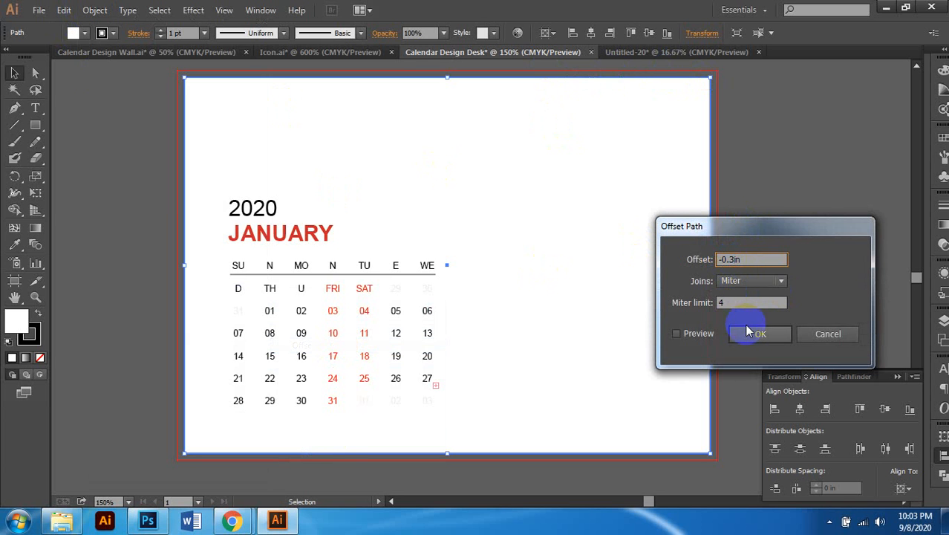
left_click(693, 333)
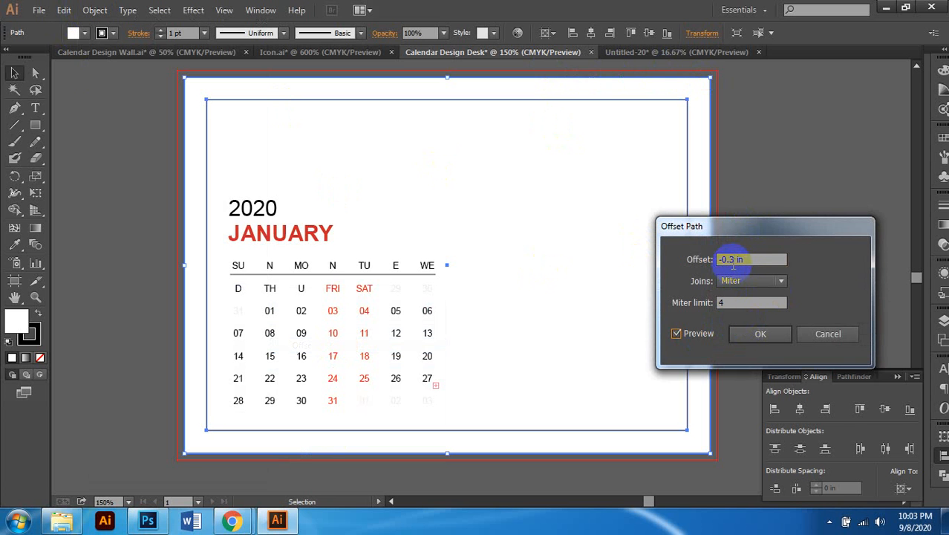
left_click(768, 340)
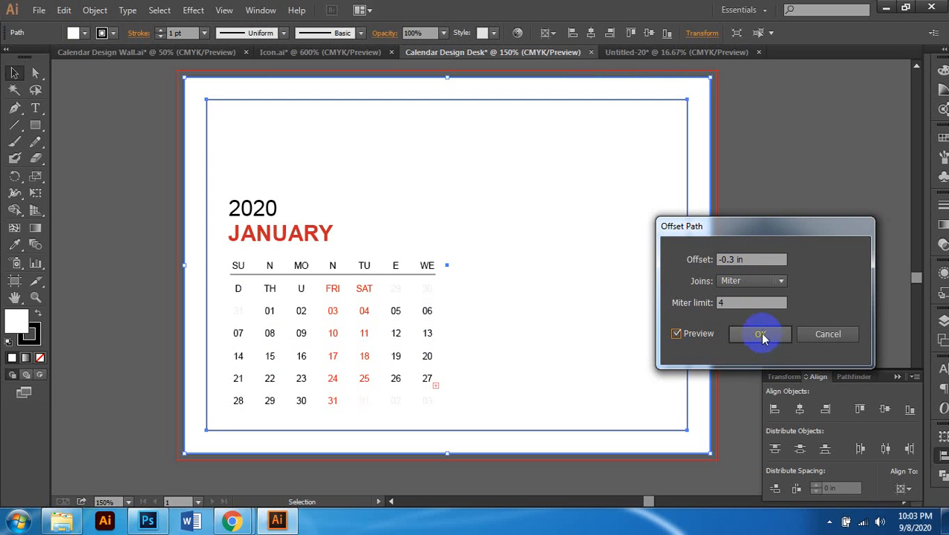
Step: Convert the inset rectangle into a margin guide
right_click(677, 102)
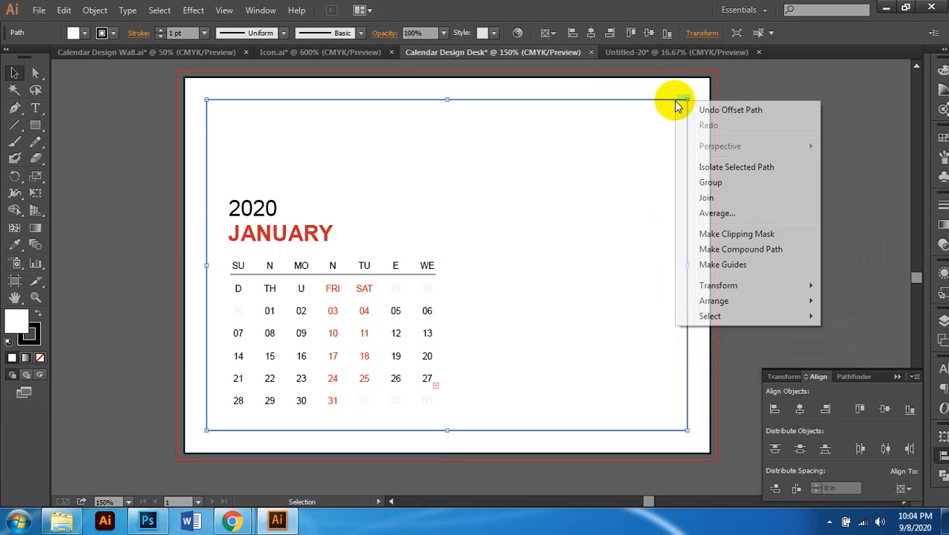
left_click(741, 265)
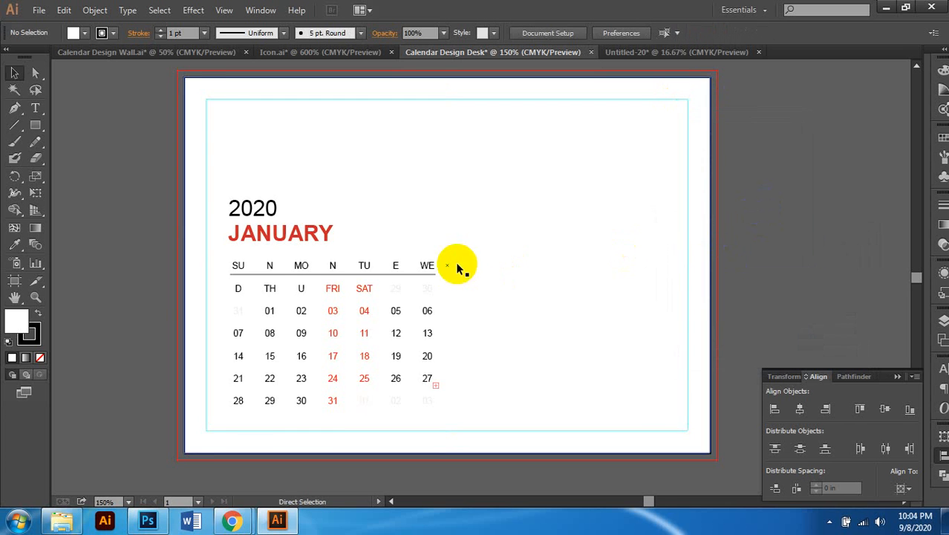
scroll(426, 259, "down", 1)
scroll(429, 257, "down", 1)
scroll(407, 289, "up", 1)
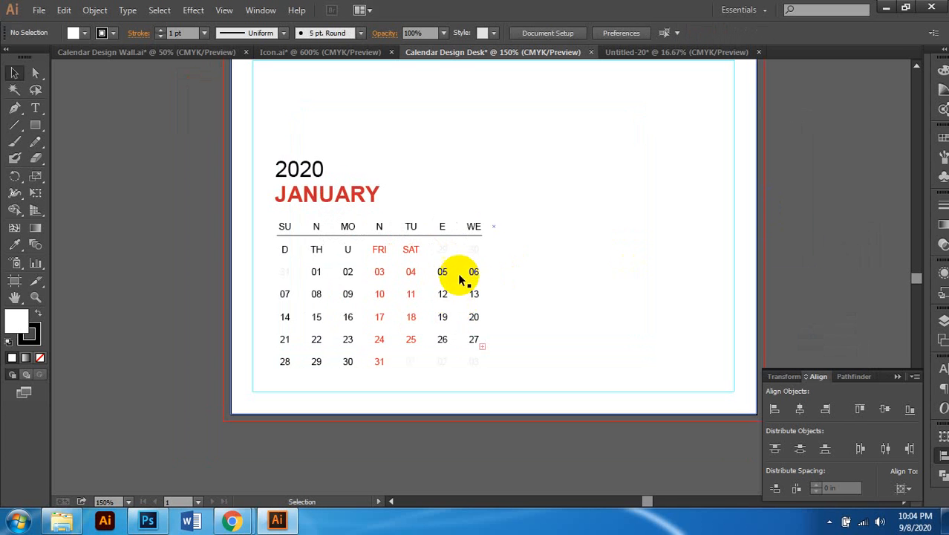
left_click(442, 281)
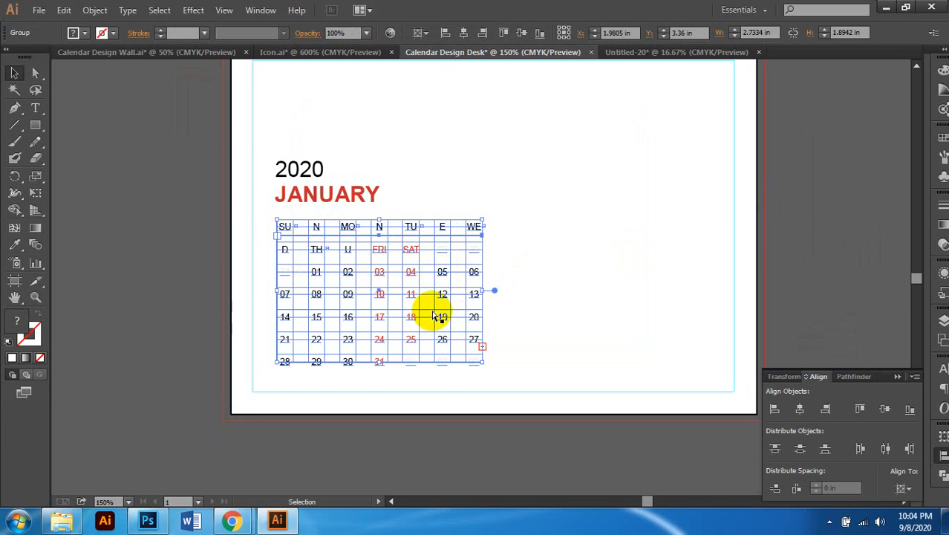
scroll(434, 314, "up", 1)
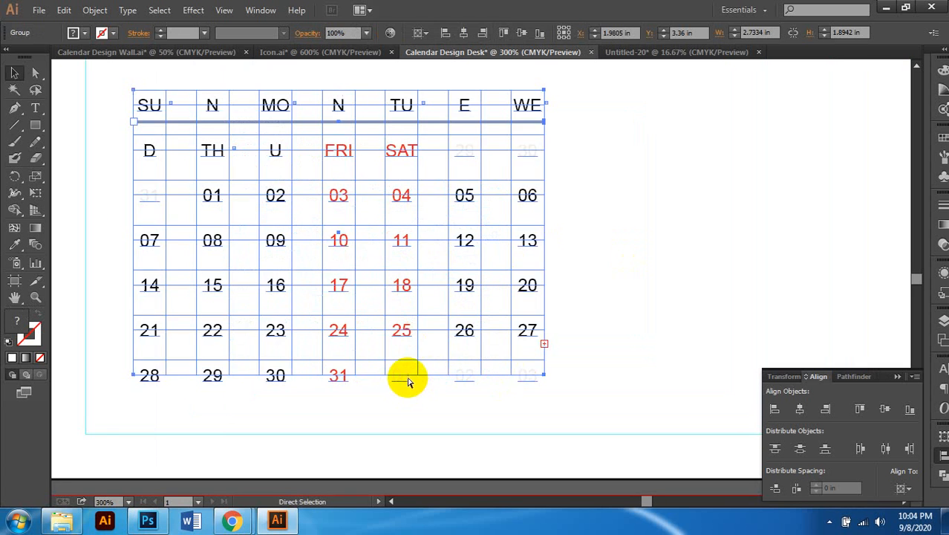
Step: Ungroup the pasted calendar group
scroll(413, 355, "down", 1)
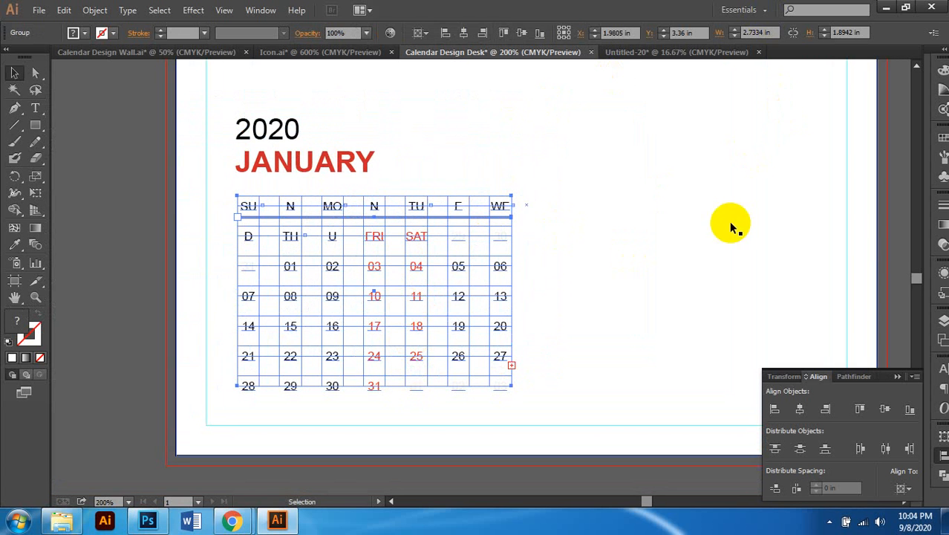
double_click(494, 216)
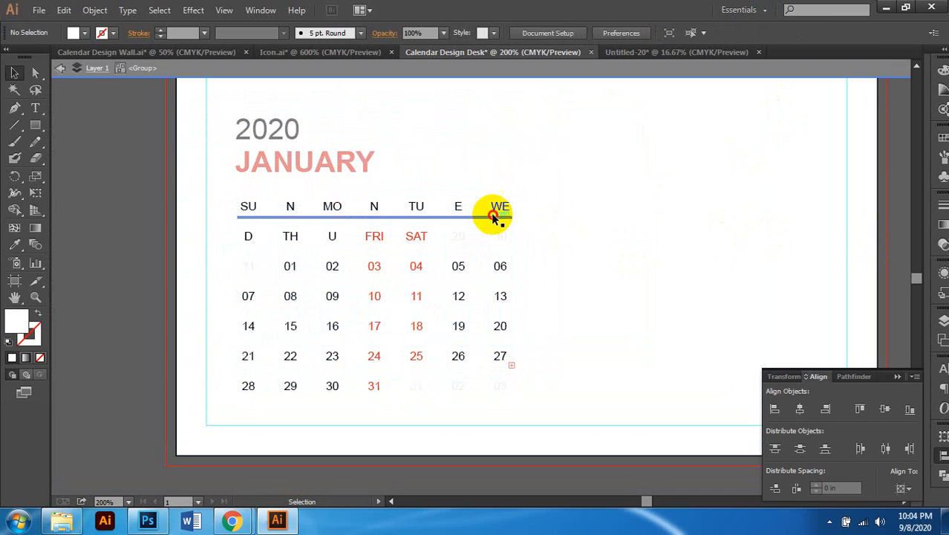
left_click(496, 217)
double_click(615, 231)
left_click(500, 215)
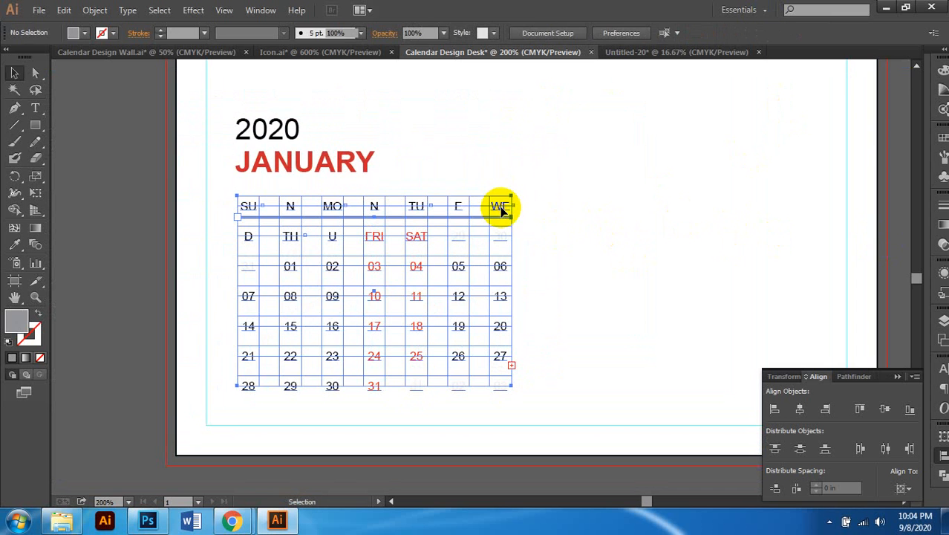
right_click(516, 211)
left_click(547, 292)
left_click(547, 289)
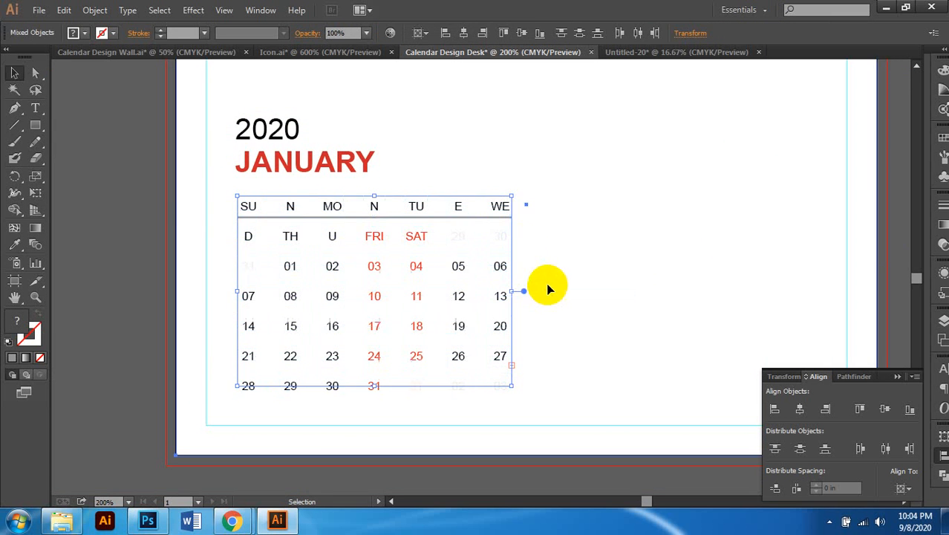
Step: Set the calendar text to 7 pt, then reduce it to 6 pt
left_click(504, 206)
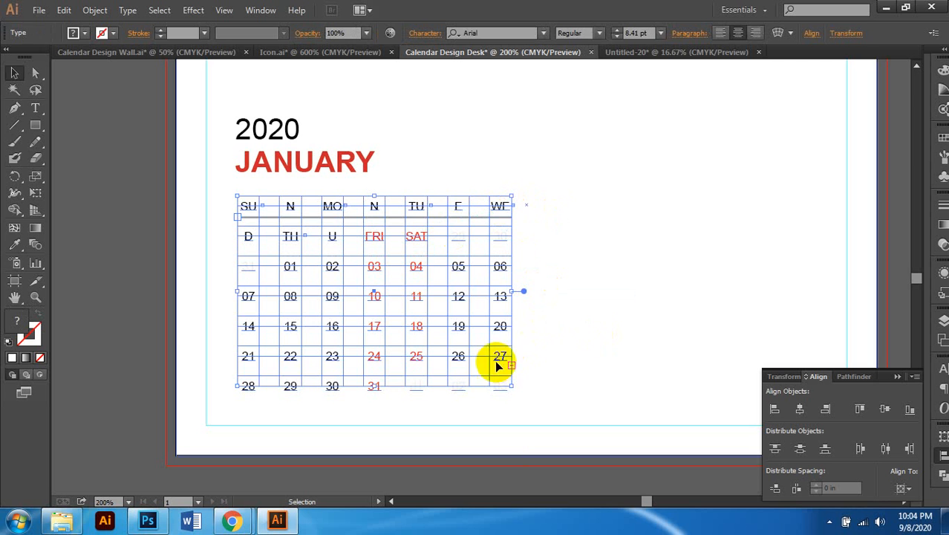
left_click(631, 34)
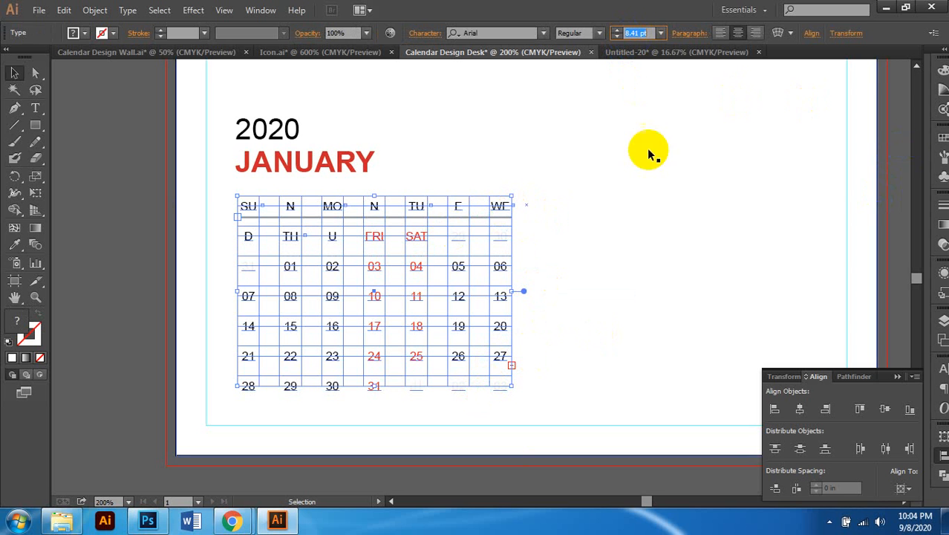
key("Return")
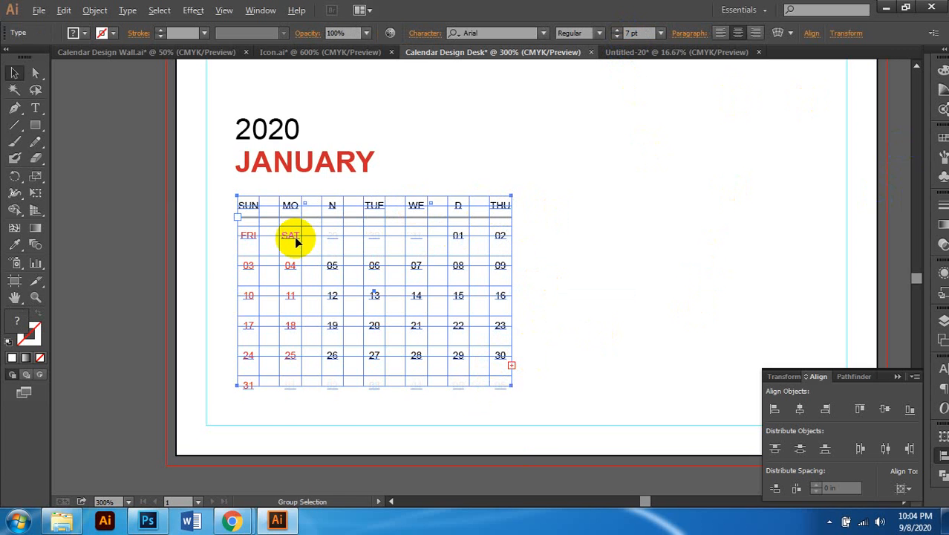
scroll(290, 239, "up", 1)
left_click(628, 33)
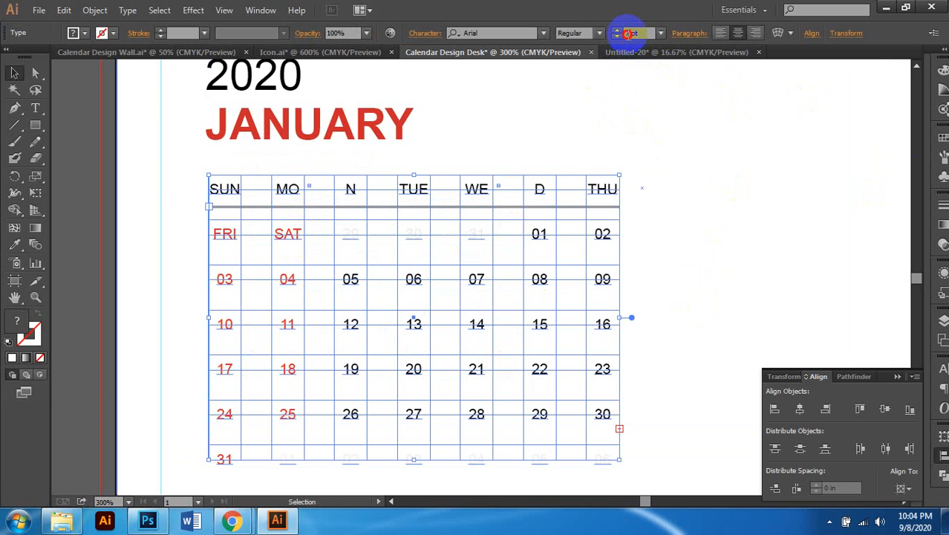
type("6")
key("Return")
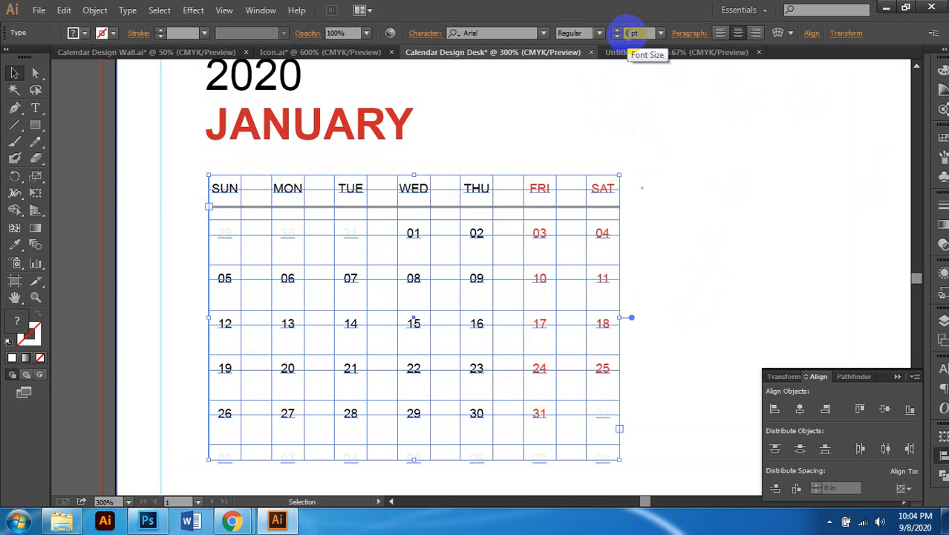
scroll(482, 318, "down", 1)
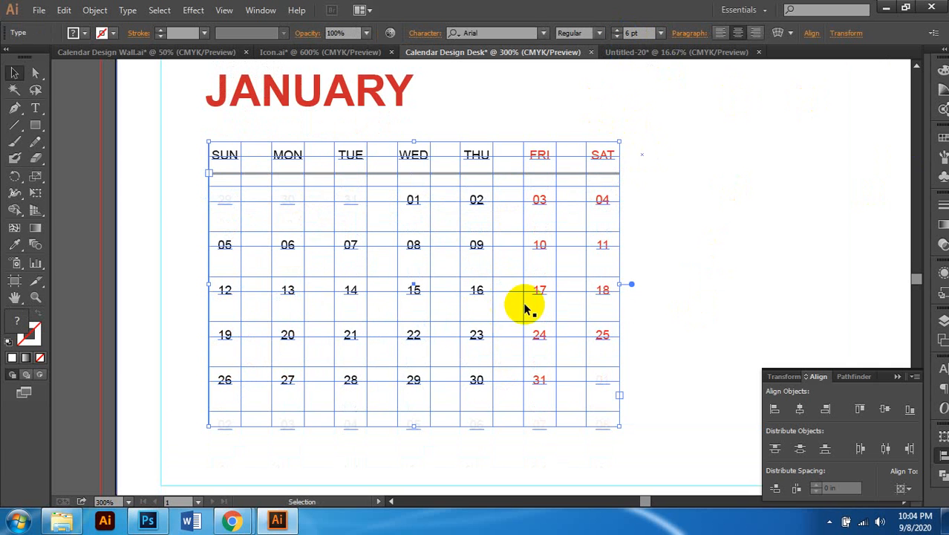
scroll(444, 340, "down", 1)
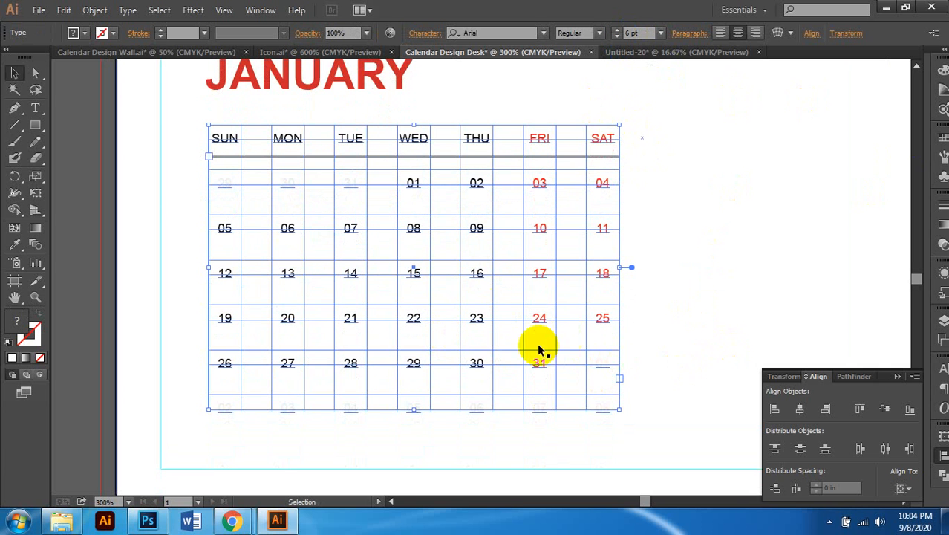
scroll(548, 134, "up", 1)
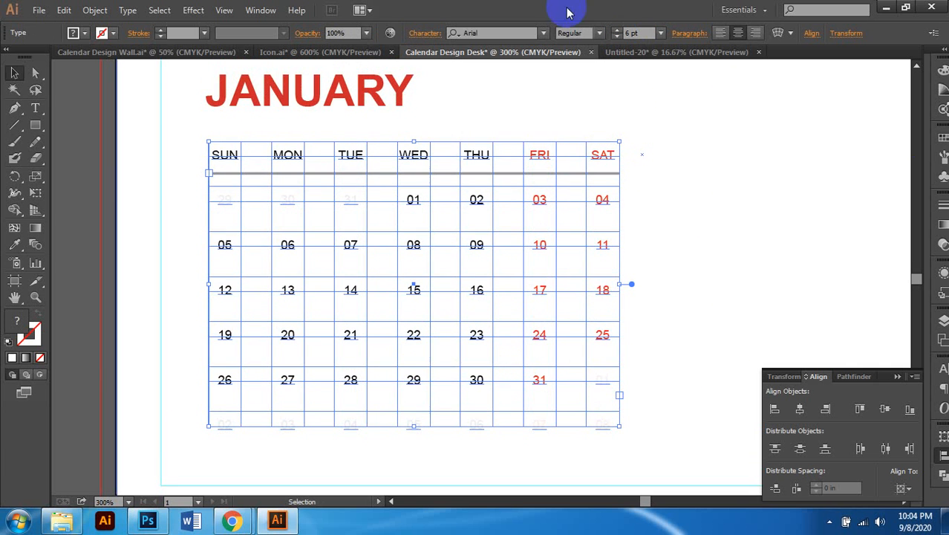
Step: Give the calendar text a -13 pt baseline shift in the Character panel
left_click(436, 34)
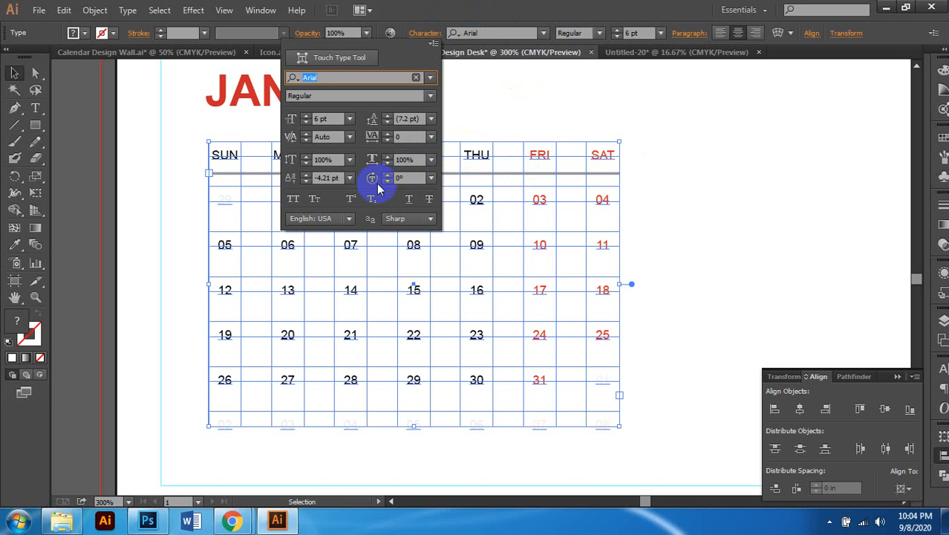
left_click(305, 182)
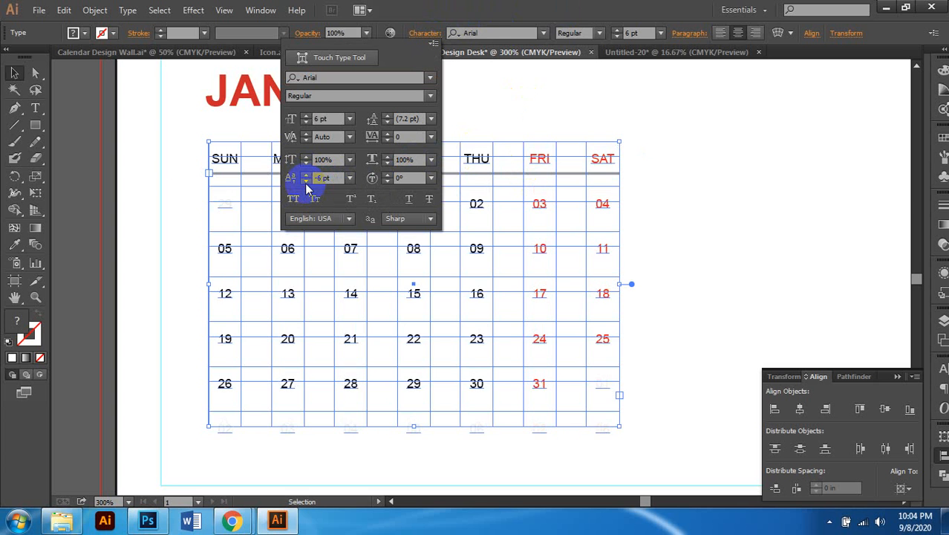
left_click(305, 182)
left_click(305, 182)
left_click(306, 182)
left_click(305, 182)
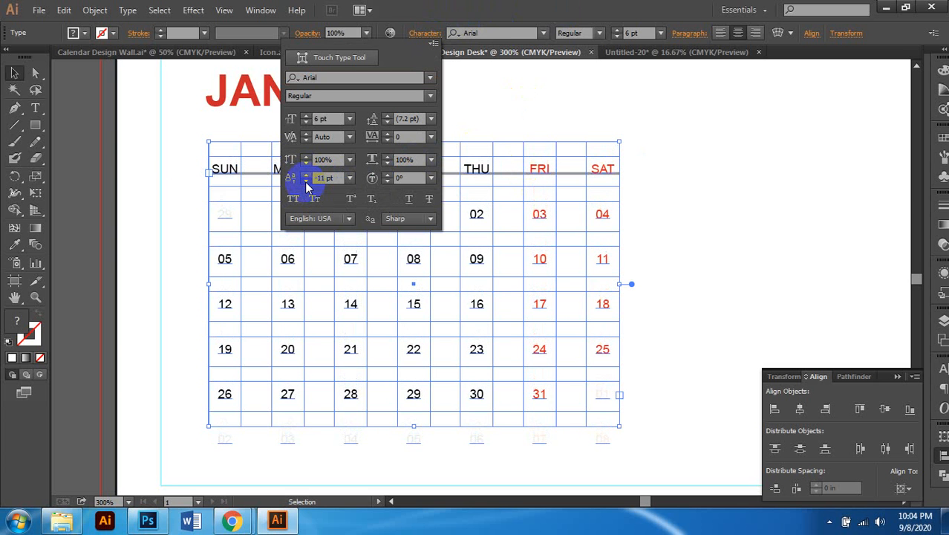
left_click(305, 182)
left_click(306, 182)
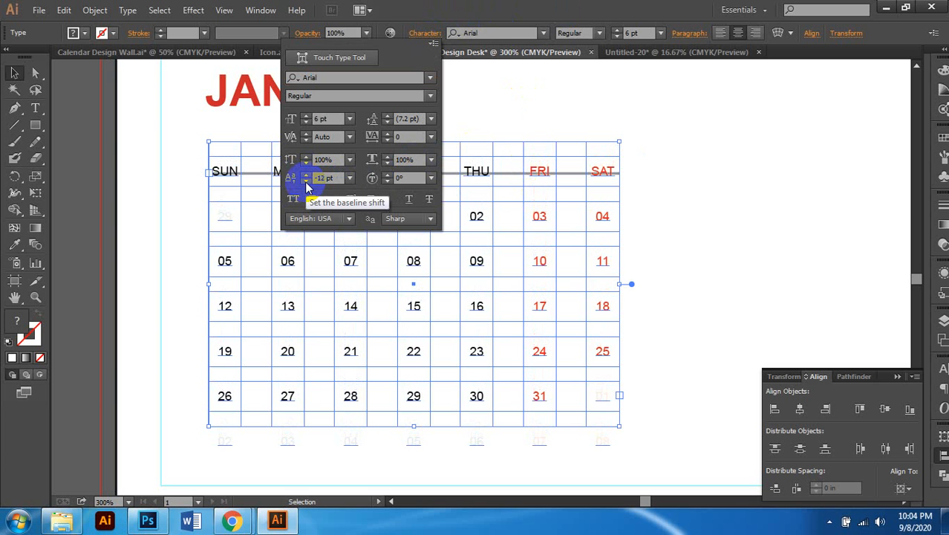
left_click(306, 182)
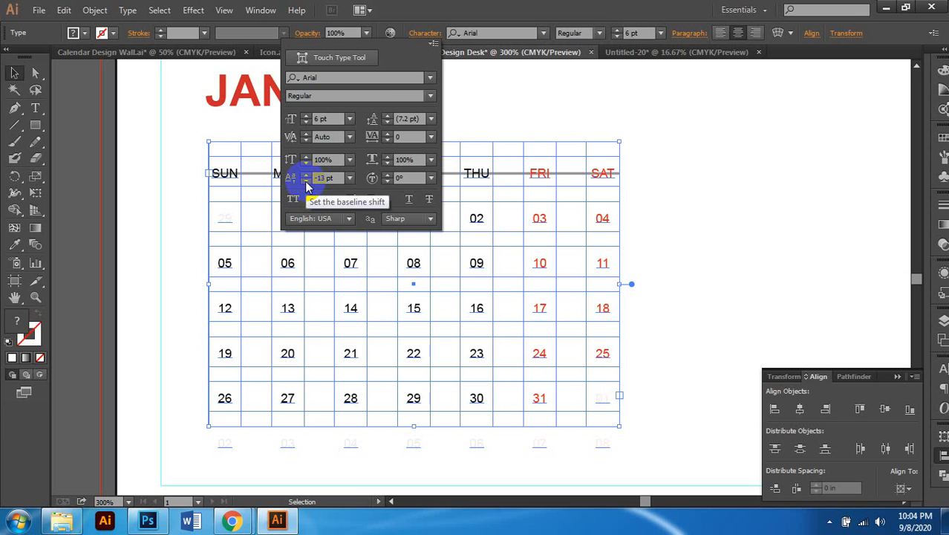
left_click(724, 233)
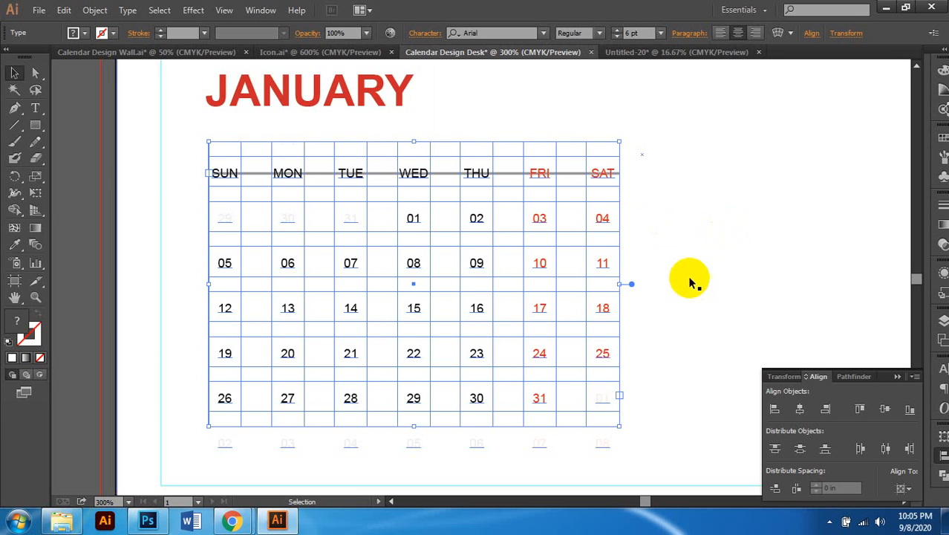
Step: Drag the rule under the SUN–SAT weekday names slightly lower
key("ctrl+minus")
left_click(239, 278)
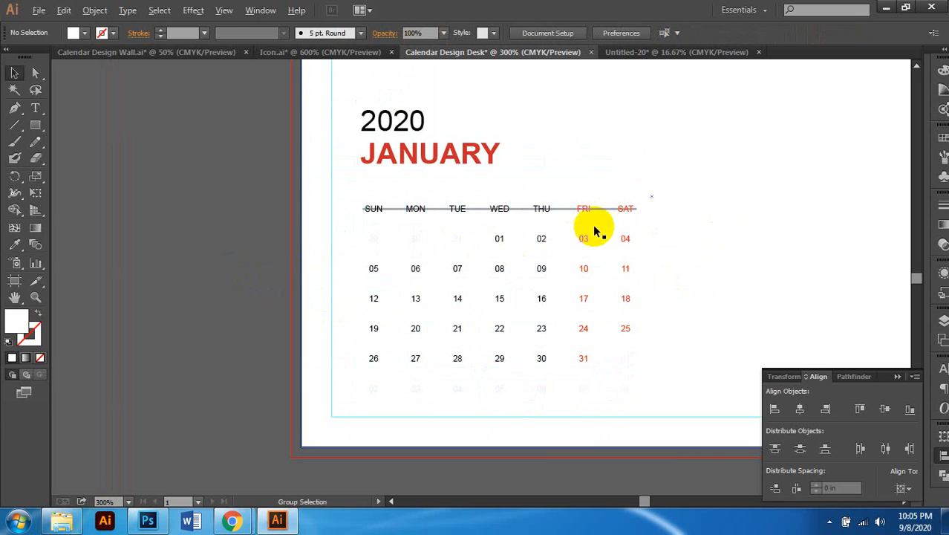
key("ctrl+plus")
left_click_drag(617, 200, 615, 214)
left_click(696, 229)
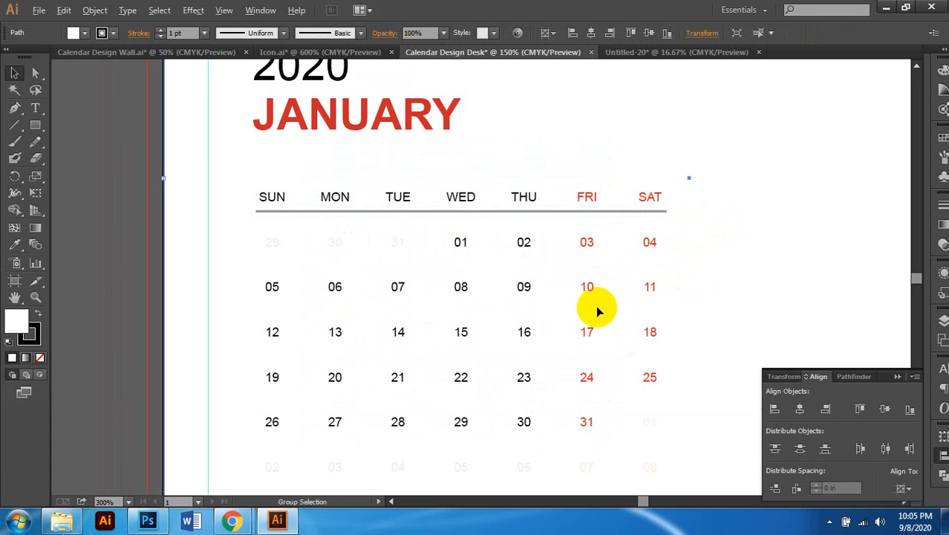
scroll(596, 305, "down", 2)
scroll(569, 306, "down", 1)
scroll(569, 305, "right", 2)
left_click(710, 221)
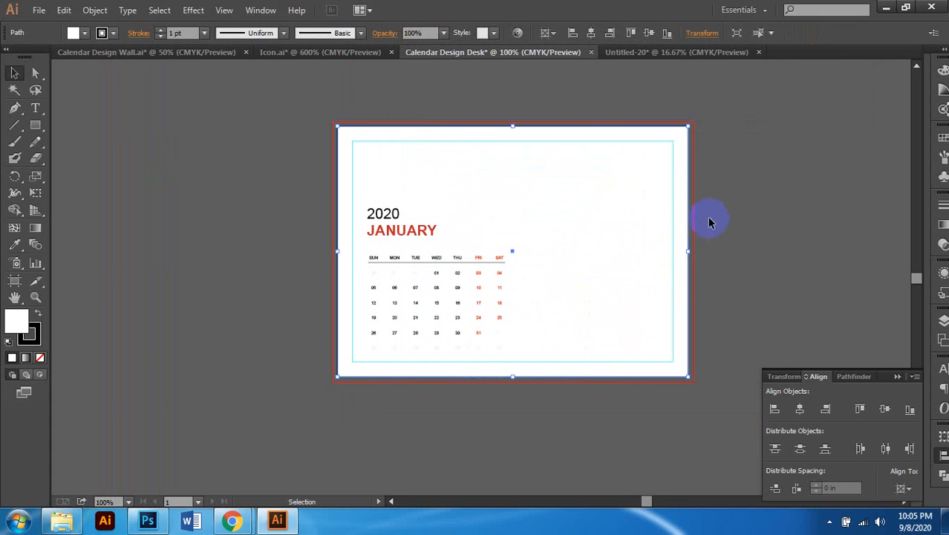
left_click(580, 404)
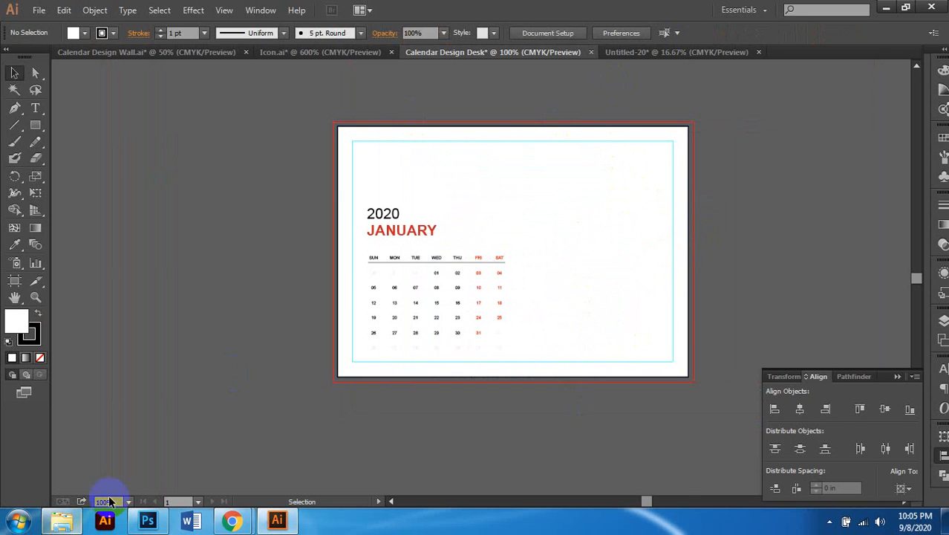
left_click(61, 519)
Step: Drag the railway-sunset desk calendar mockup from the Desk folder onto the Illustrator canvas
left_click(466, 327)
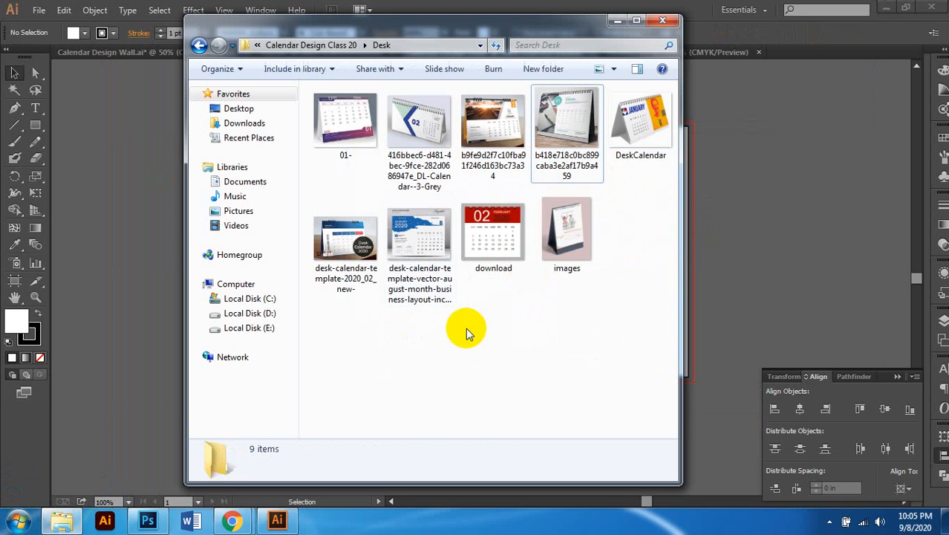
left_click(595, 264)
left_click(473, 74)
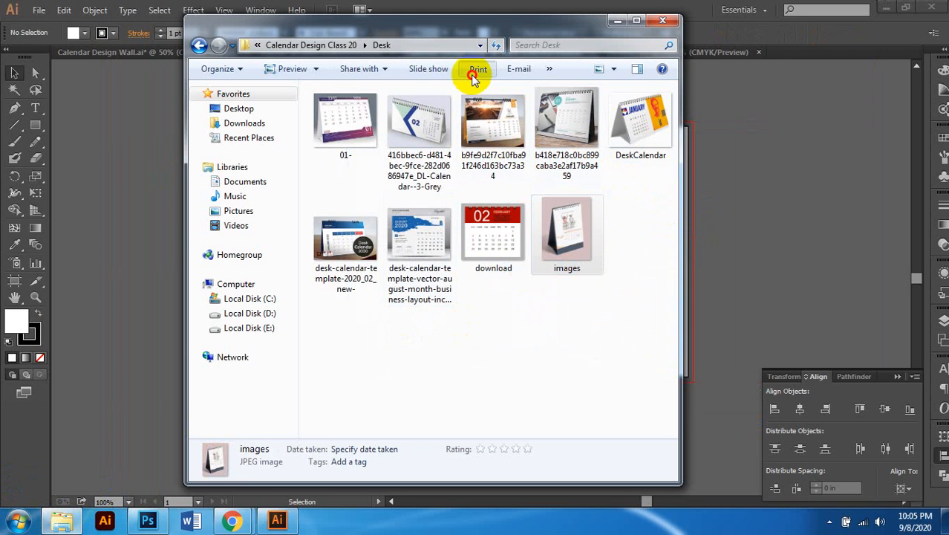
left_click(496, 118)
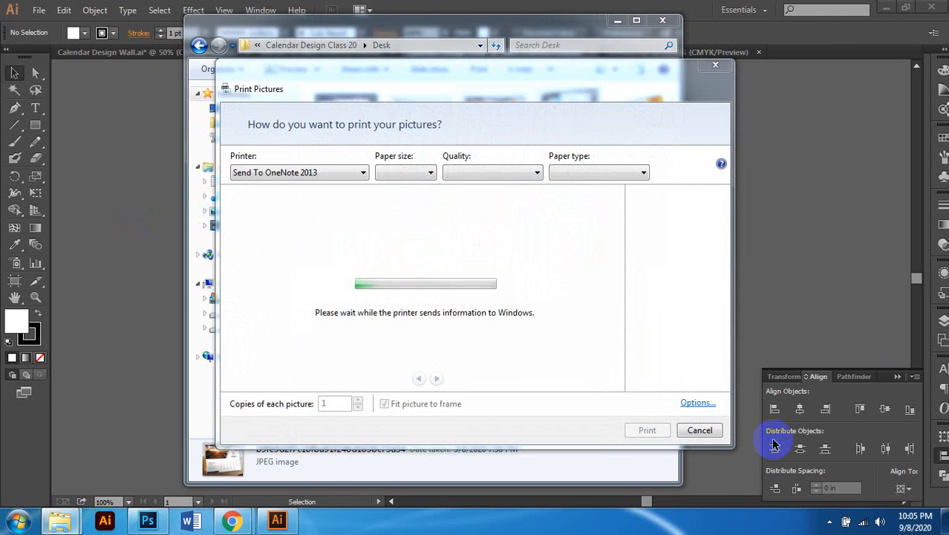
left_click(705, 431)
left_click_drag(494, 120, 158, 206)
Step: Shrink the railway-sunset reference photo and move it beside the artboard
left_click(151, 204)
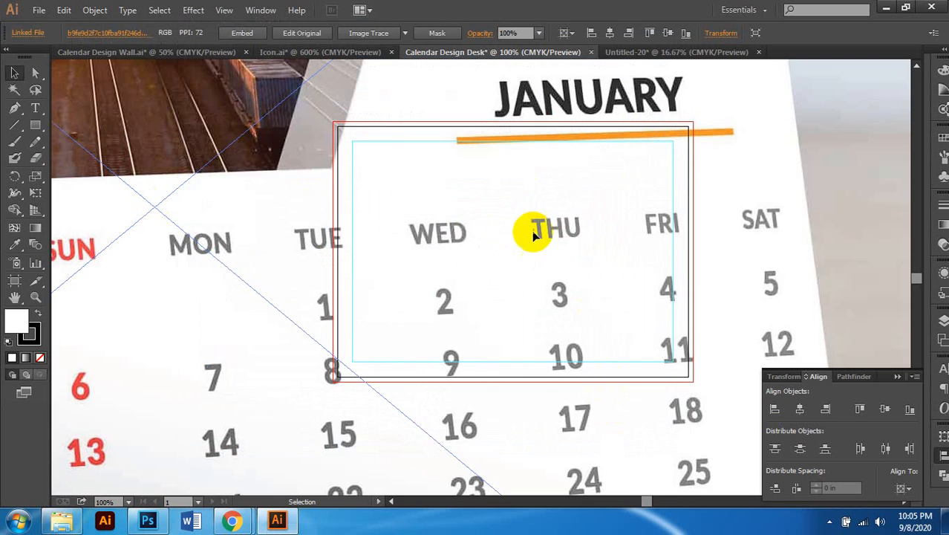
scroll(535, 237, "up", 1)
scroll(535, 236, "down", 3)
scroll(597, 194, "up", 1)
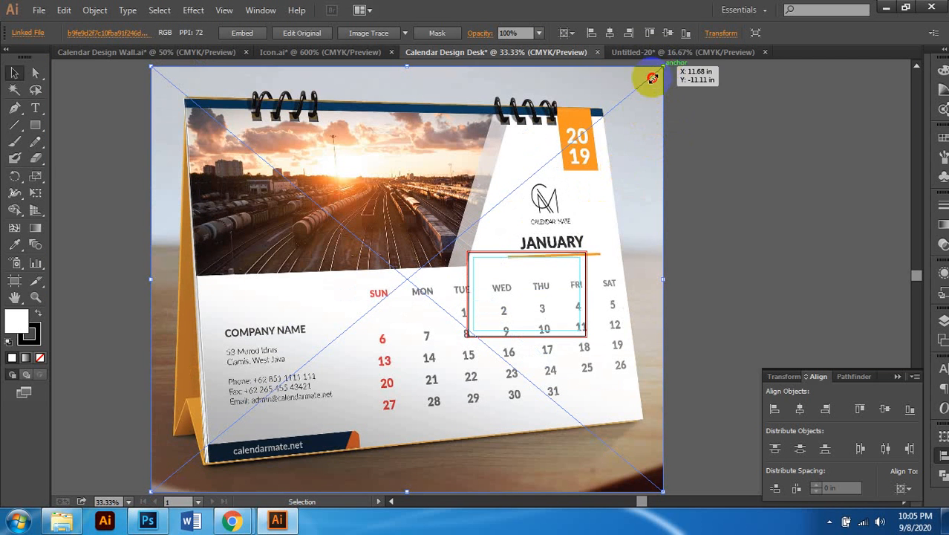
left_click_drag(663, 67, 499, 239)
scroll(500, 290, "down", 3)
scroll(503, 249, "up", 2)
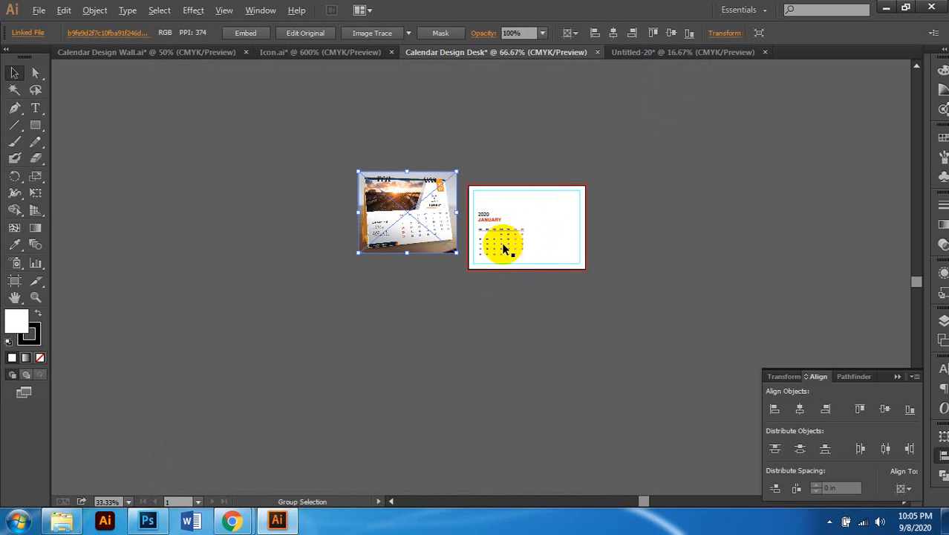
scroll(502, 249, "up", 3)
left_click_drag(377, 193, 376, 257)
scroll(379, 257, "right", 1)
left_click(436, 396)
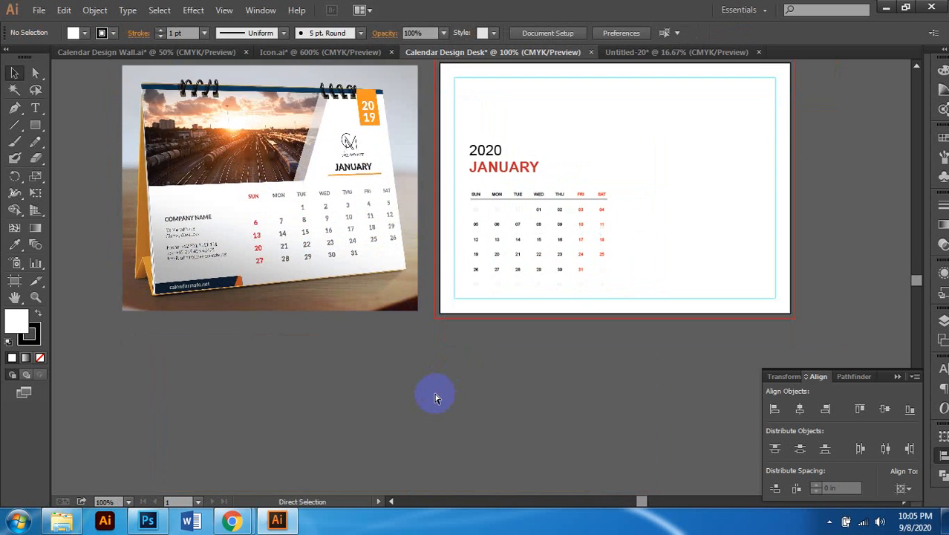
Step: Click through the weekday rule, FRI label and white page background on the desk page
scroll(437, 375, "up", 1)
scroll(570, 319, "right", 1)
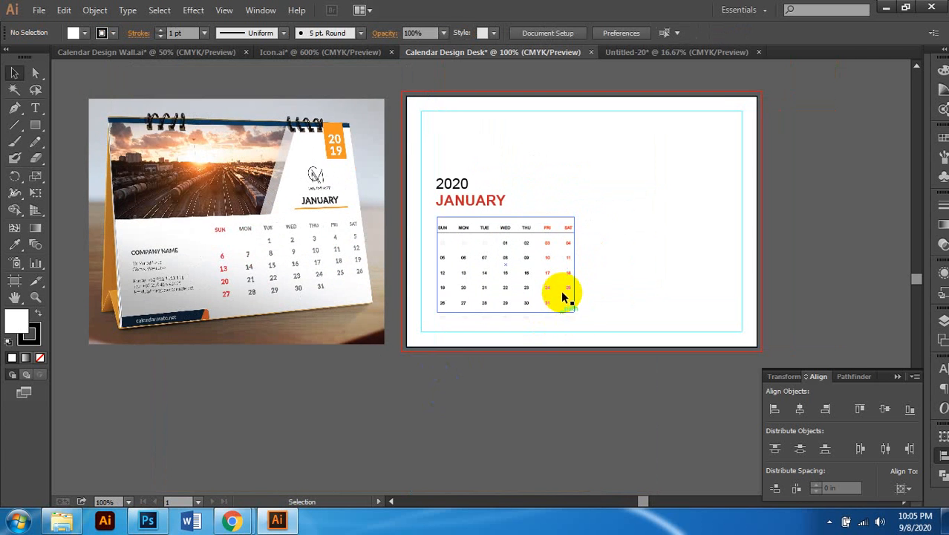
scroll(563, 295, "up", 1)
scroll(523, 269, "down", 1)
left_click(537, 223)
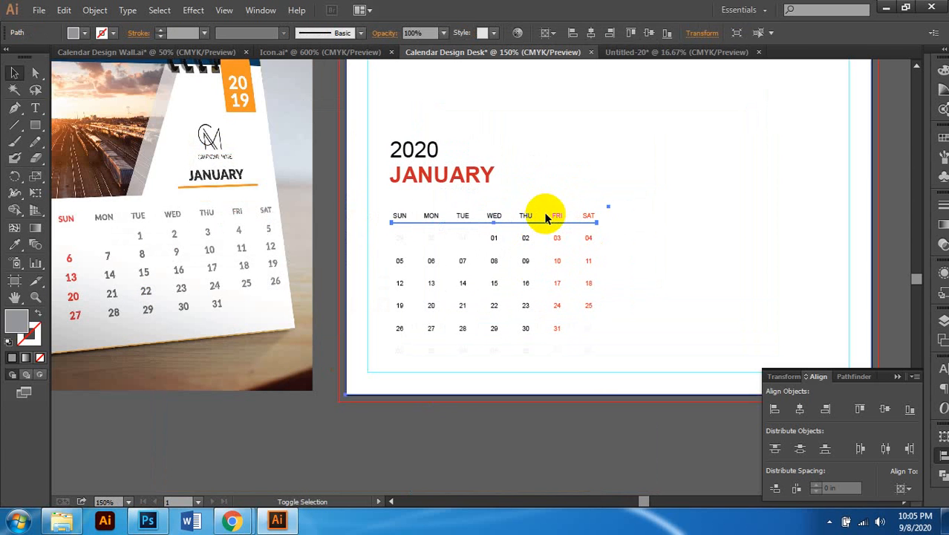
left_click(549, 220, "shift")
left_click(901, 193)
scroll(691, 225, "right", 1)
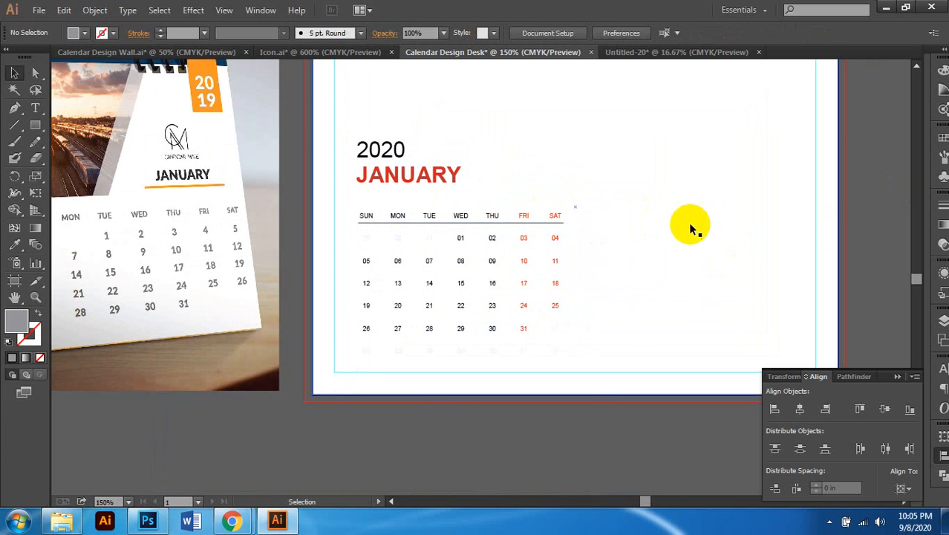
left_click(689, 224)
key("ctrl+2")
scroll(686, 219, "up", 1)
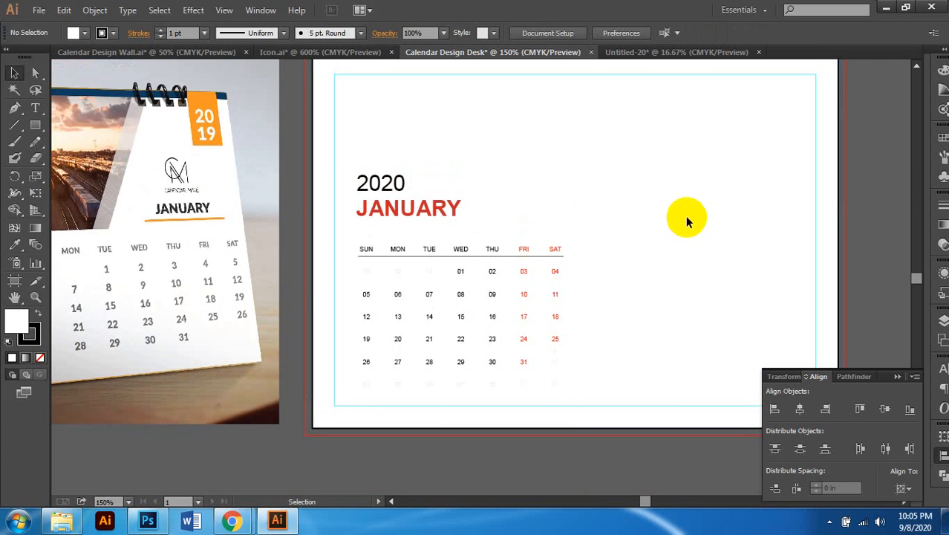
scroll(680, 217, "down", 1)
Step: Marquee-select the 2020 JANUARY heading and grid and move them to the page's right half
left_click_drag(664, 151, 451, 344)
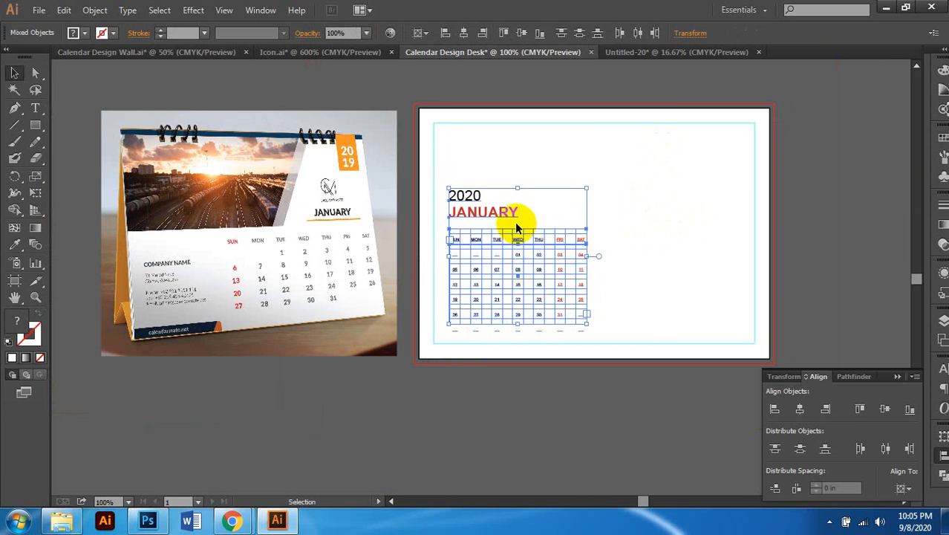
left_click_drag(511, 213, 664, 222)
left_click(833, 296)
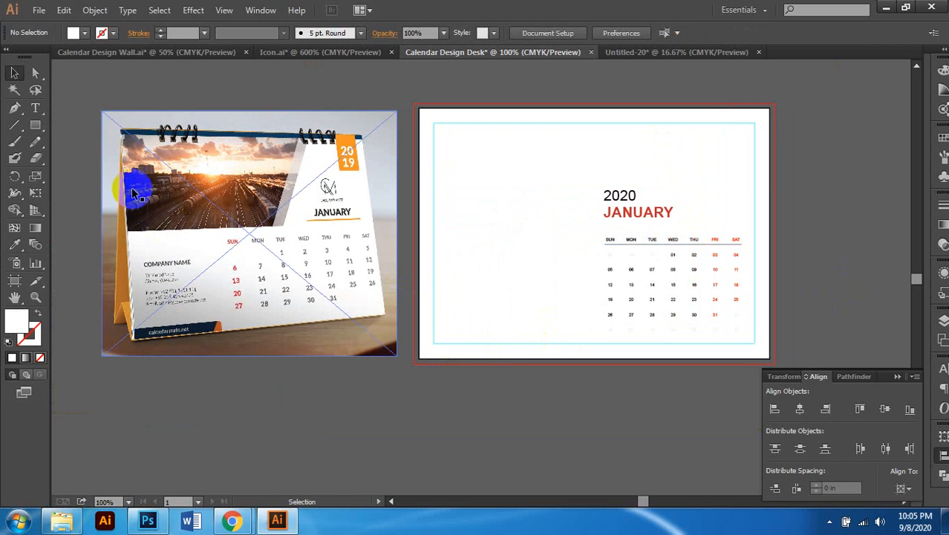
scroll(184, 199, "up", 2)
scroll(416, 202, "right", 1)
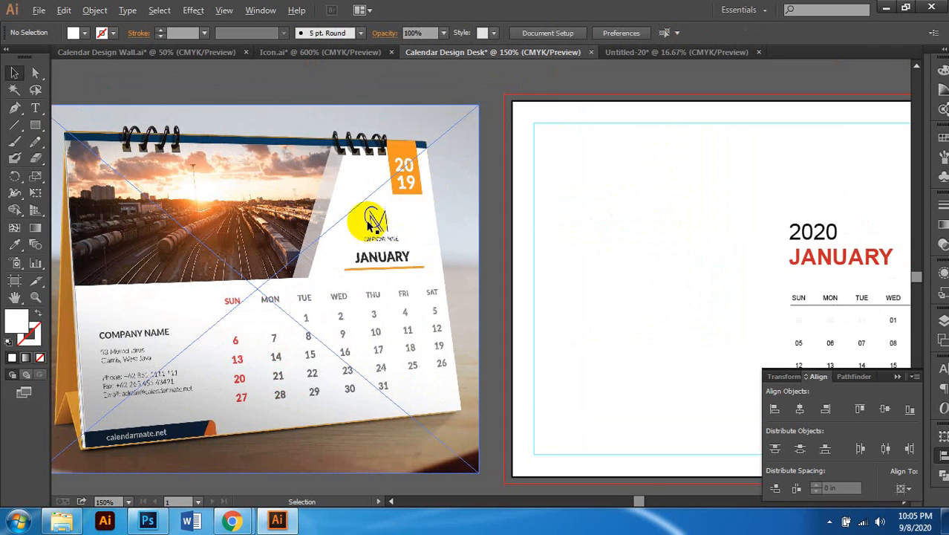
scroll(371, 226, "down", 1)
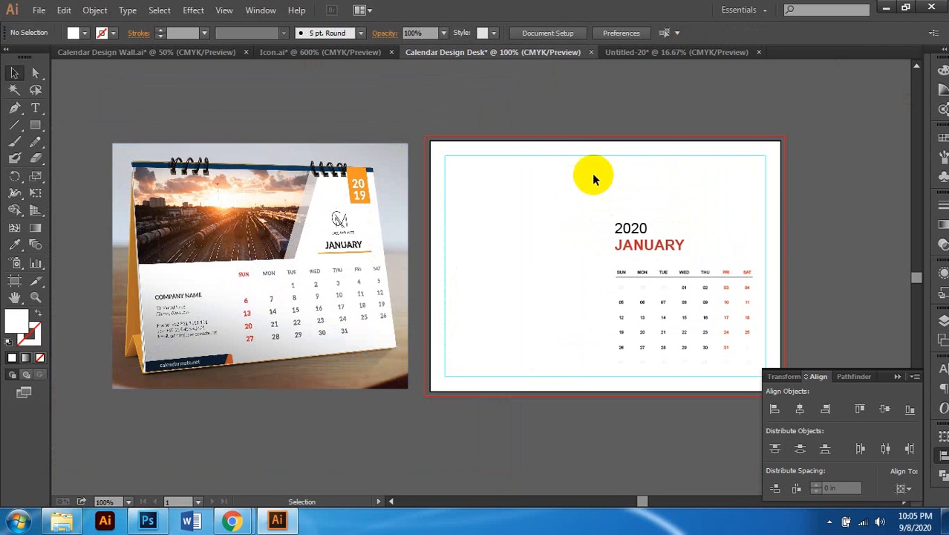
scroll(529, 146, "right", 1)
left_click(531, 138)
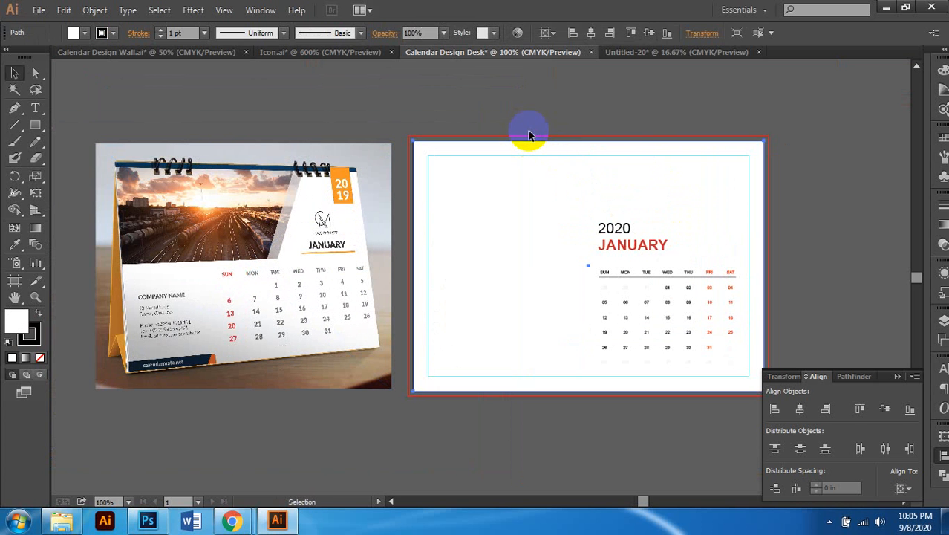
left_click(527, 129)
left_click(518, 141)
scroll(588, 341, "left", 1)
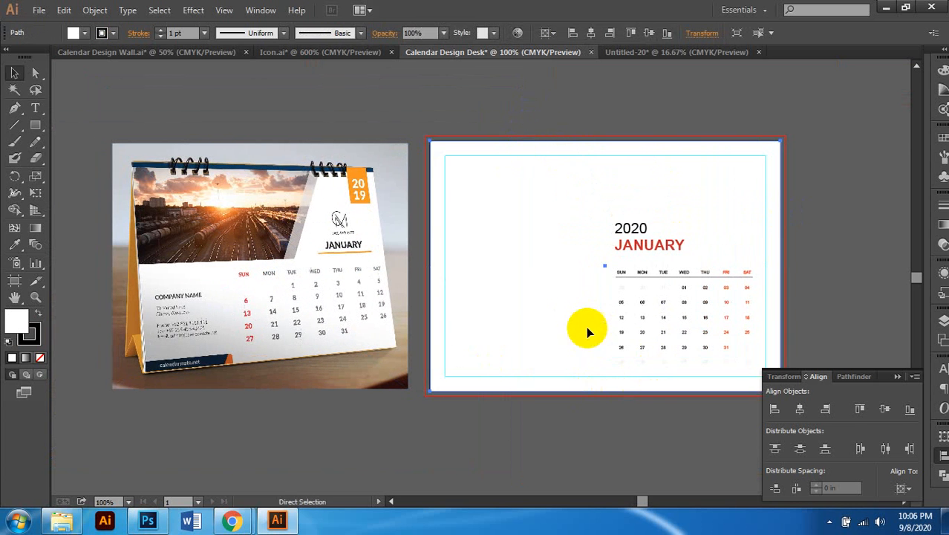
left_click(824, 124)
scroll(752, 158, "right", 1)
Step: Drag the palm-tree sunset JPEG from the Image folder into the calendar document
left_click(61, 520)
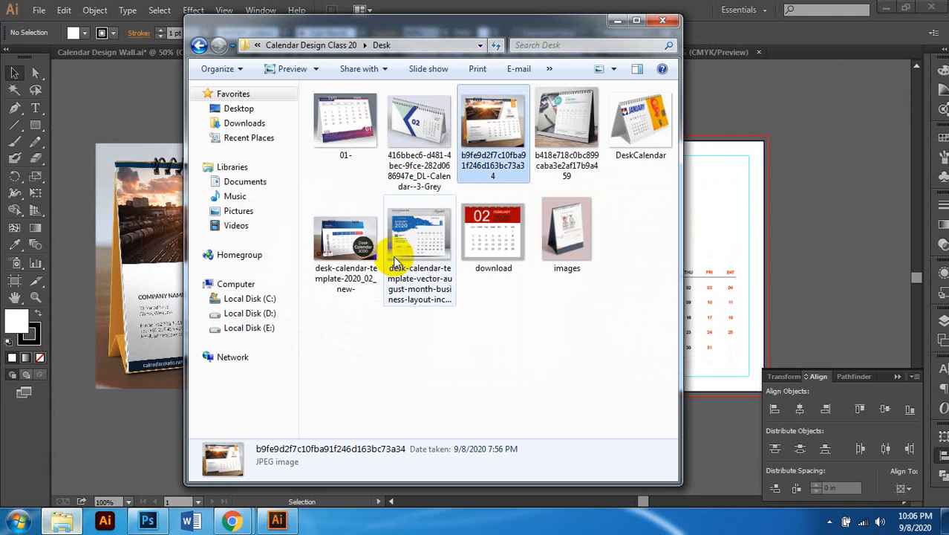
left_click(555, 318)
left_click(319, 45)
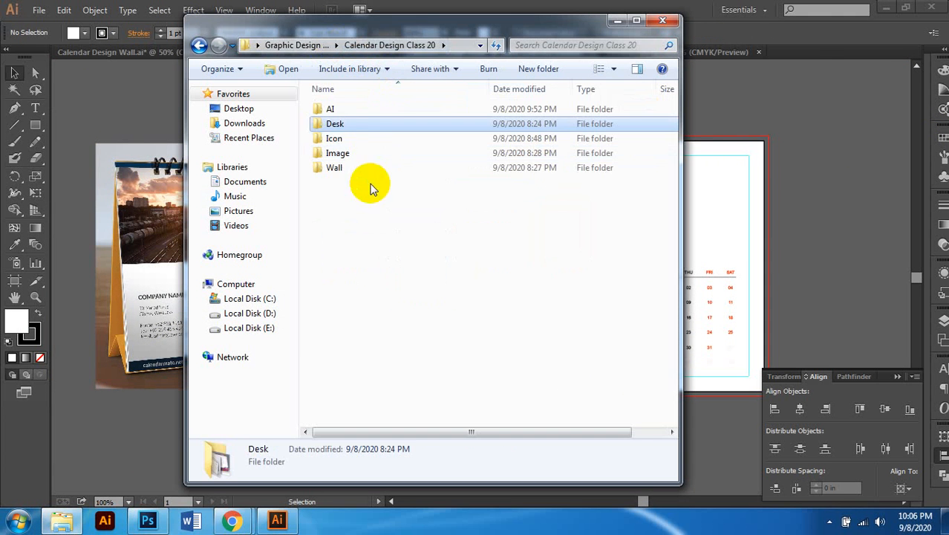
double_click(343, 151)
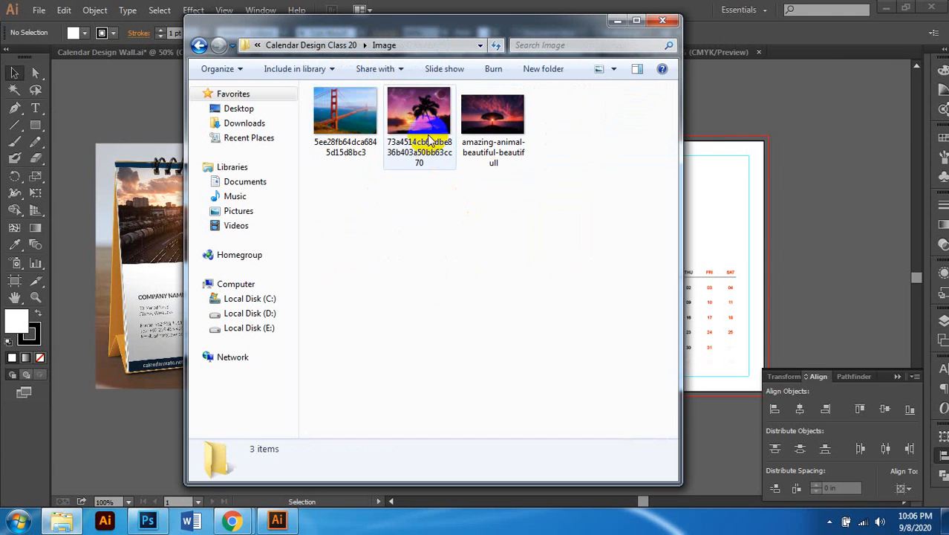
left_click(429, 139)
left_click_drag(423, 126, 810, 219)
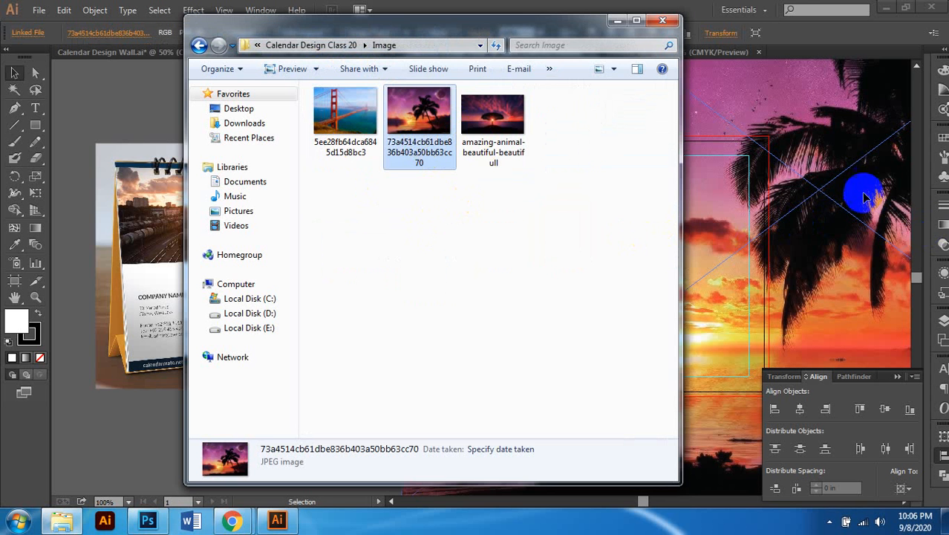
scroll(562, 247, "down", 1)
scroll(562, 248, "right", 4)
Step: Shrink the sunset photo and move it to the page's top-left area
scroll(505, 227, "down", 1)
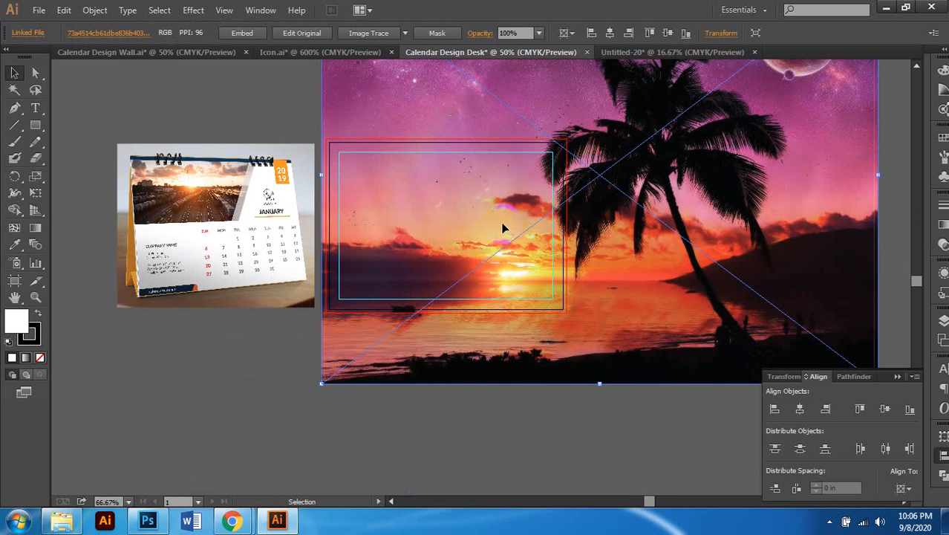
scroll(503, 228, "down", 1)
scroll(555, 211, "up", 1)
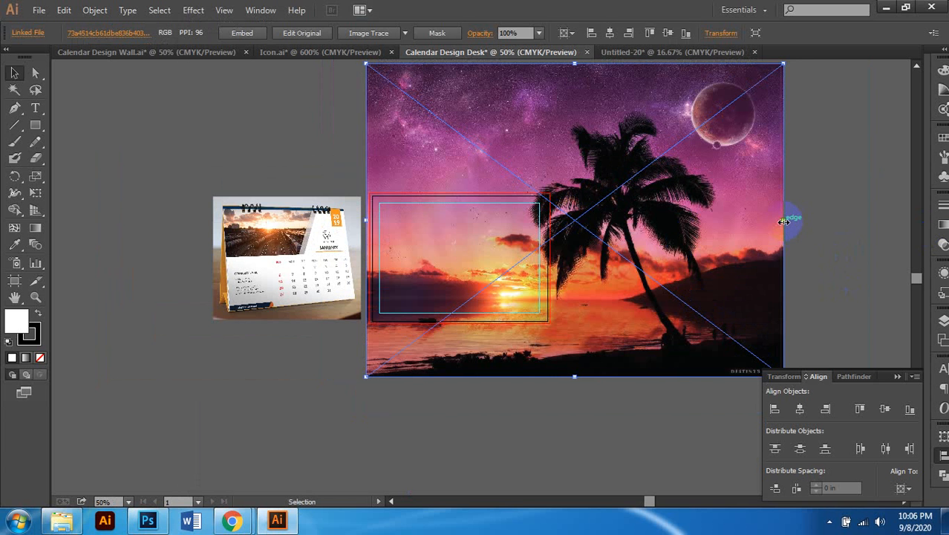
left_click_drag(784, 222, 552, 254)
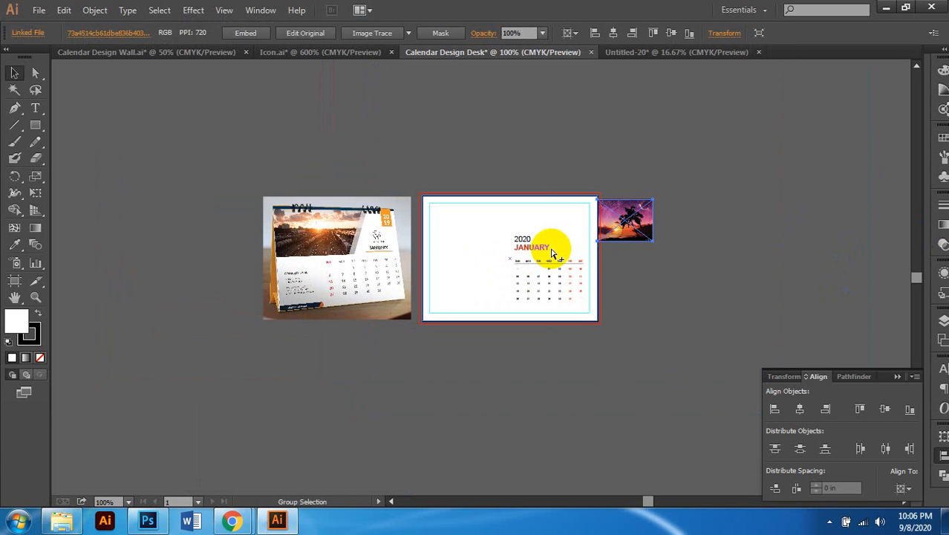
scroll(552, 254, "up", 1)
scroll(580, 223, "up", 1)
left_click_drag(777, 155, 232, 160)
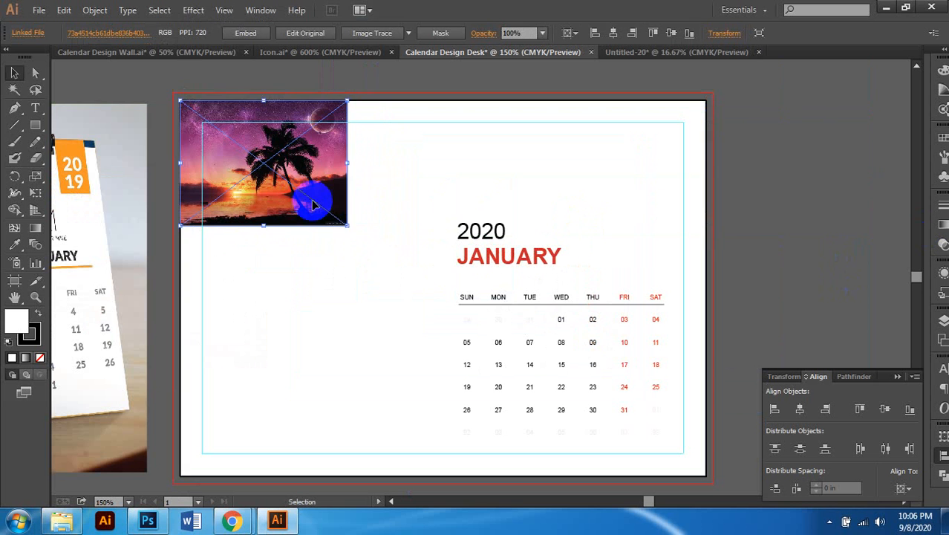
Step: Enlarge the sunset photo proportionally and nudge it up-left to the bleed corner
scroll(374, 233, "left", 1)
left_click_drag(381, 225, 466, 333)
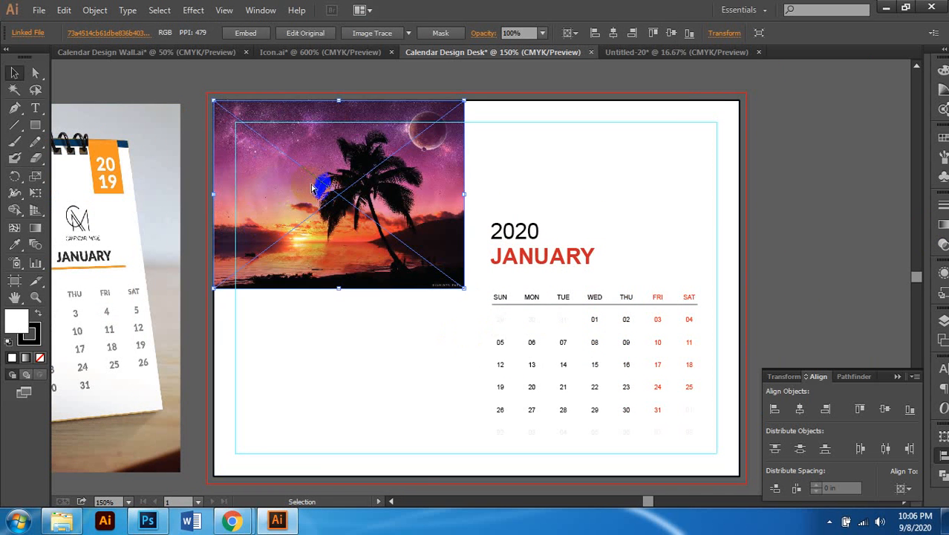
scroll(312, 188, "left", 9)
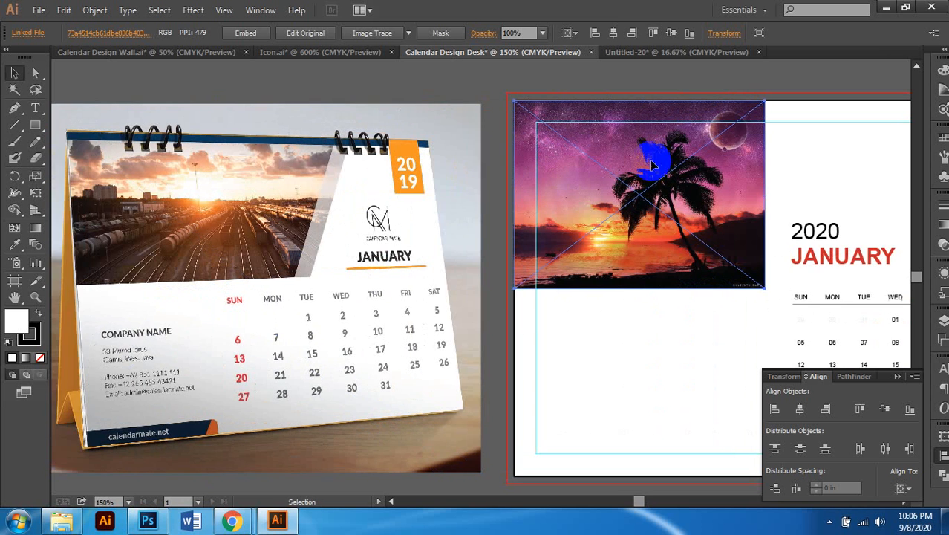
scroll(650, 160, "right", 3)
scroll(430, 96, "up", 2)
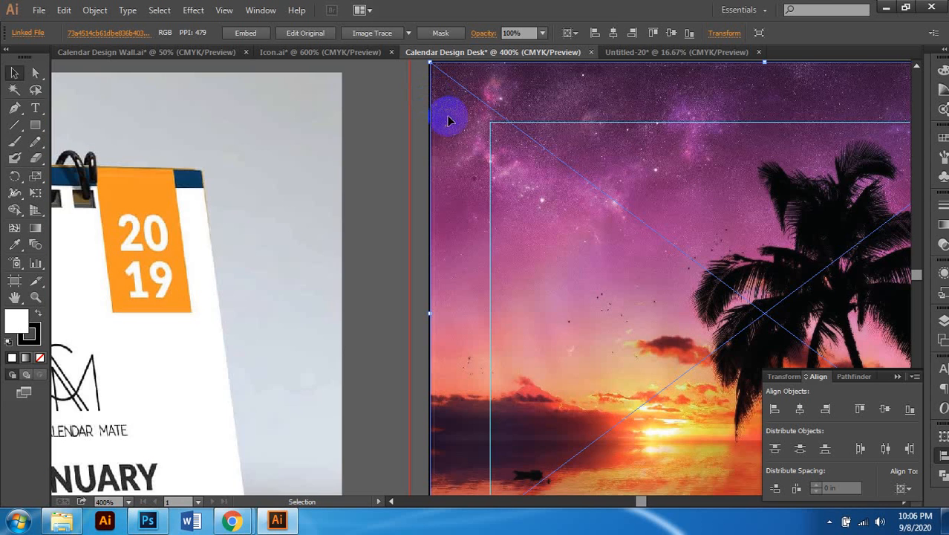
scroll(481, 127, "down", 3)
scroll(479, 141, "up", 5)
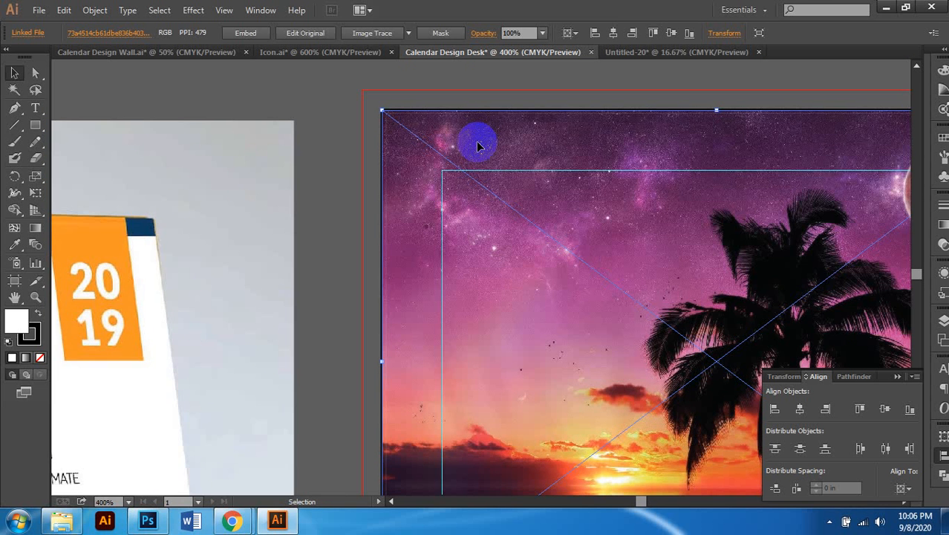
left_click_drag(479, 141, 446, 117)
Step: Enlarge the photo further from its corner, then select the white background rectangle
scroll(470, 174, "down", 7)
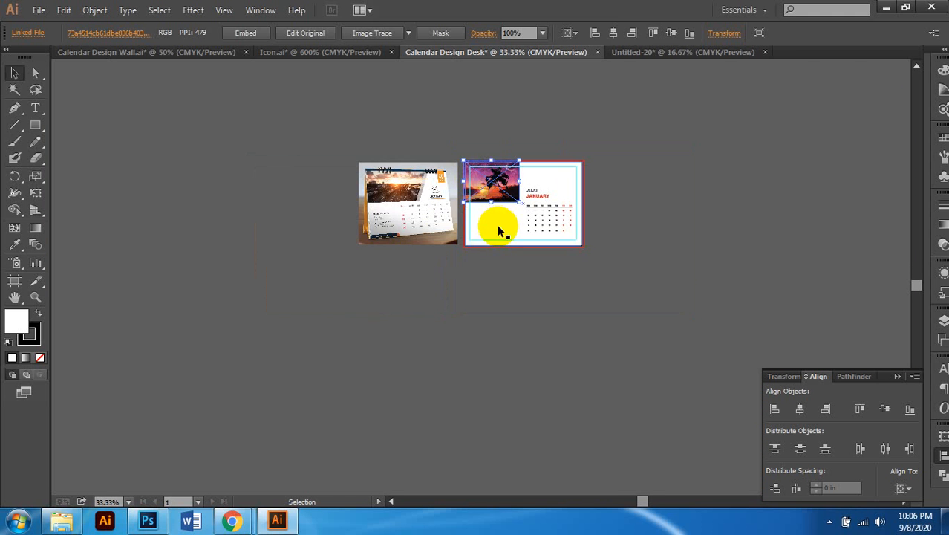
scroll(530, 212, "up", 2)
scroll(529, 212, "up", 3)
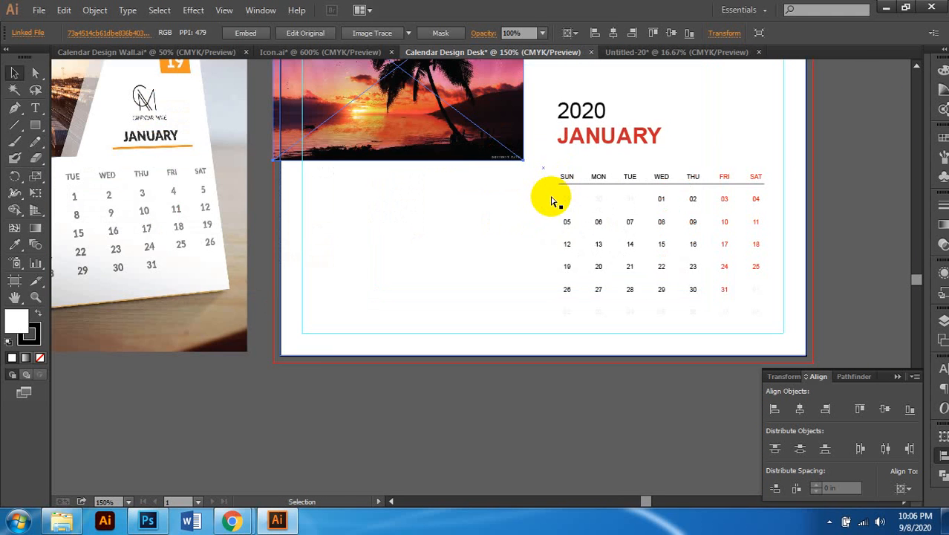
scroll(567, 211, "up", 1)
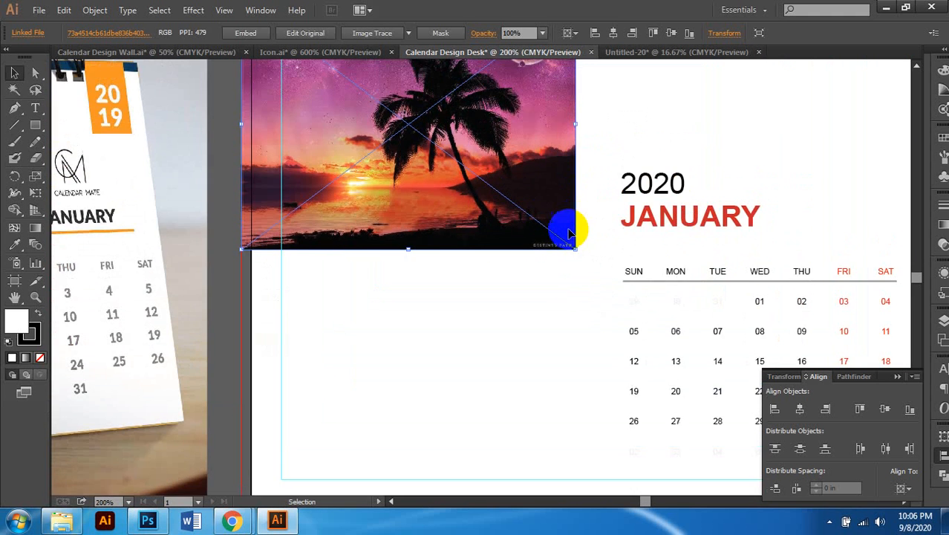
scroll(576, 252, "down", 1)
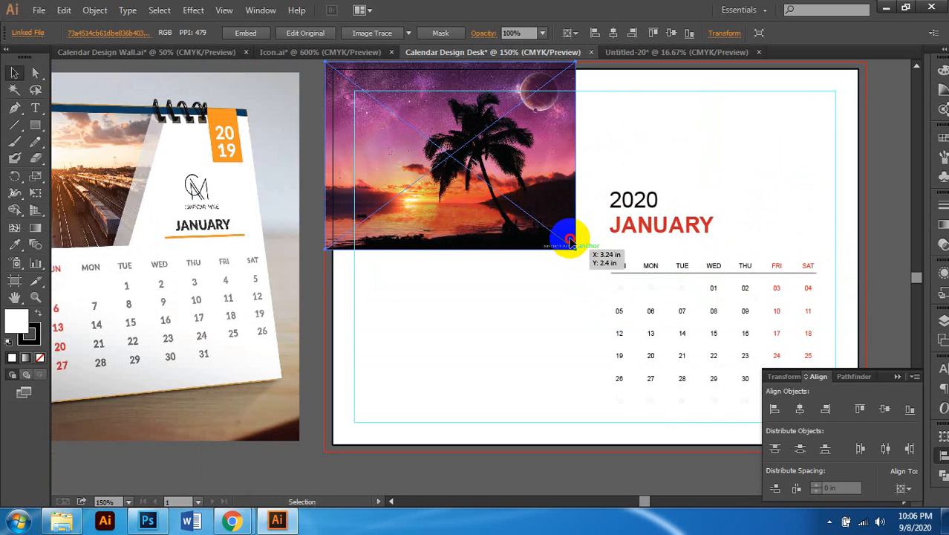
left_click_drag(576, 250, 634, 295)
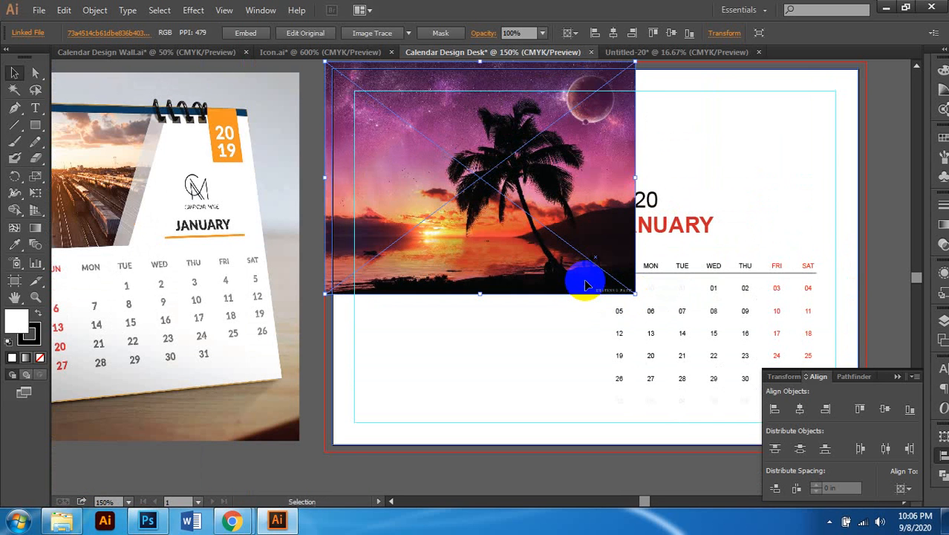
scroll(573, 288, "down", 1)
scroll(788, 223, "right", 1)
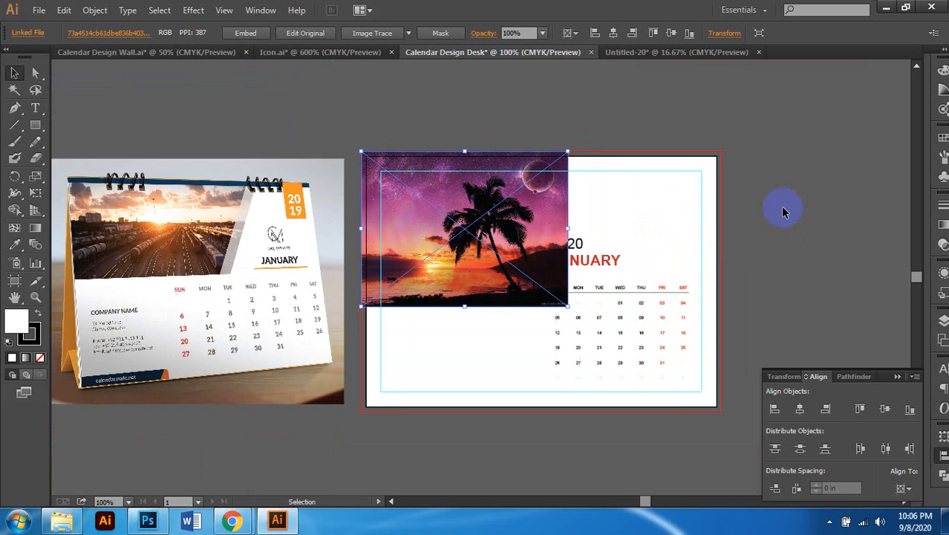
left_click(700, 234)
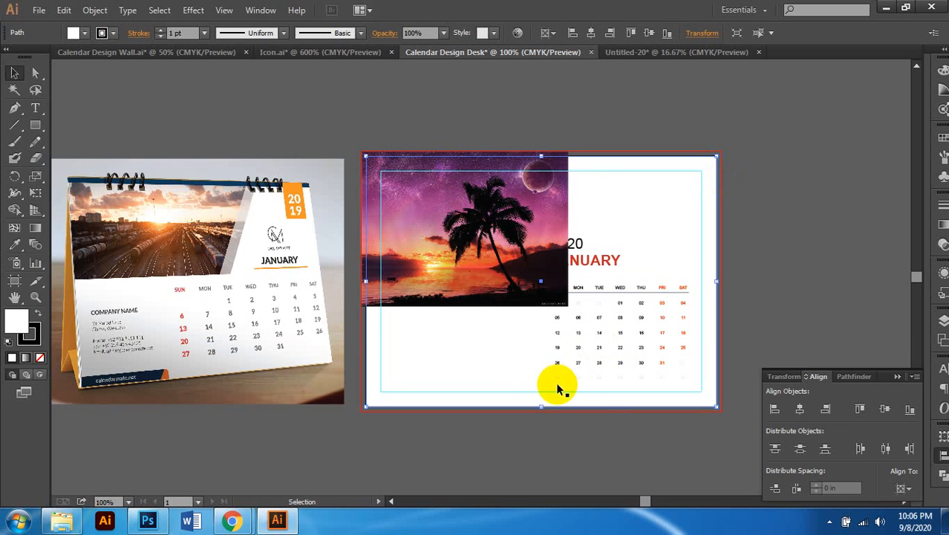
Step: Shorten the white rectangle from the bottom and narrow it from the right over the photo
left_click_drag(541, 395, 540, 287)
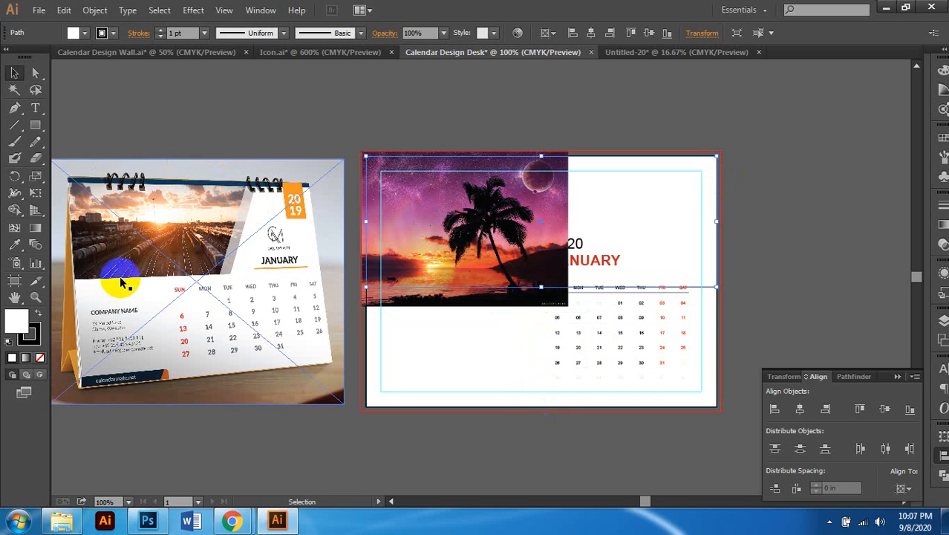
scroll(717, 268, "up", 1)
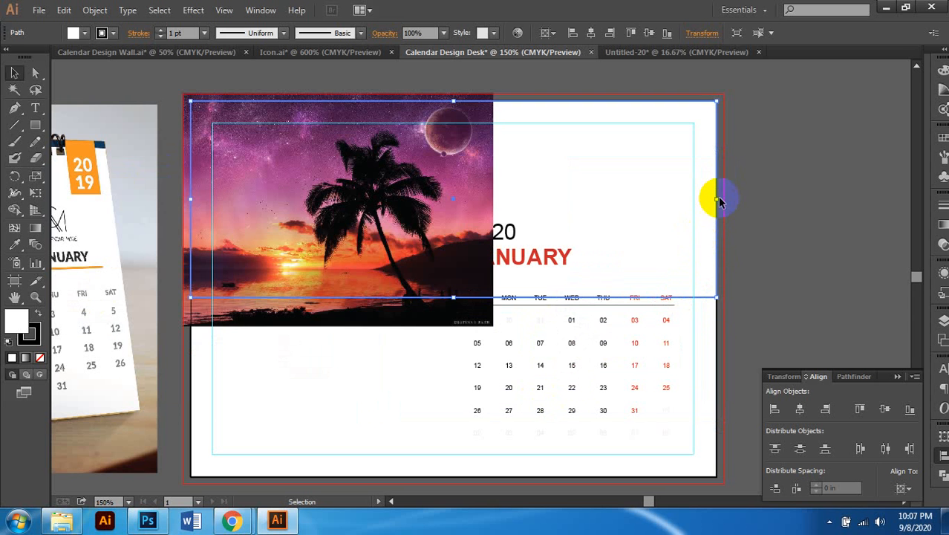
left_click_drag(718, 199, 487, 220)
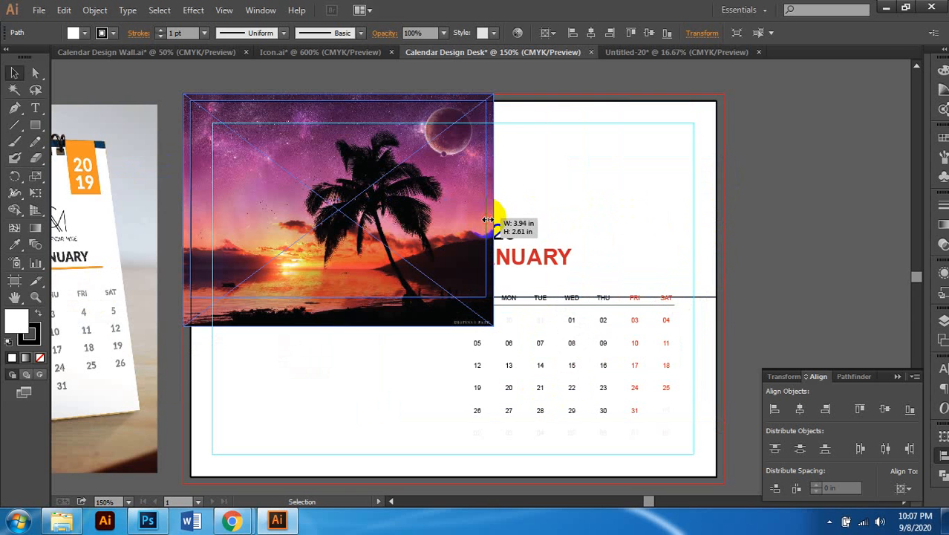
scroll(490, 230, "left", 4)
scroll(524, 245, "left", 4)
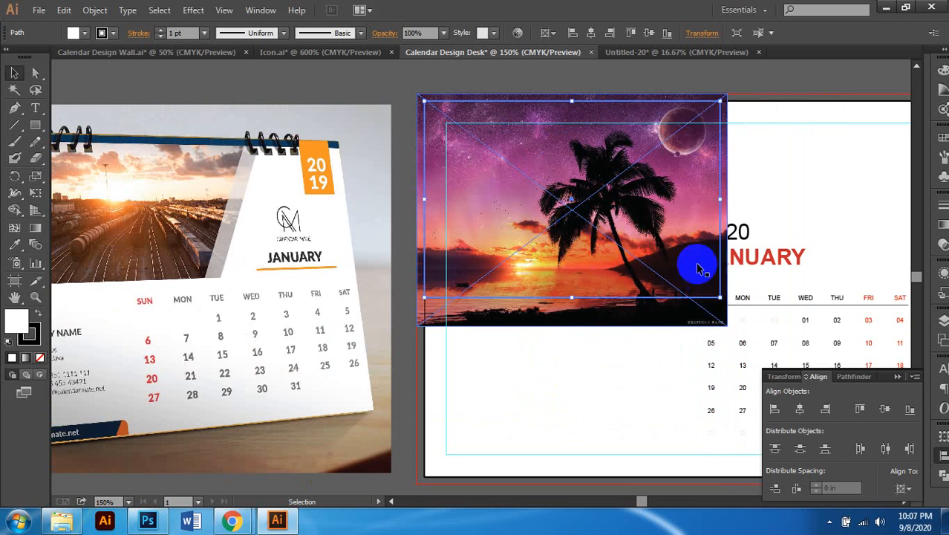
Step: Fine-tune the rectangle's bottom edge to about 3.94 × 2.33 in, then switch to Direct Selection
left_click_drag(574, 294, 574, 267)
scroll(574, 267, "down", 1)
scroll(614, 269, "right", 1)
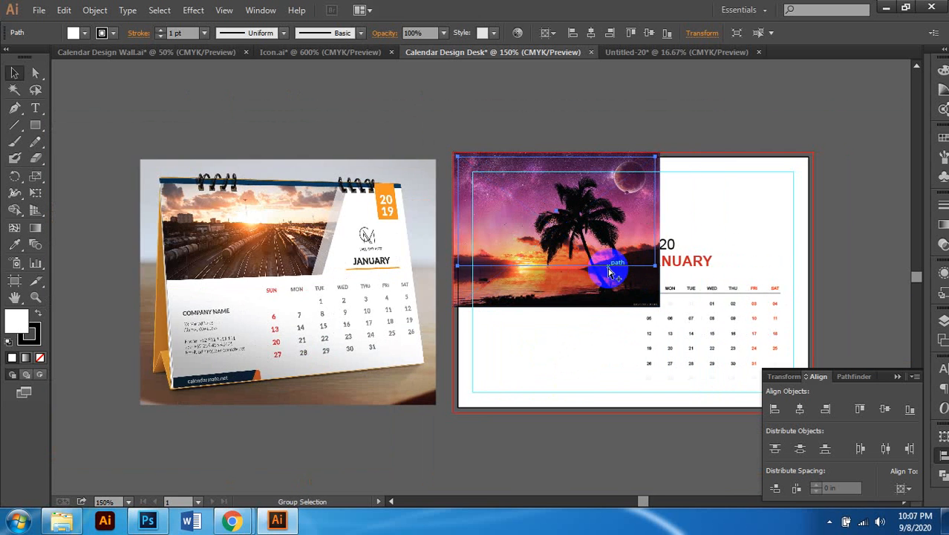
scroll(668, 289, "up", 1)
scroll(663, 292, "right", 1)
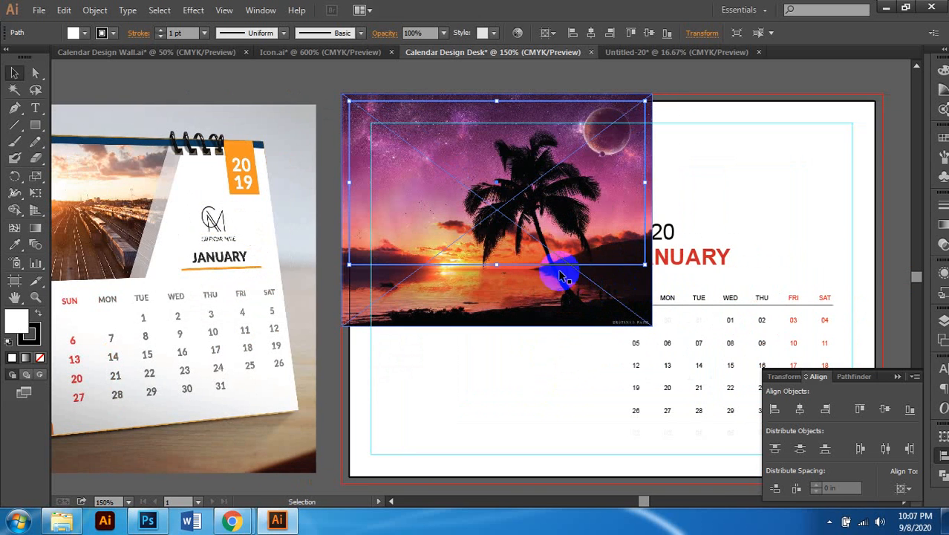
left_click_drag(498, 266, 499, 275)
scroll(652, 231, "right", 1)
scroll(652, 232, "left", 1)
left_click(536, 186)
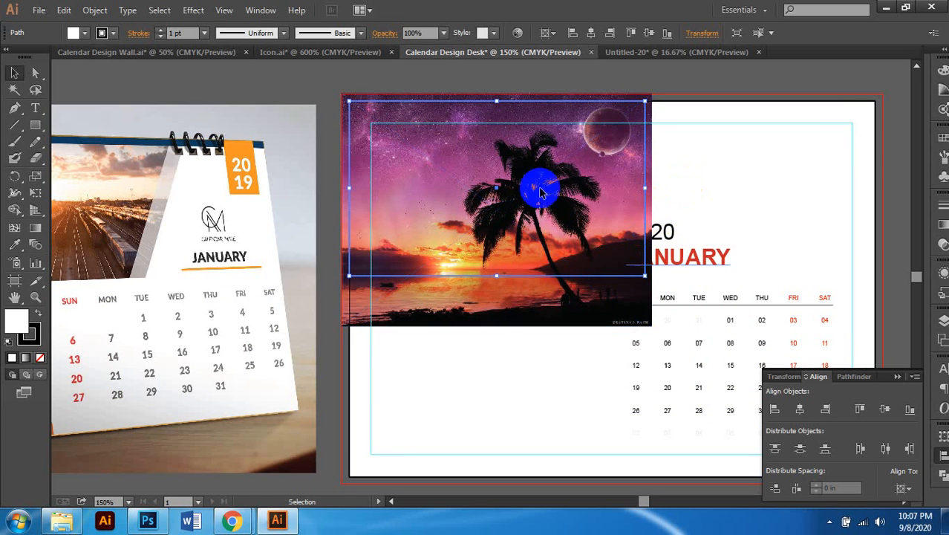
left_click(36, 75)
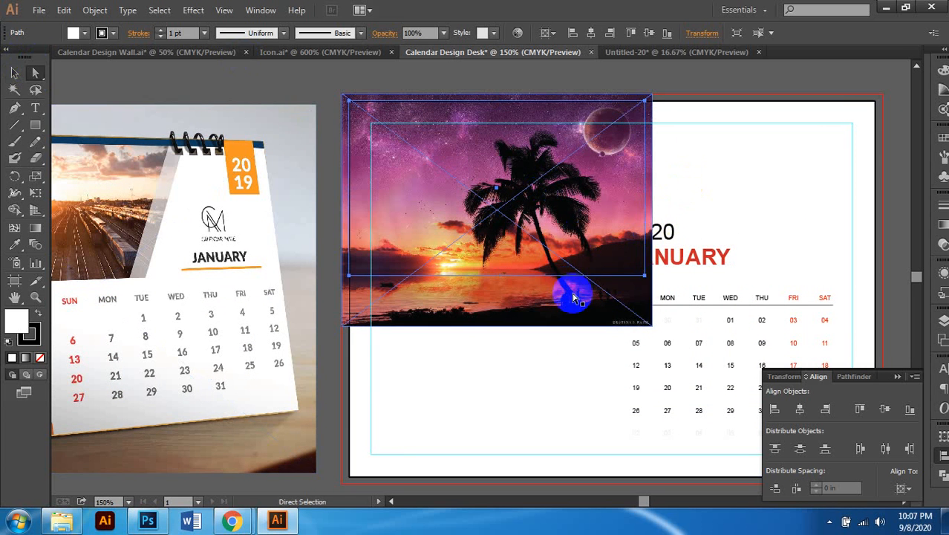
Step: Select the rectangle's lower-right and top-right anchors to check its slanted right edge
left_click(644, 276)
left_click(645, 100, "shift")
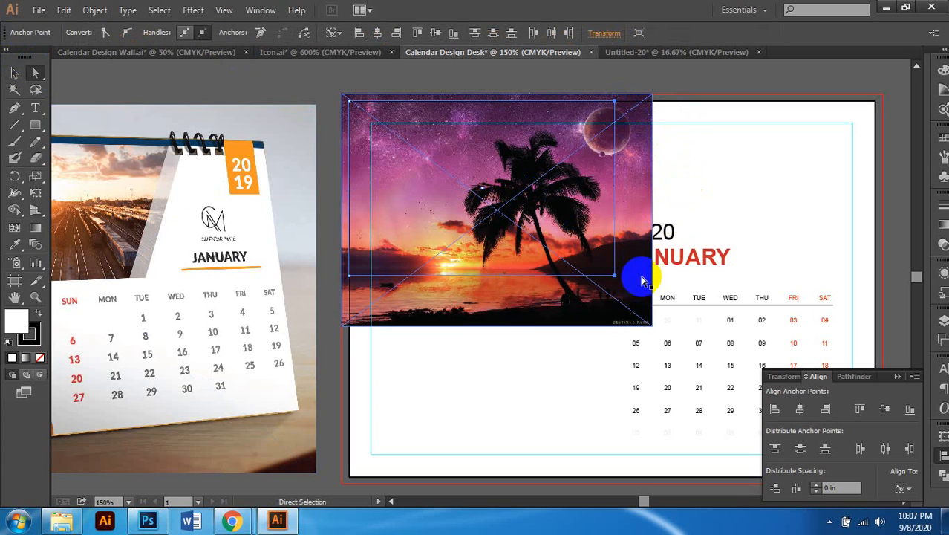
left_click(617, 279)
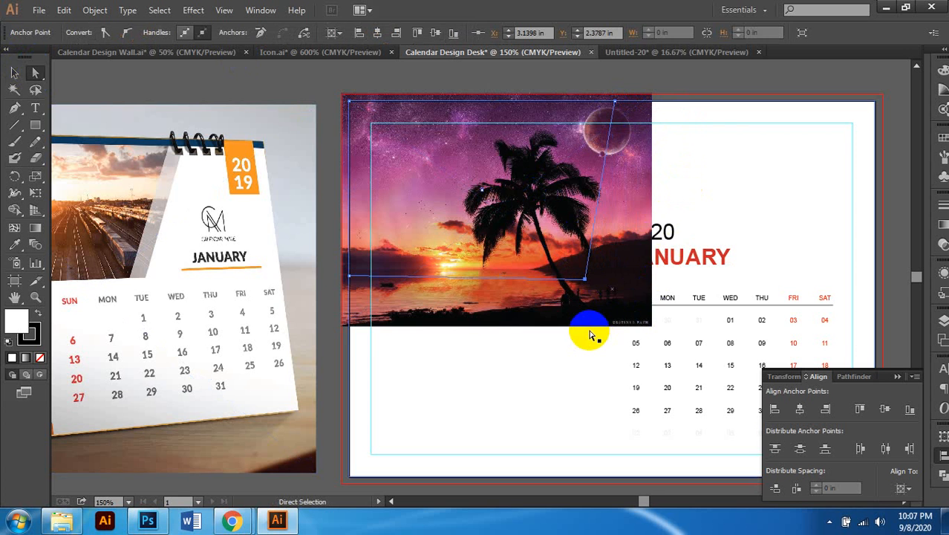
scroll(711, 208, "down", 1)
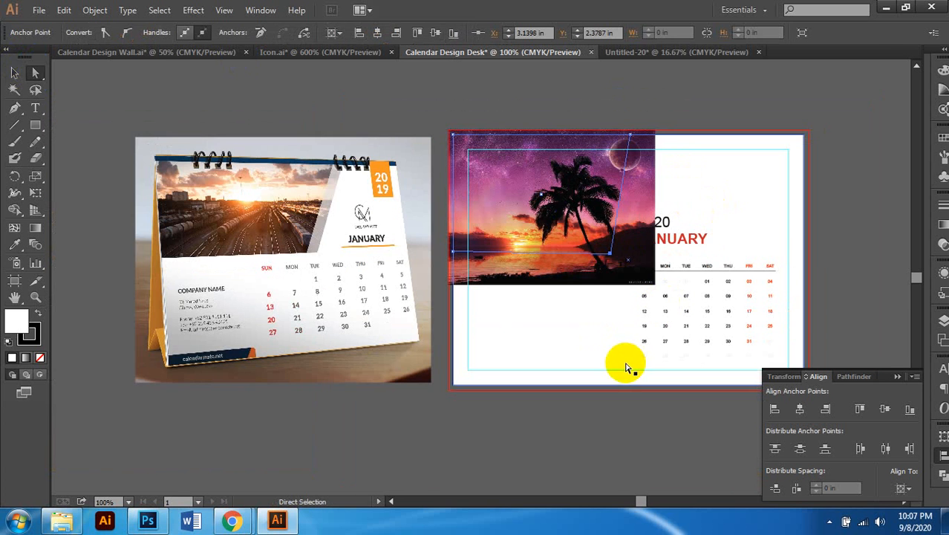
scroll(600, 321, "up", 1)
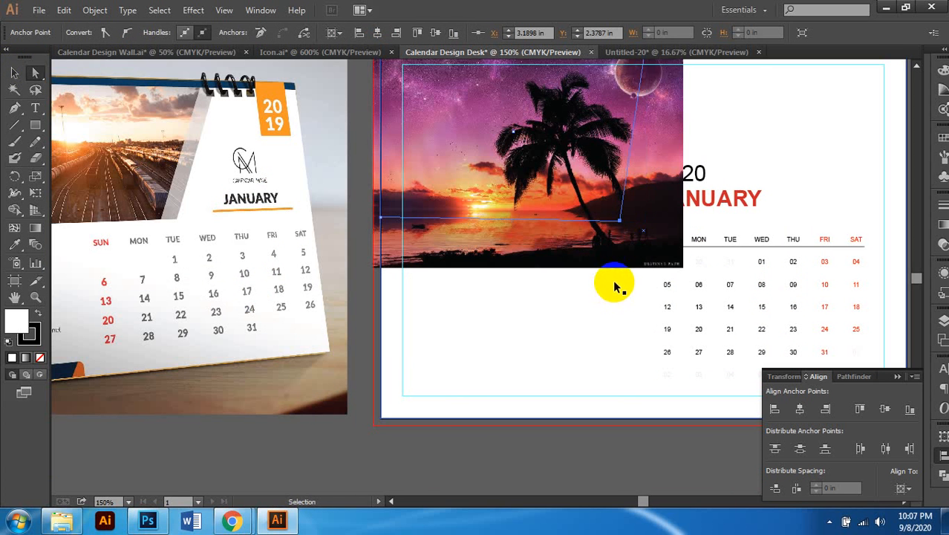
key("ctrl+z")
scroll(617, 281, "down", 1)
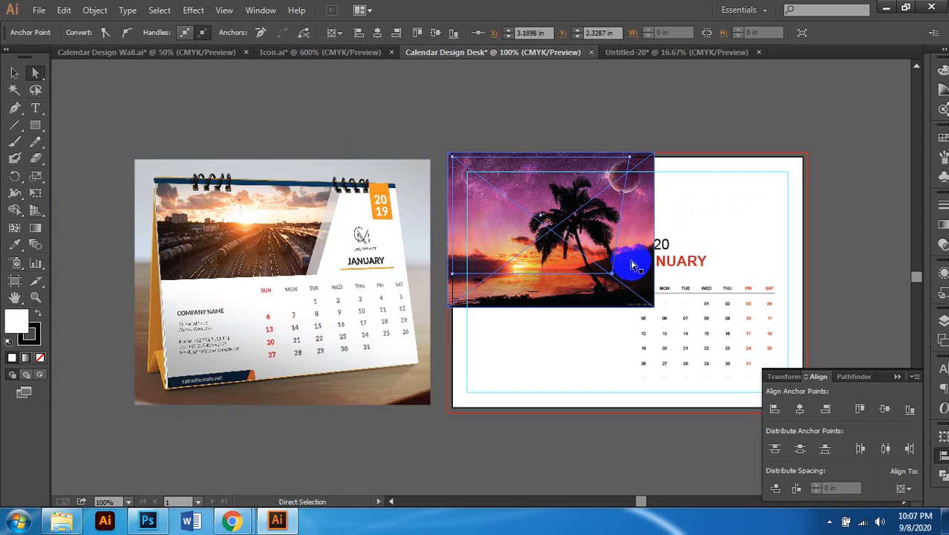
scroll(628, 269, "up", 2)
scroll(607, 286, "down", 1)
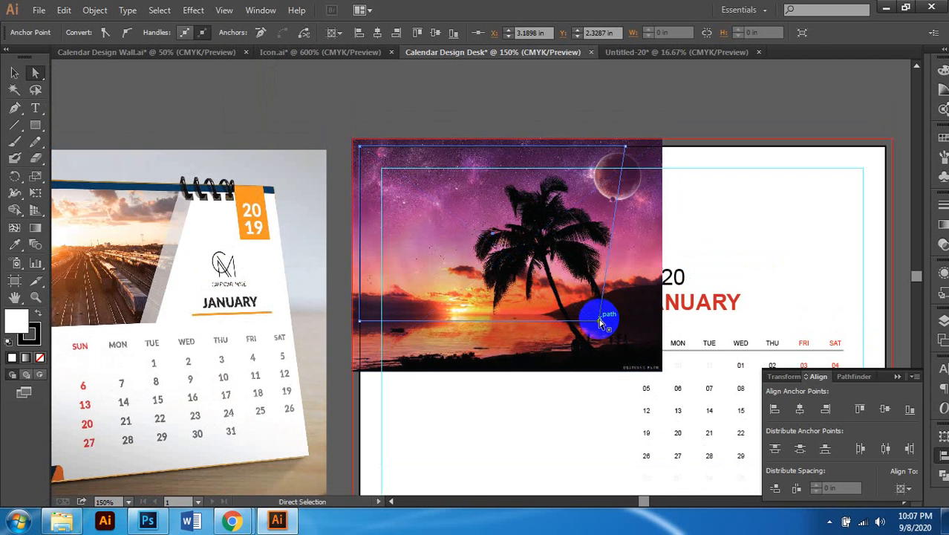
scroll(632, 332, "left", 1)
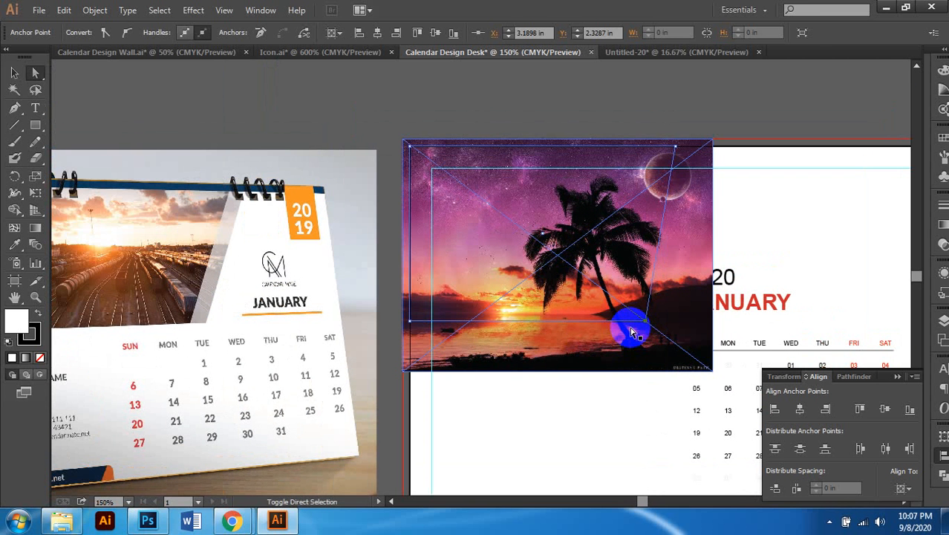
scroll(631, 332, "down", 1)
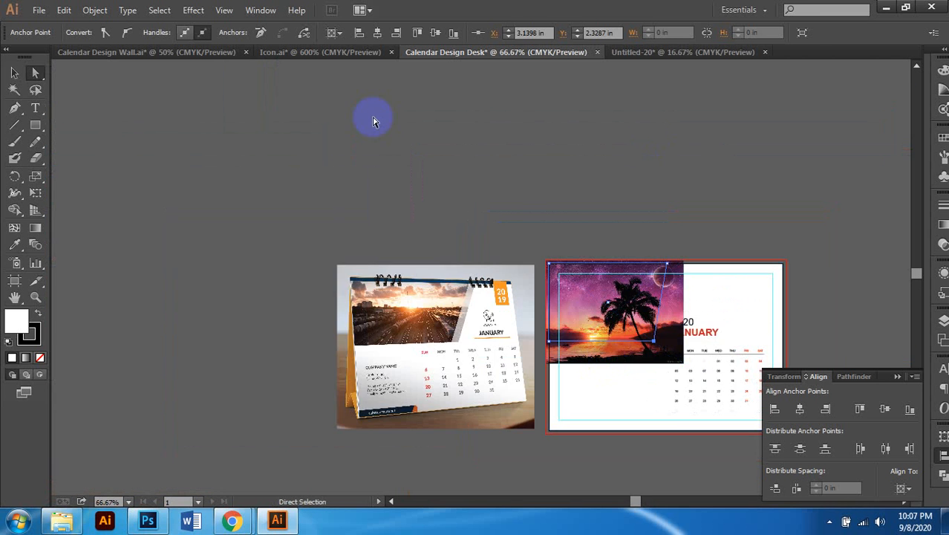
scroll(605, 188, "down", 3)
scroll(612, 201, "right", 2)
scroll(612, 211, "up", 1)
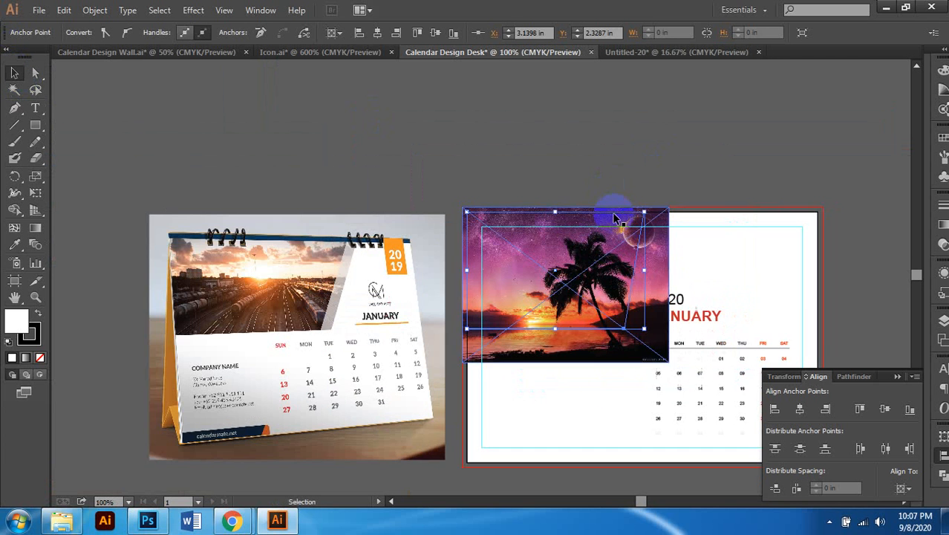
scroll(609, 223, "down", 2)
scroll(607, 232, "up", 1)
scroll(608, 236, "up", 1)
scroll(641, 228, "down", 1)
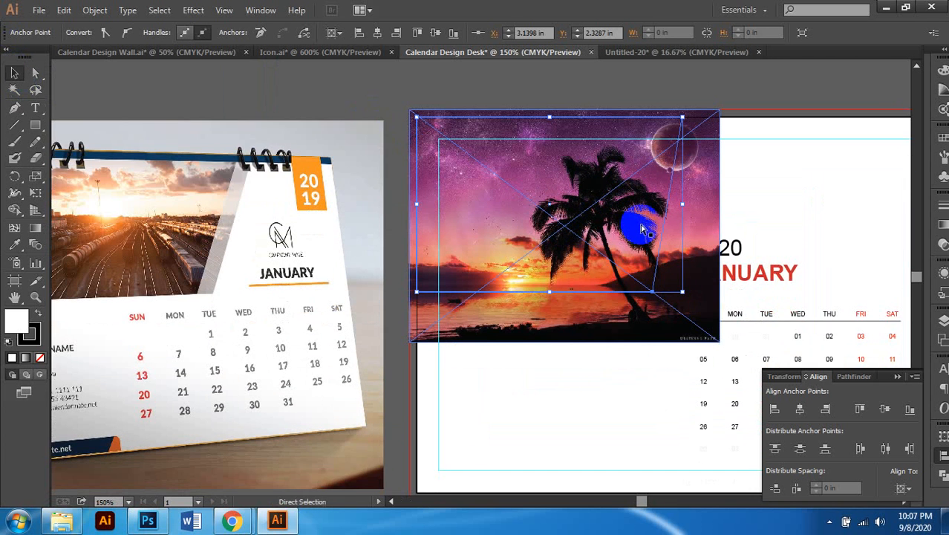
scroll(668, 201, "left", 2)
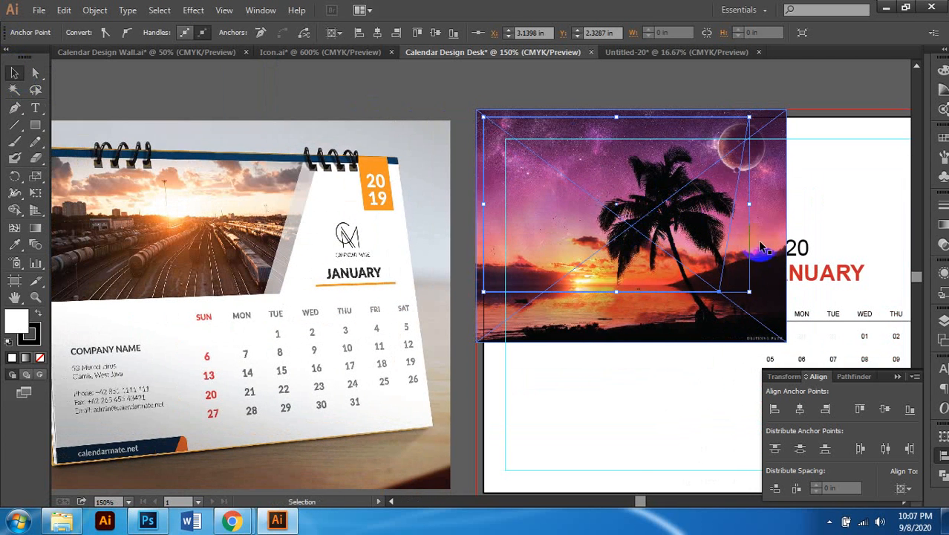
scroll(759, 251, "right", 1)
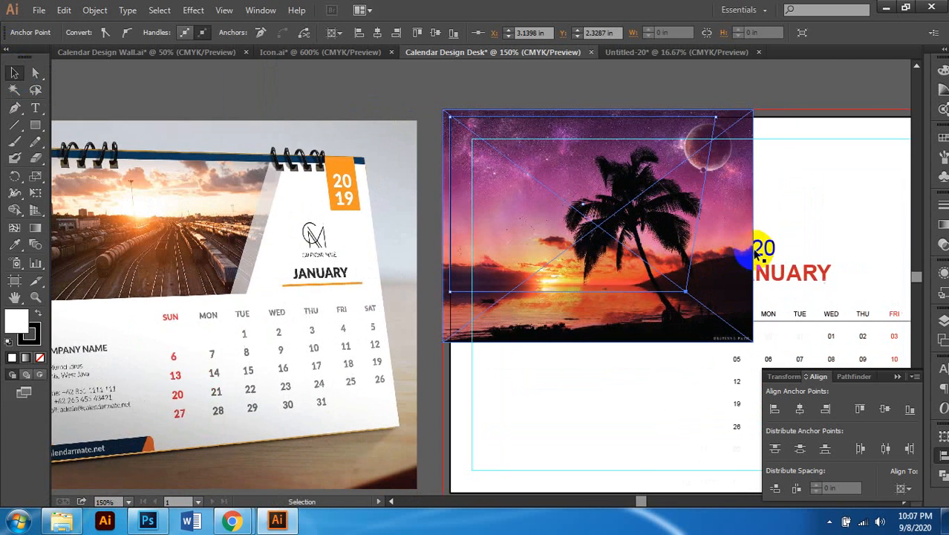
Step: Reselect the whole rectangle path, toggling between Selection and Direct Selection tools
left_click(691, 269)
scroll(679, 264, "right", 2)
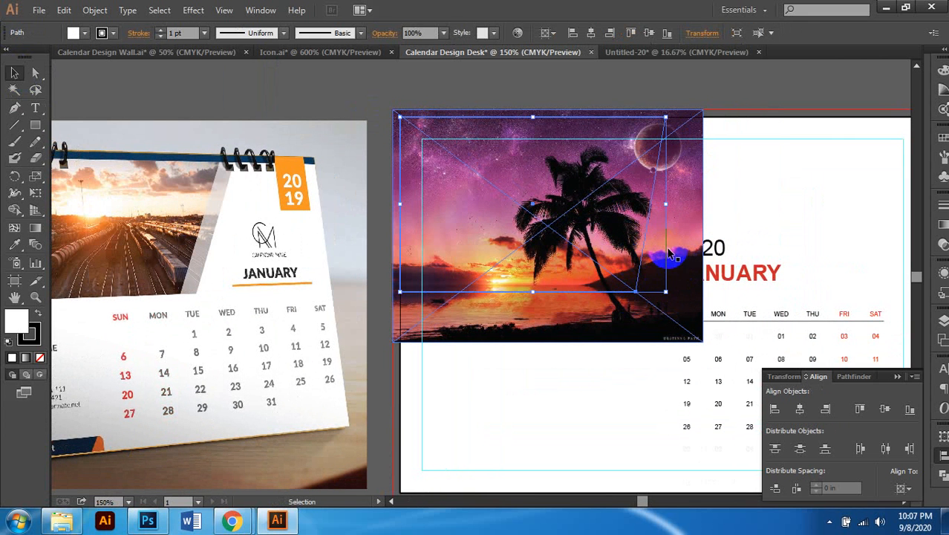
scroll(669, 255, "left", 1)
key("a")
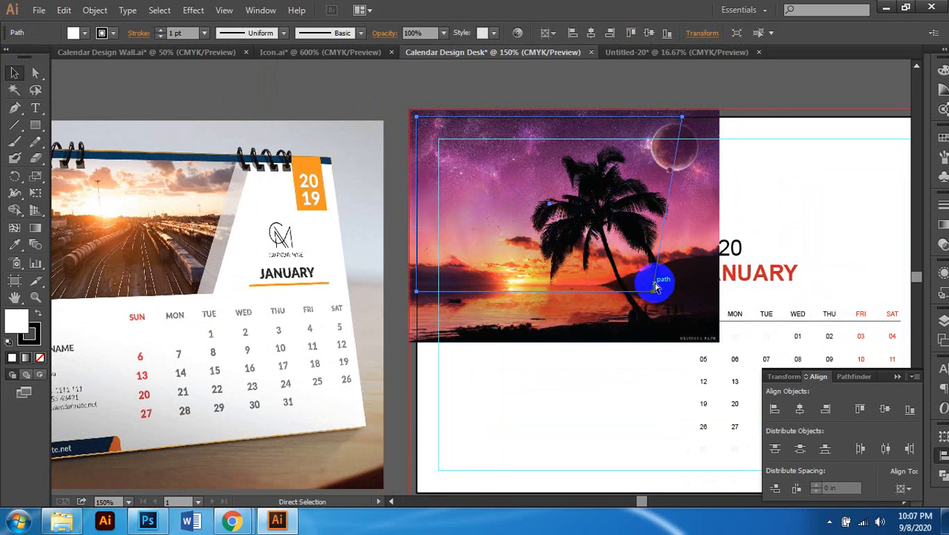
key("v")
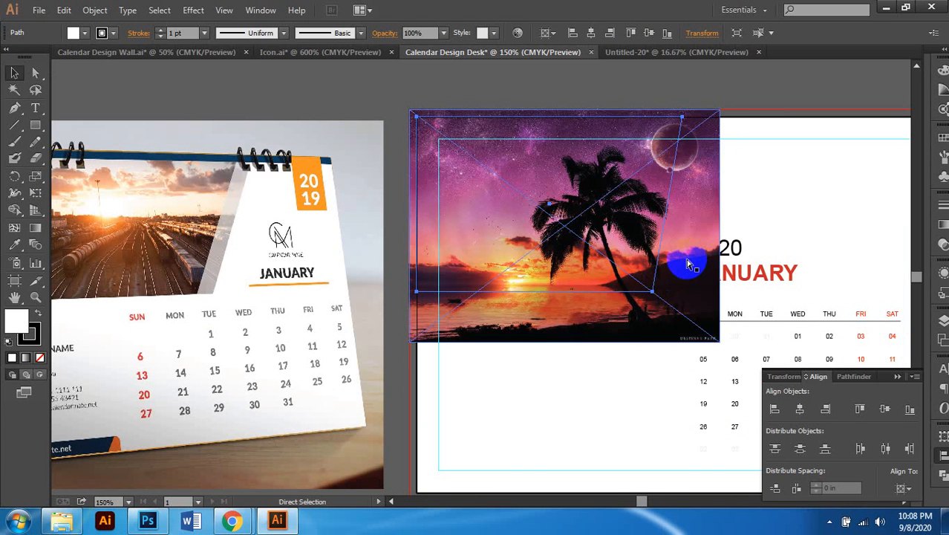
scroll(691, 265, "right", 2)
key("v")
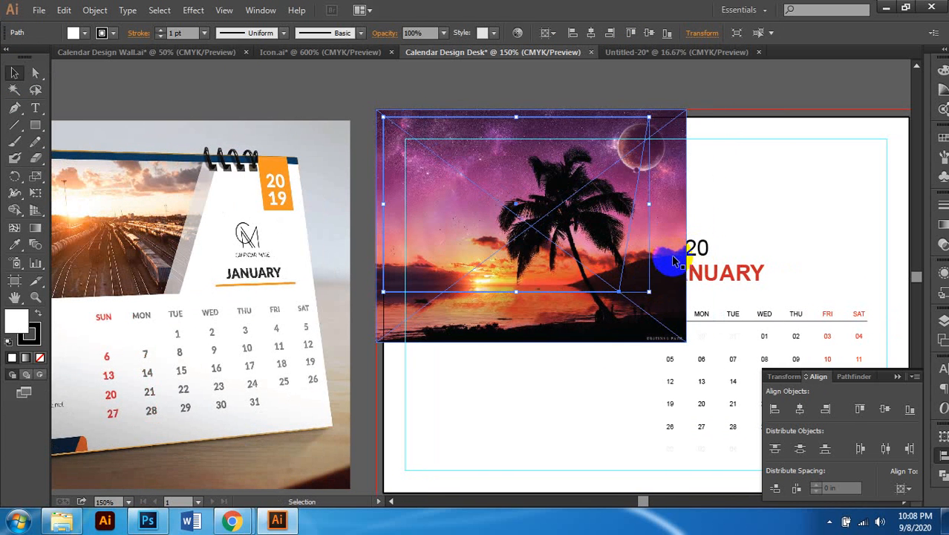
scroll(668, 264, "up", 2)
scroll(658, 252, "right", 2)
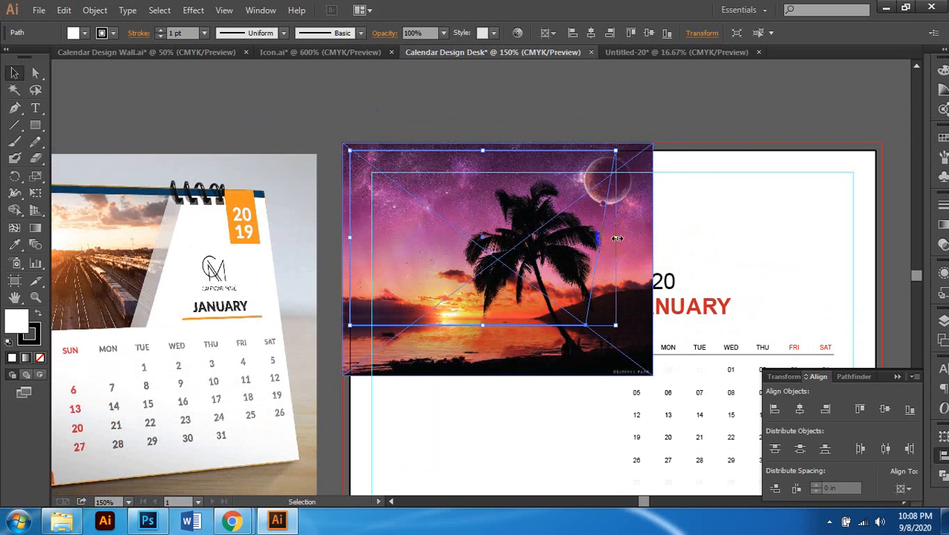
scroll(619, 231, "up", 1)
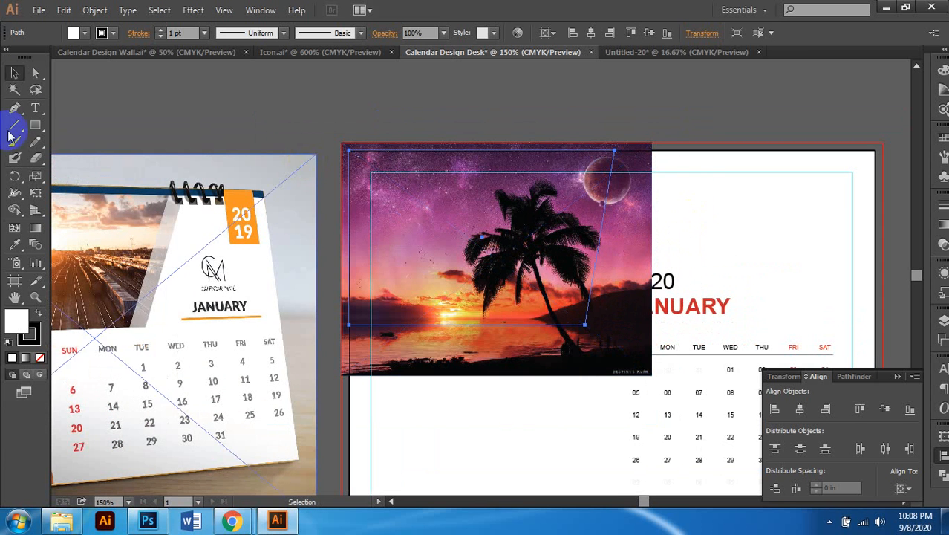
left_click(35, 72)
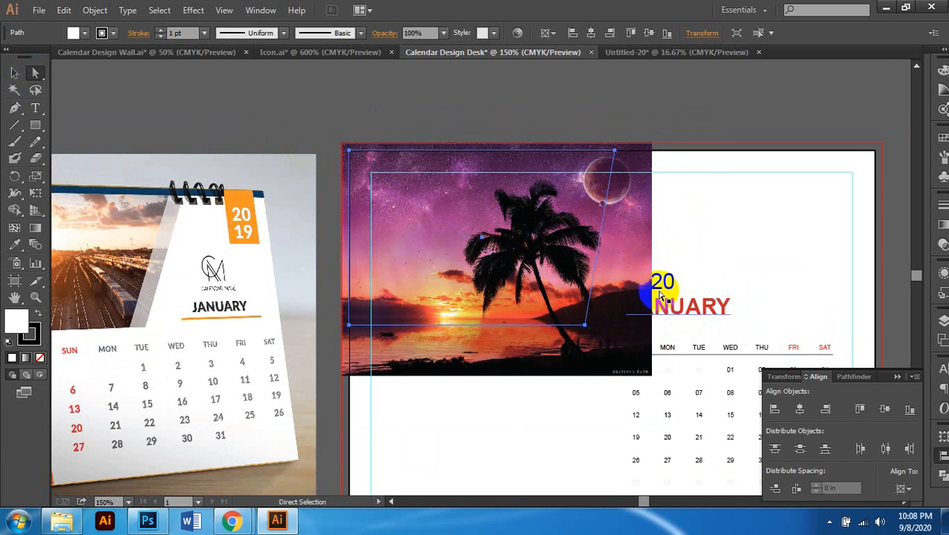
scroll(627, 277, "right", 2)
scroll(628, 276, "down", 1)
scroll(627, 276, "up", 1)
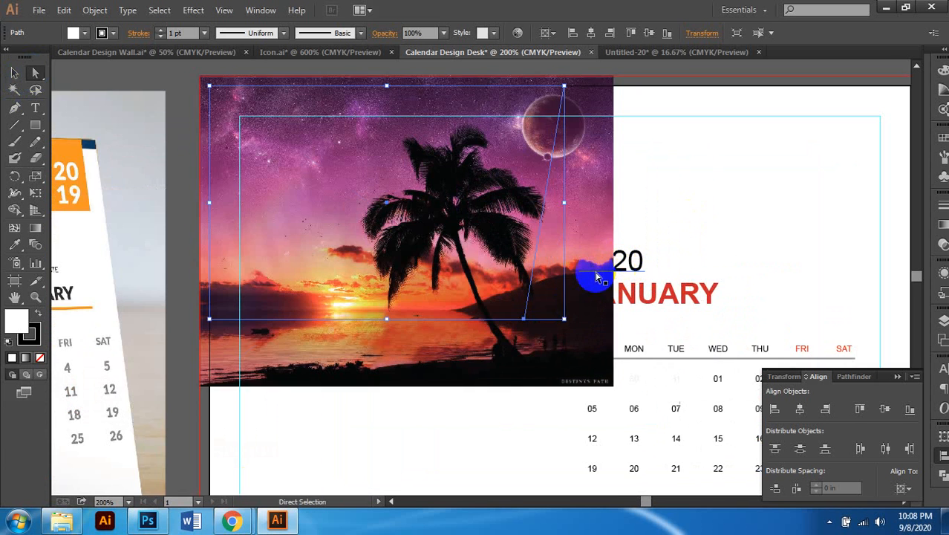
scroll(592, 272, "down", 2)
Step: Select the skewed clipping path alone, then select and deselect the palm photo
left_click(553, 257)
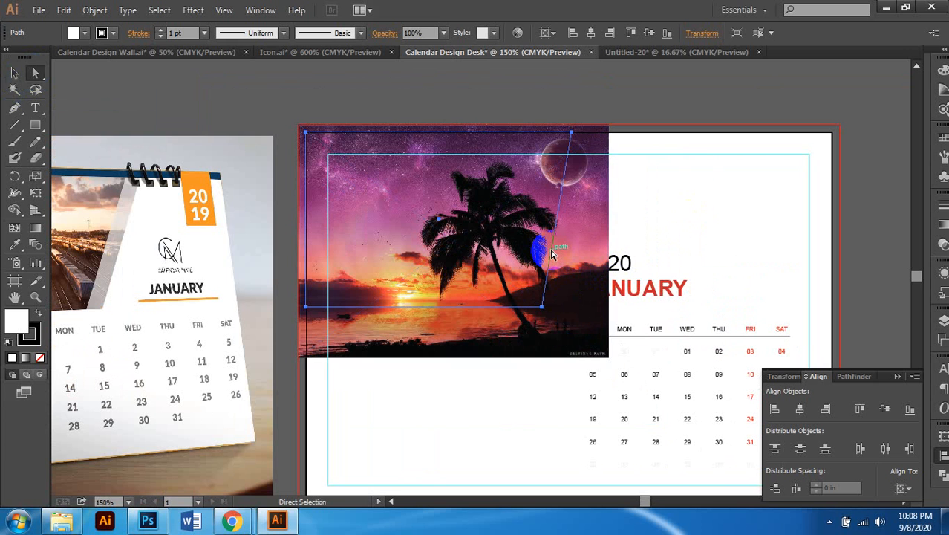
left_click(15, 76)
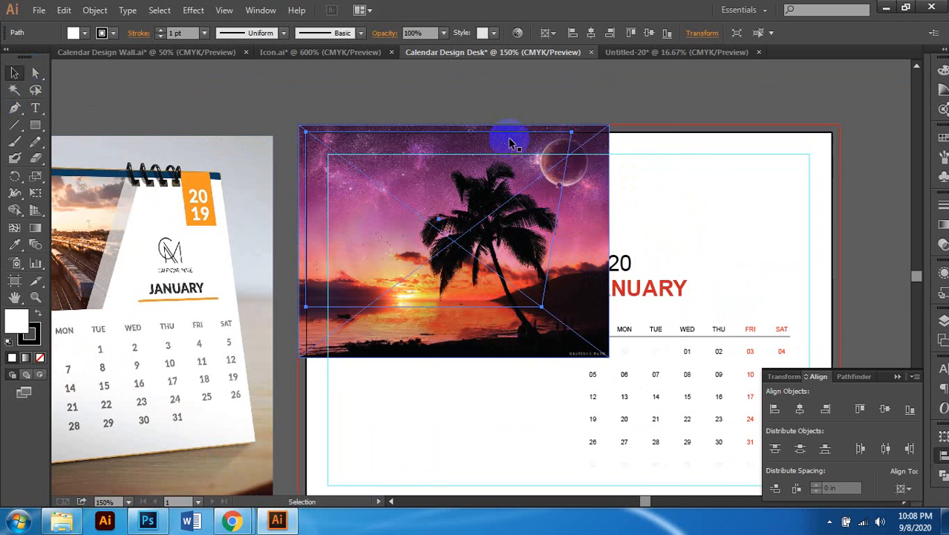
left_click(656, 108)
left_click(503, 253)
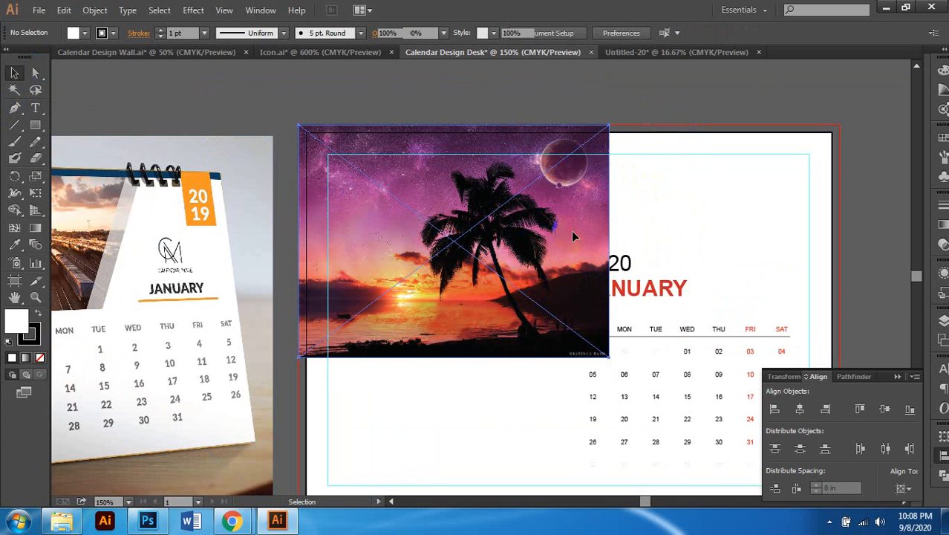
key("ctrl+shift+a")
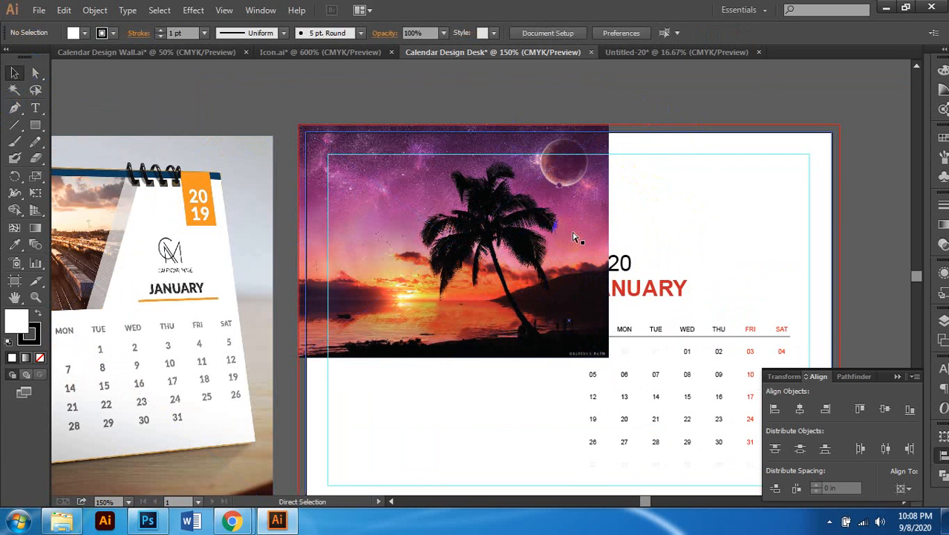
Step: In Outline view, Alt-drag a copy of the slanted path about 0.16 in right
key("ctrl+y")
scroll(546, 210, "up", 1)
left_click(563, 212)
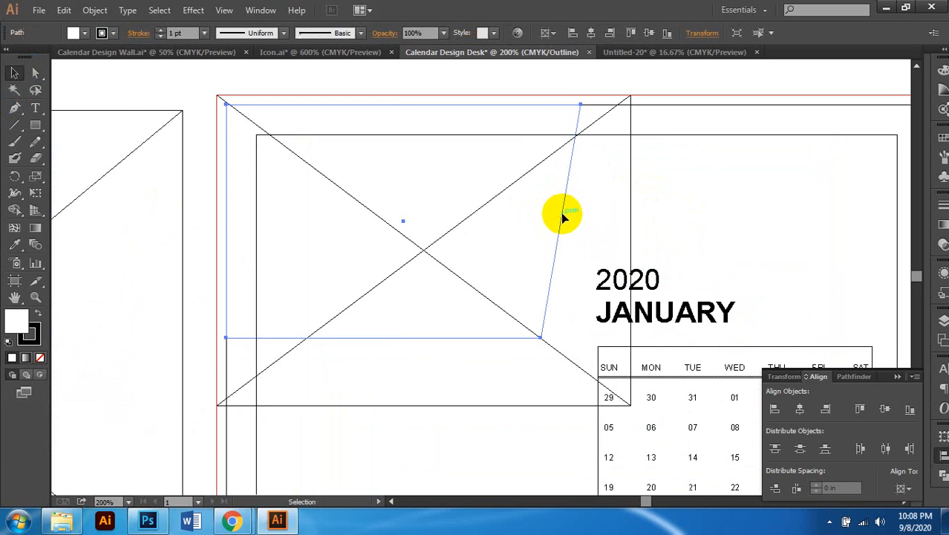
scroll(561, 212, "right", 1)
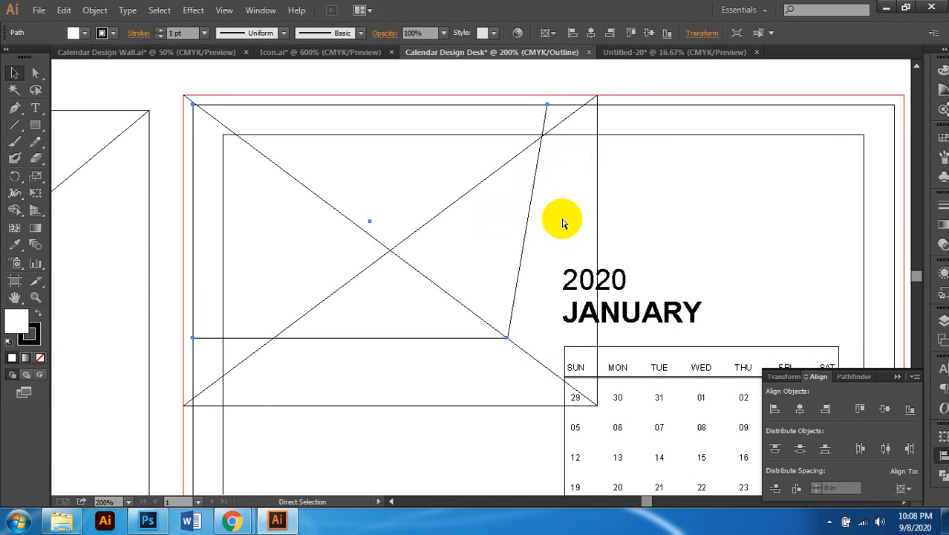
left_click(18, 78)
left_click(37, 75)
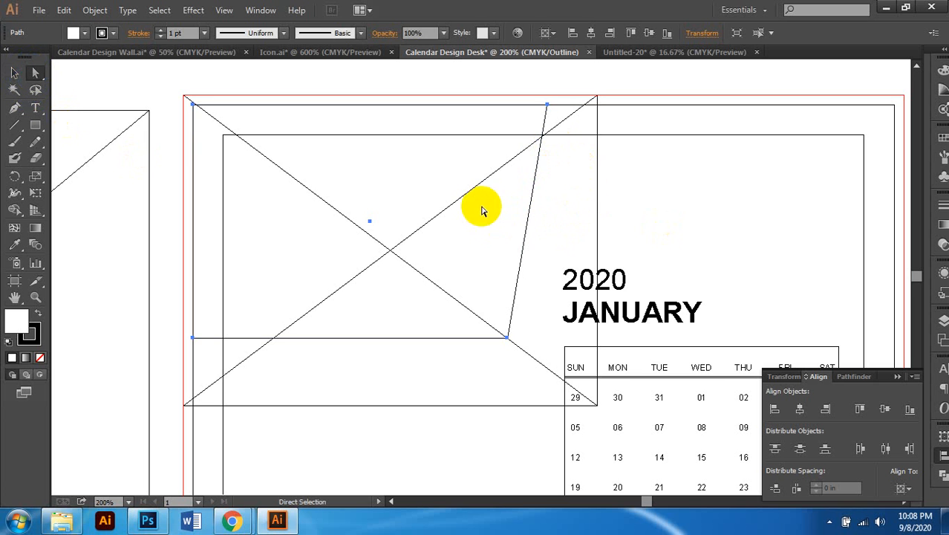
left_click(563, 225)
left_click(526, 227)
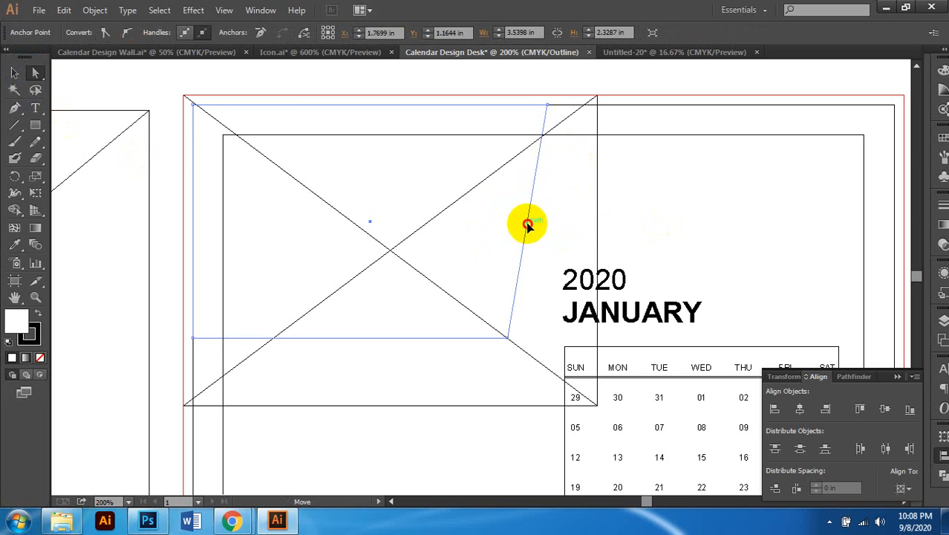
left_click_drag(527, 225, 553, 224)
scroll(515, 250, "down", 2)
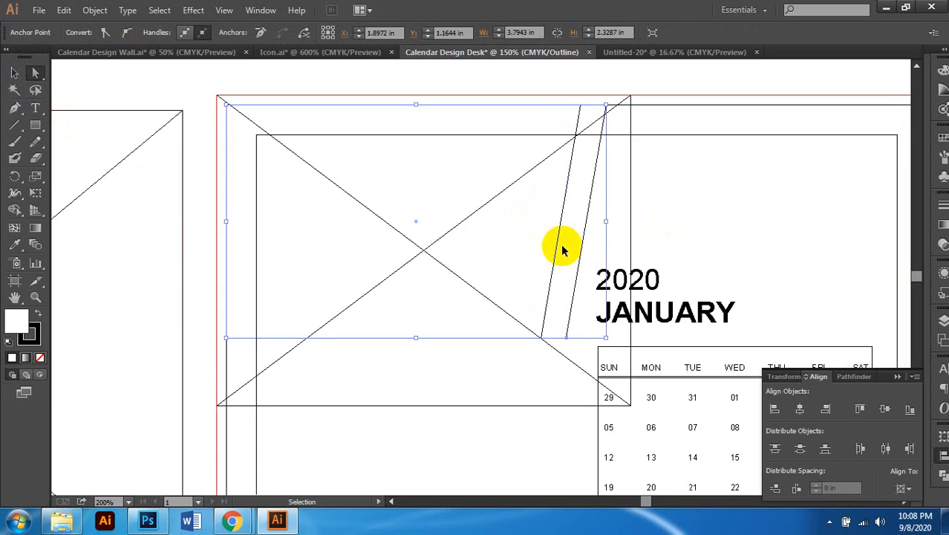
key("ctrl+y")
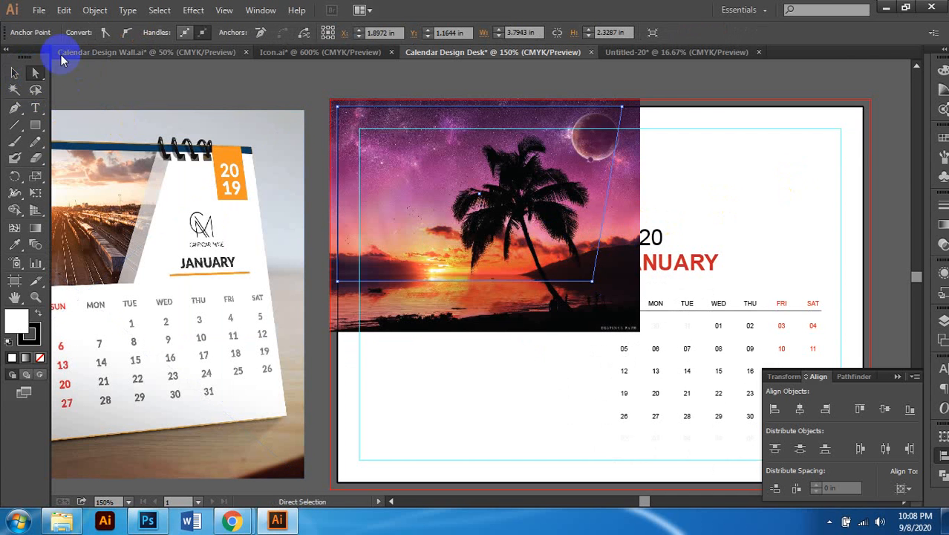
left_click(14, 72)
Step: Divide the overlapping paths with Pathfinder, ungroup them, and delete the large left piece
key("ctrl+y")
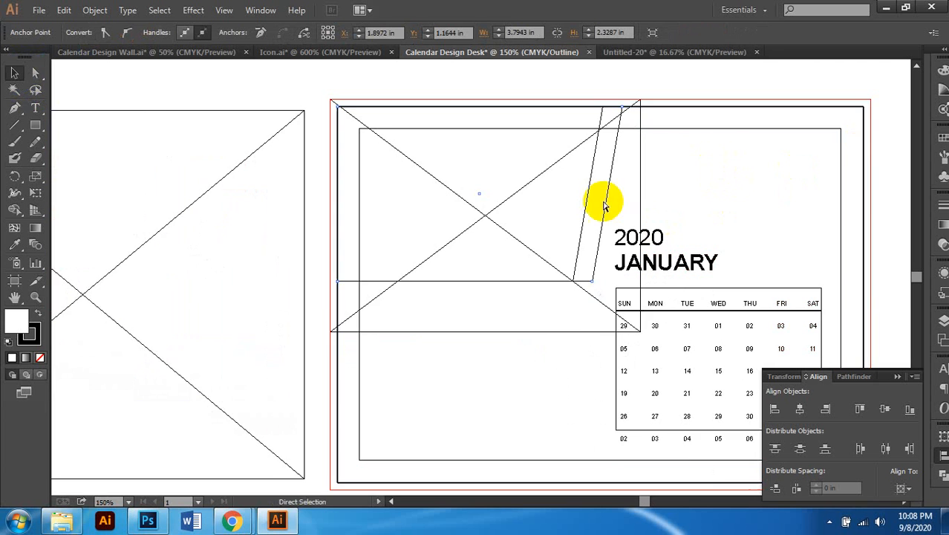
scroll(595, 206, "up", 1)
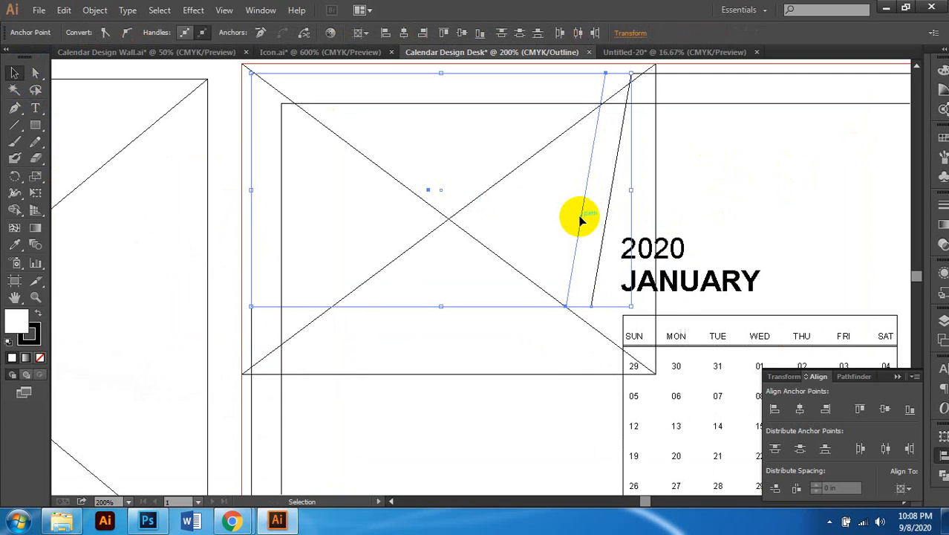
scroll(578, 215, "down", 1)
scroll(545, 226, "right", 1)
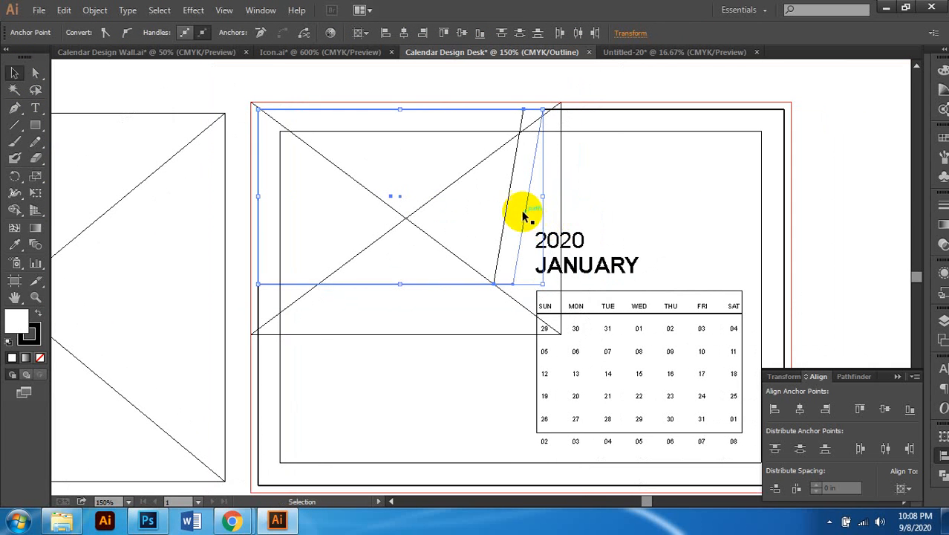
left_click(941, 473)
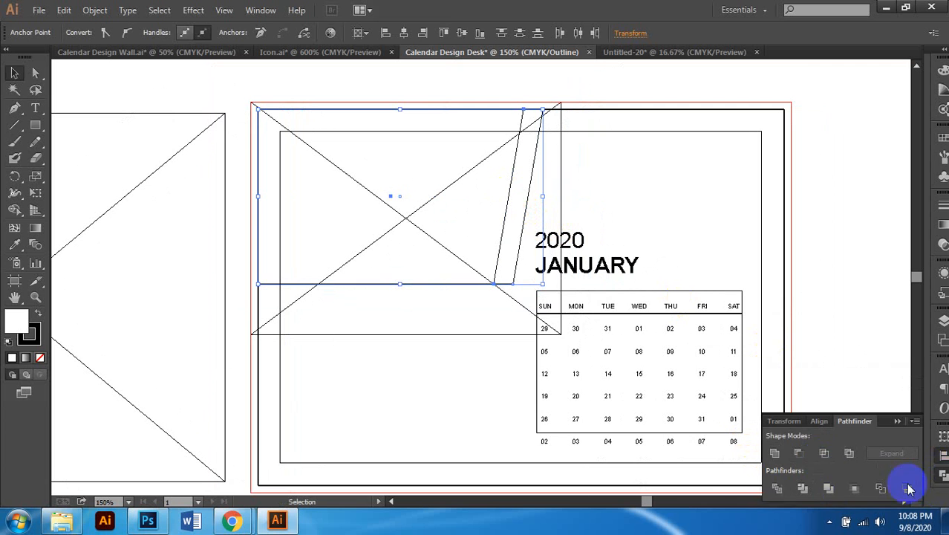
left_click(777, 489)
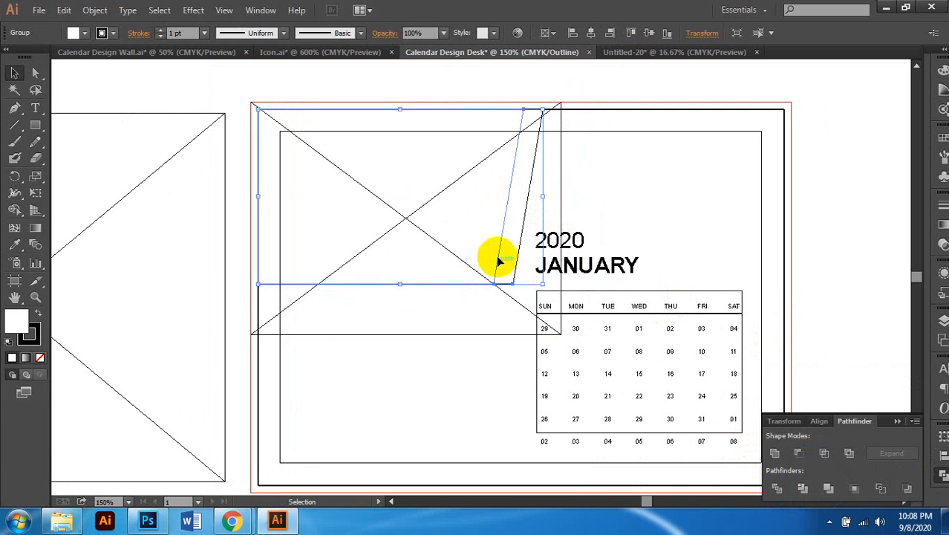
right_click(498, 257)
mouse_move(542, 361)
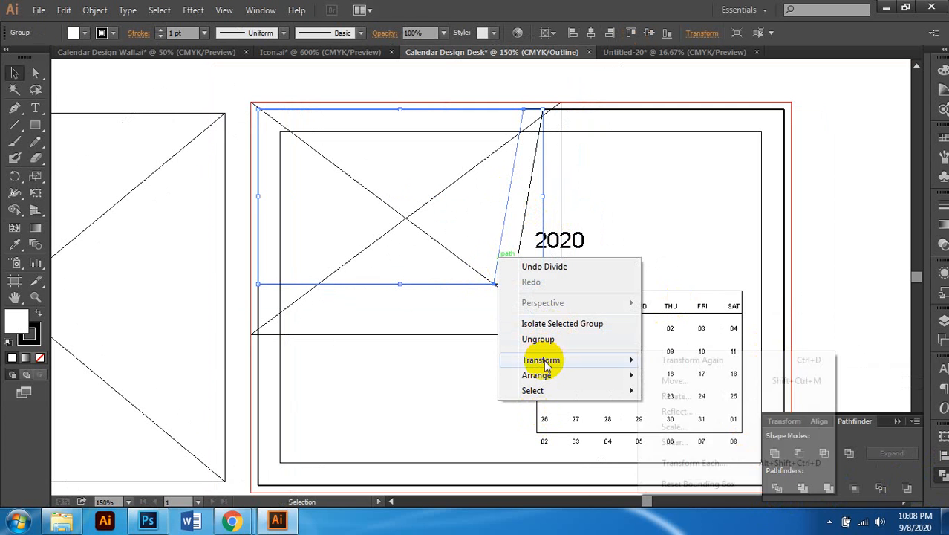
left_click(541, 339)
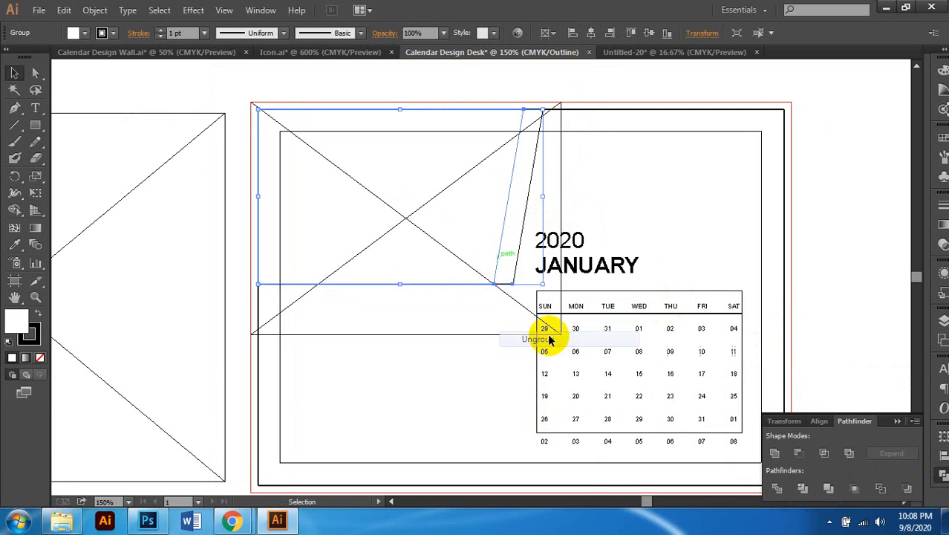
left_click(457, 294)
left_click(458, 284)
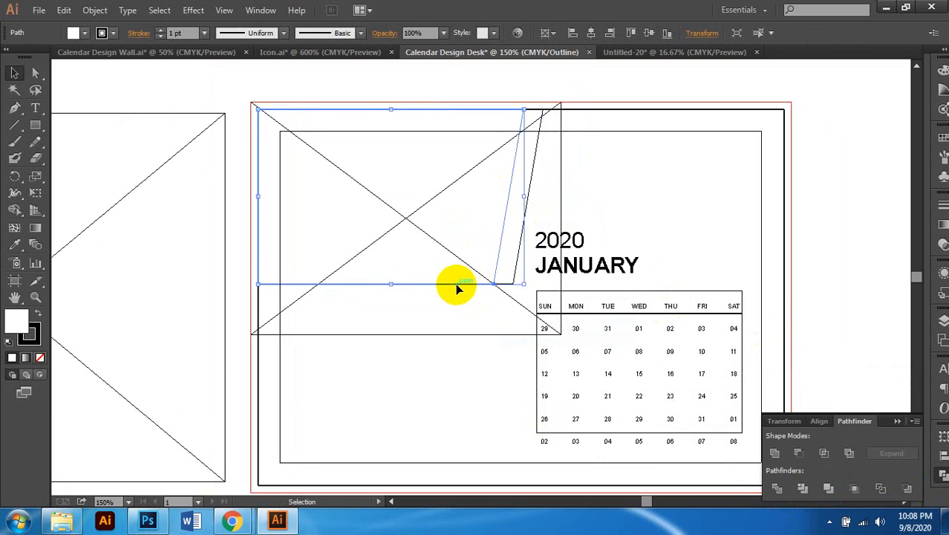
key("Delete")
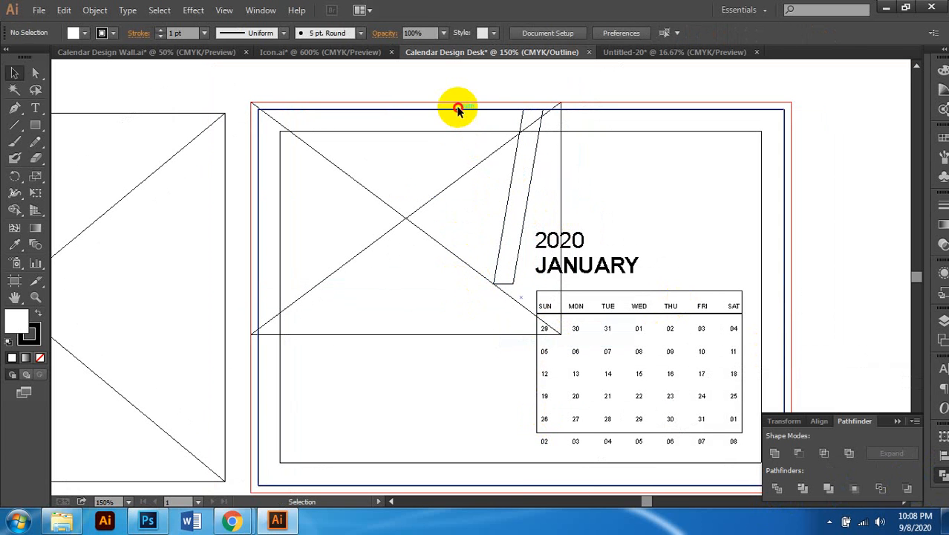
Step: Cut stray paths, undo the accidental page-rectangle deletion, and return to Preview
left_click(455, 109)
left_click(455, 127)
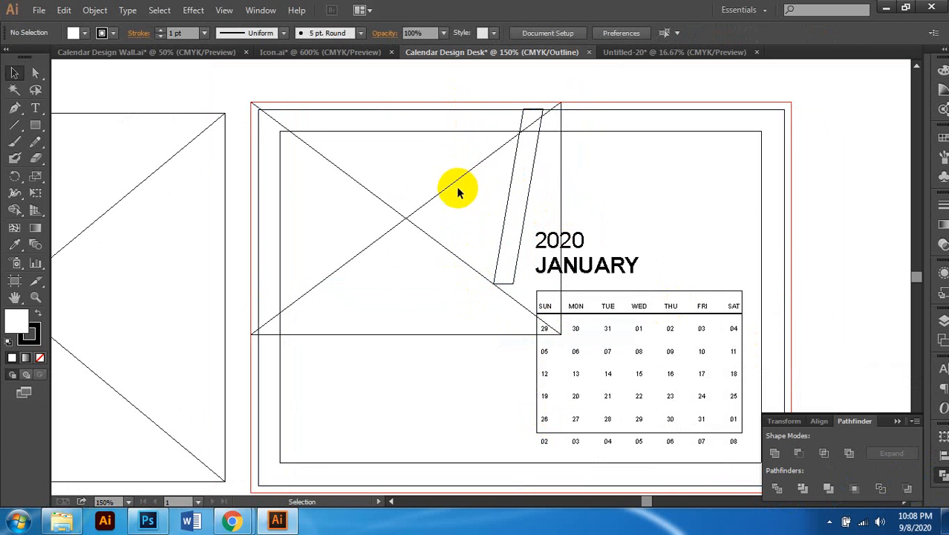
left_click(733, 111)
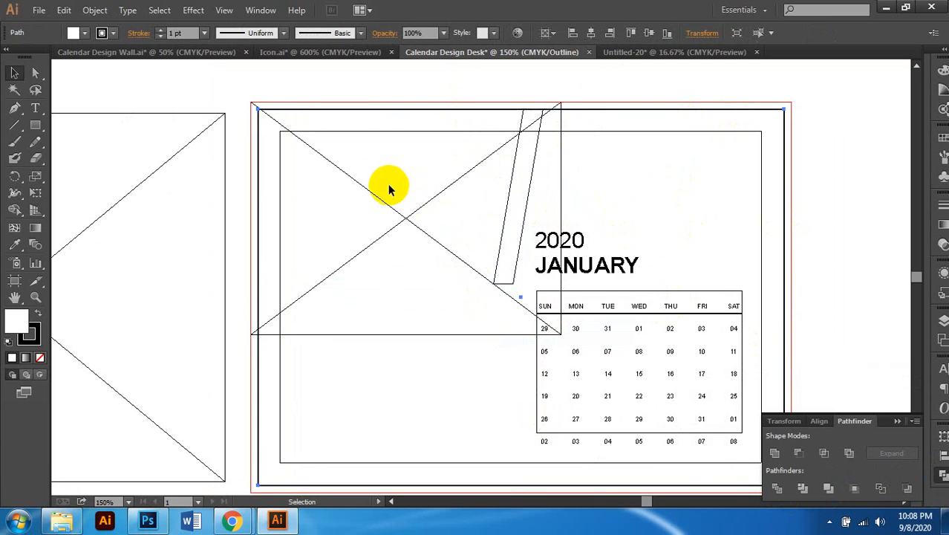
key("ctrl+x")
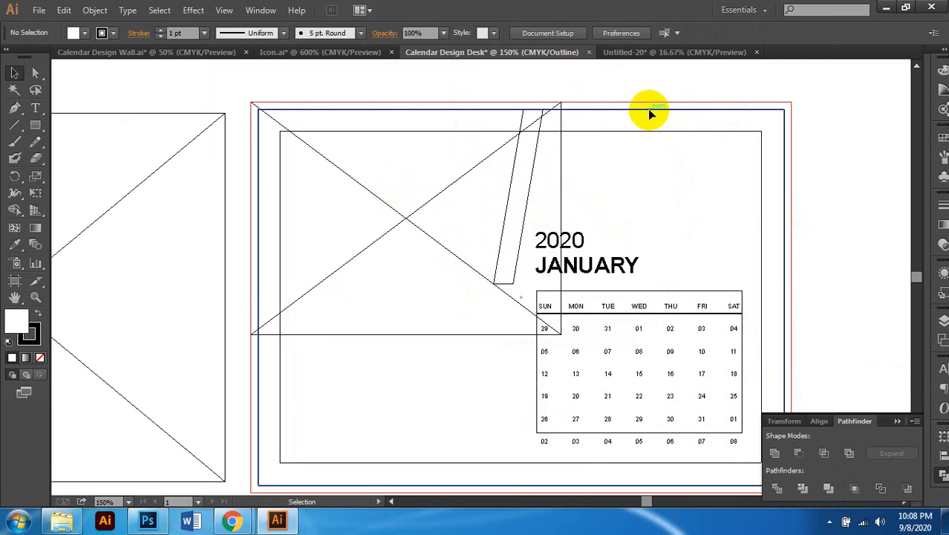
left_click(648, 110)
key("ctrl+x")
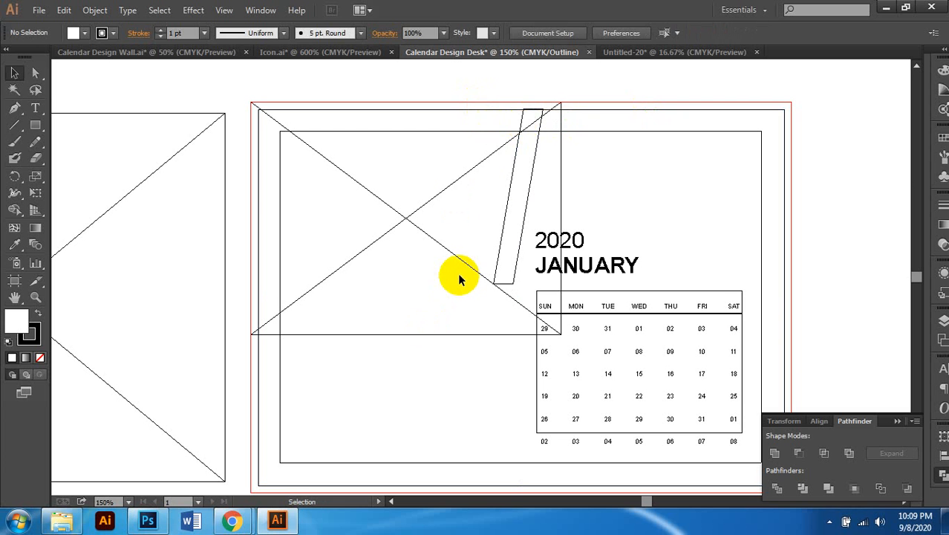
key("ctrl+z")
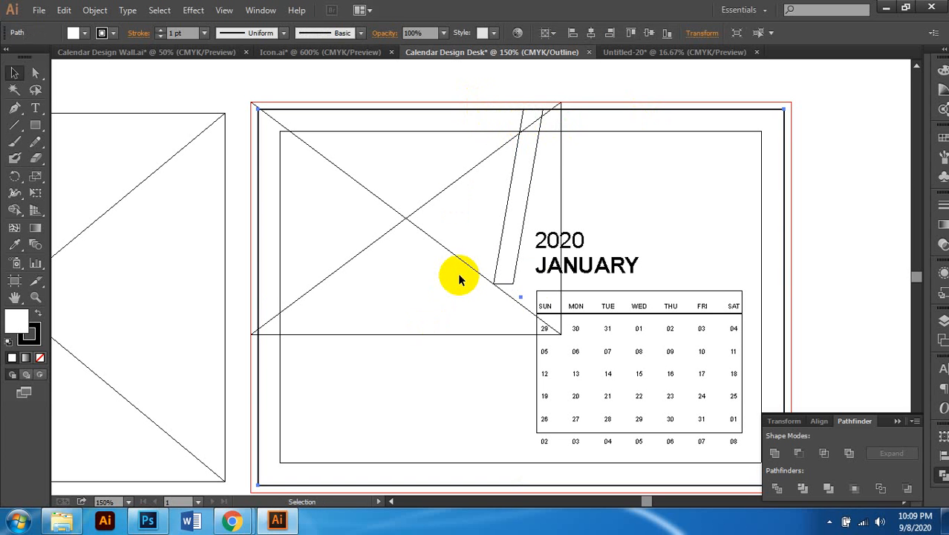
key("ctrl+y")
Step: Set the slanted shape's fill to None
left_click(521, 209)
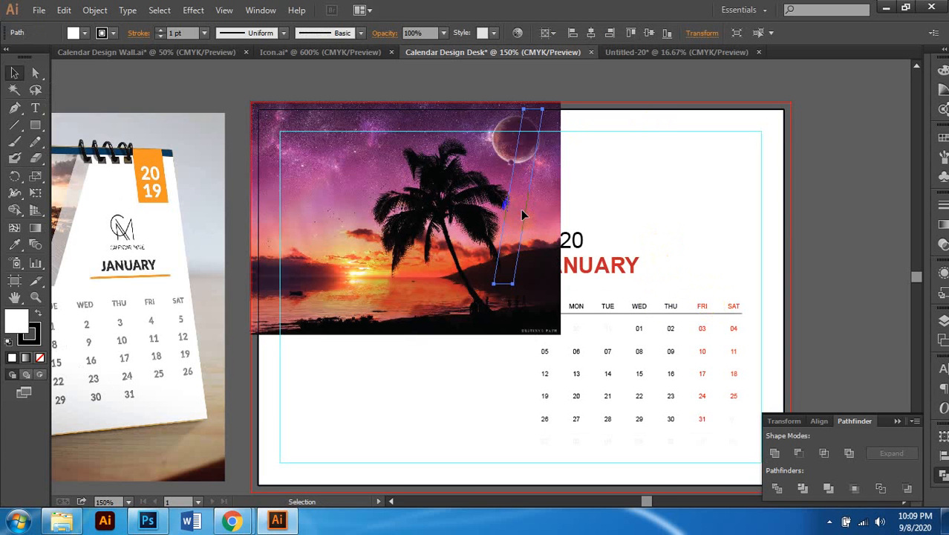
scroll(594, 245, "left", 1)
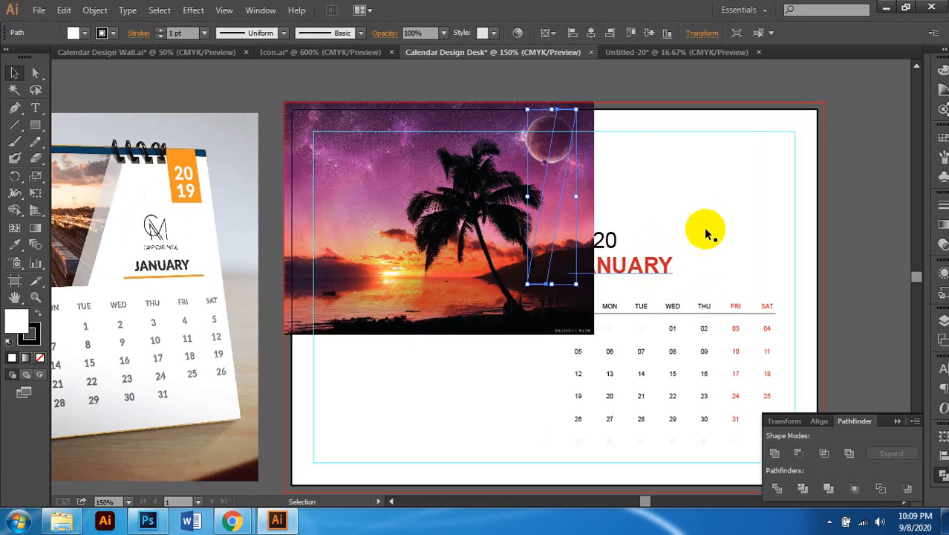
left_click(763, 77)
key("ctrl+z")
scroll(551, 239, "left", 1)
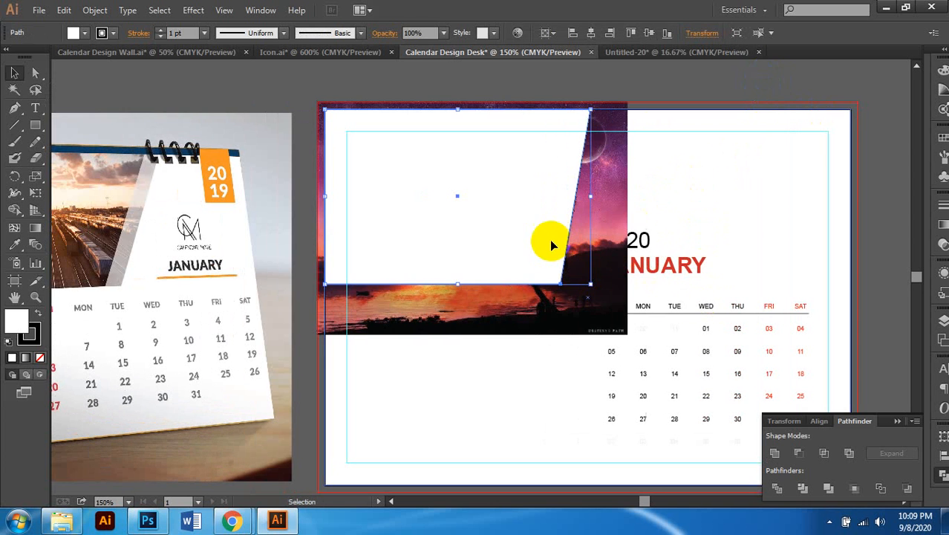
scroll(589, 234, "down", 2)
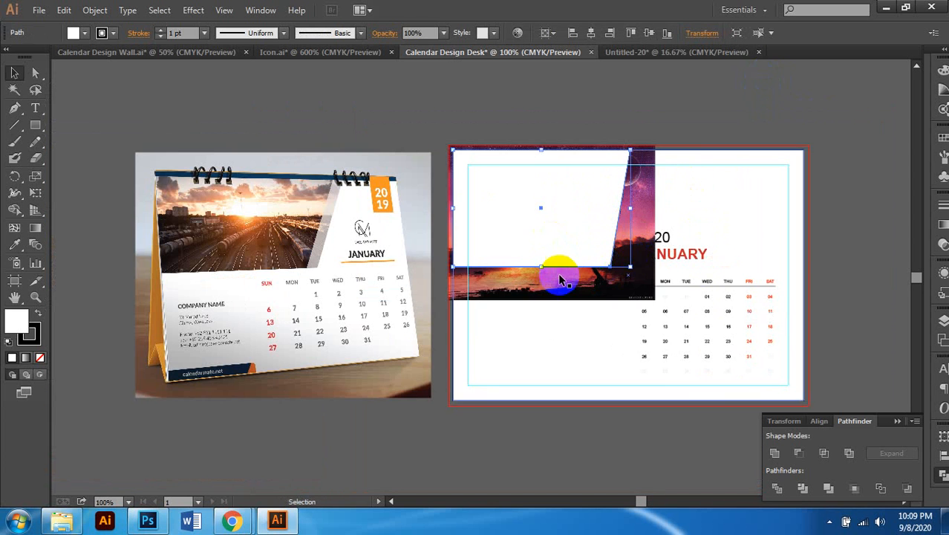
scroll(555, 269, "left", 1)
left_click(40, 357)
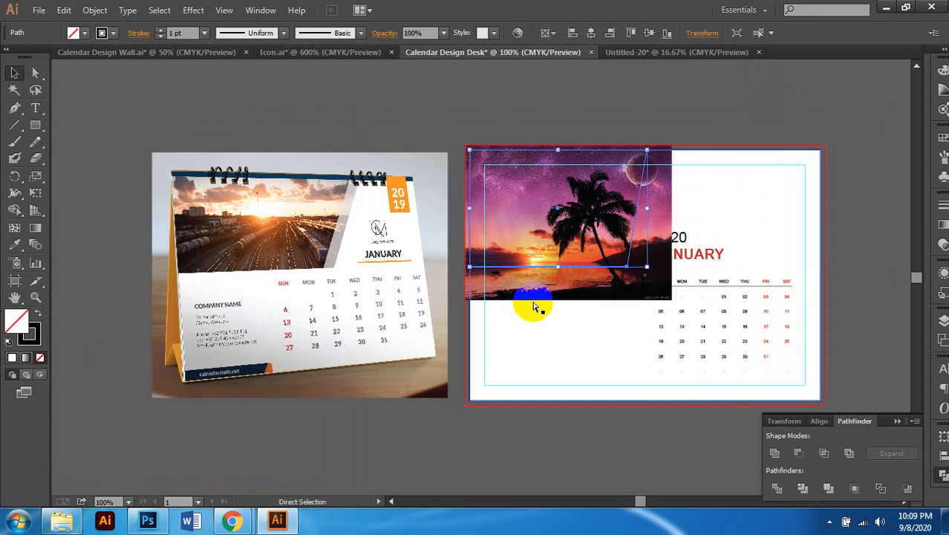
scroll(535, 305, "right", 1)
scroll(565, 282, "up", 2)
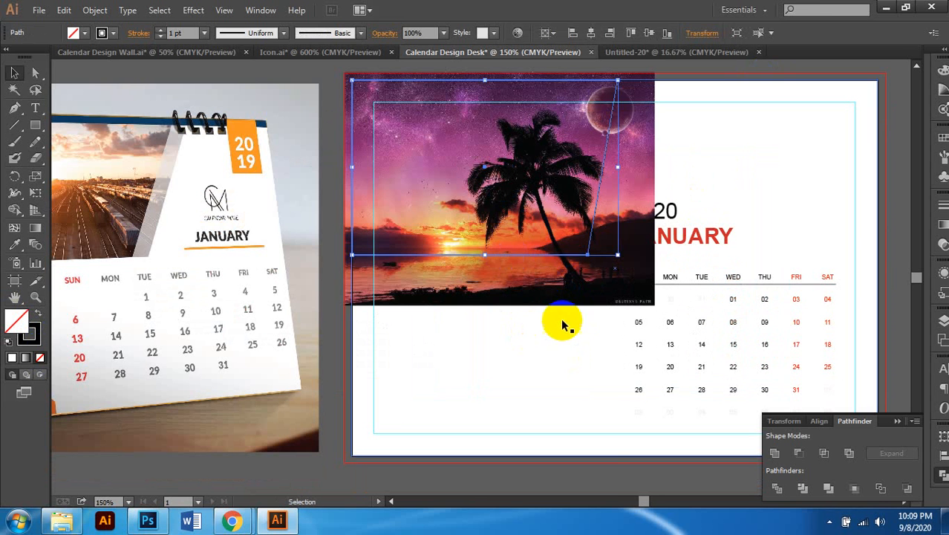
Step: Unlock all objects and clip the sunset photo to the slanted shape with Make Clipping Mask
left_click(558, 296)
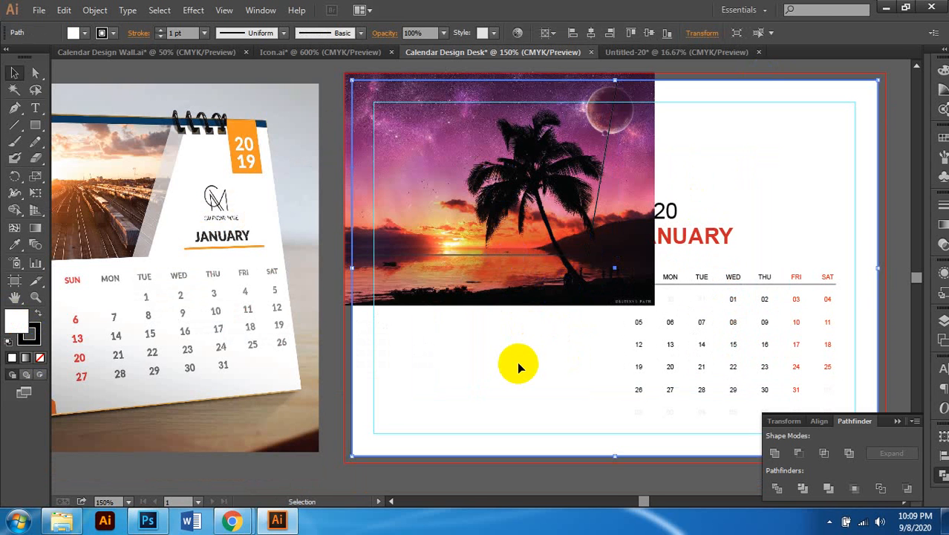
key("ctrl+alt+2")
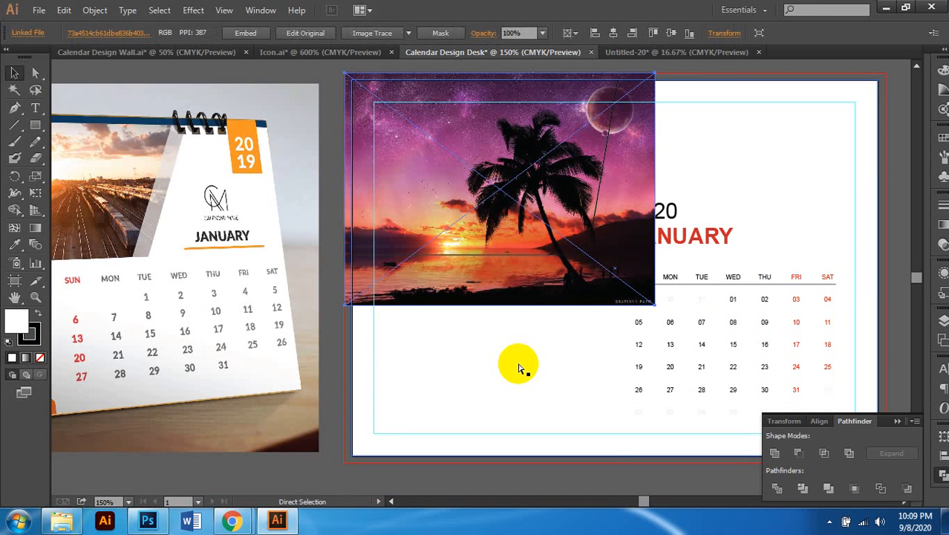
scroll(518, 366, "right", 1)
left_click(859, 203)
left_click(525, 263)
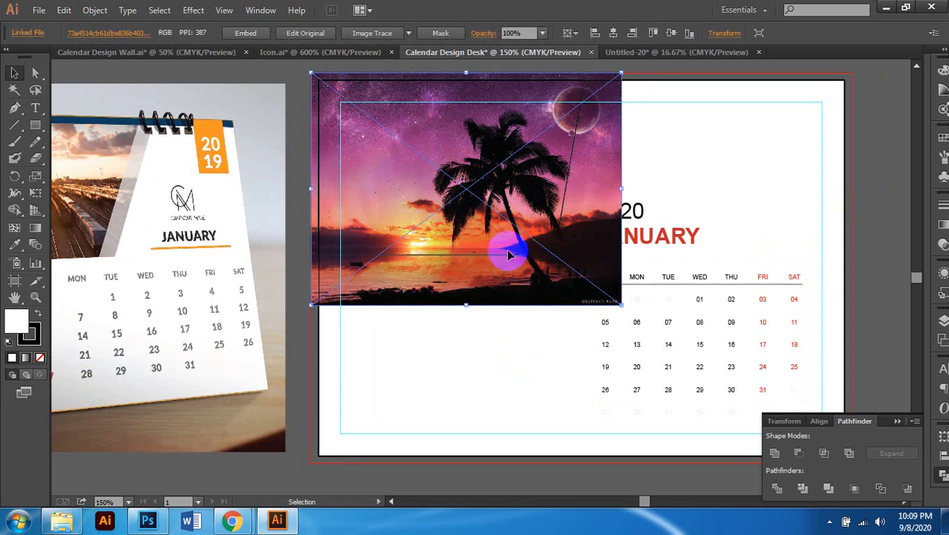
scroll(561, 238, "up", 3)
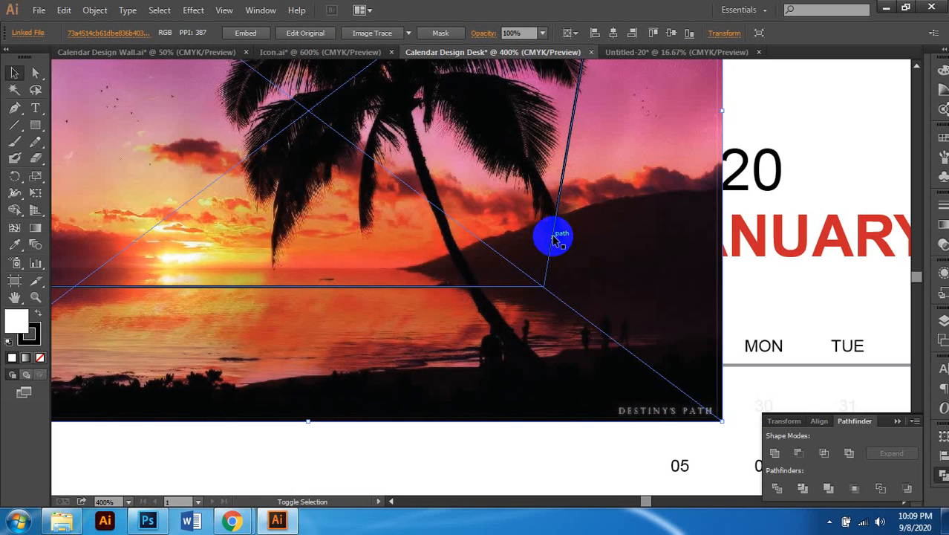
left_click(554, 236, "shift")
scroll(551, 281, "down", 2)
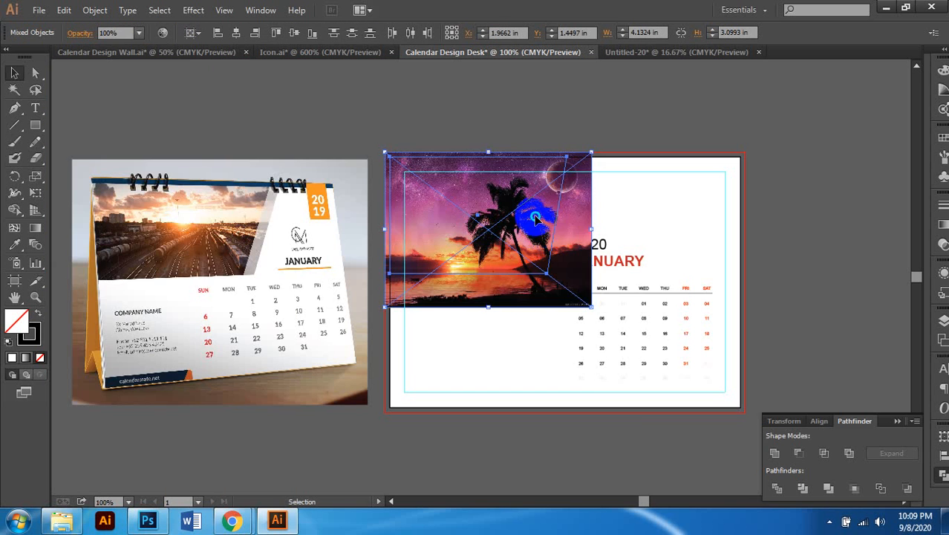
right_click(536, 217)
left_click(594, 298)
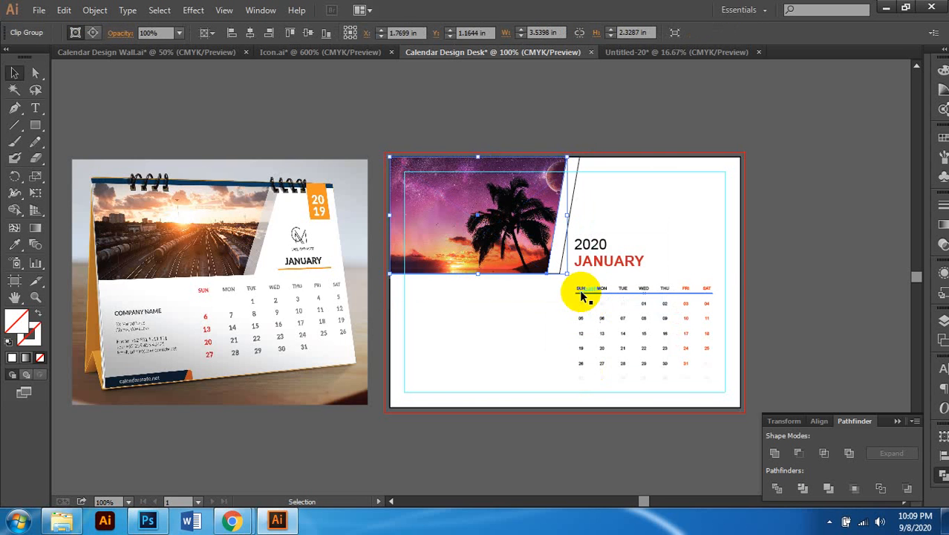
scroll(583, 291, "up", 2)
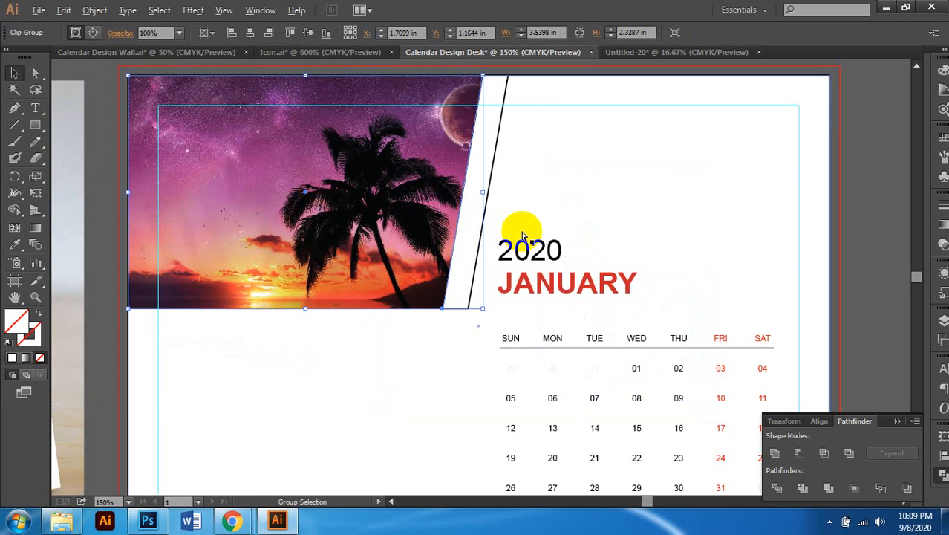
Step: Pick out the clipping path's slanted edge with the Direct Selection tool
scroll(524, 235, "down", 1)
scroll(572, 236, "left", 3)
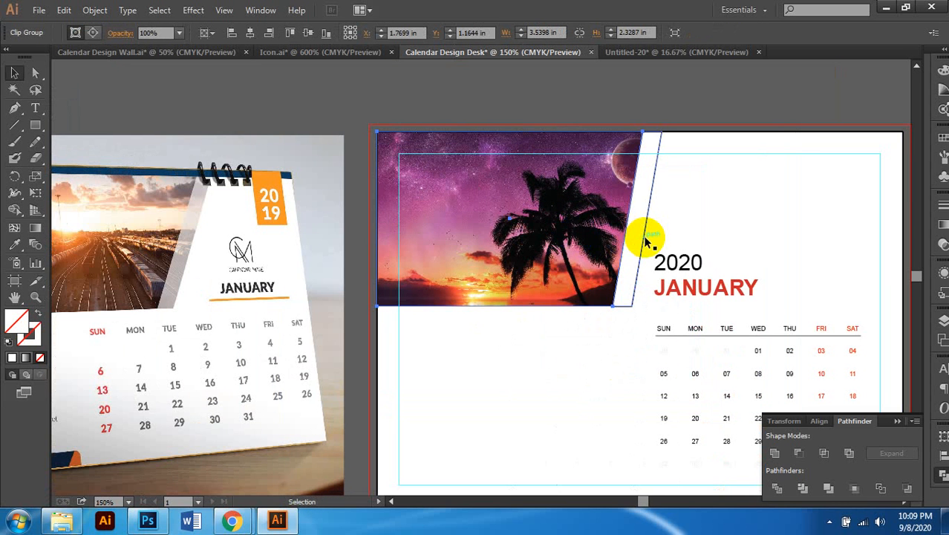
scroll(645, 237, "right", 1)
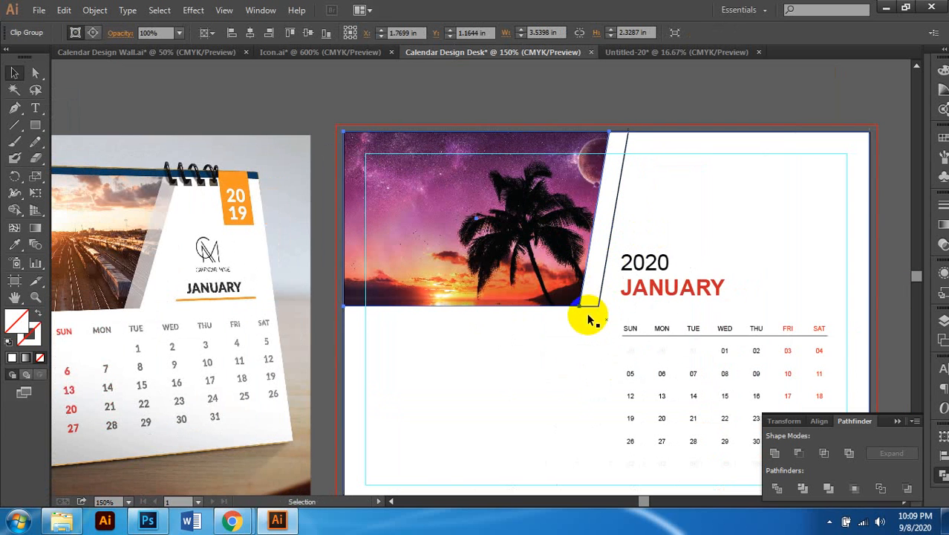
scroll(615, 220, "right", 1)
scroll(594, 200, "up", 2)
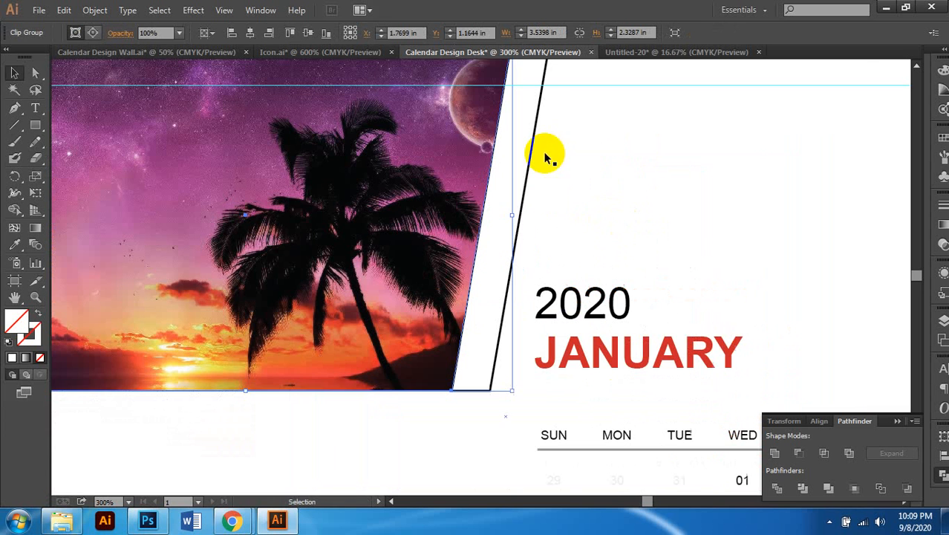
left_click(35, 72)
left_click(476, 234)
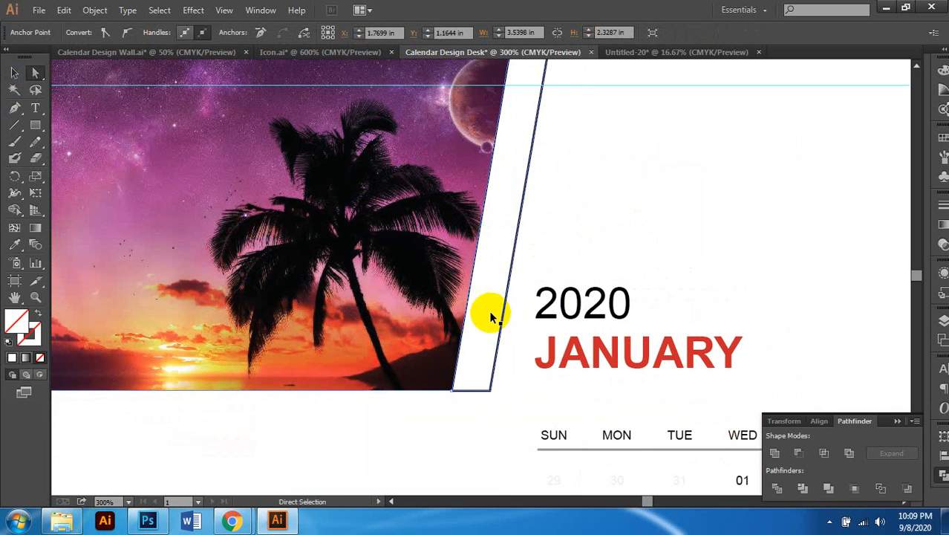
scroll(490, 318, "up", 3)
scroll(474, 292, "down", 2)
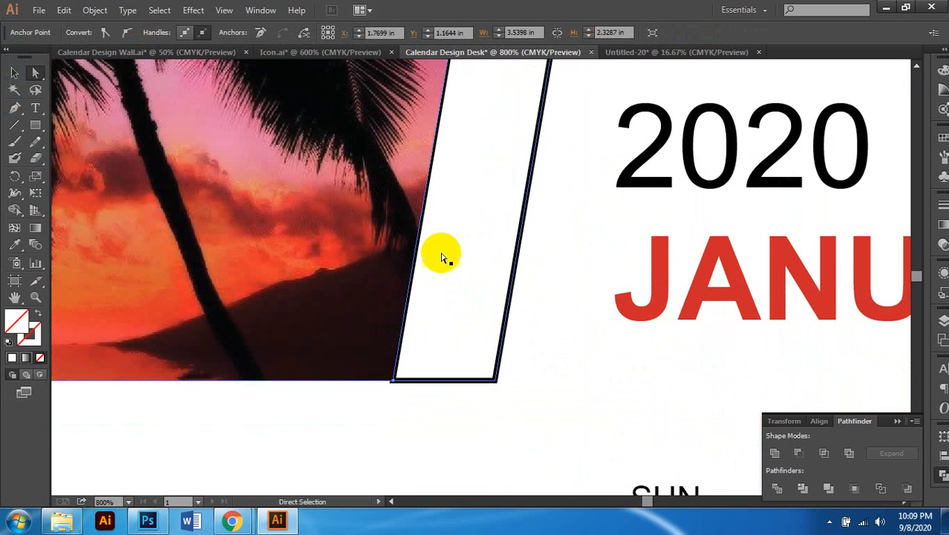
Step: Select the slanted white strip as a whole object, then deselect everything
left_click(14, 72)
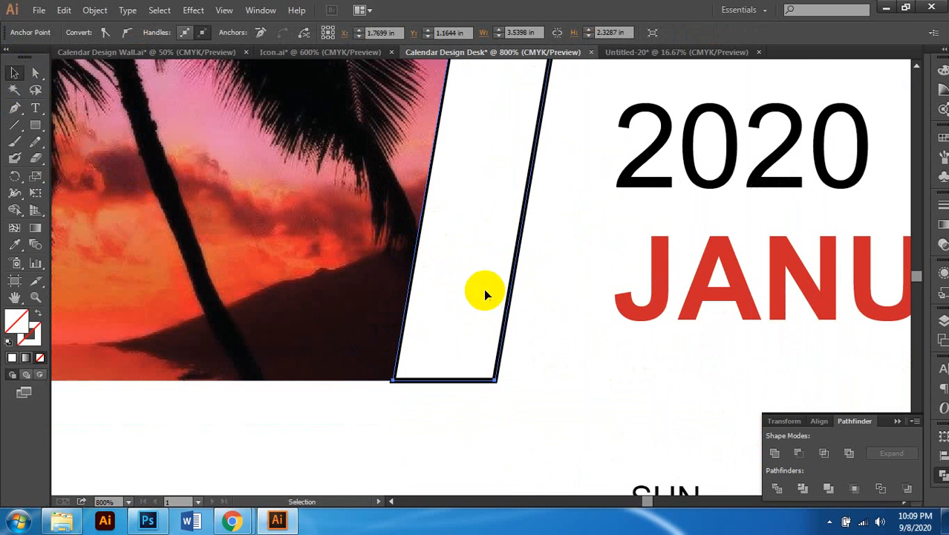
left_click(450, 382)
left_click(454, 398)
left_click(456, 381)
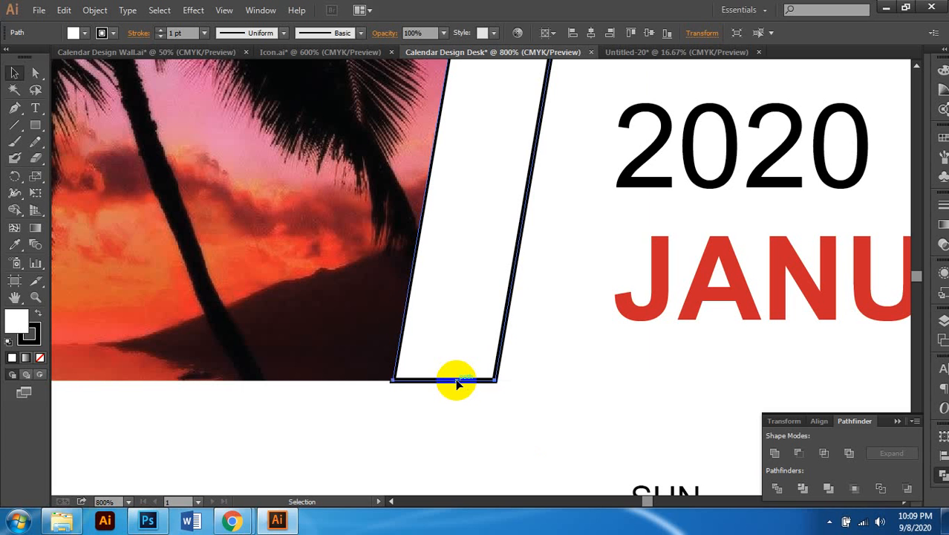
key("ctrl+2")
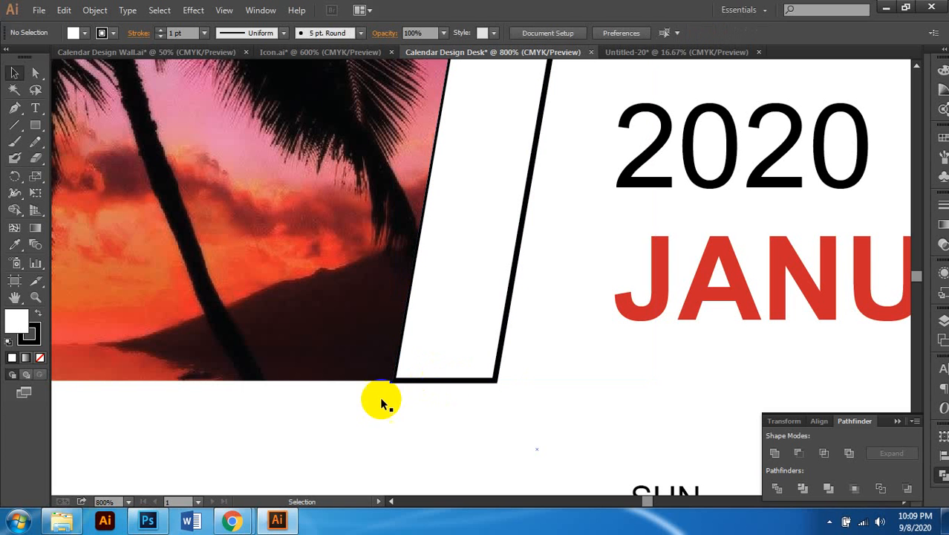
Step: Drag the photo's slanted clip edge rightward so it sits against the white strip
left_click(35, 73)
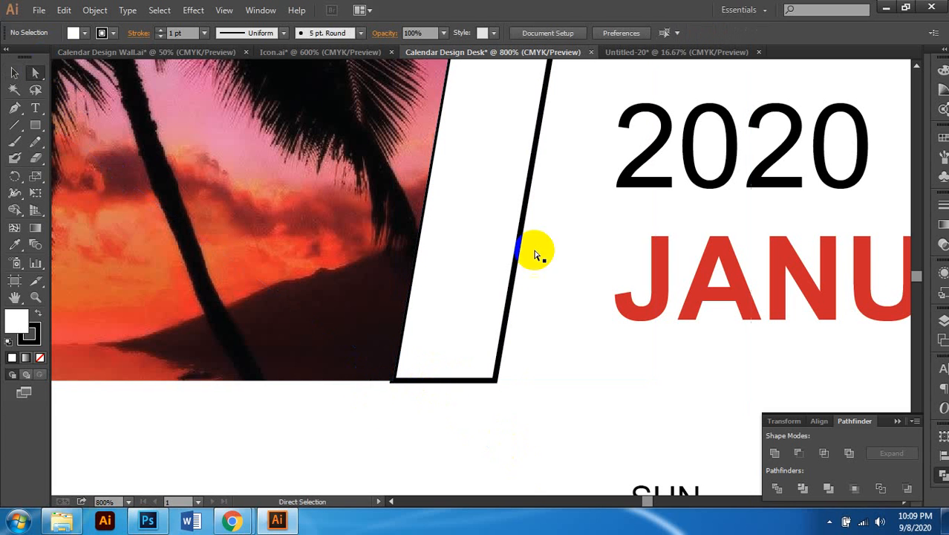
left_click(429, 185)
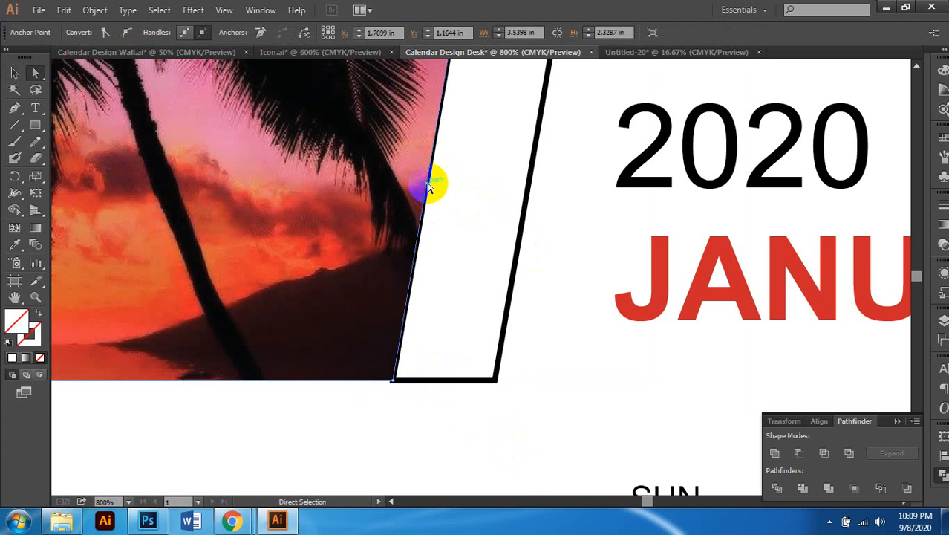
left_click_drag(428, 185, 530, 187)
scroll(502, 237, "down", 5)
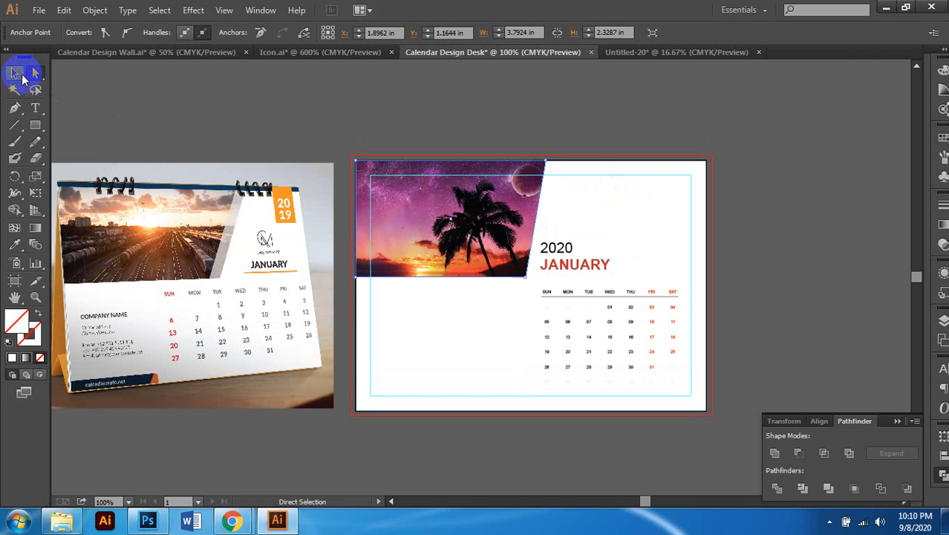
scroll(555, 208, "up", 2)
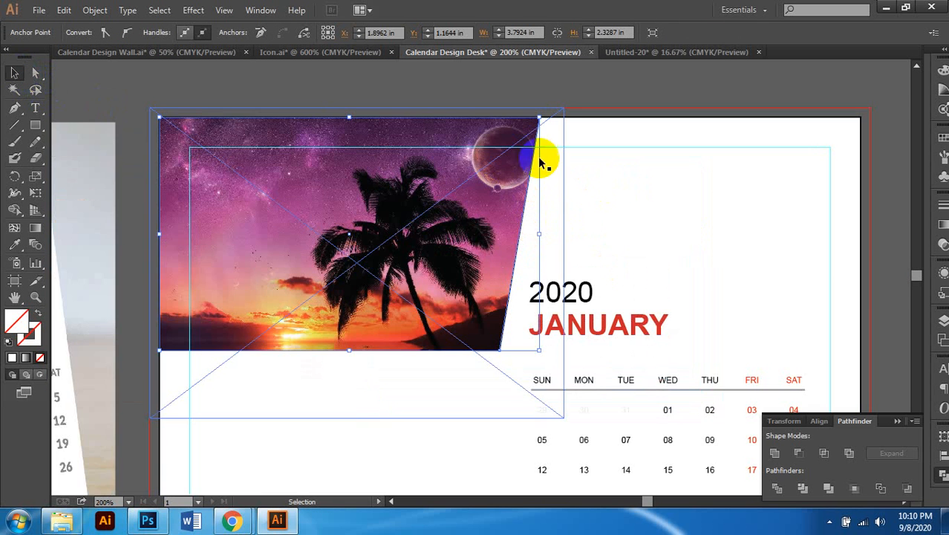
scroll(484, 239, "down", 1)
scroll(551, 226, "left", 1)
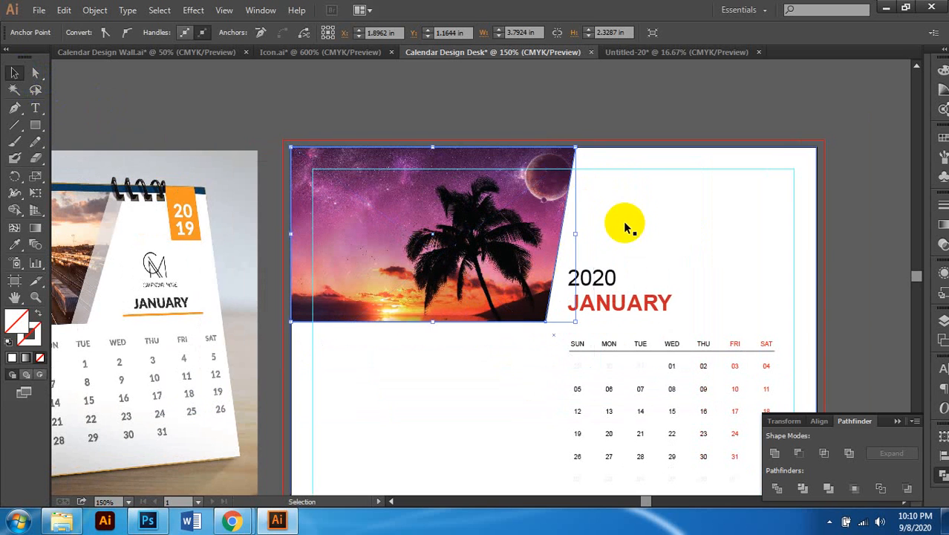
Step: Switch the artwork to Outline view and unlock all objects
left_click(640, 109)
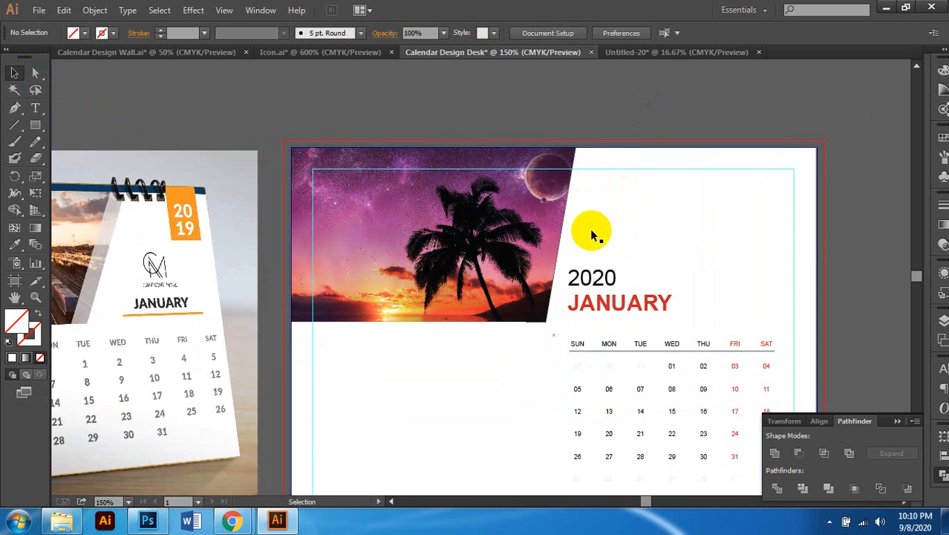
key("ctrl+y")
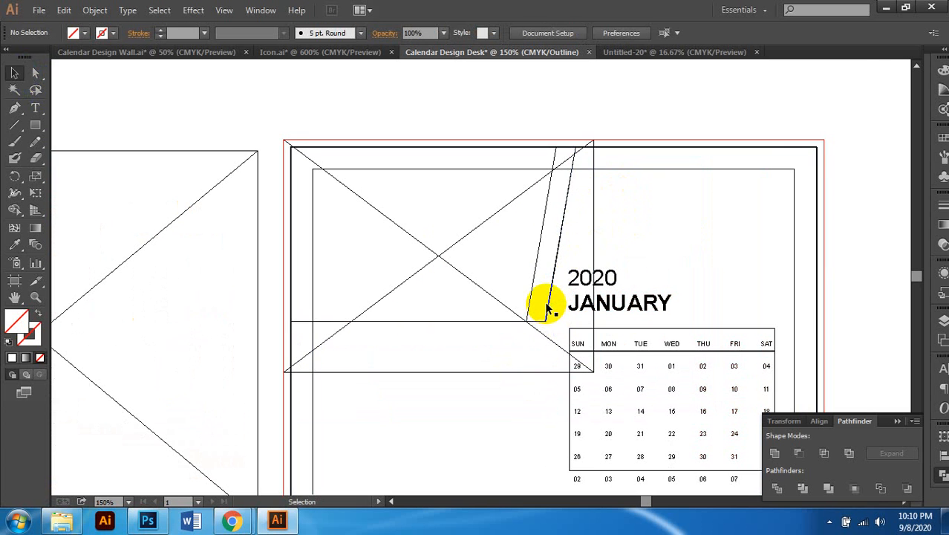
left_click(548, 306)
left_click(542, 233)
left_click(603, 110)
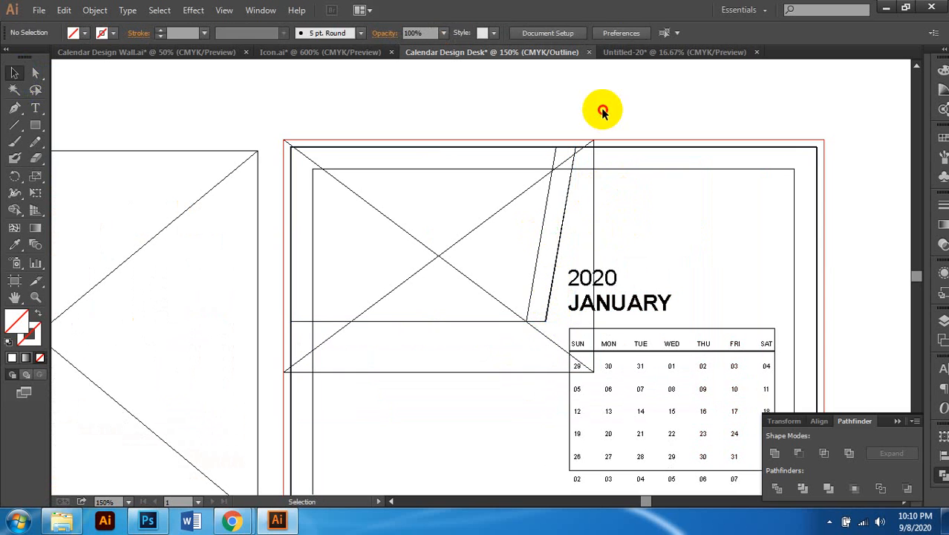
key("ctrl+alt+2")
Step: Hide the clipped palm-sunset photo group, leaving the white strip selected
scroll(603, 111, "up", 1)
left_click(603, 110)
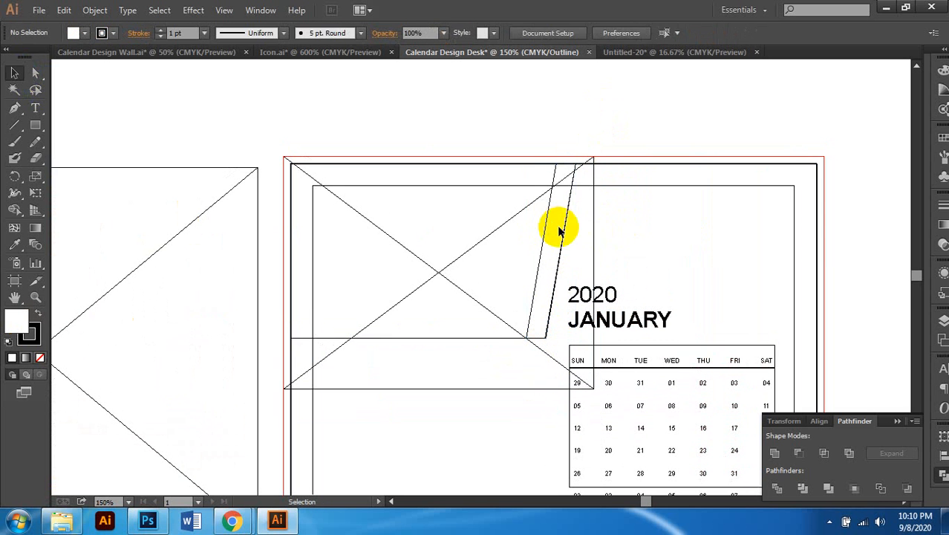
left_click(564, 232)
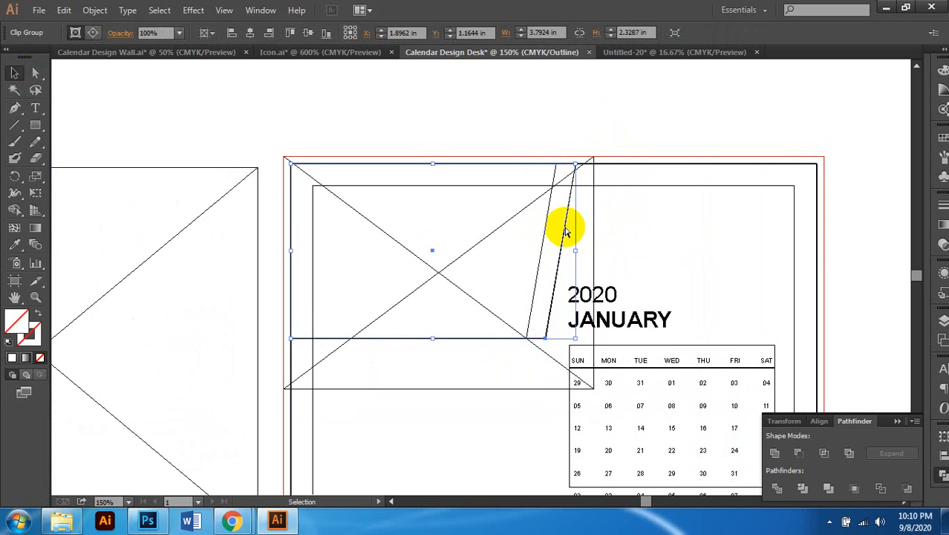
key("ctrl+3")
left_click(565, 232)
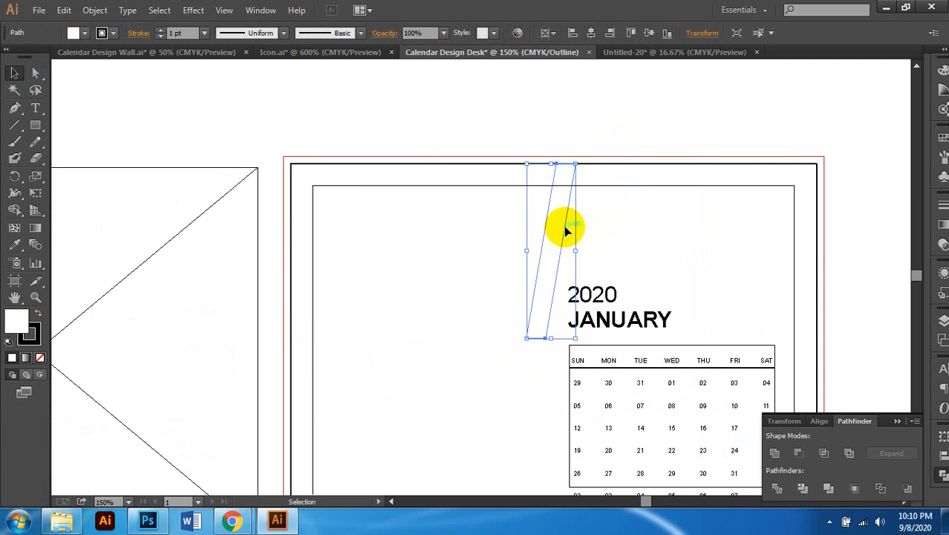
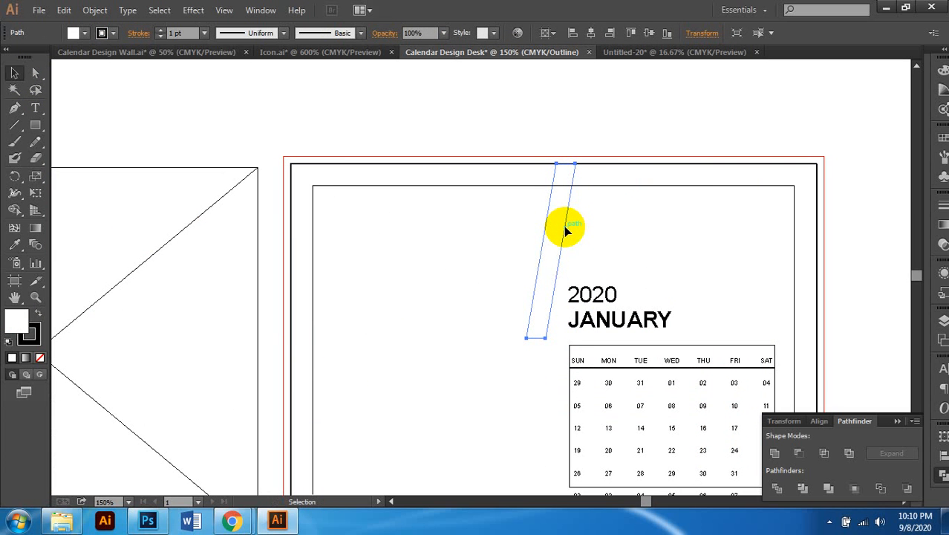
Step: Show the hidden photo group again, return to Preview, and select the white slanted stripe
key("ctrl+alt+3")
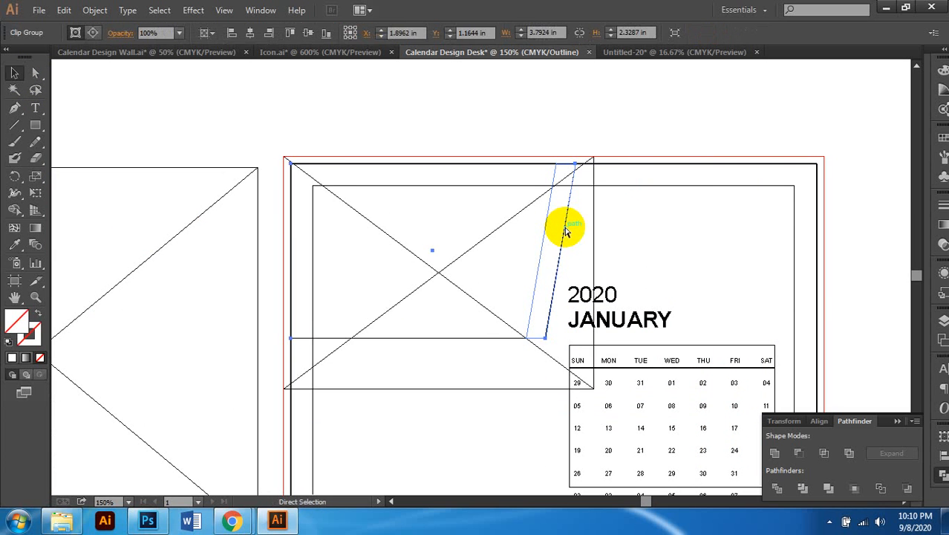
key("ctrl+y")
left_click_drag(561, 228, 535, 240)
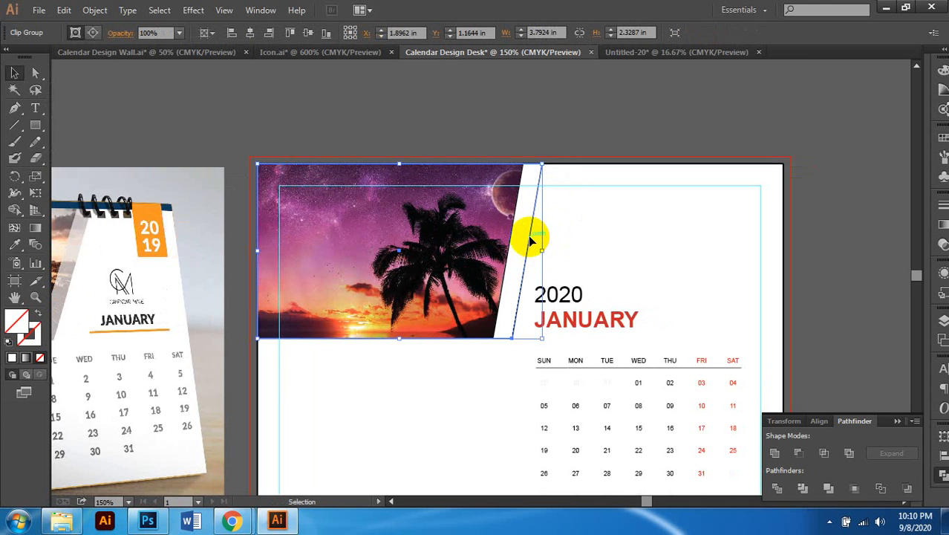
right_click(522, 221)
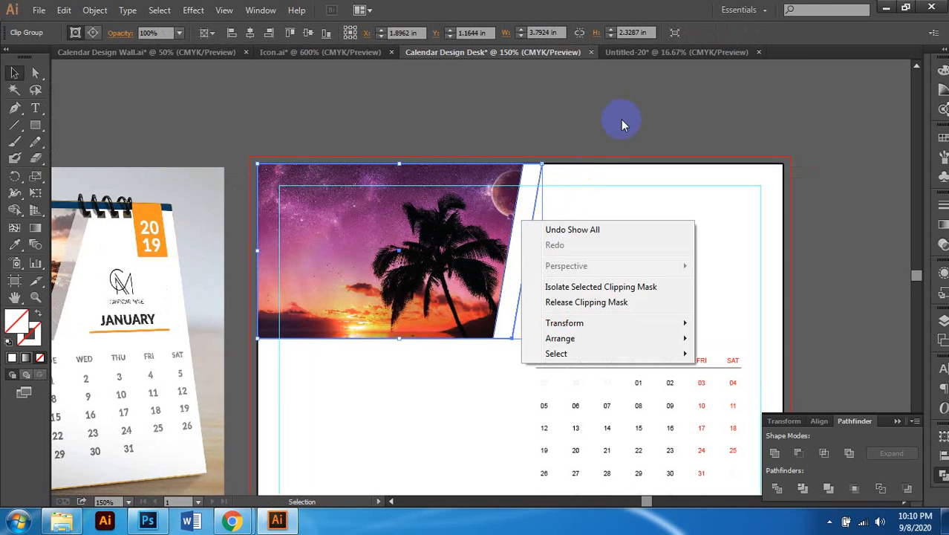
left_click(621, 119)
left_click(521, 237)
key("ctrl+minus")
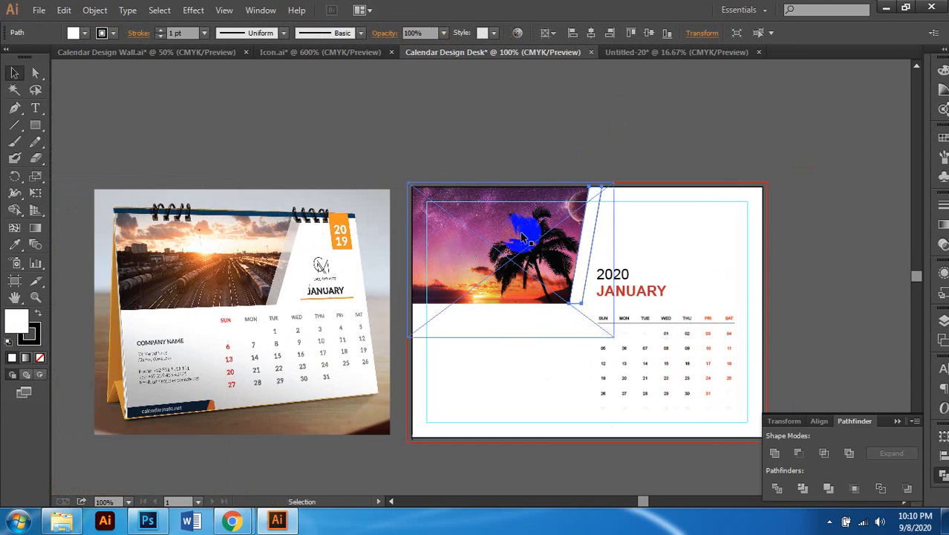
Step: Remove the stripe's stroke and switch the Color panel sliders to CMYK
left_click(40, 357)
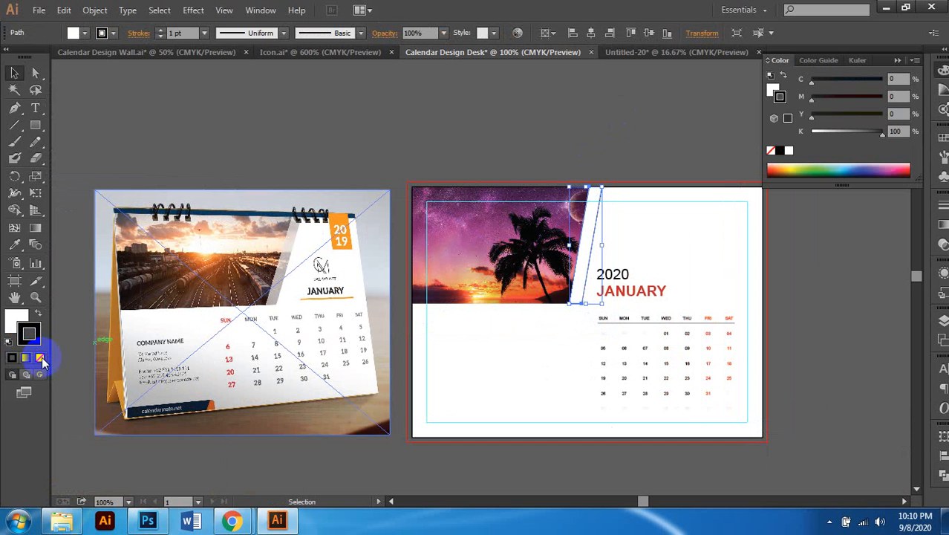
left_click(16, 320)
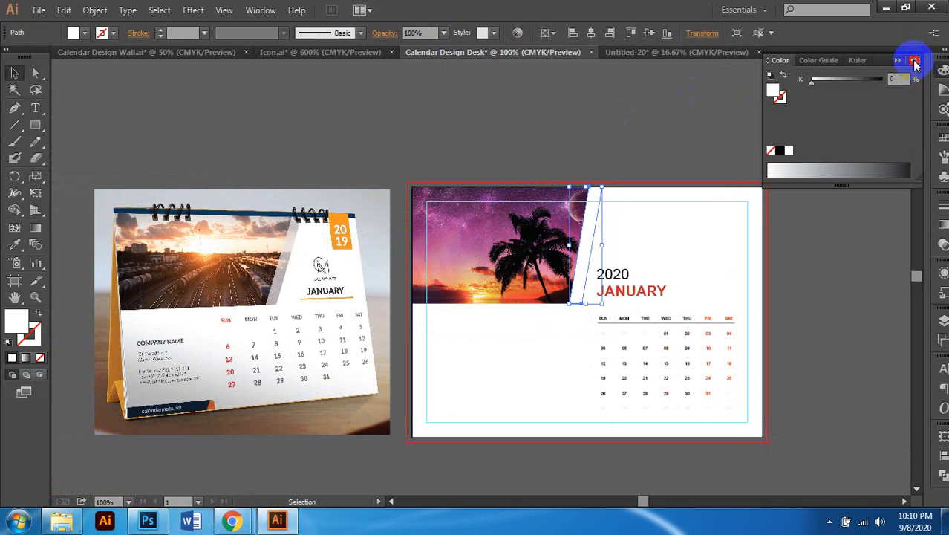
left_click(915, 65)
left_click(800, 127)
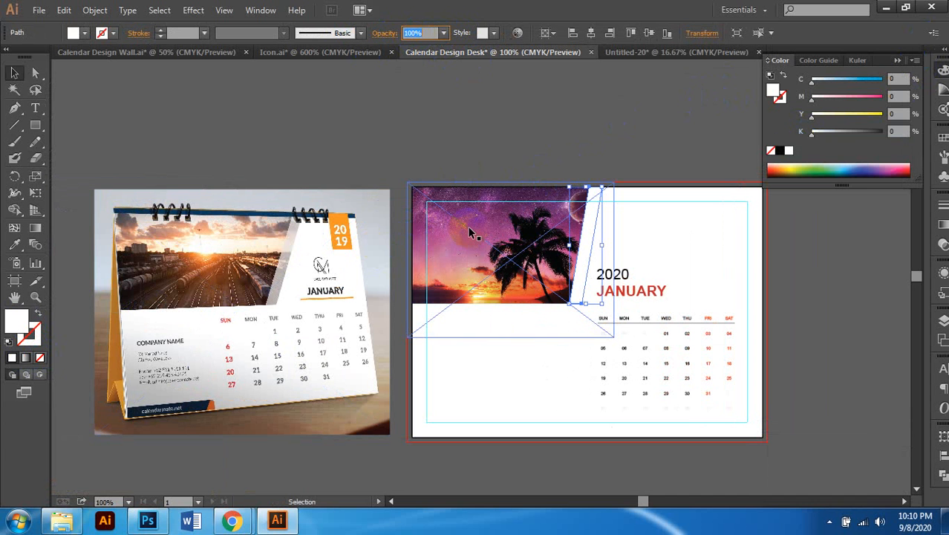
Step: Set the stripe's opacity to 50%, after first trying 15%, and check the result
type("15")
key("Return")
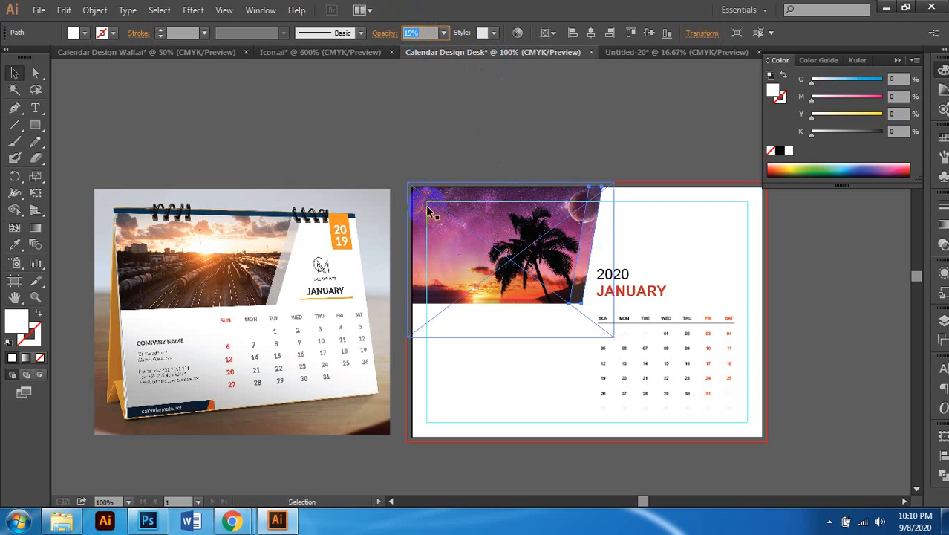
scroll(503, 235, "right", 1)
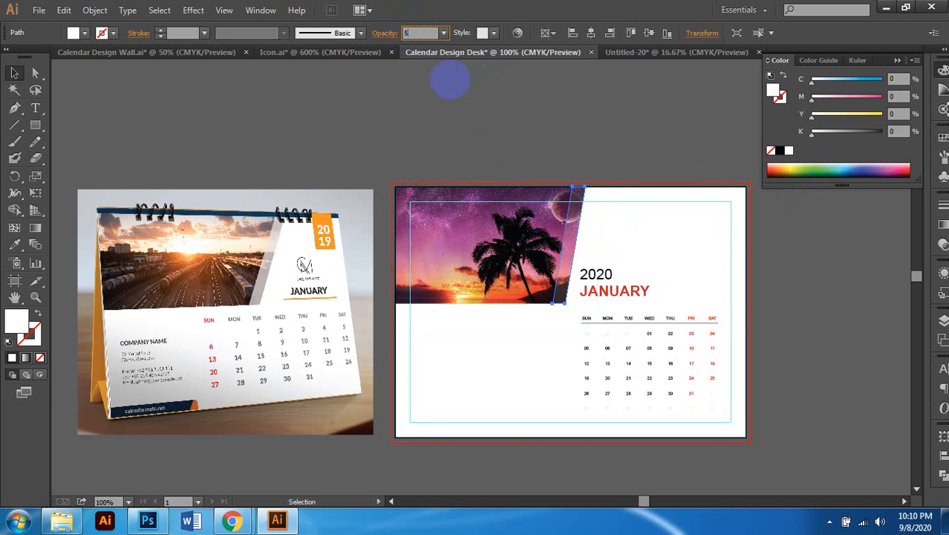
type("0")
key("Return")
scroll(726, 318, "right", 3)
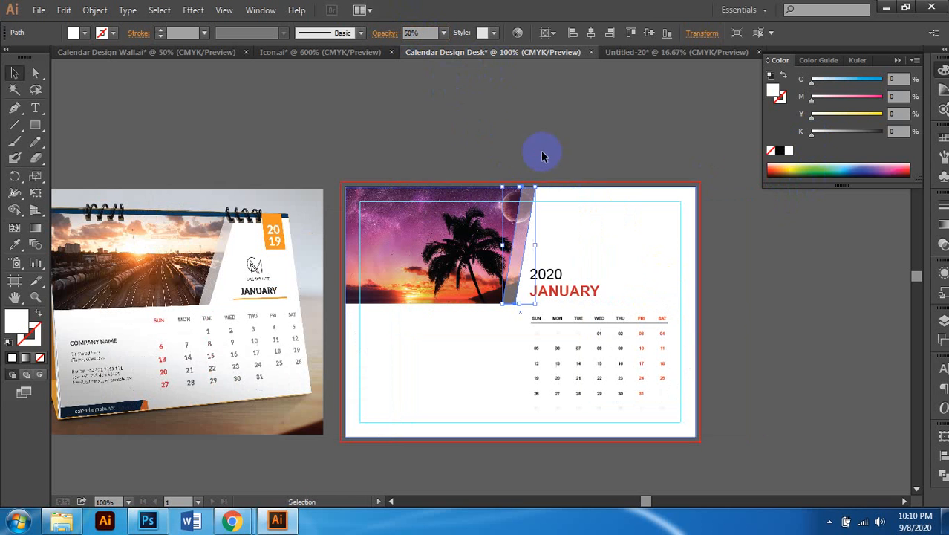
left_click(544, 151)
scroll(812, 310, "down", 1)
scroll(812, 310, "left", 2)
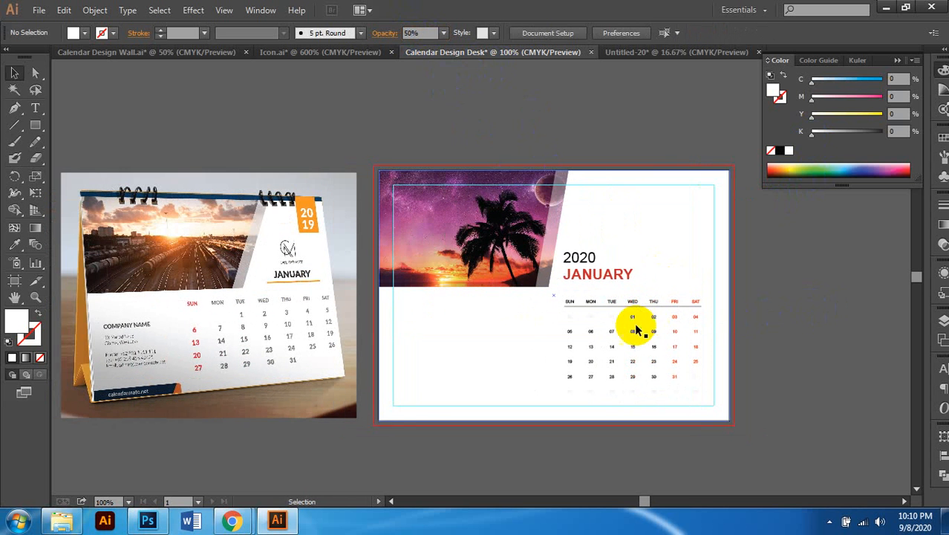
scroll(637, 329, "left", 3)
scroll(646, 307, "right", 3)
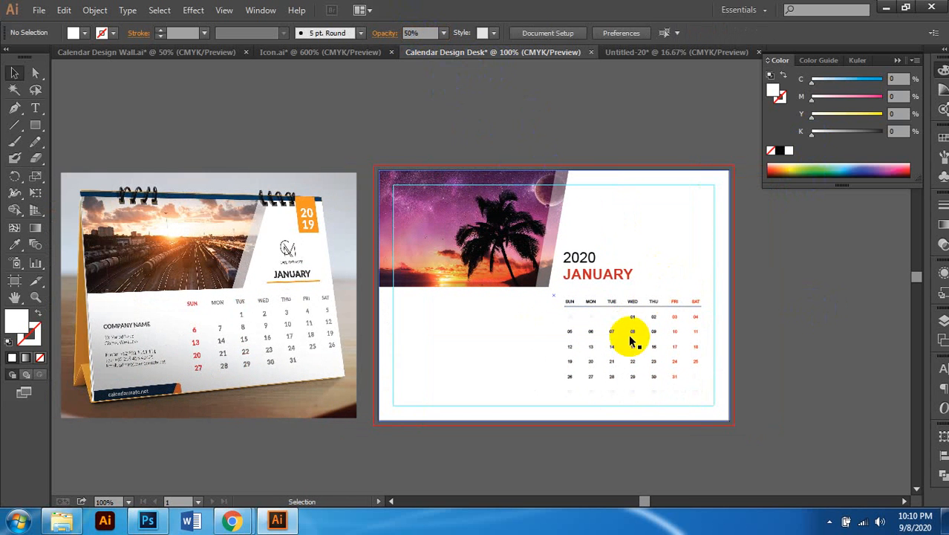
scroll(631, 339, "left", 1)
scroll(690, 238, "right", 2)
scroll(689, 238, "up", 1)
scroll(690, 238, "up", 2)
scroll(706, 233, "up", 1)
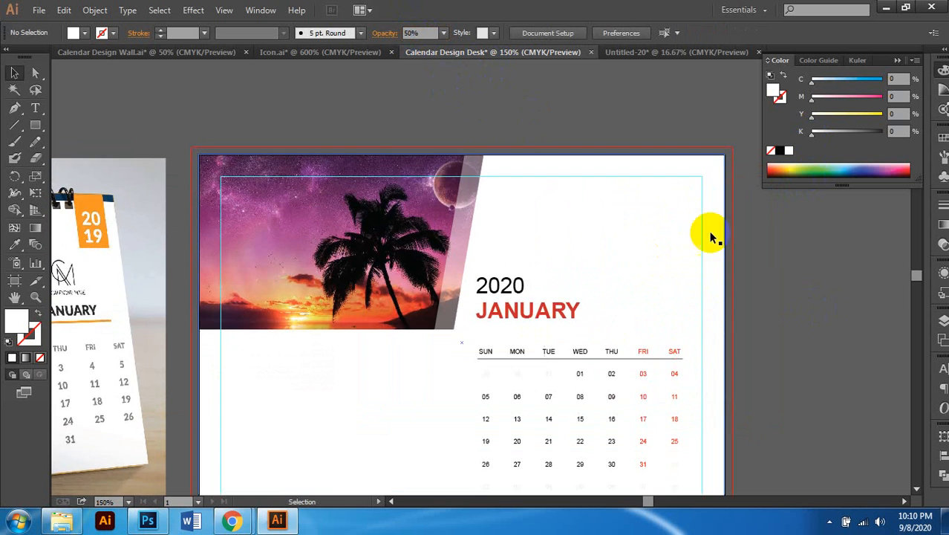
Step: Draw a tall rectangle hanging from the page's top-right edge
left_click(36, 125)
scroll(619, 277, "right", 2)
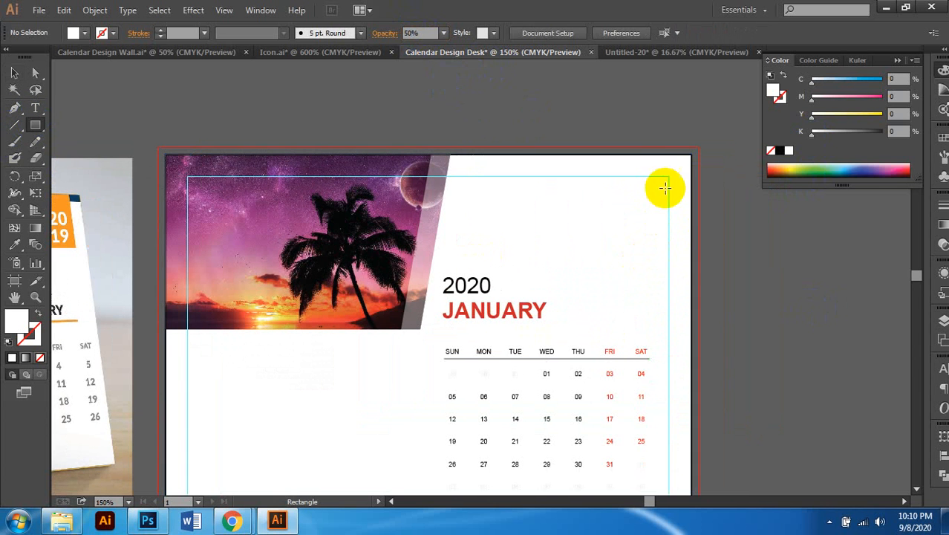
left_click_drag(665, 155, 622, 250)
left_click(14, 72)
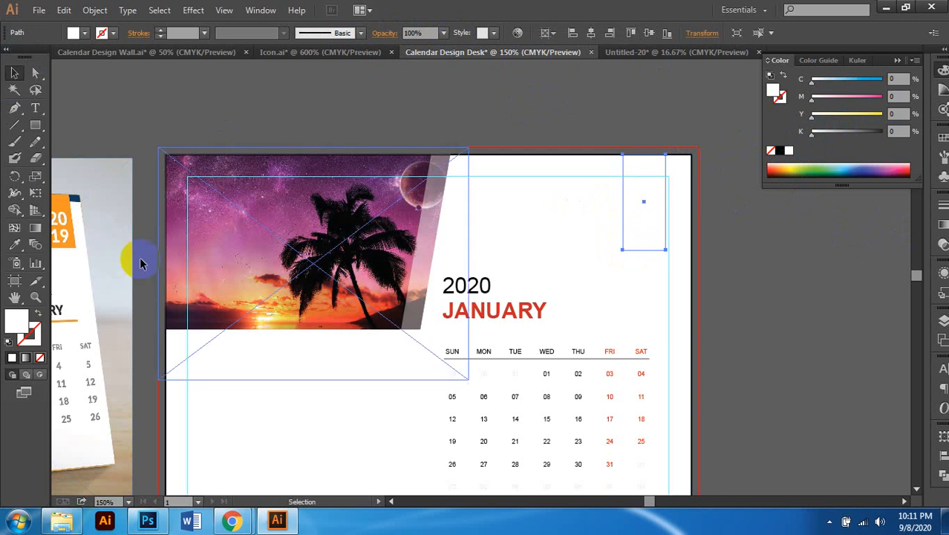
Step: Fill the rectangle orange with CMYK 0/50/100/0
scroll(126, 273, "left", 2)
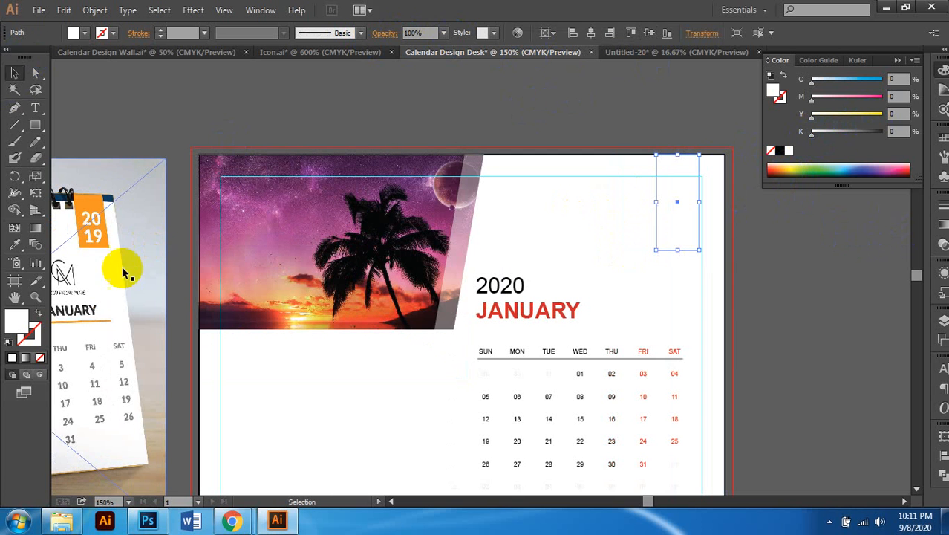
left_click_drag(875, 116, 901, 111)
left_click(898, 97)
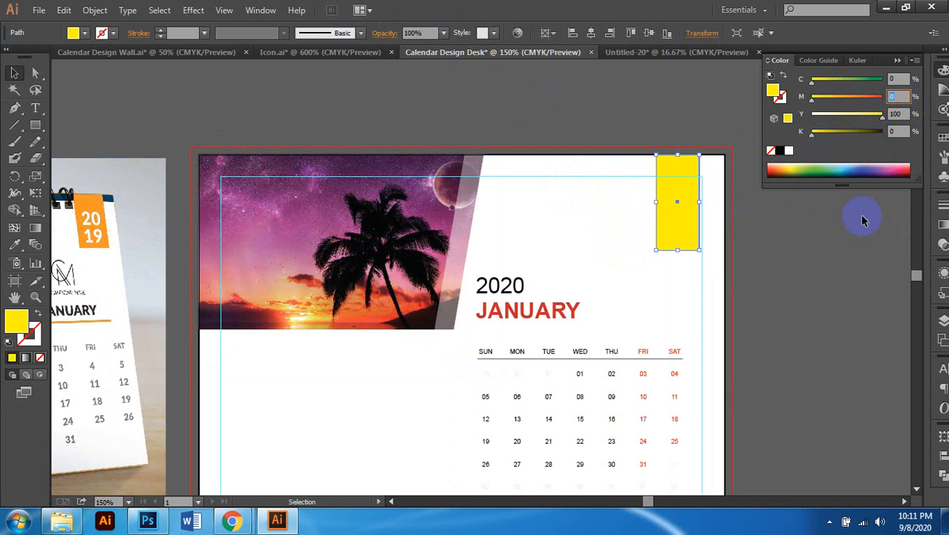
type("20")
key("Return")
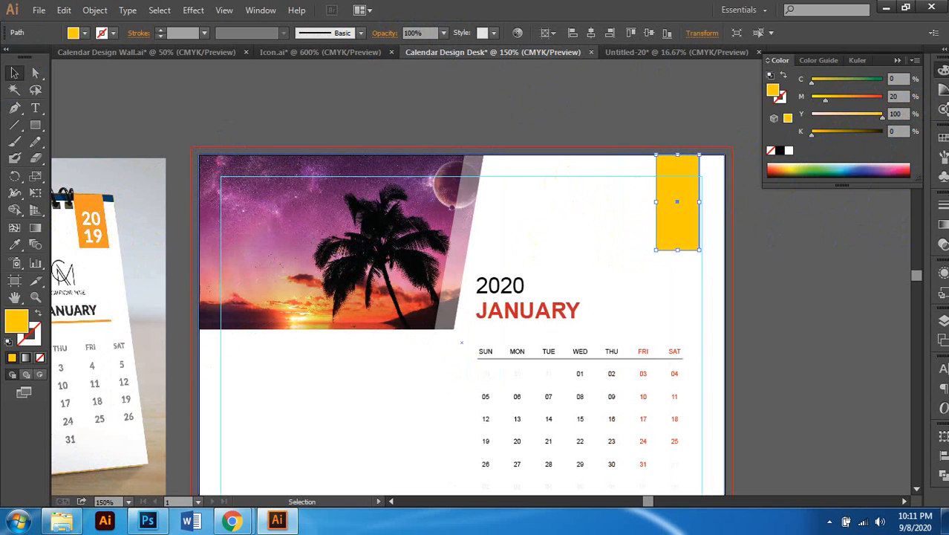
left_click(825, 108)
type("5")
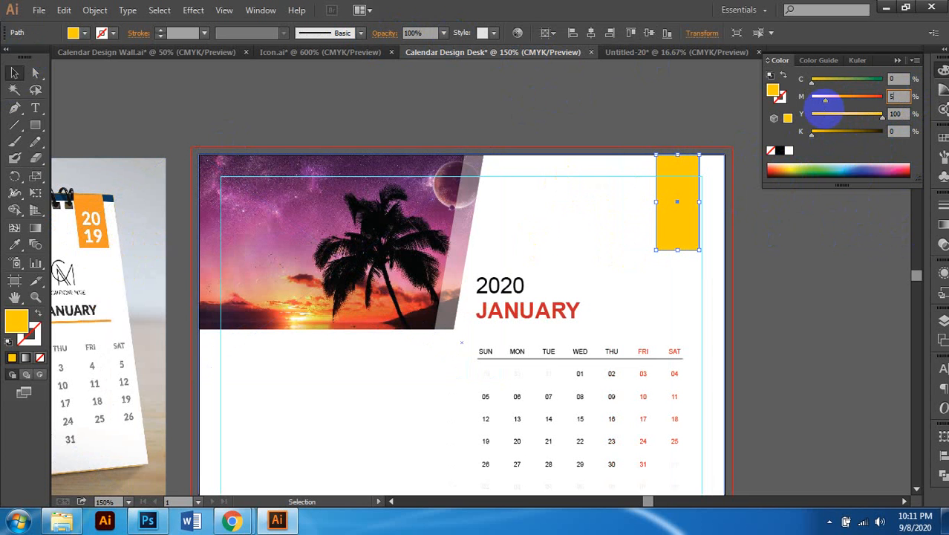
type("0")
key("Return")
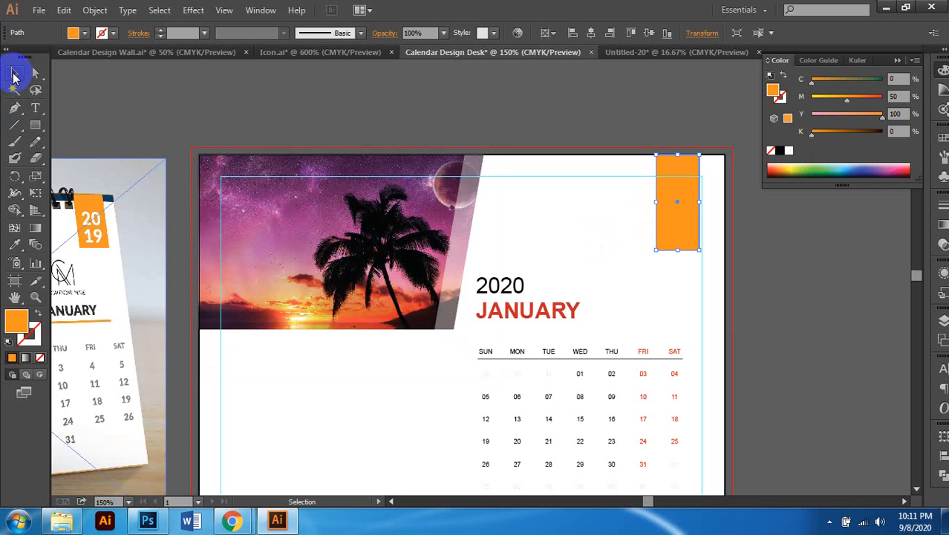
Step: Resize the orange rectangle narrower and shorter into a small tab
scroll(657, 265, "up", 1)
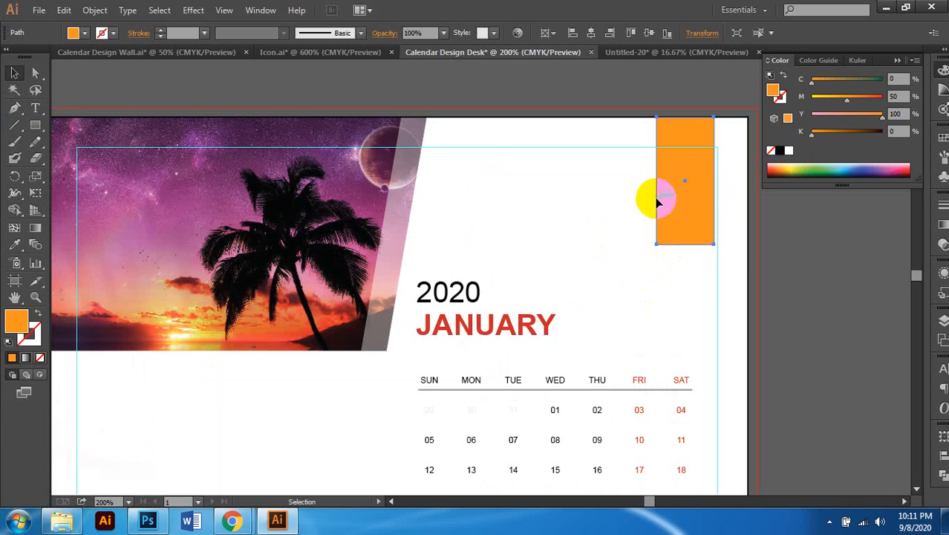
left_click_drag(656, 202, 719, 186)
scroll(727, 262, "down", 3)
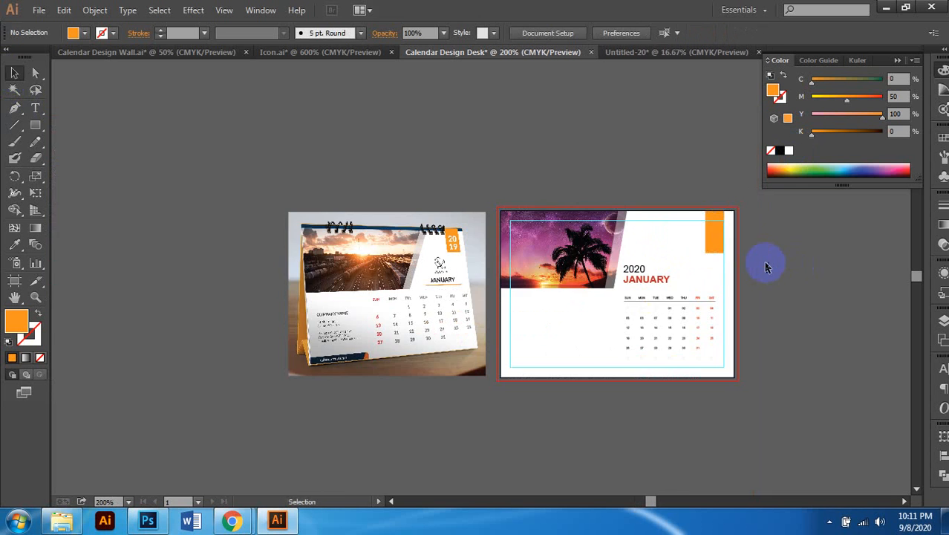
scroll(767, 260, "up", 3)
left_click_drag(610, 233, 611, 204)
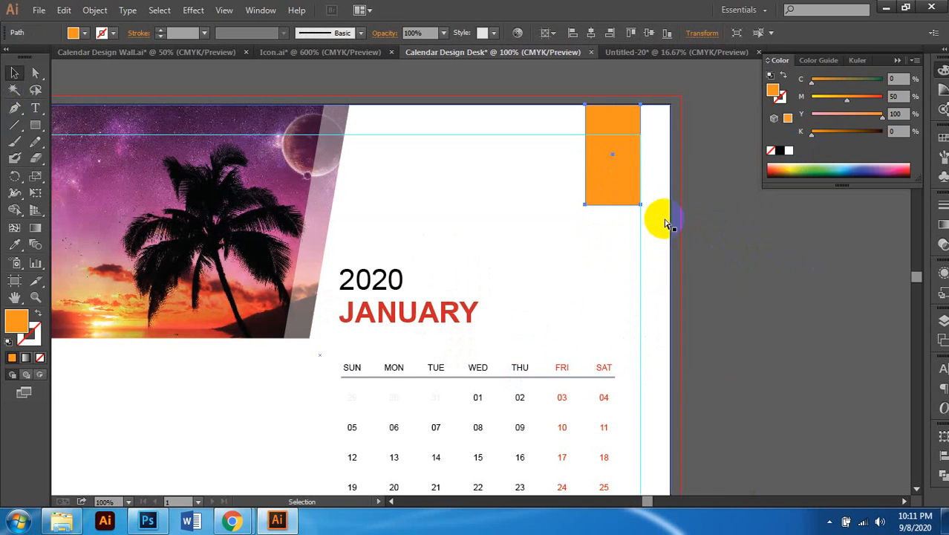
left_click(667, 222)
scroll(721, 261, "down", 3)
scroll(669, 212, "up", 3)
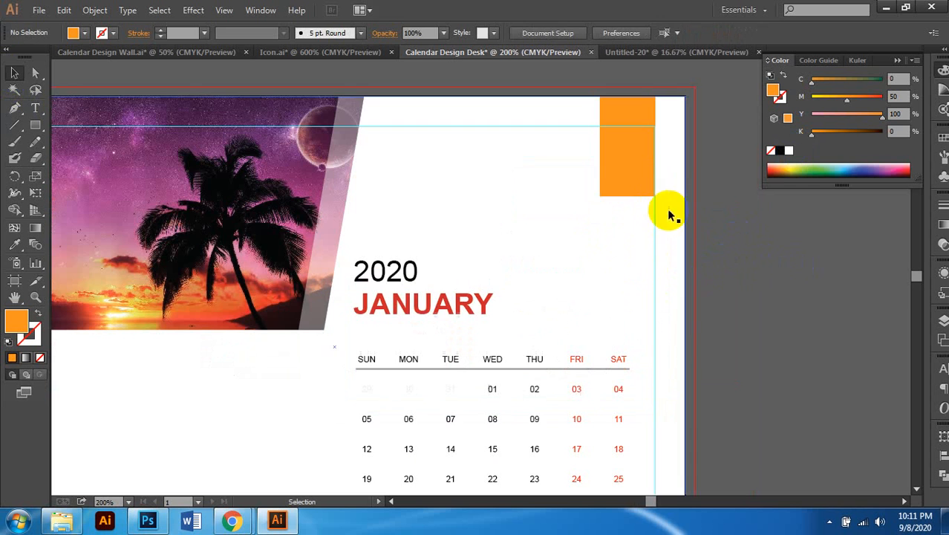
left_click(635, 178)
left_click_drag(589, 202, 609, 182)
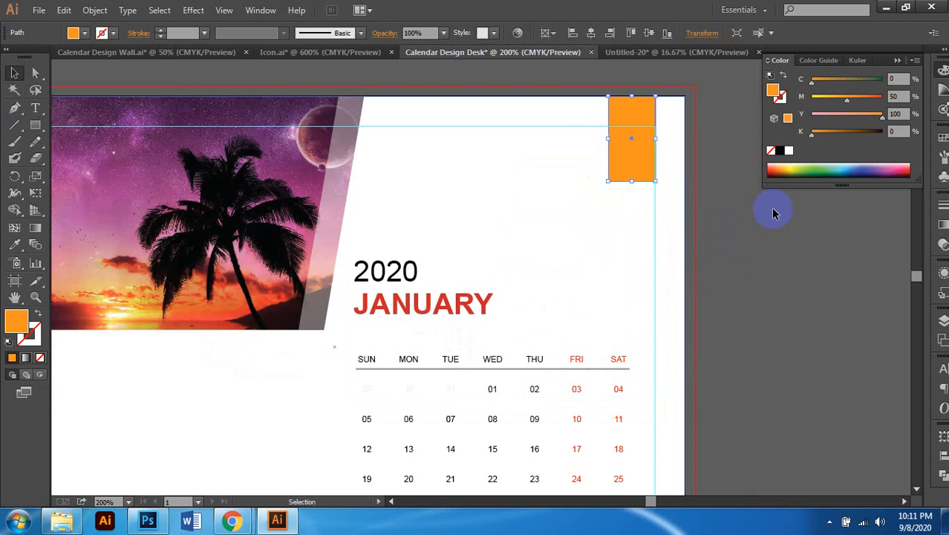
left_click(705, 258)
scroll(705, 259, "down", 1)
Step: Move the 2020 text onto the orange tab and make it white
left_click(466, 271)
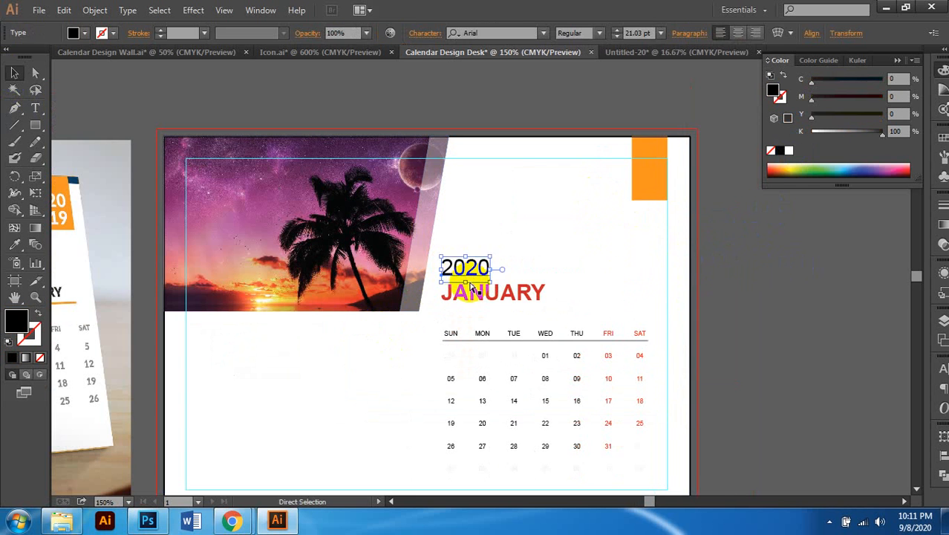
left_click_drag(472, 288, 695, 187)
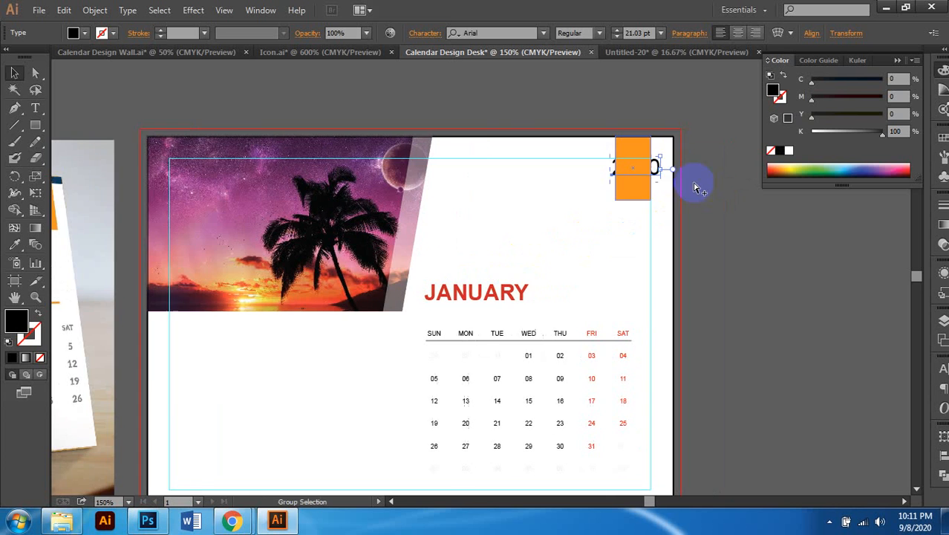
scroll(630, 172, "up", 1)
scroll(589, 176, "up", 3)
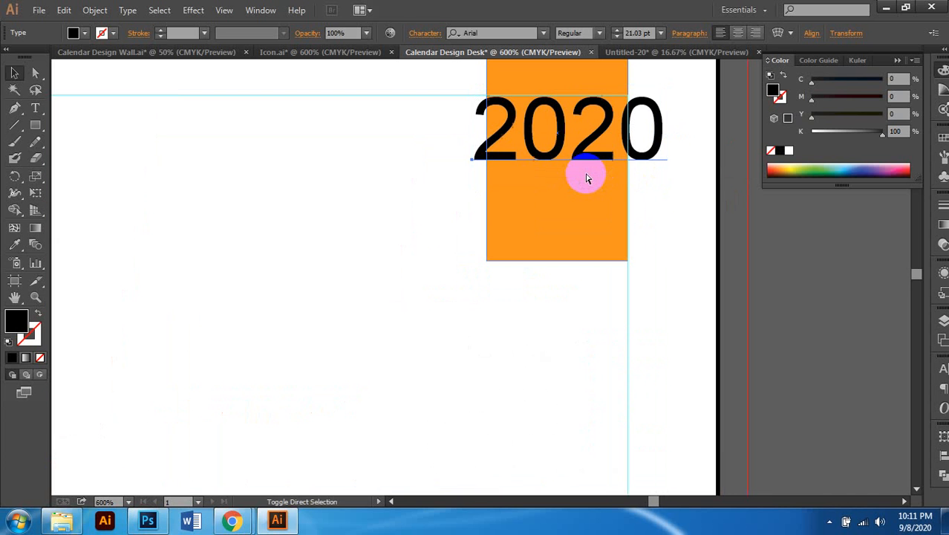
scroll(587, 178, "up", 2)
scroll(590, 179, "right", 1)
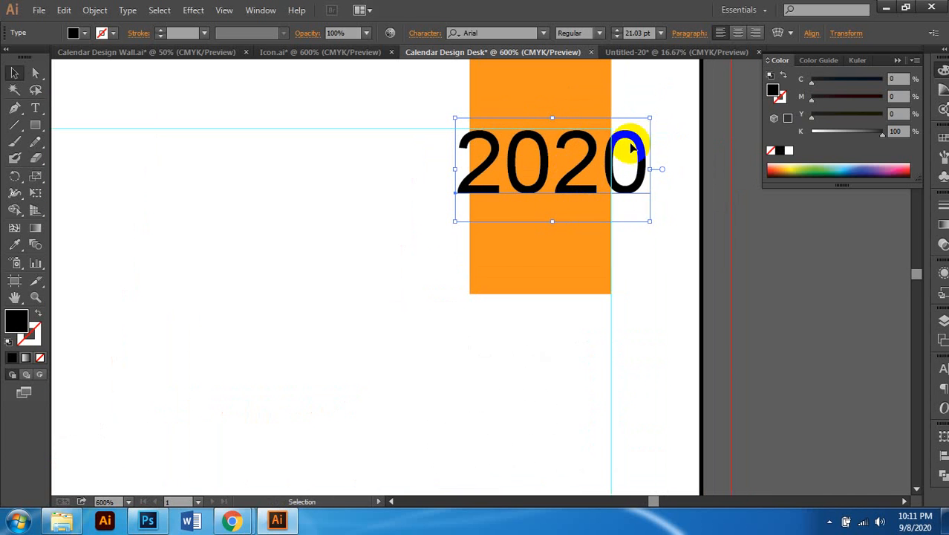
left_click(789, 152)
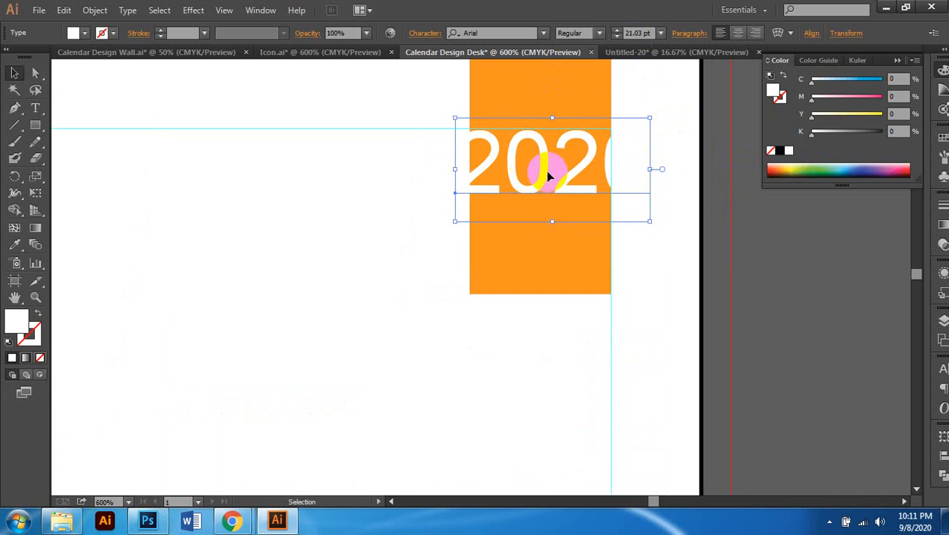
Step: Split 2020 into two centred lines, 20 over 20, and move it into the tab
left_click(562, 184)
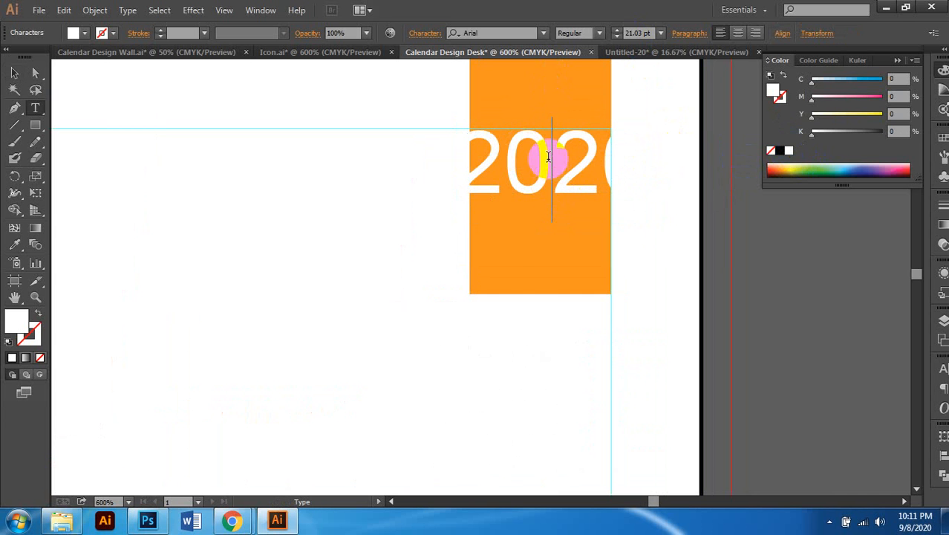
key("Return")
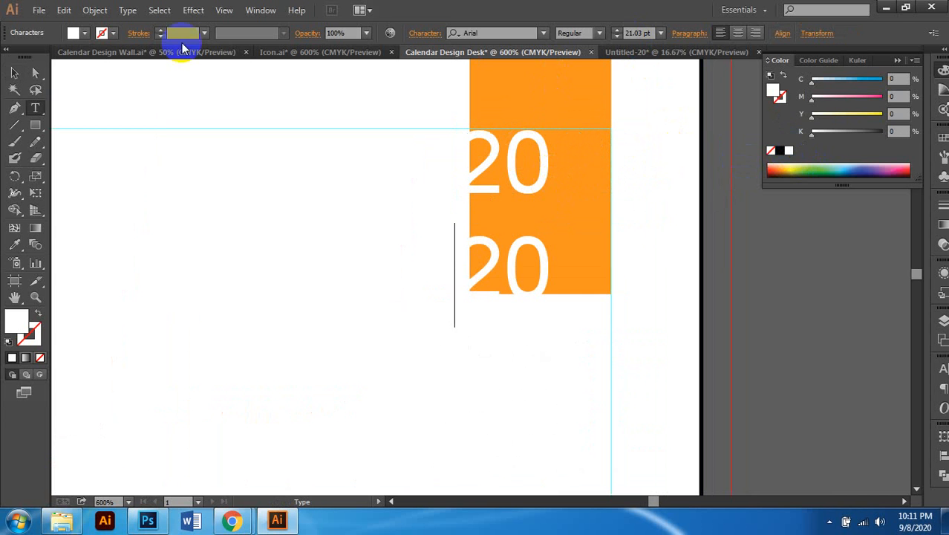
left_click(13, 74)
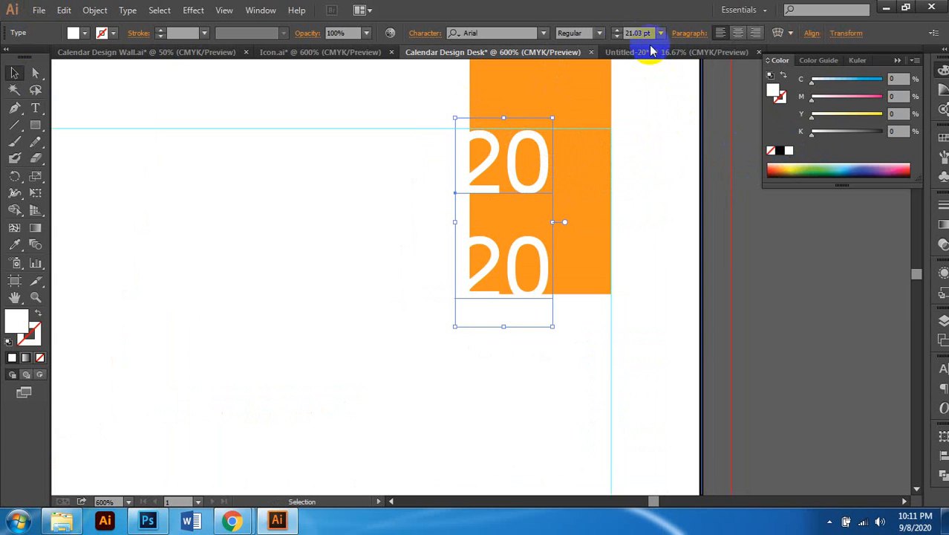
left_click(617, 37)
left_click(617, 37)
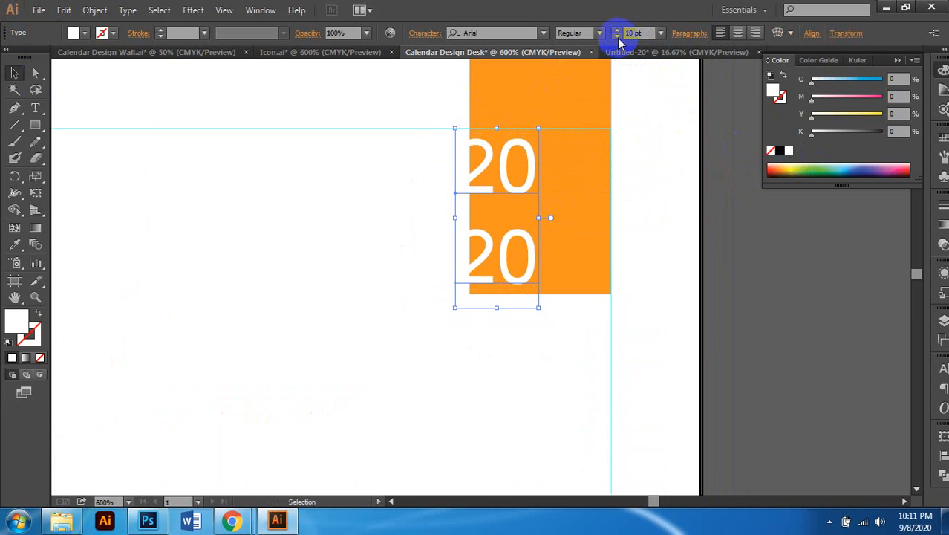
left_click(738, 33)
left_click_drag(491, 193, 574, 133)
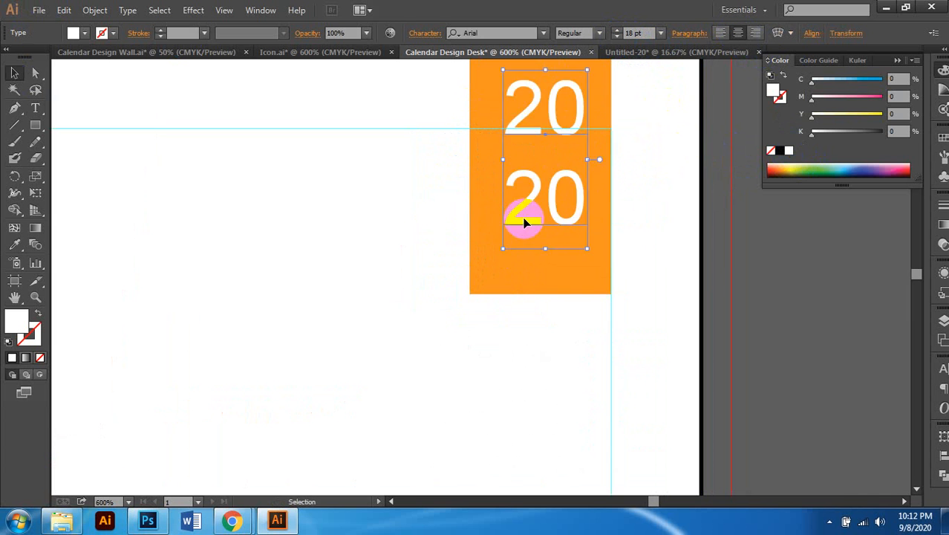
Step: Set the stacked year to 20 pt and nudge it slightly lower
scroll(520, 206, "up", 2)
left_click(615, 35)
left_click(616, 34)
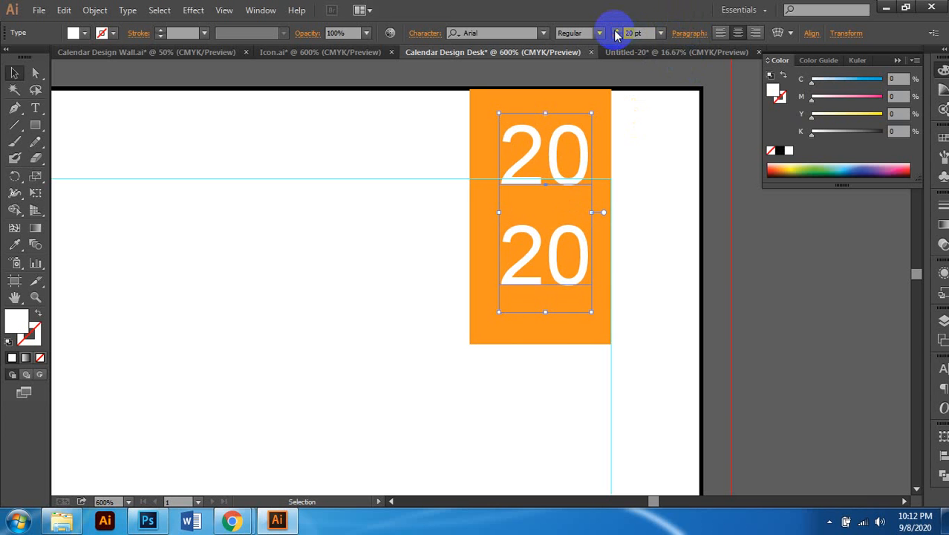
left_click_drag(568, 187, 565, 211)
scroll(545, 237, "down", 1)
scroll(734, 238, "down", 3)
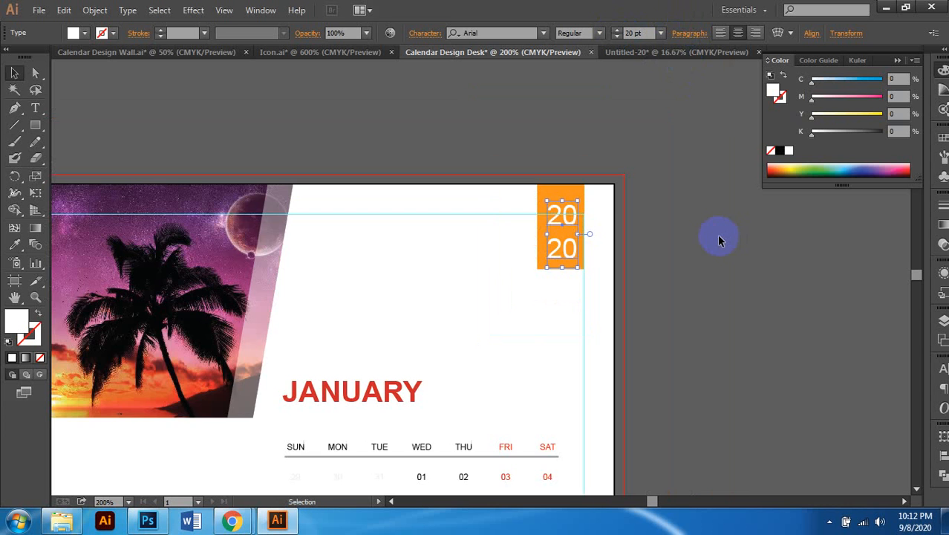
left_click(669, 274)
scroll(681, 274, "left", 2)
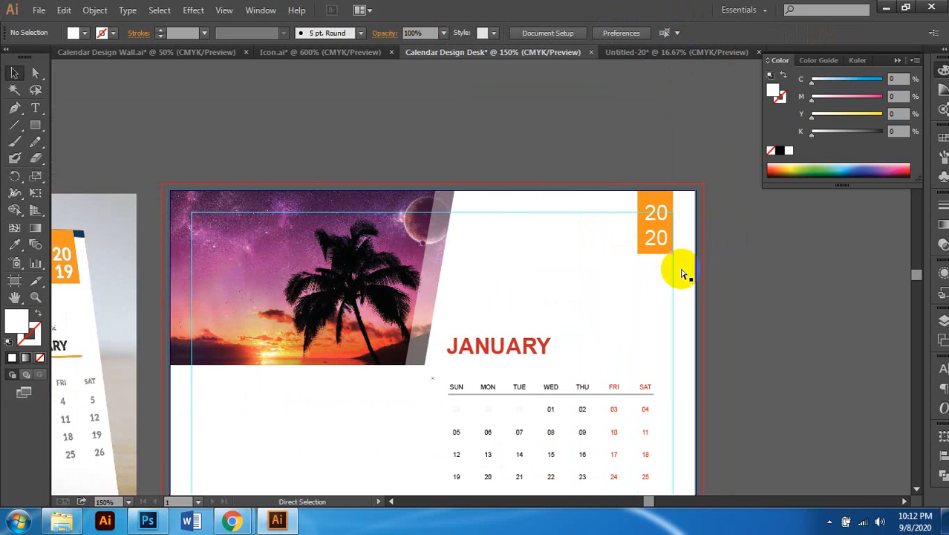
scroll(681, 242, "up", 1)
Step: Set the year's leading to 20 pt in the Character panel and nudge it into place
left_click(681, 242)
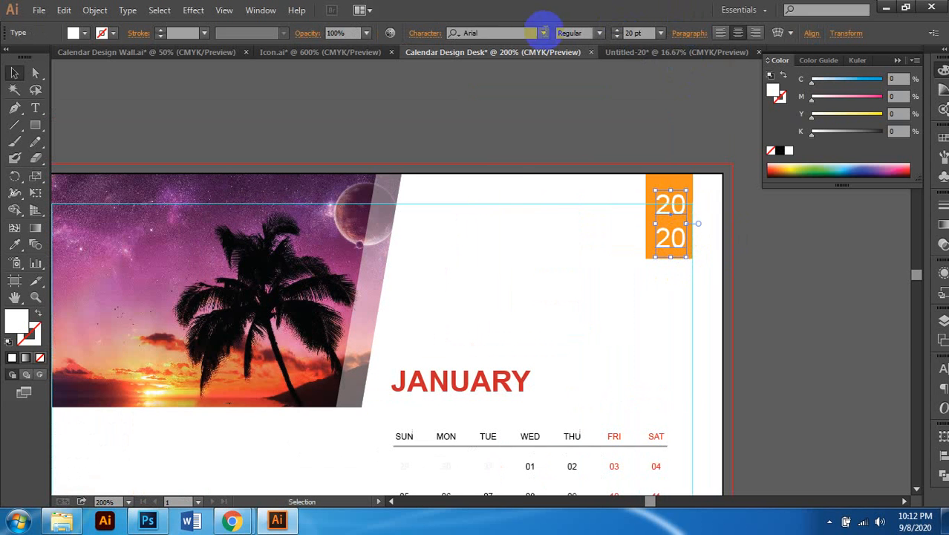
key("ctrl+t")
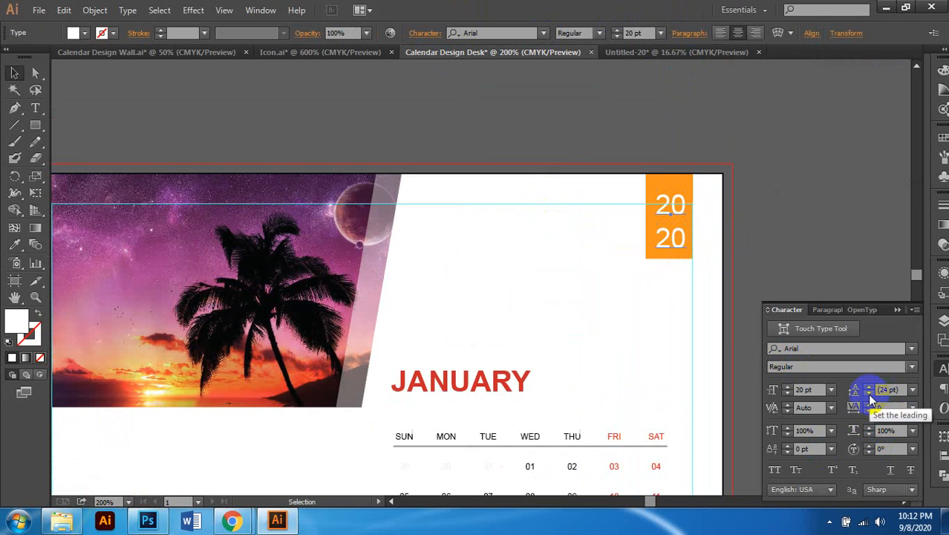
left_click(868, 393)
left_click(868, 393)
left_click(869, 393)
left_click(869, 393)
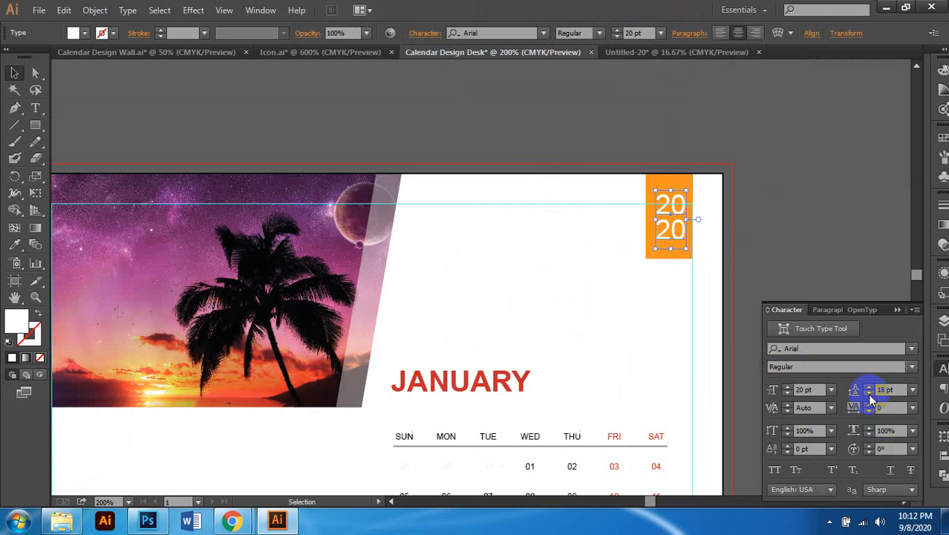
left_click(868, 387)
left_click(868, 387)
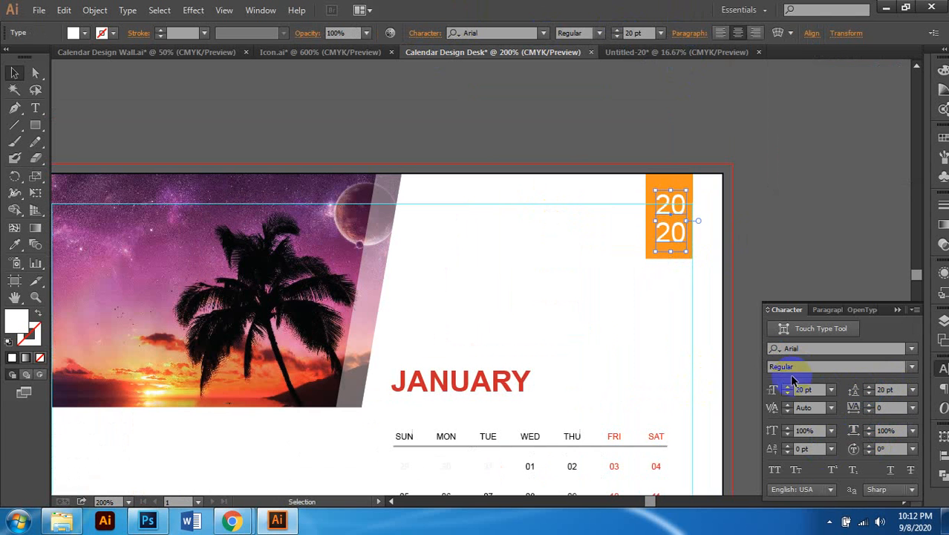
key("shift+Down")
key("Left")
key("Left")
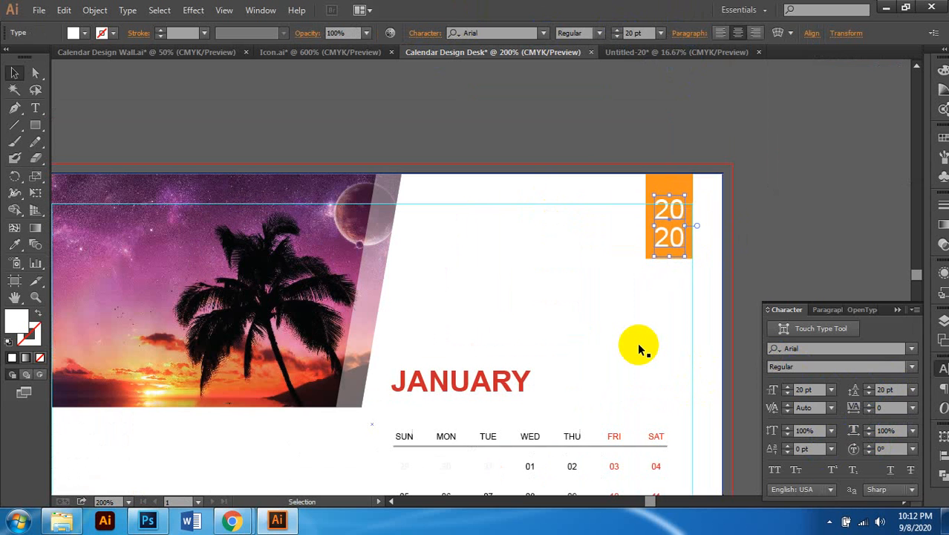
left_click(767, 219)
key("ctrl+minus")
scroll(628, 320, "down", 2)
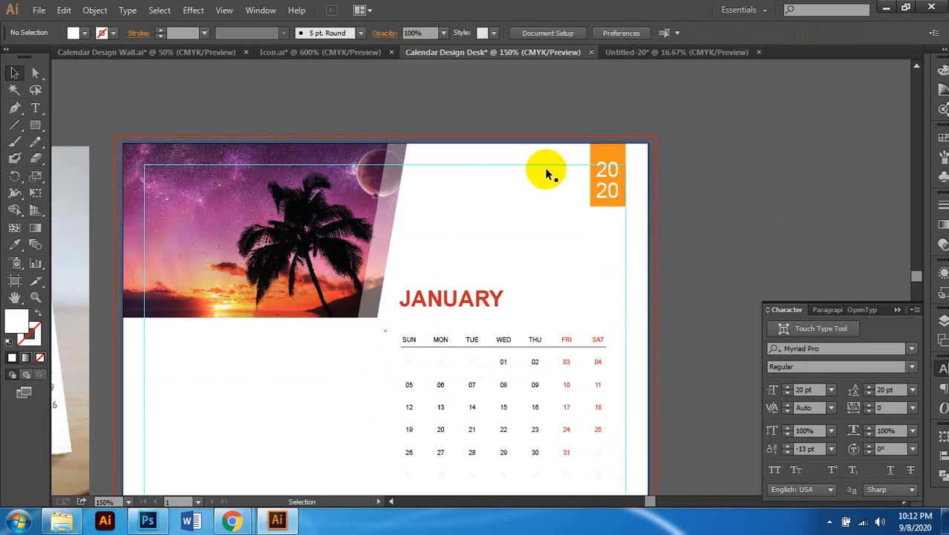
Step: Hide the guides from the canvas context menu
scroll(571, 168, "up", 1)
scroll(565, 176, "right", 1)
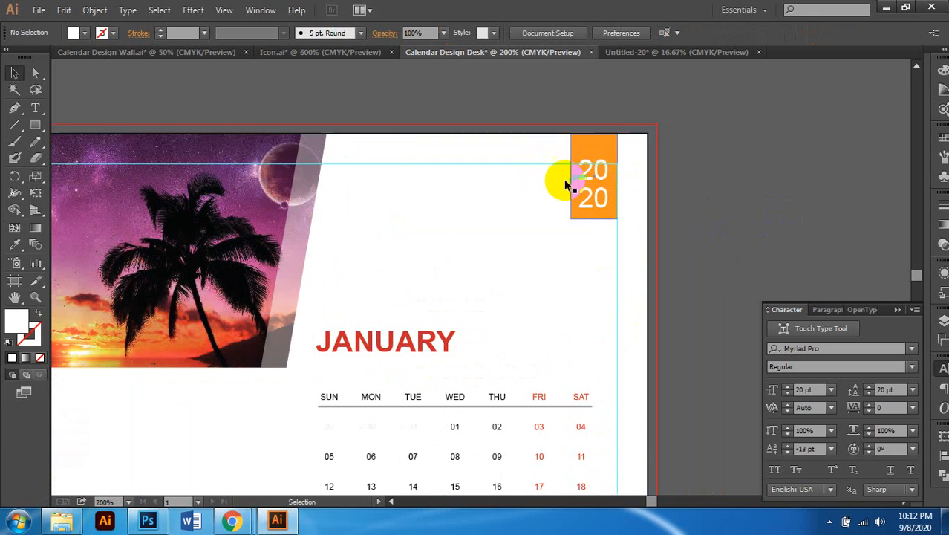
scroll(711, 196, "right", 1)
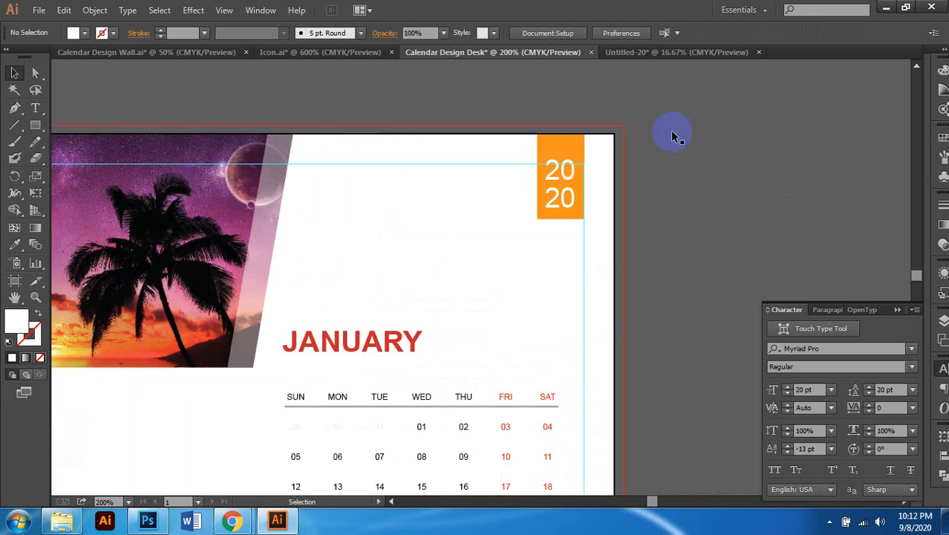
right_click(732, 130)
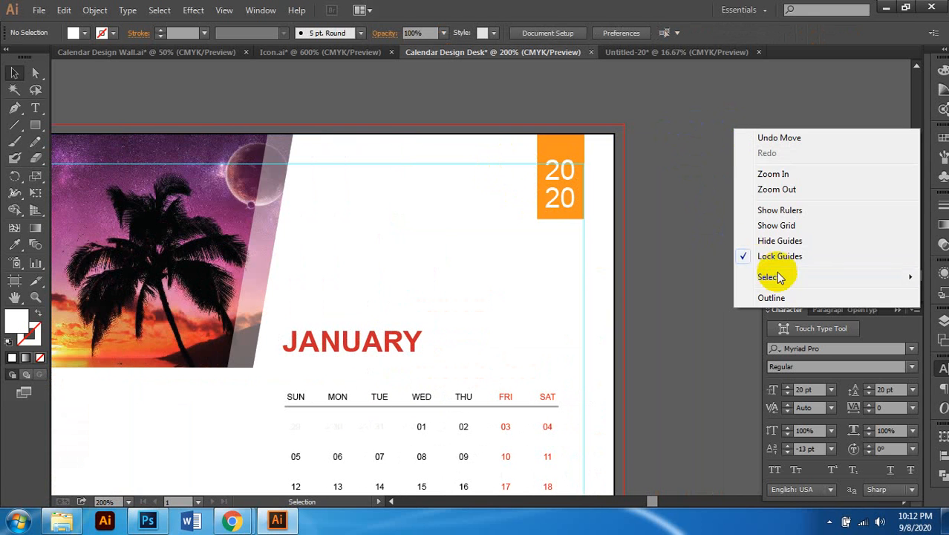
left_click(780, 241)
Step: Move the JANUARY heading right so it sits over the date grid
scroll(655, 203, "down", 1)
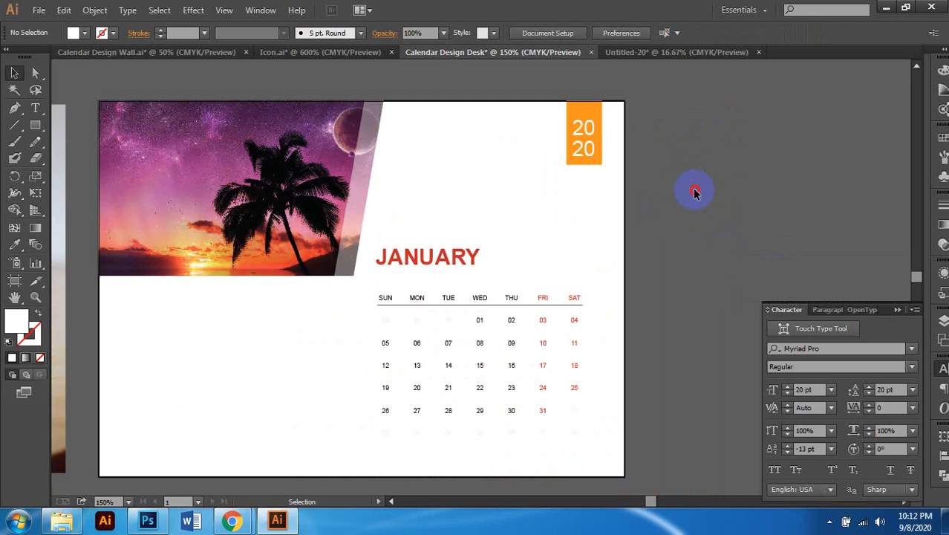
scroll(661, 223, "down", 1)
scroll(661, 223, "down", 1)
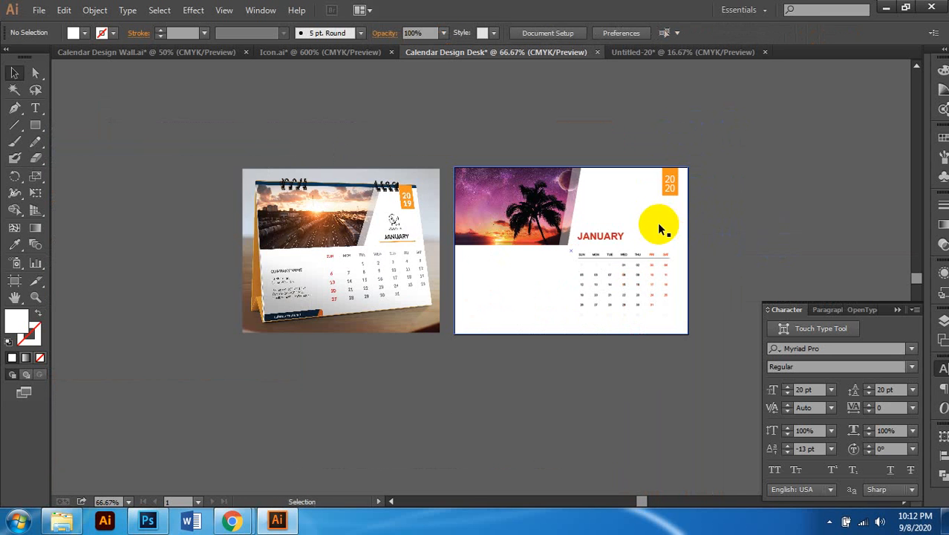
scroll(561, 259, "up", 2)
scroll(581, 264, "down", 1)
scroll(581, 263, "up", 2)
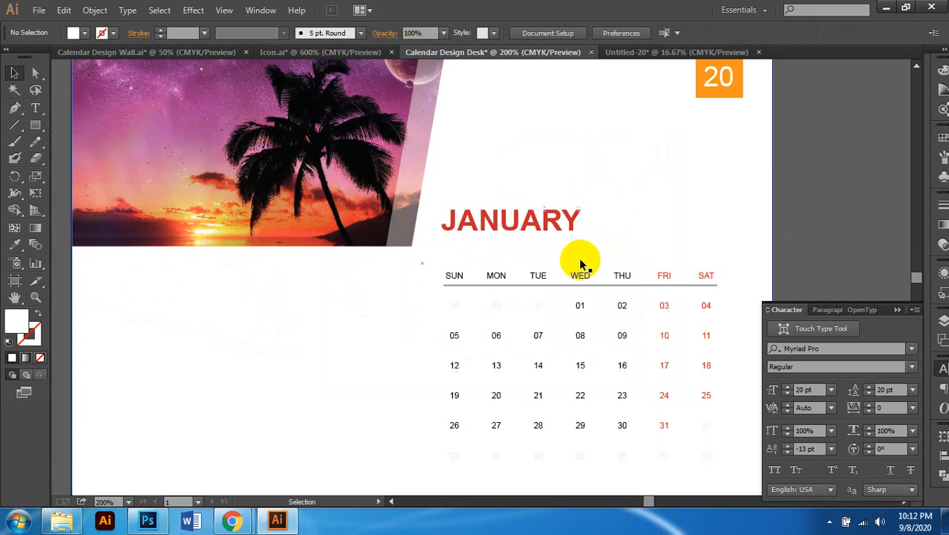
left_click_drag(545, 222, 630, 226)
scroll(630, 226, "down", 1)
scroll(645, 251, "up", 1)
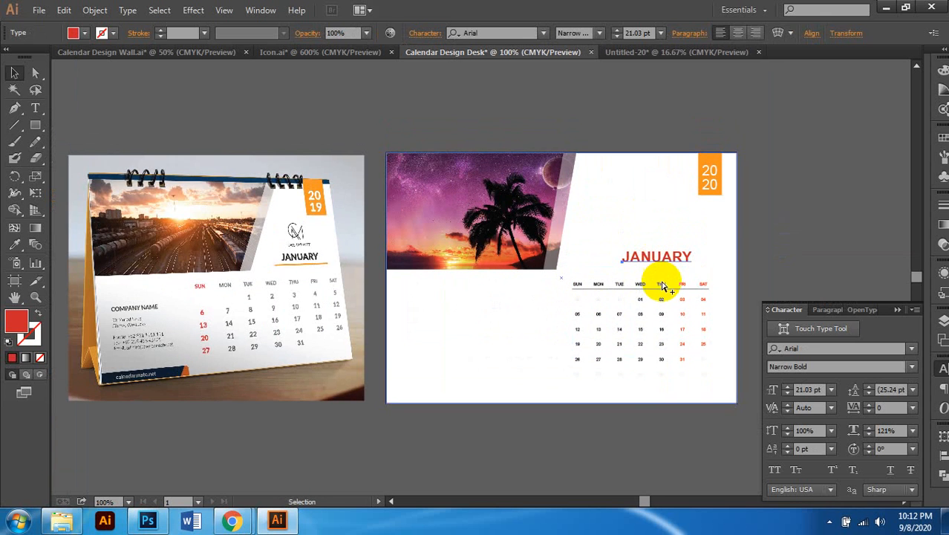
scroll(663, 286, "up", 1)
Step: Move the weekday line up under JANUARY, shorten it to fit, and color it the tab's orange
left_click(662, 292)
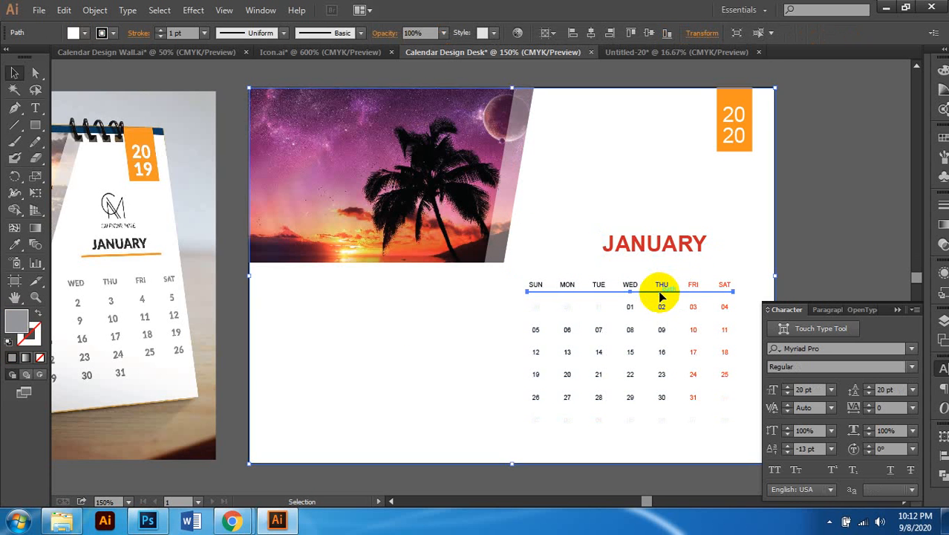
left_click(660, 293)
left_click_drag(668, 292, 674, 254)
scroll(673, 261, "right", 1)
scroll(673, 260, "up", 1)
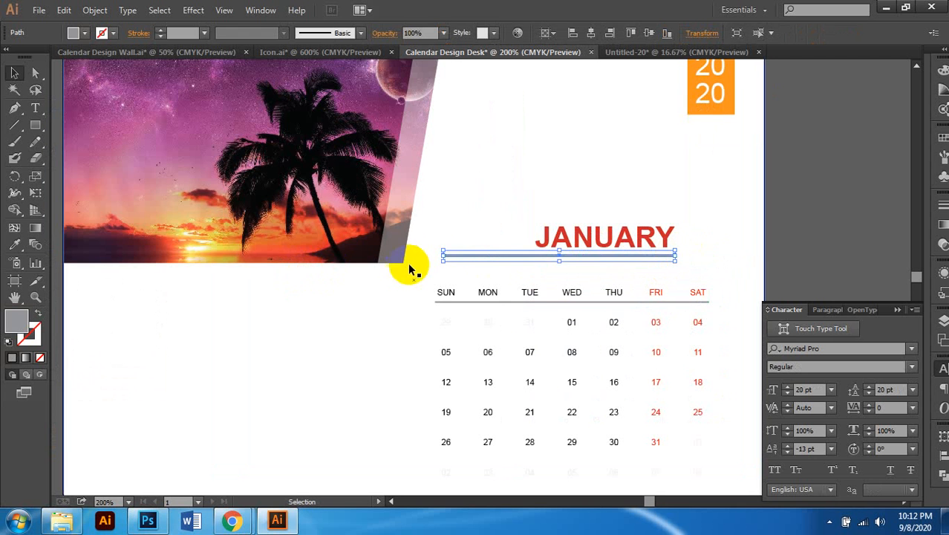
left_click_drag(444, 255, 529, 254)
left_click(14, 245)
left_click(734, 97)
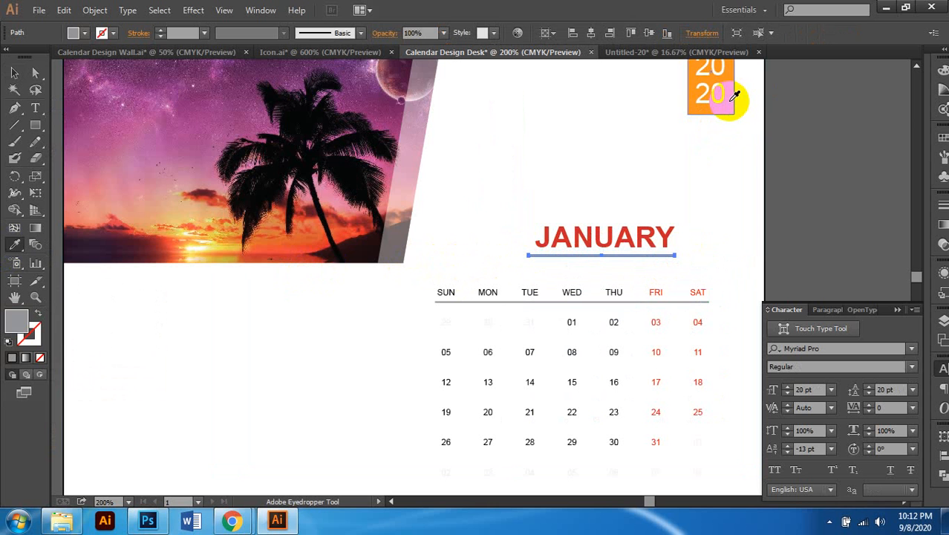
left_click(13, 73)
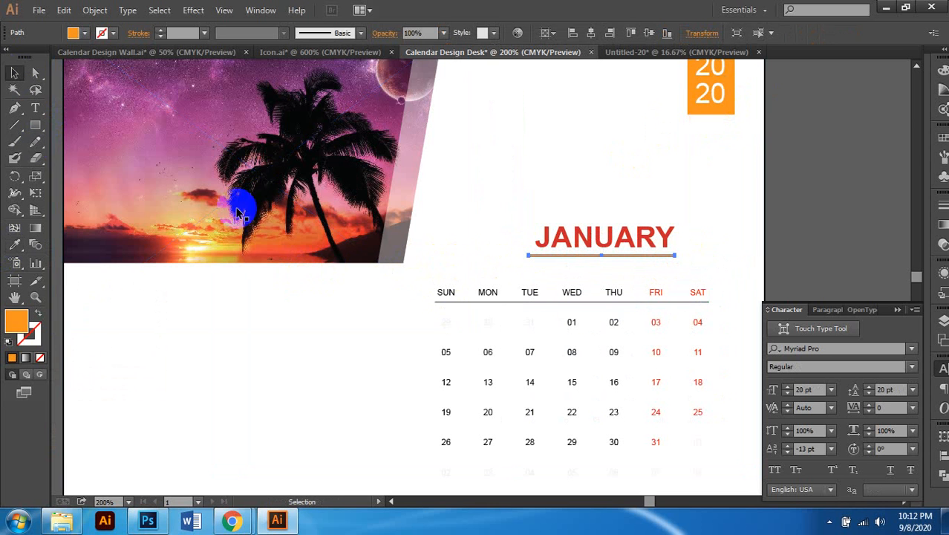
scroll(585, 303, "up", 2)
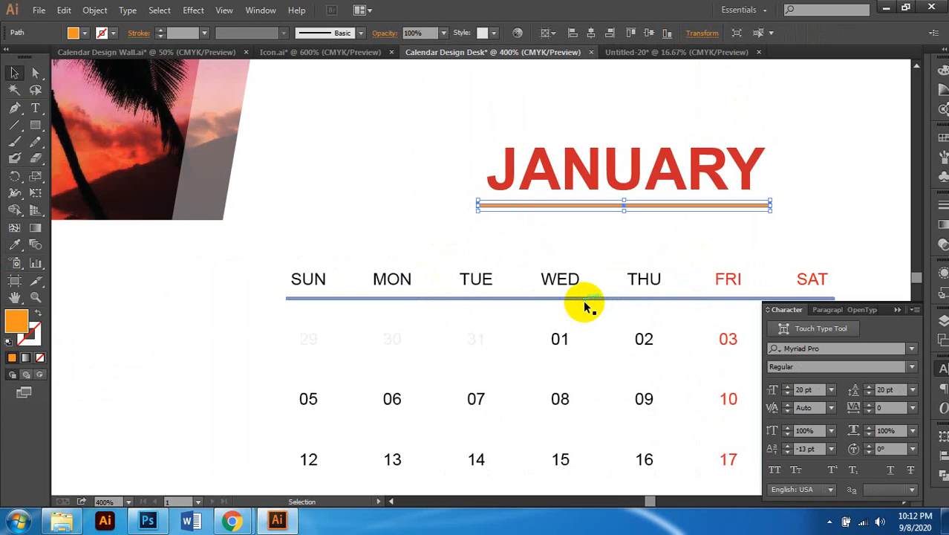
scroll(584, 303, "down", 3)
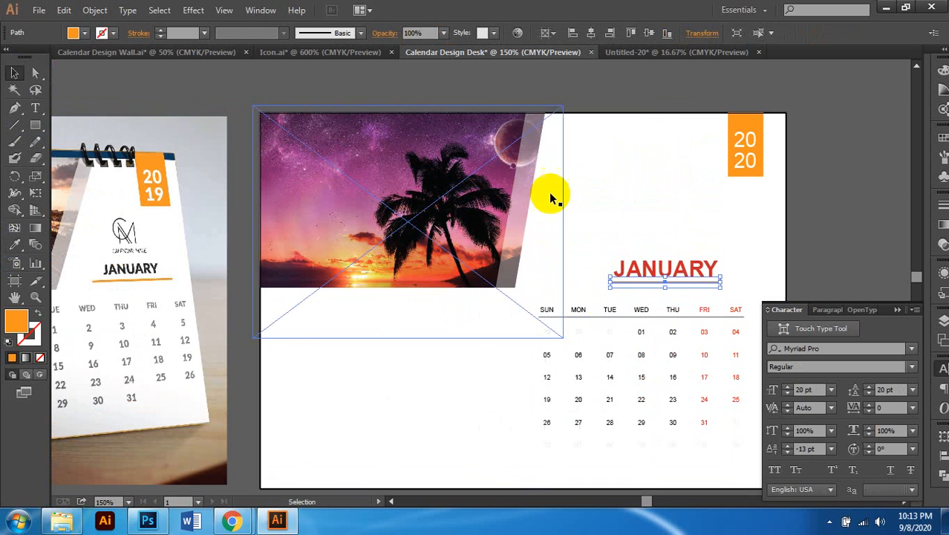
Step: Make the JANUARY heading black
left_click(638, 272)
left_click(937, 72)
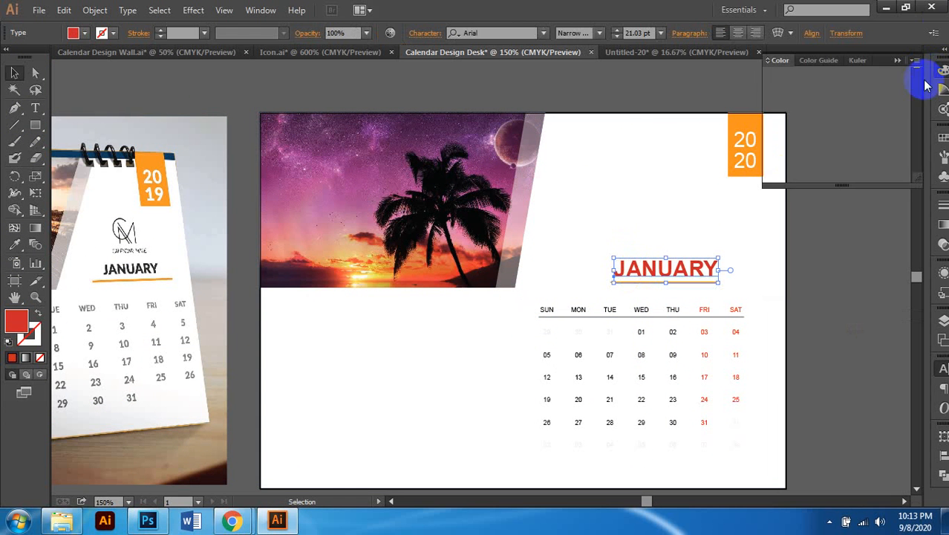
left_click(780, 151)
left_click(854, 269)
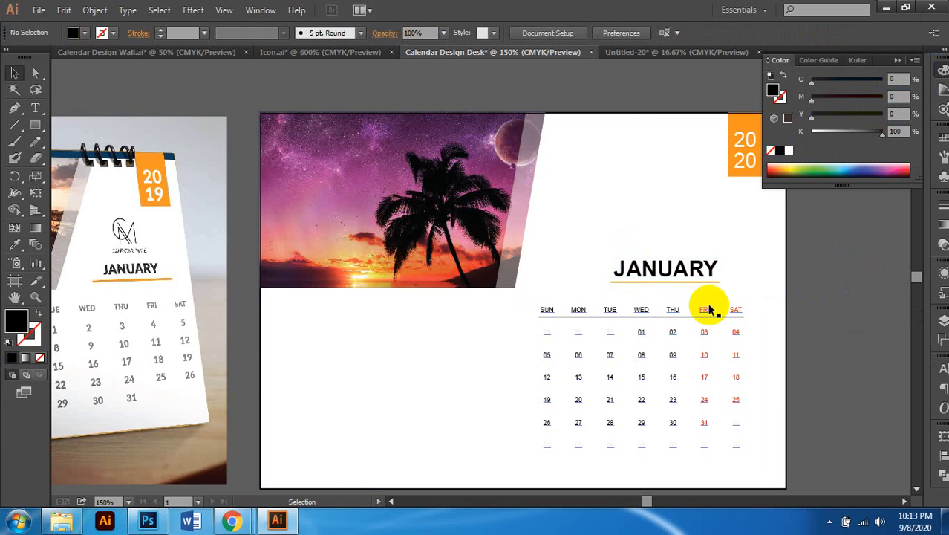
scroll(708, 306, "down", 1)
scroll(684, 284, "up", 2)
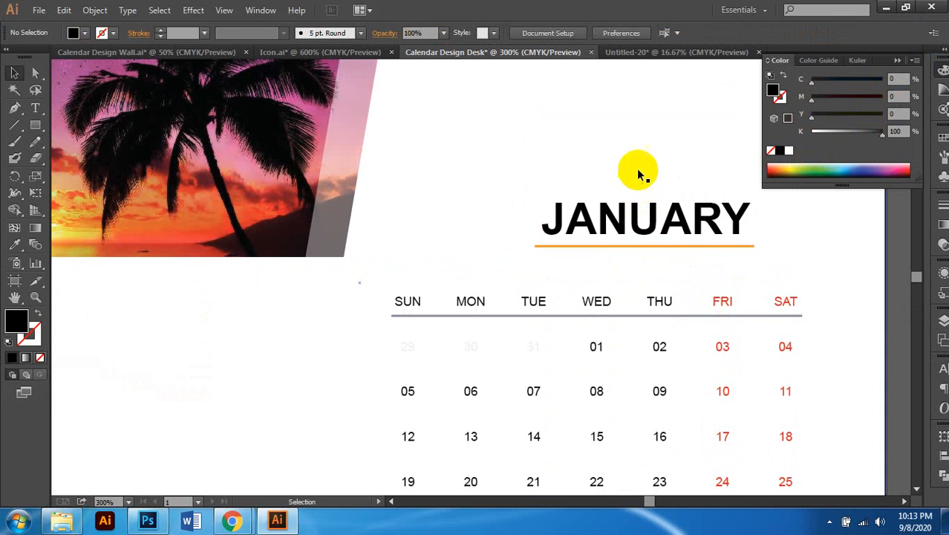
Step: Lock the white page background with Ctrl+2
left_click(667, 248)
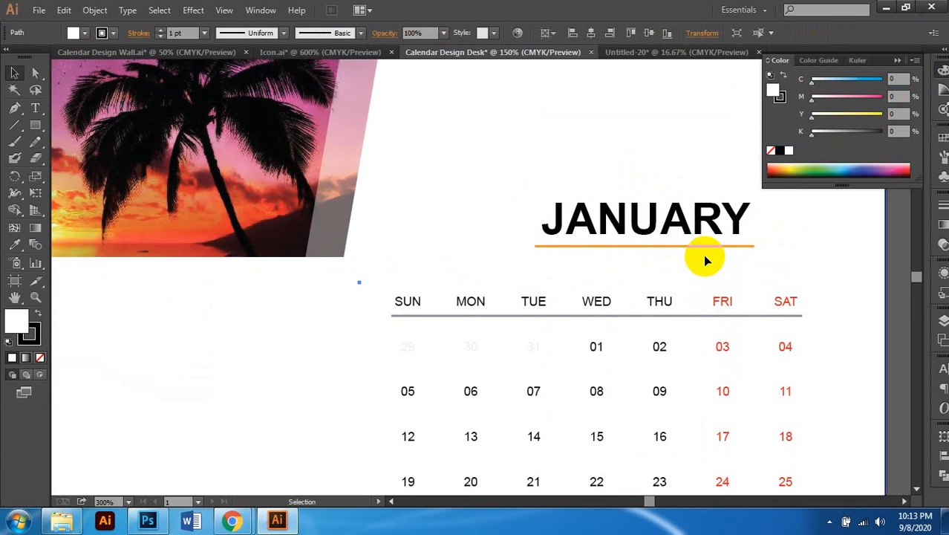
scroll(705, 255, "down", 2)
left_click(807, 274)
left_click(695, 223)
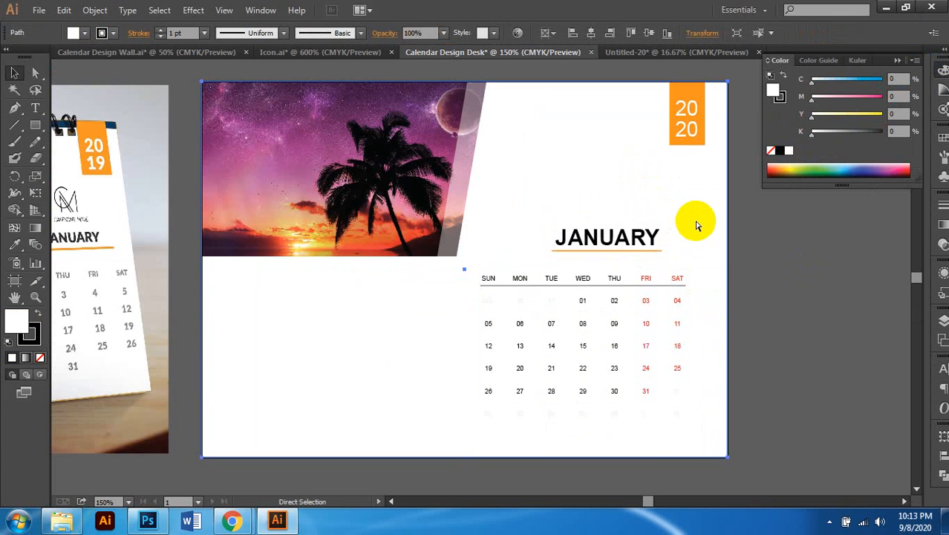
key("ctrl+2")
Step: Group JANUARY with its orange underline
left_click_drag(608, 191, 644, 283)
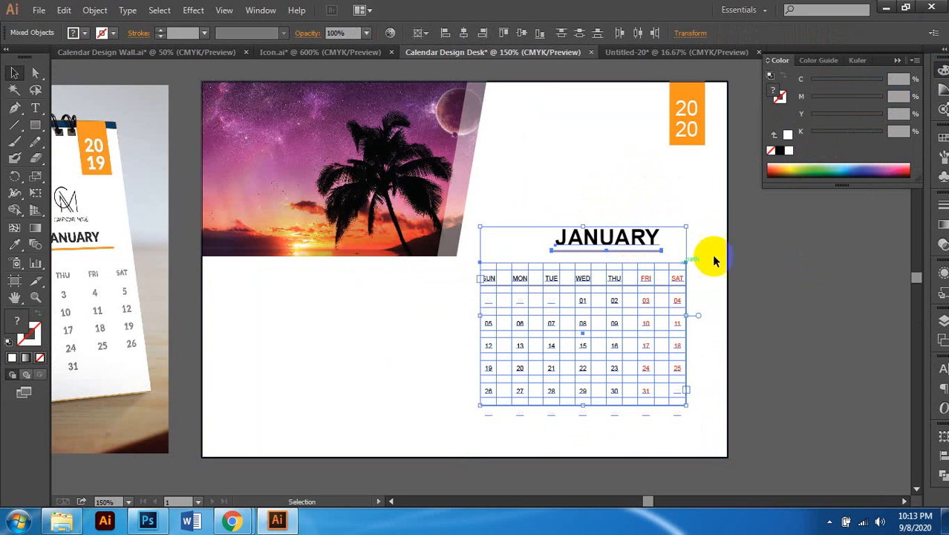
left_click_drag(657, 196, 668, 240)
left_click_drag(596, 198, 626, 264)
key("ctrl+g")
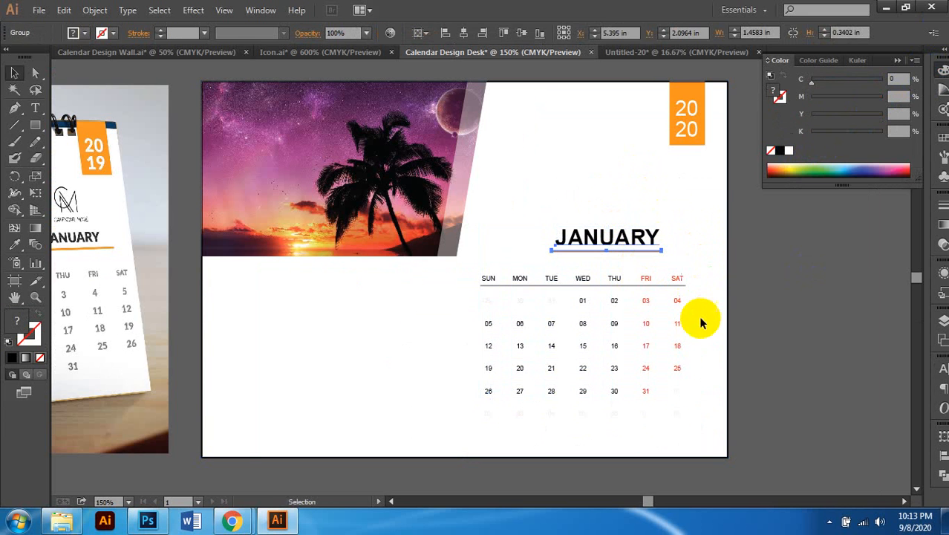
scroll(699, 320, "left", 1)
scroll(653, 322, "down", 1)
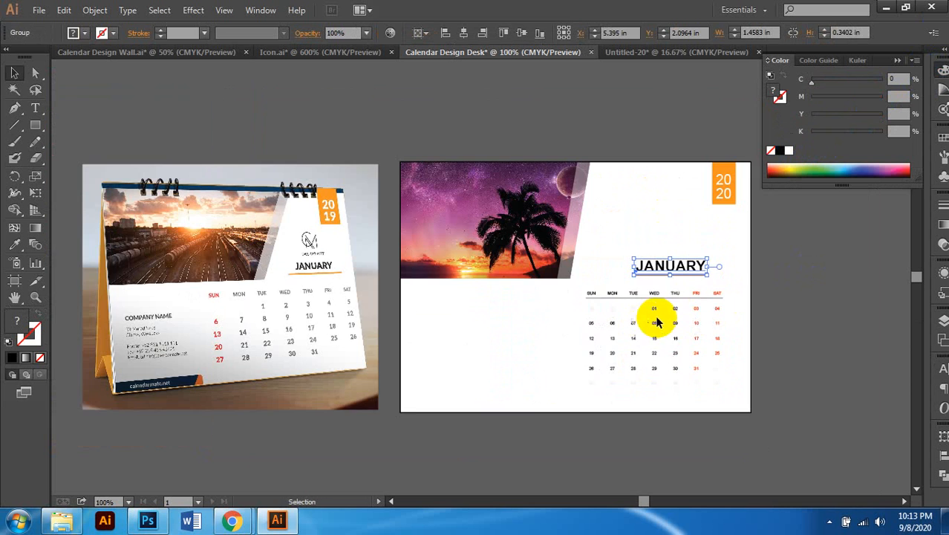
scroll(658, 318, "left", 1)
scroll(680, 303, "right", 2)
scroll(675, 262, "up", 2)
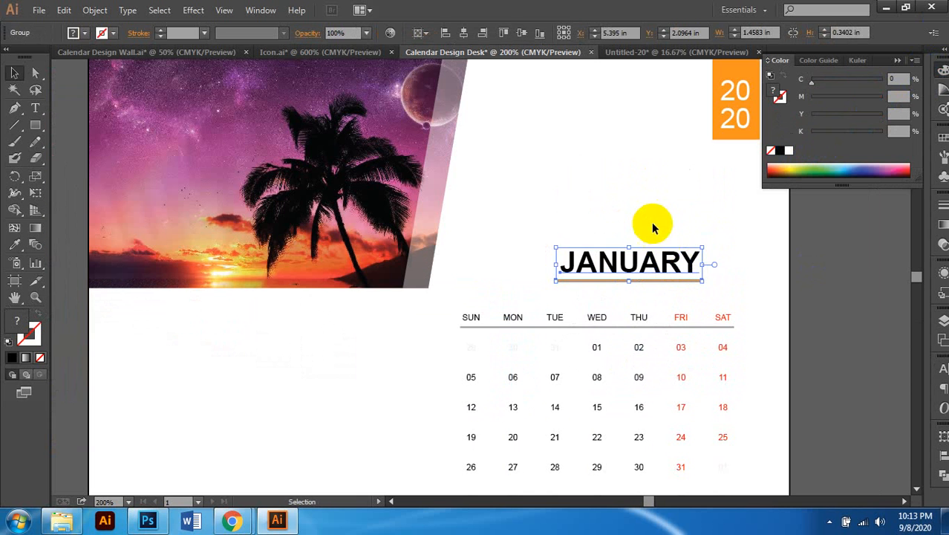
left_click(651, 222)
left_click(35, 73)
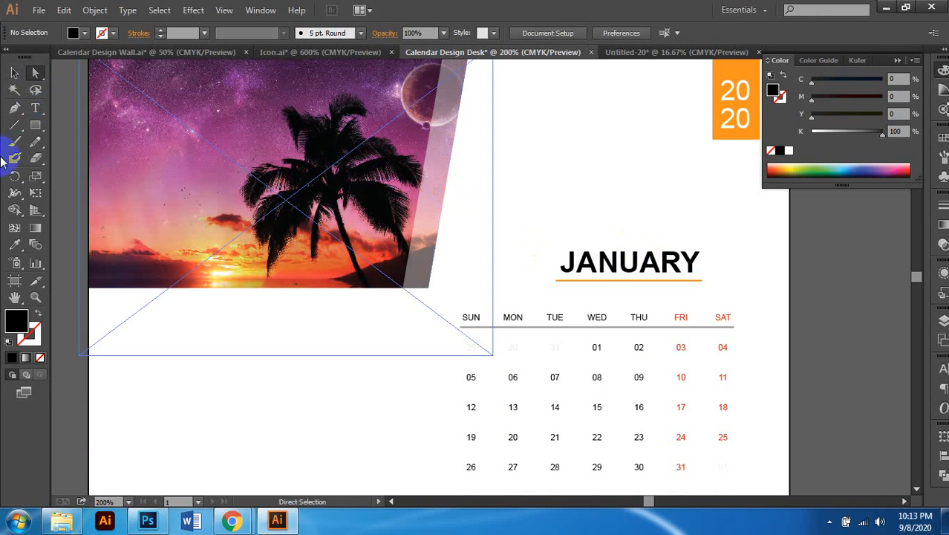
Step: Add a 'Logo' placeholder text of about 27 pt and position it above the JANUARY heading
left_click(36, 108)
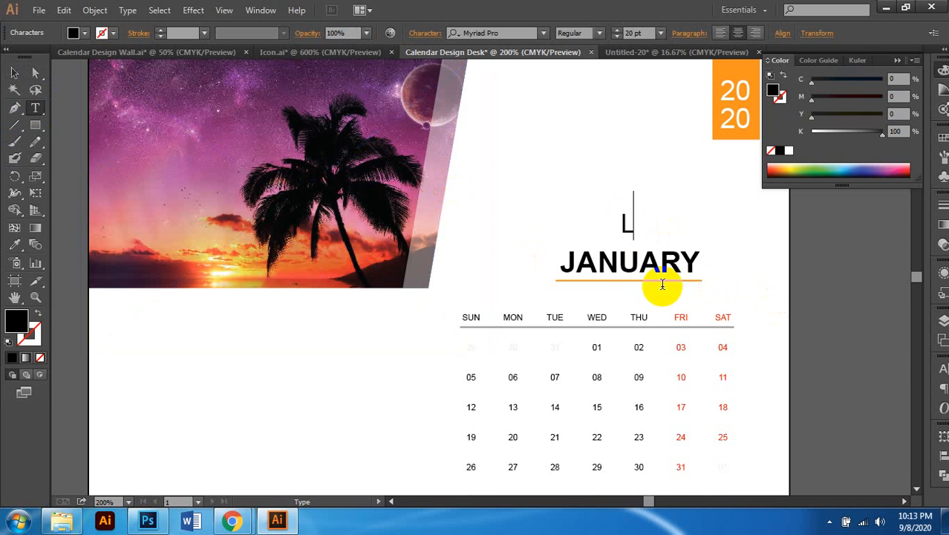
left_click(14, 73)
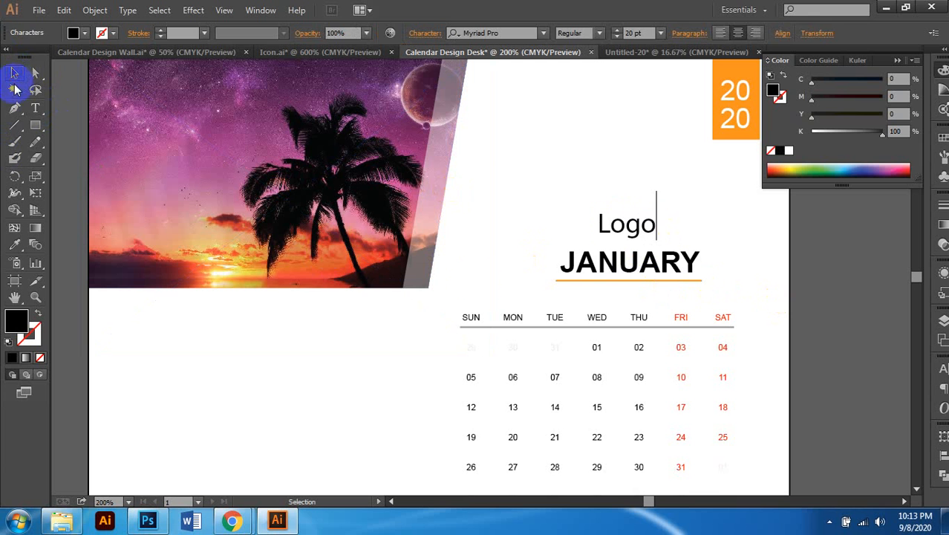
left_click(627, 223)
mouse_move(631, 217)
left_mouse_down()
mouse_move(635, 199)
mouse_move(628, 228)
left_mouse_up()
left_click(629, 221)
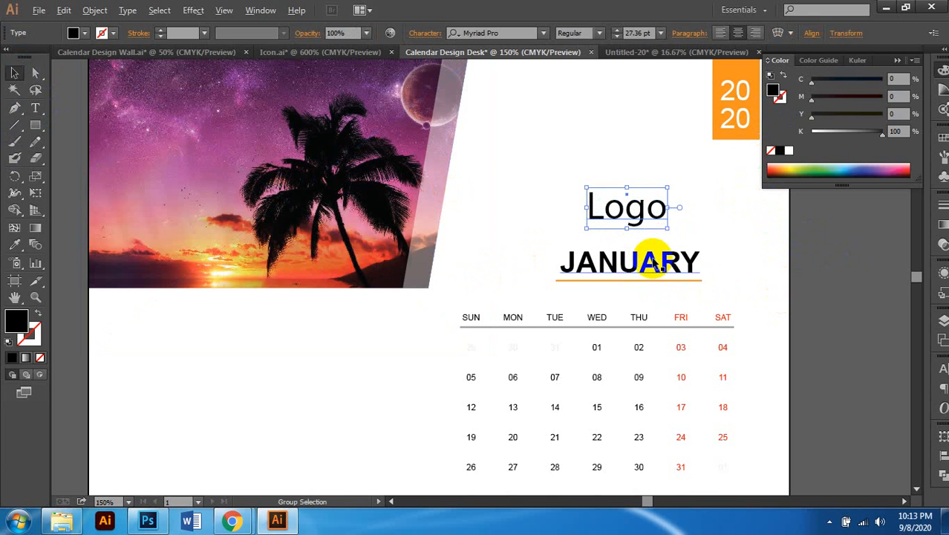
scroll(652, 257, "down", 1)
scroll(661, 251, "left", 1)
left_click(815, 239)
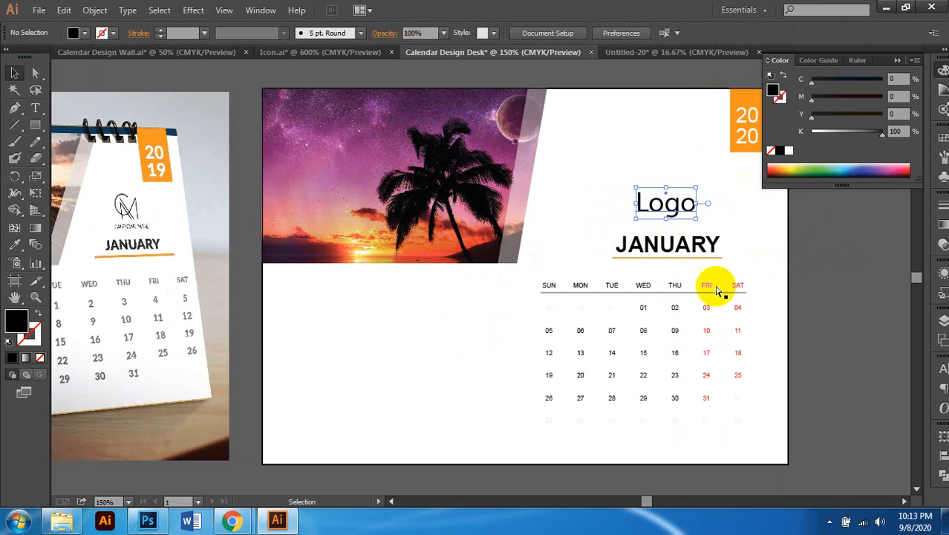
scroll(732, 279, "down", 1)
scroll(672, 305, "down", 1)
scroll(672, 306, "right", 1)
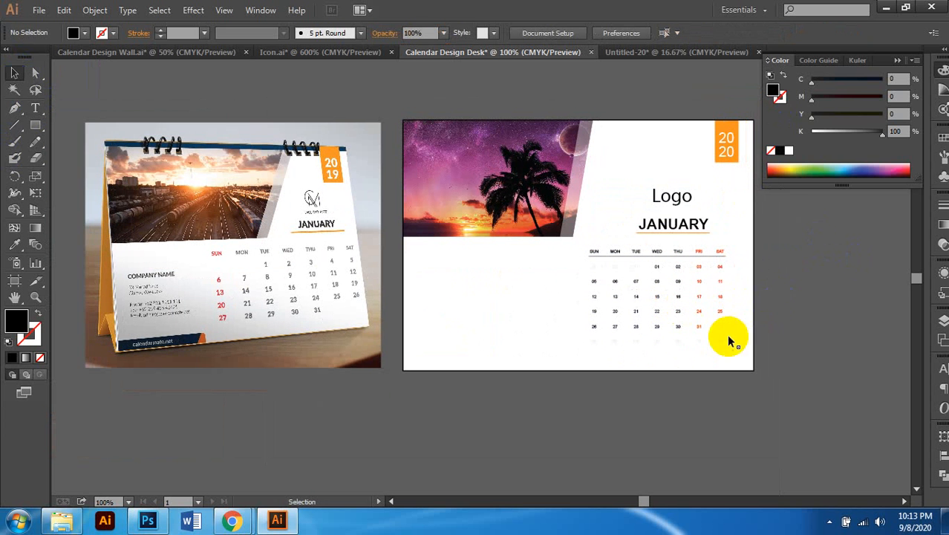
scroll(725, 338, "right", 1)
scroll(711, 316, "up", 1)
scroll(713, 308, "up", 1)
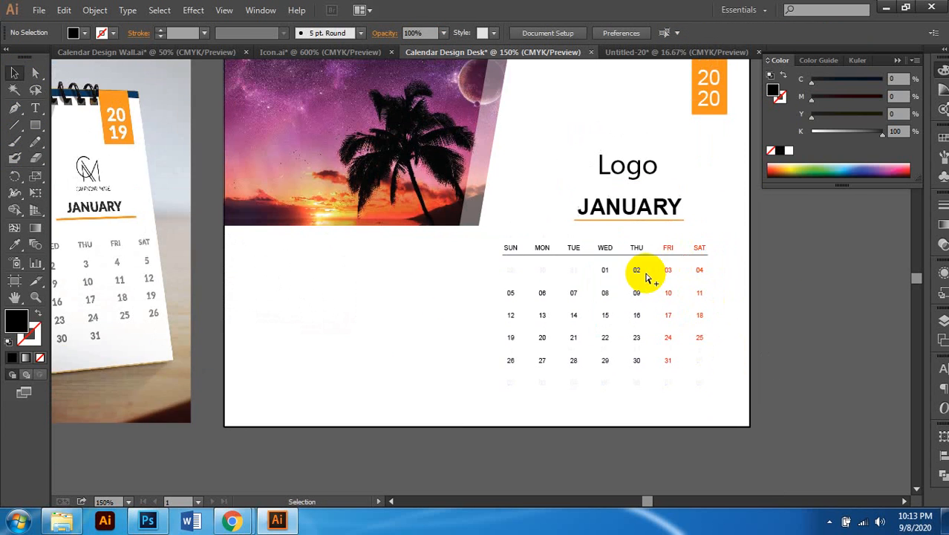
scroll(646, 271, "up", 2)
left_click(637, 237)
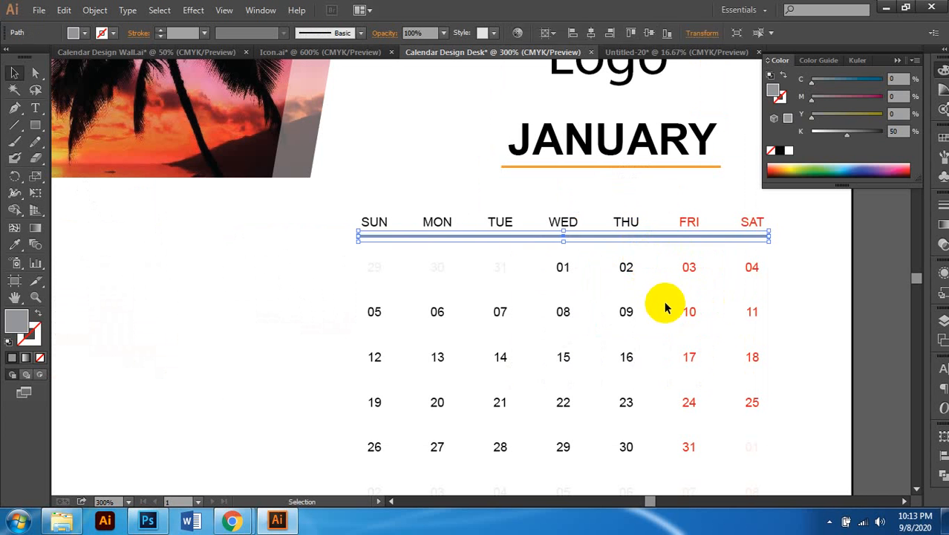
left_click(664, 301)
scroll(646, 333, "down", 2)
scroll(643, 334, "down", 1)
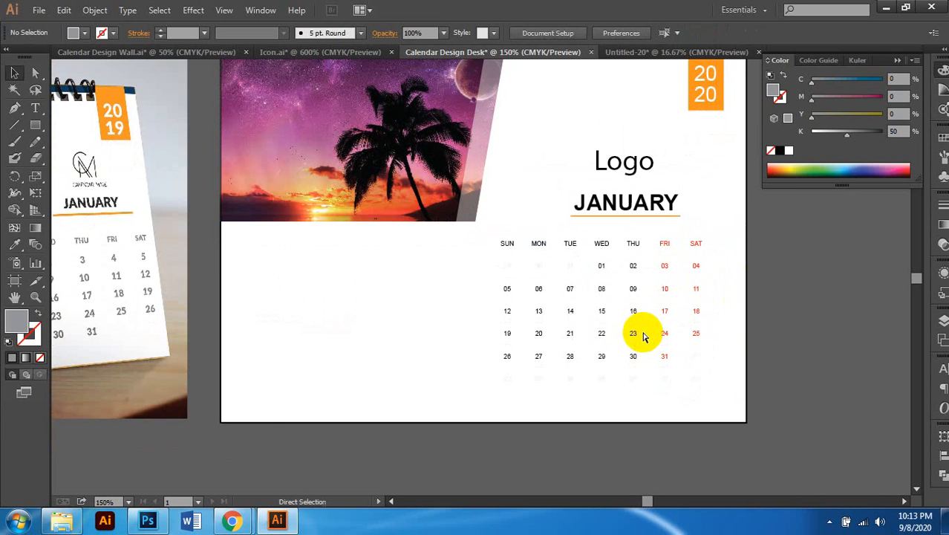
scroll(643, 336, "left", 4)
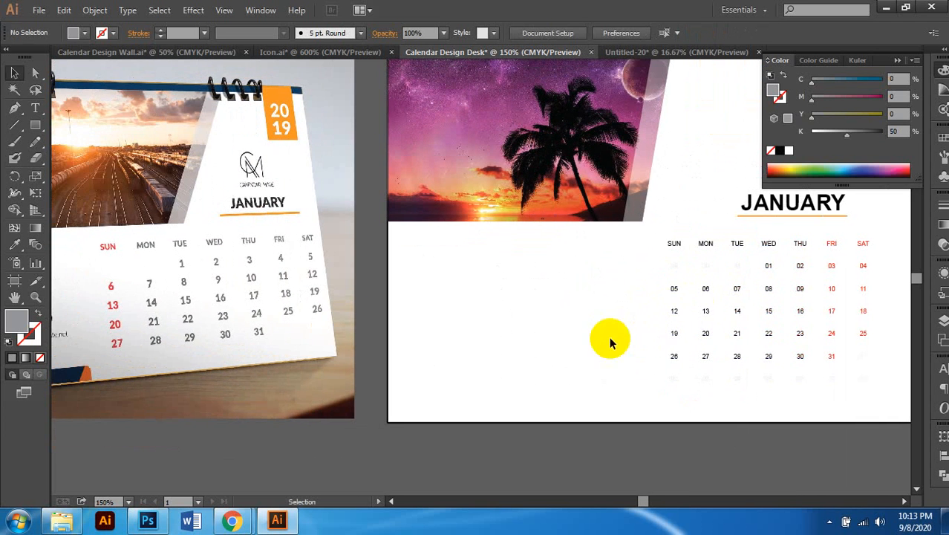
scroll(684, 301, "right", 1)
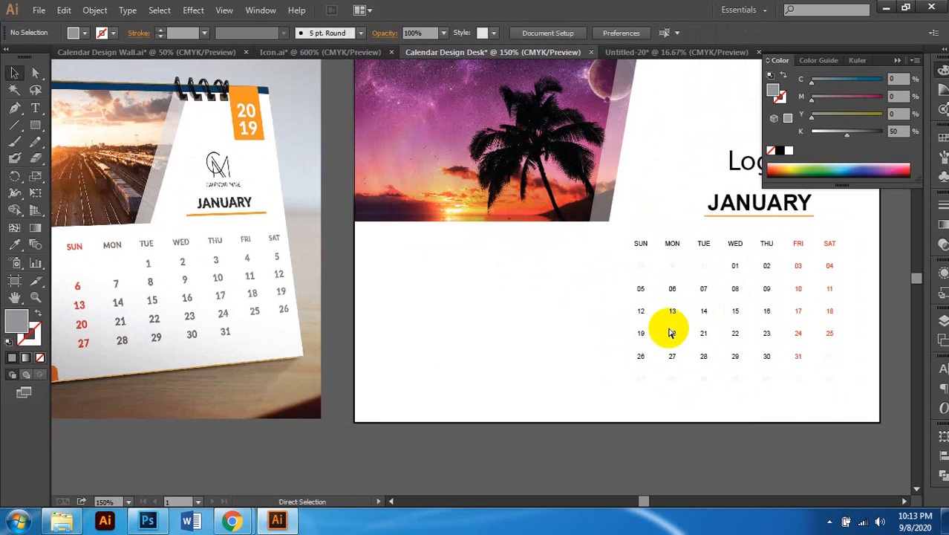
scroll(728, 318, "right", 3)
scroll(733, 313, "up", 1)
left_click(679, 352)
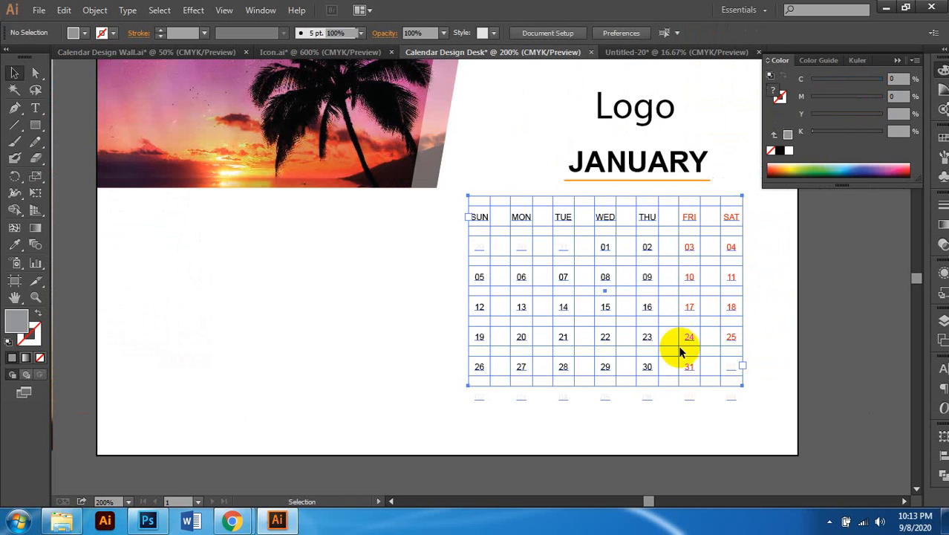
scroll(852, 338, "down", 2)
left_click(790, 346)
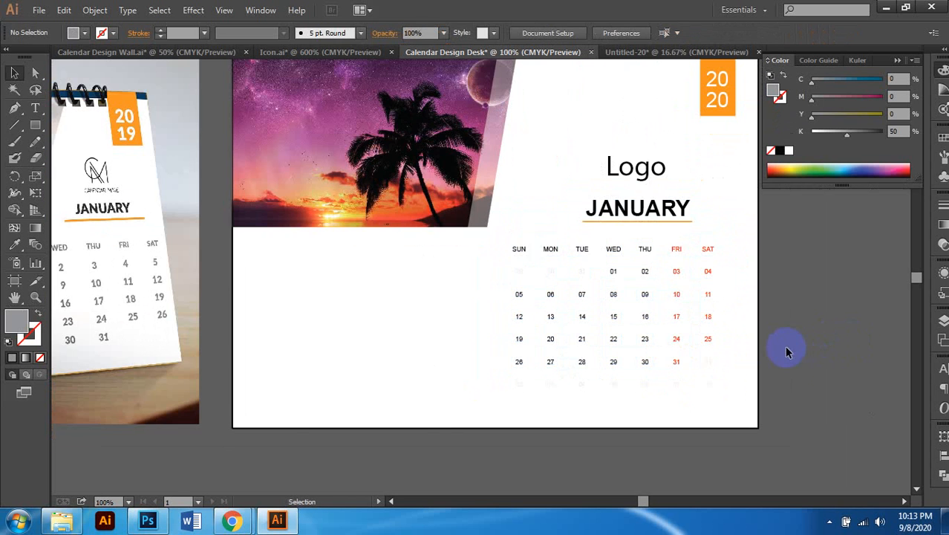
scroll(788, 352, "down", 2)
scroll(769, 355, "left", 1)
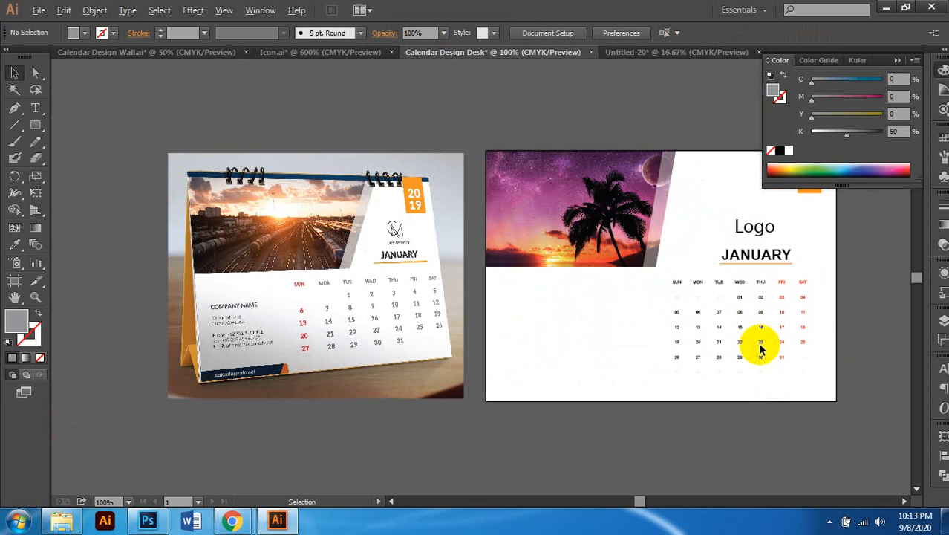
scroll(760, 349, "up", 1)
scroll(762, 346, "right", 1)
scroll(752, 325, "down", 1)
scroll(753, 318, "left", 1)
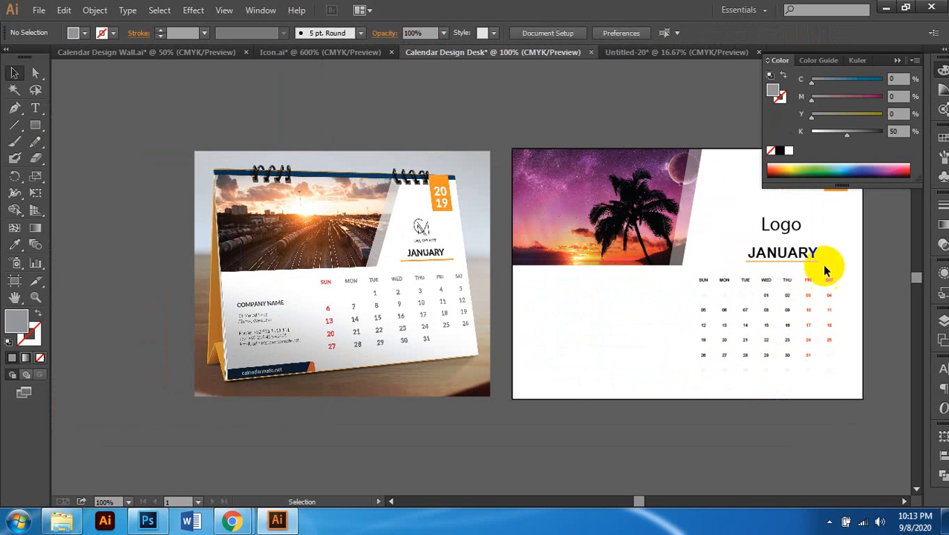
left_click(777, 223)
scroll(765, 231, "right", 2)
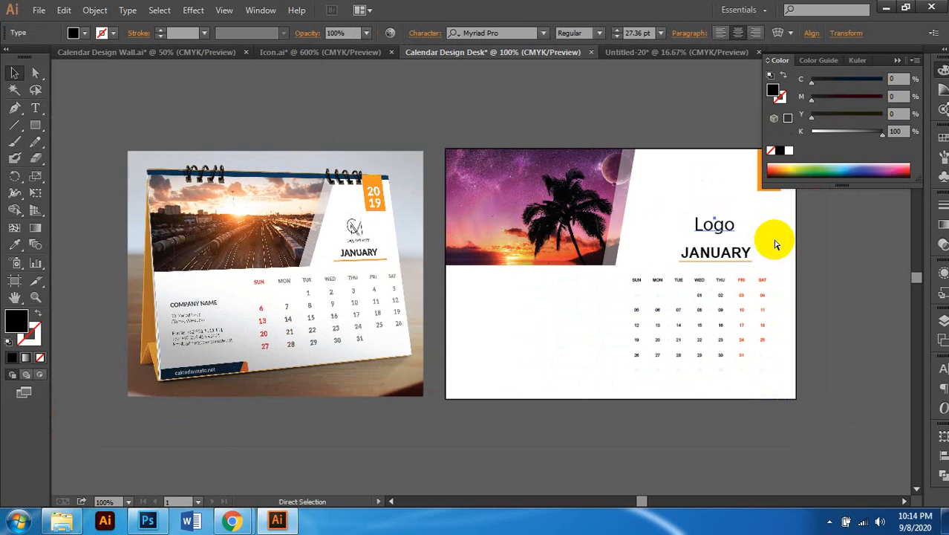
scroll(776, 245, "right", 1)
scroll(691, 232, "left", 1)
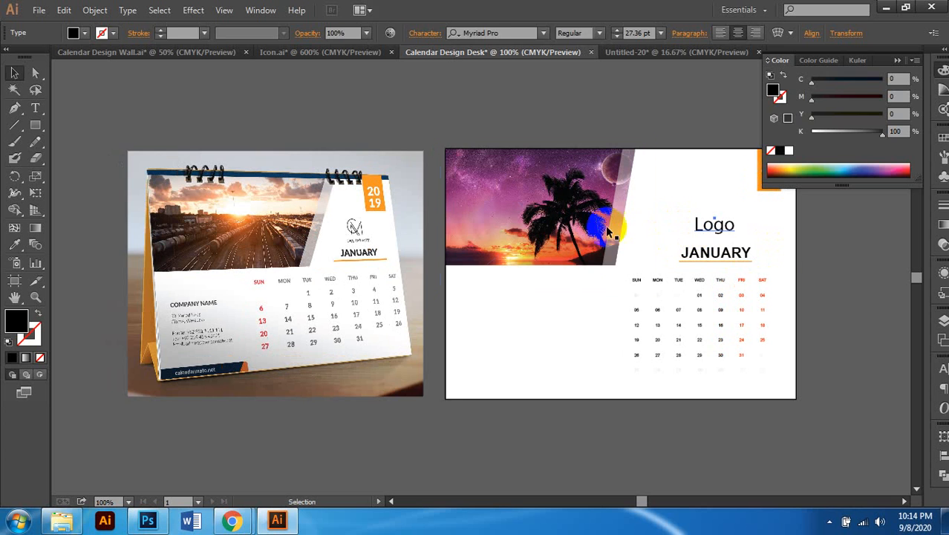
left_click(615, 237)
scroll(631, 253, "left", 1)
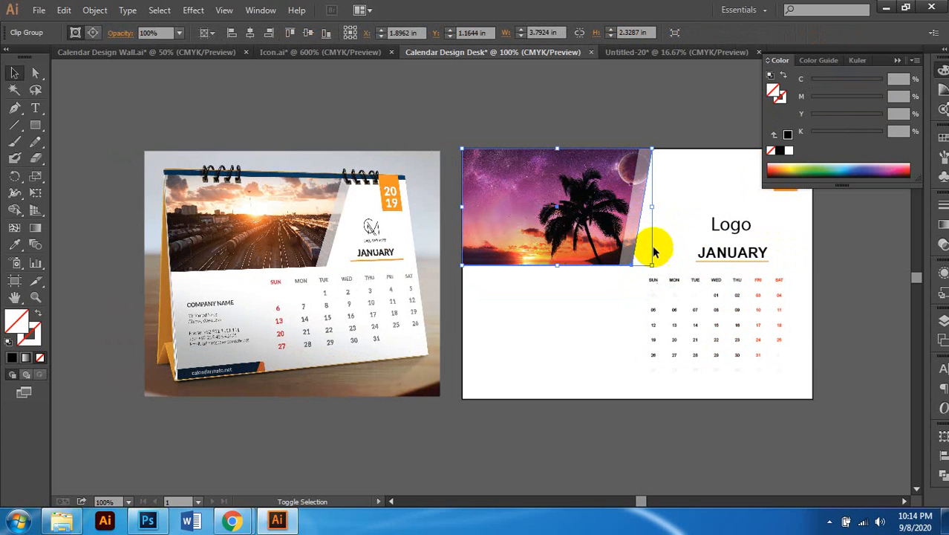
Step: Nudge the translucent white strip right and back left along the photo's right edge
scroll(661, 218, "up", 1)
left_click(35, 72)
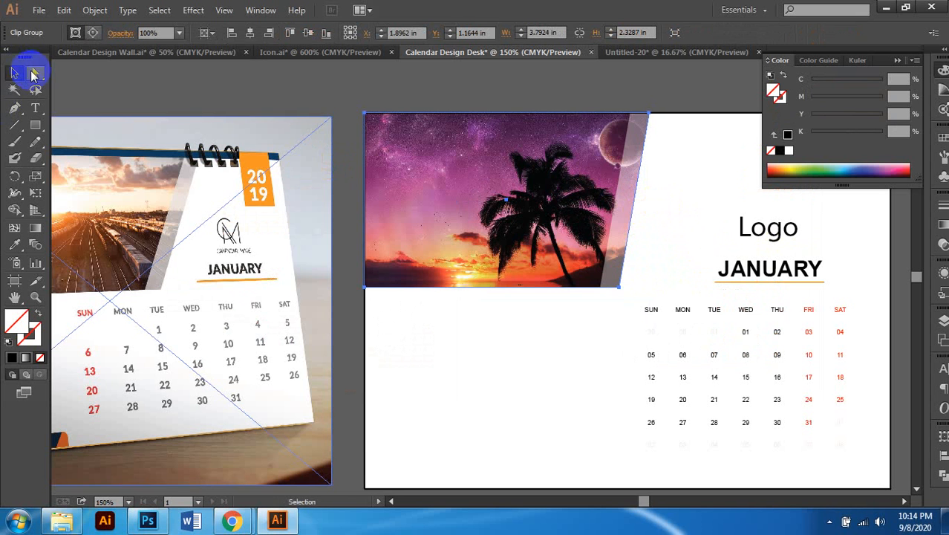
left_click(683, 194)
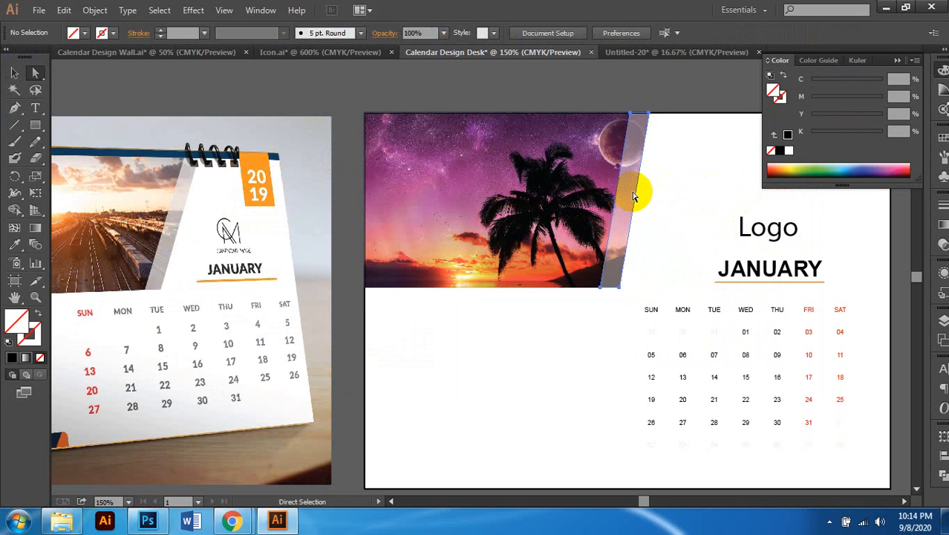
left_click(624, 193)
key("Right")
key("Right")
key("Right")
key("Right")
key("Right")
key("Right")
key("Right")
key("Right")
key("Right")
key("Right")
key("Right")
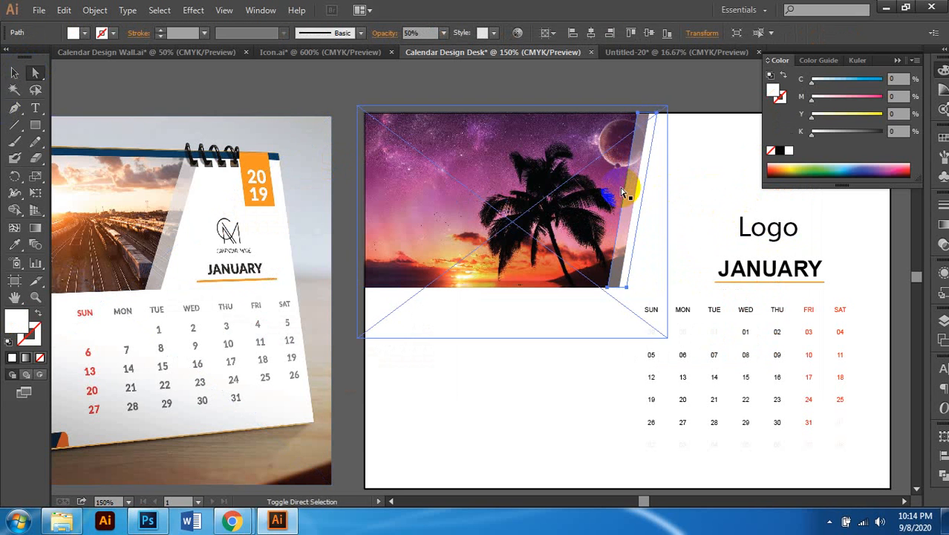
key("Left")
key("Left")
key("Left")
key("Left")
key("Left")
key("Left")
key("Left")
key("Left")
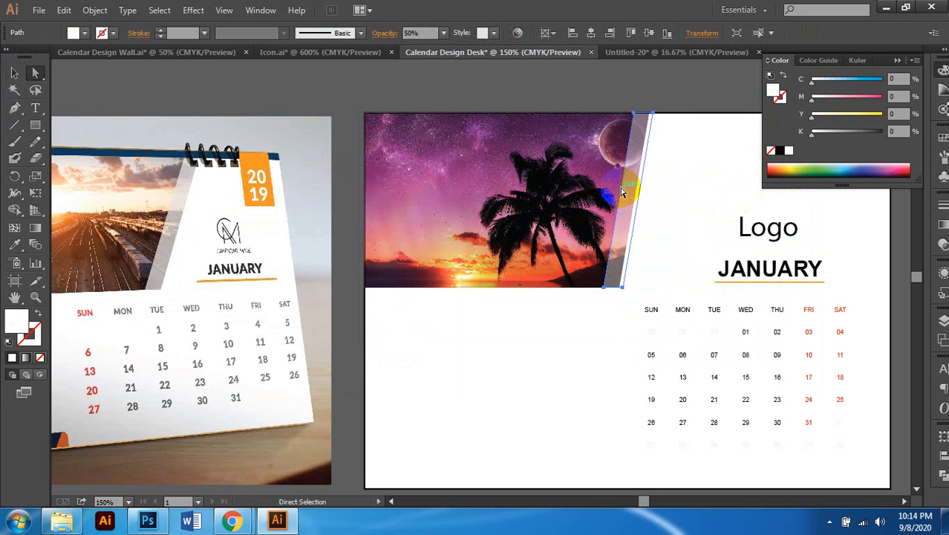
key("Left")
key("Left")
key("Left")
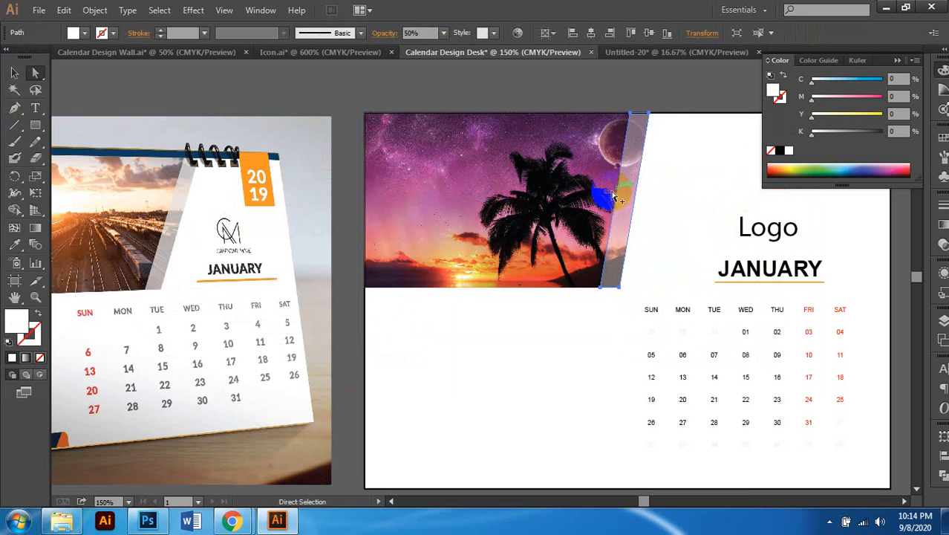
scroll(600, 197, "down", 2)
left_click(730, 233)
Step: Drag the photo clipping path's slanted right-edge anchors further right
scroll(553, 264, "up", 1)
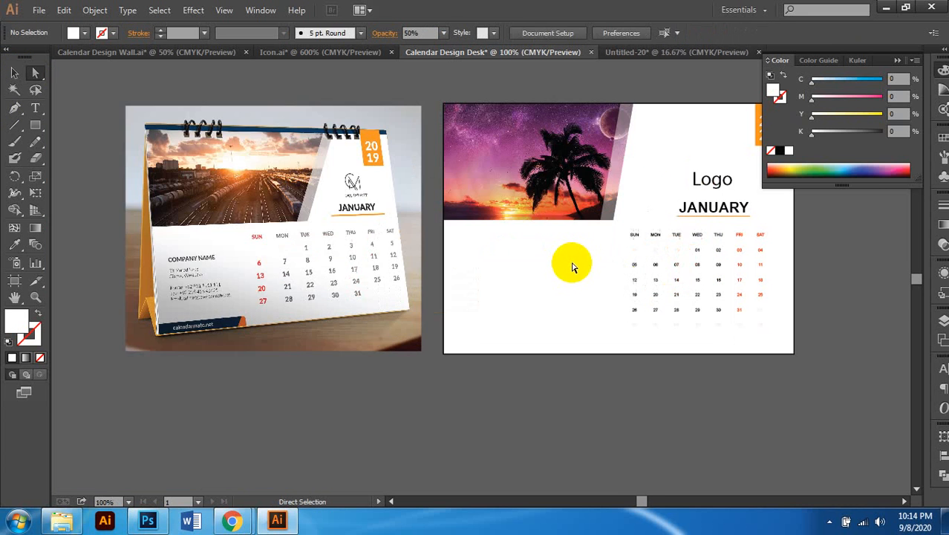
scroll(578, 259, "down", 1)
scroll(583, 259, "up", 2)
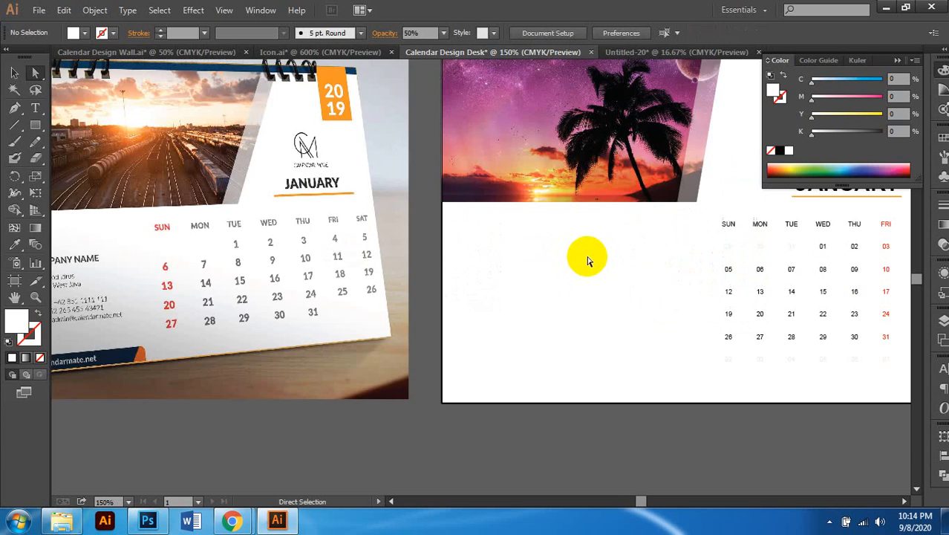
left_click(571, 189)
scroll(551, 244, "down", 2)
scroll(655, 247, "up", 1)
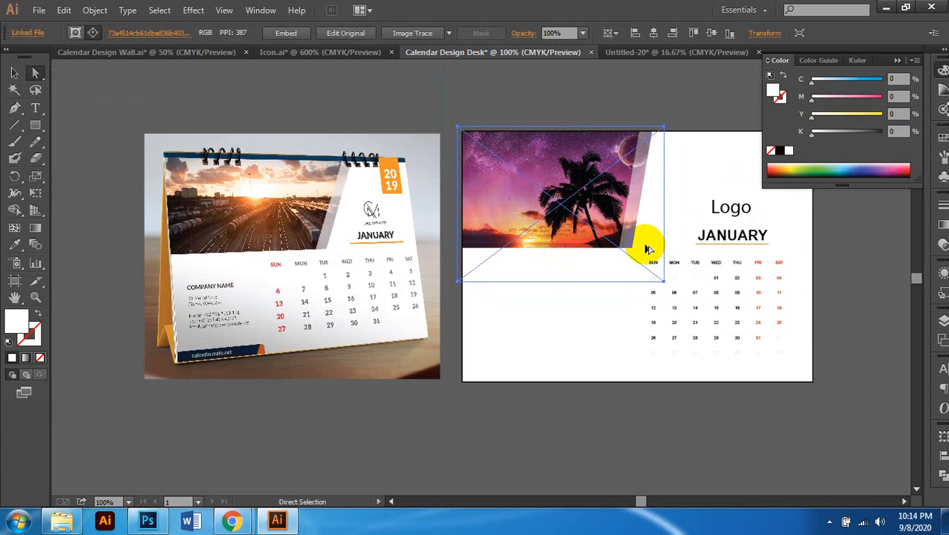
scroll(733, 258, "down", 1)
scroll(740, 256, "up", 3)
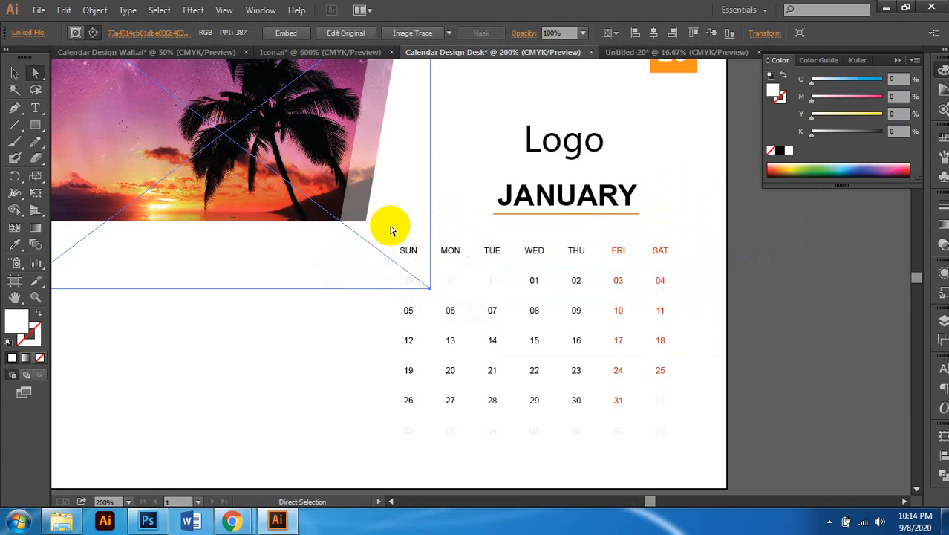
left_click(318, 221)
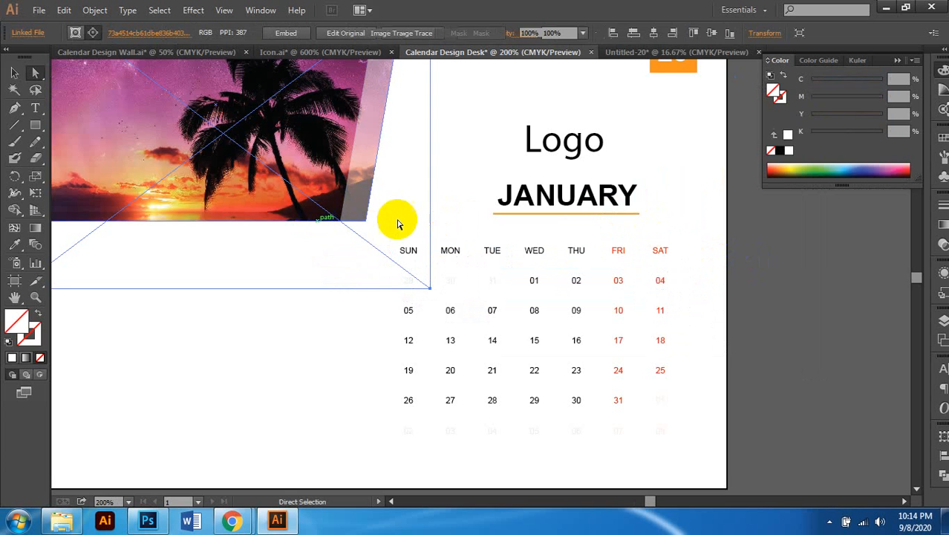
scroll(401, 223, "up", 1)
left_click(373, 200)
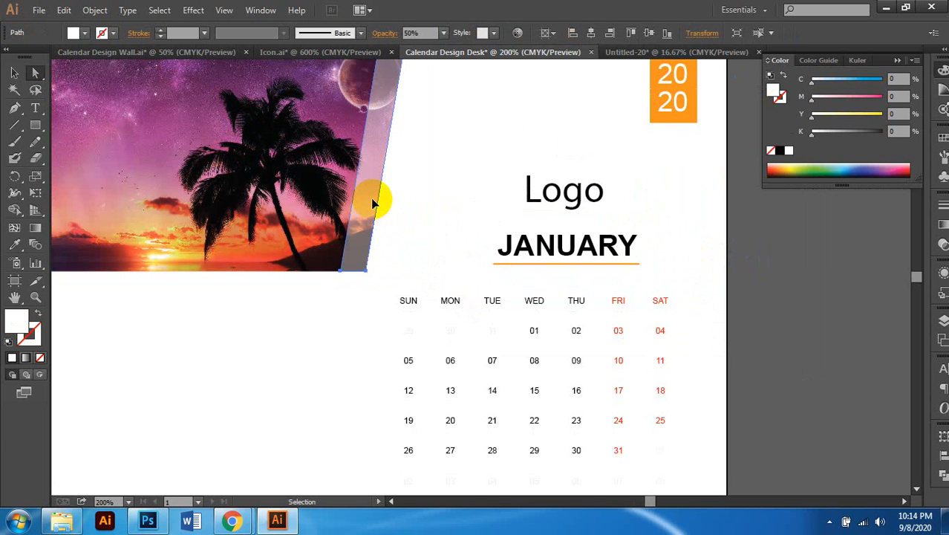
left_click(380, 203)
left_click_drag(379, 205, 421, 199)
Step: Bring the 50% white strip to the front and slide it flush onto the slanted edge
scroll(430, 205, "up", 3)
scroll(451, 228, "left", 1)
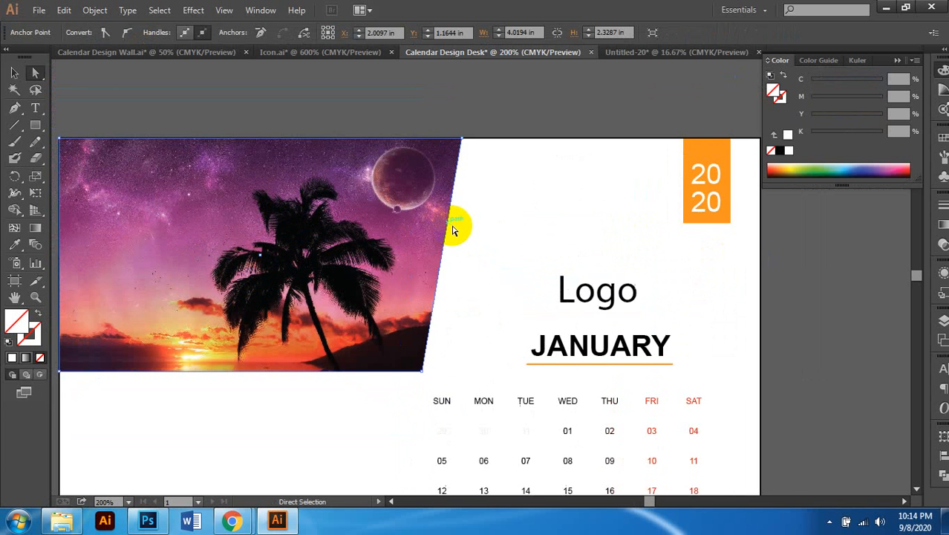
scroll(456, 234, "down", 1)
scroll(458, 236, "left", 1)
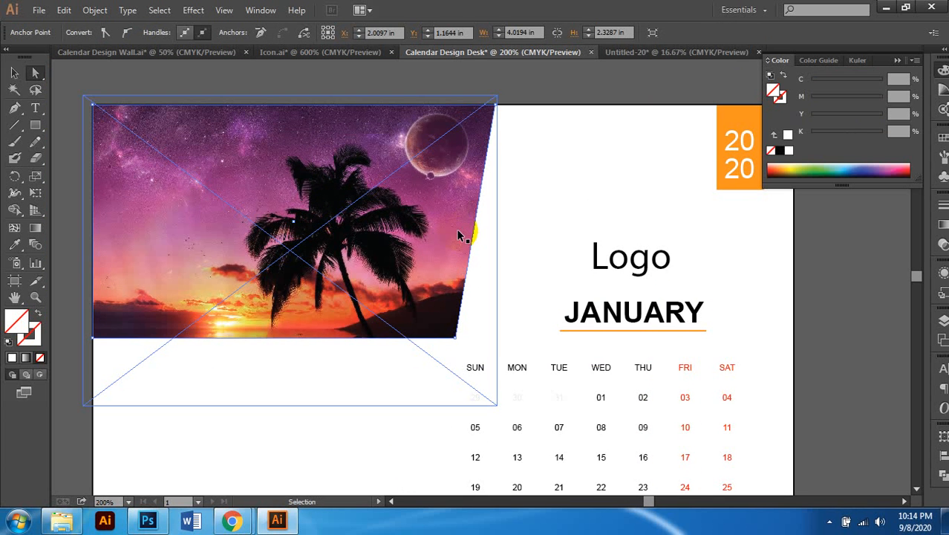
key("ctrl+f")
left_click(540, 83)
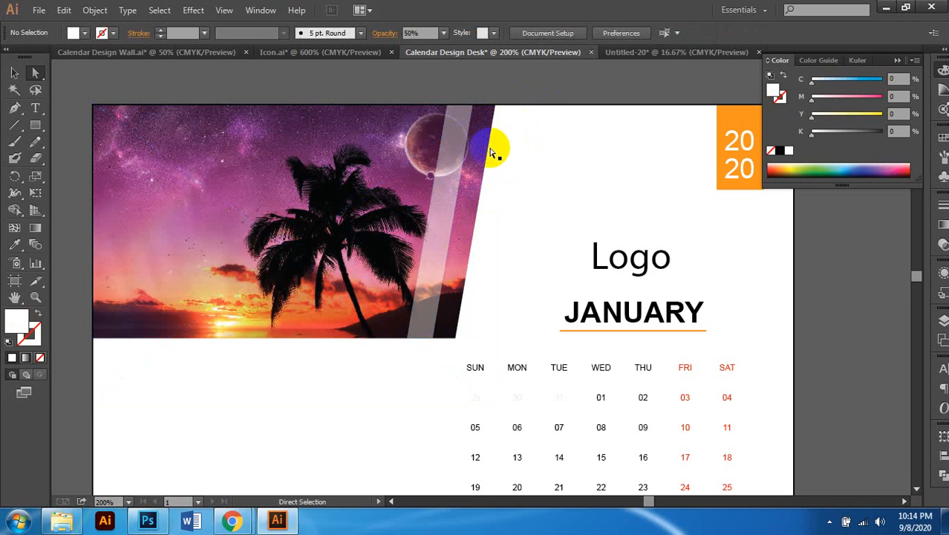
left_click(449, 168)
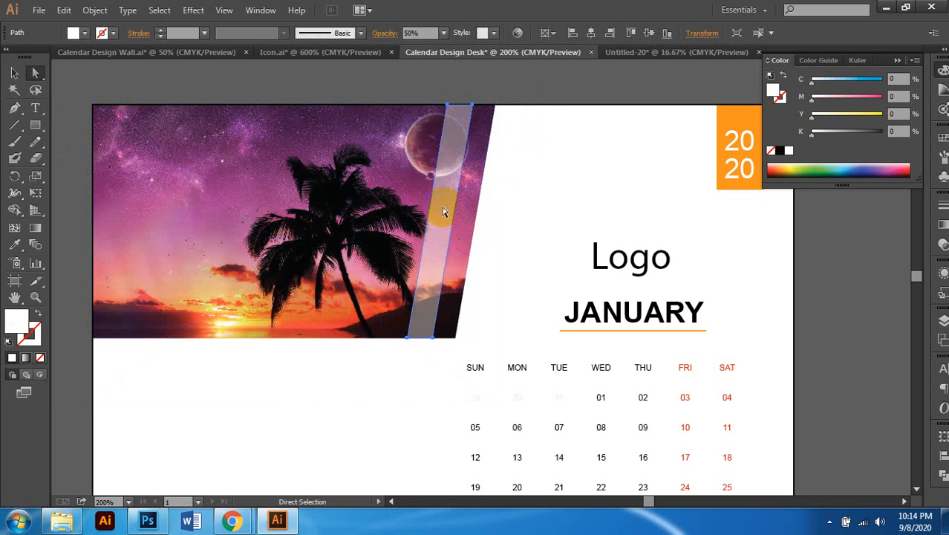
left_click_drag(444, 213, 463, 210)
scroll(496, 214, "down", 2)
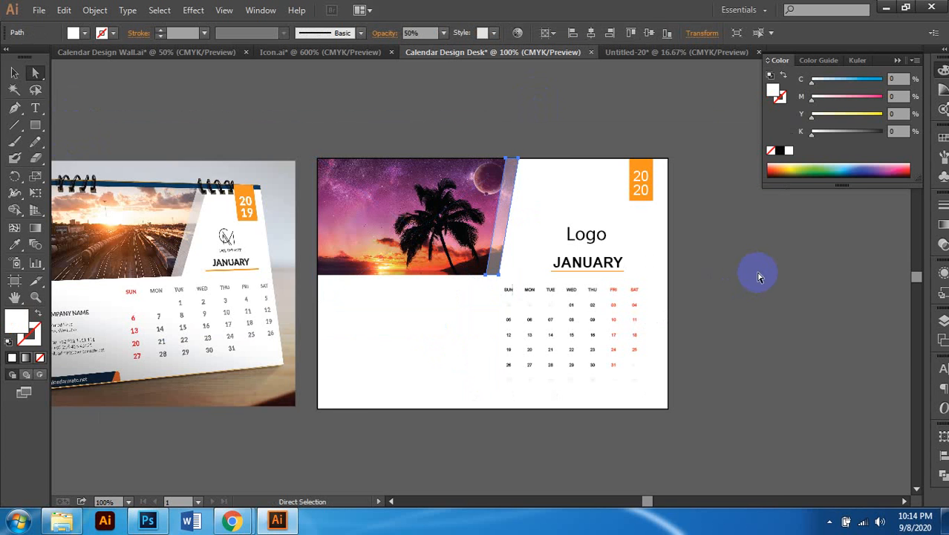
left_click(759, 274)
scroll(629, 308, "down", 1)
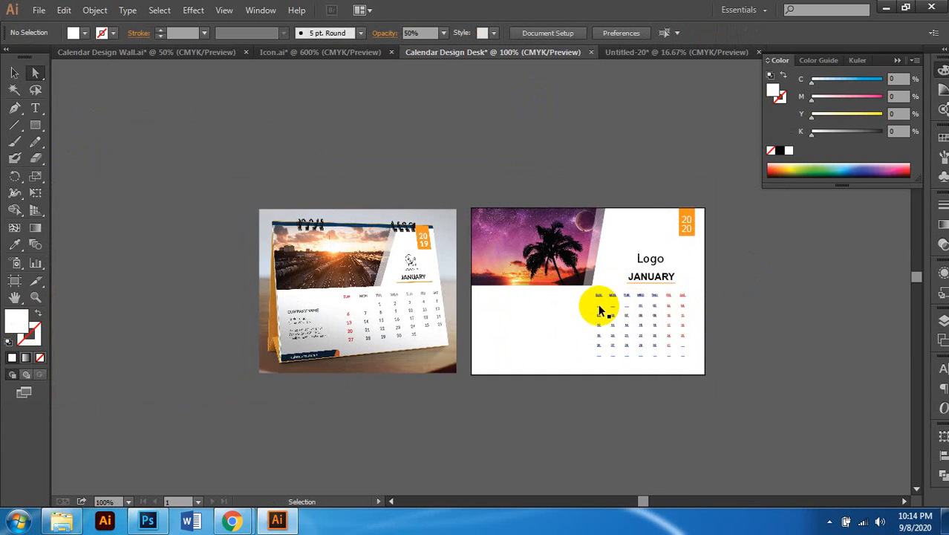
Step: Copy the Logo text to the page's lower left and show the page guides
scroll(587, 308, "up", 1)
scroll(576, 303, "down", 1)
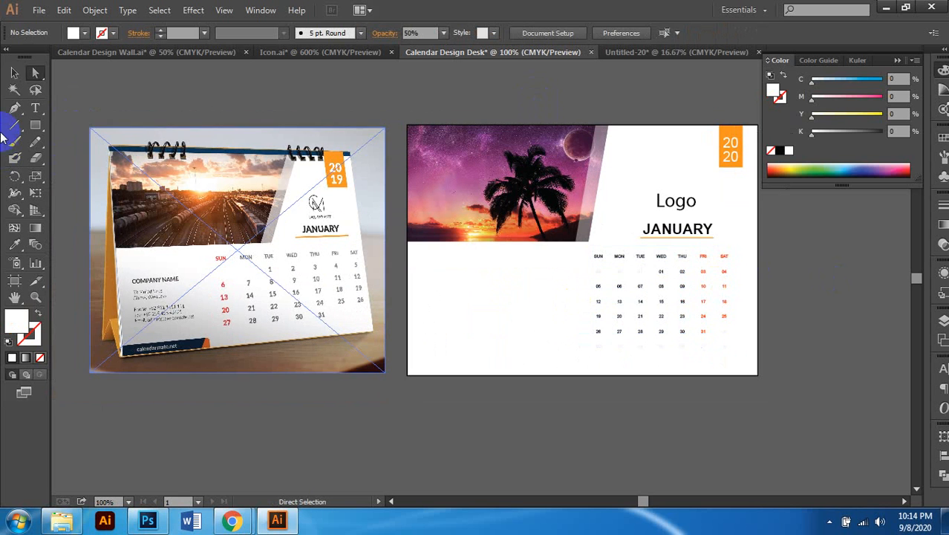
left_click(14, 73)
left_click_drag(691, 203, 458, 286)
scroll(470, 339, "right", 1)
scroll(471, 338, "left", 2)
right_click(851, 275)
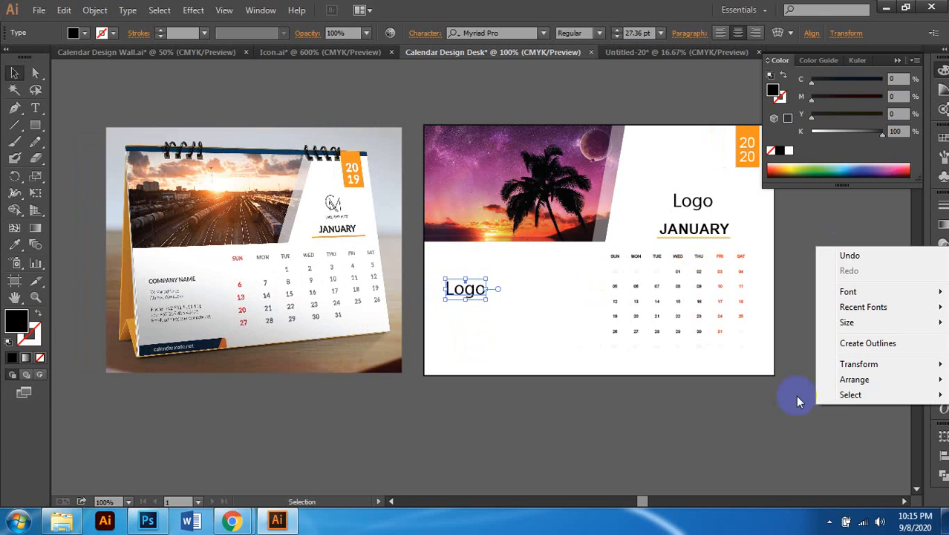
left_click(690, 413)
left_click(462, 210)
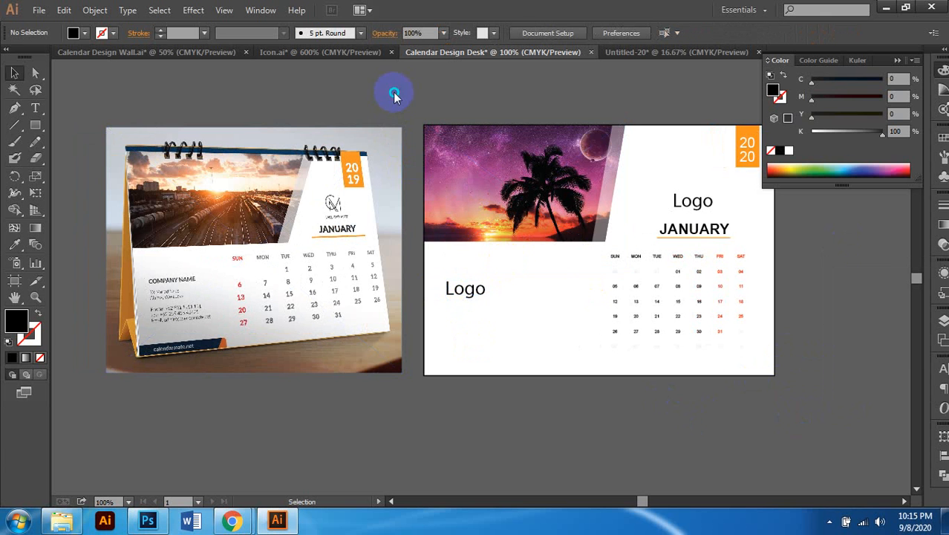
right_click(394, 89)
left_click(458, 205)
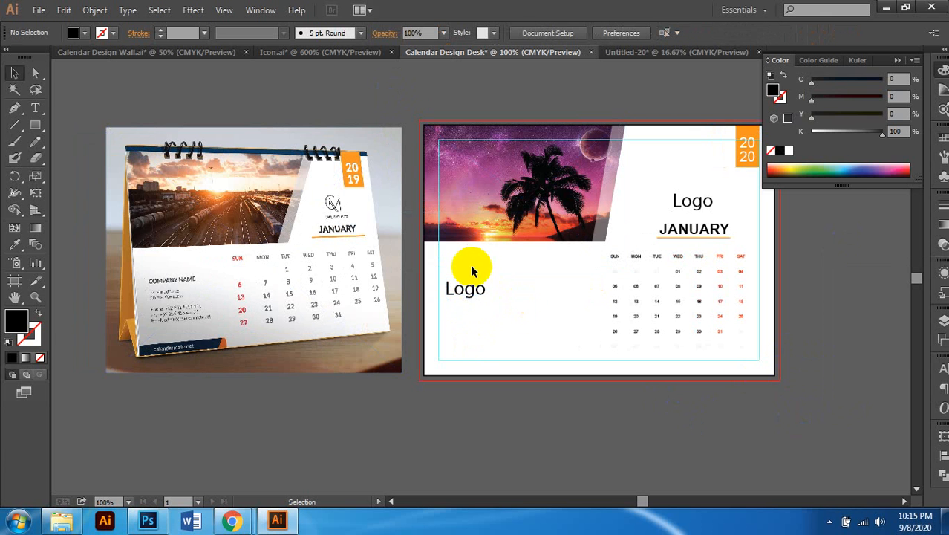
Step: Align the Logo copy to the guide and set its text to 12 pt
key("ctrl+plus")
key("ctrl+plus")
left_click_drag(491, 250, 477, 221)
key("ctrl+minus")
scroll(513, 254, "left", 1)
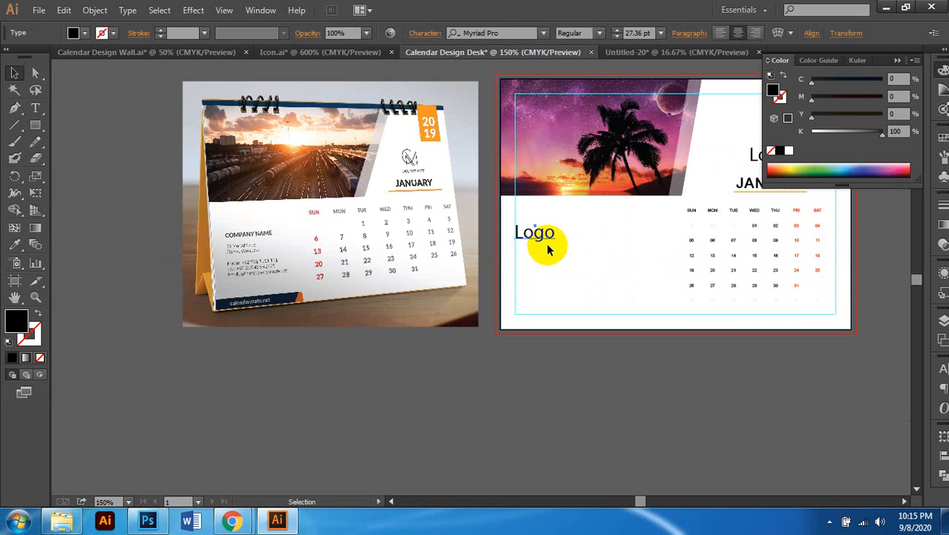
scroll(546, 247, "up", 1)
double_click(540, 234)
key("ctrl+a")
left_click(633, 32)
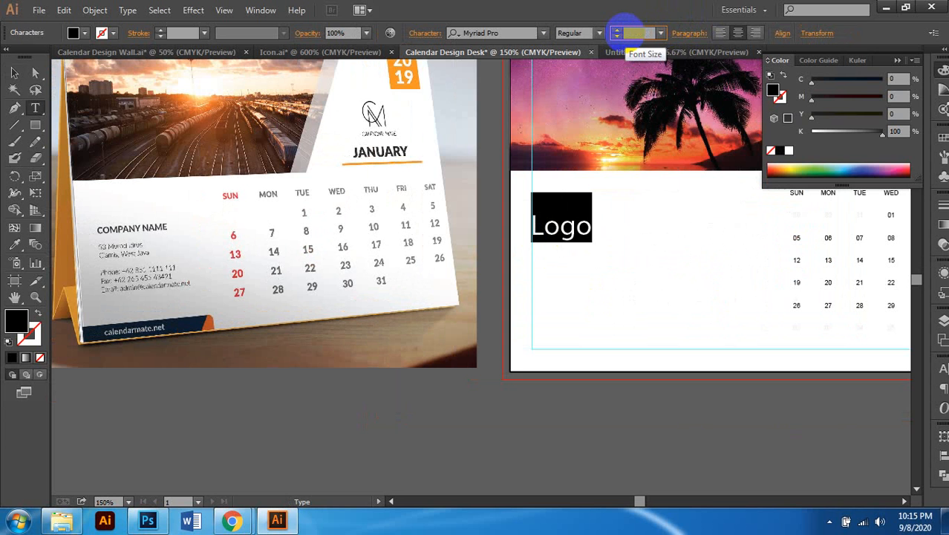
type("12")
key("Return")
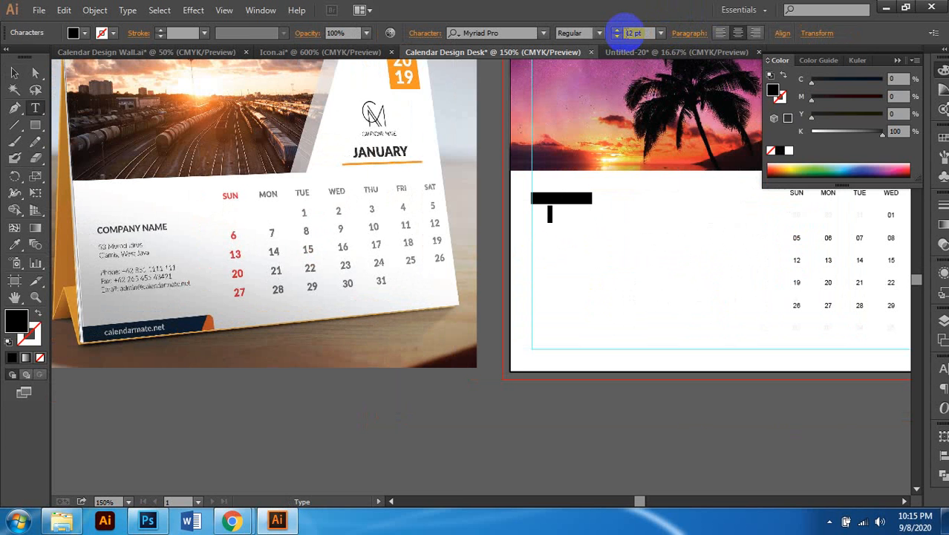
left_click(14, 72)
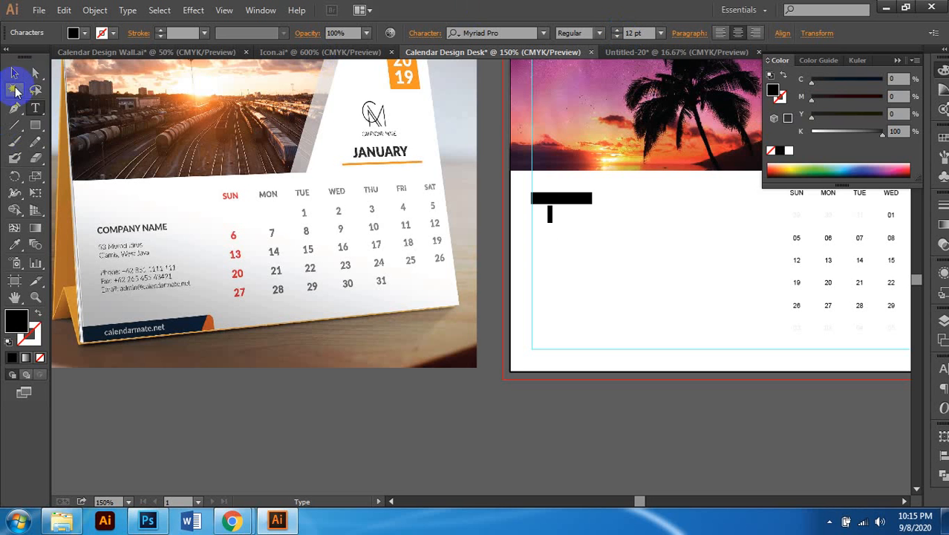
left_click(603, 223)
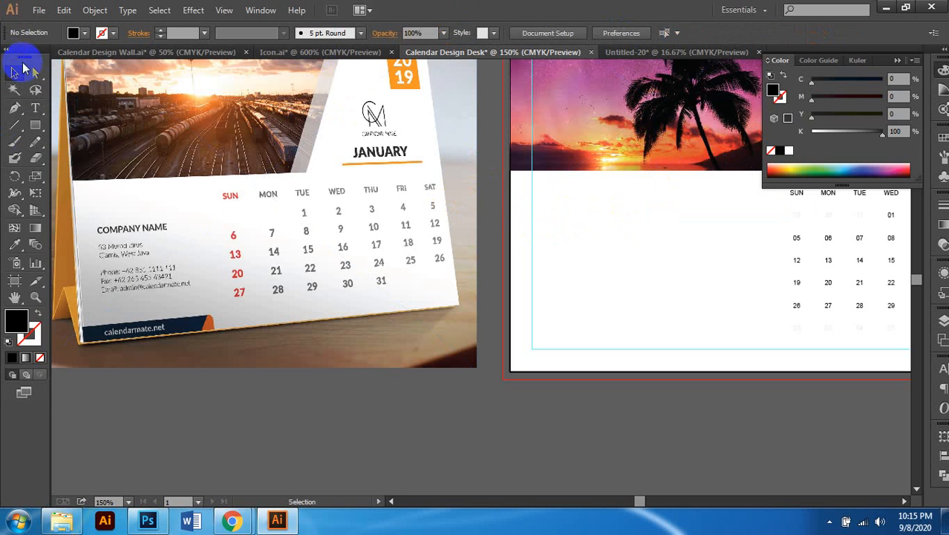
Step: Type COMPANY NAME below the photo, left-align it, and move it onto the guide
left_click(35, 108)
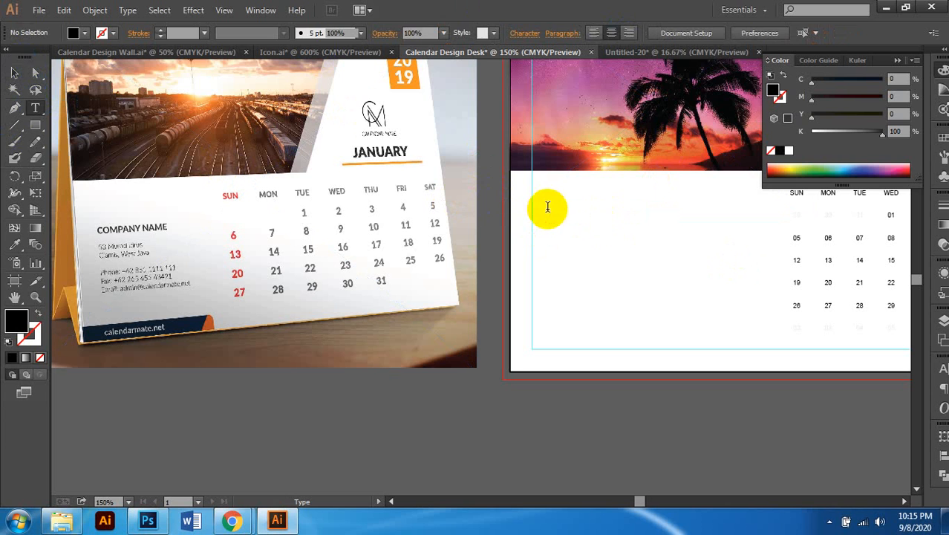
left_click(632, 235)
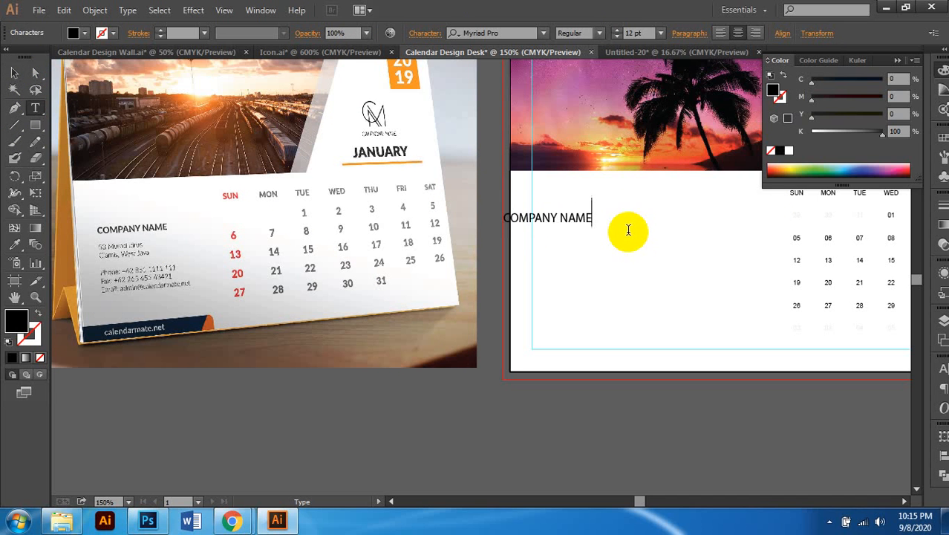
left_click(14, 72)
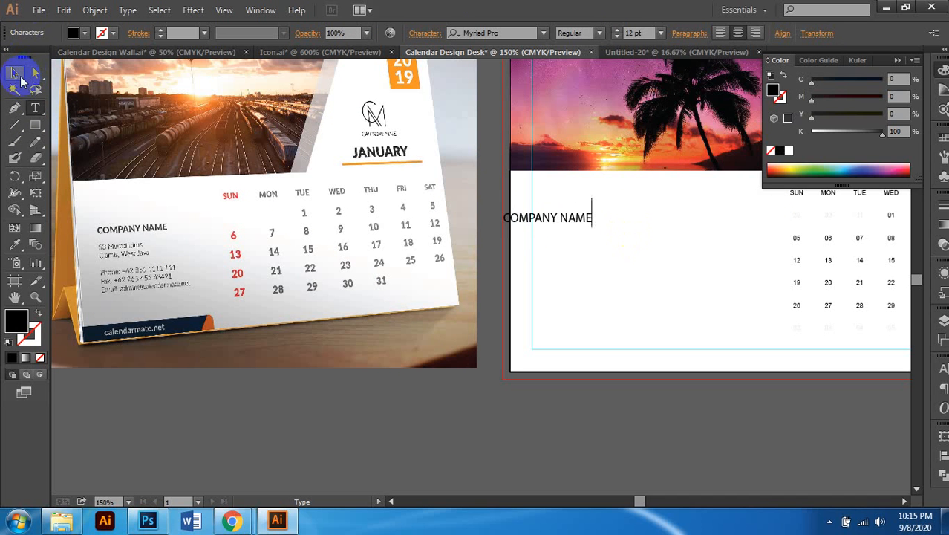
left_click(720, 36)
scroll(597, 225, "up", 2, "alt")
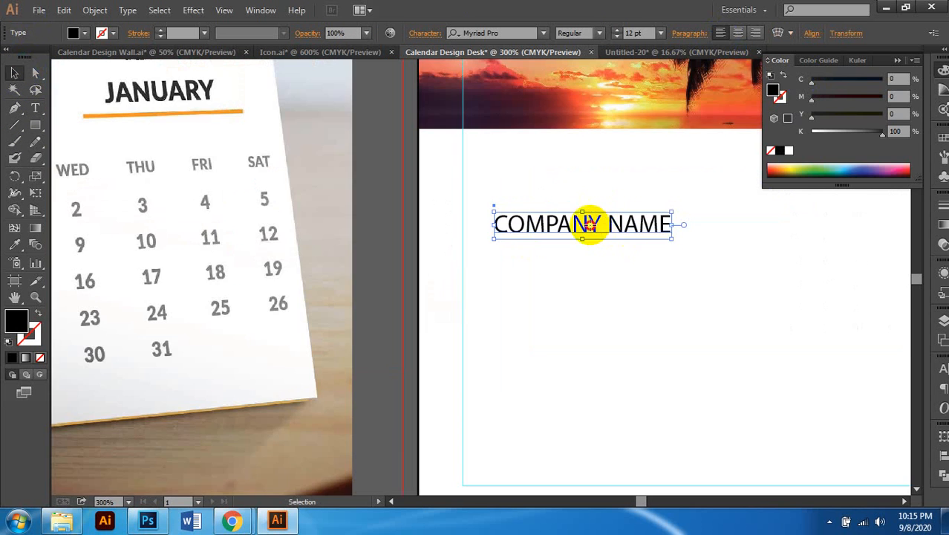
left_click_drag(592, 230, 561, 229)
scroll(568, 228, "down", 2, "alt")
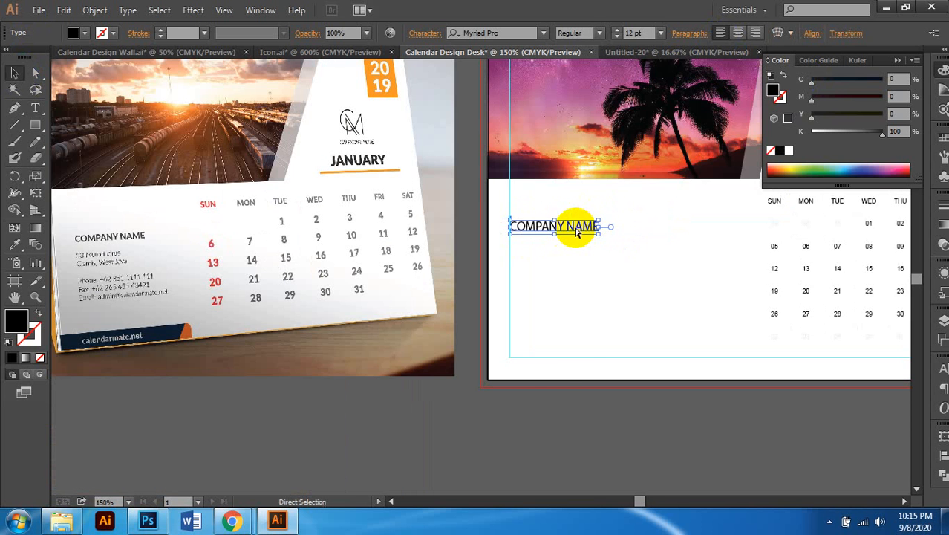
scroll(586, 228, "left", 3)
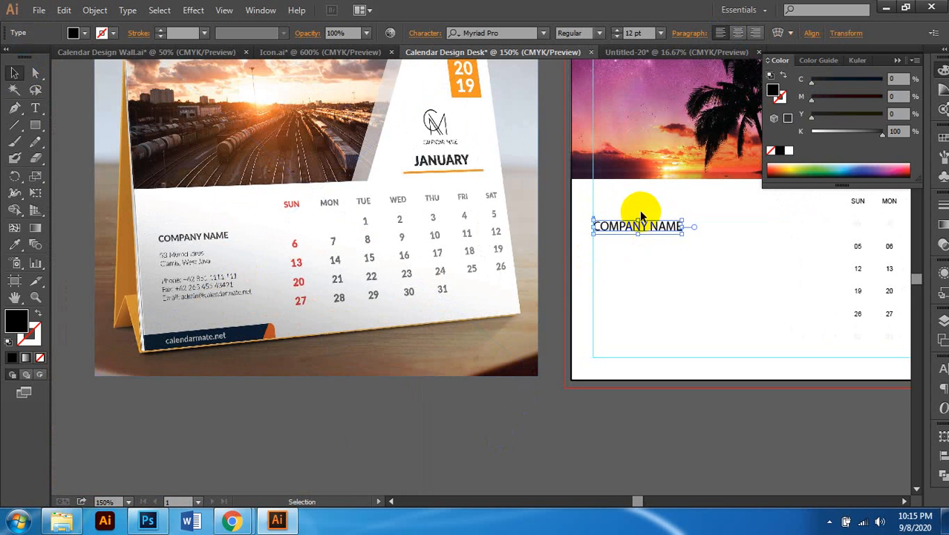
scroll(594, 312, "right", 2)
left_click(456, 427)
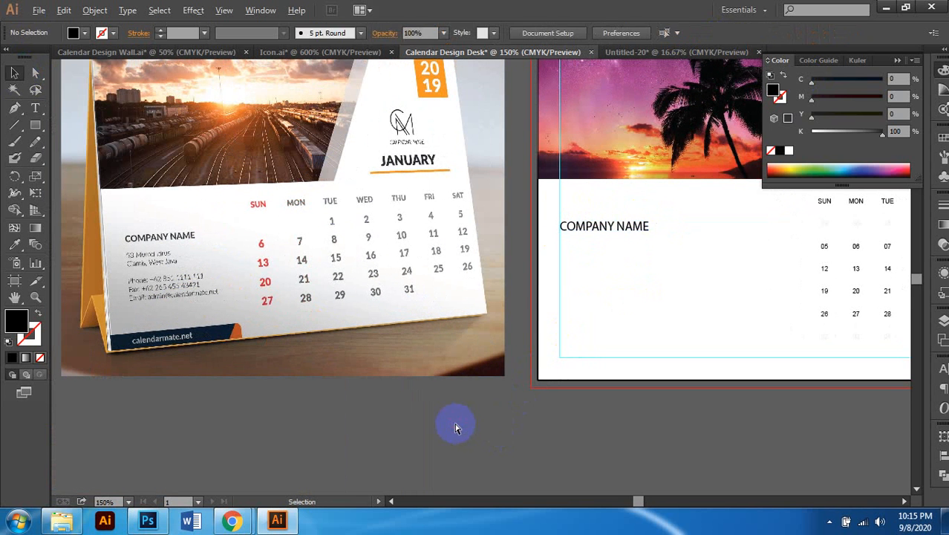
scroll(451, 424, "down", 1, "alt")
left_click(187, 245)
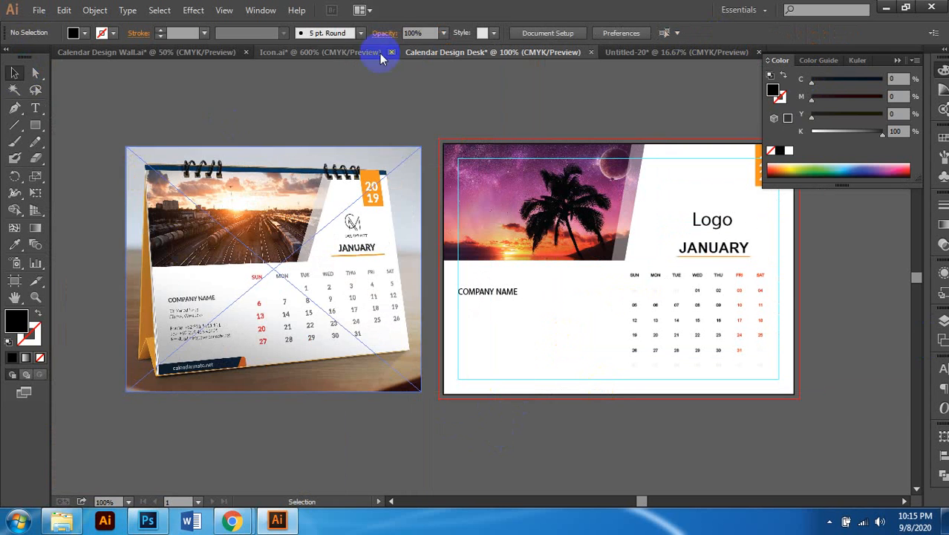
Step: Copy the contact details group from Calendar Design Wall.ai
left_click(142, 54)
scroll(383, 297, "down", 1)
scroll(401, 353, "left", 2)
scroll(415, 346, "left", 3)
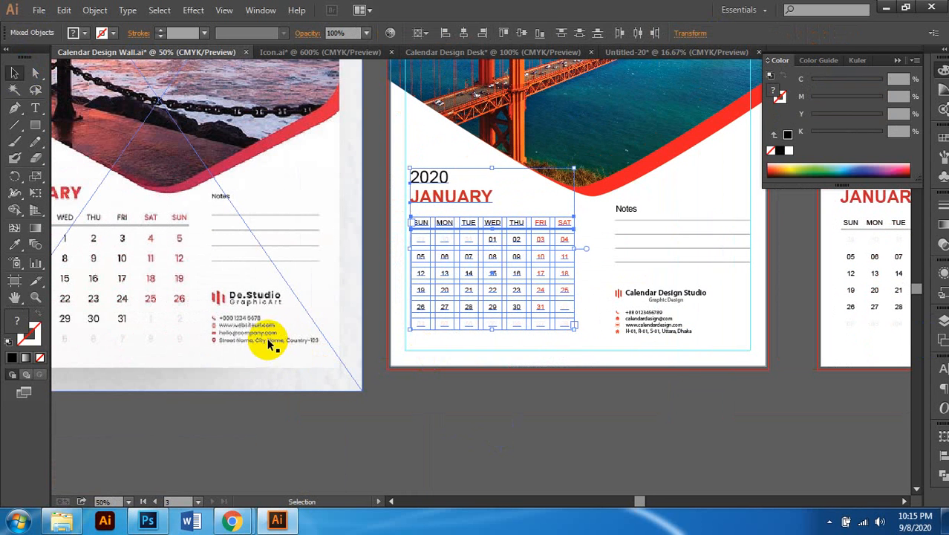
left_click(265, 339)
left_click(660, 300)
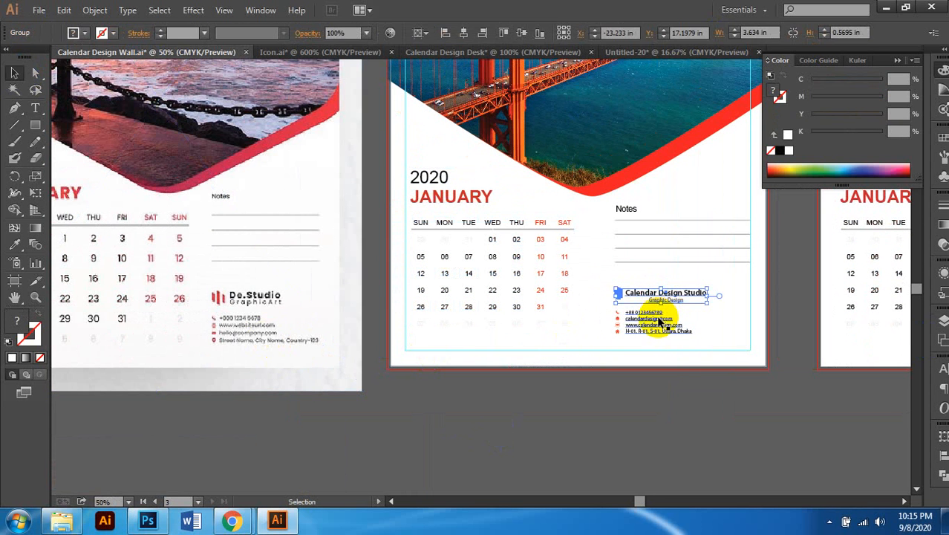
left_click(659, 323)
key("ctrl+c")
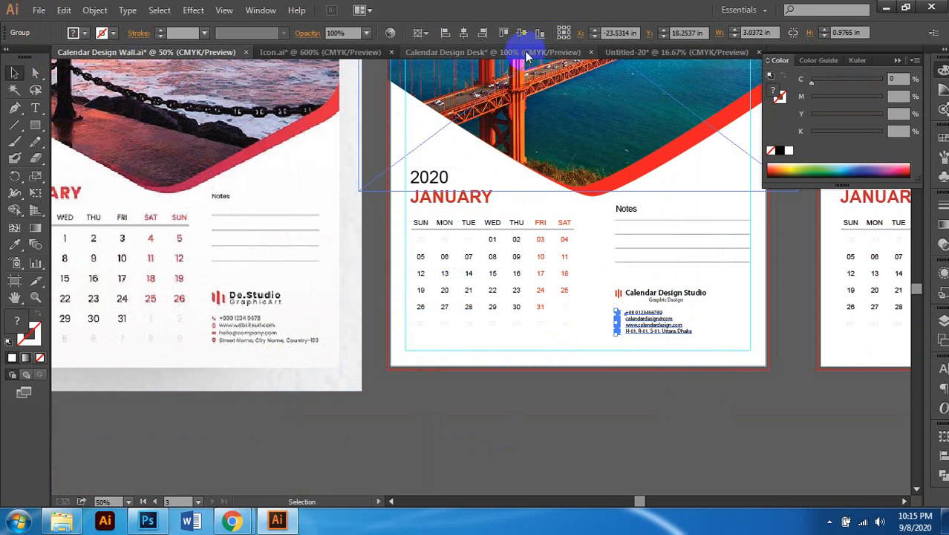
Step: Paste the contact details into the desk calendar under COMPANY NAME
left_click(475, 52)
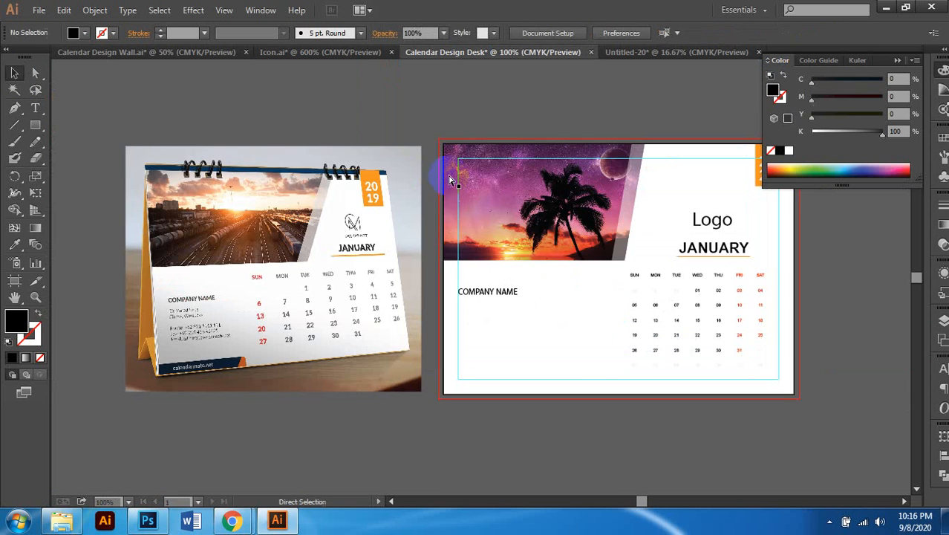
scroll(457, 292, "up", 2)
key("ctrl+v")
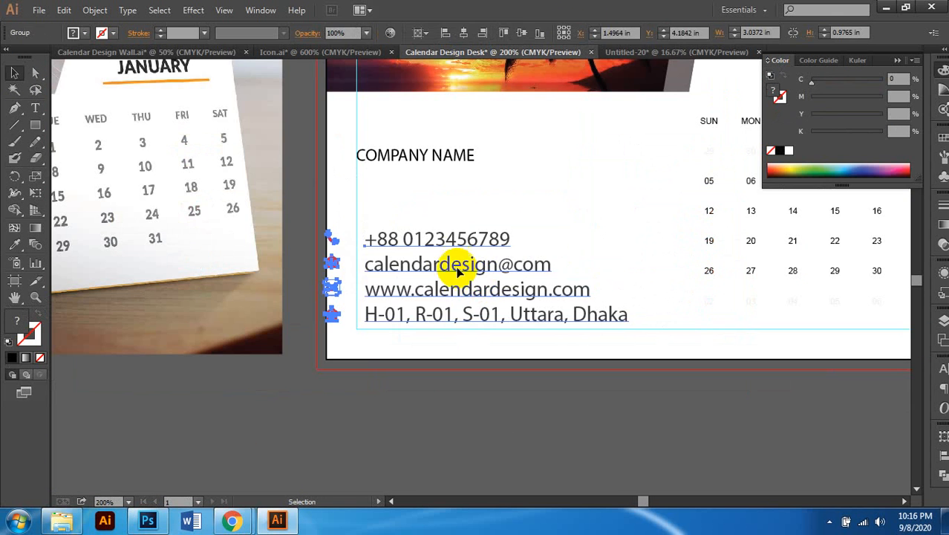
left_click_drag(451, 241, 396, 195)
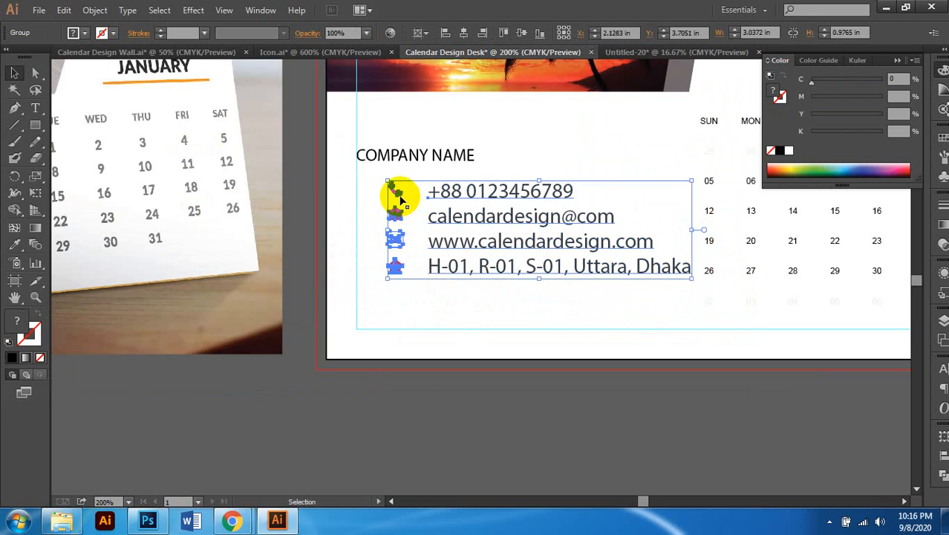
Step: Delete the icon column from the pasted contact group, keeping only the text
double_click(396, 195)
left_click(399, 195)
key("Delete")
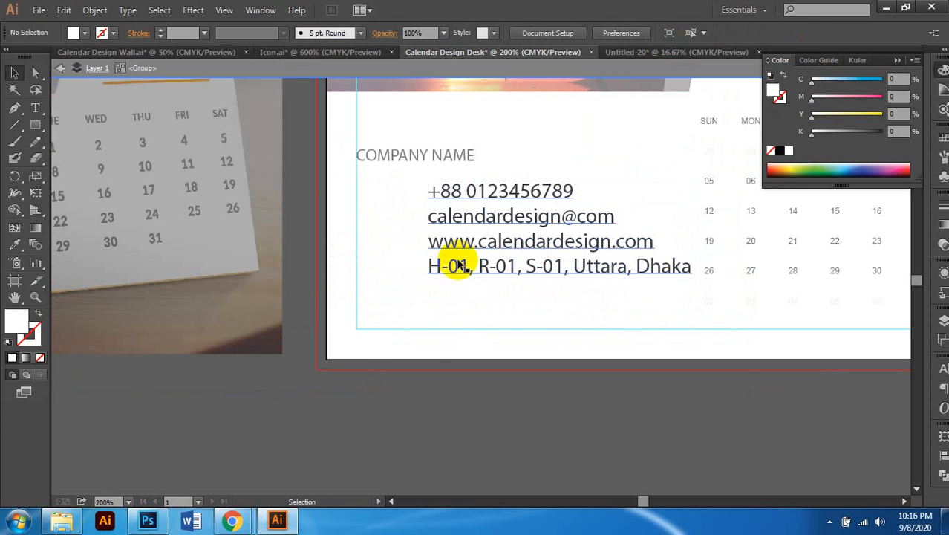
left_click(489, 191)
left_click(416, 454)
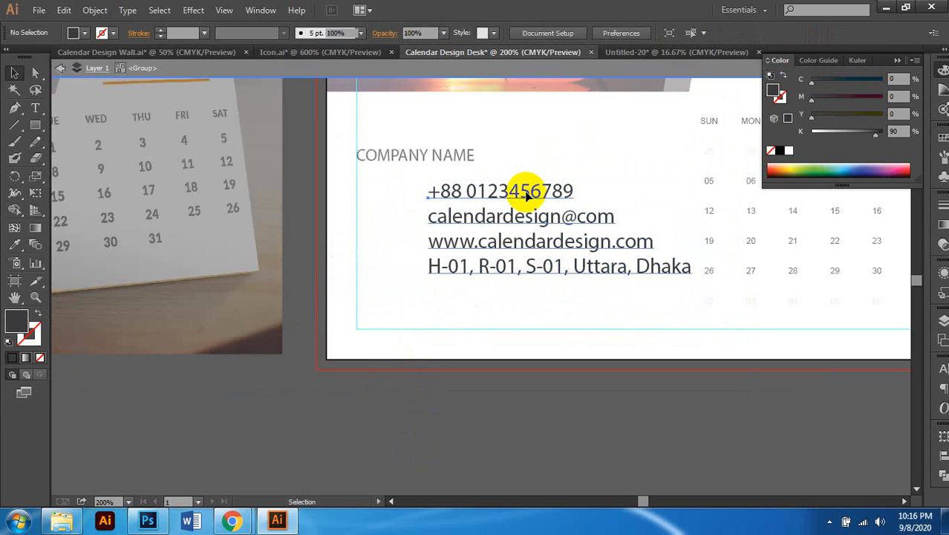
left_click(526, 192)
key("ctrl+c")
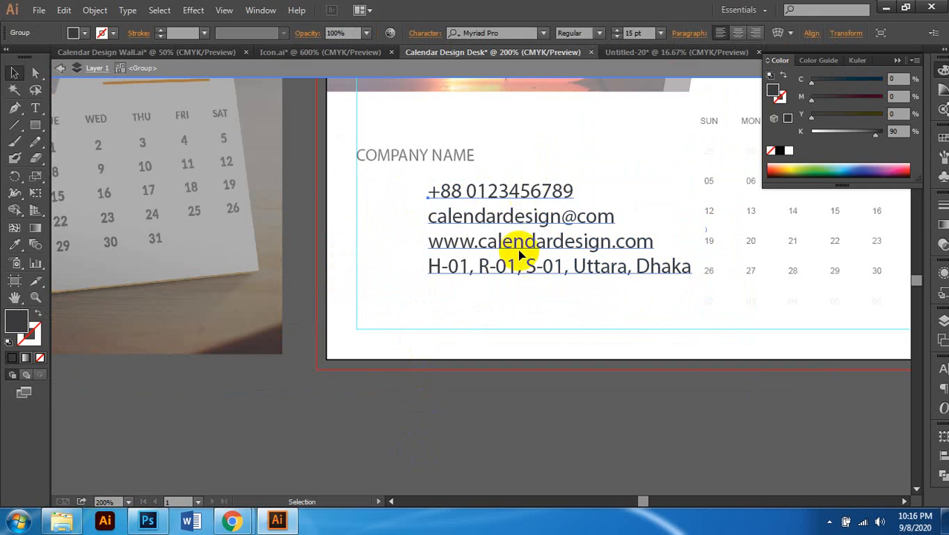
left_click(488, 294)
left_click(500, 193)
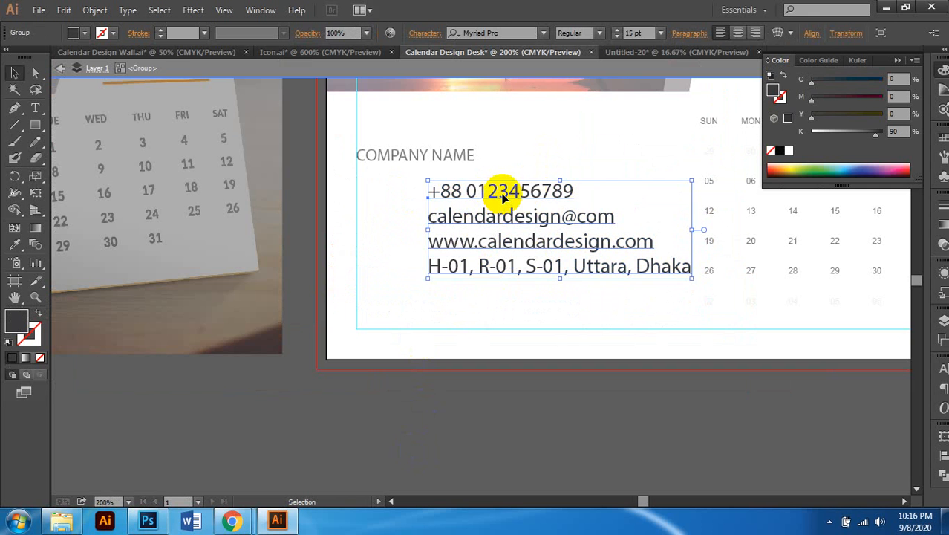
double_click(436, 303)
Step: Align the contact text with COMPANY NAME and set it to 9 pt with 14 pt leading
left_click_drag(500, 191, 428, 198)
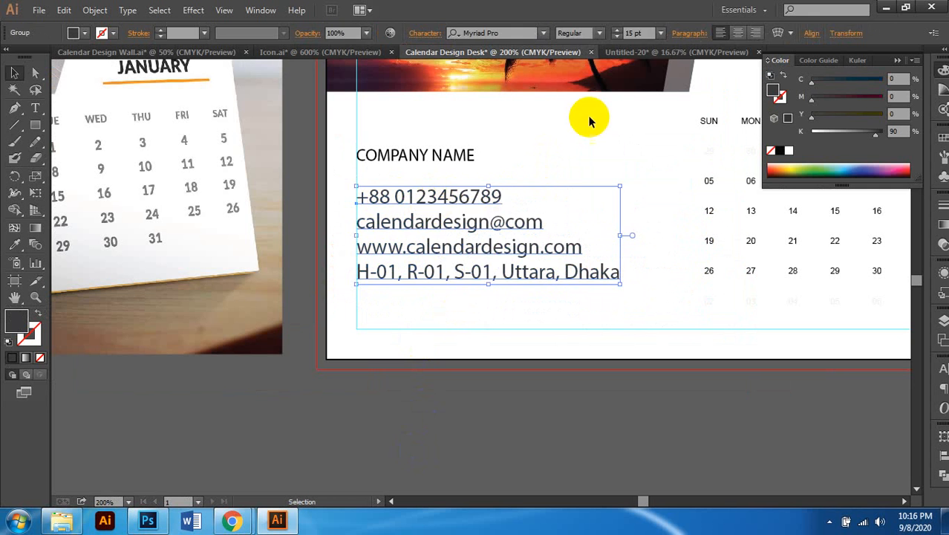
left_click(632, 32)
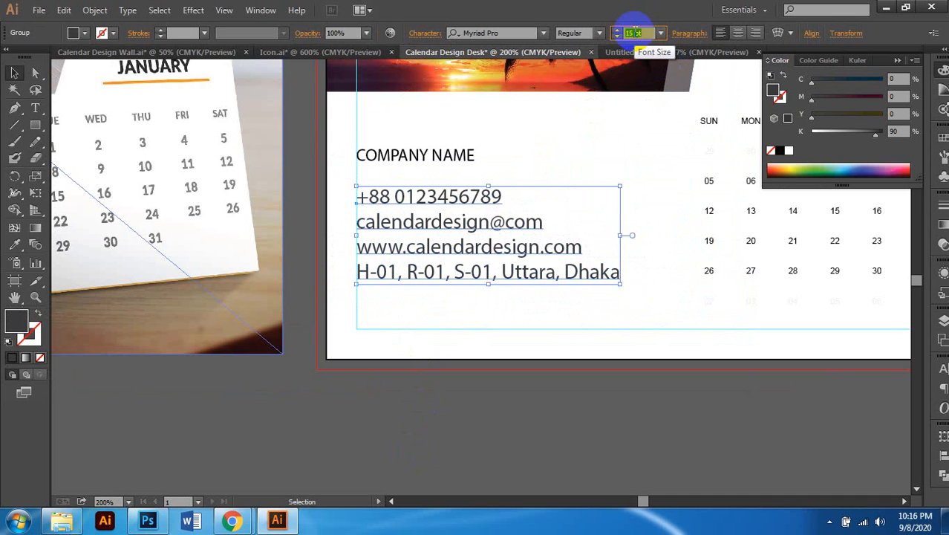
type("9")
key("Return")
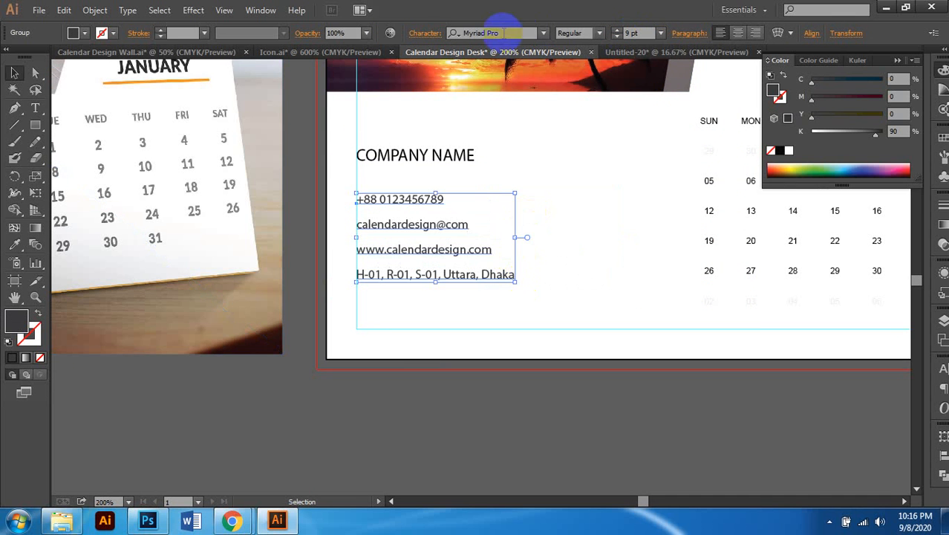
left_click(724, 336, "ctrl")
key("ctrl+t")
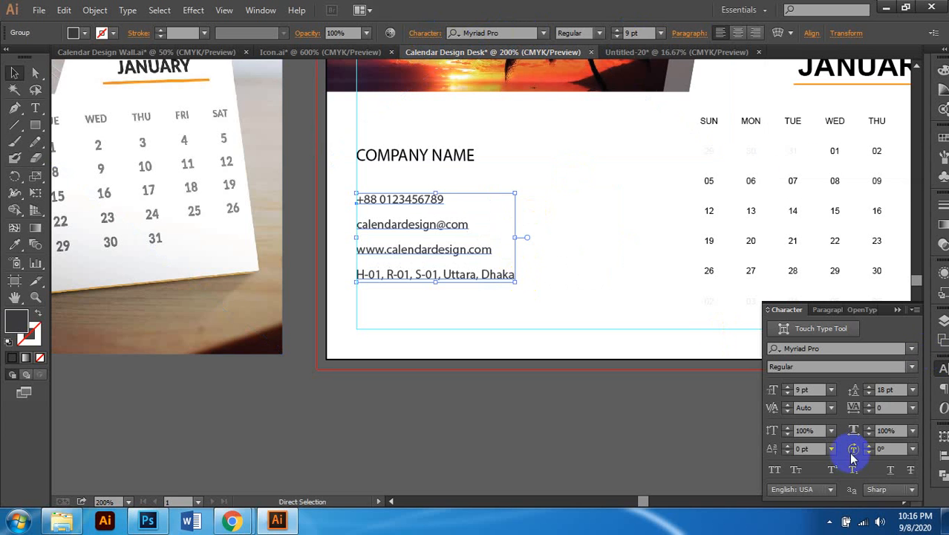
left_click(870, 393)
left_click(870, 394)
left_click(869, 393)
left_click(870, 394)
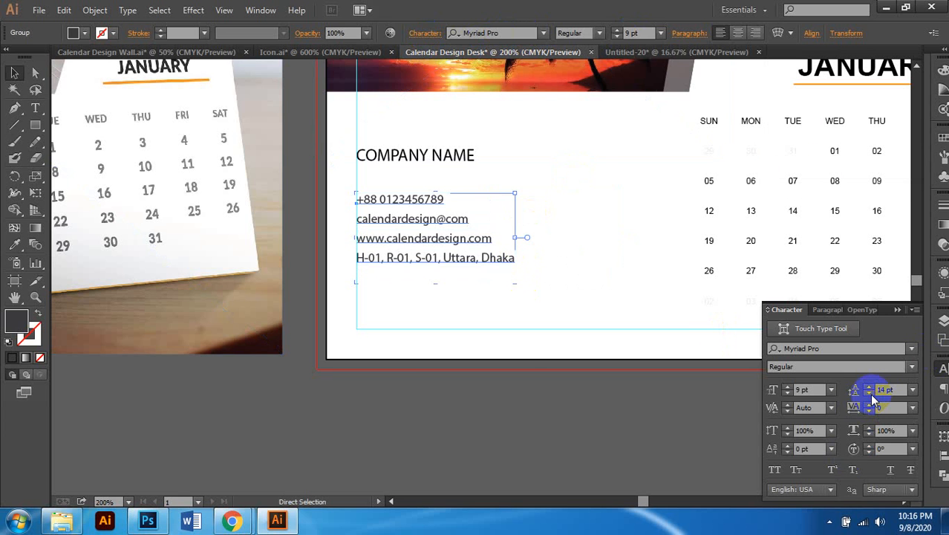
left_click(598, 422)
scroll(533, 363, "down", 2)
scroll(530, 360, "left", 3)
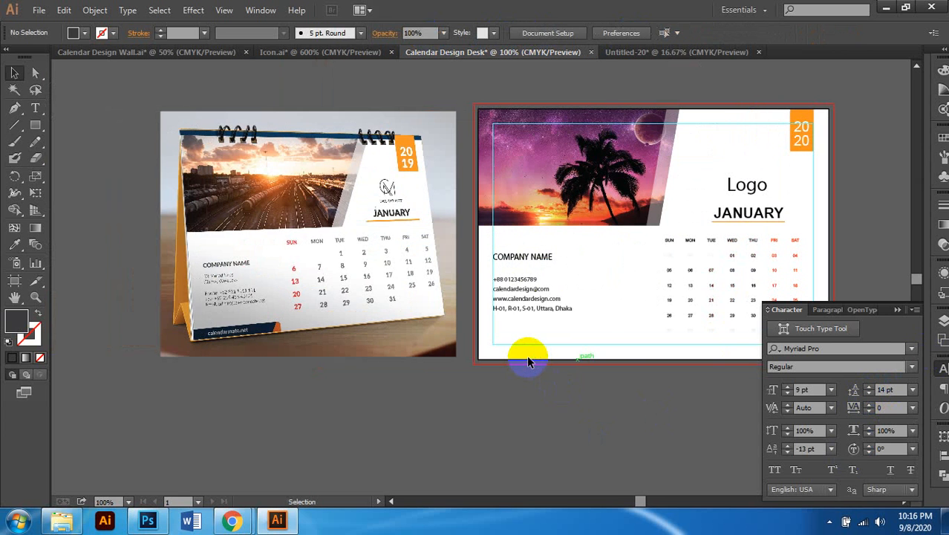
scroll(529, 360, "down", 1)
scroll(529, 362, "right", 1)
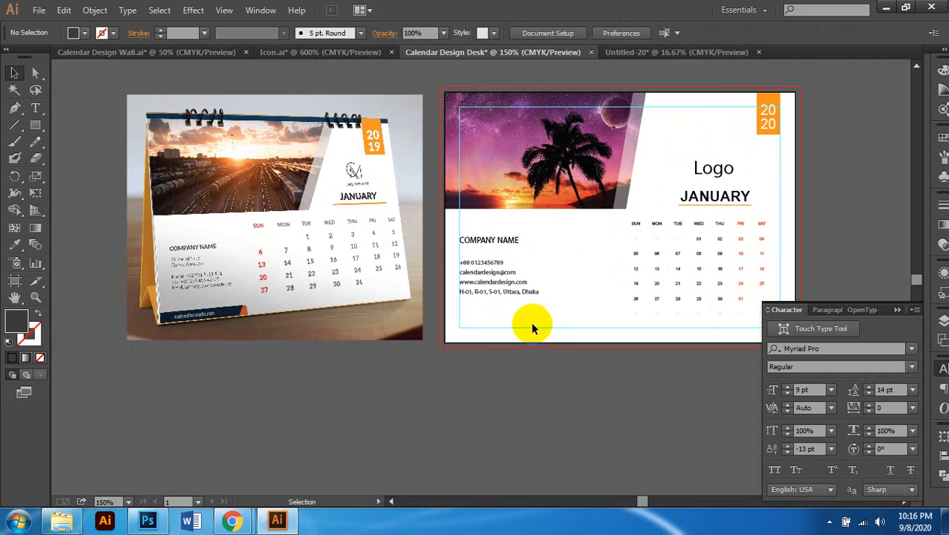
scroll(533, 322, "up", 1)
scroll(542, 325, "down", 1)
scroll(550, 313, "left", 1)
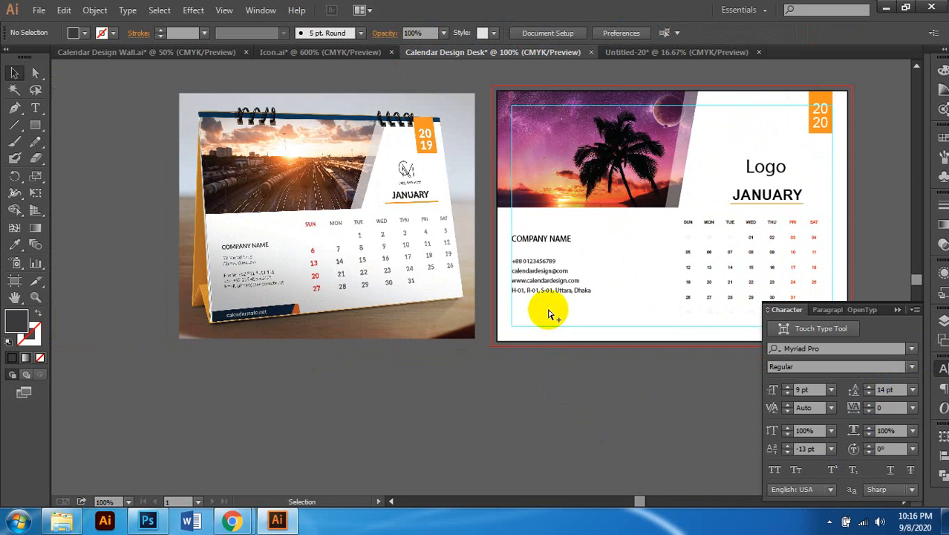
scroll(549, 314, "up", 1)
scroll(564, 313, "left", 2)
scroll(582, 312, "right", 1)
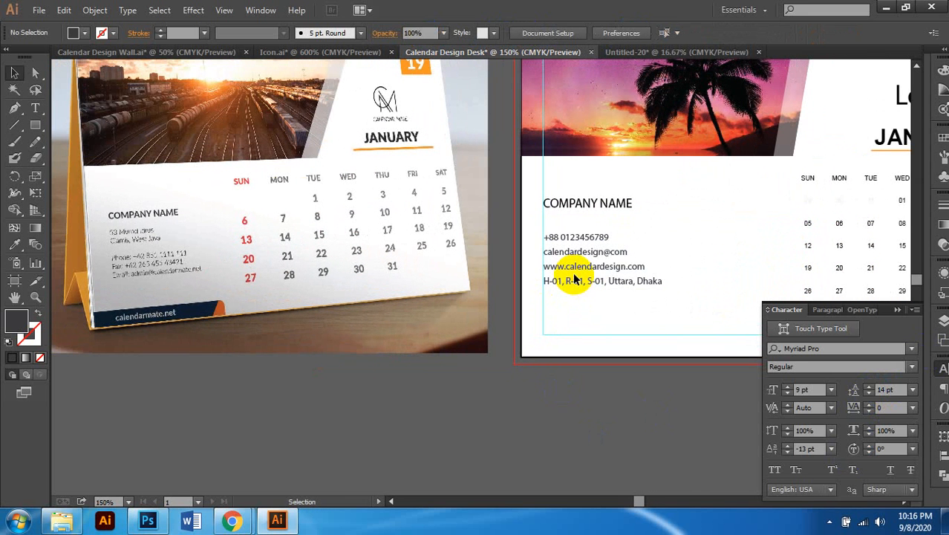
key("v")
left_click(598, 272)
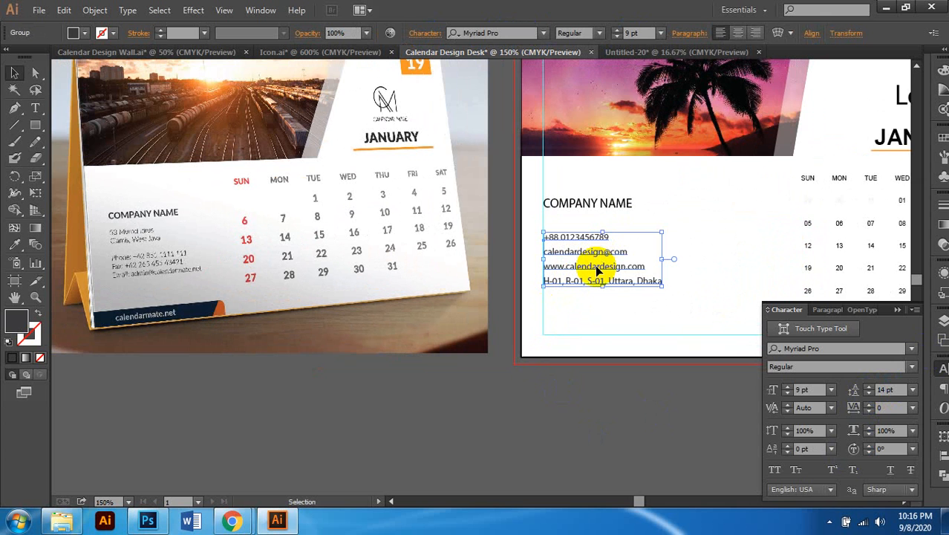
Step: Duplicate the contact text lower down and nudge the upper copy slightly up
scroll(599, 272, "up", 1)
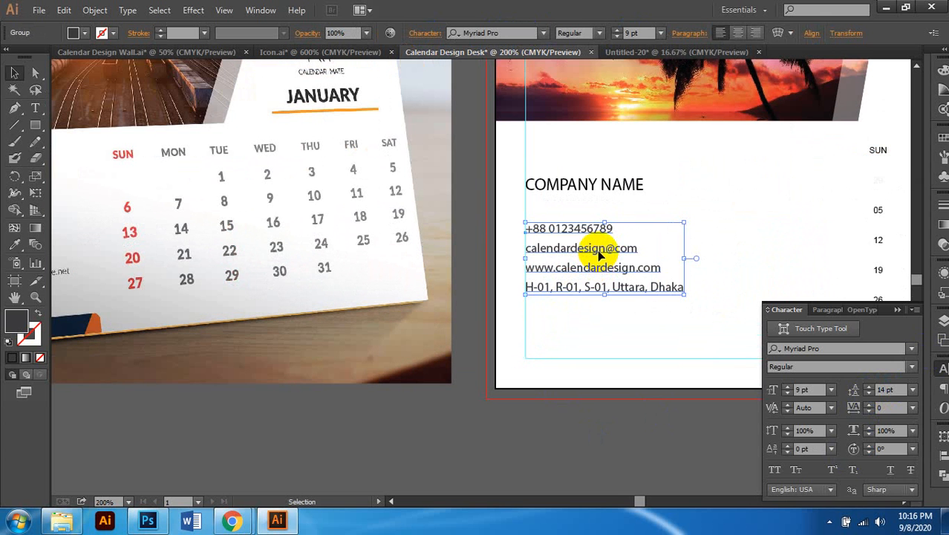
left_click_drag(600, 255, 598, 287)
left_click(592, 251)
left_click_drag(589, 237, 589, 222)
double_click(576, 256)
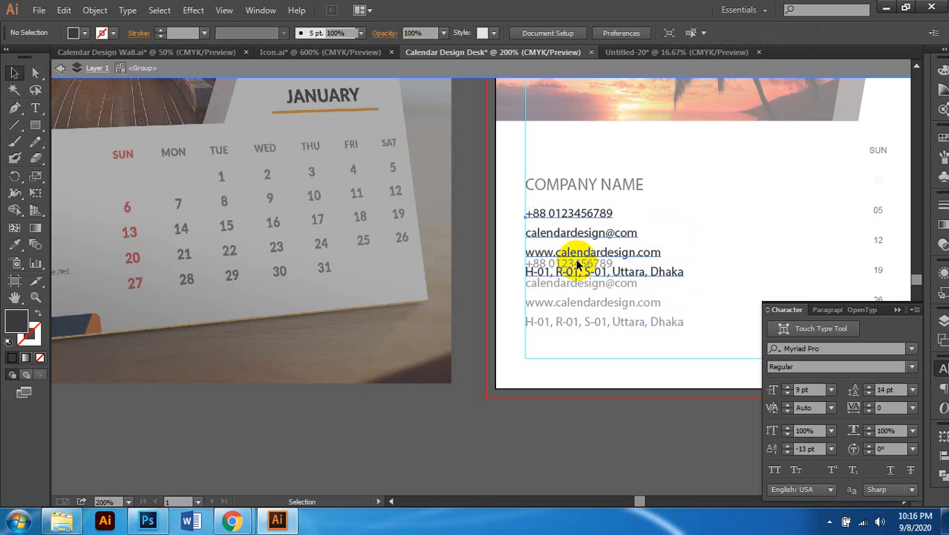
double_click(502, 286)
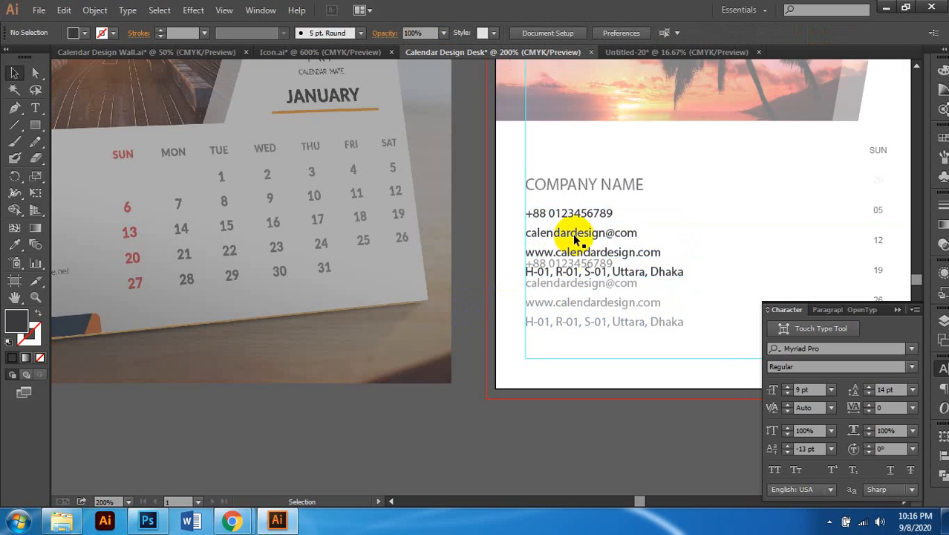
Step: Ungroup the upper contact text and remove its website and address lines
right_click(579, 219)
left_click(624, 294)
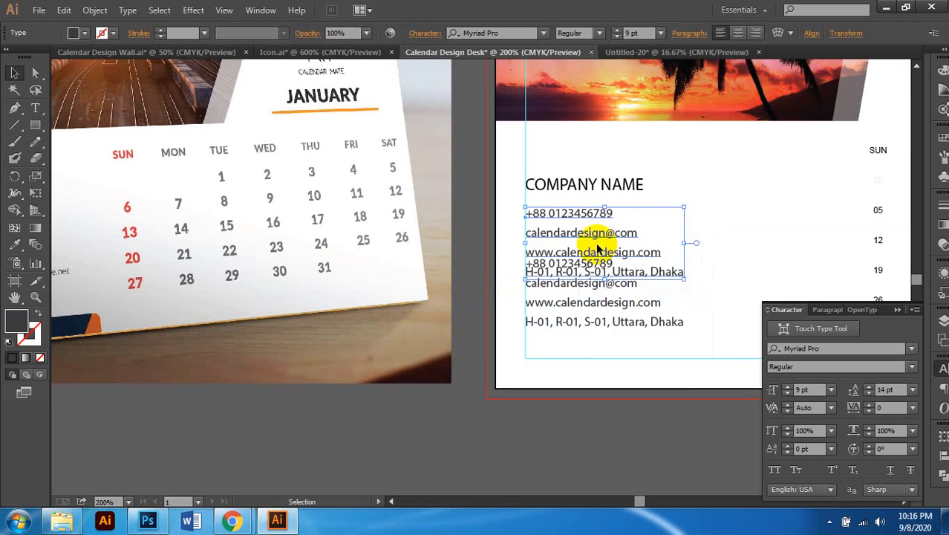
double_click(592, 257)
left_click_drag(525, 256, 715, 300)
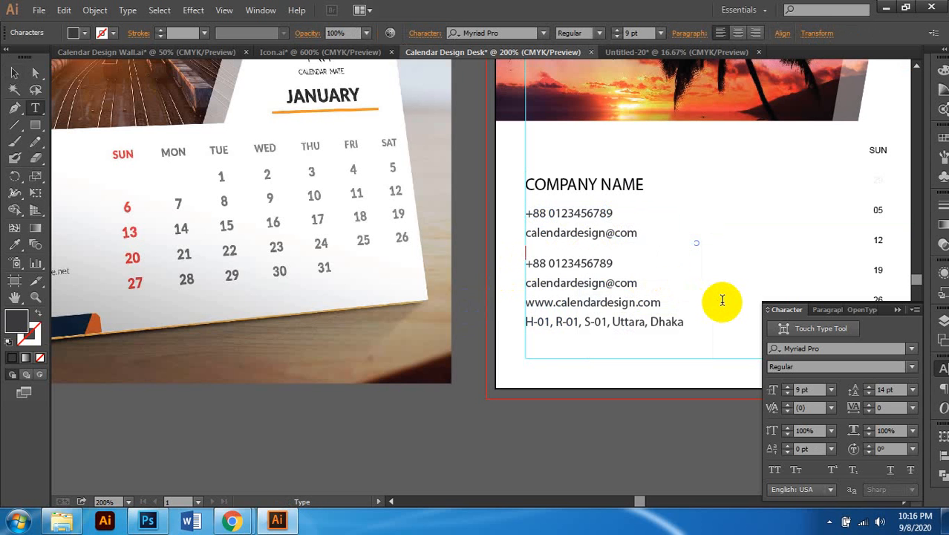
left_click(14, 72)
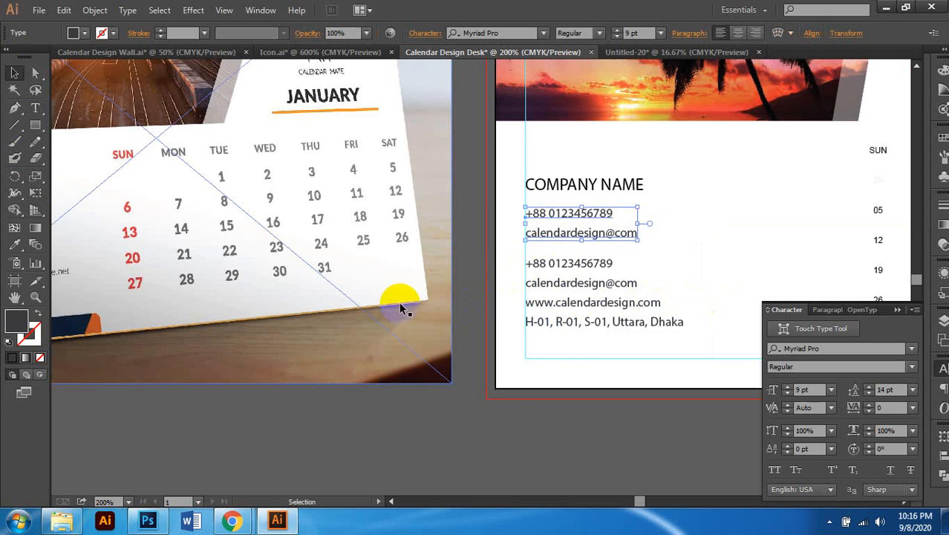
Step: Ungroup the second contact block and delete its address line
scroll(526, 262, "left", 1)
left_click(624, 321)
double_click(618, 324)
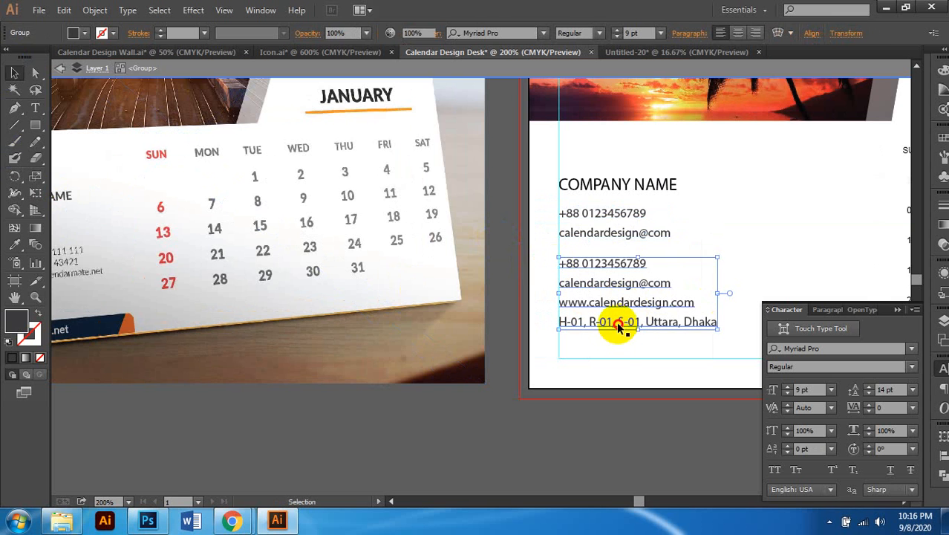
key("Escape")
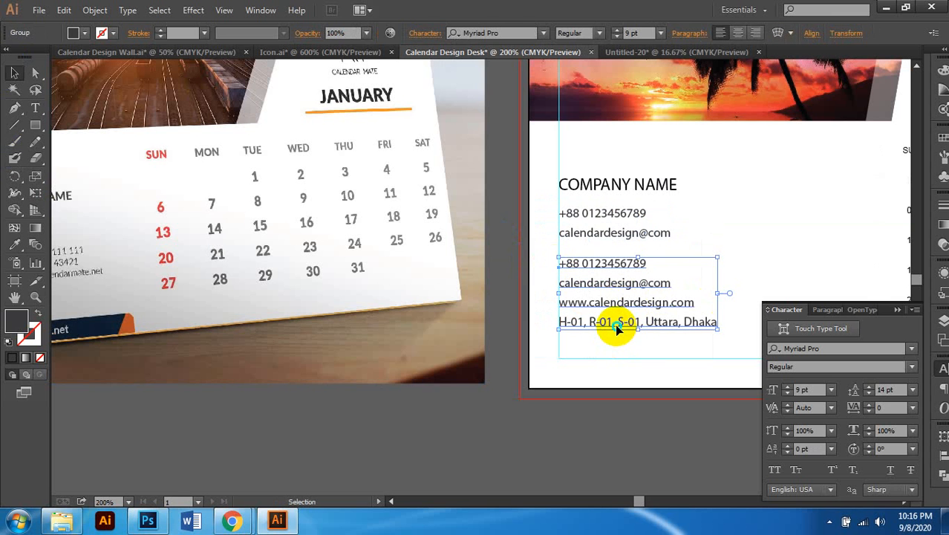
right_click(618, 328)
left_click(641, 408)
left_click(637, 340)
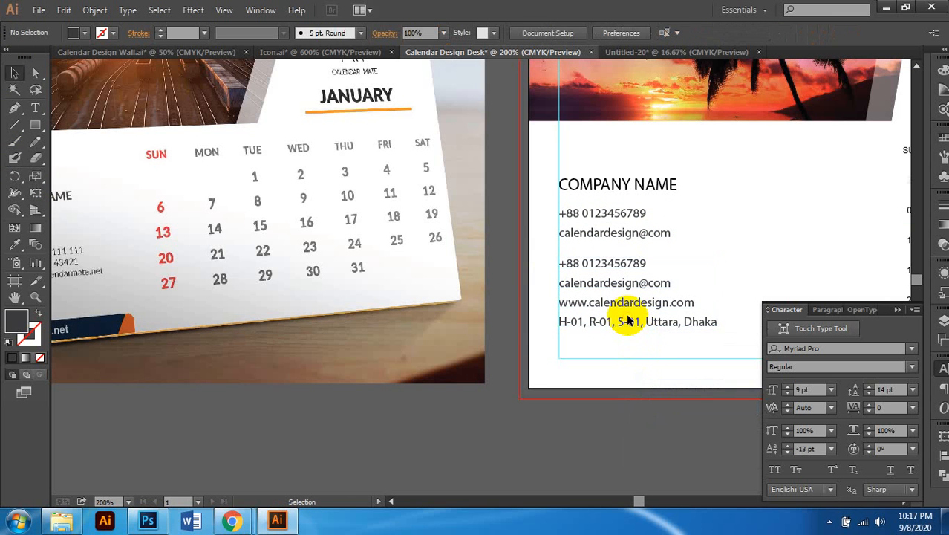
triple_click(630, 321)
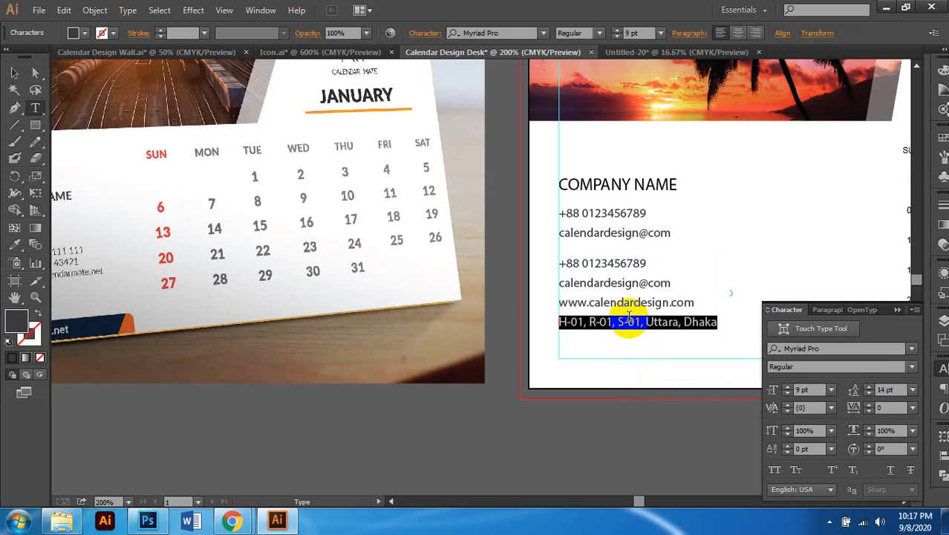
key("BackSpace")
left_click(17, 74)
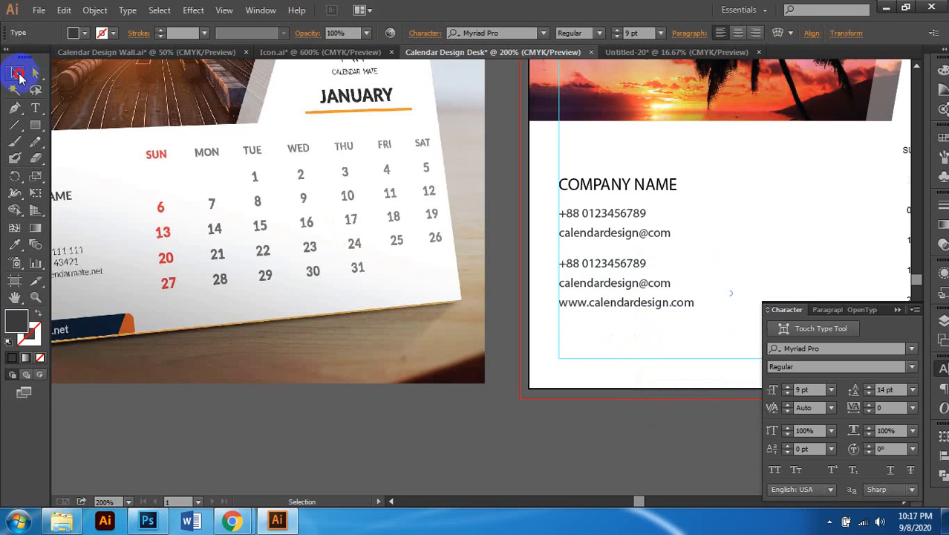
Step: Reselect the lower contact text block
left_click(493, 393)
scroll(493, 389, "down", 1)
scroll(496, 387, "left", 1)
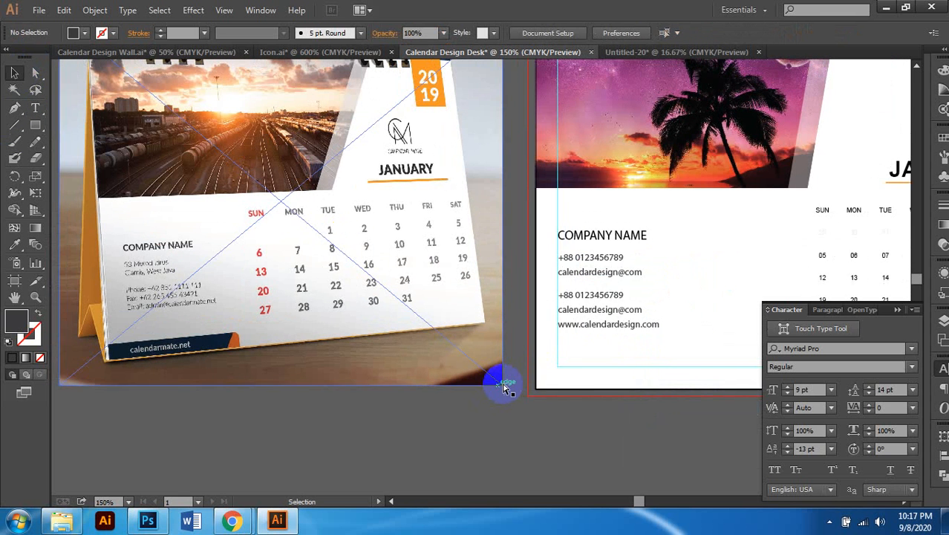
scroll(504, 388, "left", 1)
left_click(653, 294)
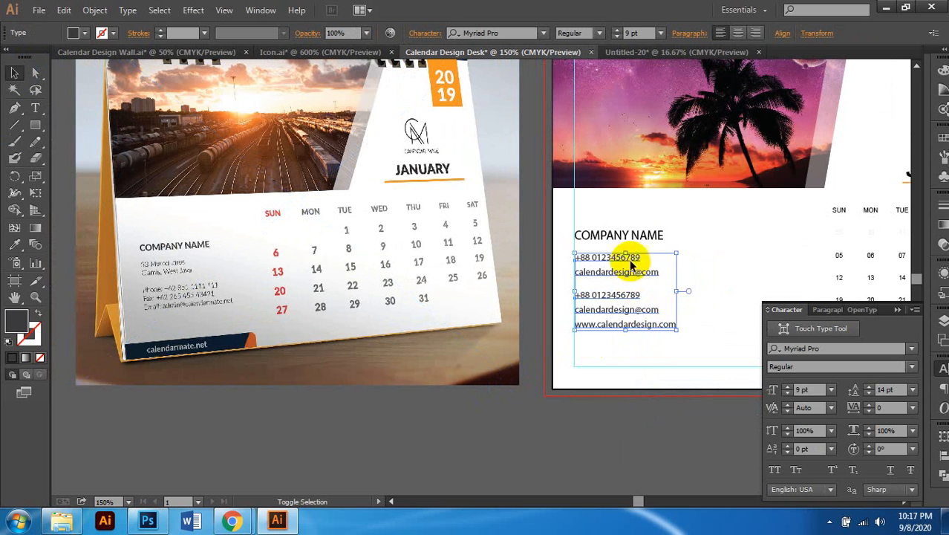
Step: Set the upper and lower phone and e-mail text blocks to 8 pt
left_click(636, 235, "shift")
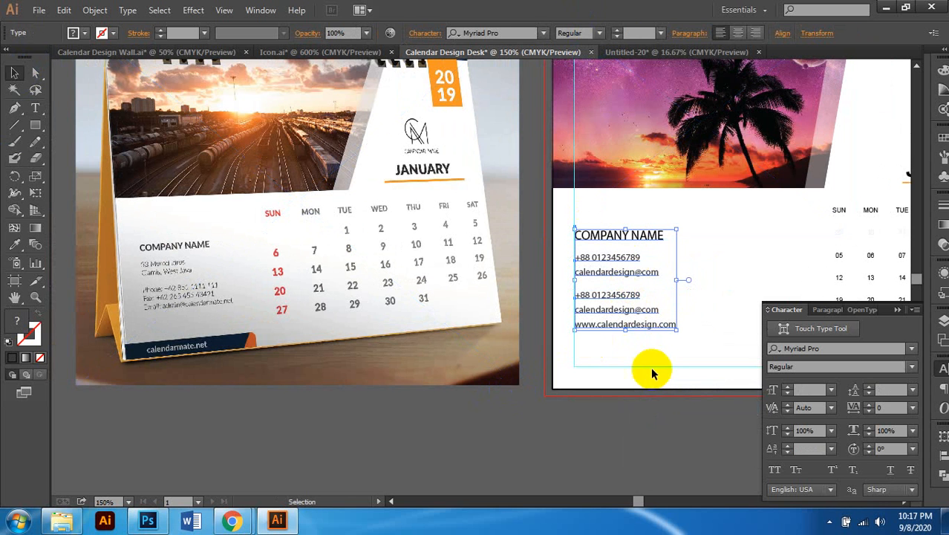
left_click(679, 258)
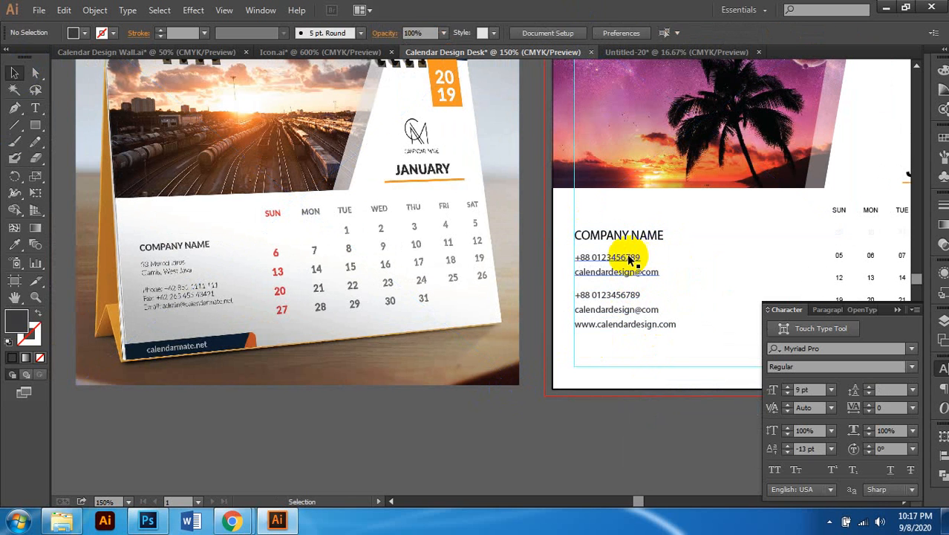
left_click(629, 257)
left_click(619, 301, "shift")
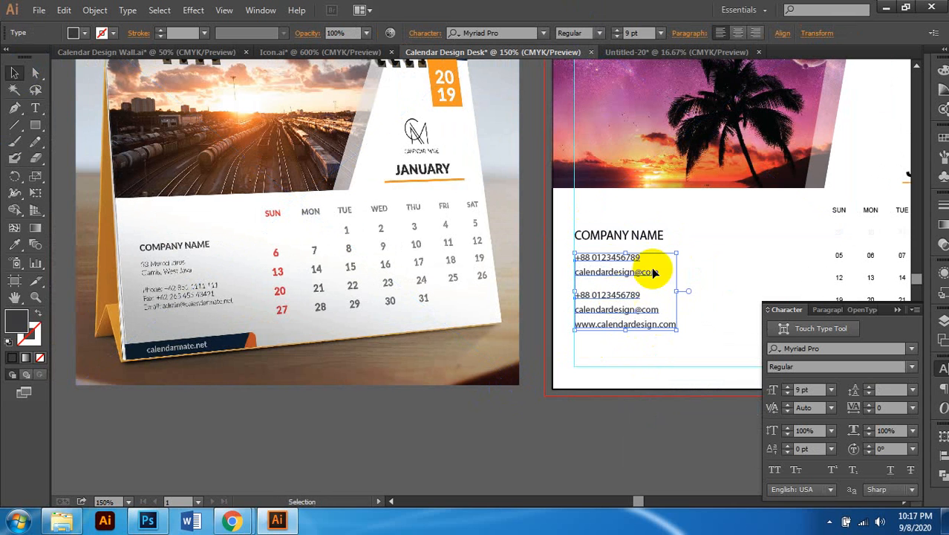
left_click(629, 34)
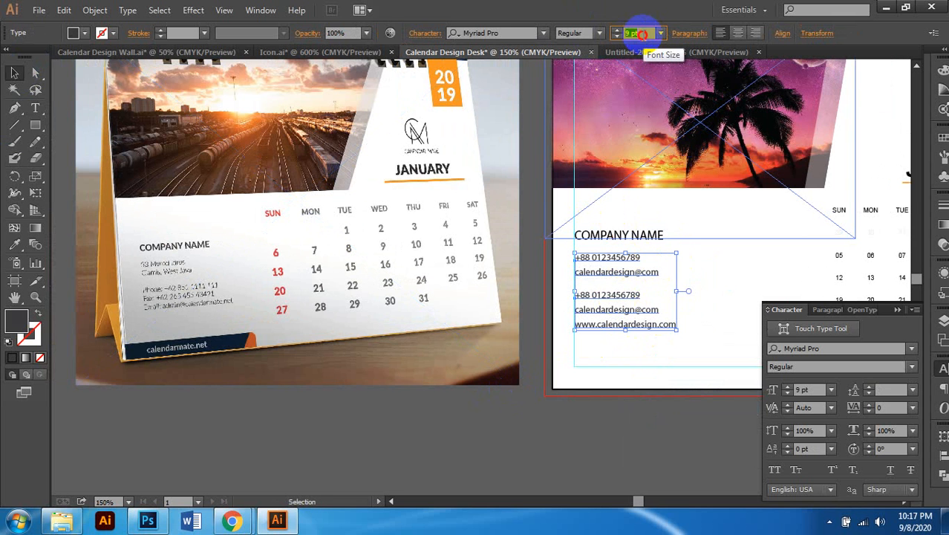
type("8")
key("Return")
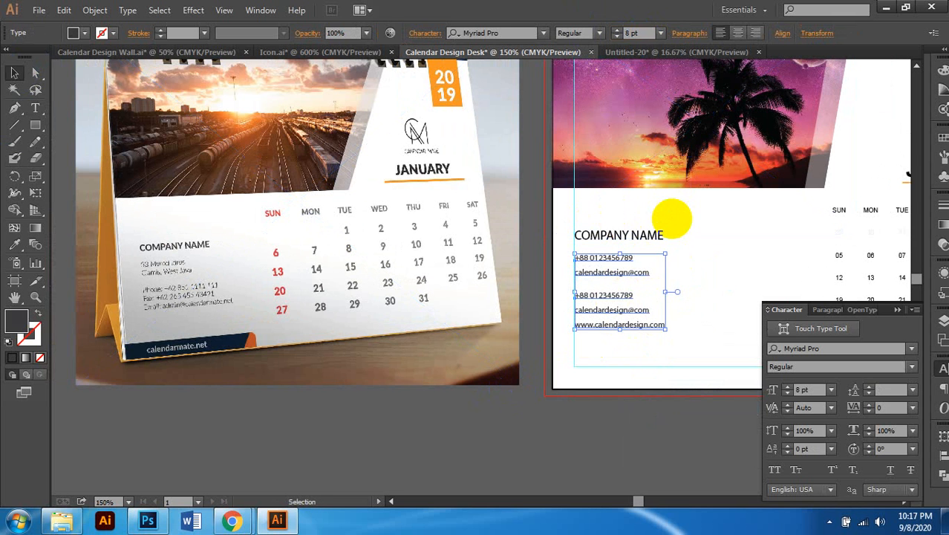
Step: Nudge both contact text groups slightly down and to the right
scroll(645, 397, "right", 1)
left_click(618, 451)
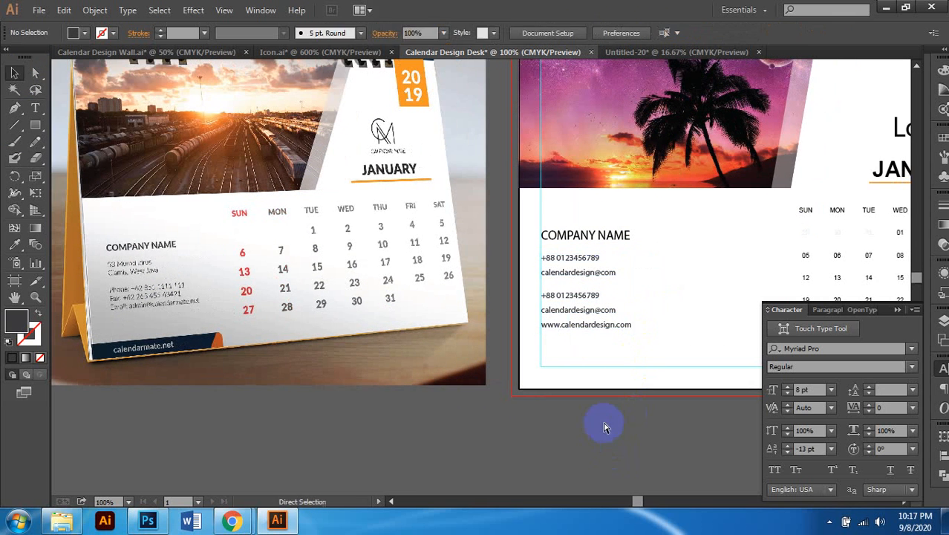
scroll(605, 425, "down", 1)
scroll(600, 379, "right", 1)
scroll(578, 354, "up", 1)
scroll(579, 355, "right", 1)
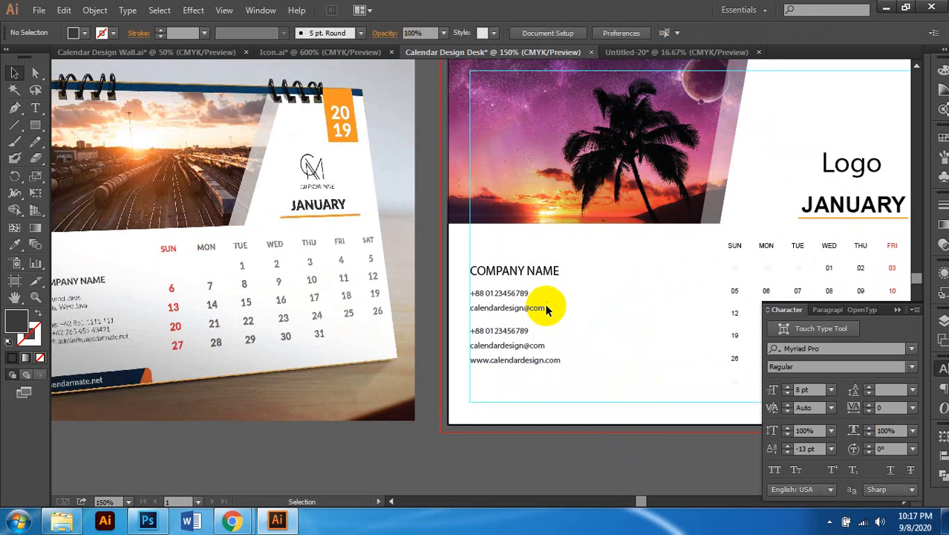
left_click(542, 309)
left_click(522, 333, "shift")
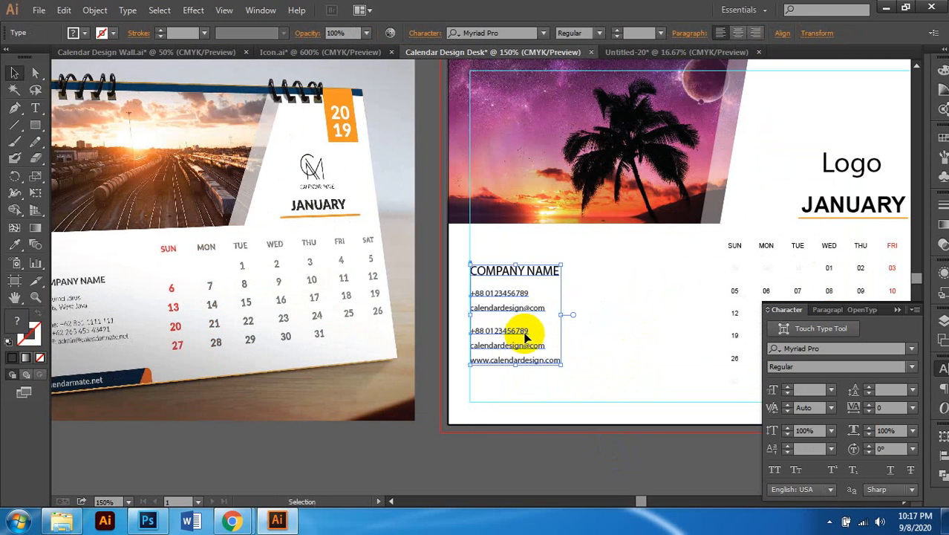
key("Down")
key("Down")
key("Down")
key("Down")
key("Right")
key("Right")
key("Right")
key("Right")
key("Right")
key("Right")
key("Right")
key("Right")
key("Right")
key("Right")
key("Right")
key("Right")
key("Right")
key("Right")
key("Right")
key("Right")
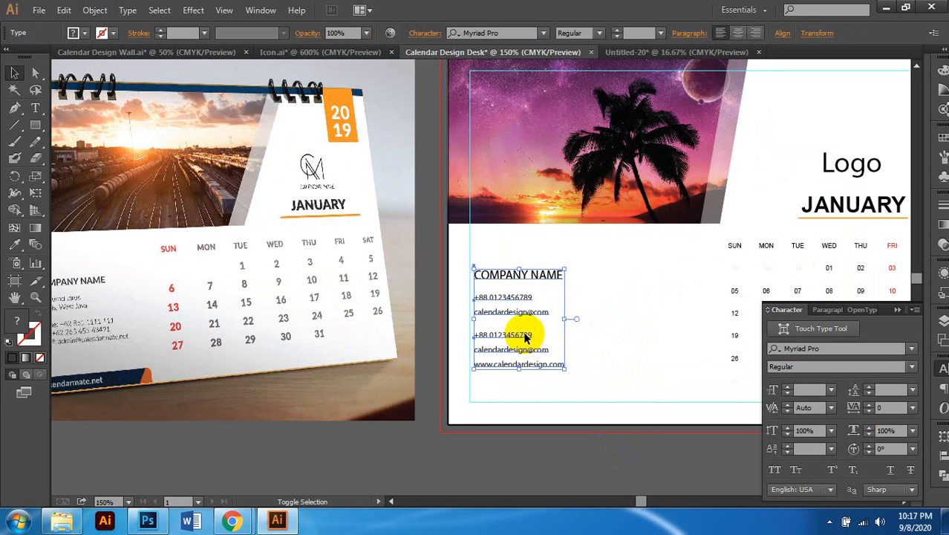
Step: Compare the page against the reference calendar photo and the date grid
scroll(500, 329, "down", 1)
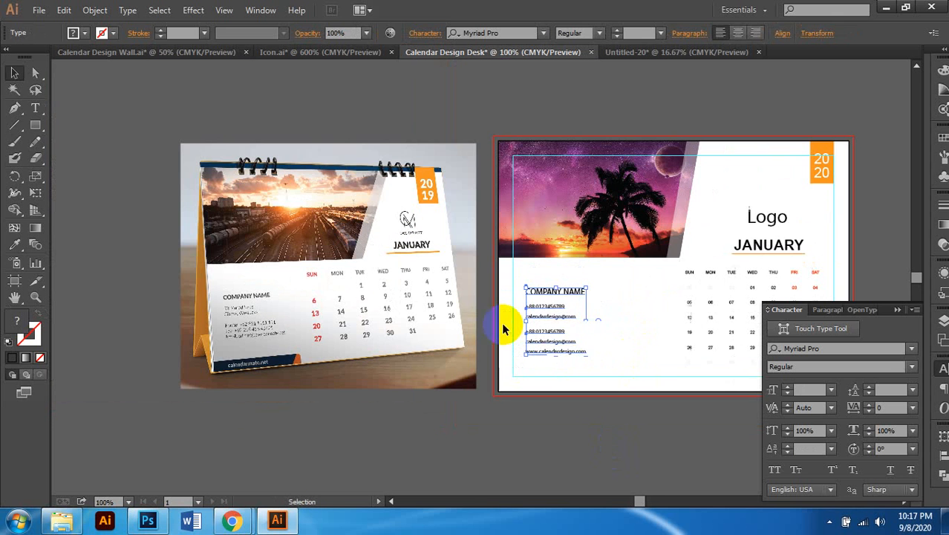
left_click(565, 435)
scroll(567, 410, "down", 1)
scroll(568, 409, "right", 4)
scroll(515, 361, "left", 2)
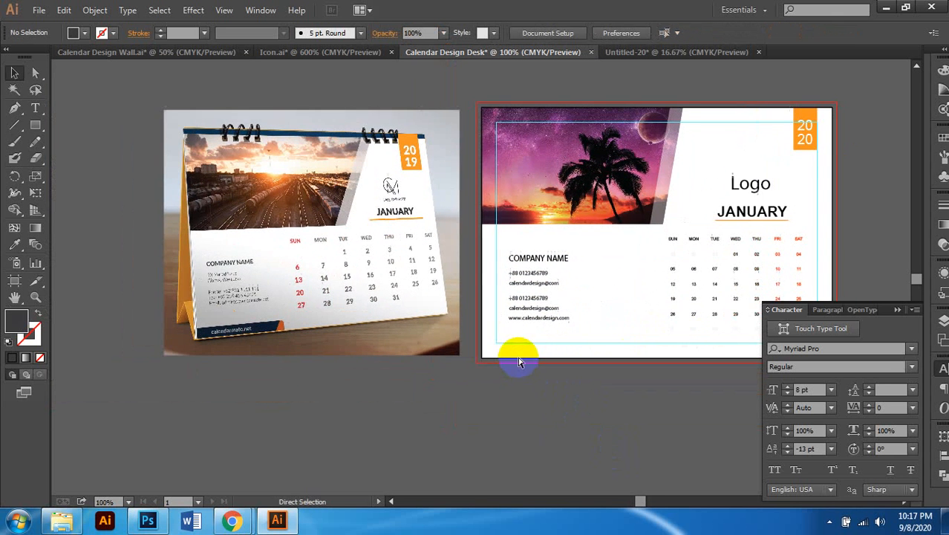
scroll(534, 340, "up", 1)
scroll(536, 316, "down", 1)
scroll(568, 310, "right", 2)
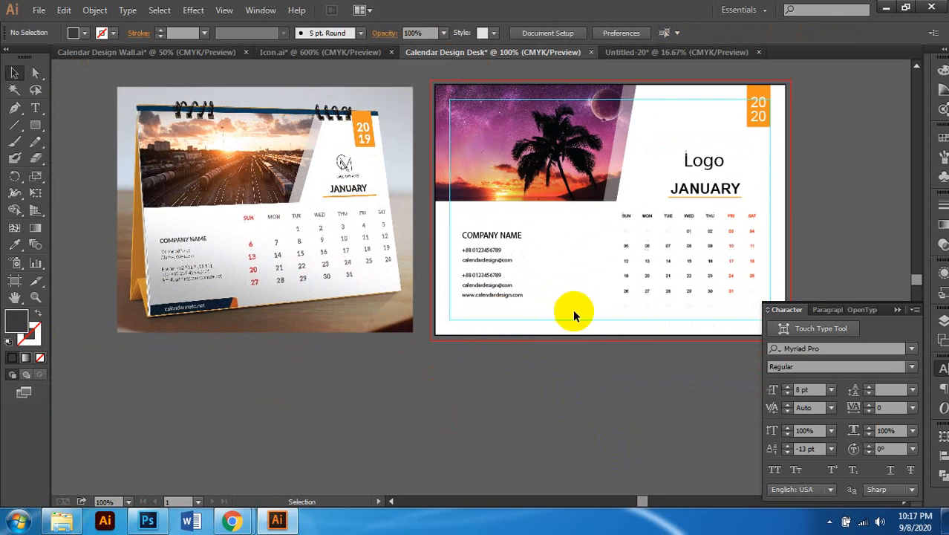
scroll(636, 299, "up", 1)
scroll(543, 333, "left", 2)
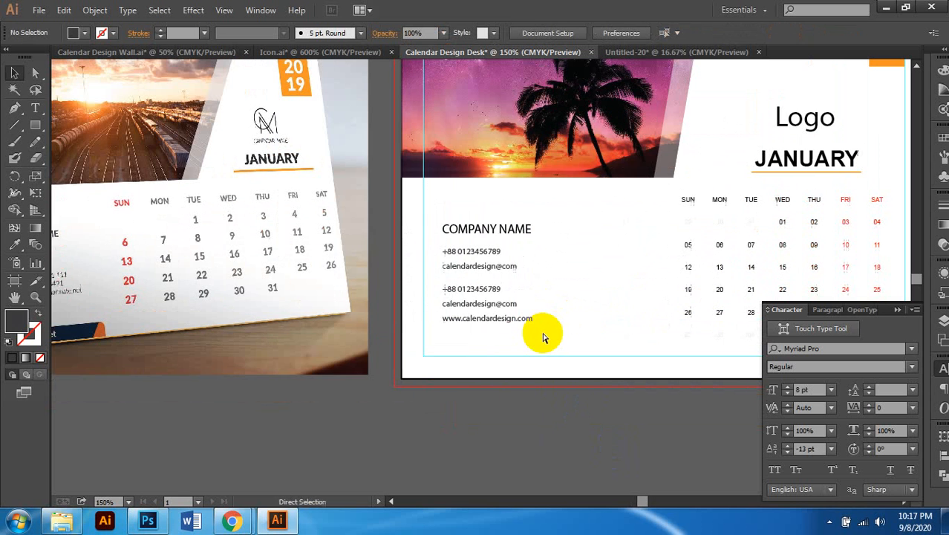
left_click(243, 327)
scroll(230, 276, "right", 1)
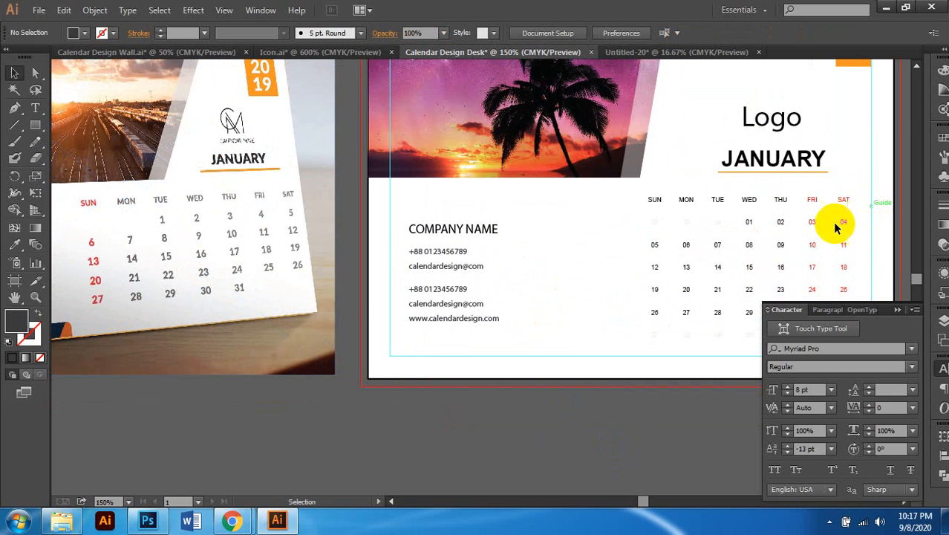
left_click(718, 248)
scroll(711, 250, "right", 2)
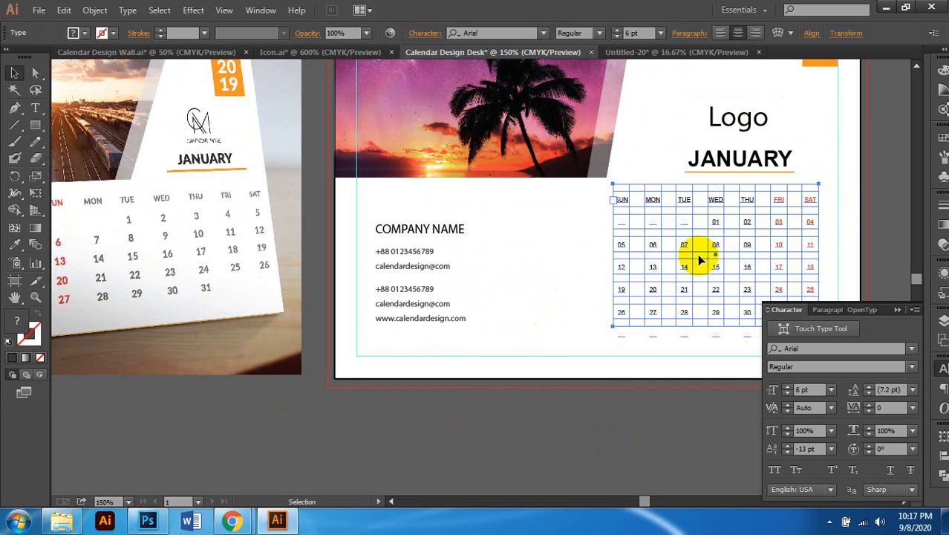
scroll(476, 288, "left", 3)
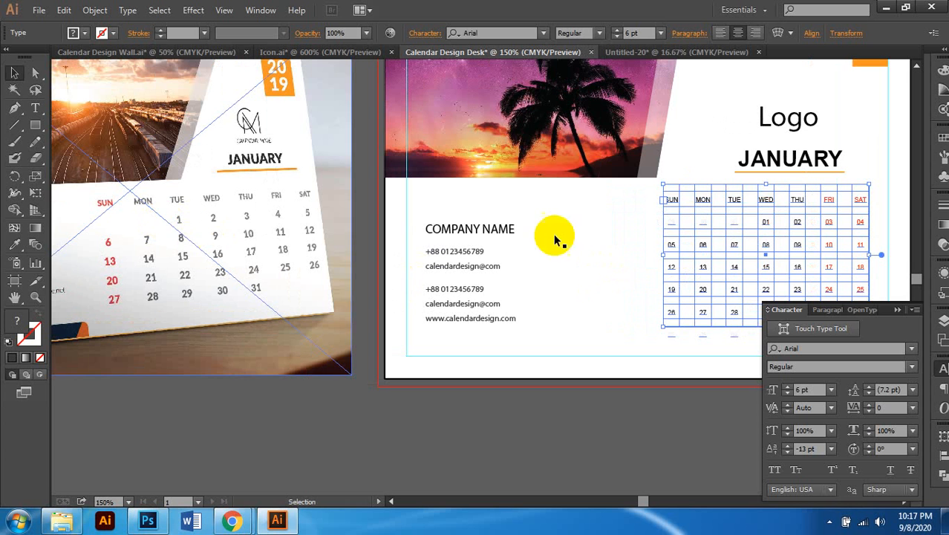
scroll(781, 253, "right", 1)
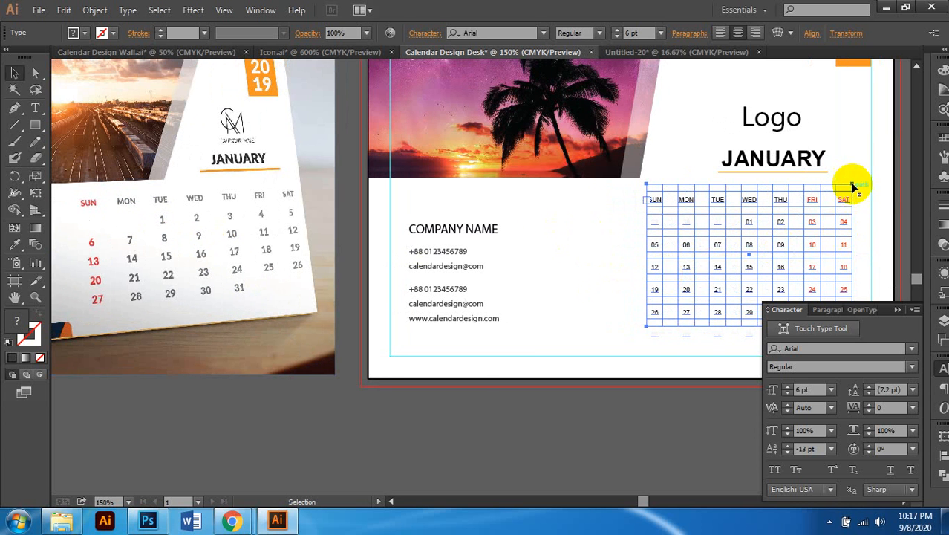
scroll(622, 319, "left", 3)
scroll(624, 321, "down", 1)
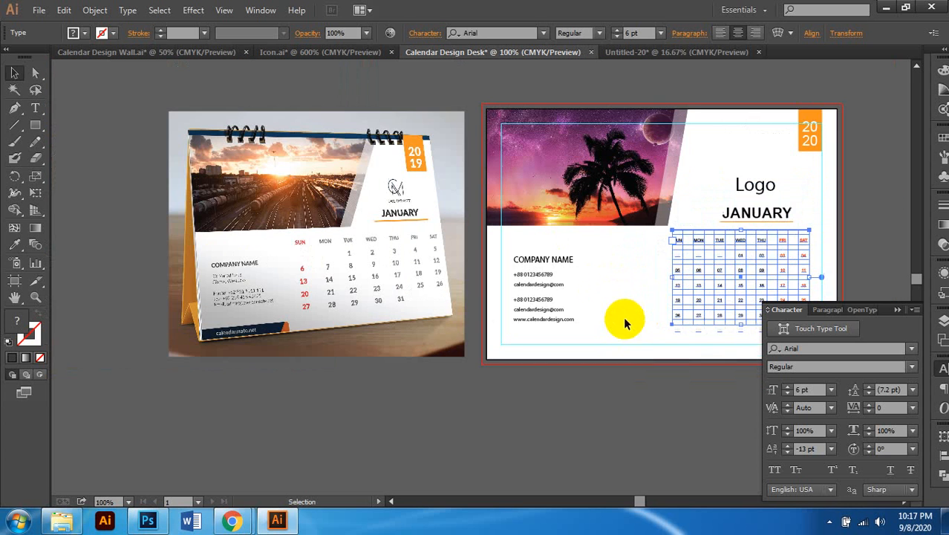
left_click(608, 398)
scroll(446, 401, "left", 3)
scroll(306, 312, "up", 1)
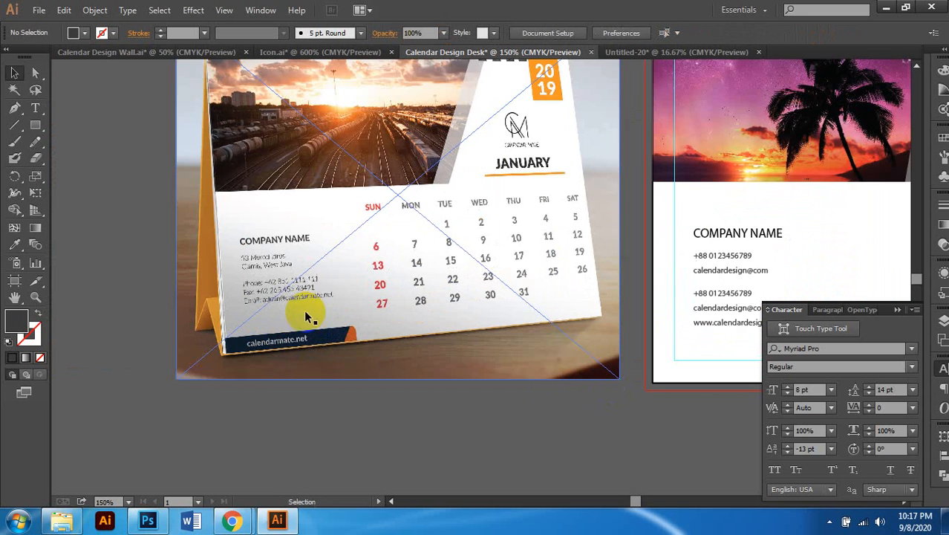
scroll(319, 335, "right", 2)
scroll(356, 354, "down", 2)
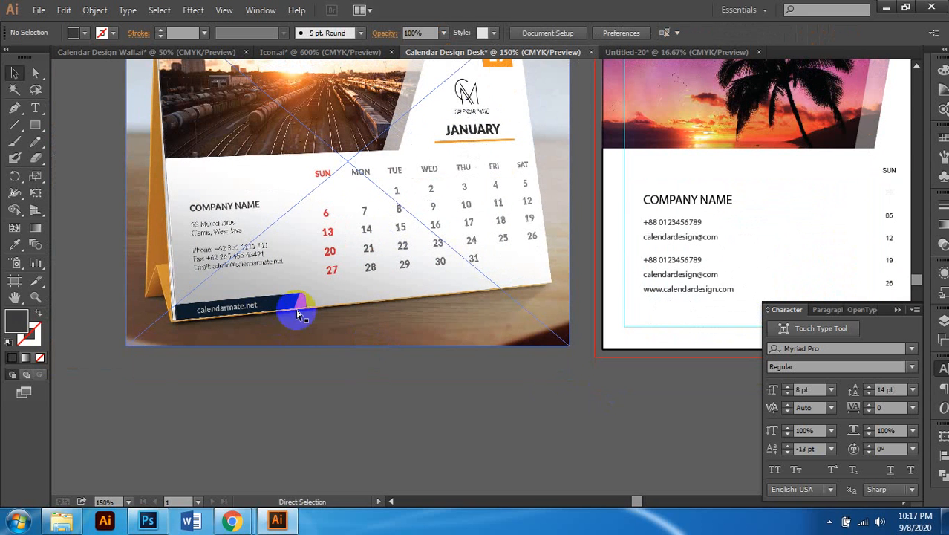
scroll(445, 327, "right", 2)
Step: Draw a trial rectangle near the page's bottom-left edge, then delete it
left_click(35, 125)
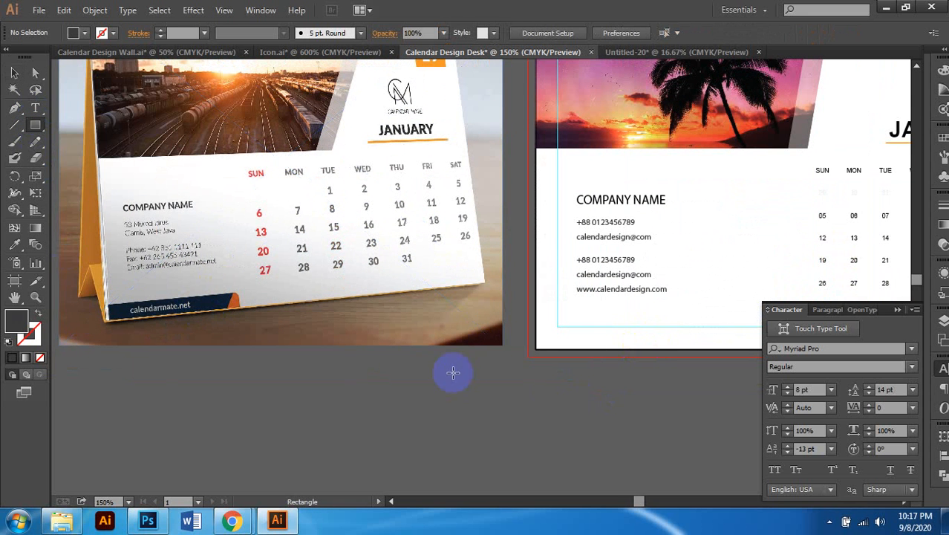
scroll(457, 363, "right", 2)
scroll(509, 333, "up", 1)
scroll(437, 345, "right", 2)
scroll(437, 346, "down", 1)
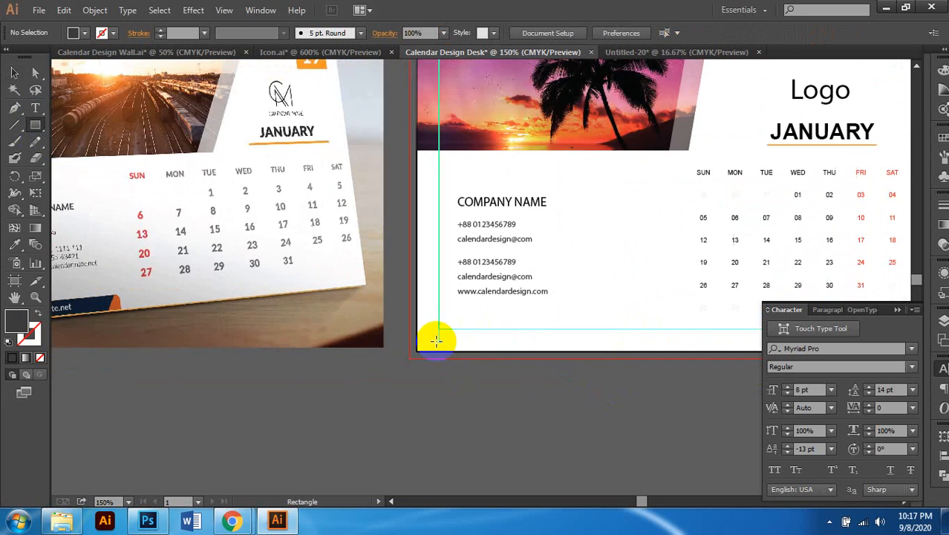
scroll(439, 344, "left", 3)
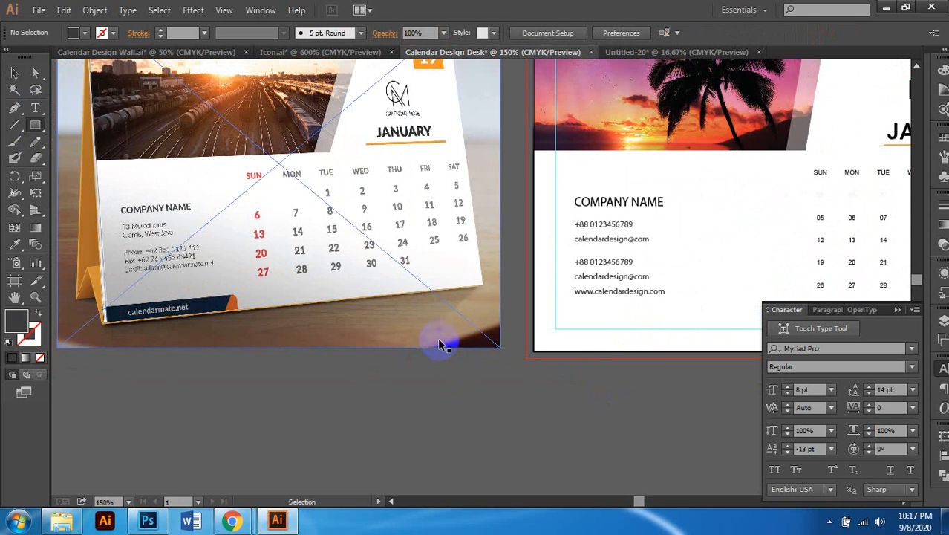
scroll(438, 340, "up", 1)
scroll(512, 334, "right", 5)
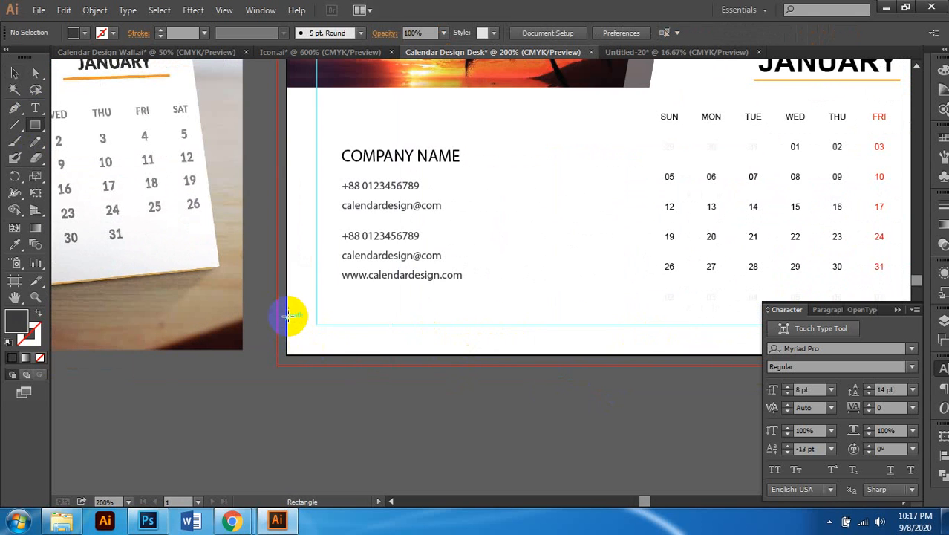
left_click_drag(287, 313, 484, 355)
scroll(484, 355, "down", 2)
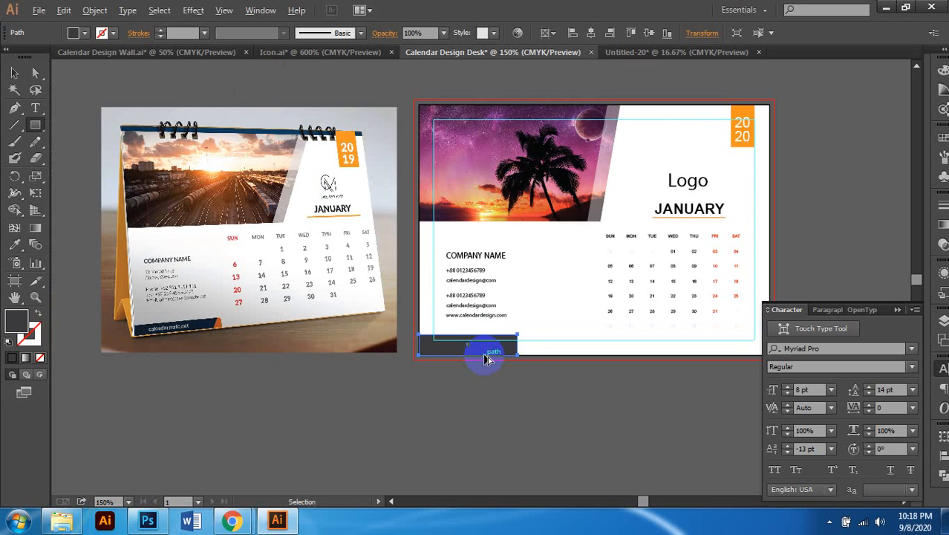
scroll(490, 359, "up", 1)
scroll(519, 360, "left", 3)
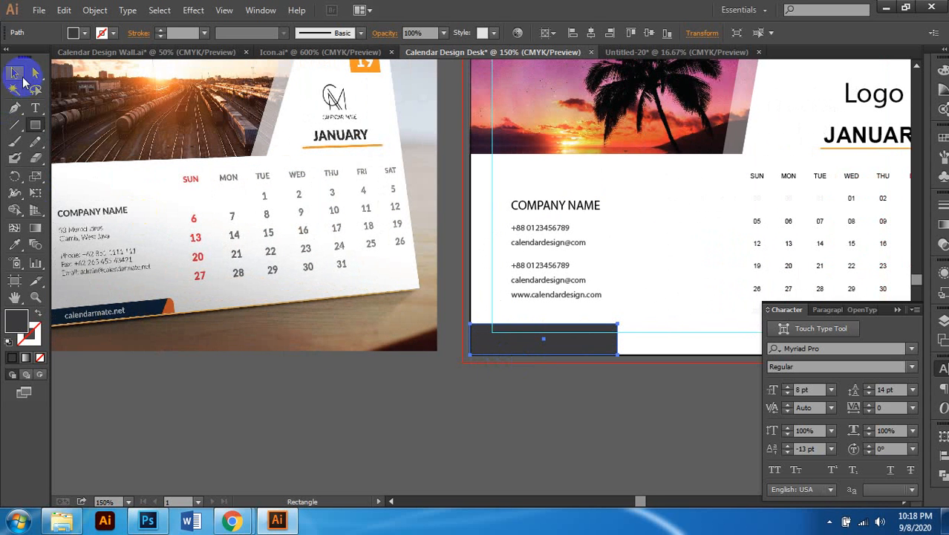
left_click(23, 79)
scroll(558, 367, "up", 1)
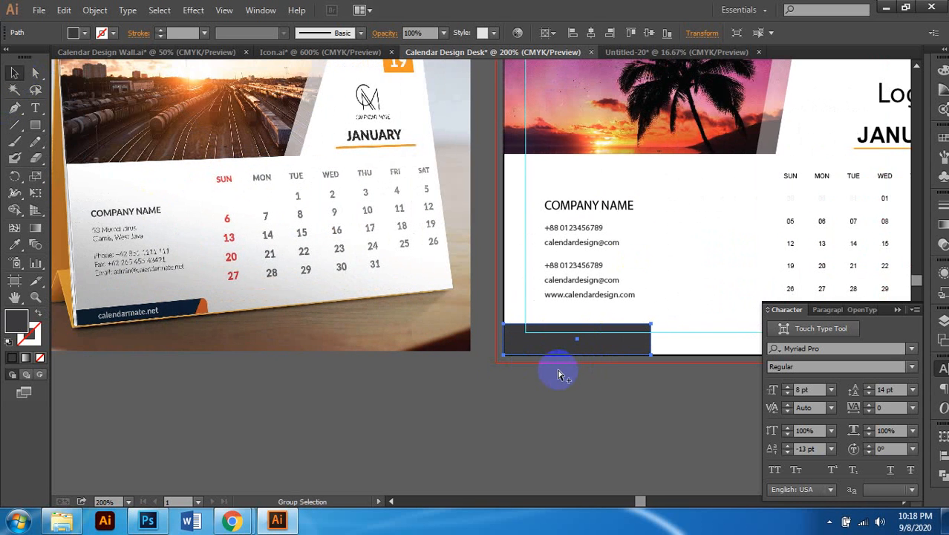
scroll(560, 374, "up", 1)
scroll(555, 356, "down", 1)
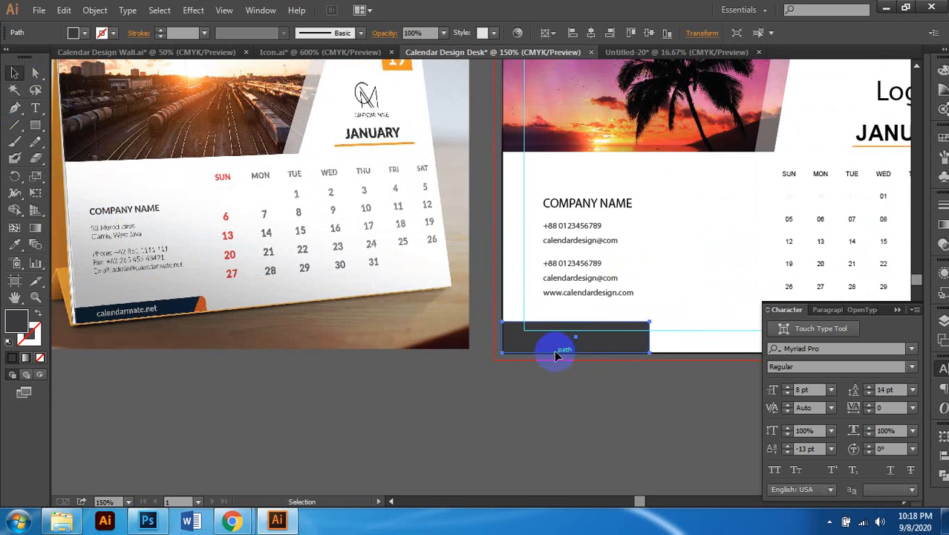
key("Delete")
Step: Draw a rounded-rectangle bar along the page's bottom-left
left_click(16, 109)
left_click_drag(34, 124, 91, 143)
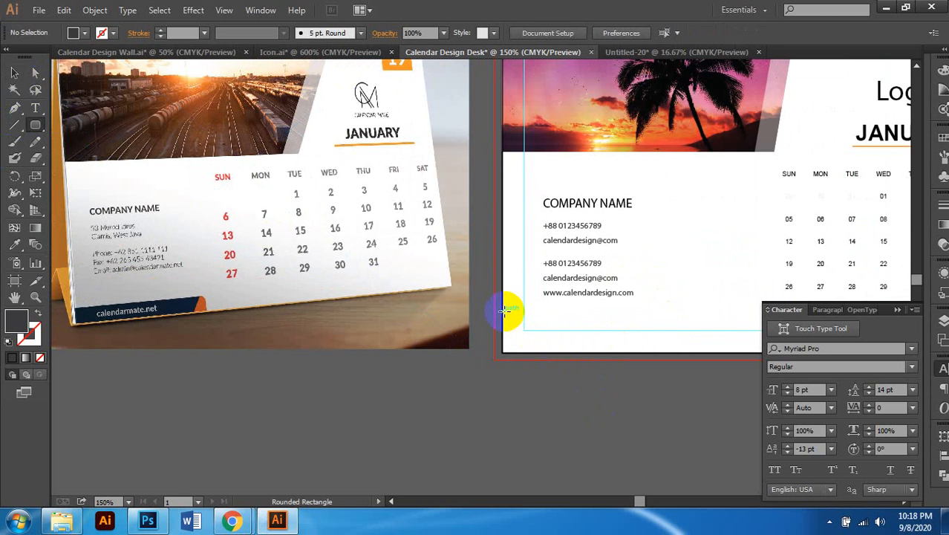
left_click_drag(503, 312, 701, 356)
left_click(14, 73)
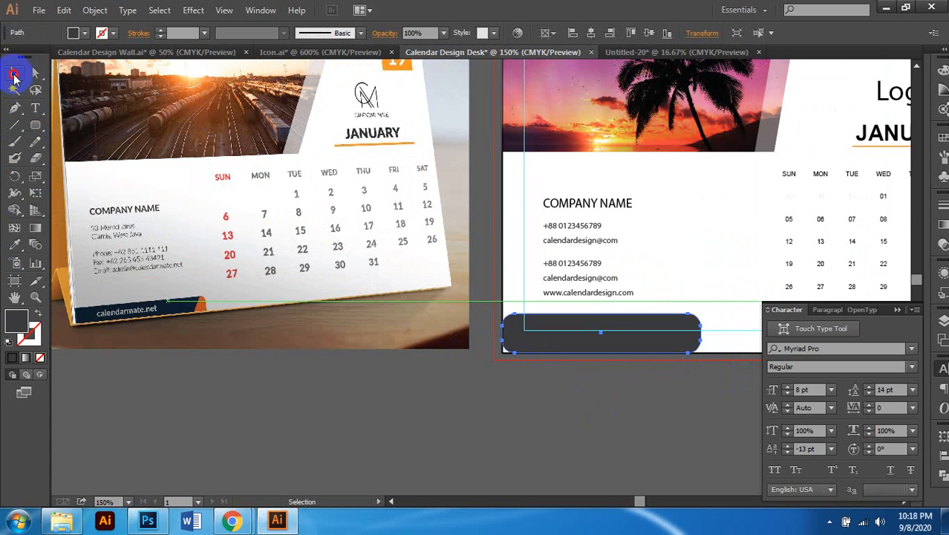
left_click(806, 449)
Step: Lower the rounded bar to the page's bottom edge
scroll(707, 385, "up", 1)
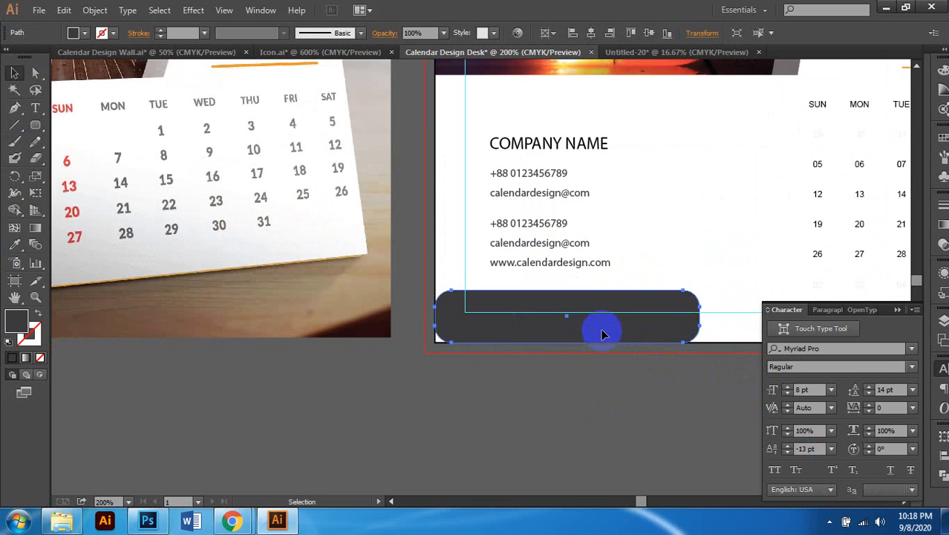
left_click_drag(602, 330, 604, 350)
scroll(621, 366, "down", 1)
scroll(621, 366, "left", 2)
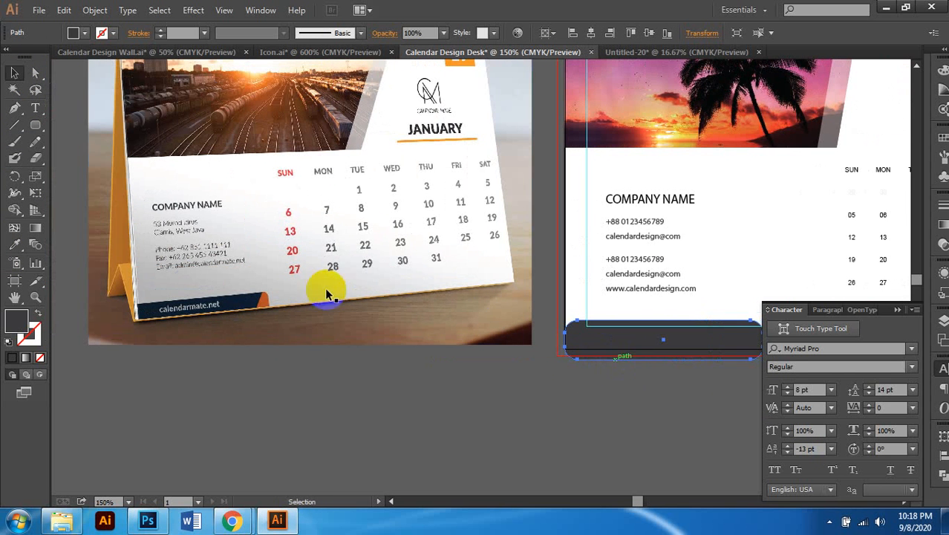
left_click(34, 72)
scroll(456, 254, "right", 2)
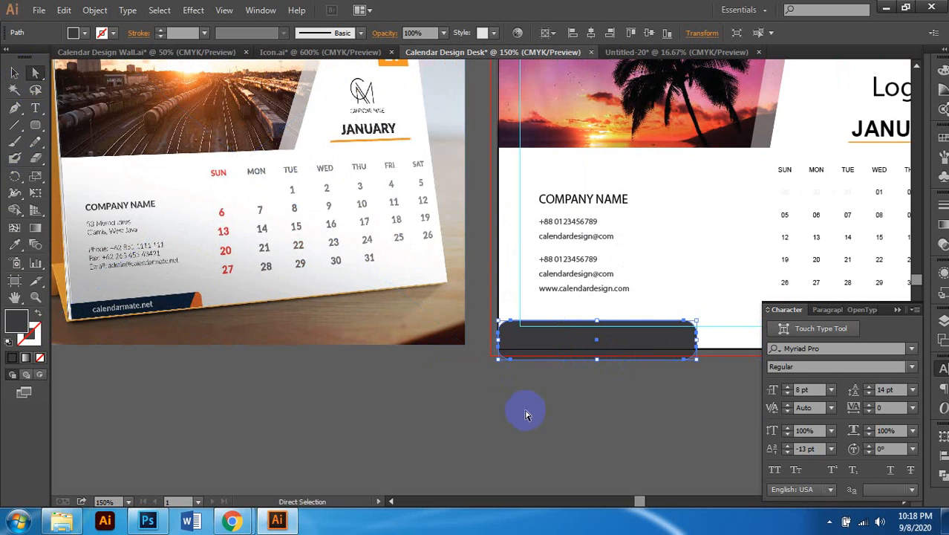
left_click(15, 109)
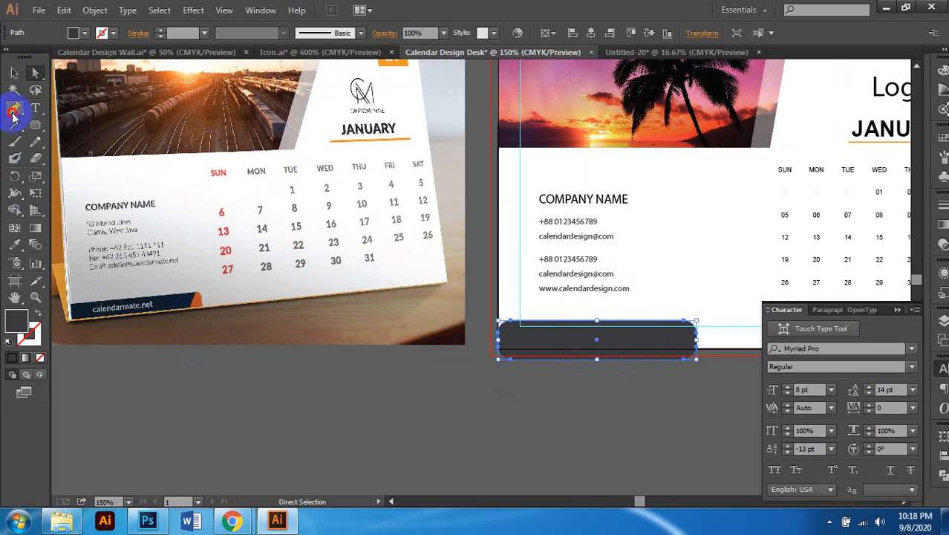
Step: Delete the bar's bottom-left anchor and square off its bottom corners
left_click(512, 362)
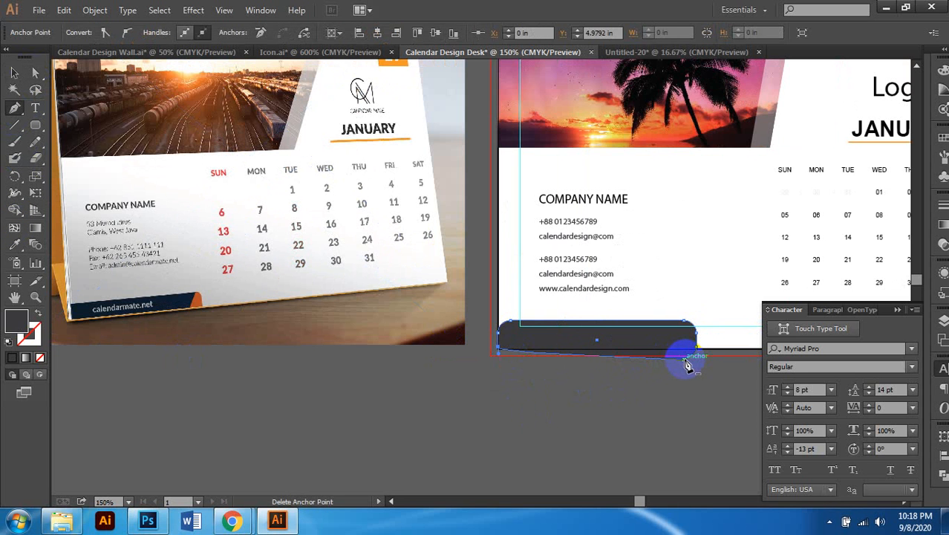
scroll(649, 368, "up", 1)
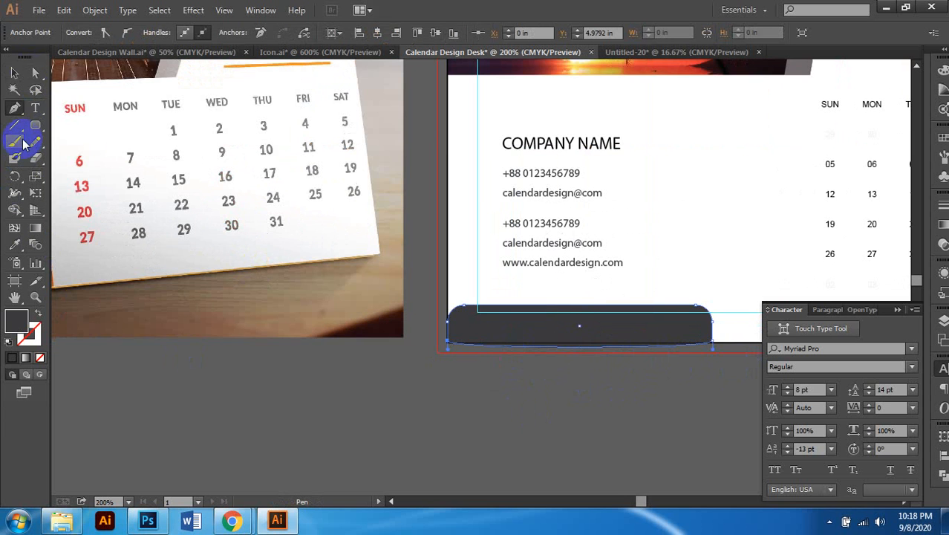
left_click(35, 72)
scroll(658, 356, "right", 1)
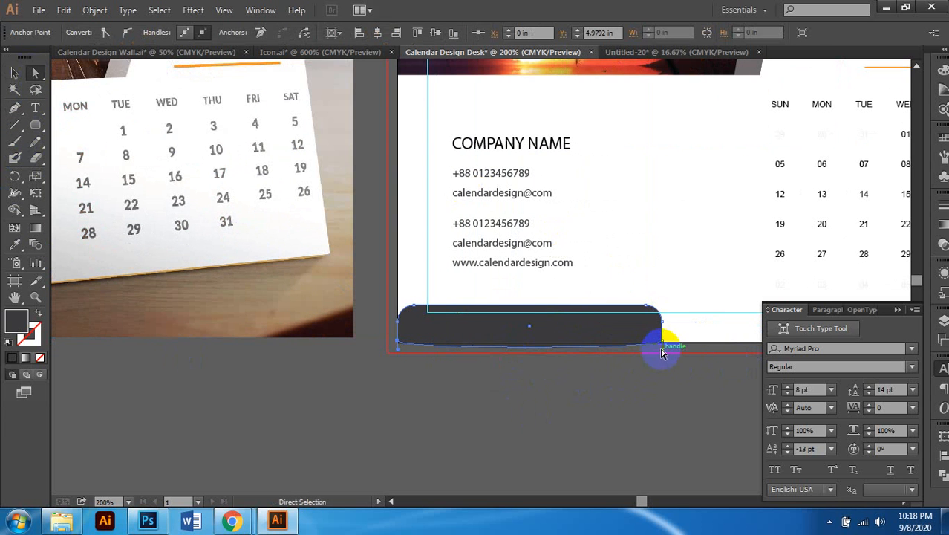
left_click_drag(665, 352, 604, 341)
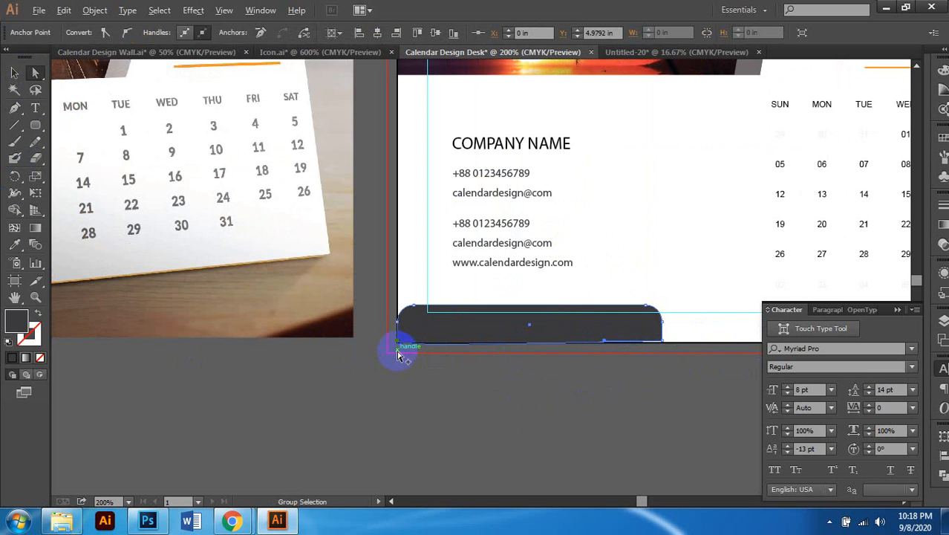
left_click_drag(398, 355, 436, 362)
Step: Nudge the bar so it sits flush with the page bottom
scroll(519, 366, "down", 1)
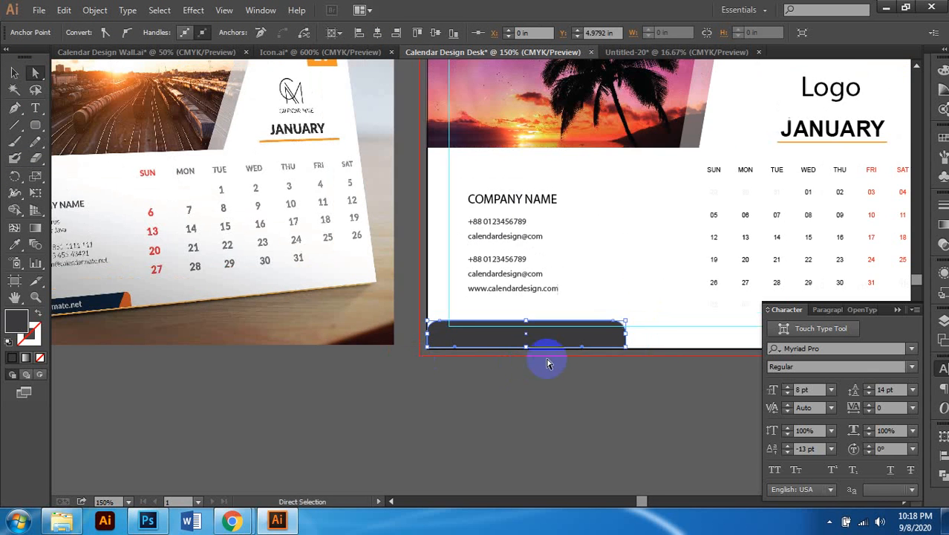
scroll(547, 361, "left", 1)
left_click(14, 72)
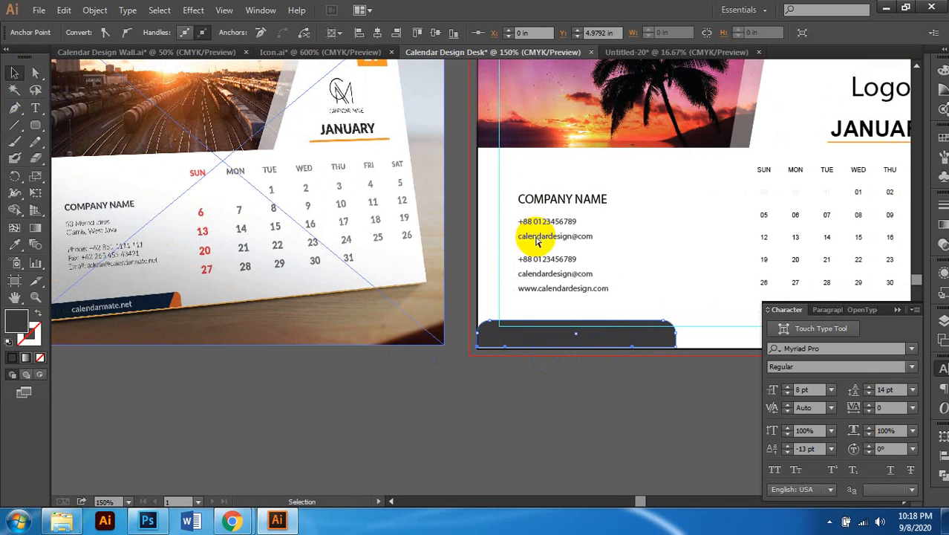
scroll(519, 235, "right", 1)
scroll(519, 234, "up", 1)
scroll(564, 373, "up", 4)
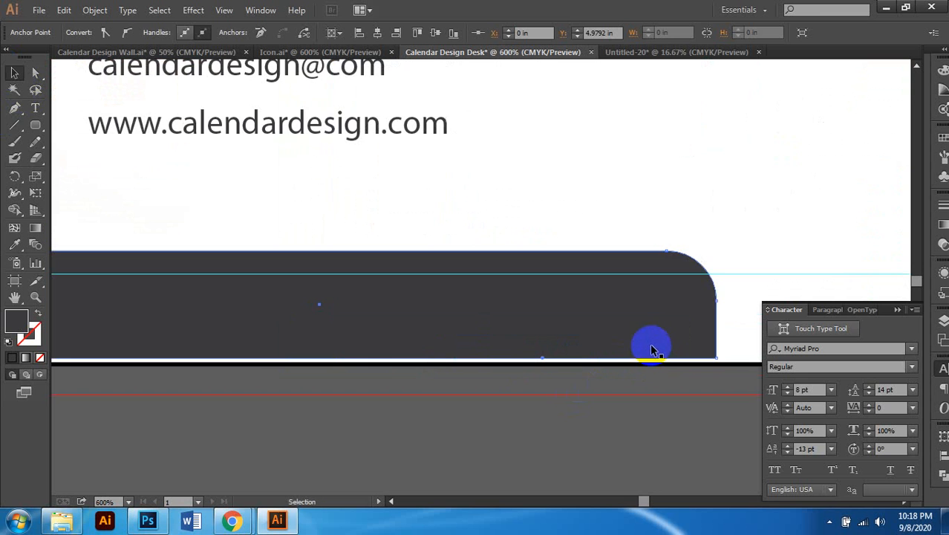
left_click_drag(642, 330, 642, 333)
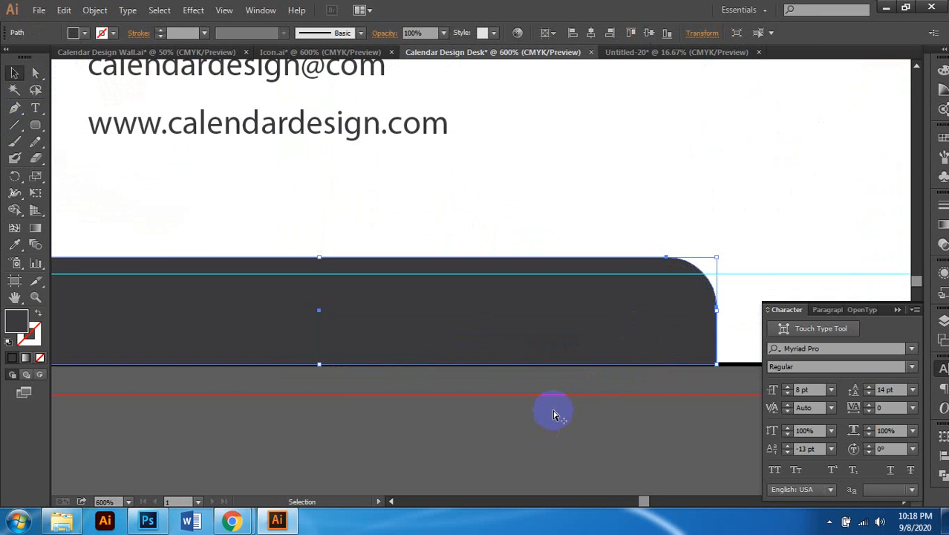
scroll(553, 413, "down", 3)
scroll(520, 438, "down", 1)
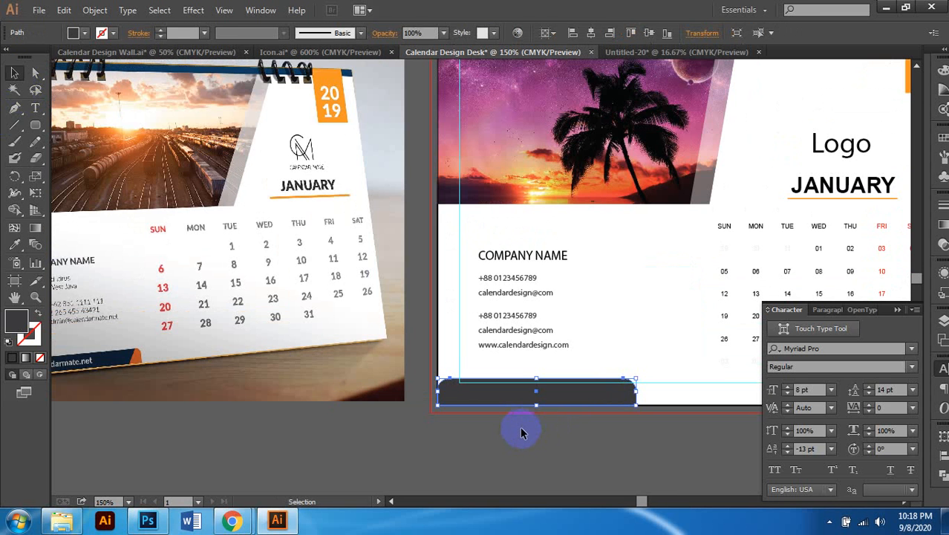
Step: Fill the bottom bar with the 2020 badge's orange using the Eyedropper
left_click(15, 245)
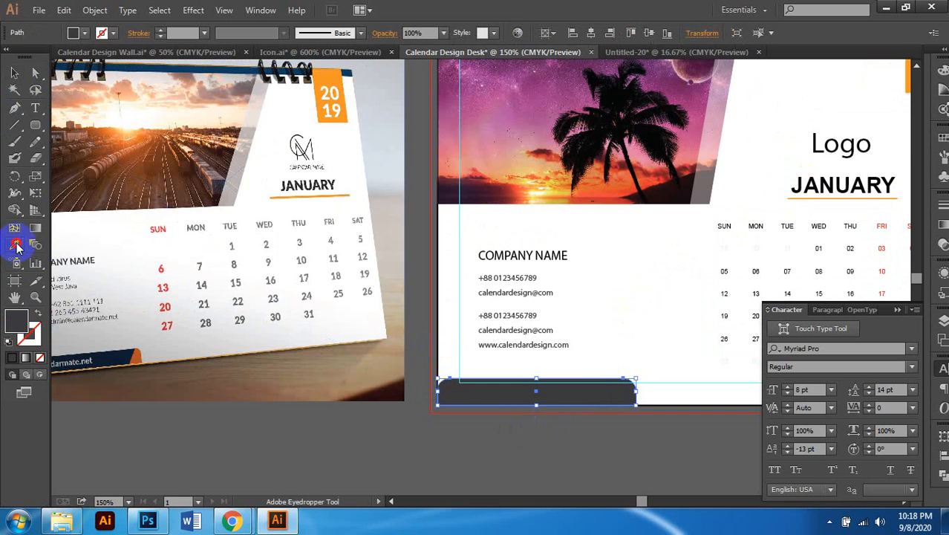
scroll(758, 167, "right", 1)
scroll(758, 167, "down", 1)
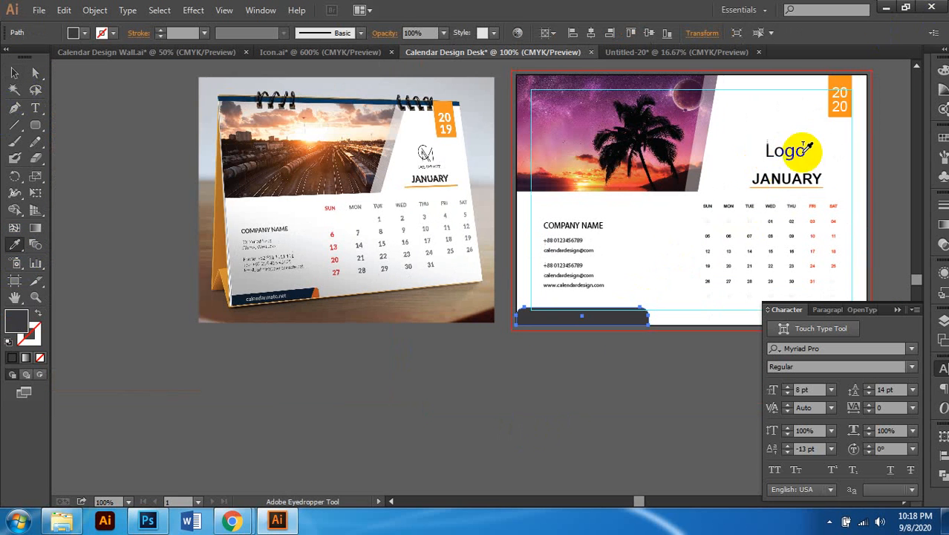
left_click(834, 100)
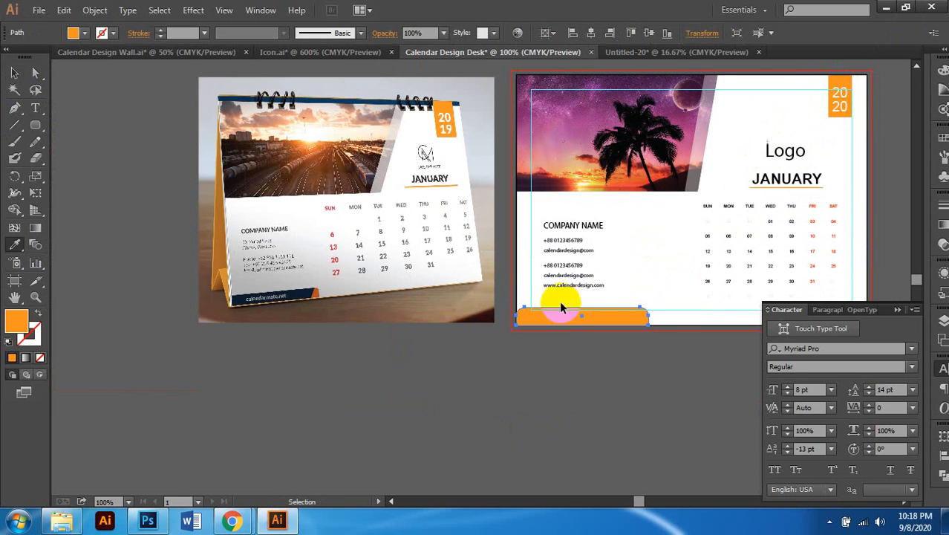
scroll(559, 300, "left", 2)
left_click(15, 80)
left_click(417, 363)
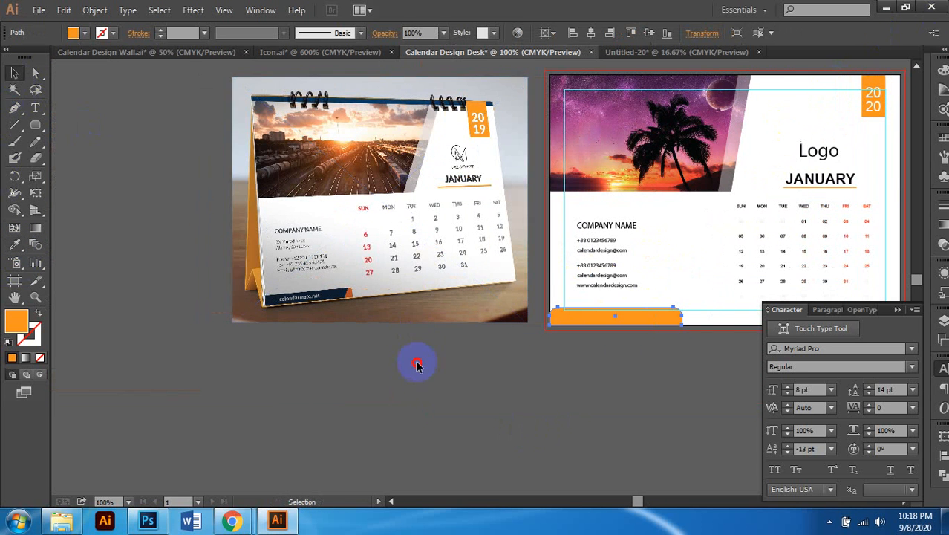
Step: Draw a plain rectangle starting from the orange bar's left corner
scroll(626, 347, "right", 3)
left_click_drag(35, 126, 58, 123)
scroll(467, 321, "right", 3)
scroll(467, 321, "up", 2)
scroll(467, 321, "up", 2)
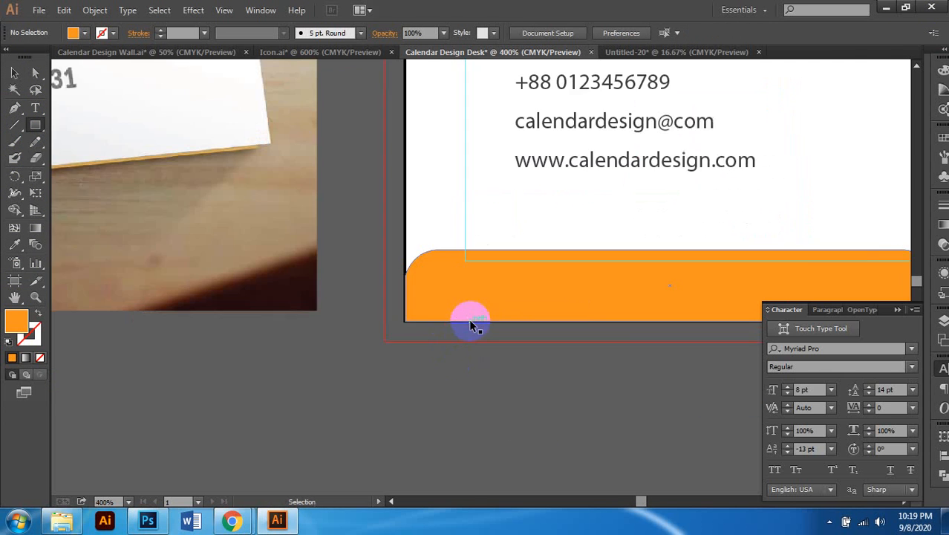
scroll(470, 322, "right", 2)
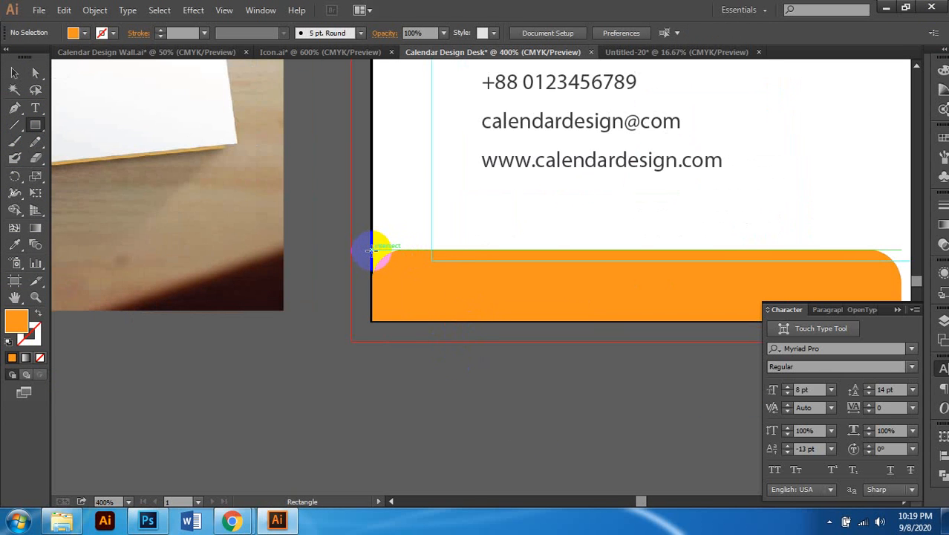
left_click_drag(374, 251, 845, 323)
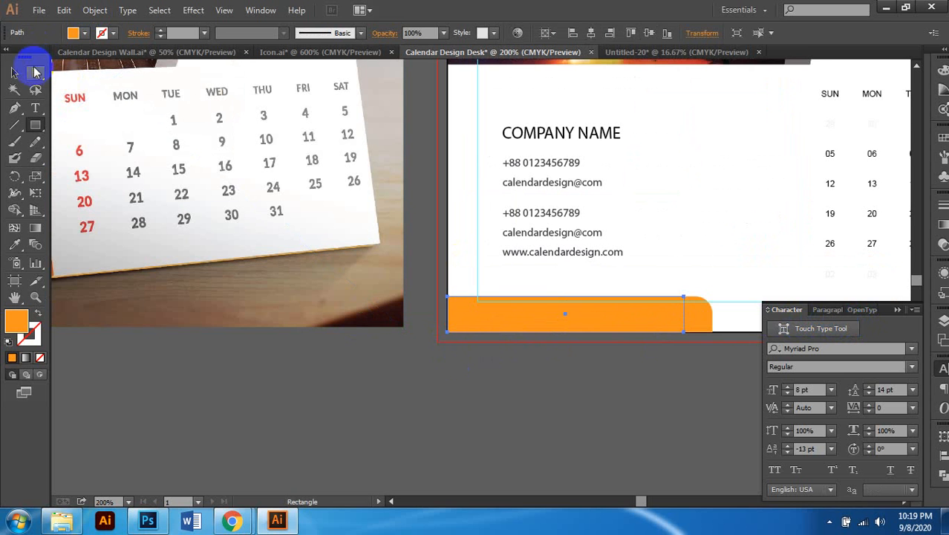
left_click(14, 72)
scroll(413, 328, "down", 2)
scroll(415, 329, "left", 2)
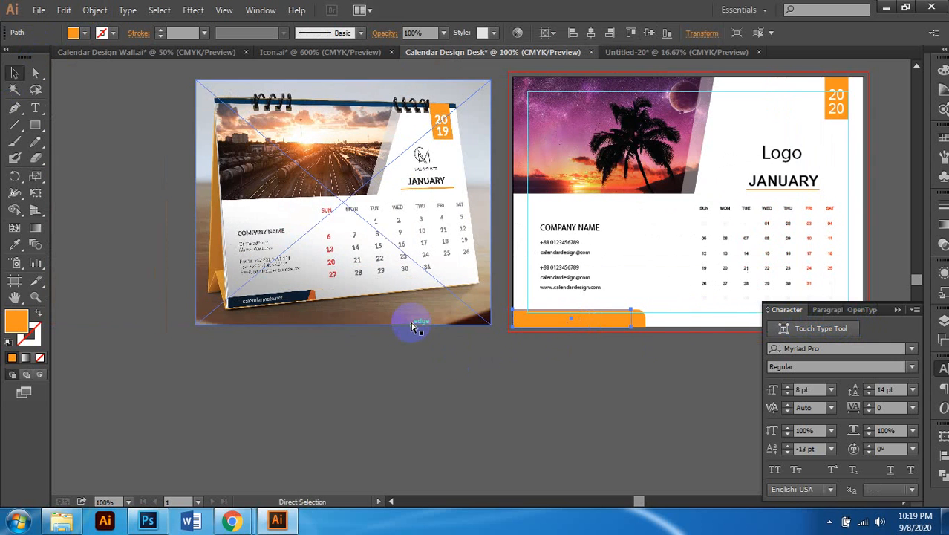
Step: Push the bottom bar's fill to full cyan in the Color panel, turning it navy
left_click(943, 72)
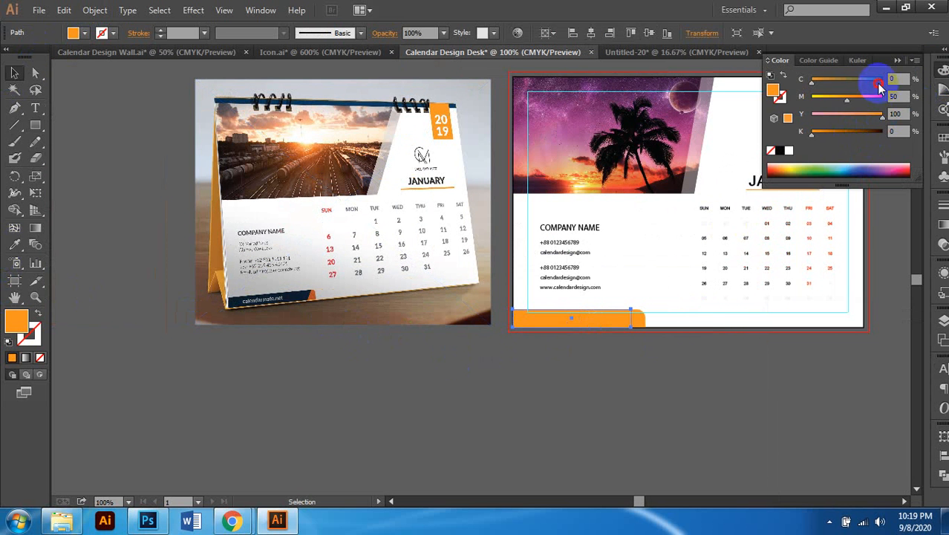
left_click_drag(875, 80, 892, 116)
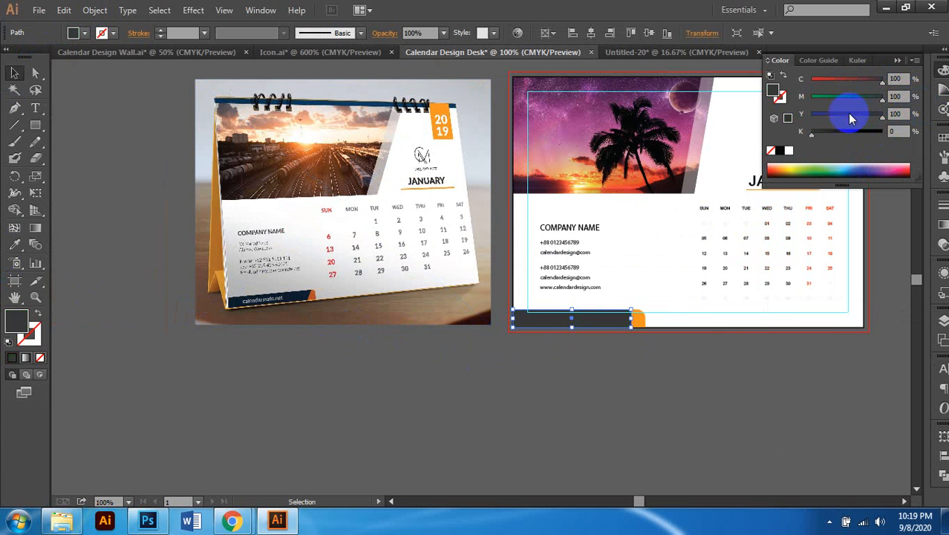
left_click_drag(838, 143, 777, 118)
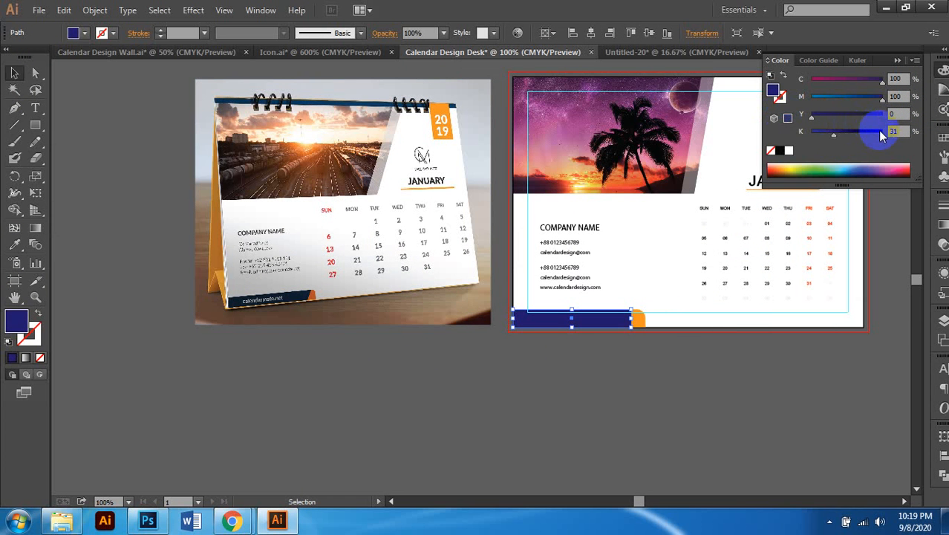
left_click(856, 132)
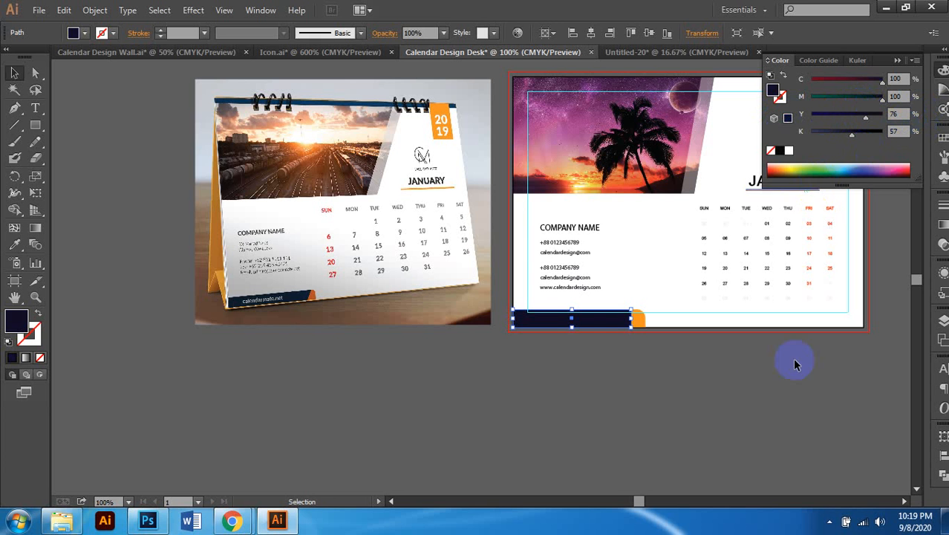
scroll(572, 318, "up", 2)
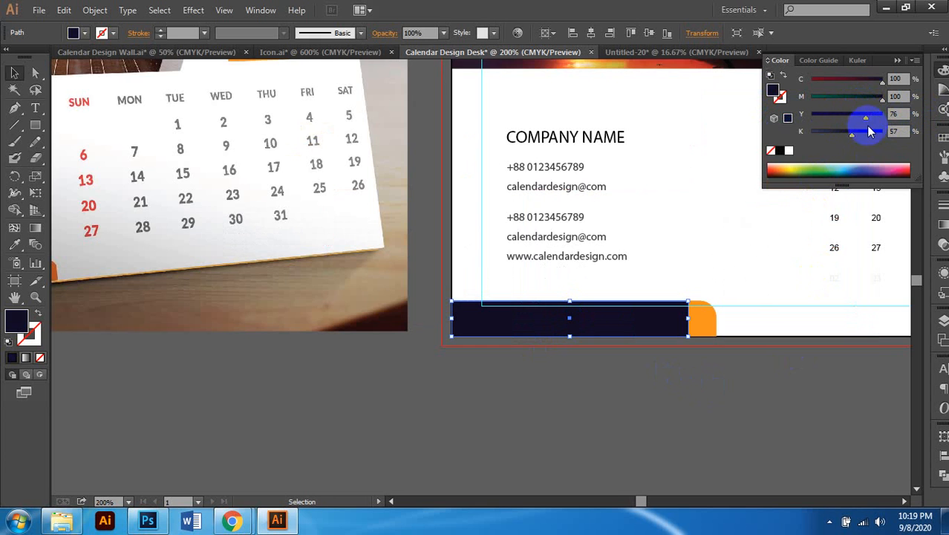
left_click_drag(869, 135, 855, 121)
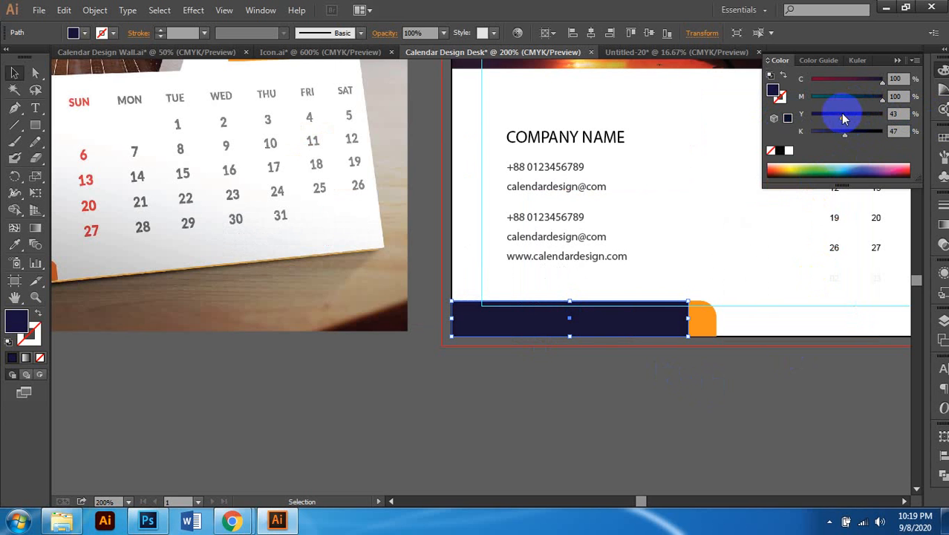
Step: Fine-tune the bar's fill to a deep navy of C100 M53 Y43 K81
scroll(716, 282, "down", 2)
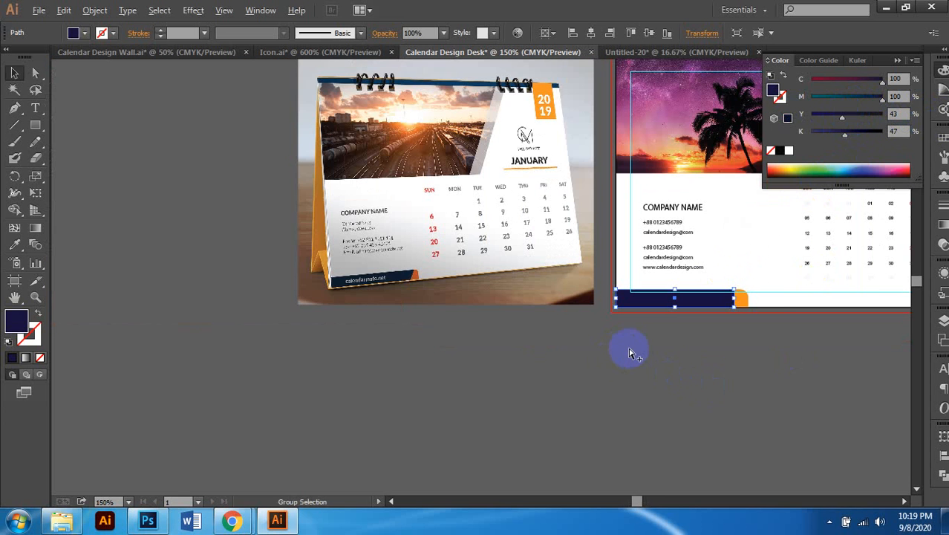
scroll(691, 342, "up", 2)
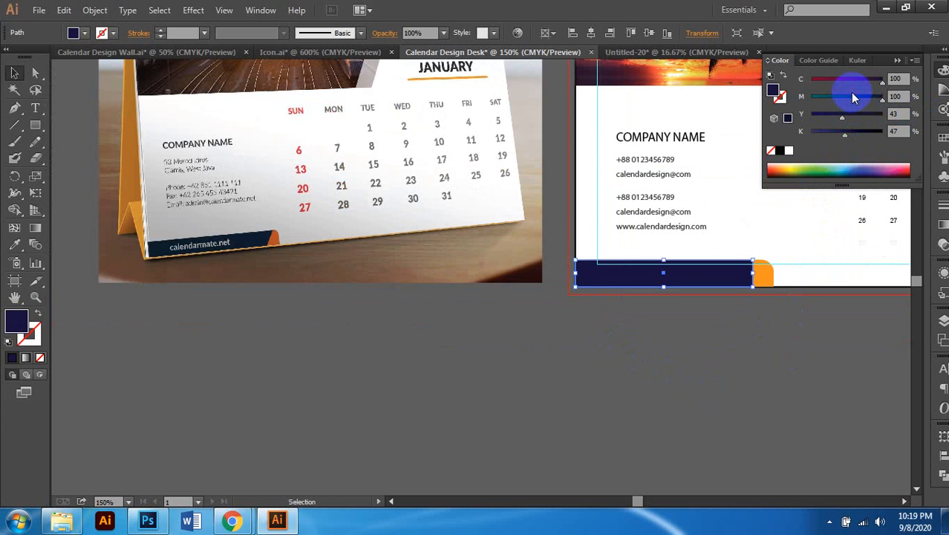
left_click_drag(854, 97, 851, 101)
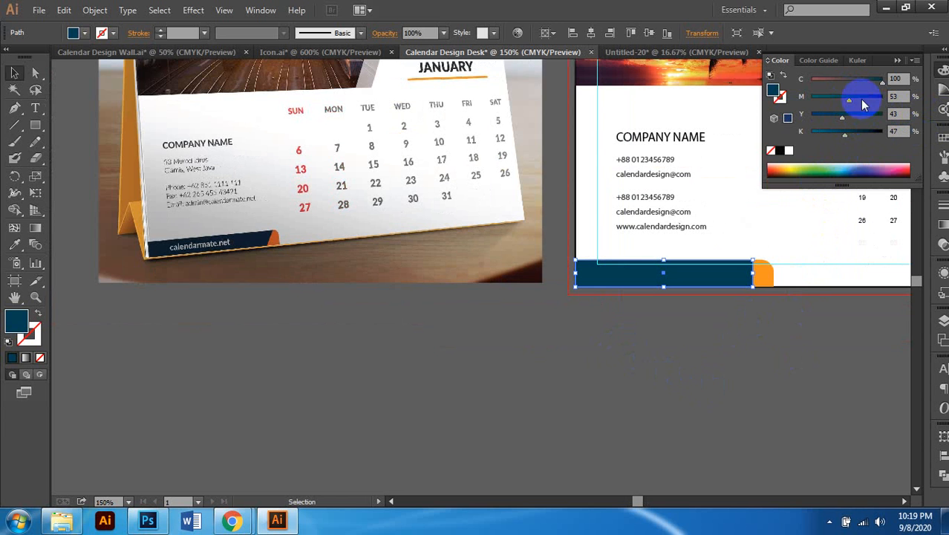
left_click_drag(851, 143, 872, 135)
scroll(854, 218, "right", 1)
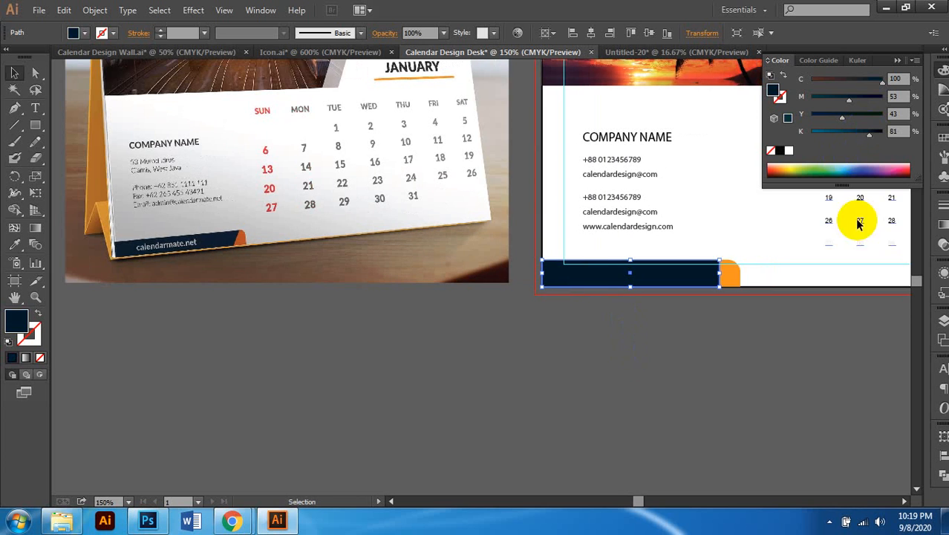
left_click(702, 315)
scroll(703, 315, "up", 3, "alt")
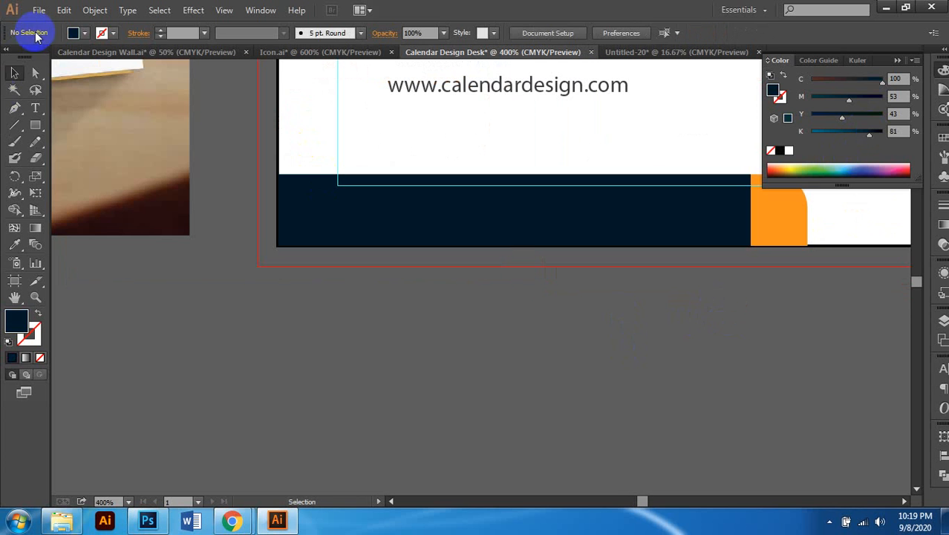
left_click(35, 72)
Step: Shift the navy bar's right-side anchor points so its right end slants like the orange tab
left_click_drag(767, 272, 748, 251)
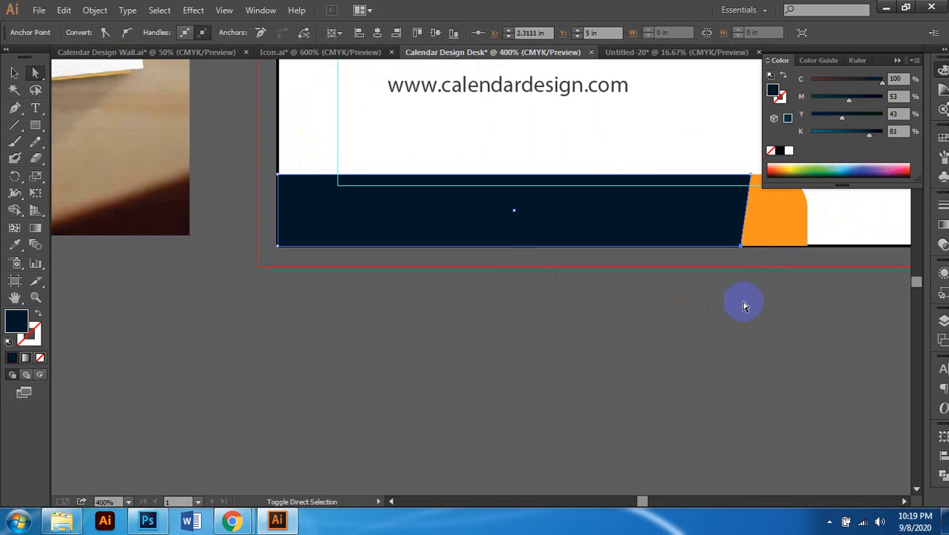
scroll(743, 307, "down", 3)
left_click(702, 328)
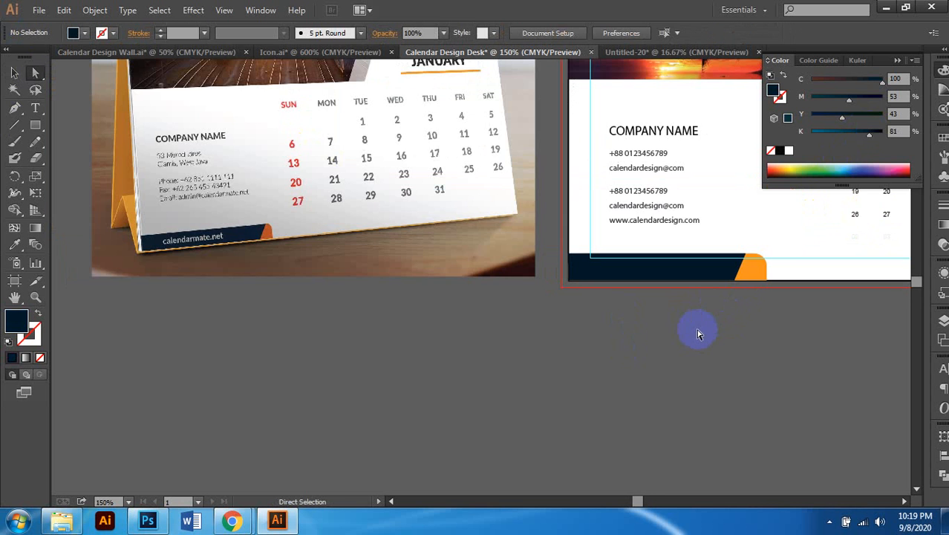
scroll(697, 331, "down", 2)
scroll(695, 332, "right", 3)
scroll(691, 333, "up", 2)
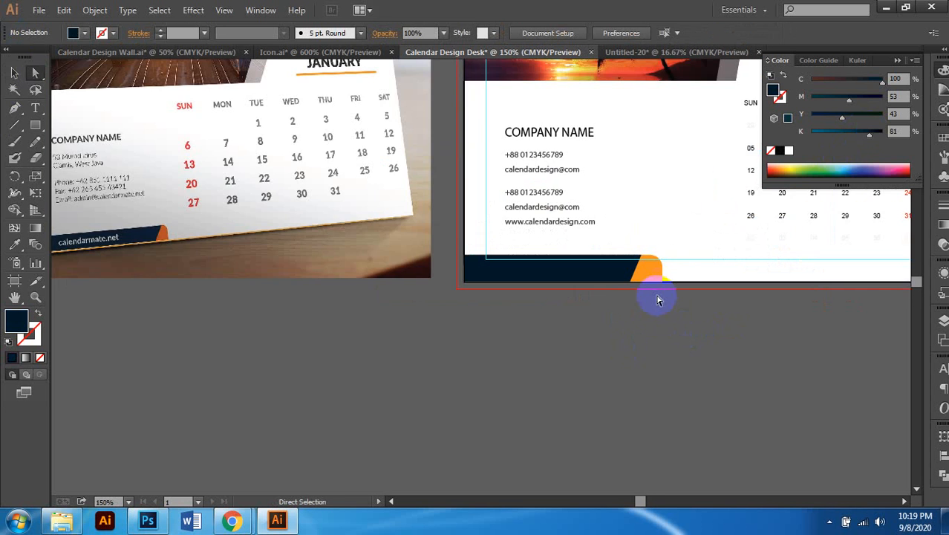
scroll(657, 298, "up", 2)
left_click(620, 225)
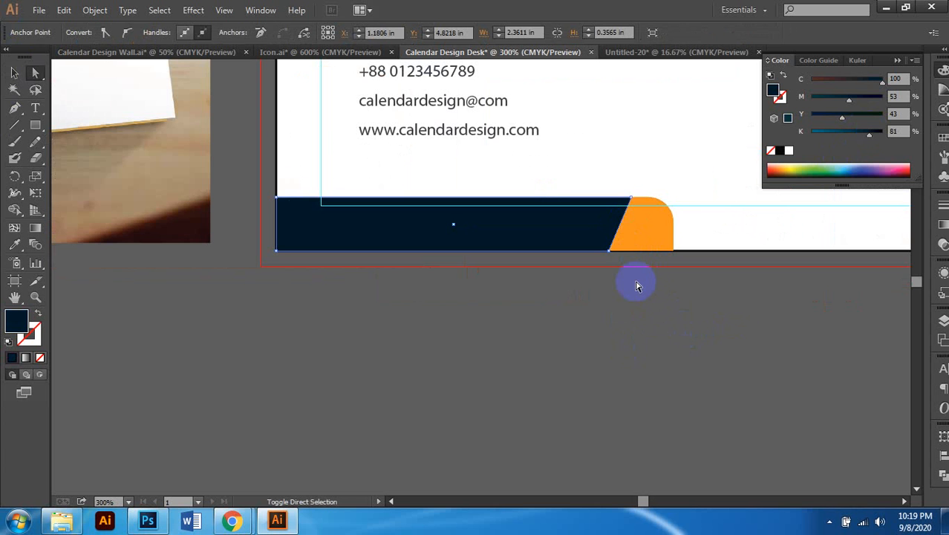
left_click(632, 294)
scroll(628, 299, "down", 2)
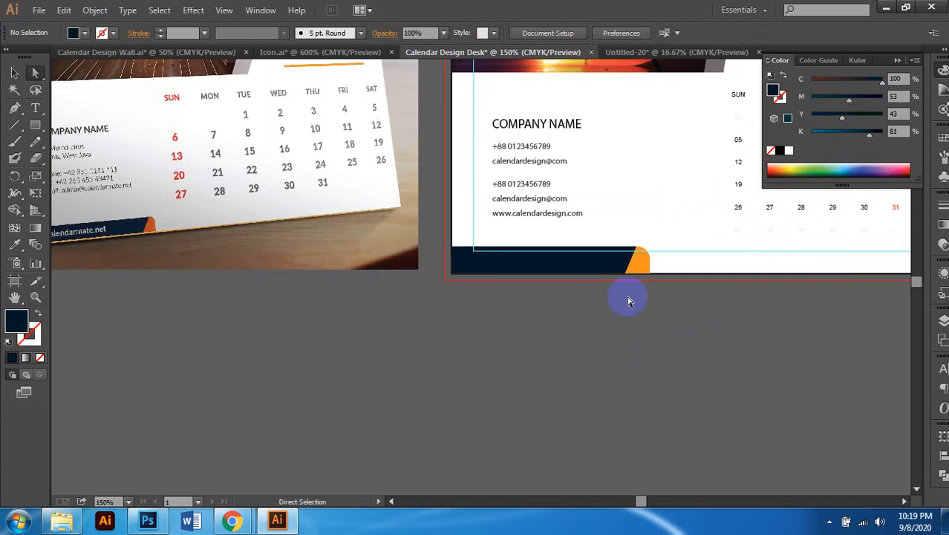
scroll(607, 305, "down", 1)
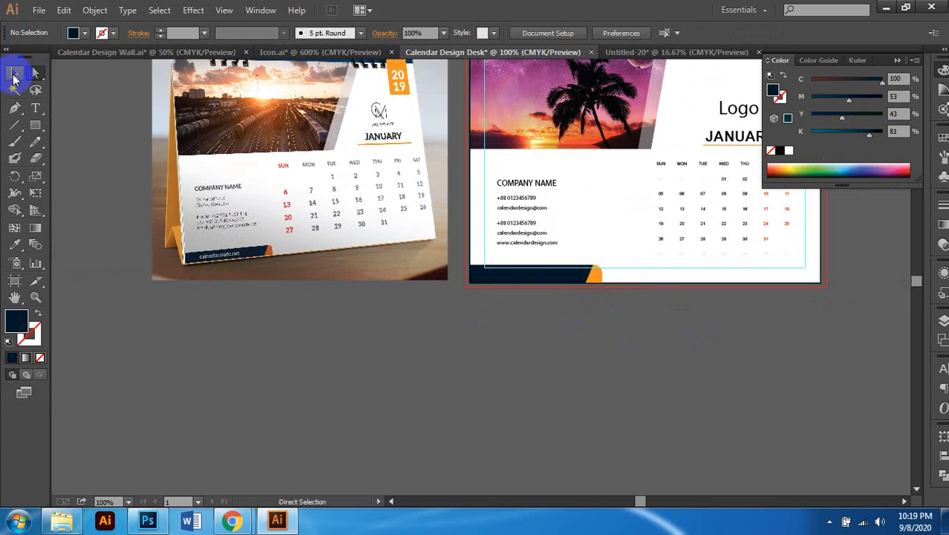
left_click(13, 75)
scroll(549, 339, "down", 1)
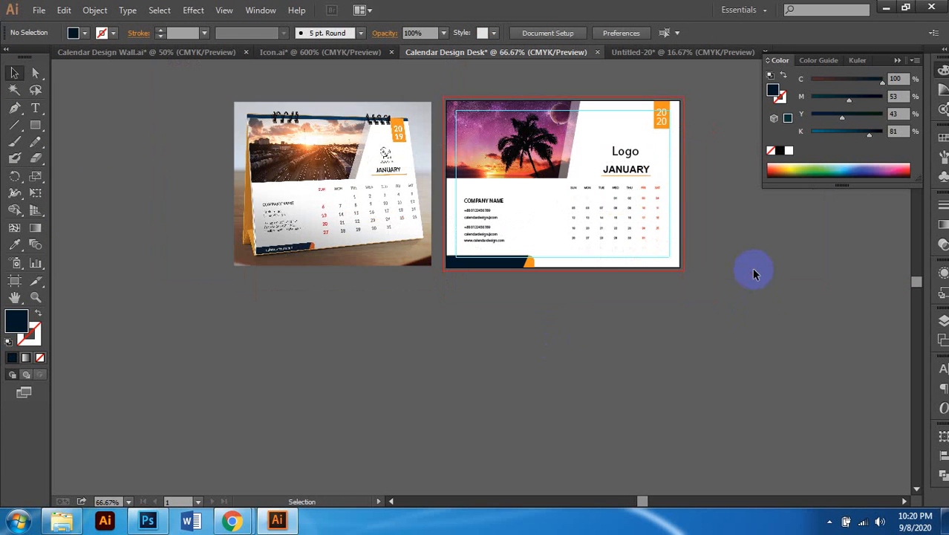
Step: Hide the guides from the canvas context menu
scroll(753, 274, "up", 1)
right_click(745, 219)
left_click(772, 328)
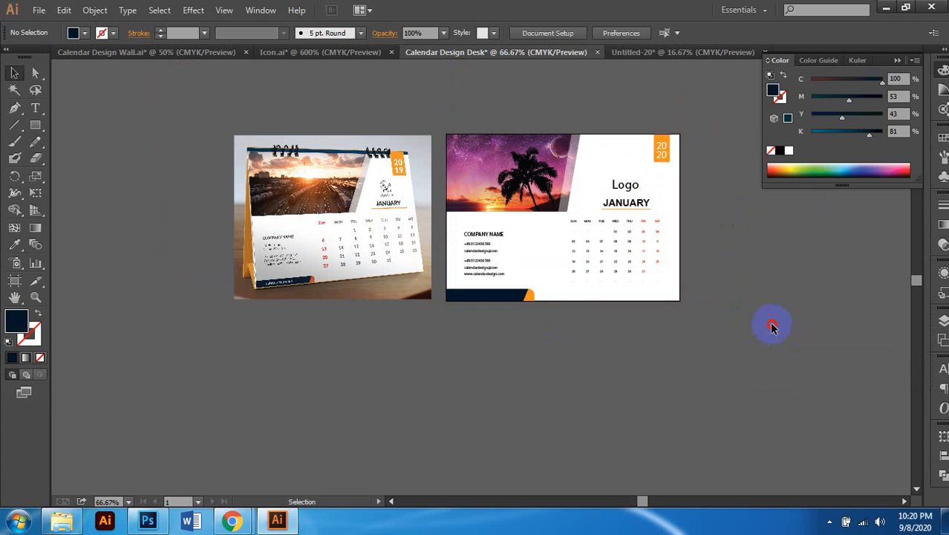
Step: Enlarge the palm-sunset photo inside its slanted frame to about 5.13 × 3.85 in
scroll(613, 297, "up", 1)
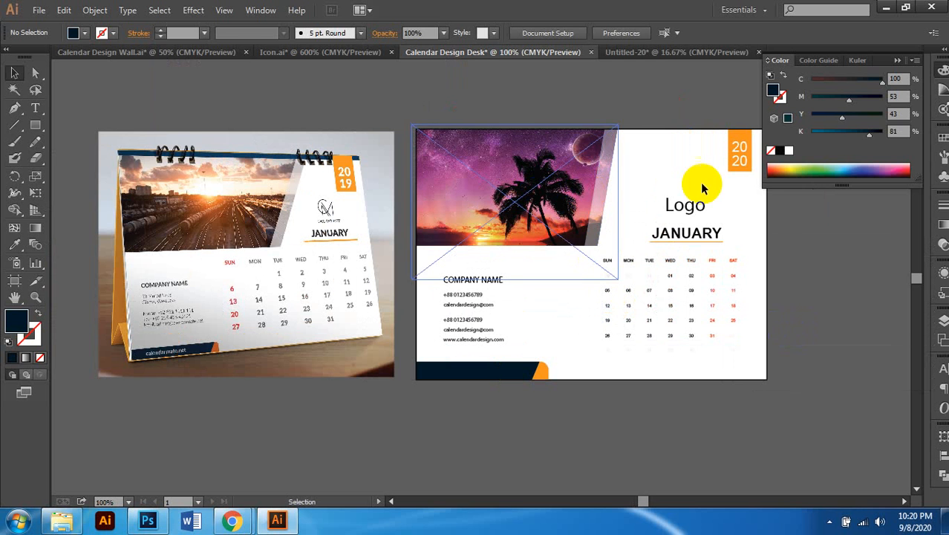
scroll(709, 185, "right", 1)
left_click(563, 203)
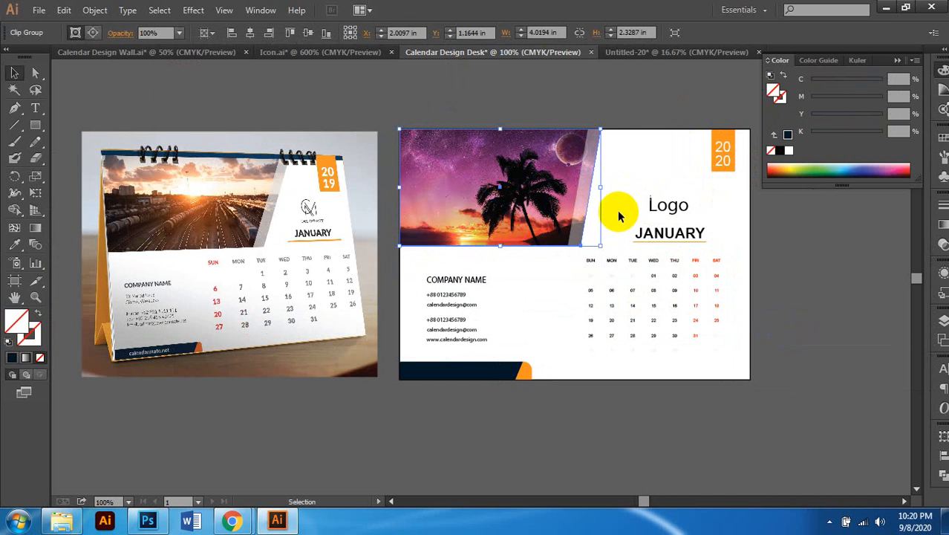
left_click(34, 79)
left_click(387, 101)
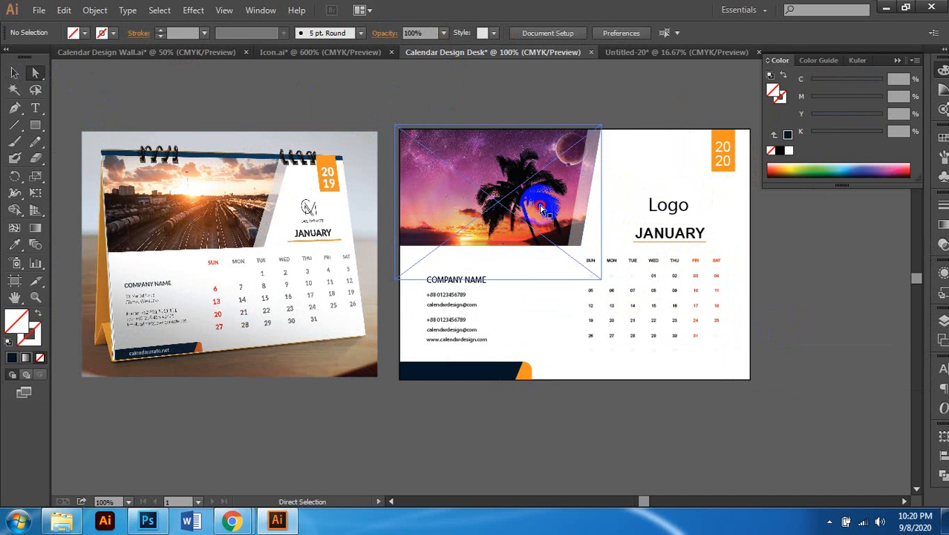
left_click(312, 192)
left_click(14, 72)
left_click(525, 253, "shift")
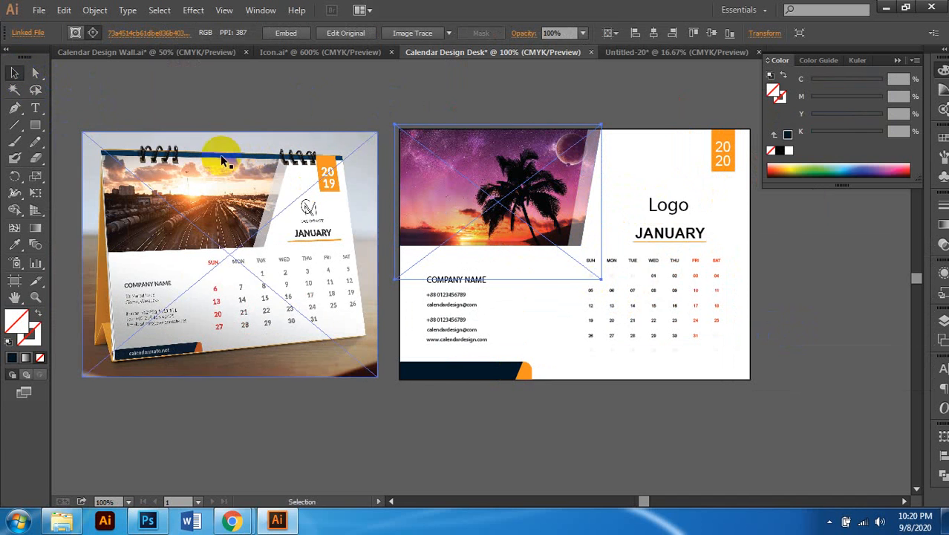
left_click(35, 77)
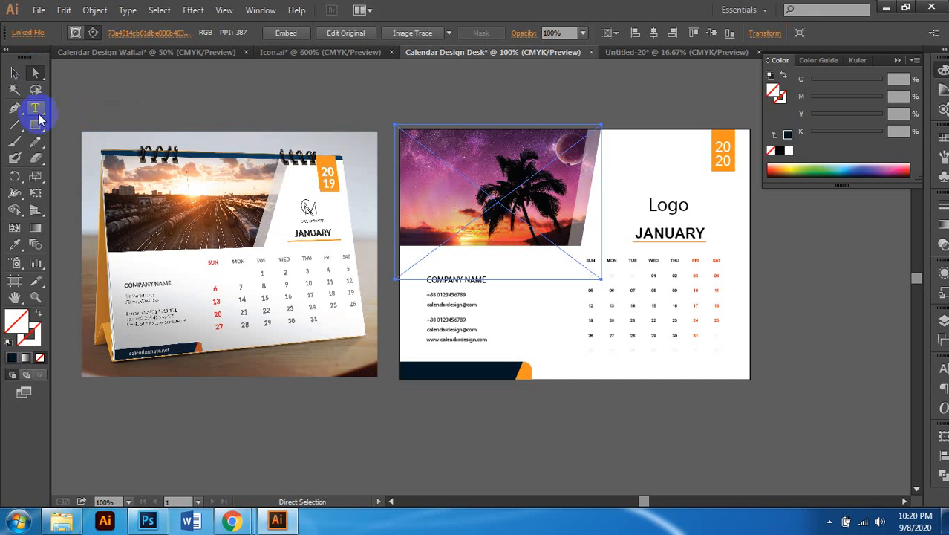
left_click(14, 72)
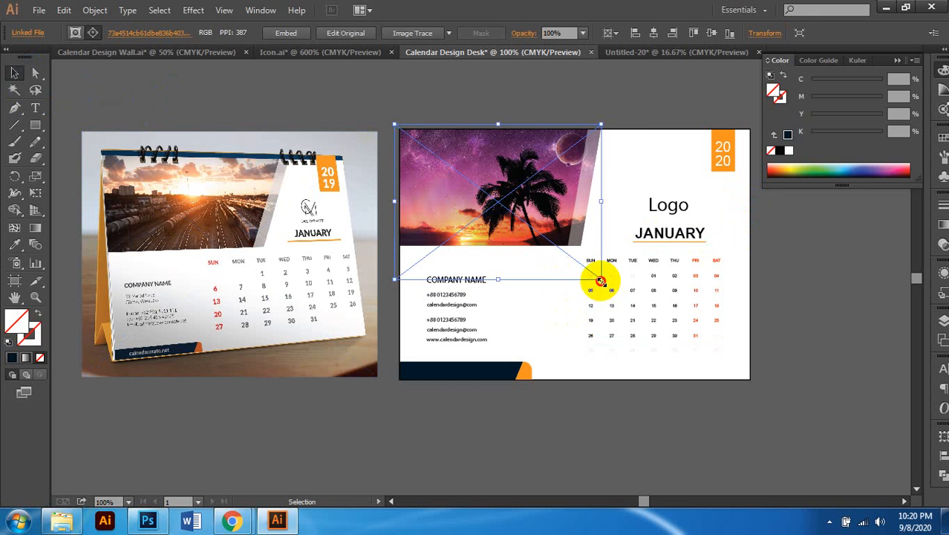
left_click_drag(601, 280, 663, 320)
scroll(678, 191, "left", 2)
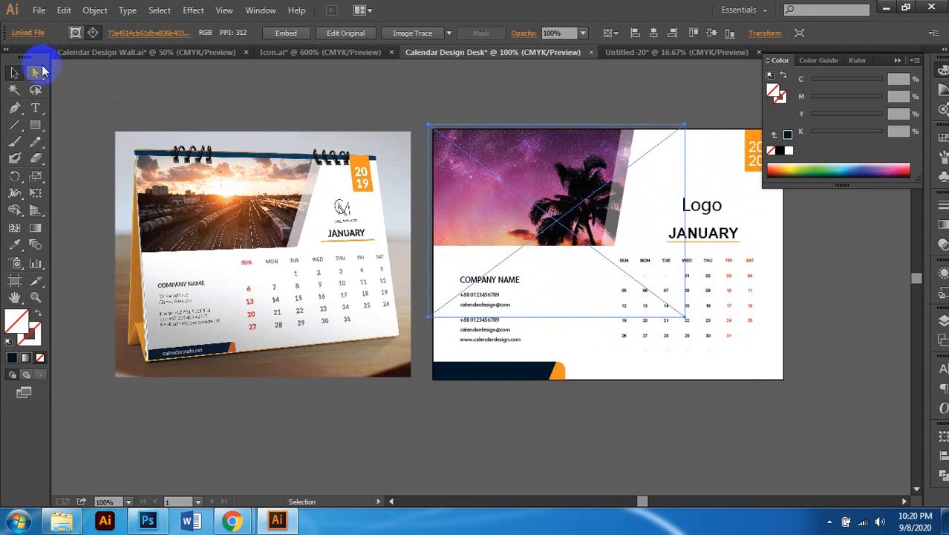
left_click(35, 72)
Step: Move the photo frame's slanted edge right to widen the photo and reveal the planet
left_click(325, 93)
scroll(661, 186, "up", 2)
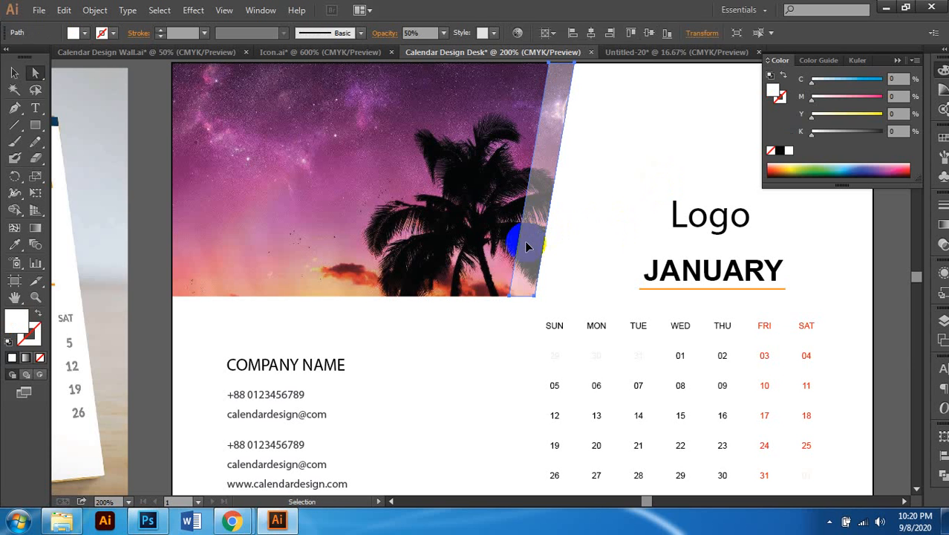
left_click(525, 245)
left_click(547, 250)
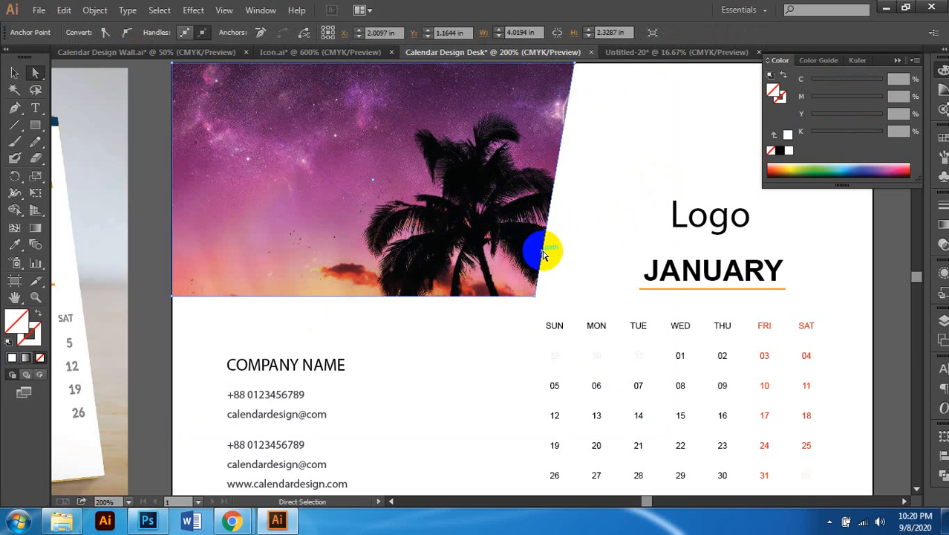
left_click_drag(547, 251, 609, 261)
scroll(586, 299, "left", 1)
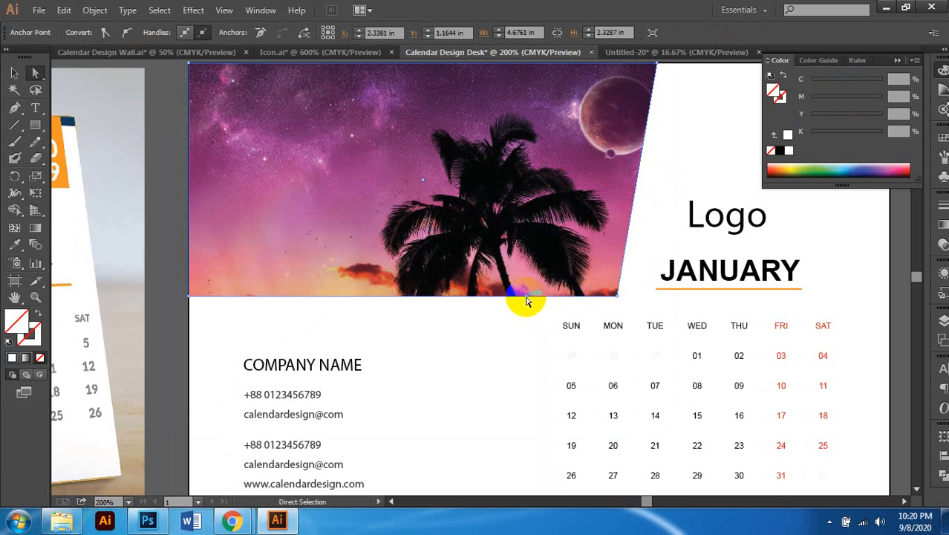
scroll(468, 326, "left", 2)
Step: Paste the translucent white strip in front and align it along the photo's new right edge
left_click(482, 324)
key("ctrl+f")
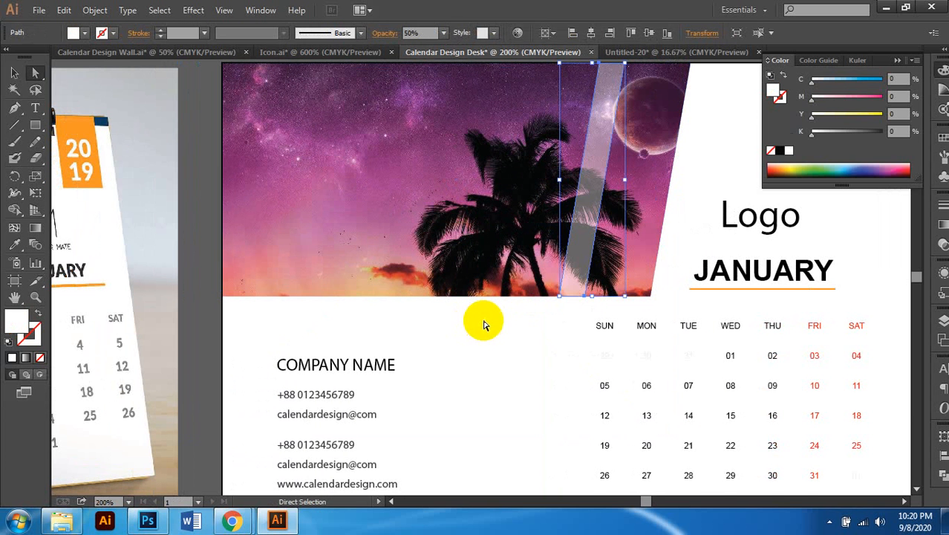
scroll(486, 316, "right", 3)
key("a")
left_click(537, 249)
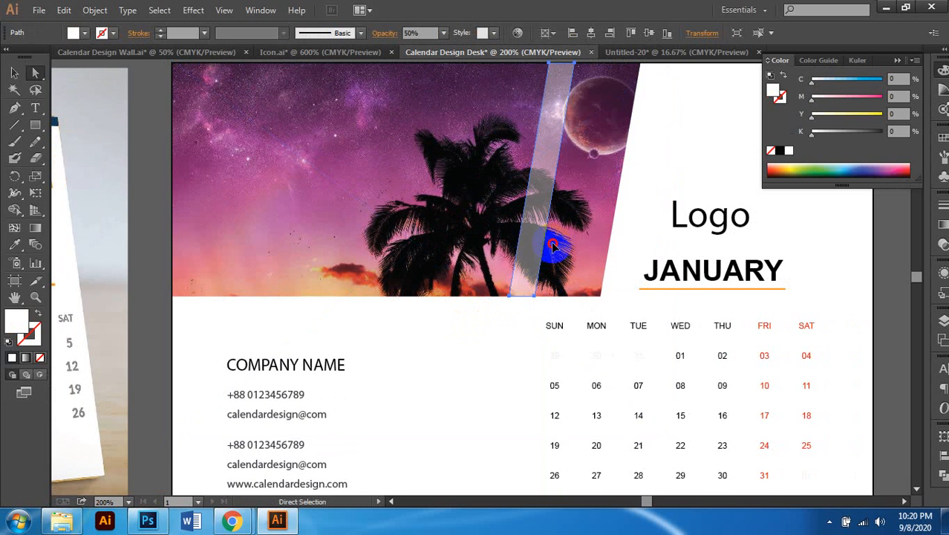
left_click_drag(551, 240, 616, 247)
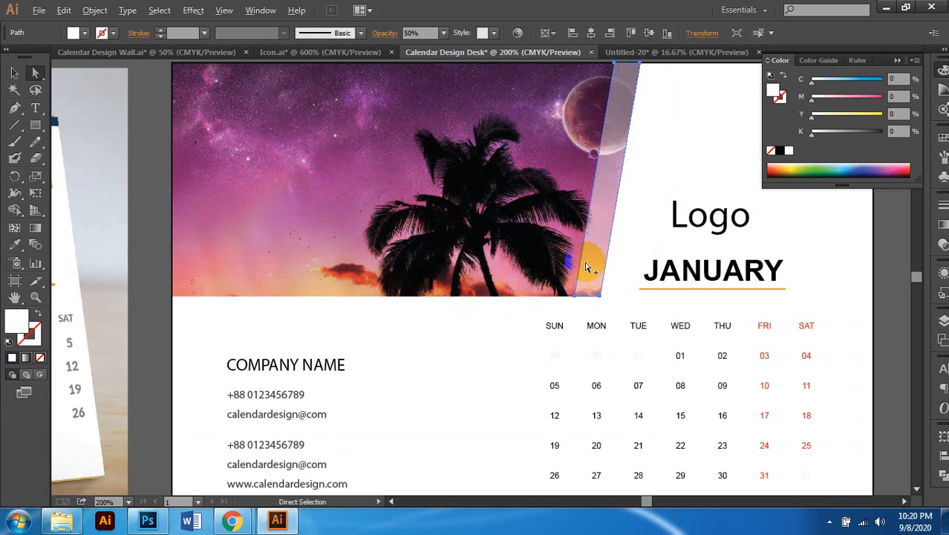
key("ctrl+minus")
left_click(778, 254)
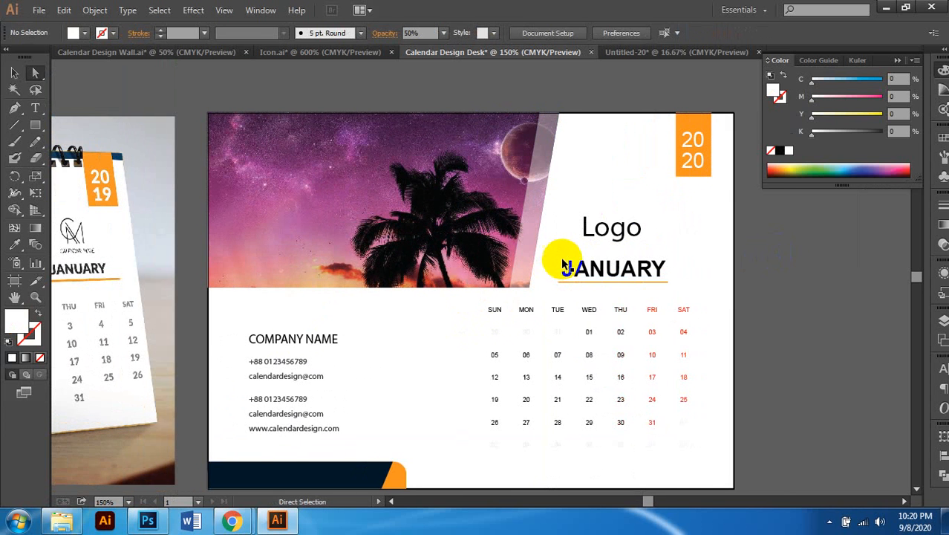
Step: Nudge Logo and JANUARY together slightly to the right
scroll(564, 267, "left", 3)
left_click(14, 72)
left_click(645, 228)
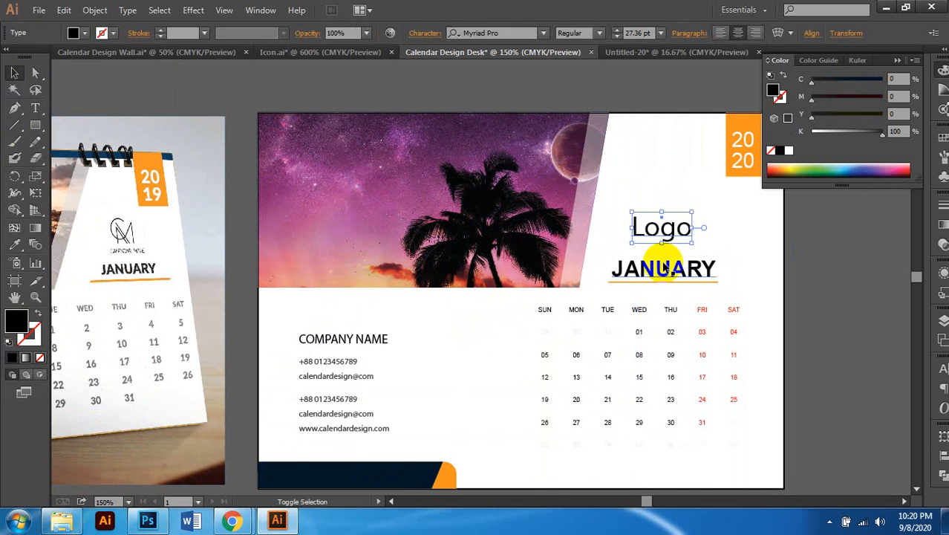
left_click(662, 267, "shift")
key("Right")
key("Right")
key("Right")
key("Right")
key("Right")
key("Right")
key("Right")
key("Right")
key("Right")
key("Right")
key("Right")
key("Right")
key("Right")
key("Right")
key("Right")
key("Right")
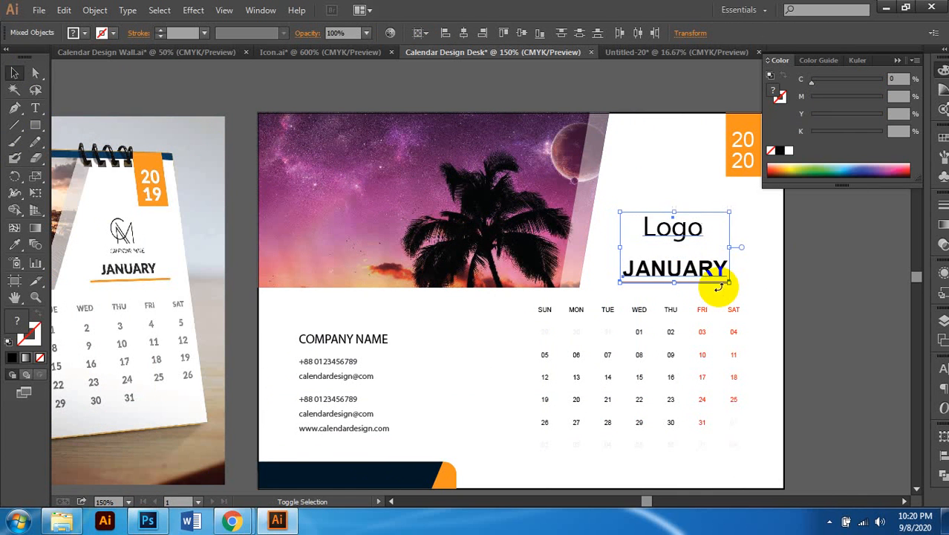
key("Left")
key("Left")
key("Left")
key("Left")
key("Left")
key("Left")
key("Left")
key("Left")
key("Left")
key("Left")
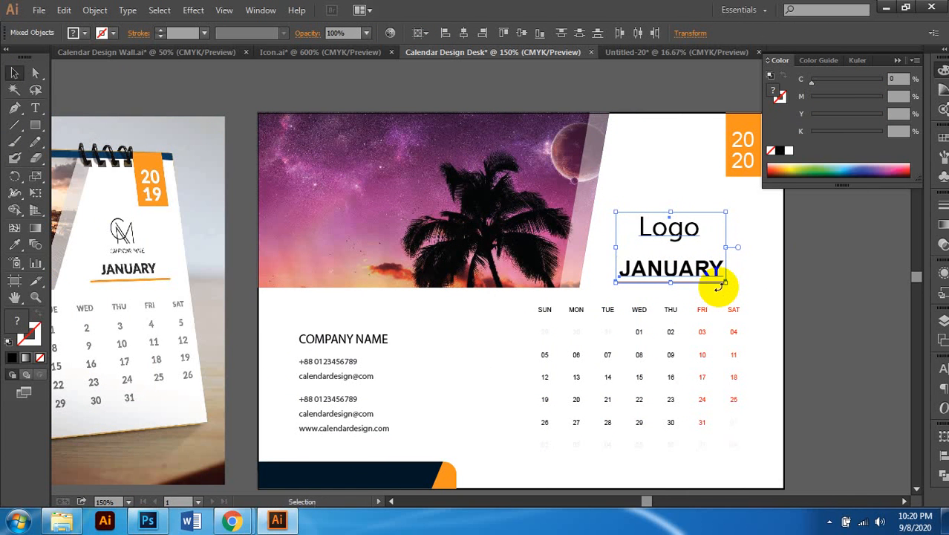
scroll(721, 281, "down", 2, "alt")
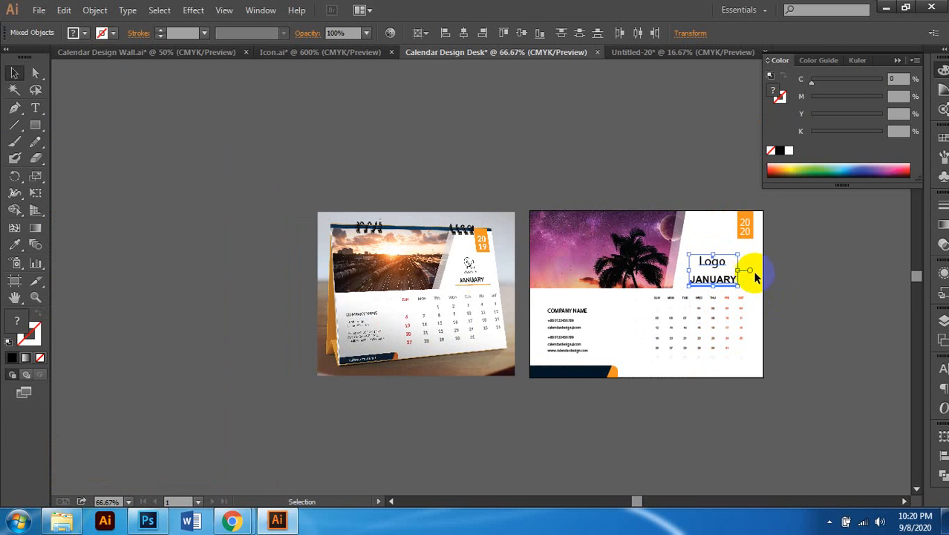
left_click(793, 260)
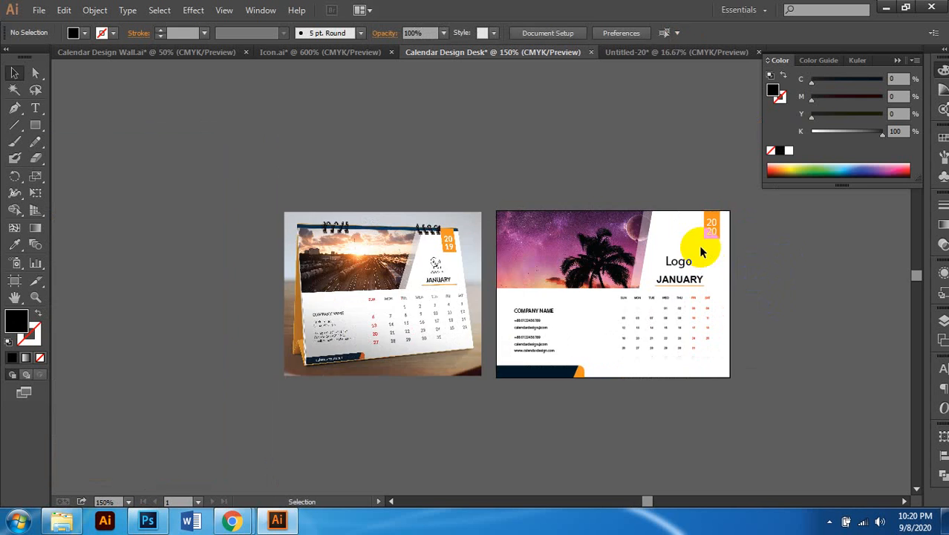
Step: Shorten the navy bottom bar and its orange end together to about 2.23 in wide
scroll(680, 247, "up", 1)
scroll(693, 289, "down", 1)
scroll(694, 288, "down", 2)
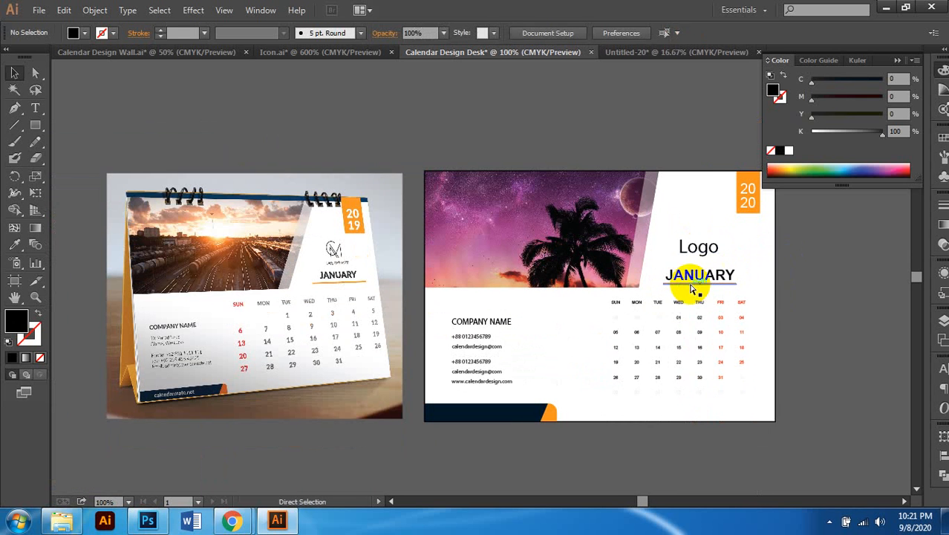
scroll(697, 291, "right", 1)
scroll(671, 316, "down", 1)
scroll(675, 316, "right", 1)
scroll(801, 385, "left", 1)
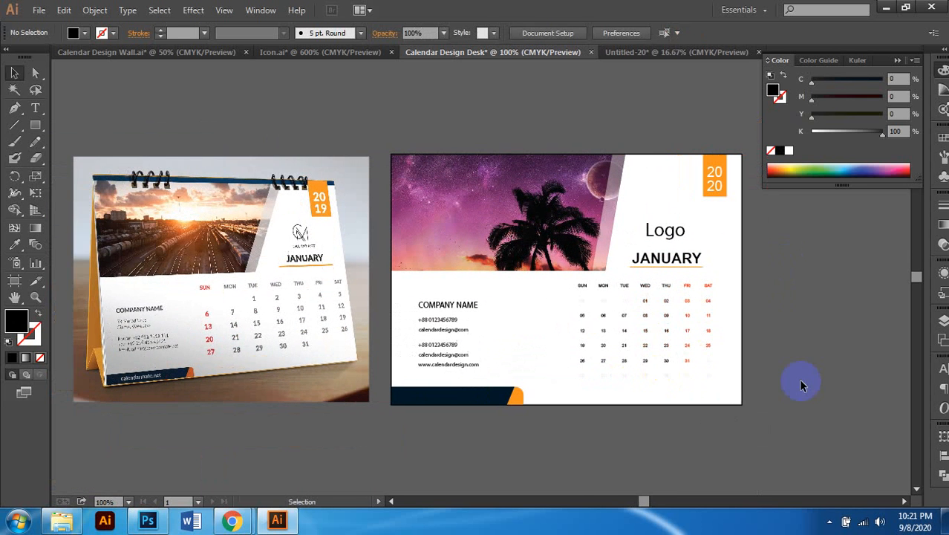
scroll(502, 420, "up", 2)
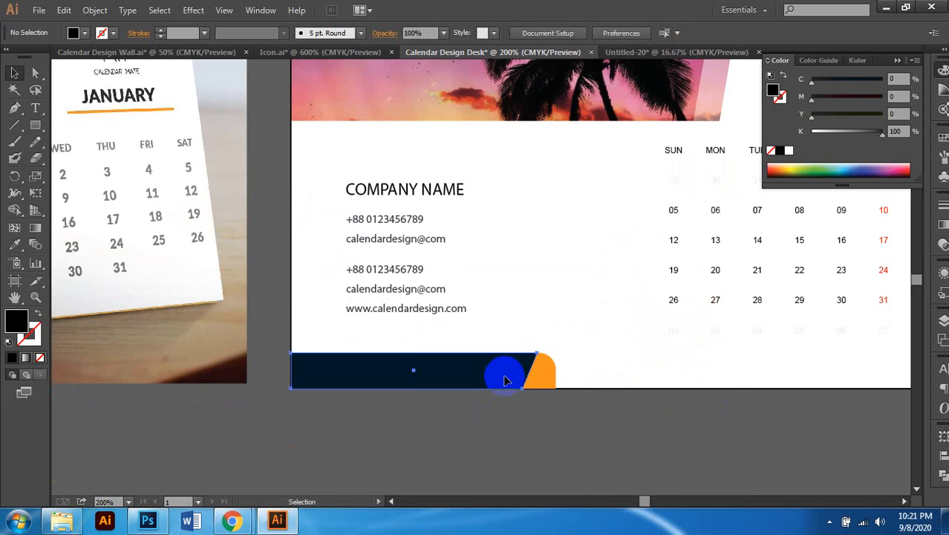
left_click(535, 376)
left_click(540, 377, "shift")
mouse_move(556, 352)
left_mouse_down()
mouse_move(529, 364)
mouse_move(539, 361)
left_mouse_up()
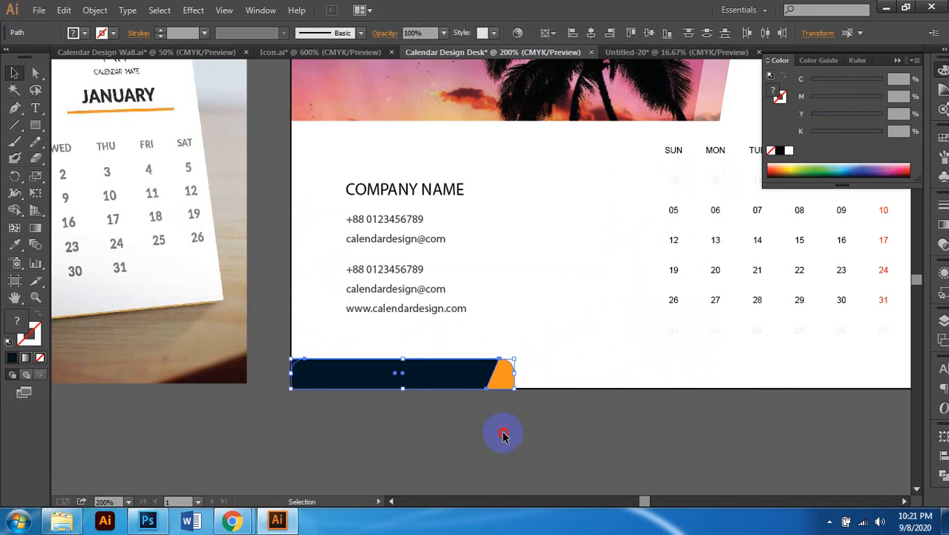
left_click(502, 435)
scroll(511, 426, "down", 3)
scroll(514, 426, "left", 2)
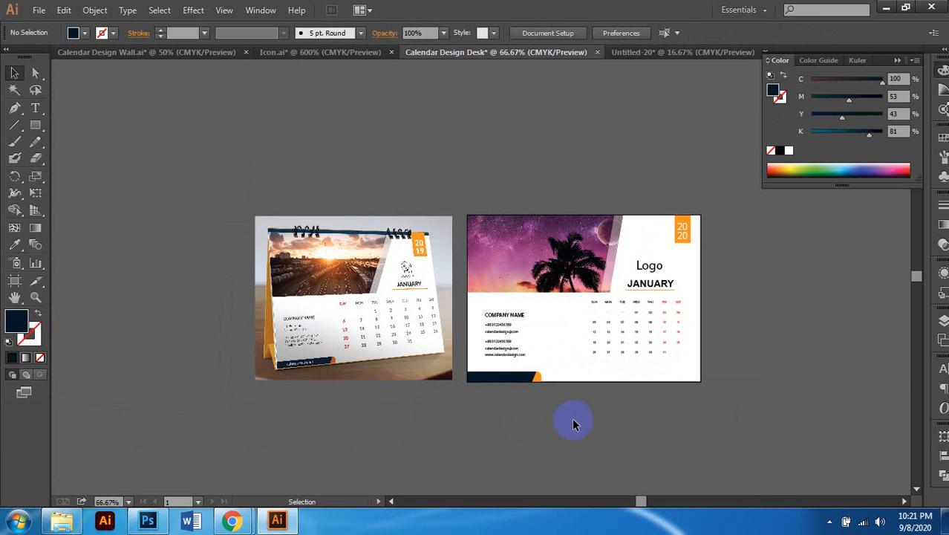
scroll(576, 423, "down", 1)
scroll(576, 423, "right", 1)
scroll(490, 383, "up", 3)
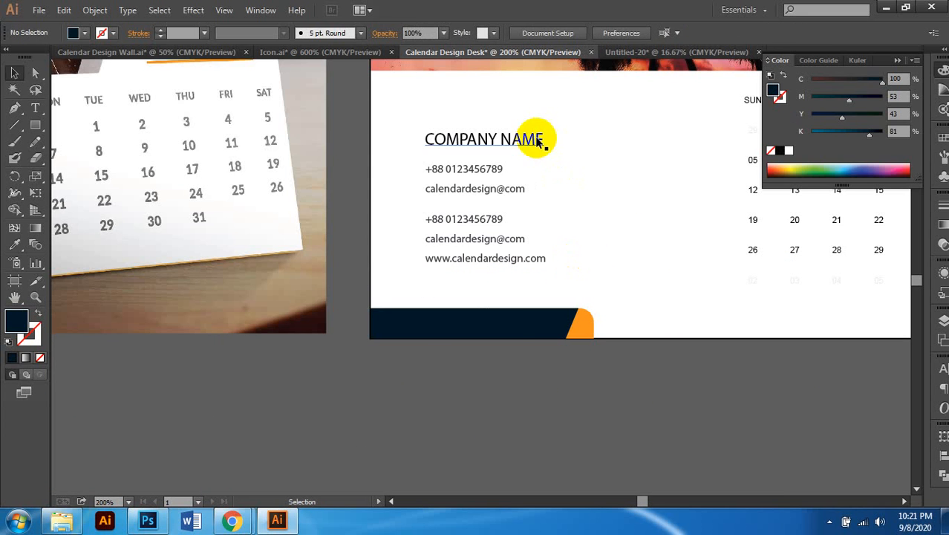
Step: Copy COMPANY NAME onto the navy bar, colour it white, and set its baseline shift to 0
left_click_drag(529, 139, 511, 330)
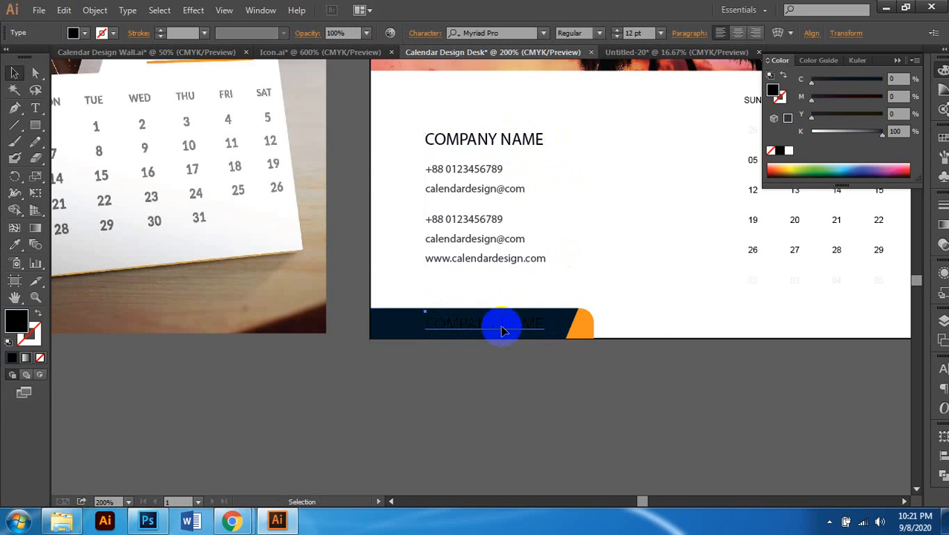
triple_click(502, 330)
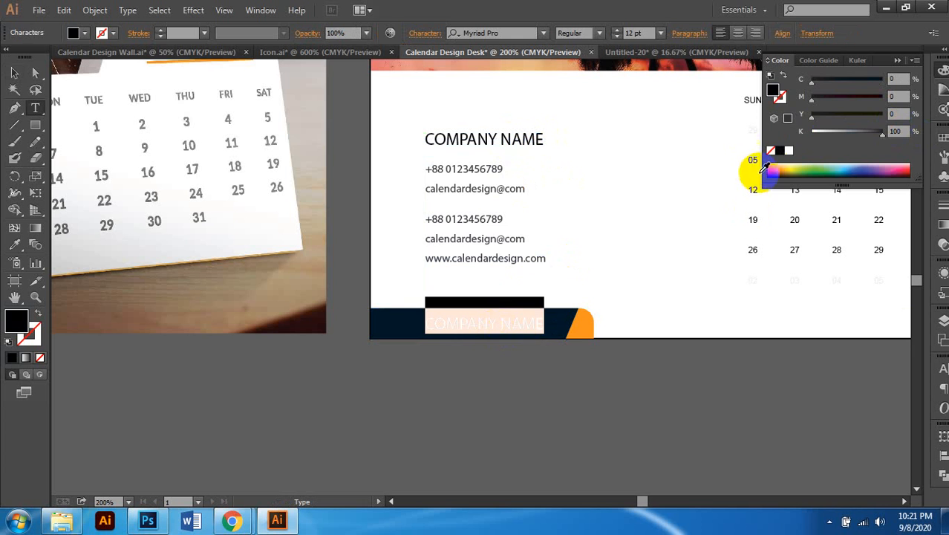
left_click(789, 150)
scroll(490, 320, "left", 1)
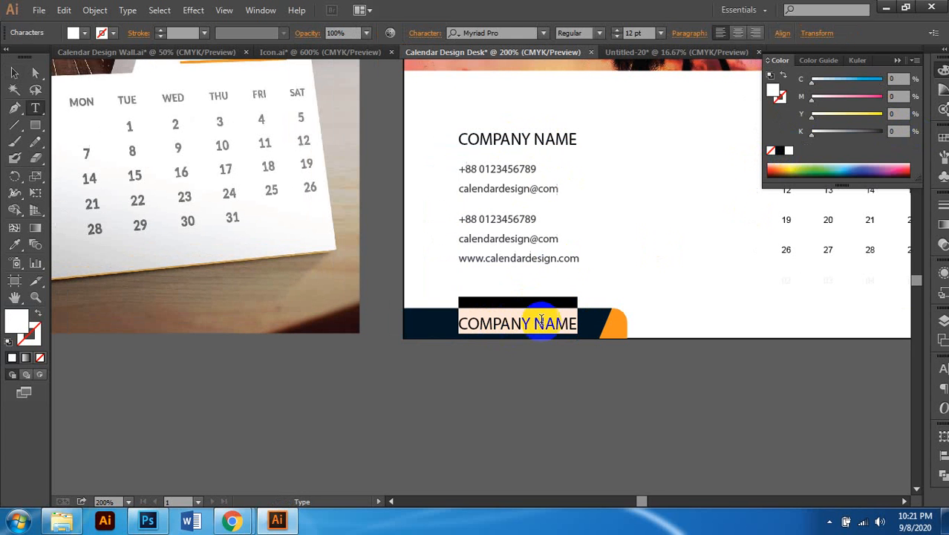
left_click(423, 33)
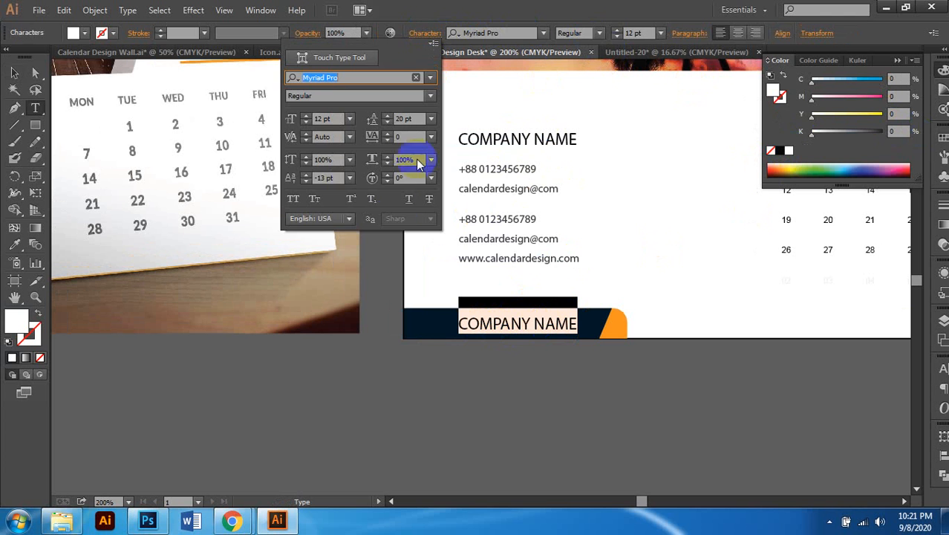
left_click(319, 177)
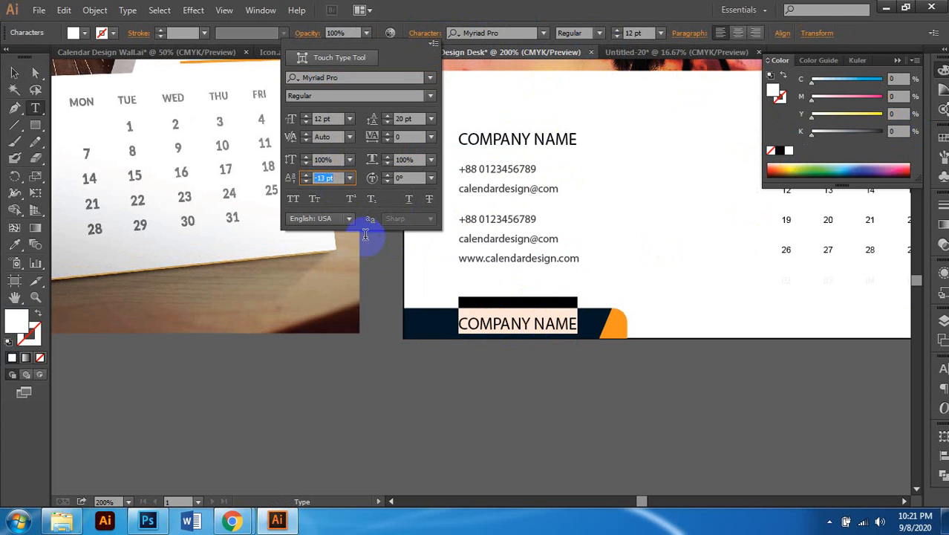
key("Return")
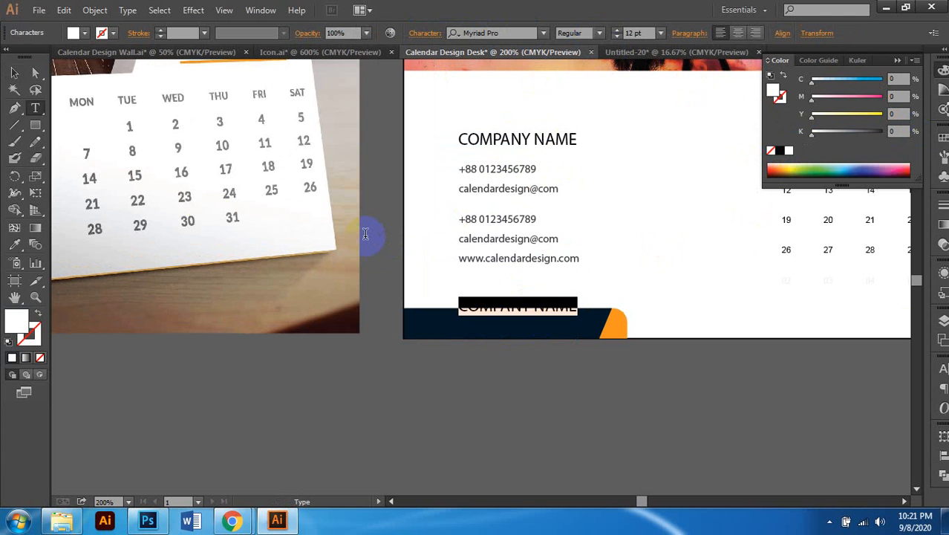
Step: Nudge the white COMPANY NAME copy down until it is centred in the navy bar
left_click(14, 72)
left_click(499, 311)
scroll(497, 329, "up", 1)
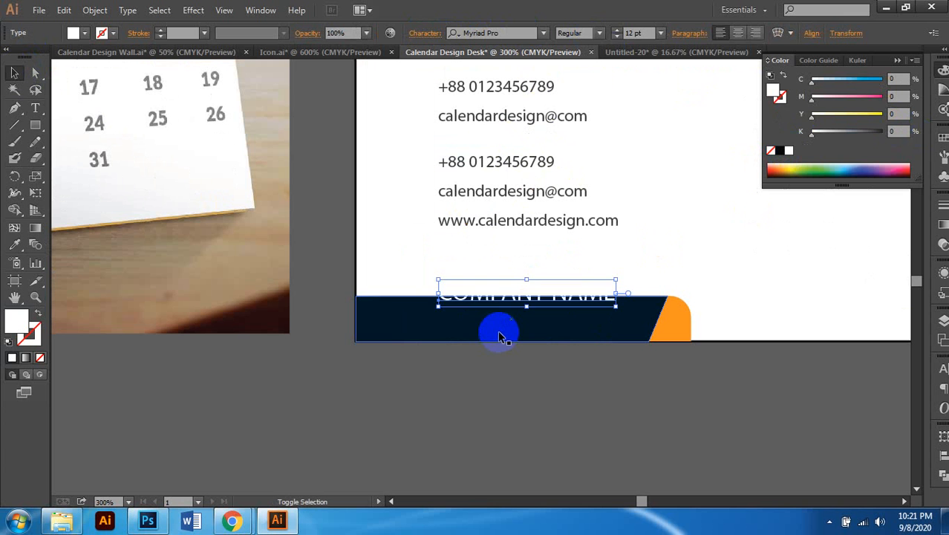
key("Down")
key("Down")
key("Down")
key("Down")
key("Down")
key("Down")
key("Down")
key("Down")
key("Down")
key("Down")
key("Down")
key("Down")
key("Down")
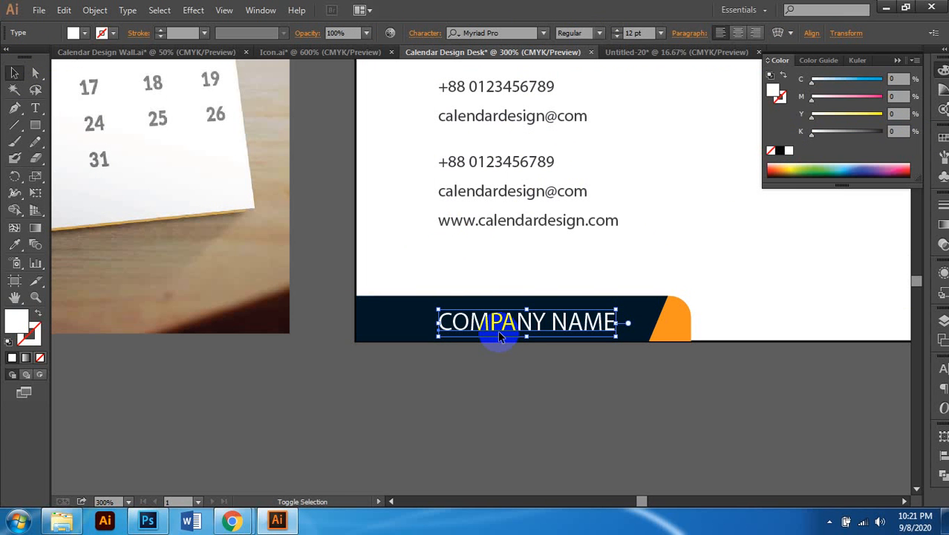
key("Up")
key("Up")
key("Up")
key("Up")
key("Down")
scroll(498, 331, "down", 2)
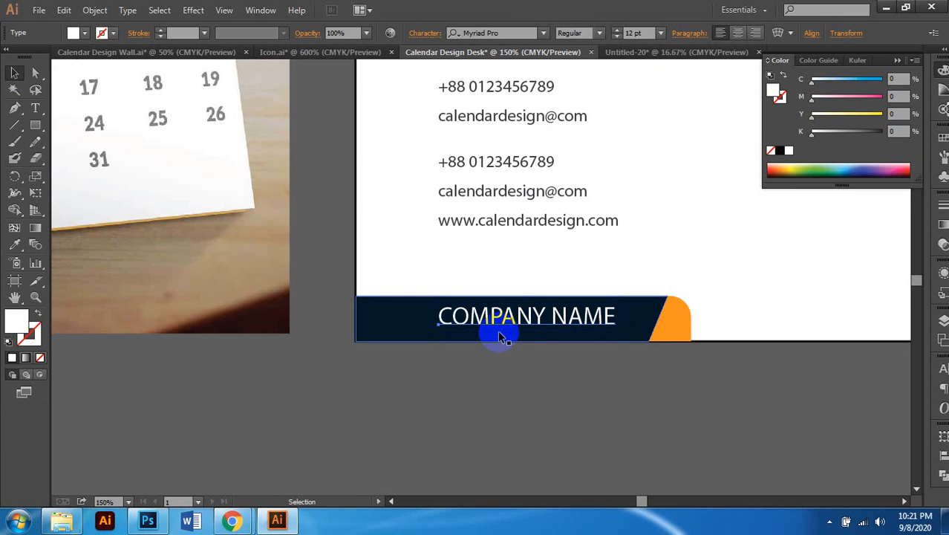
scroll(502, 332, "left", 2)
scroll(612, 346, "right", 1)
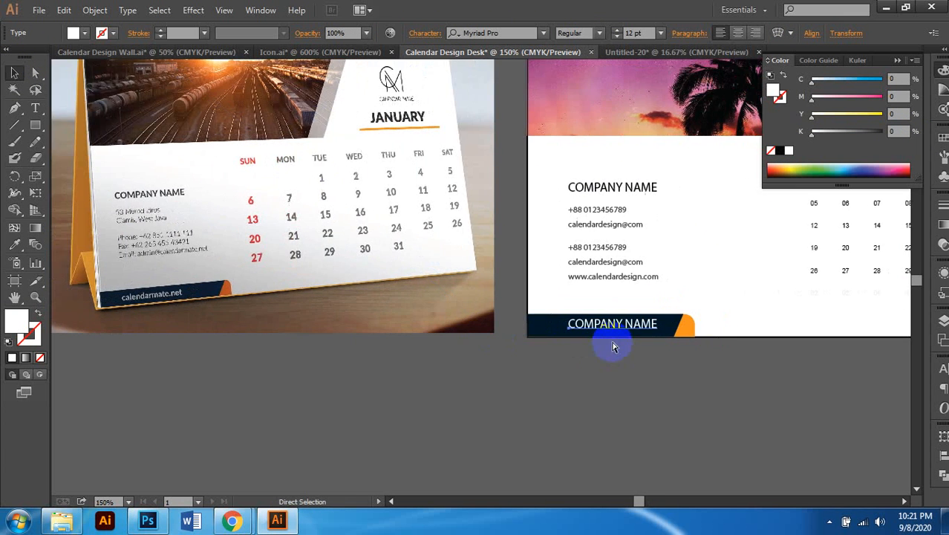
Step: Replace the white text with the website address, typing 'ca' so far
double_click(609, 302)
key("ctrl+a")
scroll(620, 318, "right", 1)
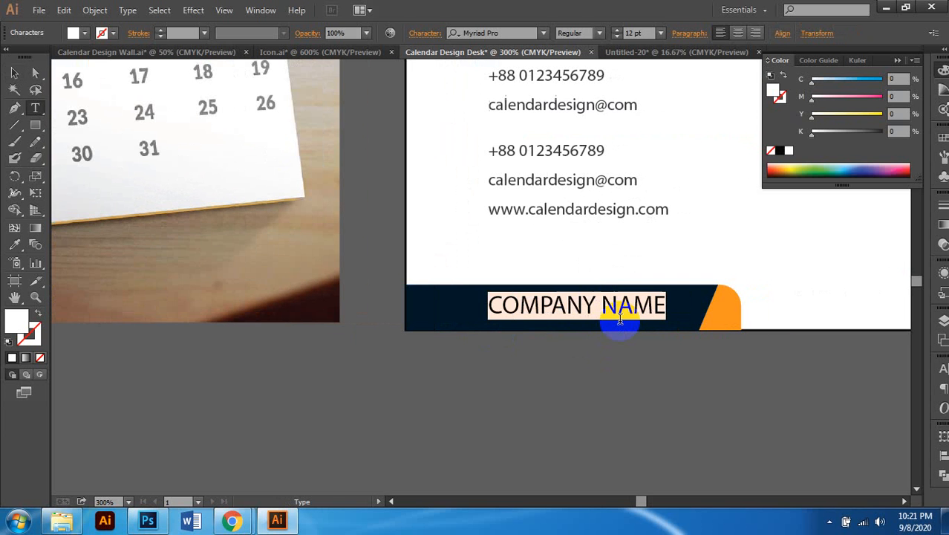
type("calendar.com")
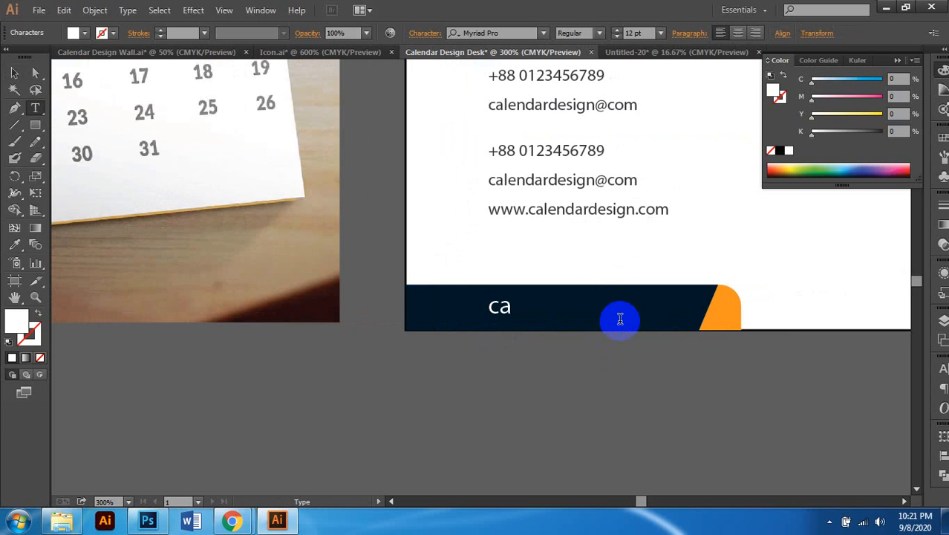
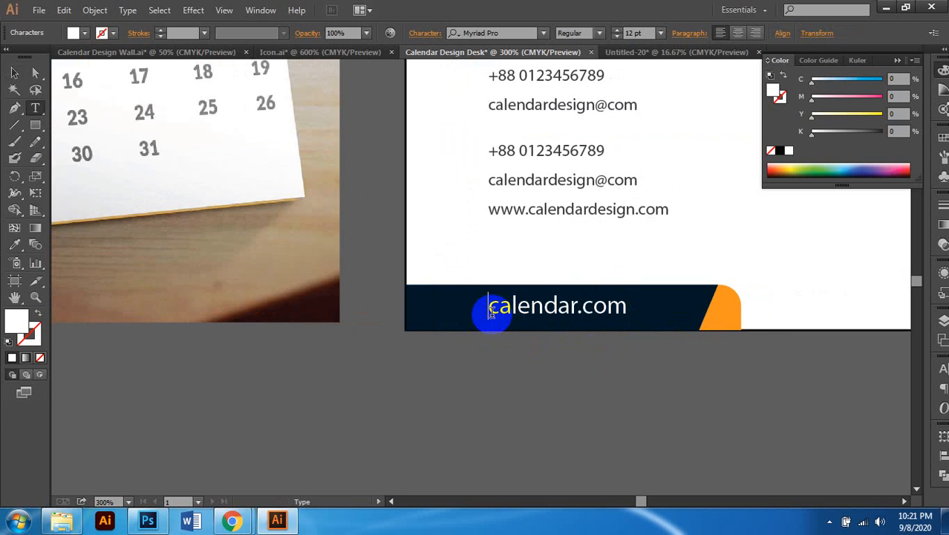
type("www.")
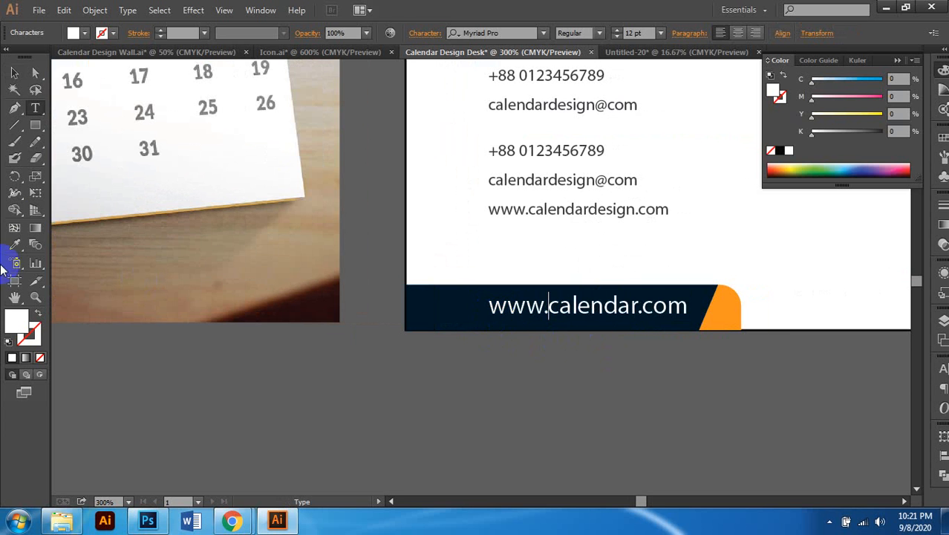
left_click(14, 73)
key("shift+Left")
key("shift+Left")
key("shift+Left")
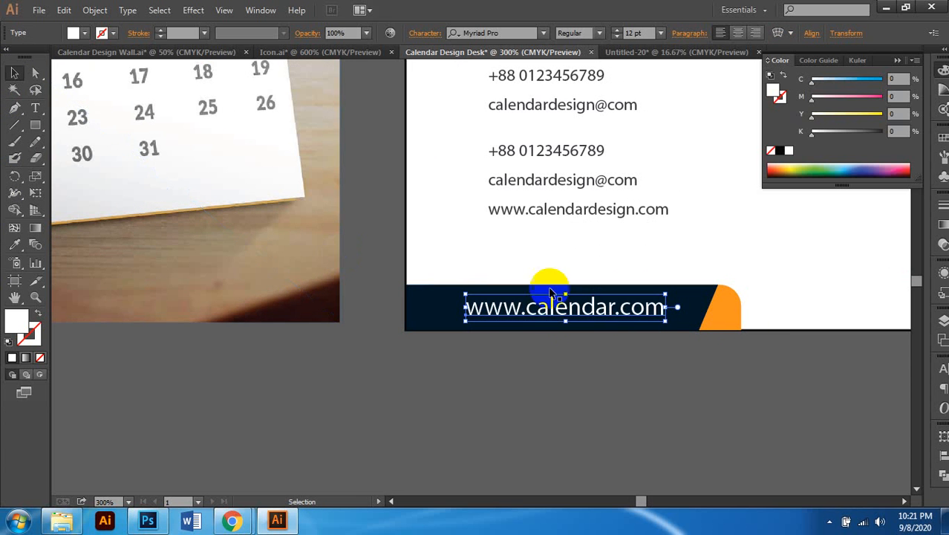
left_click(539, 379)
key("ctrl+minus")
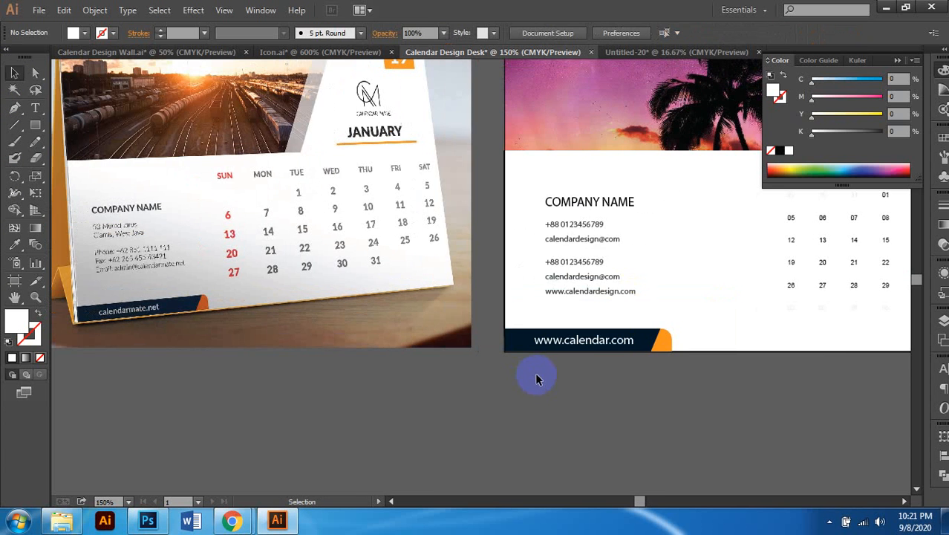
Step: Save the page as Calendar Design Desk.ai in Adobe Illustrator format with the default options
key("ctrl+minus")
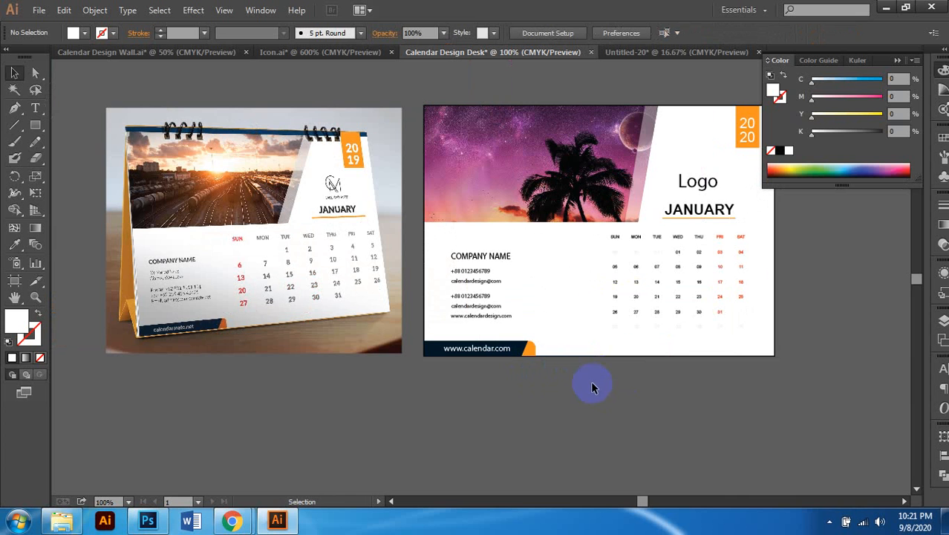
scroll(677, 346, "right", 3)
scroll(676, 338, "up", 2)
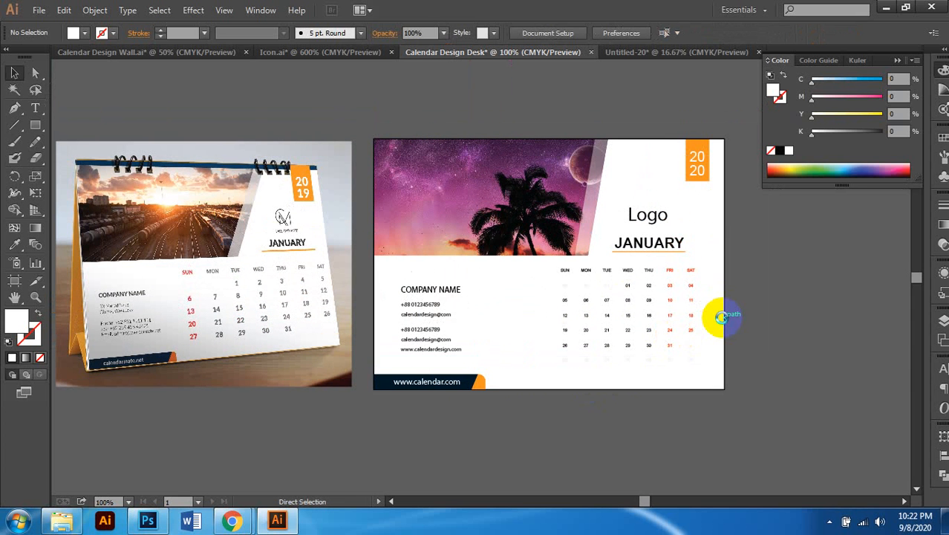
key("ctrl+s")
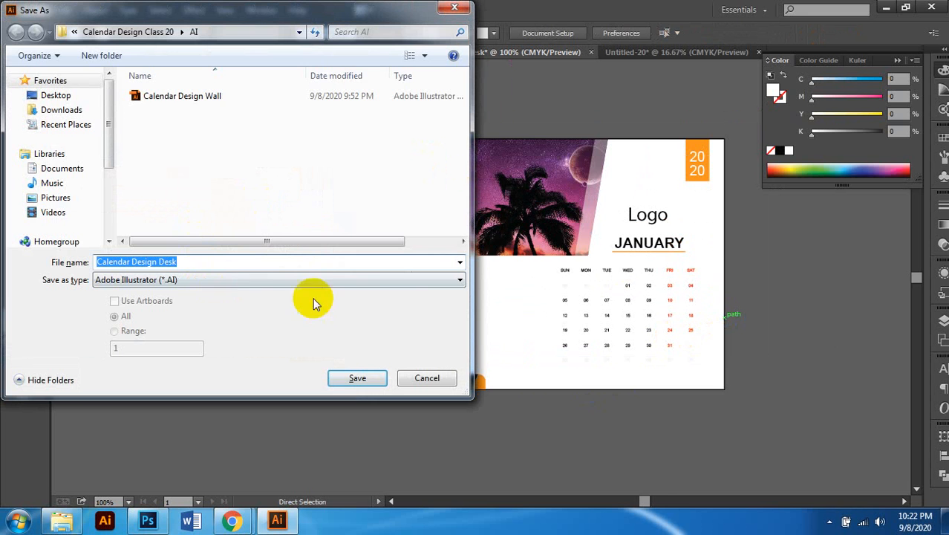
left_click(359, 380)
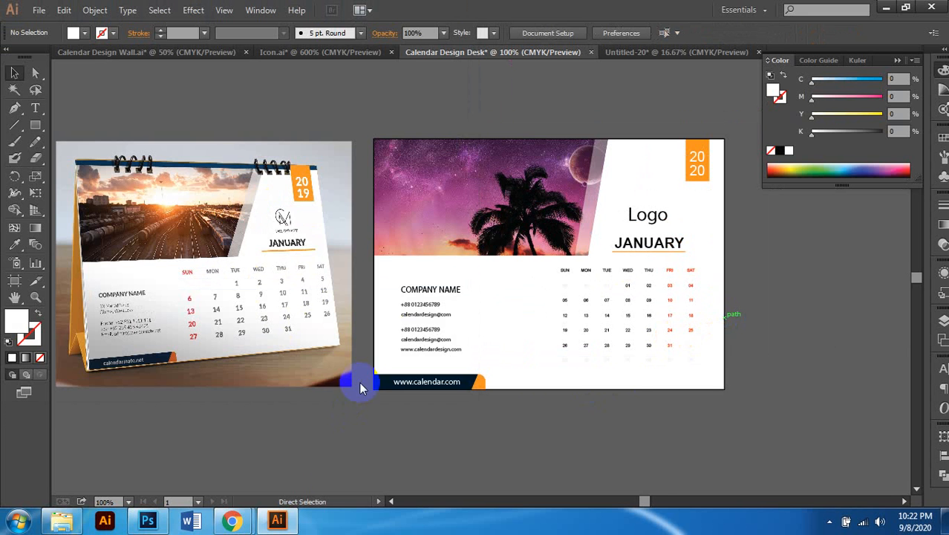
left_click(609, 303)
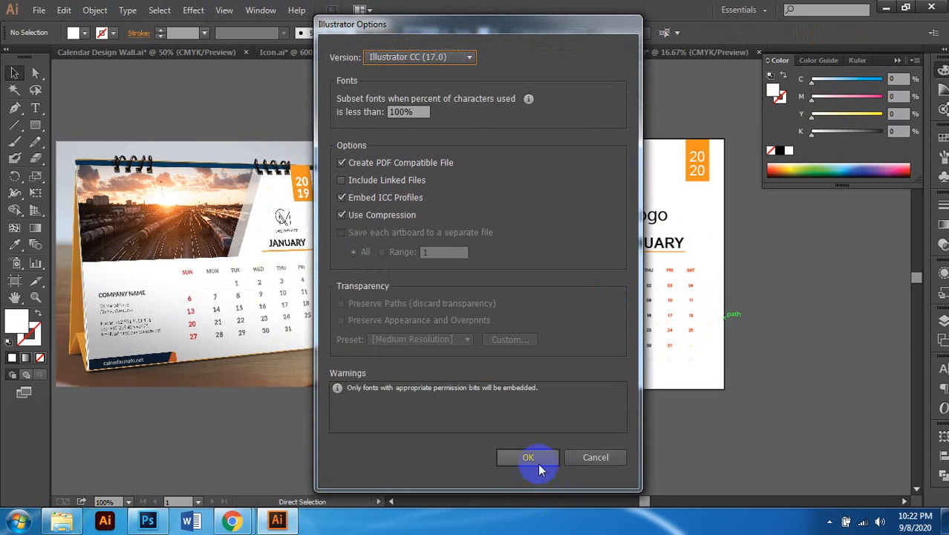
left_click(528, 458)
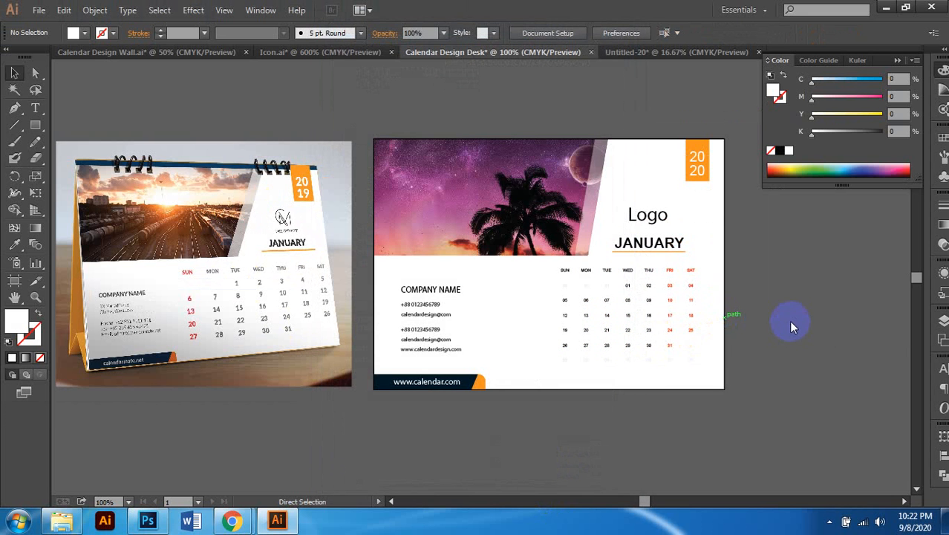
scroll(734, 334, "left", 2)
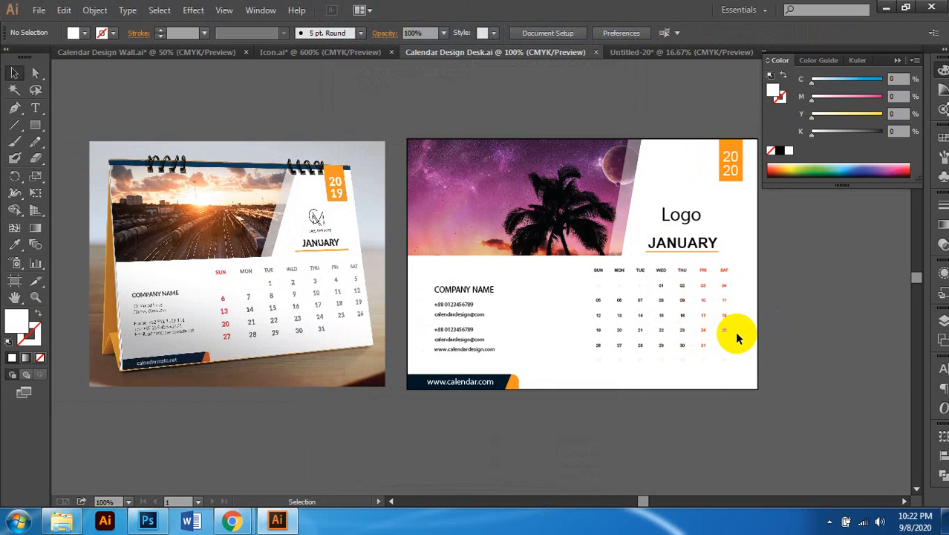
scroll(734, 334, "up", 1)
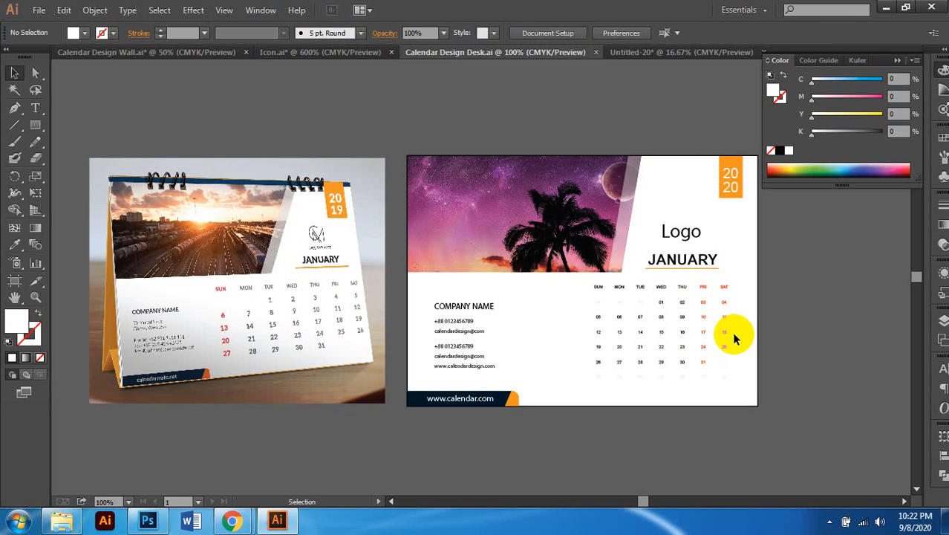
Step: Nudge the date grid a little lower under the JANUARY heading
scroll(708, 355, "up", 1)
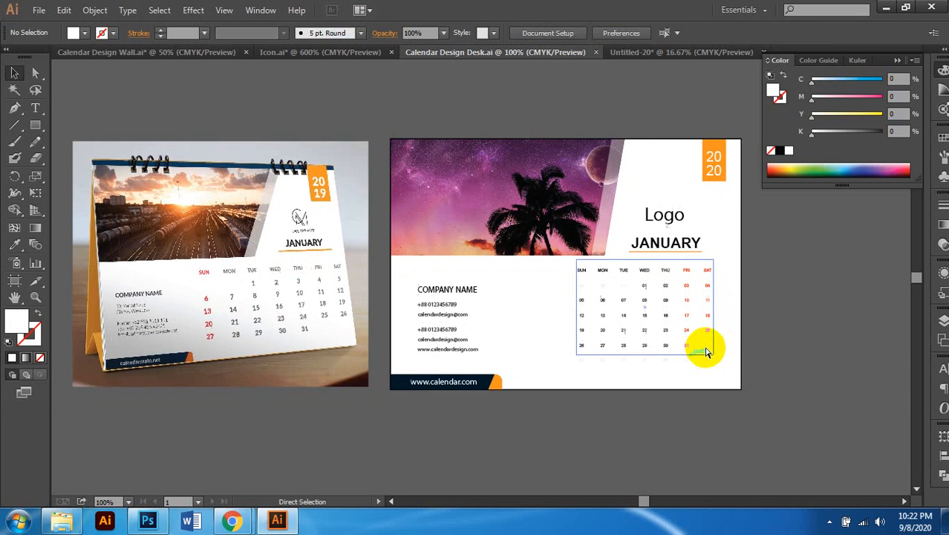
left_click(678, 233)
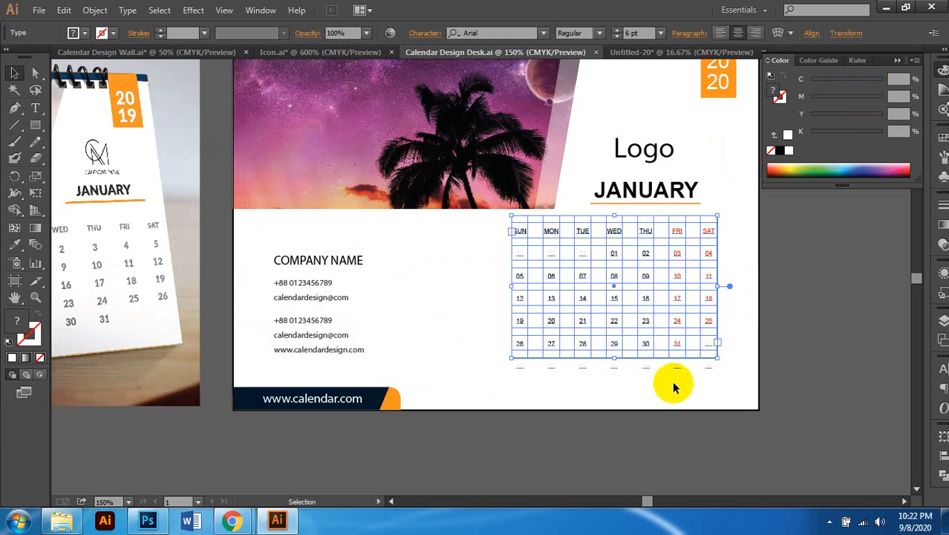
key("Down")
key("Down")
key("Down")
key("Down")
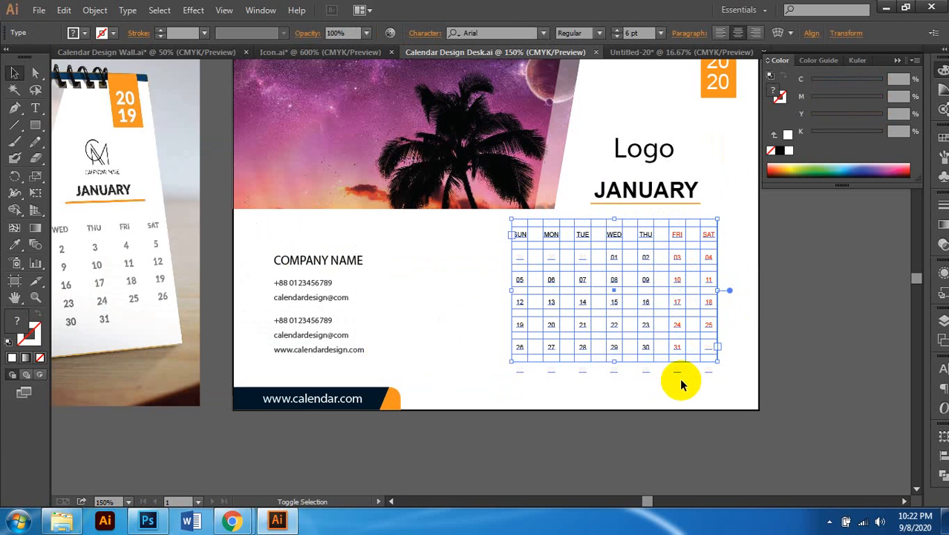
key("shift+Down")
key("shift+Down")
key("shift+Up")
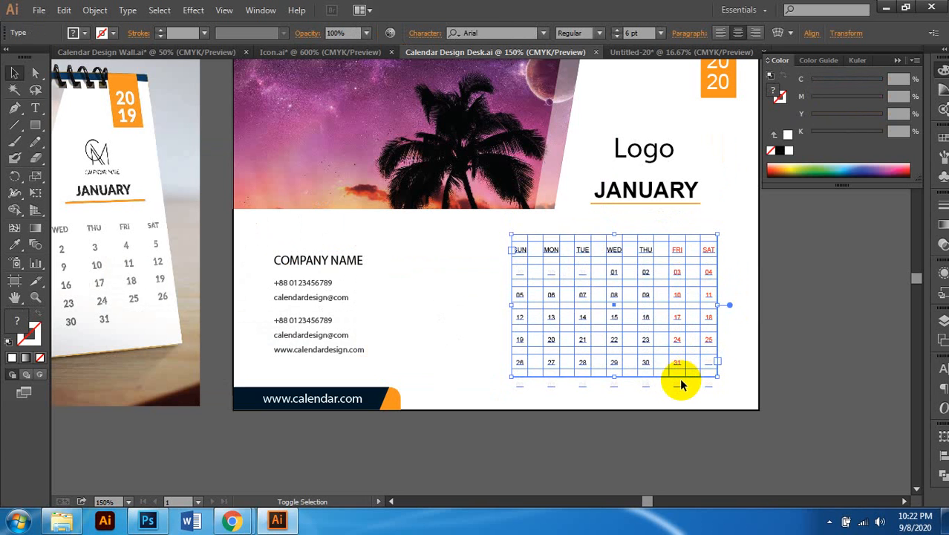
left_click(765, 336)
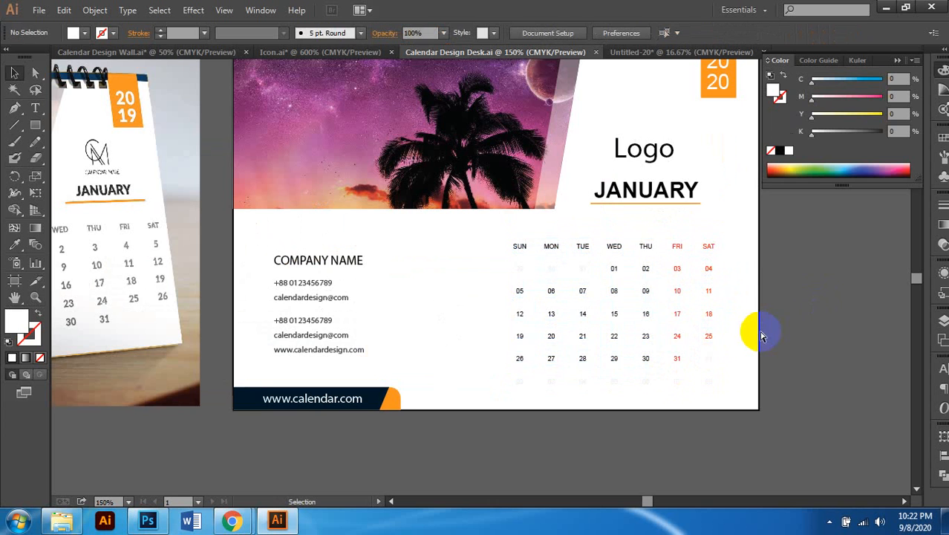
Step: Drag the date grid slightly to the left
scroll(760, 336, "down", 1)
scroll(760, 336, "left", 4)
scroll(758, 336, "up", 2)
scroll(751, 337, "left", 2)
scroll(751, 338, "down", 1)
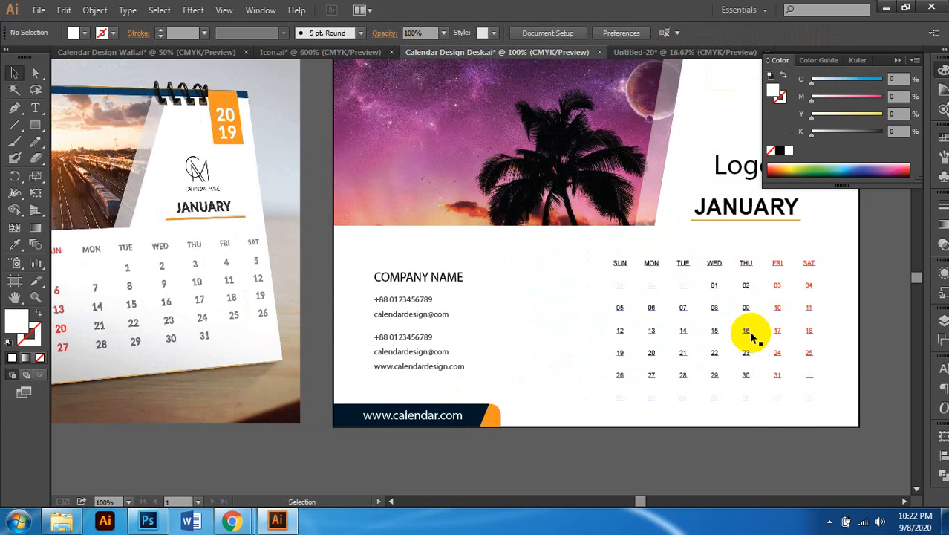
scroll(751, 338, "down", 3)
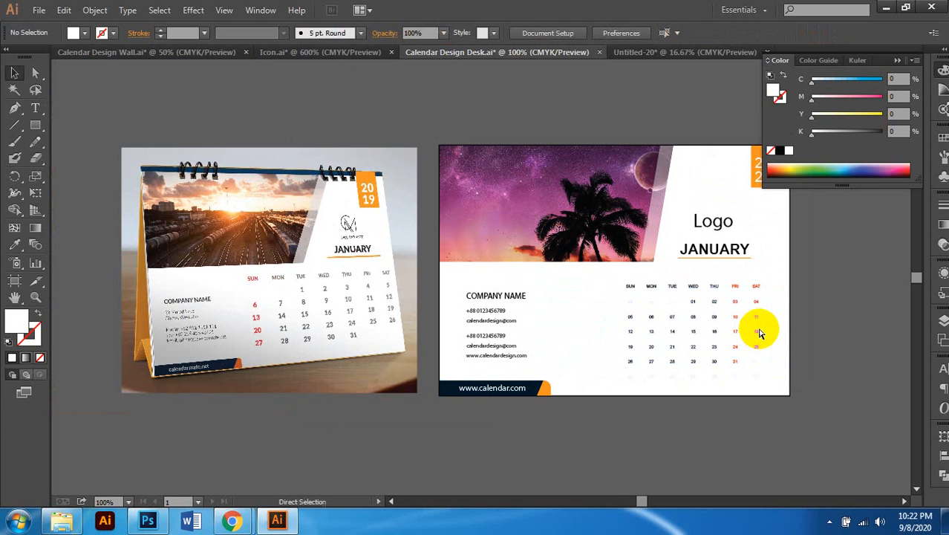
scroll(759, 333, "right", 1)
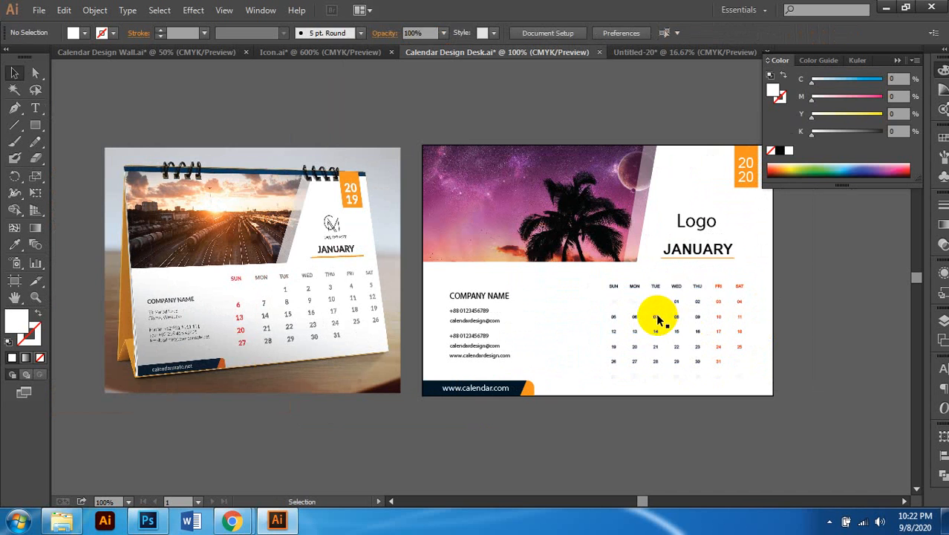
left_click(658, 319)
scroll(658, 318, "up", 1)
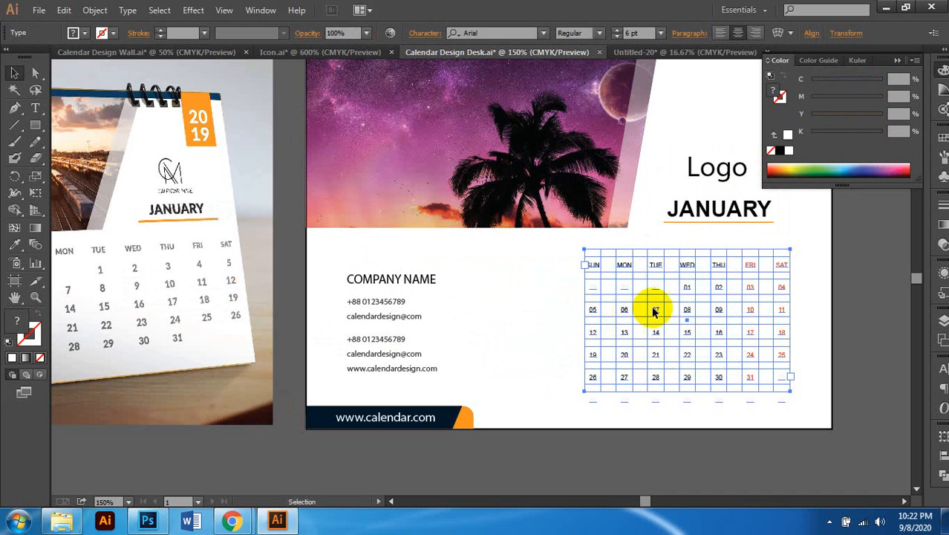
scroll(661, 312, "right", 1)
scroll(755, 290, "up", 1)
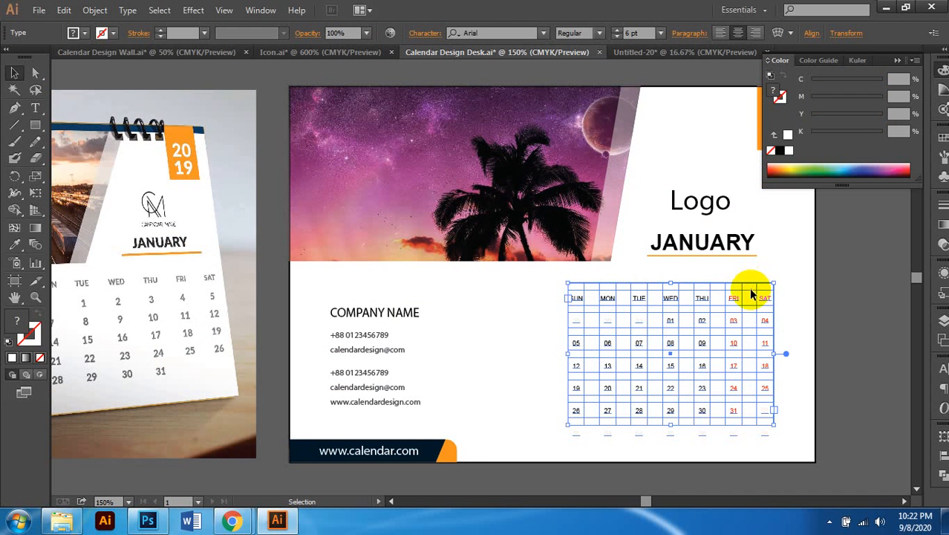
left_click_drag(765, 299, 749, 300)
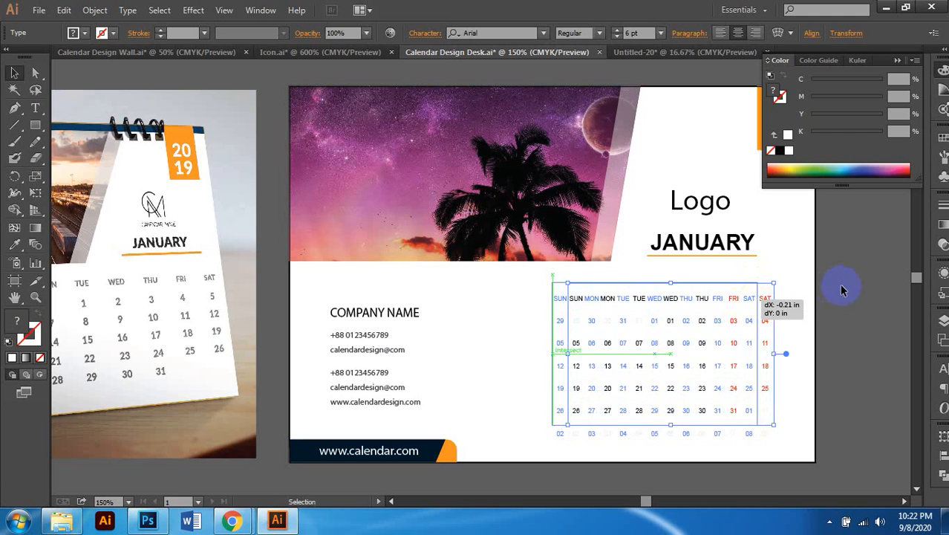
left_click(803, 305)
scroll(798, 305, "down", 2)
scroll(797, 305, "right", 1)
scroll(798, 305, "down", 1)
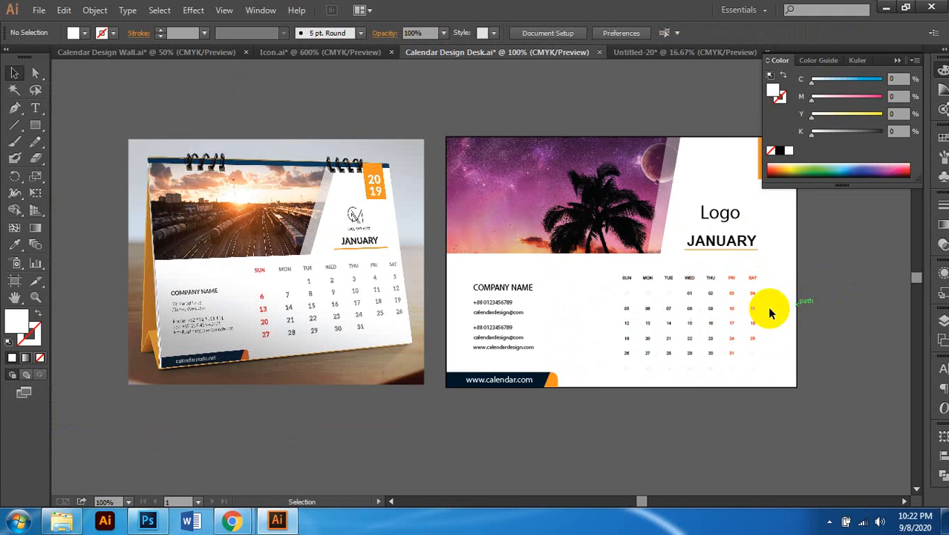
scroll(635, 312, "left", 1)
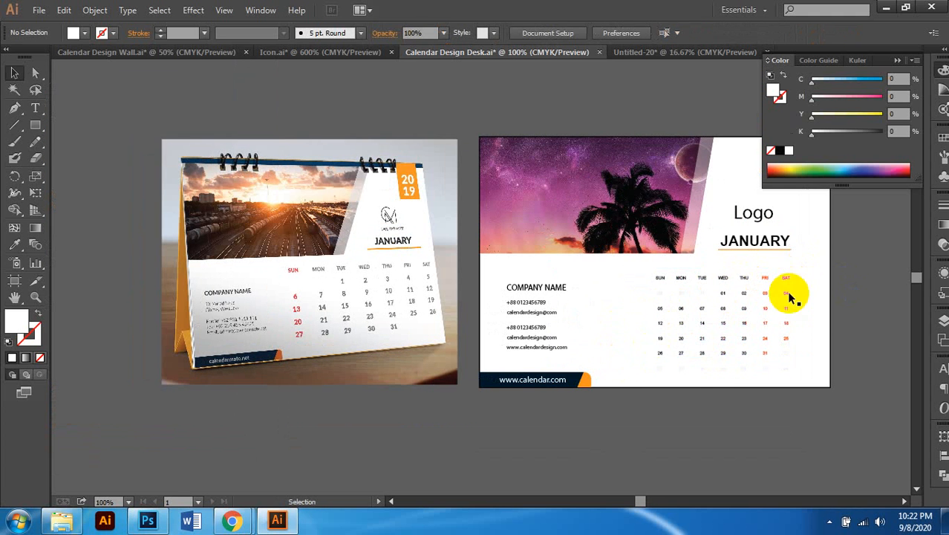
Step: Check the date grid's placement and recentre the view on the calendar and reference photo
left_click(725, 297)
scroll(724, 297, "right", 1)
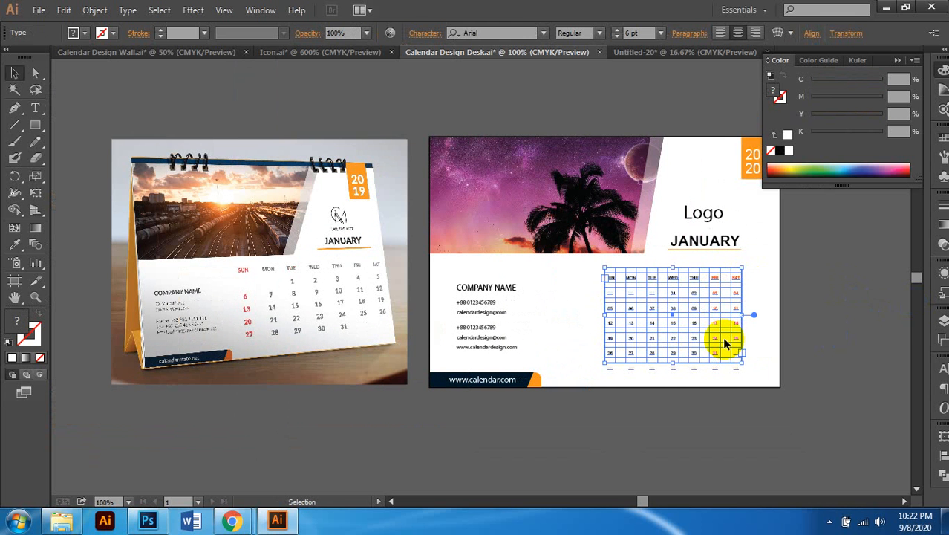
left_click(822, 282)
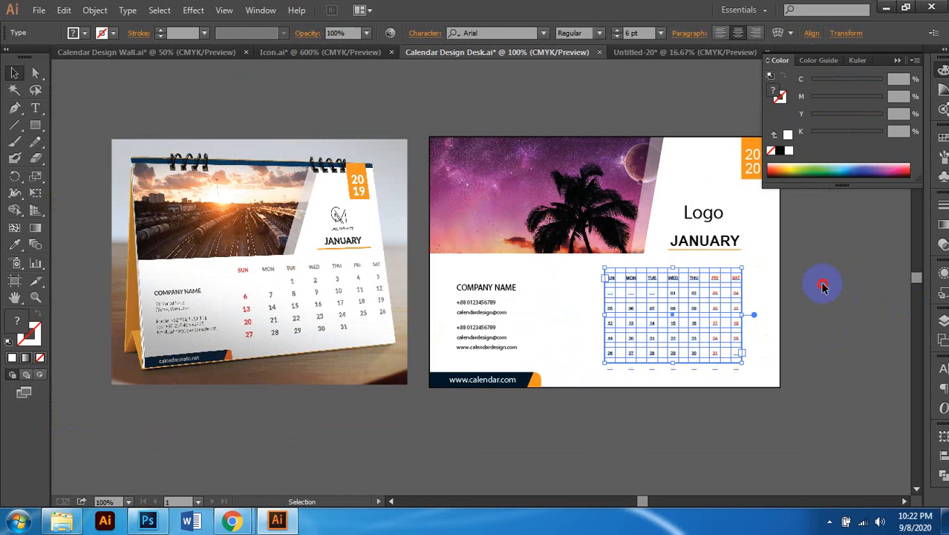
scroll(730, 317, "right", 1)
key("v")
left_click(335, 314)
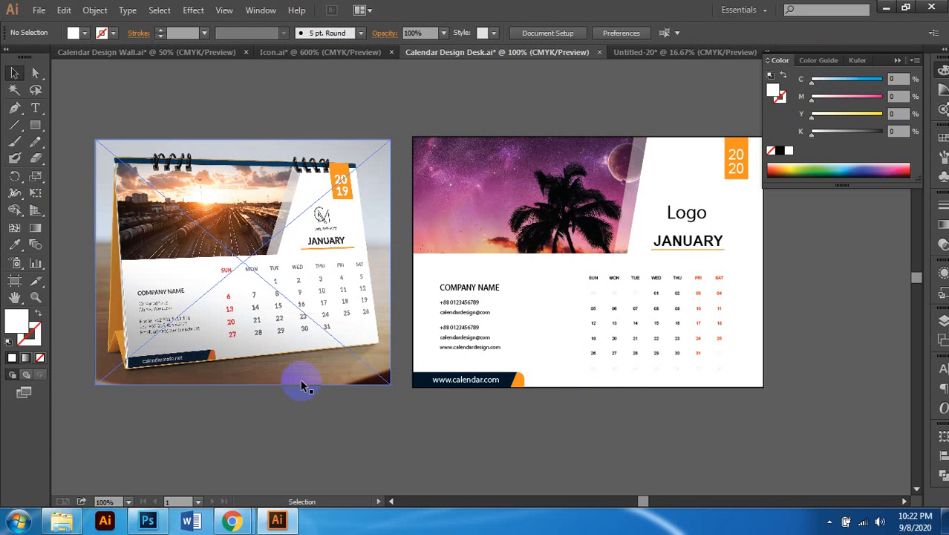
left_click(520, 280)
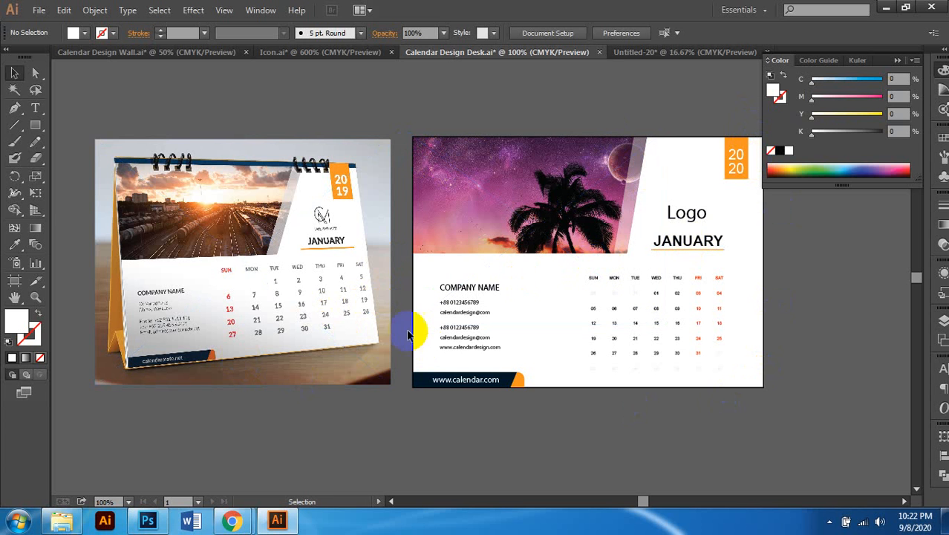
left_click_drag(622, 253, 590, 252)
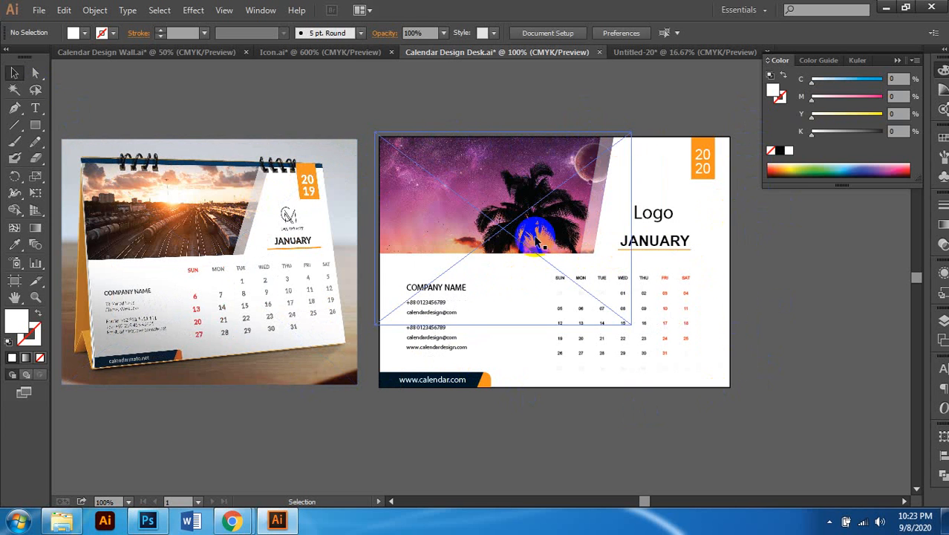
scroll(533, 235, "left", 1)
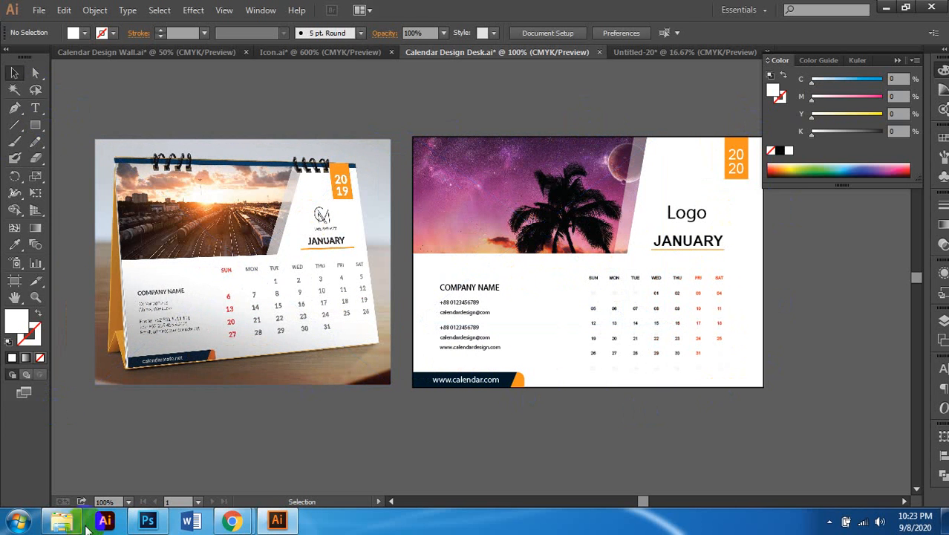
Step: Drop the sunset tree photo onto the page and enlarge it from the top-left to about 8.03 × 4.99 in
left_click(61, 520)
left_click_drag(484, 123, 804, 308)
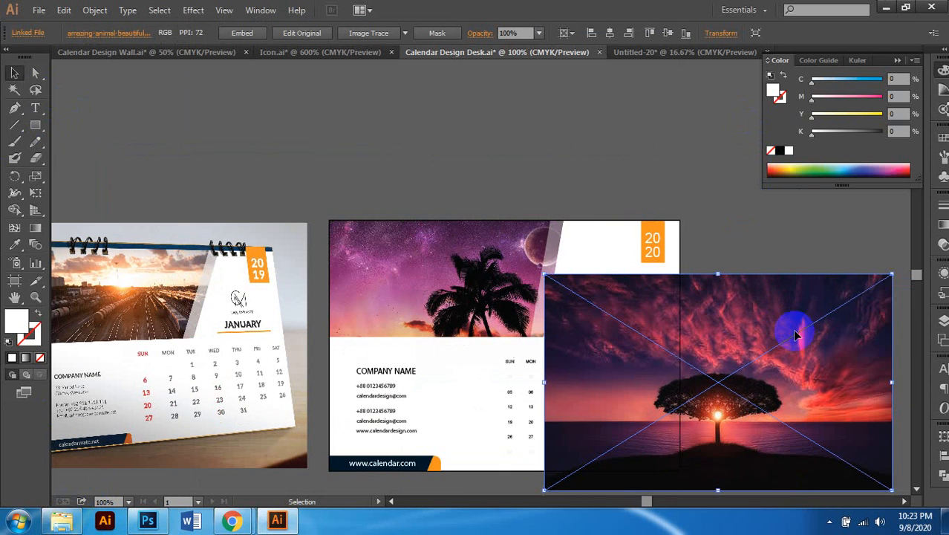
left_click_drag(799, 333, 589, 276)
scroll(629, 278, "down", 4)
left_click_drag(675, 324, 732, 381)
Step: Lock the sunset tree photo with Ctrl+2
key("ctrl+y")
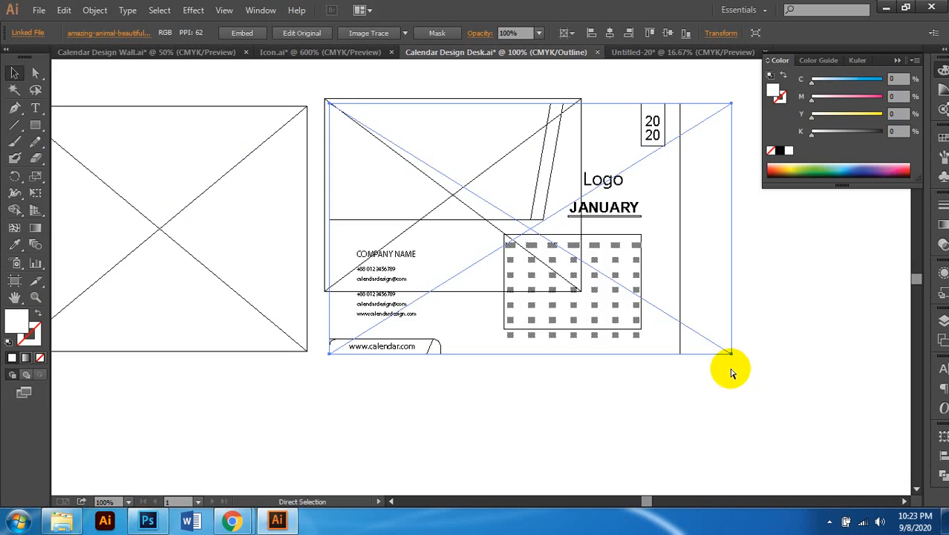
left_click(638, 245)
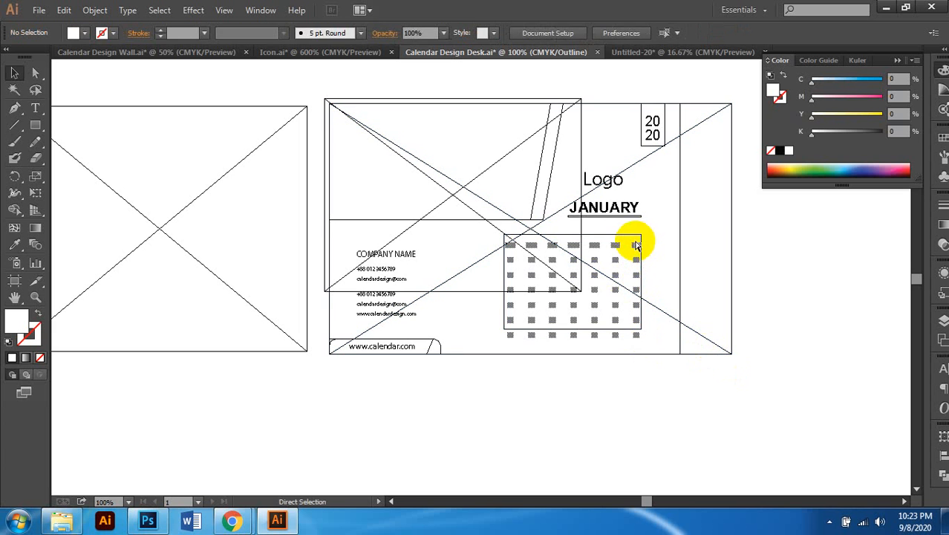
key("ctrl+y")
left_click(636, 240)
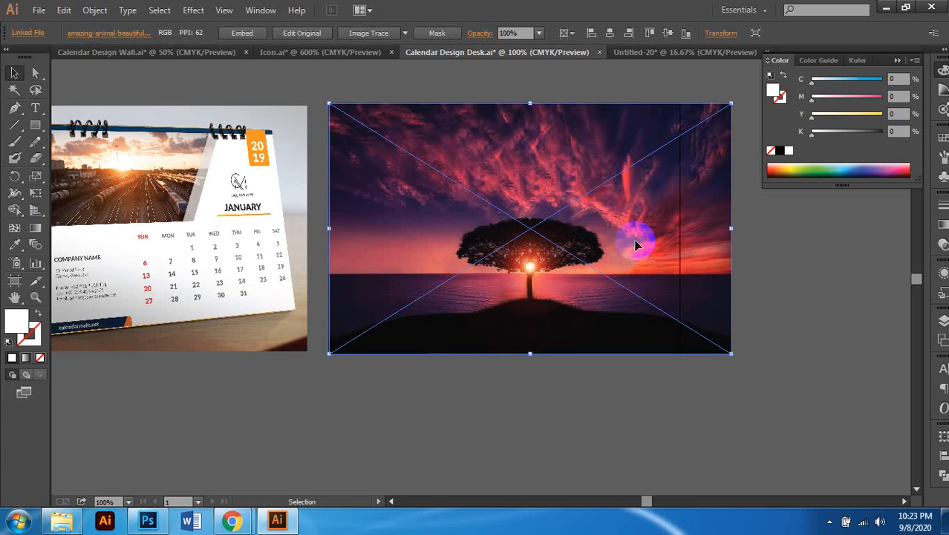
key("ctrl+2")
Step: Bring the date grid, JANUARY, Logo, 2020, contact text, website text and bar in front of the photo
key("ctrl+y")
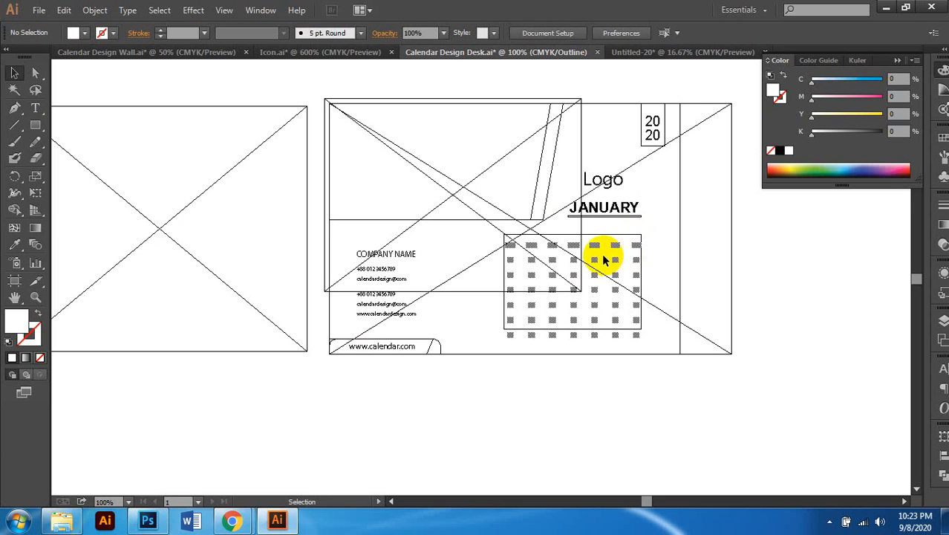
left_click(605, 249)
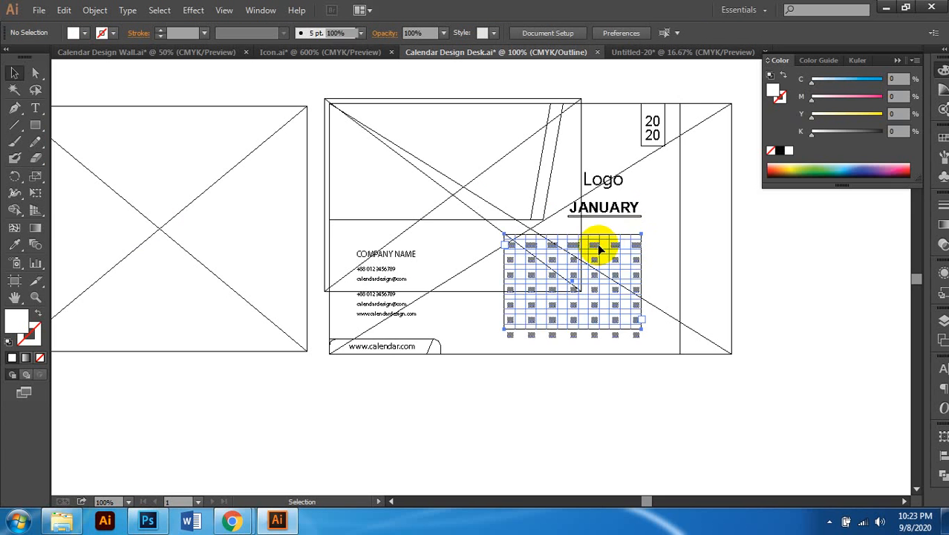
left_click(623, 208, "shift")
left_click(611, 186, "shift")
left_click(652, 125, "shift")
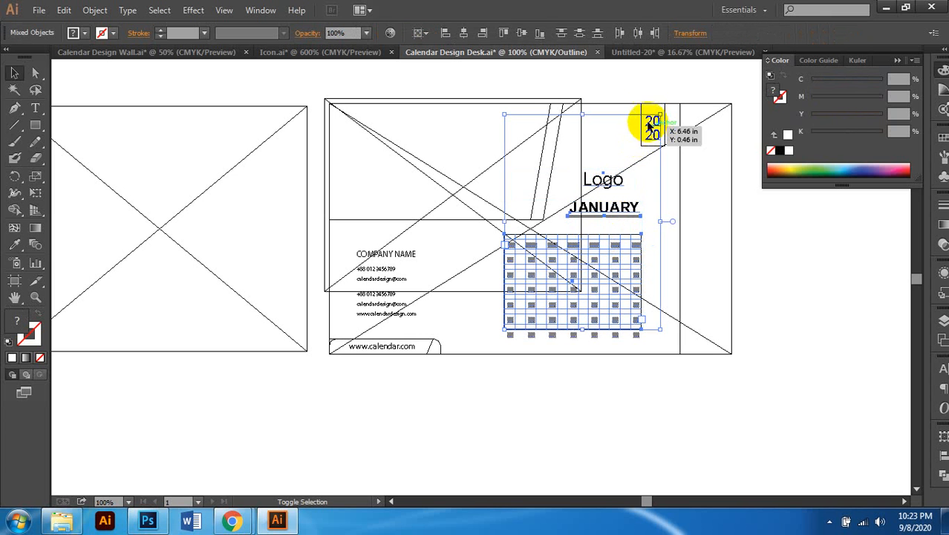
left_click(398, 261, "shift")
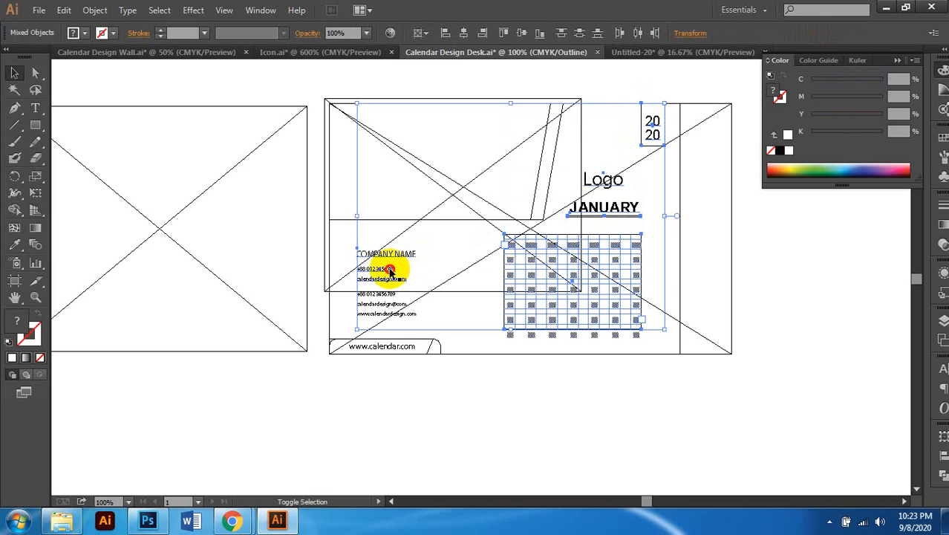
left_click(399, 349, "shift")
left_click(439, 348, "shift")
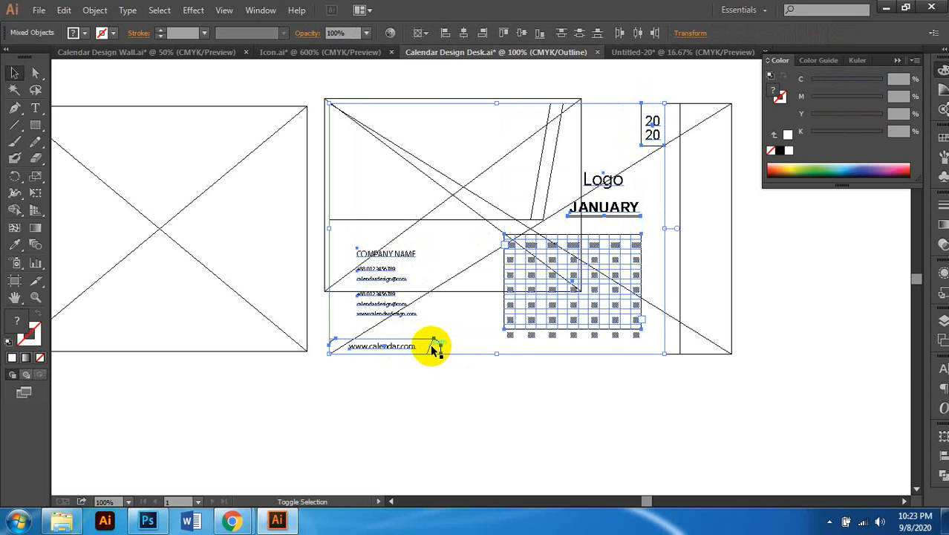
key("ctrl")
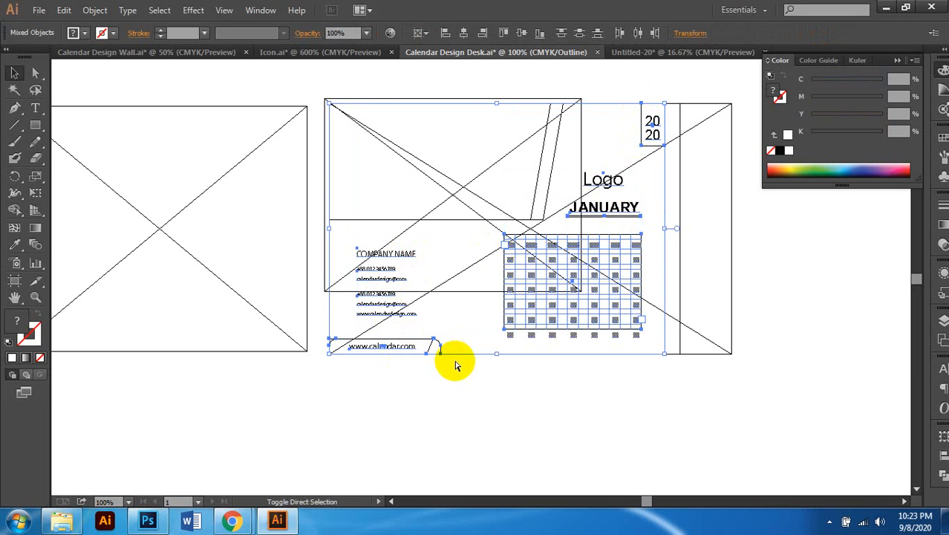
key("ctrl+shift+b")
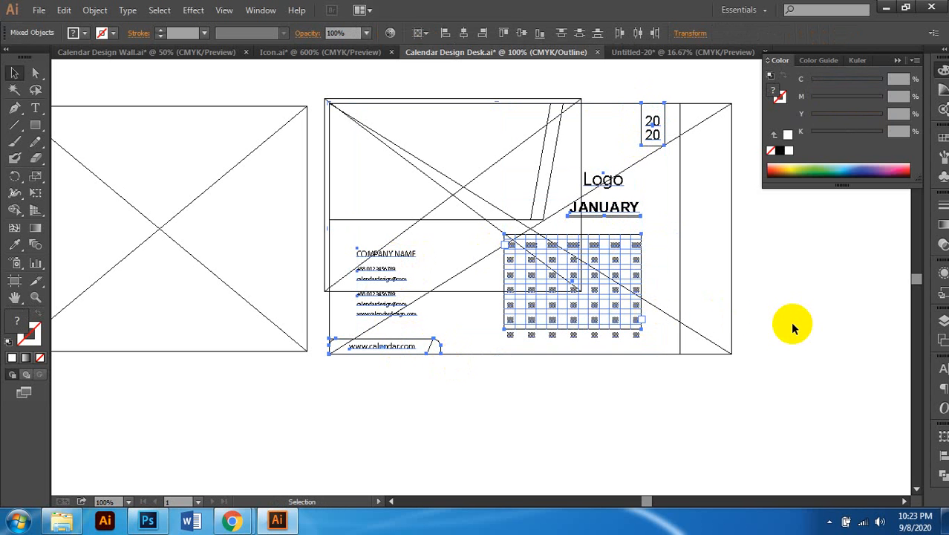
key("ctrl+y")
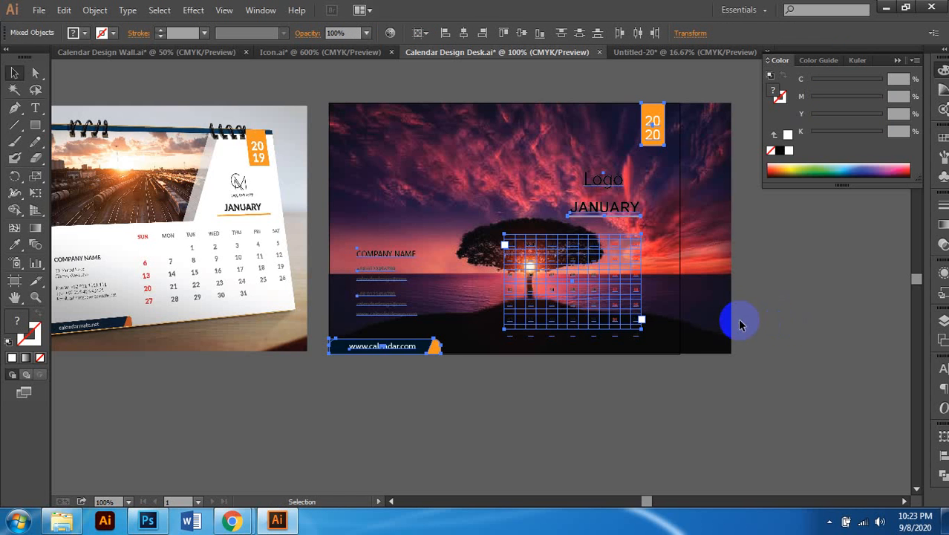
scroll(724, 326, "left", 1)
scroll(592, 330, "up", 3)
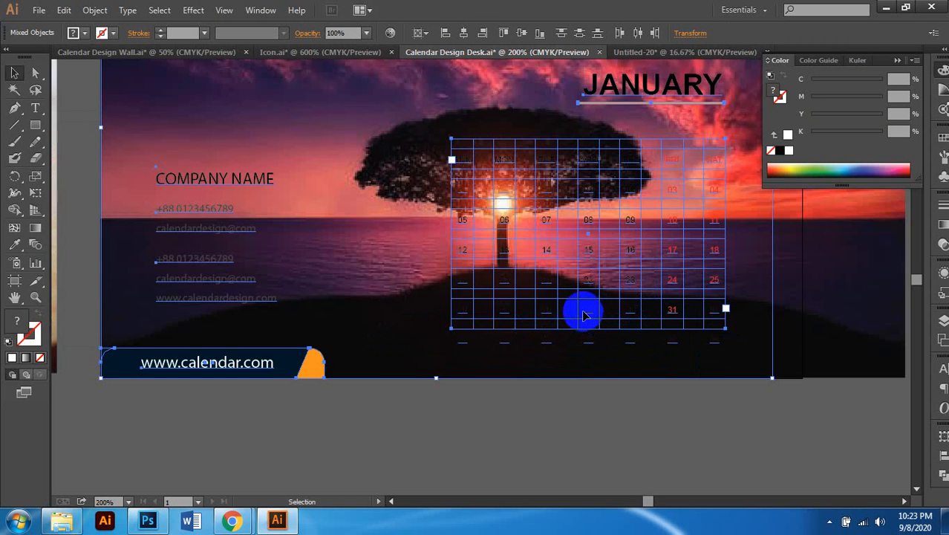
scroll(587, 320, "down", 3)
scroll(623, 306, "up", 1)
Step: Draw a white rectangle over the right part of the page
left_click(784, 312)
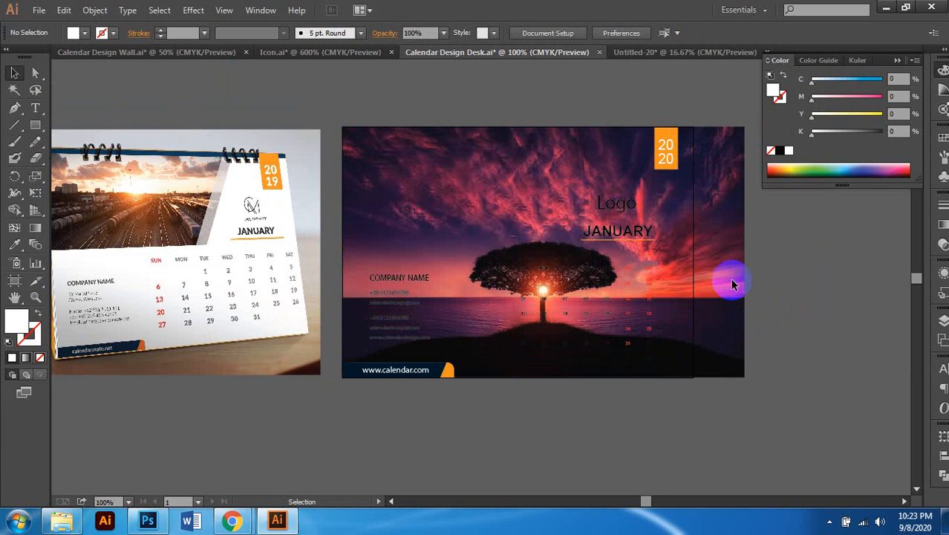
left_click(35, 124)
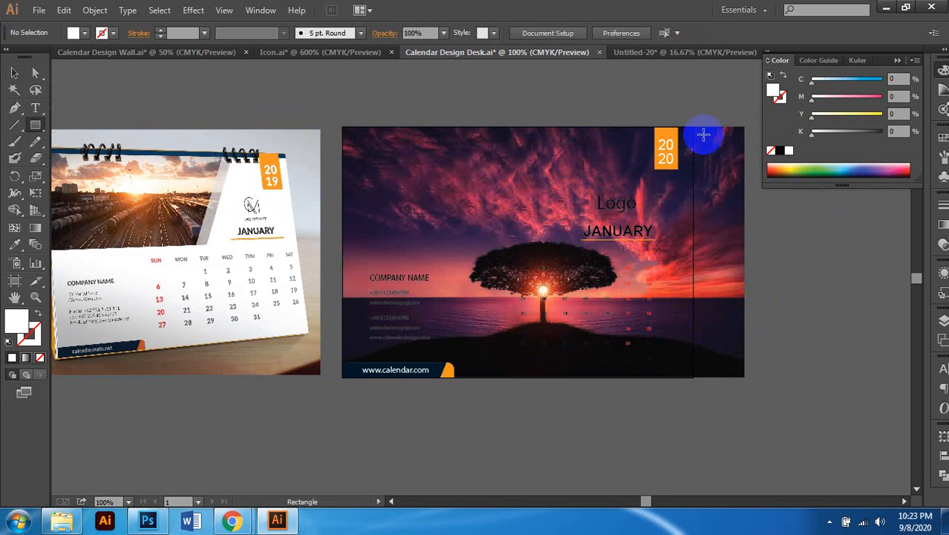
left_click_drag(691, 126, 471, 377)
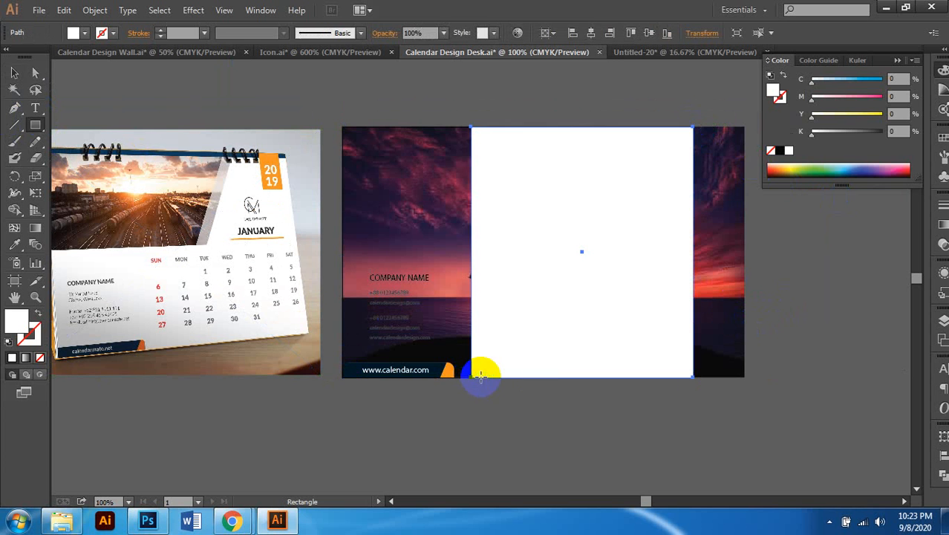
left_click(15, 74)
Step: Bring the 2020 tab, Logo and date grid in front of the white panel
scroll(836, 275, "right", 1)
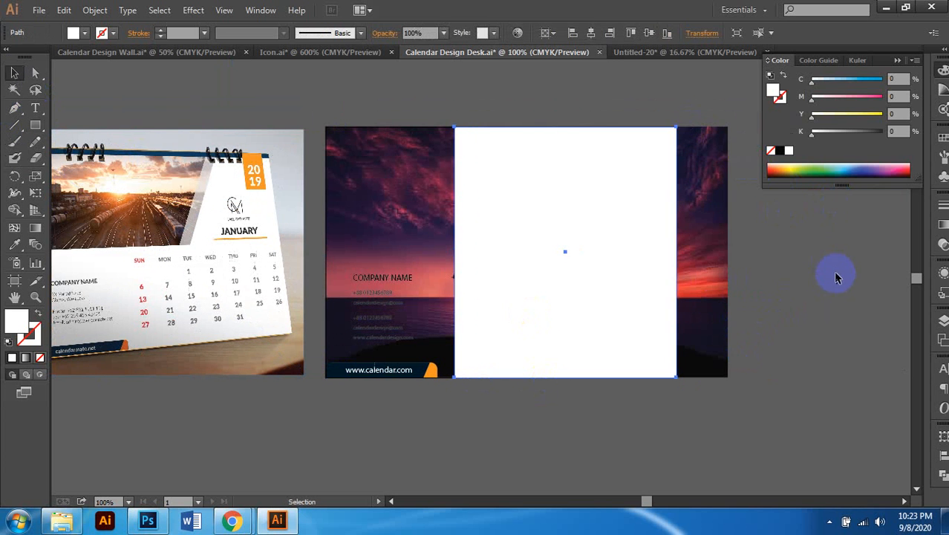
key("ctrl+y")
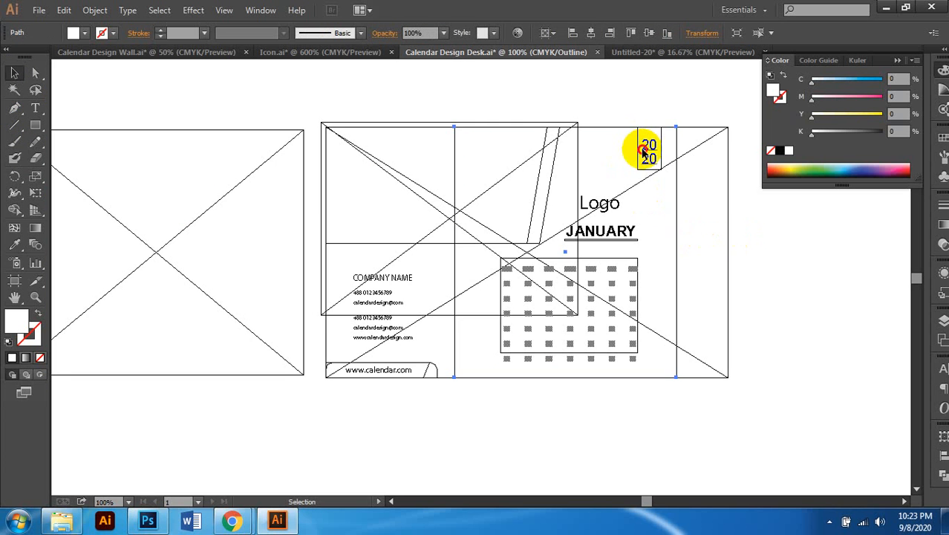
left_click(647, 149)
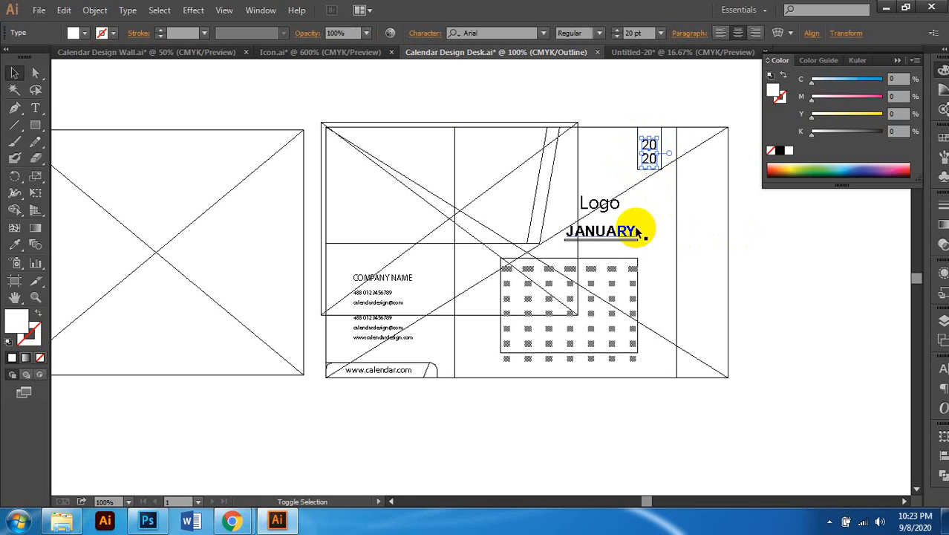
left_click(661, 139, "shift")
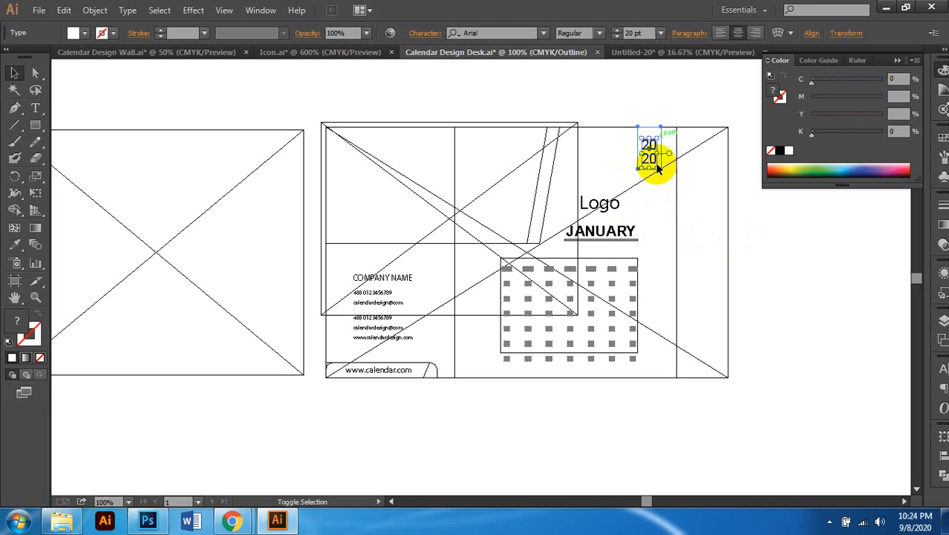
left_click(626, 238, "shift")
left_click(620, 229, "shift")
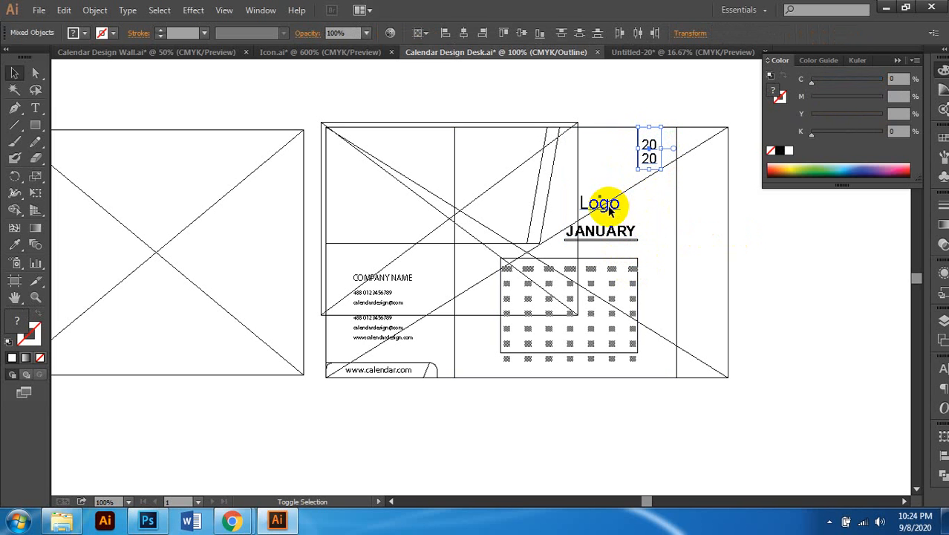
left_click(609, 200, "shift")
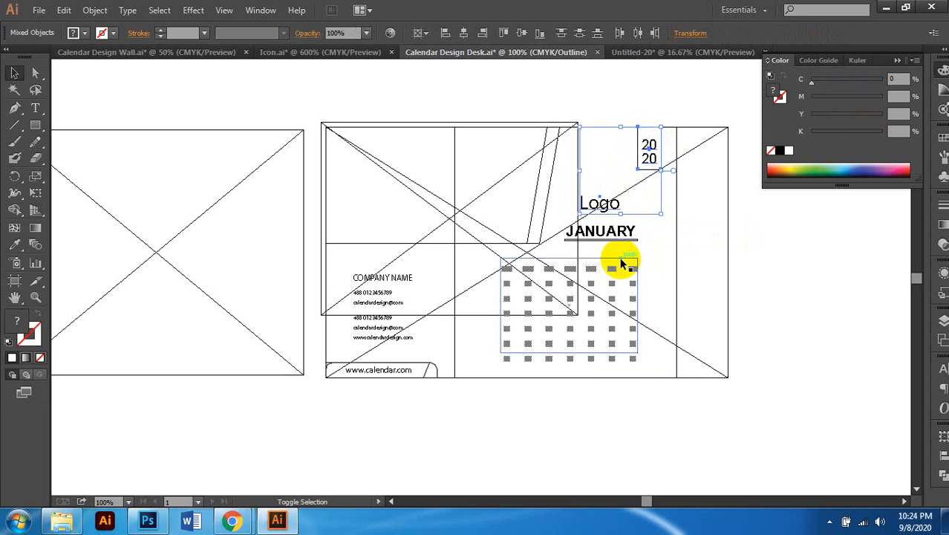
left_click(620, 258, "shift")
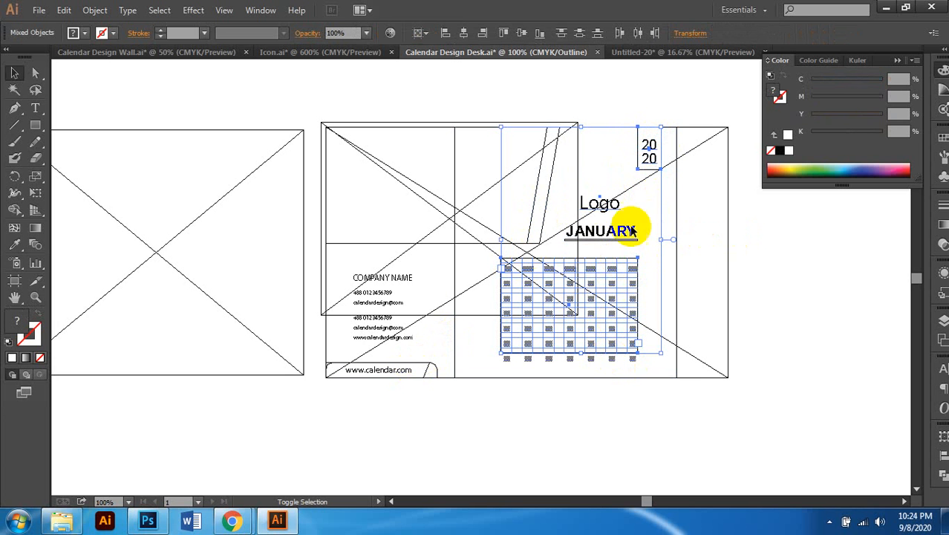
key("ctrl+y")
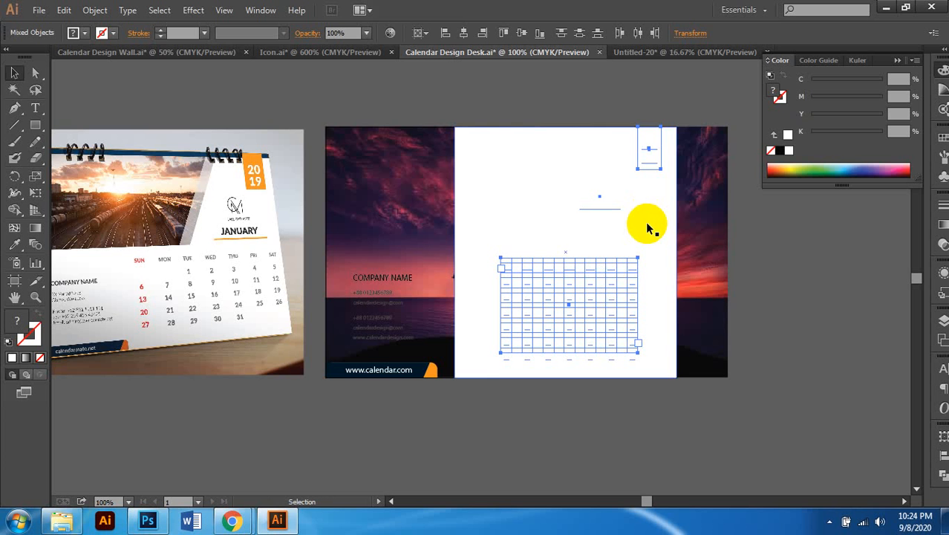
key("ctrl+shift+]")
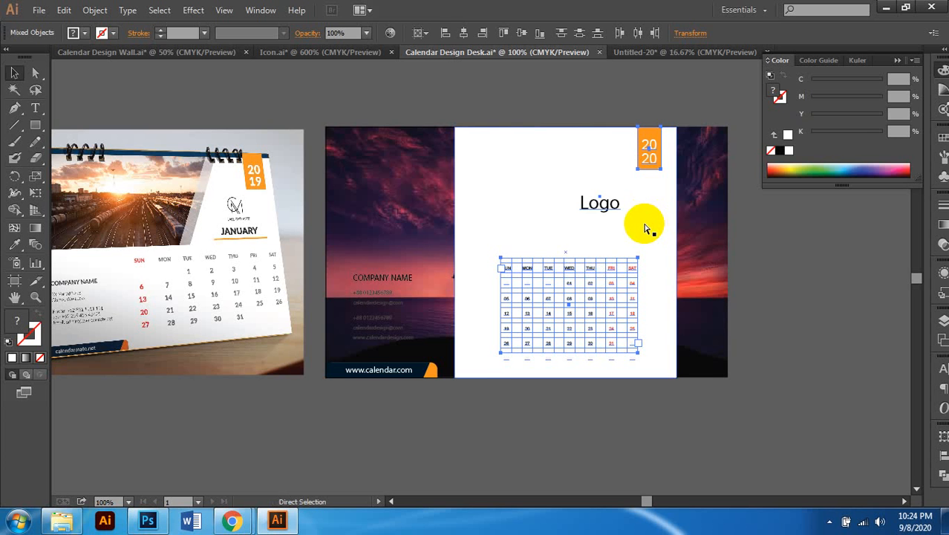
scroll(646, 223, "left", 1)
left_click(765, 235)
left_click(518, 224)
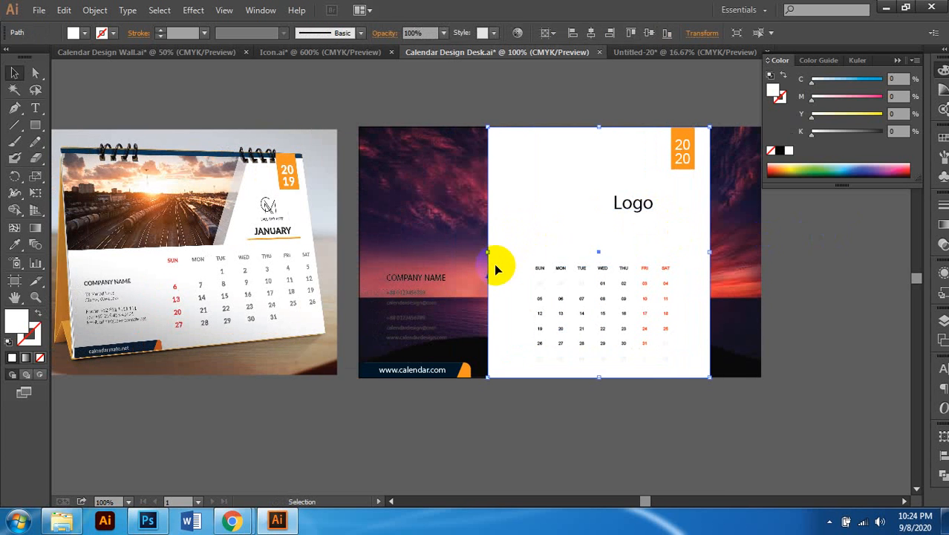
Step: Narrow the white panel slightly and set its opacity to 70%
left_click_drag(488, 253, 521, 248)
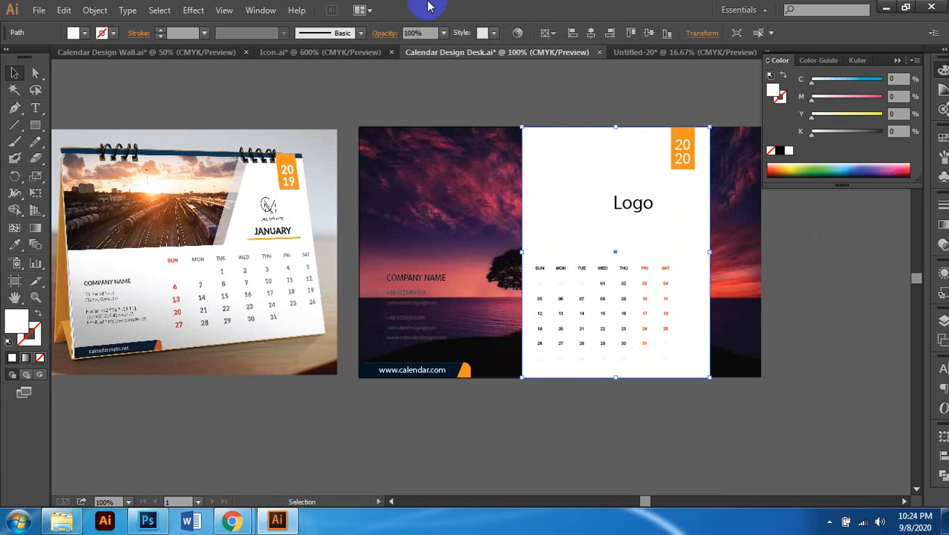
left_click(413, 33)
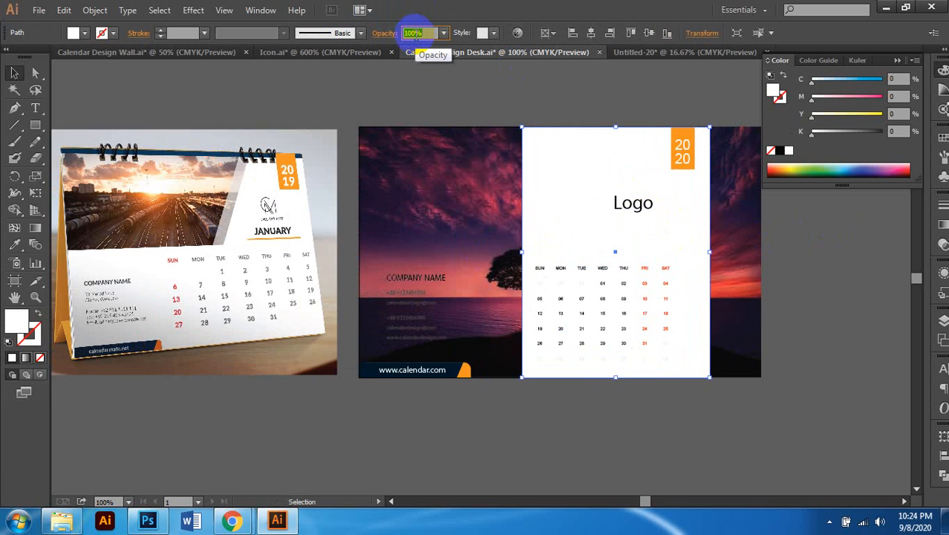
key("Return")
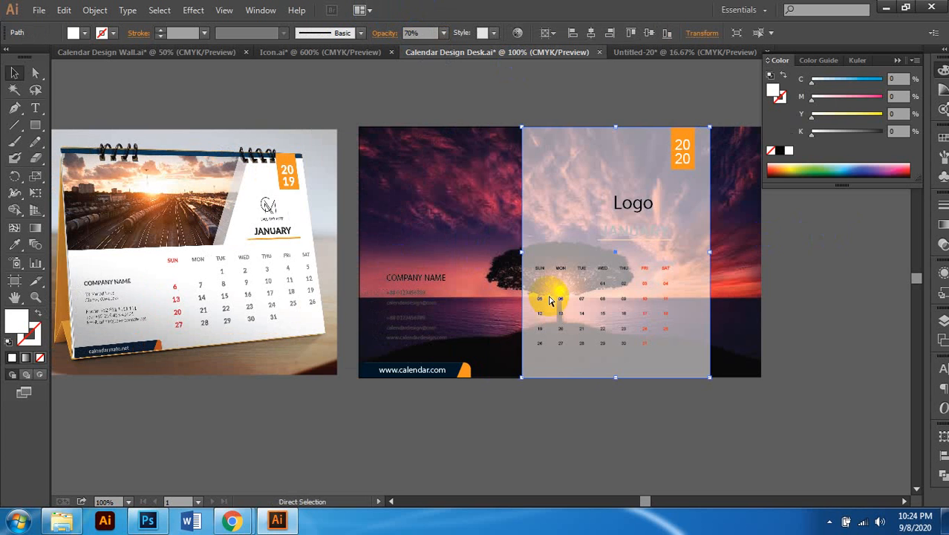
scroll(820, 240, "right", 1)
left_click(734, 246)
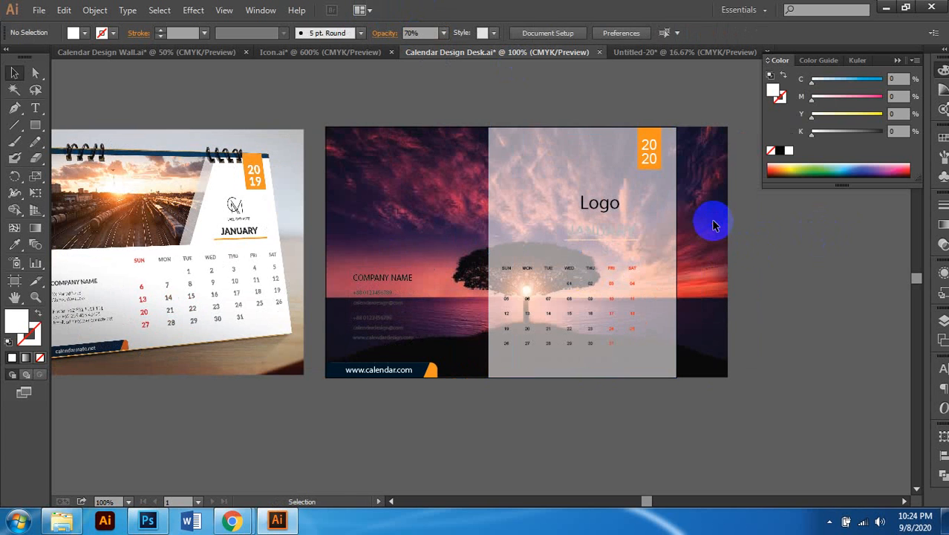
Step: Pull the sunset photo's right edge in to the panel's edge, making it 7 in wide
left_click_drag(59, 110, 445, 211)
left_click(722, 276)
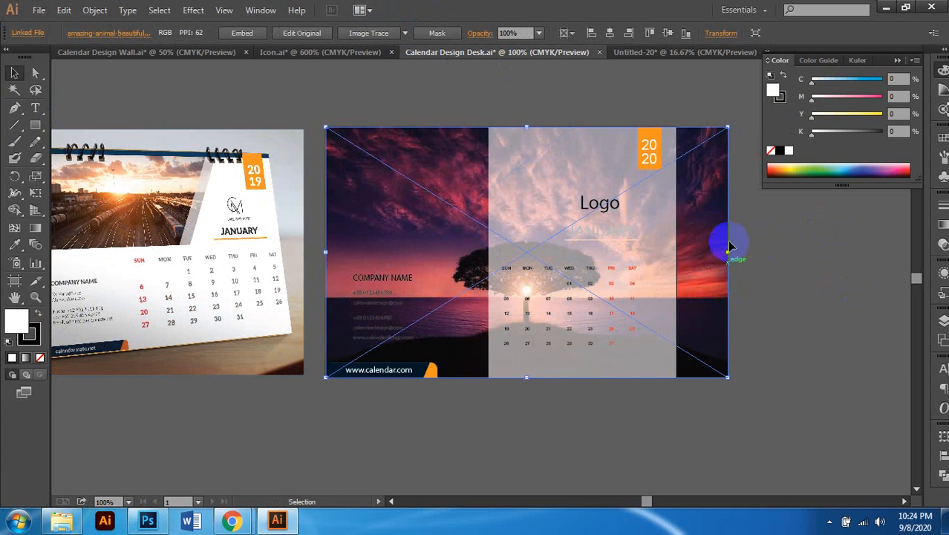
left_click_drag(728, 253, 676, 260)
left_click(717, 292)
scroll(716, 299, "left", 1)
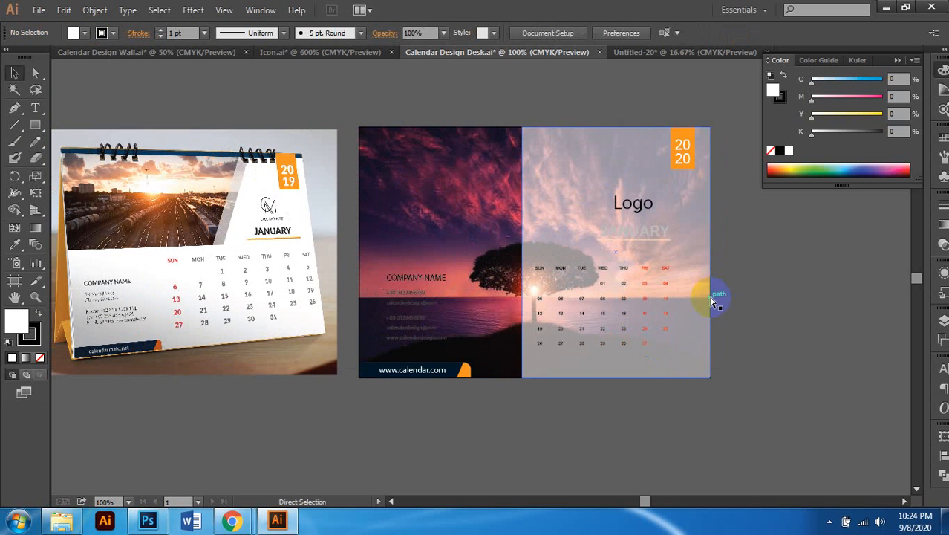
scroll(716, 301, "left", 1)
scroll(524, 344, "right", 1)
Step: Turn the COMPANY NAME and contact text blocks white, undoing an accidental black fill
left_click(401, 286)
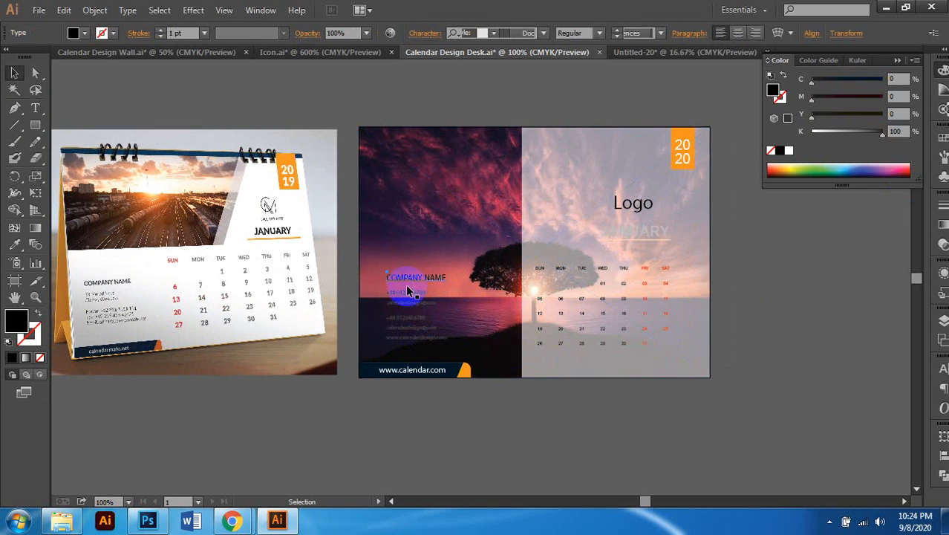
left_click(408, 330, "shift")
left_click(405, 319, "shift")
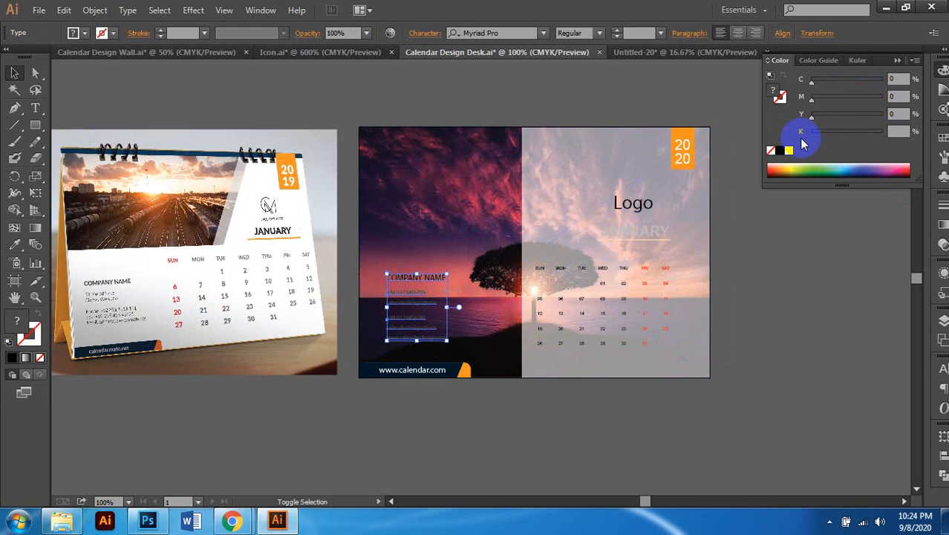
left_click(779, 150)
left_click(784, 251)
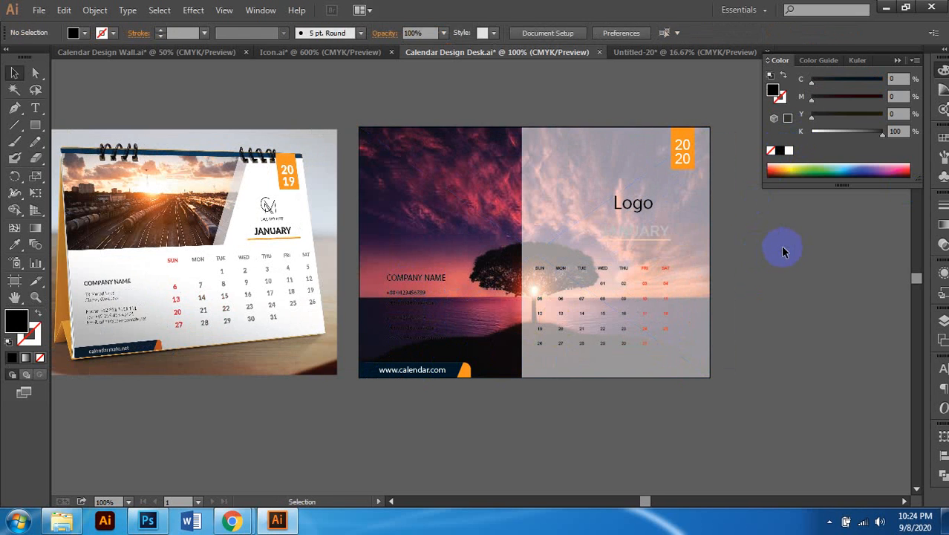
key("ctrl+z")
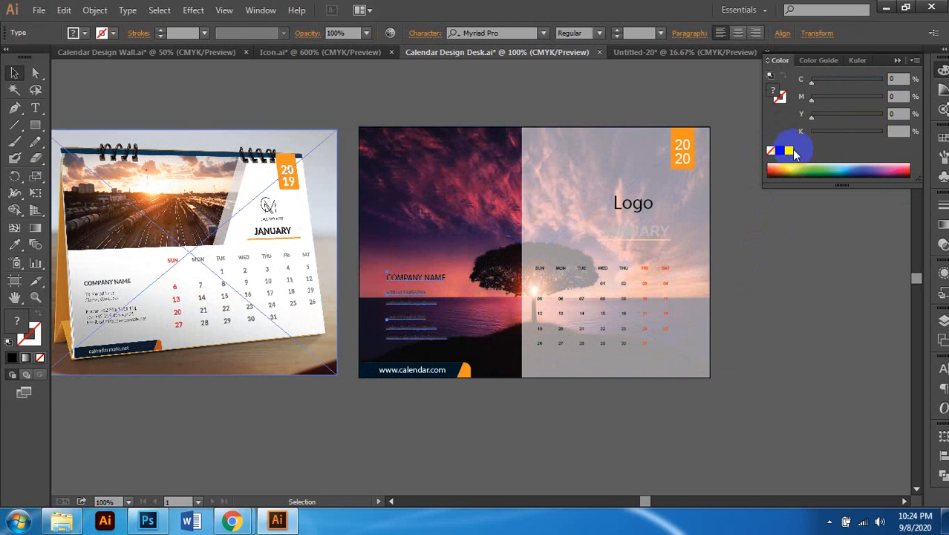
left_click(789, 150)
left_click(745, 286)
scroll(732, 276, "down", 1)
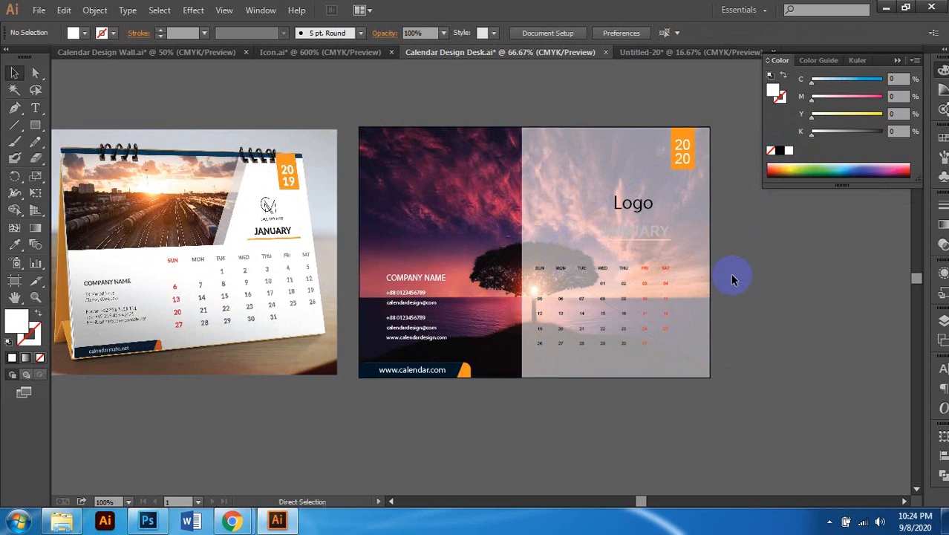
scroll(747, 273, "right", 1)
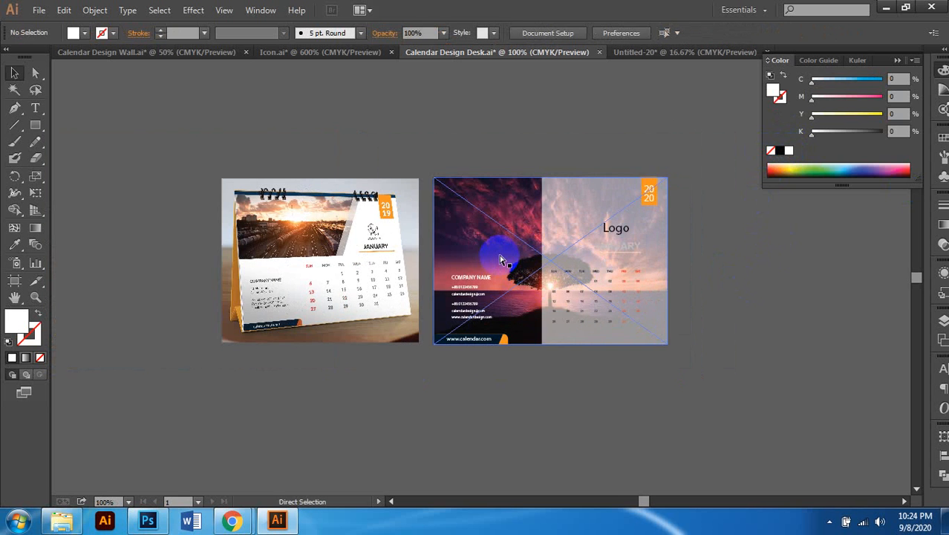
scroll(499, 256, "up", 1)
scroll(553, 256, "down", 1)
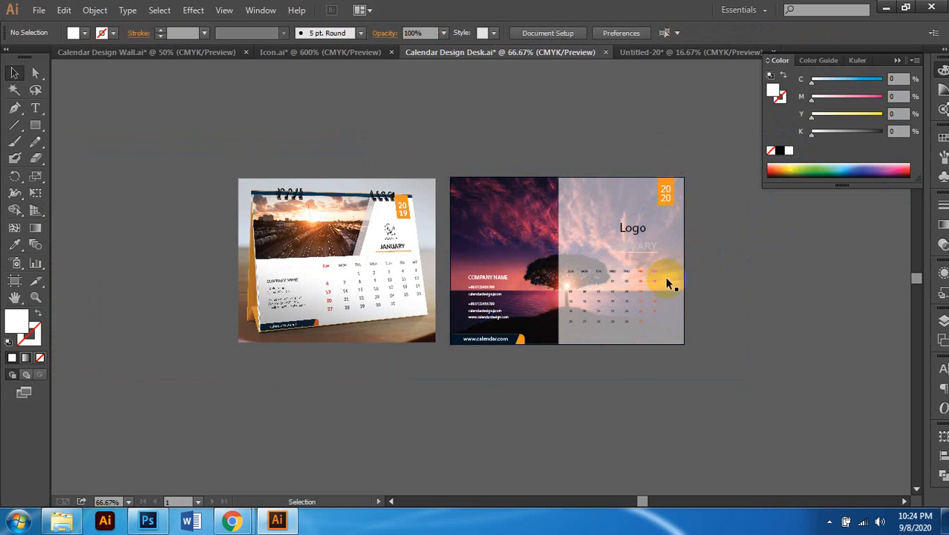
scroll(646, 289, "up", 1)
scroll(644, 265, "down", 1)
Step: Delete the sunset photo from the design
left_click(514, 221)
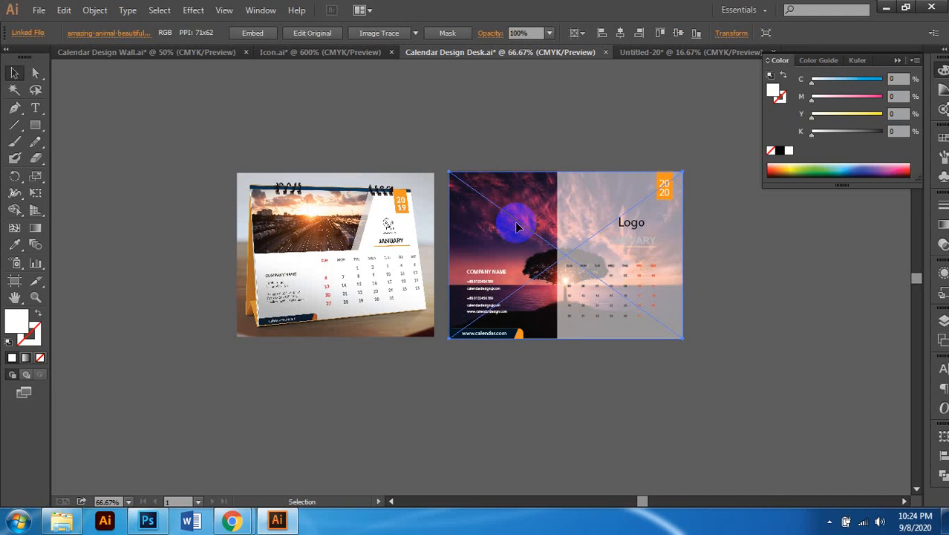
key("Delete")
key("a")
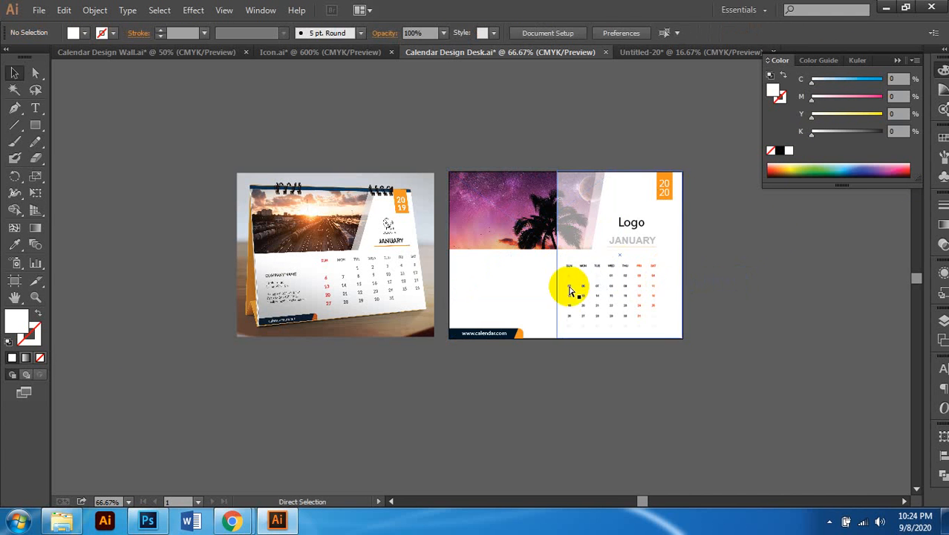
scroll(570, 288, "up", 1)
Step: Undo the sunset edits back to the palm-tree layout with dark contact text
key("ctrl+z")
key("ctrl+z")
key("ctrl+z")
key("ctrl+z")
key("ctrl+z")
key("ctrl+z")
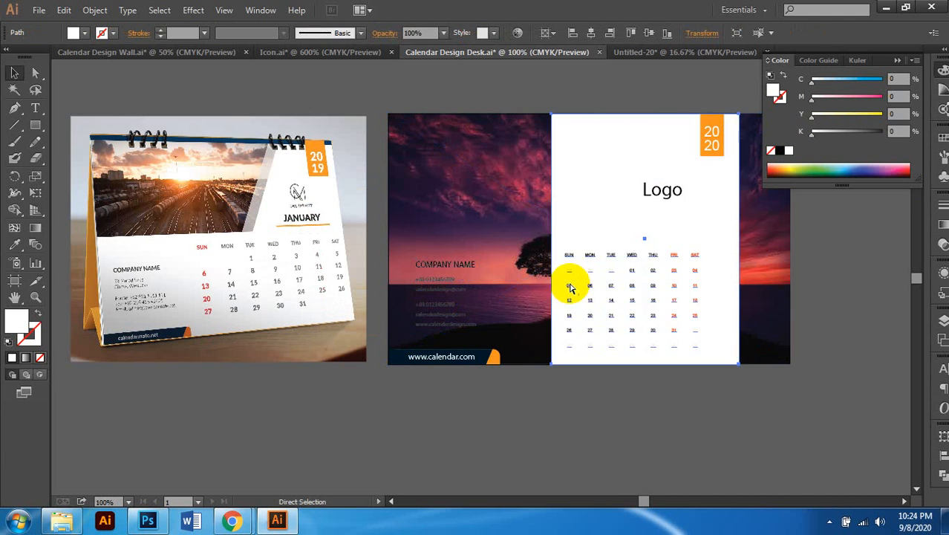
key("ctrl+z")
key("ctrl+z")
key("ctrl+z")
key("ctrl+z")
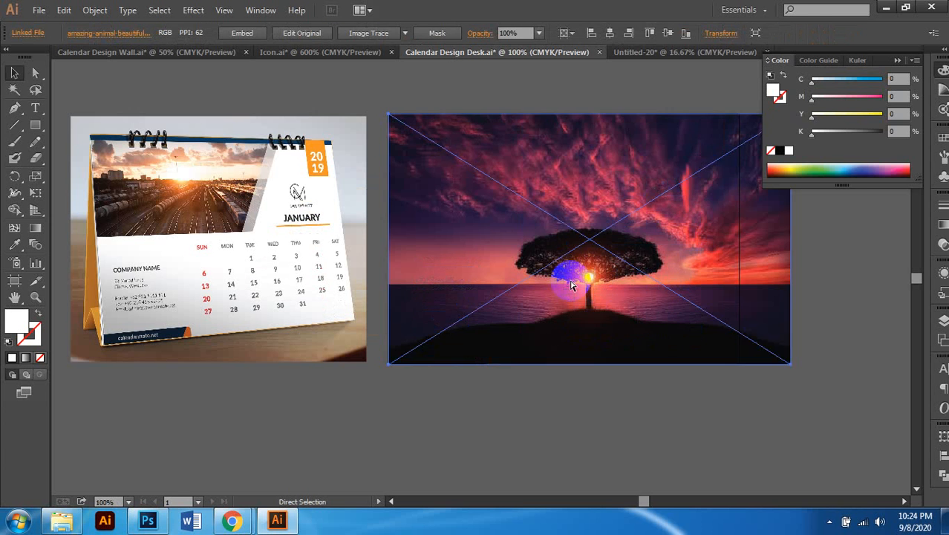
key("ctrl+z")
key("ctrl+z")
key("ctrl+z")
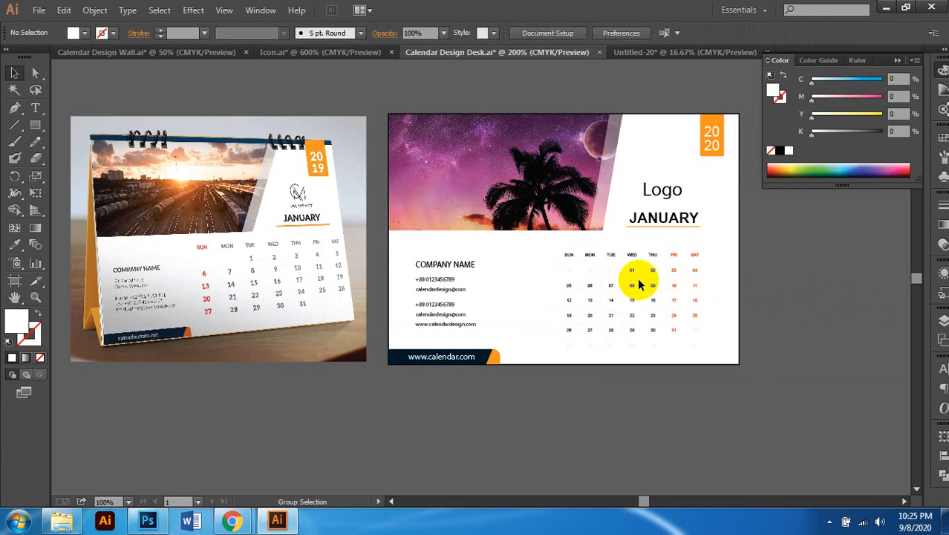
scroll(636, 275, "up", 2)
scroll(586, 327, "down", 2)
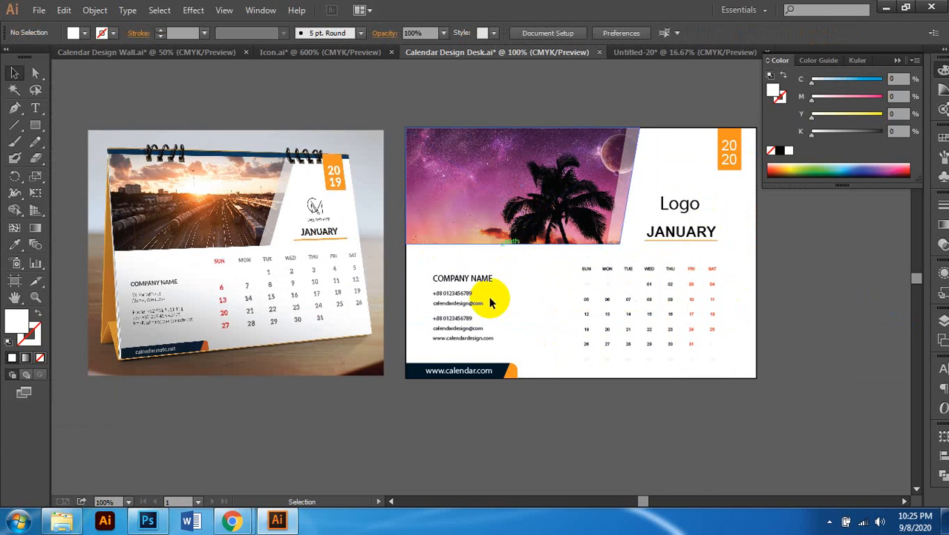
scroll(484, 318, "left", 1)
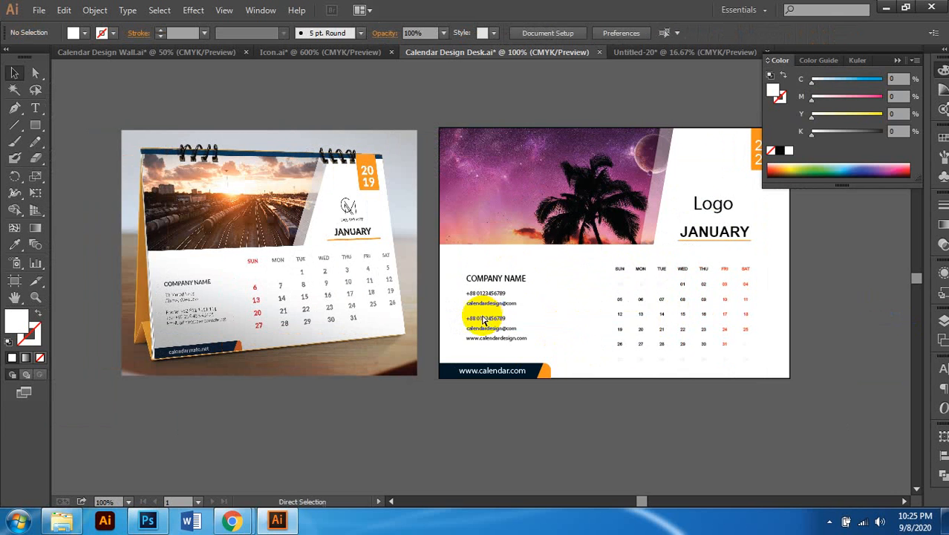
scroll(508, 309, "right", 3)
right_click(715, 235)
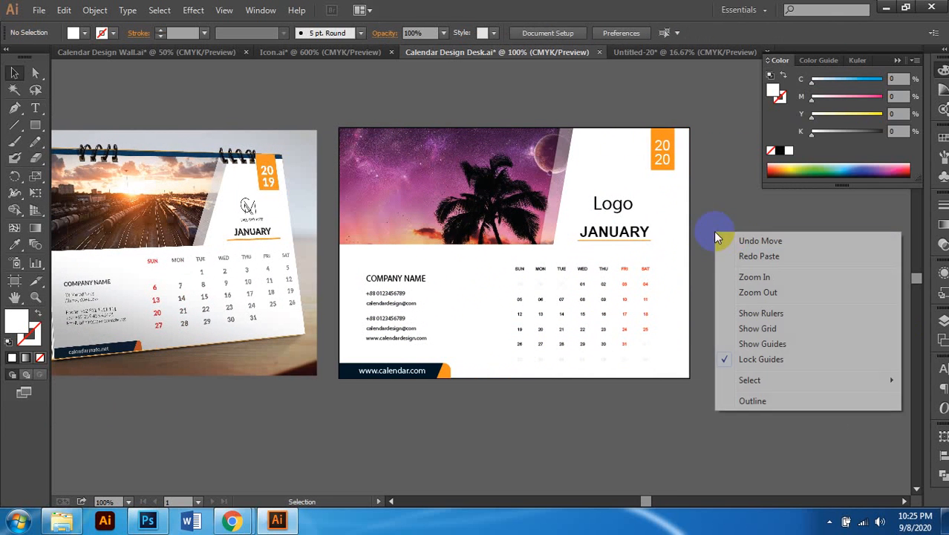
Step: Show the guides on the page and save Calendar Design Desk.ai
left_click(769, 347)
scroll(747, 285, "right", 1)
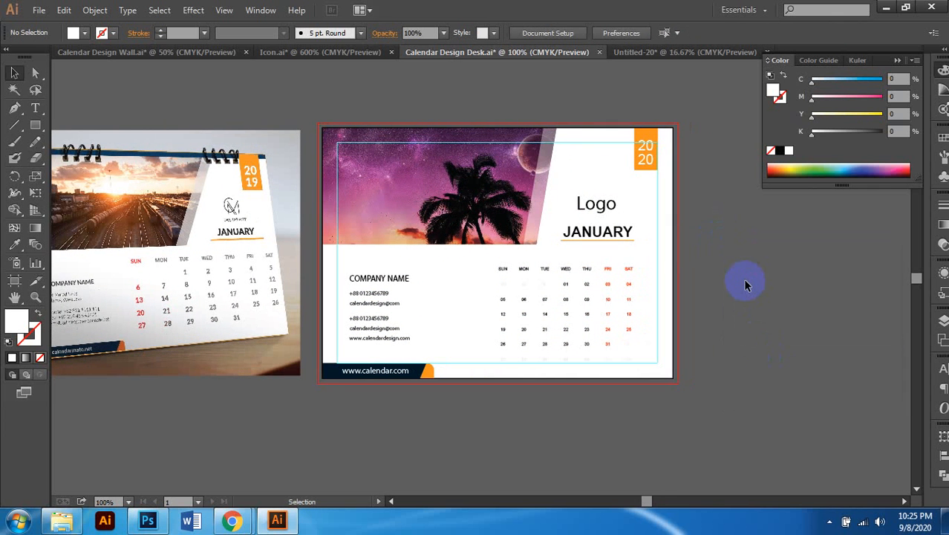
key("ctrl")
key("ctrl+s")
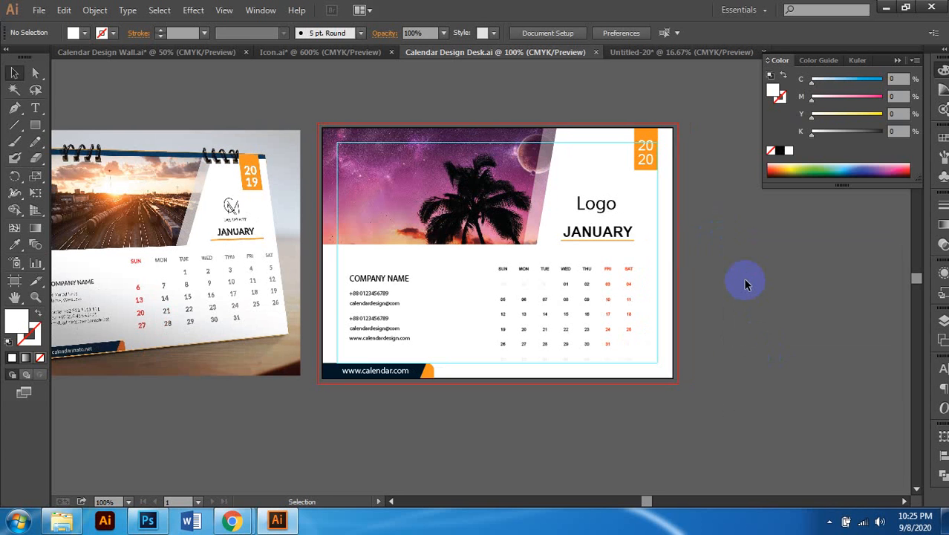
scroll(712, 290, "down", 1)
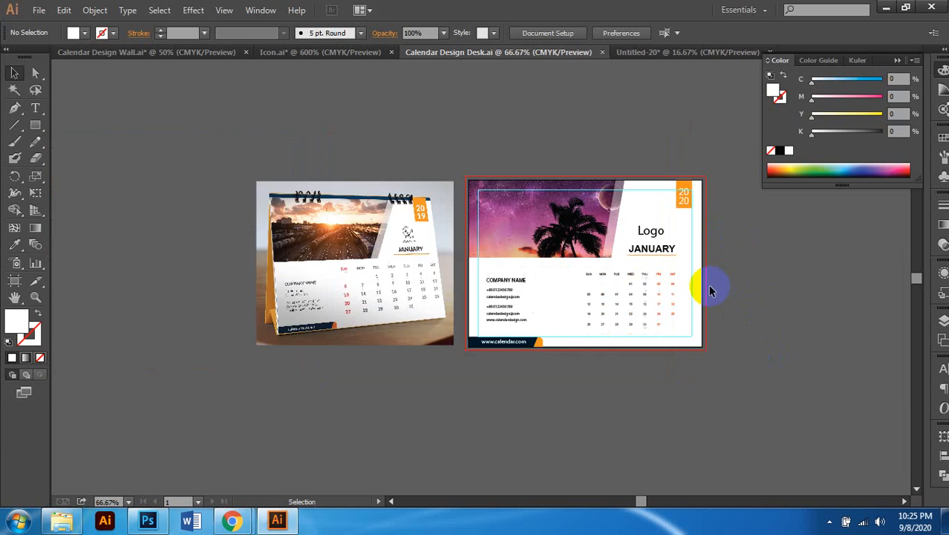
scroll(712, 290, "left", 2)
scroll(300, 178, "right", 2)
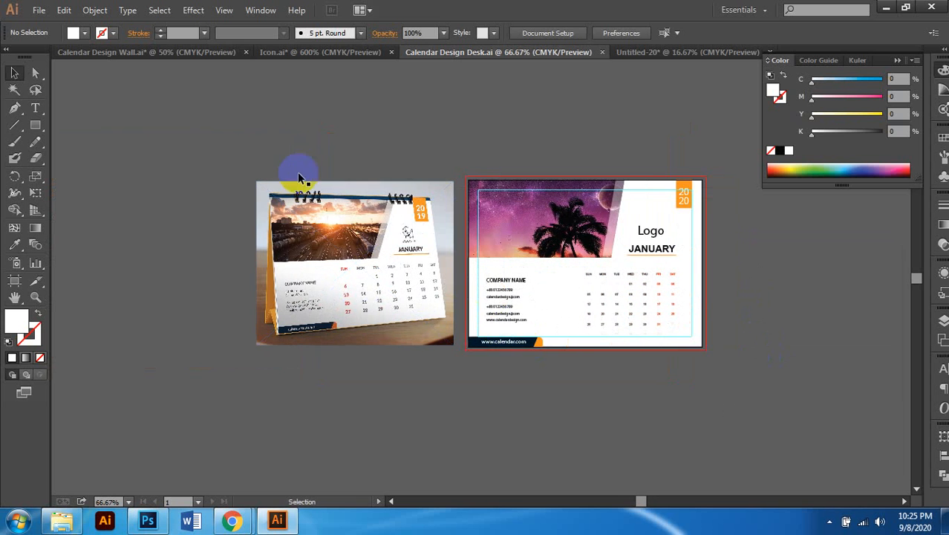
Step: Switch to Calendar Design Wall.ai, deselect its selected group and look around the wall calendar
left_click(202, 53)
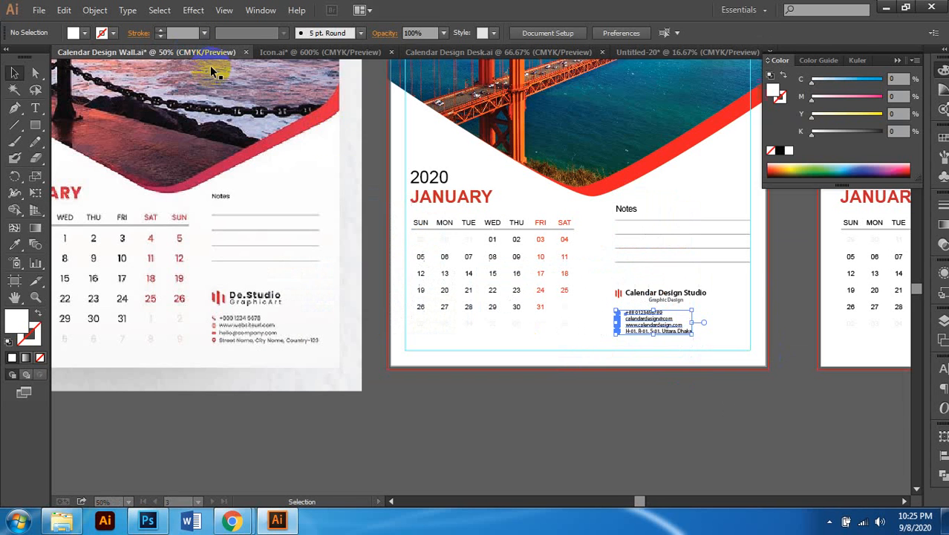
left_click(403, 399)
scroll(409, 364, "up", 3)
scroll(416, 355, "down", 2)
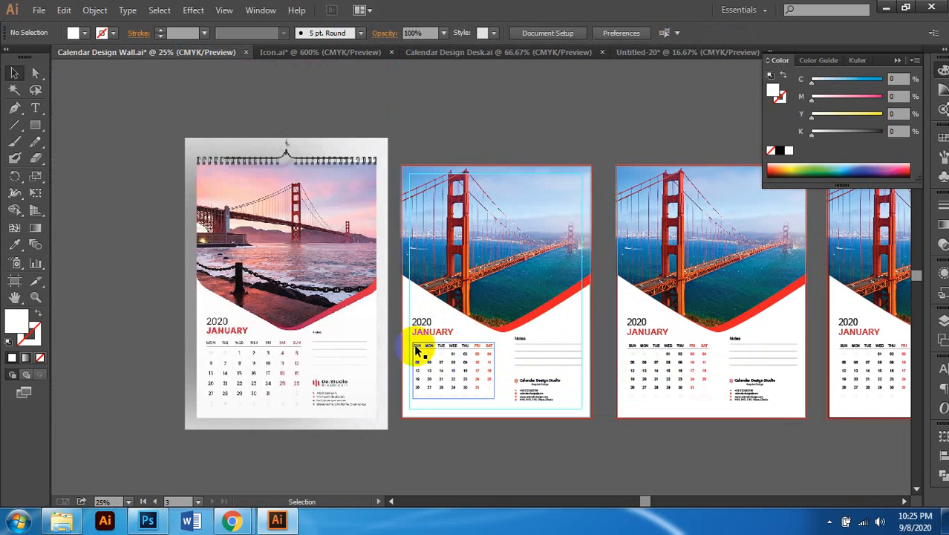
scroll(510, 147, "right", 1)
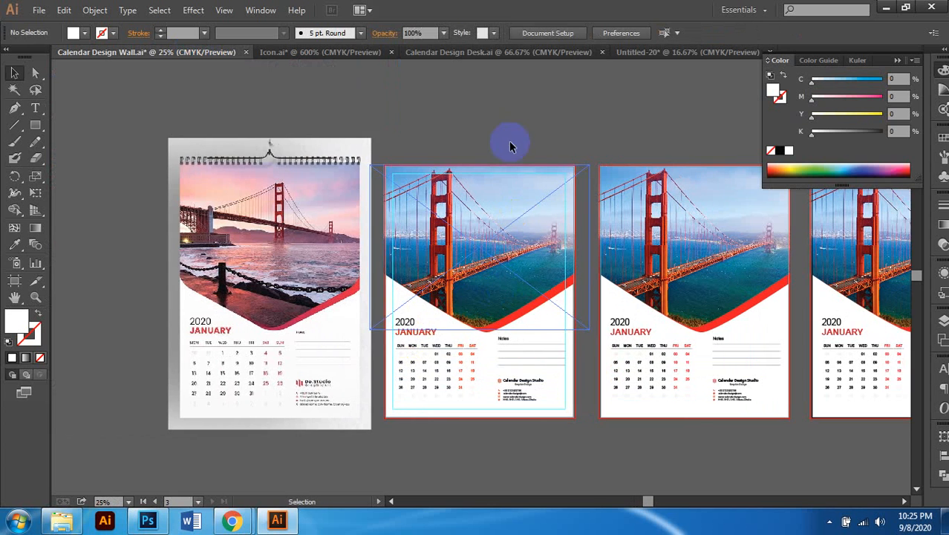
Step: Return to Calendar Design Desk.ai and show the taskbar's hidden tray icons
left_click(500, 51)
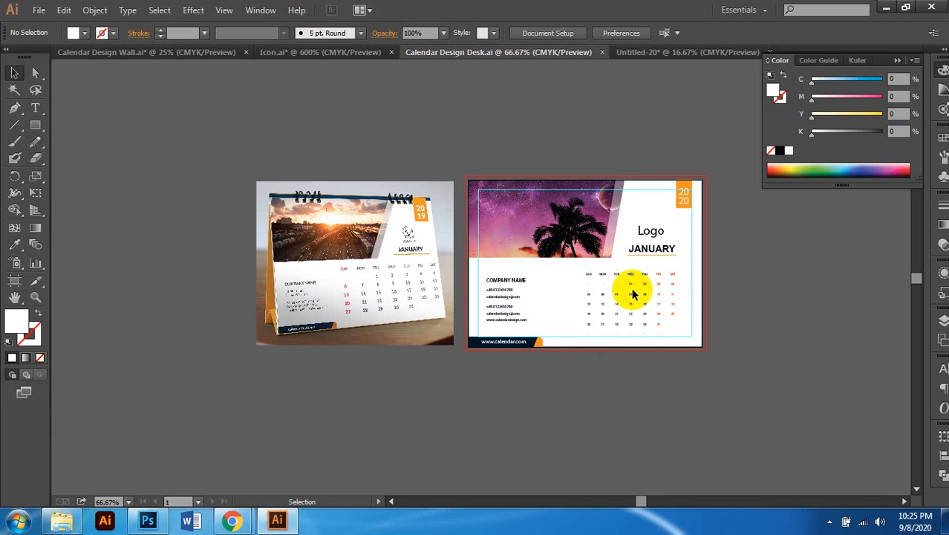
scroll(620, 294, "up", 1)
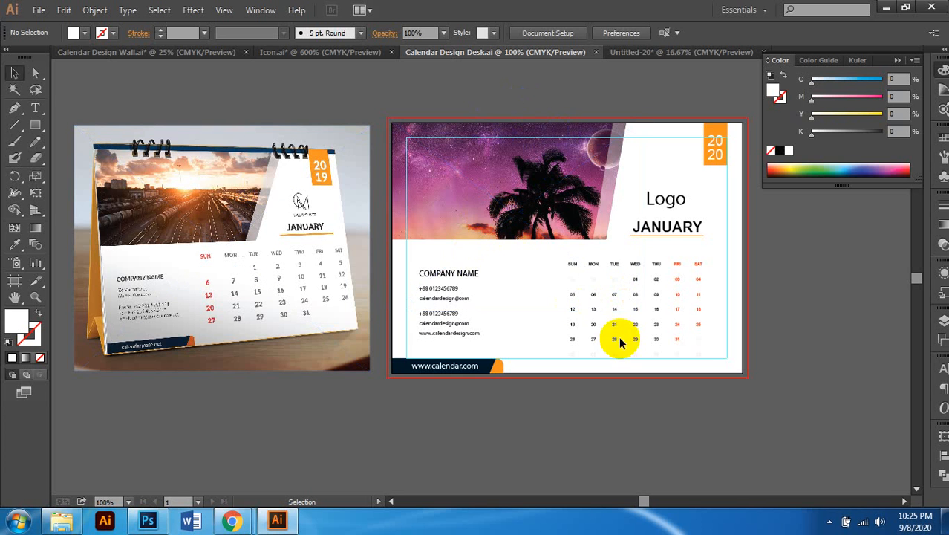
left_click(829, 521)
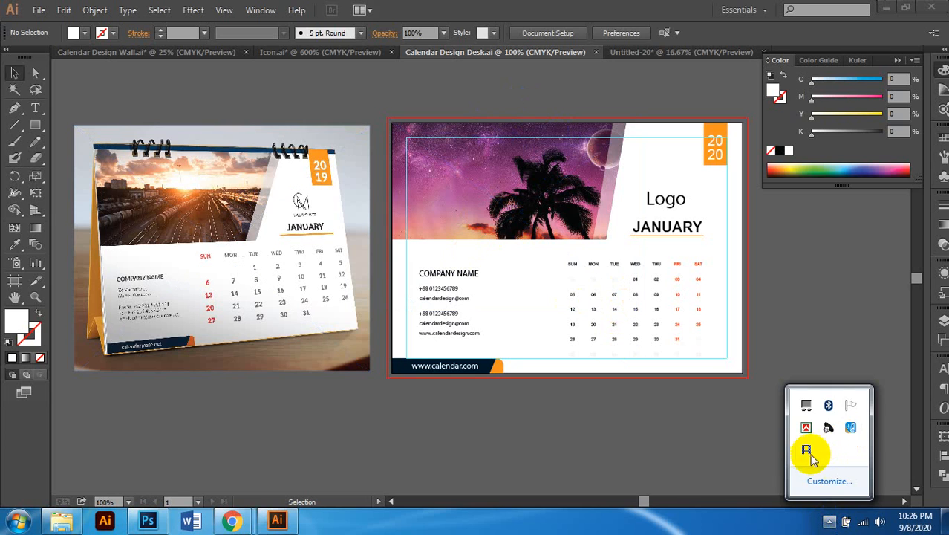